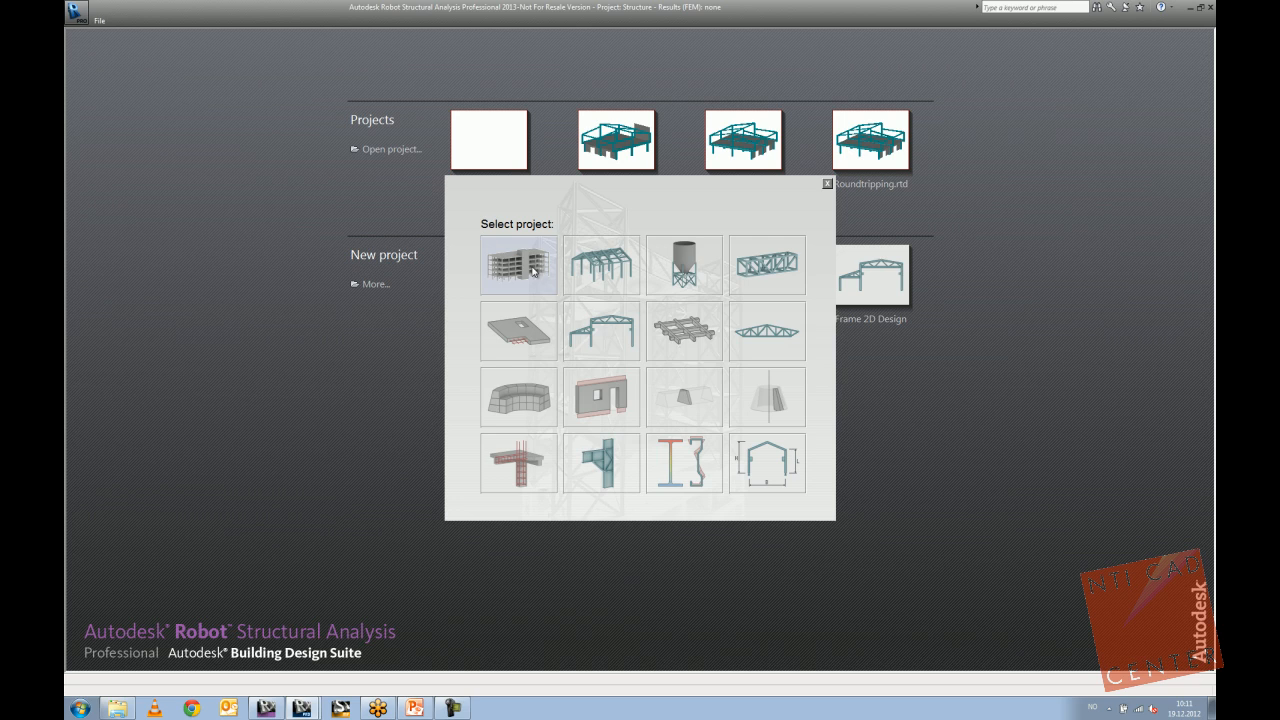
Create a new building project and look at the column definition settings without adding a column.
click(520, 266)
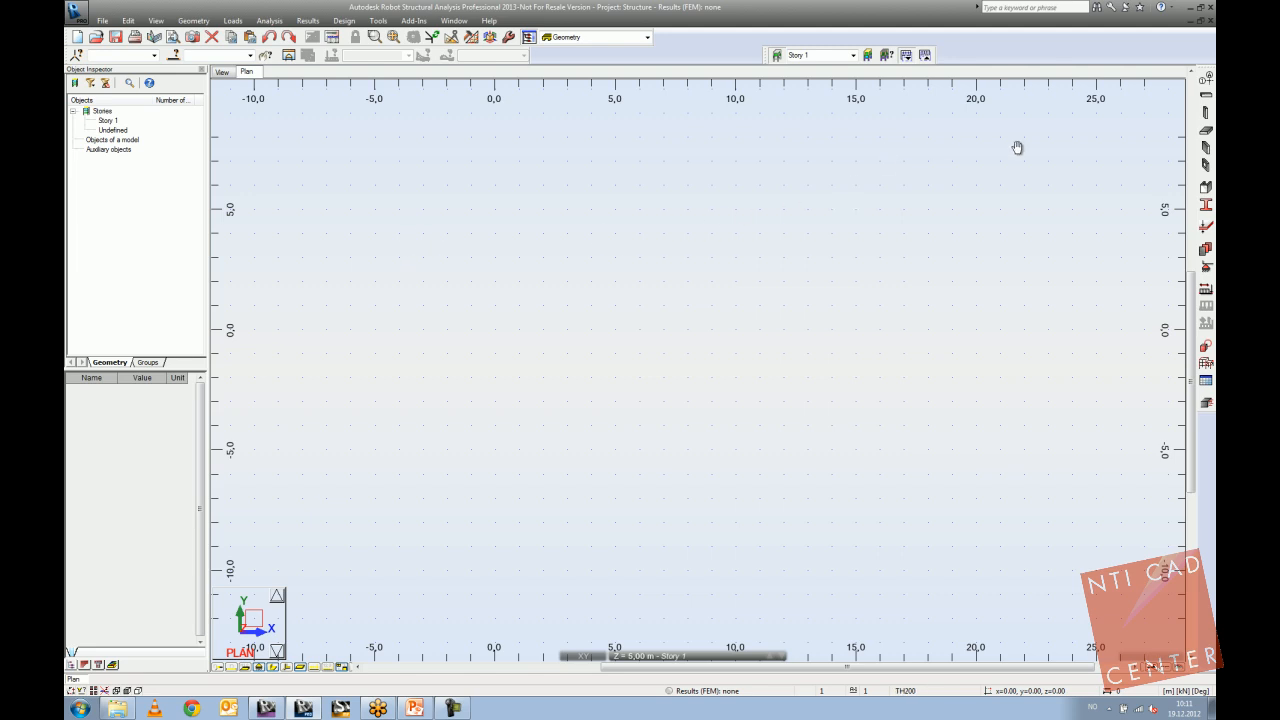
click(1205, 114)
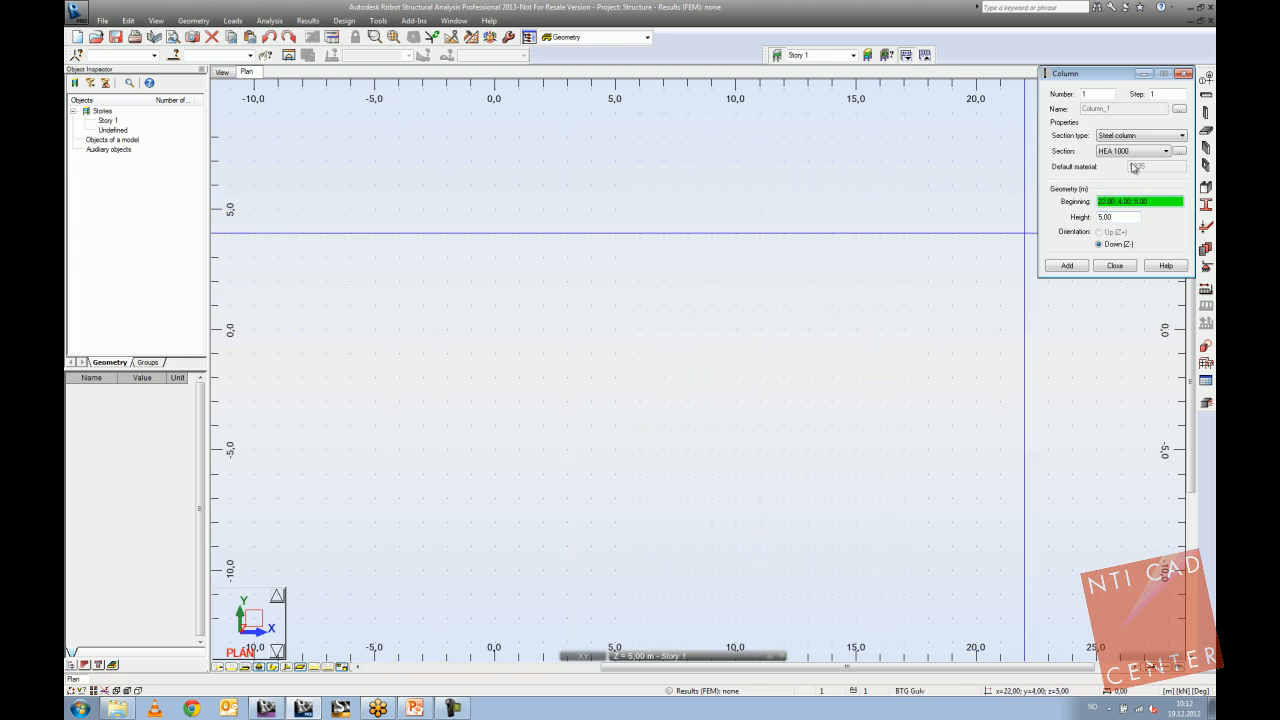
click(1183, 76)
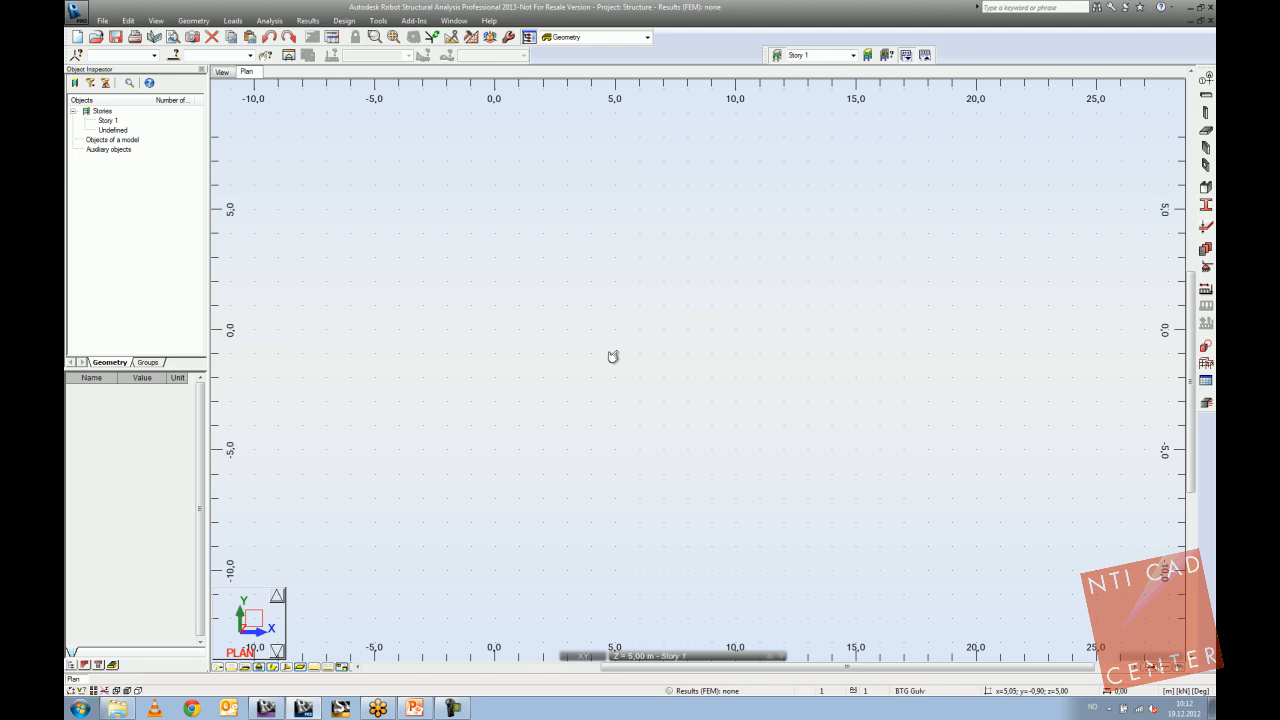
Load the drawing XY PLAN +000 from the CAD to RSA folder as a linked DWG background.
click(102, 21)
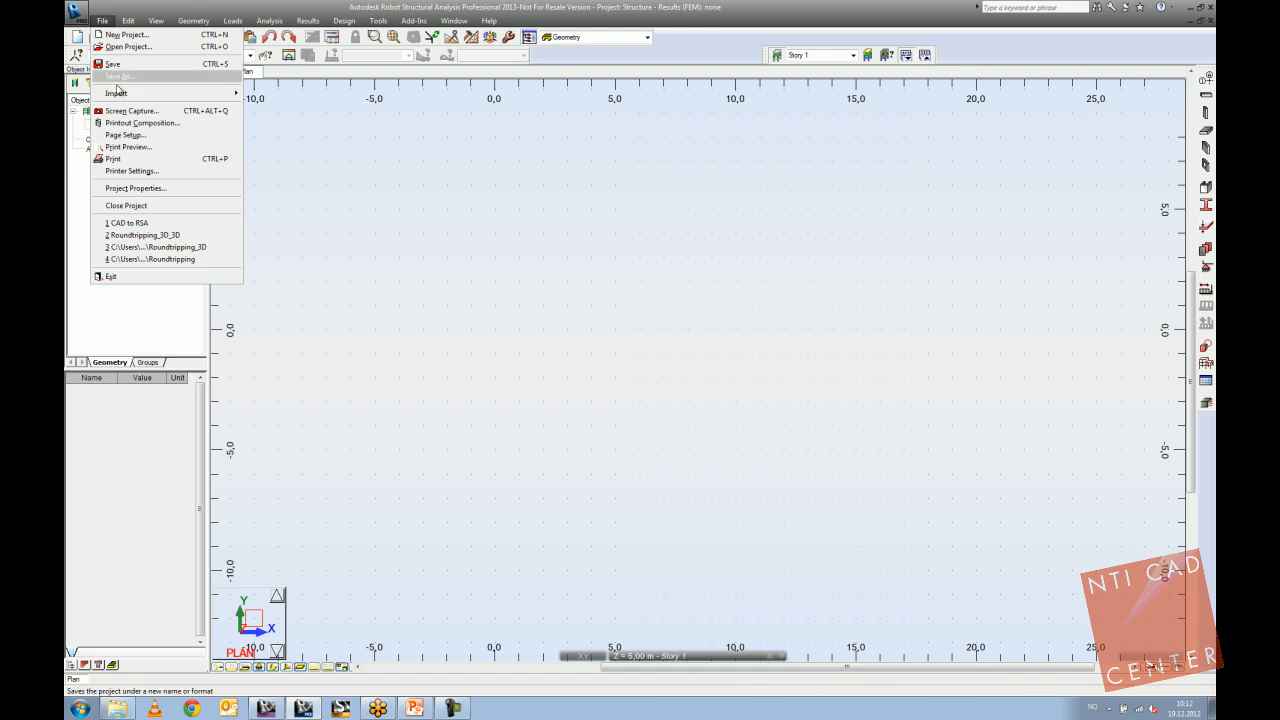
mouse_move(120, 95)
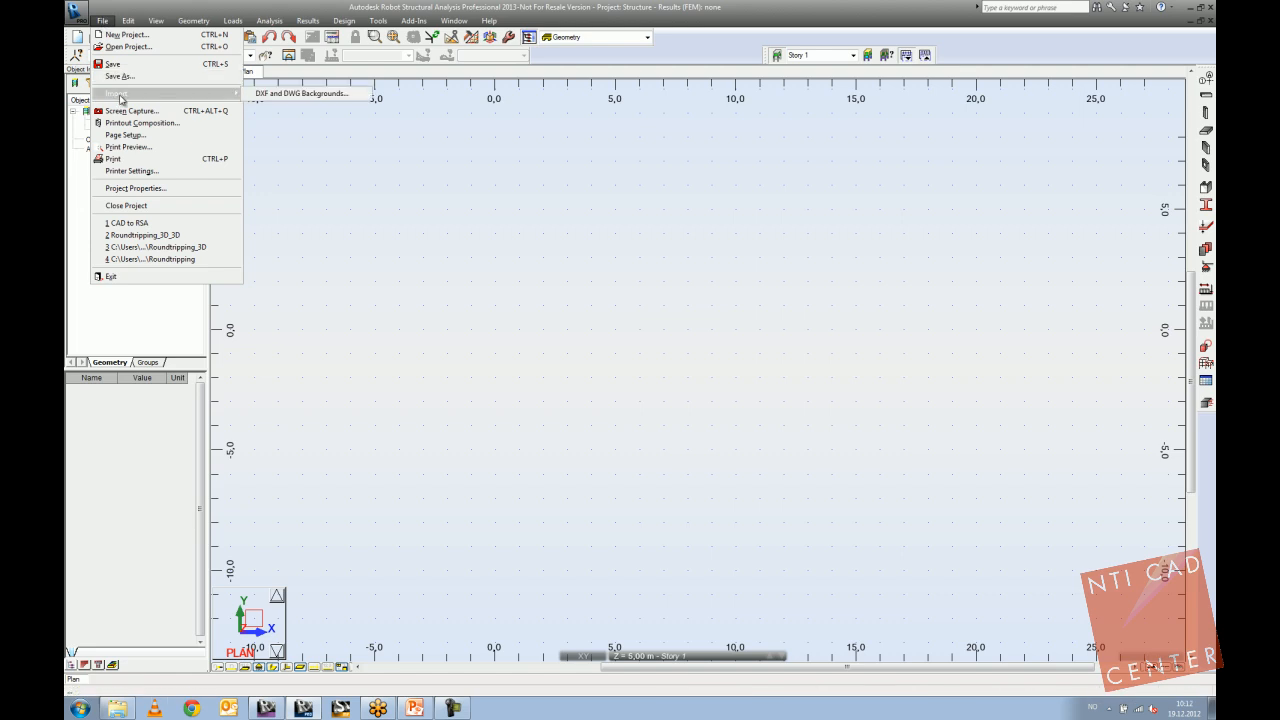
click(300, 93)
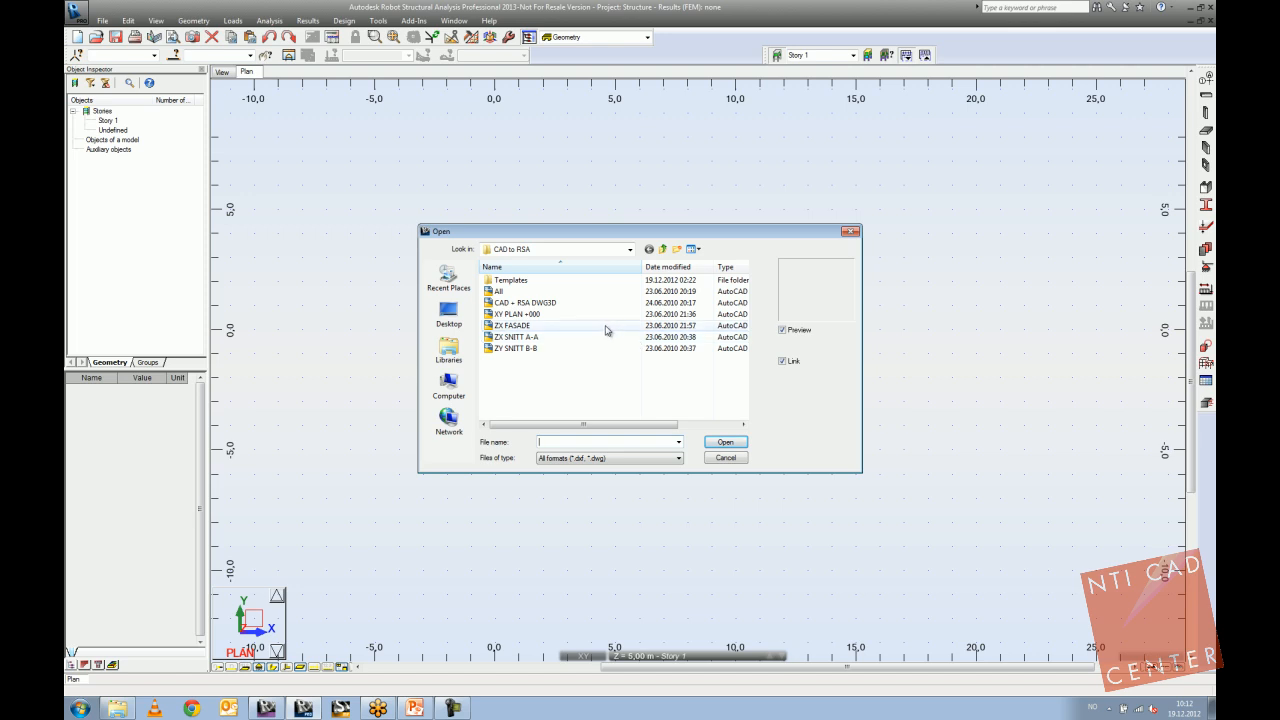
click(557, 315)
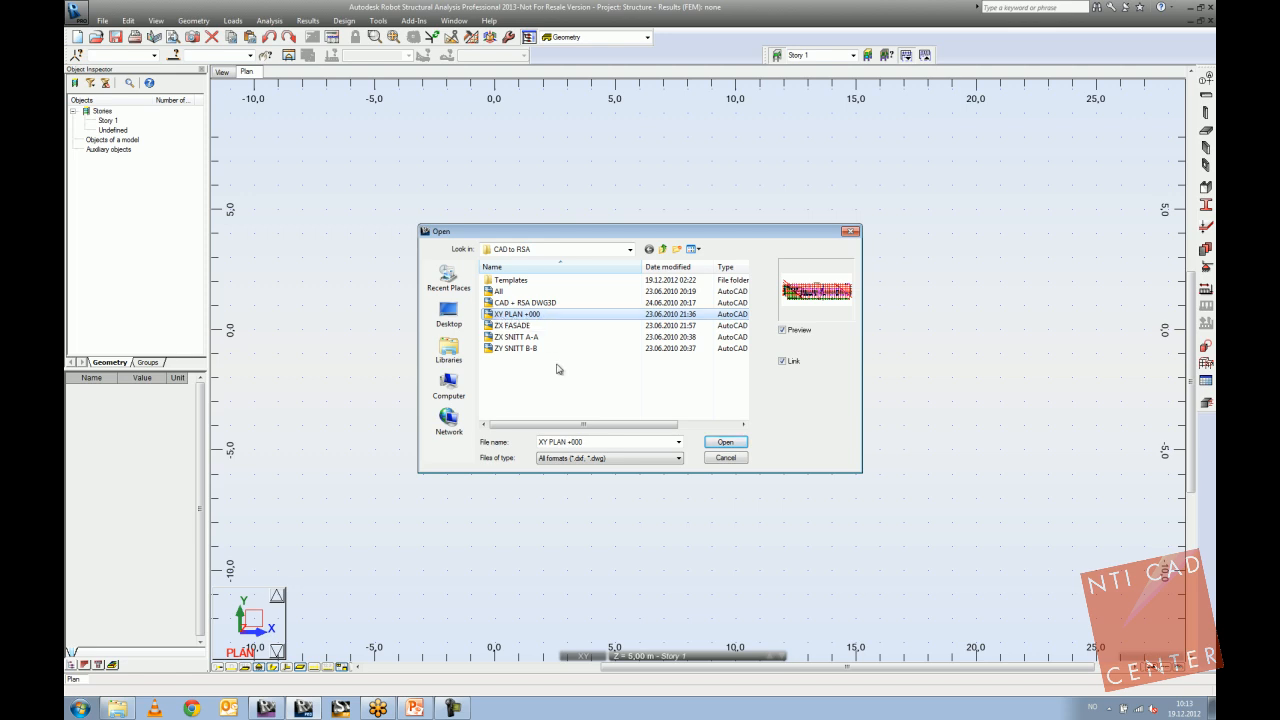
click(722, 442)
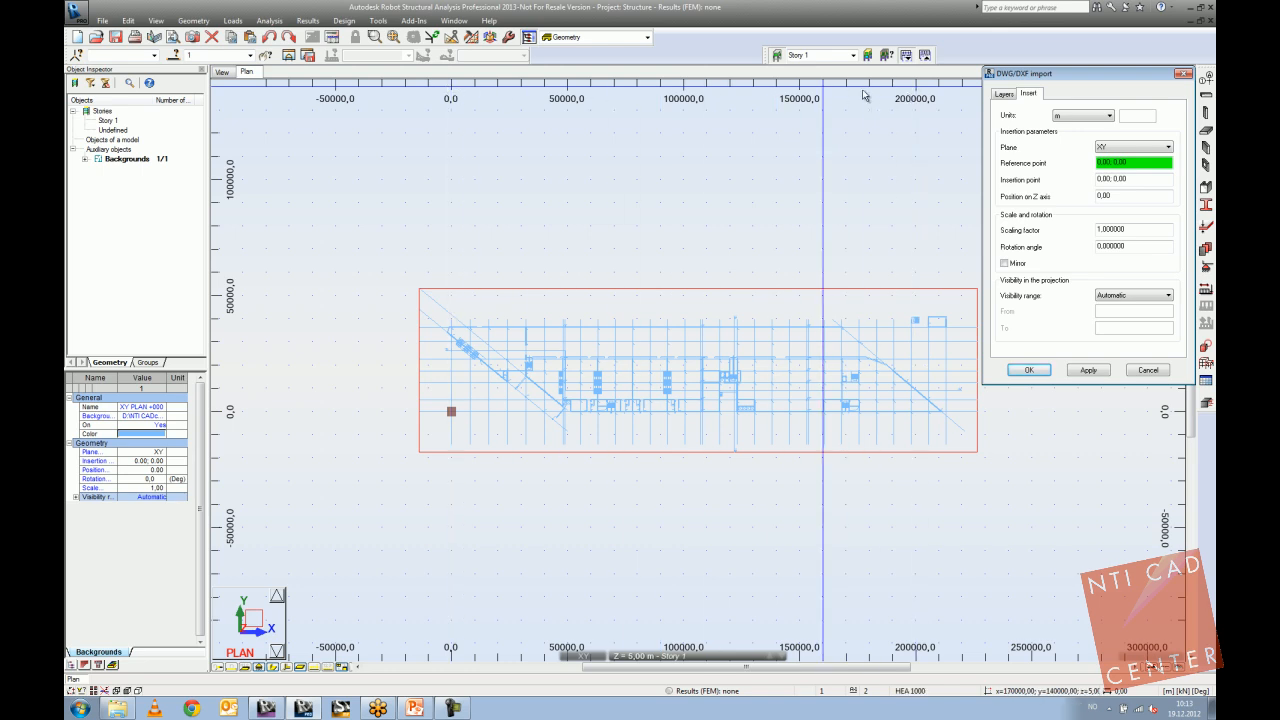
Set the import units of the plan background to mm and apply the change.
click(1096, 117)
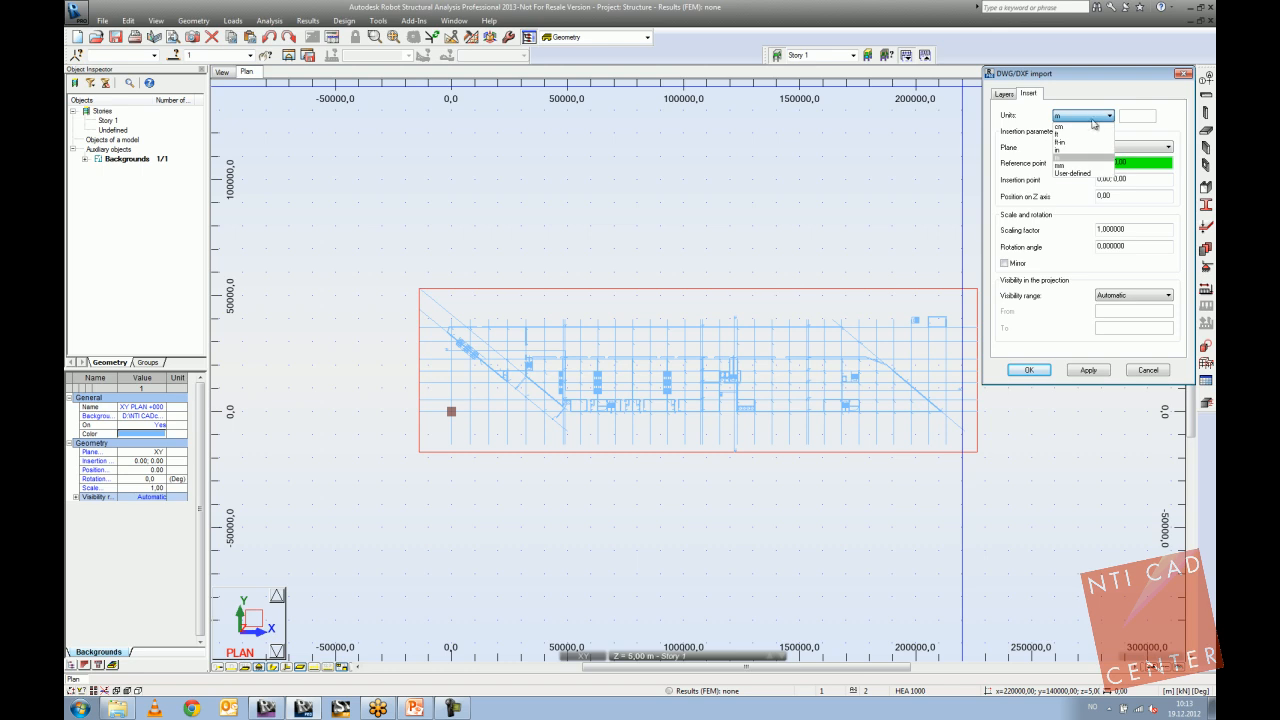
click(1090, 166)
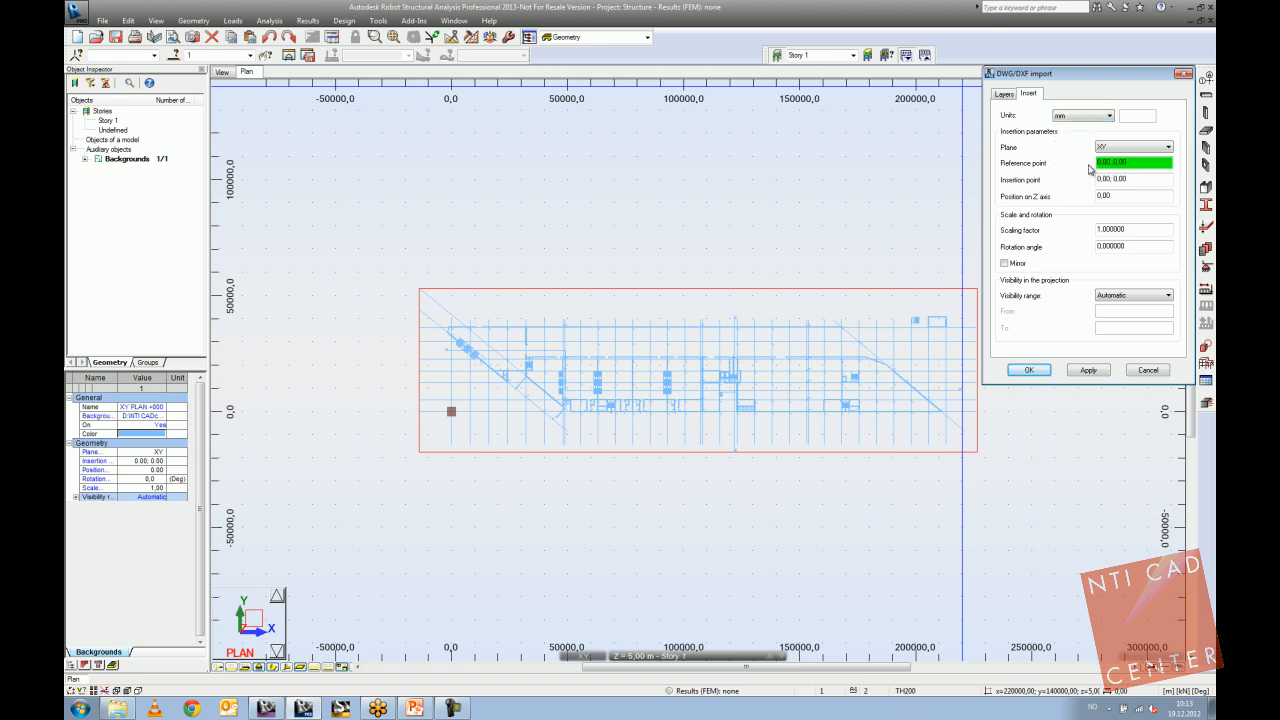
click(1087, 371)
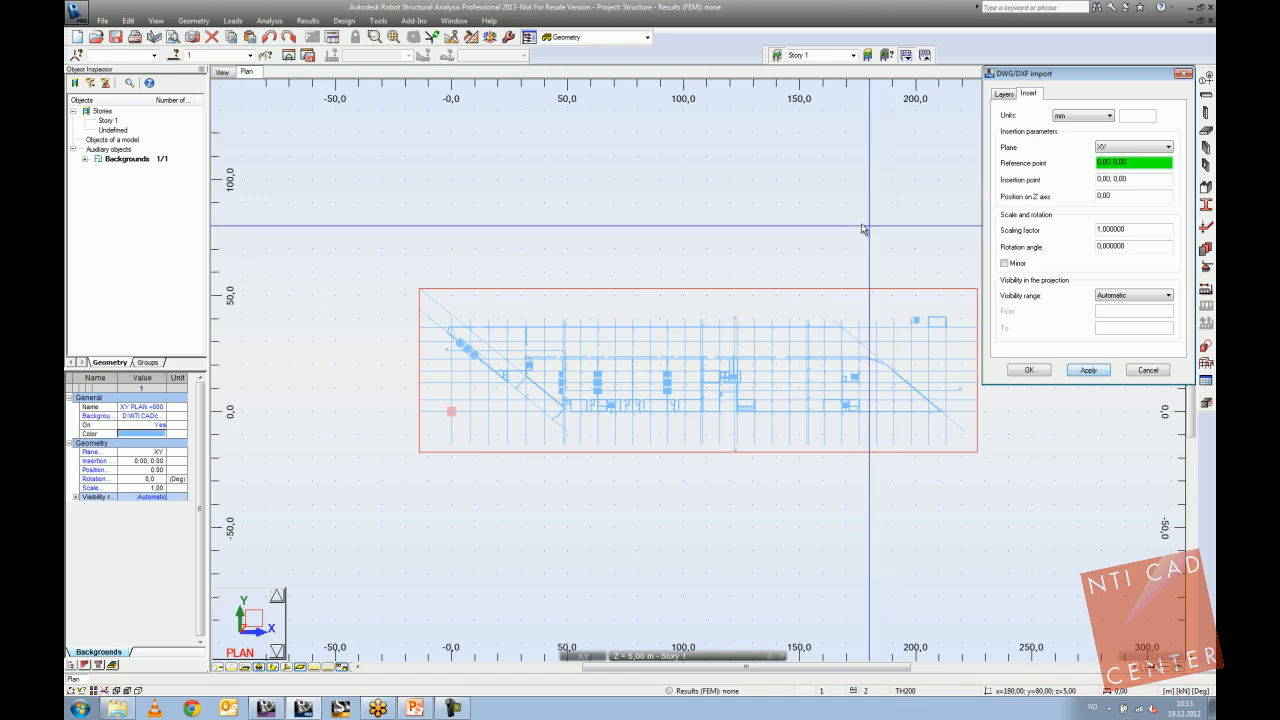
middle_drag(866, 209, 834, 200)
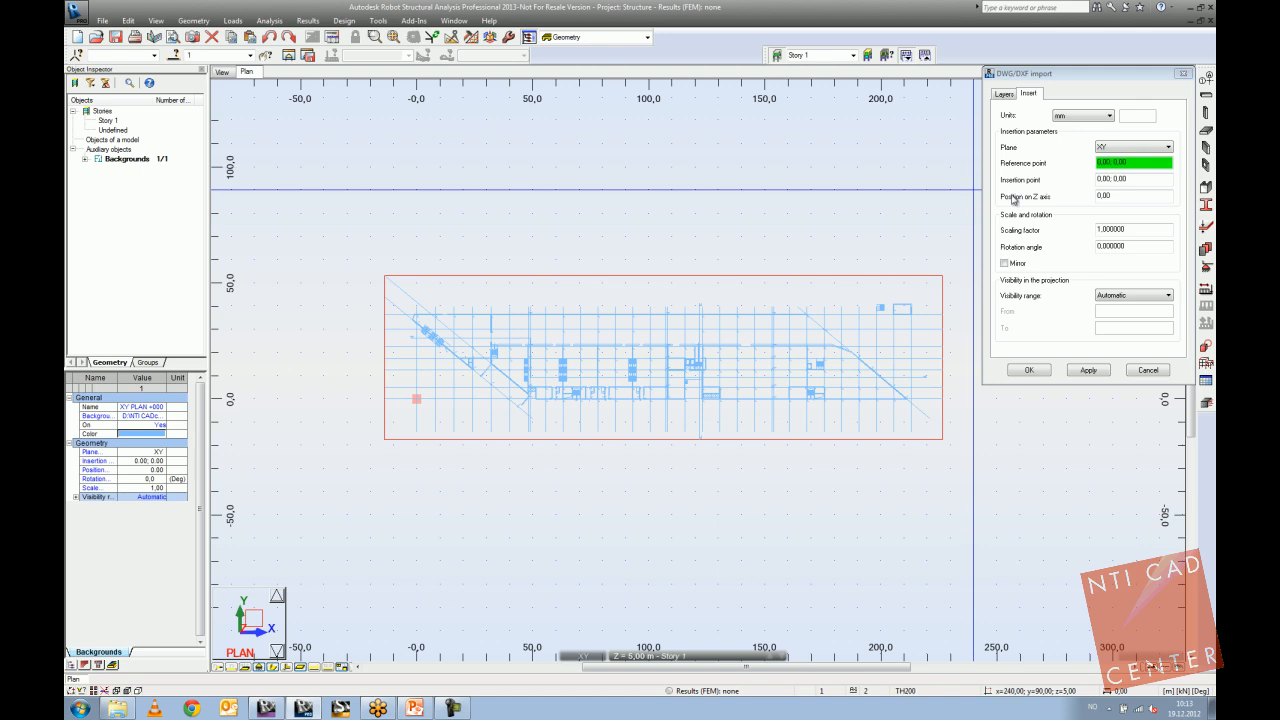
Review the plan's scaling factor and layer list, accept the import settings and deselect the background.
click(1120, 231)
click(1120, 231)
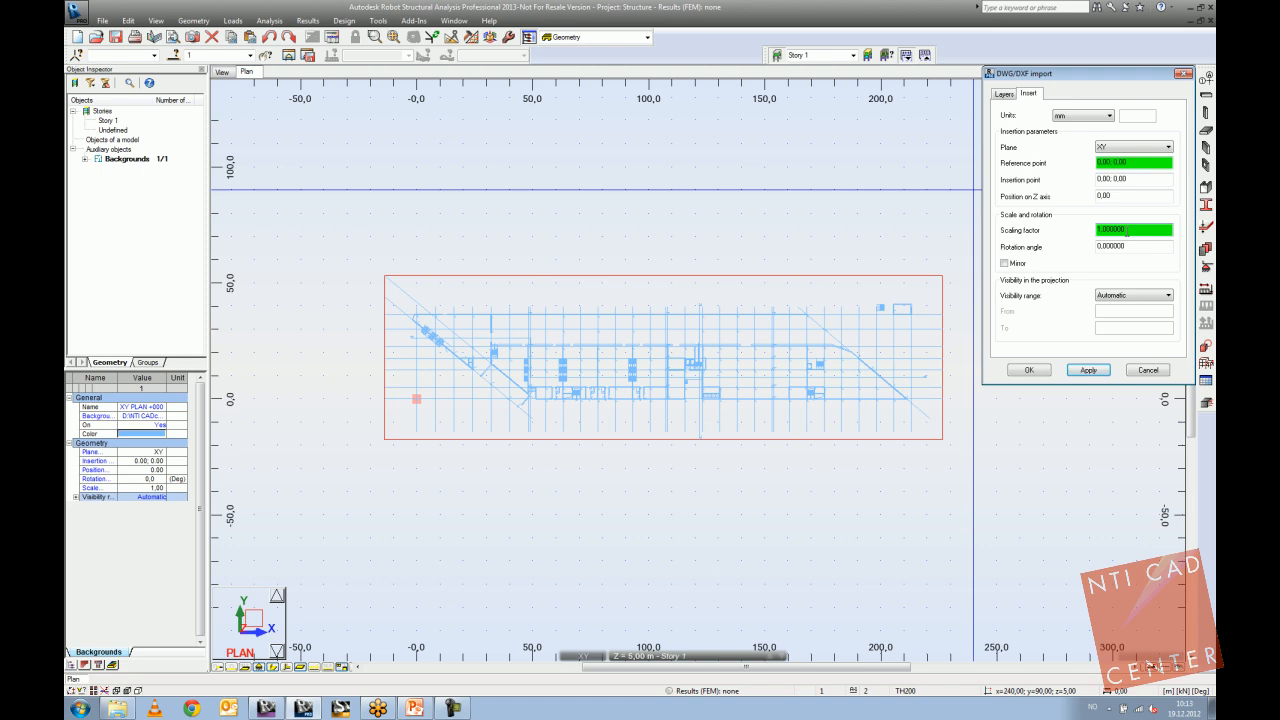
click(1005, 94)
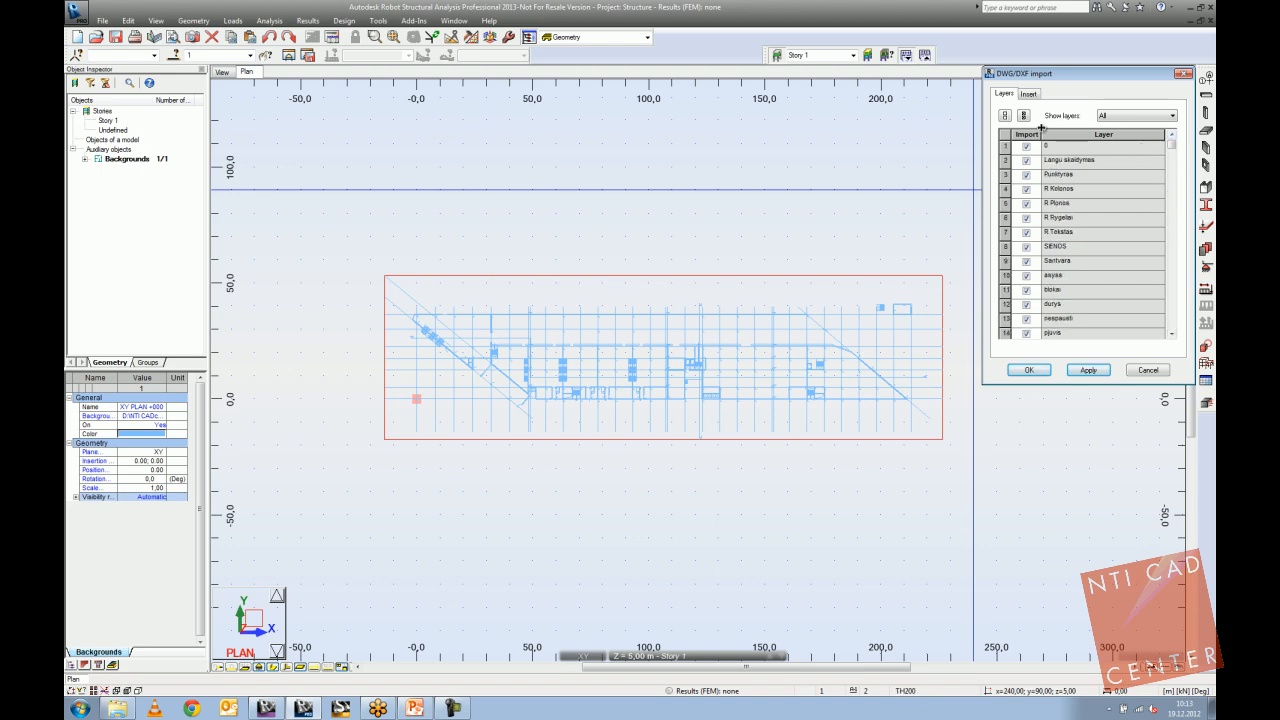
click(1028, 95)
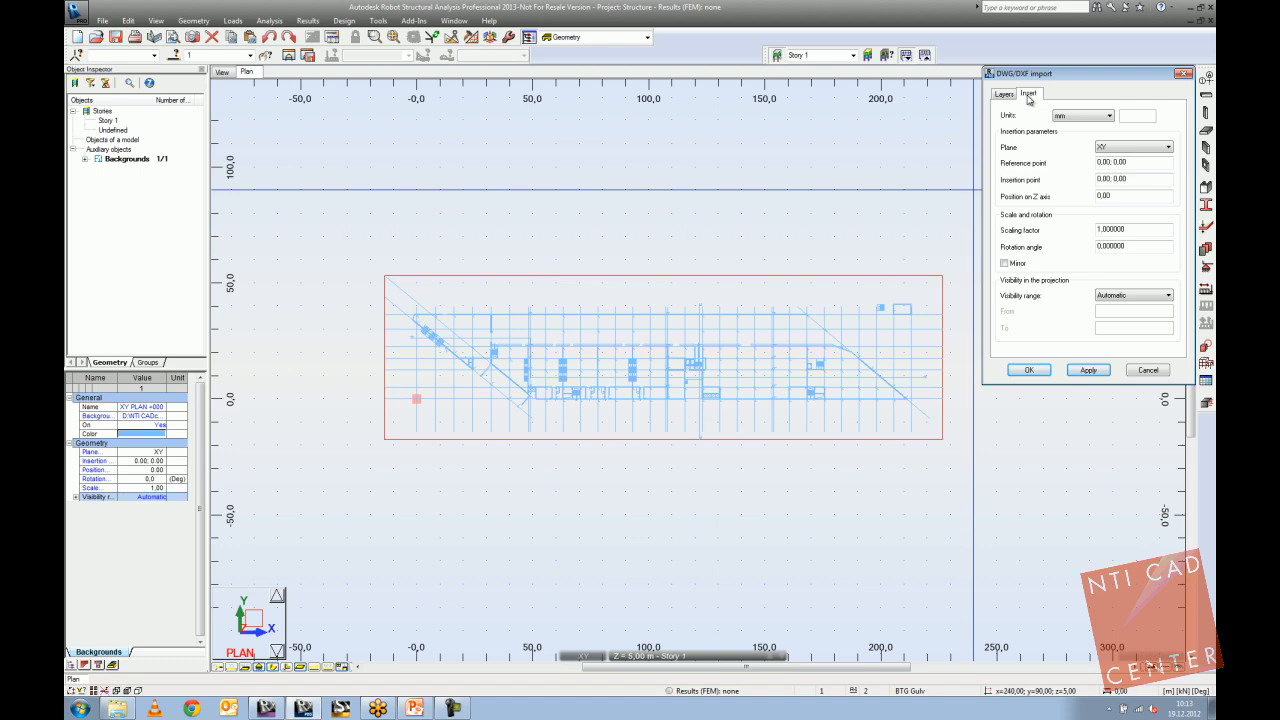
click(1030, 371)
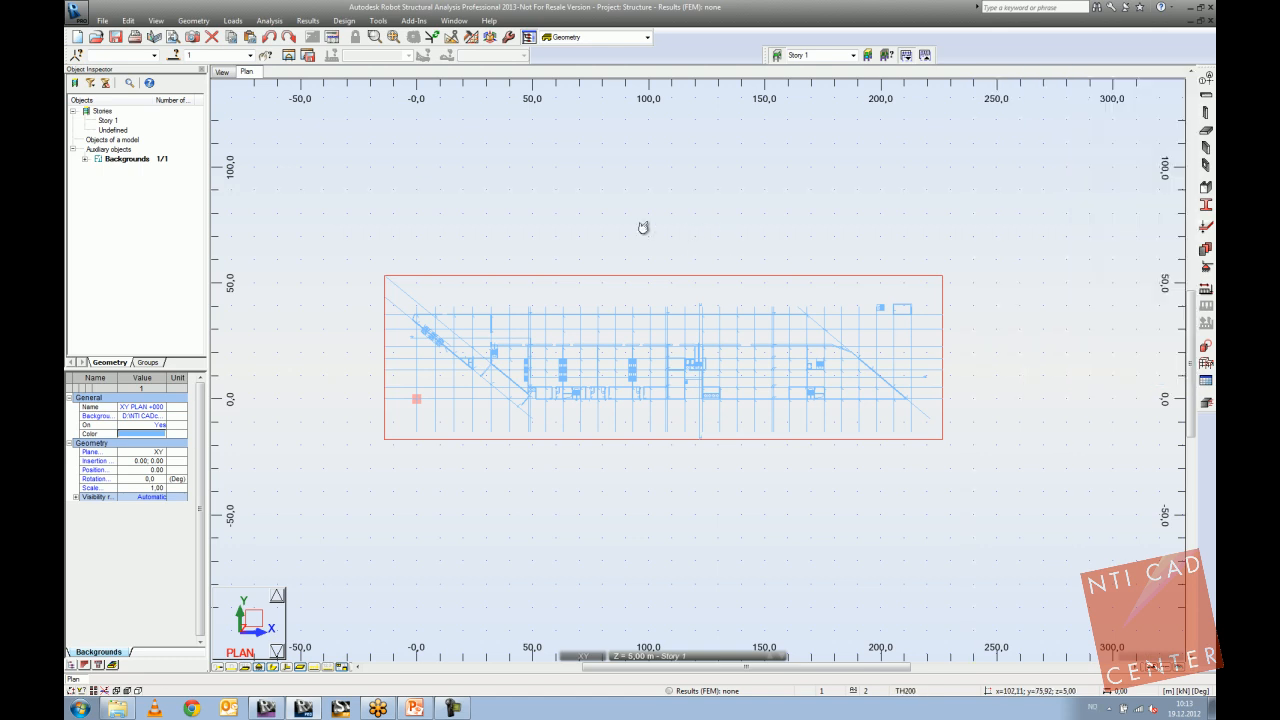
click(566, 268)
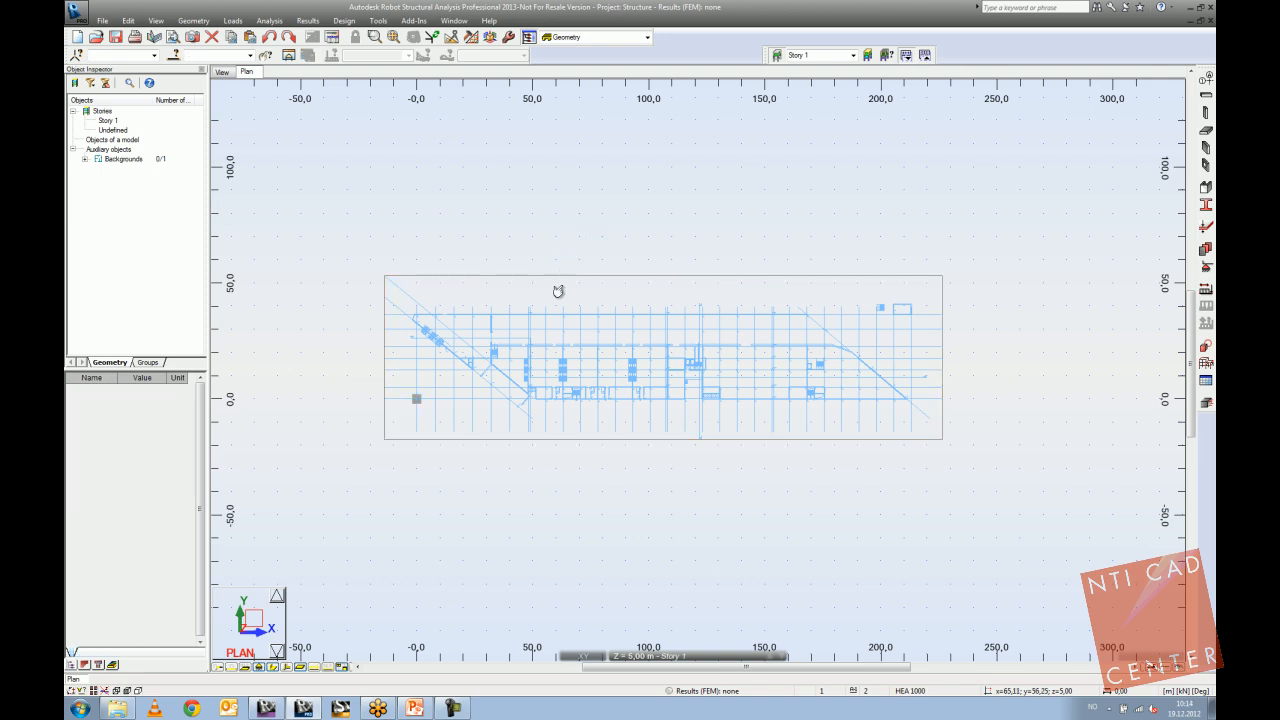
Examine the imported floor plan up close, including the walls, door openings and stairs around the stairwell.
scroll(530, 345, up, 5)
scroll(533, 343, down, 5)
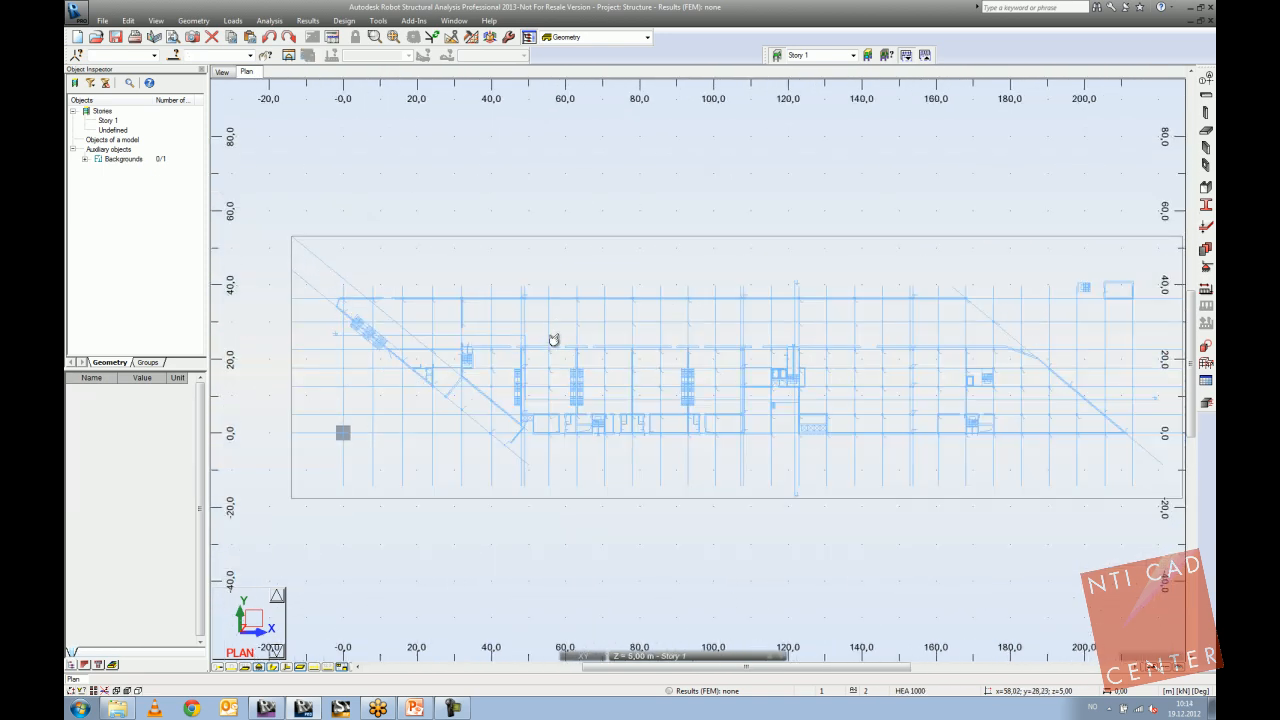
scroll(585, 418, up, 2)
scroll(585, 418, up, 4)
scroll(506, 346, up, 3)
scroll(500, 348, down, 3)
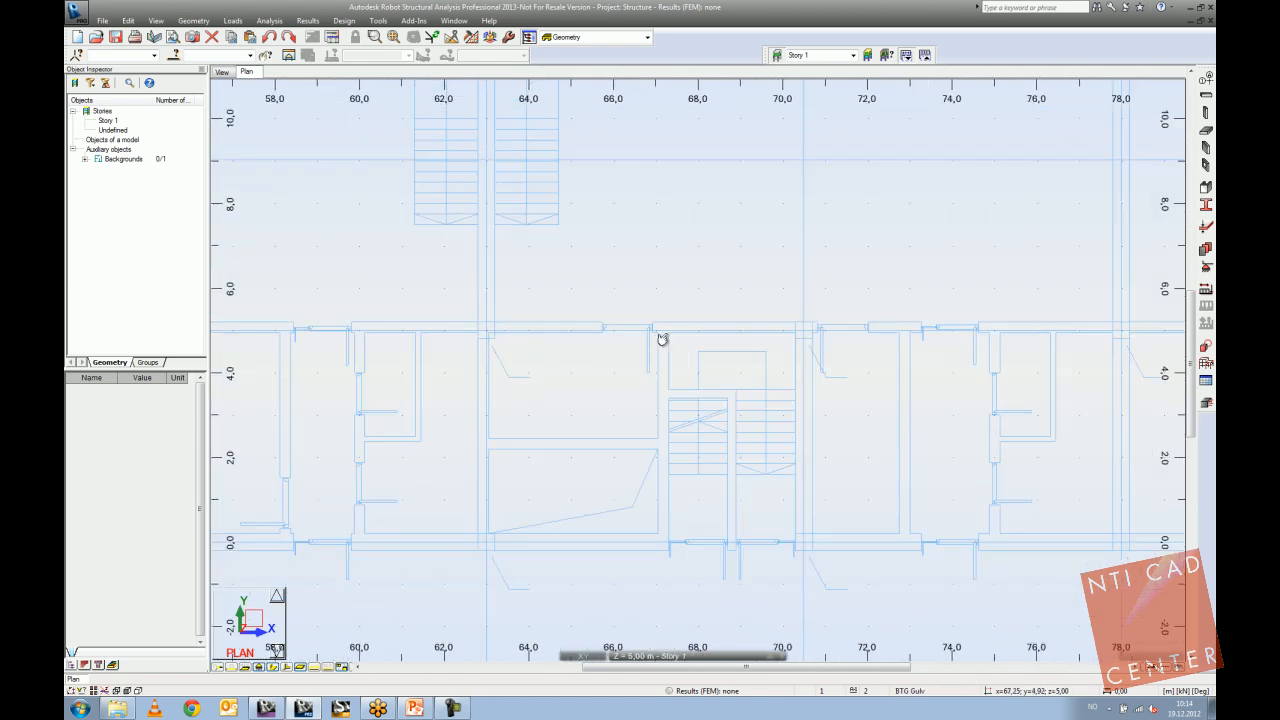
scroll(586, 317, up, 2)
scroll(648, 328, up, 1)
scroll(648, 328, down, 1)
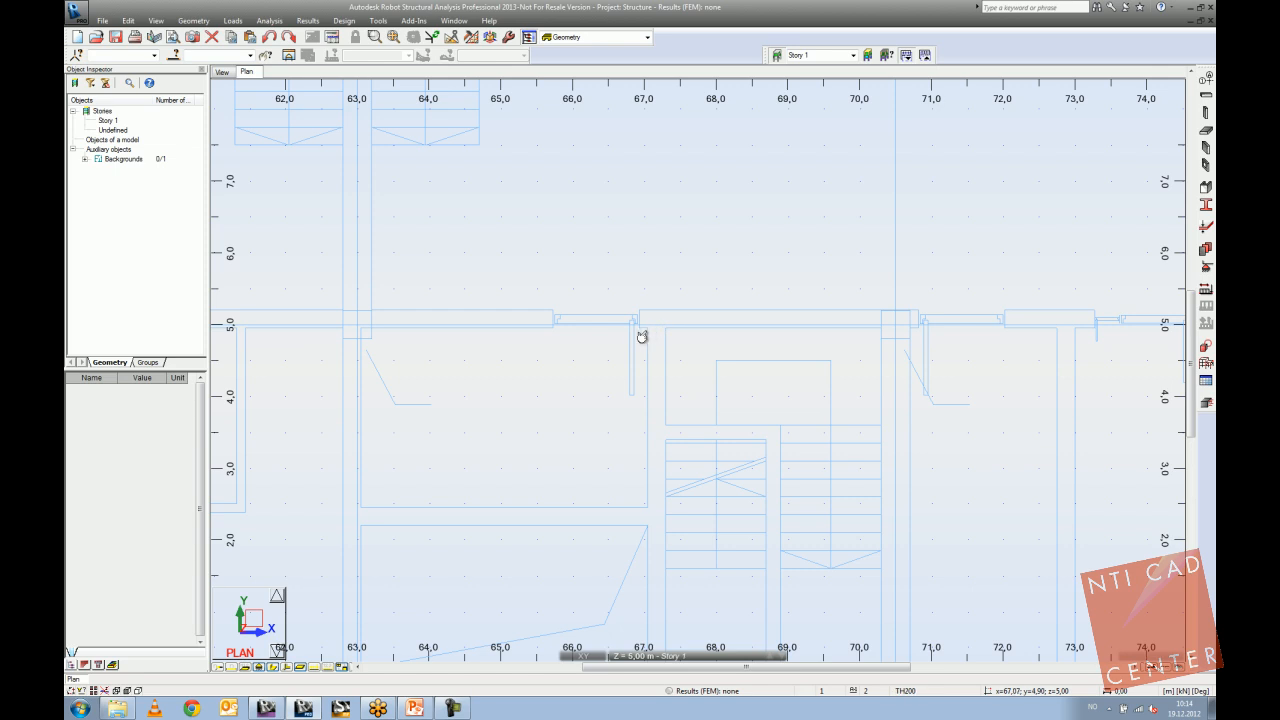
scroll(564, 318, up, 2)
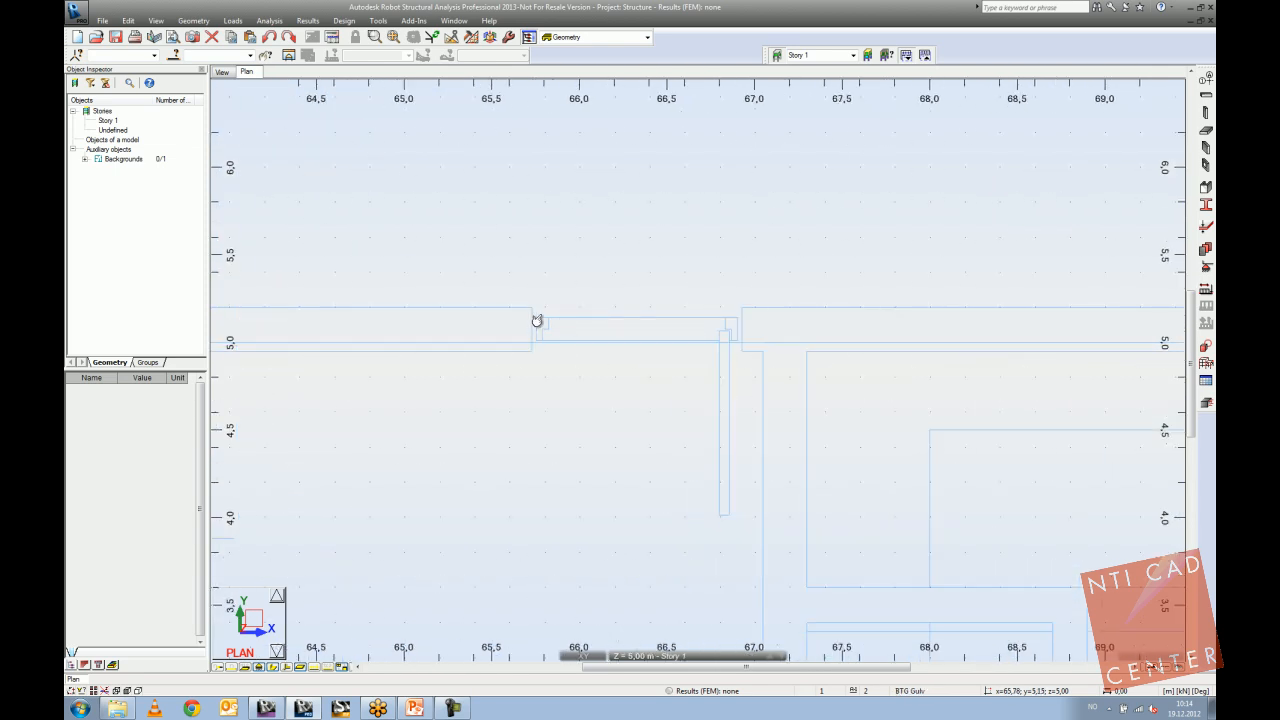
scroll(663, 343, down, 4)
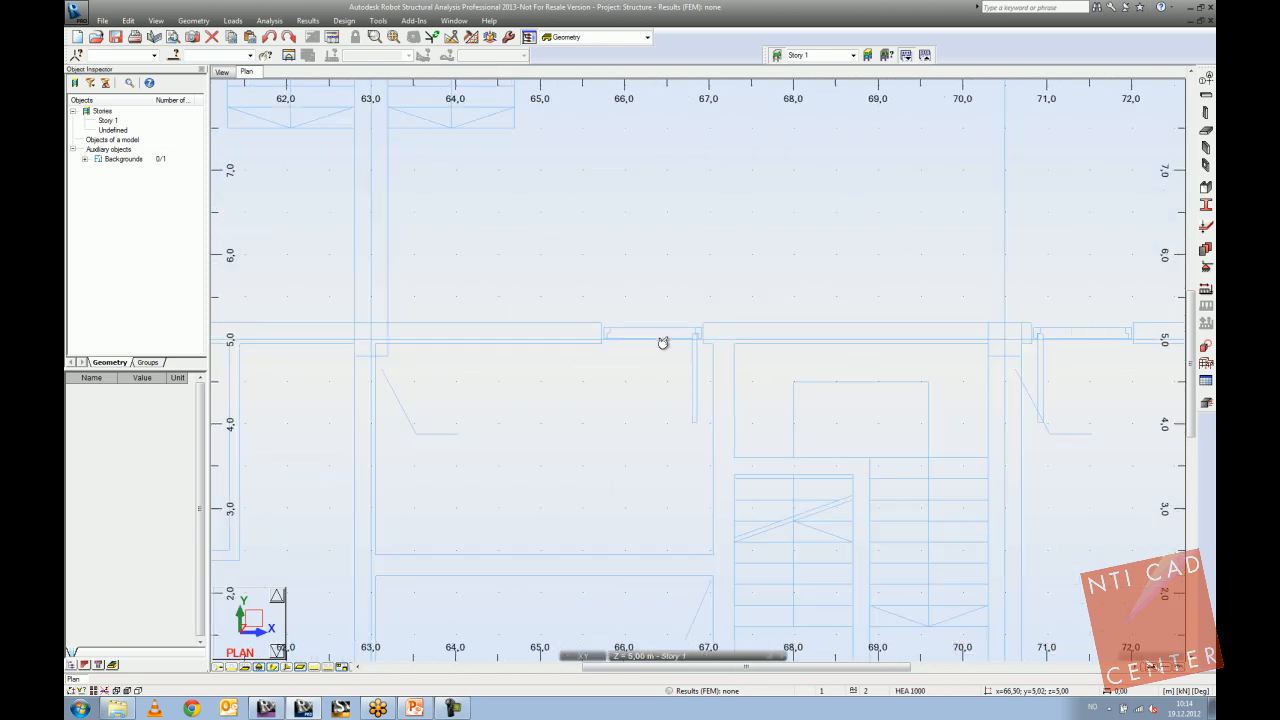
scroll(574, 343, down, 1)
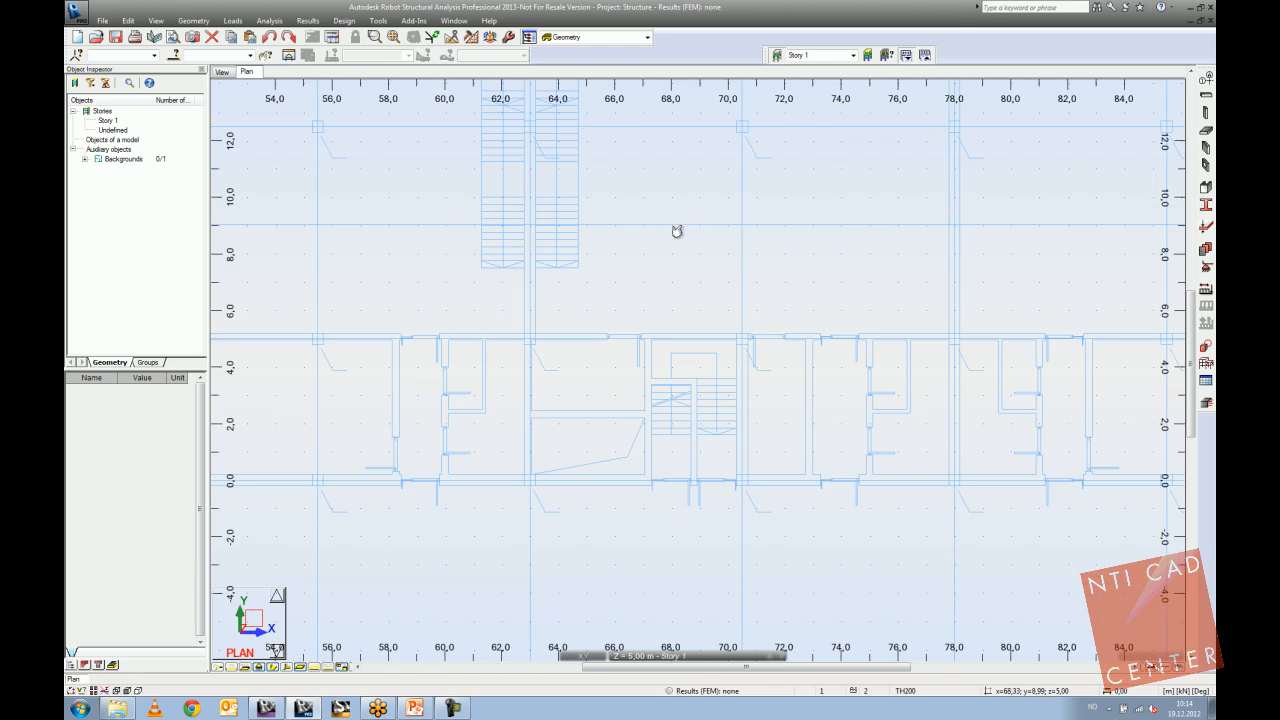
scroll(560, 245, down, 5)
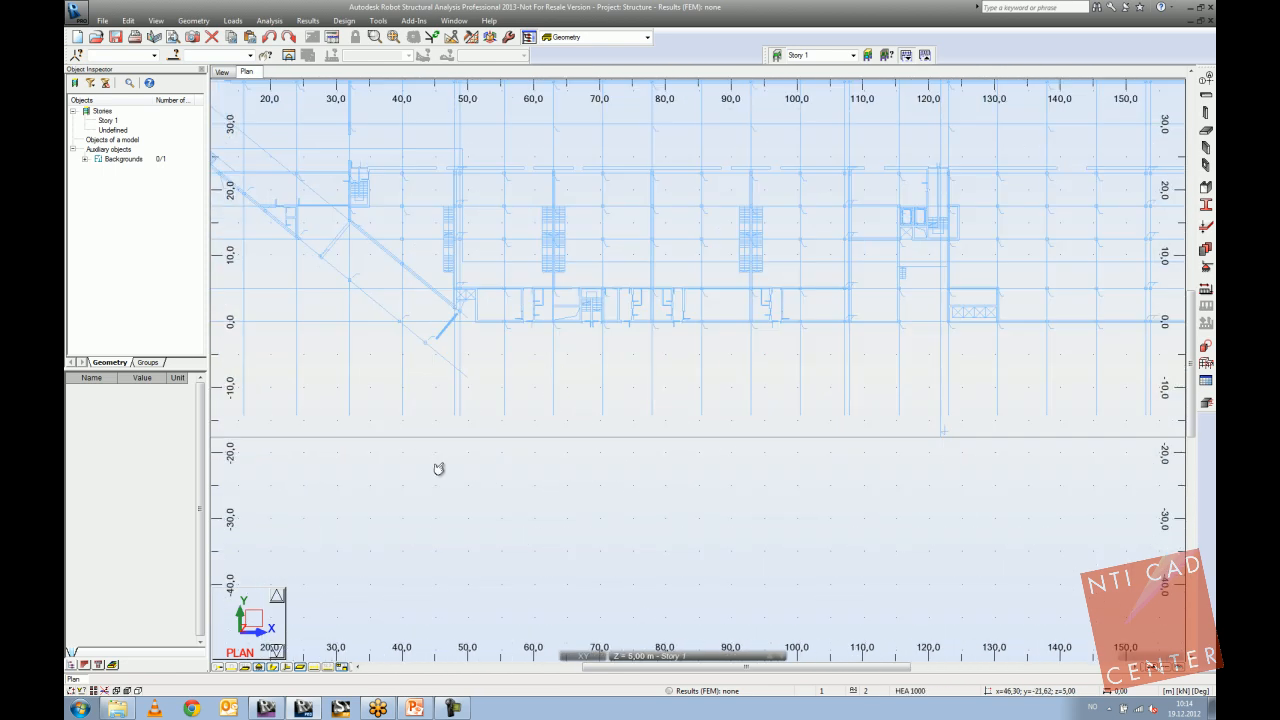
Reopen the plan background's insertion settings from its properties to review them, close them unchanged and deselect the background.
click(437, 440)
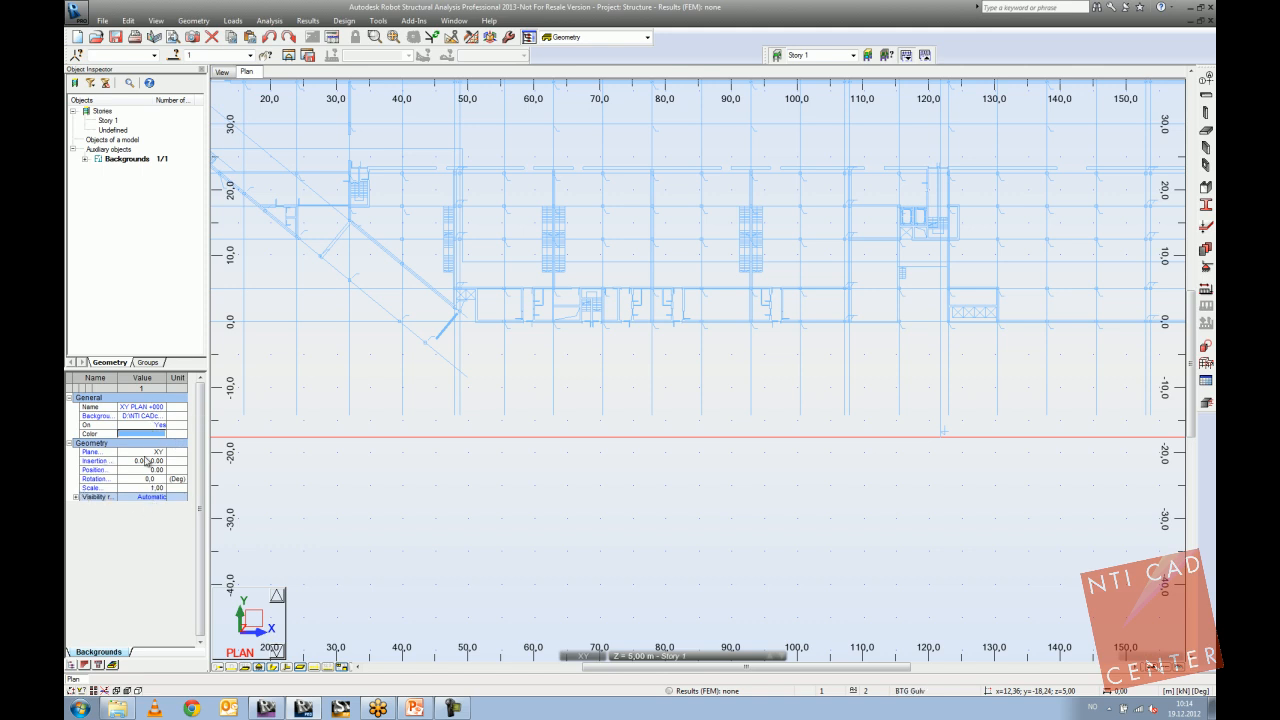
double_click(104, 463)
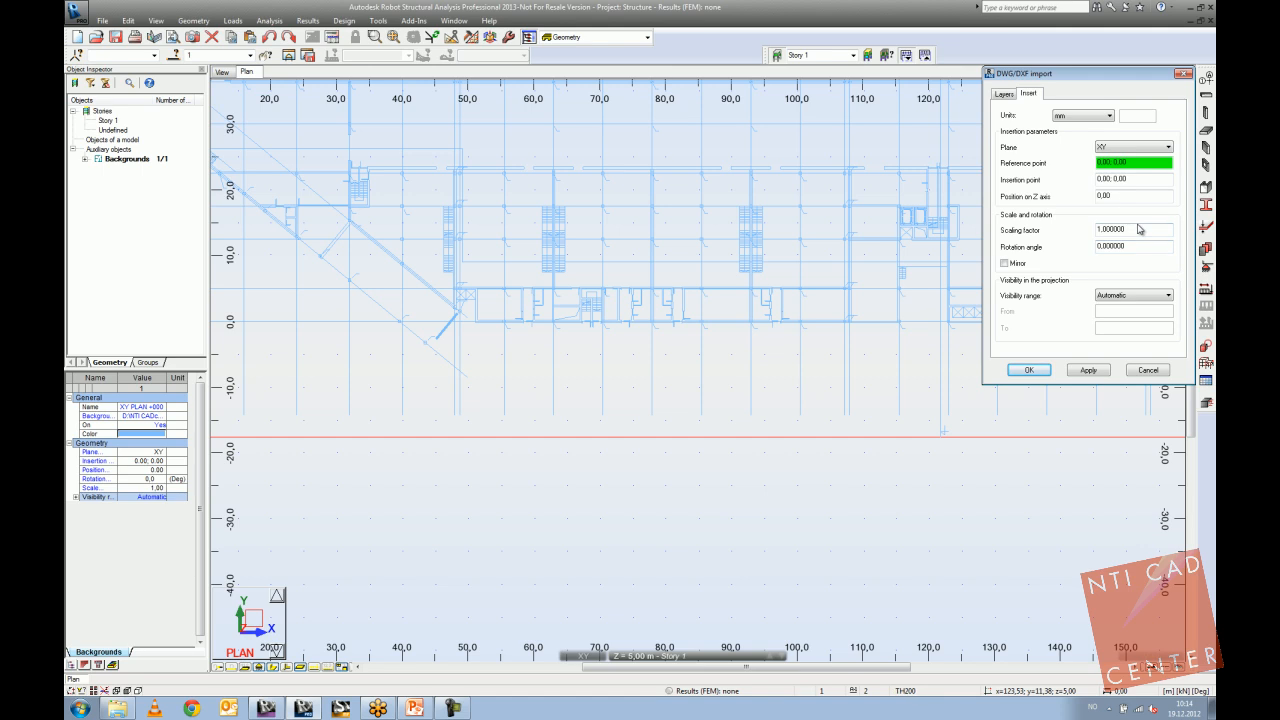
click(1183, 74)
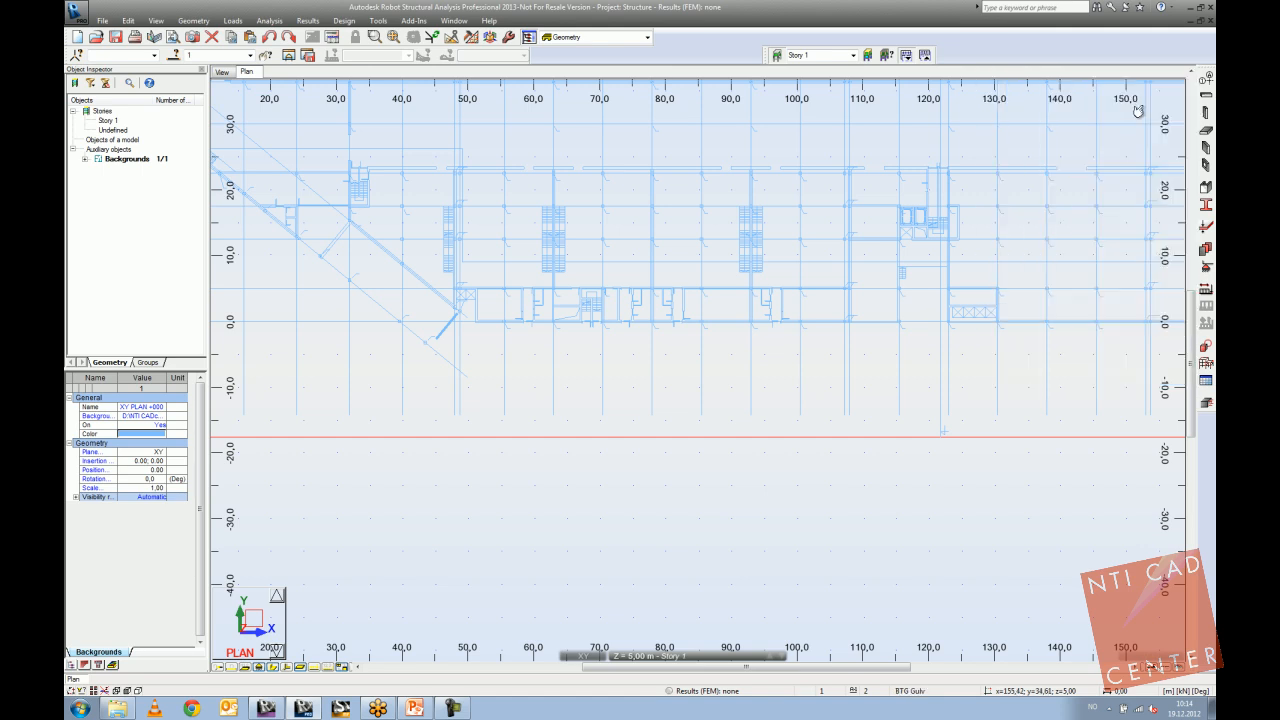
scroll(849, 229, down, 4)
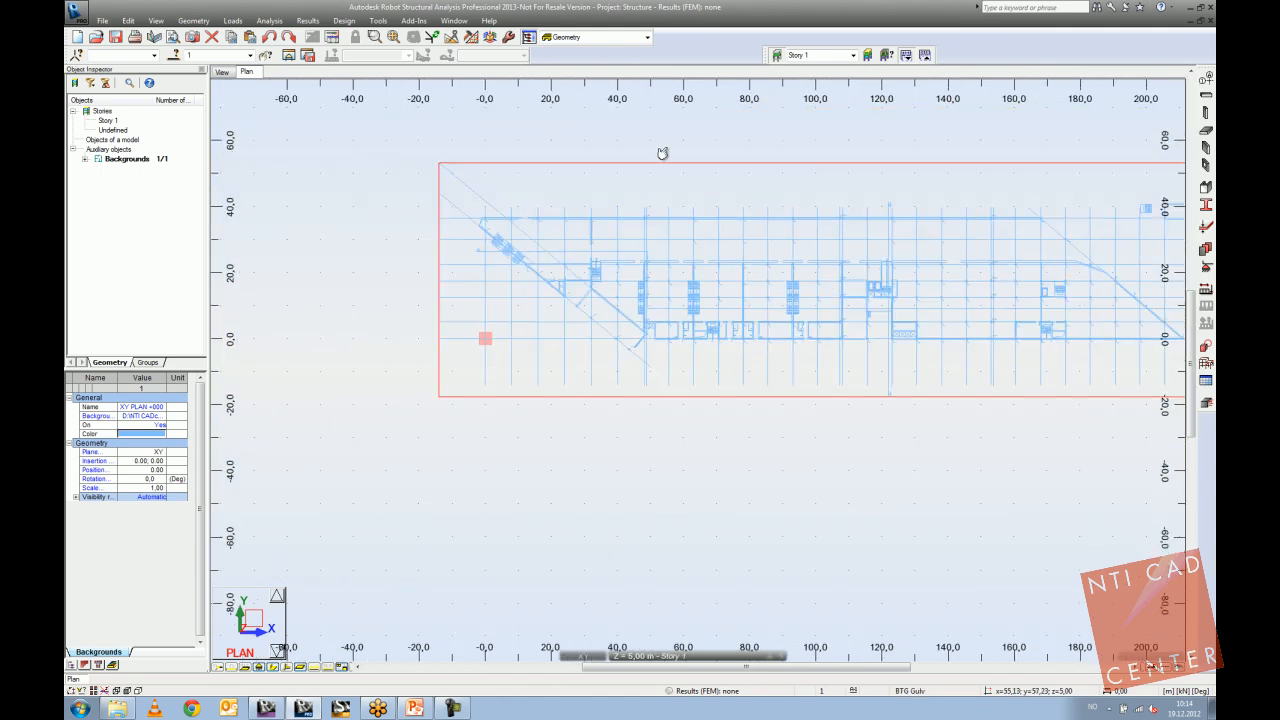
click(642, 140)
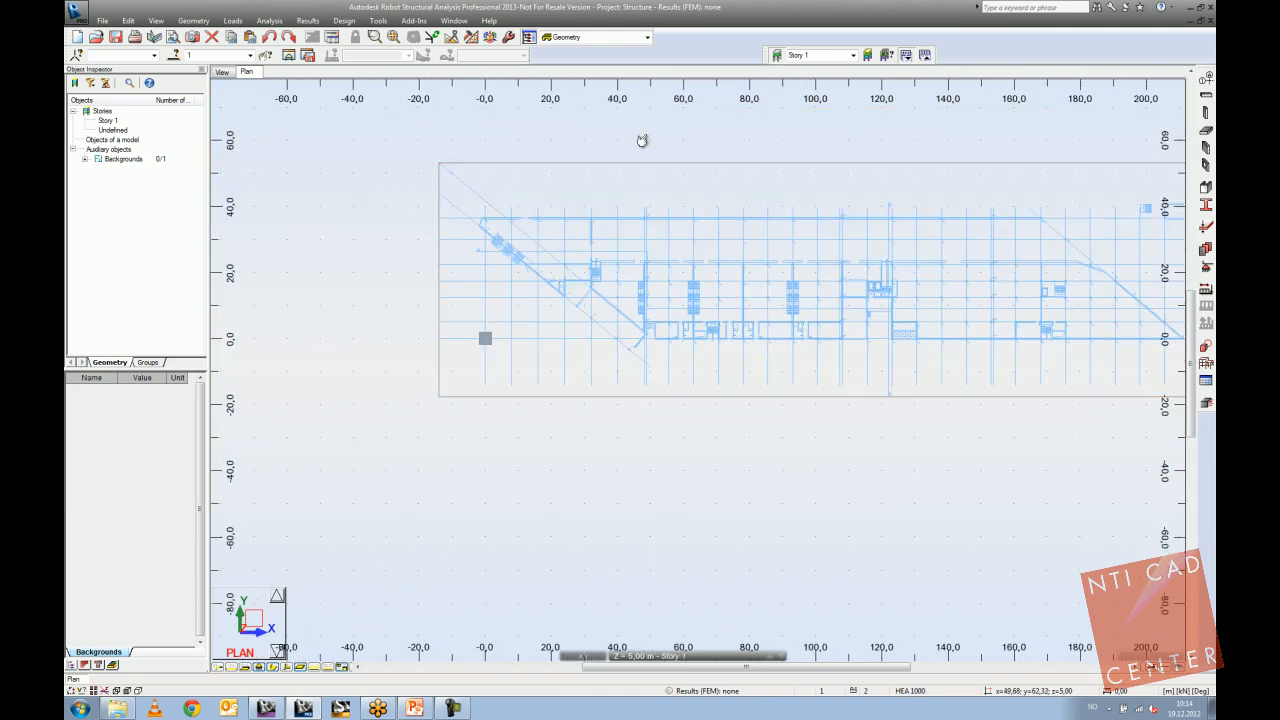
Switch to the 3D view and load the section drawing ZY SNITT B-B as a second linked DWG background.
click(222, 72)
shift+middle_drag(470, 371, 508, 371)
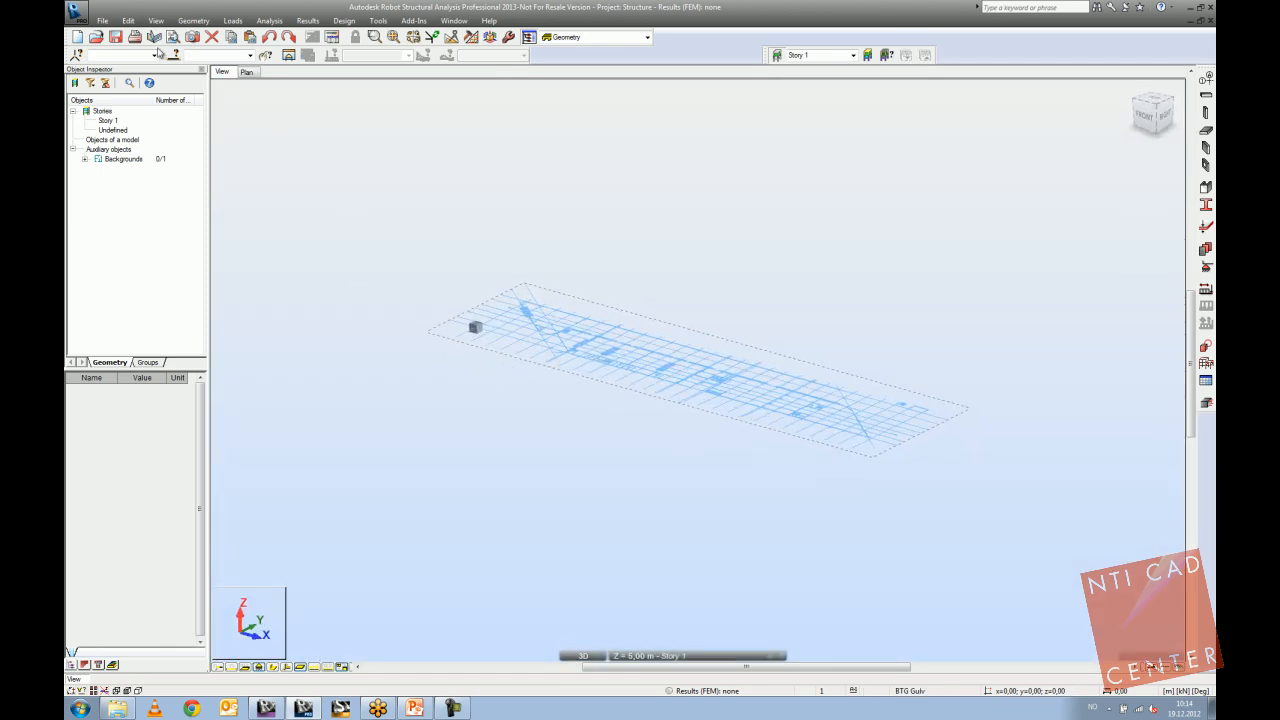
click(103, 21)
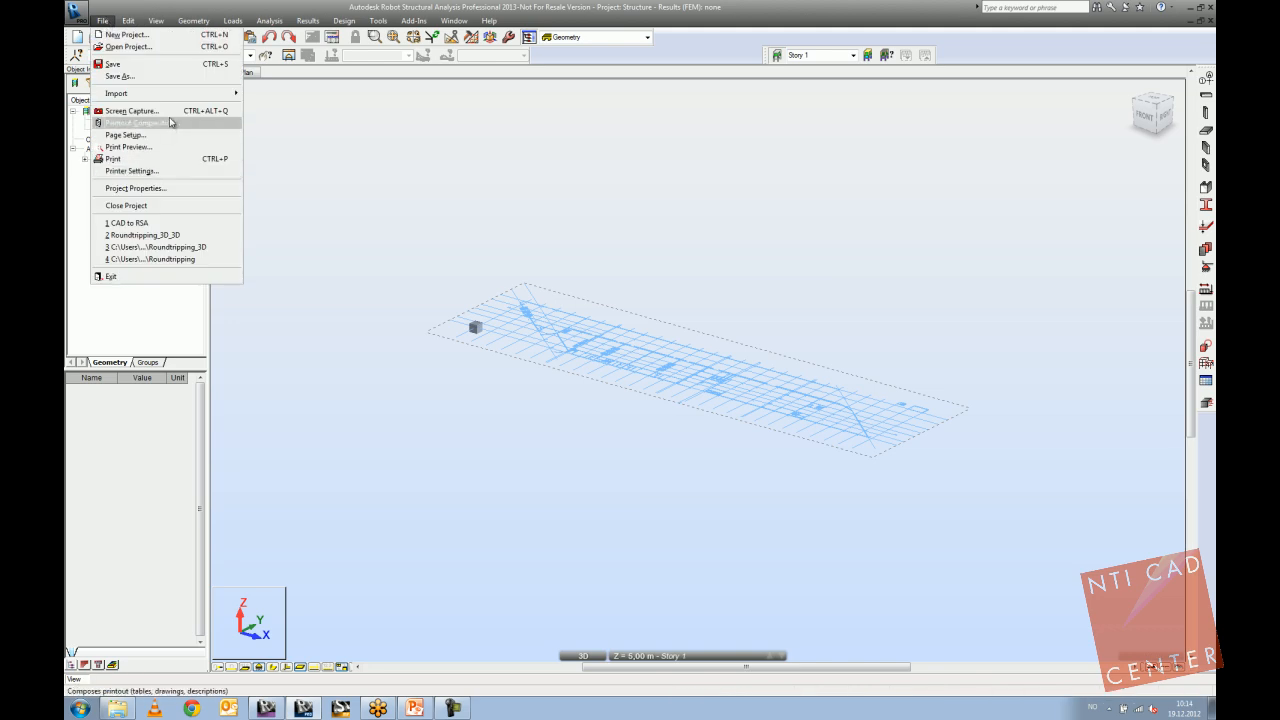
mouse_move(180, 93)
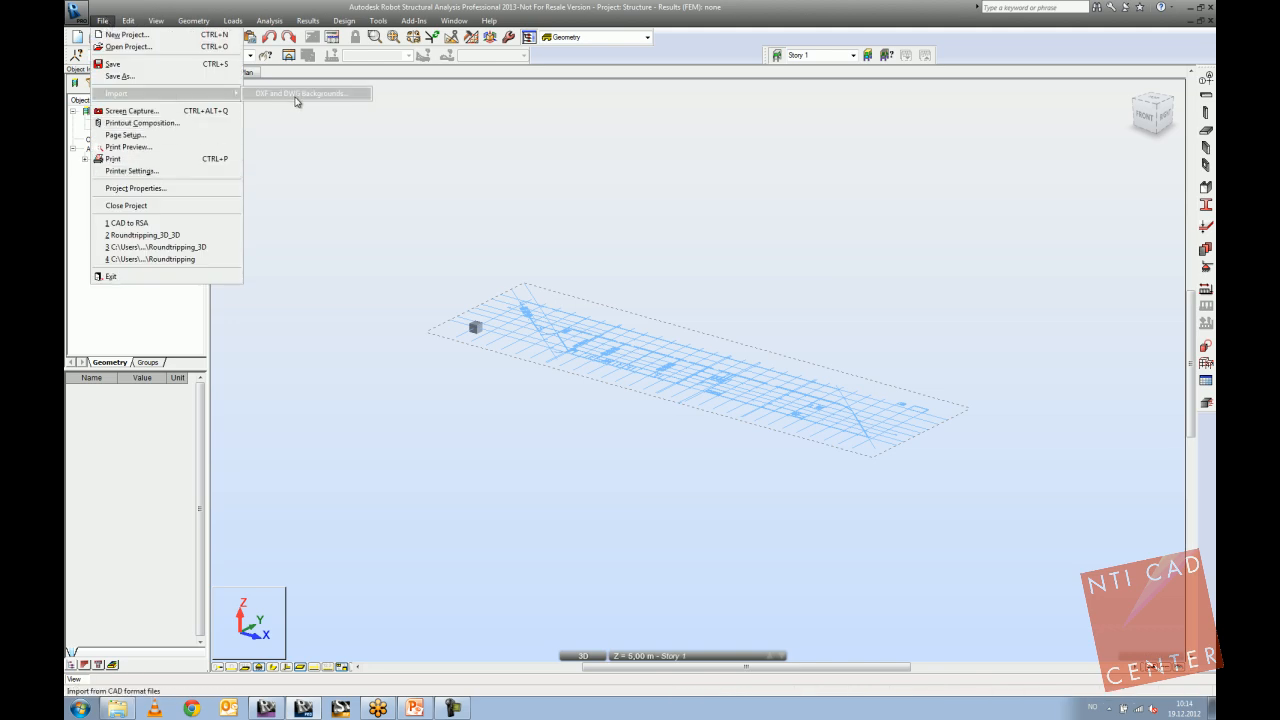
click(299, 100)
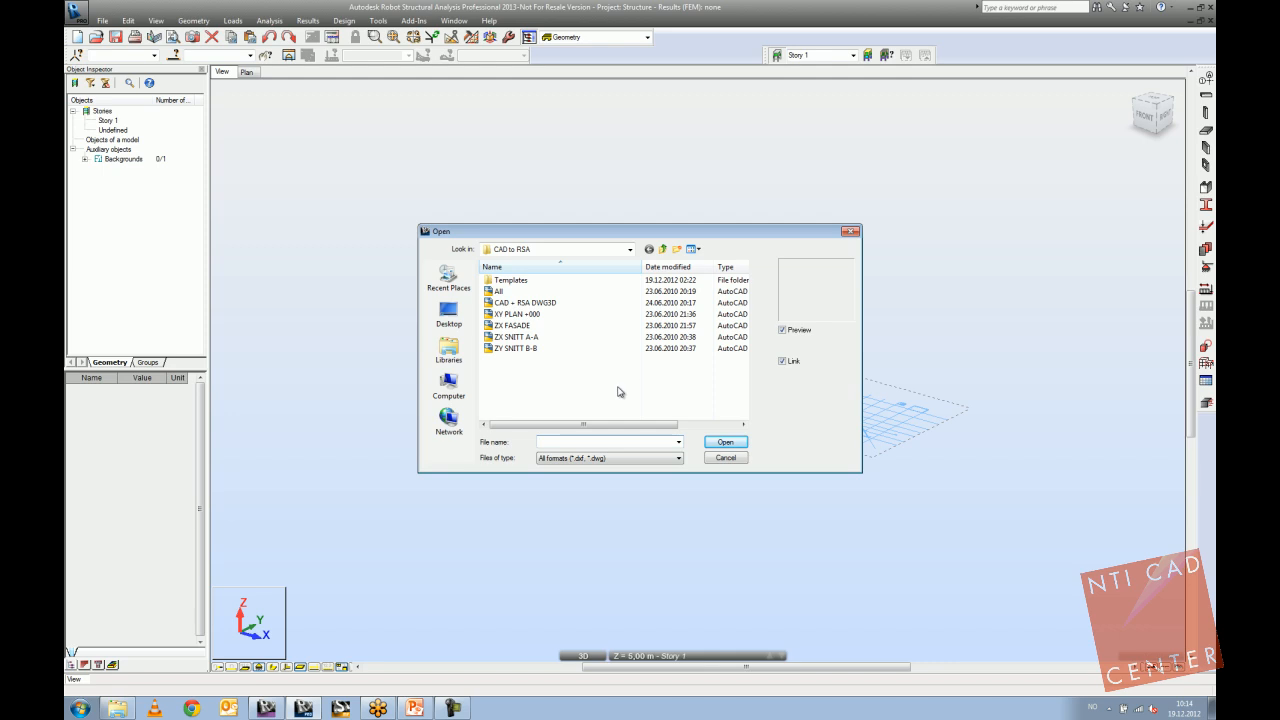
click(545, 349)
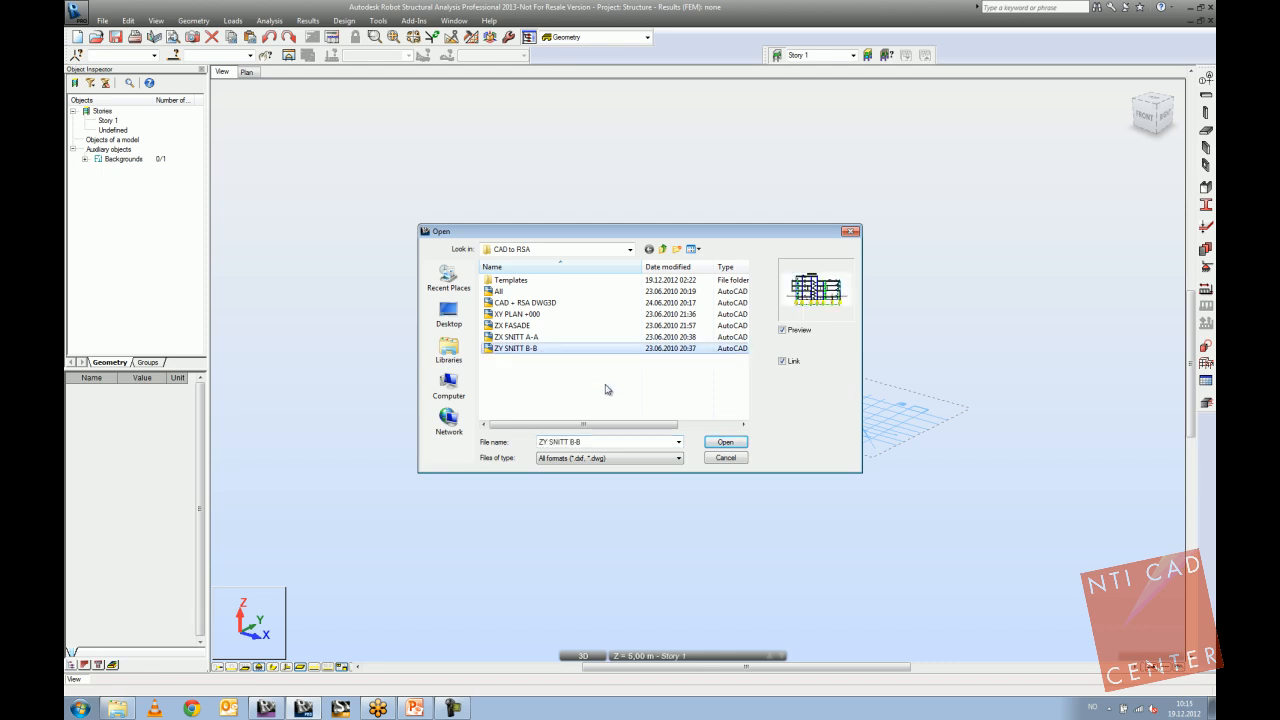
click(726, 443)
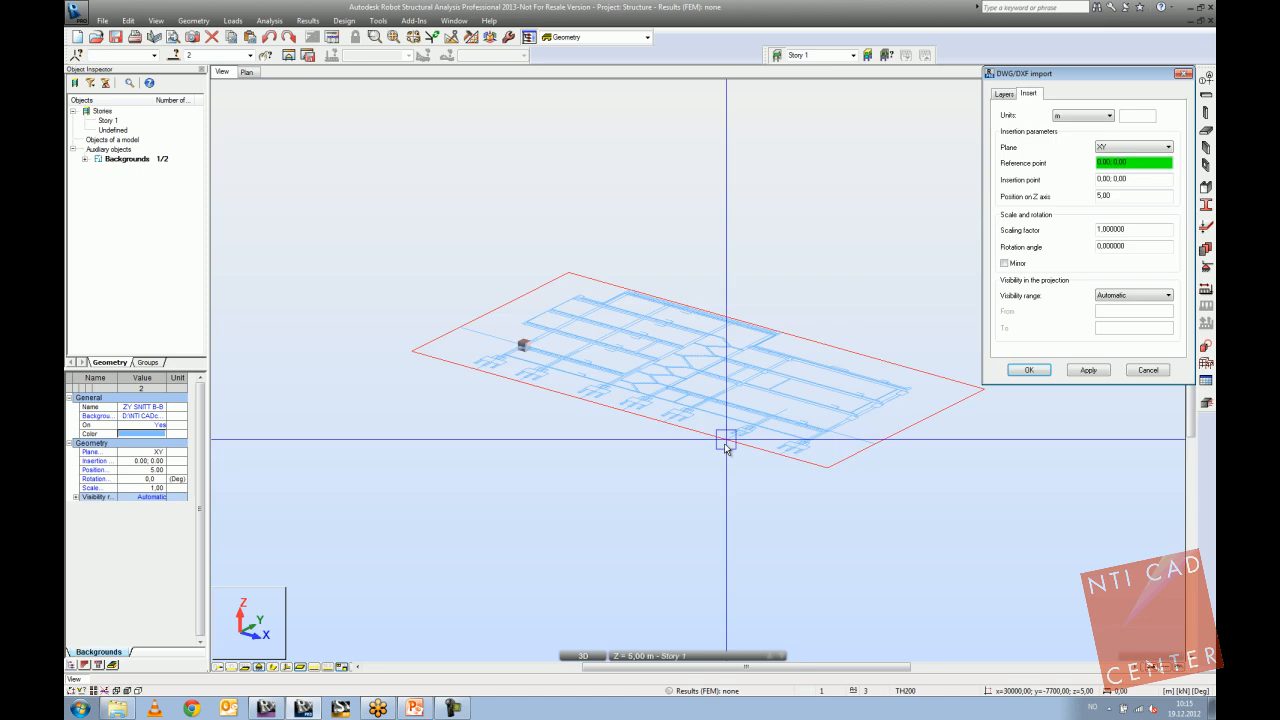
Set the section drawing's import units to mm and apply them to rescale the background.
click(1085, 117)
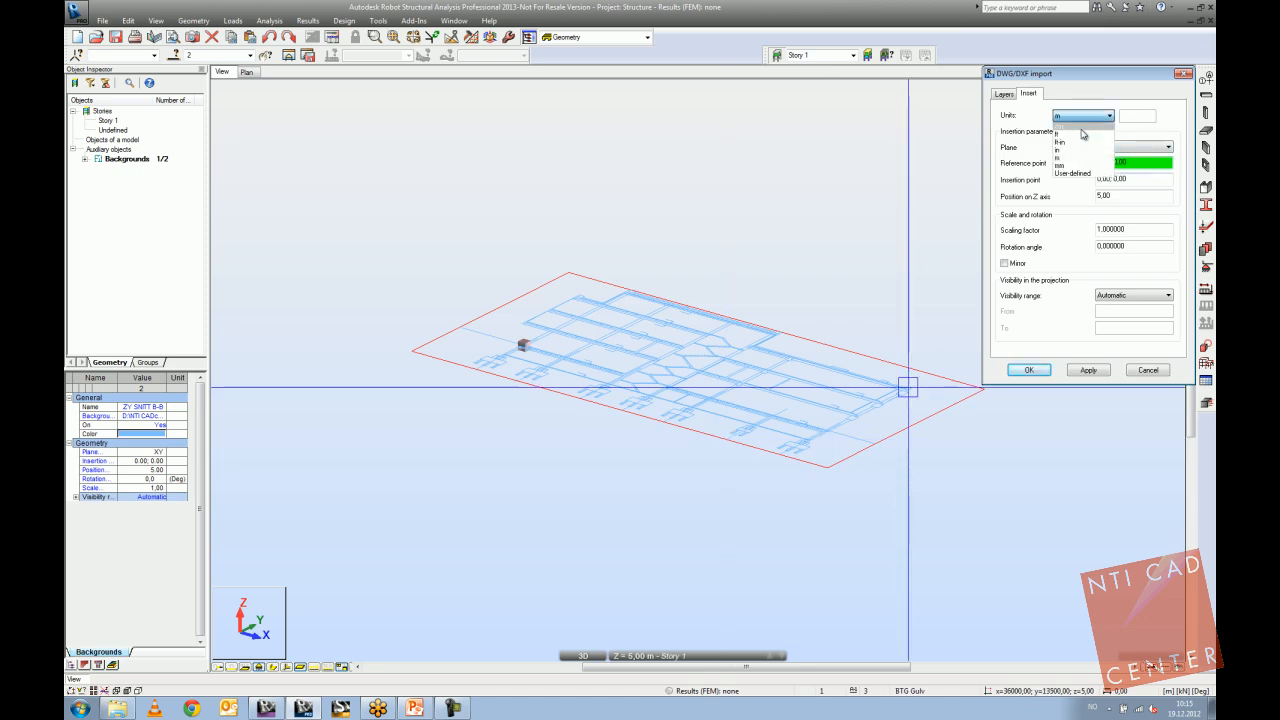
click(1071, 166)
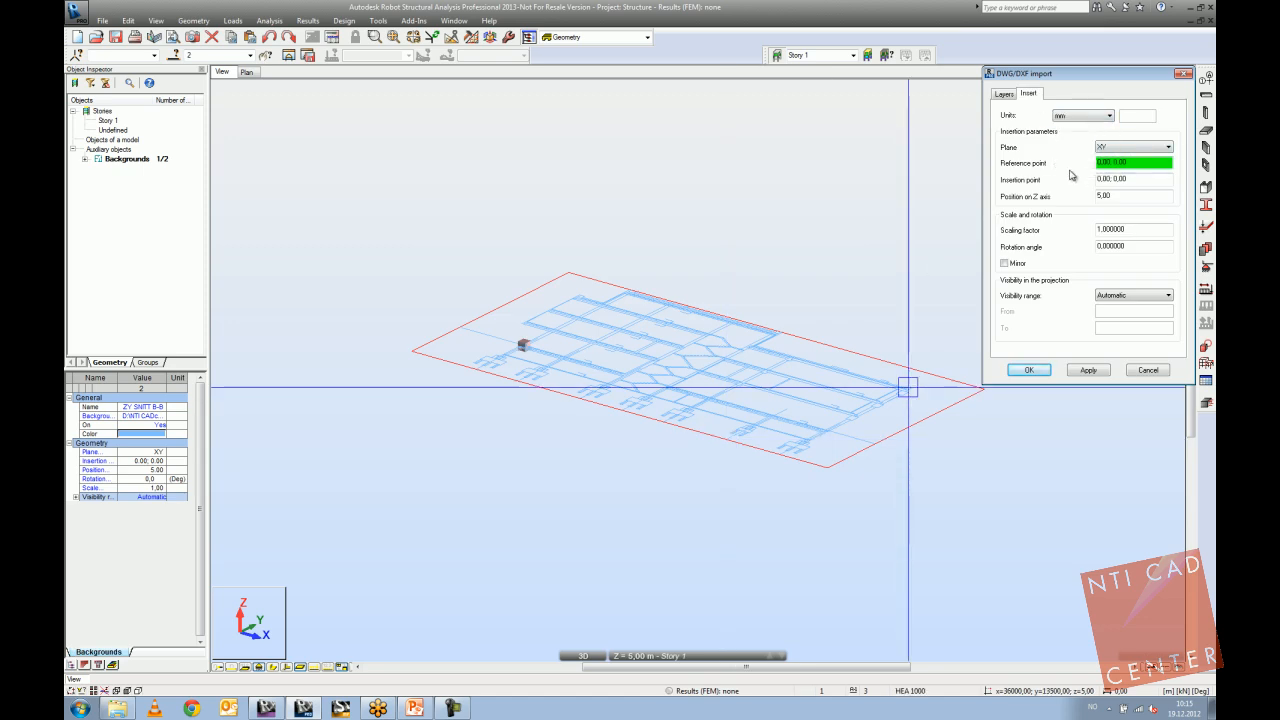
click(1080, 373)
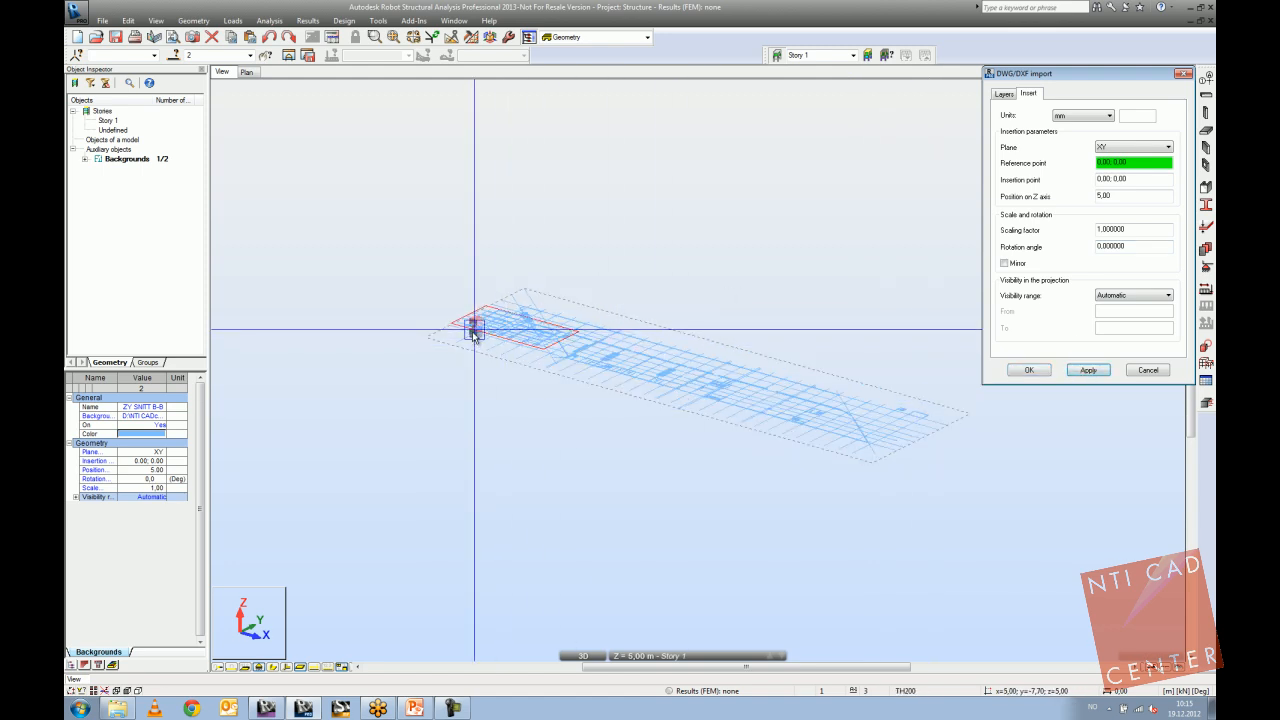
scroll(488, 321, up, 3)
scroll(503, 324, up, 1)
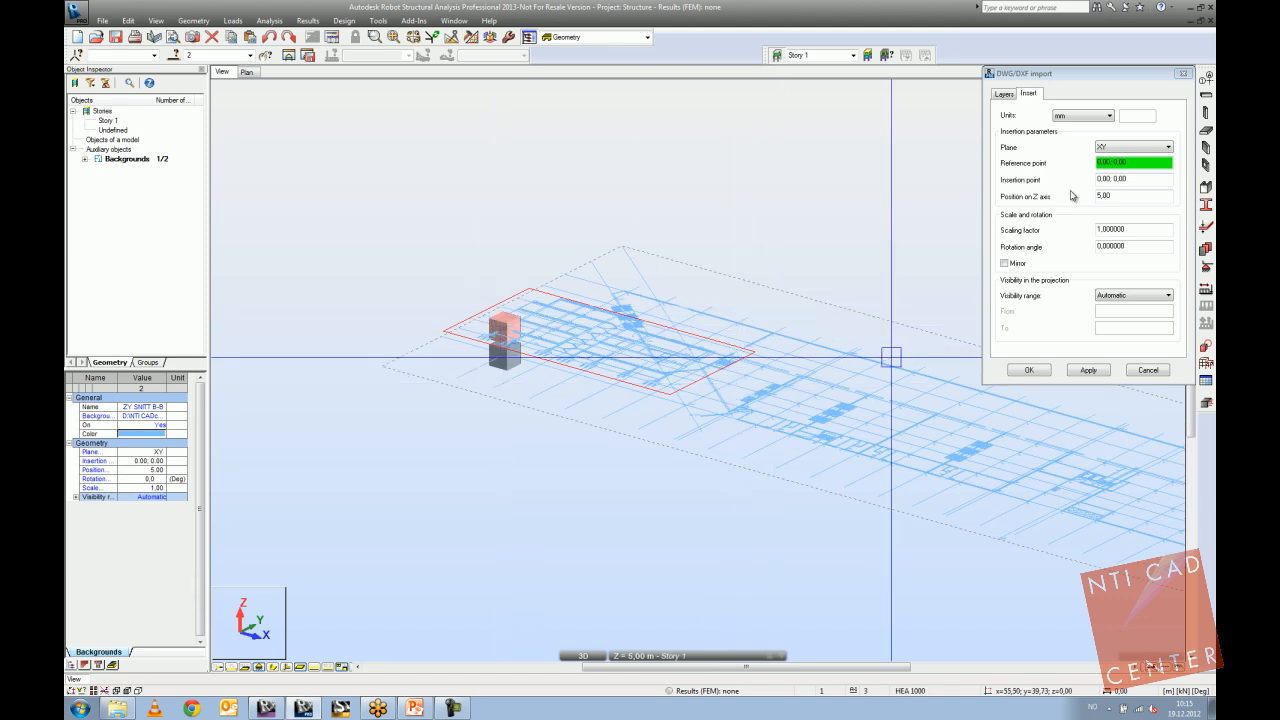
Set the section background's insertion plane to YZ and apply the change.
click(1137, 149)
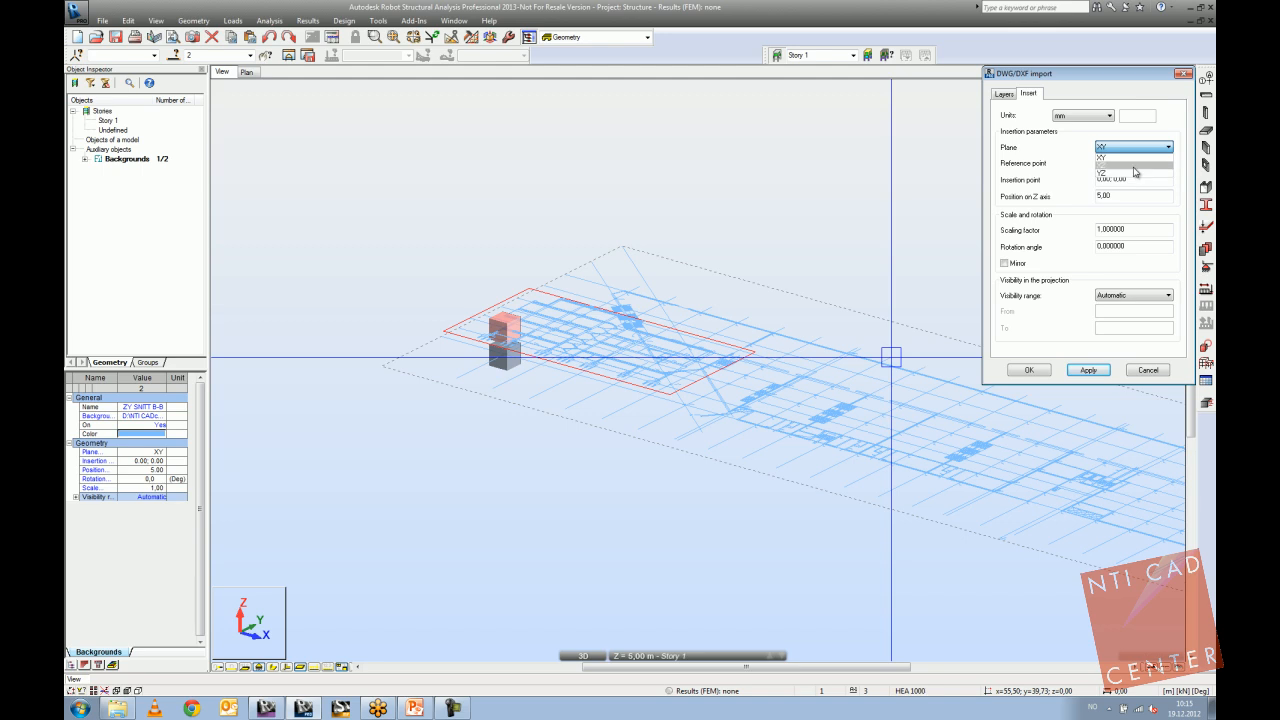
click(1136, 172)
click(1088, 370)
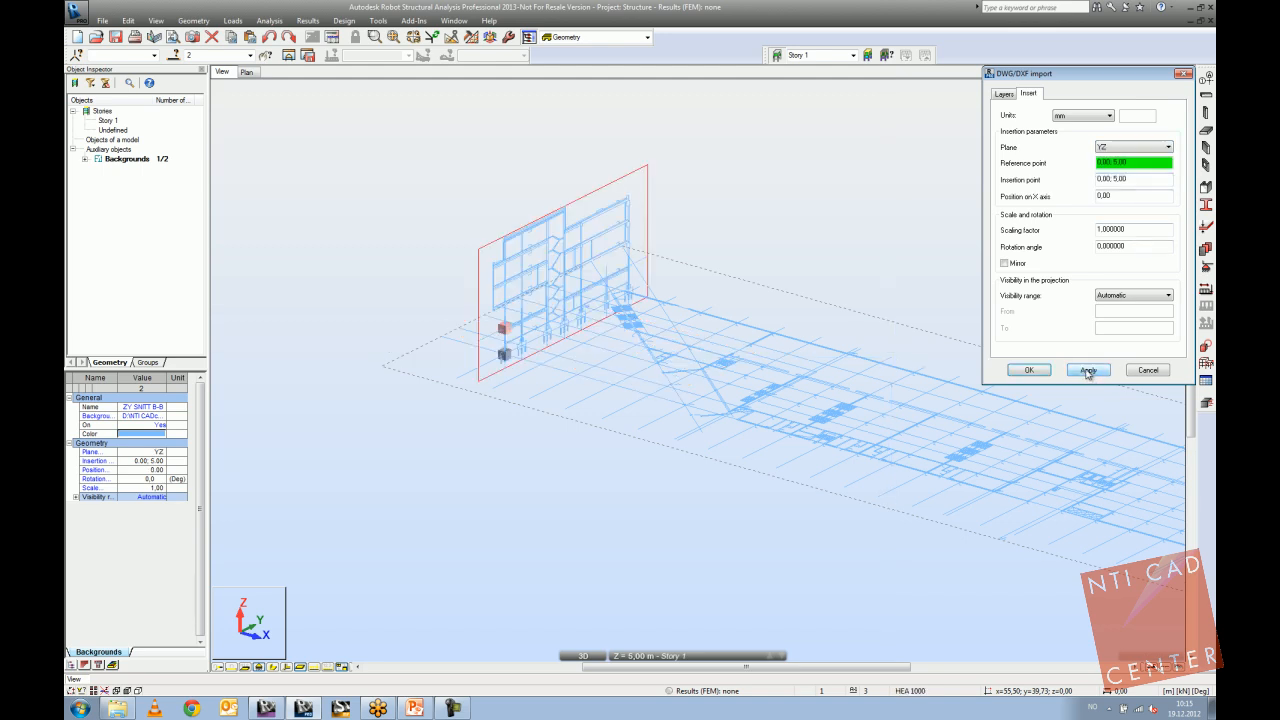
Place the section background at 93.00 on the X axis by picking the matching plan grid intersection, and accept the import settings.
click(1117, 200)
middle_drag(820, 261, 627, 151)
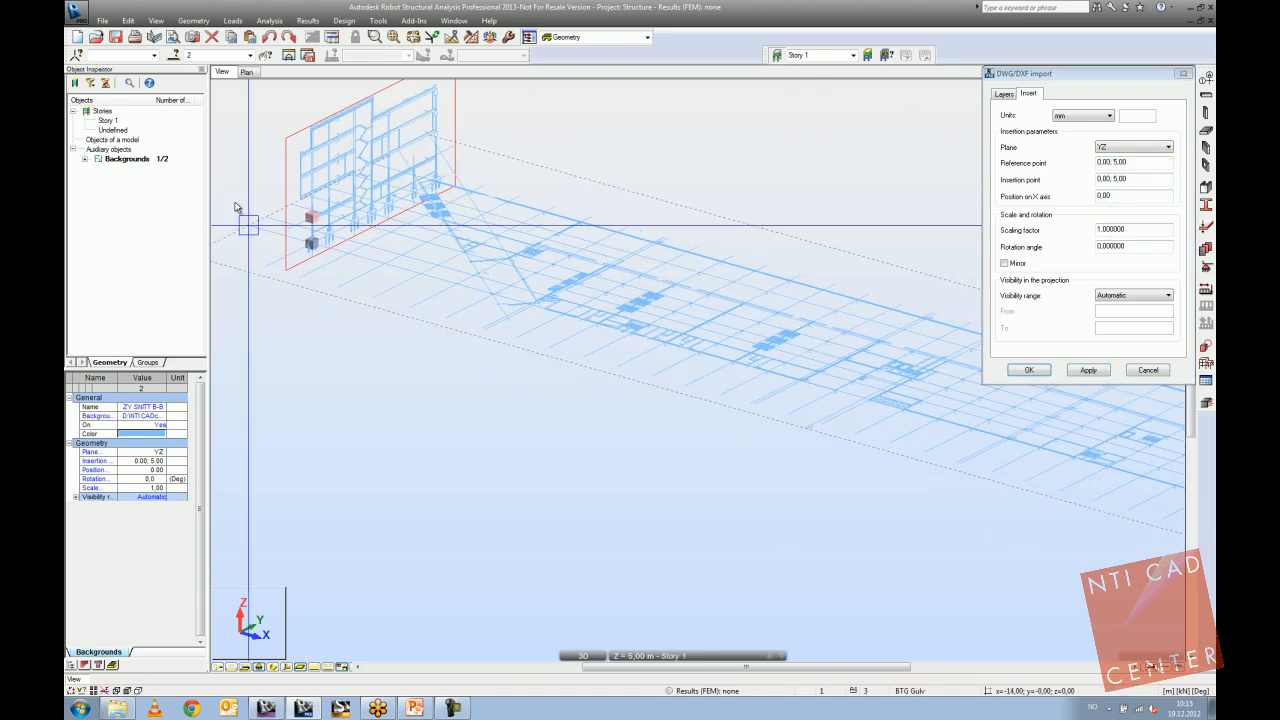
scroll(790, 400, up, 6)
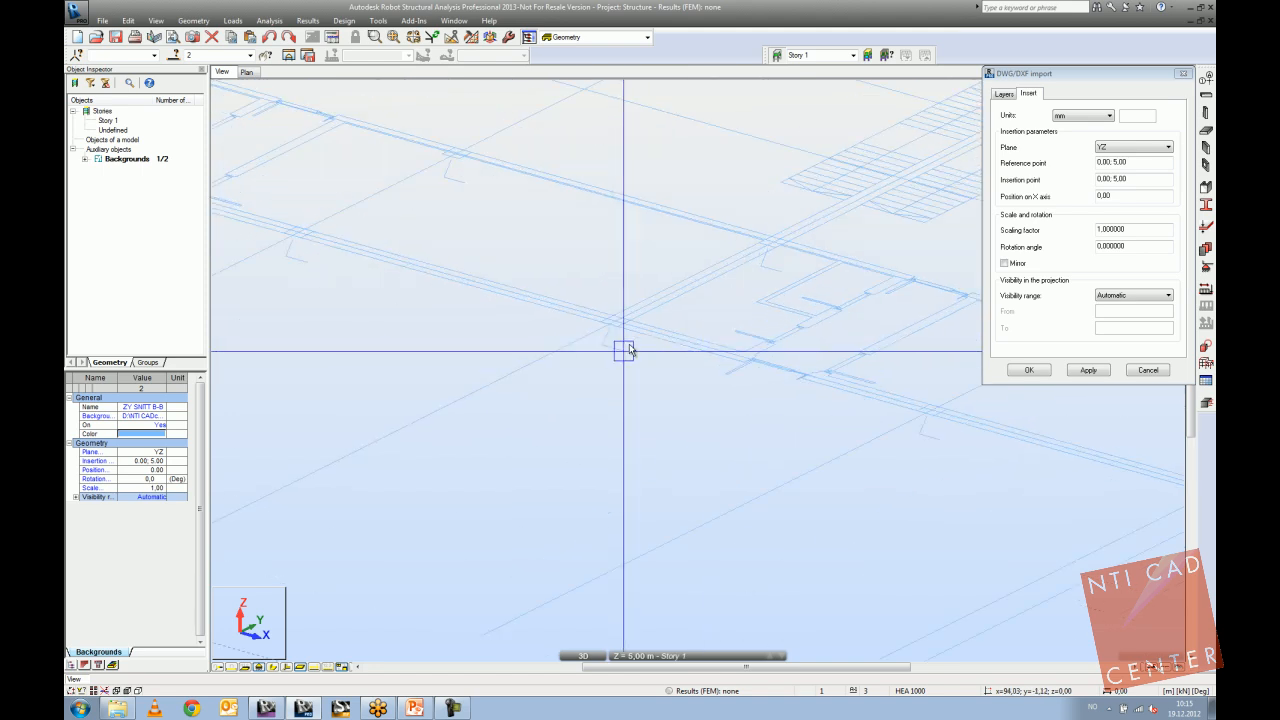
click(609, 313)
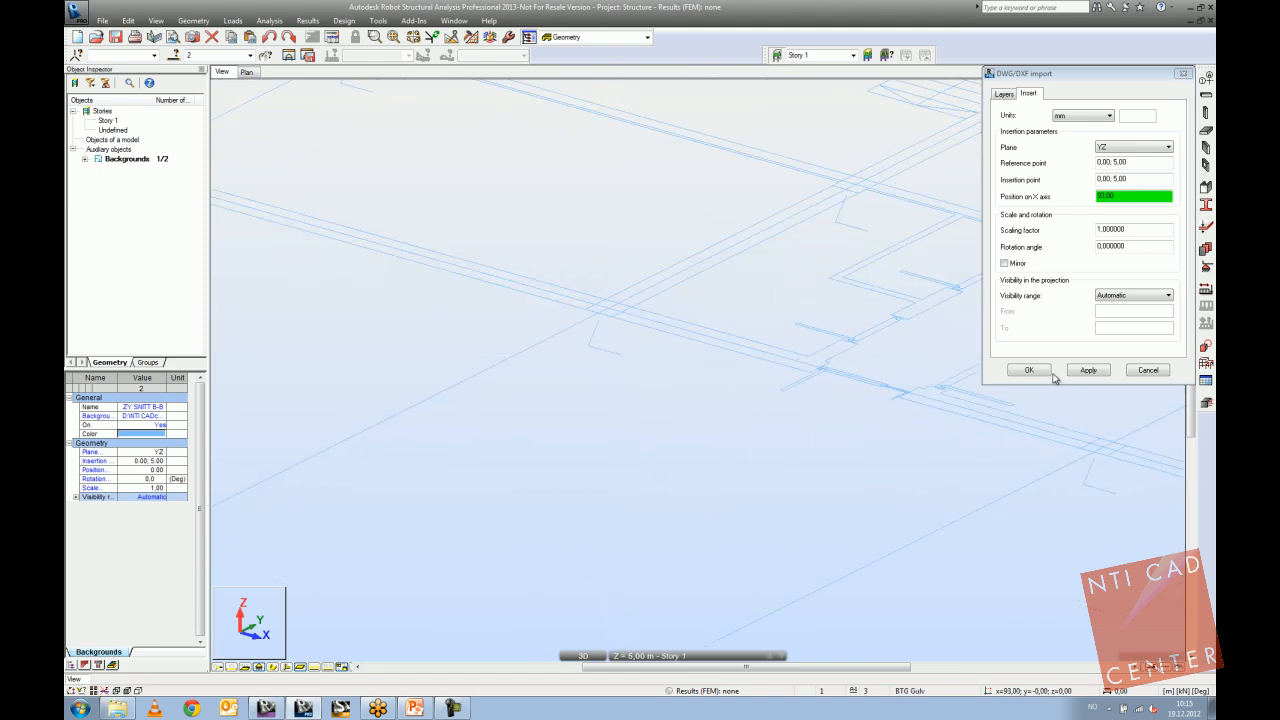
click(1082, 370)
scroll(740, 350, down, 6)
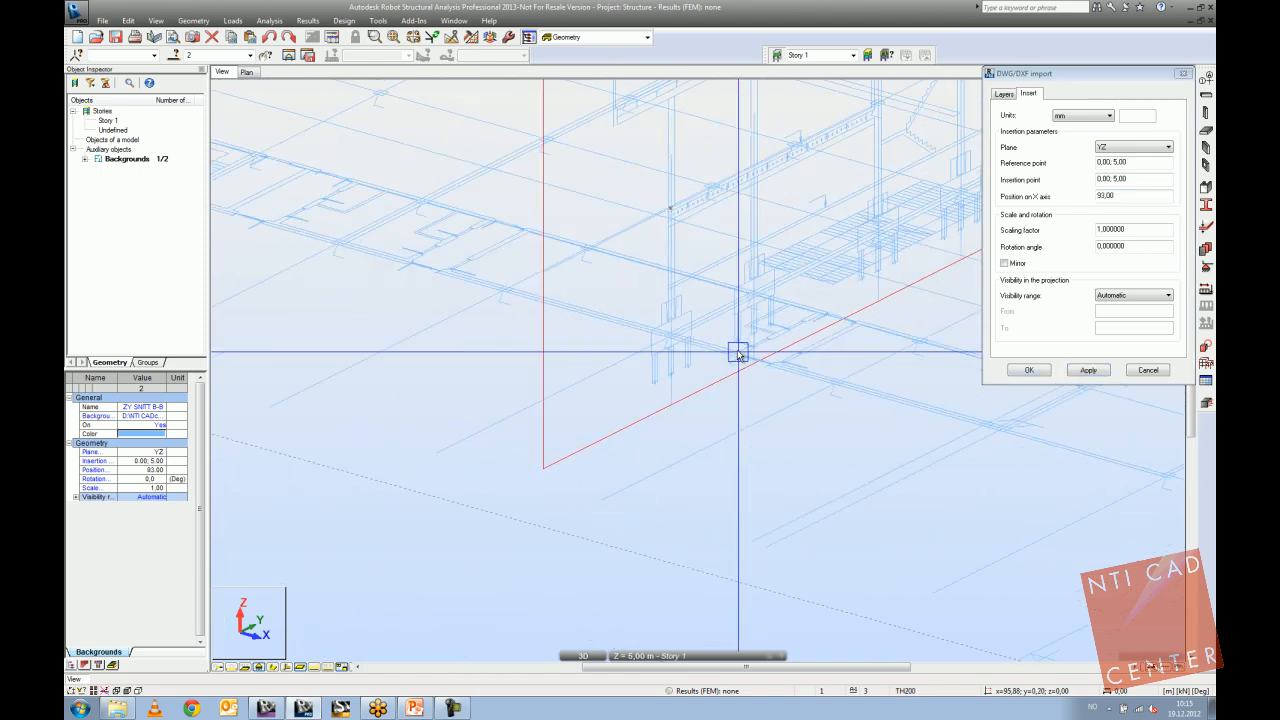
click(1030, 370)
Change the section background's color to pink, deselect it and check its position against the plan in 3D.
shift+middle_drag(838, 425, 907, 437)
shift+middle_drag(969, 345, 897, 334)
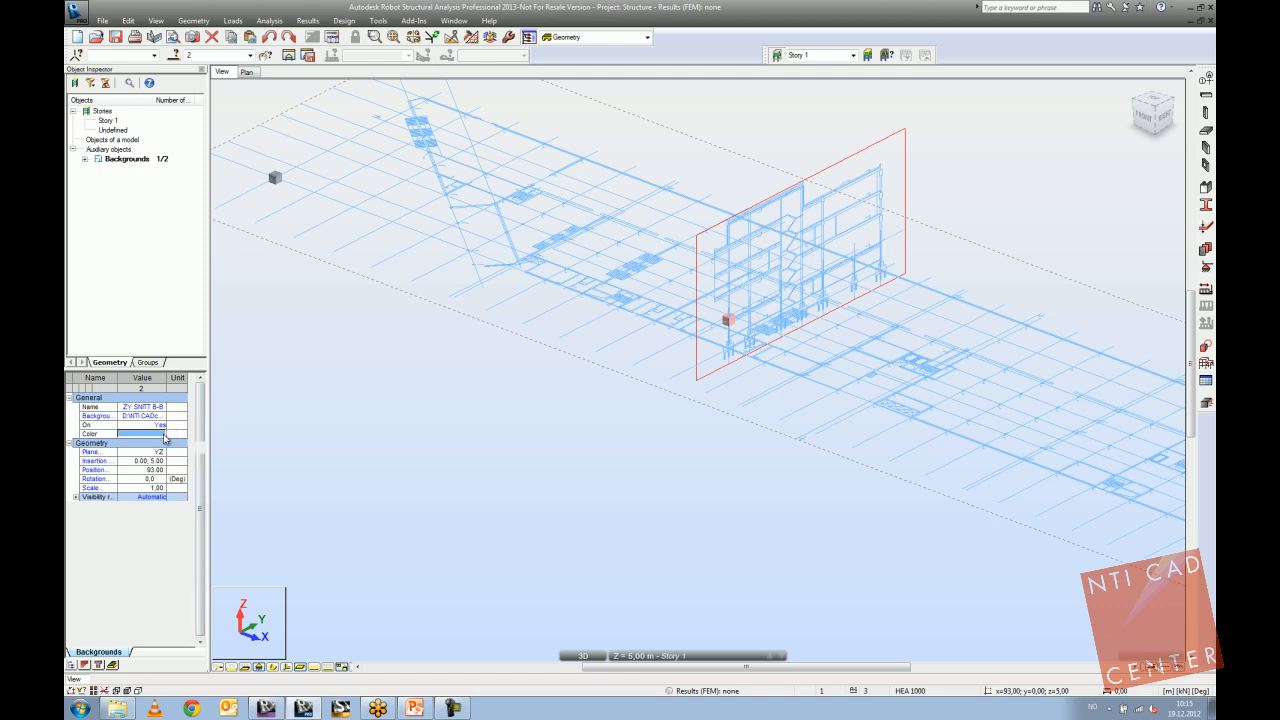
click(163, 434)
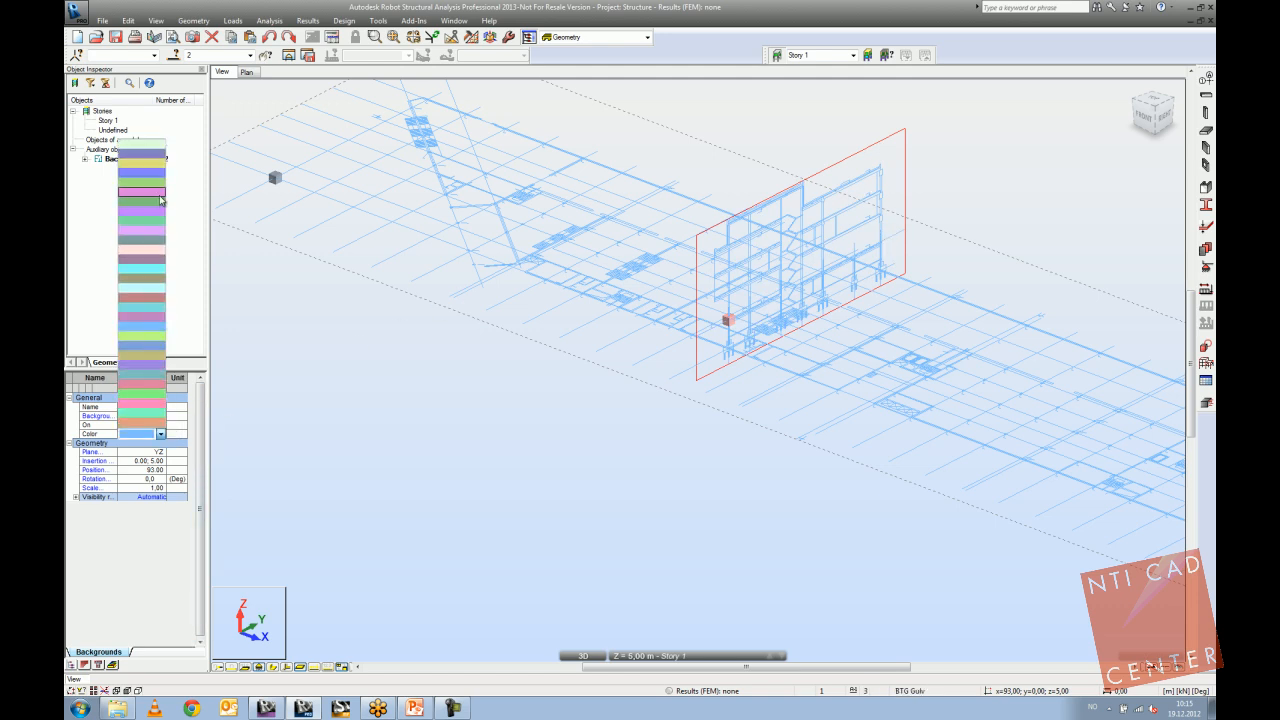
click(161, 191)
click(971, 167)
mouse_move(591, 444)
shift+middle_down()
mouse_move(534, 443)
mouse_move(654, 389)
mouse_move(606, 423)
mouse_move(591, 360)
mouse_move(569, 363)
mouse_move(566, 379)
mouse_move(531, 191)
mouse_move(566, 237)
mouse_move(726, 351)
mouse_move(692, 316)
mouse_move(757, 337)
shift+middle_up()
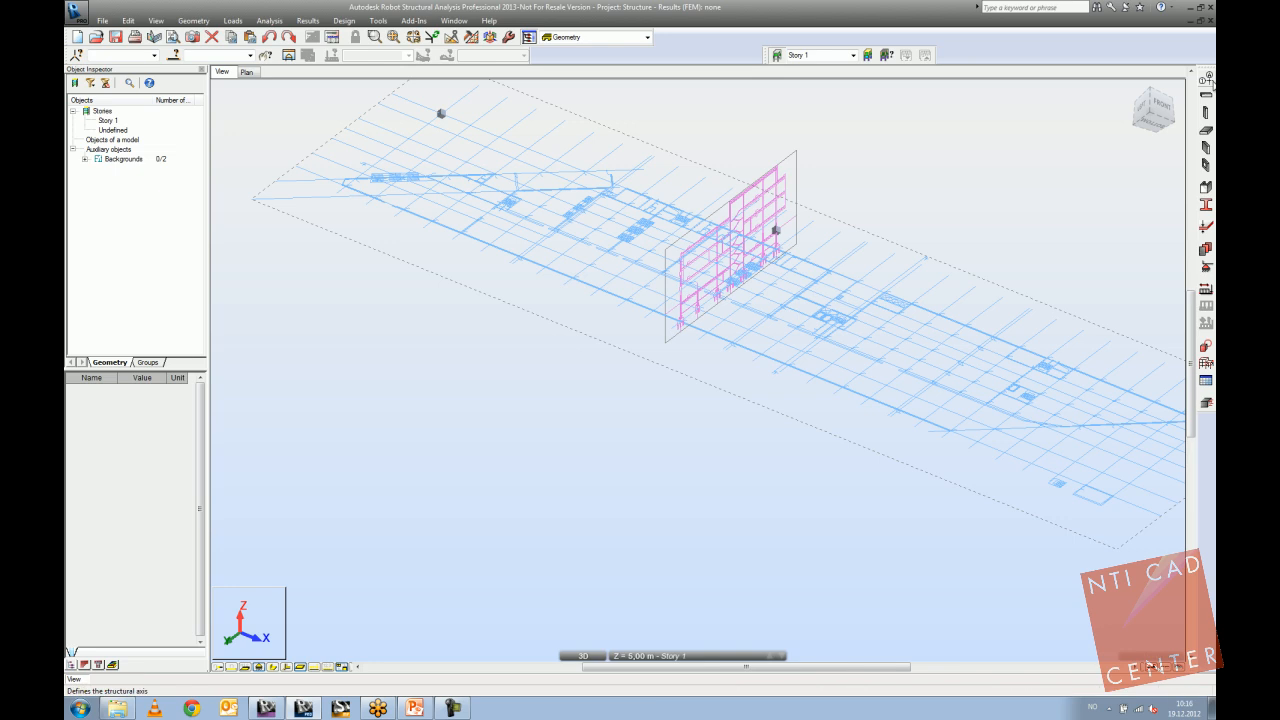
Open the plan view and display the list of available work plane levels.
click(247, 72)
scroll(729, 410, down, 1)
middle_drag(731, 408, 648, 406)
scroll(648, 406, up, 2)
click(657, 658)
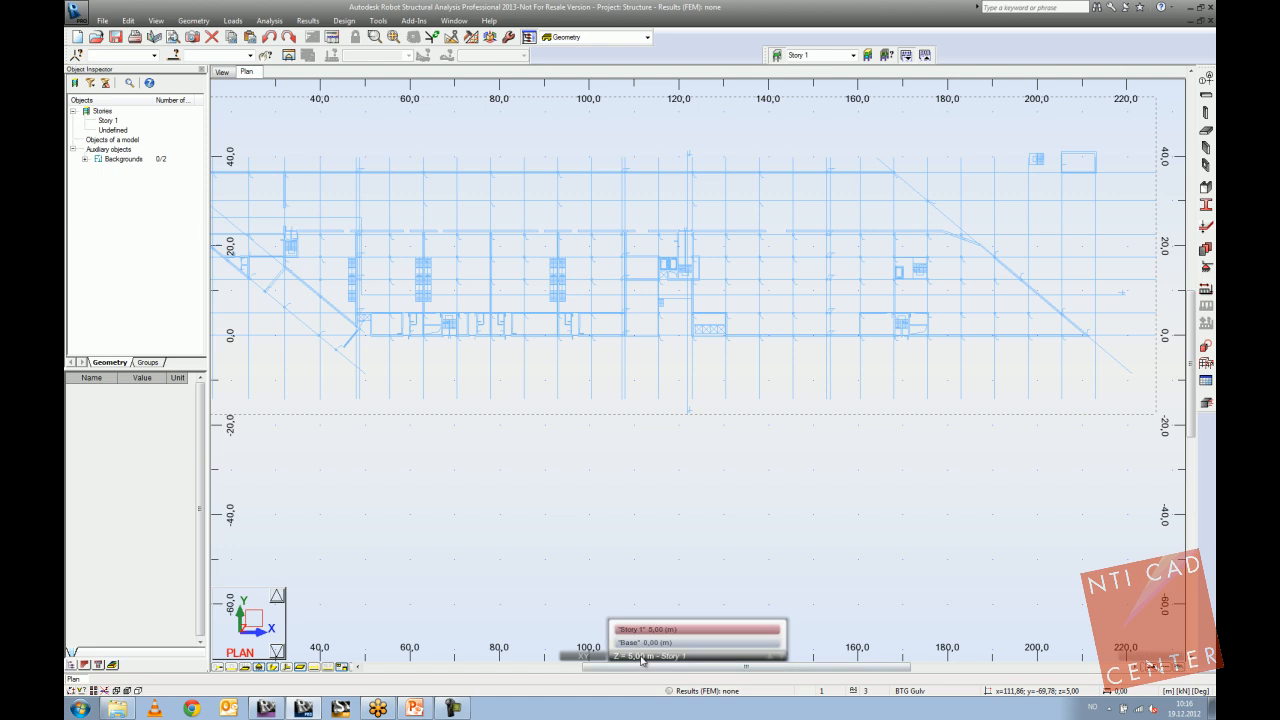
mouse_move(632, 657)
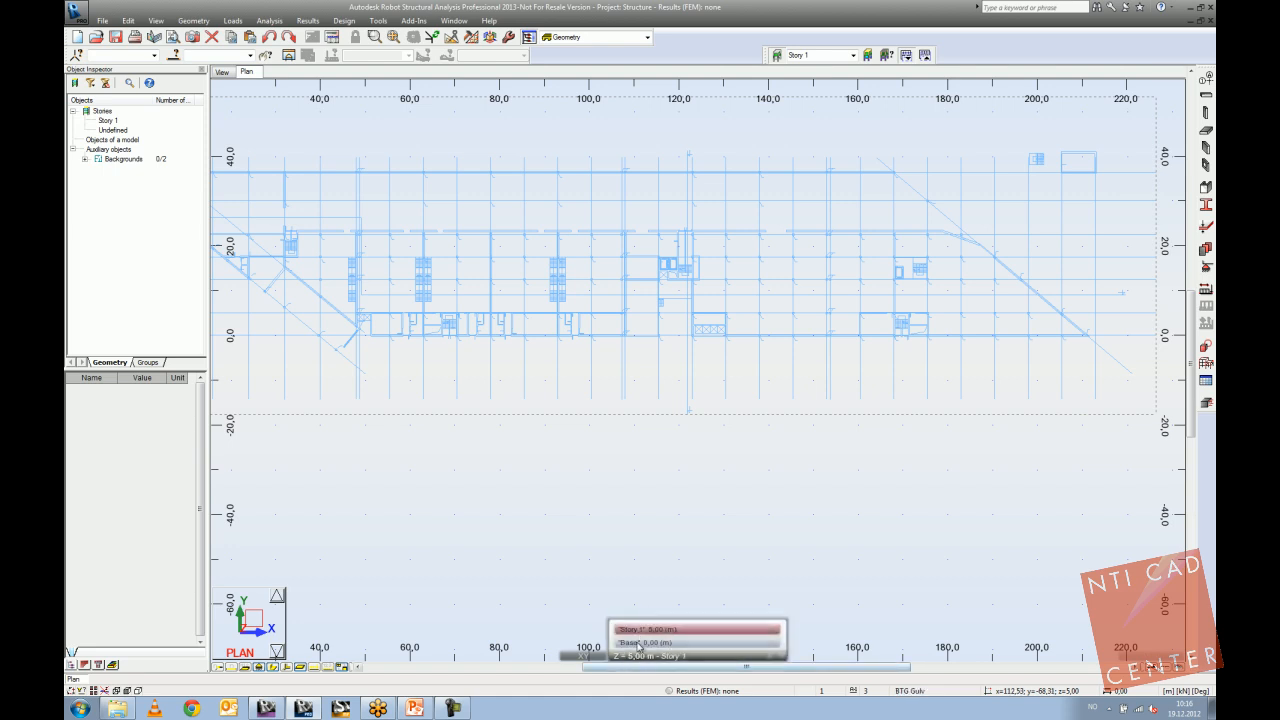
Set the plan's work plane height to 3.00 m through the view settings and close them.
click(258, 667)
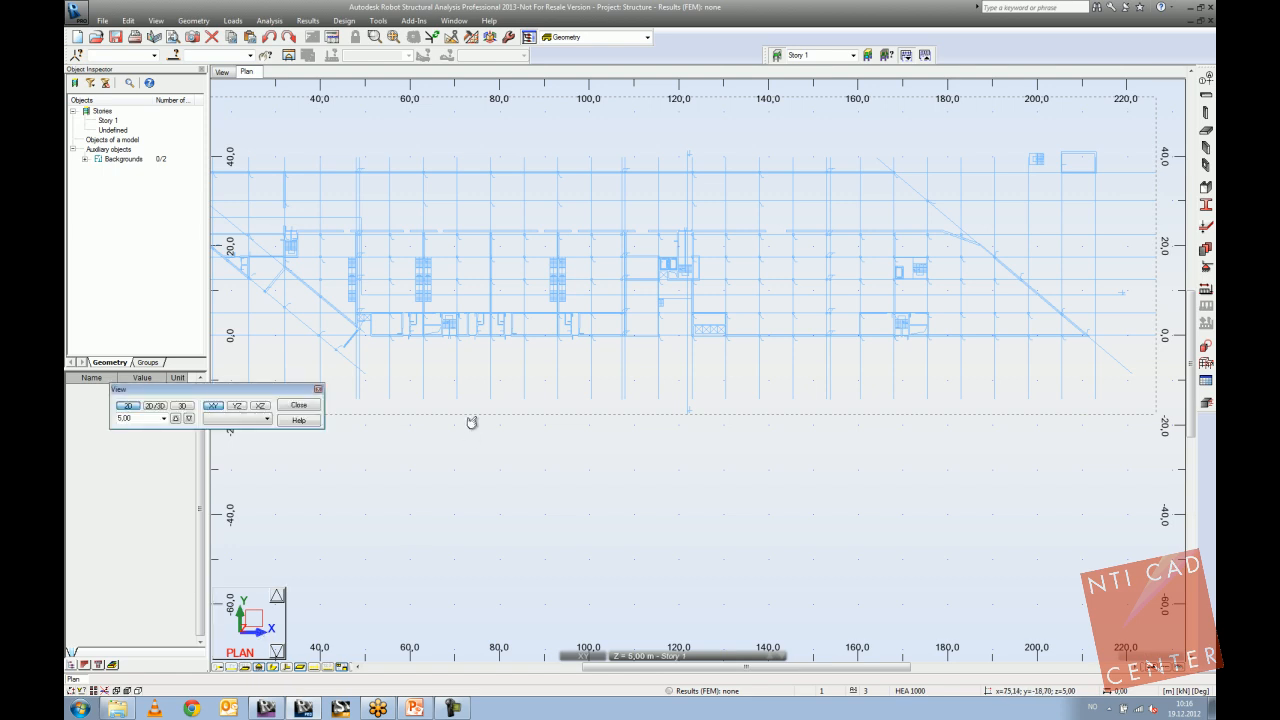
drag(262, 394, 369, 529)
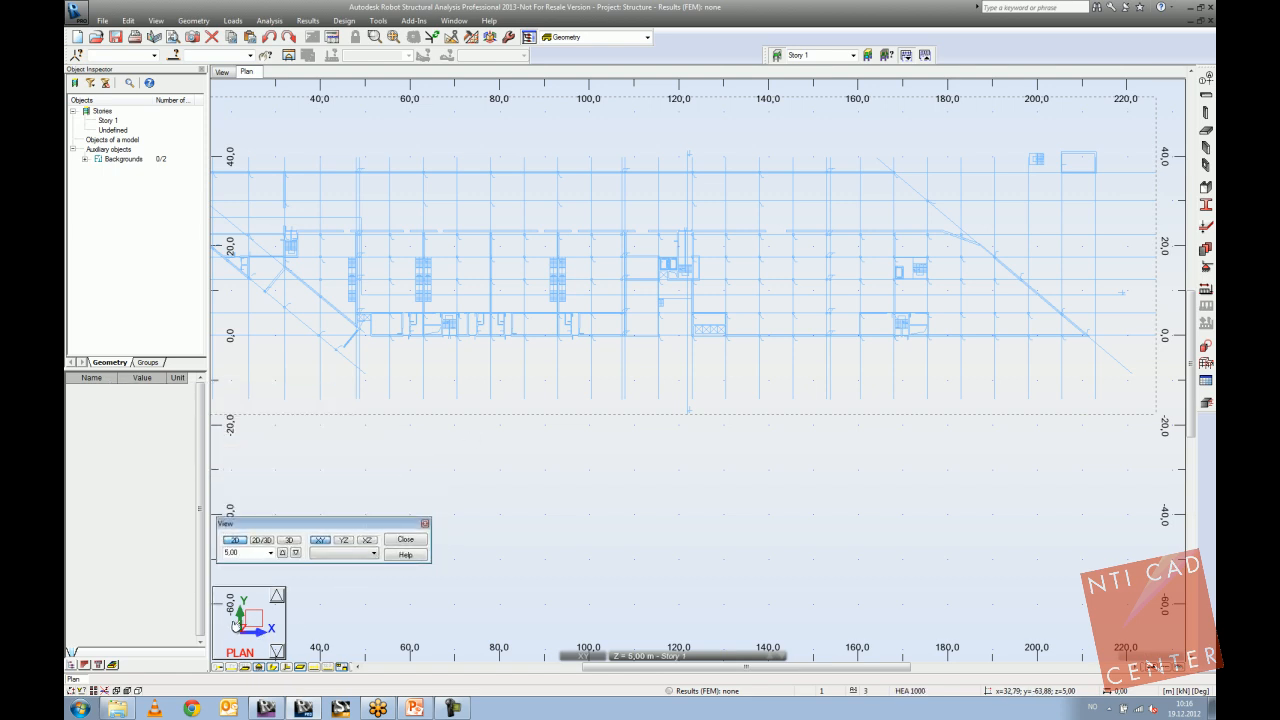
click(271, 555)
click(252, 553)
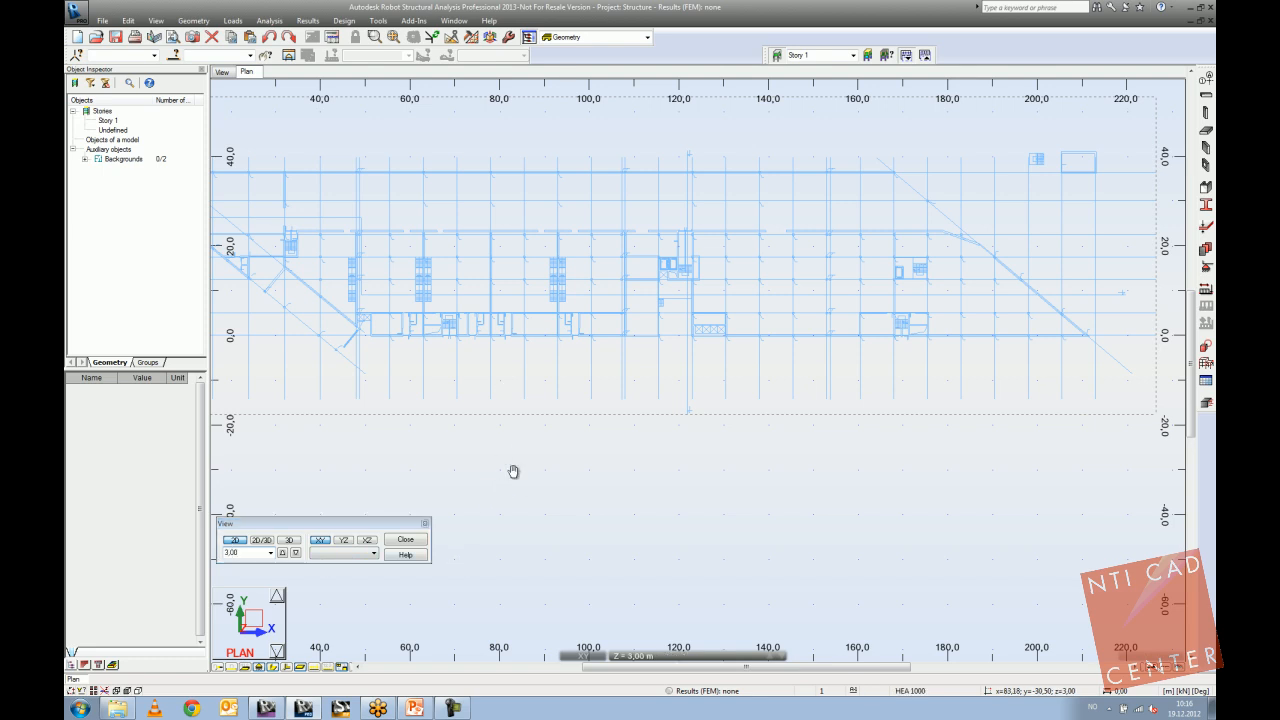
middle_drag(509, 477, 593, 482)
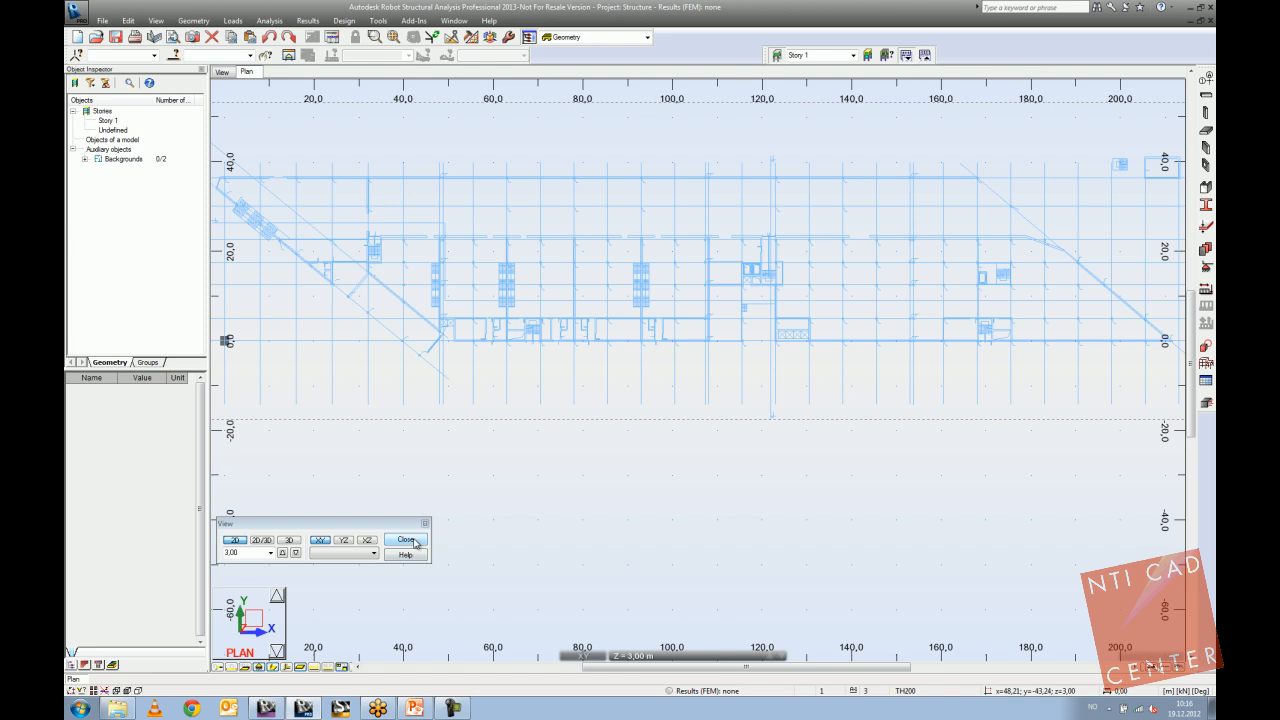
click(416, 541)
click(680, 655)
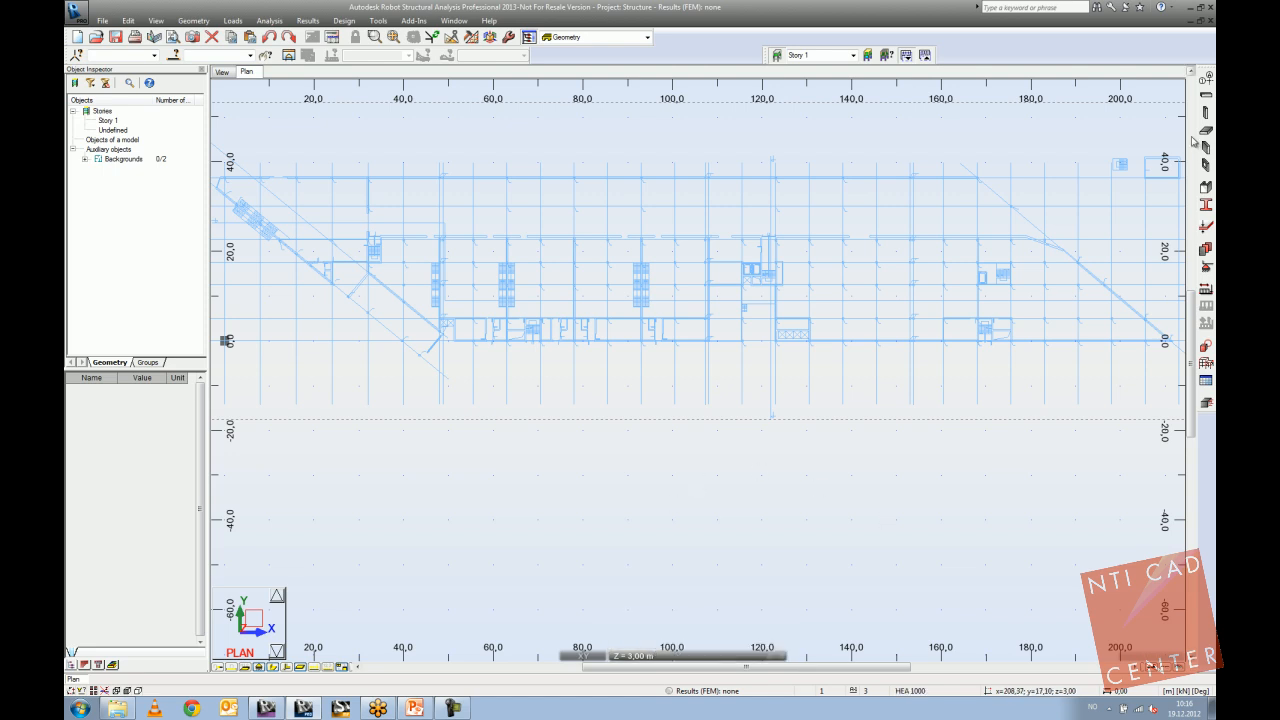
Define Z-direction structural axes from 0.00 m with 3 repetitions at 4 m spacing, with stories excluded, and apply them.
click(1206, 86)
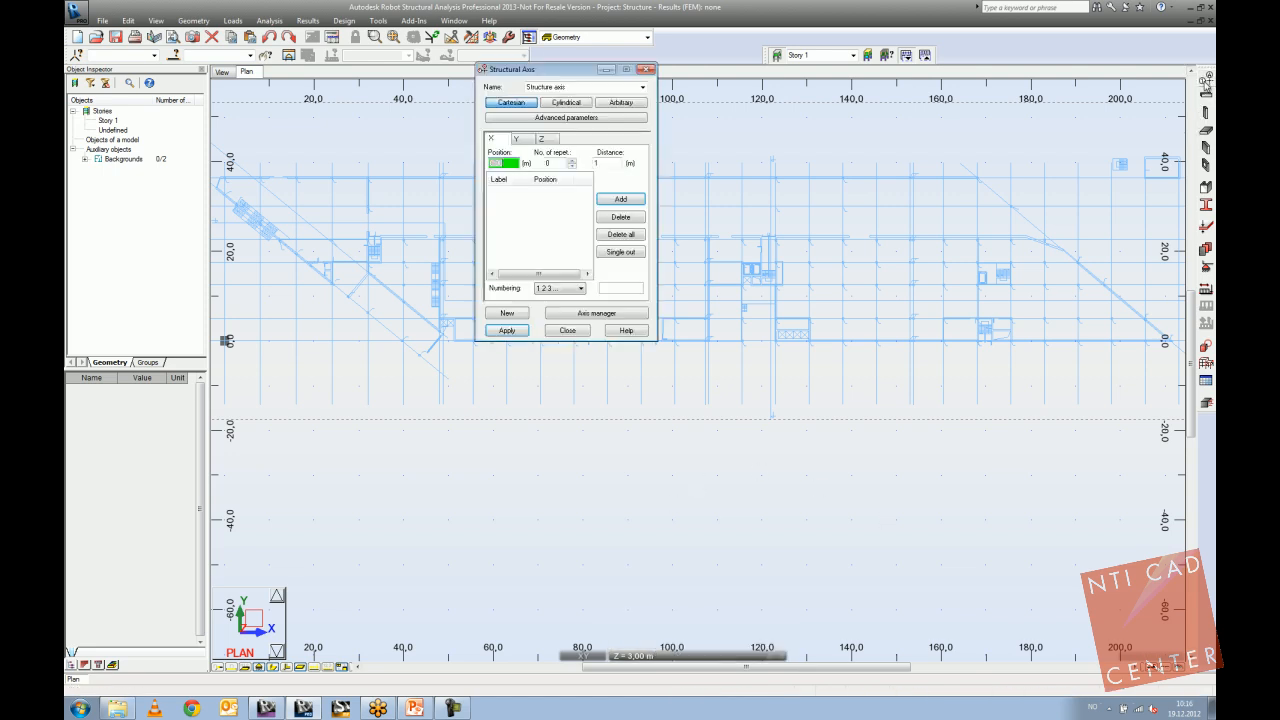
click(544, 142)
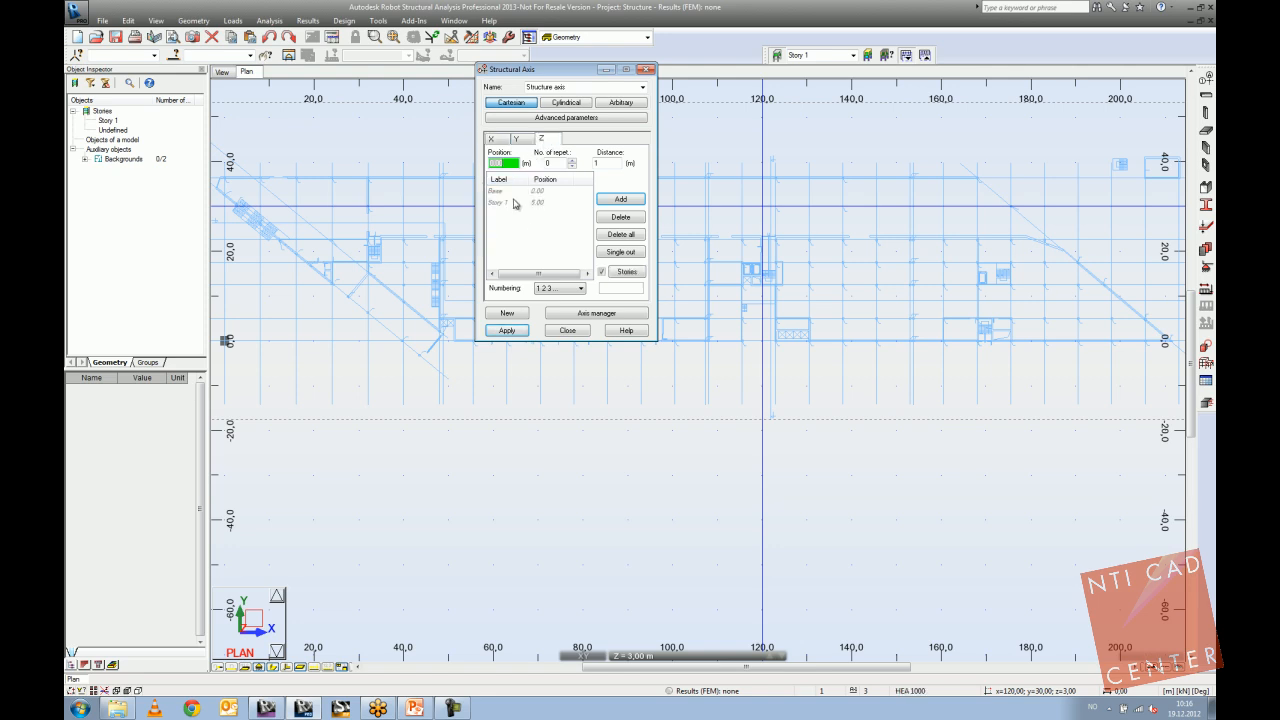
click(601, 271)
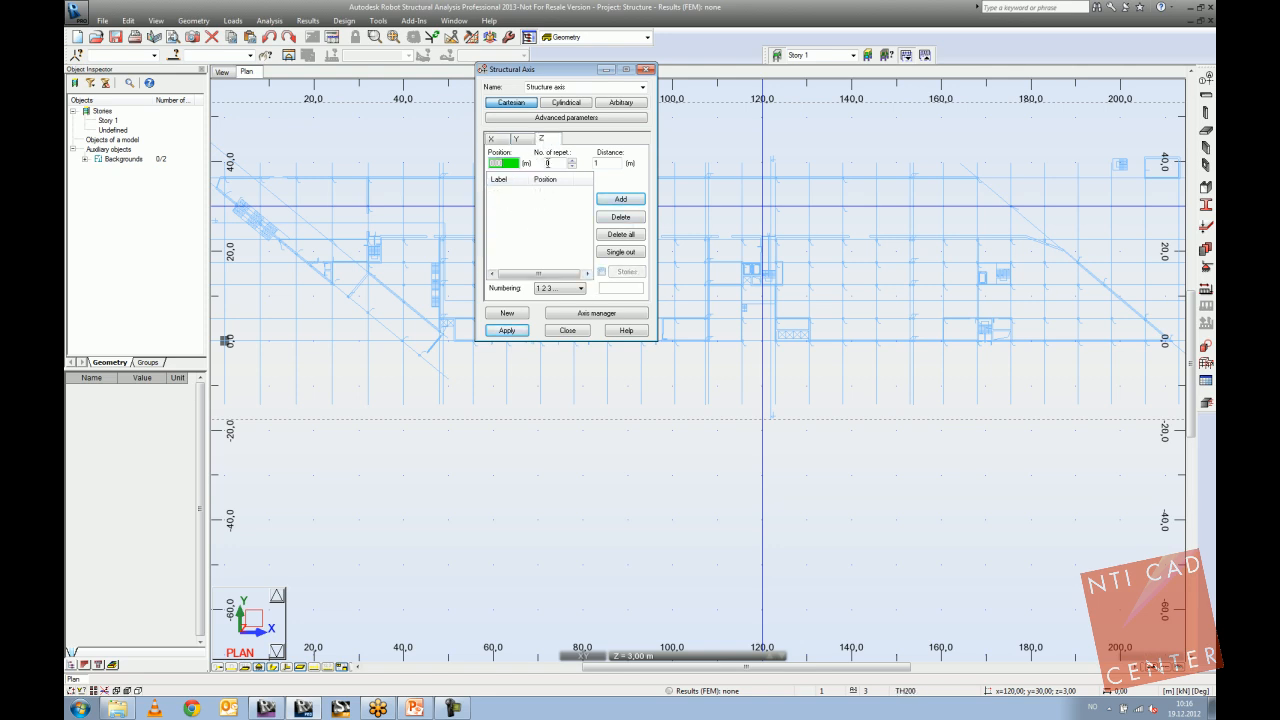
click(556, 163)
text(3)
key(Tab)
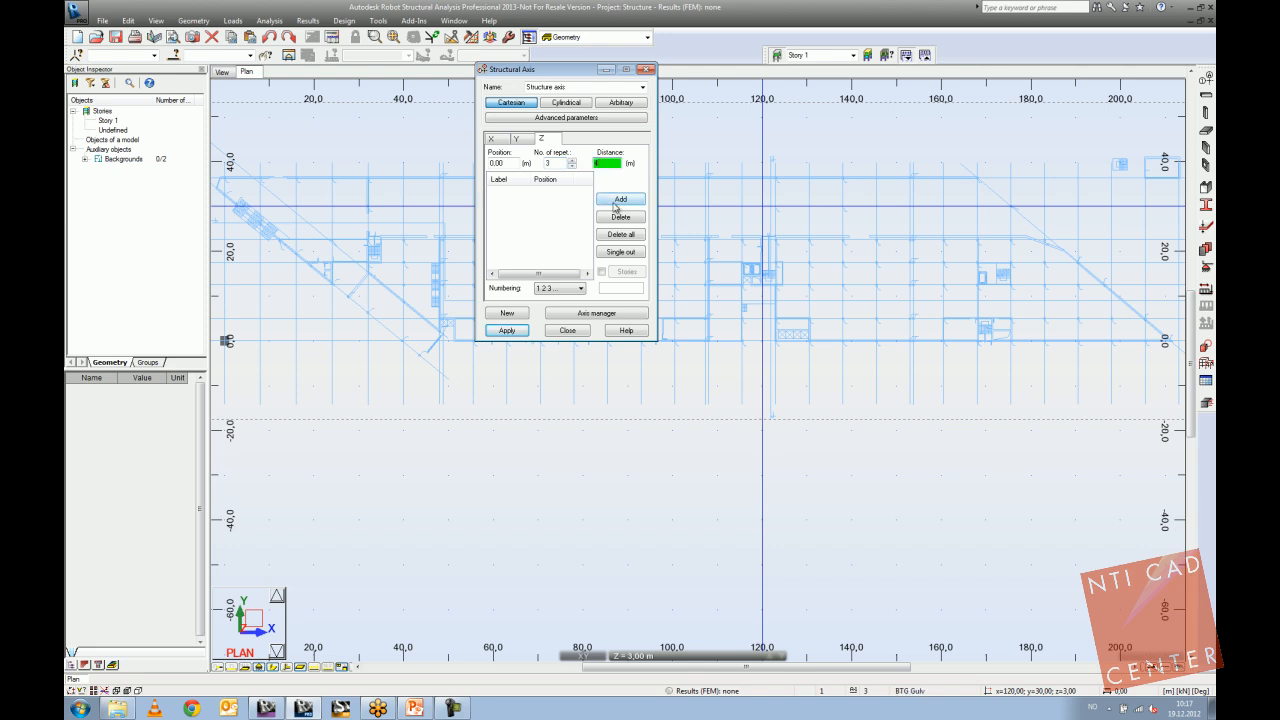
click(615, 203)
click(522, 331)
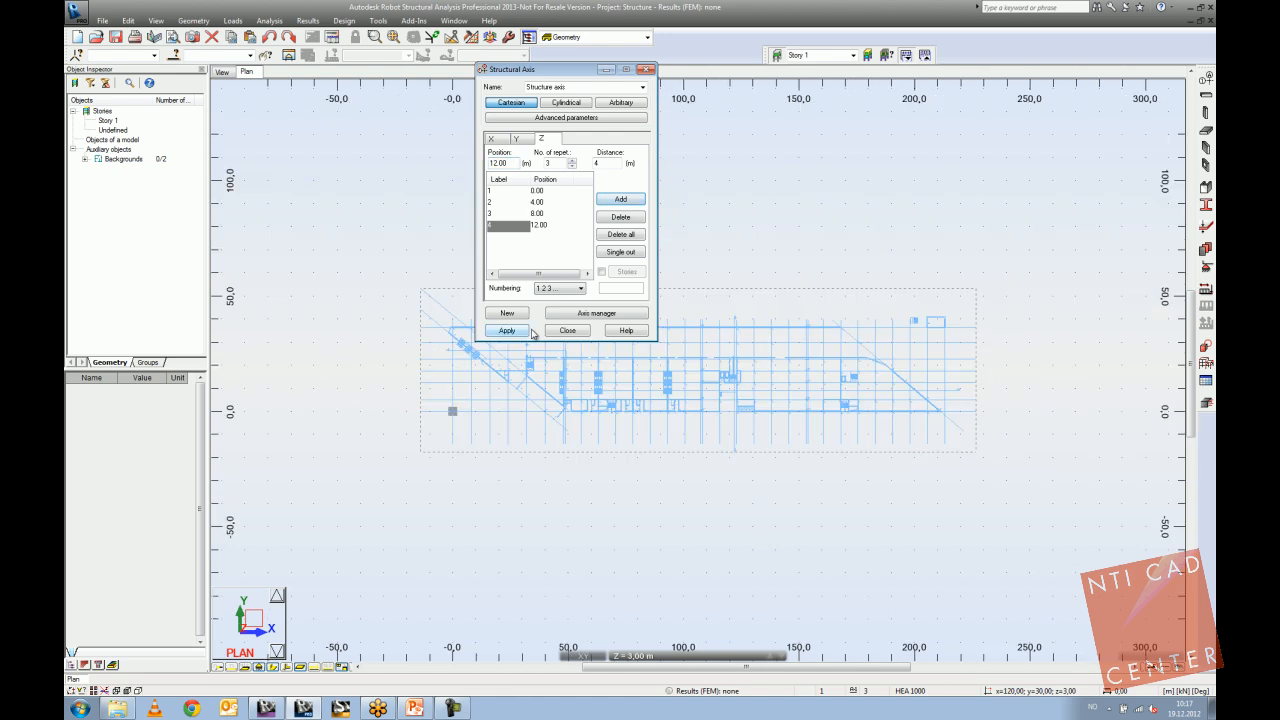
click(567, 333)
Cycle the plan's work plane through the available levels up to Structure axis 4, and set it to Story 1 at 5.00 m.
middle_drag(717, 440, 663, 417)
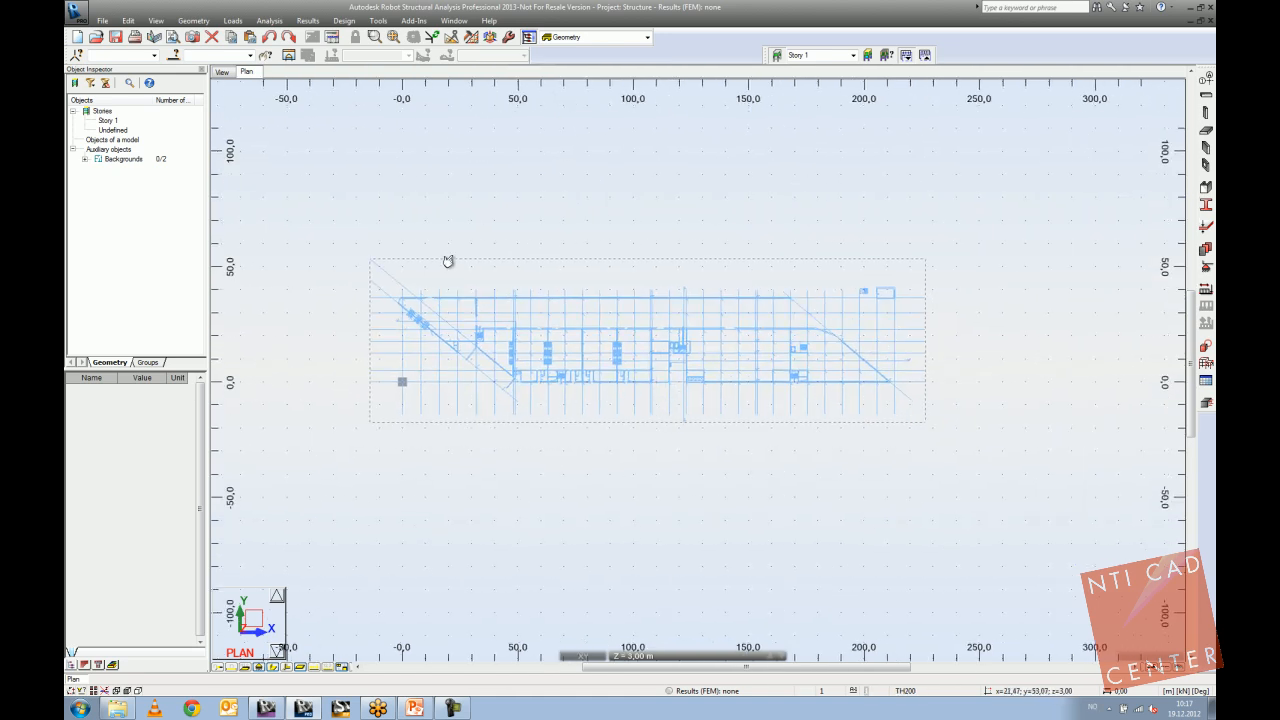
scroll(585, 392, up, 3)
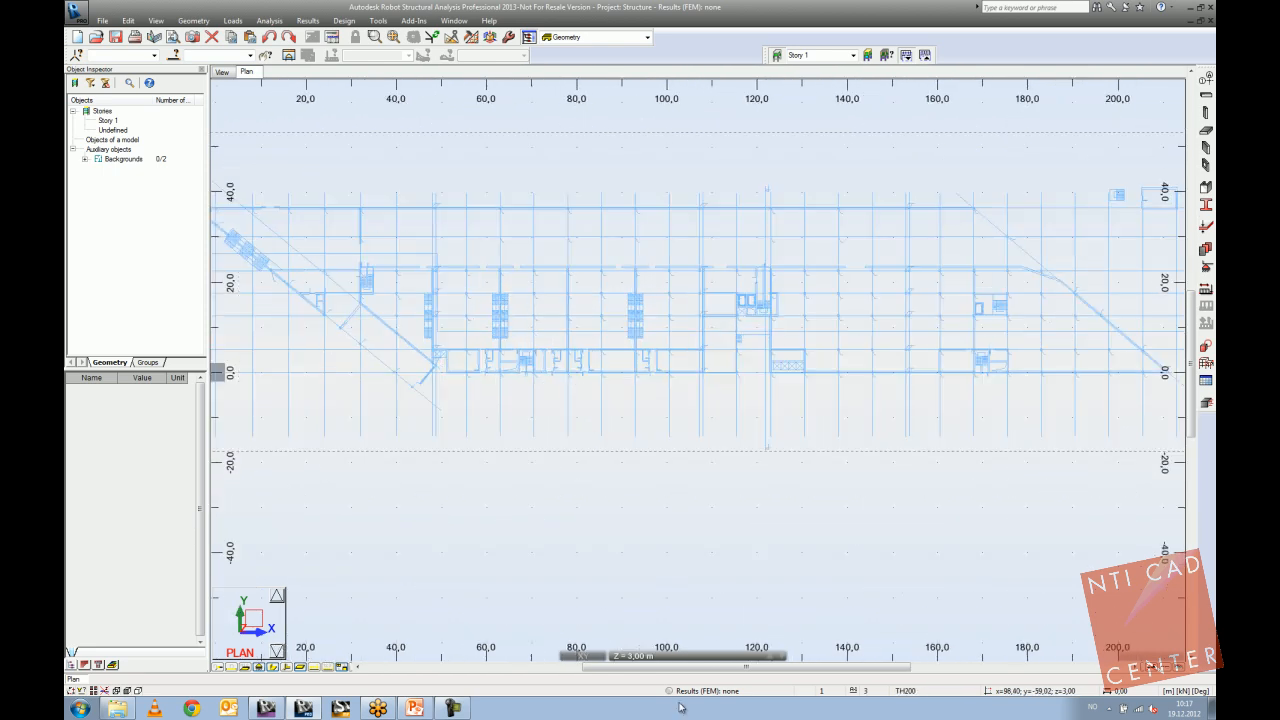
click(635, 656)
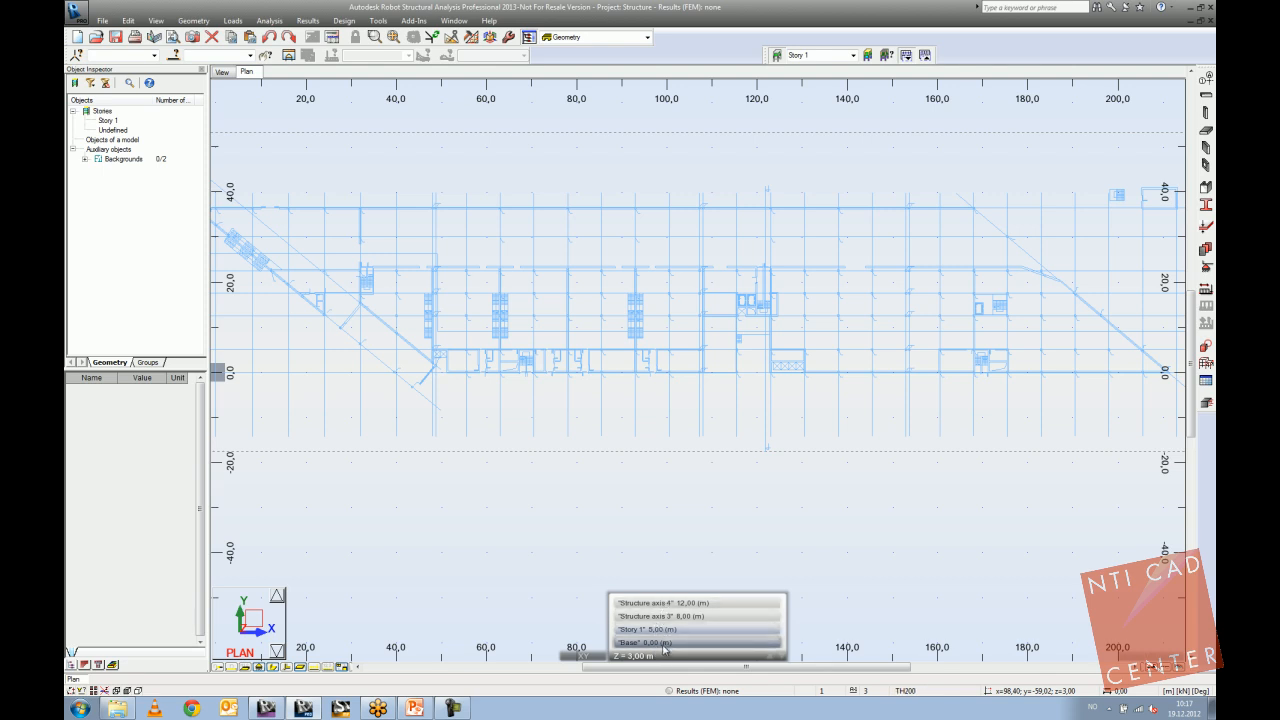
click(664, 644)
scroll(667, 656, up, 2)
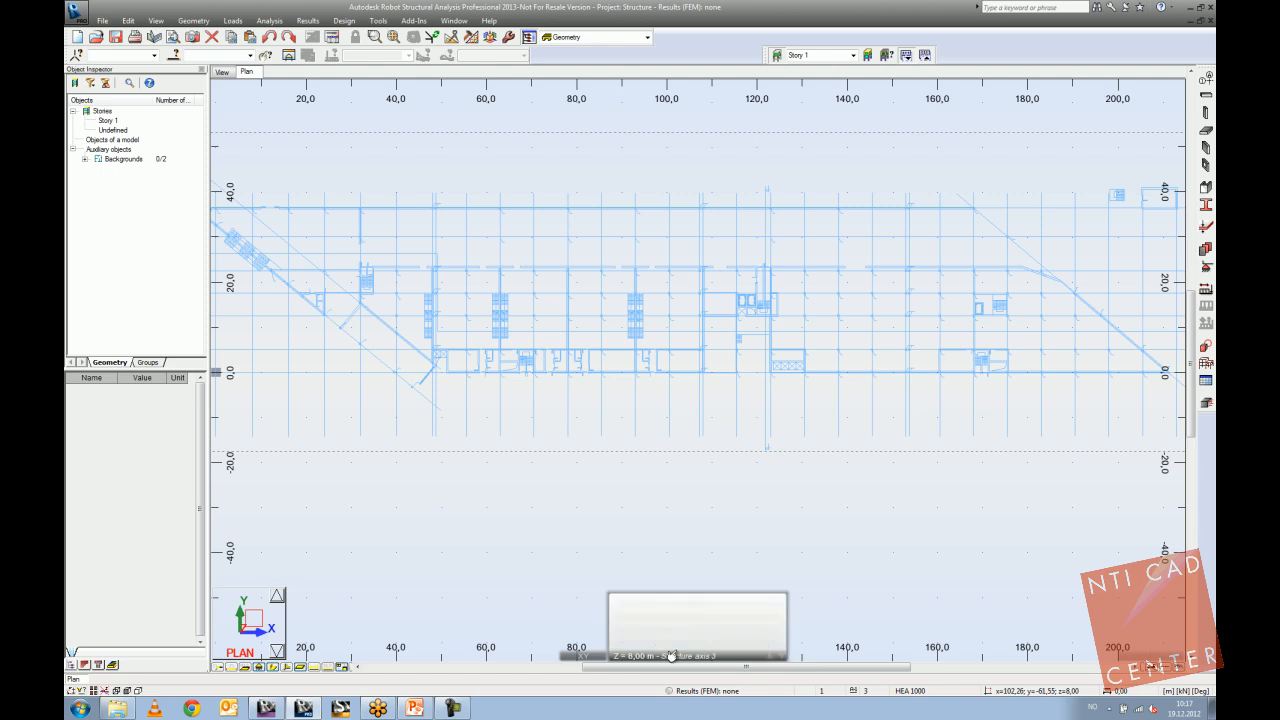
scroll(670, 655, up, 1)
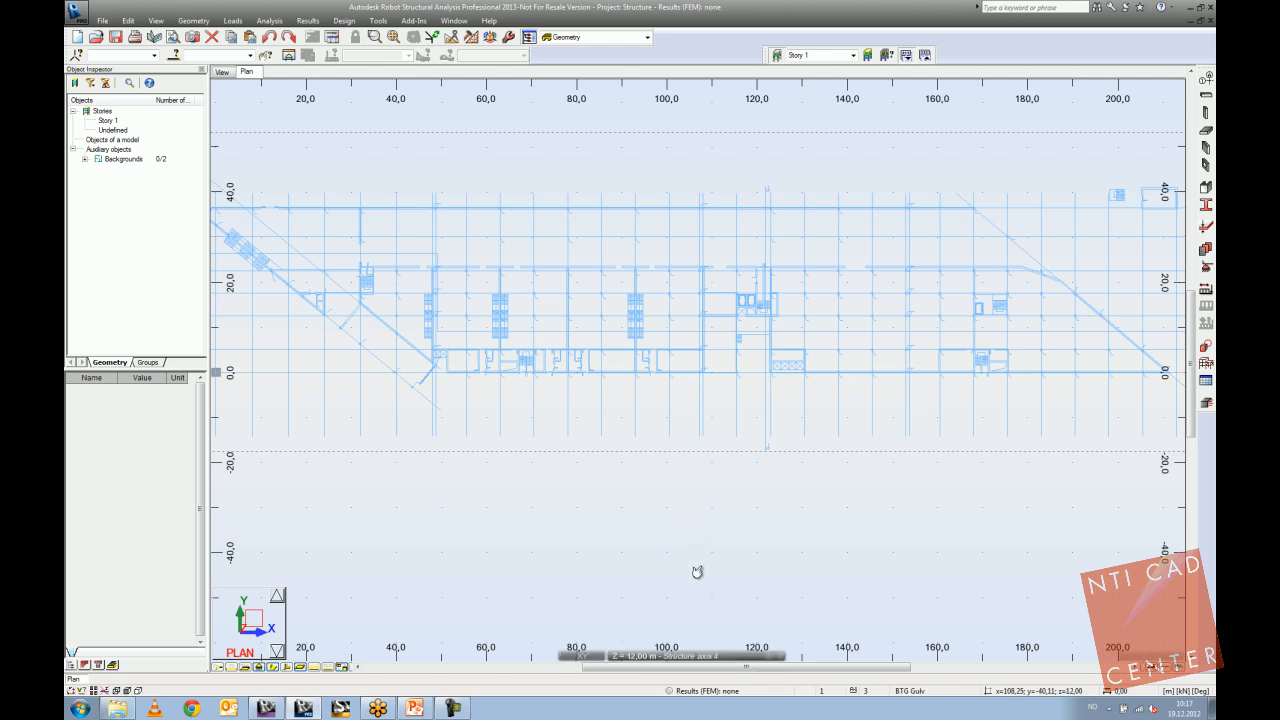
mouse_move(680, 657)
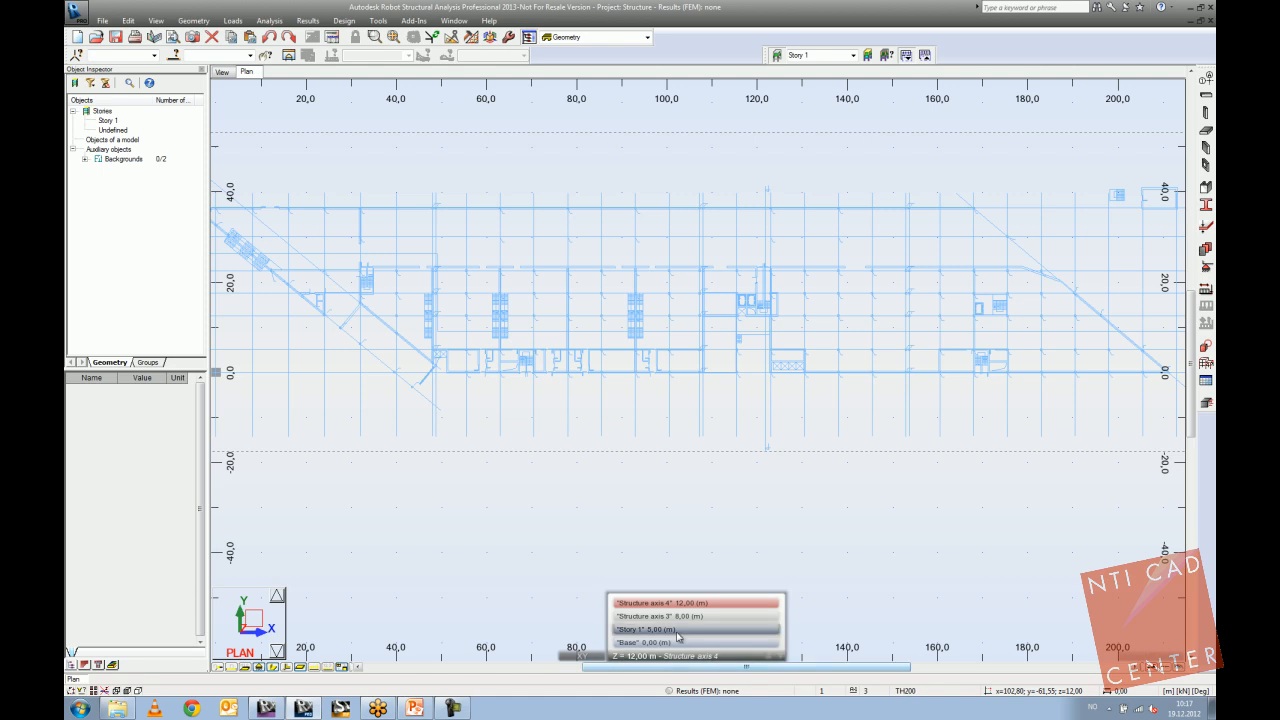
click(676, 630)
Start a column definition on Story 1 with the RC column section type and section C 45x45.
scroll(755, 468, down, 5)
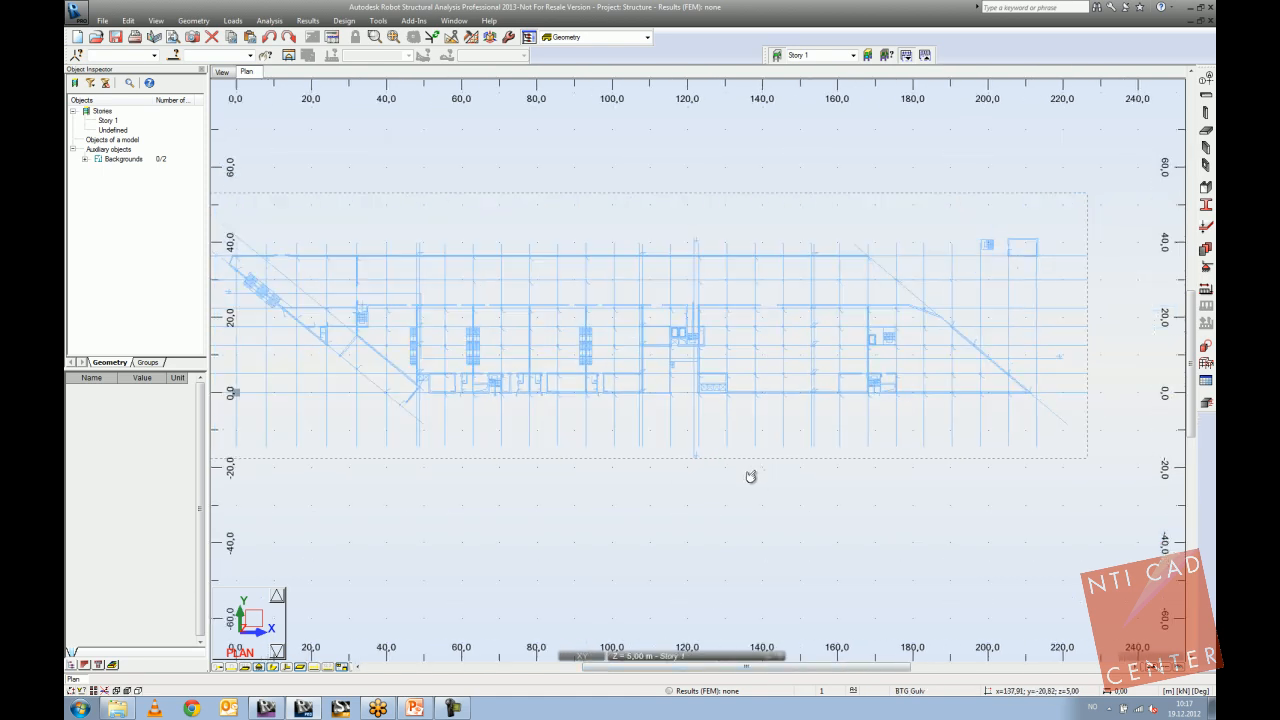
click(1205, 113)
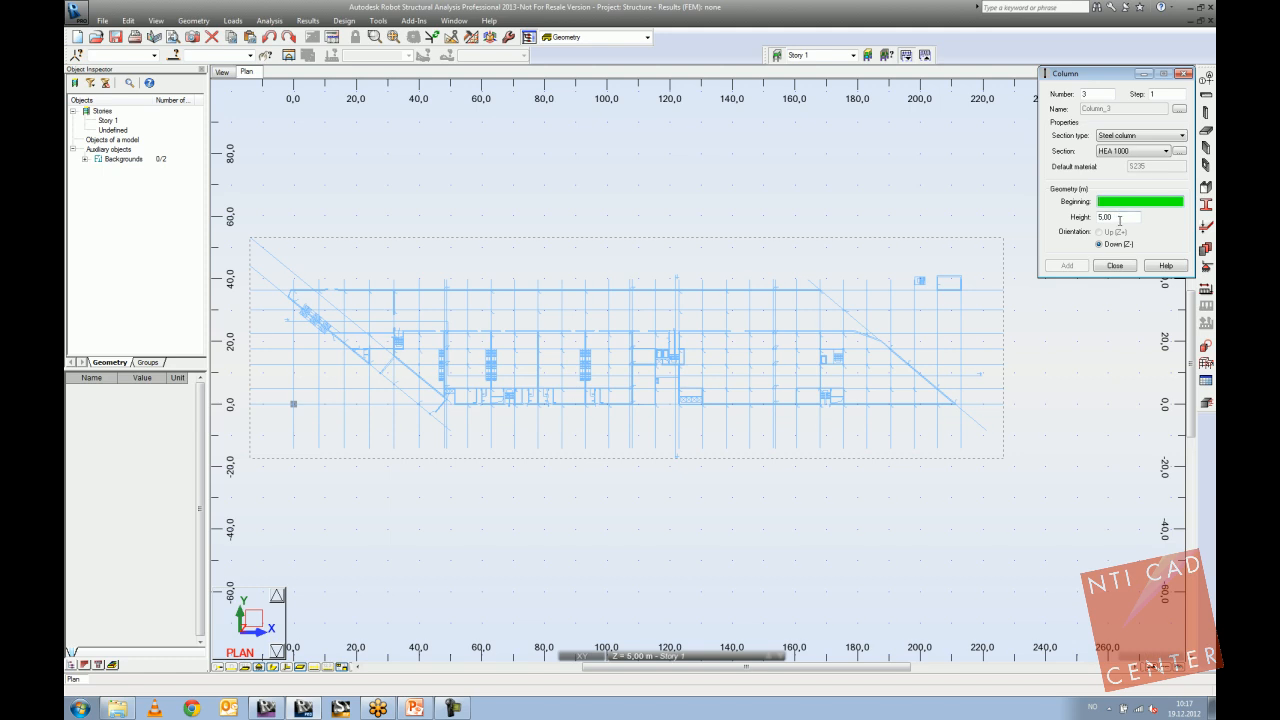
click(1134, 150)
click(1134, 157)
click(1144, 136)
click(1138, 156)
click(1137, 152)
click(1117, 155)
Place two 5.00 m columns on the background column symbols near x = 130.5 and x = 138, at about y = 22.5.
scroll(829, 277, up, 8)
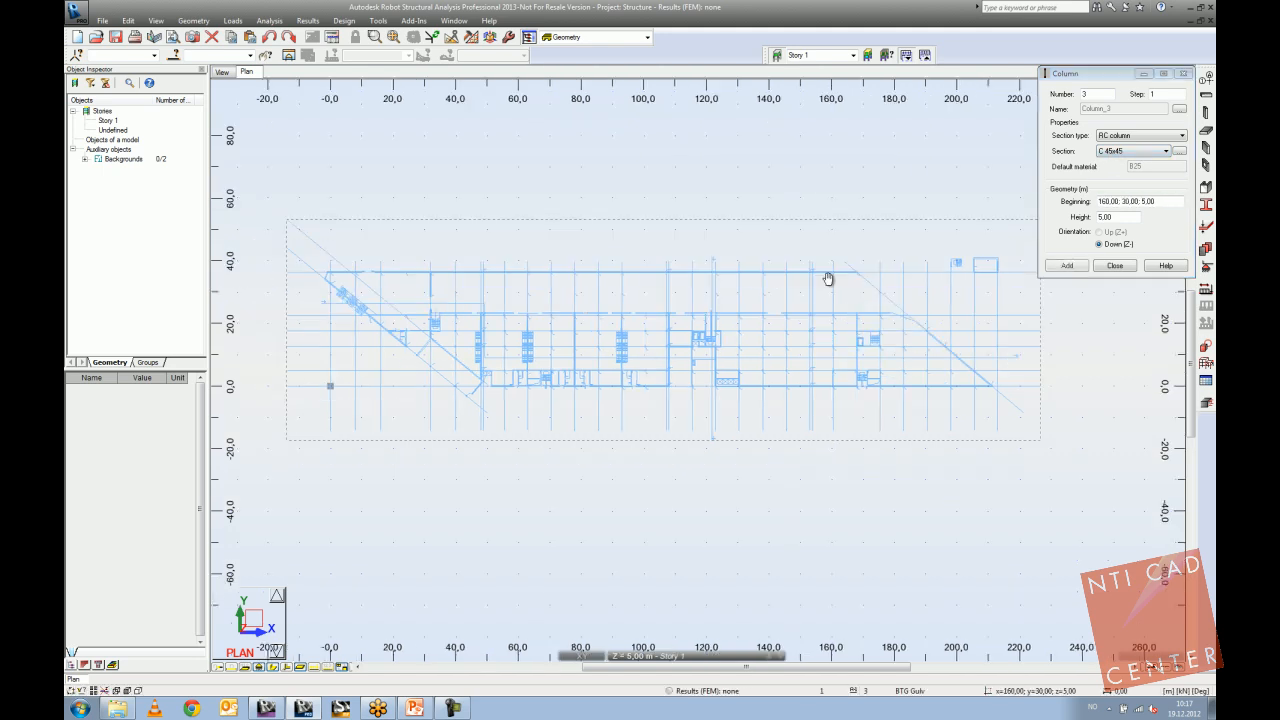
scroll(716, 296, up, 4)
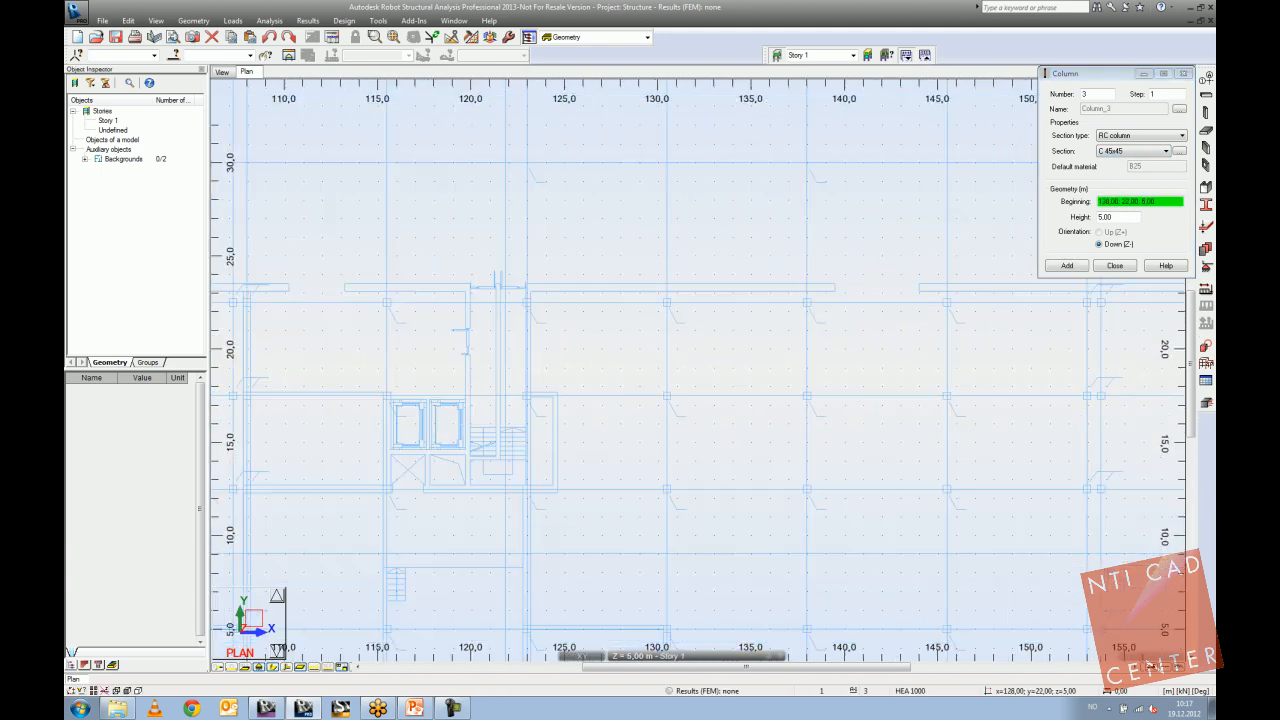
click(716, 296)
scroll(803, 334, down, 2)
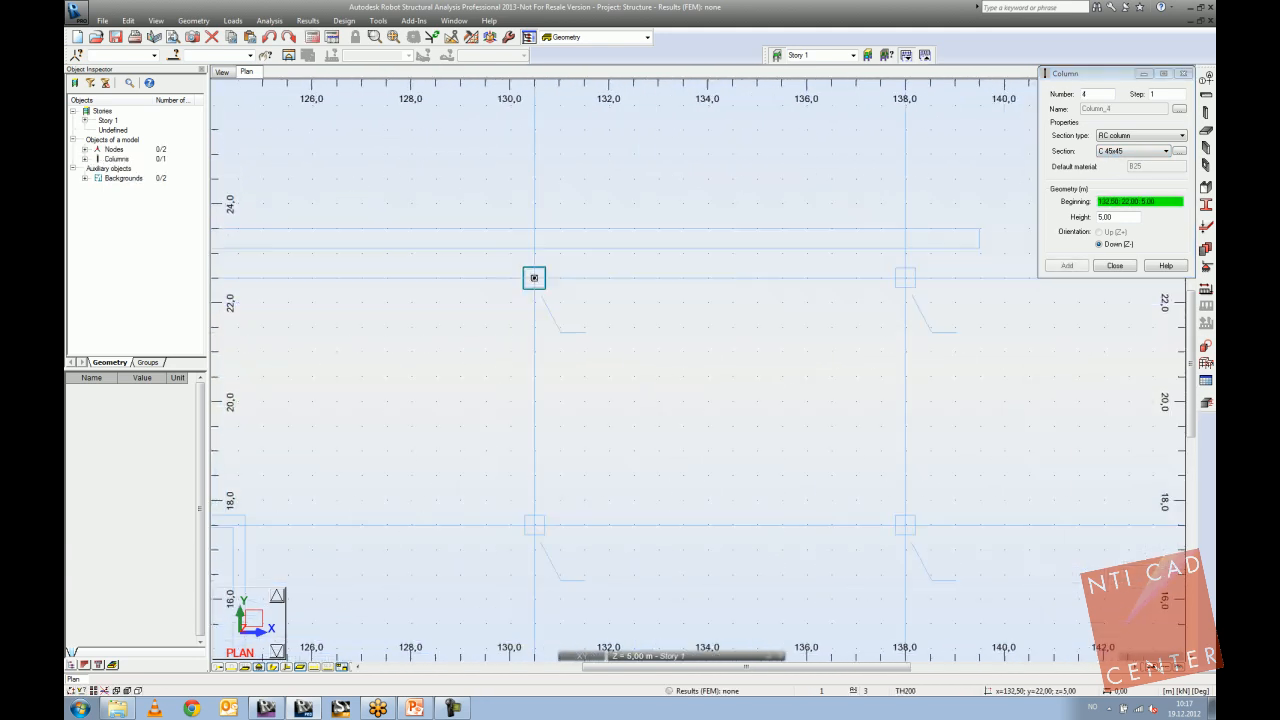
click(860, 286)
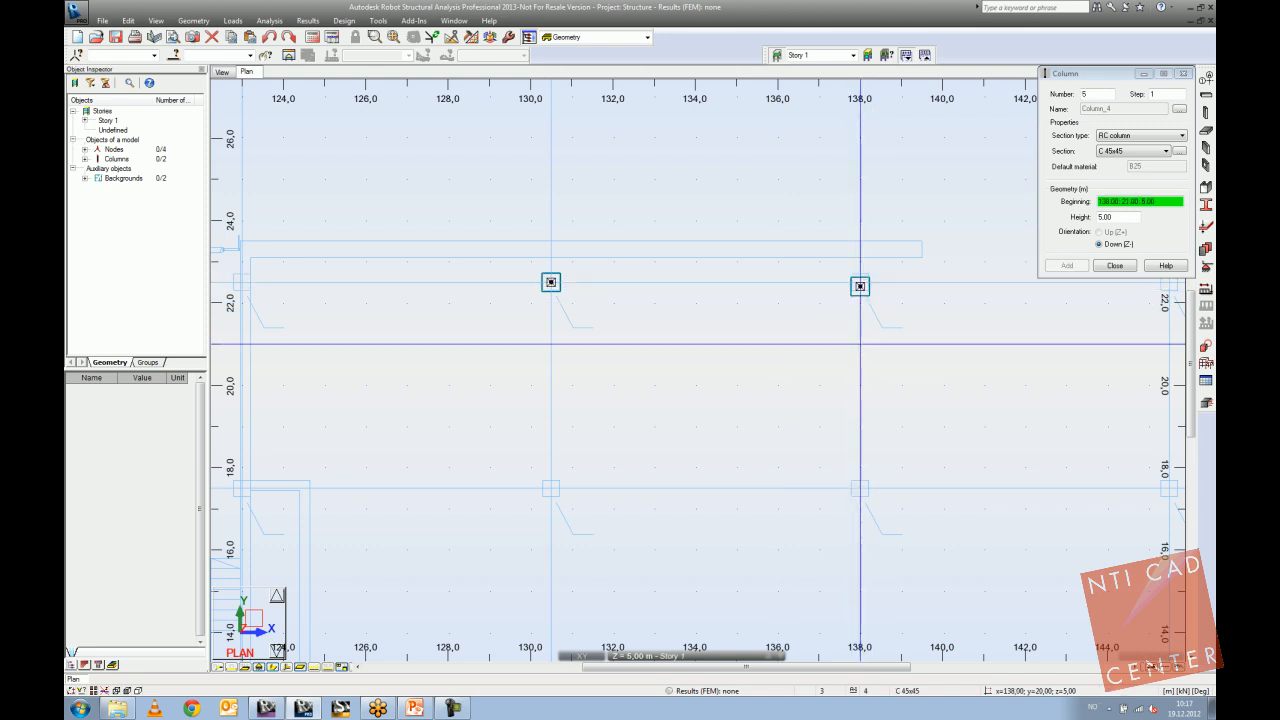
Place three more C 45x45 columns on the background symbols at y = 17.5, near x = 130.5, 138 and 145.5, and finish column placement.
scroll(551, 480, up, 2)
click(545, 488)
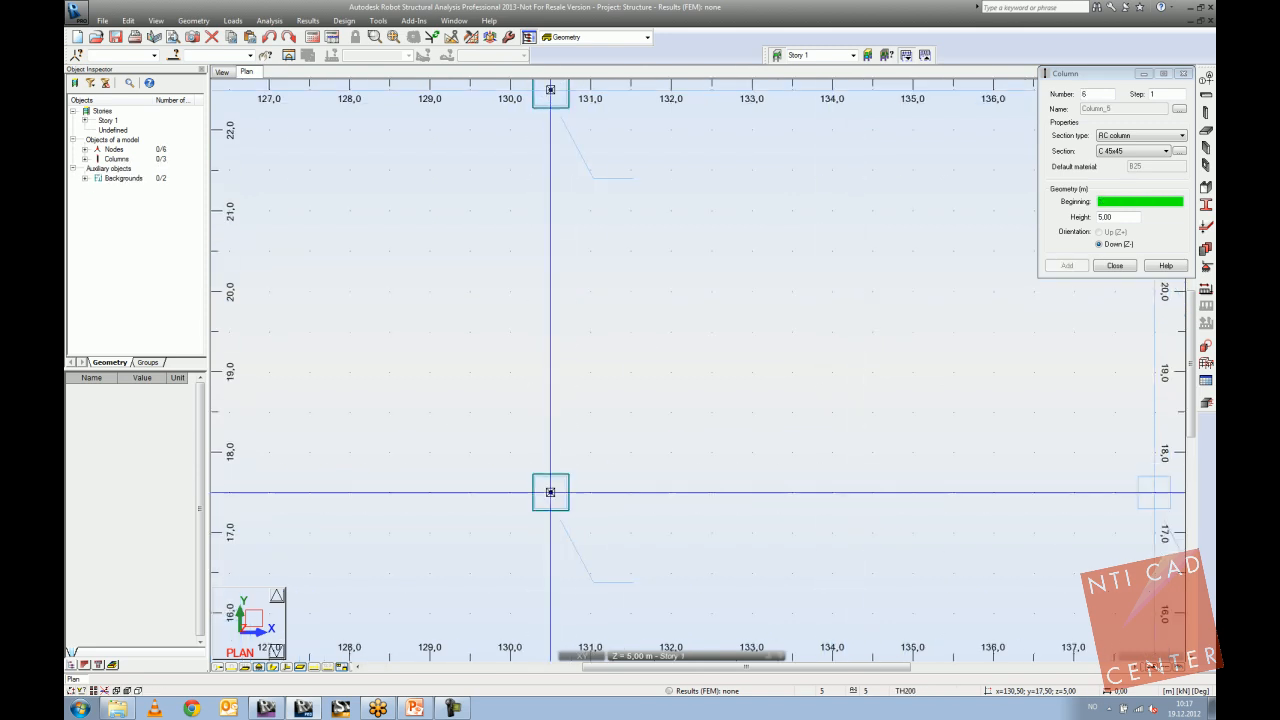
scroll(300, 355, down, 2)
scroll(697, 436, up, 1)
click(814, 440)
scroll(814, 420, down, 3)
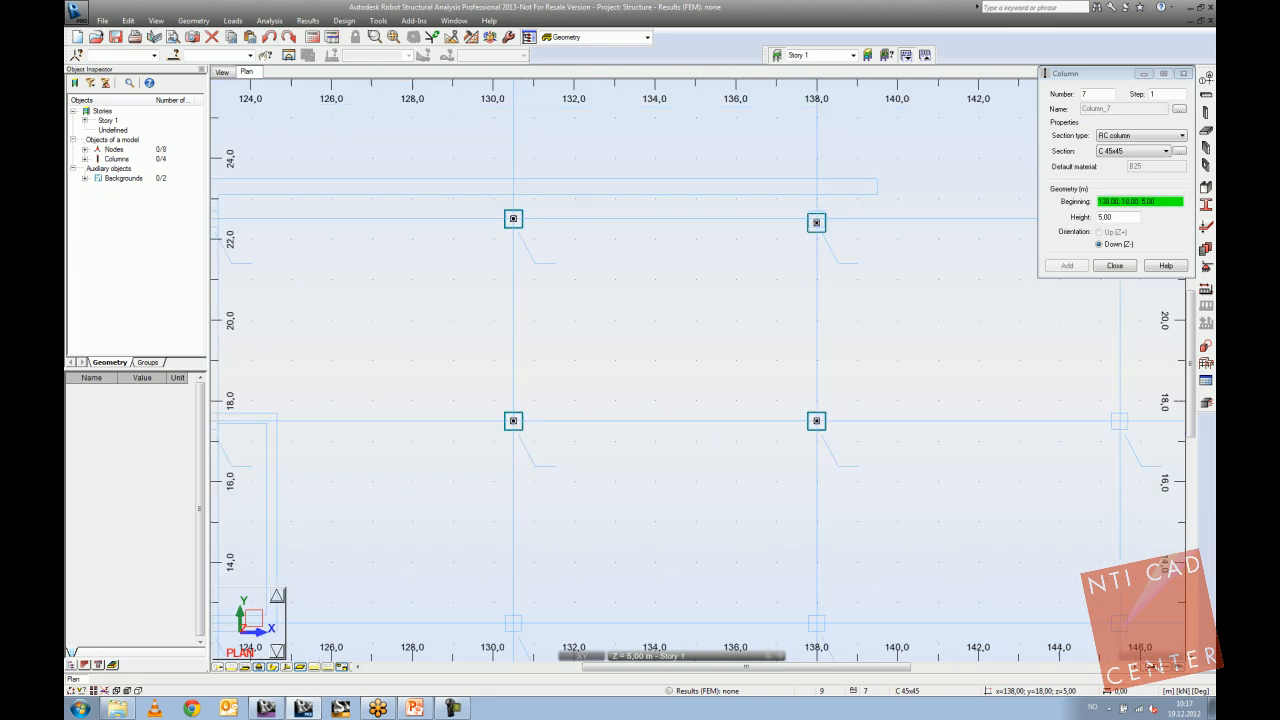
scroll(755, 405, up, 1)
scroll(820, 412, up, 2)
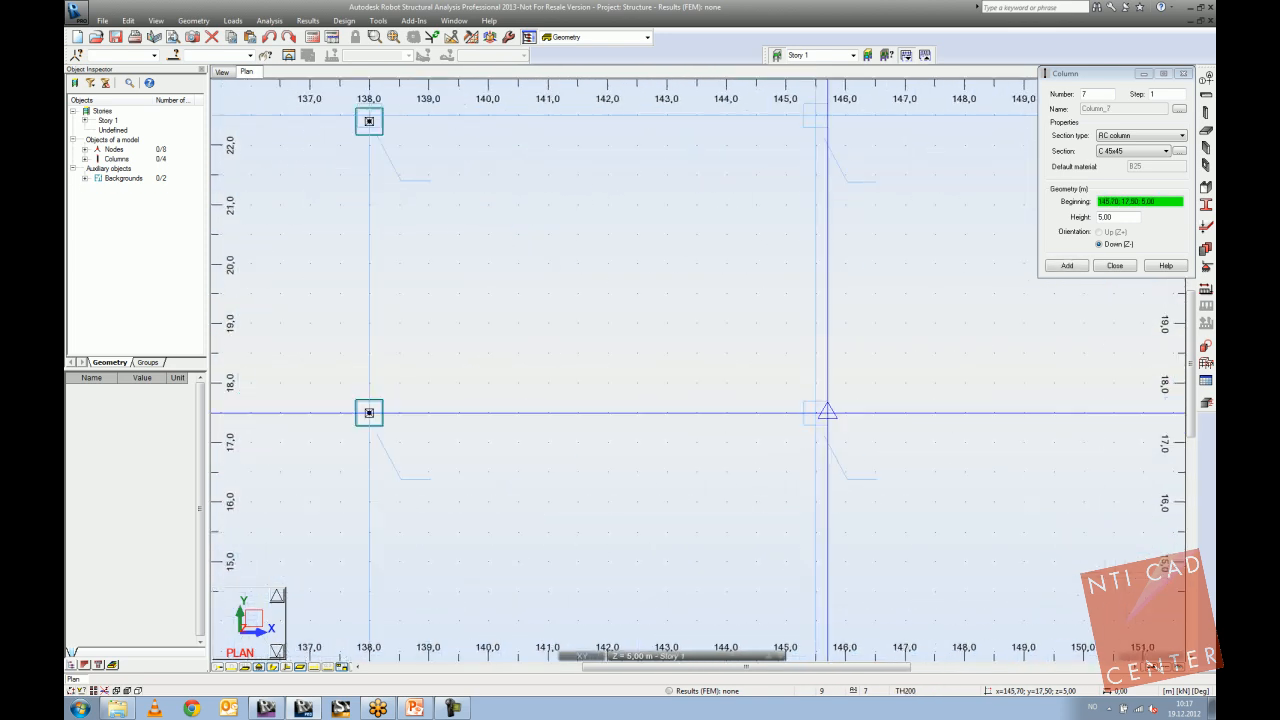
click(815, 412)
scroll(815, 441, down, 2)
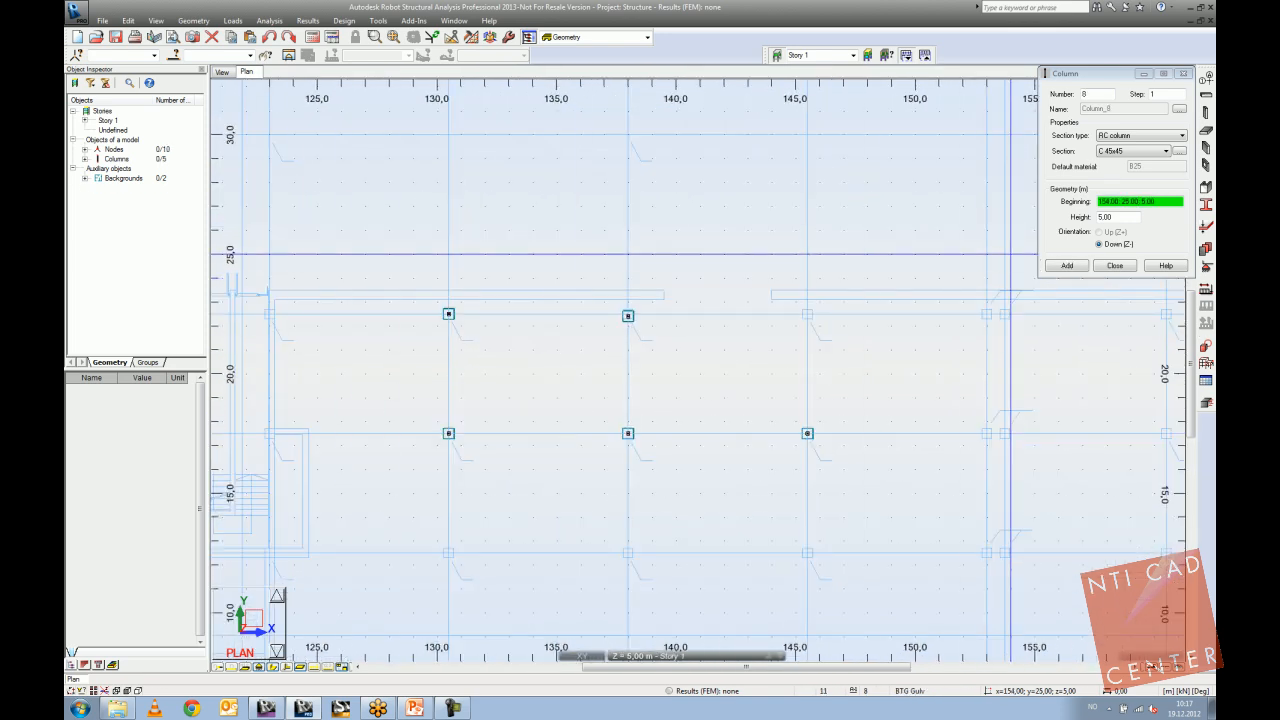
click(1114, 266)
Add two B 30x50 RC beams, joining the columns at x = 130.5 and the columns from x = 130.5 to 138 along y = 17.5.
click(1208, 97)
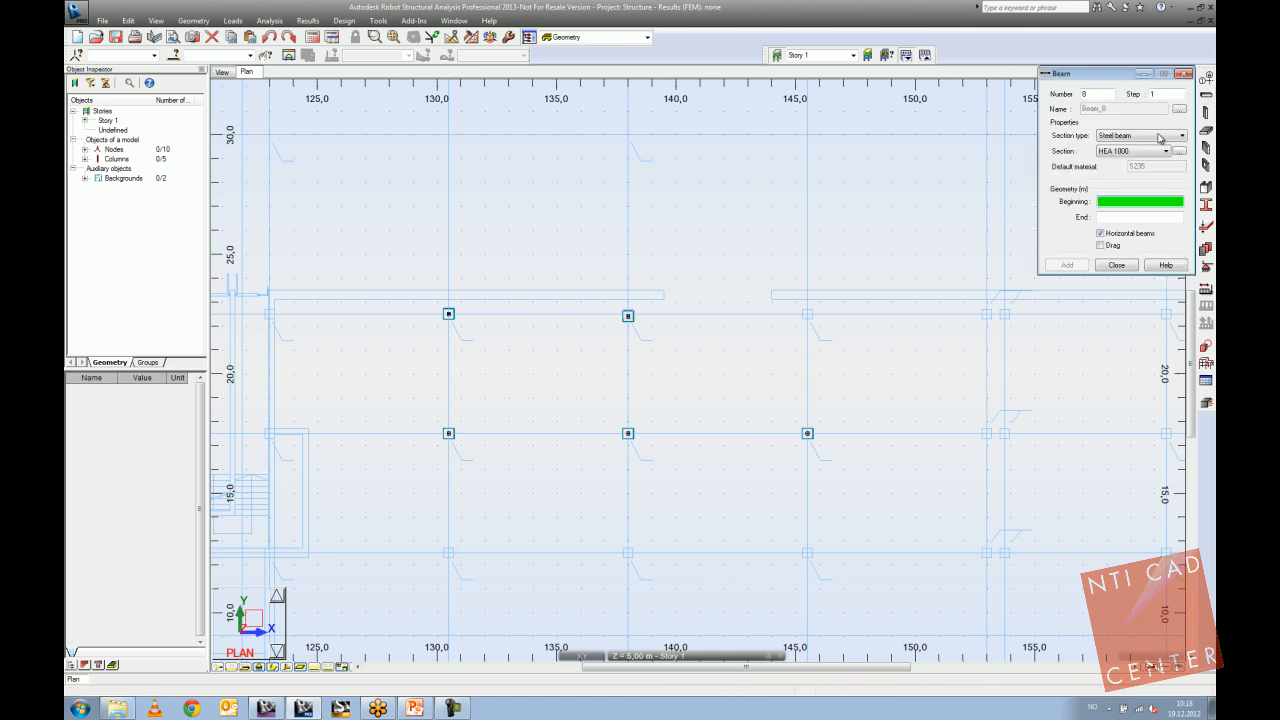
click(1142, 136)
click(1141, 156)
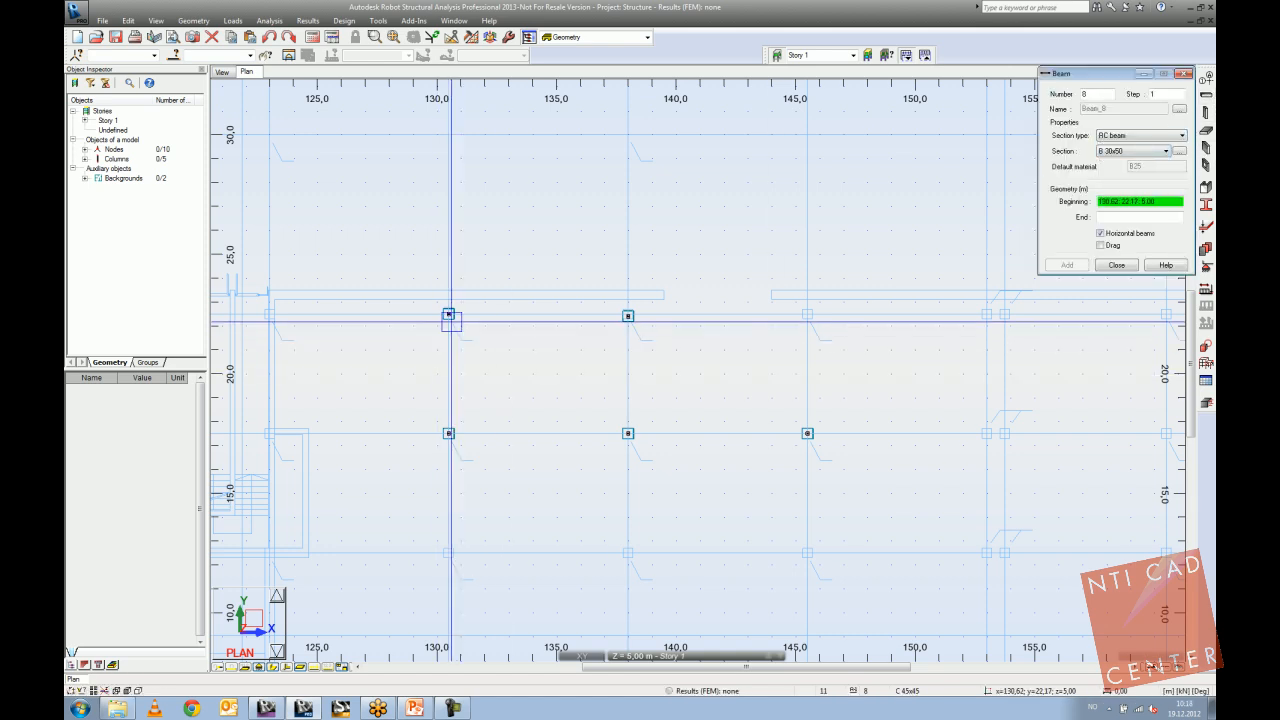
click(448, 315)
click(448, 433)
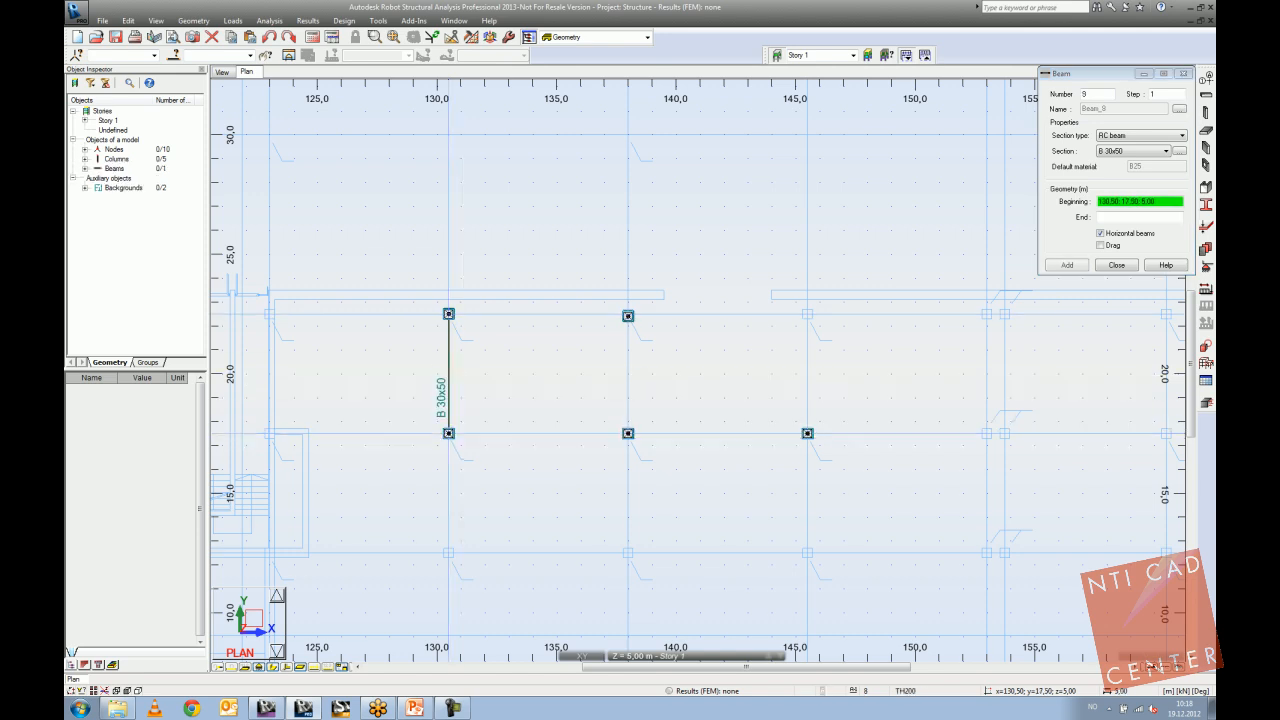
click(448, 433)
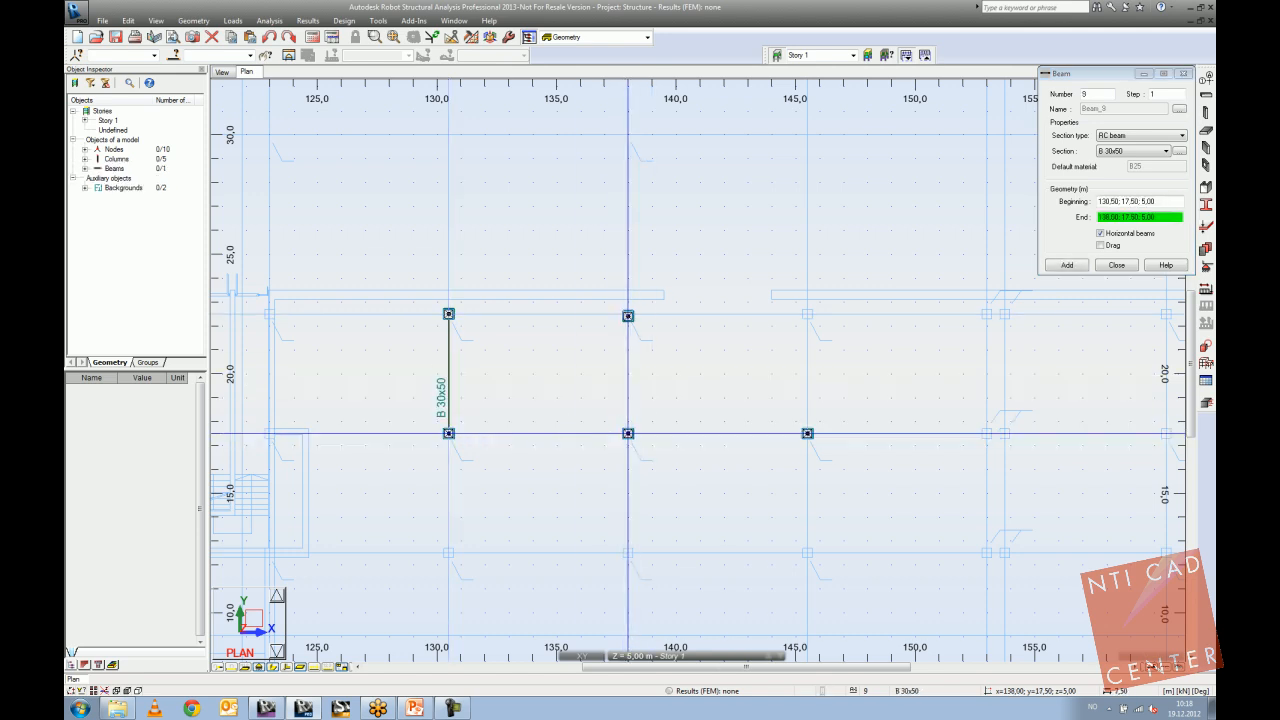
click(628, 433)
click(1116, 265)
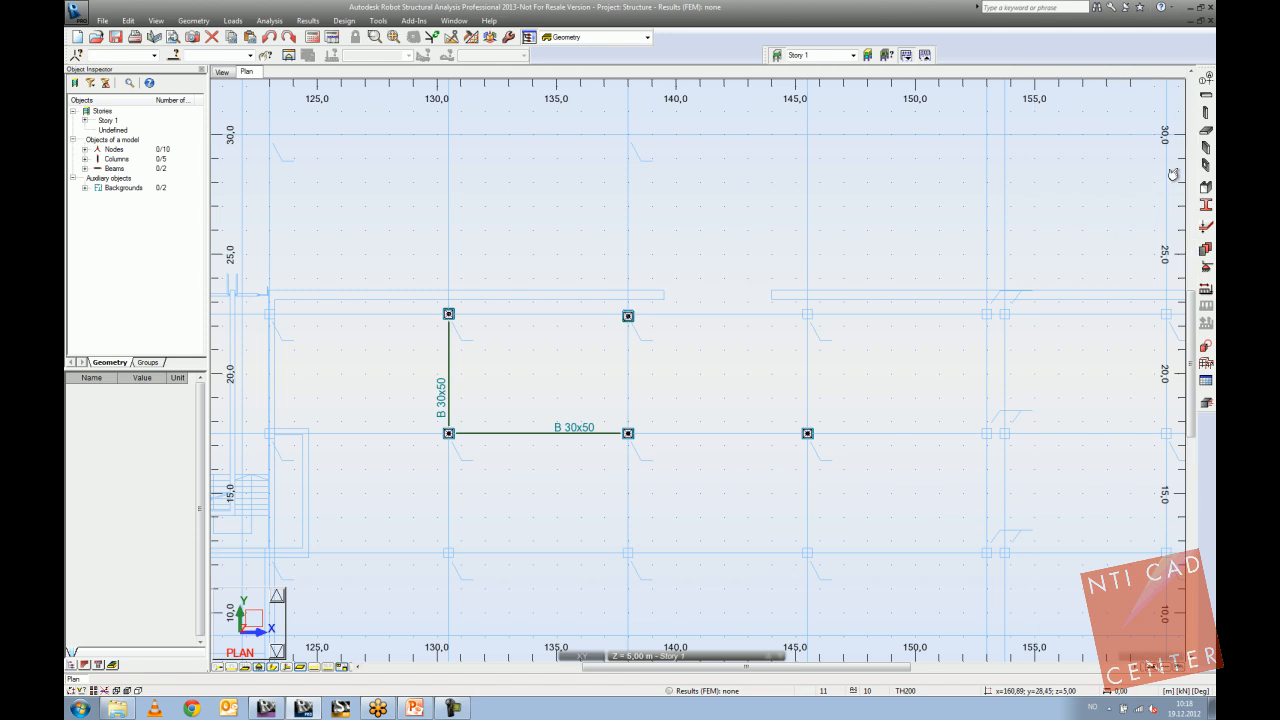
Model two connected 5.00 m TH30_CONCR walls running from 130, 26 to 150, 26 and on to 150, 18.
click(1206, 150)
middle_drag(682, 286, 726, 362)
scroll(726, 362, down, 2)
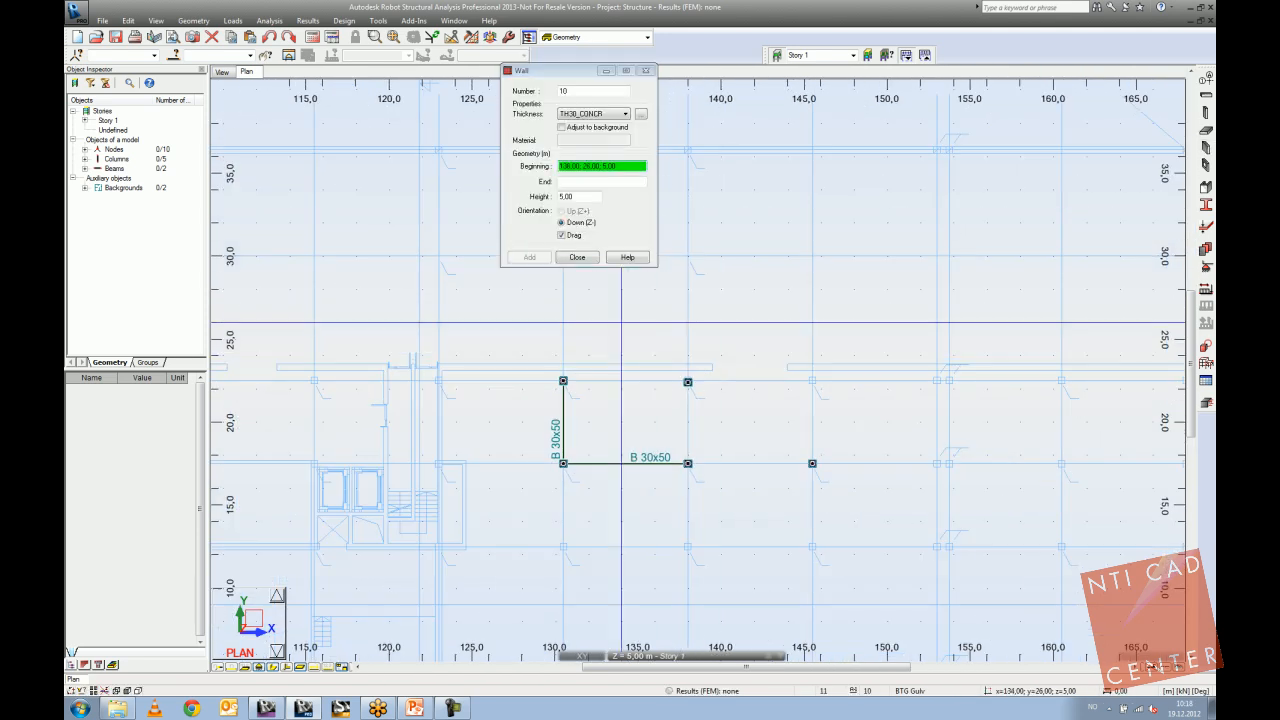
click(556, 323)
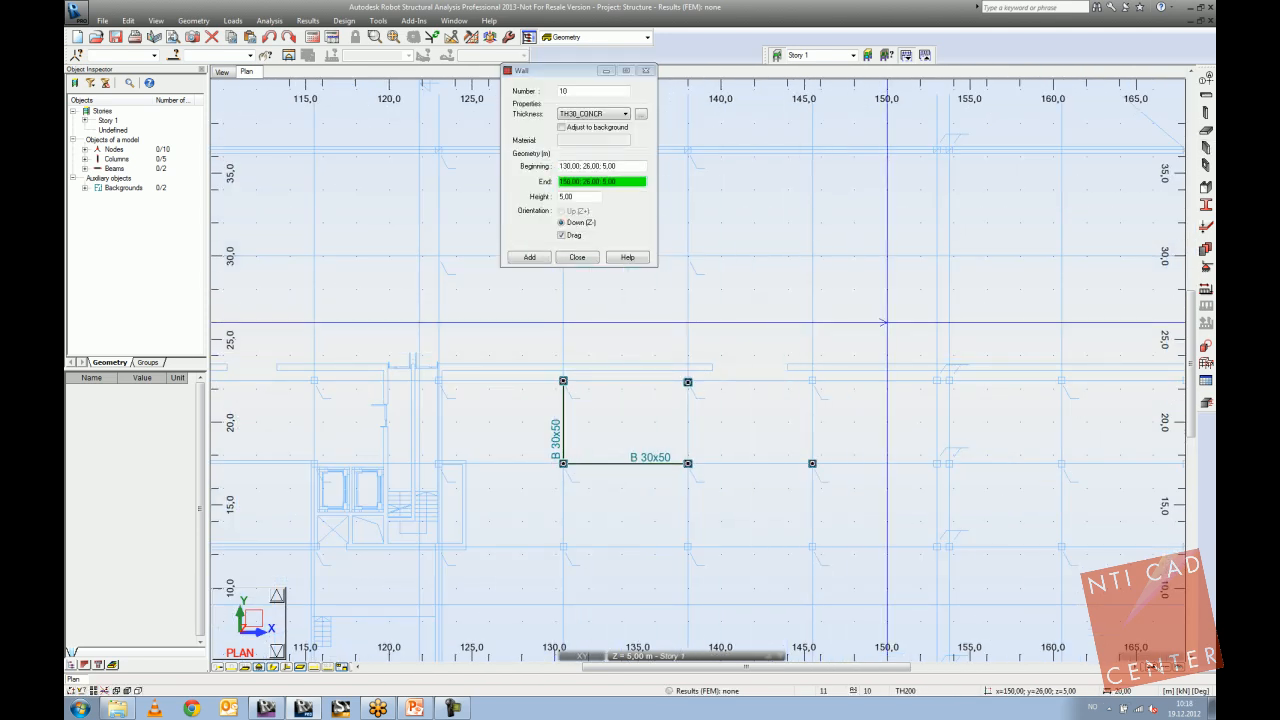
click(886, 323)
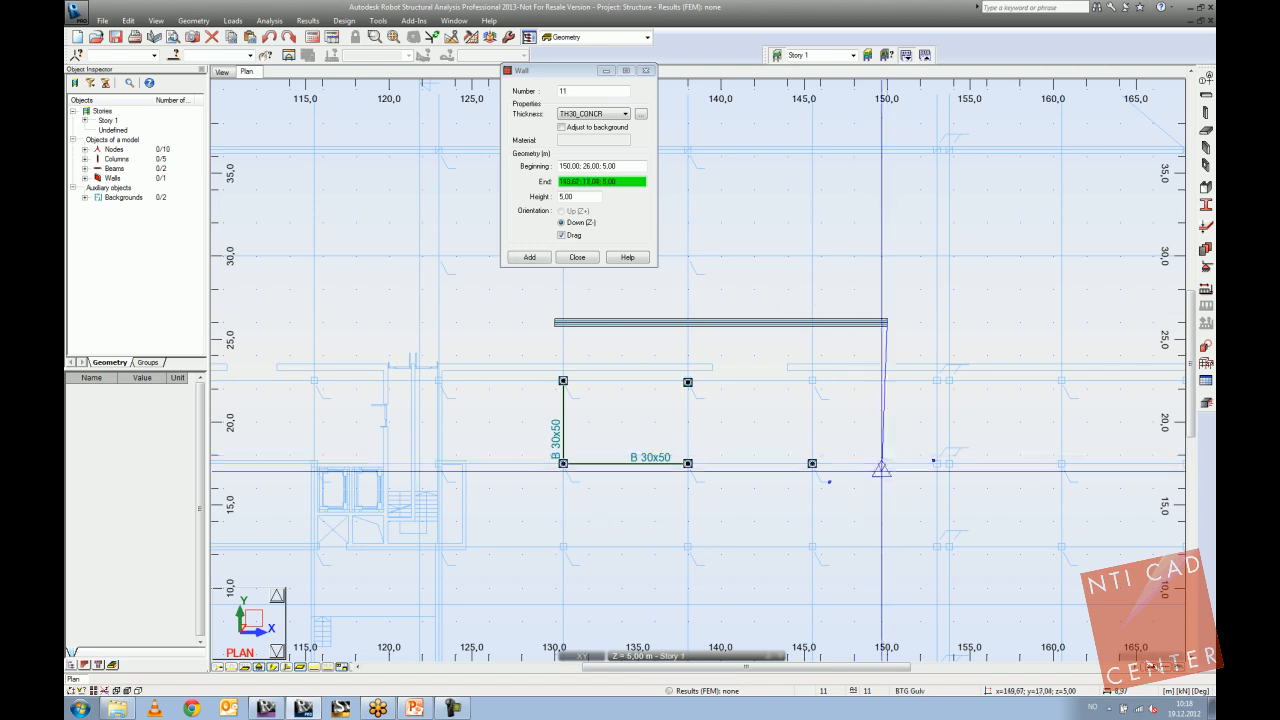
click(887, 455)
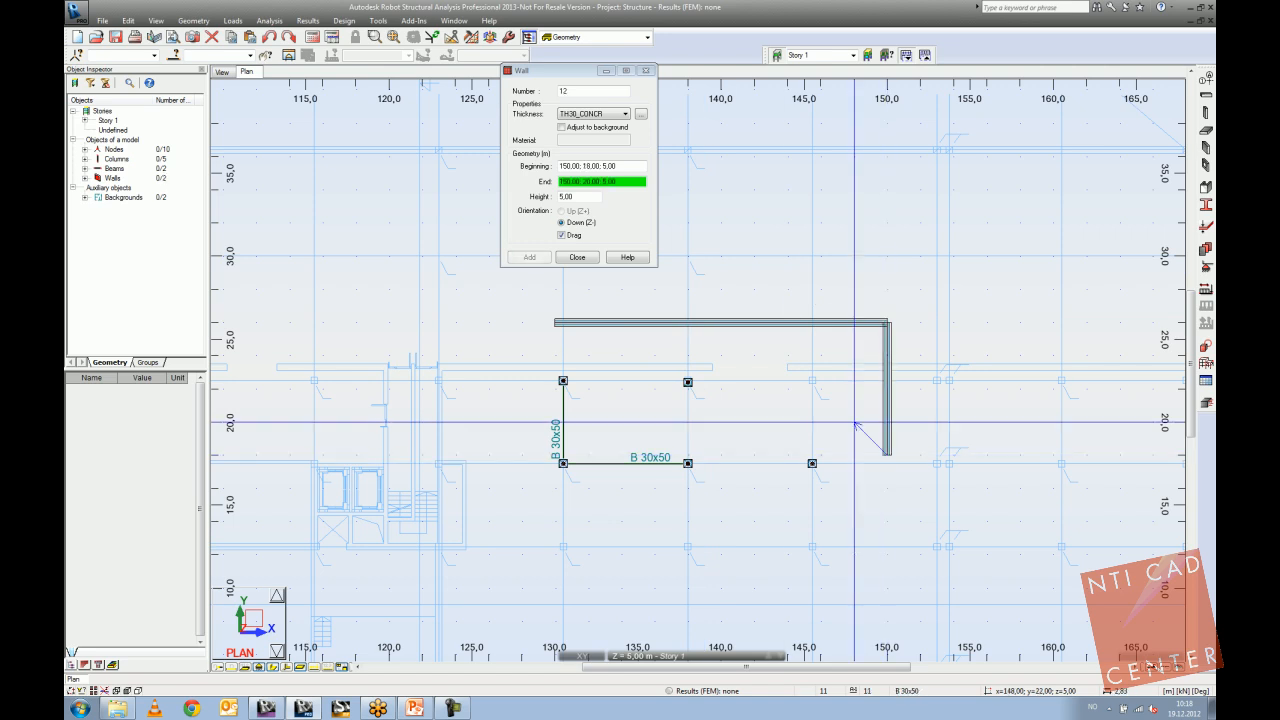
click(582, 257)
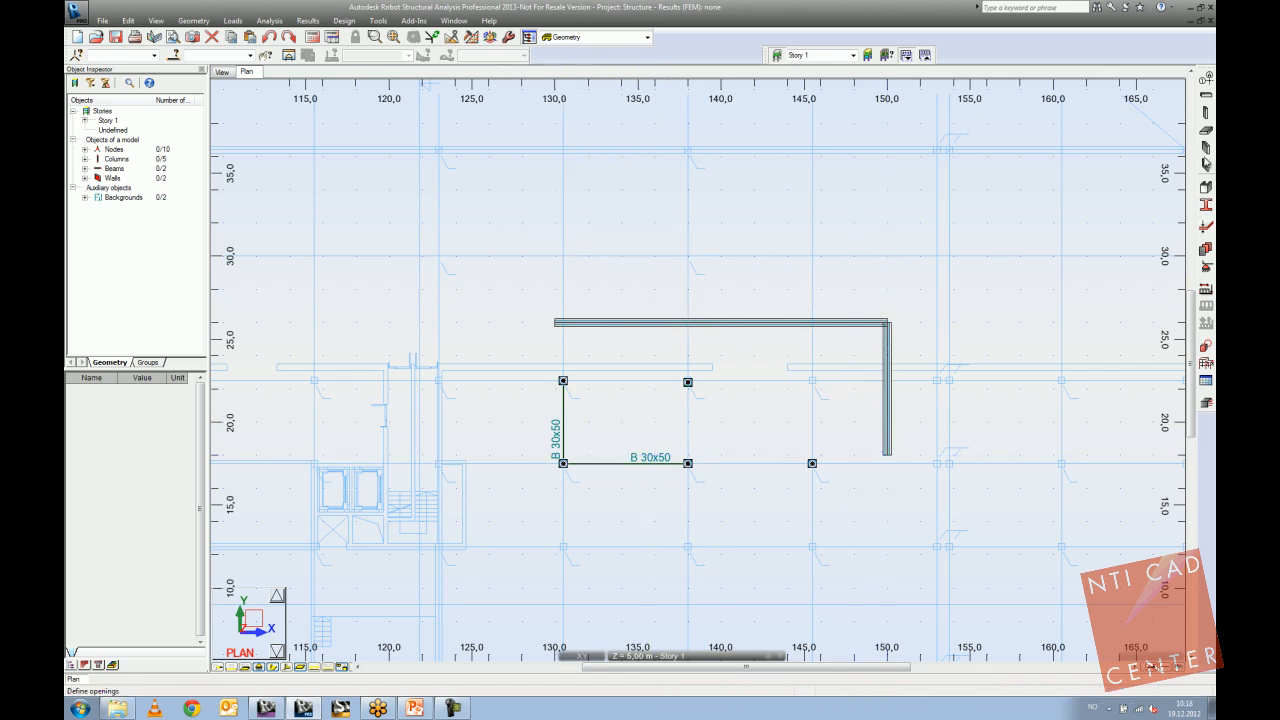
Outline a TH200 horizontal floor by contour between the two walls and the upper row of columns.
click(1206, 130)
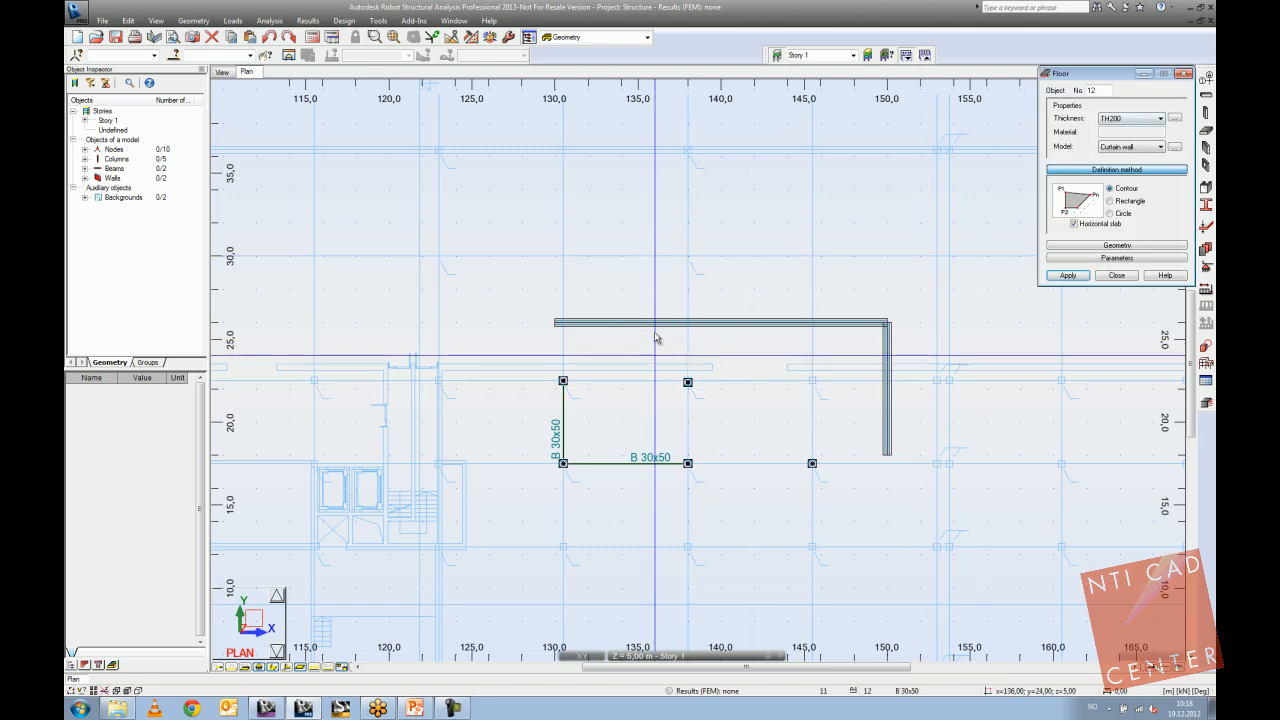
click(601, 361)
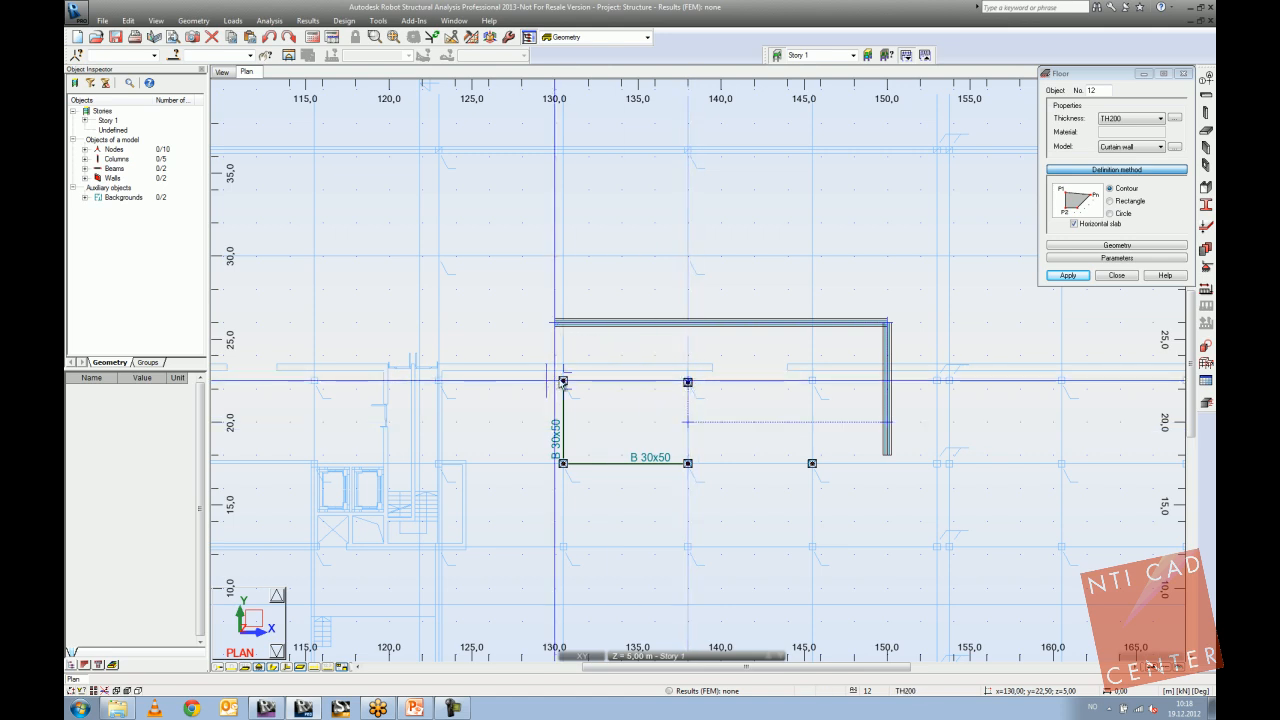
click(557, 330)
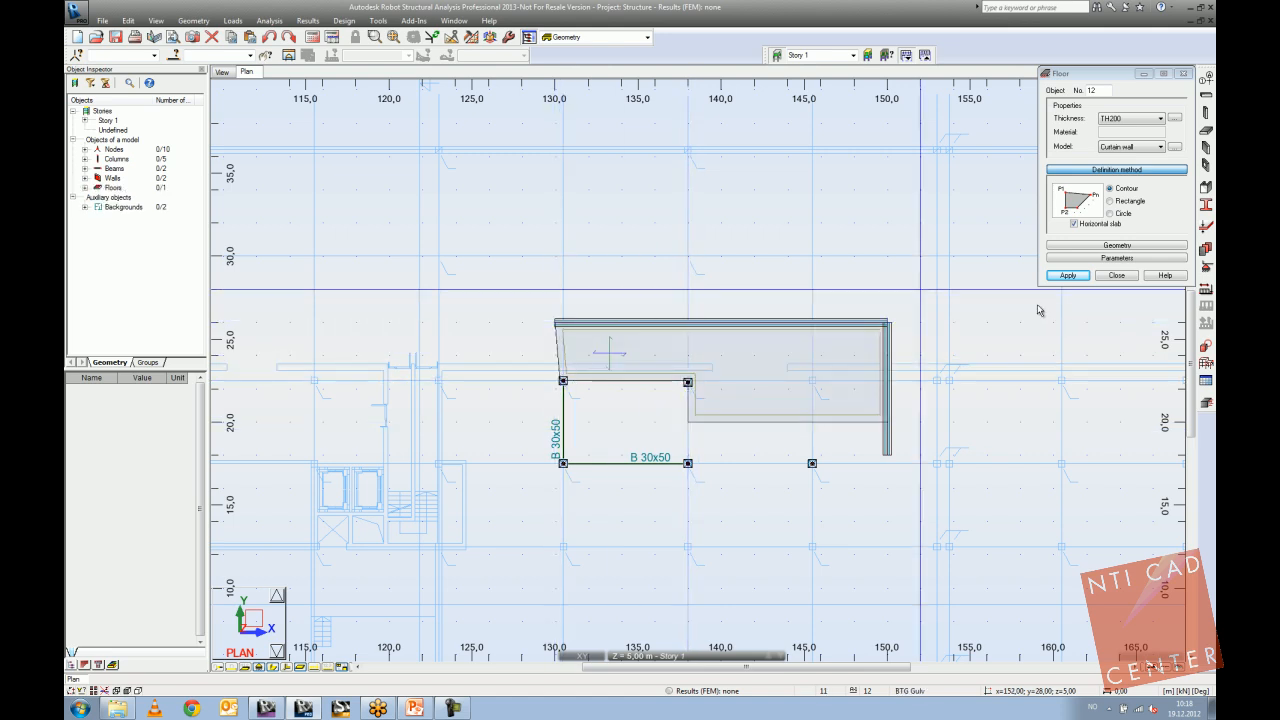
click(1116, 276)
Inspect the modelled columns, beams, walls and floor against both backgrounds in the 3D view.
scroll(917, 383, down, 2)
click(223, 72)
drag(443, 347, 563, 425)
shift+middle_drag(562, 425, 548, 414)
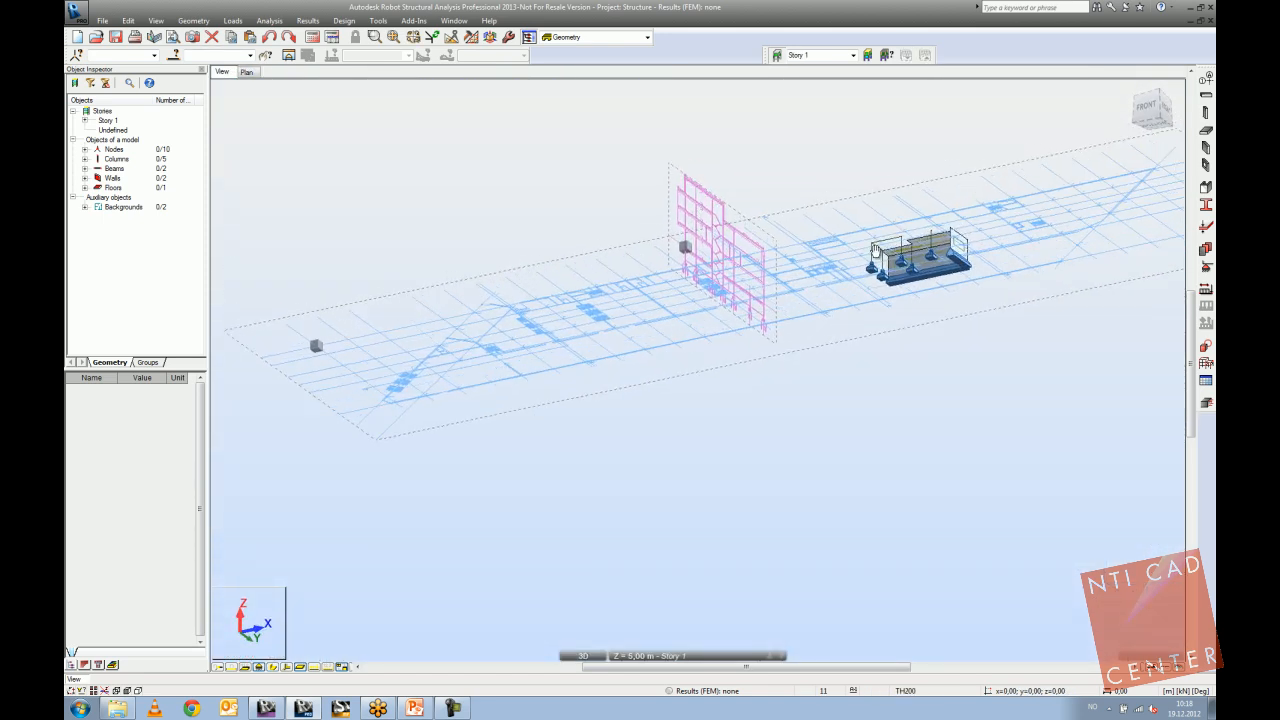
scroll(912, 254, up, 5)
scroll(857, 287, down, 5)
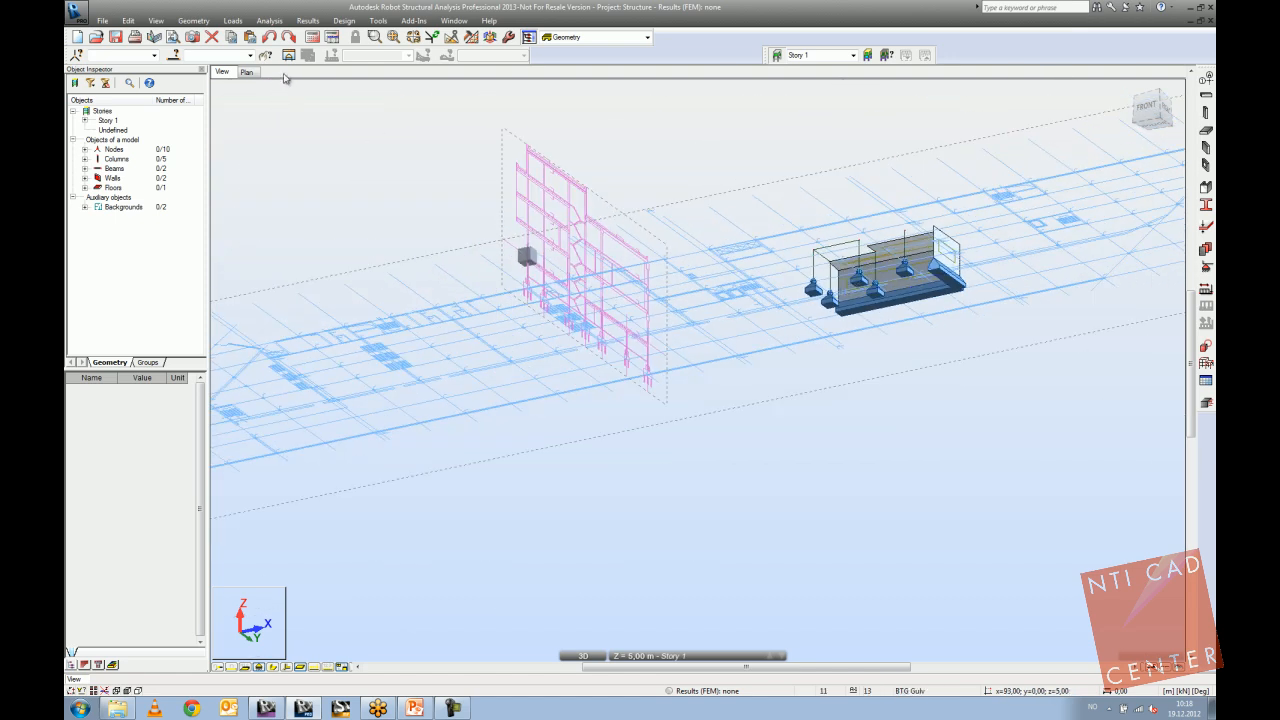
Return to the plan and examine the background's column symbols and grid intersections around x = 48.
click(247, 73)
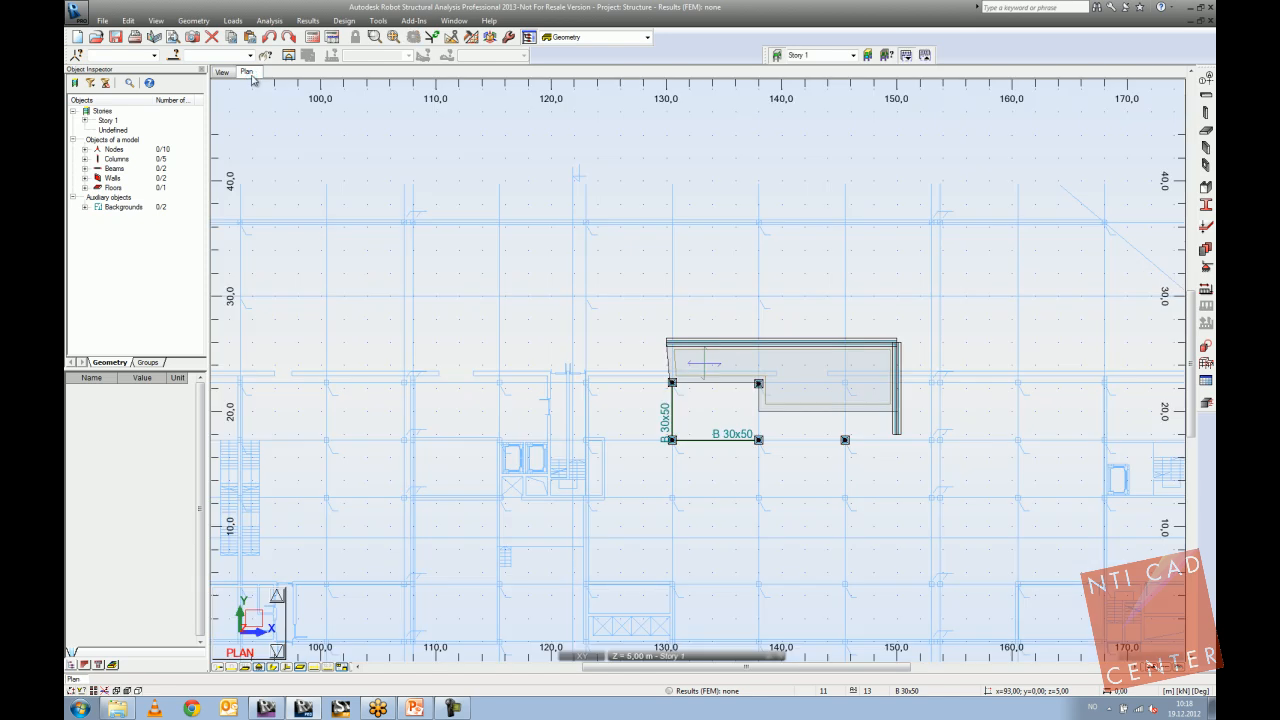
scroll(484, 271, down, 3)
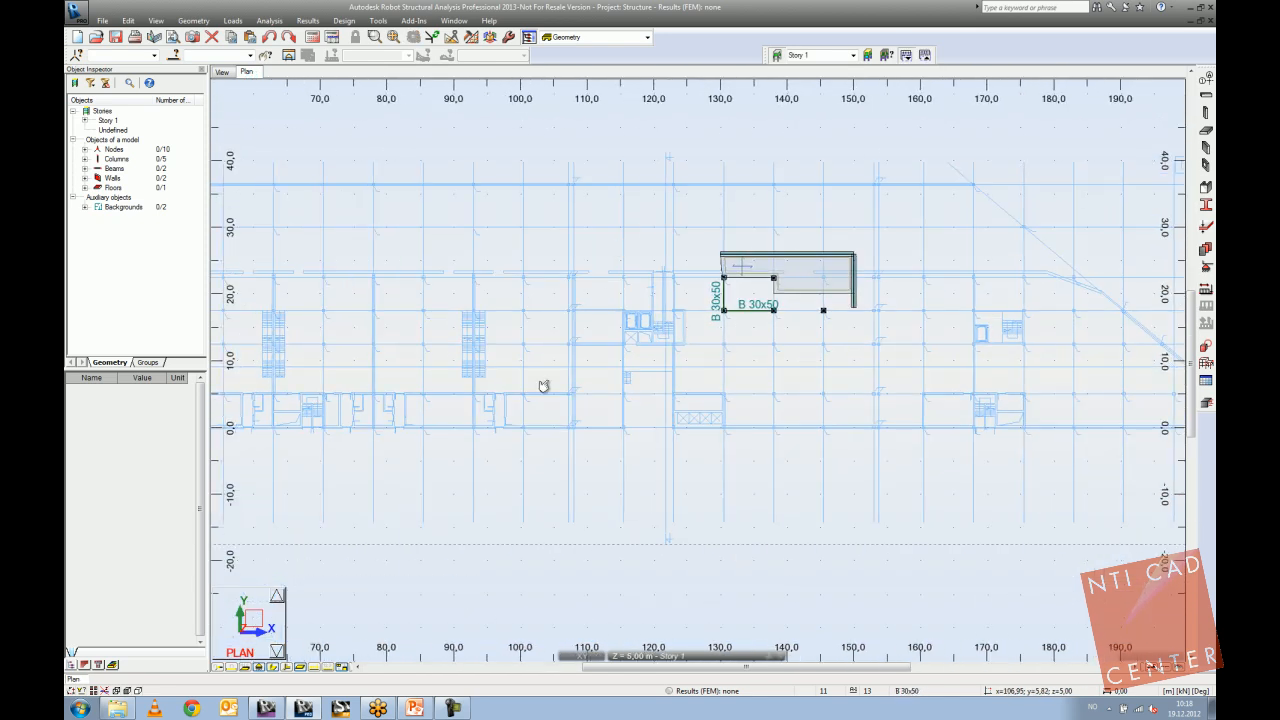
scroll(520, 394, down, 2)
middle_drag(541, 373, 657, 361)
scroll(381, 340, up, 7)
scroll(428, 308, up, 4)
scroll(543, 285, up, 2)
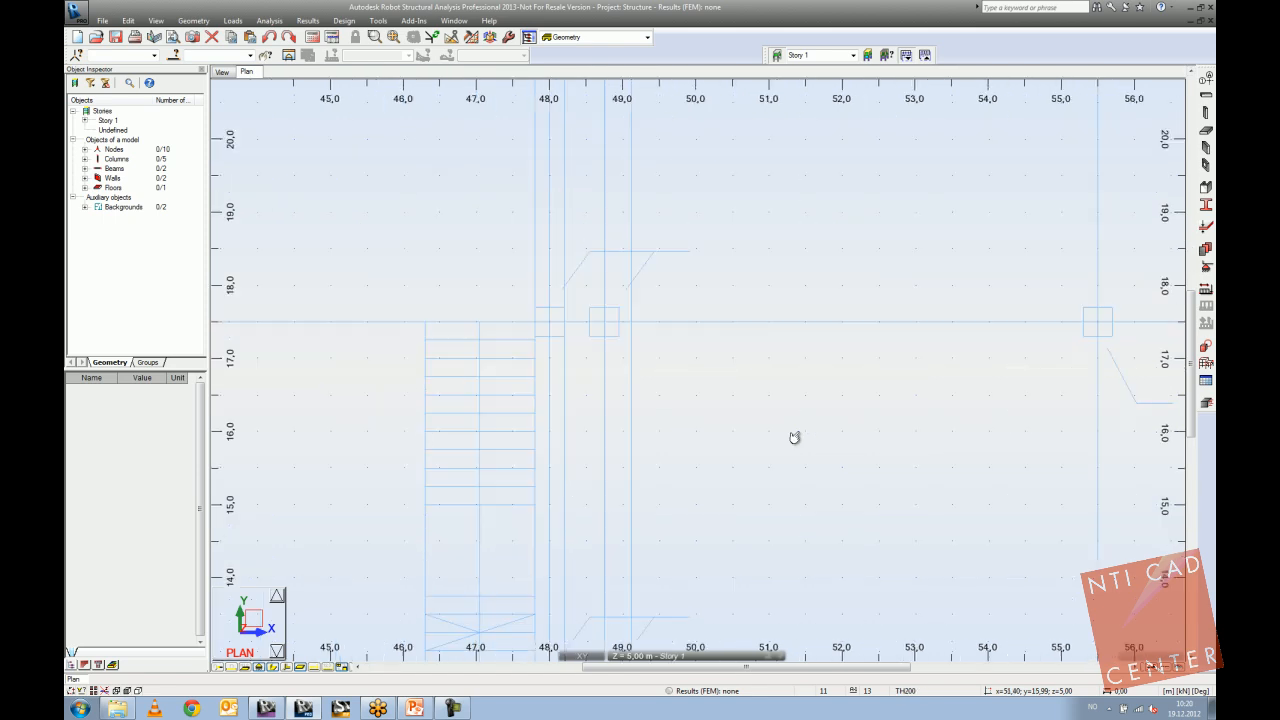
scroll(791, 435, down, 4)
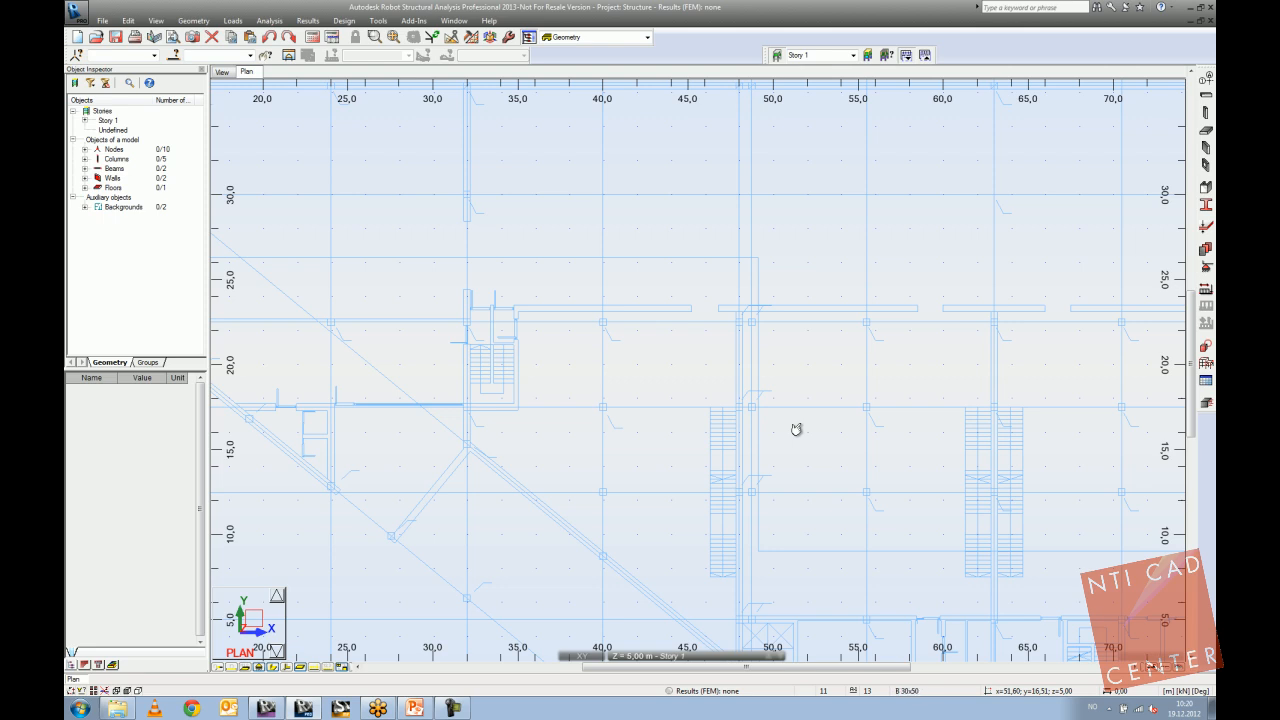
scroll(754, 249, up, 4)
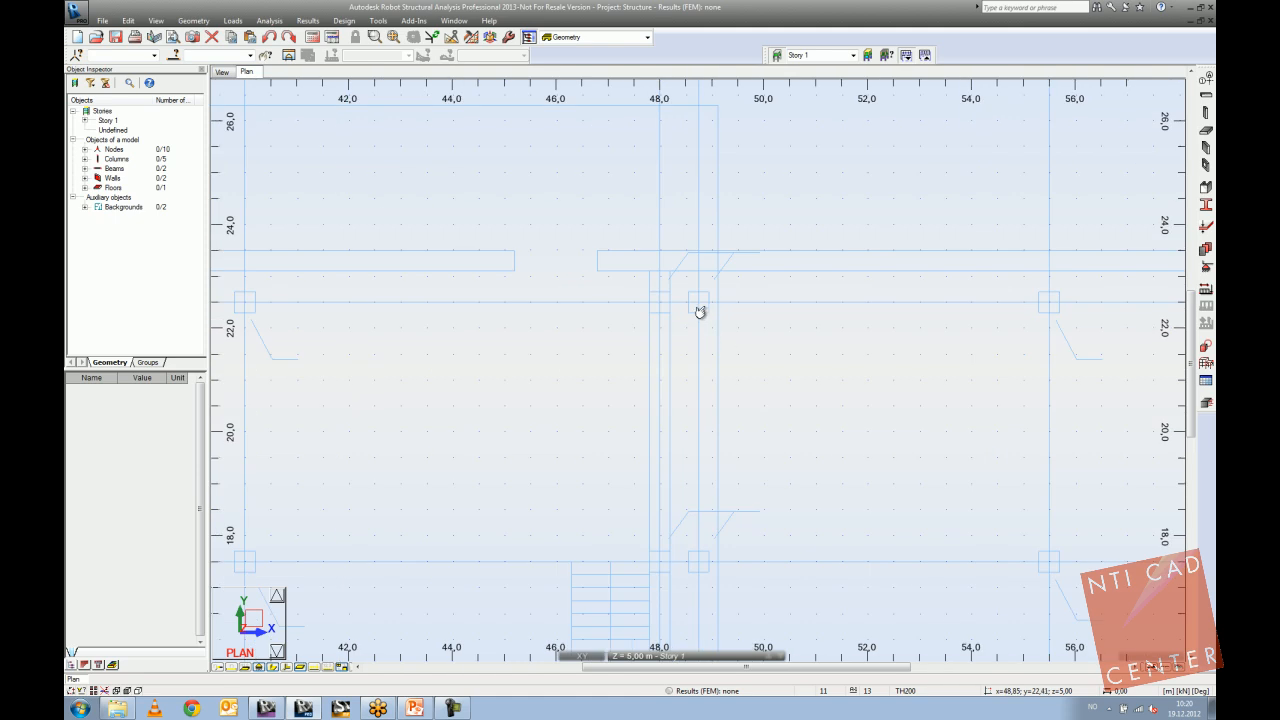
scroll(699, 349, down, 1)
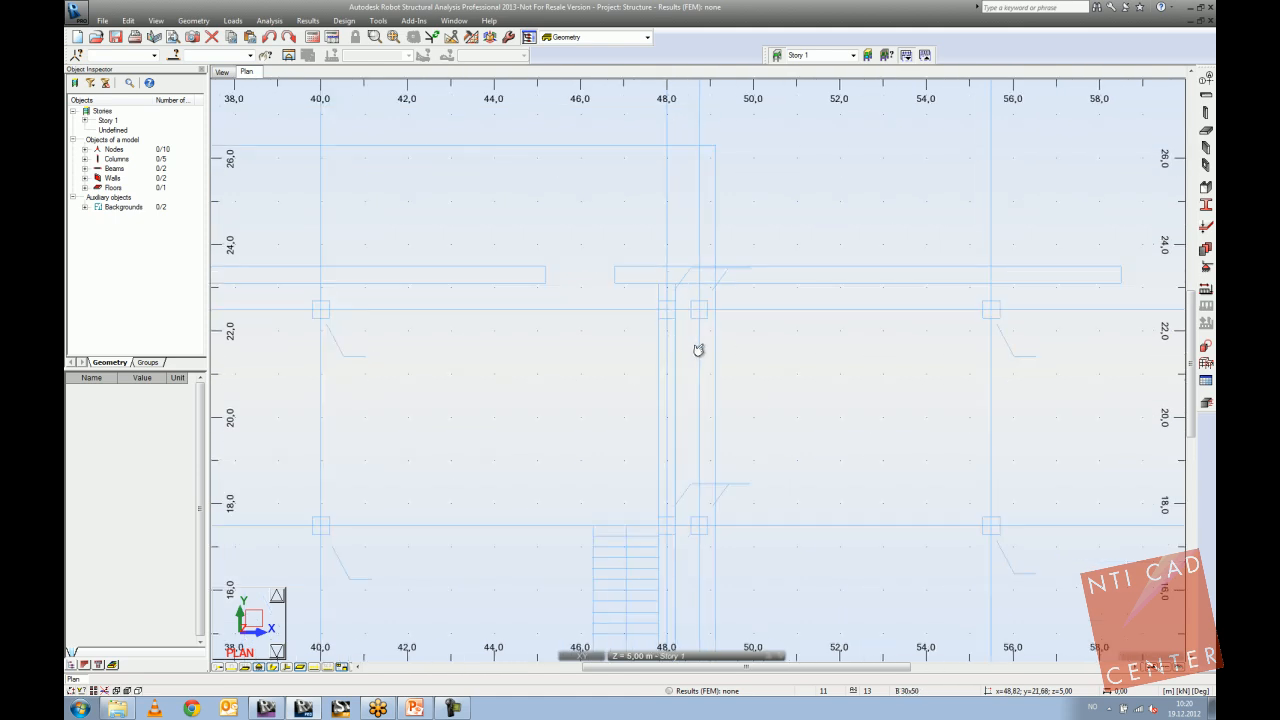
scroll(698, 349, up, 3)
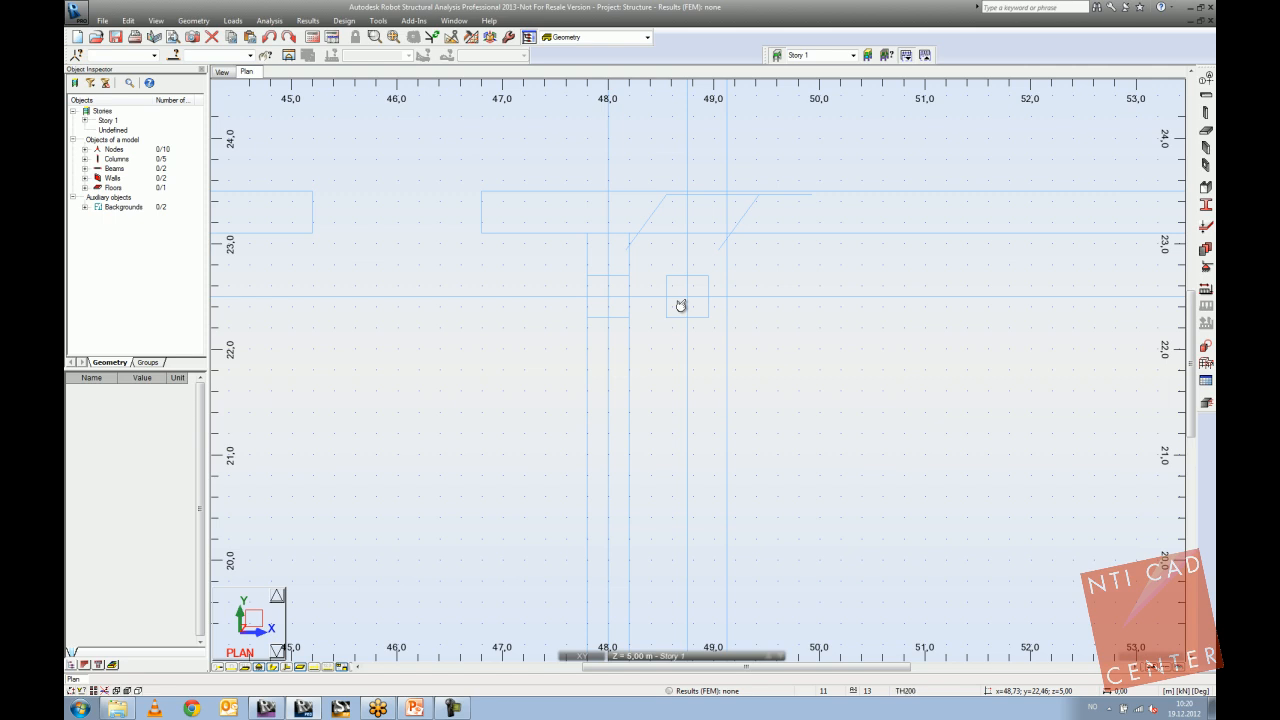
scroll(710, 290, down, 10)
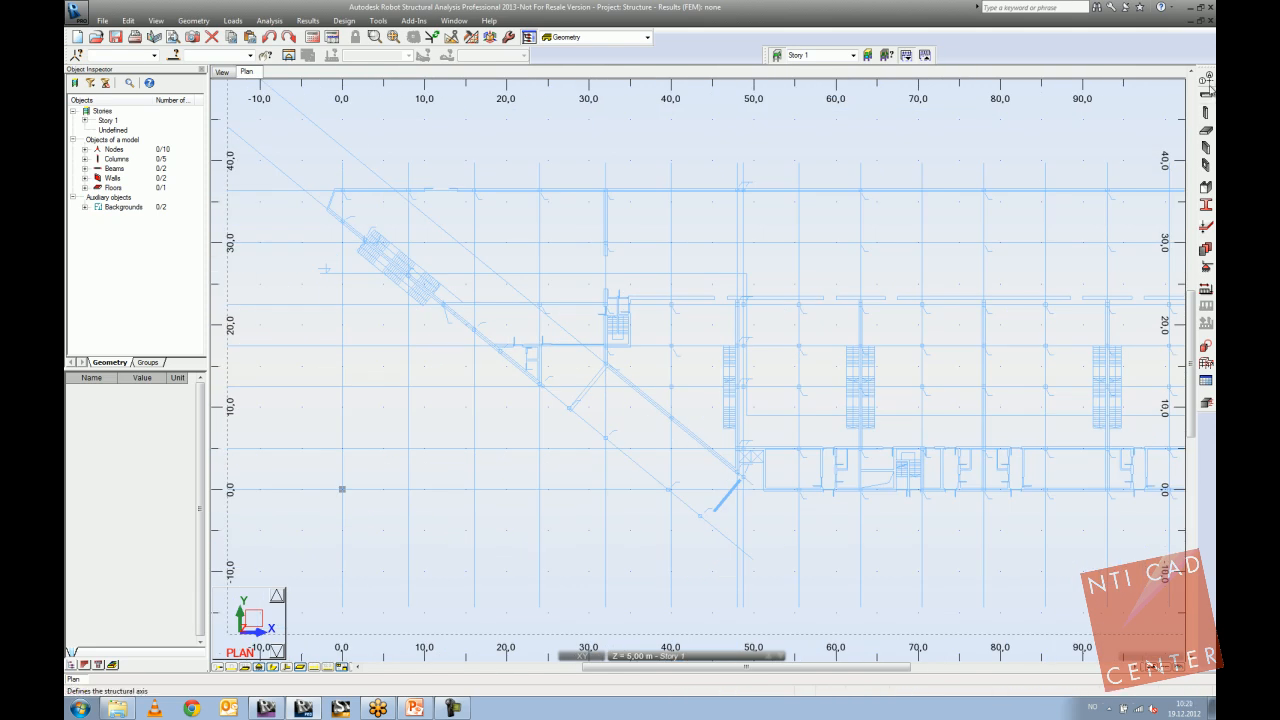
Turn off snapping to objects in the snap settings.
click(70, 691)
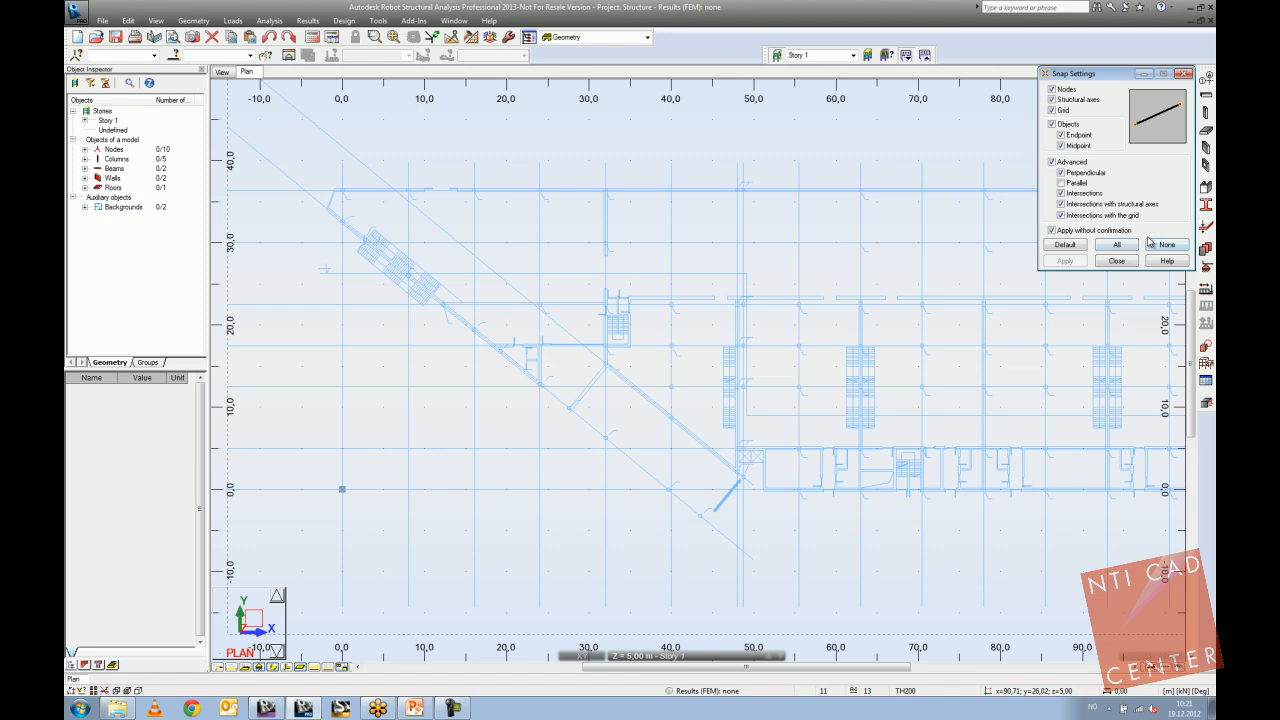
click(1052, 124)
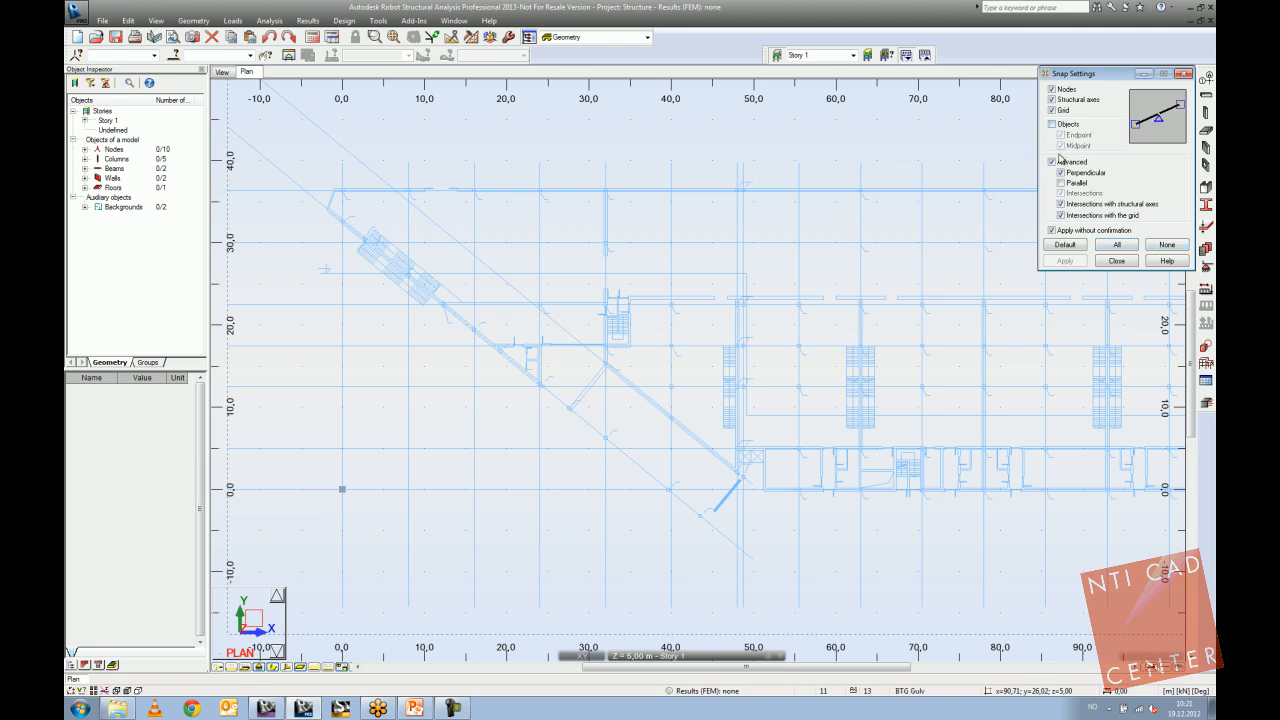
Examine the background's column symbol at the upper grid intersection at x = 0 and the whole background plan.
scroll(494, 277, up, 4)
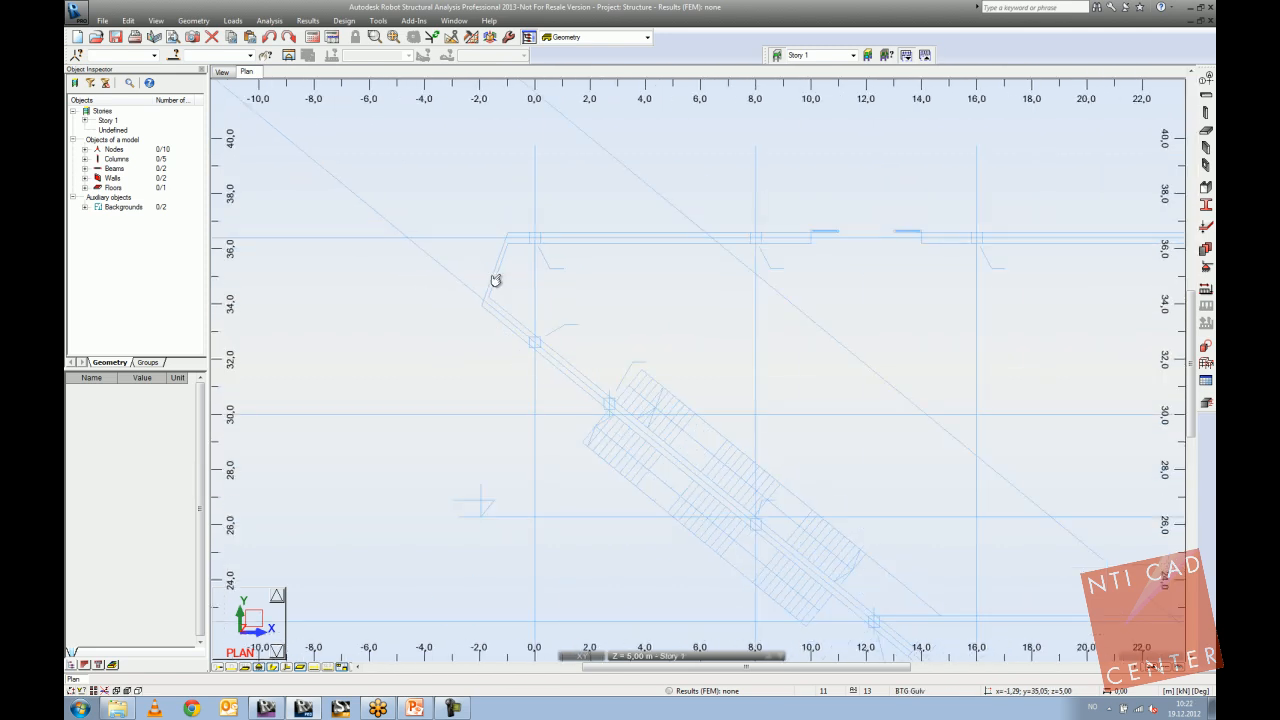
scroll(505, 262, up, 1)
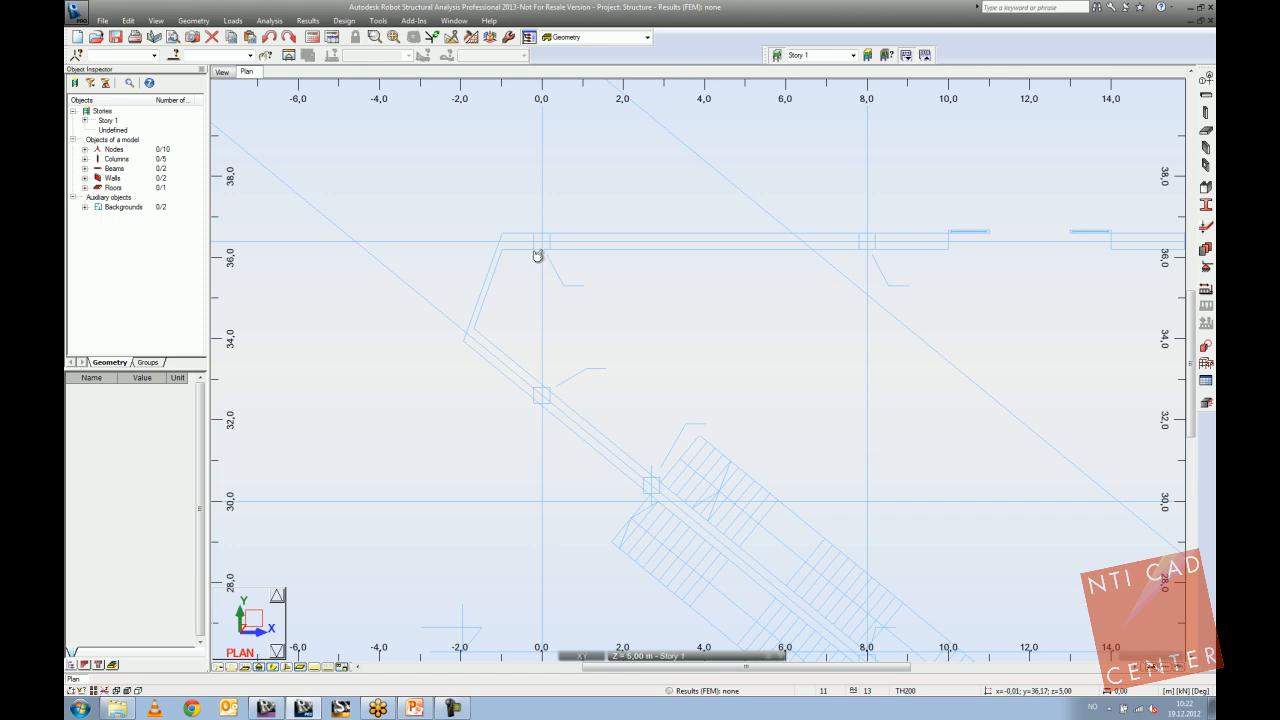
scroll(506, 246, up, 3)
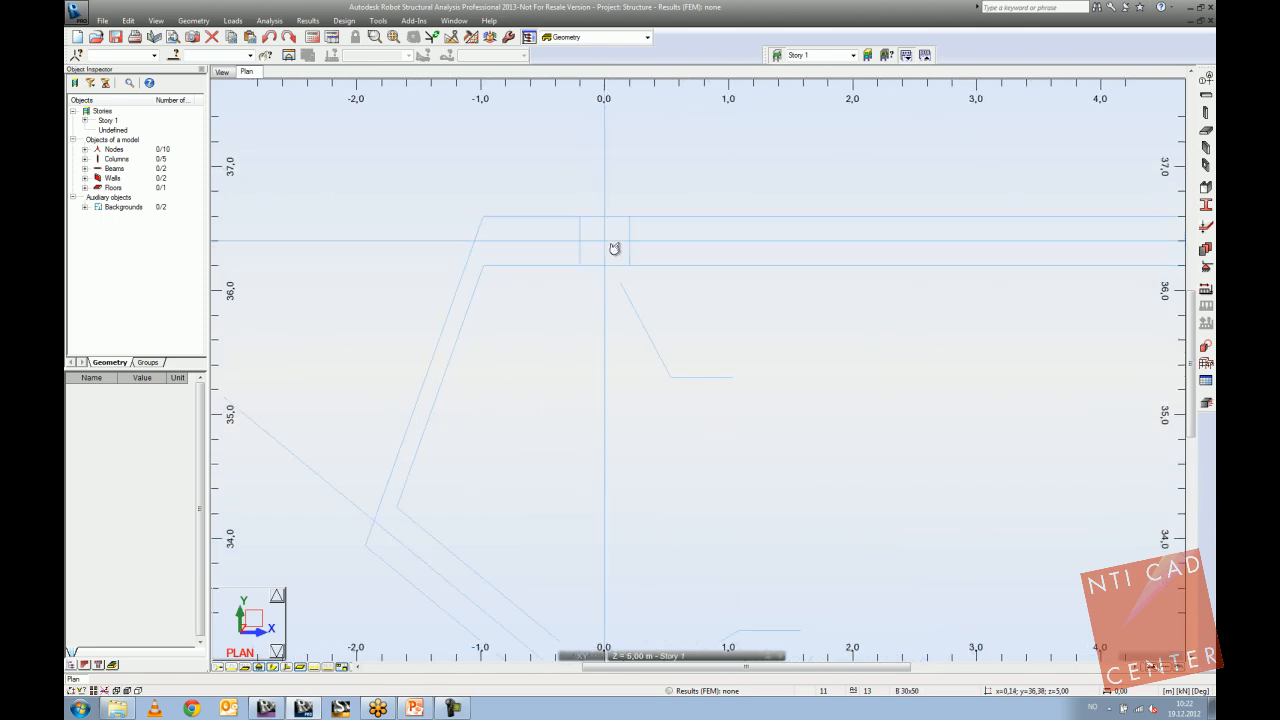
scroll(622, 242, down, 2)
scroll(622, 242, down, 2)
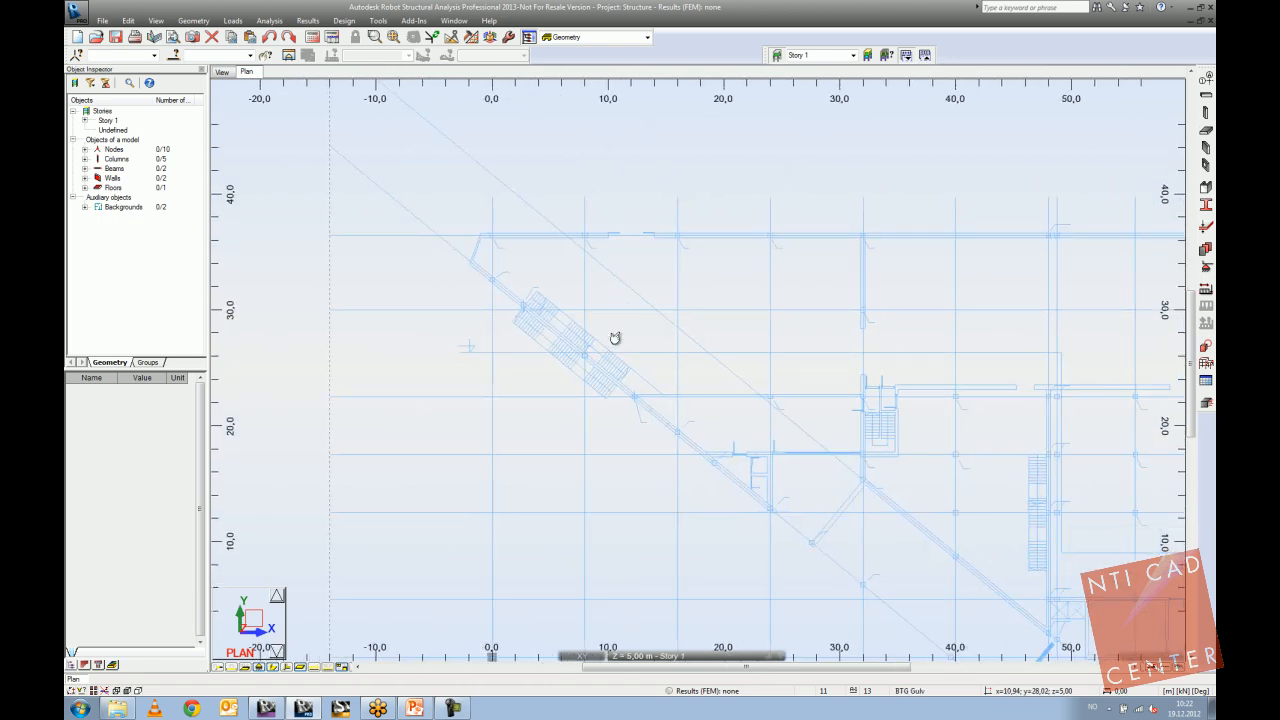
scroll(615, 338, down, 2)
drag(663, 337, 577, 326)
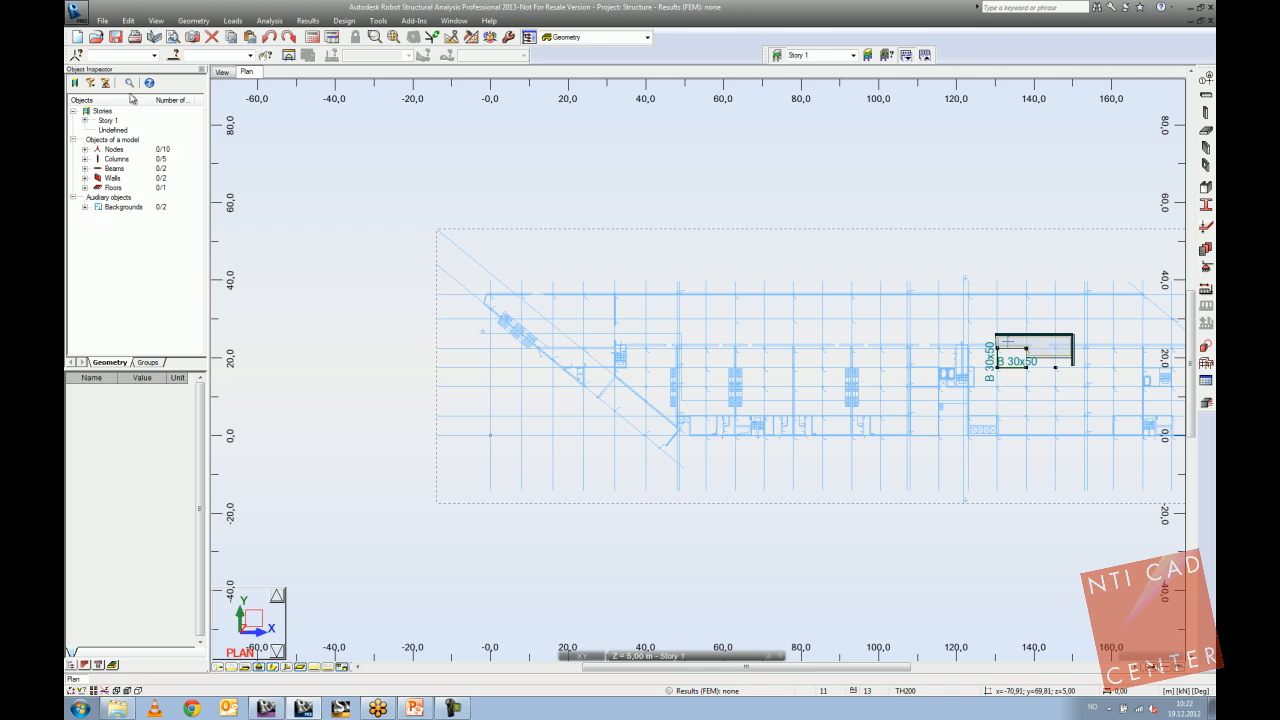
Open the project CAD to RSA, listing all file types, and discard the changes to Structure.
click(96, 38)
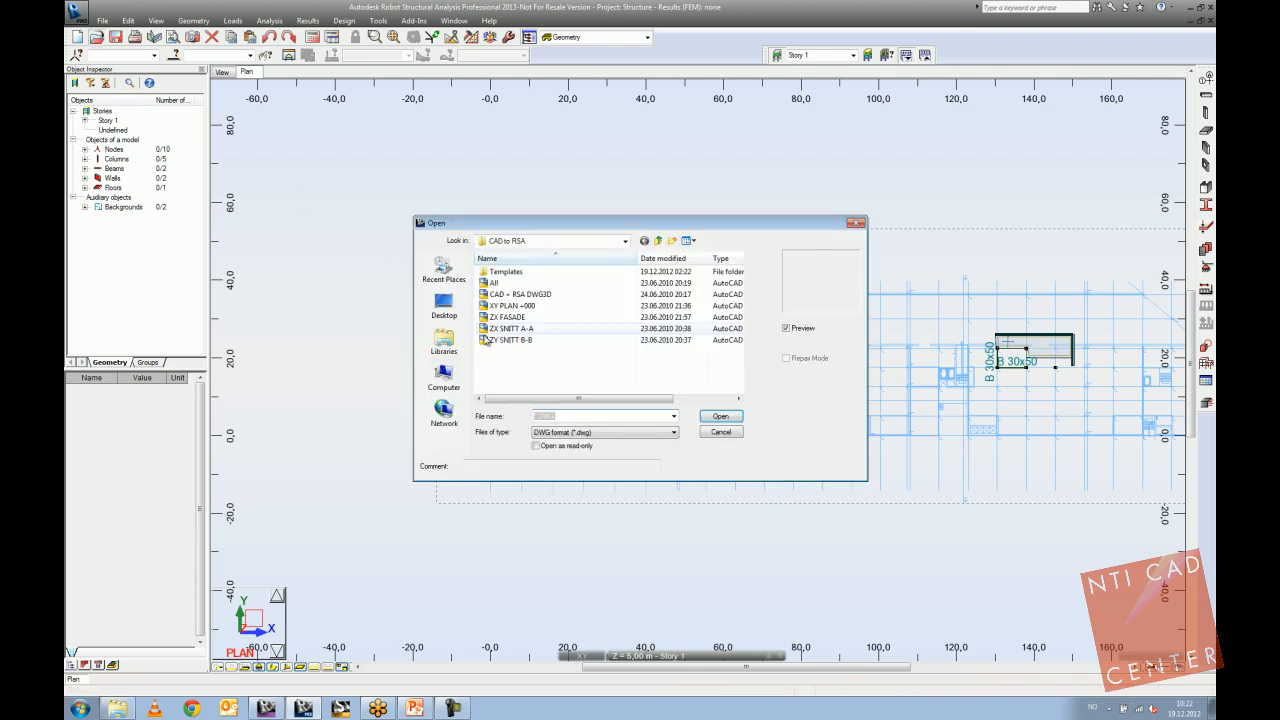
click(552, 433)
click(552, 443)
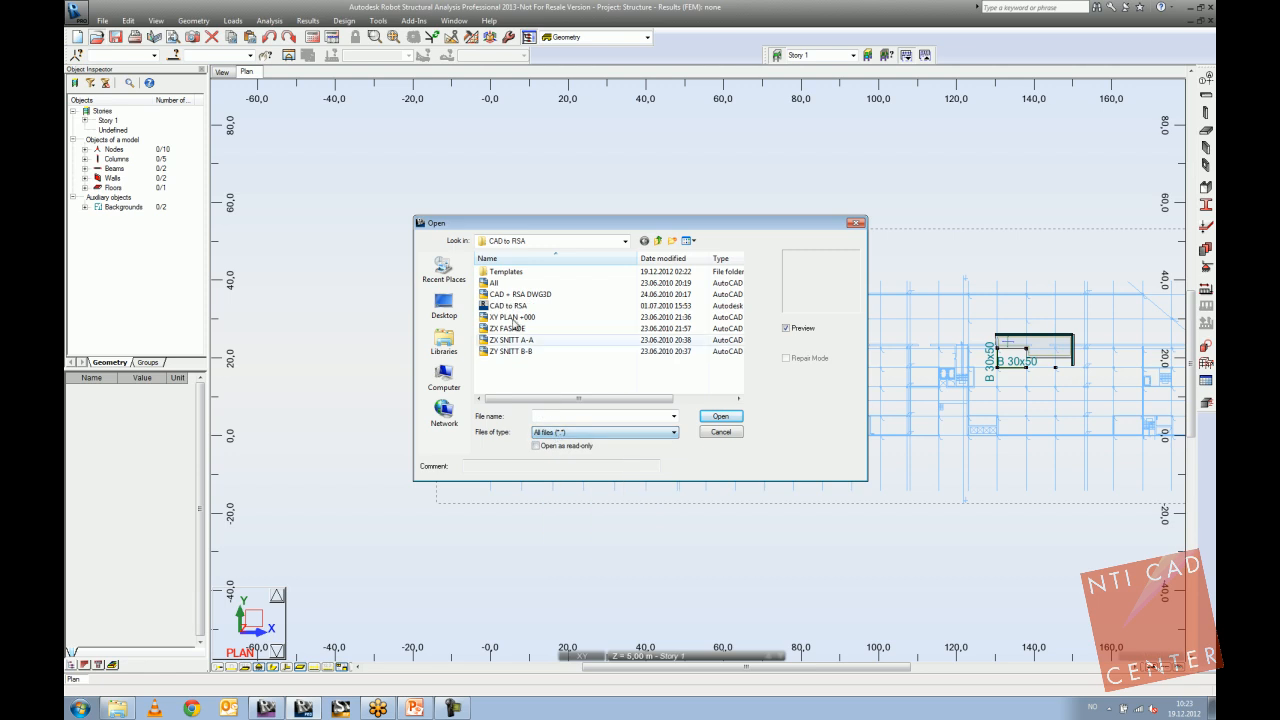
click(515, 306)
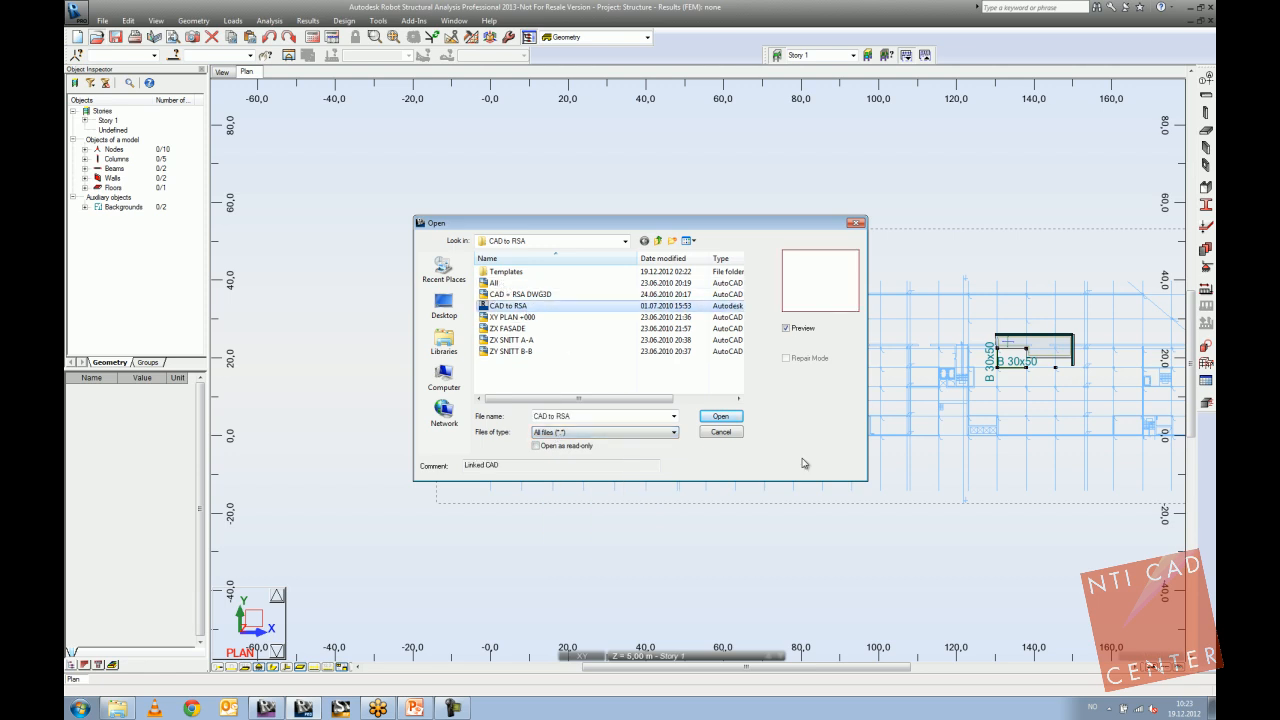
click(720, 416)
click(652, 382)
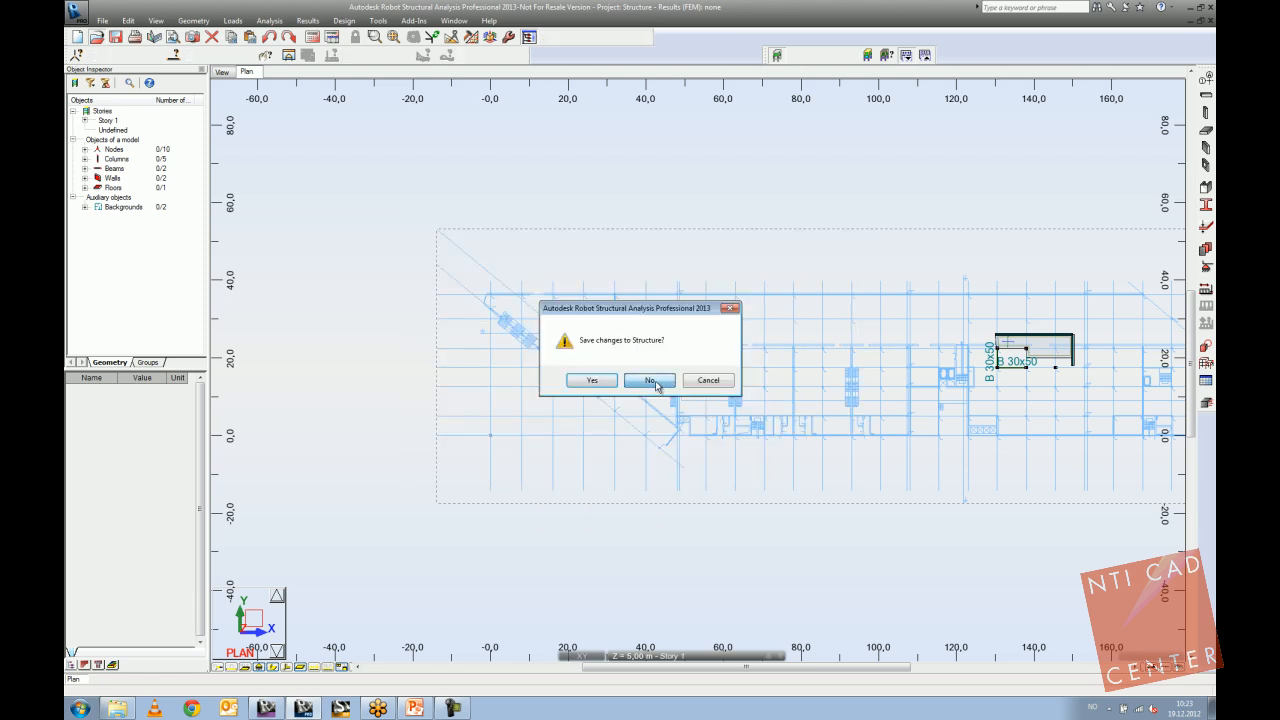
Use the background files found in the project's current folder and accept the layout system change.
click(674, 393)
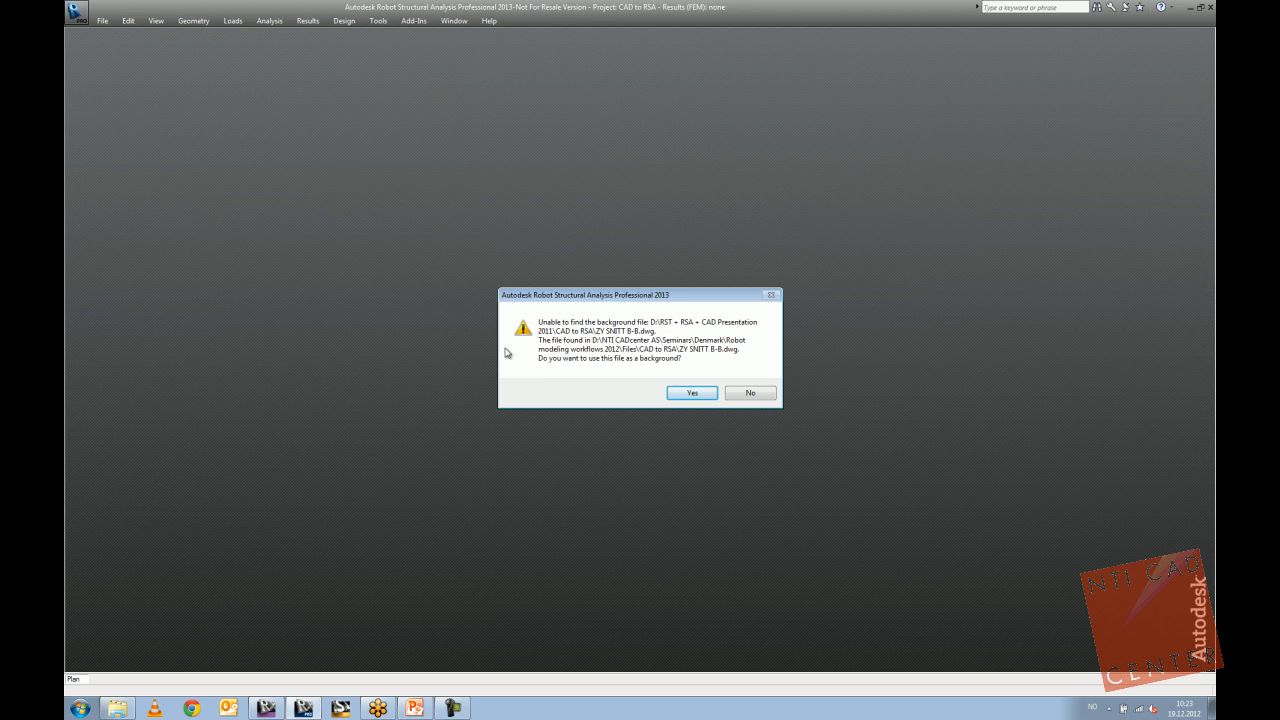
click(692, 395)
click(690, 393)
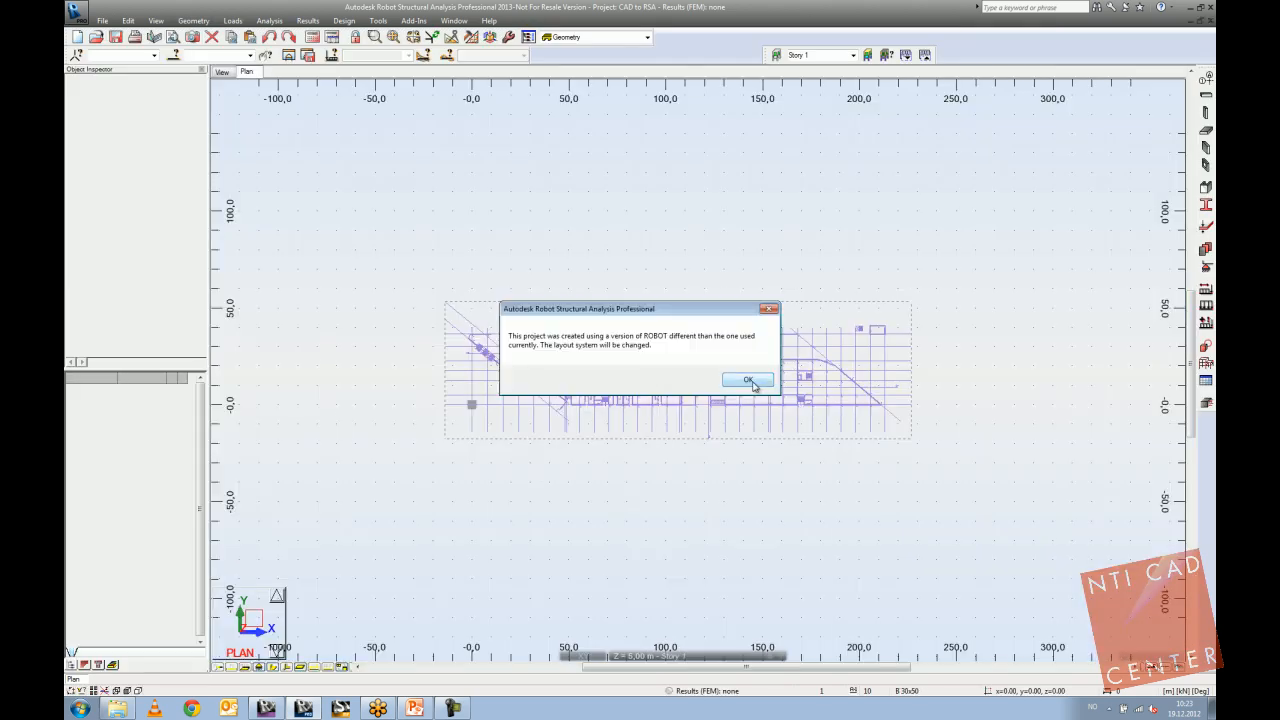
click(749, 381)
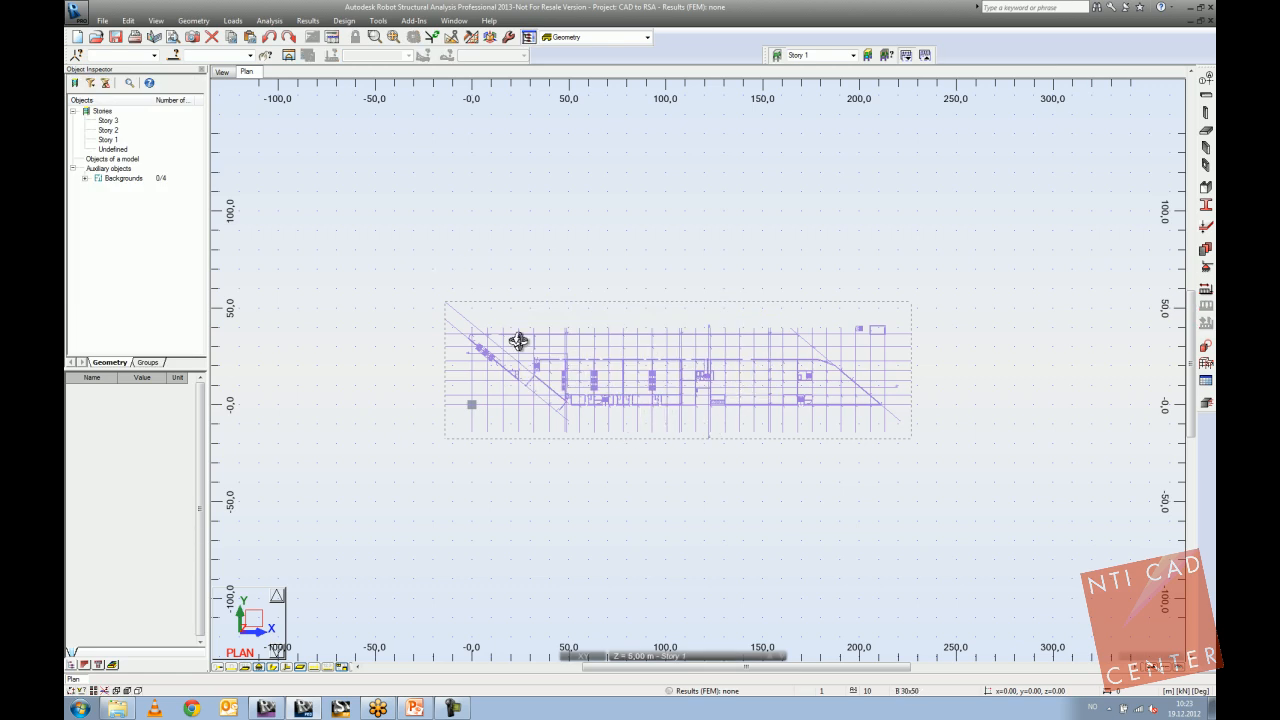
Inspect the plan, facade and section backgrounds of the project together in the 3D view.
scroll(449, 260, up, 3)
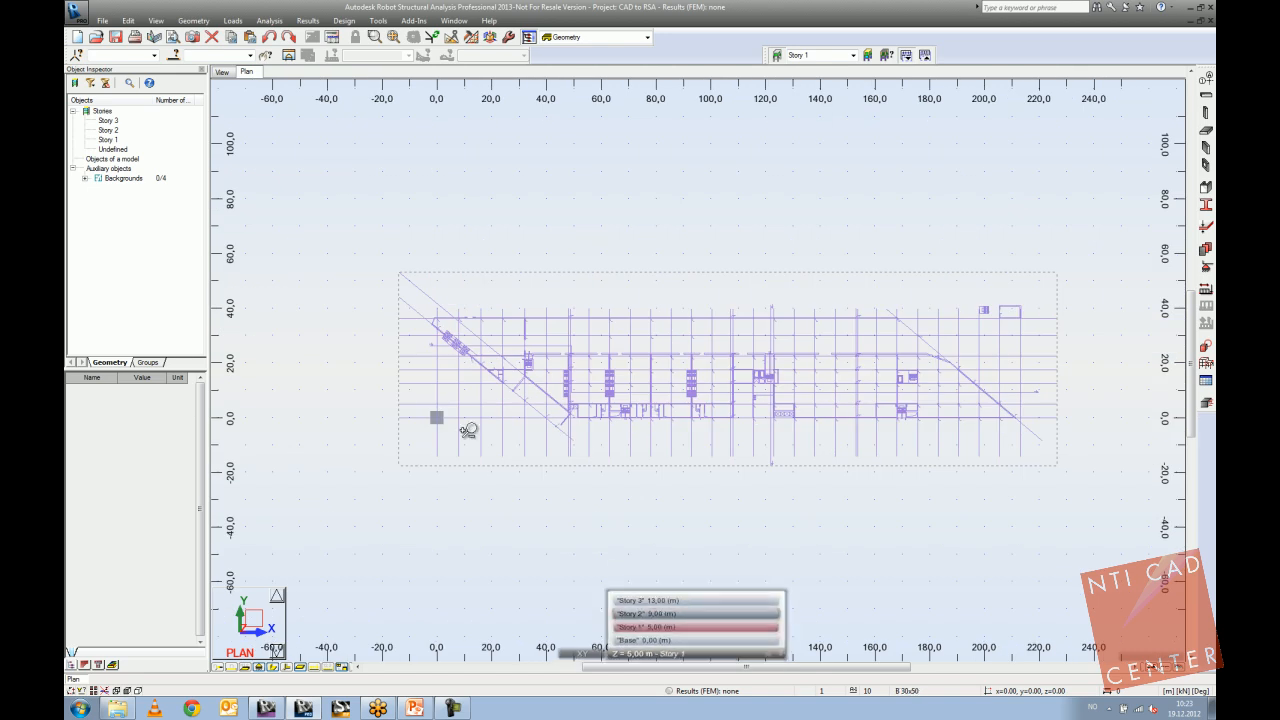
click(221, 72)
mouse_move(586, 383)
shift+middle_down()
mouse_move(538, 388)
mouse_move(572, 387)
shift+middle_up()
scroll(683, 384, up, 5)
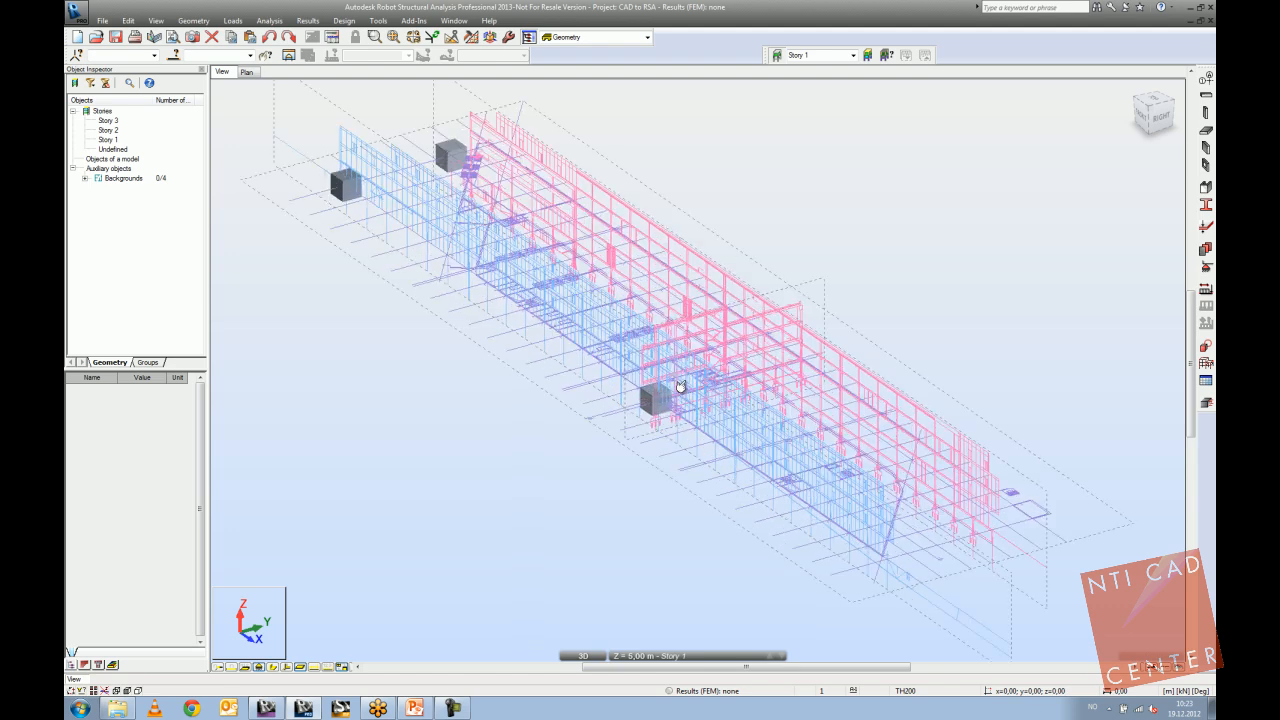
shift+middle_drag(760, 400, 766, 343)
scroll(668, 318, up, 3)
scroll(668, 318, up, 2)
shift+middle_drag(726, 246, 679, 374)
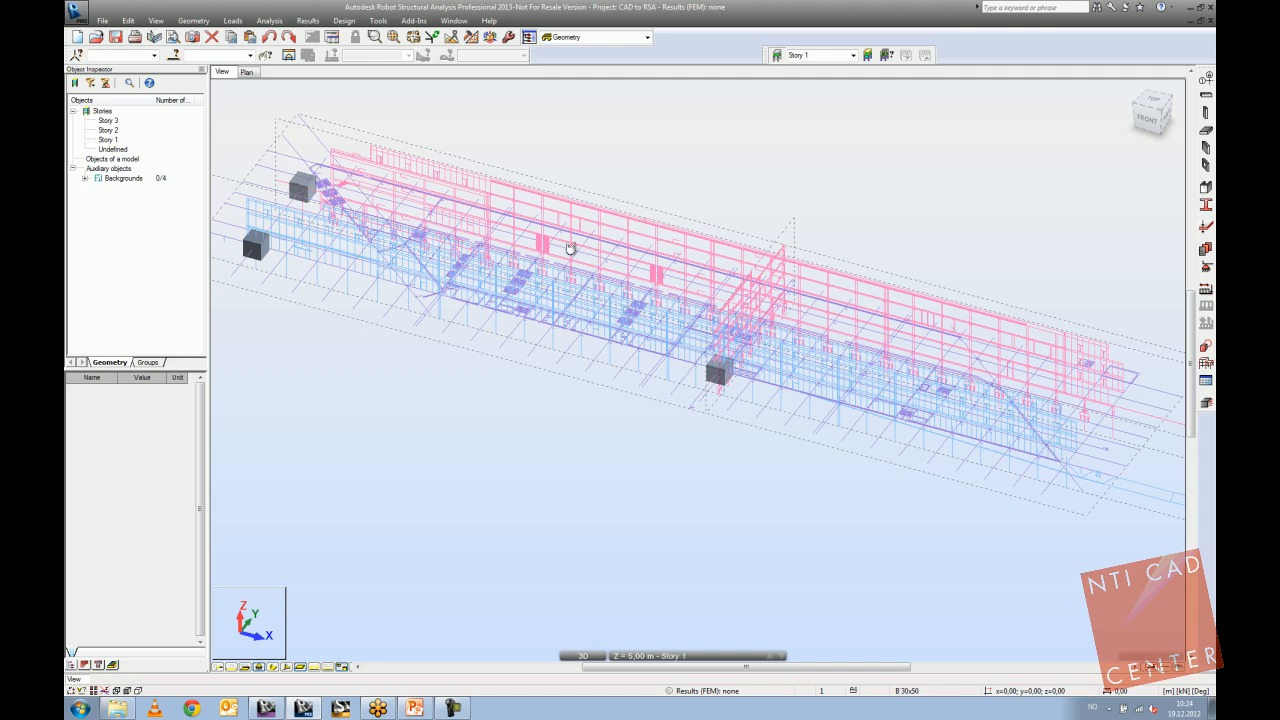
middle_drag(539, 228, 537, 251)
scroll(537, 250, up, 6)
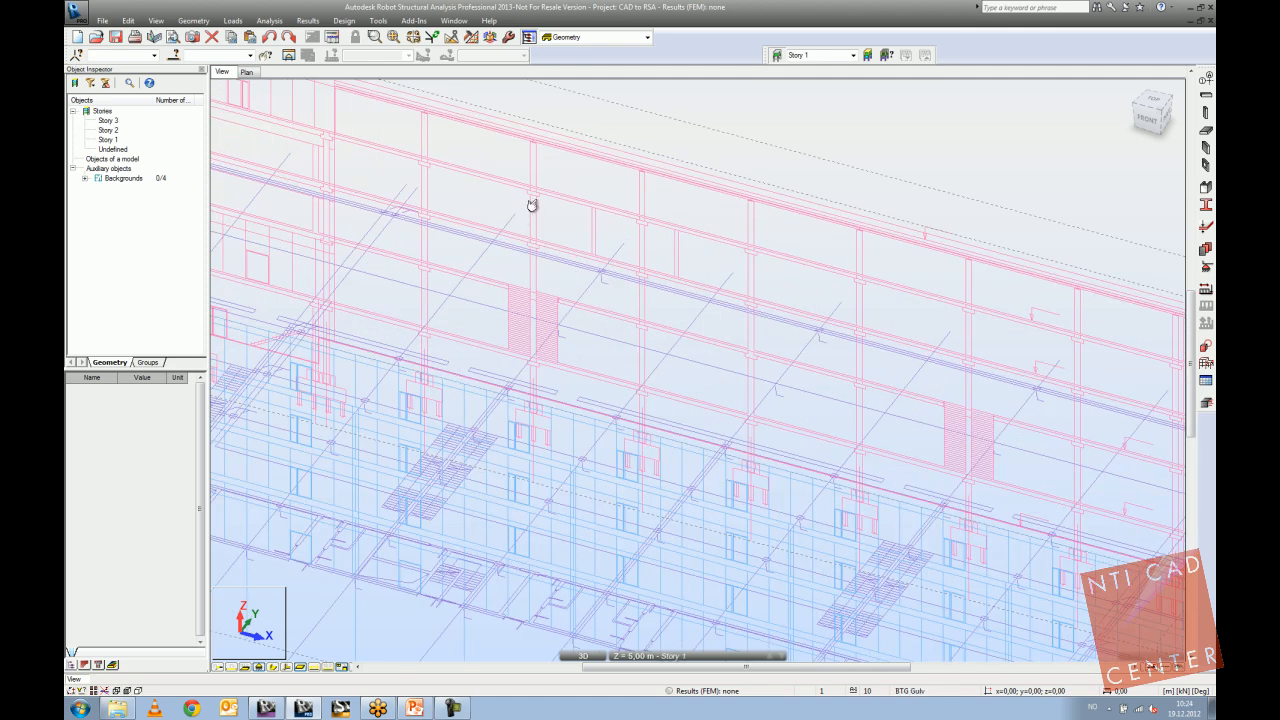
scroll(529, 207, down, 5)
scroll(534, 210, down, 4)
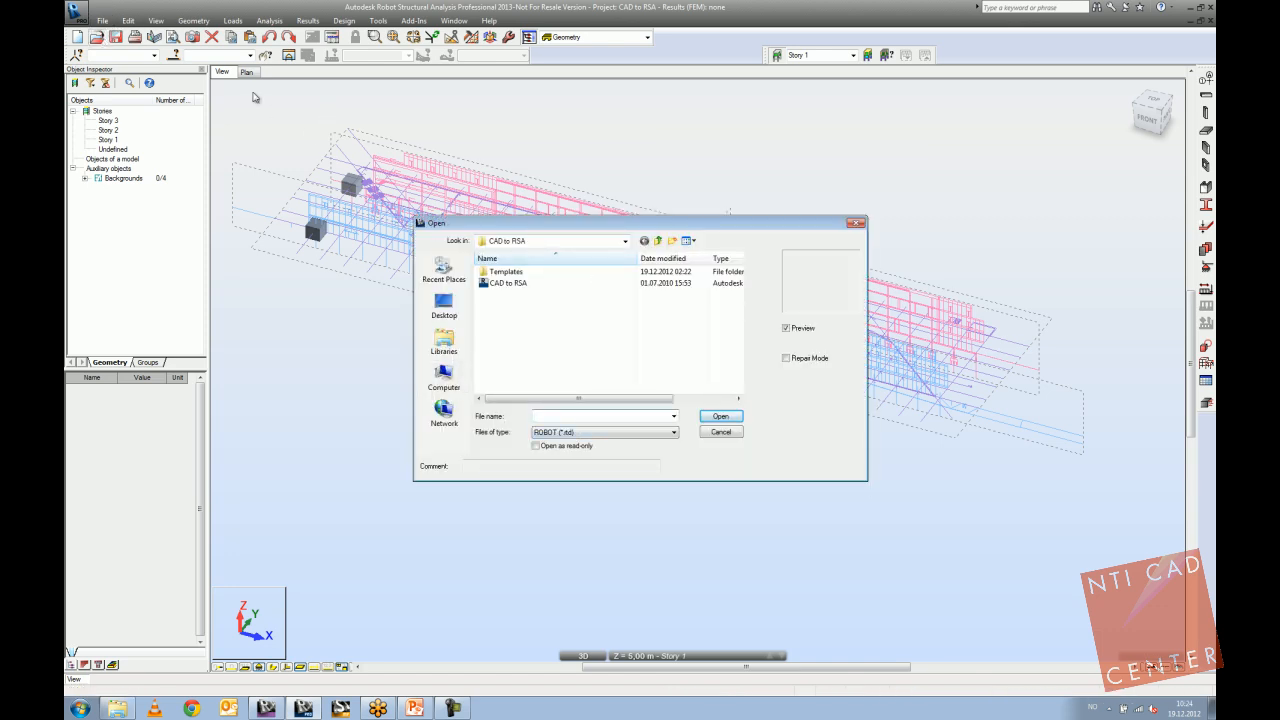
Open the DWG format drawing ZY SNITT B-B from the CAD to RSA folder.
click(575, 433)
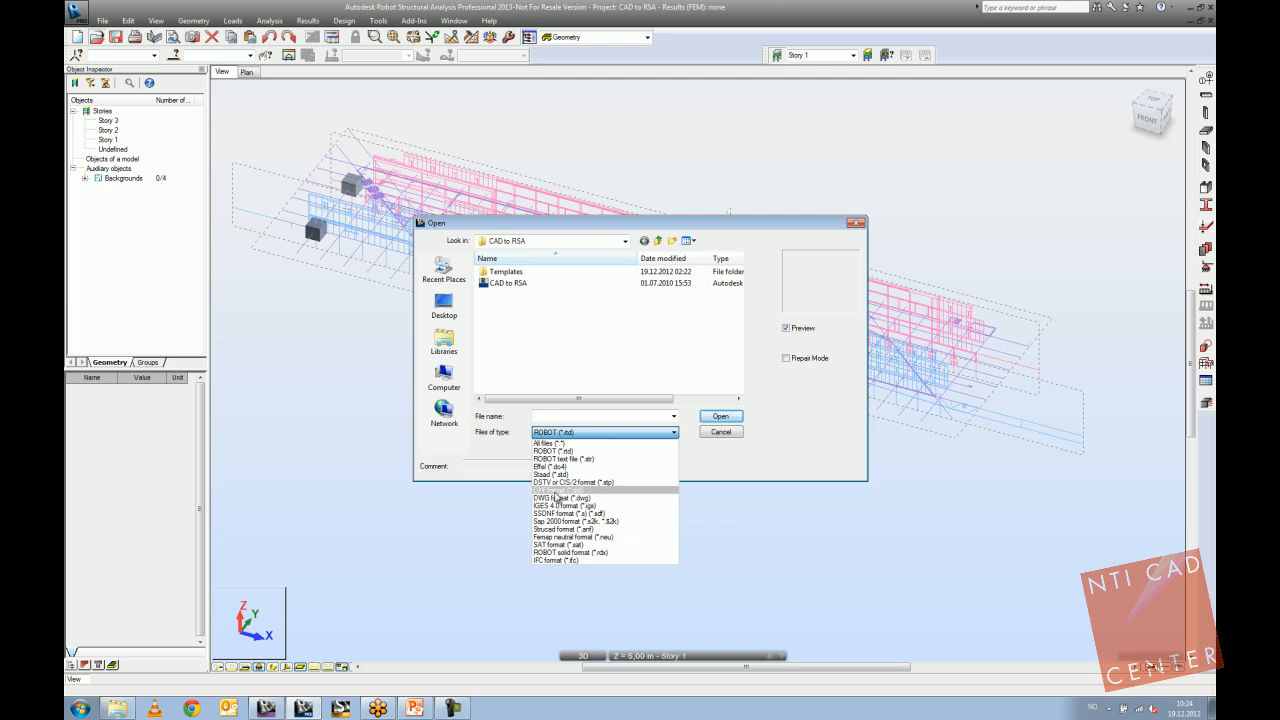
click(552, 491)
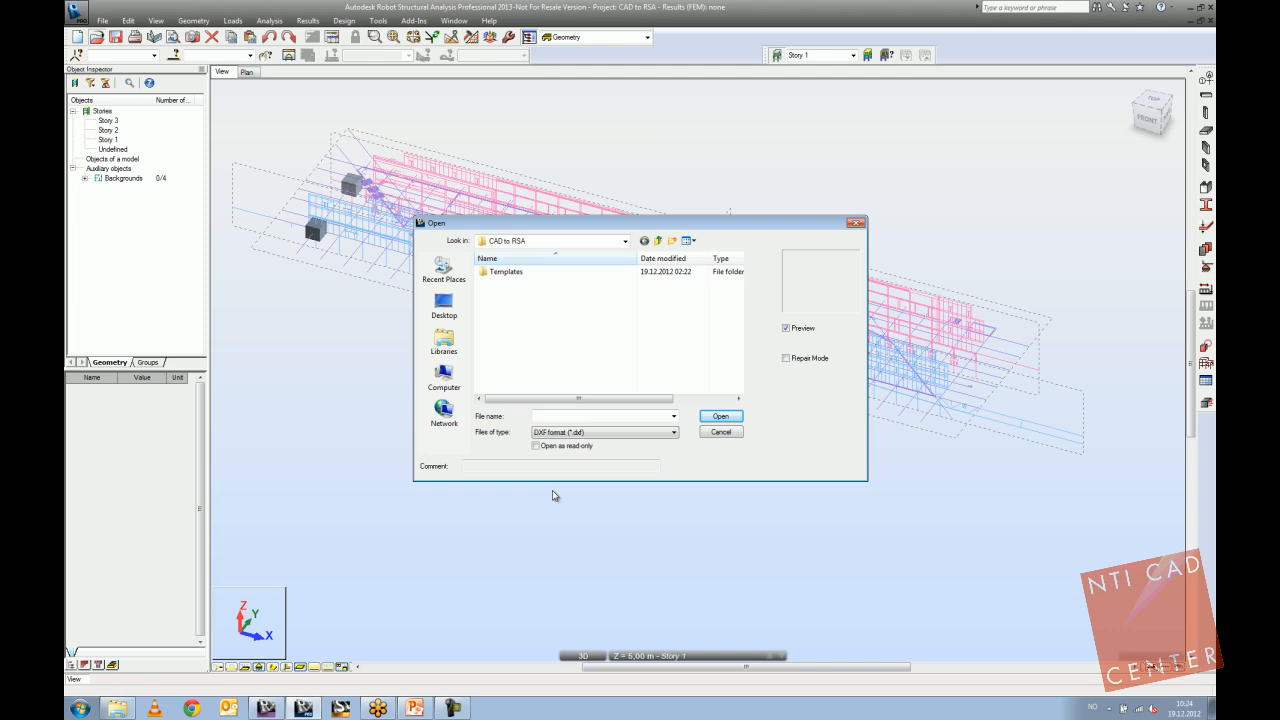
click(586, 433)
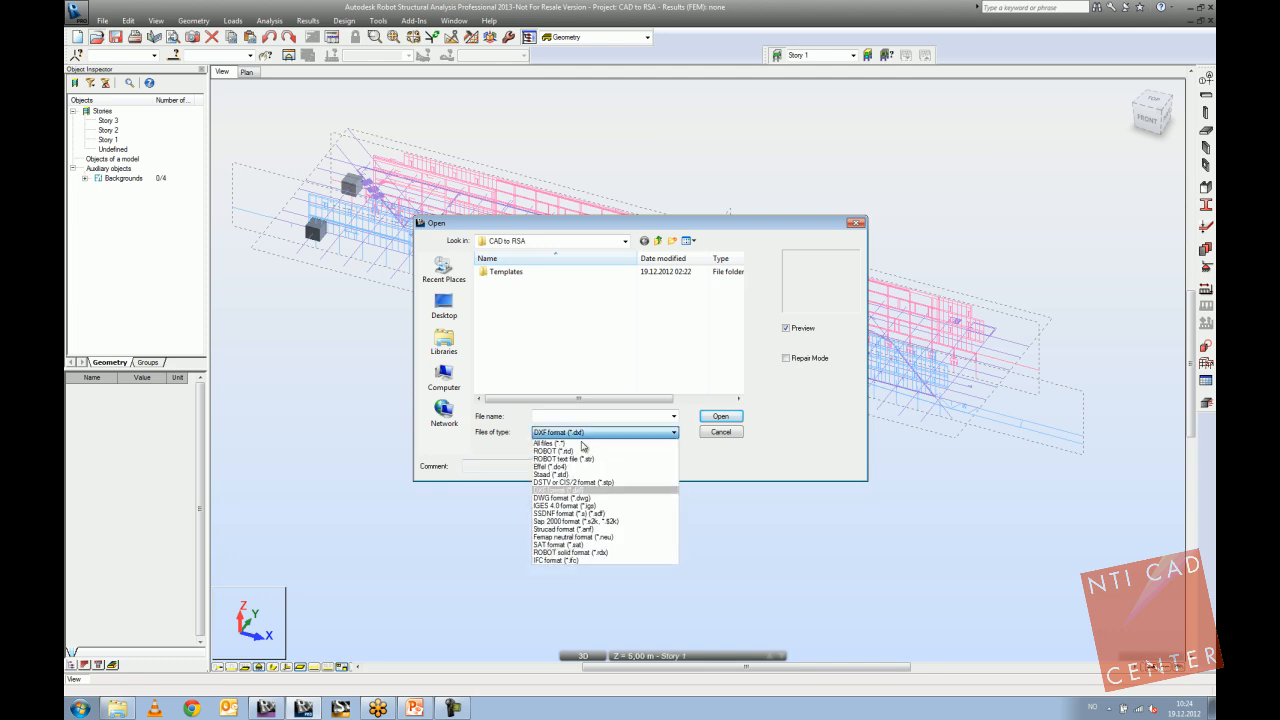
click(591, 498)
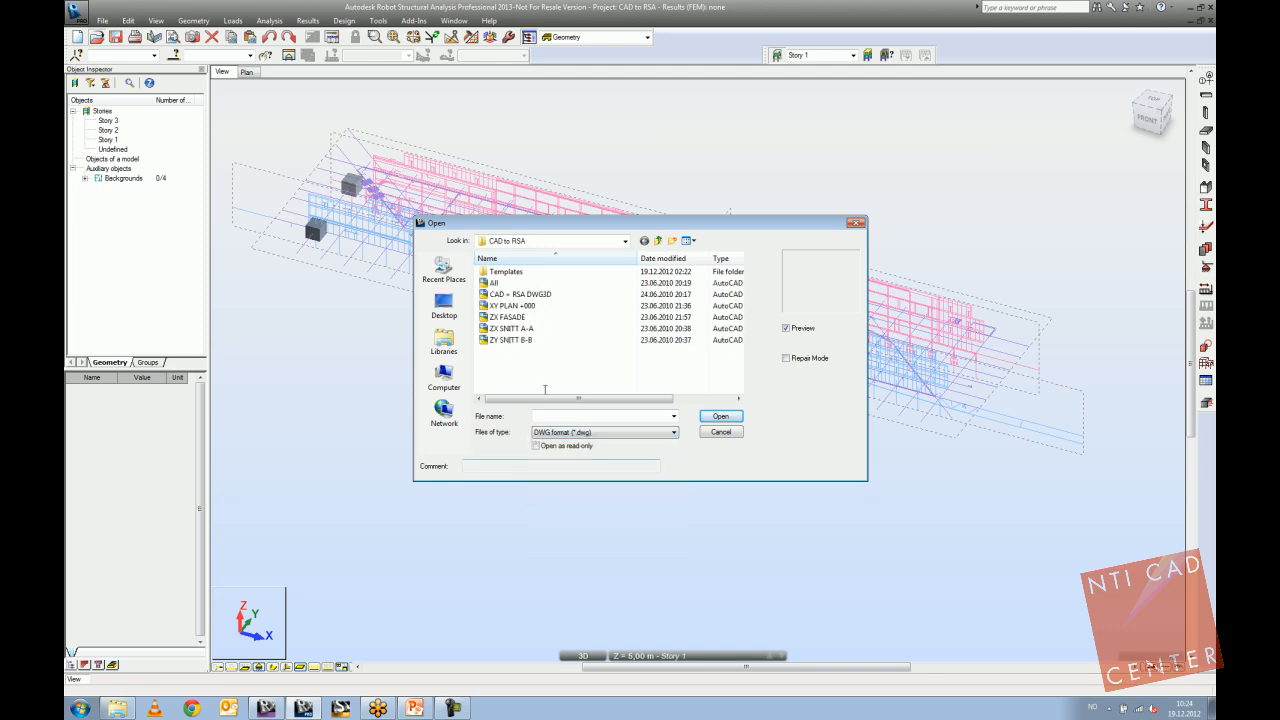
click(513, 306)
click(522, 341)
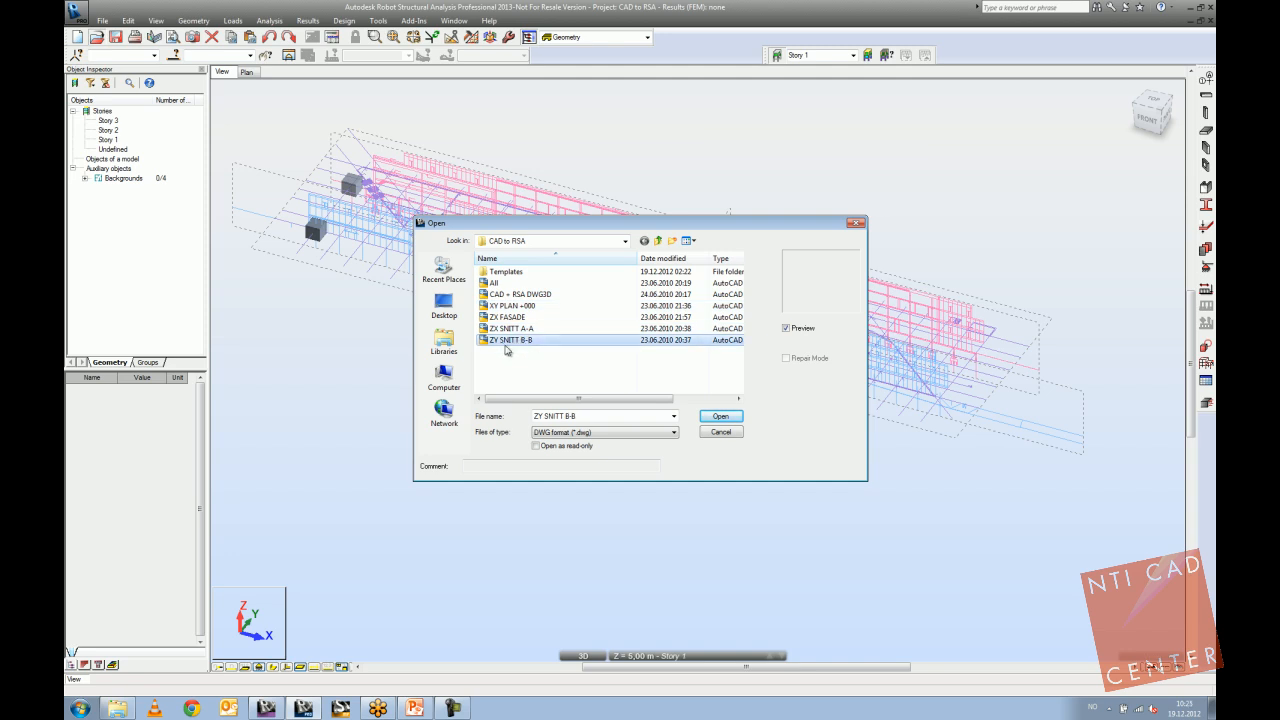
click(721, 417)
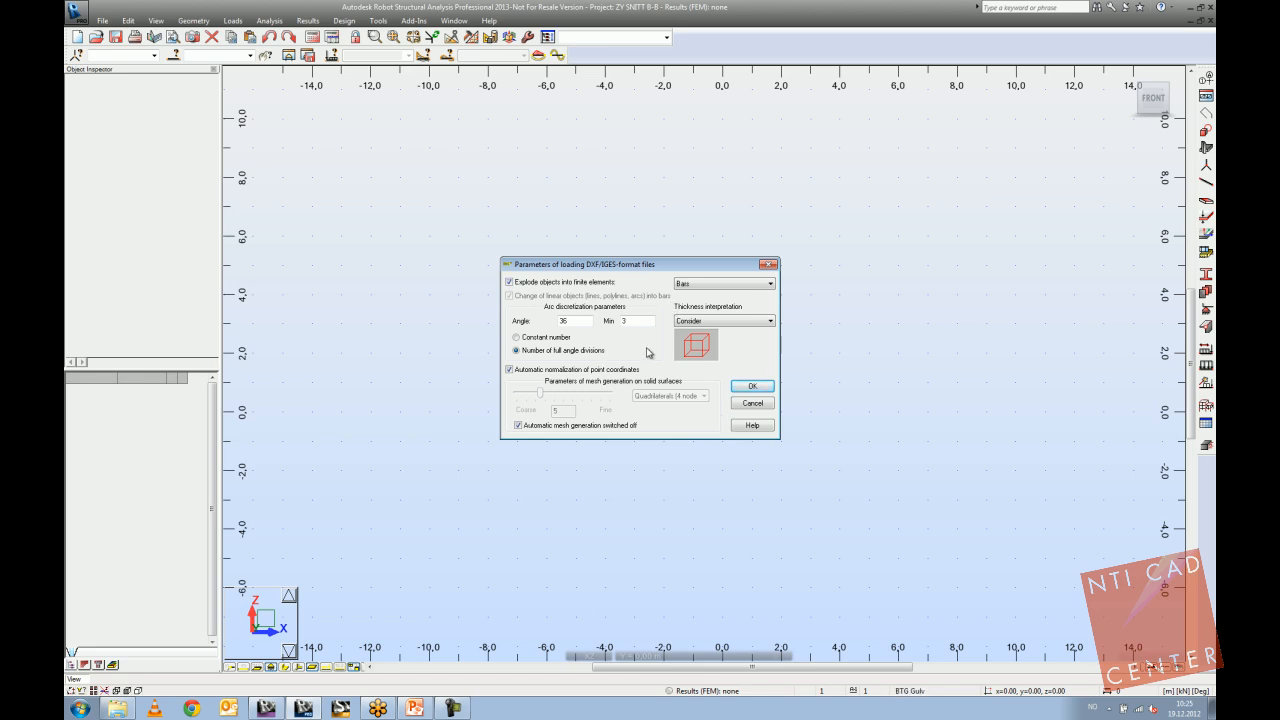
Load the drawing with its objects exploded into bar finite elements.
click(720, 285)
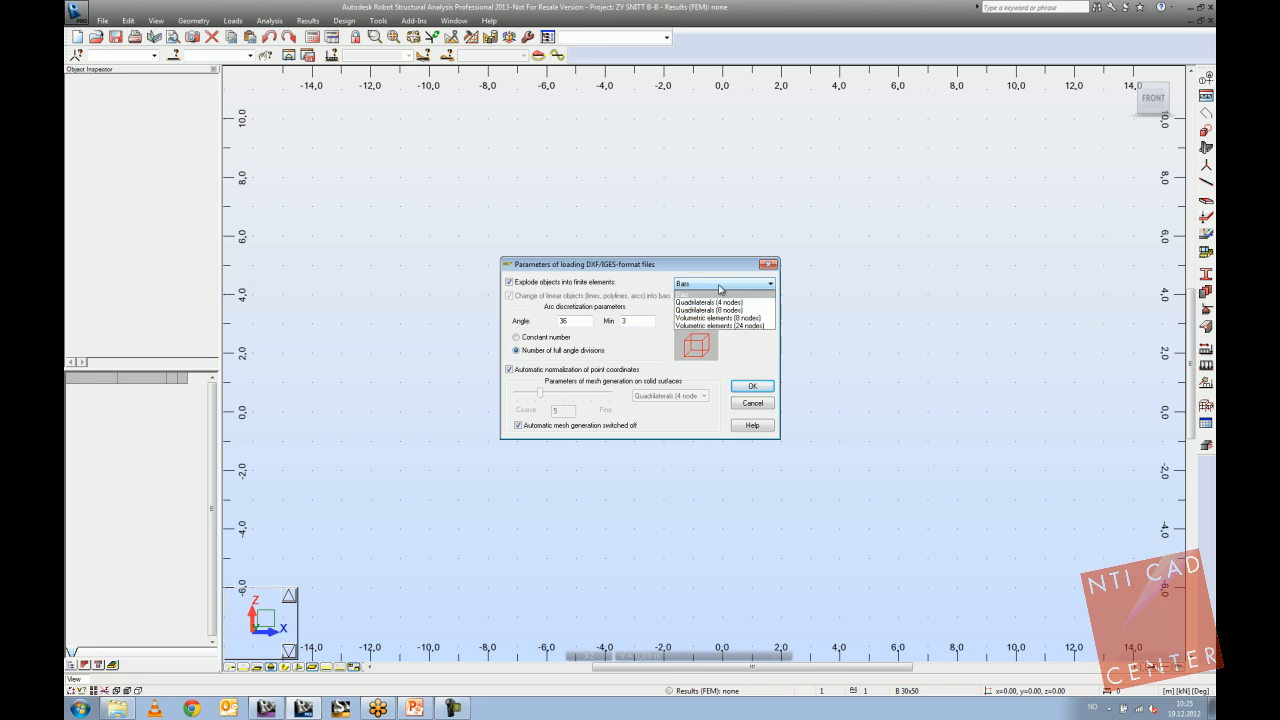
click(726, 294)
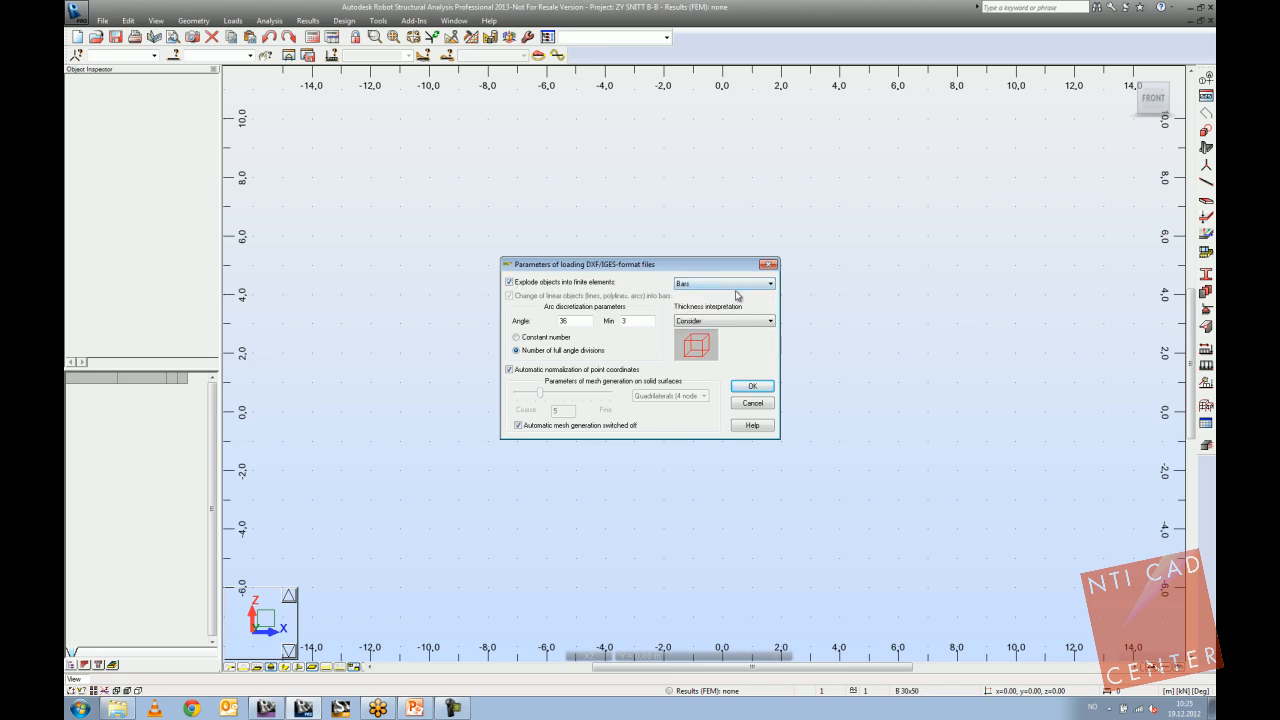
click(750, 390)
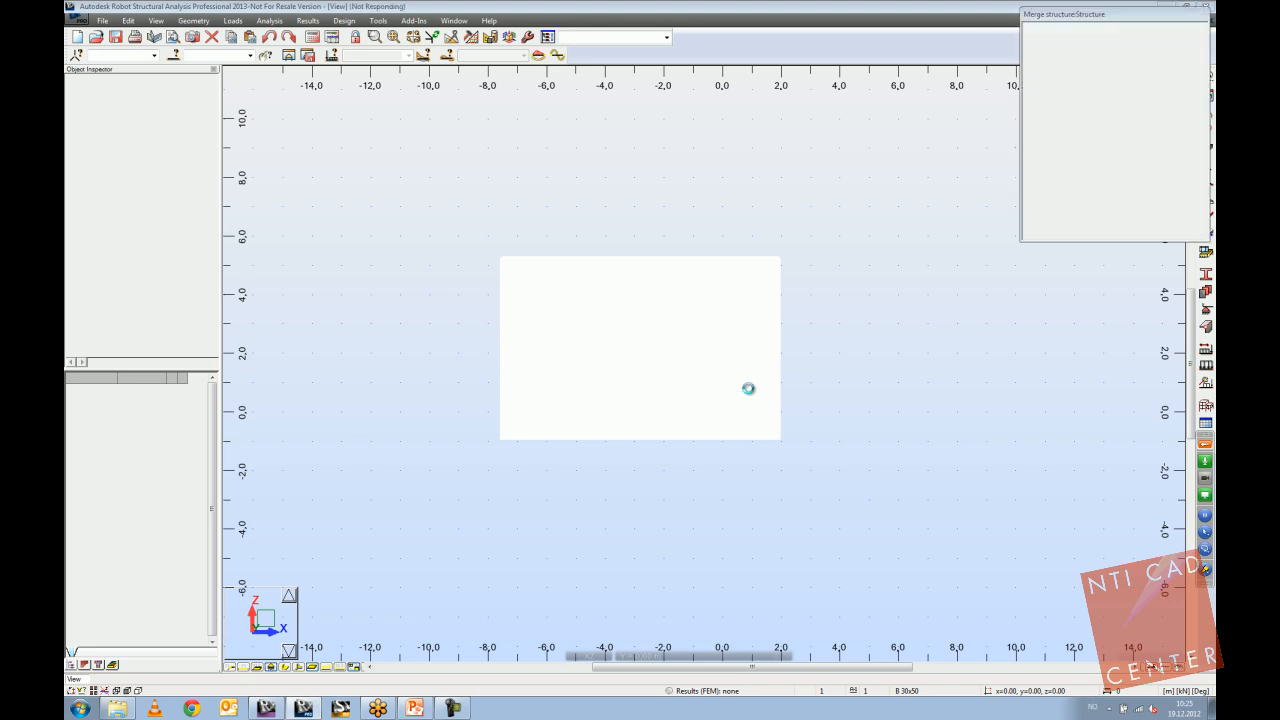
Try to stand the imported section upright by applying a Beta rotation of 90.
middle_drag(734, 340, 714, 375)
scroll(683, 377, down, 2)
shift+middle_drag(597, 329, 605, 385)
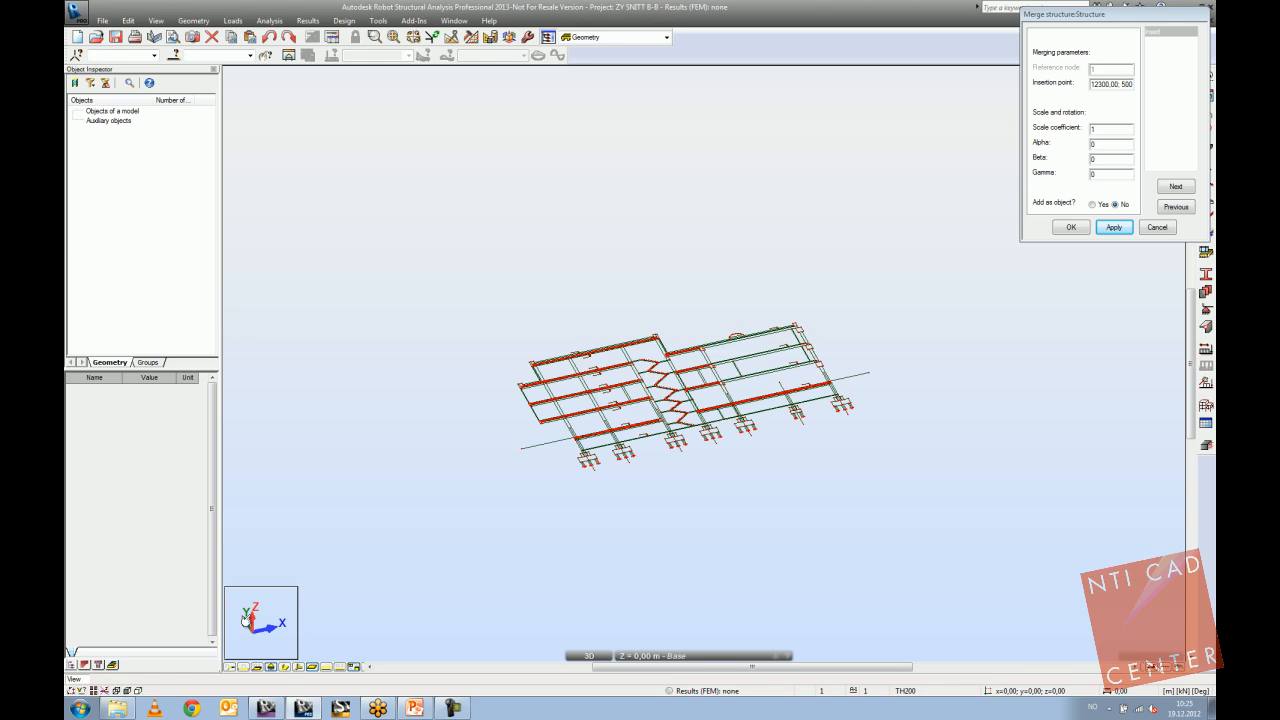
click(1108, 145)
click(1098, 158)
click(1103, 174)
click(1105, 145)
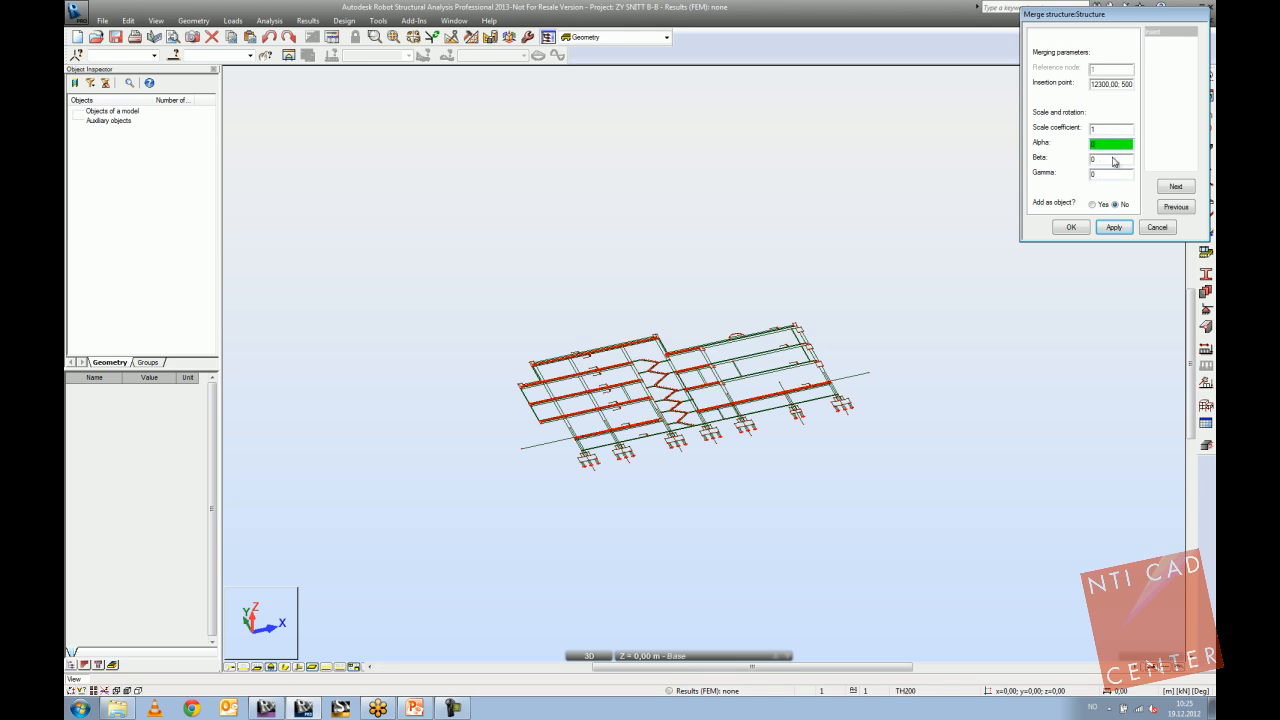
click(1112, 160)
text(90)
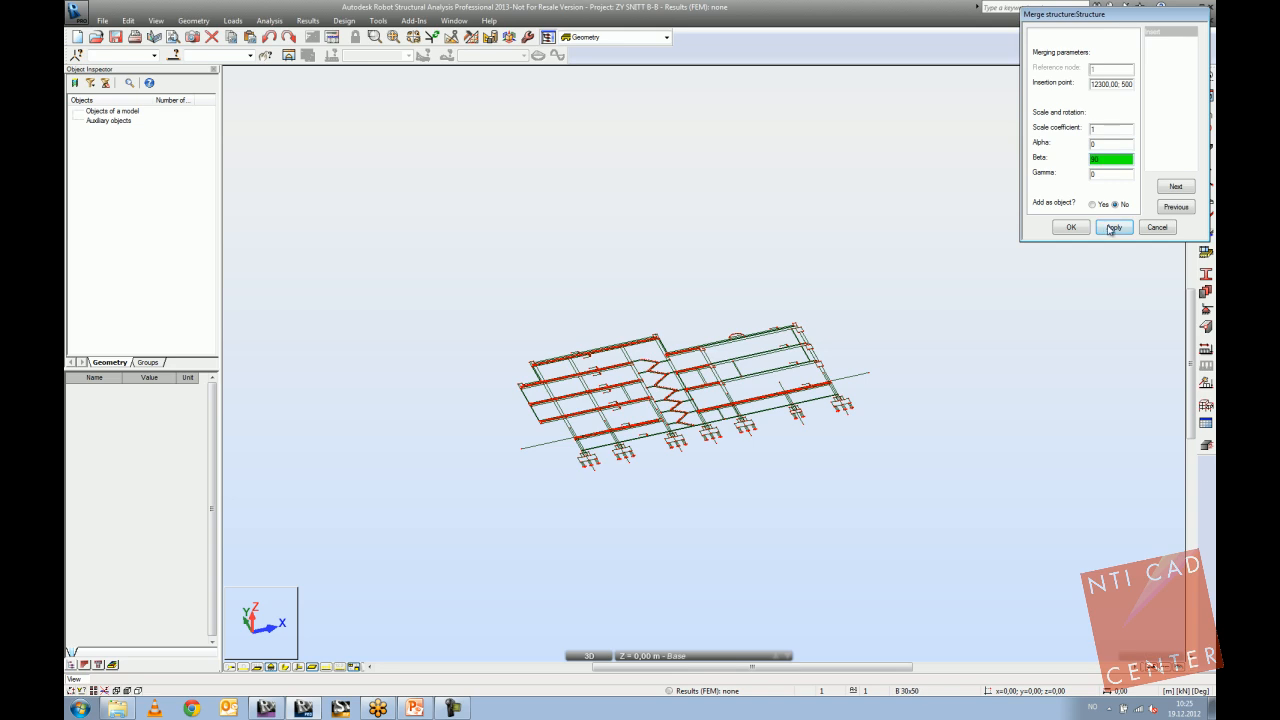
click(1112, 226)
Rotate the imported section with Beta set to 0 and Gamma set to 90.
click(1110, 162)
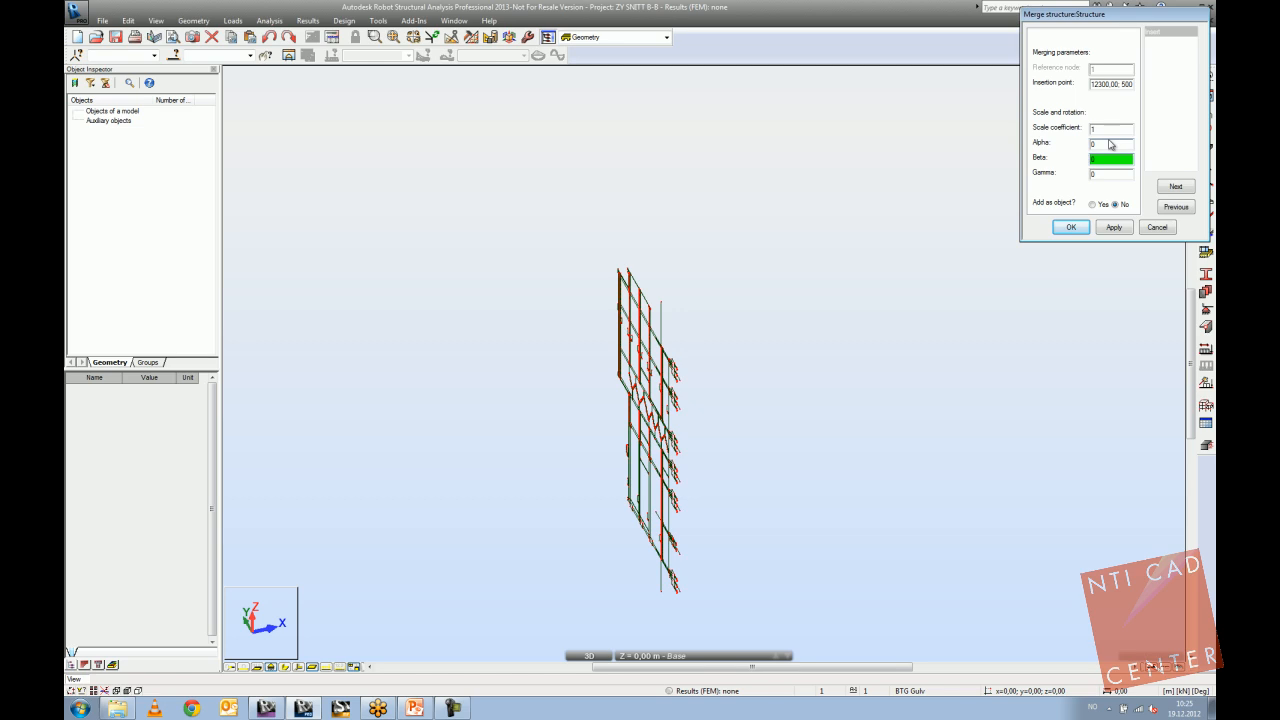
click(1106, 176)
click(1112, 228)
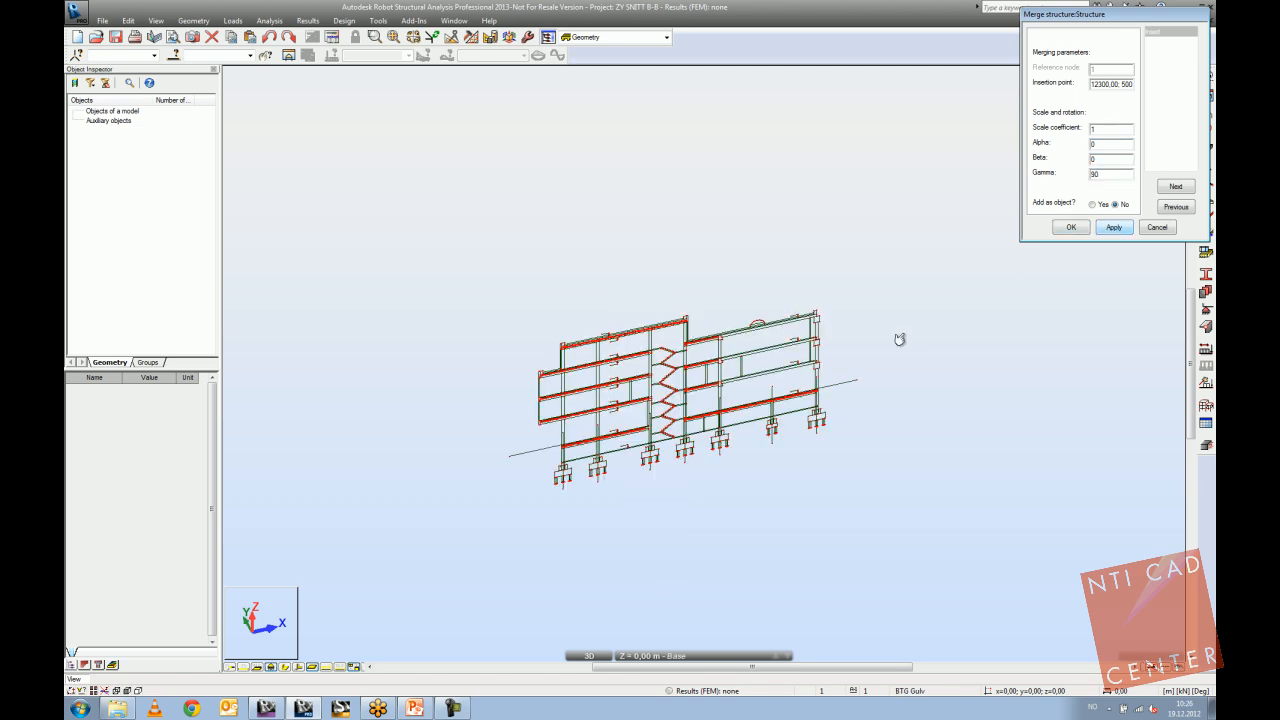
Scale the imported section with a coefficient of 0.001, finish the merge and fit the whole structure in view.
middle_drag(901, 340, 836, 309)
shift+middle_drag(787, 391, 789, 343)
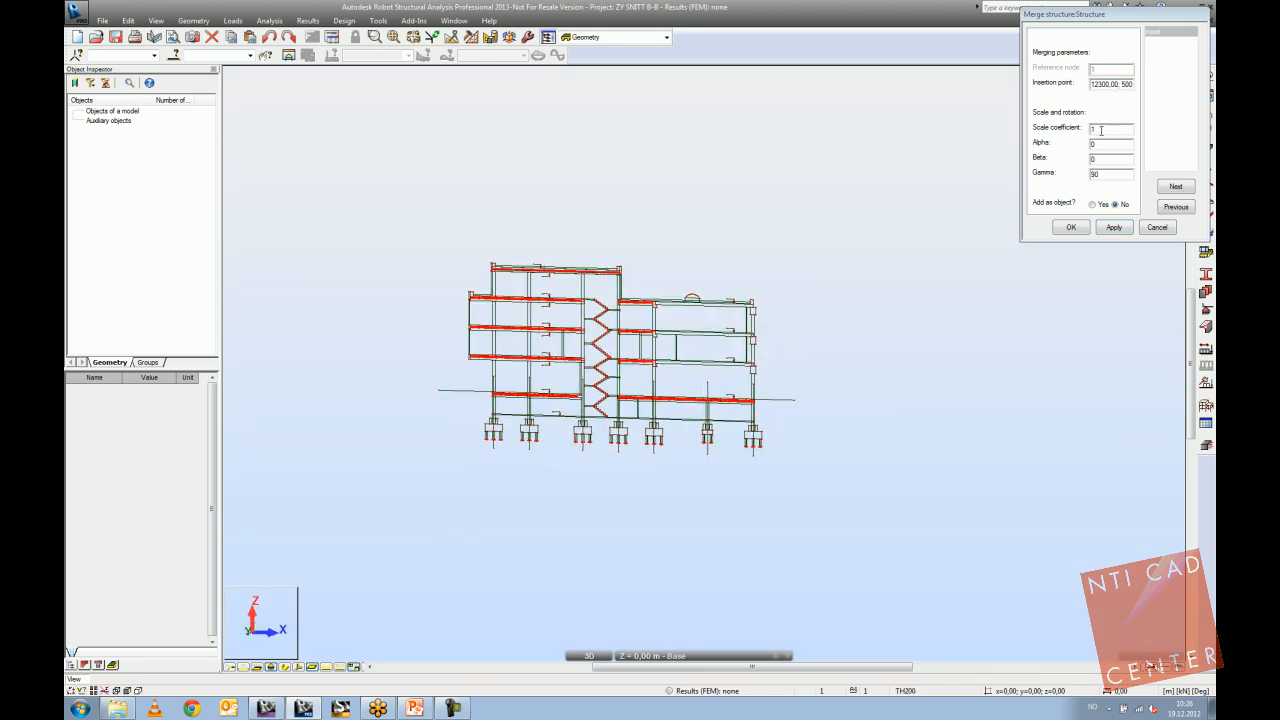
click(1101, 130)
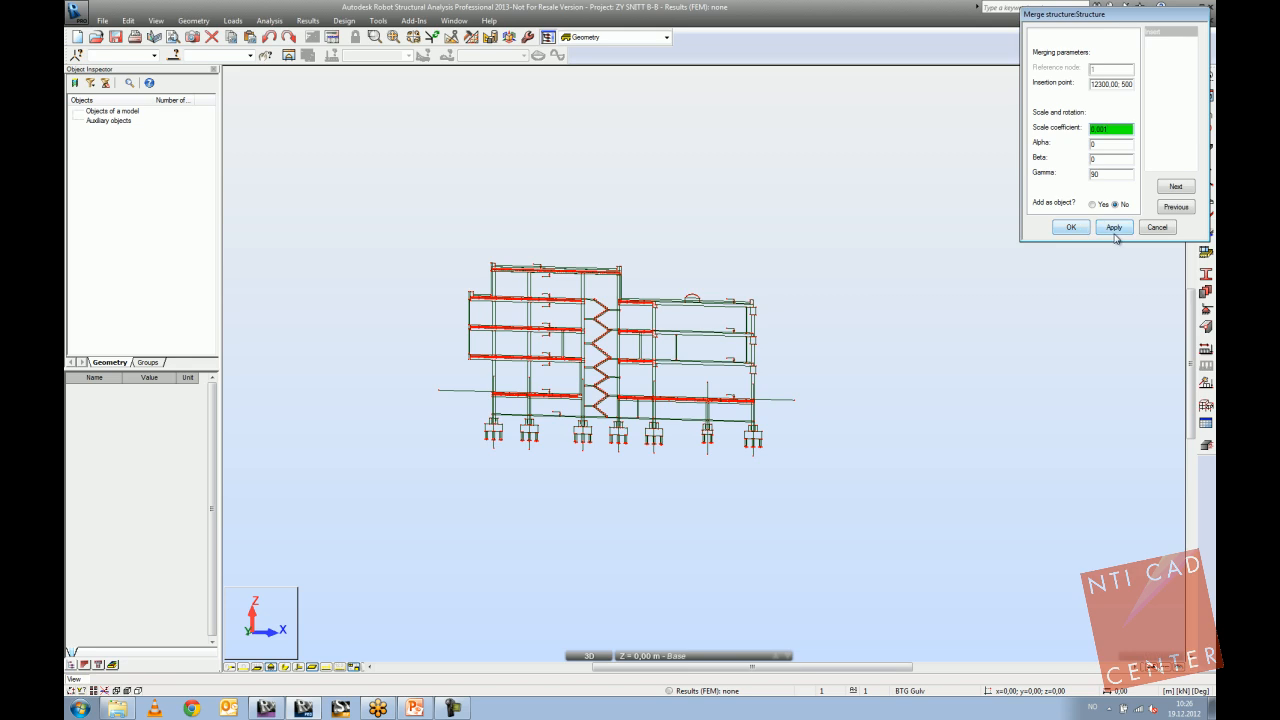
click(1068, 228)
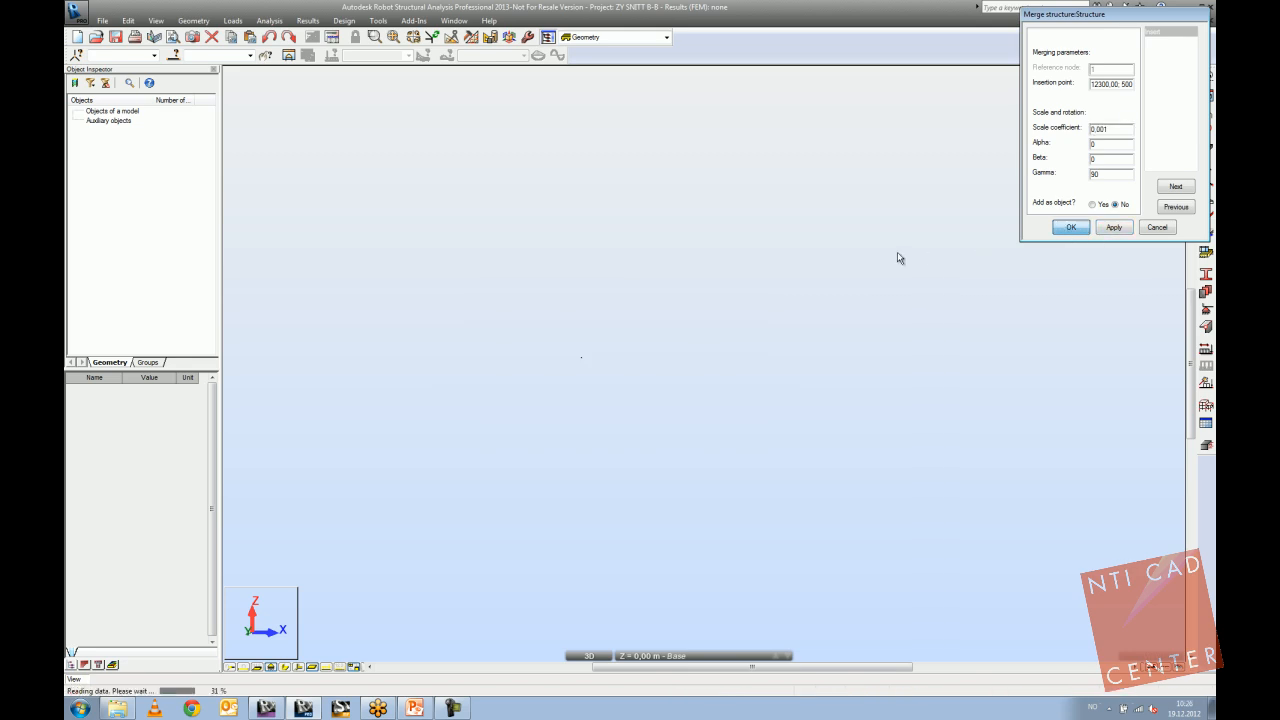
click(1158, 230)
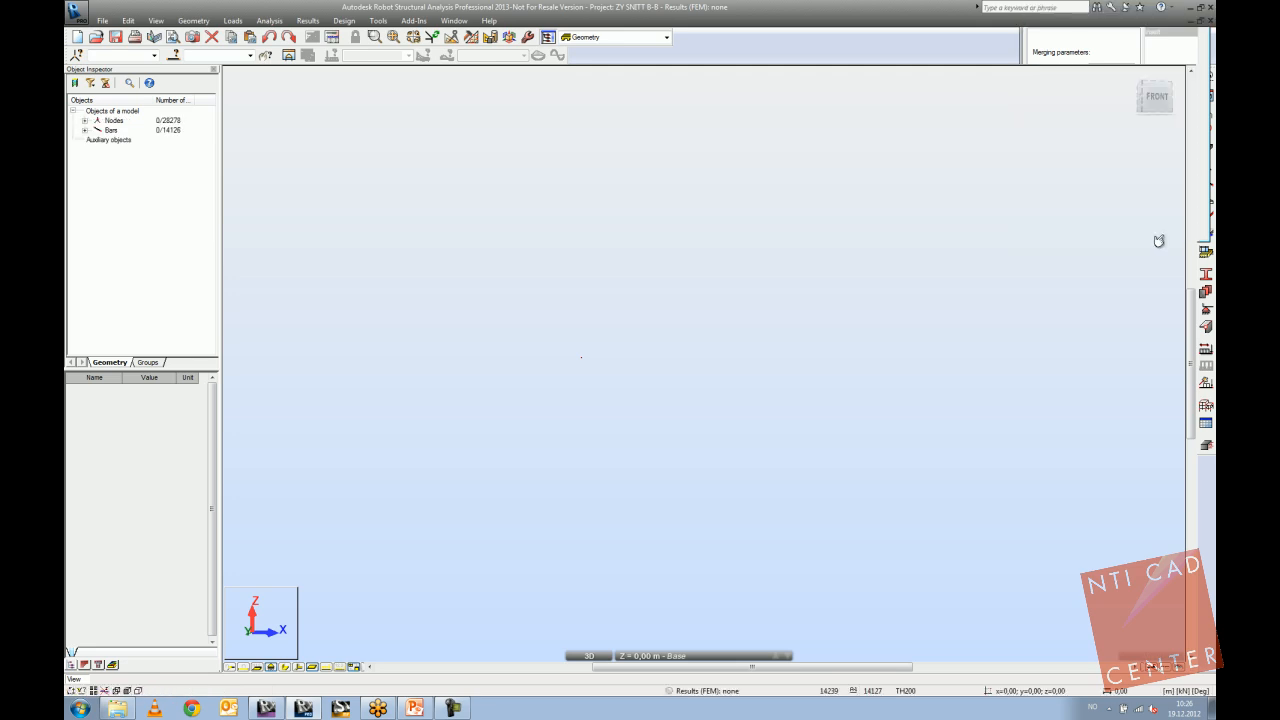
click(396, 40)
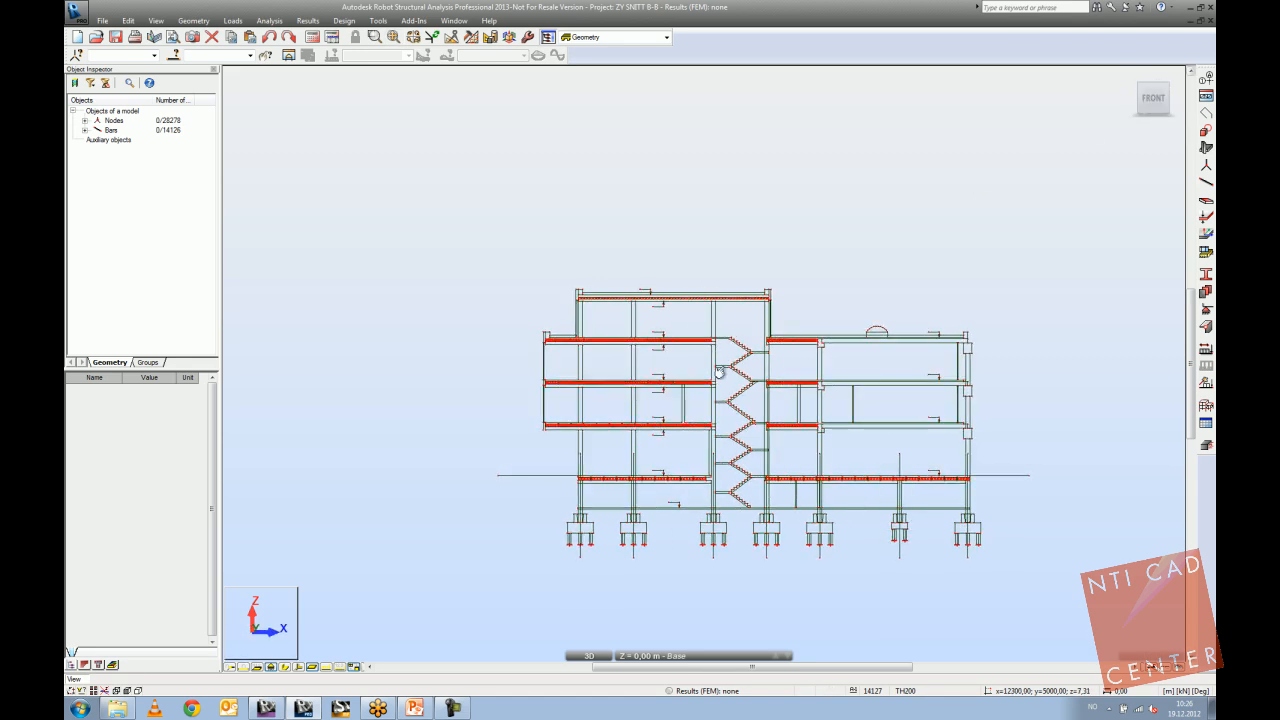
Examine the imported section's nodes and bars, including the dense line detail in the upper floor slab.
scroll(658, 463, up, 3)
scroll(797, 326, up, 1)
scroll(663, 302, down, 3)
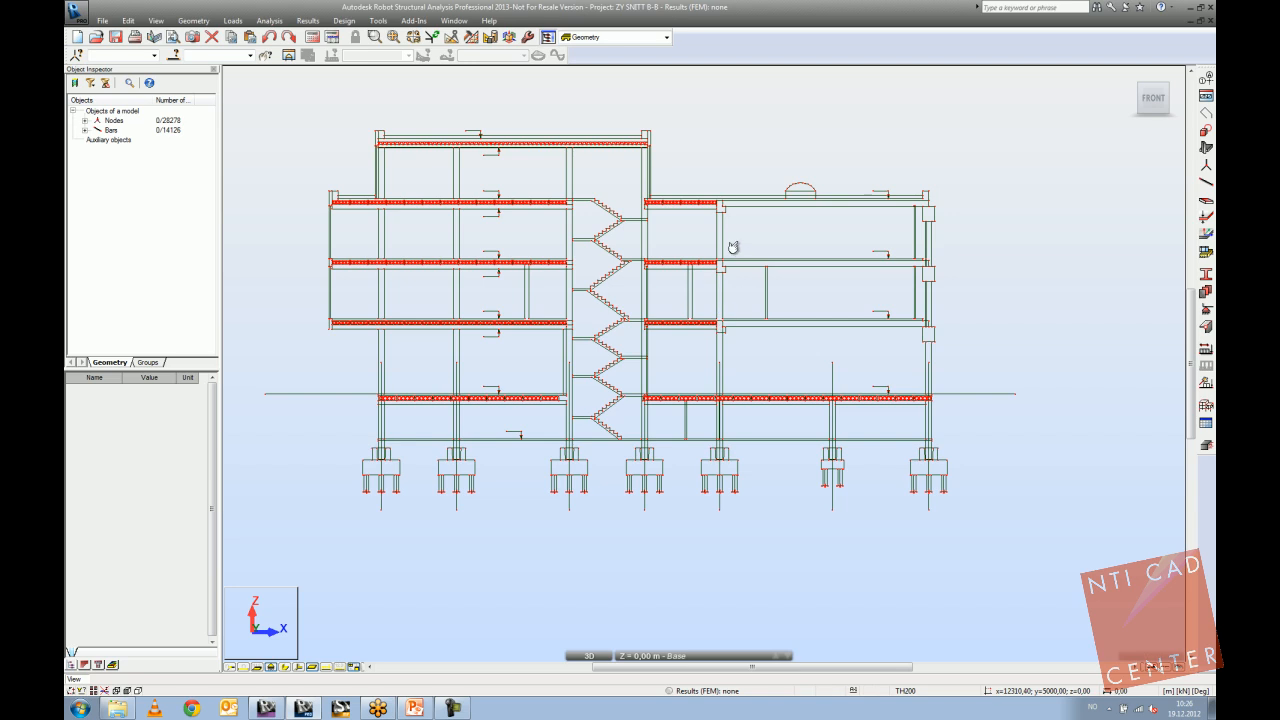
drag(323, 112, 1046, 570)
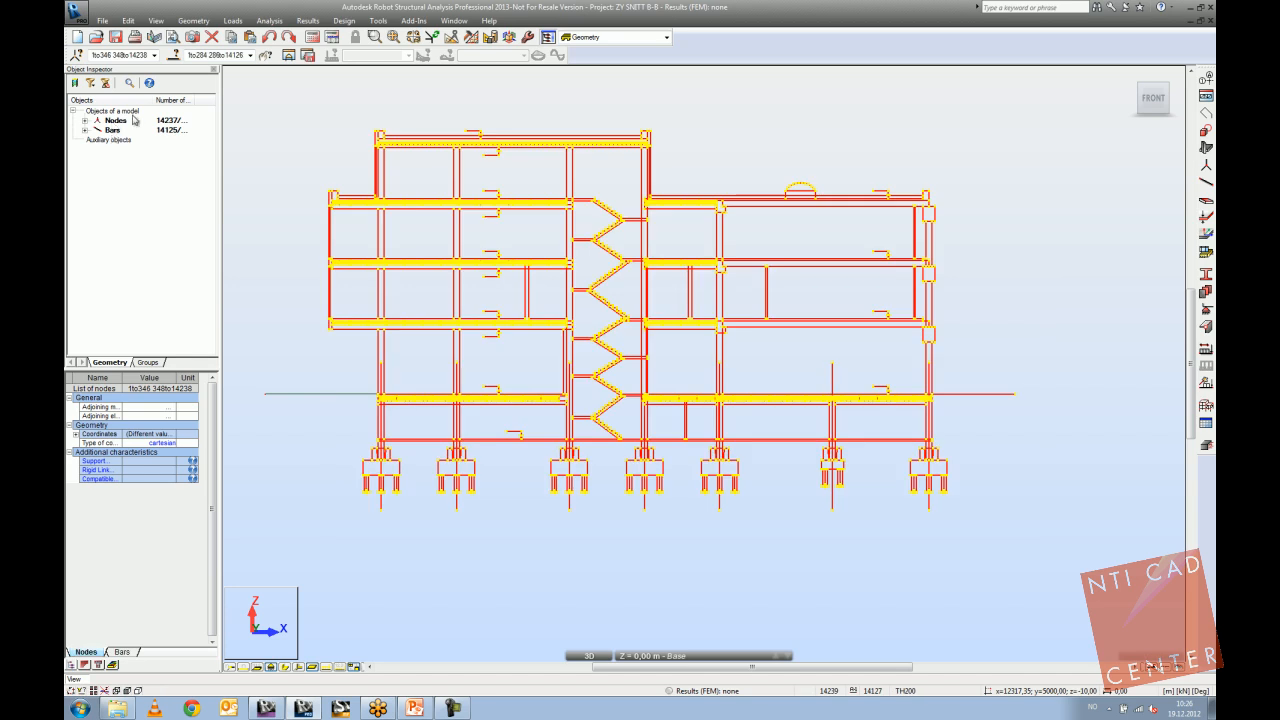
click(320, 154)
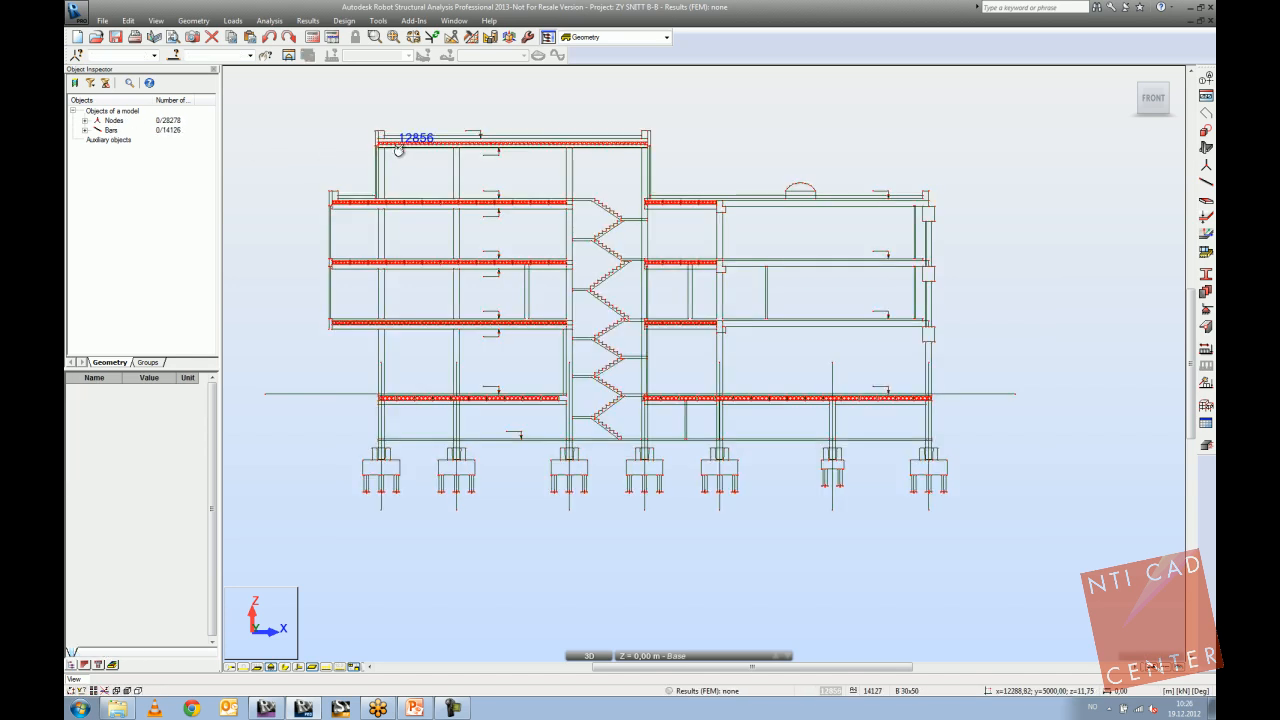
scroll(405, 152, up, 5)
scroll(413, 150, up, 5)
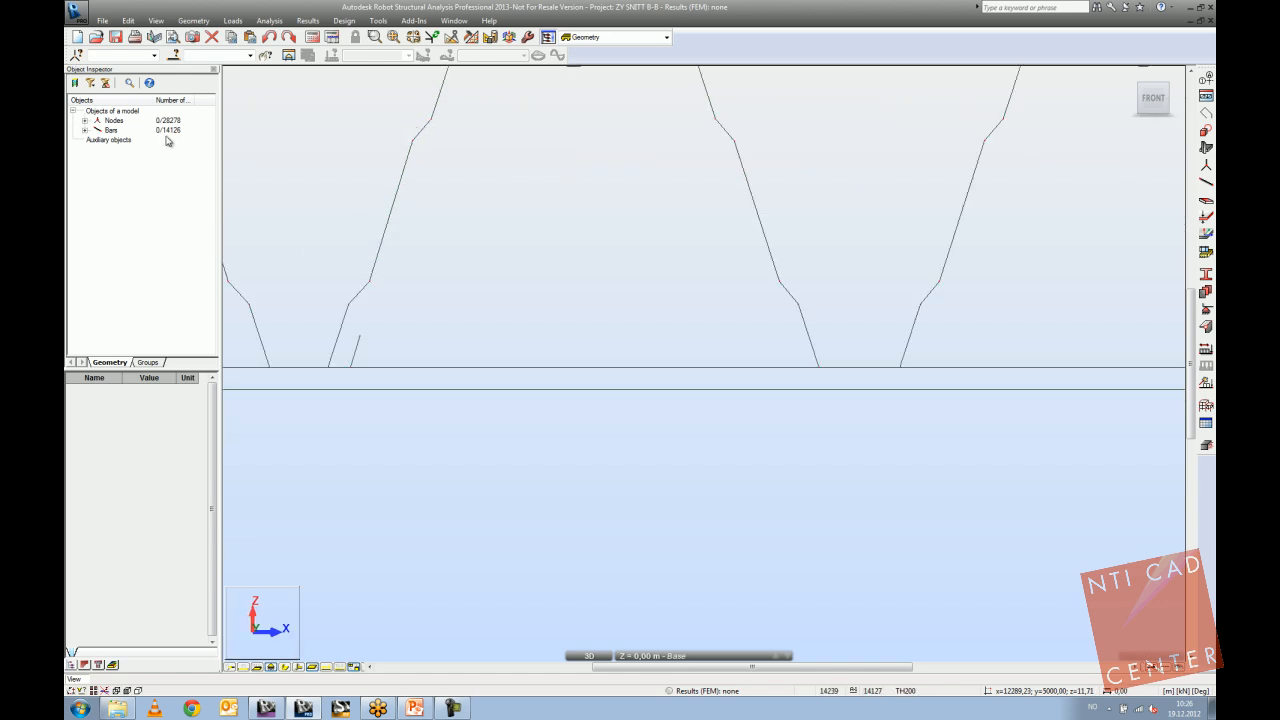
scroll(420, 151, down, 5)
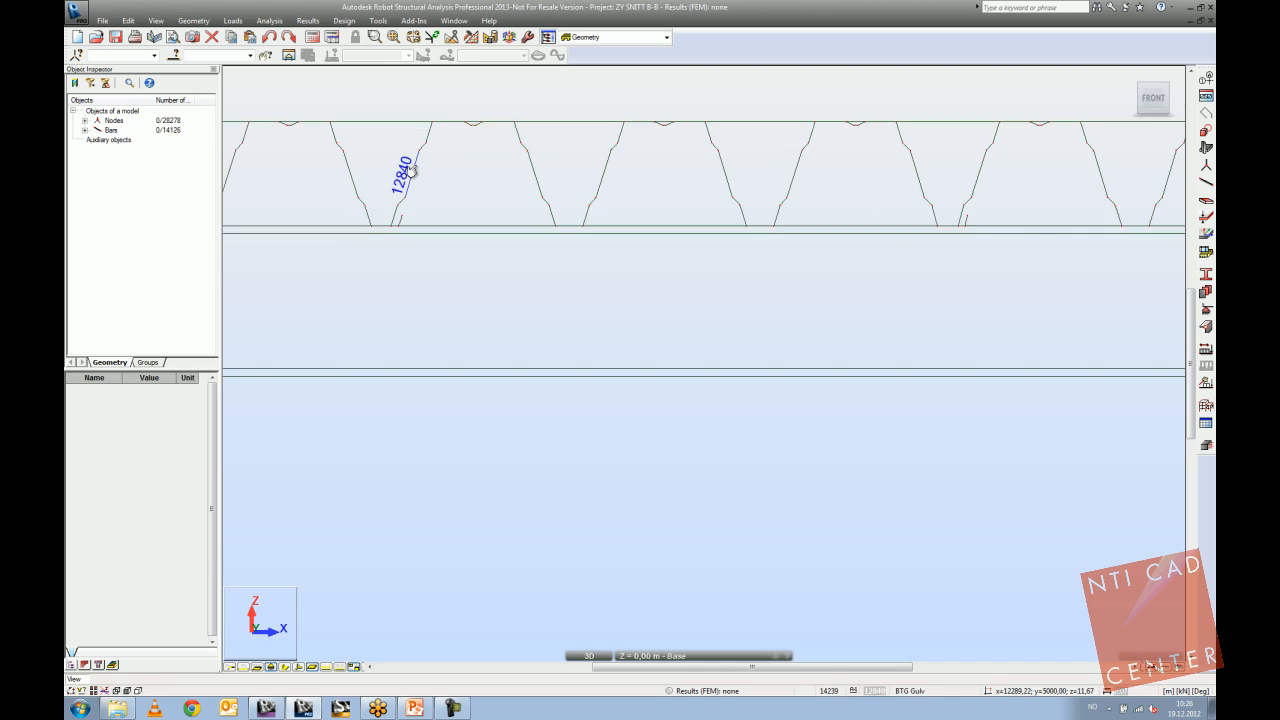
scroll(403, 222, down, 5)
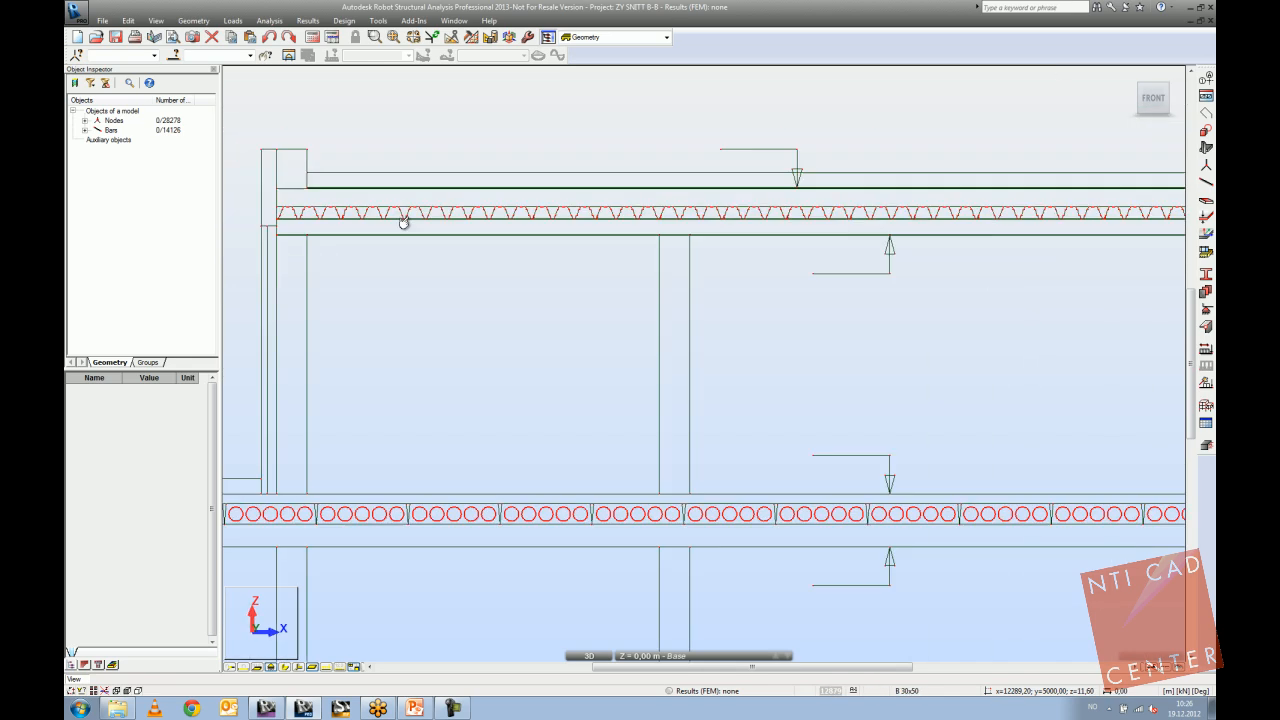
scroll(408, 228, down, 5)
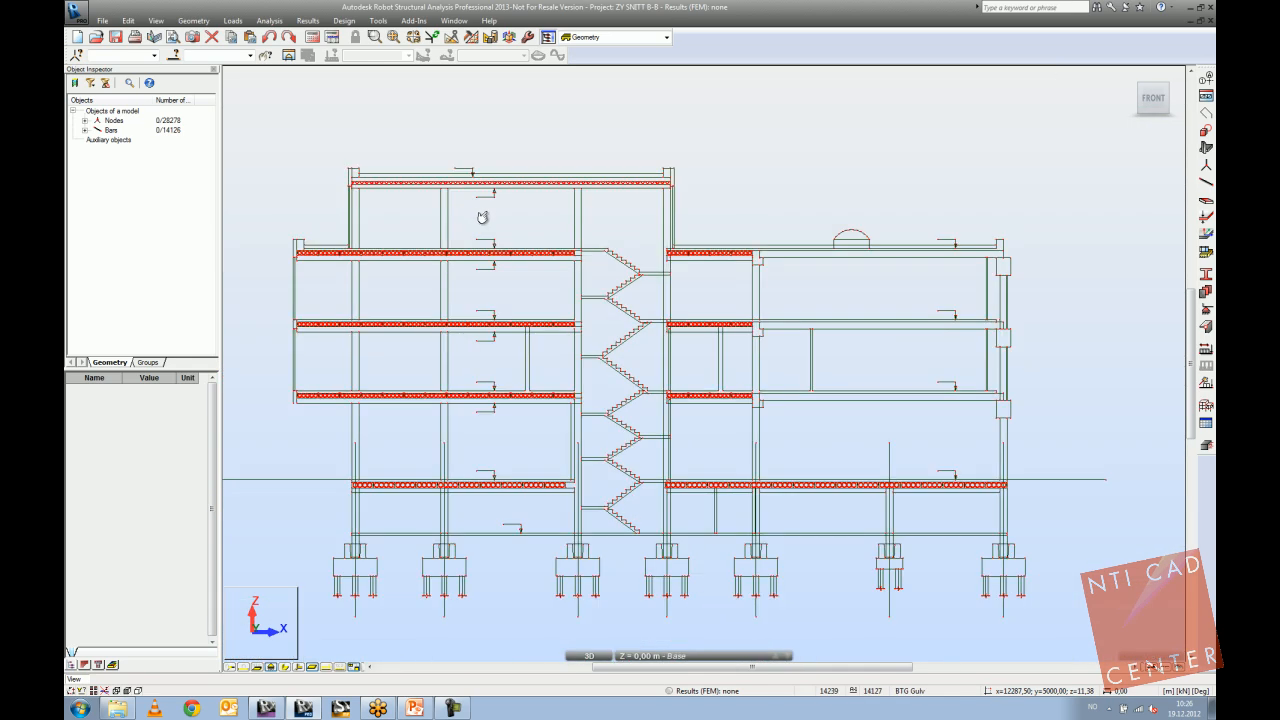
middle_drag(817, 284, 802, 280)
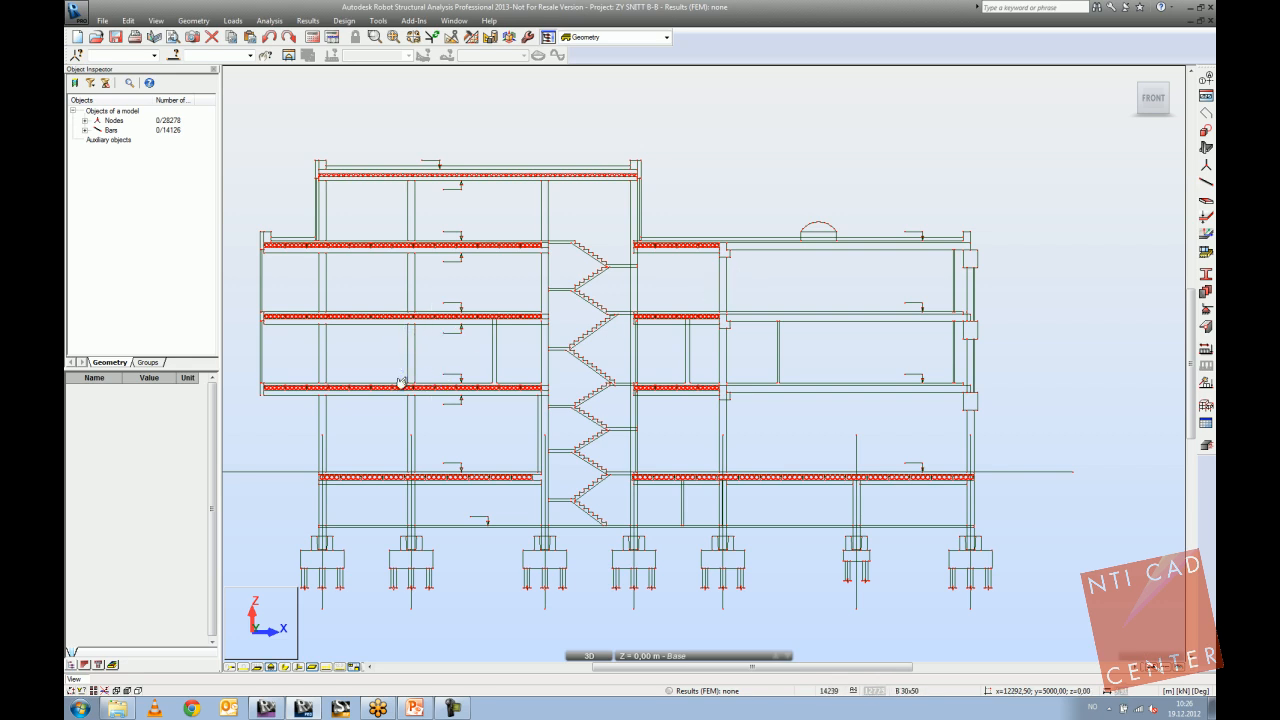
middle_drag(400, 383, 432, 347)
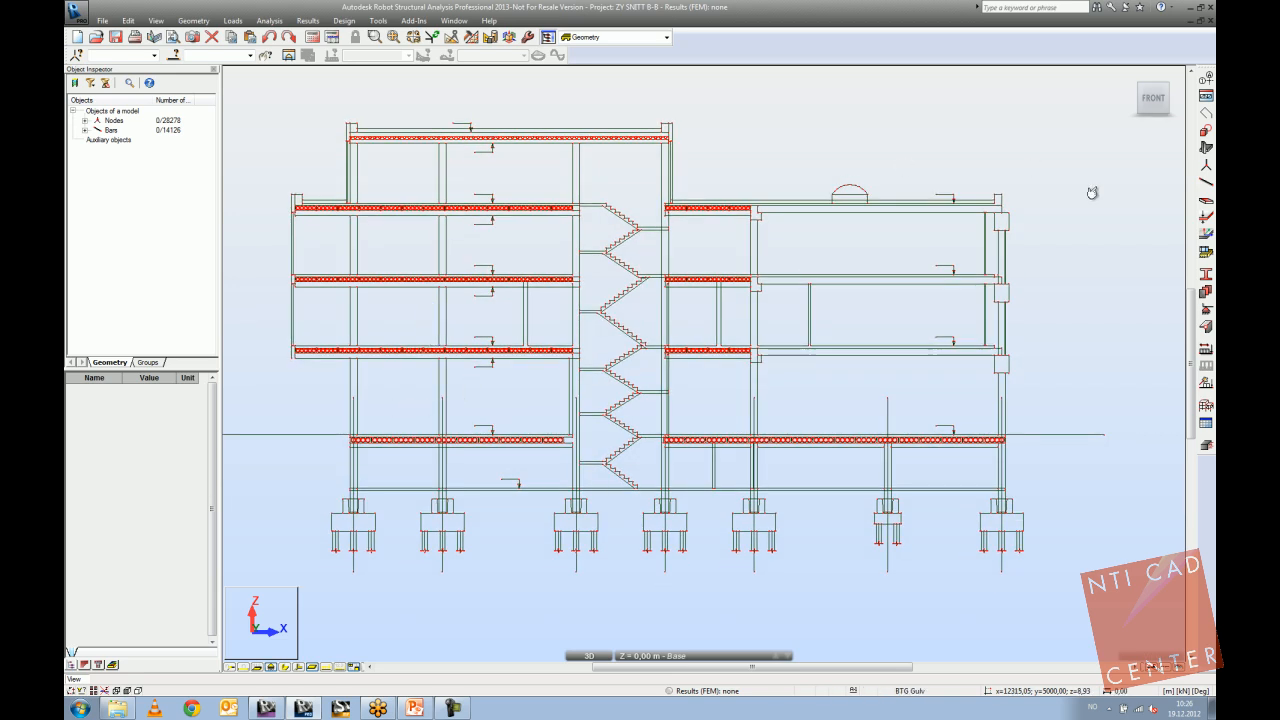
Display section shapes and assign section C 45x45 to two middle-storey bars of the second column line.
click(1208, 275)
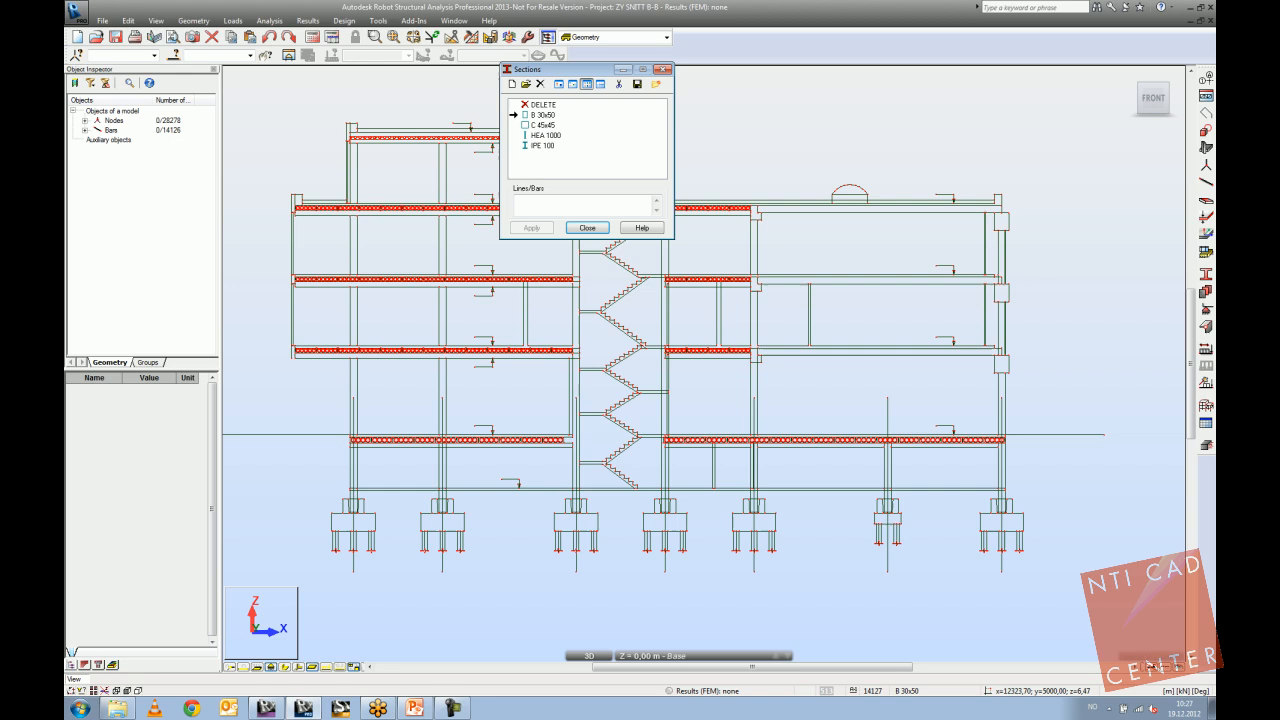
click(543, 125)
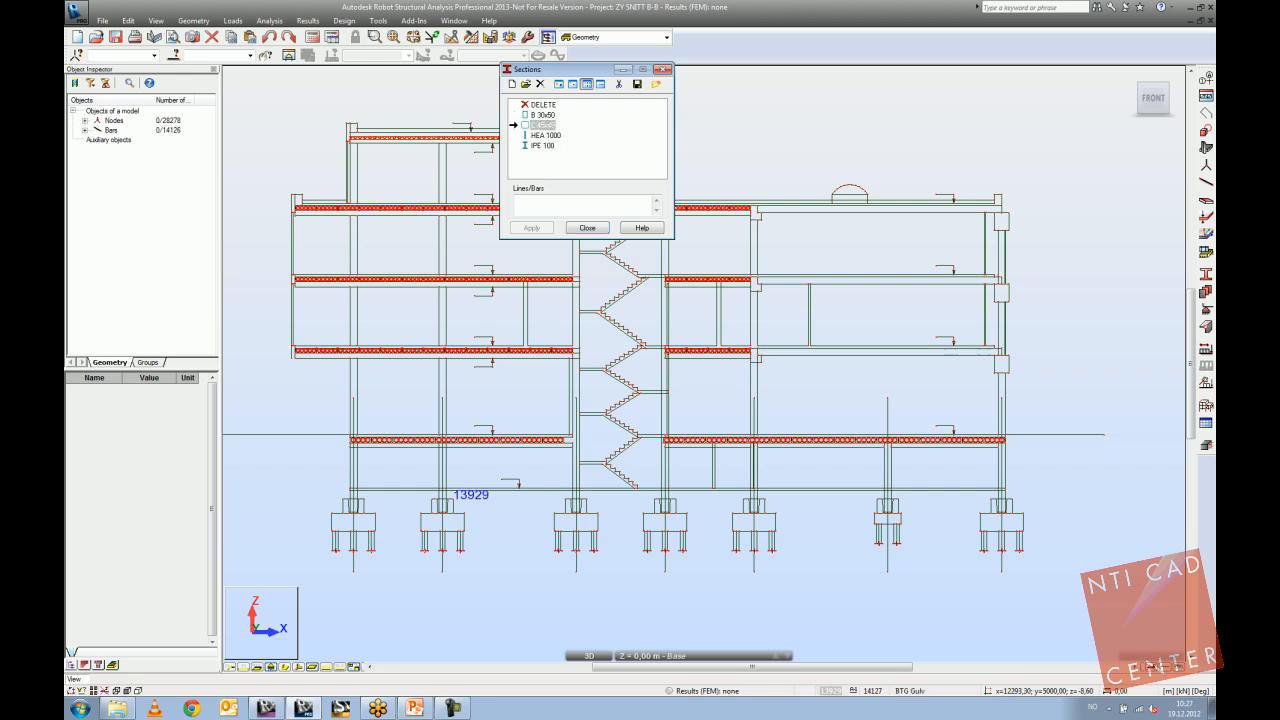
click(285, 668)
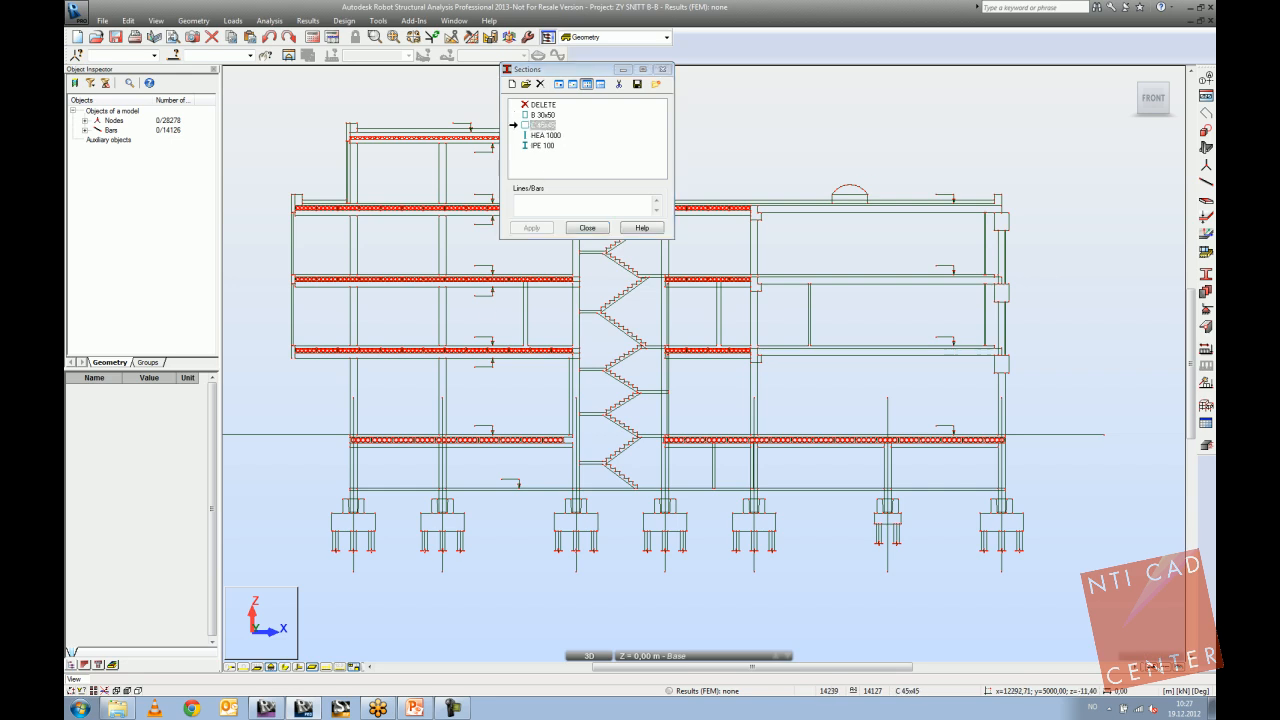
scroll(410, 287, up, 3)
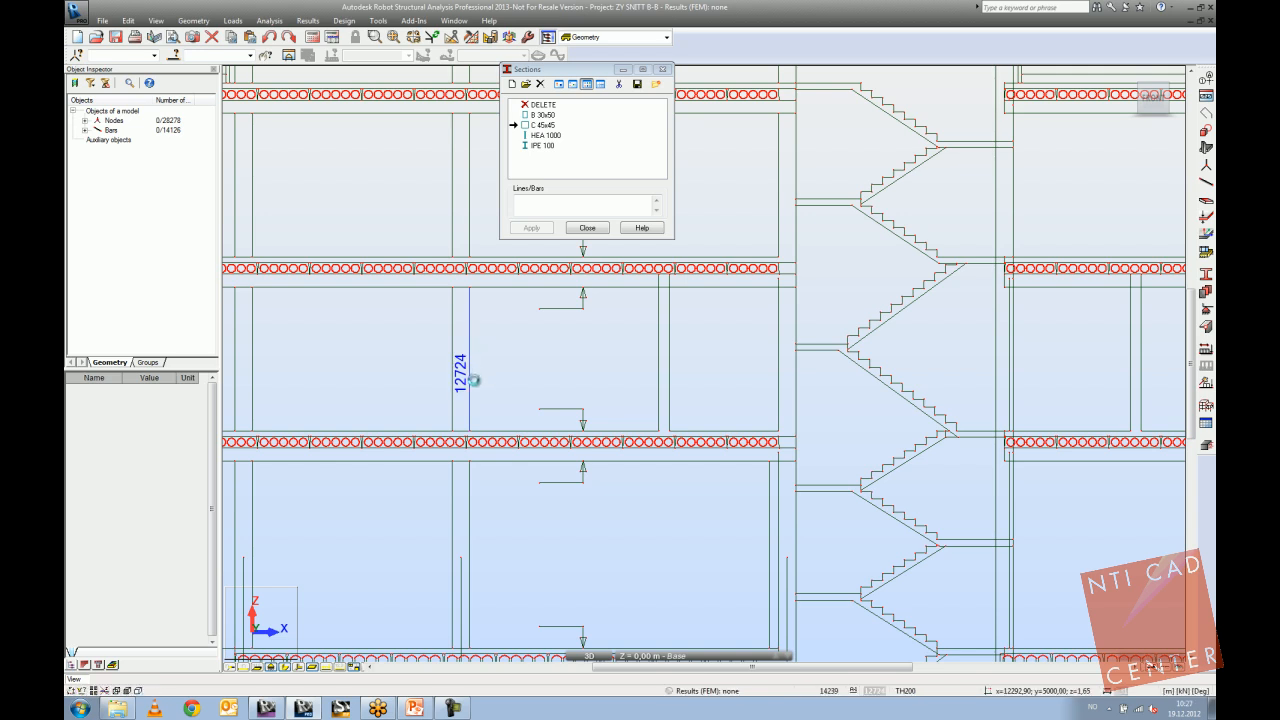
click(470, 380)
click(470, 200)
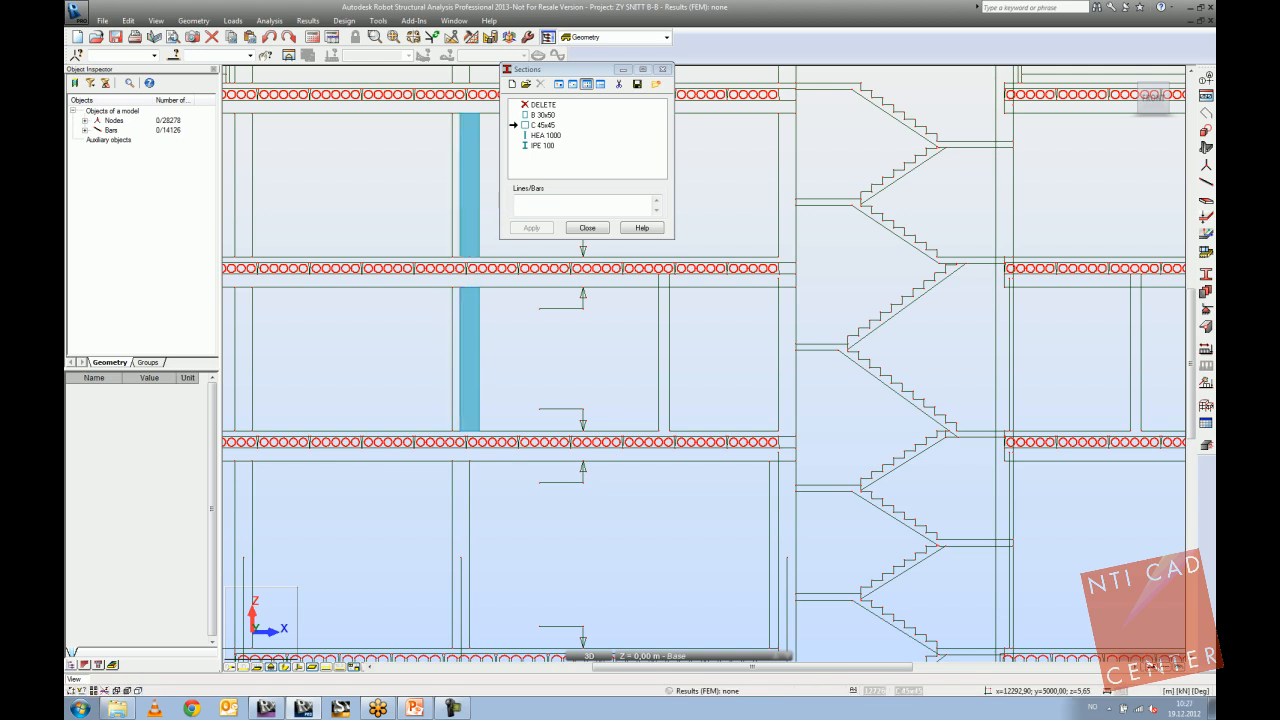
click(543, 206)
scroll(443, 400, down, 3)
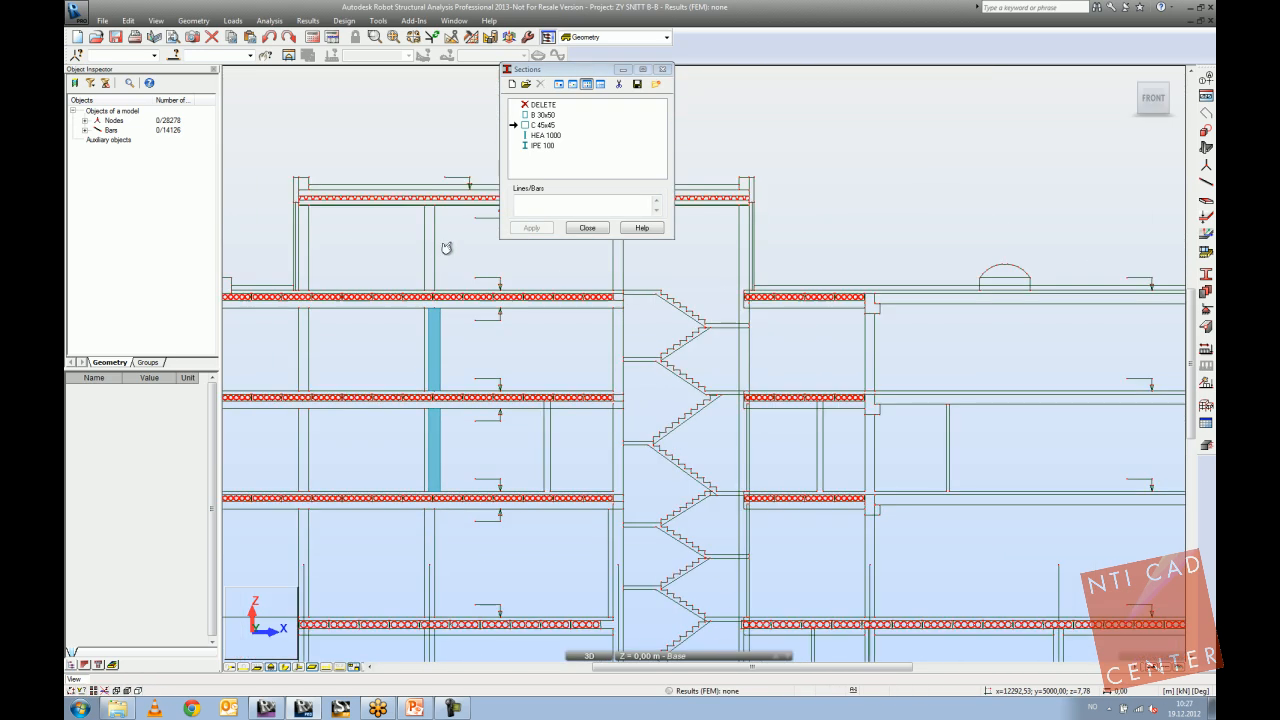
Assign section C 45x45 to the top-storey and lower-storey bars of the same column line.
click(434, 256)
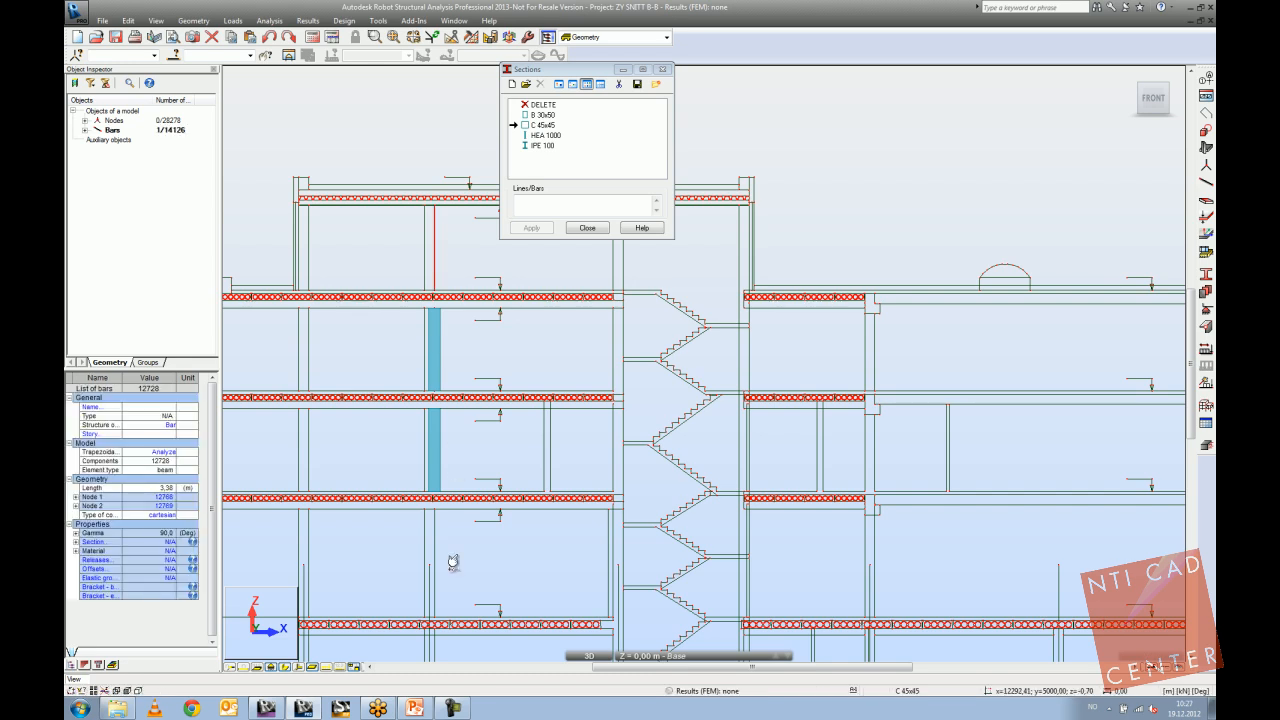
click(433, 530)
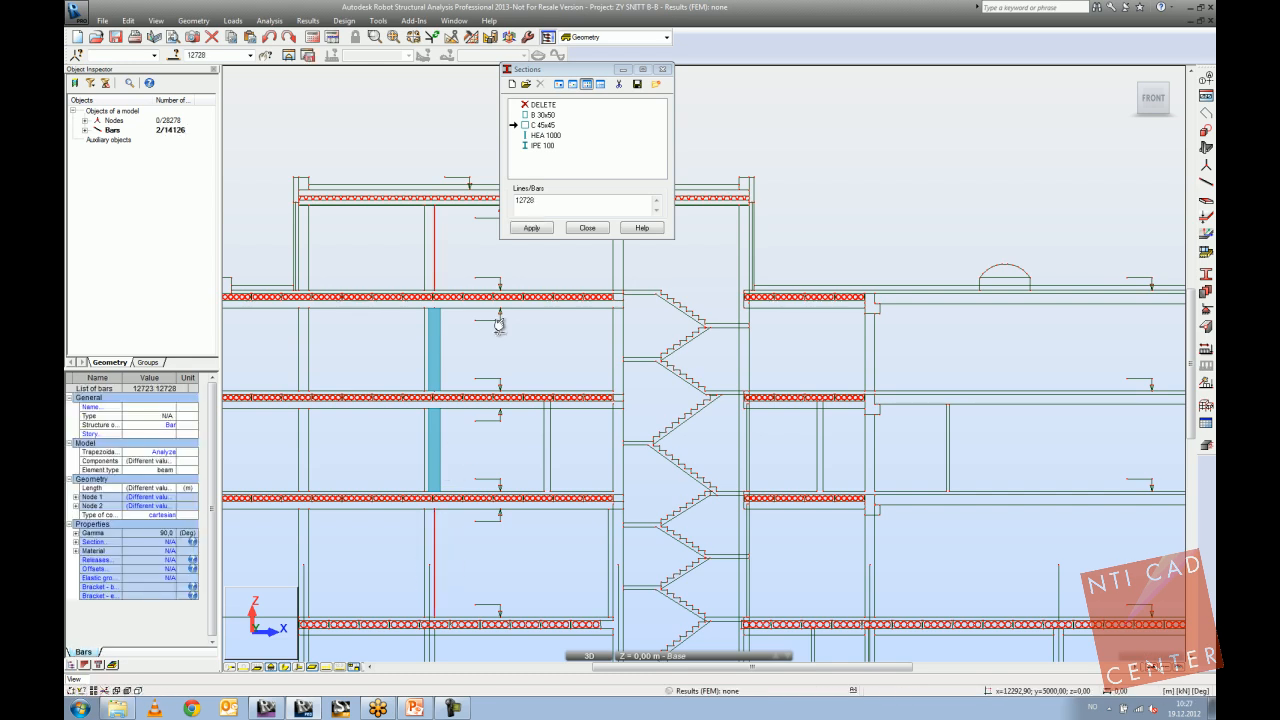
click(533, 228)
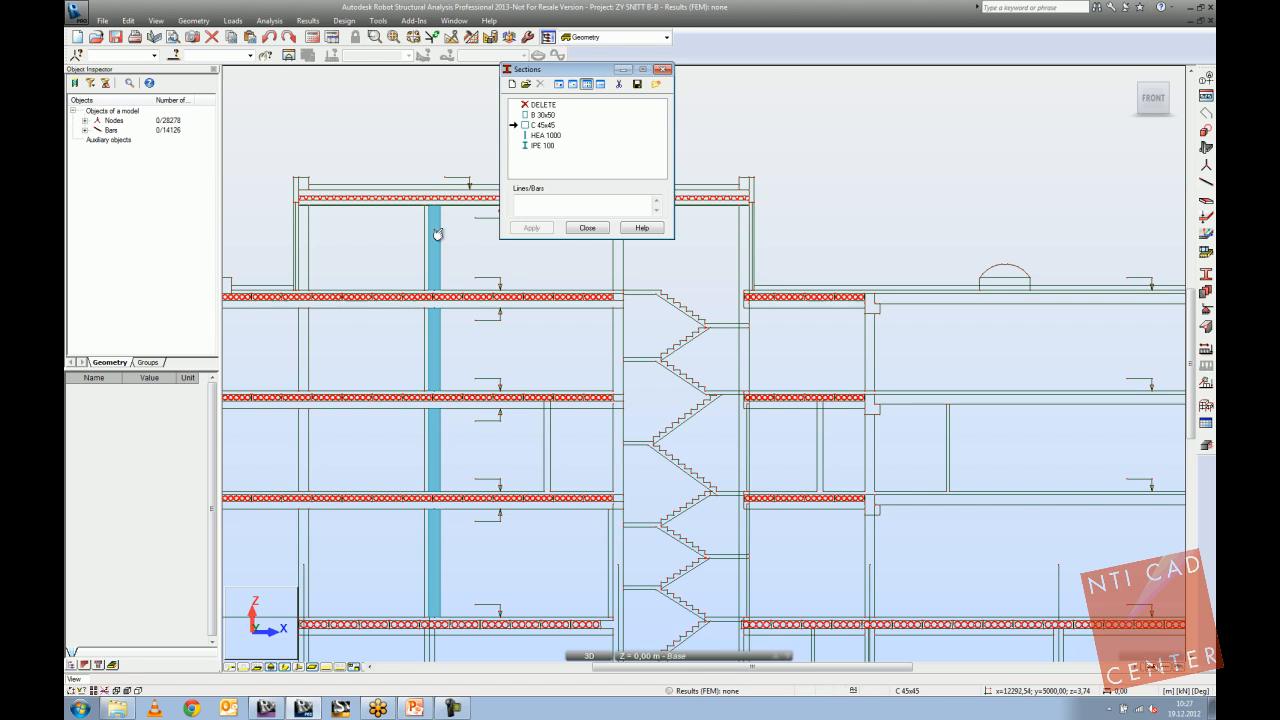
scroll(635, 328, down, 3)
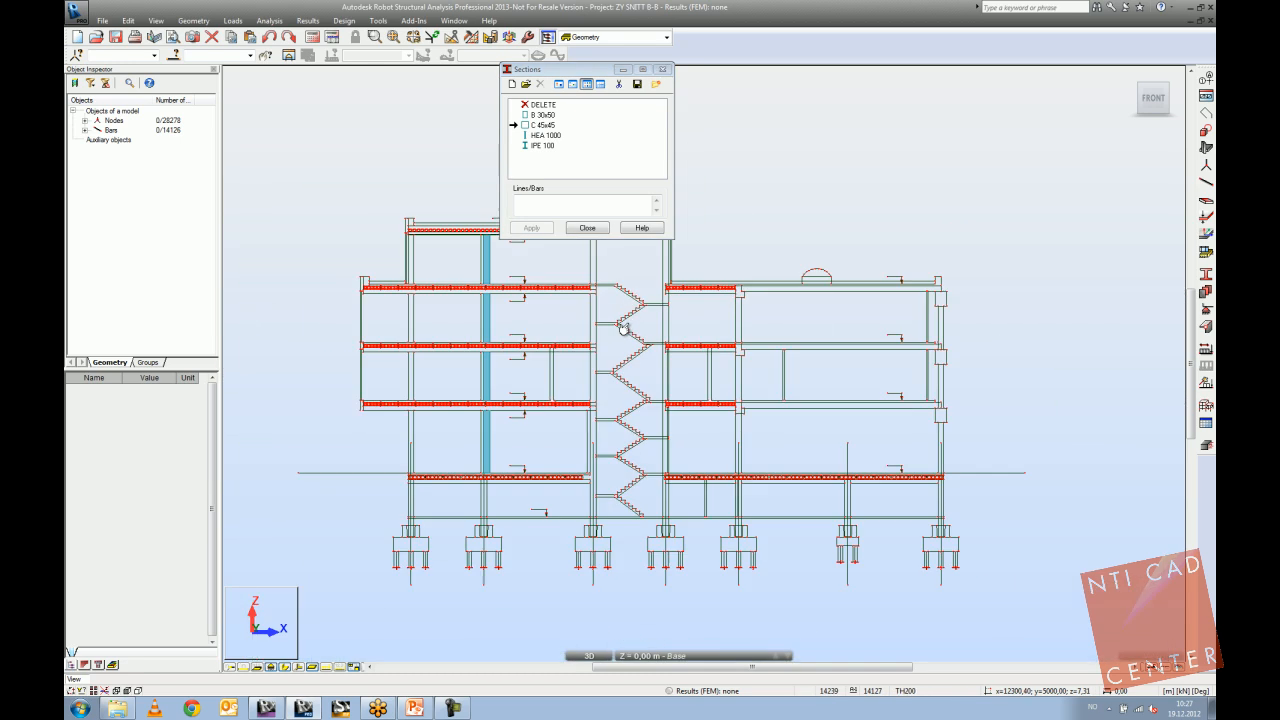
click(587, 228)
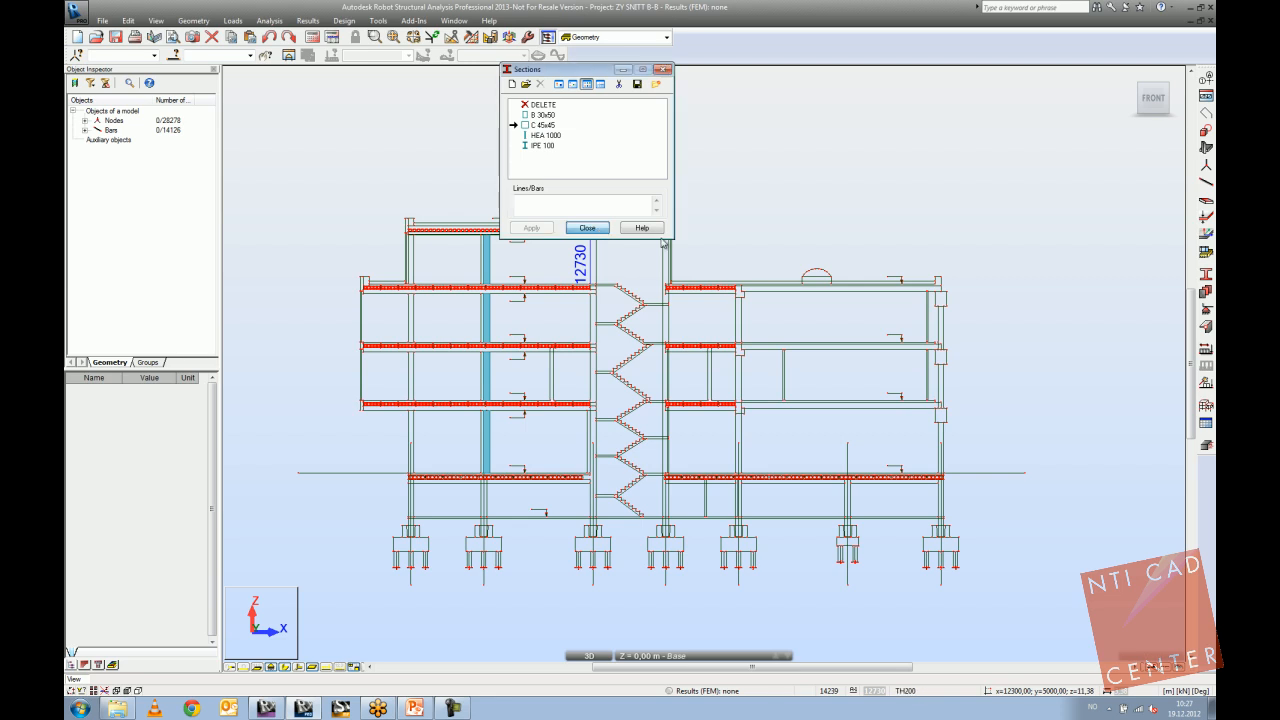
middle_drag(820, 231, 771, 277)
scroll(746, 249, down, 2)
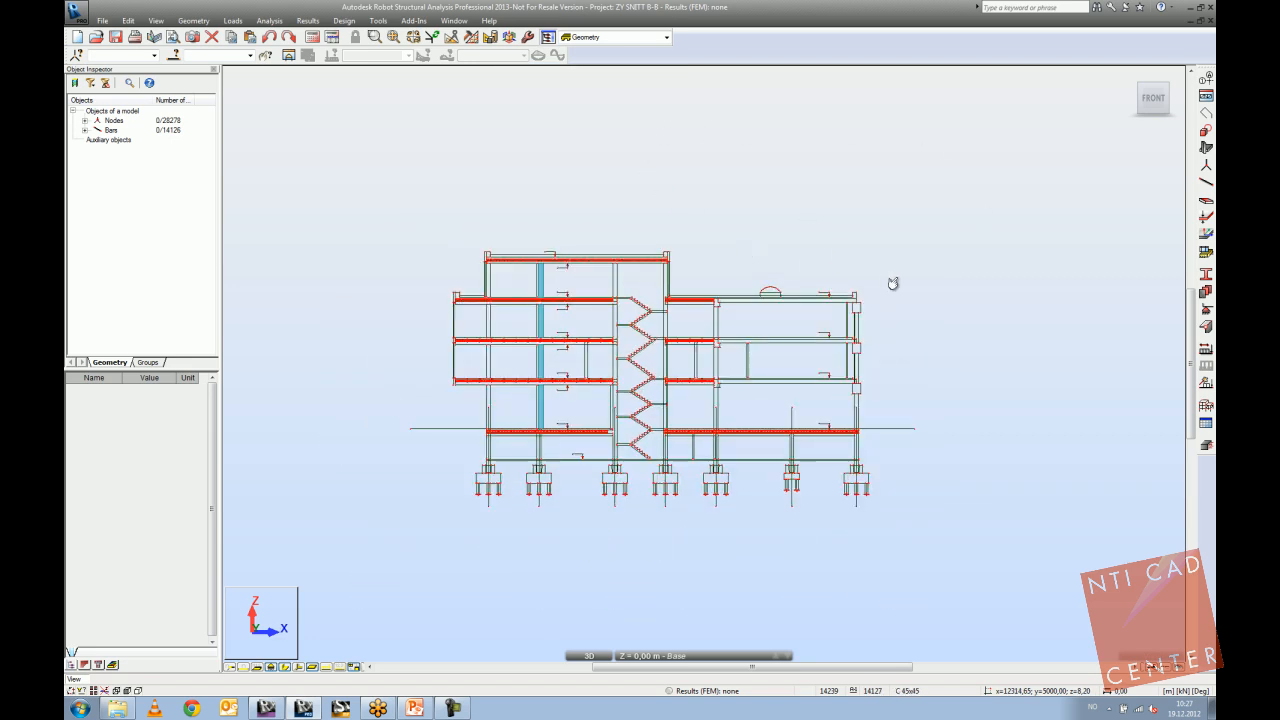
middle_drag(894, 283, 867, 282)
click(1207, 184)
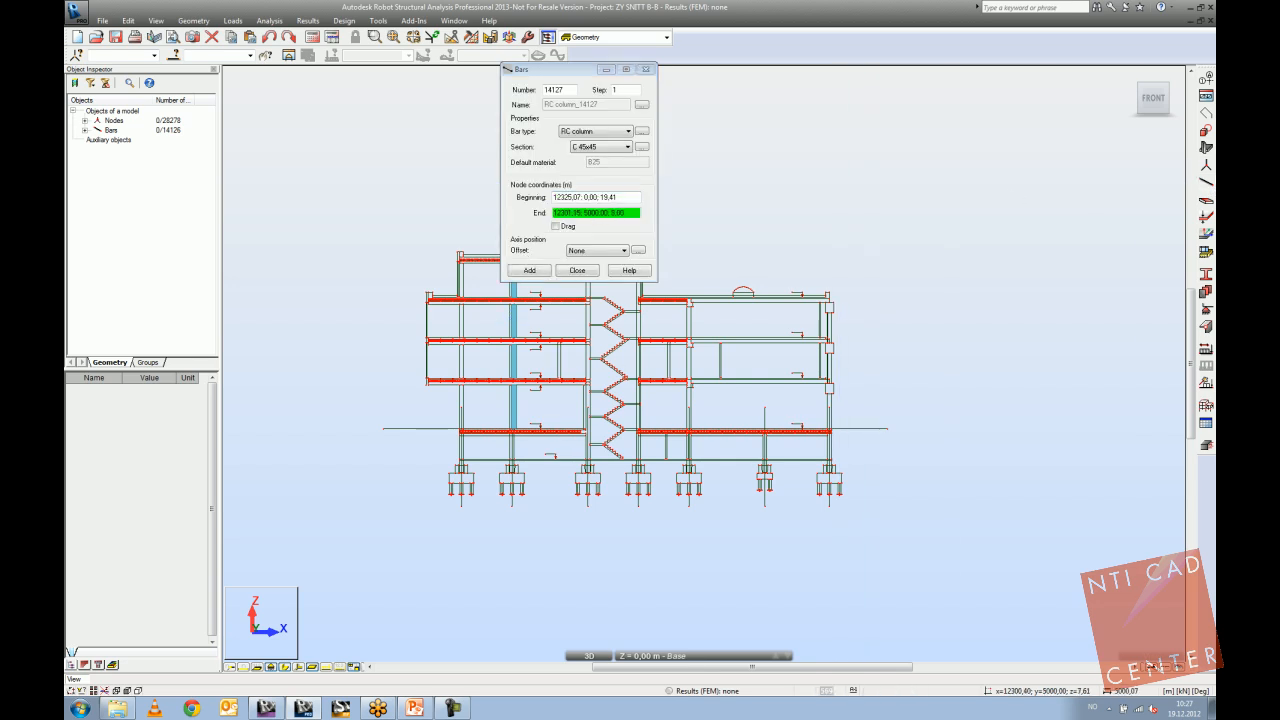
click(579, 274)
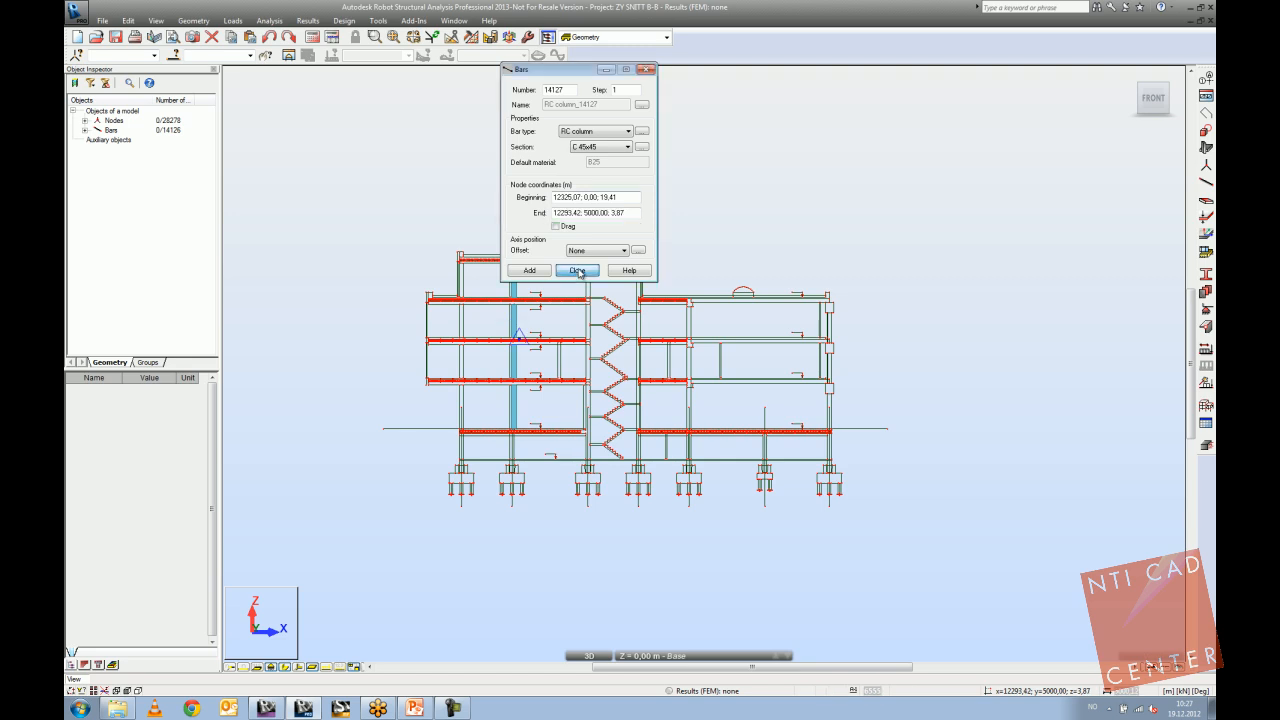
Draw a rectangular frame of C 45x45 RC column bars in the XZ plane from X 12312 to 12324, Z 6 to 12.
key(ctrl+alt+1)
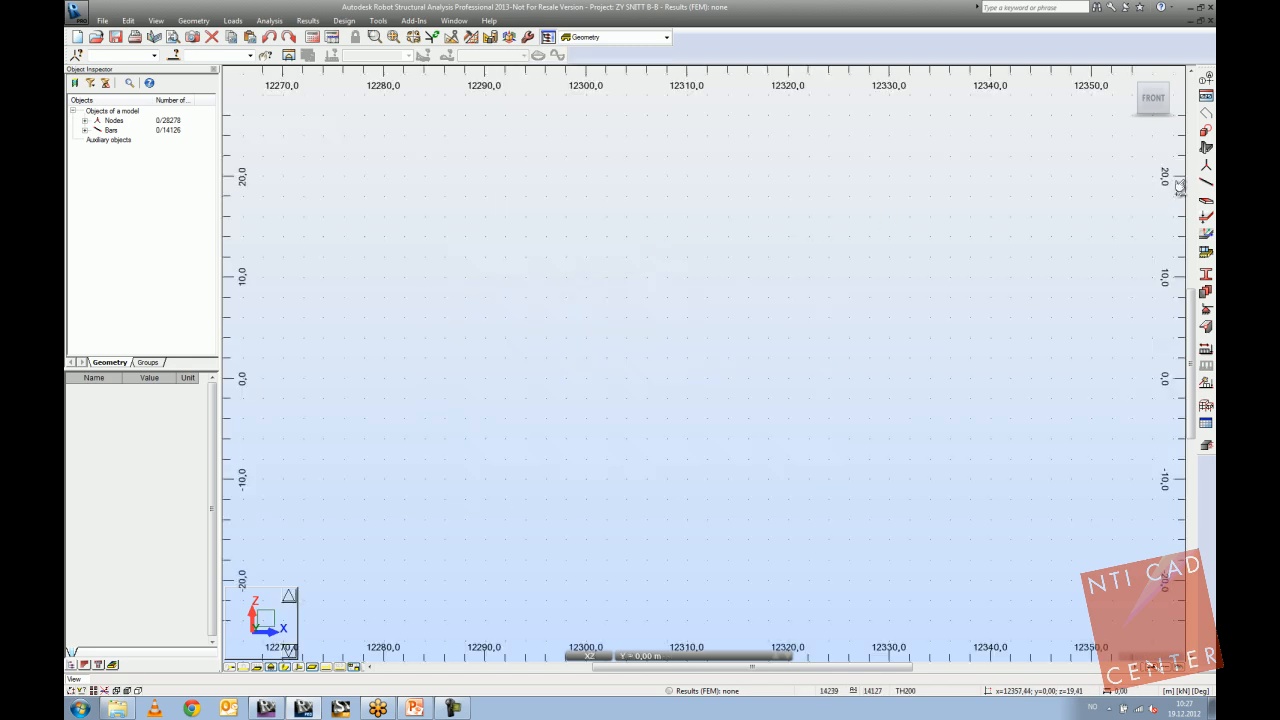
click(1206, 182)
click(828, 257)
click(828, 257)
click(828, 316)
click(707, 257)
click(707, 316)
click(828, 316)
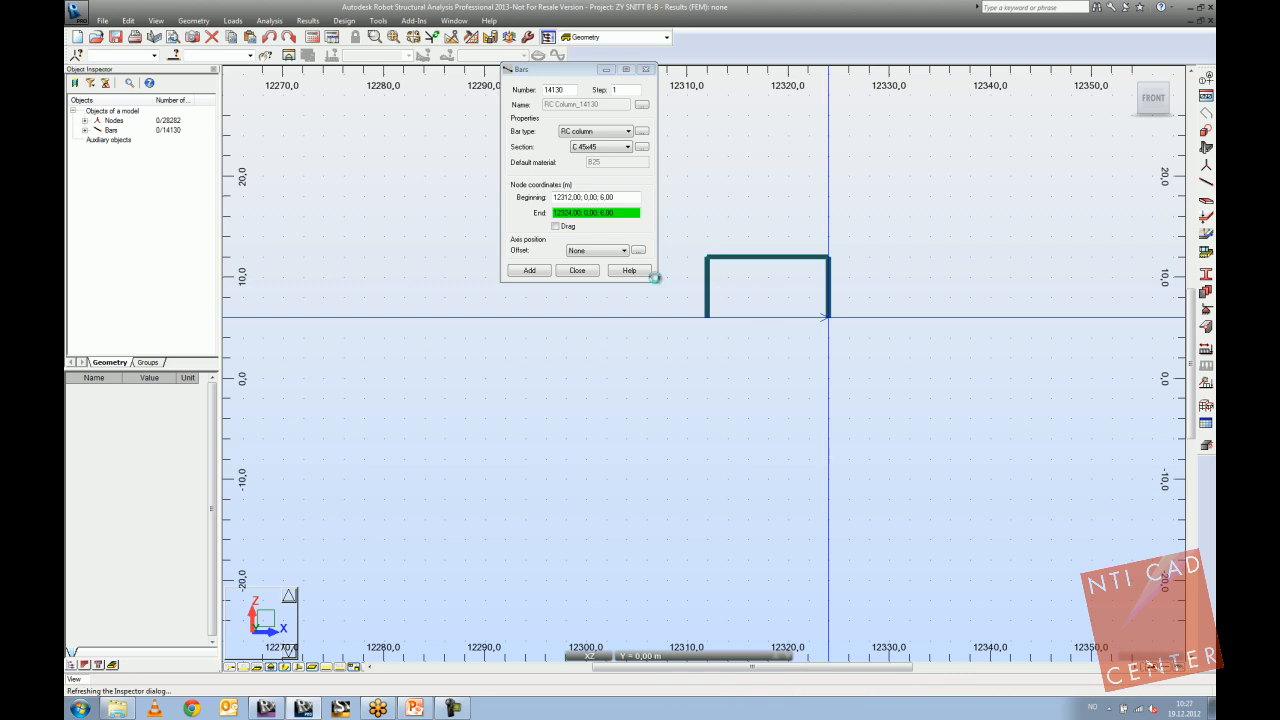
click(590, 272)
Fill the rectangular frame with a TH200 shell panel using BTG Gulv reinforcement, defined by an internal point.
scroll(724, 306, up, 3)
middle_drag(720, 306, 631, 317)
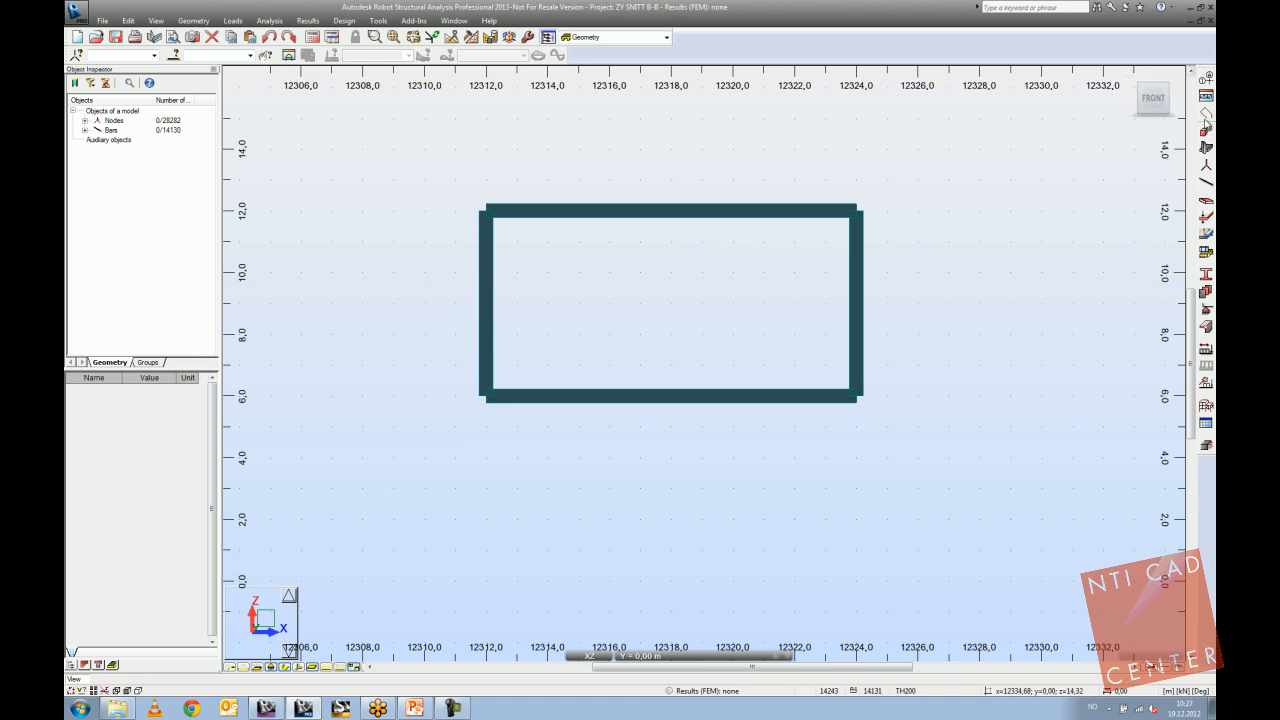
click(1207, 203)
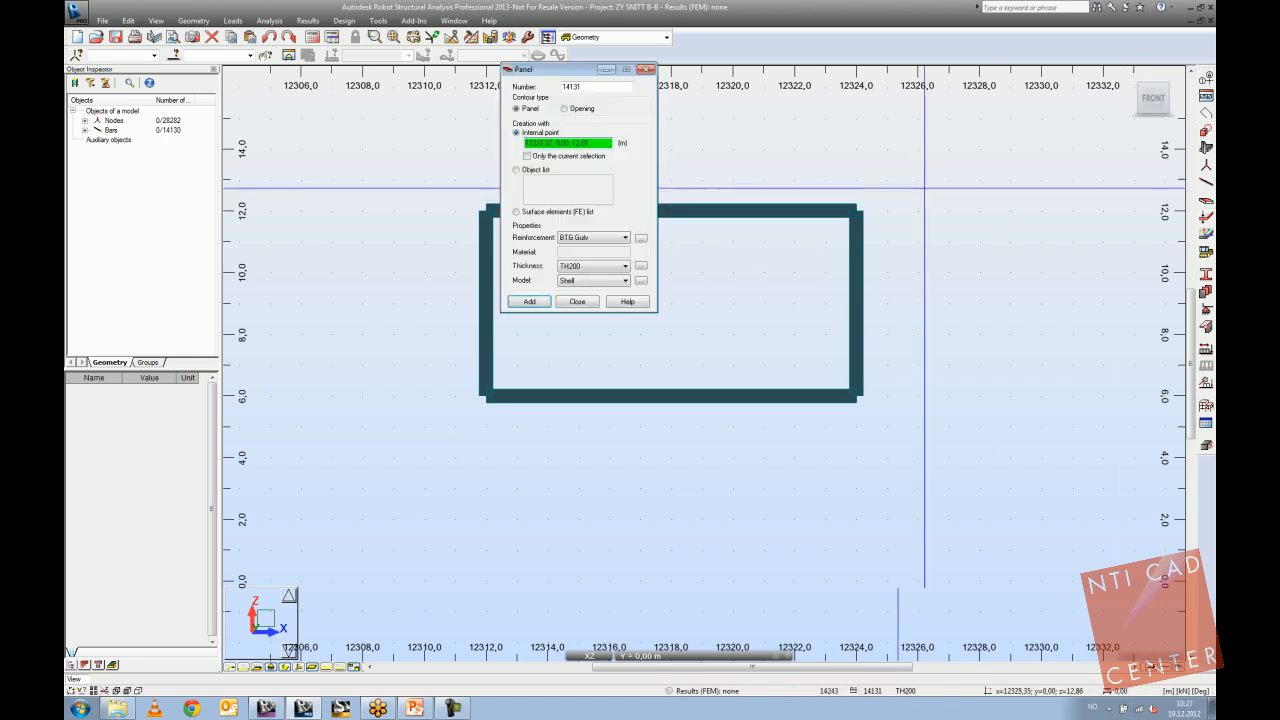
click(728, 279)
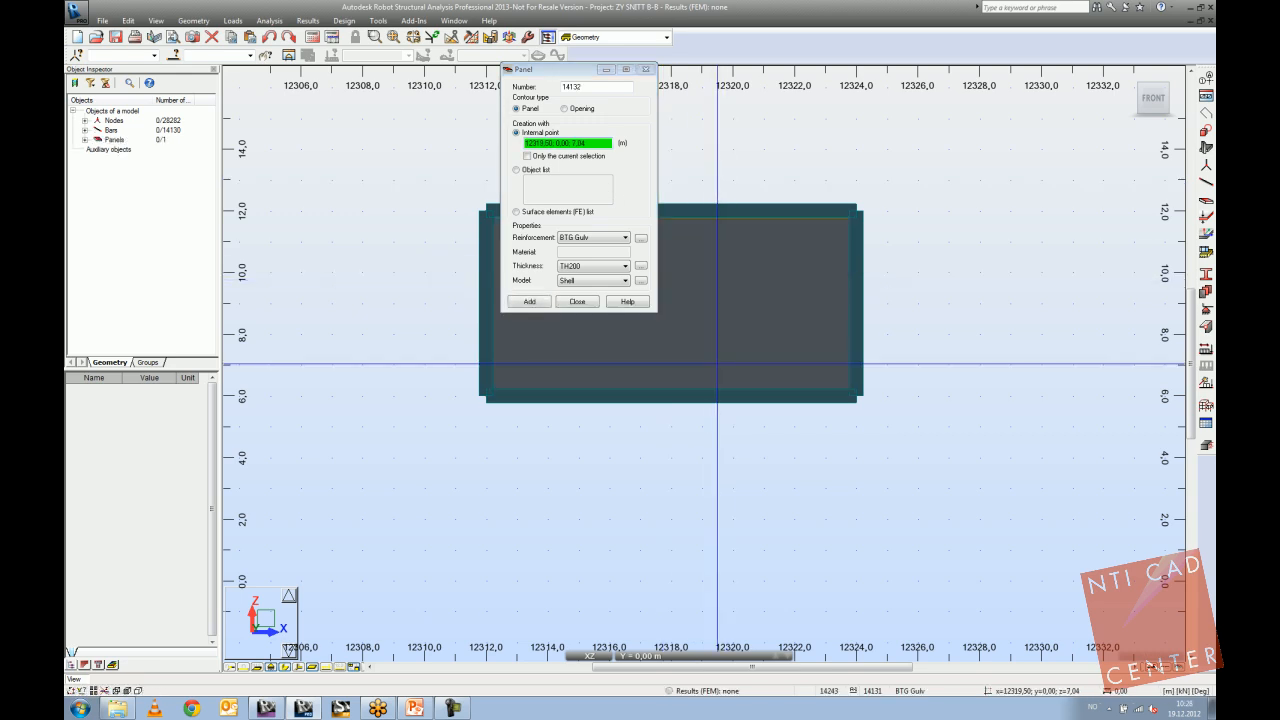
click(575, 303)
mouse_move(595, 318)
middle_down()
mouse_move(572, 342)
mouse_move(591, 305)
mouse_move(595, 323)
middle_up()
scroll(572, 342, down, 2)
scroll(597, 323, down, 5)
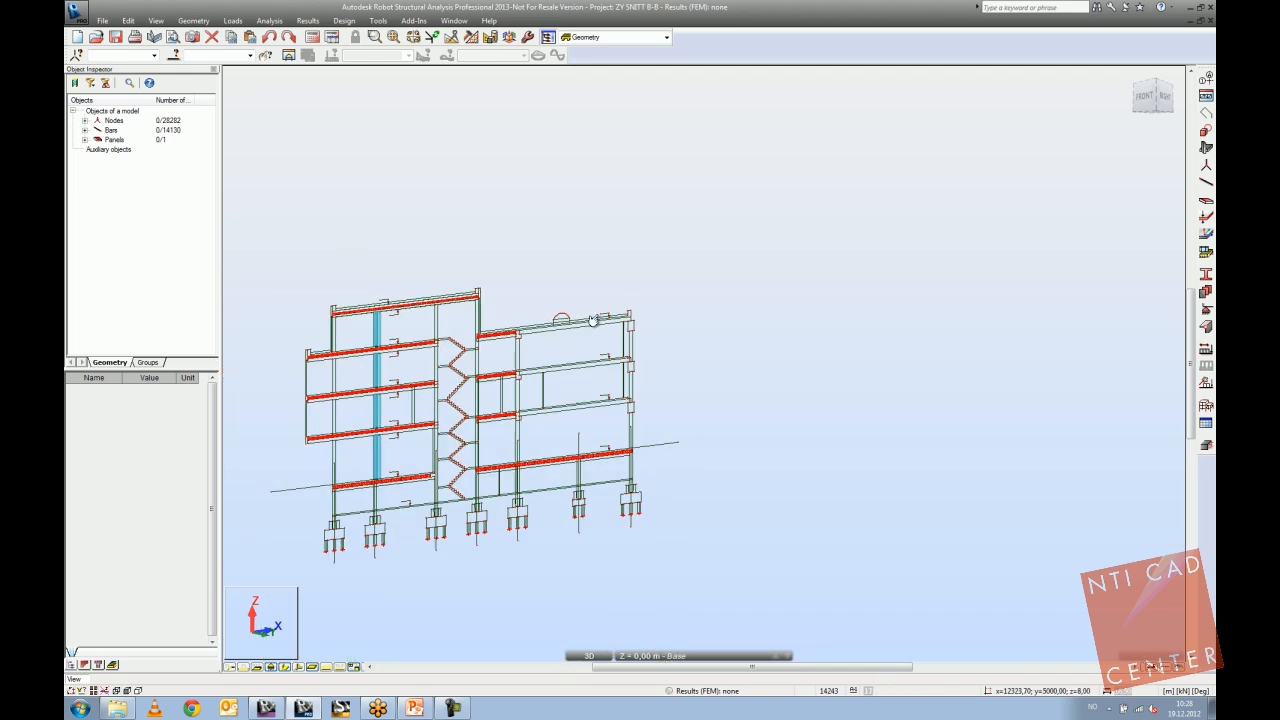
key(ctrl+alt+2)
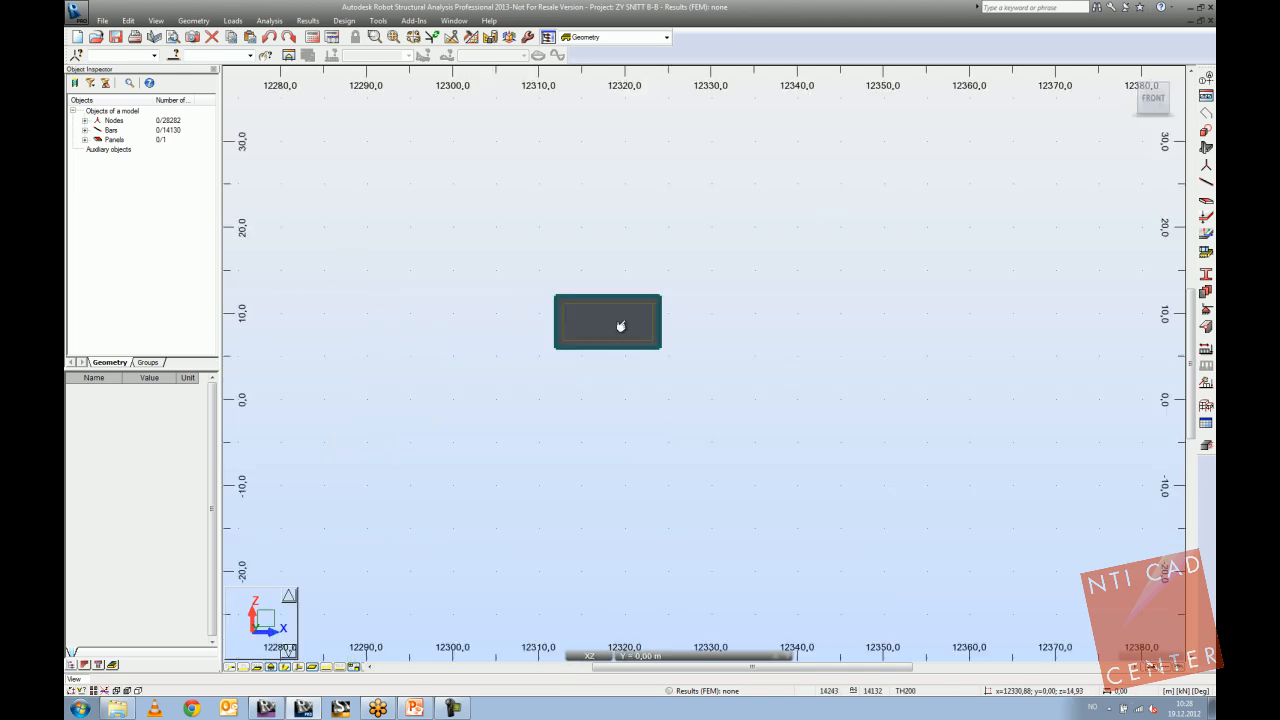
scroll(590, 326, up, 5)
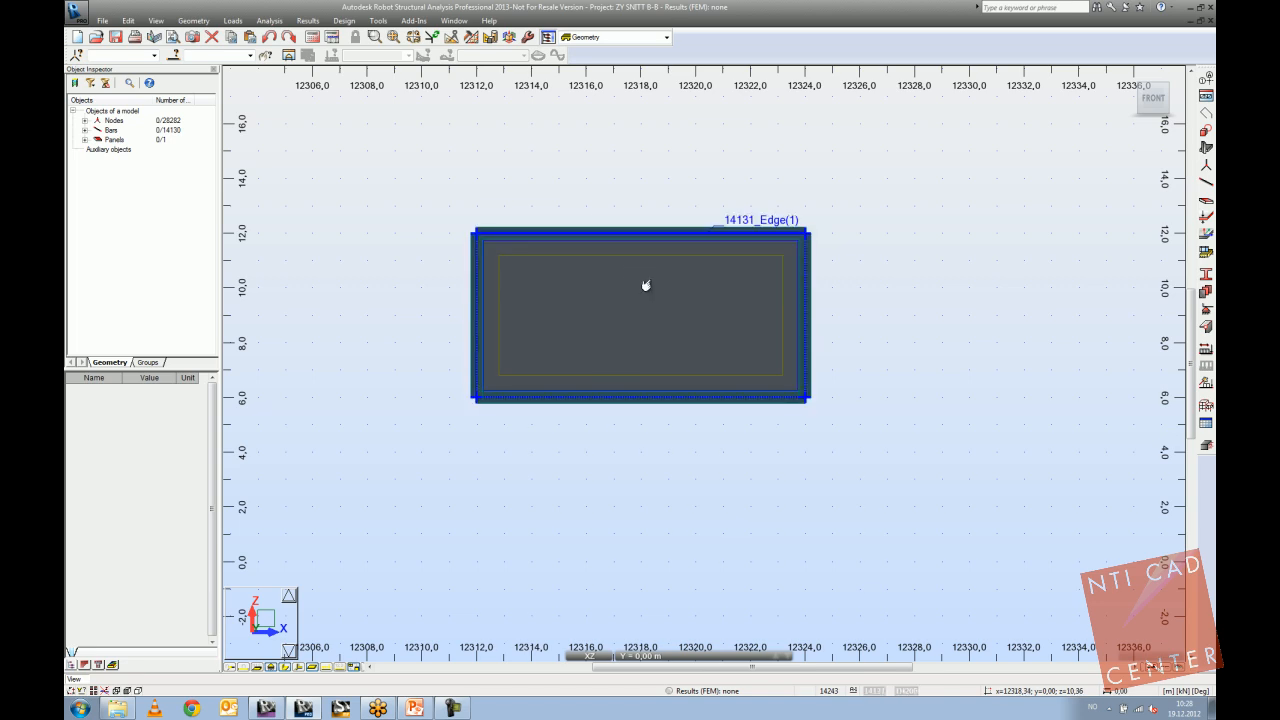
scroll(646, 290, down, 5)
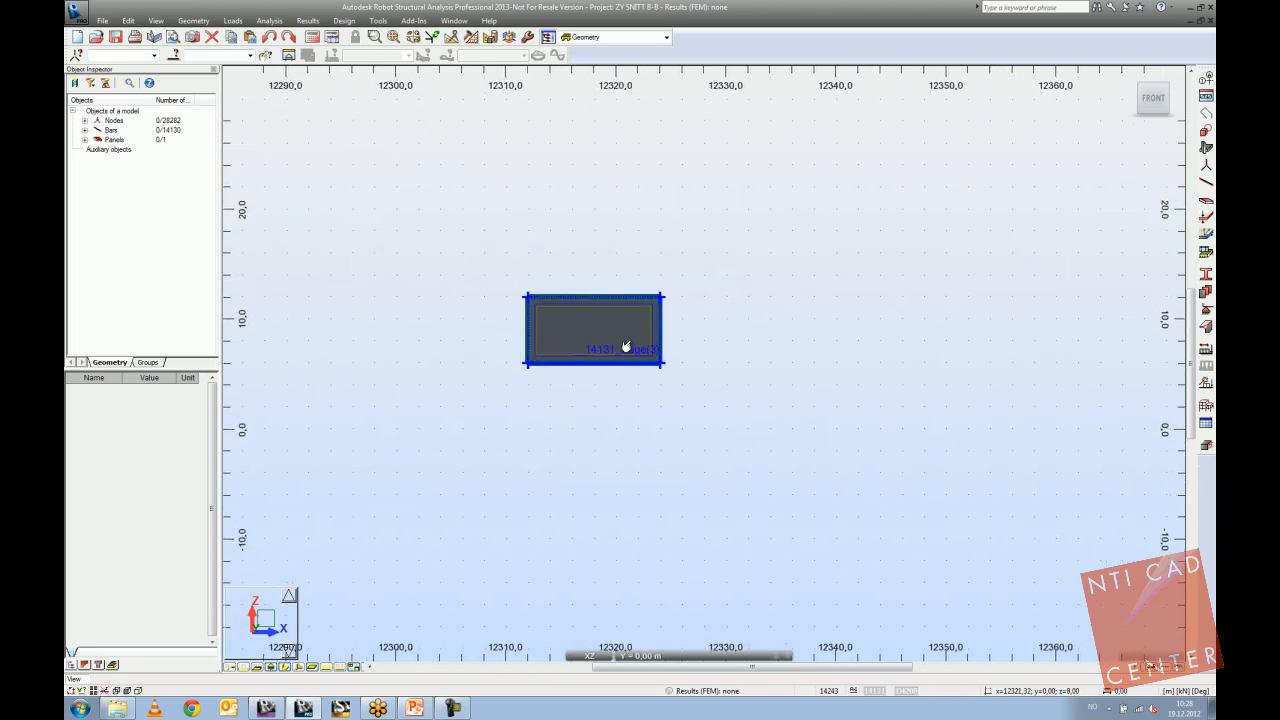
scroll(626, 346, up, 4)
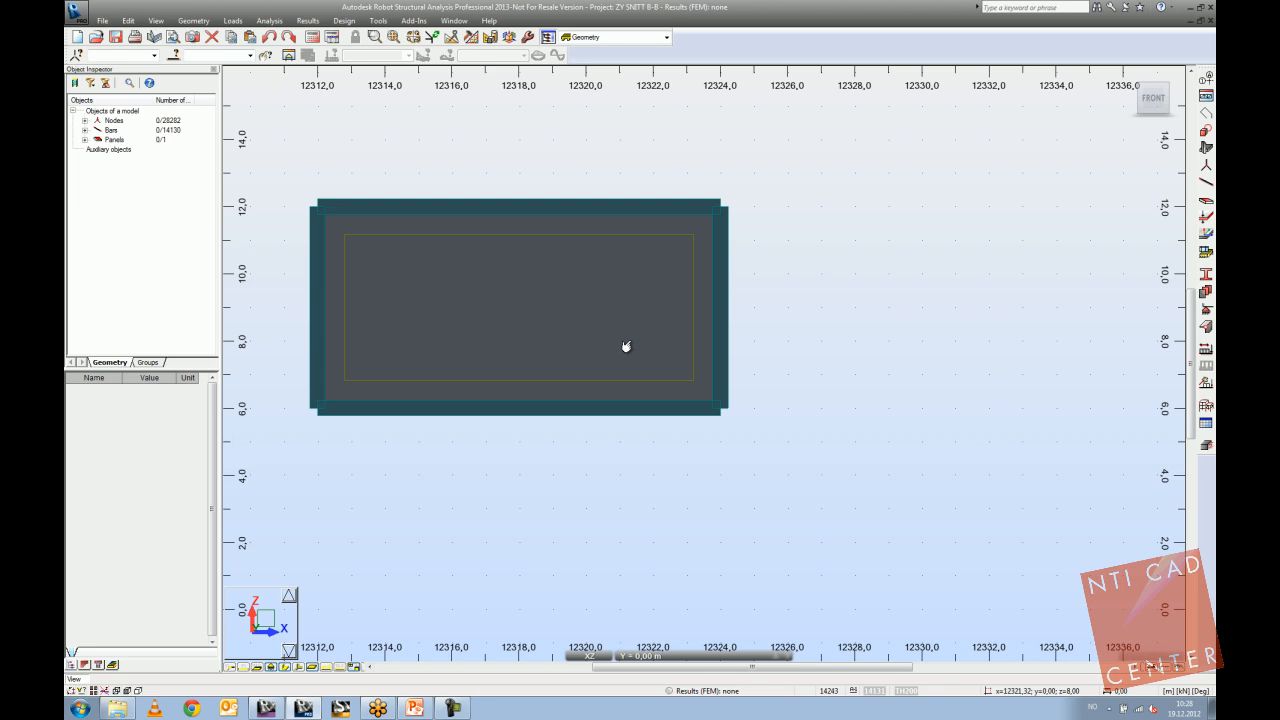
scroll(626, 346, down, 5)
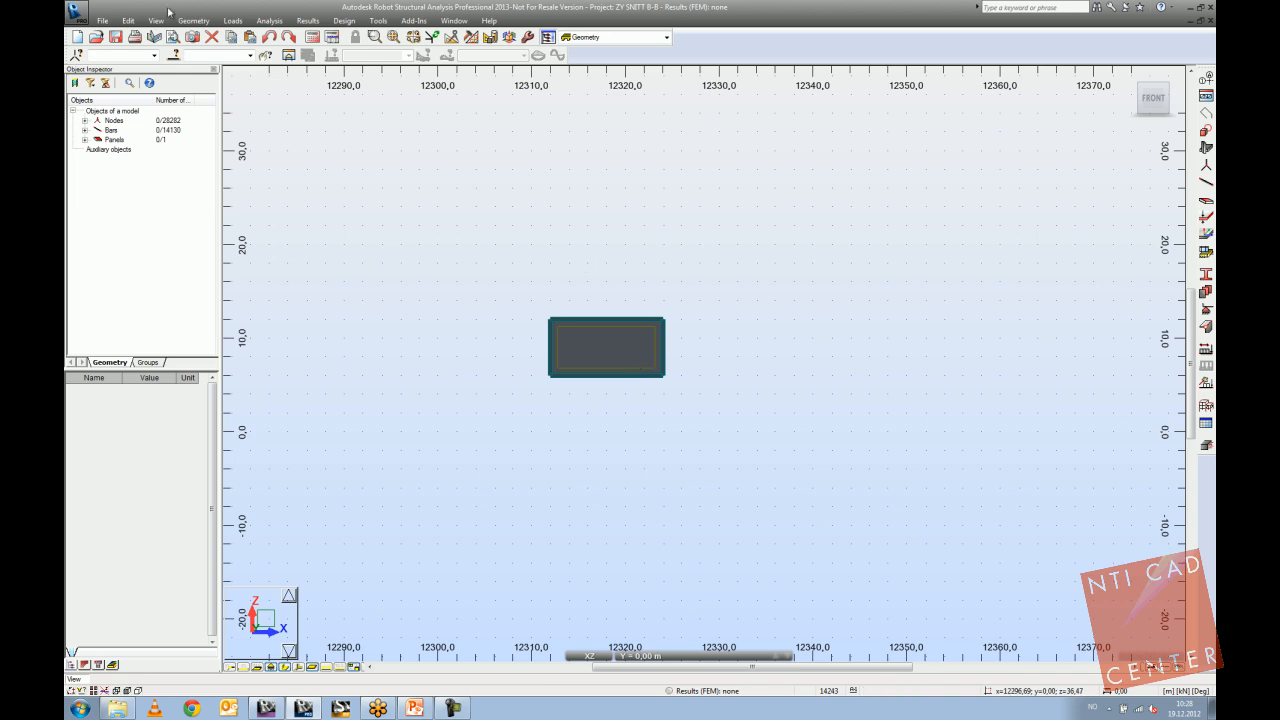
Review the Detailed Structure Correction adjustment types and precision setting, and close the dialog without applying.
click(130, 20)
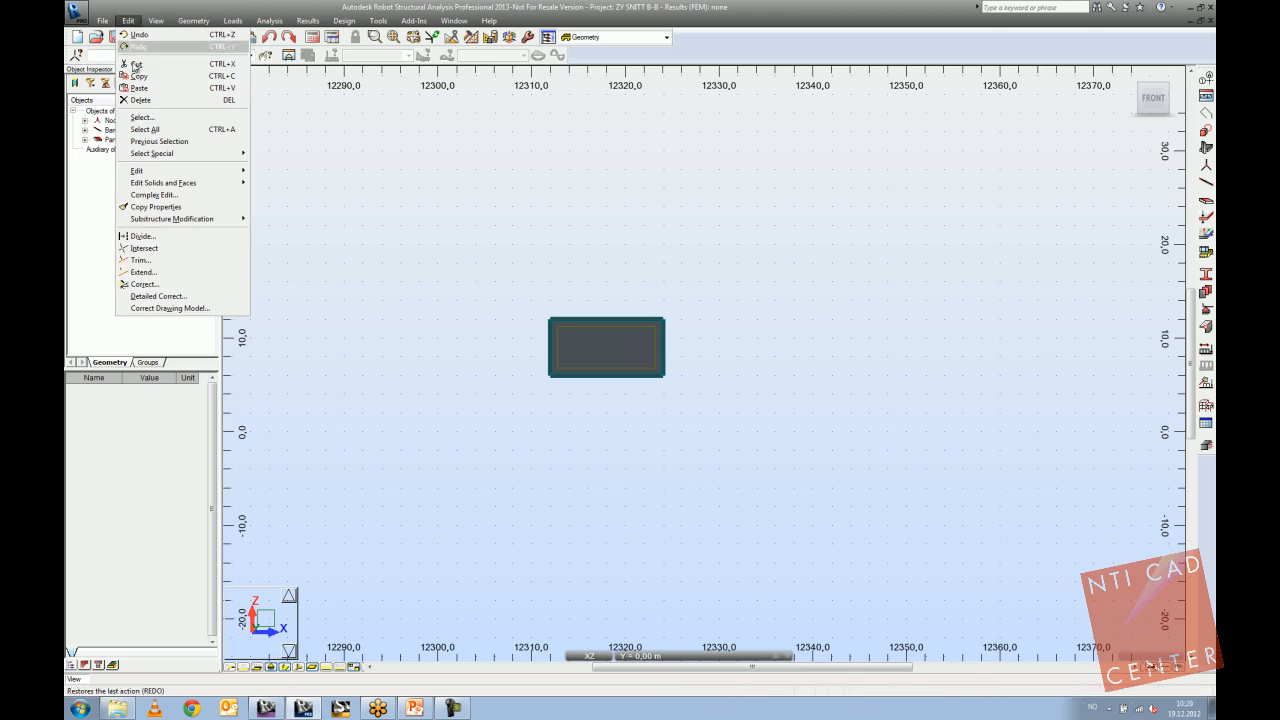
click(155, 305)
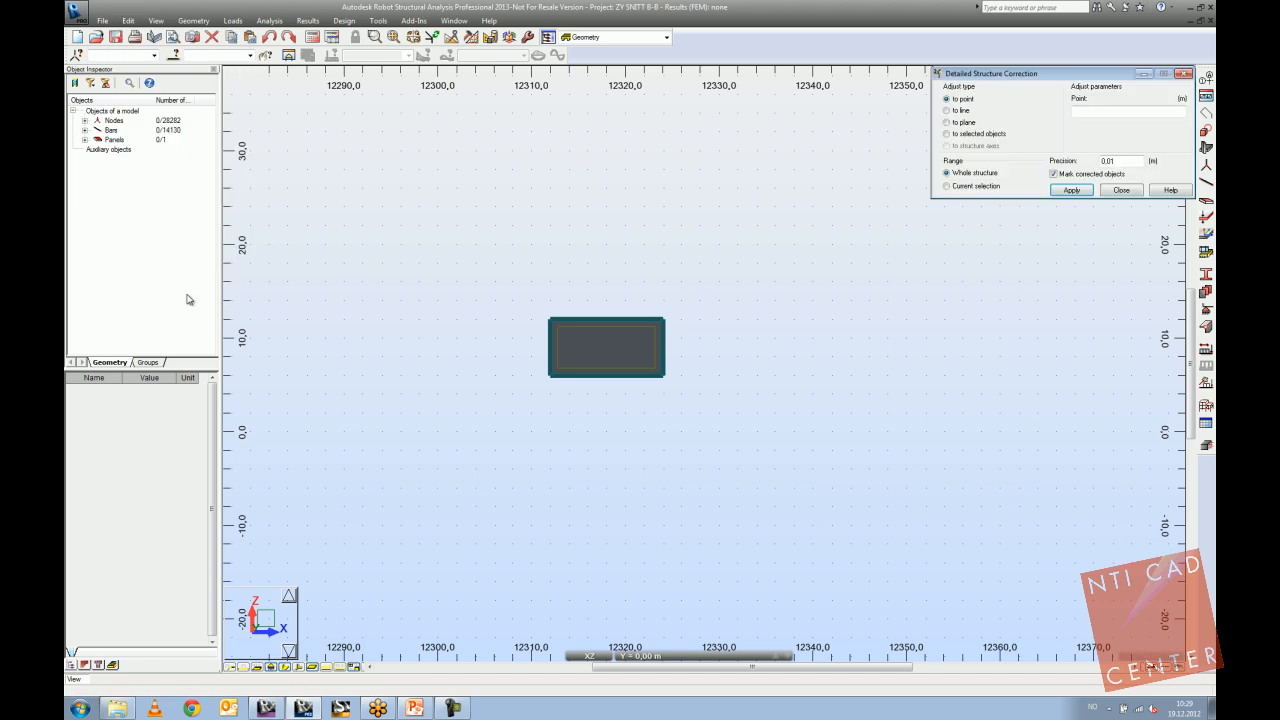
drag(1000, 74, 953, 80)
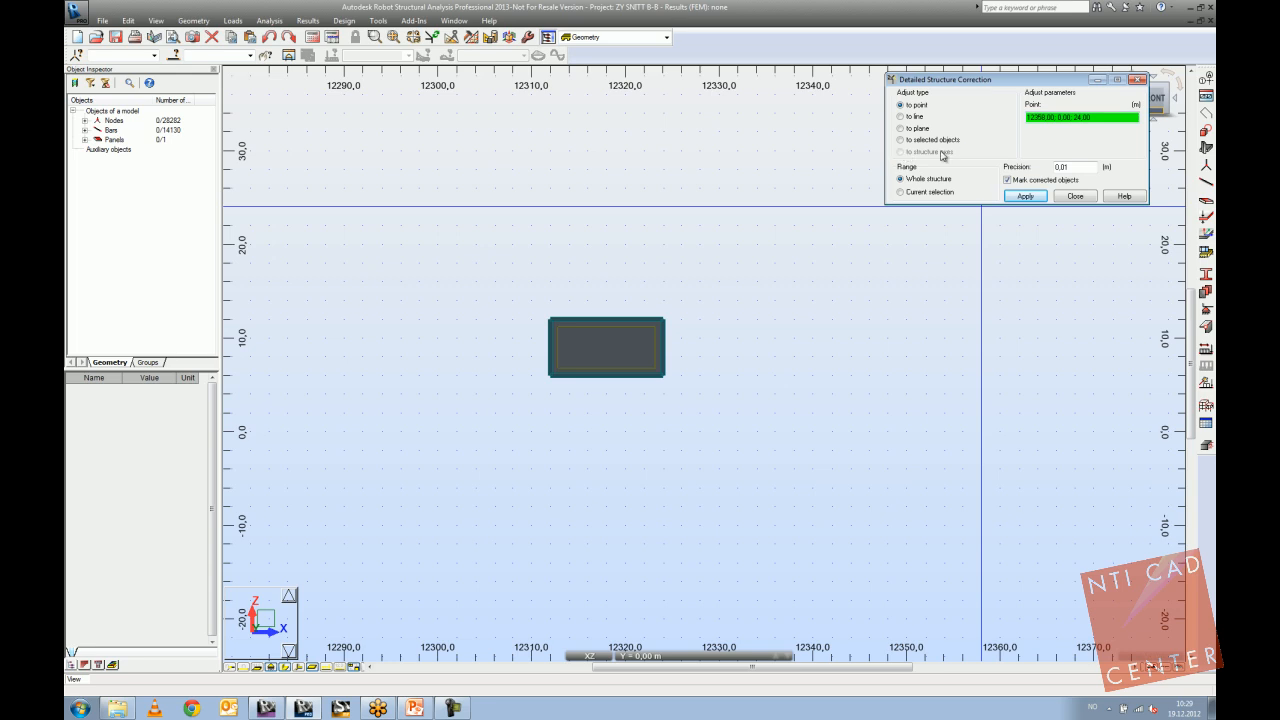
click(1060, 168)
click(1137, 79)
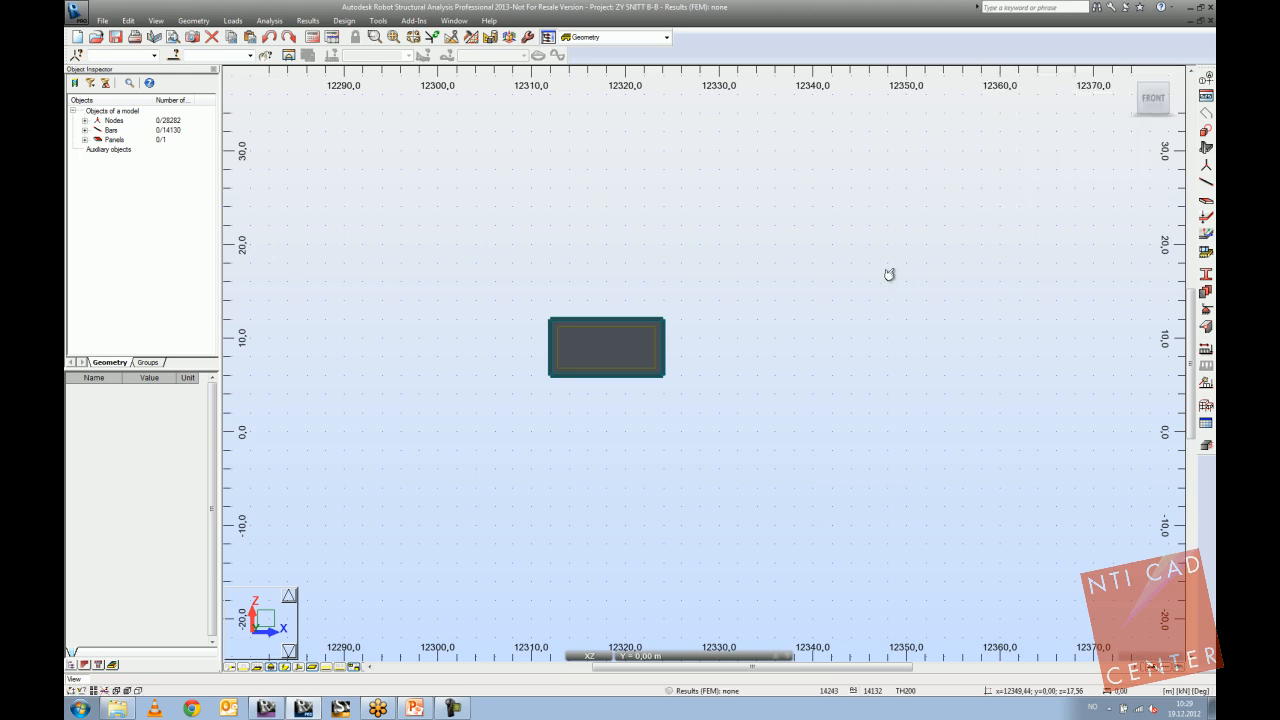
Select the TH200 panel inside the rectangular frame and open its object properties, dismissing the meshing options.
scroll(889, 274, down, 2)
scroll(717, 314, up, 5)
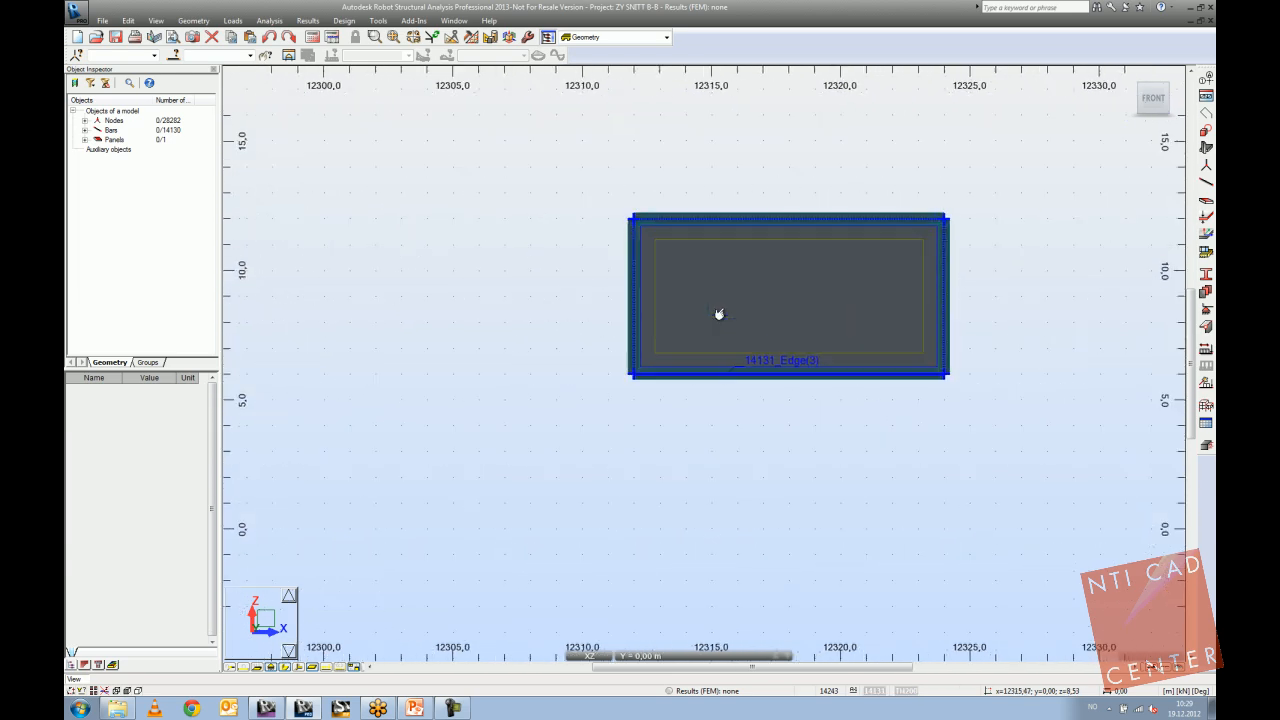
click(737, 256)
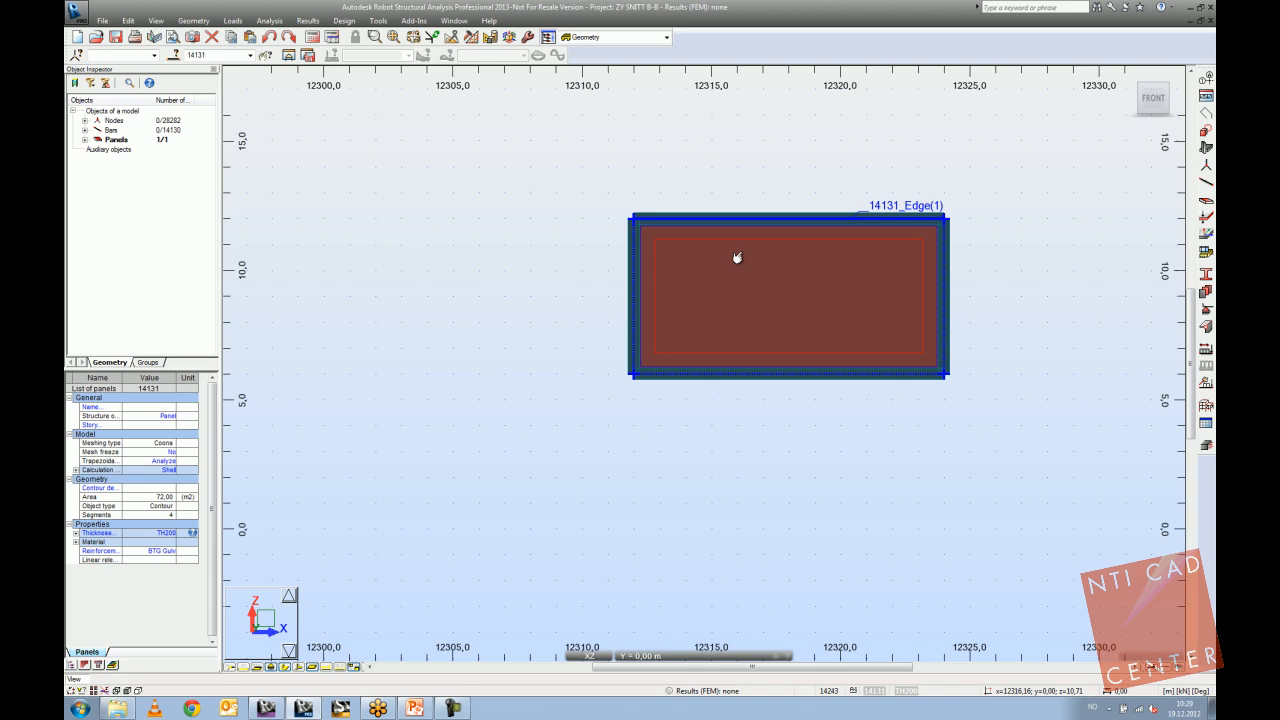
right_click(667, 252)
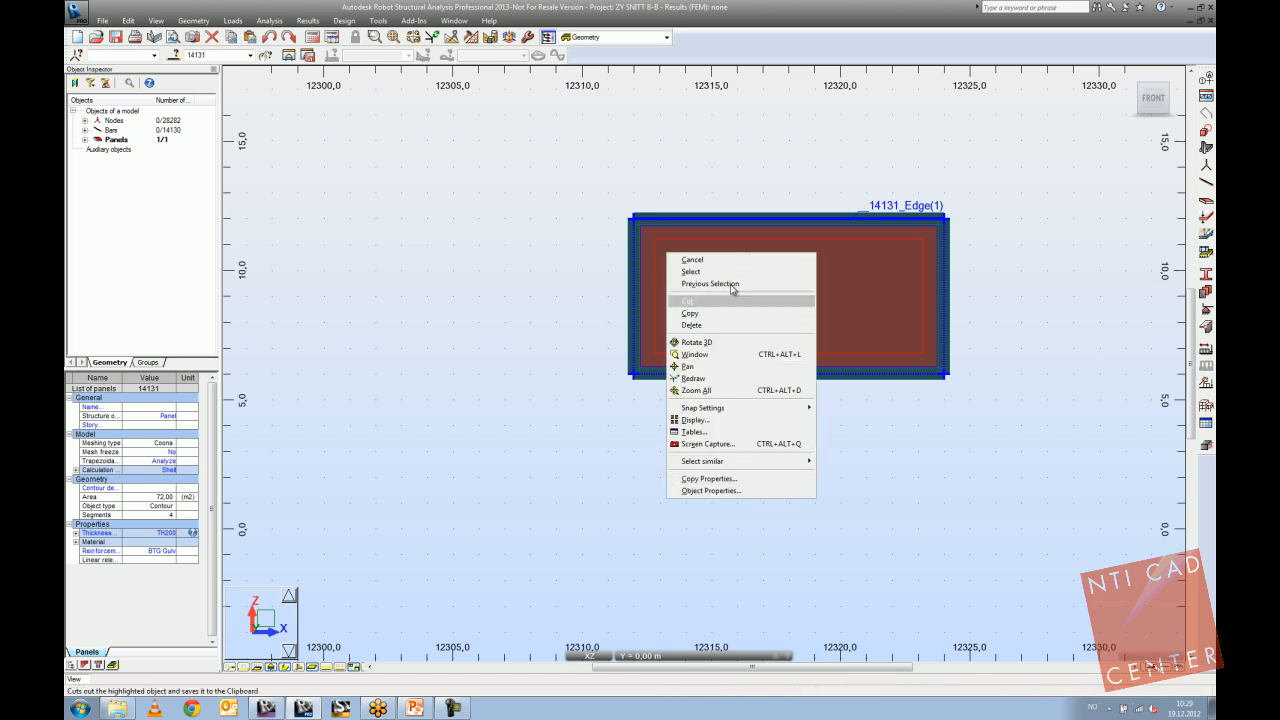
click(707, 491)
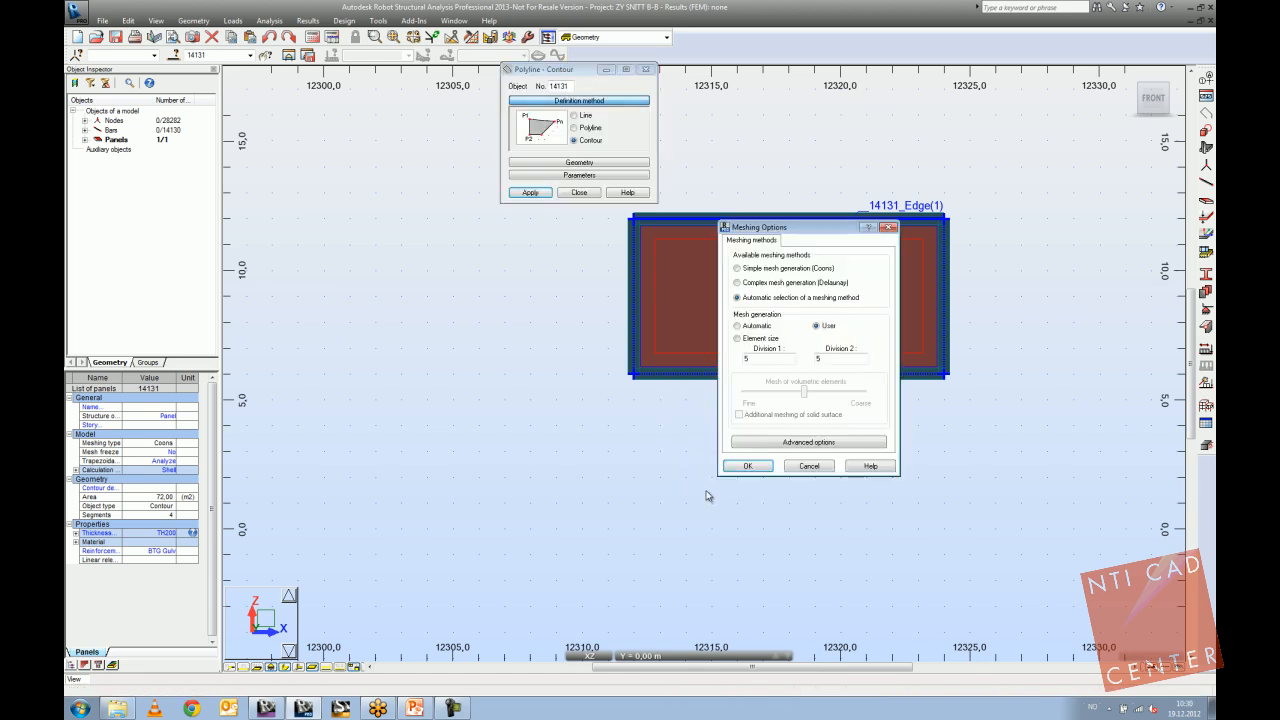
click(887, 227)
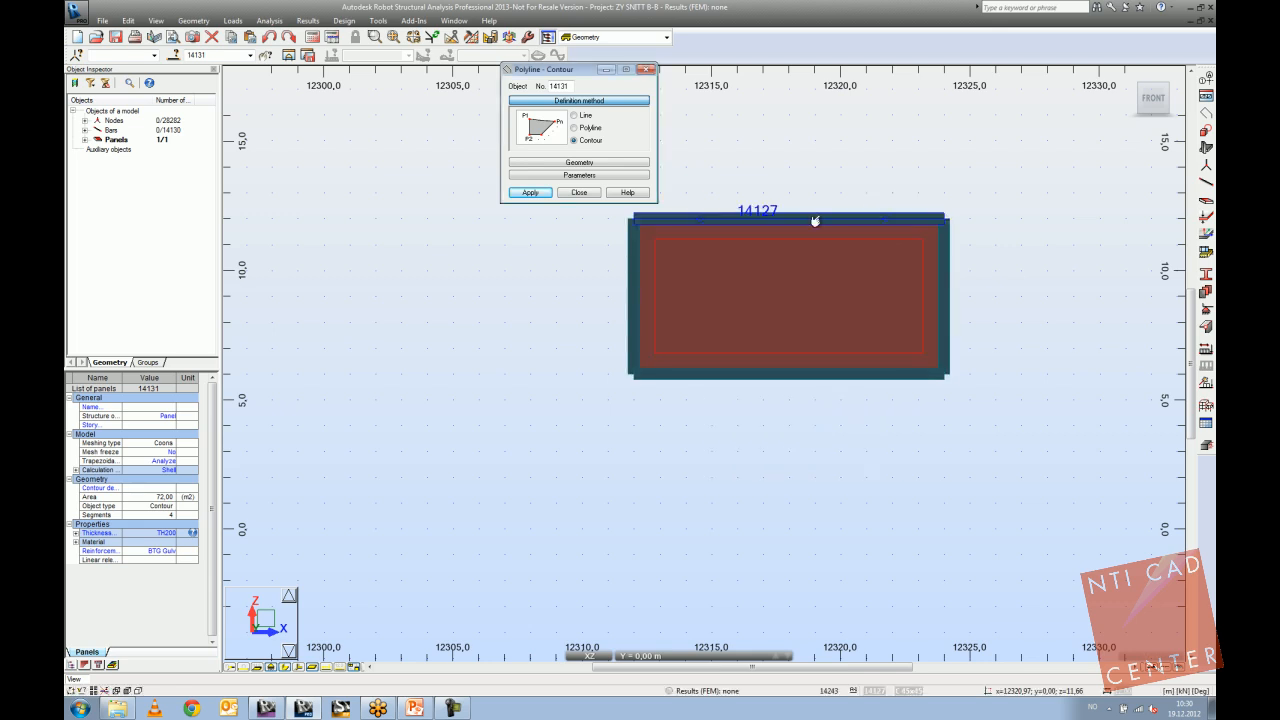
Review the panel contour's parameters and geometry, including the table of its corner point coordinates.
click(618, 176)
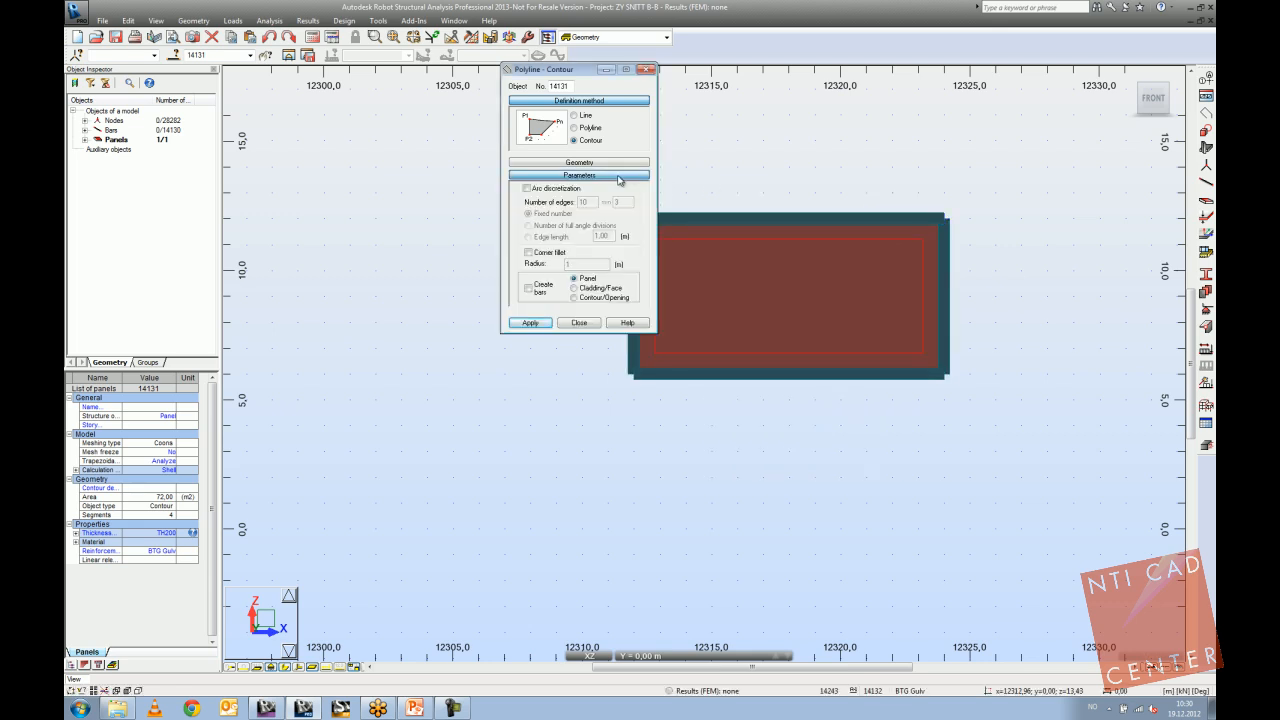
click(604, 176)
click(600, 163)
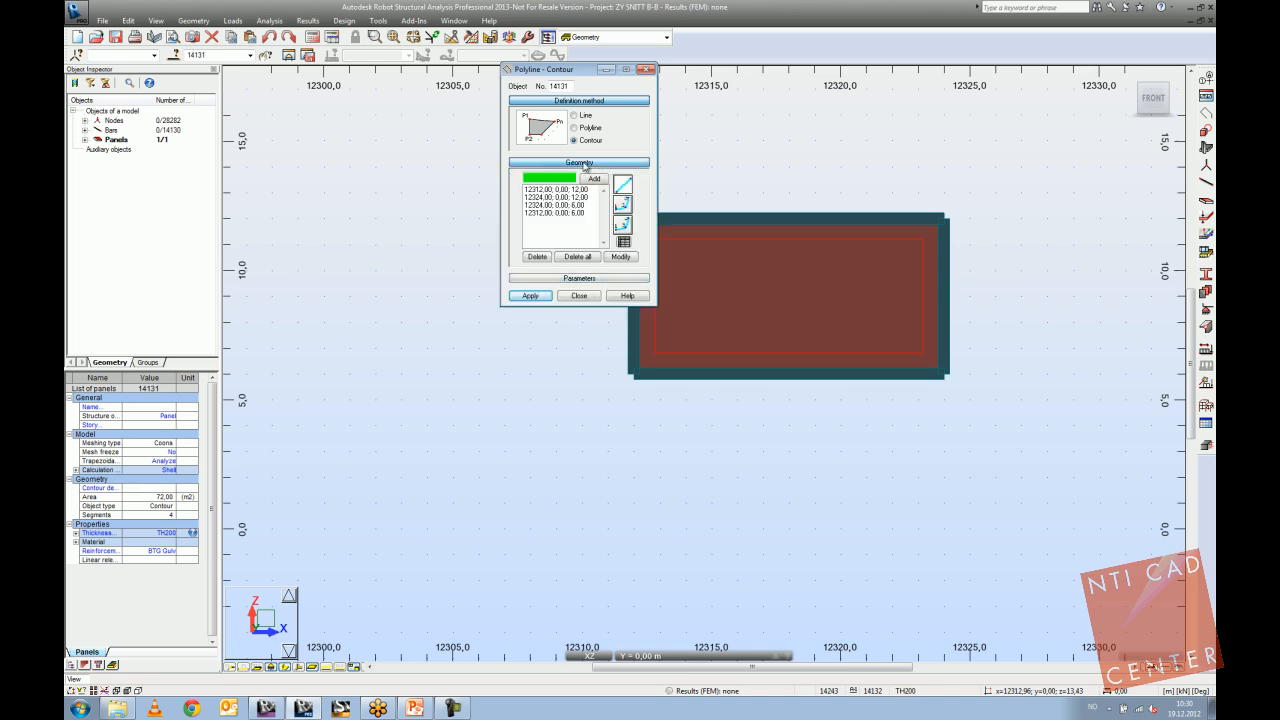
click(624, 242)
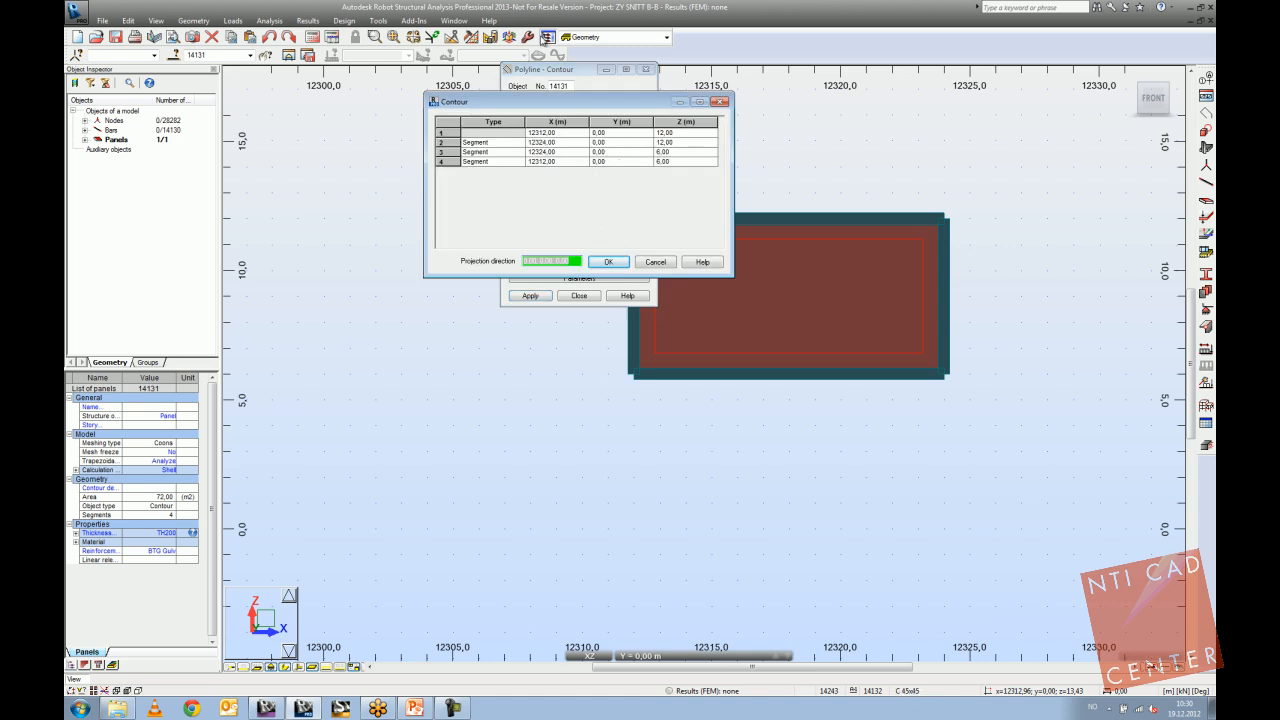
click(530, 36)
click(719, 102)
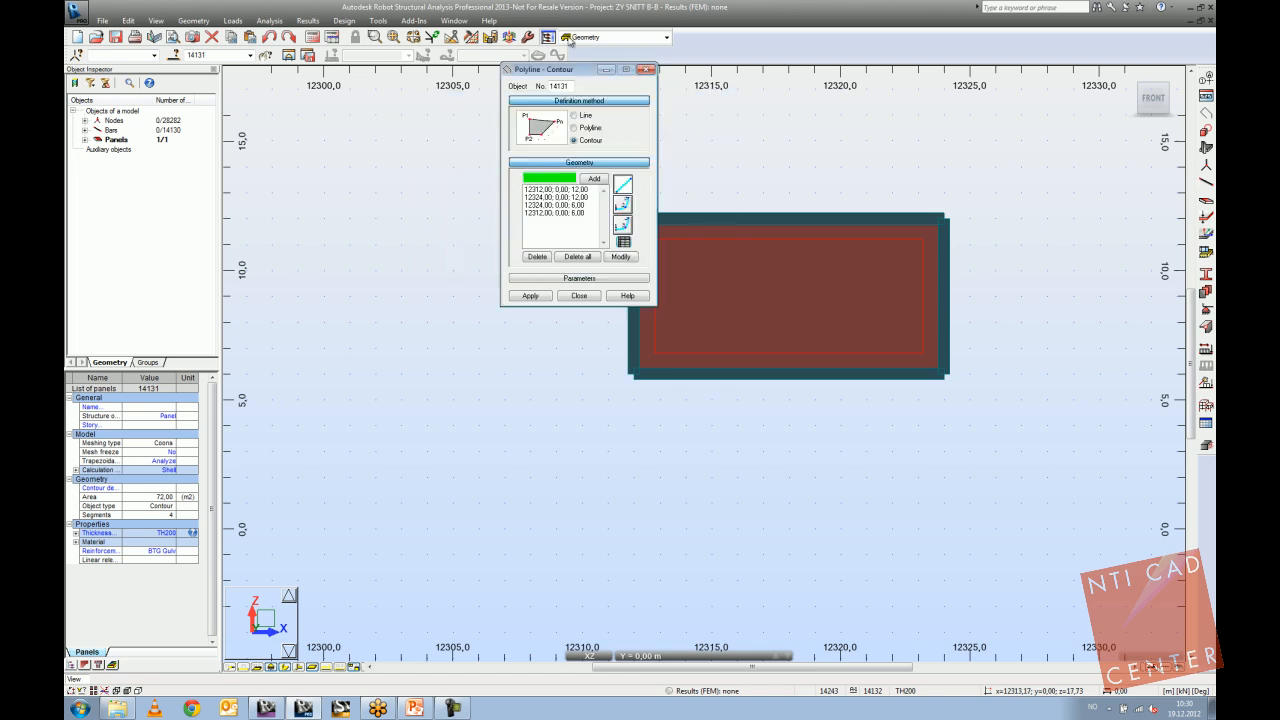
Set the structure dimensions format to five decimal places in the job preferences.
click(530, 37)
click(719, 94)
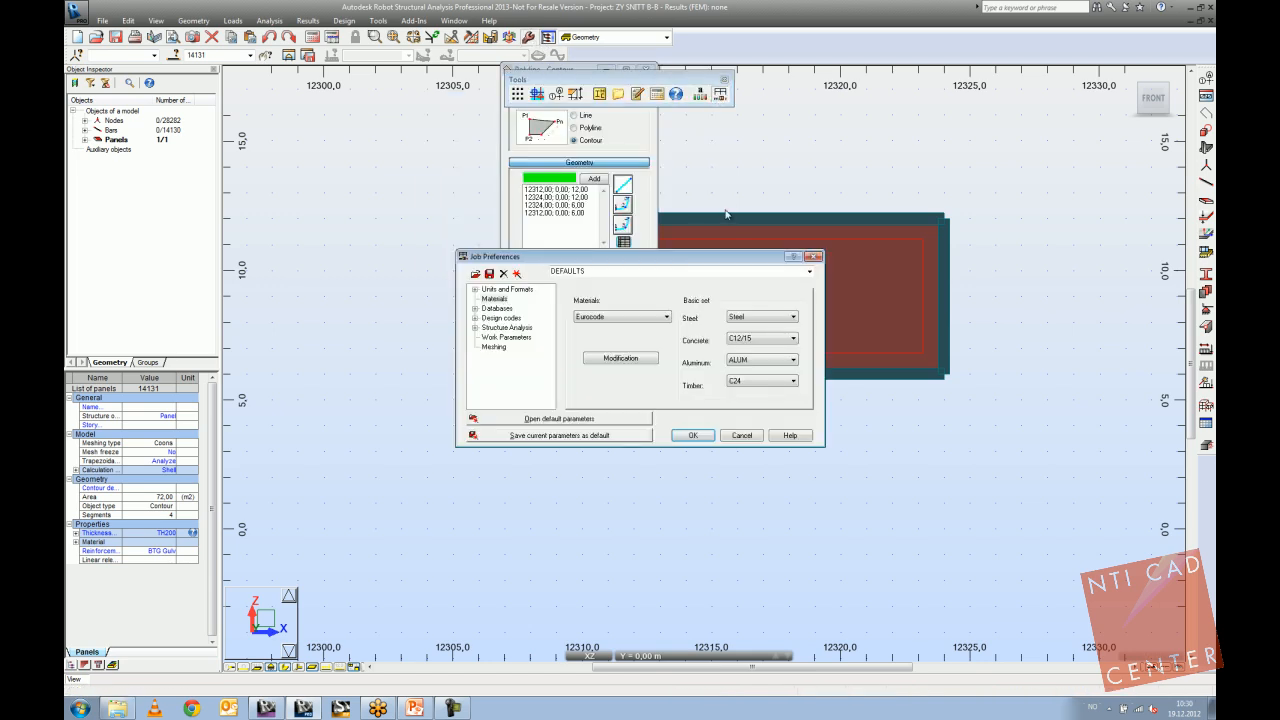
click(475, 289)
click(508, 299)
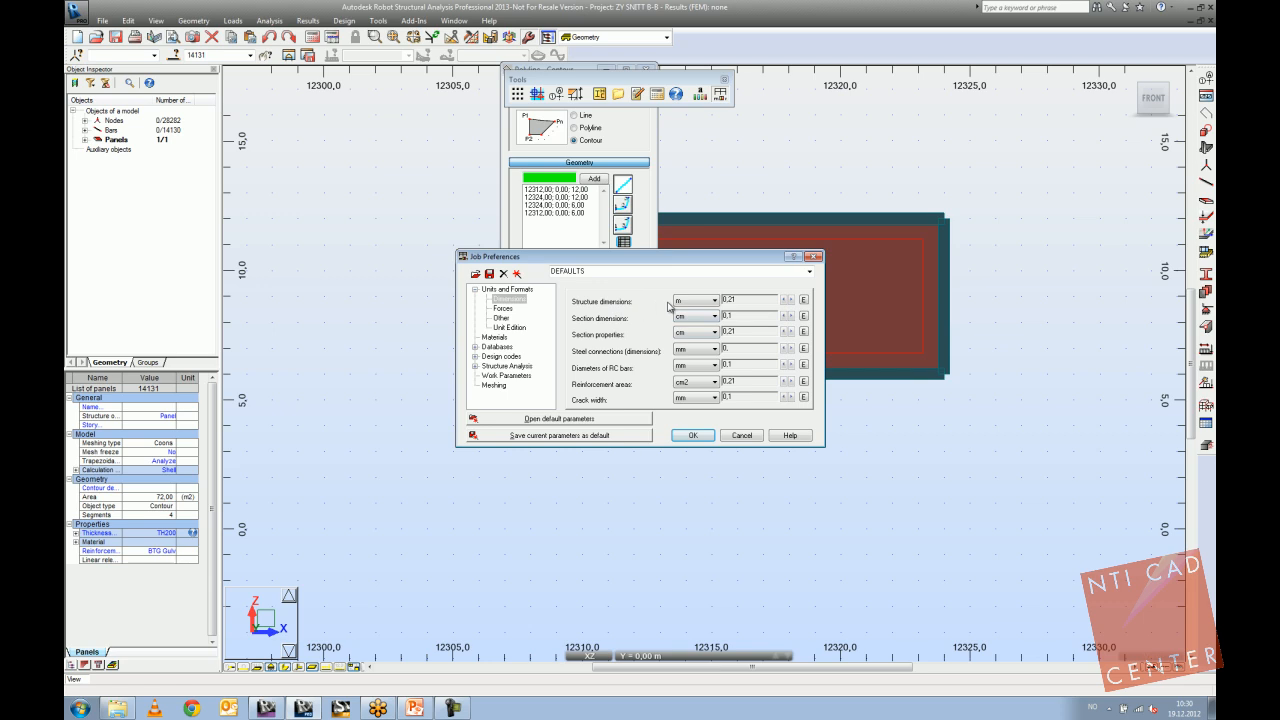
click(791, 300)
click(791, 300)
click(791, 300)
click(692, 435)
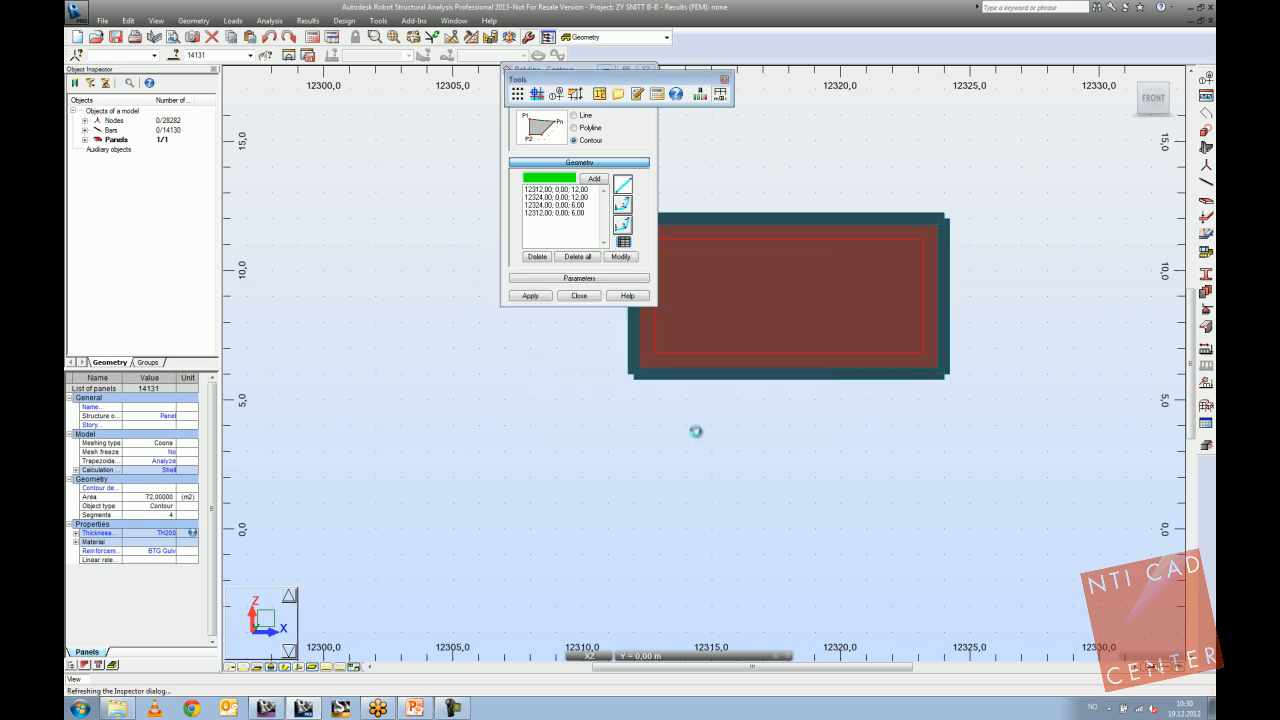
Check the panel's contour point coordinates, try editing the Z value of the second point, and close the dialogs without applying.
click(624, 242)
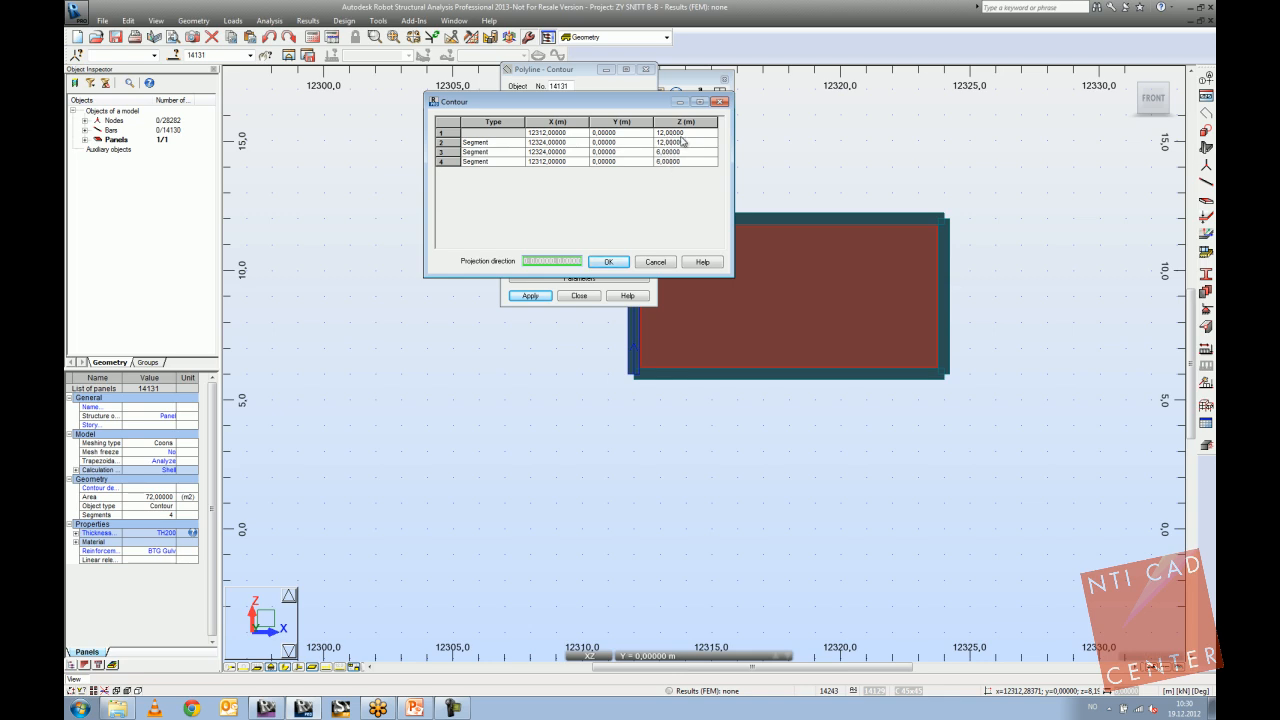
click(682, 143)
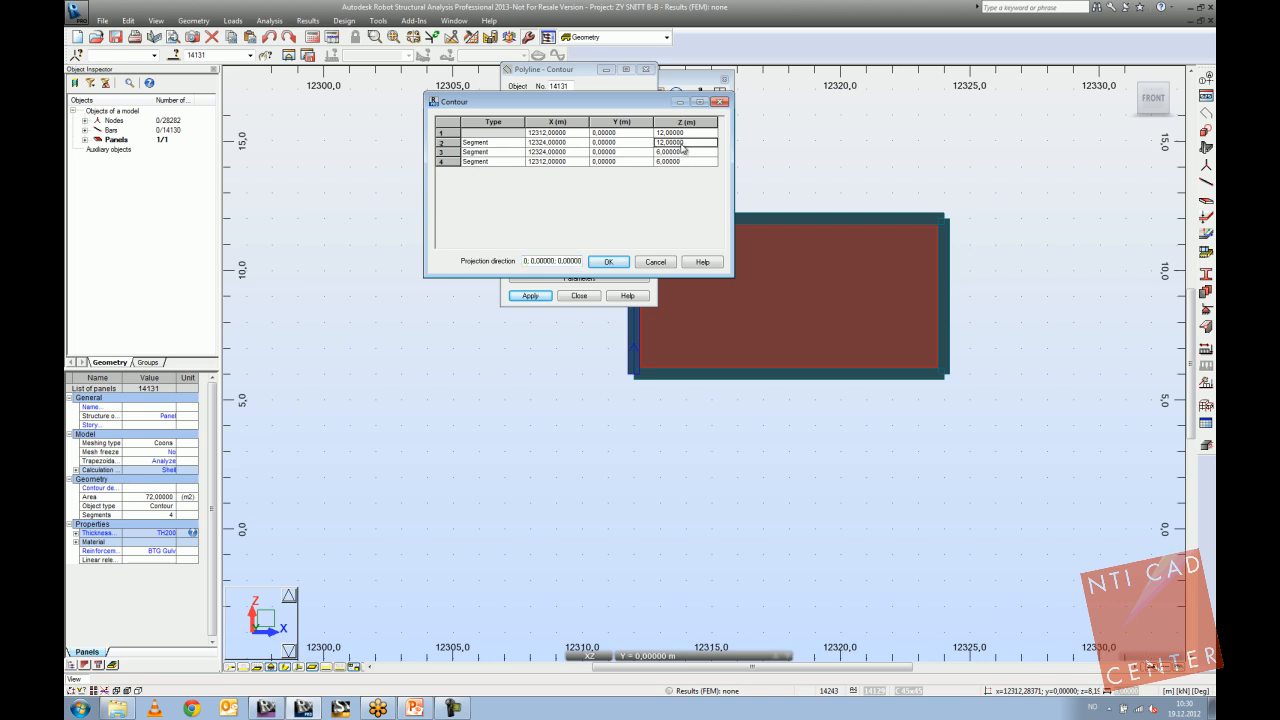
text(1)
drag(675, 142, 651, 155)
drag(640, 104, 505, 148)
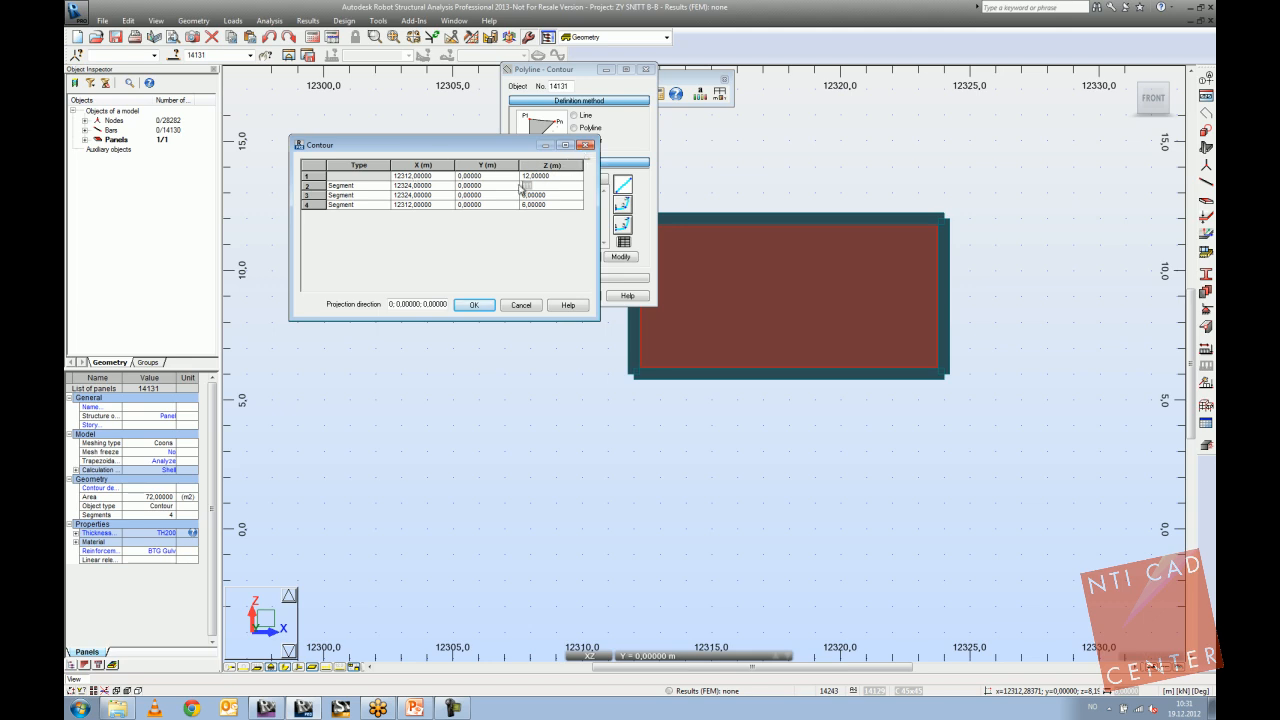
click(585, 144)
click(648, 73)
middle_drag(739, 184, 714, 203)
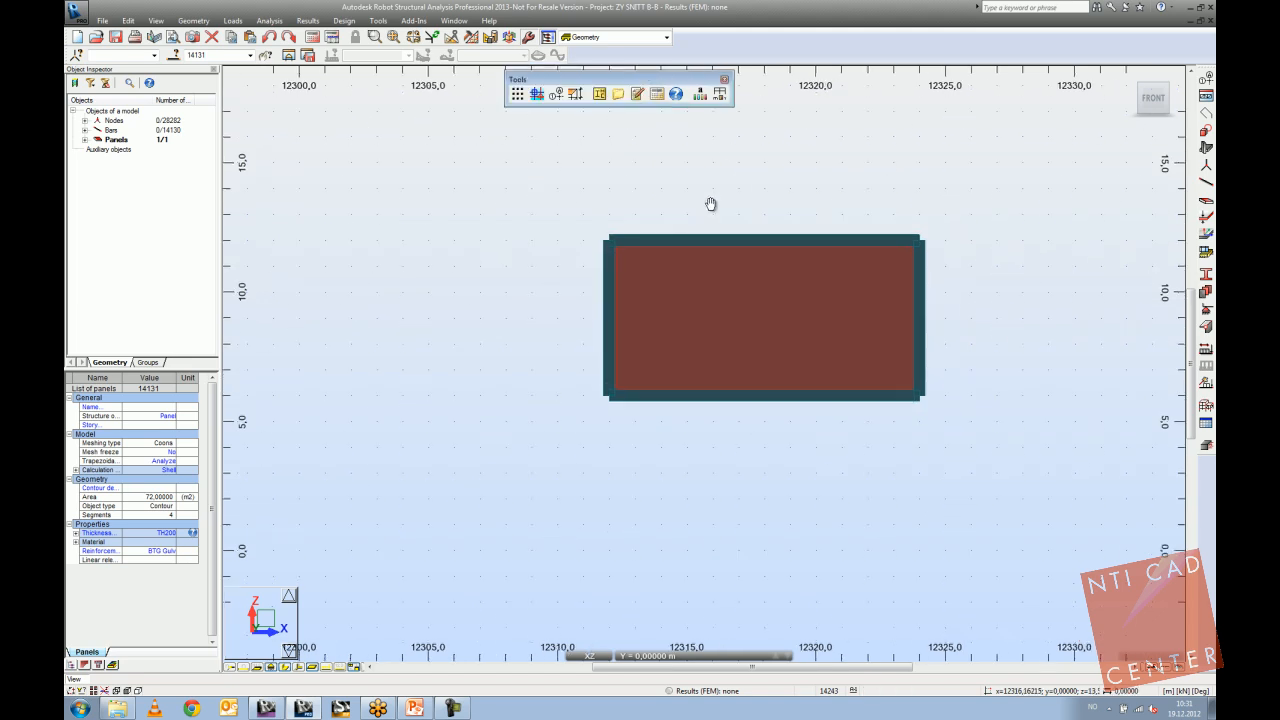
scroll(714, 203, down, 2)
click(725, 80)
scroll(700, 186, down, 3)
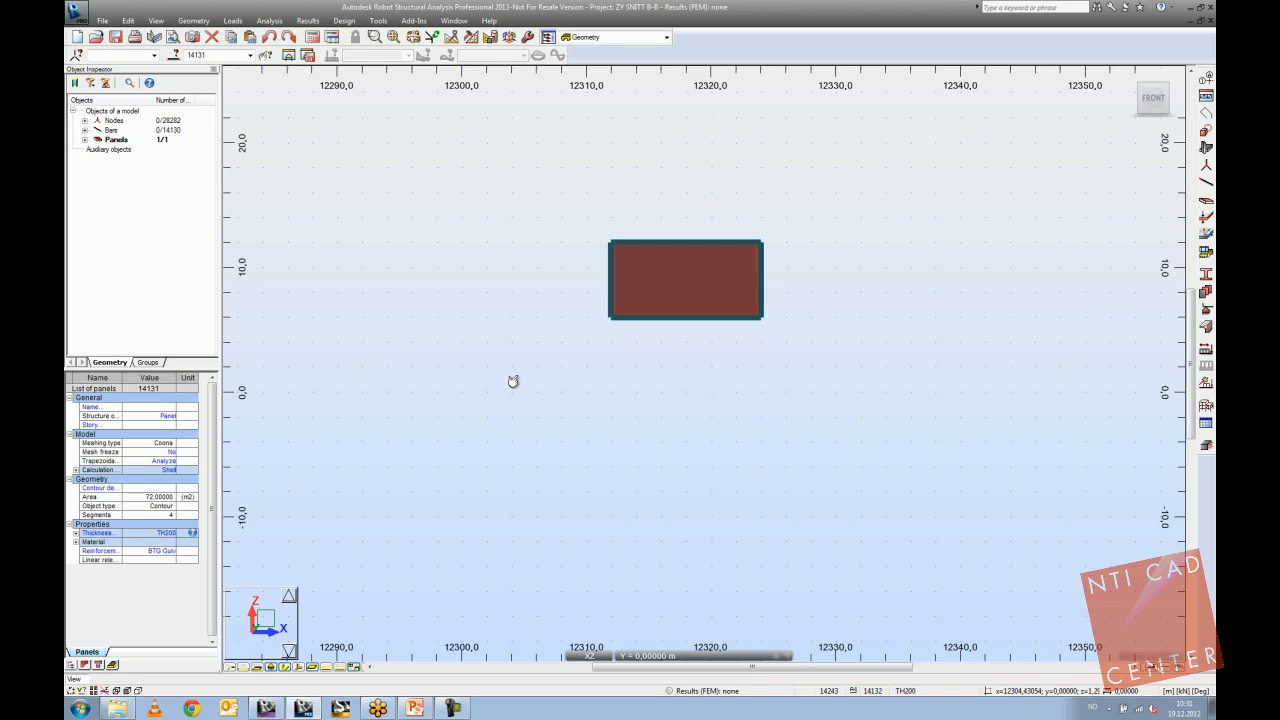
scroll(604, 327, down, 2)
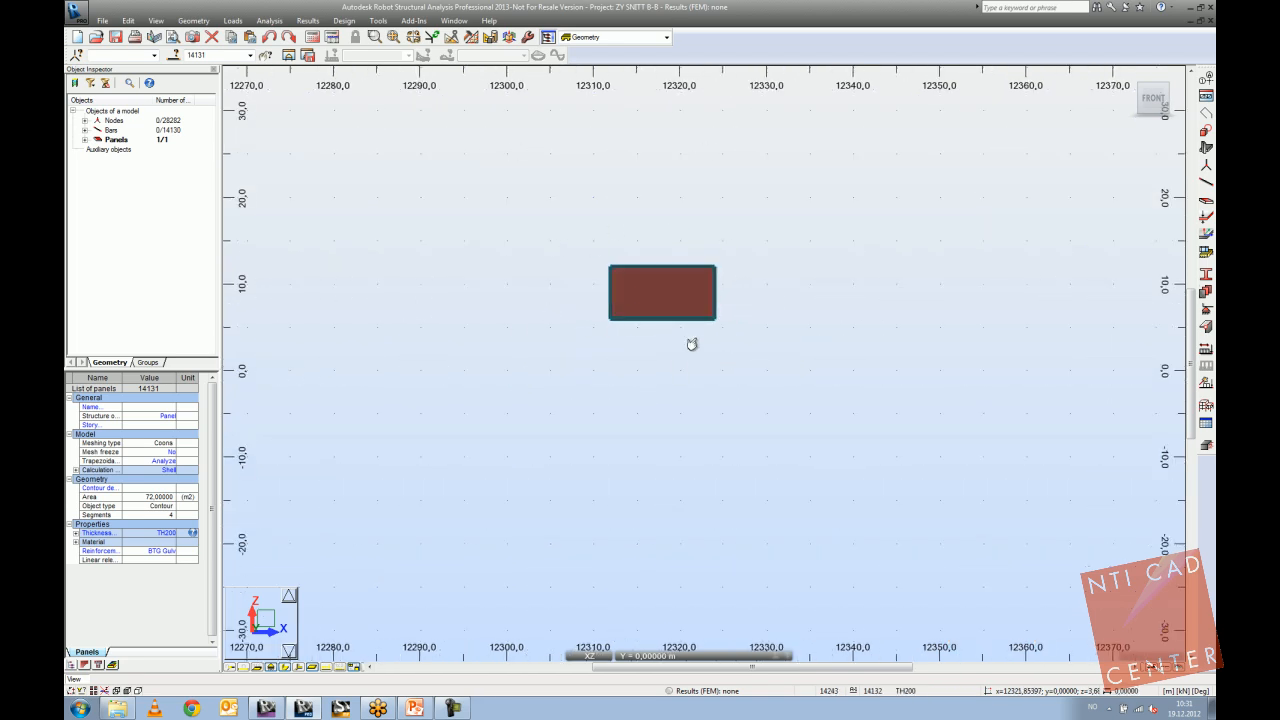
Review the file formats available for saving the project, and cancel without saving.
click(104, 22)
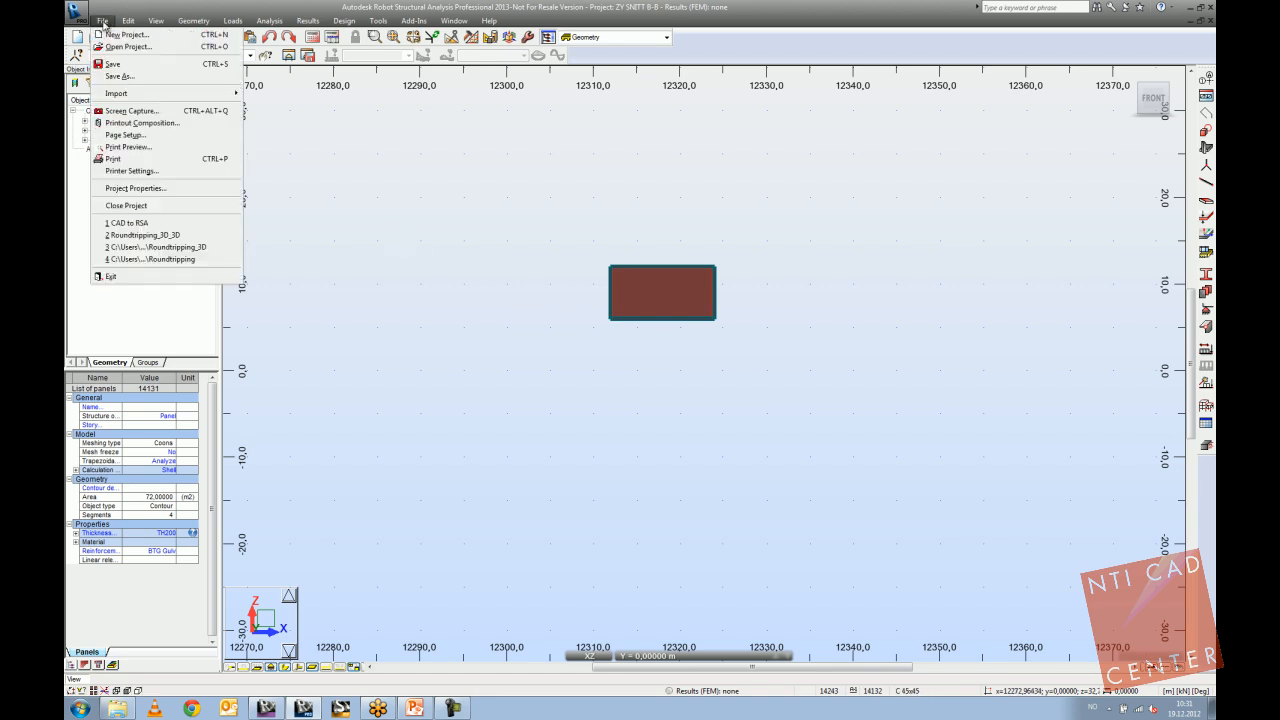
click(120, 78)
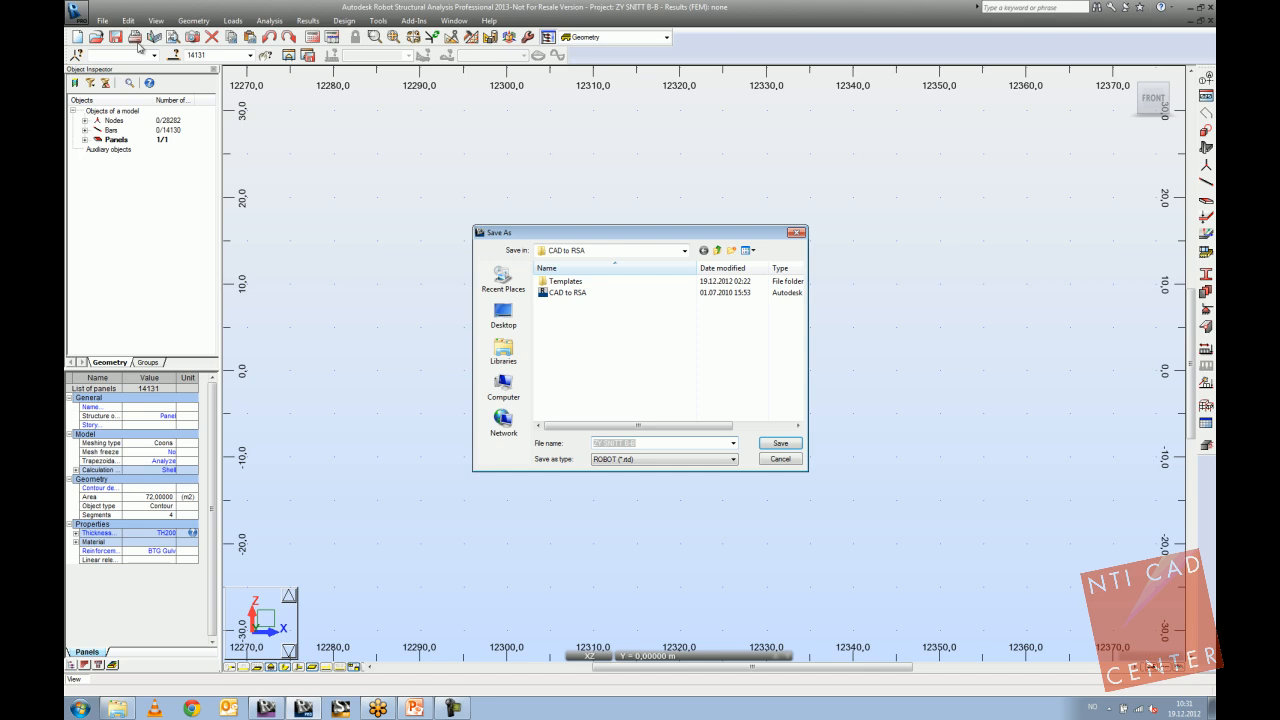
click(690, 462)
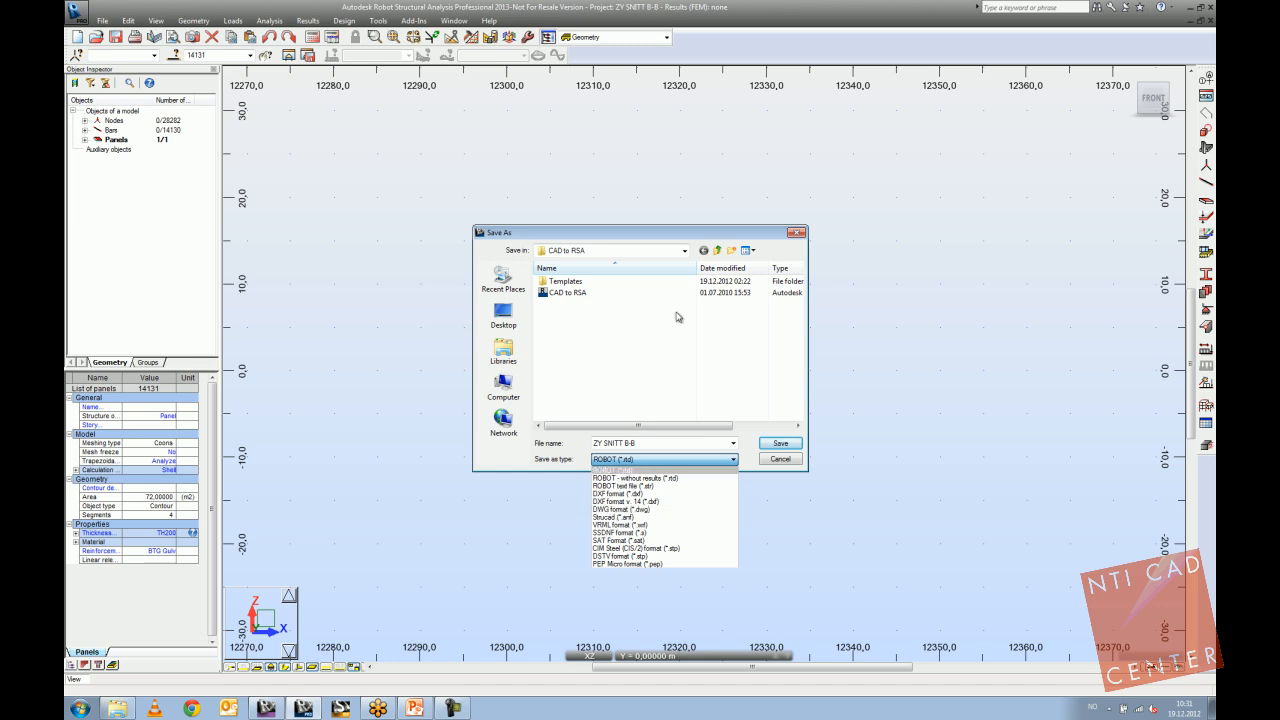
click(722, 238)
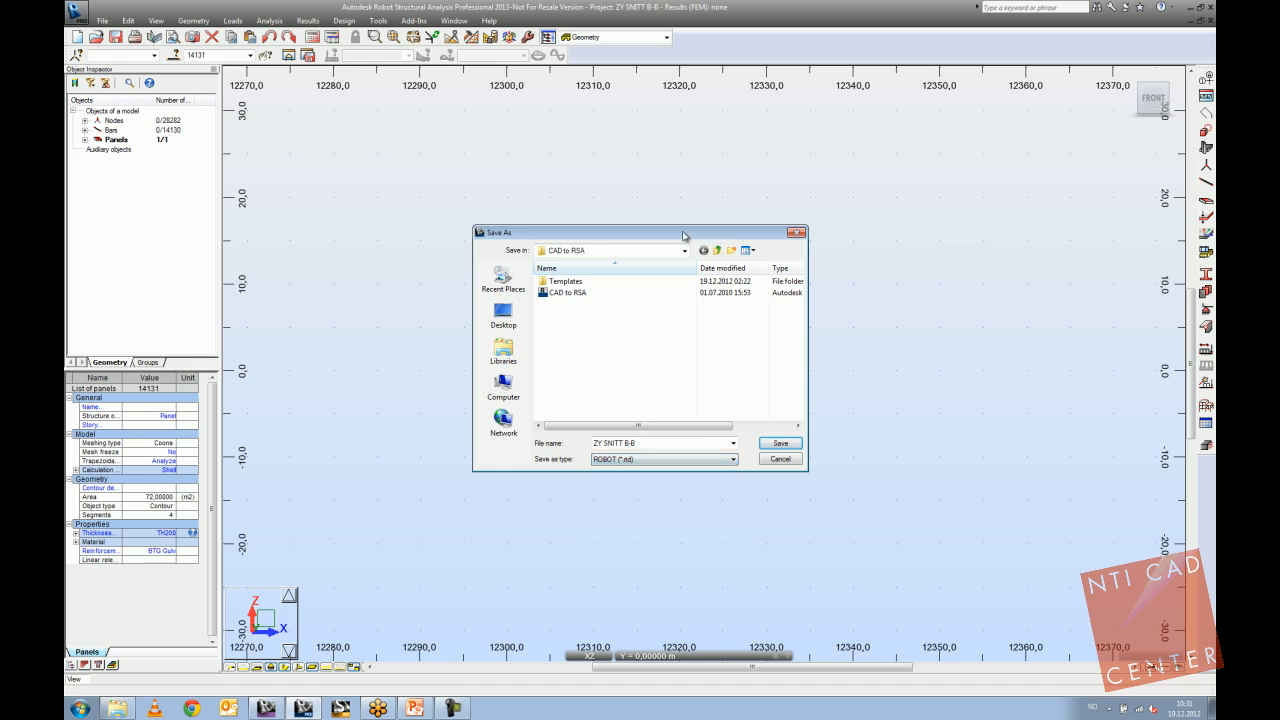
click(796, 234)
Display the panel description on the model briefly and hide it again.
scroll(570, 315, up, 3)
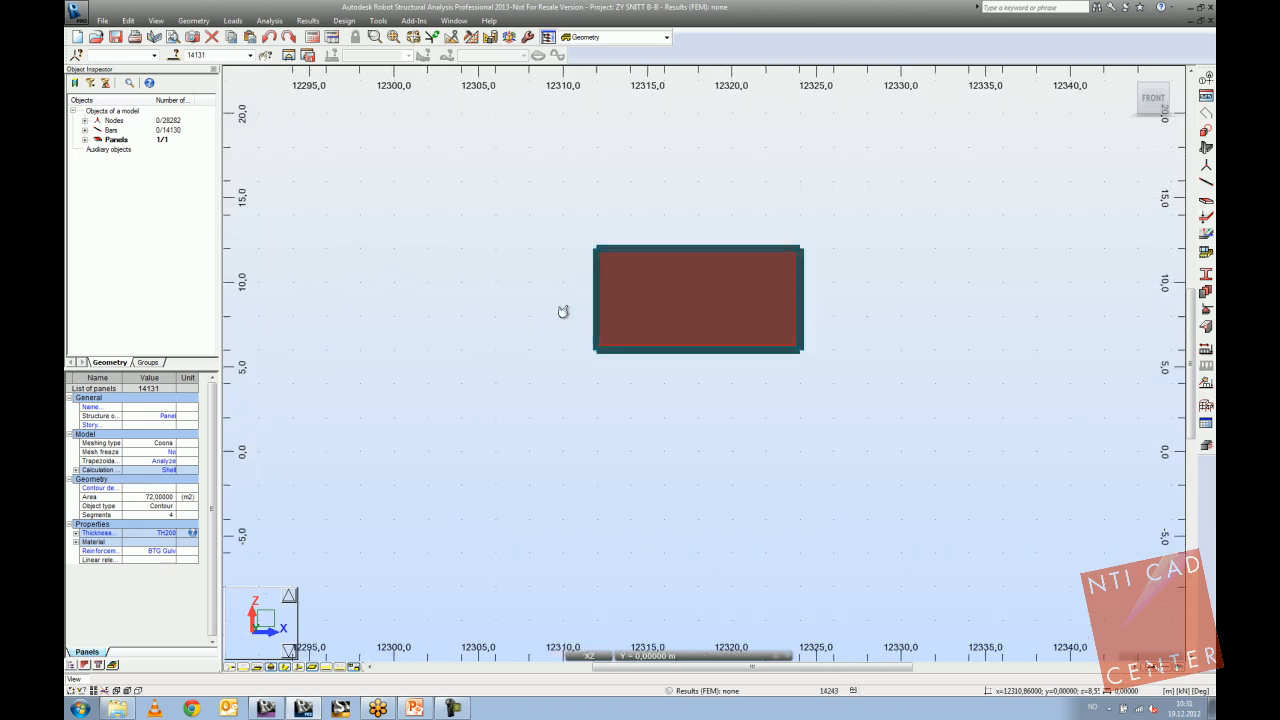
scroll(702, 452, up, 1)
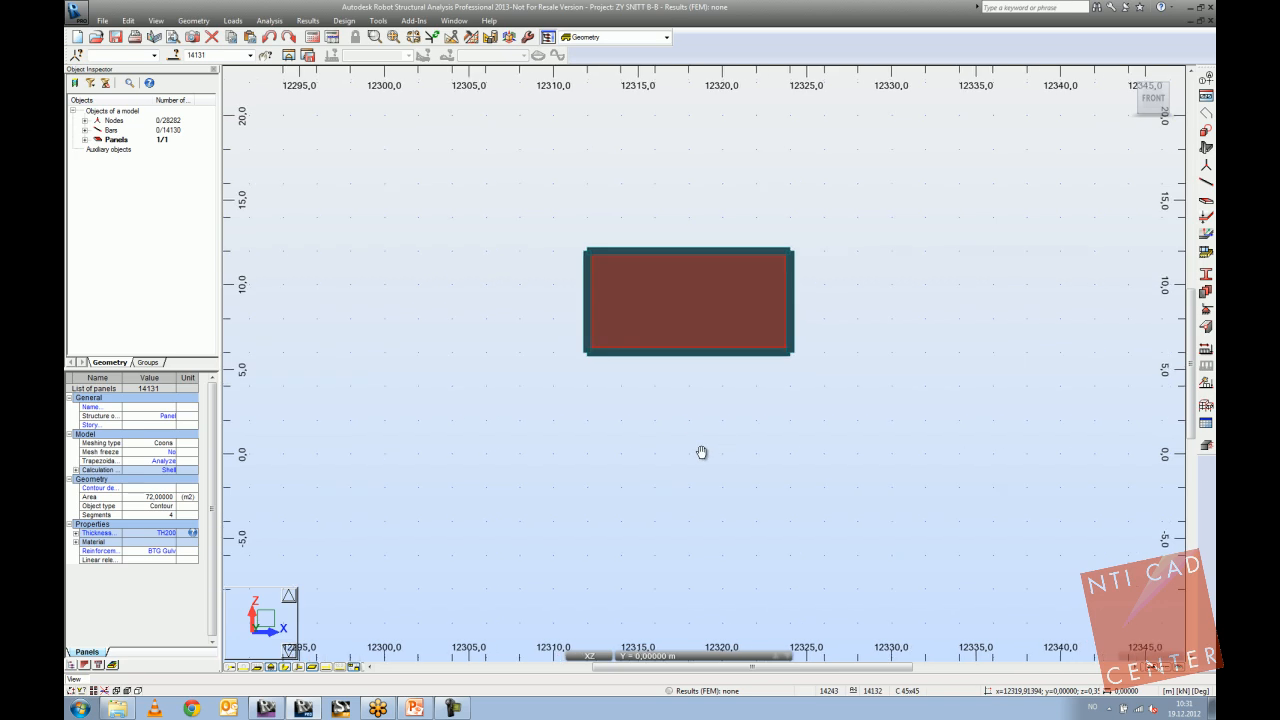
middle_drag(702, 452, 673, 457)
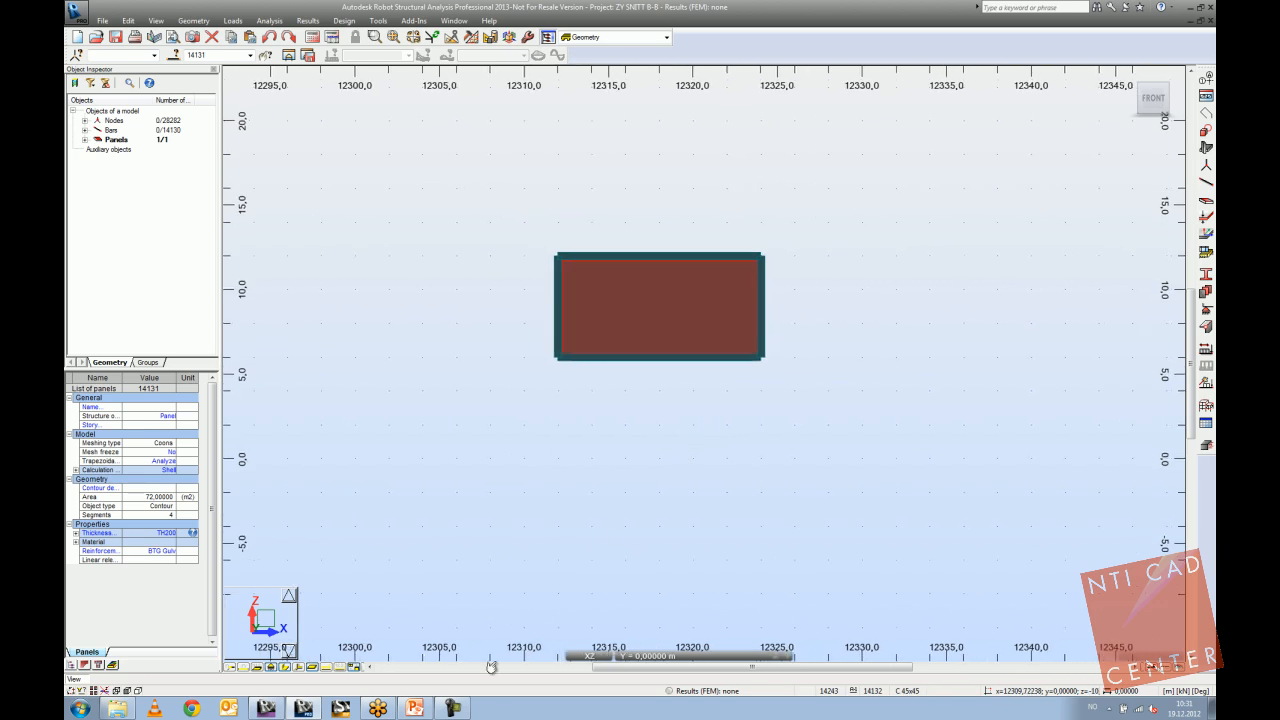
click(257, 667)
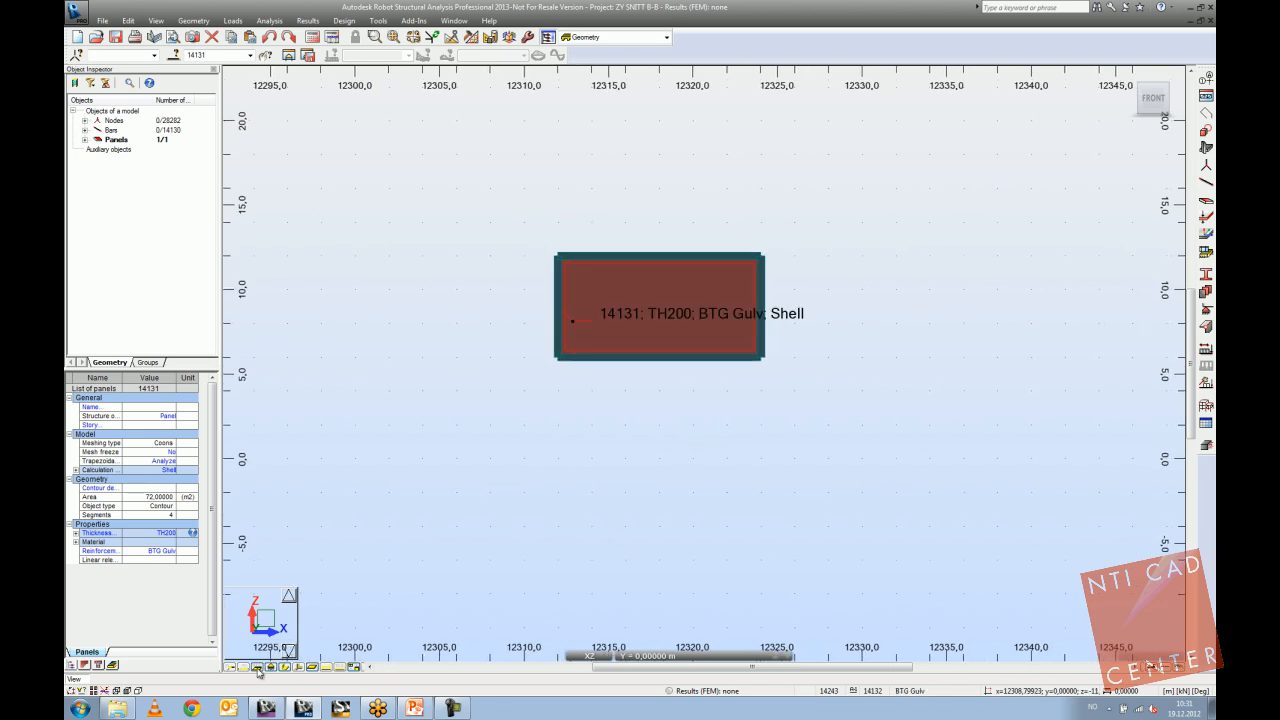
click(258, 669)
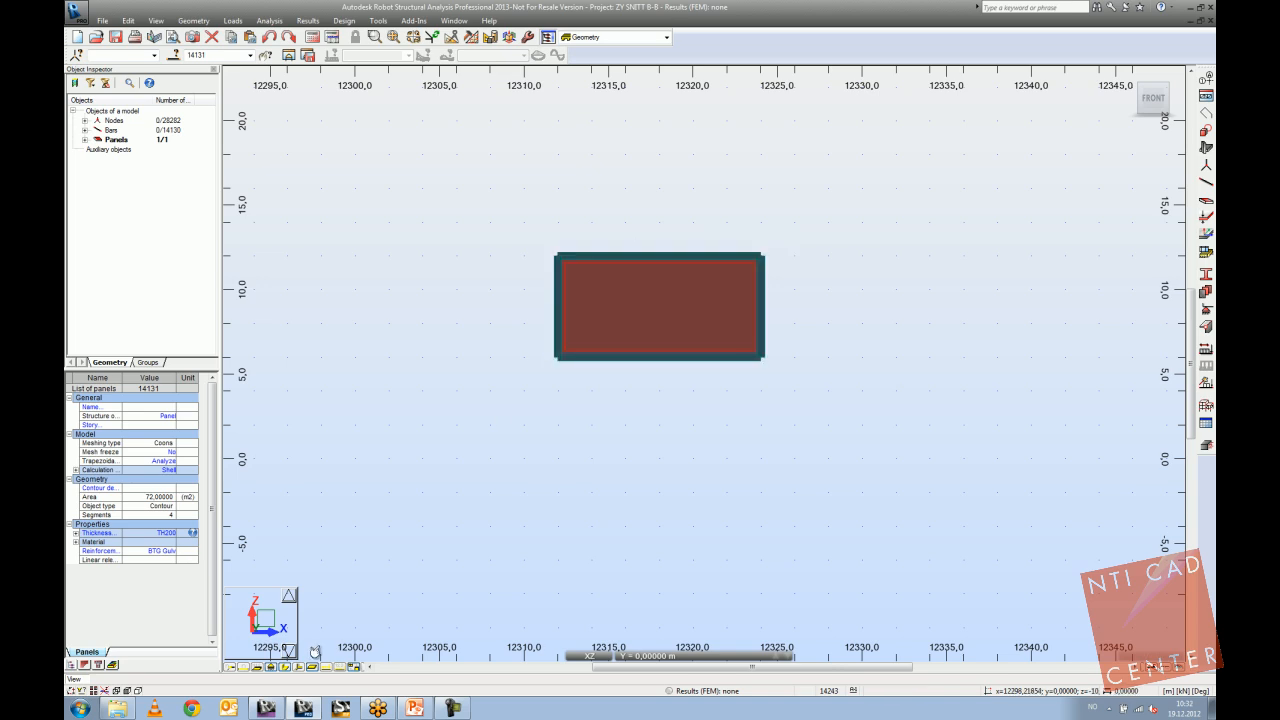
Toggle the panel's thickness display on the model for comparison, leave it hidden, and inspect the panel outline.
click(284, 668)
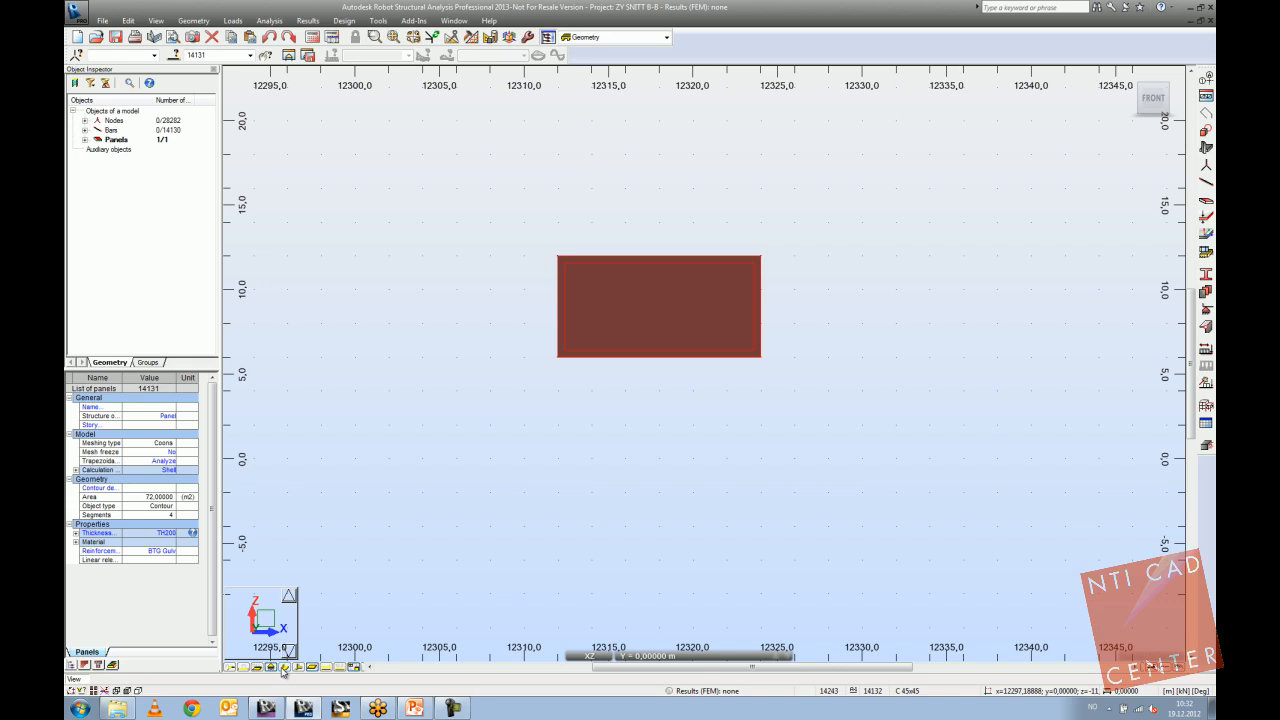
click(284, 668)
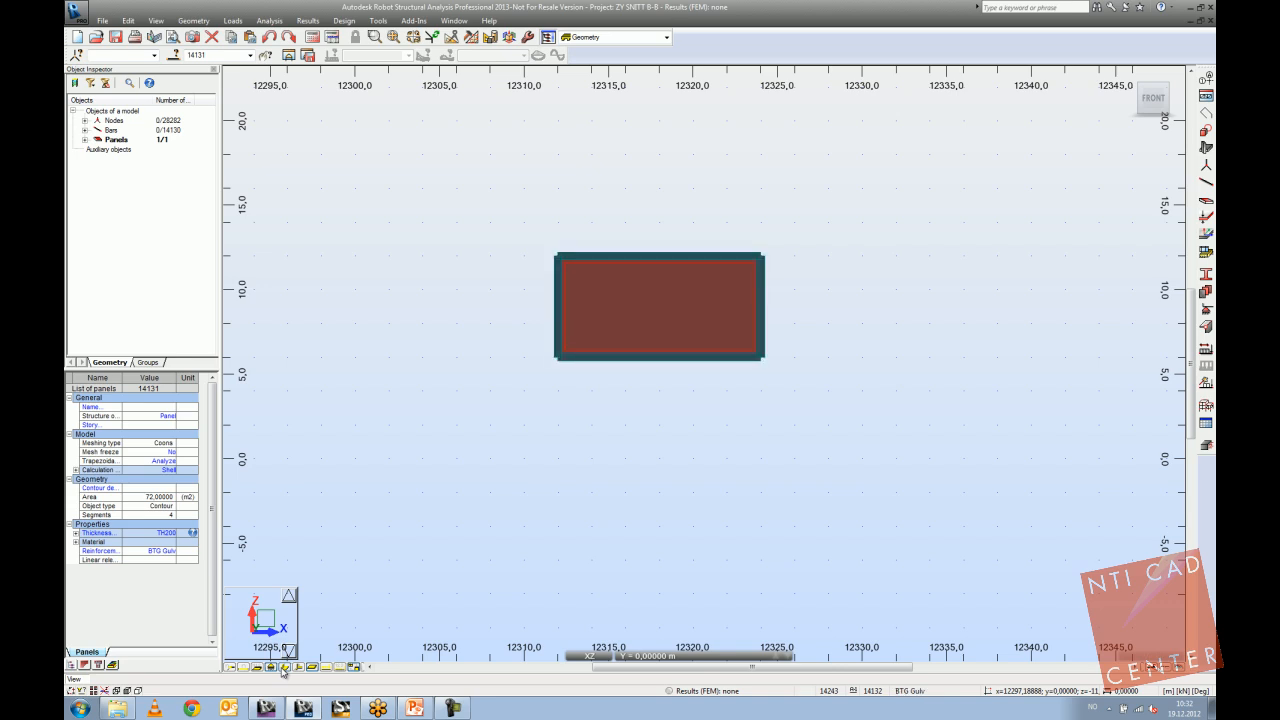
click(283, 669)
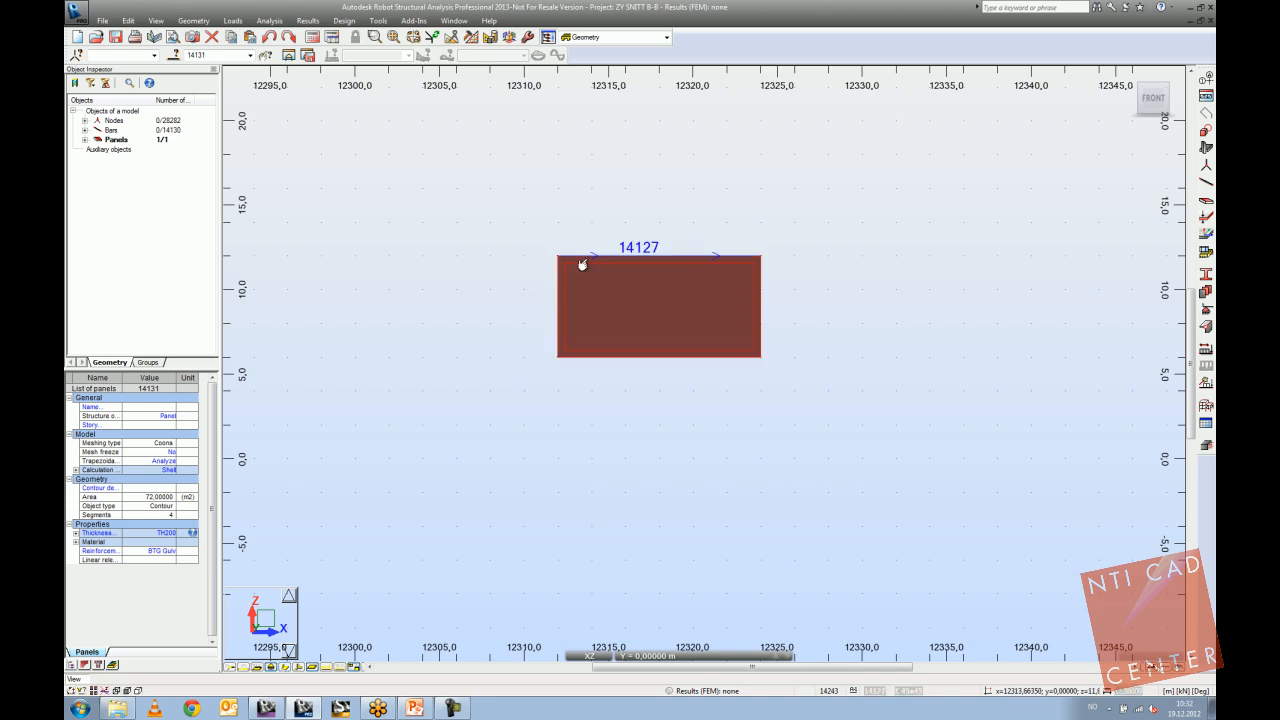
scroll(643, 290, up, 4)
scroll(560, 250, down, 1)
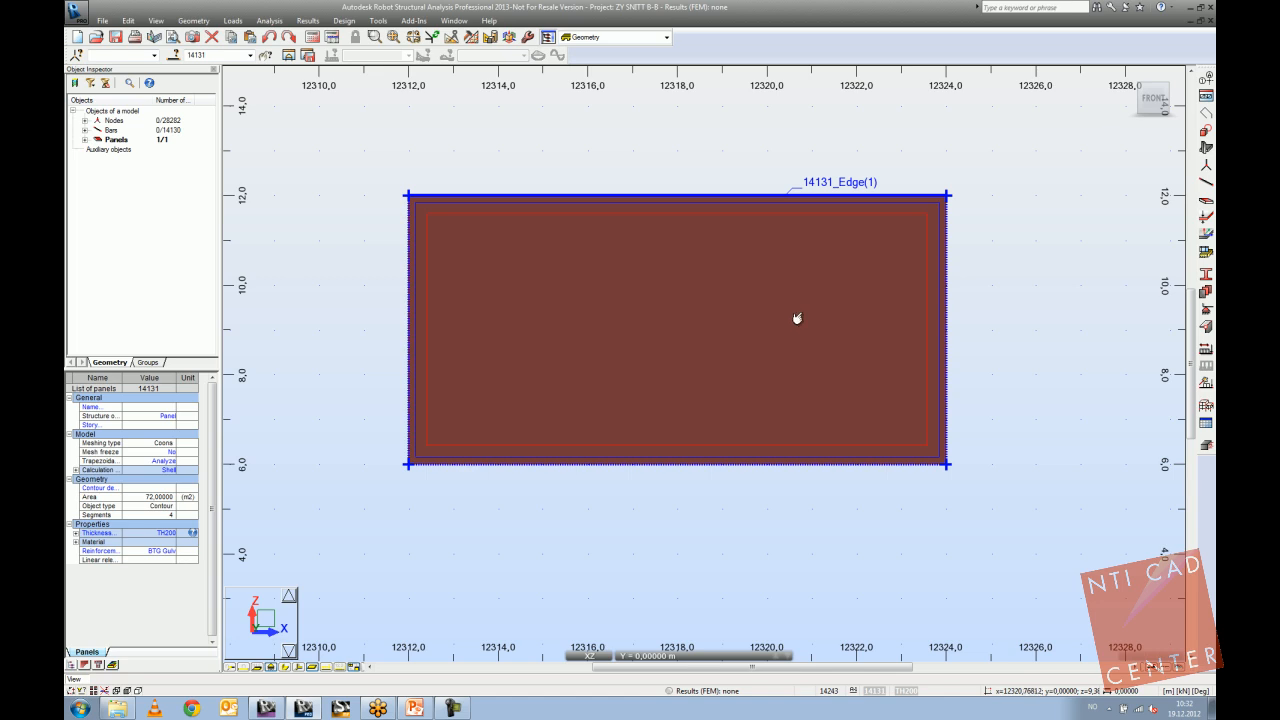
scroll(797, 318, down, 3)
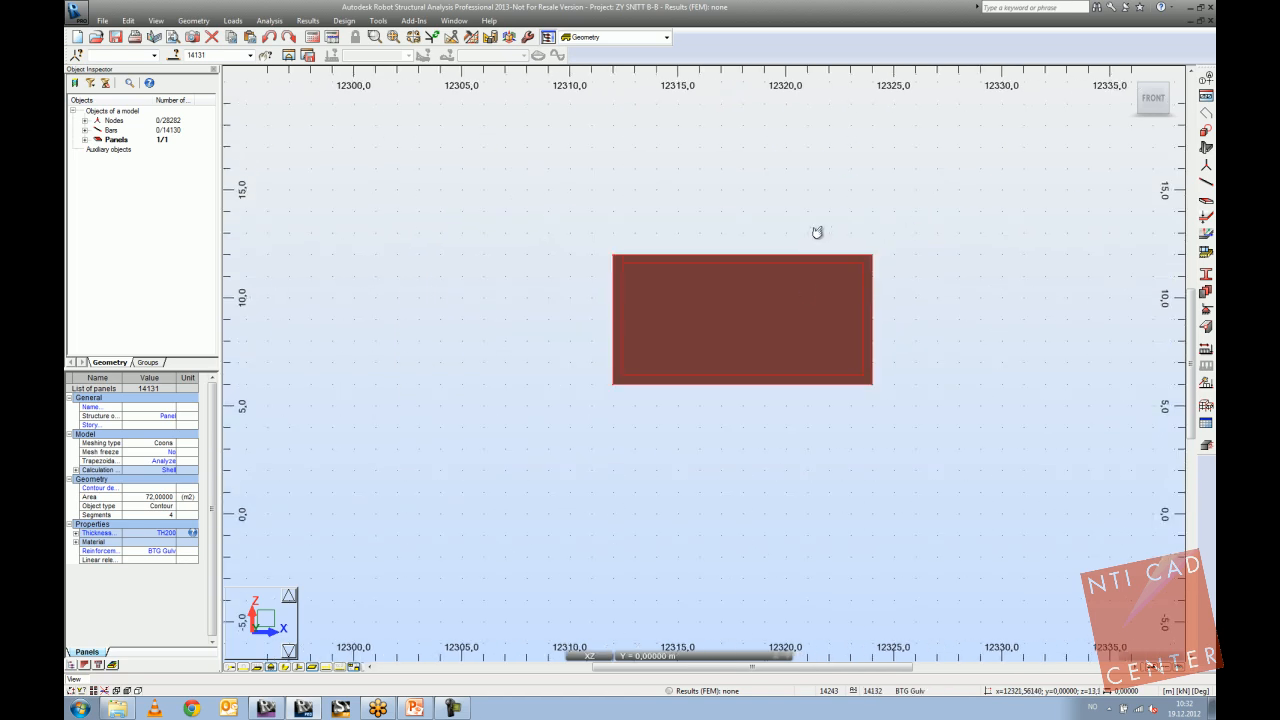
middle_drag(817, 231, 730, 230)
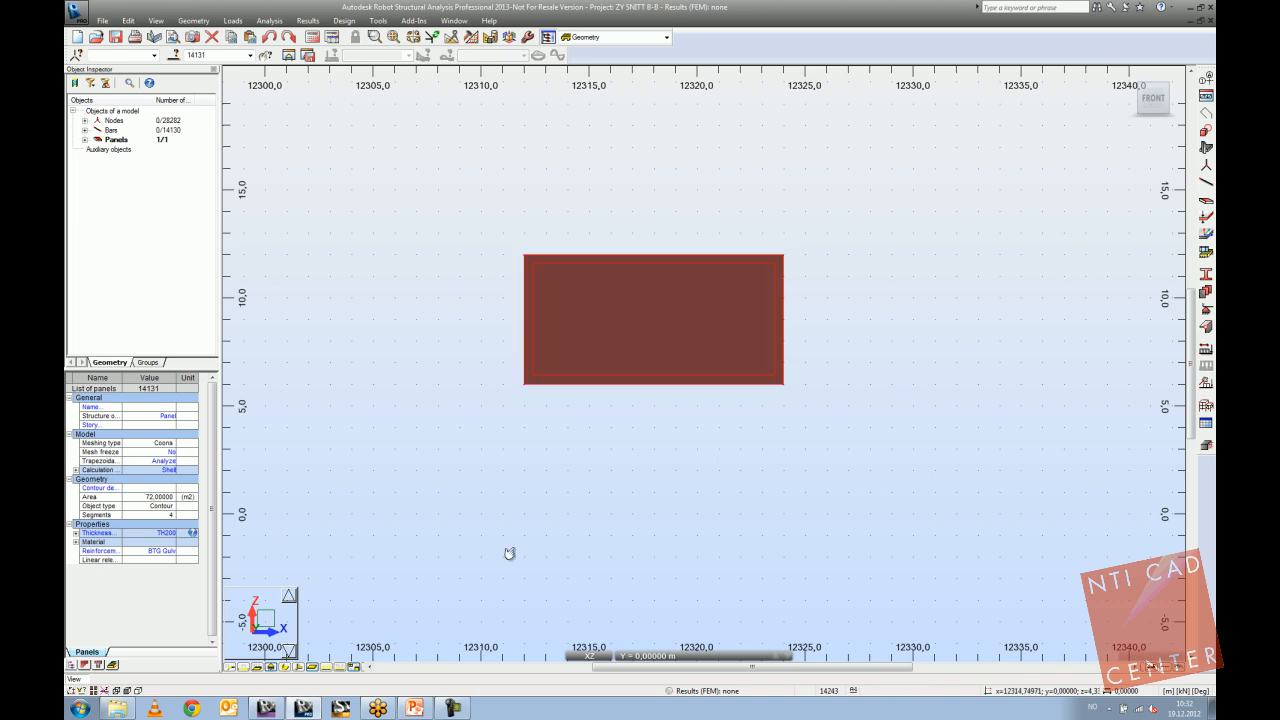
Switch to PowerPoint, start the slide show from the current AutoCAD/Robot slide, and advance to the Revit/Robot slide.
click(418, 708)
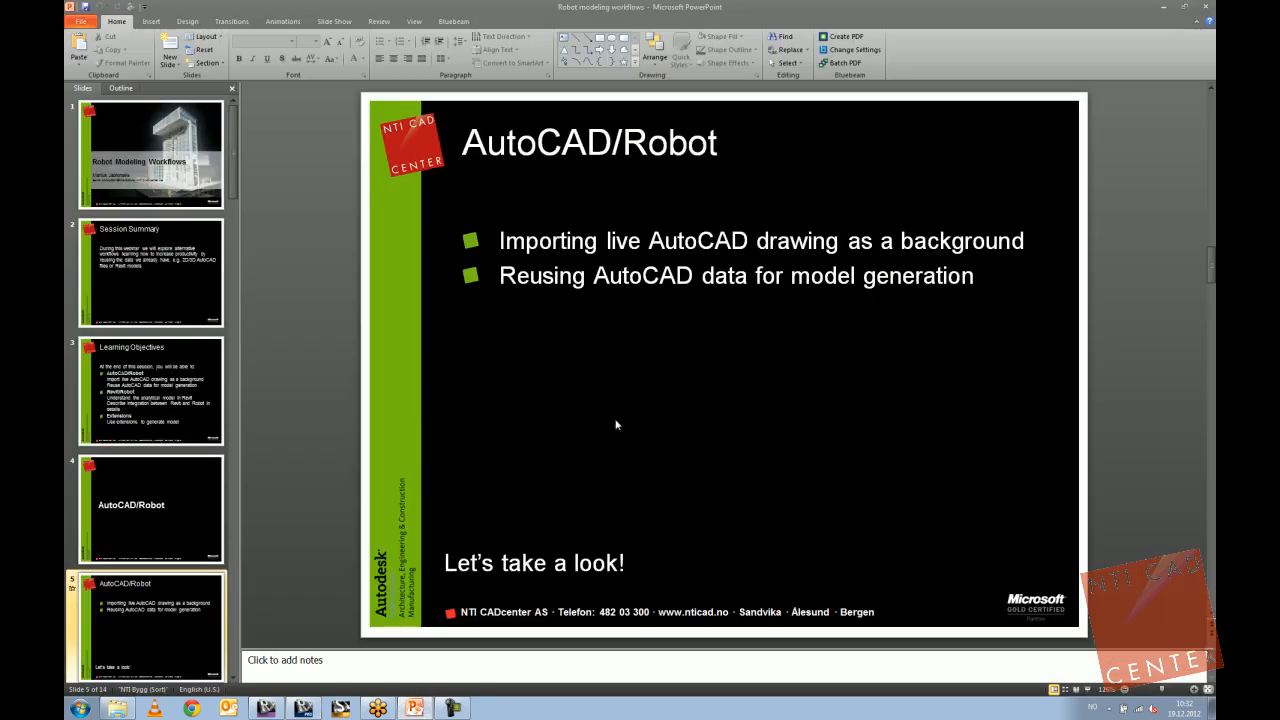
click(1090, 690)
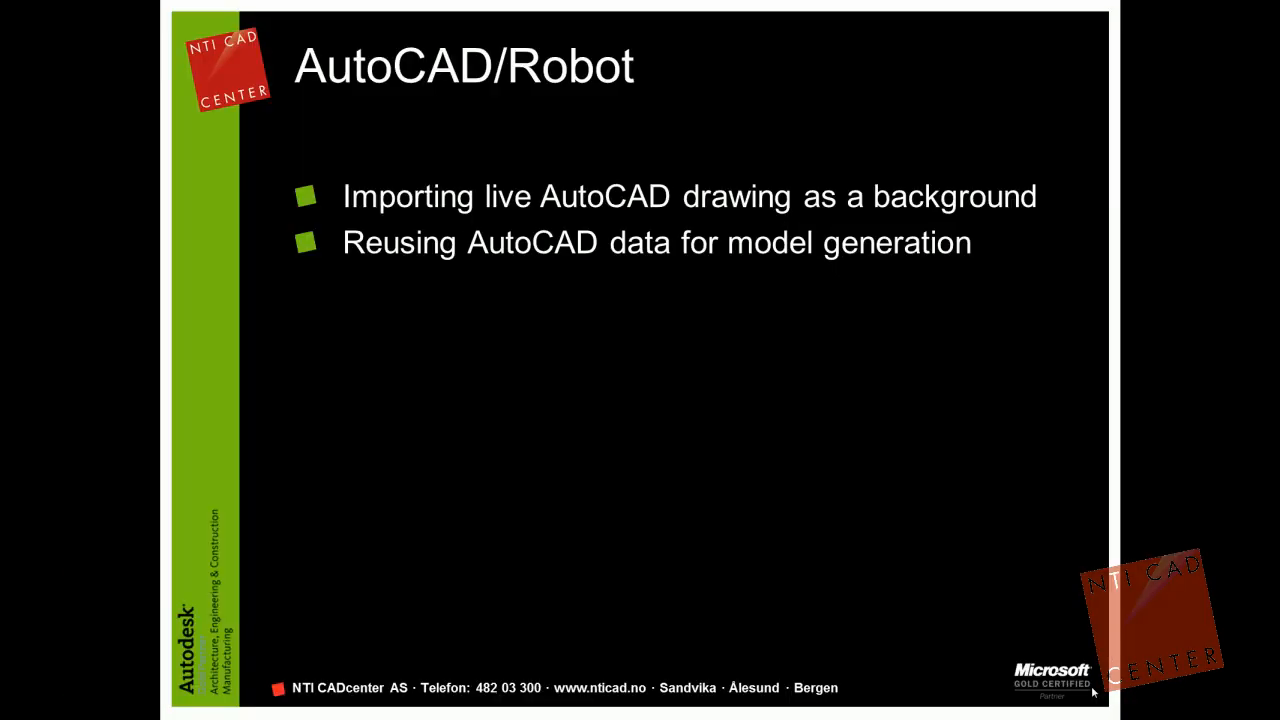
click(1092, 692)
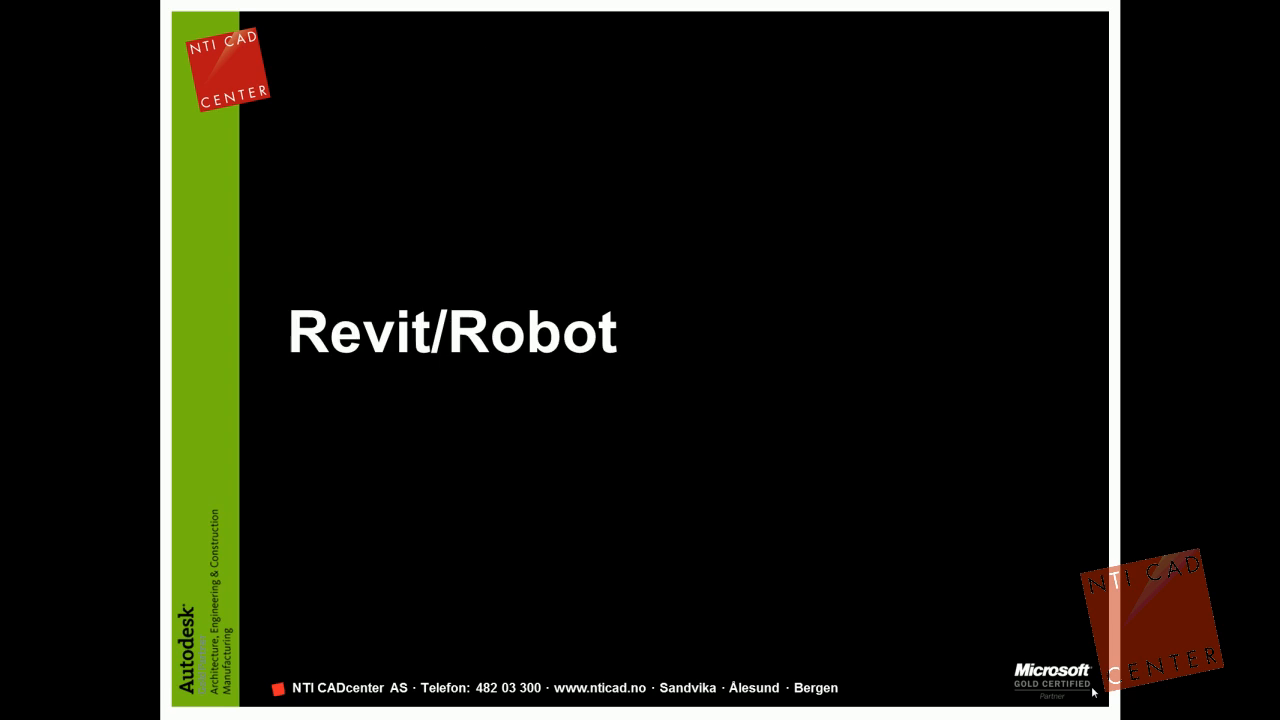
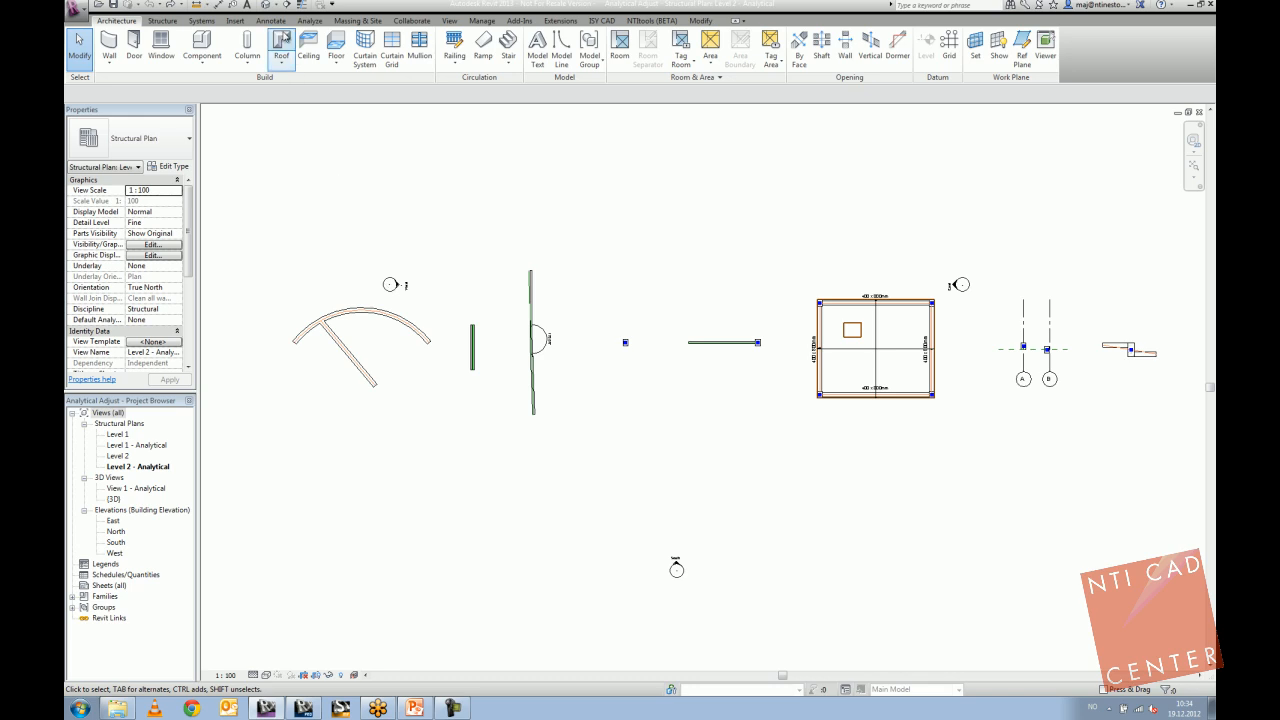
Display the default 3D view of the Revit Analytical Adjust model and examine its beams, walls, columns and slab.
click(266, 5)
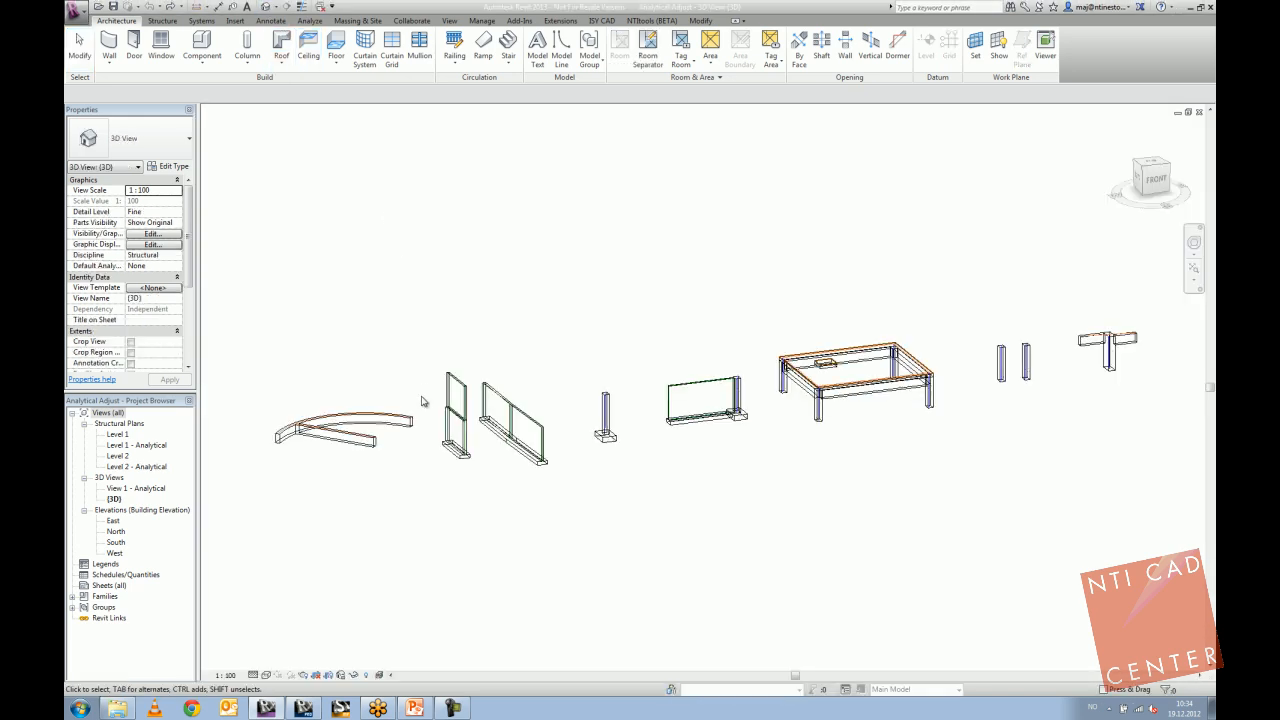
shift+middle_drag(476, 494, 394, 477)
scroll(338, 424, up, 2)
scroll(338, 424, down, 1)
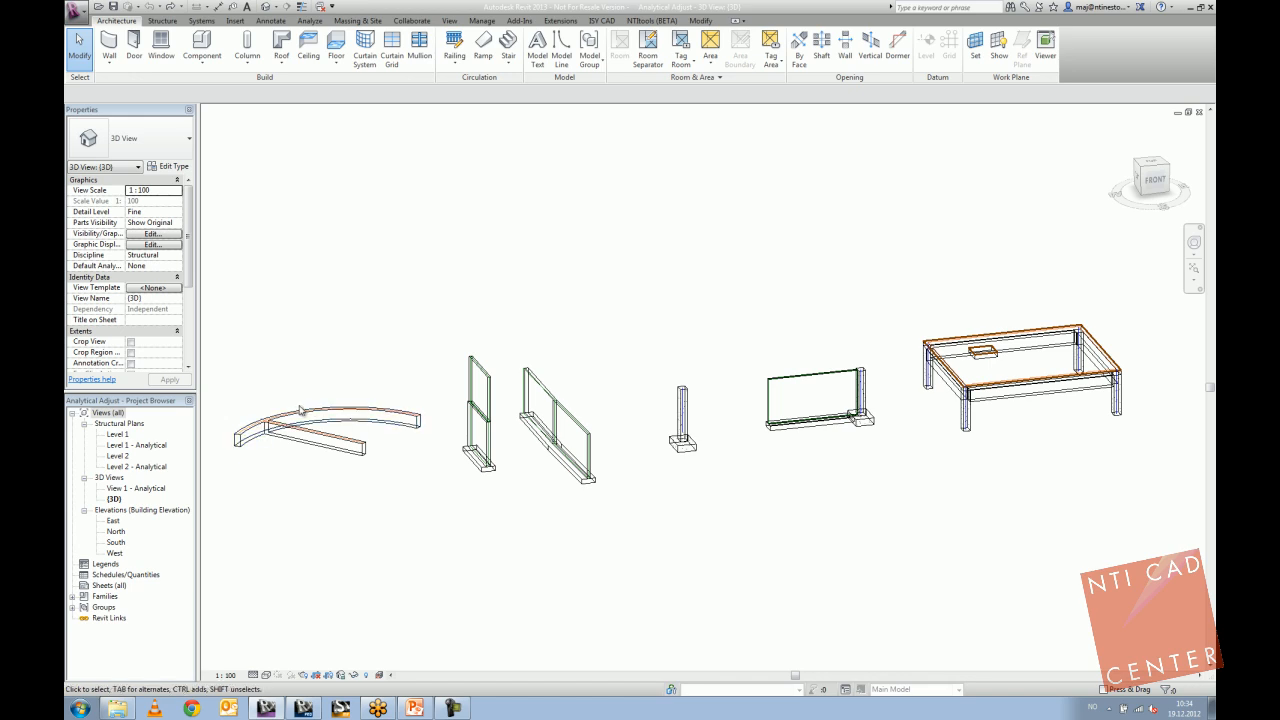
Open the Level 2 - Analytical structural plan and focus on the curved concrete beam with its joining straight beam.
double_click(129, 467)
scroll(397, 337, up, 4)
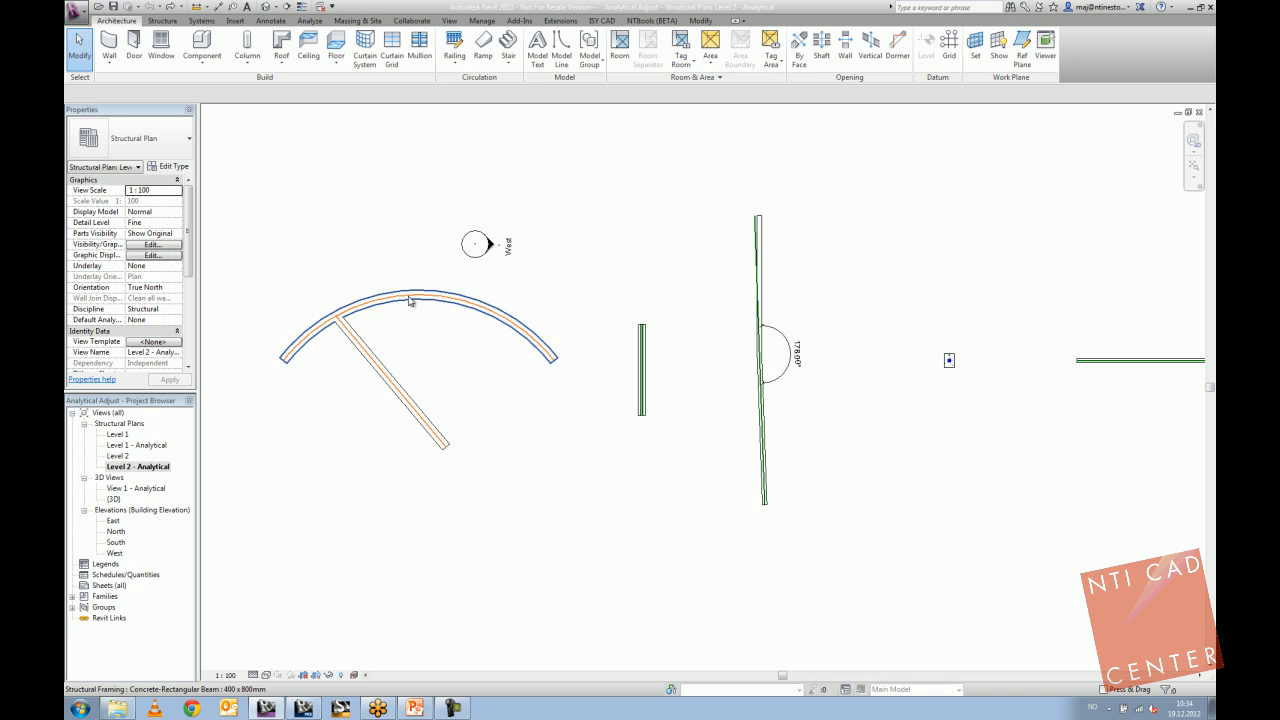
scroll(410, 301, up, 3)
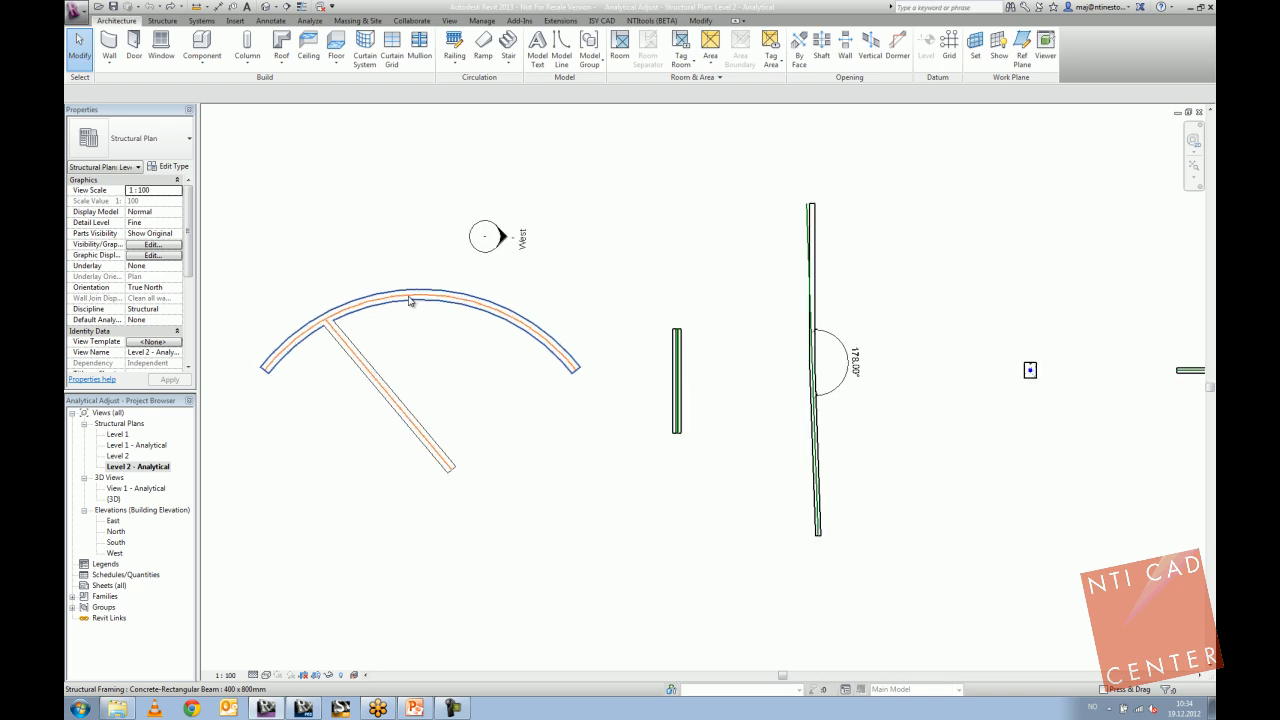
middle_drag(329, 314, 375, 292)
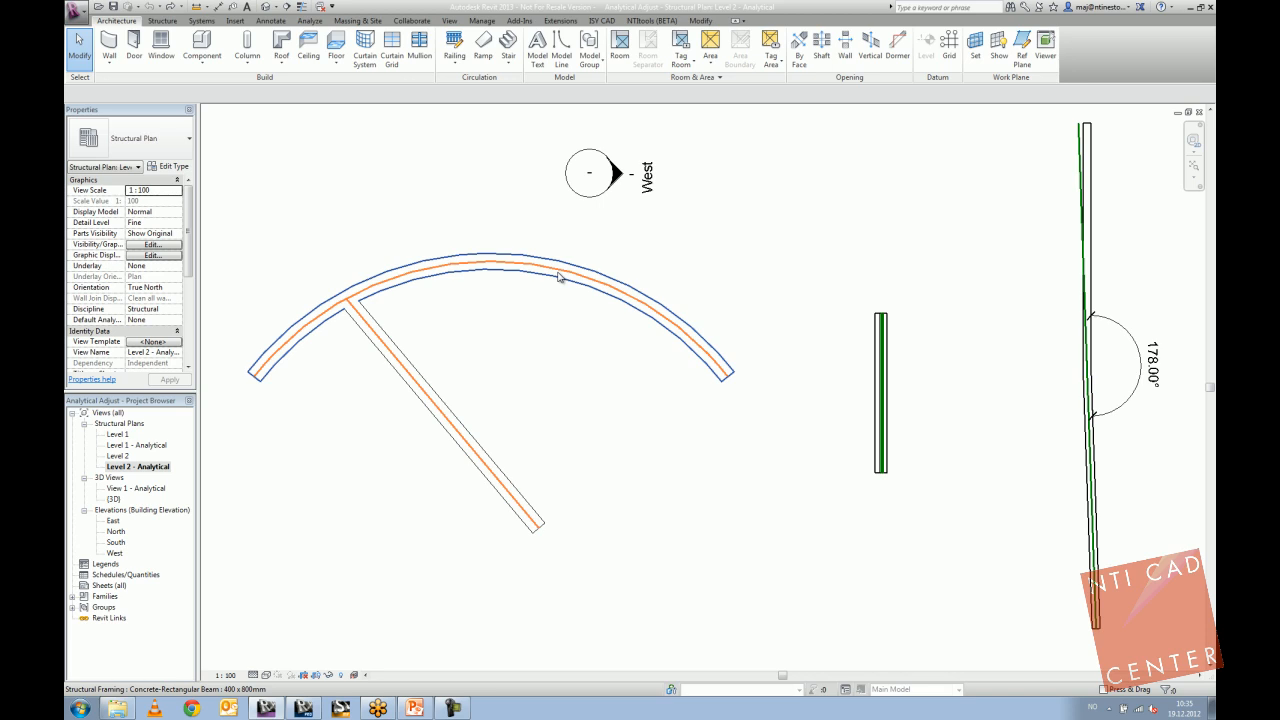
Enable curve approximation on the curved beam's analytical line and set the maximum discretization distance to 300 mm.
key(Tab)
click(560, 277)
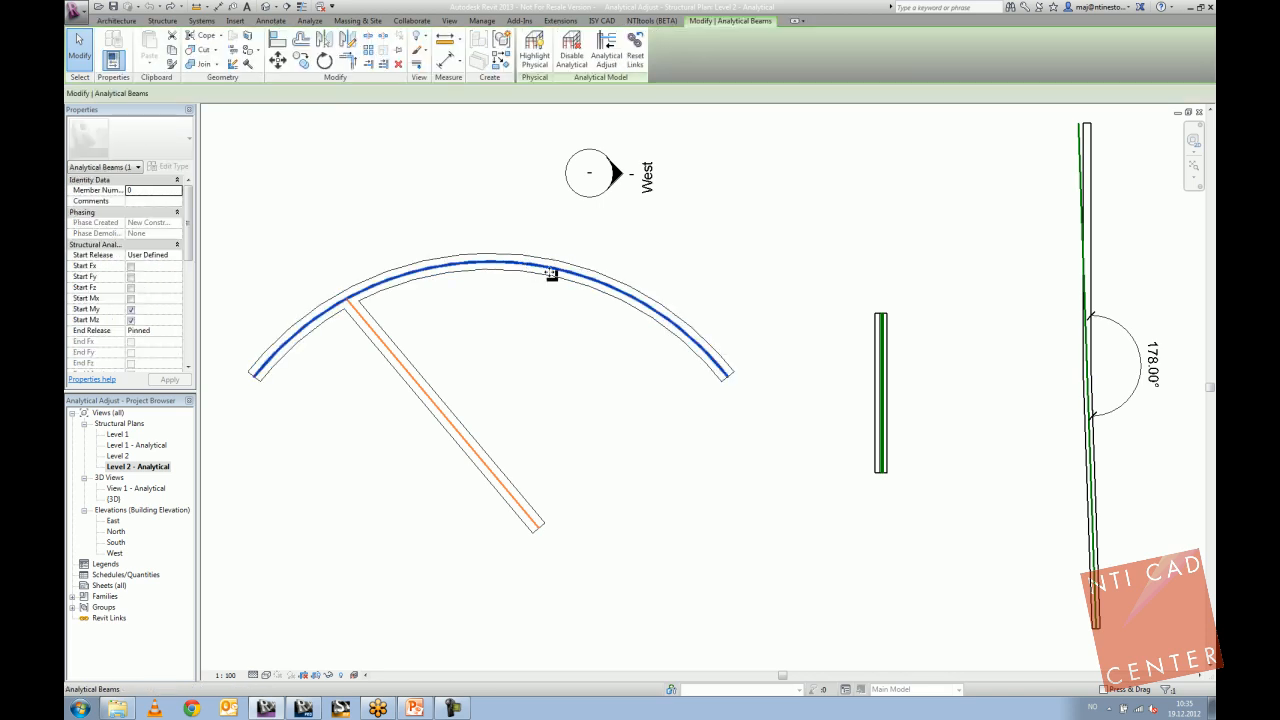
scroll(190, 226, down, 1)
drag(190, 226, 184, 289)
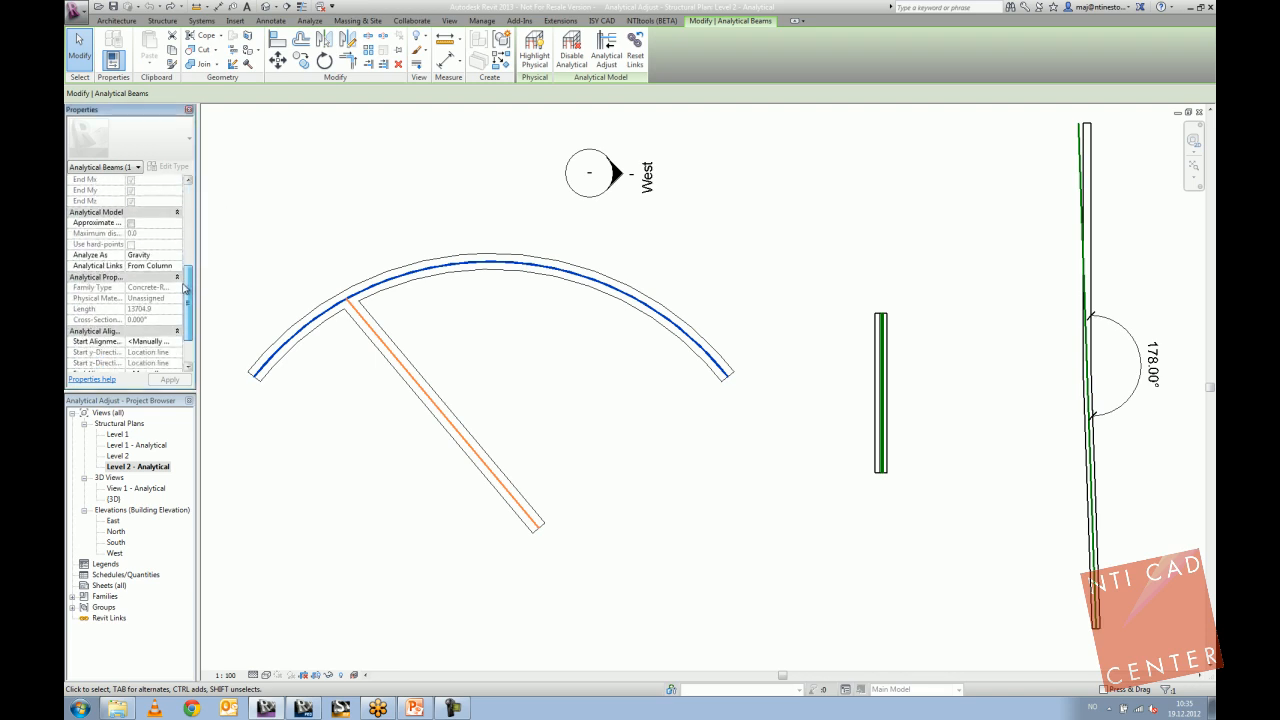
click(131, 224)
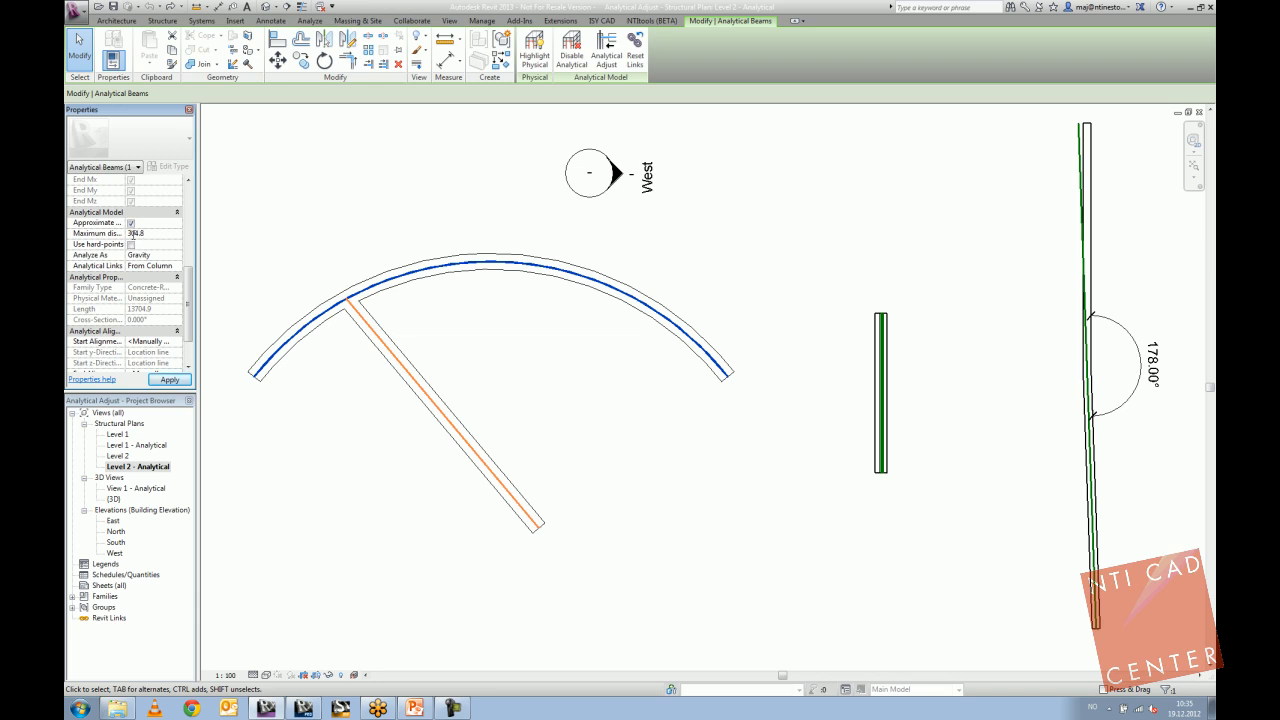
text(300)
key(Return)
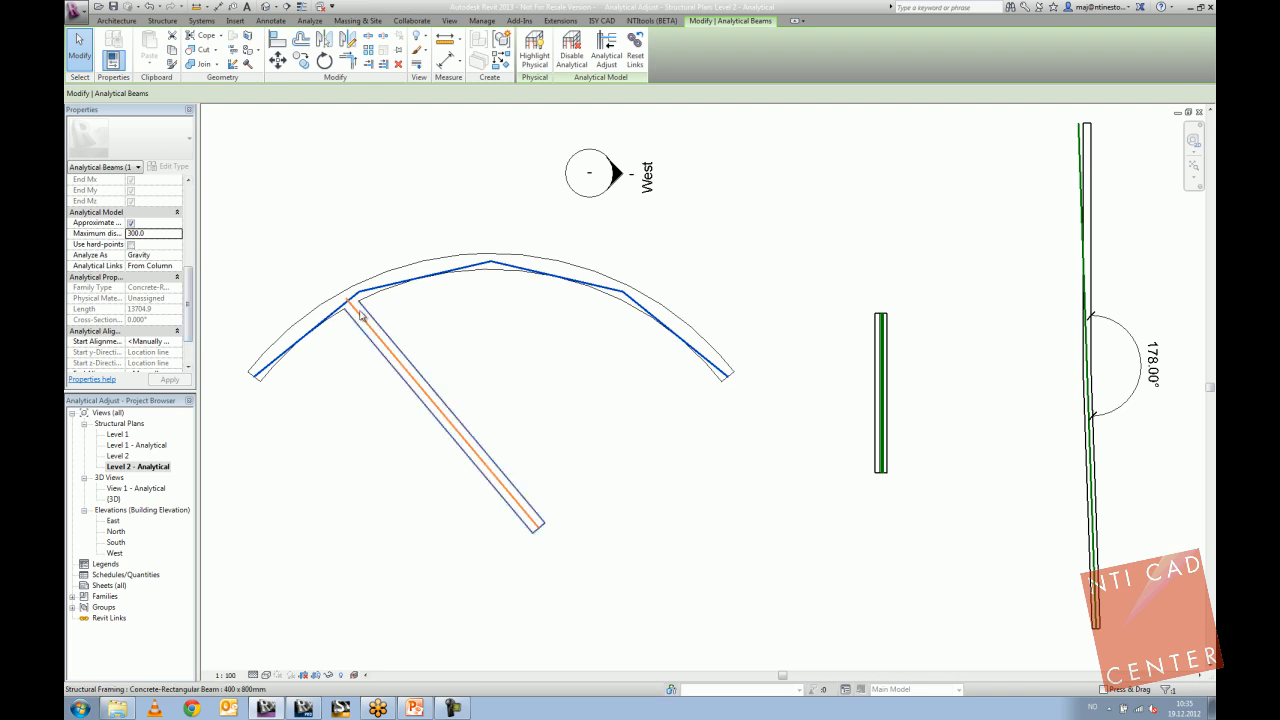
Turn on hard-points for the curved analytical beam and set its maximum discretization distance to 200 mm.
click(130, 245)
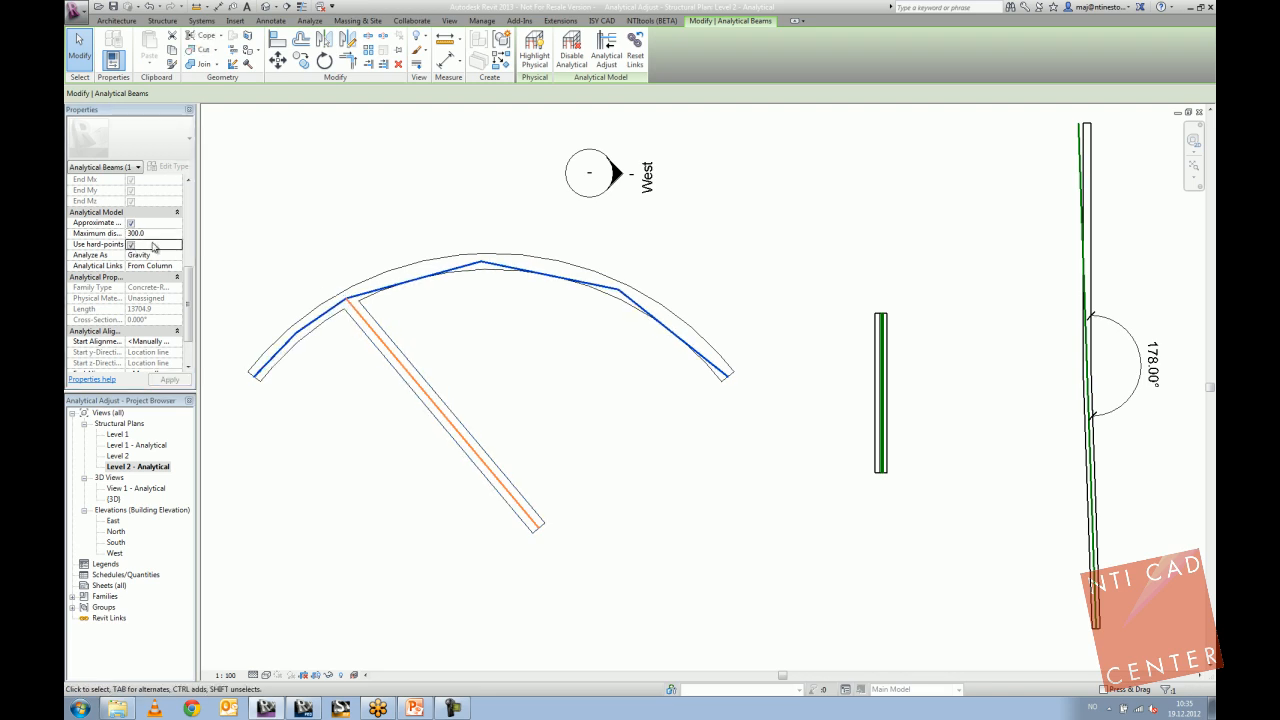
text(200)
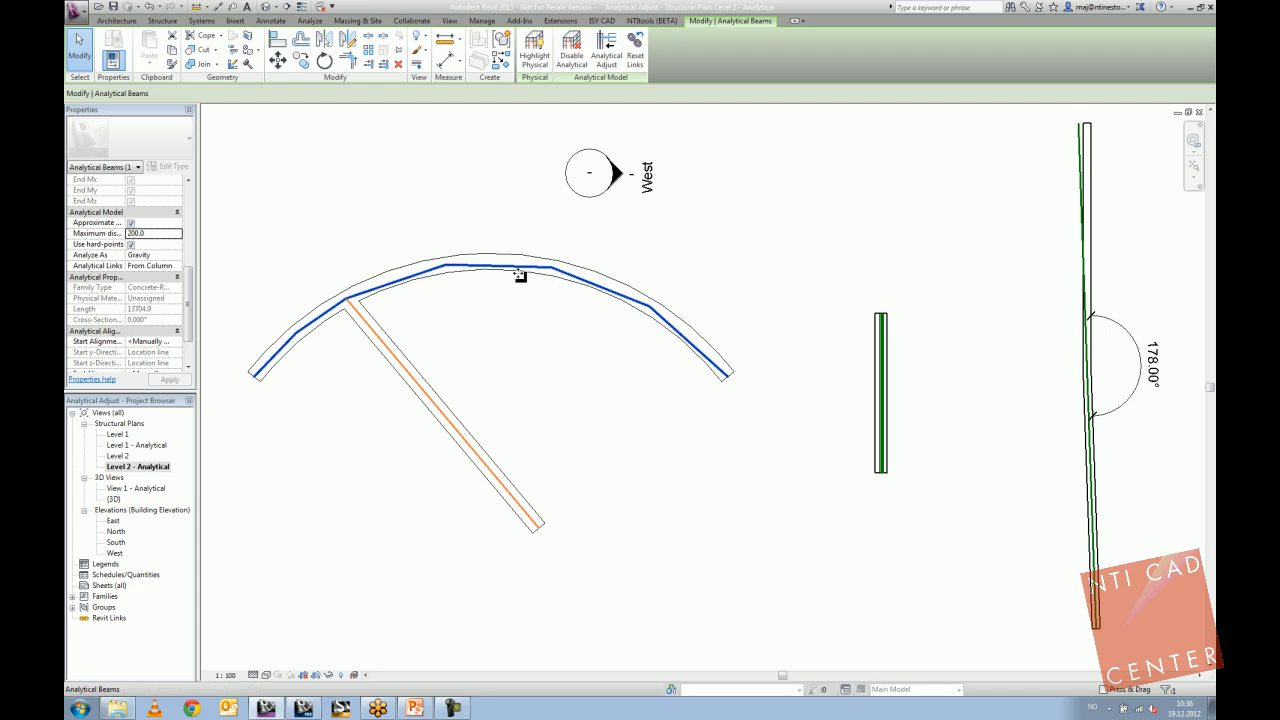
click(476, 221)
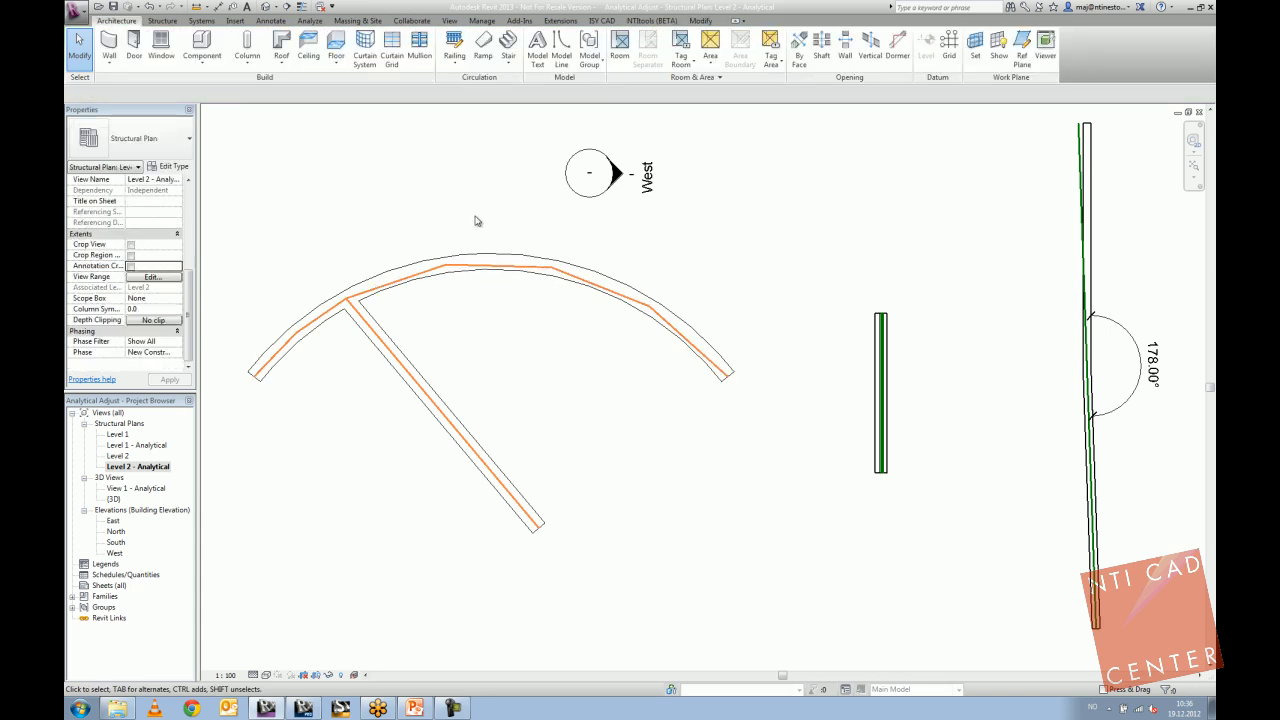
Compare the curved beam's physical properties with those of its analytical beam, including the releases, and clear the selection.
click(487, 268)
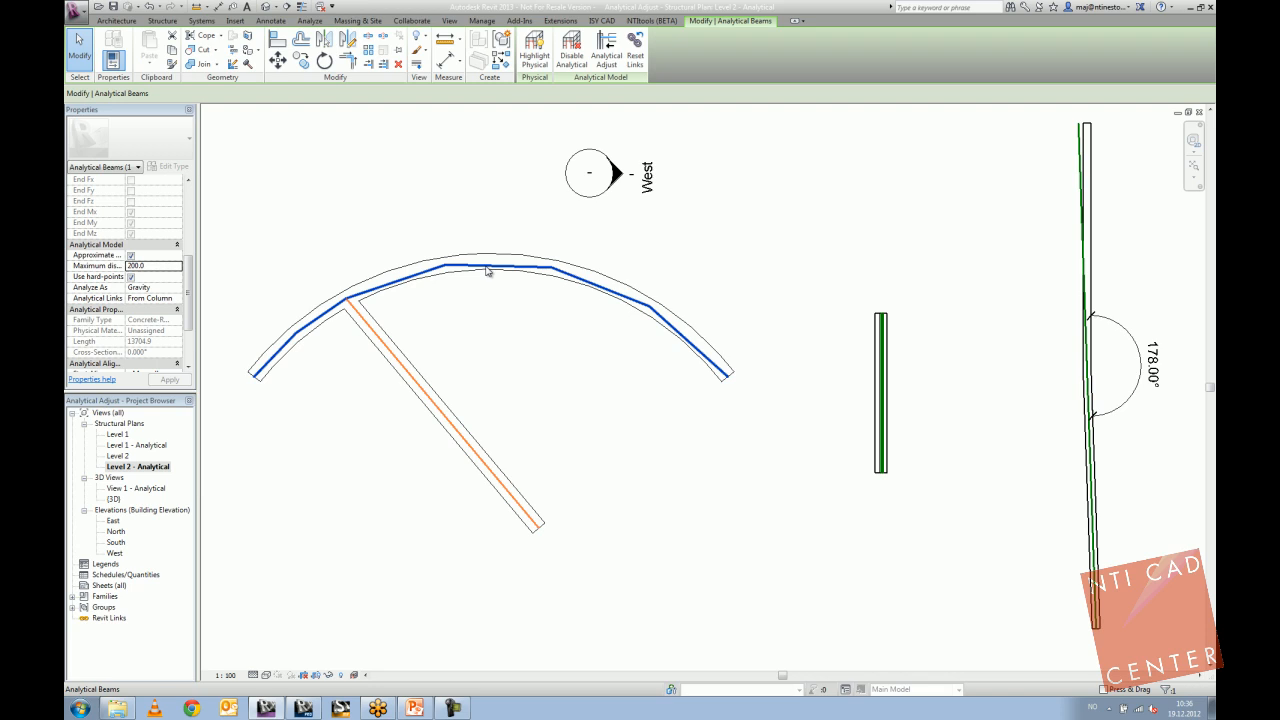
click(517, 256)
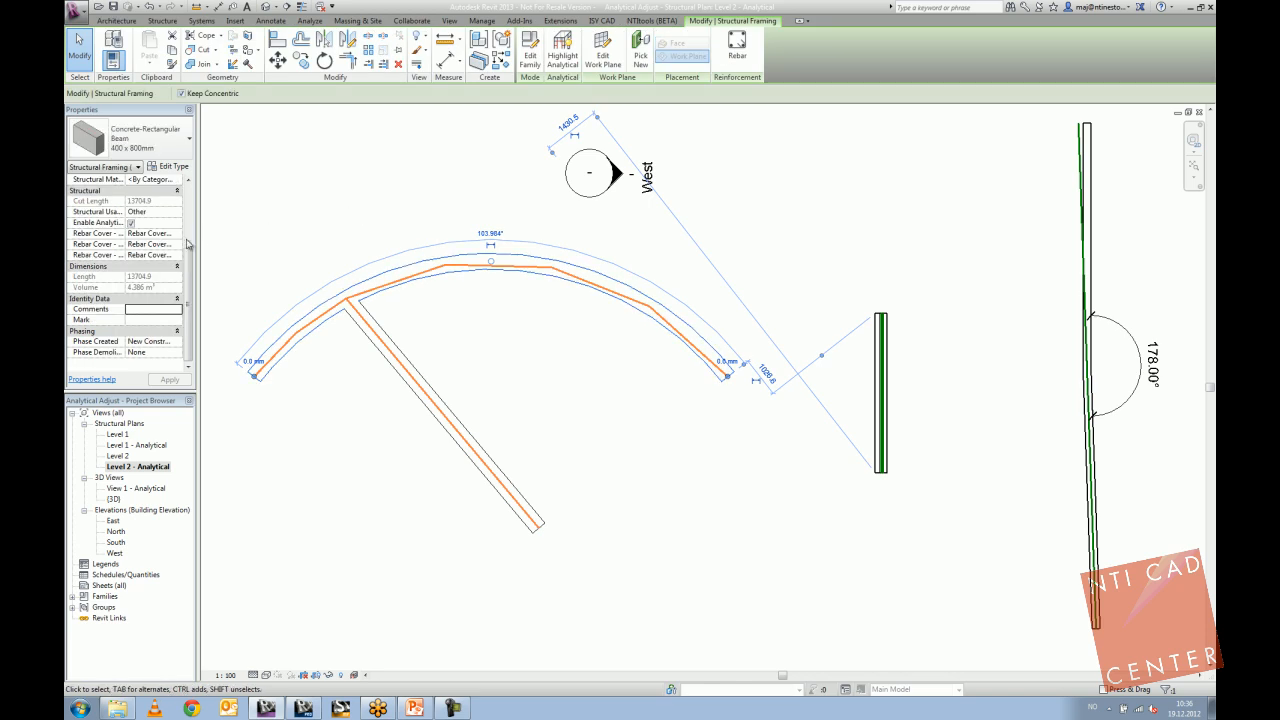
mouse_move(188, 268)
mouse_down()
mouse_move(188, 213)
mouse_move(188, 286)
mouse_up()
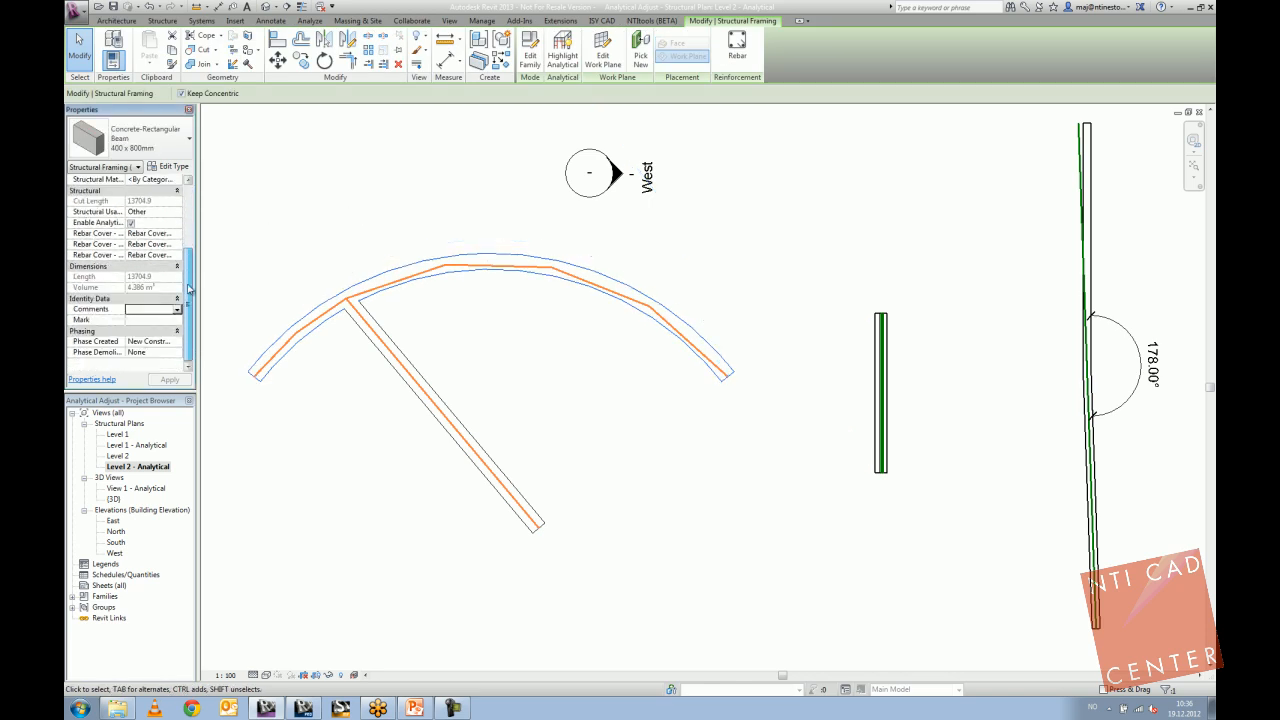
click(365, 276)
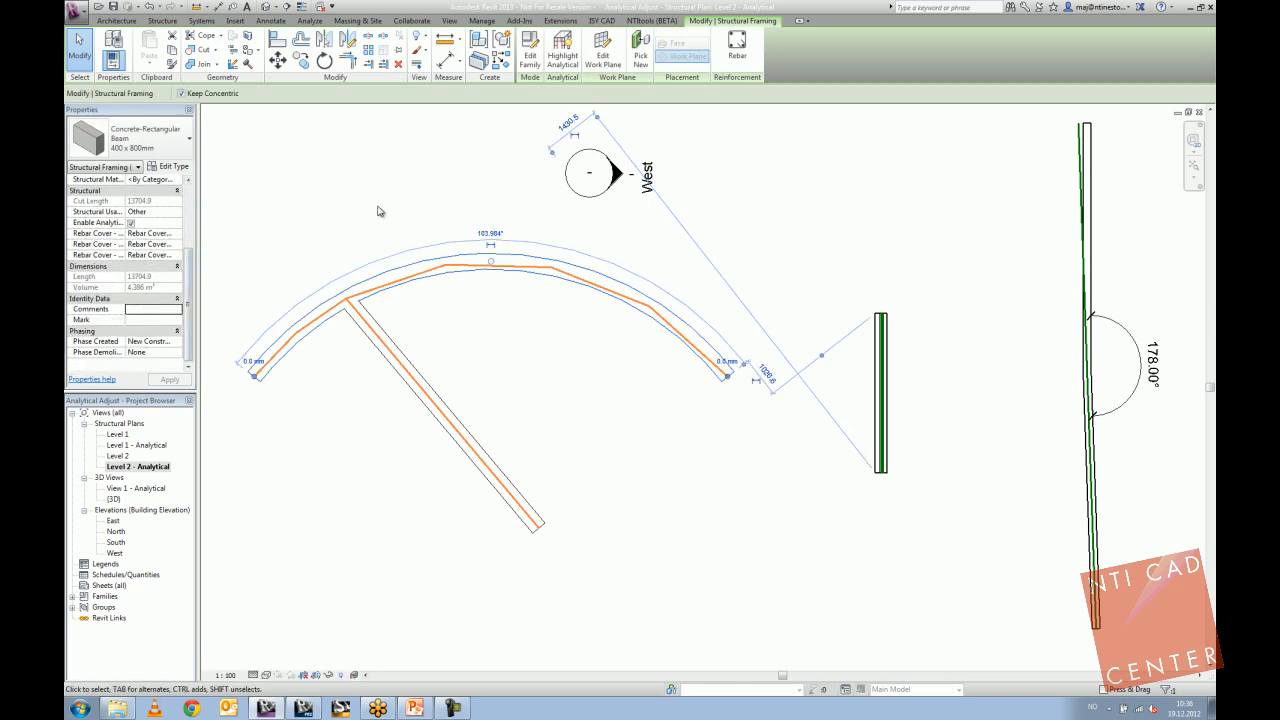
click(118, 168)
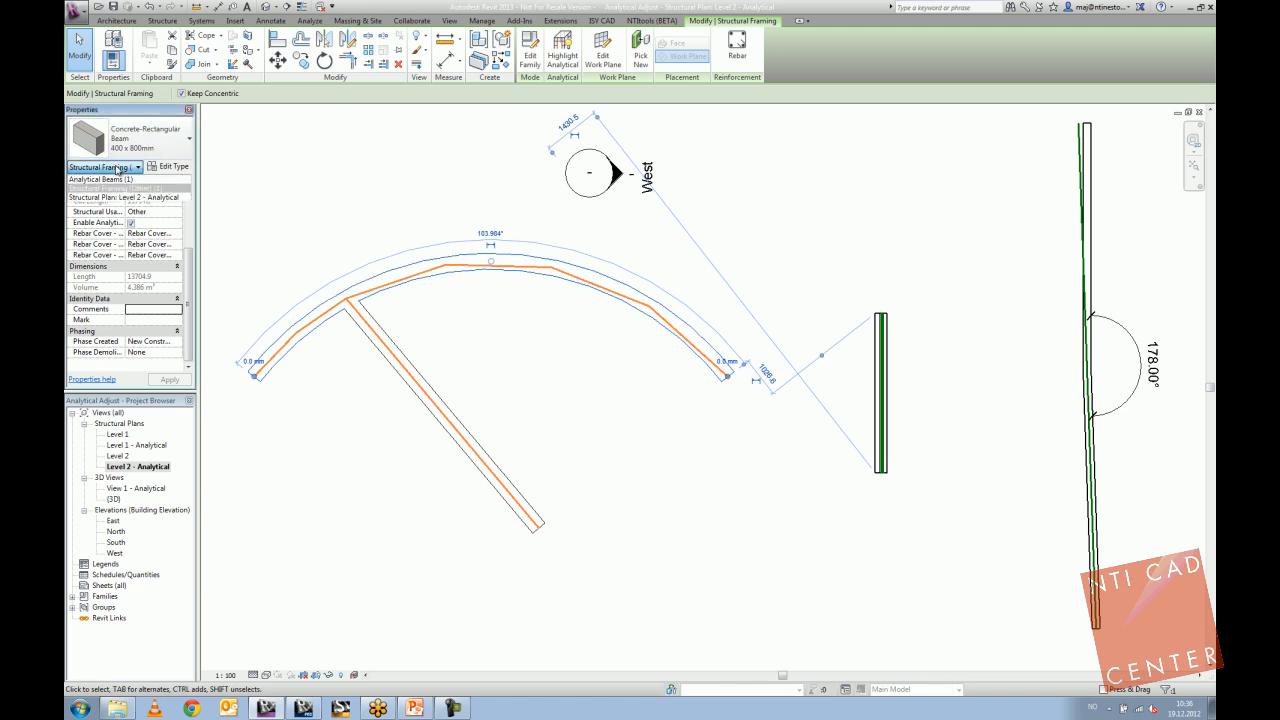
click(117, 180)
mouse_move(191, 240)
mouse_down()
mouse_move(192, 212)
mouse_move(192, 308)
mouse_move(195, 220)
mouse_up()
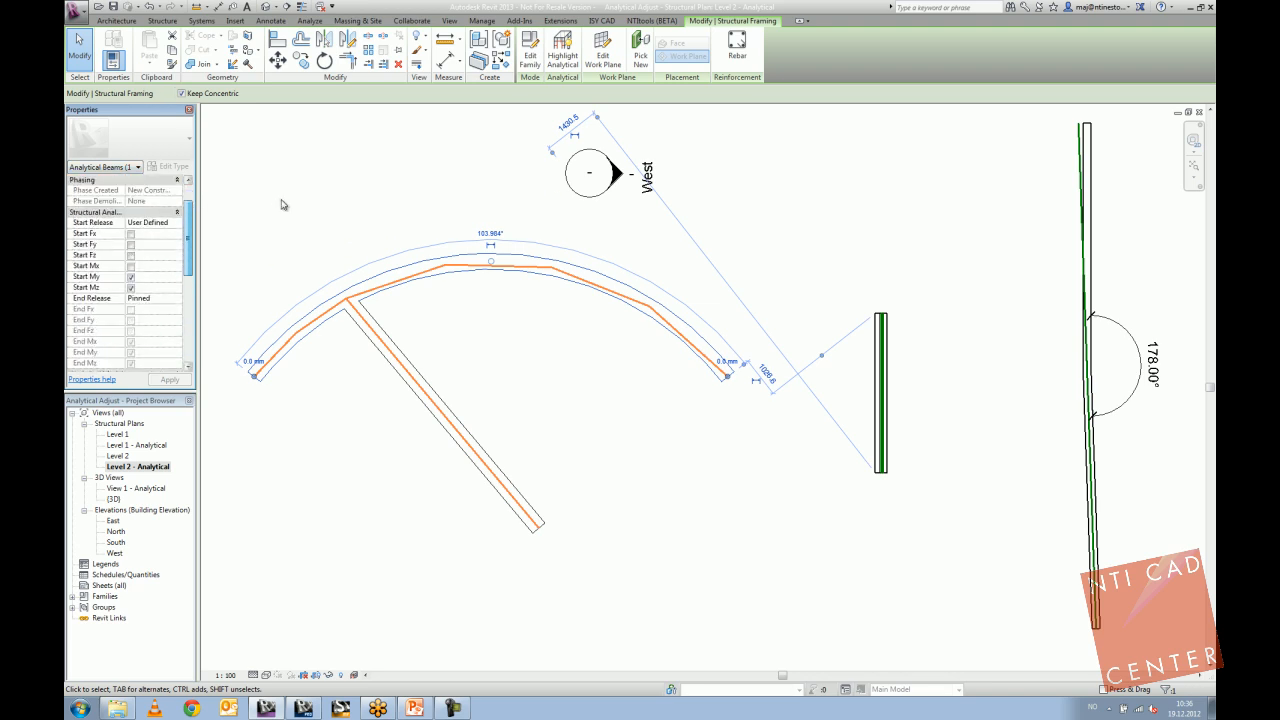
click(283, 204)
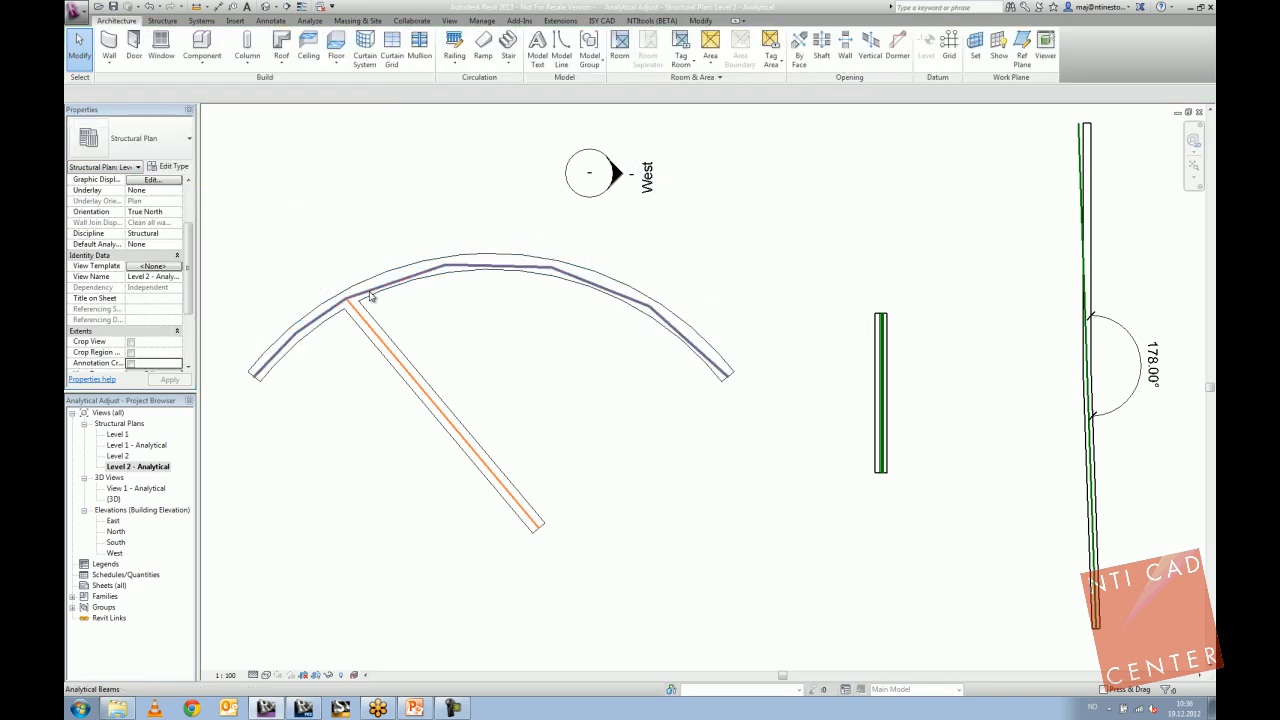
Turn off curve approximation for the curved analytical beam and clear the selection.
click(370, 296)
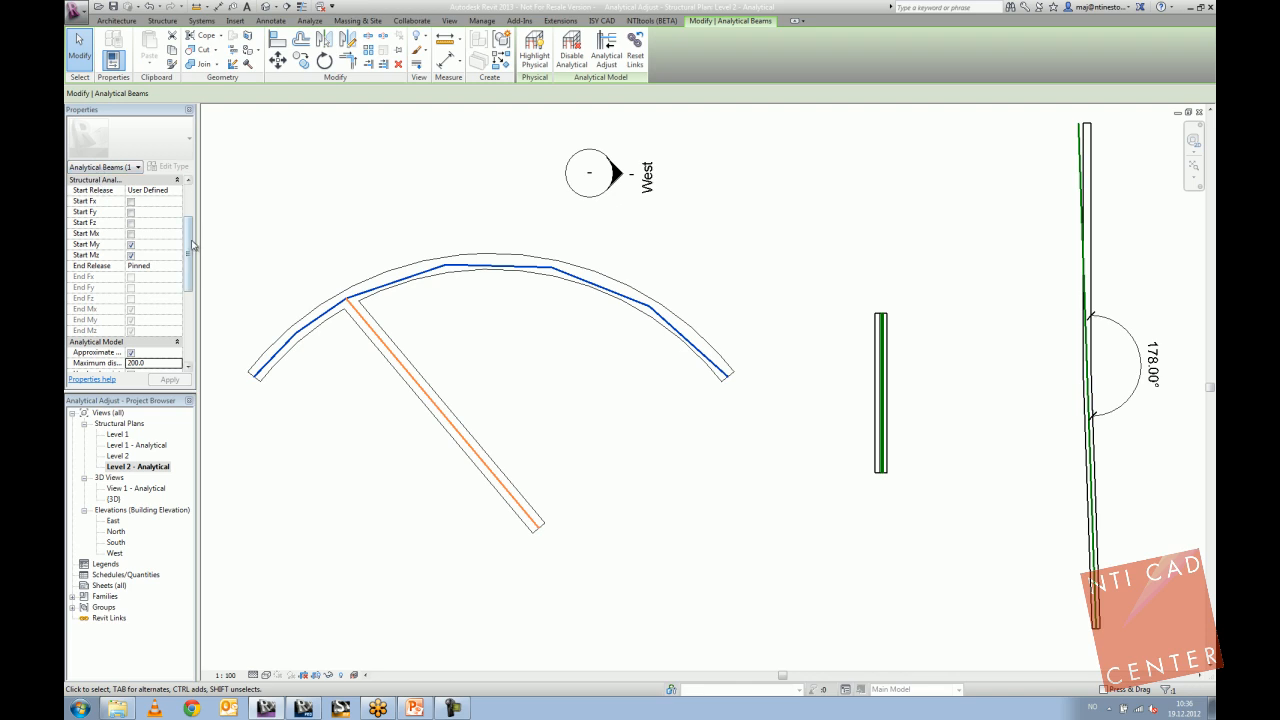
drag(191, 245, 197, 301)
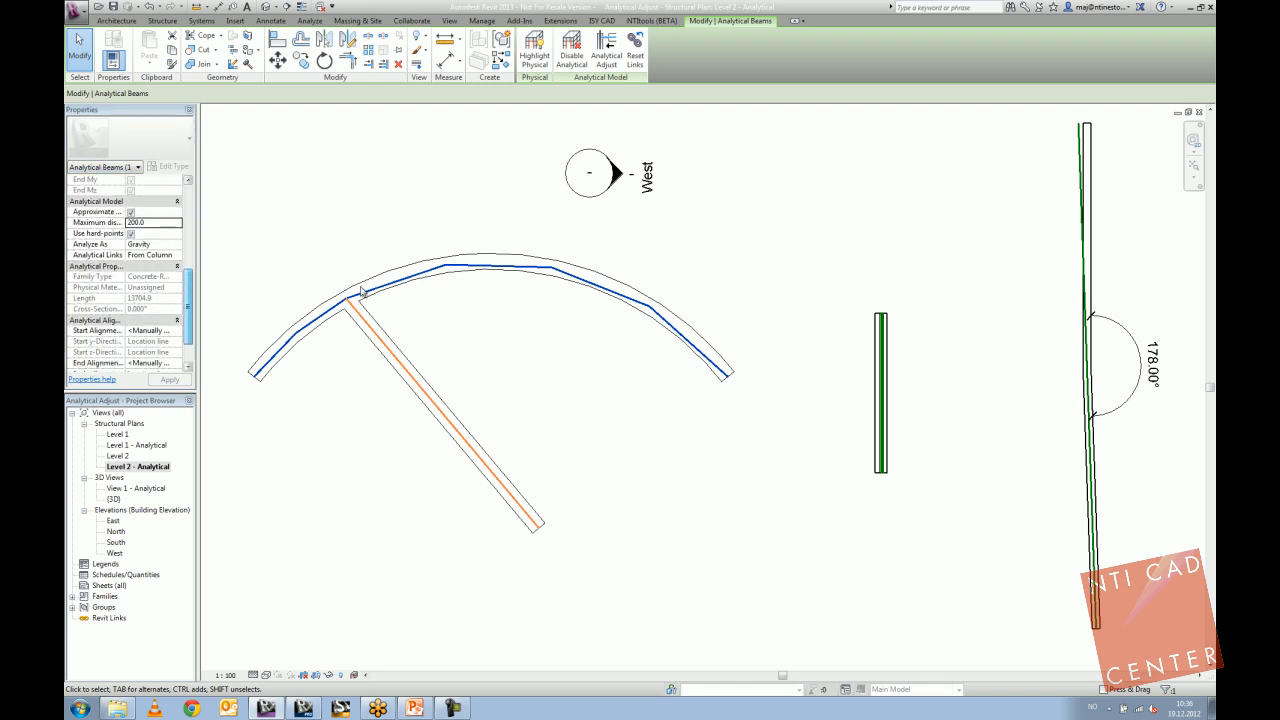
click(130, 212)
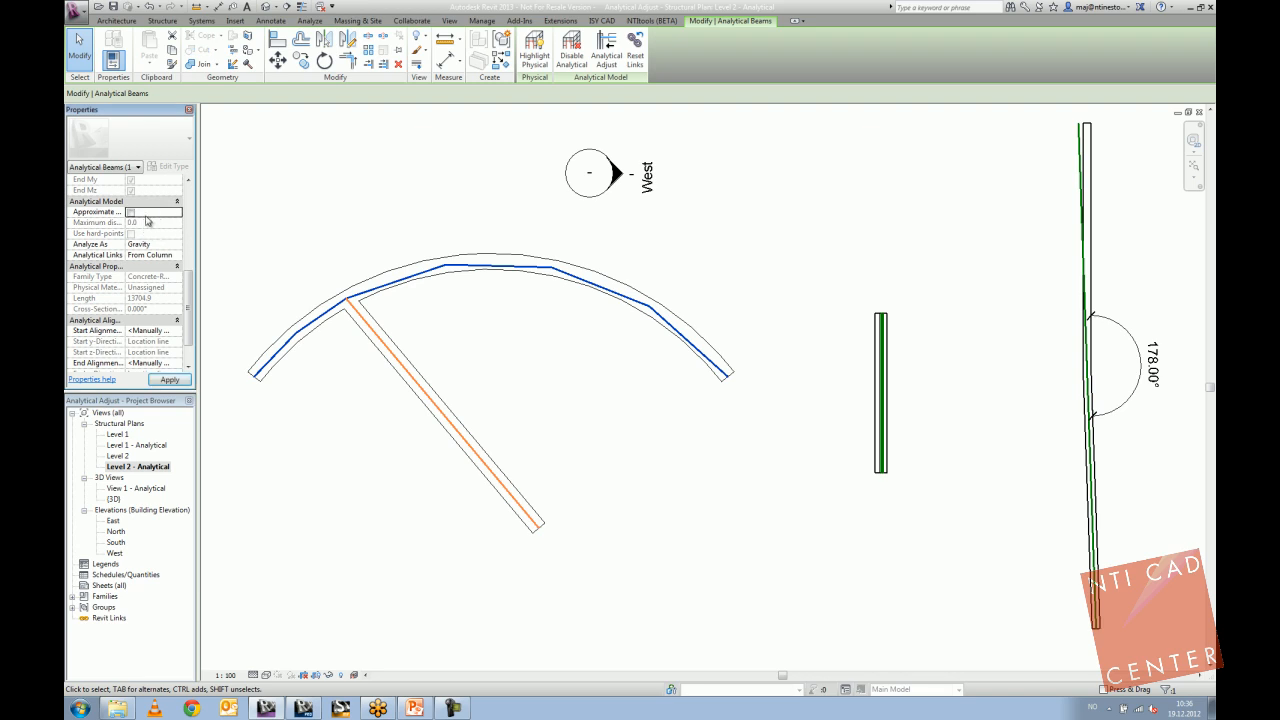
click(277, 271)
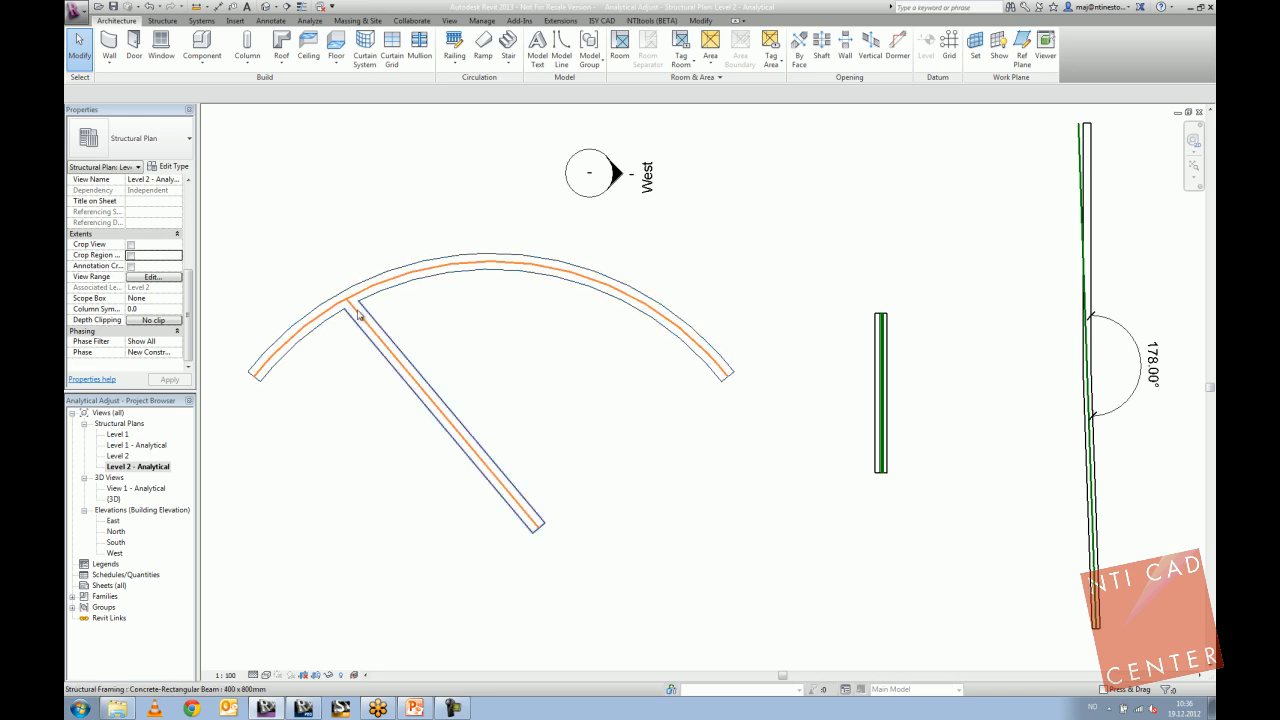
Select the curved beam's analytical line again and check its analytical model properties.
scroll(375, 240, down, 3)
mouse_move(380, 237)
middle_down()
mouse_move(397, 240)
mouse_move(358, 239)
middle_up()
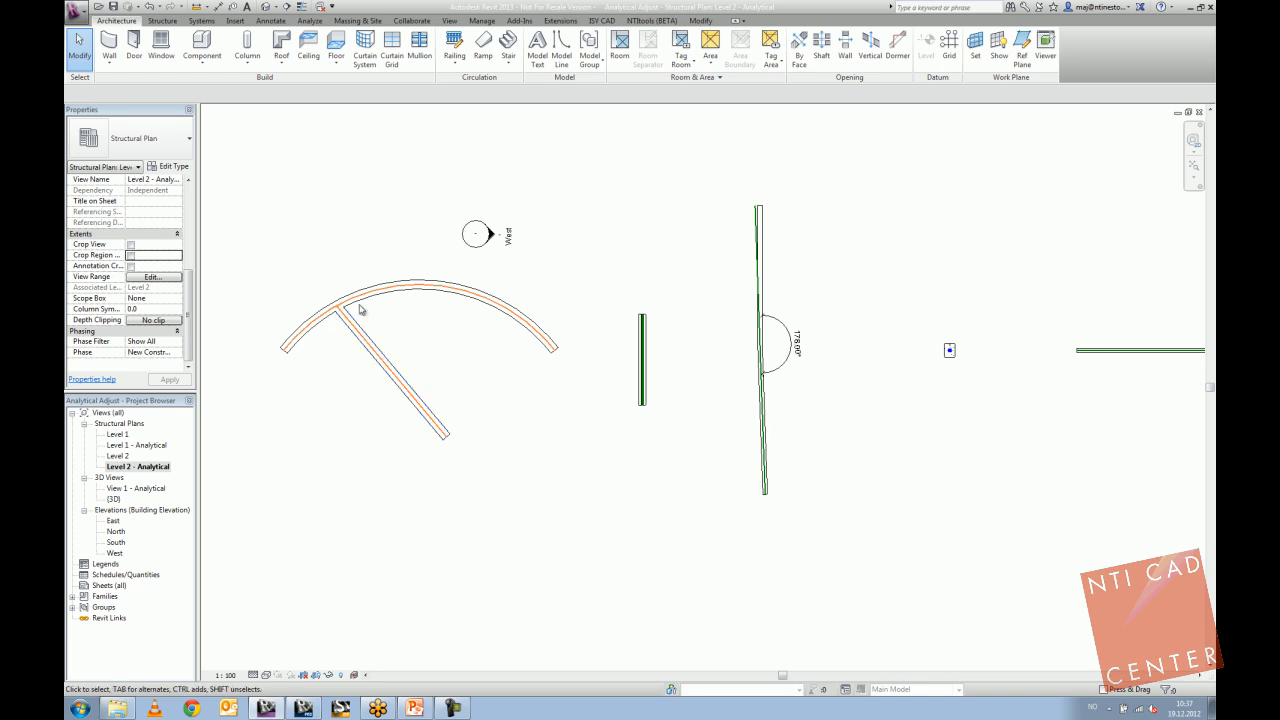
click(370, 297)
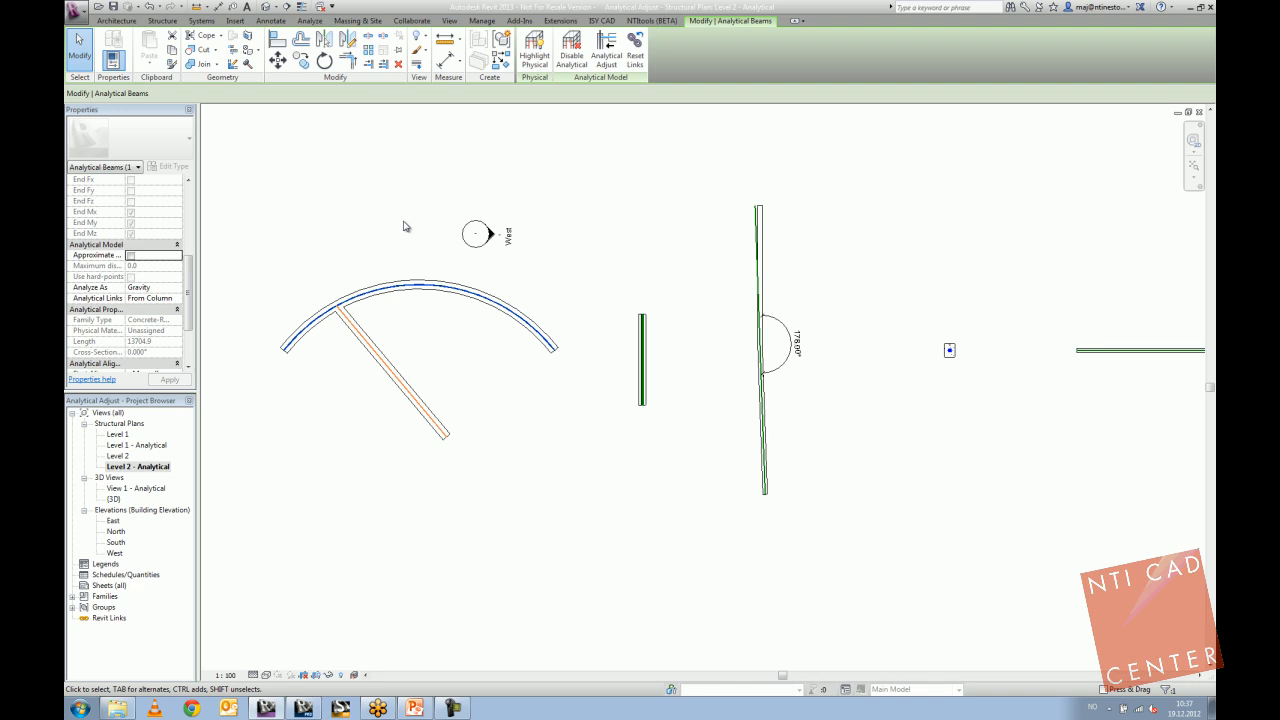
Clear the selection and start Analytical Adjust with the junction of the straight and curved beams in view.
click(312, 277)
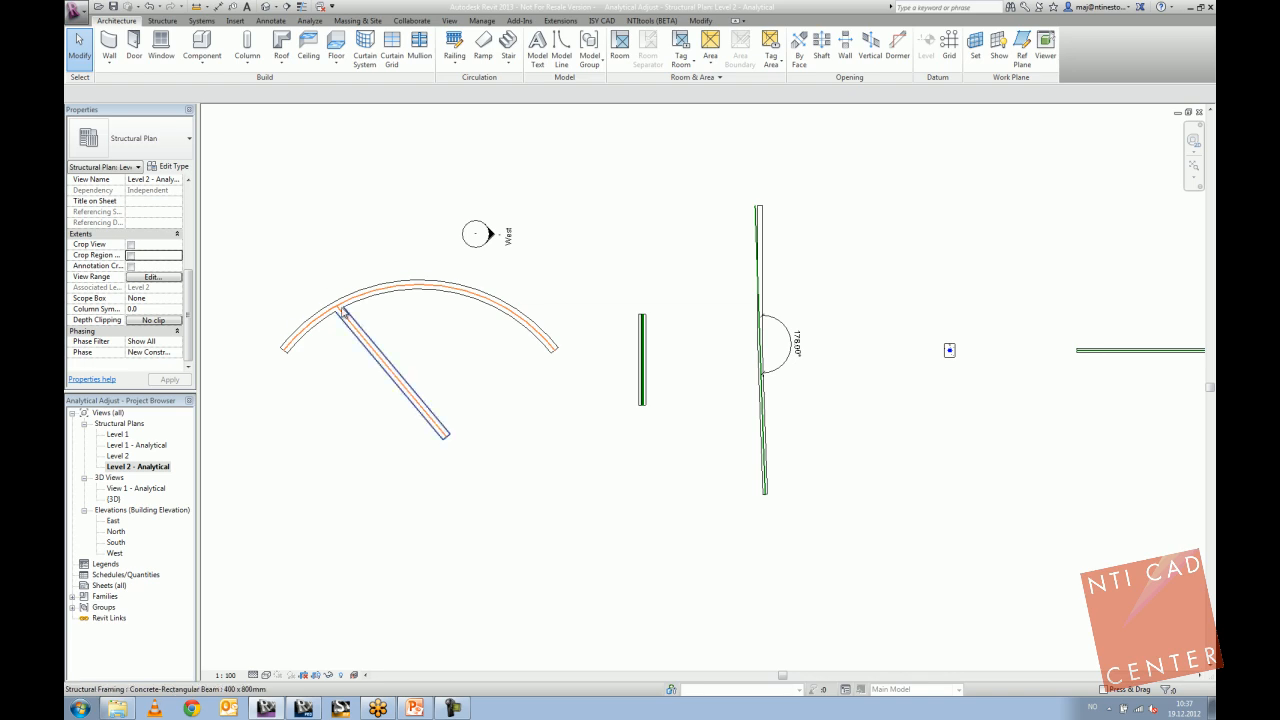
scroll(345, 305, up, 2)
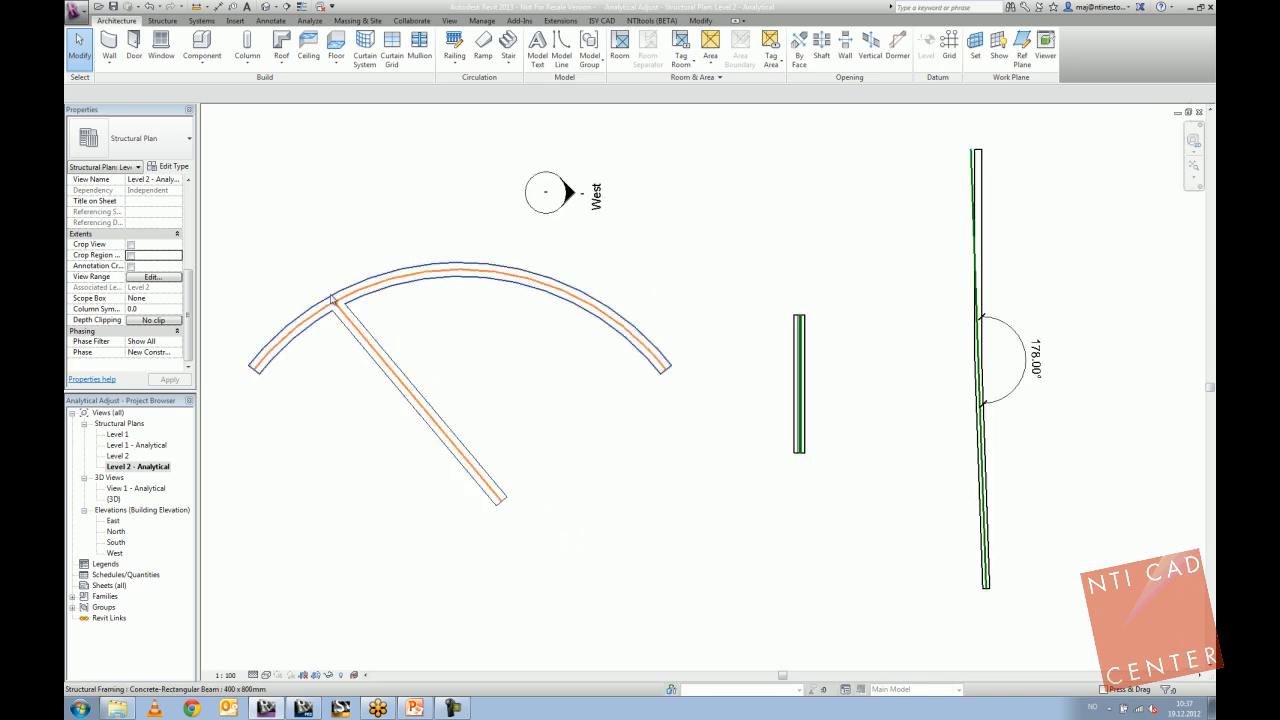
middle_drag(331, 272, 357, 260)
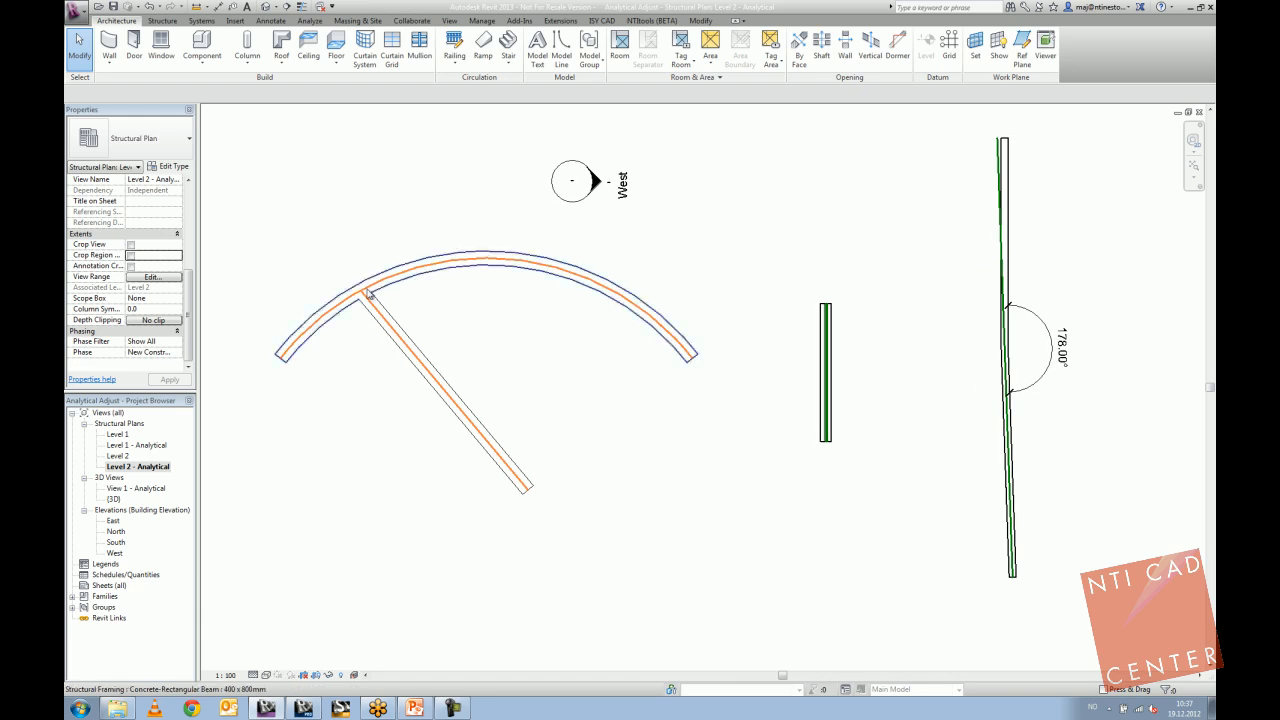
click(310, 21)
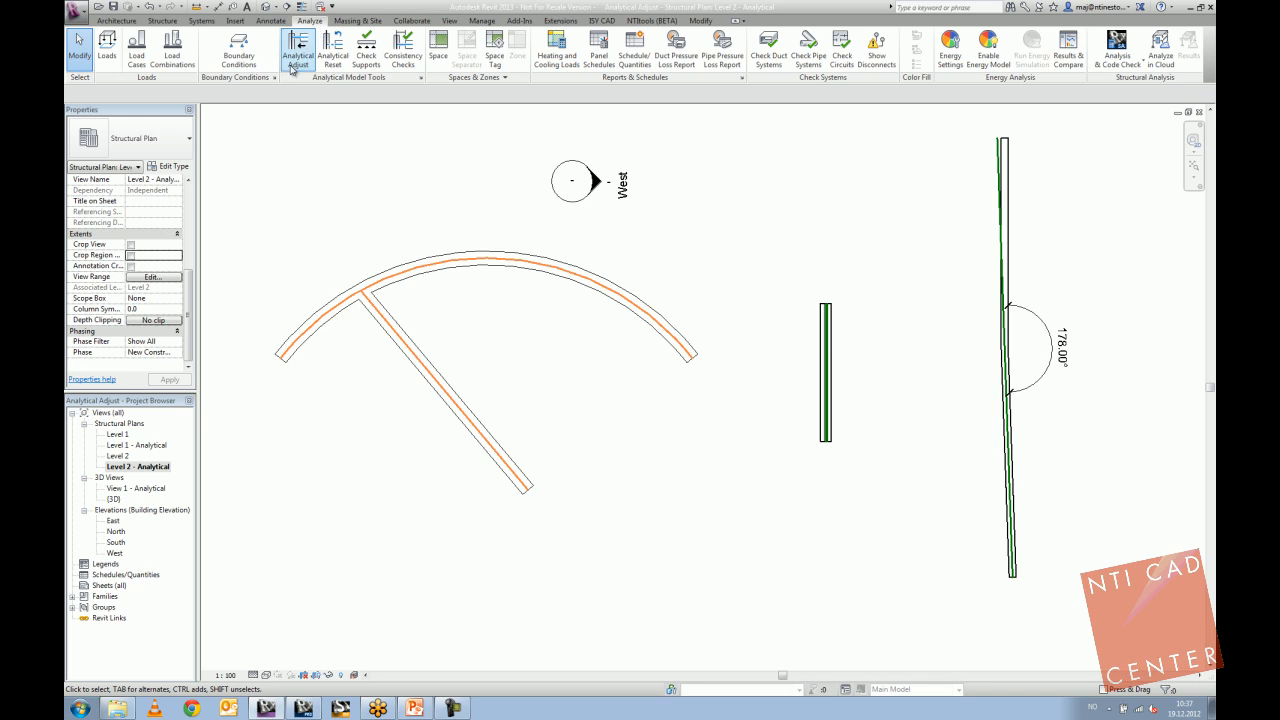
click(291, 66)
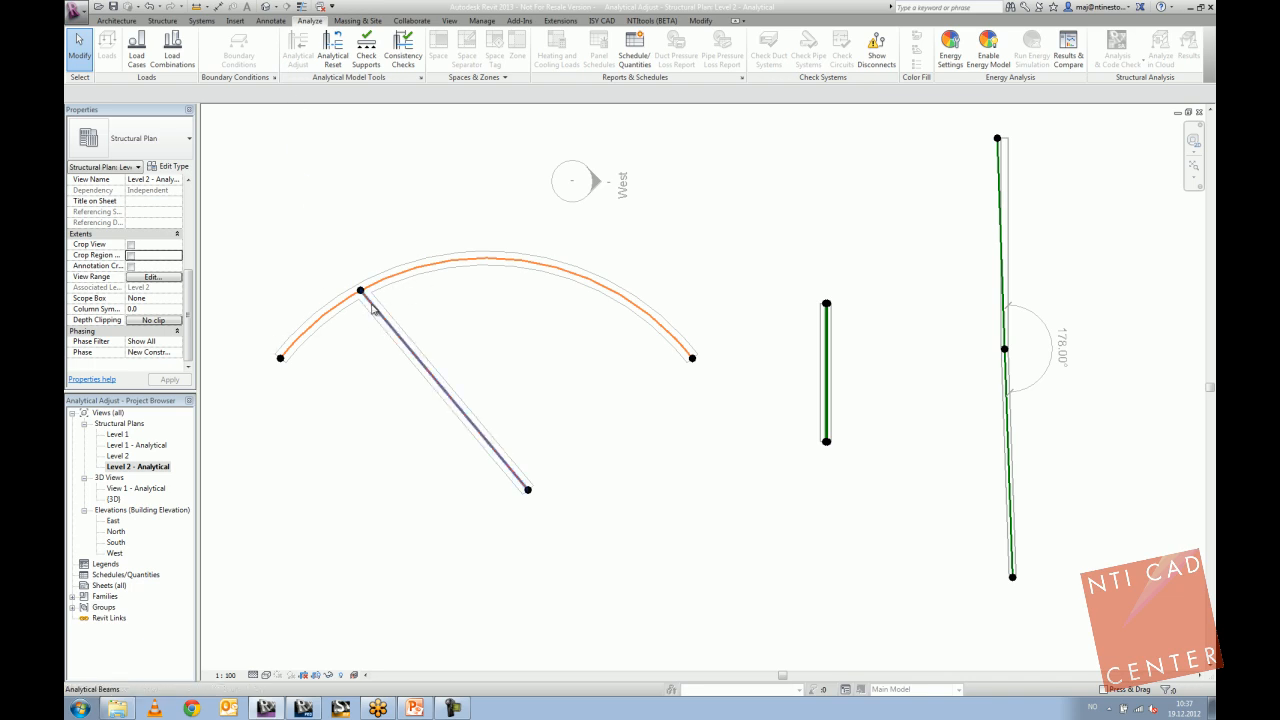
Select the analytical node joining the straight beam to the curved beam and examine its properties up close.
scroll(469, 289, down, 5)
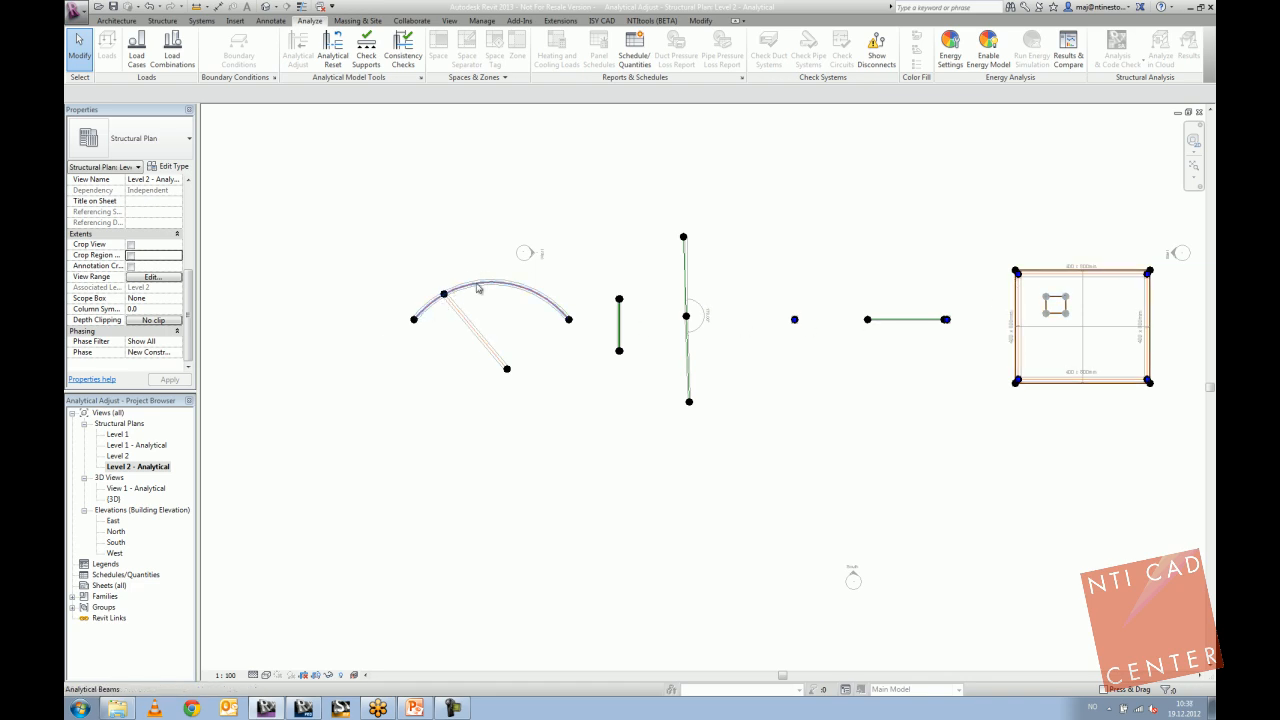
scroll(449, 308, up, 3)
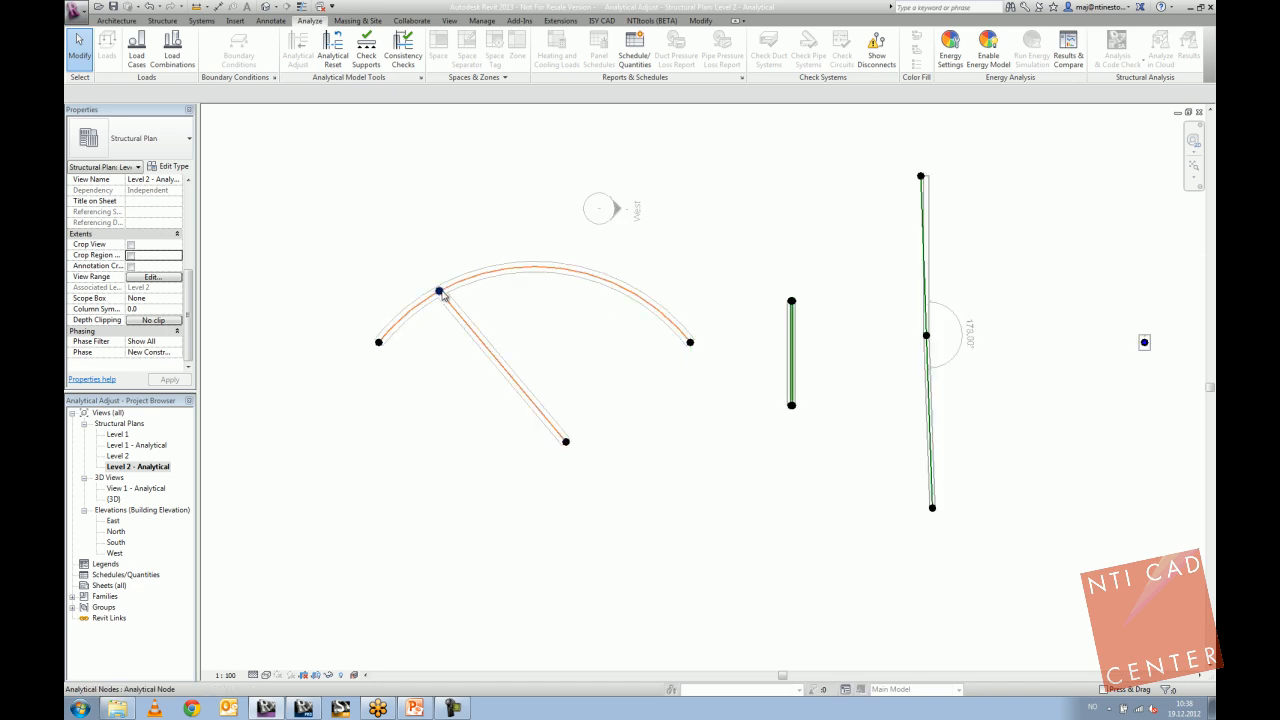
click(441, 294)
scroll(435, 288, up, 3)
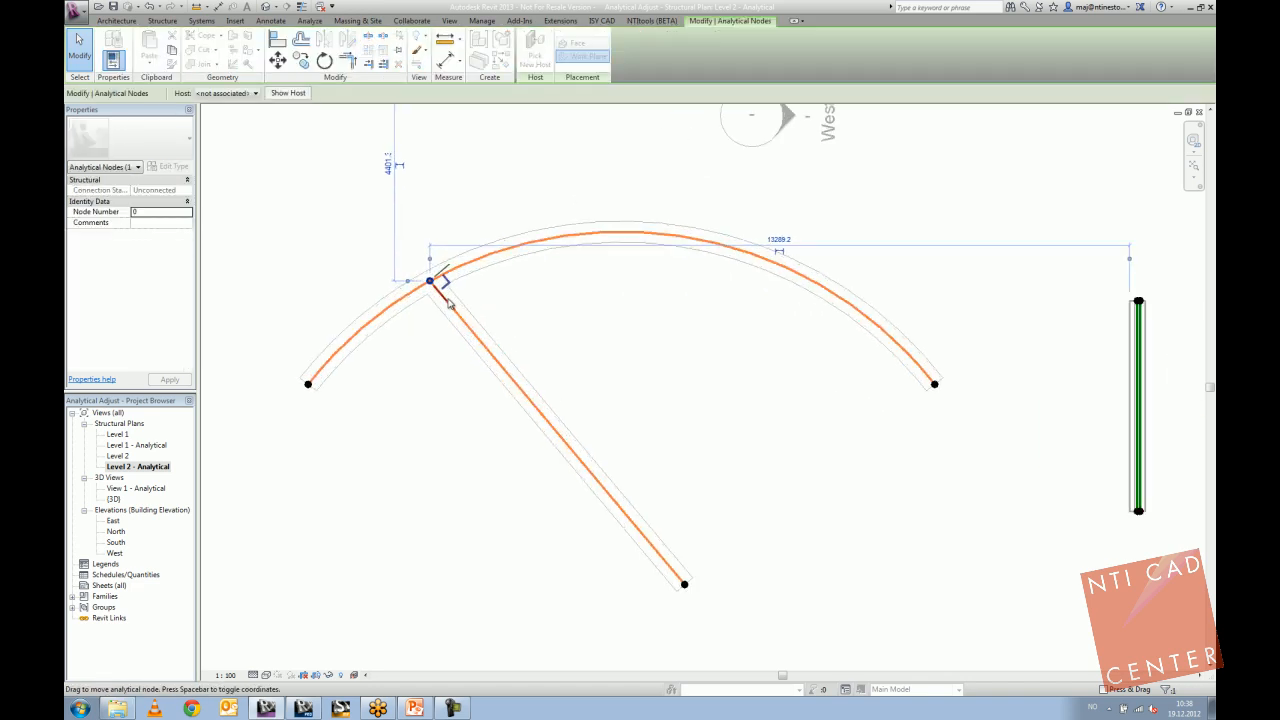
scroll(437, 294, up, 2)
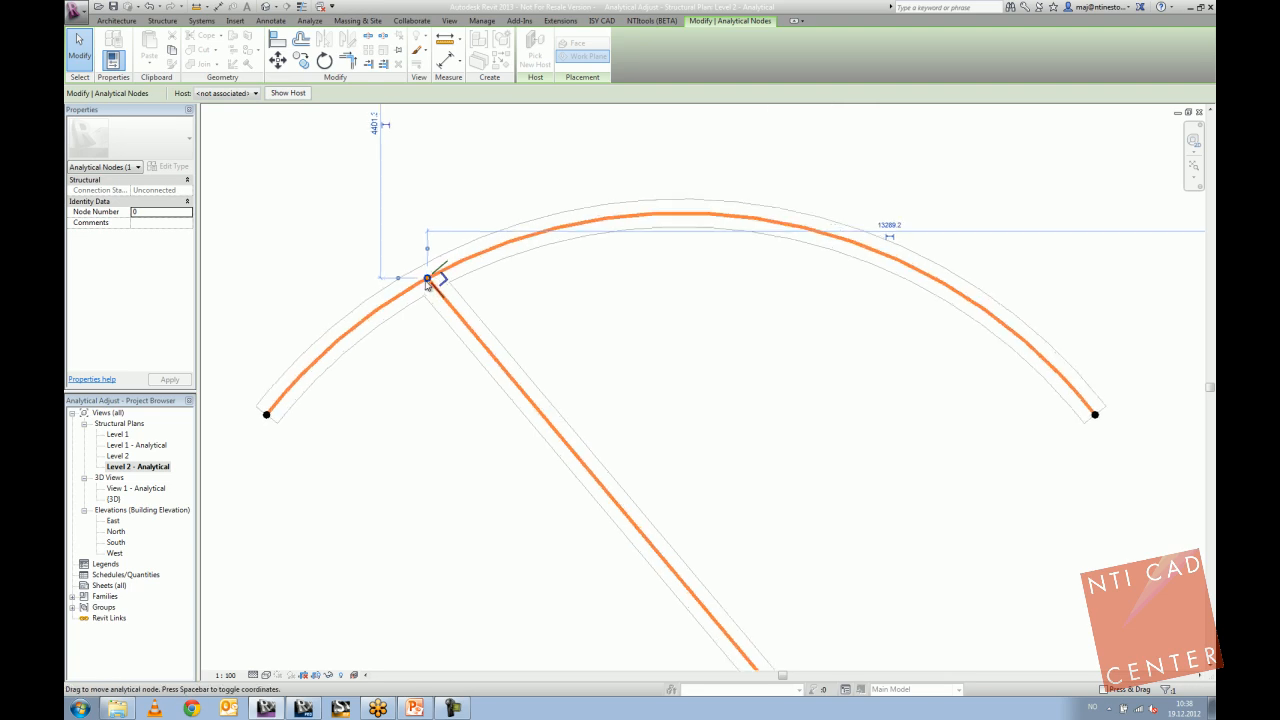
scroll(445, 298, up, 2)
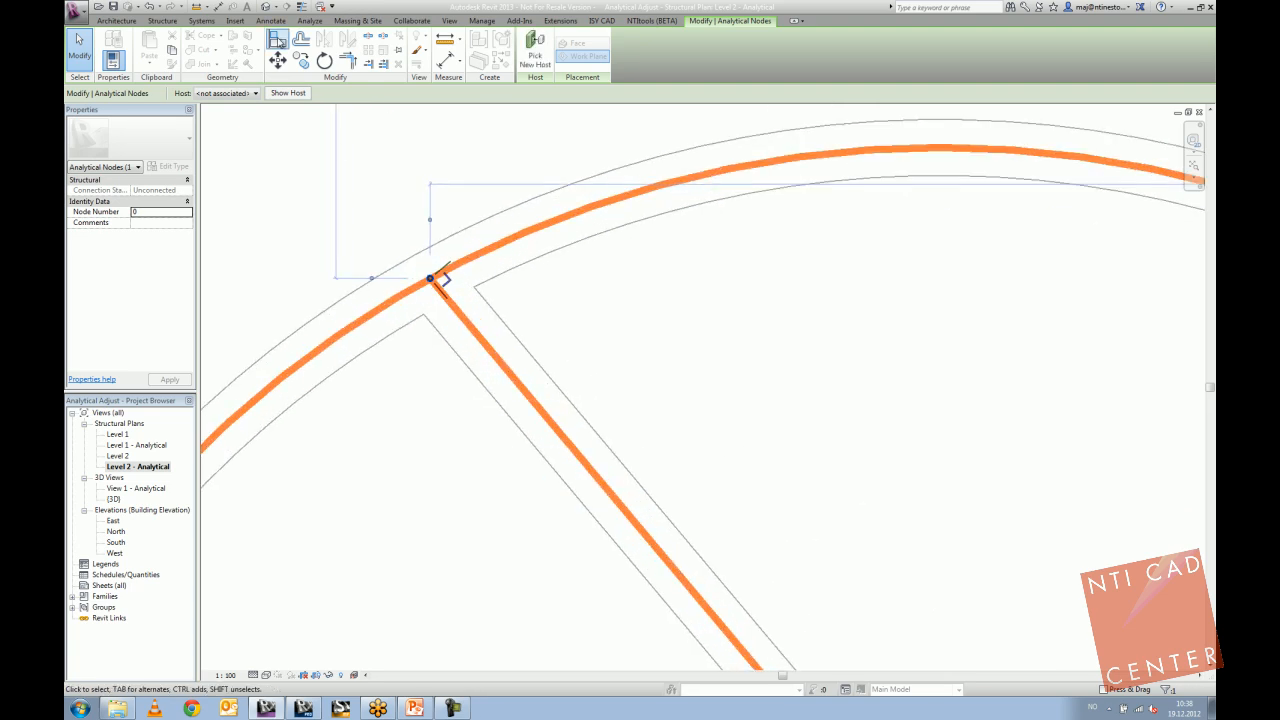
Open the default 3D view and select the straight beam's analytical line where it meets the curved beam.
click(266, 6)
scroll(312, 406, up, 4)
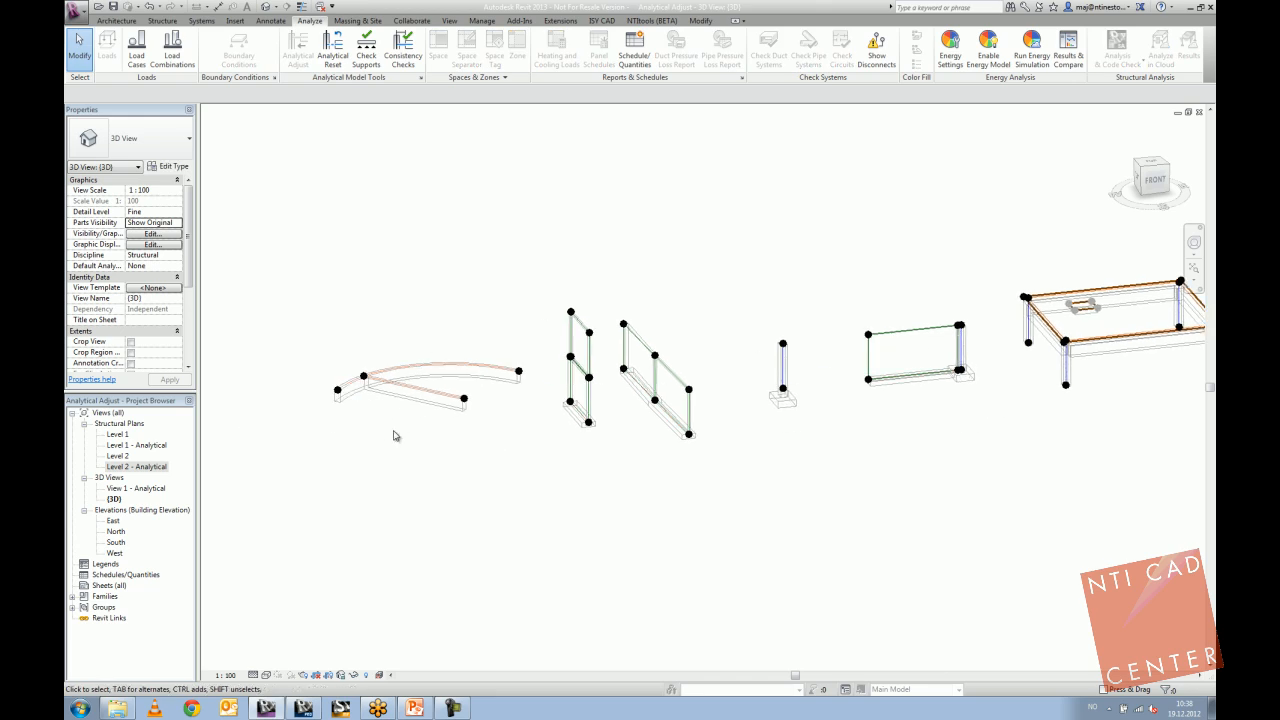
click(368, 374)
scroll(362, 372, up, 3)
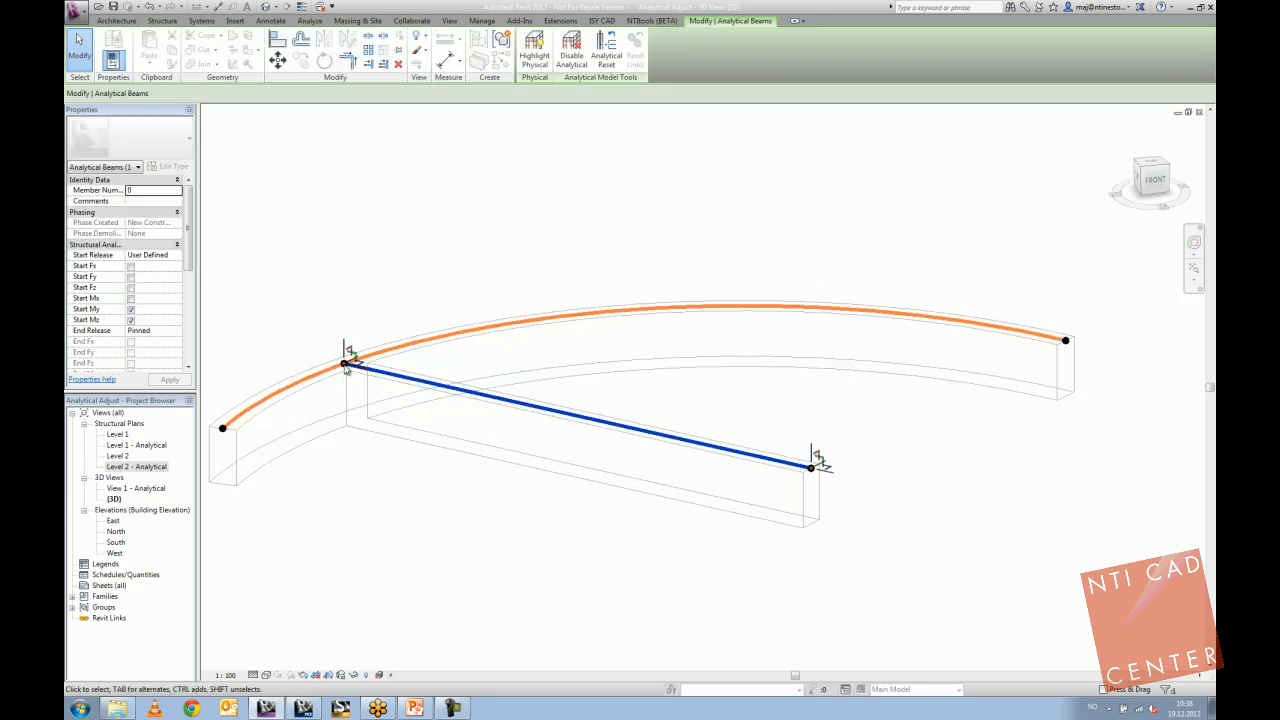
scroll(345, 368, up, 3)
scroll(345, 368, down, 4)
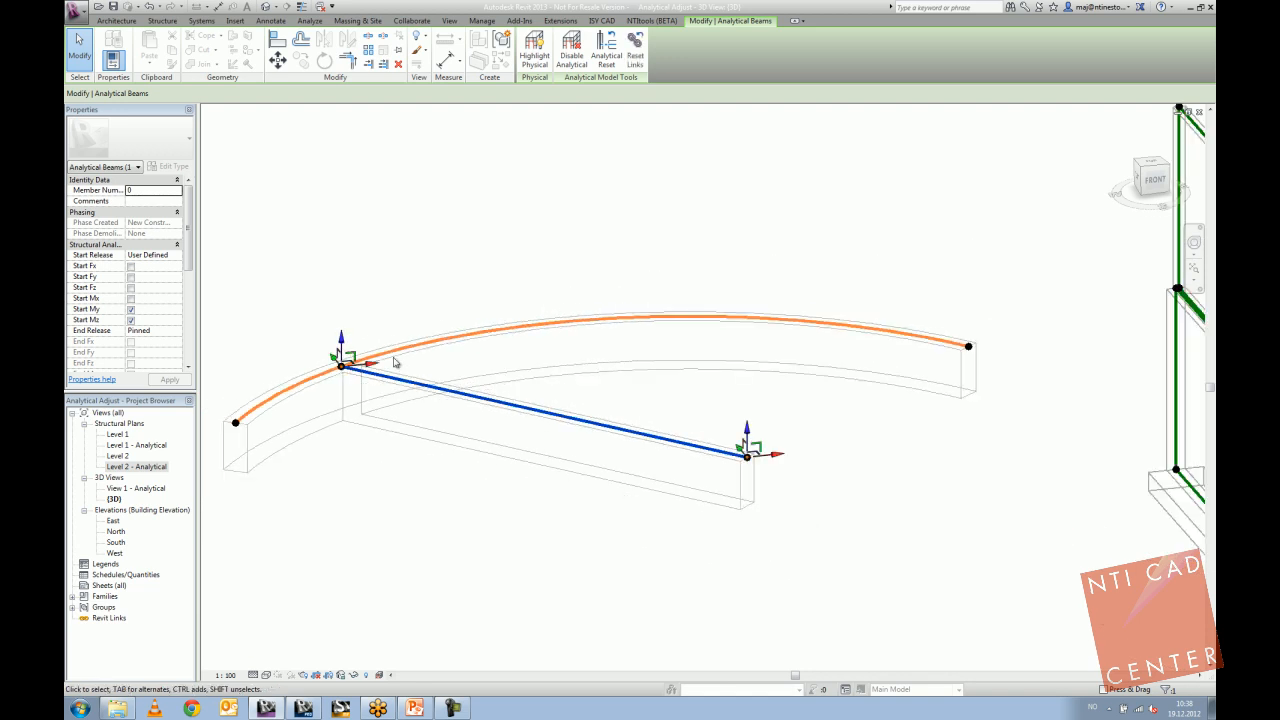
scroll(349, 371, down, 1)
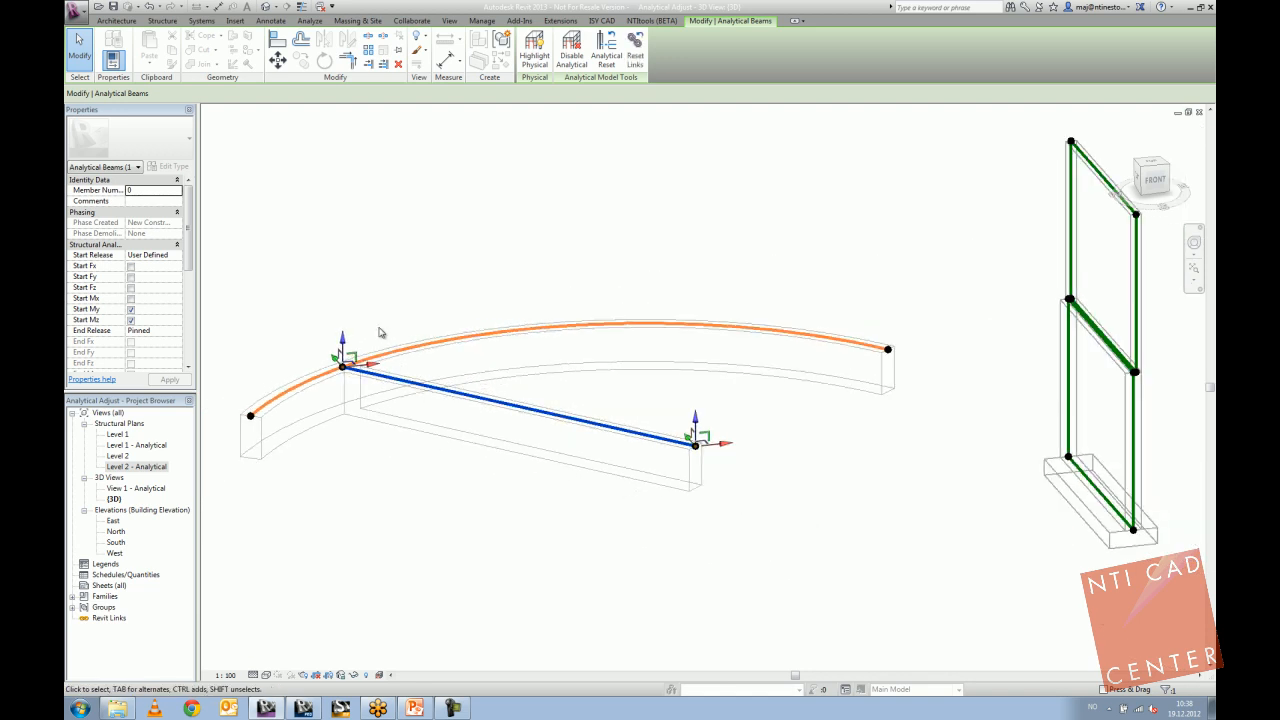
Pull the straight analytical beam's node at the junction away from the curved analytical beam.
shift+middle_drag(414, 294, 351, 423)
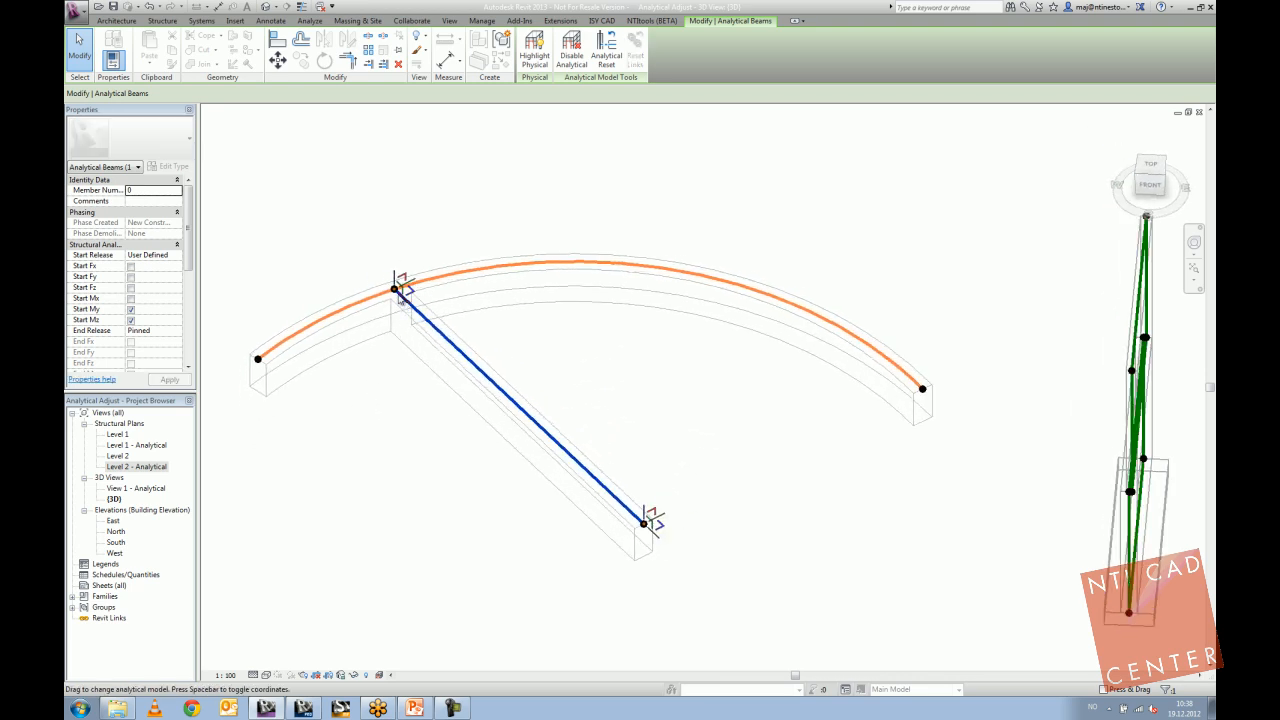
scroll(396, 290, up, 5)
scroll(392, 287, down, 3)
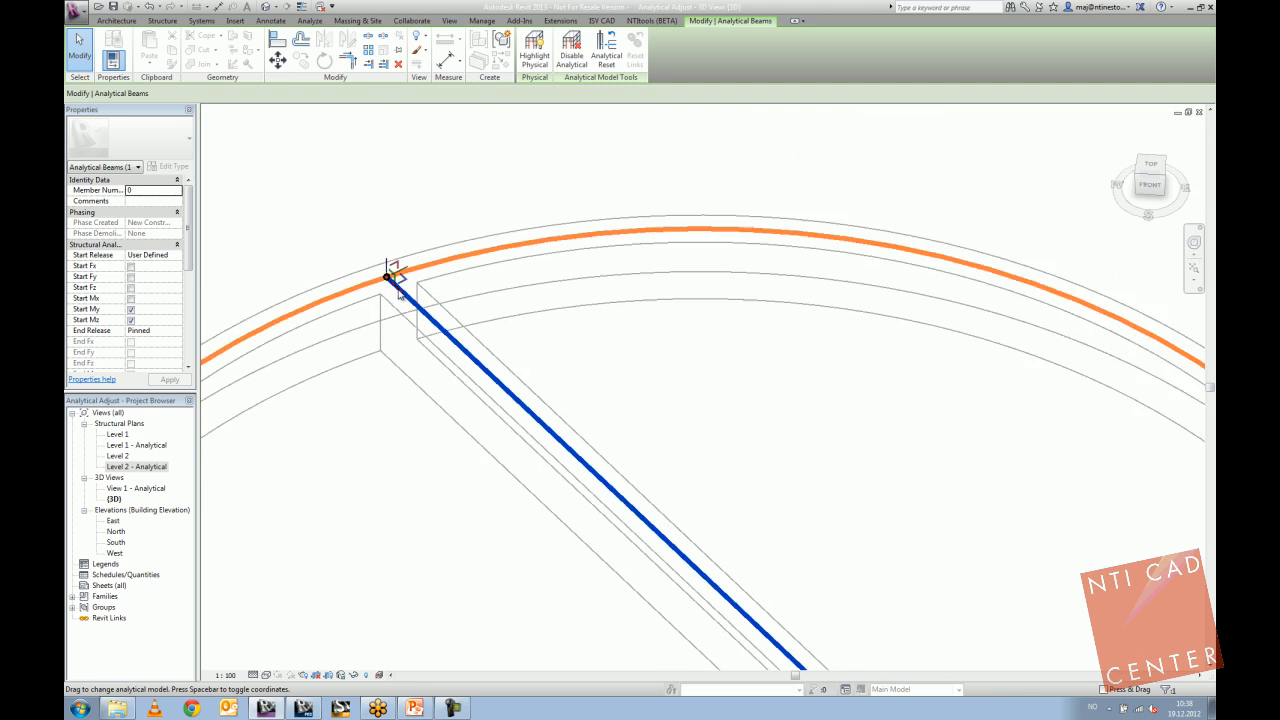
scroll(397, 290, up, 2)
mouse_move(385, 280)
mouse_down()
mouse_move(483, 346)
mouse_move(490, 370)
mouse_move(420, 366)
mouse_move(566, 294)
mouse_move(468, 352)
mouse_move(541, 343)
mouse_move(585, 366)
mouse_up()
scroll(585, 366, down, 5)
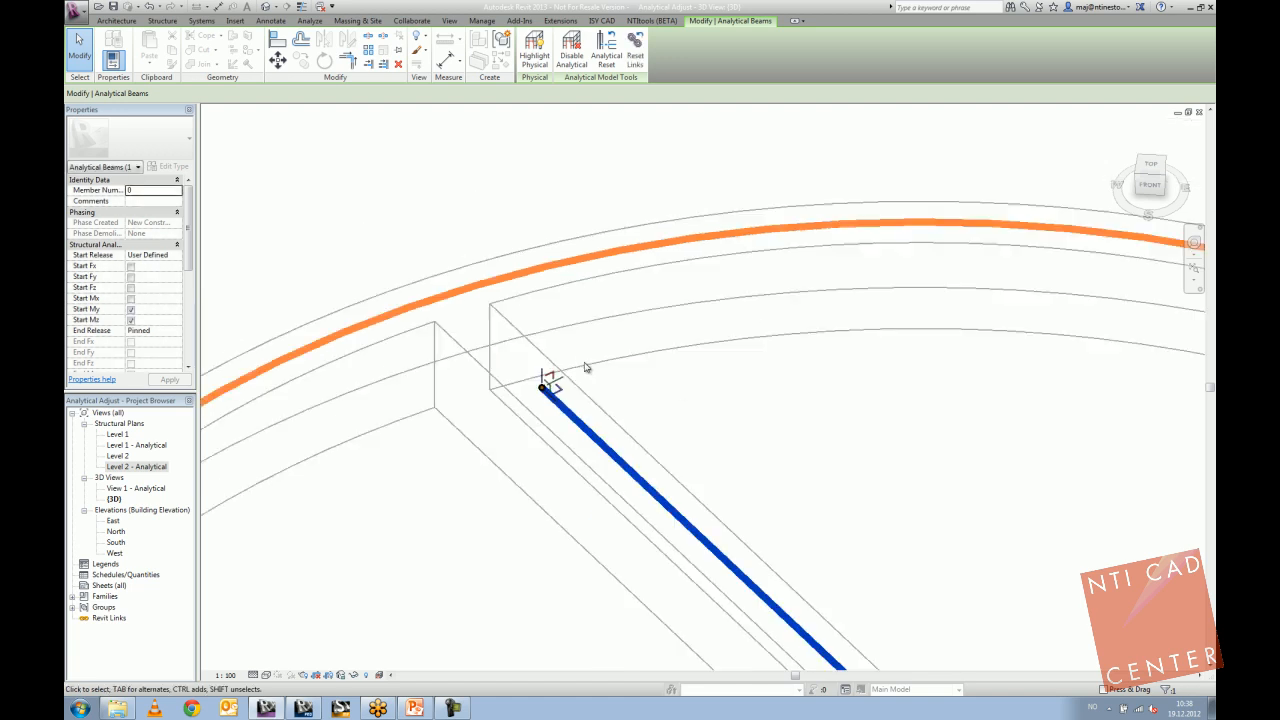
Try the Align command to bring the straight beam's detached analytical node onto the curved analytical beam.
scroll(585, 370, up, 1)
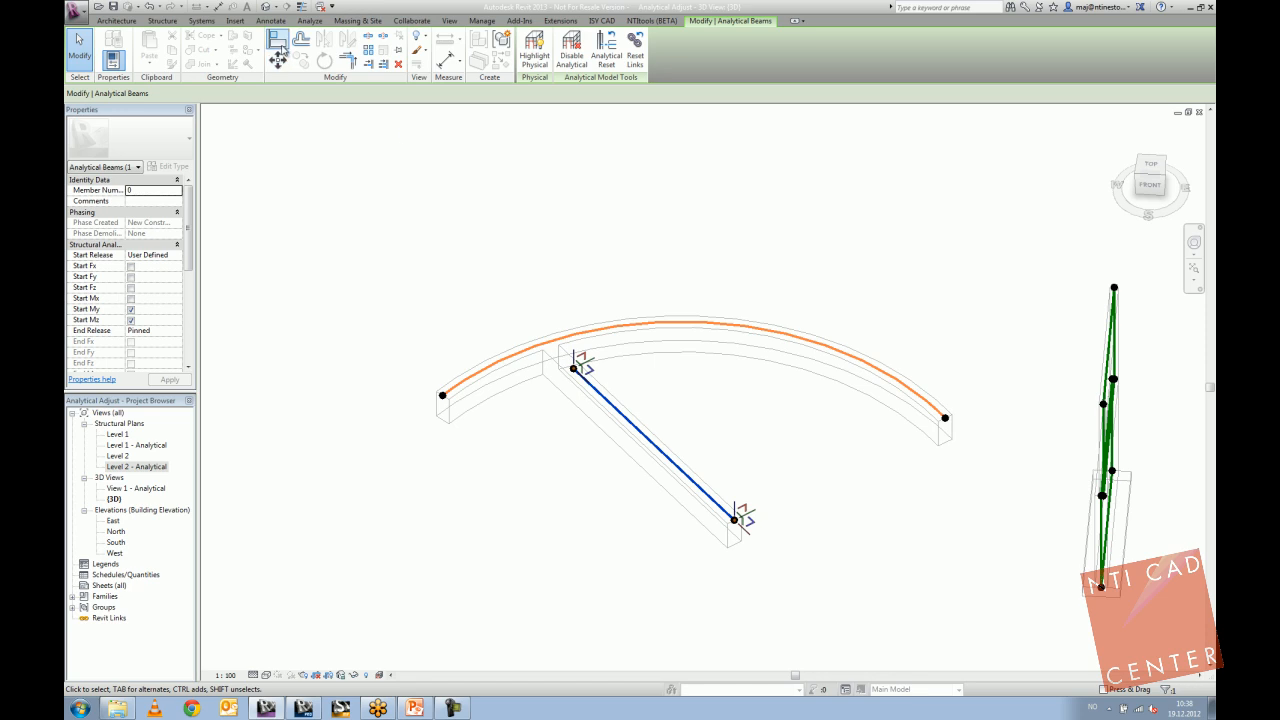
click(279, 44)
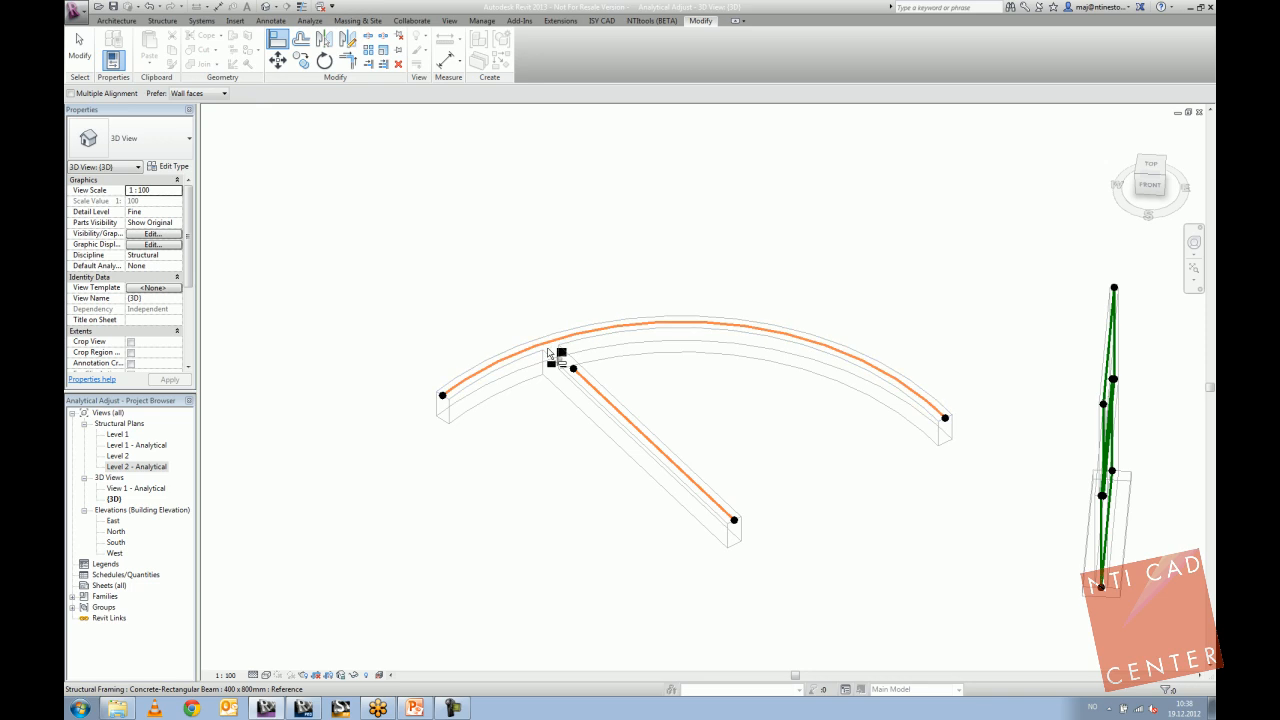
scroll(547, 343, up, 2)
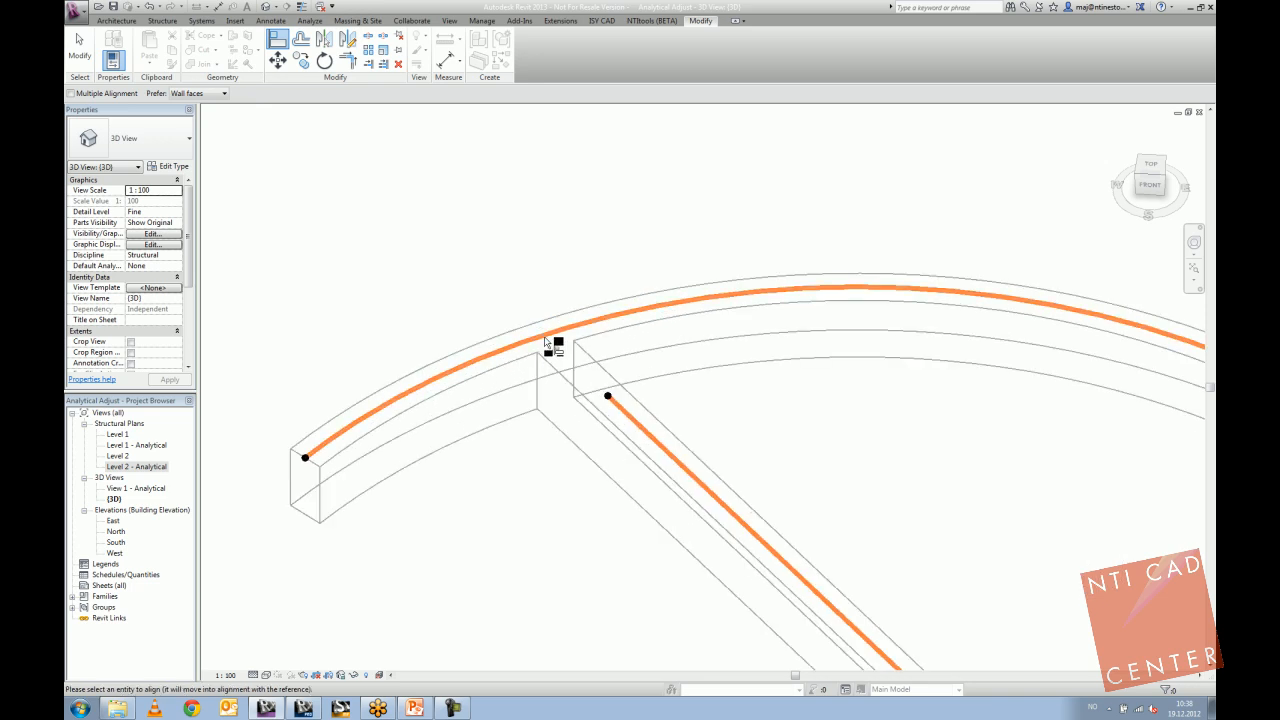
click(611, 399)
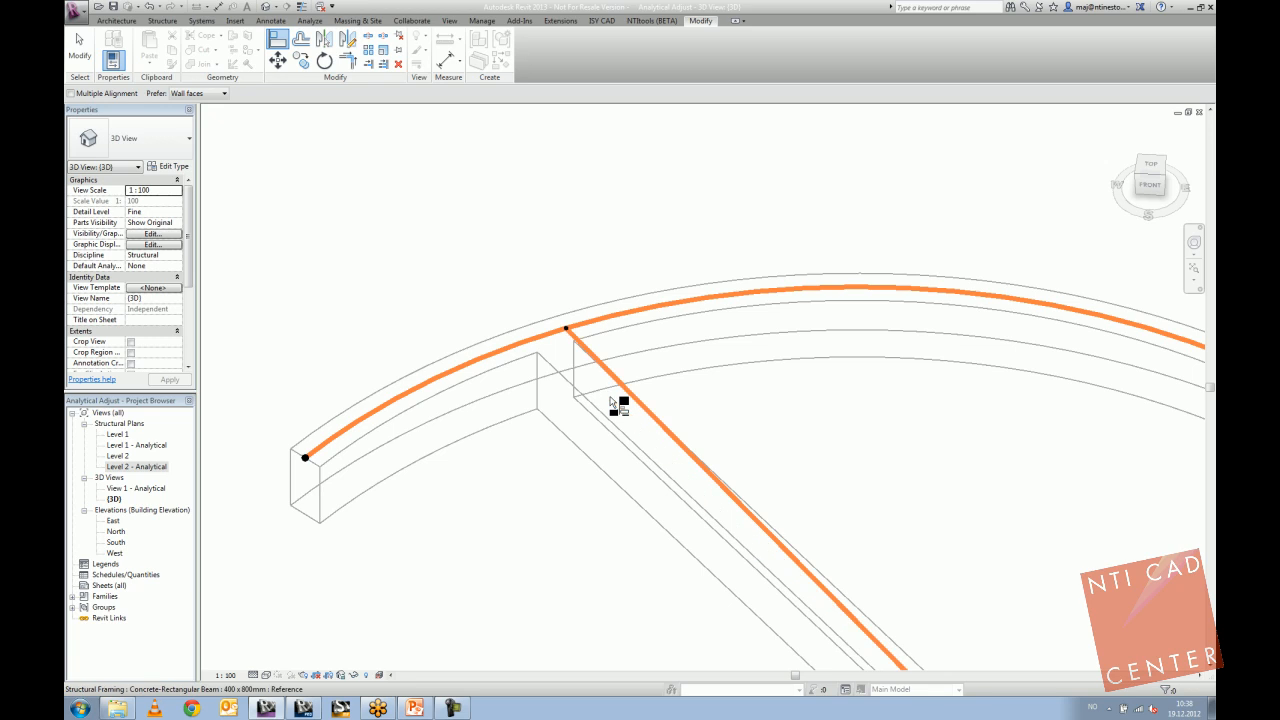
Undo the node alignment and leave the Align command.
click(148, 7)
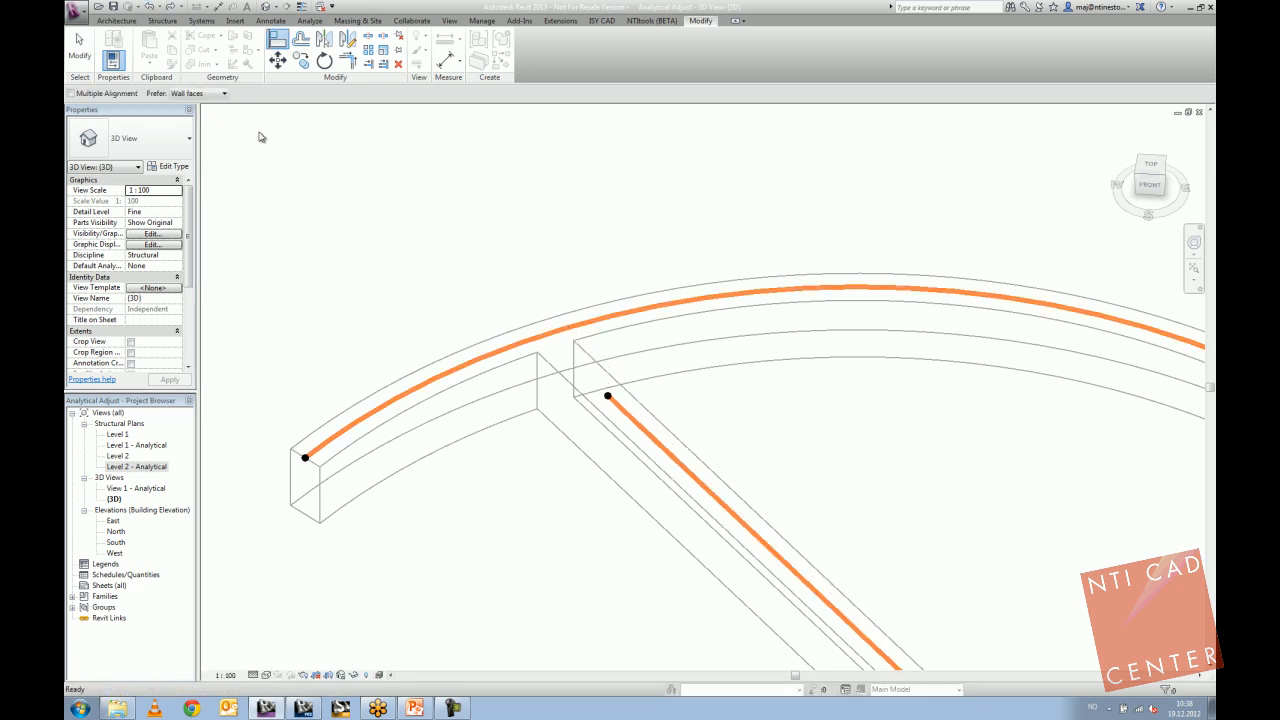
key(Escape)
key(Escape)
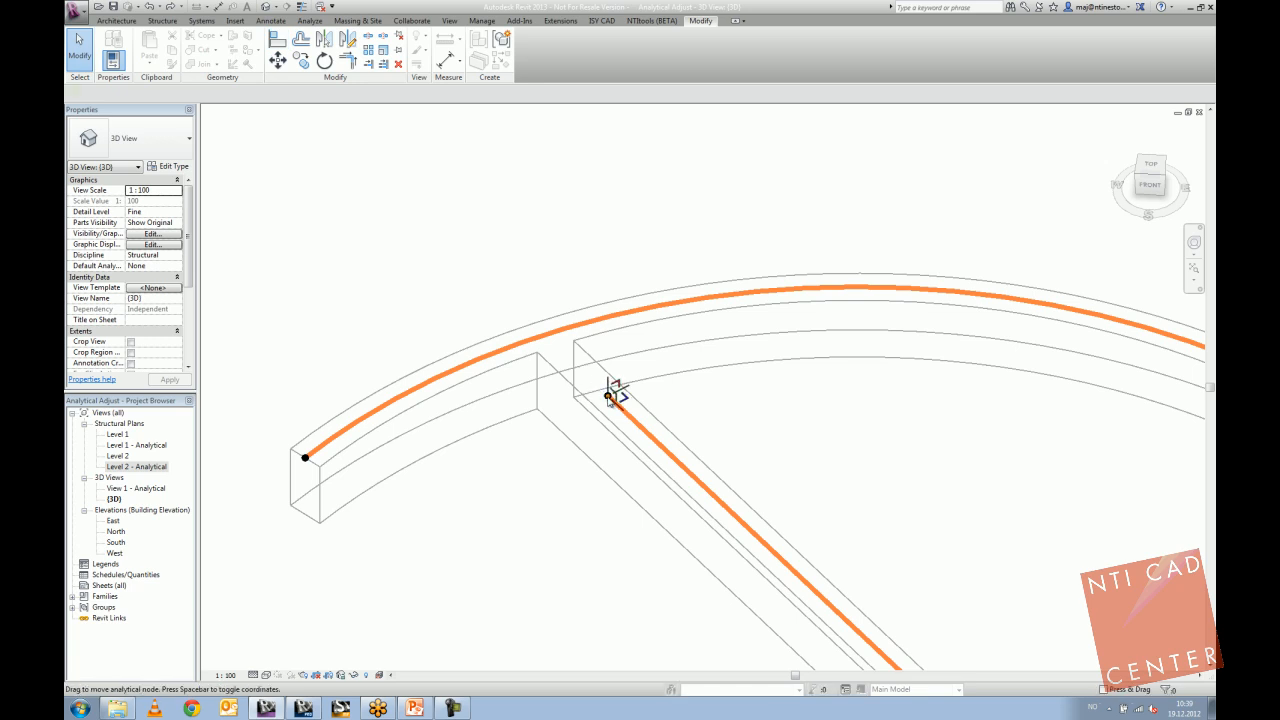
Try hosting the straight beam's detached analytical node on the curved beam's top face using Pick New Host.
click(609, 396)
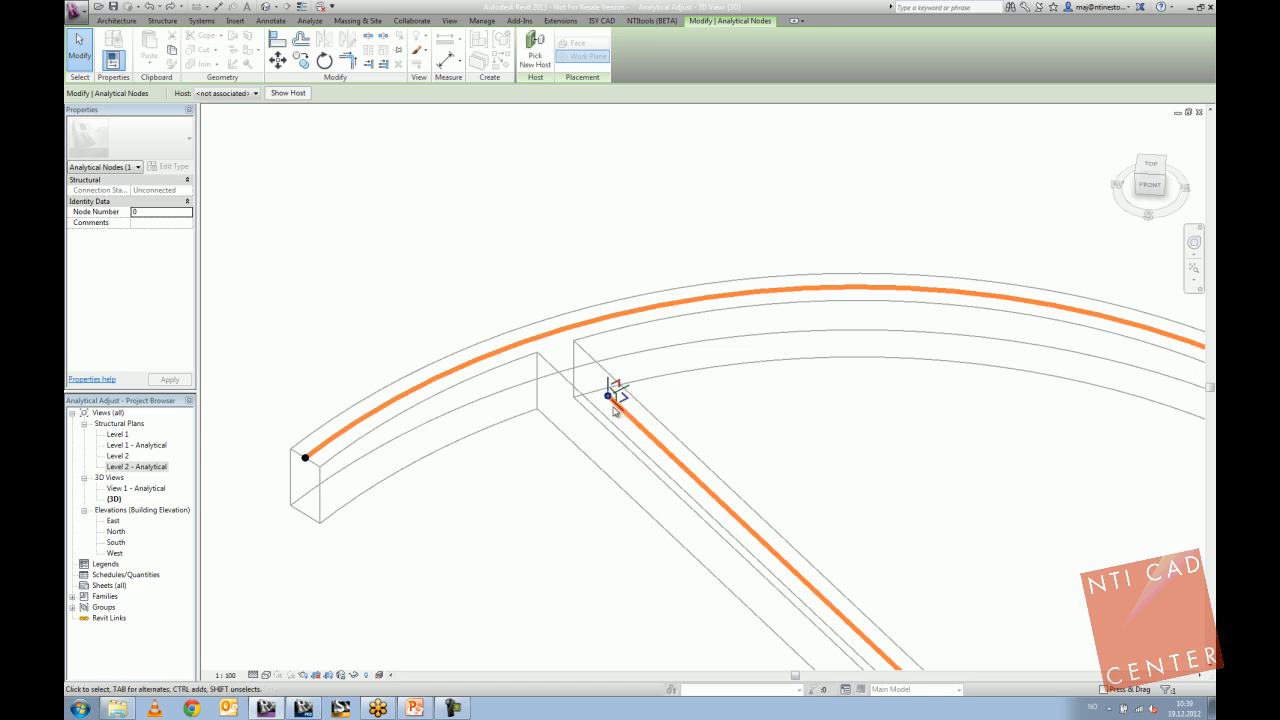
click(668, 404)
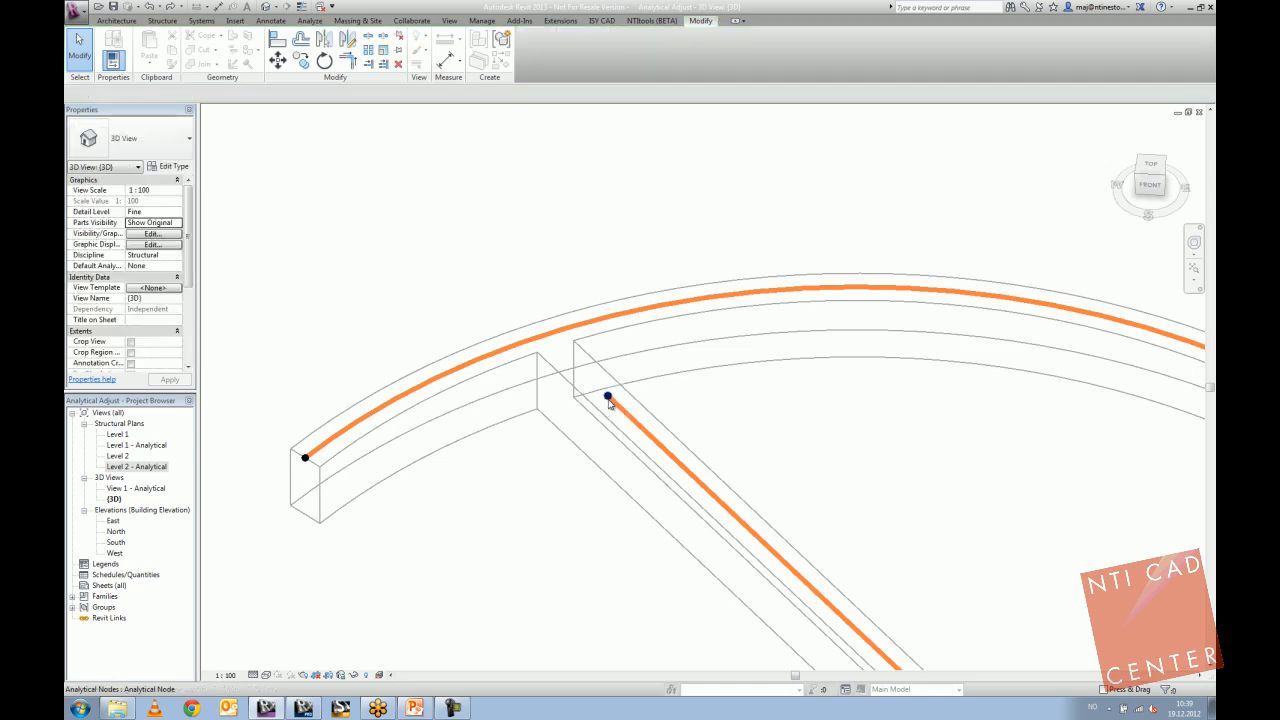
click(608, 398)
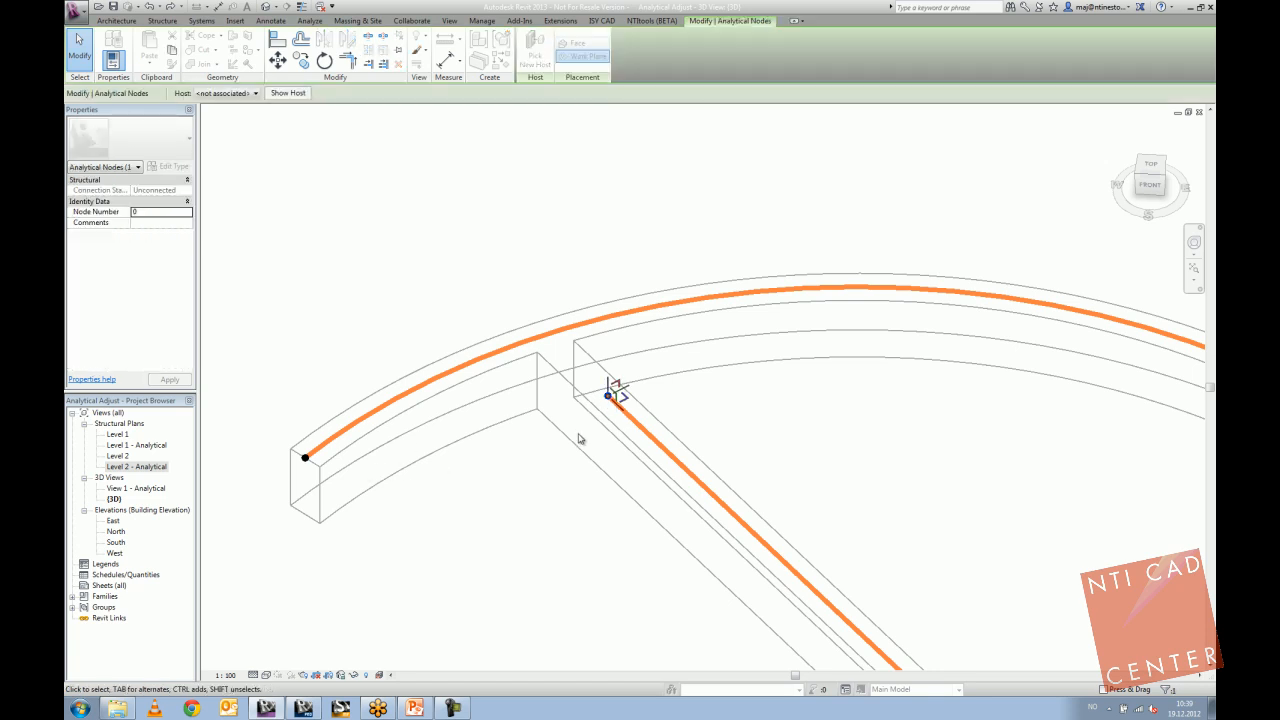
shift+middle_drag(582, 440, 519, 383)
scroll(519, 383, down, 3)
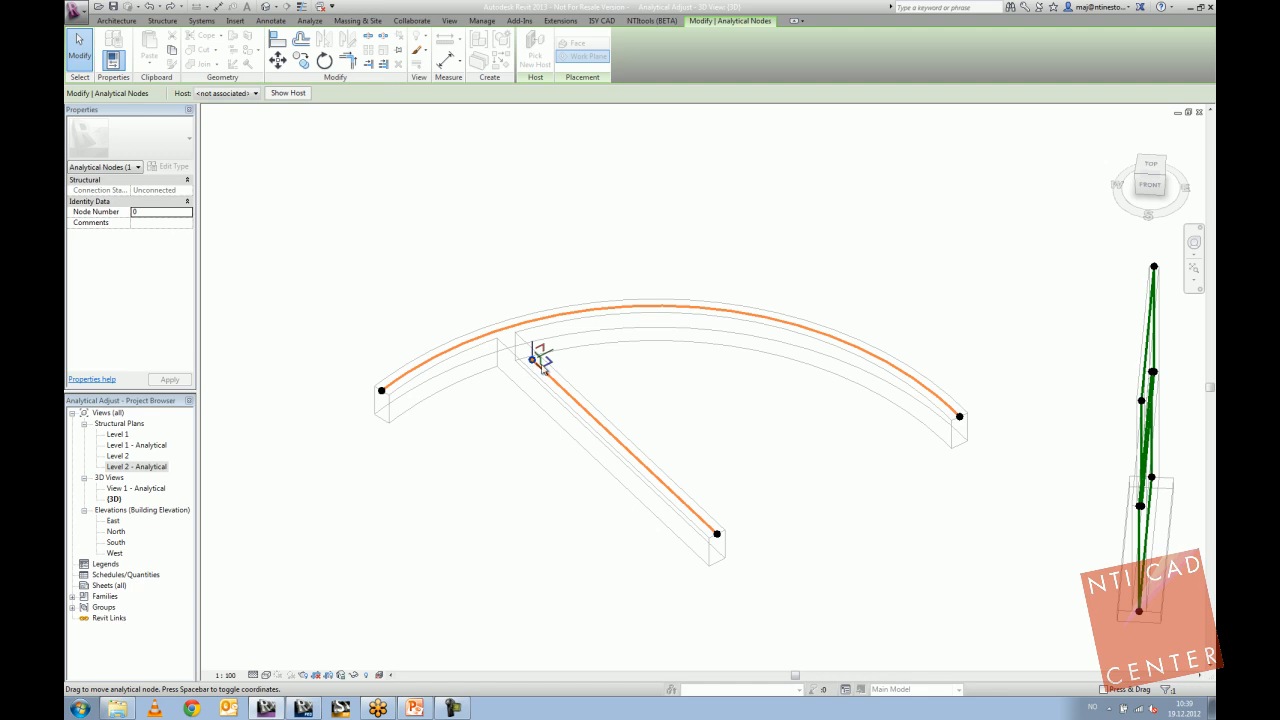
scroll(540, 360, up, 3)
click(608, 395)
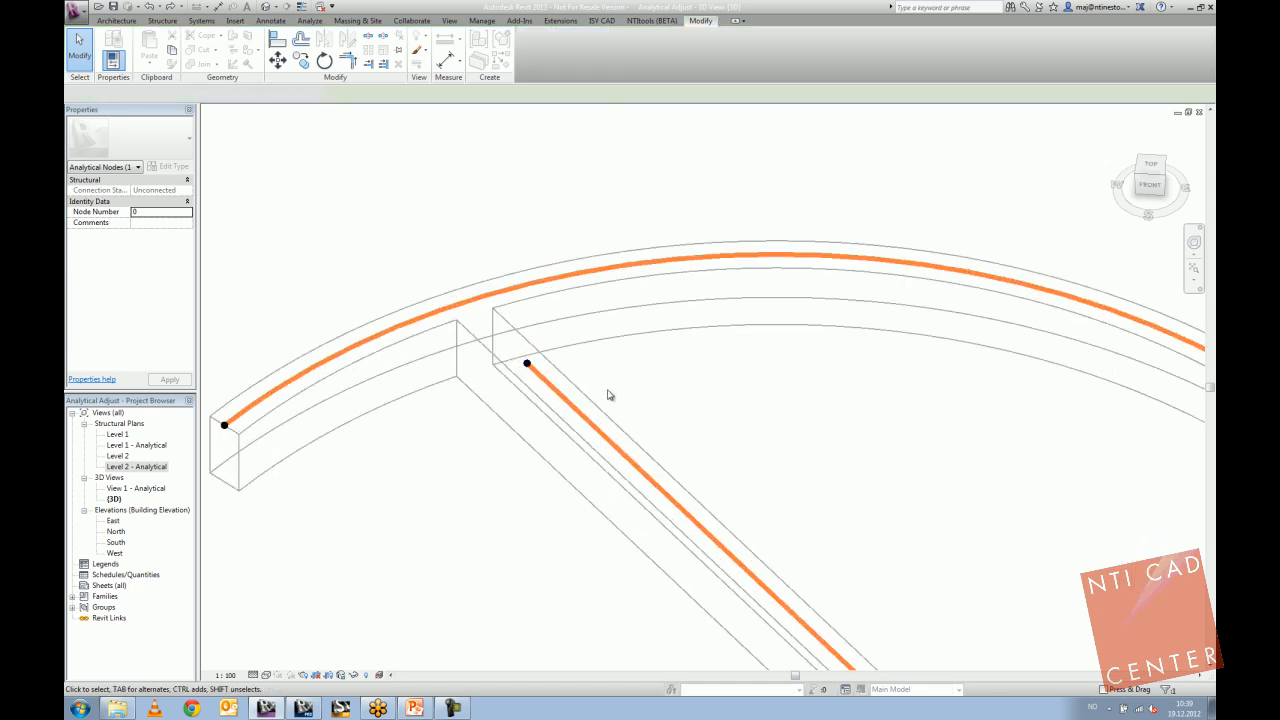
click(528, 361)
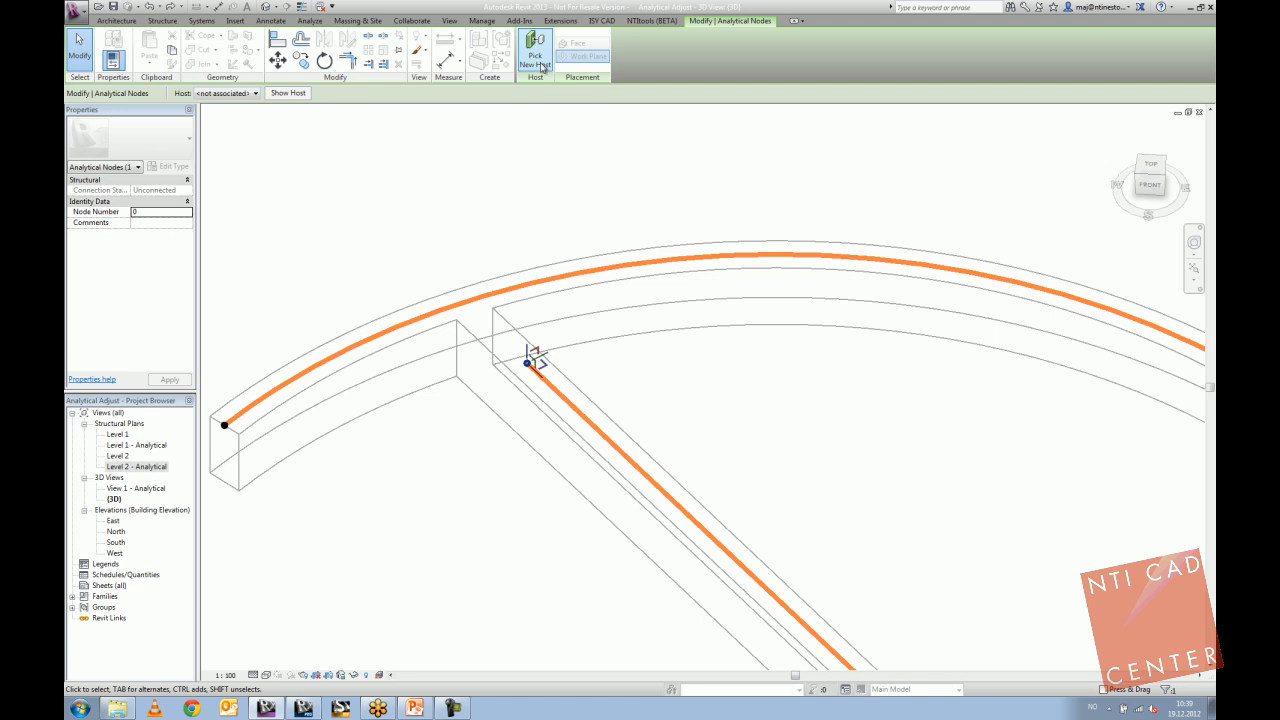
click(541, 66)
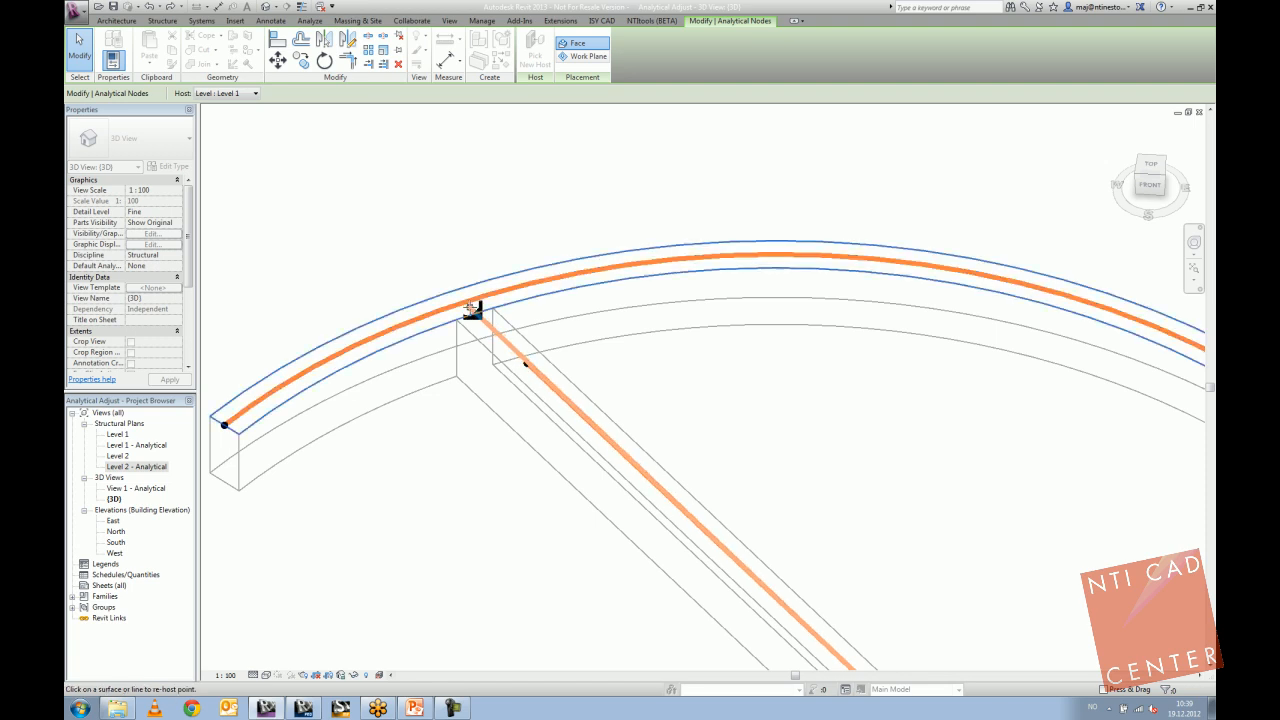
click(469, 308)
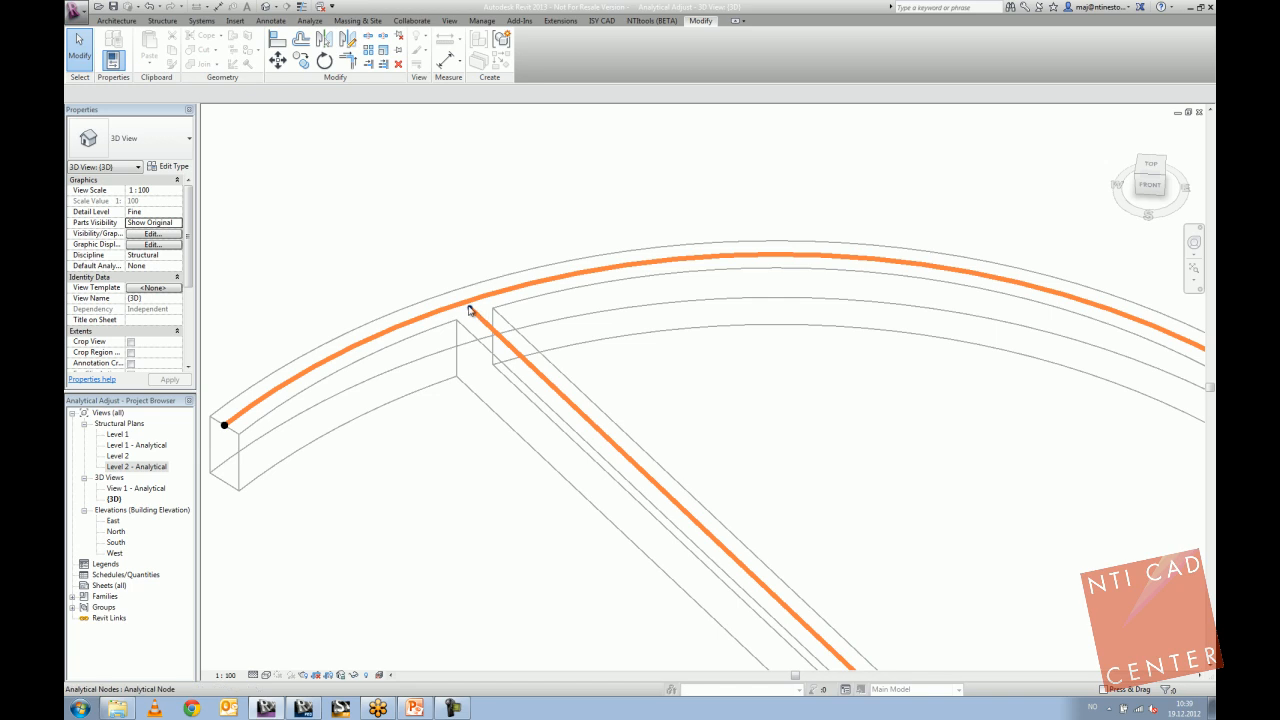
Re-host the node on the curved analytical beam using Pick New Host, check its properties, and clear the selection.
click(469, 310)
click(535, 50)
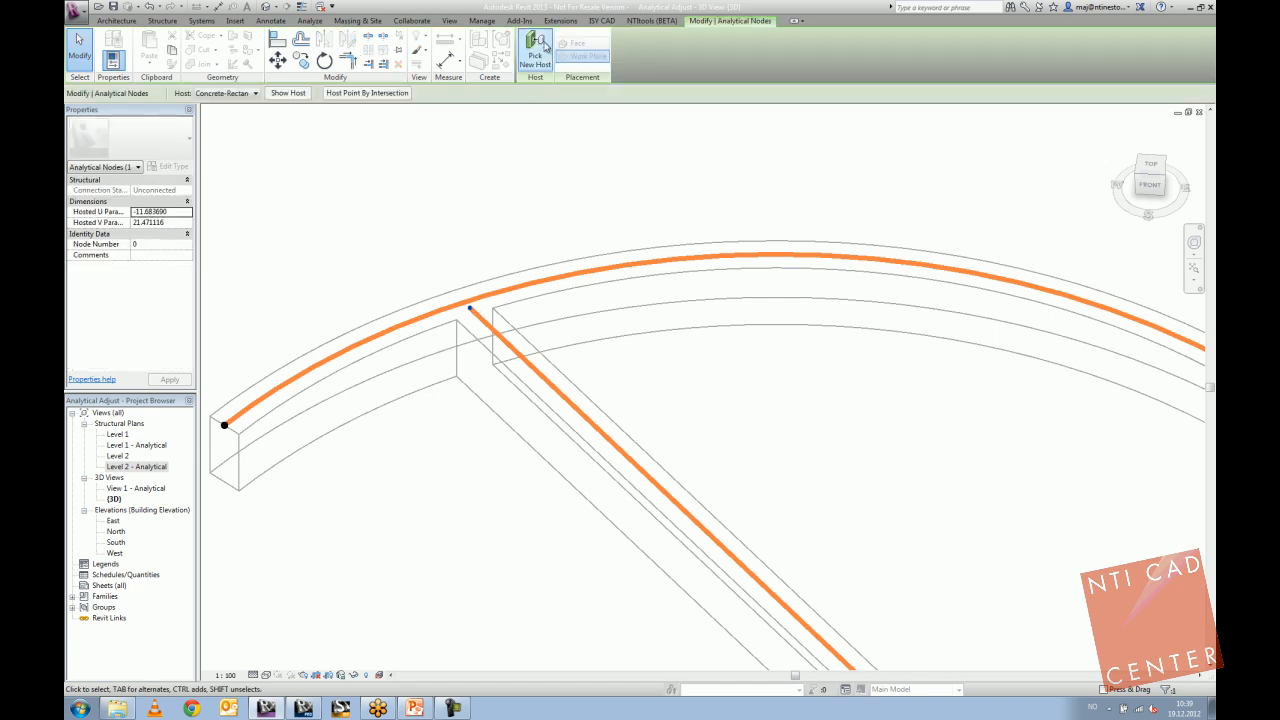
click(466, 302)
scroll(472, 332, down, 3)
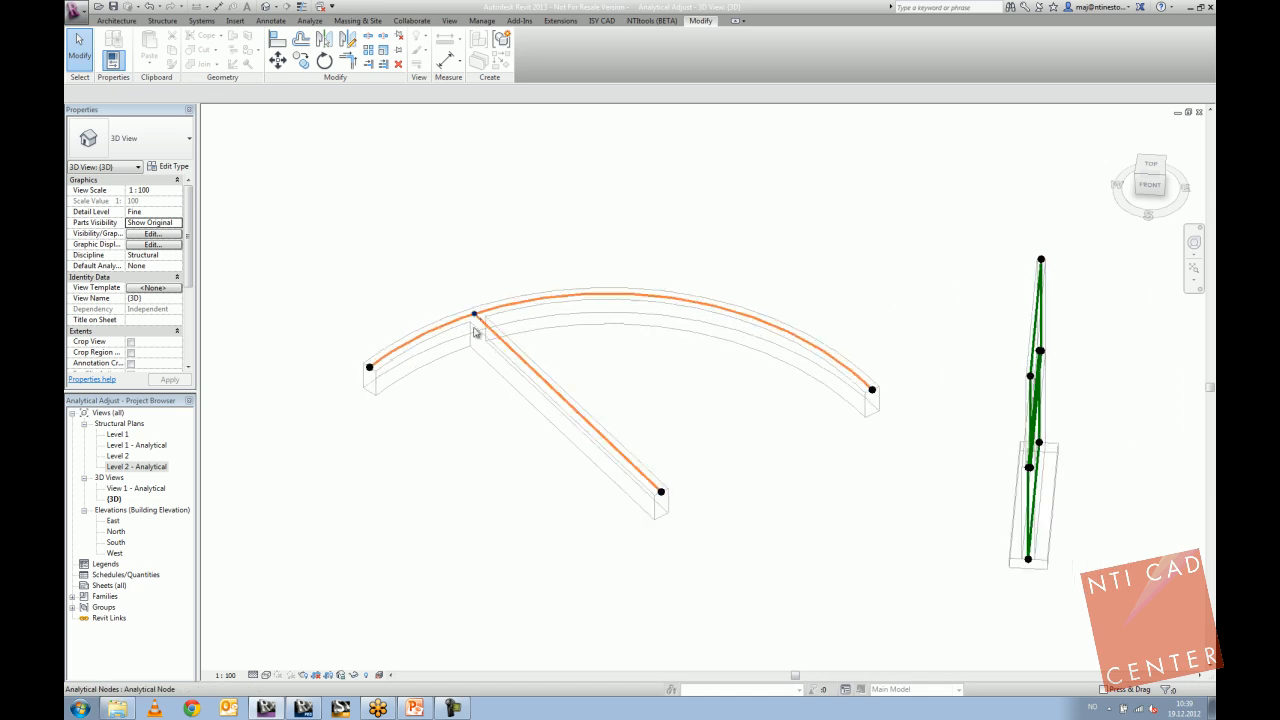
click(474, 318)
click(350, 289)
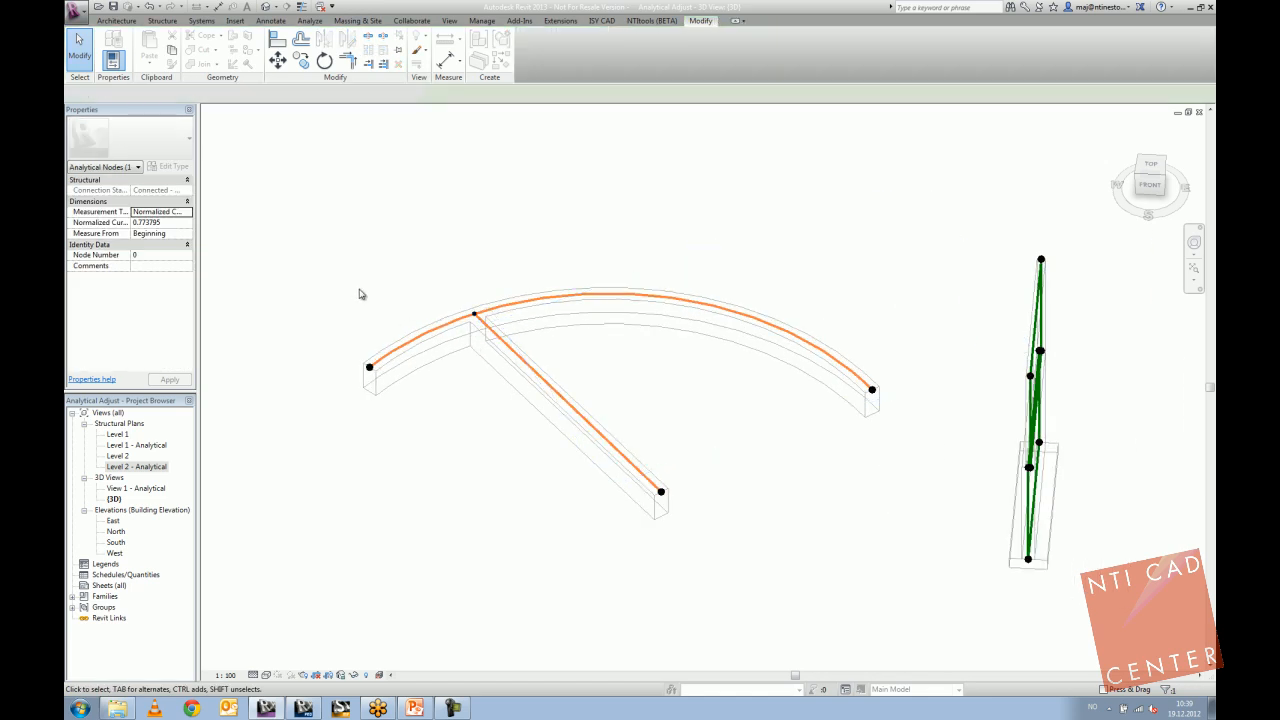
scroll(457, 331, up, 3)
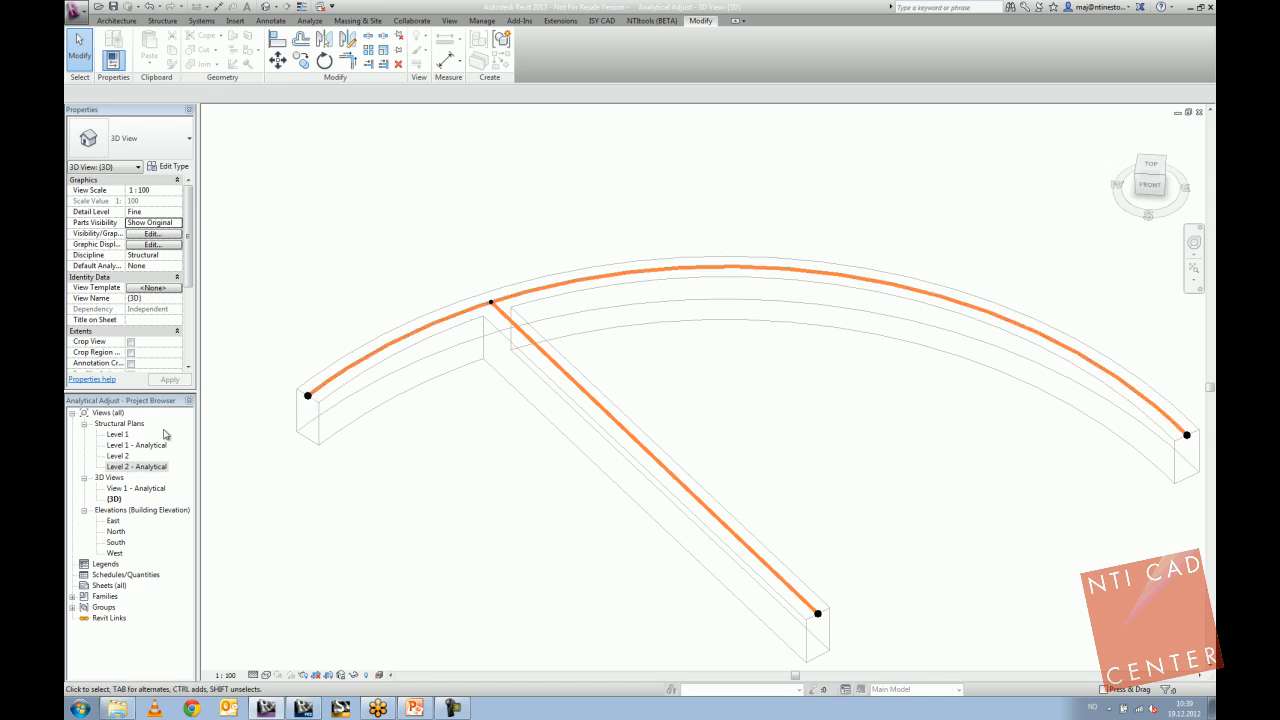
Open the Level 2 - Analytical plan, select the node joining the straight and curved analytical beams, and show its host.
double_click(139, 467)
scroll(440, 340, down, 3)
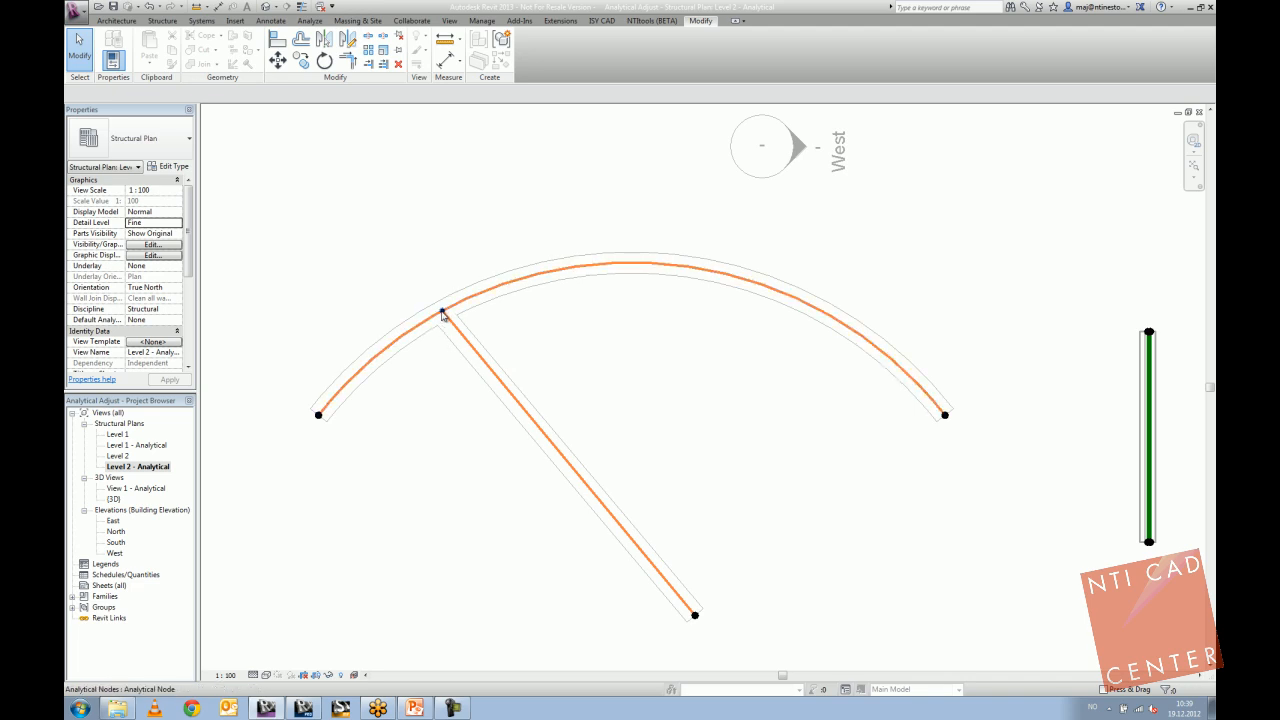
click(443, 314)
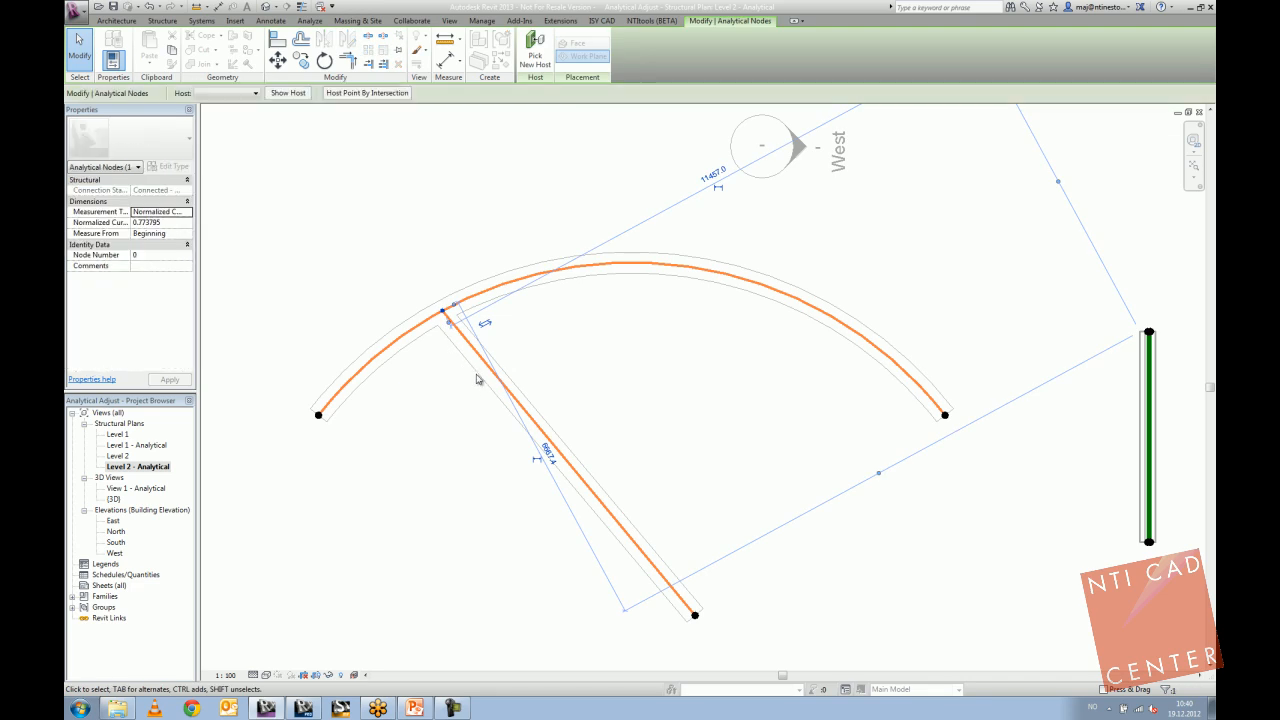
click(288, 93)
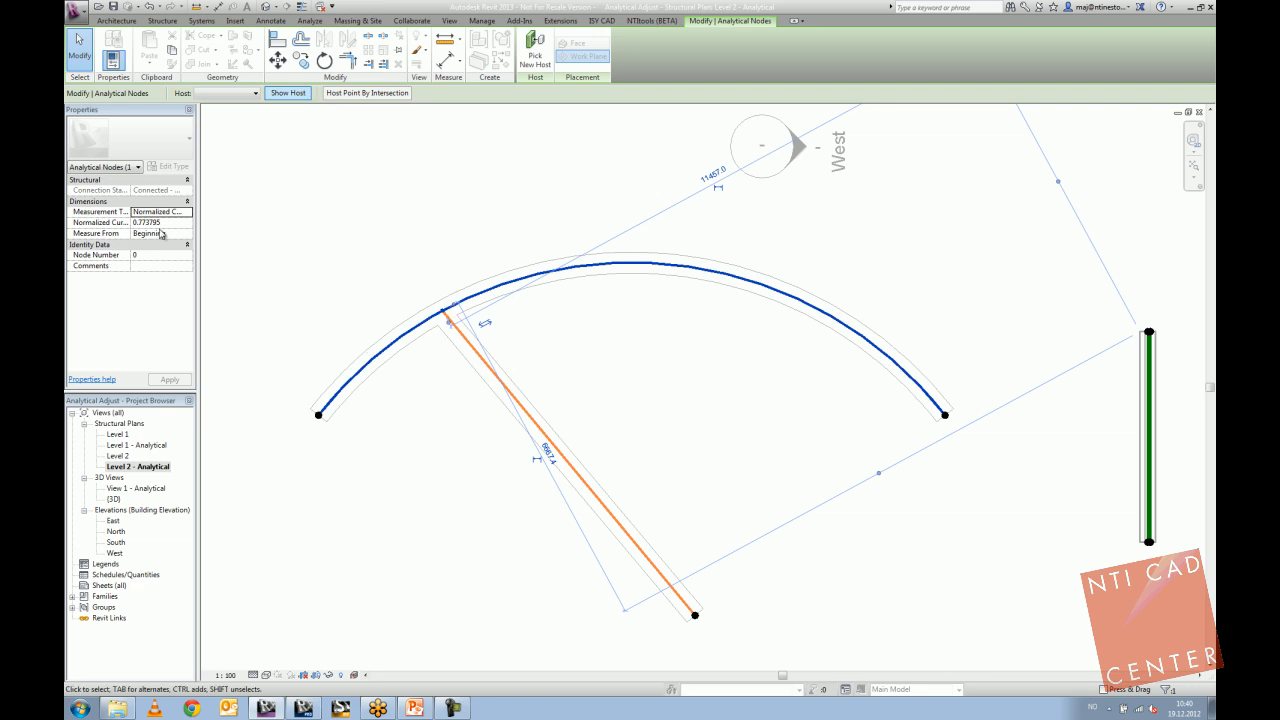
Try to set the selected node's measurement type to Normalized Segment Length with a value of 0,5.
click(187, 213)
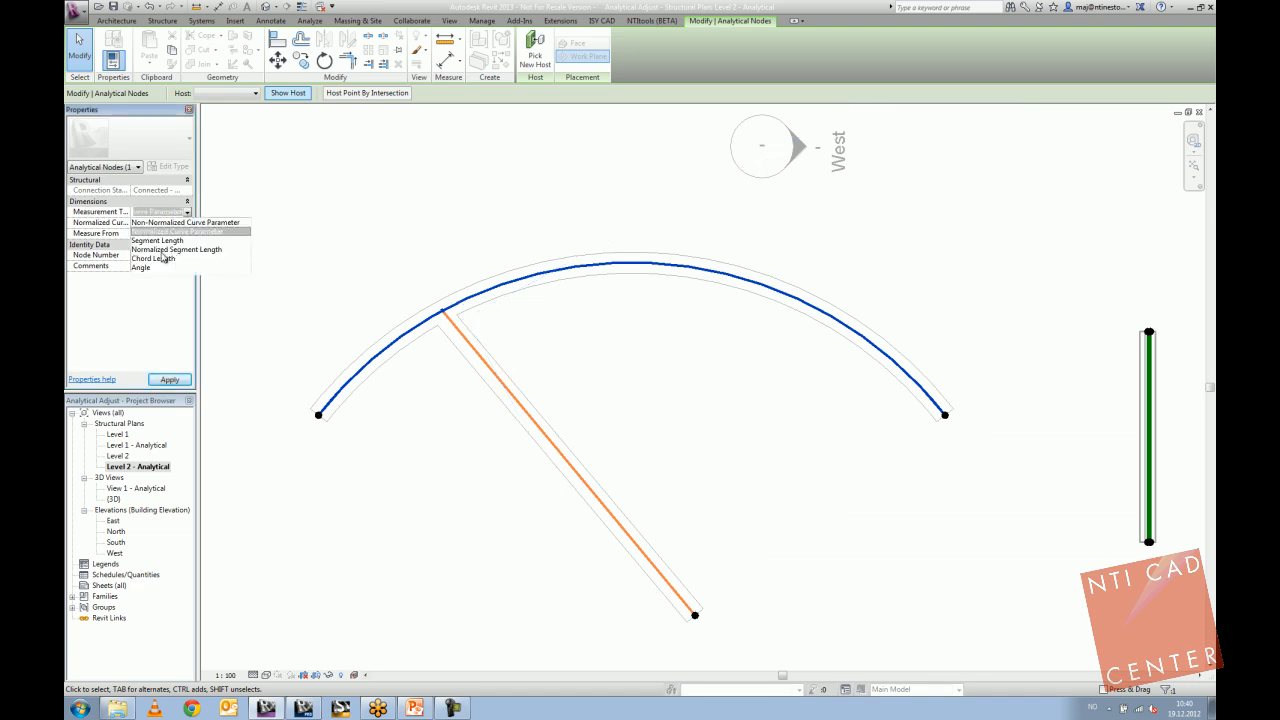
click(165, 249)
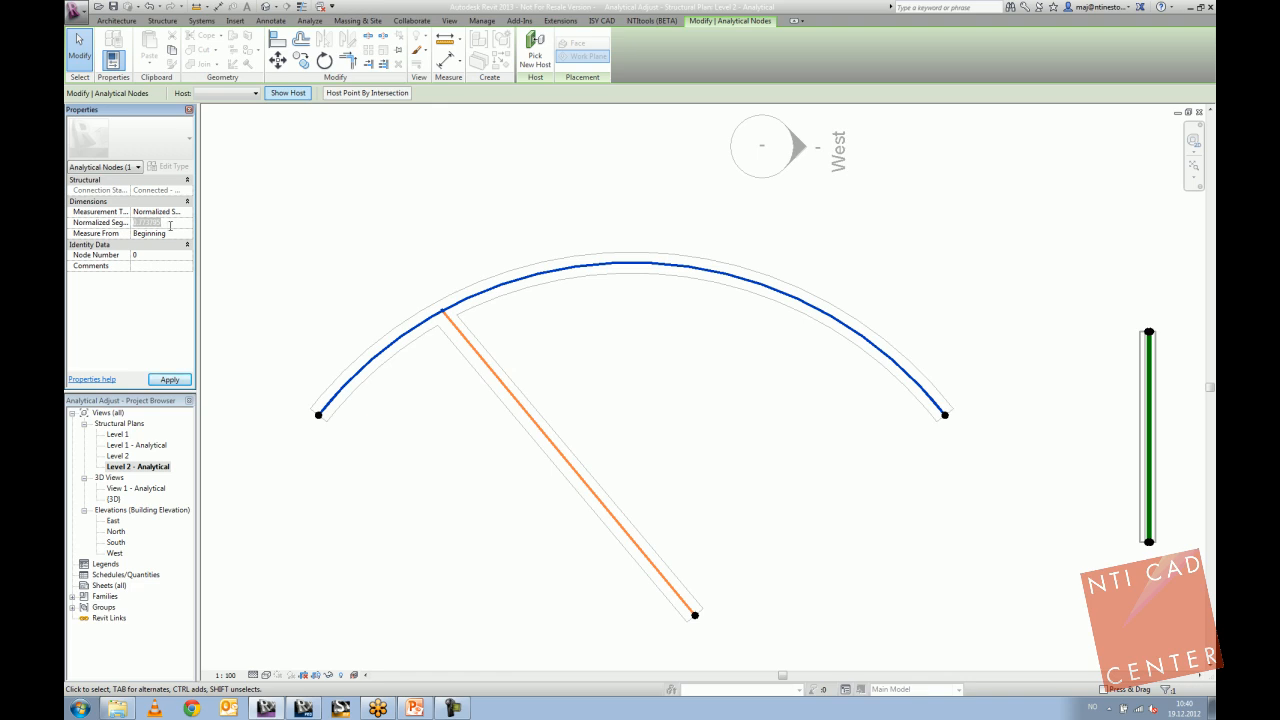
text(0,5)
mouse_move(280, 287)
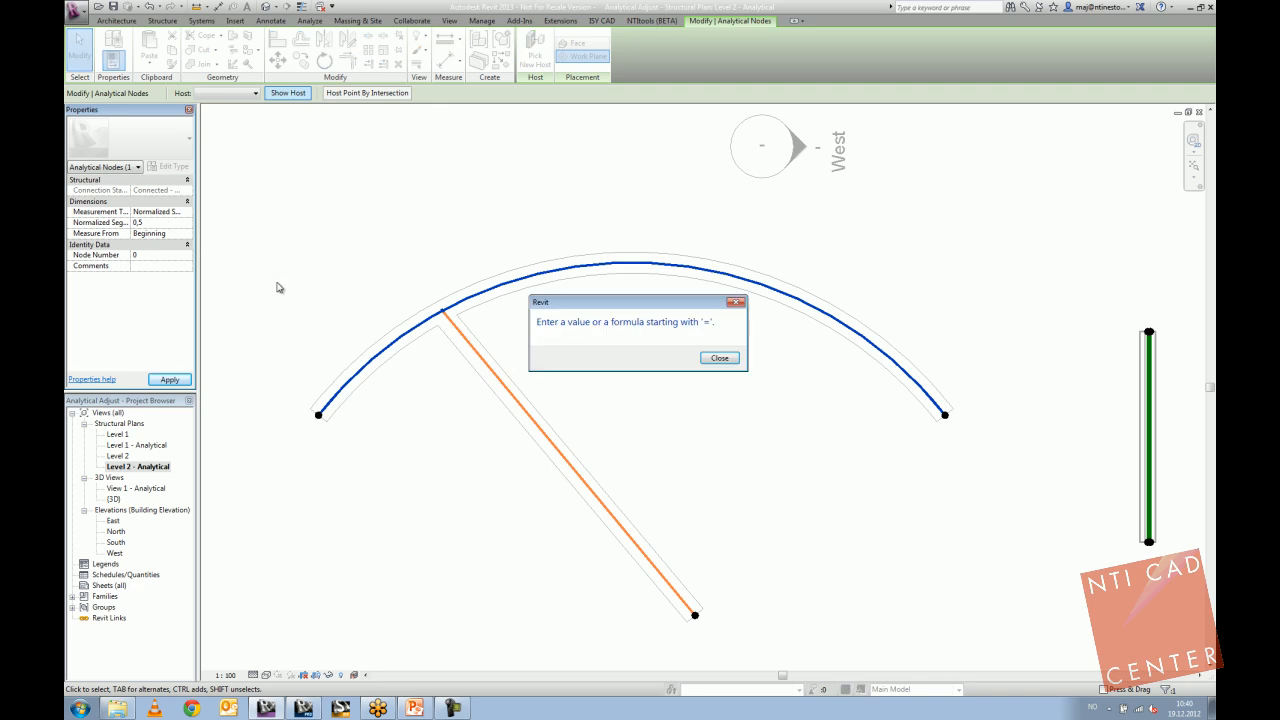
click(720, 357)
Set the node's Normalized Curve Parameter to 0.5 and clear the selection.
click(165, 222)
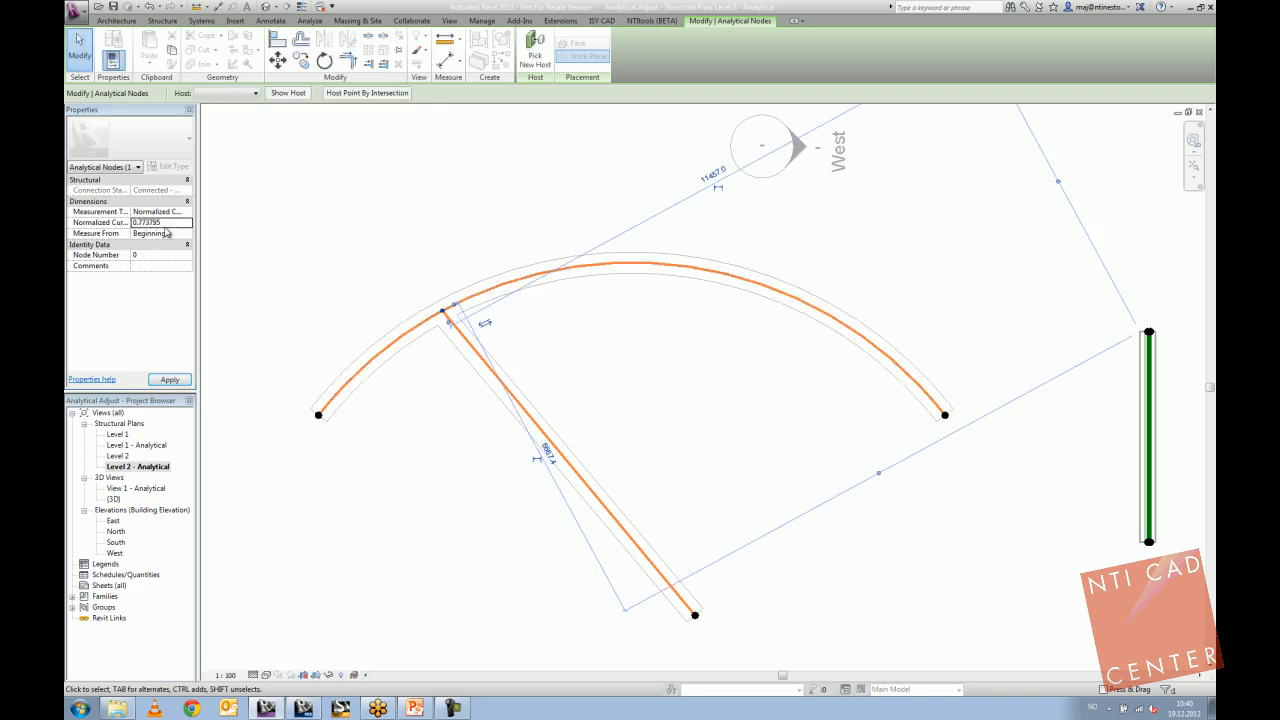
text(0.5)
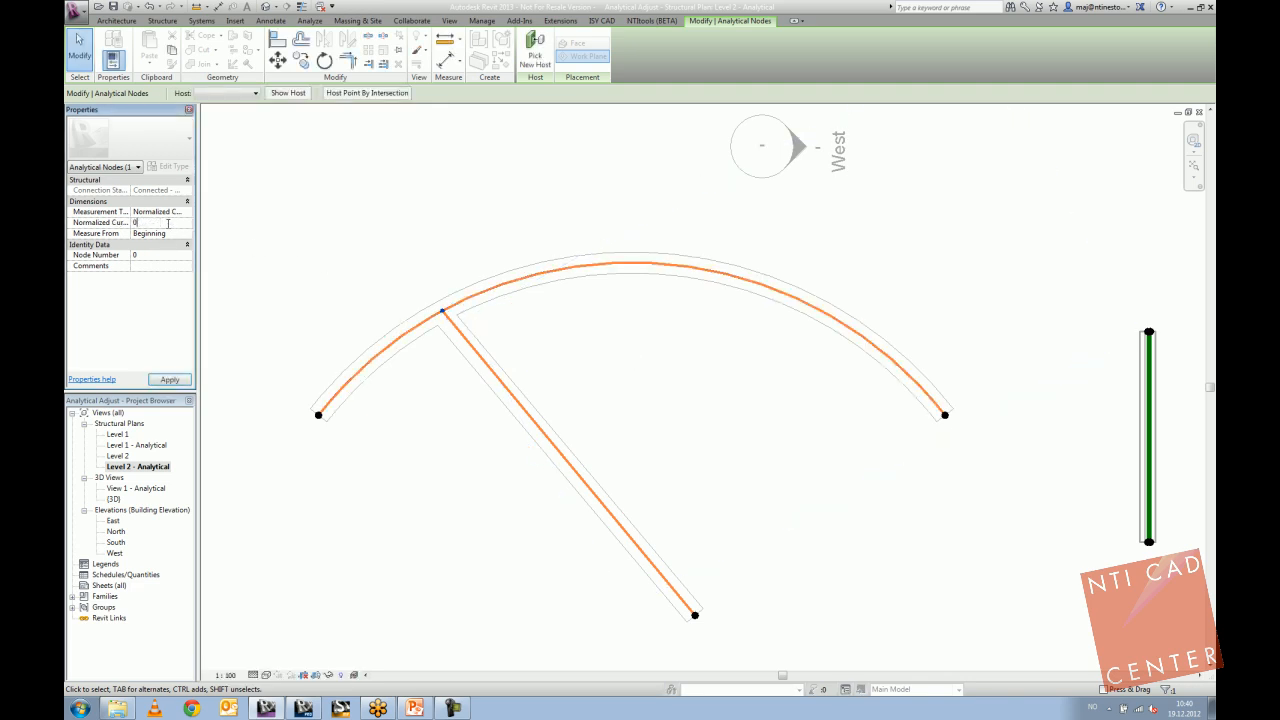
click(348, 249)
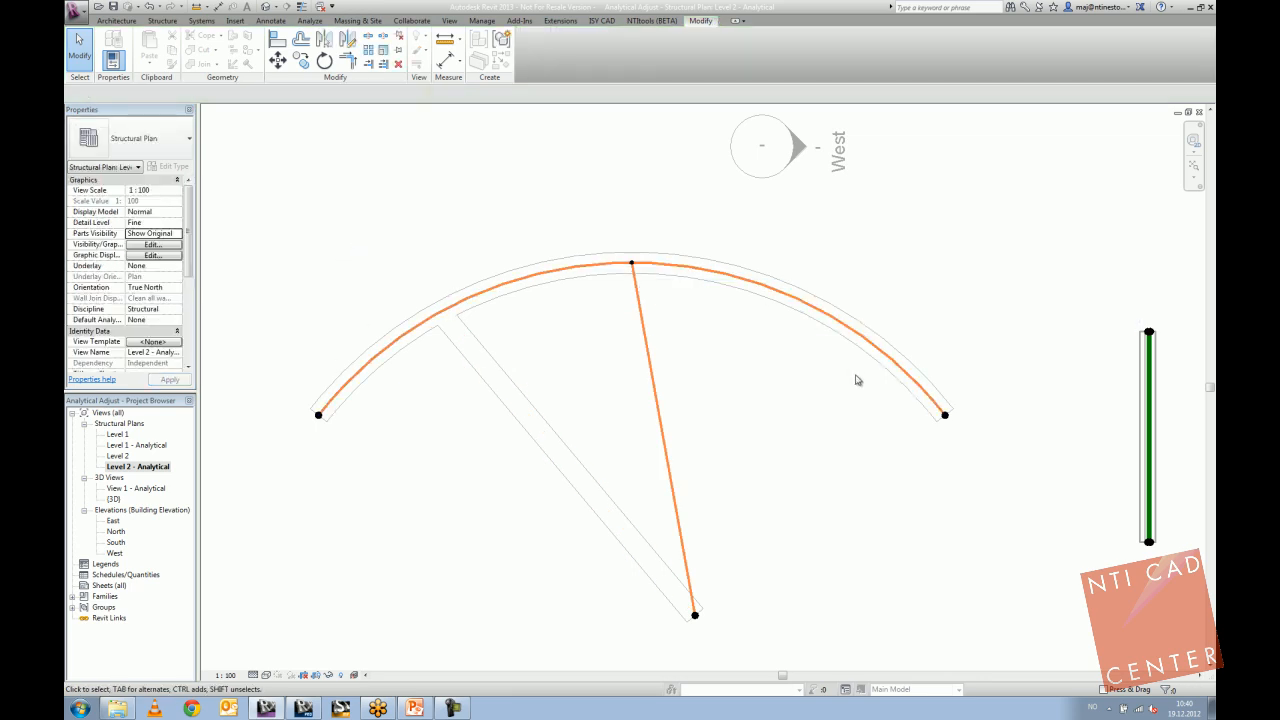
Select the curved analytical beam and move its far end inward to shorten the arc.
click(622, 268)
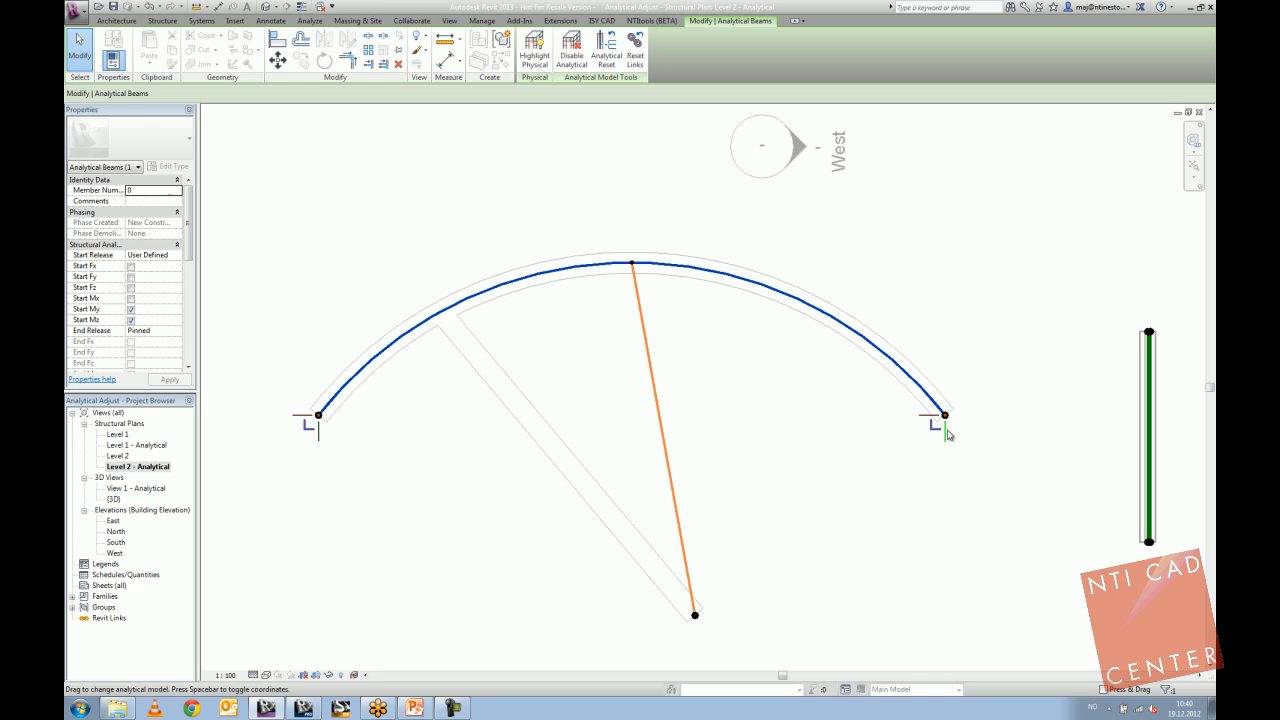
drag(946, 420, 724, 369)
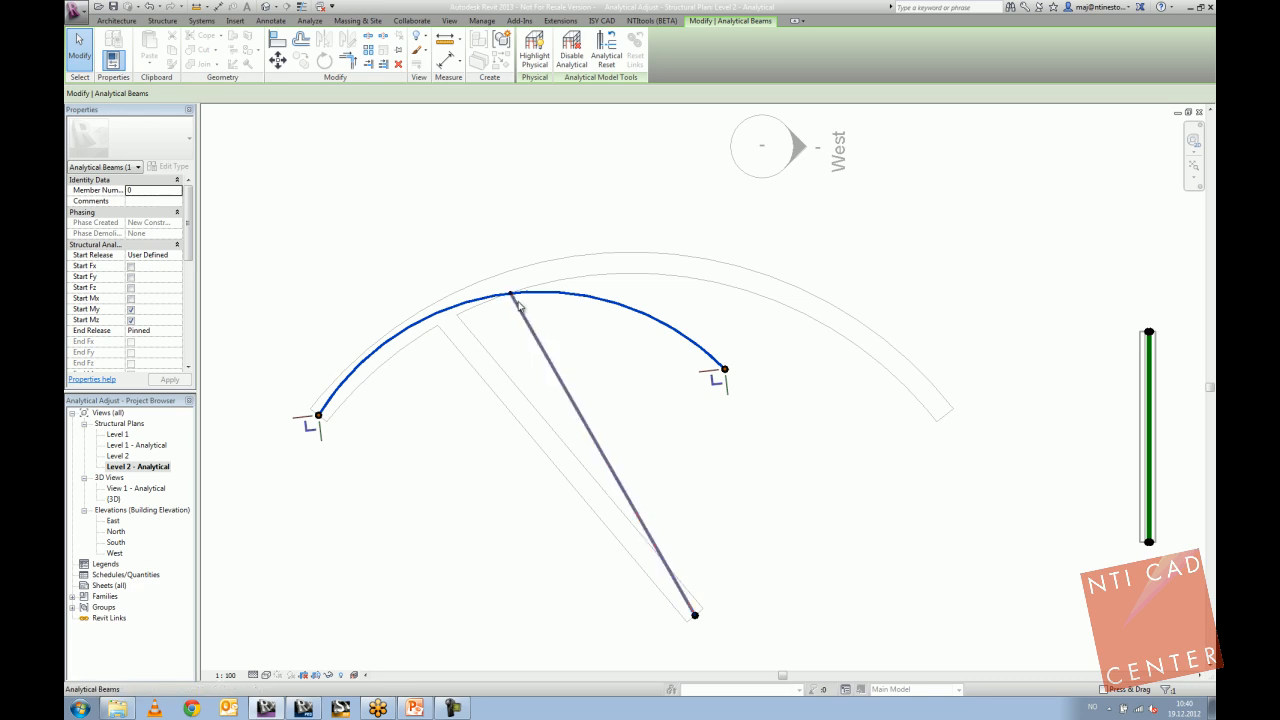
Select the hosted node on the shortened arc and set its Normalized Curve Parameter to 0.
scroll(675, 371, up, 2)
scroll(740, 389, up, 2)
scroll(737, 388, down, 2)
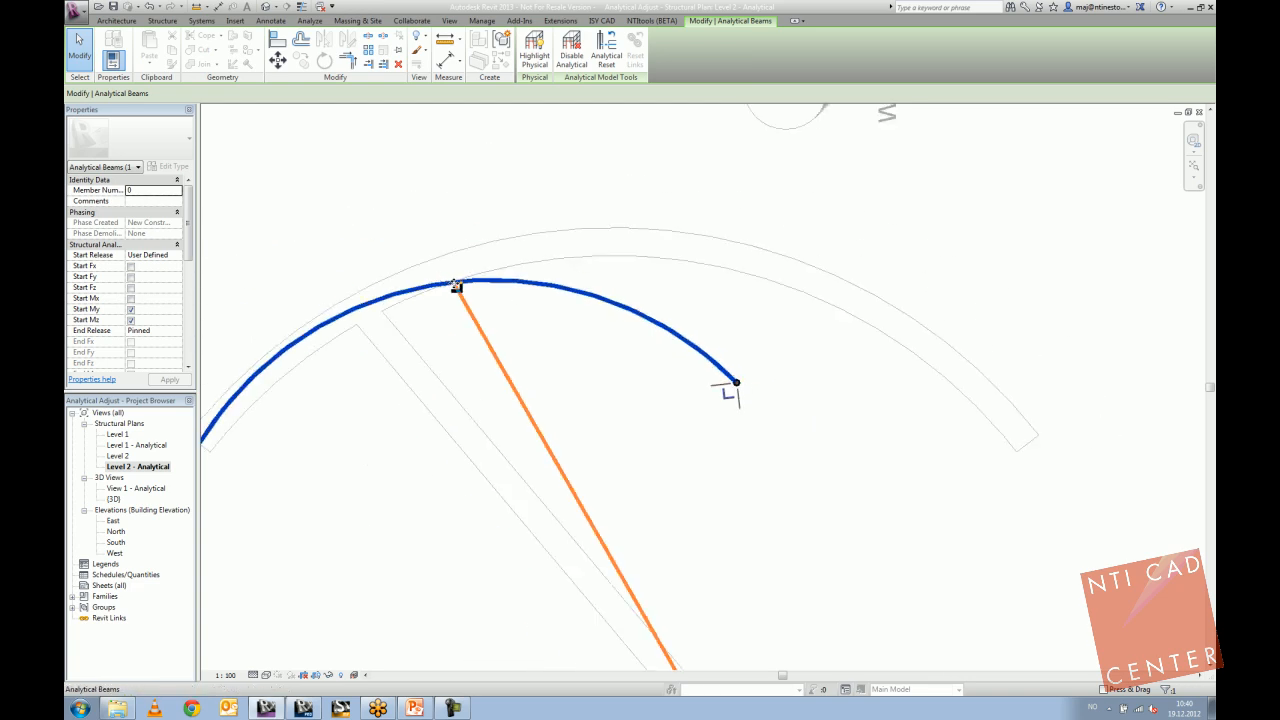
key(Tab)
key(Tab)
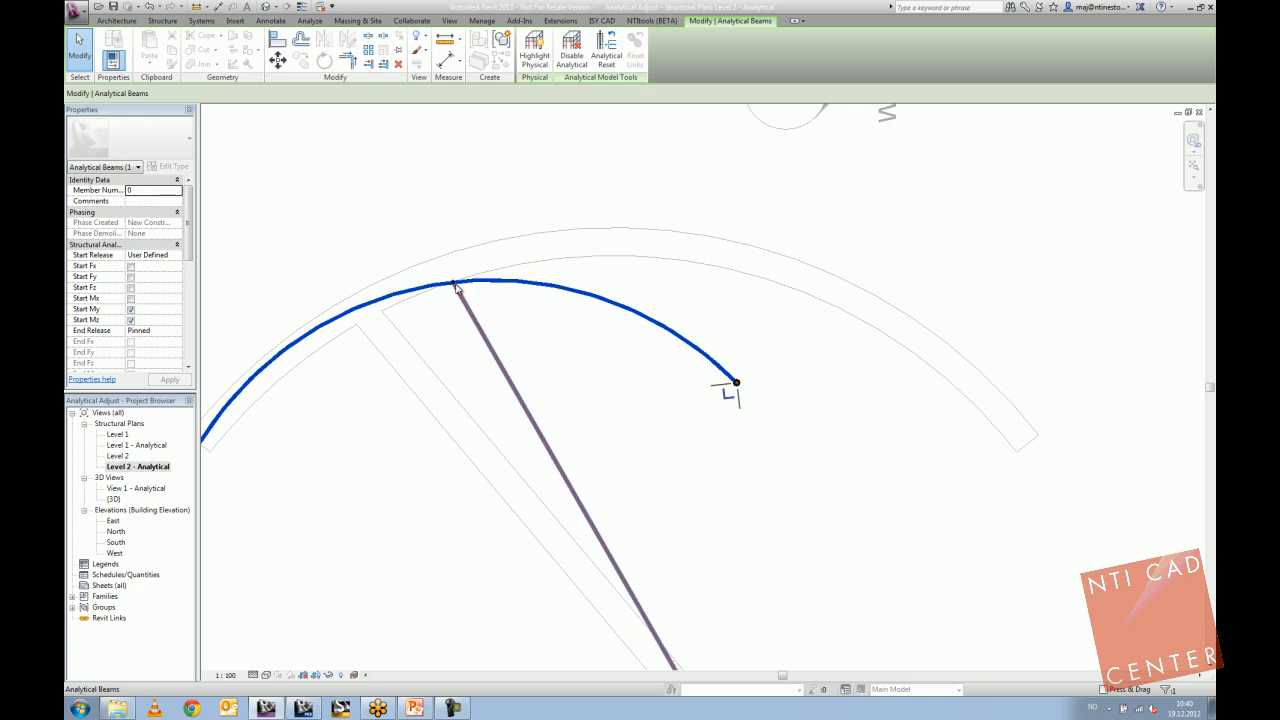
click(456, 287)
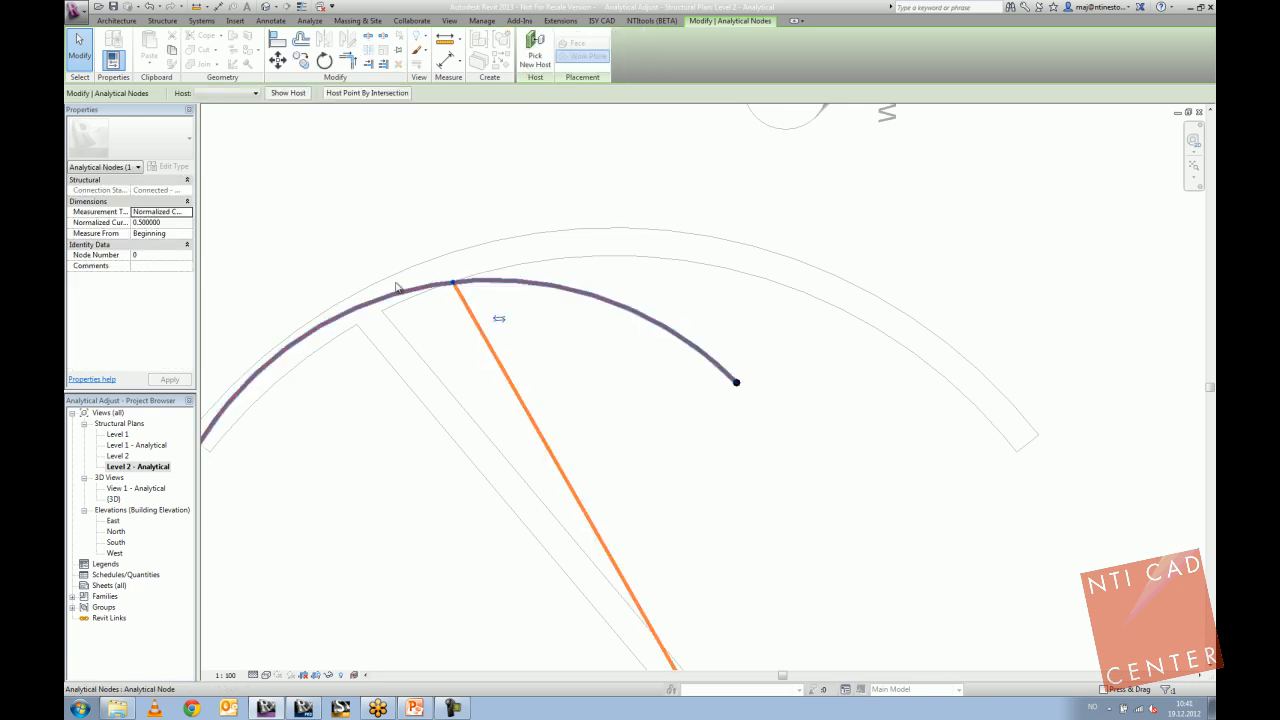
text(0)
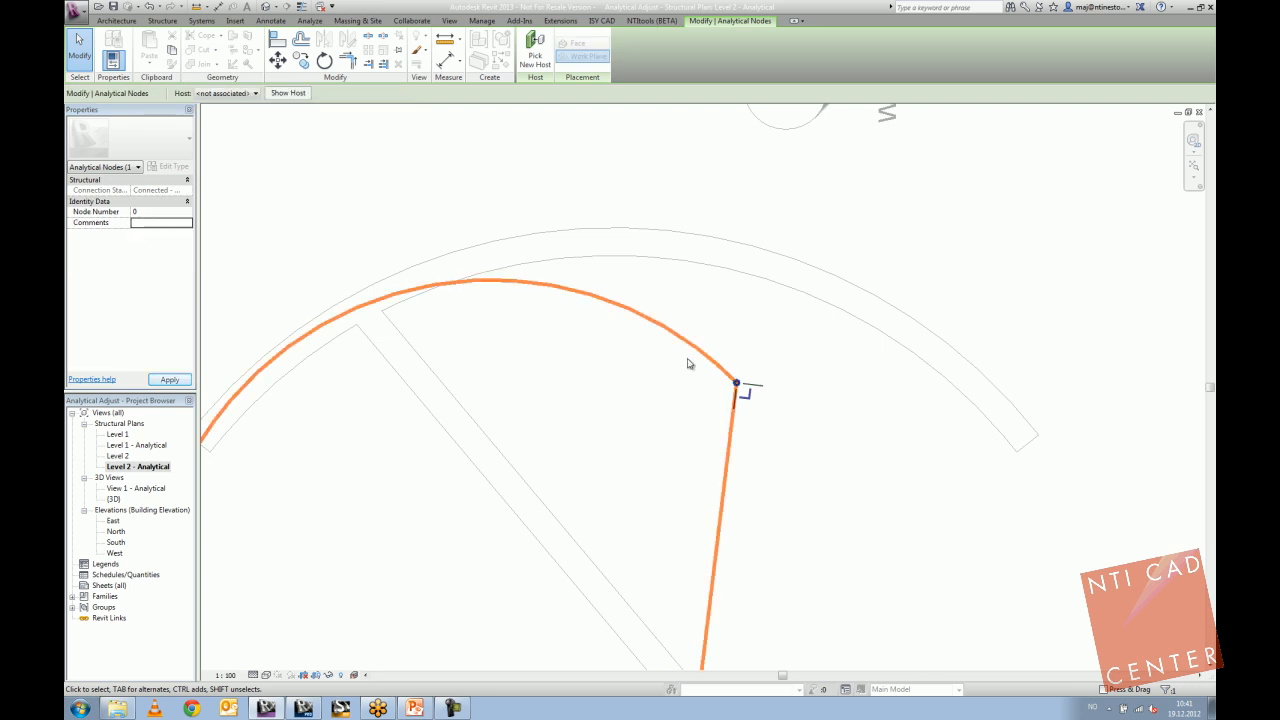
Reset the analytical models of the curved and straight beams with Analytical Reset.
scroll(736, 385, down, 2)
drag(731, 381, 737, 387)
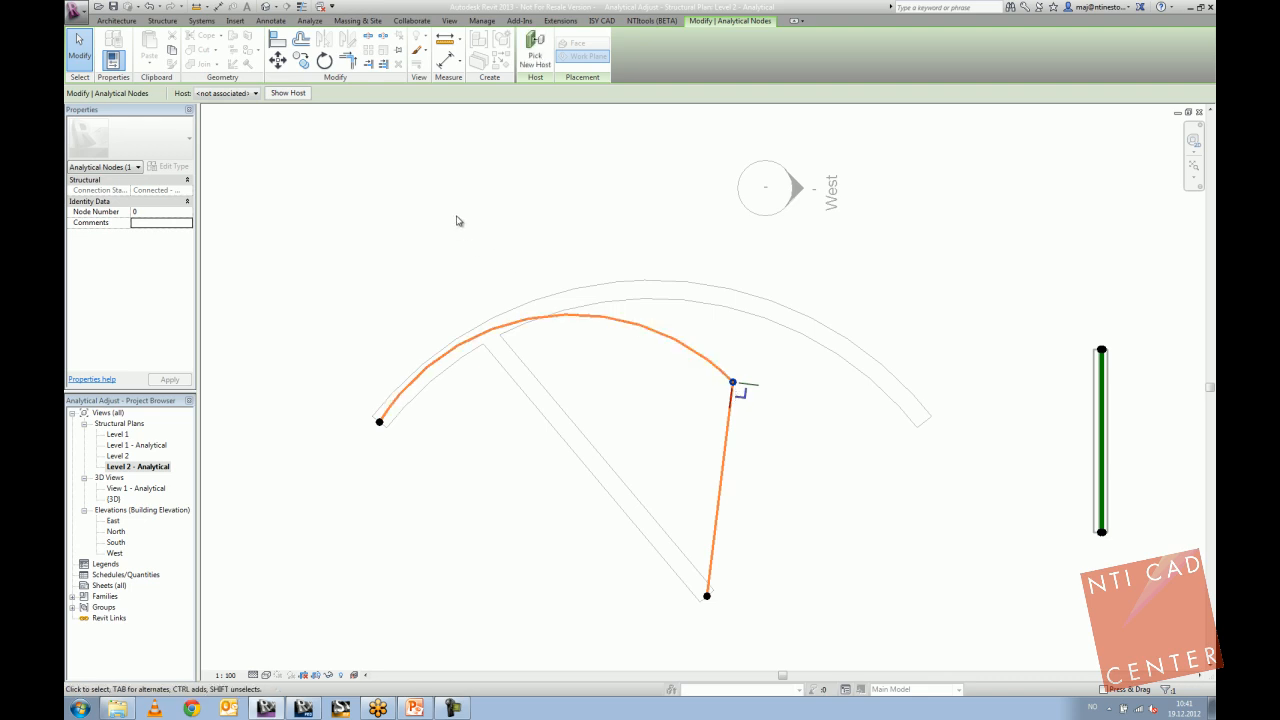
click(453, 218)
click(309, 21)
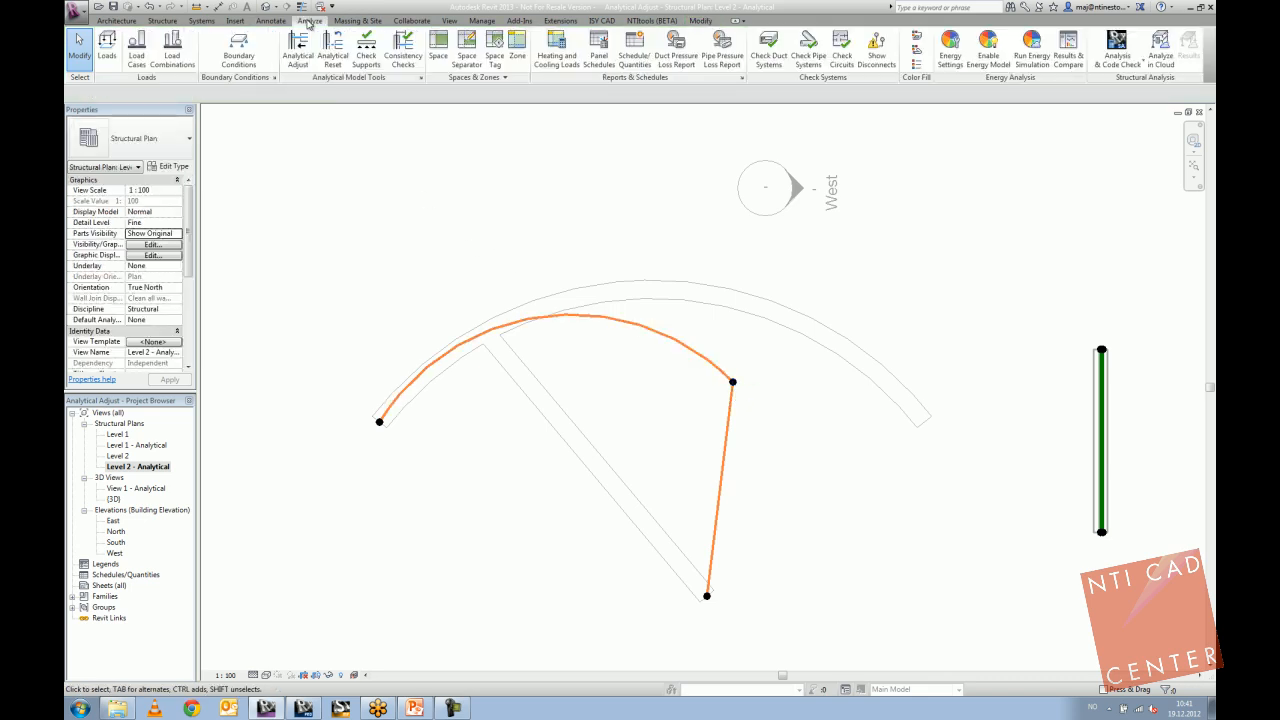
click(352, 137)
click(675, 370)
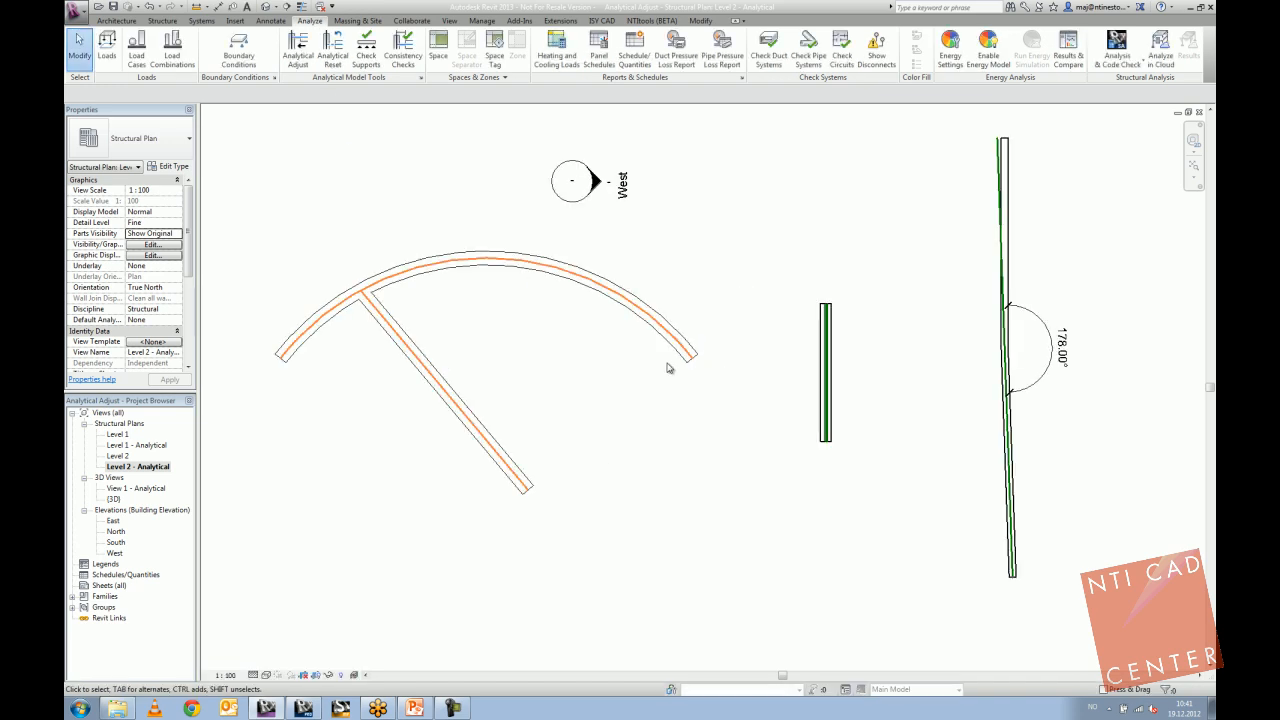
Open the default 3D view and examine the joint between the stacked 300 mm and 200 mm walls.
scroll(601, 420, down, 4)
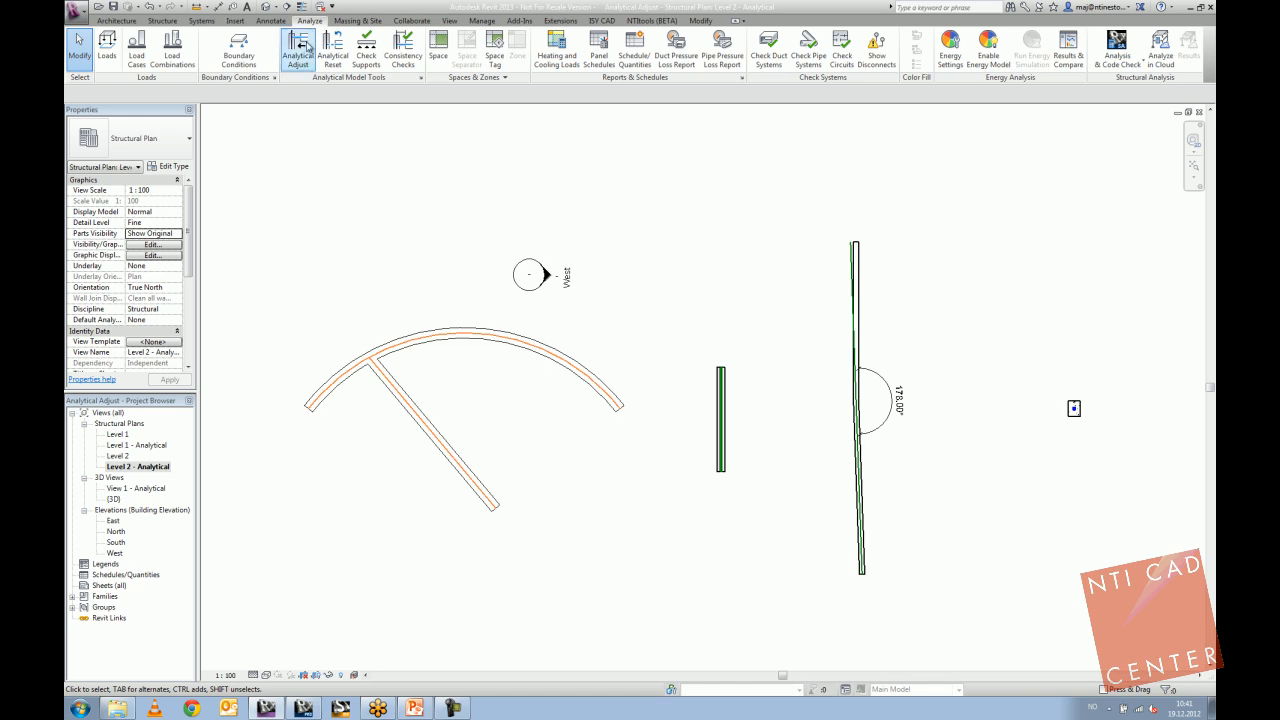
click(265, 7)
scroll(458, 270, down, 7)
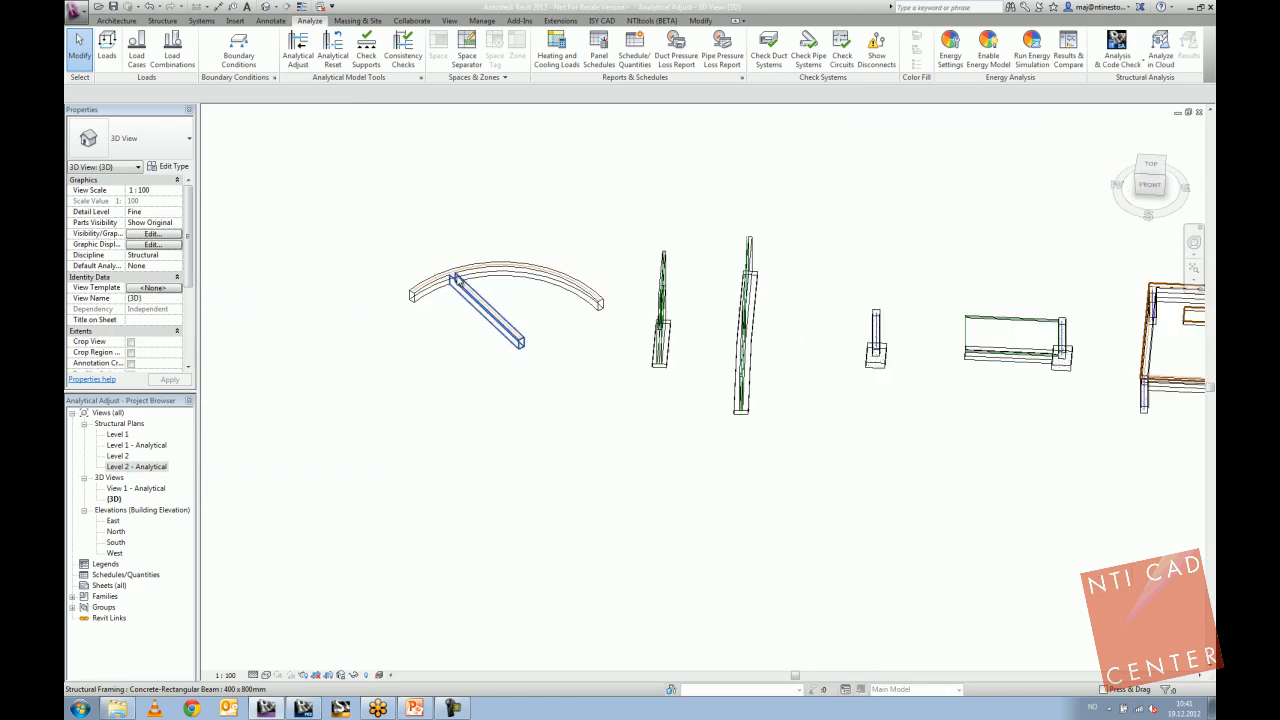
shift+middle_drag(520, 383, 604, 345)
scroll(595, 282, up, 8)
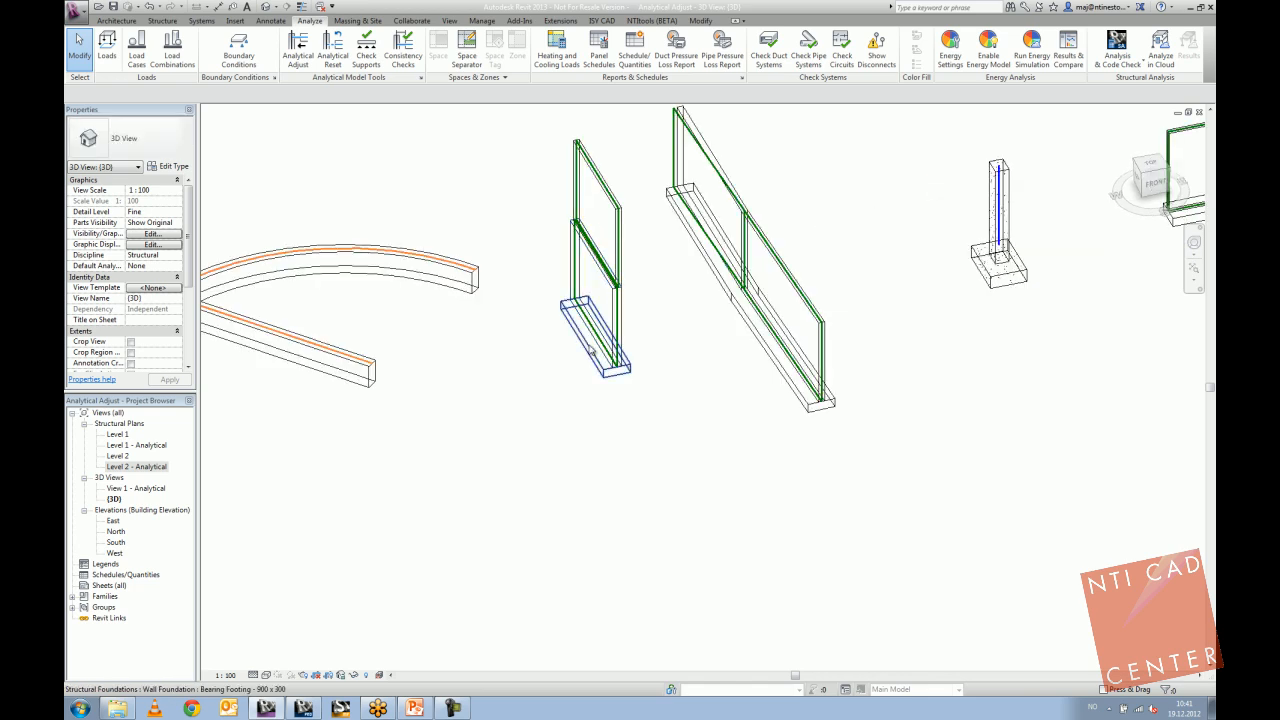
mouse_move(700, 367)
shift+middle_down()
mouse_move(700, 294)
mouse_move(691, 354)
shift+middle_up()
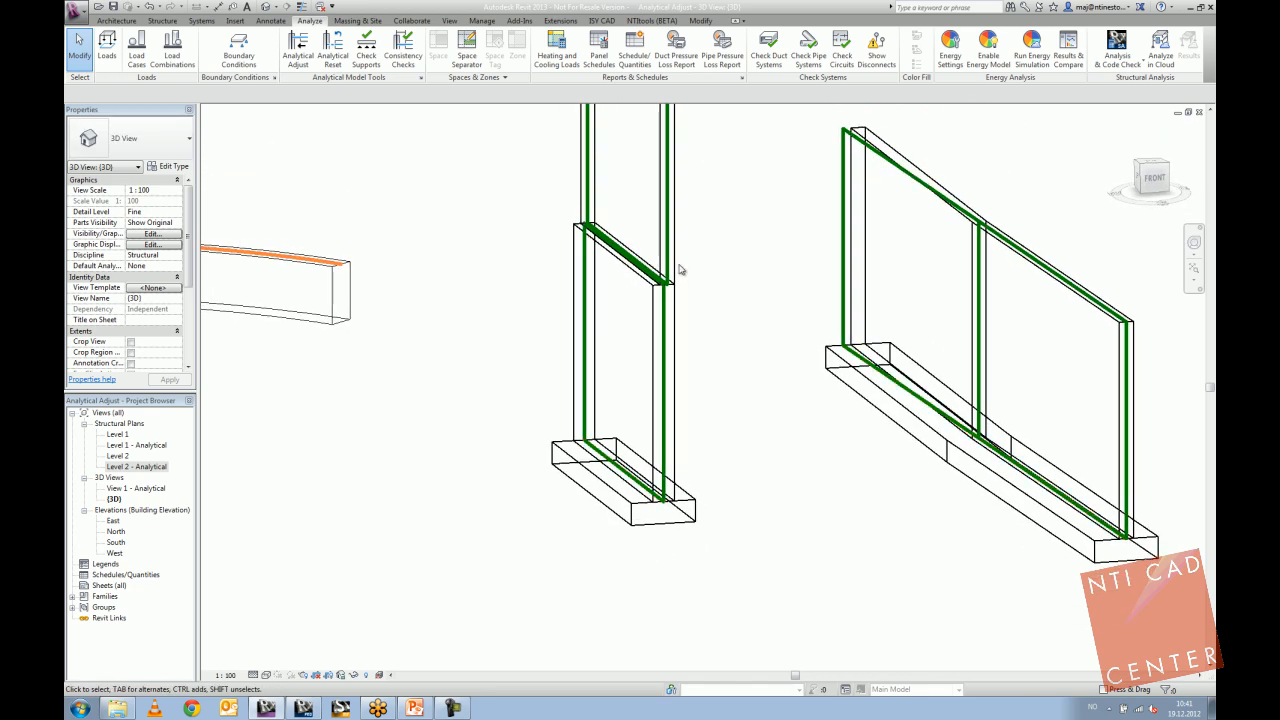
scroll(679, 269, up, 3)
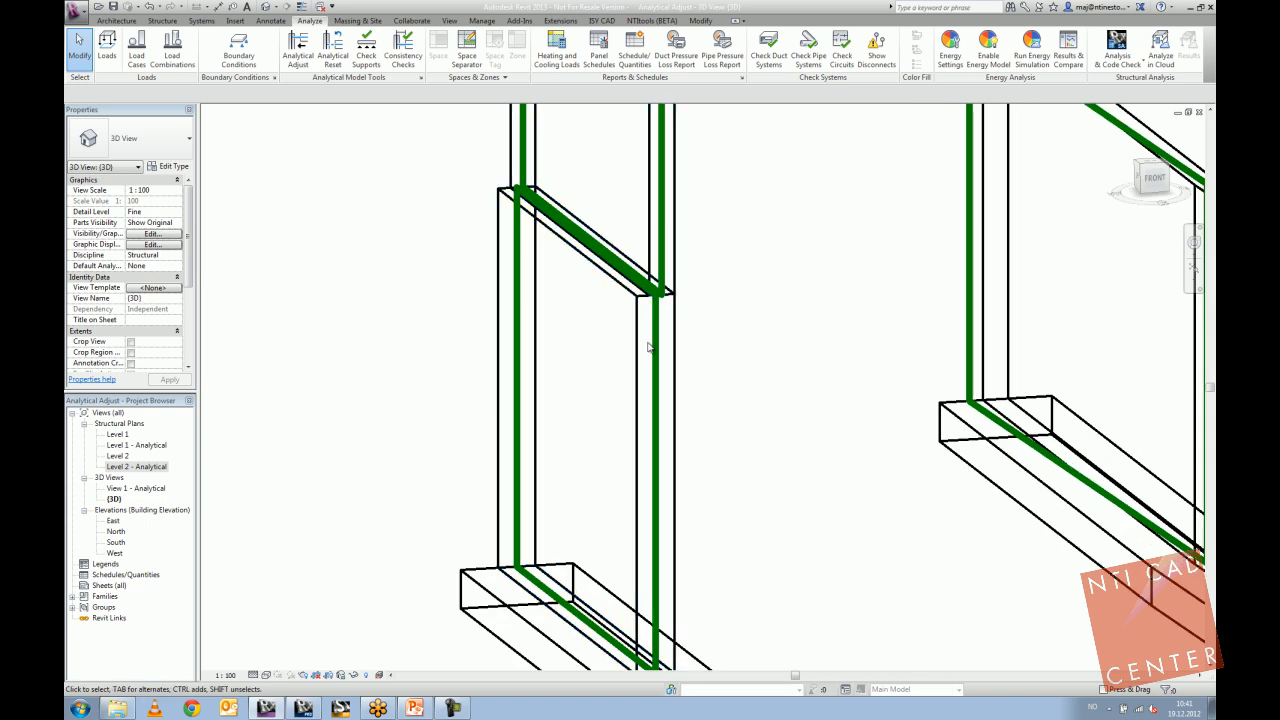
scroll(649, 346, down, 3)
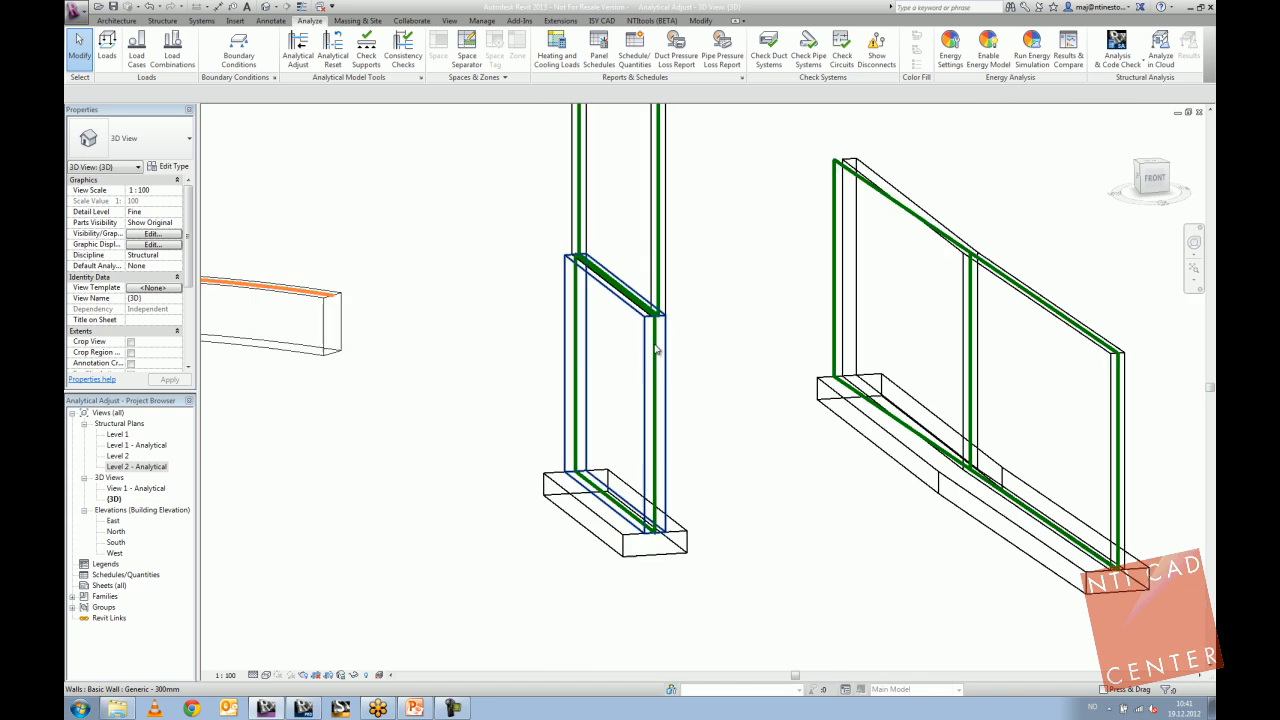
scroll(646, 343, up, 4)
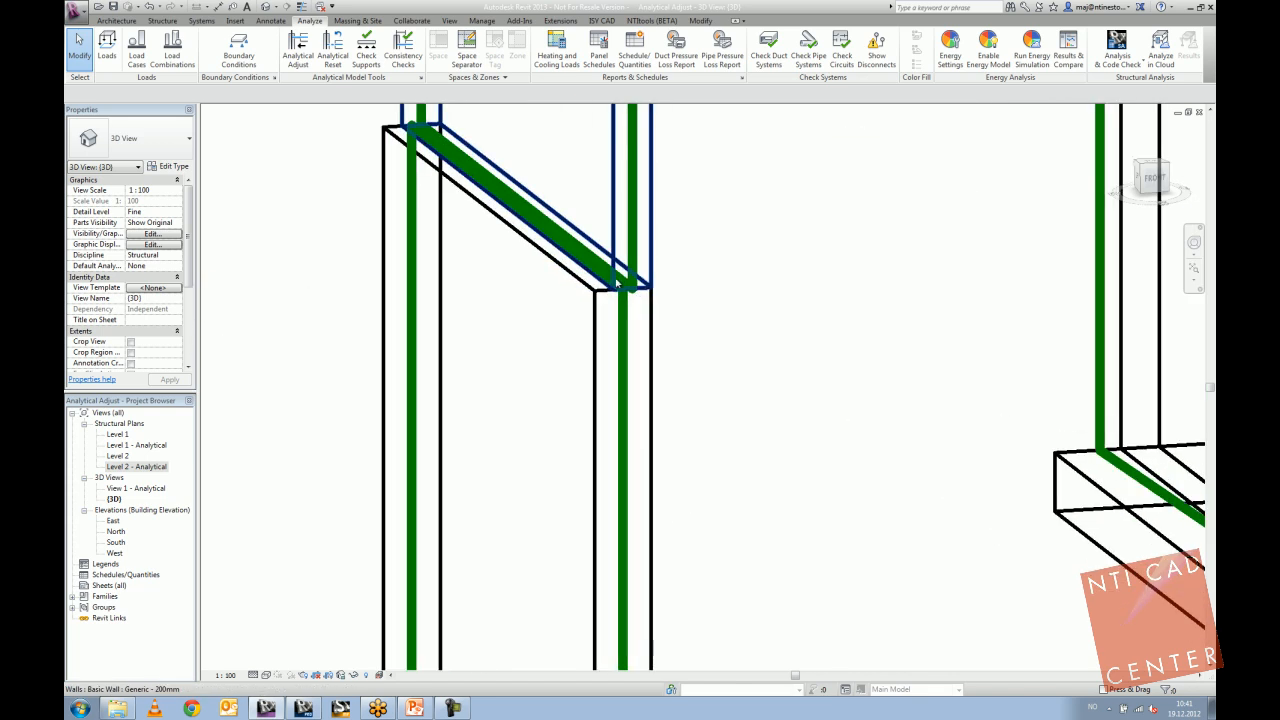
Turn on Thin Lines and examine the offset between the stacked walls' analytical lines.
click(302, 10)
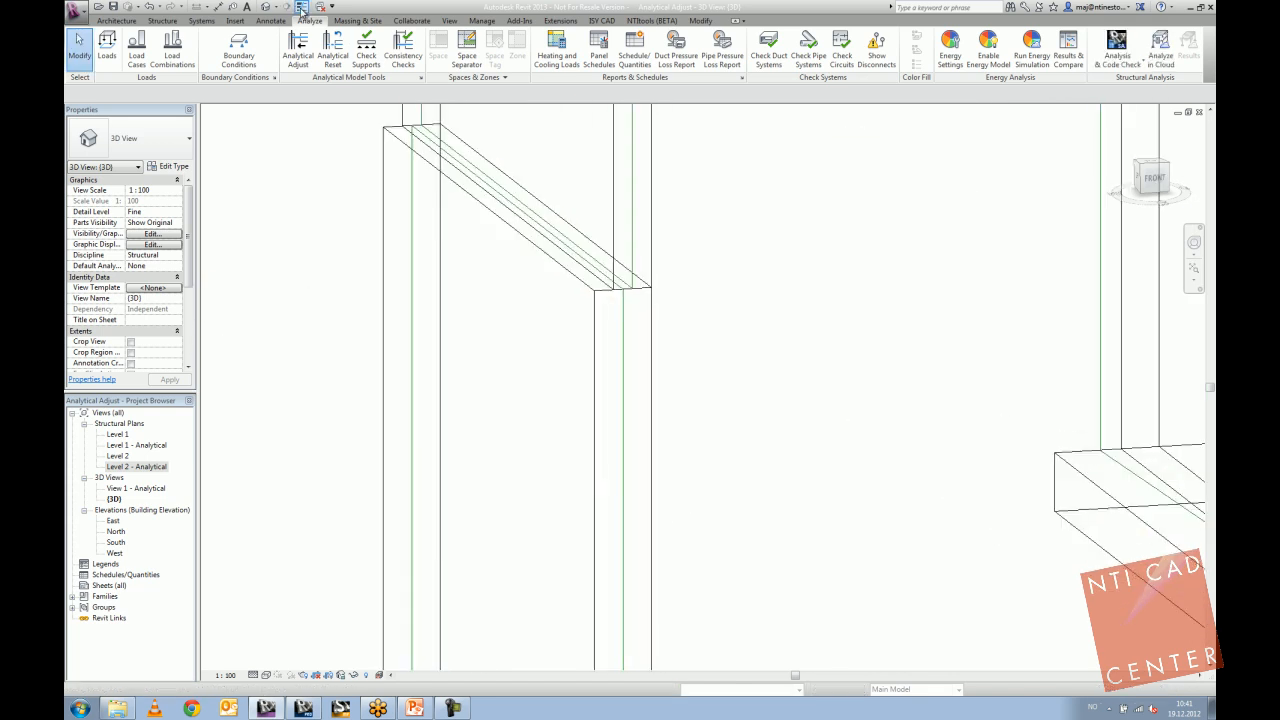
middle_drag(570, 324, 526, 362)
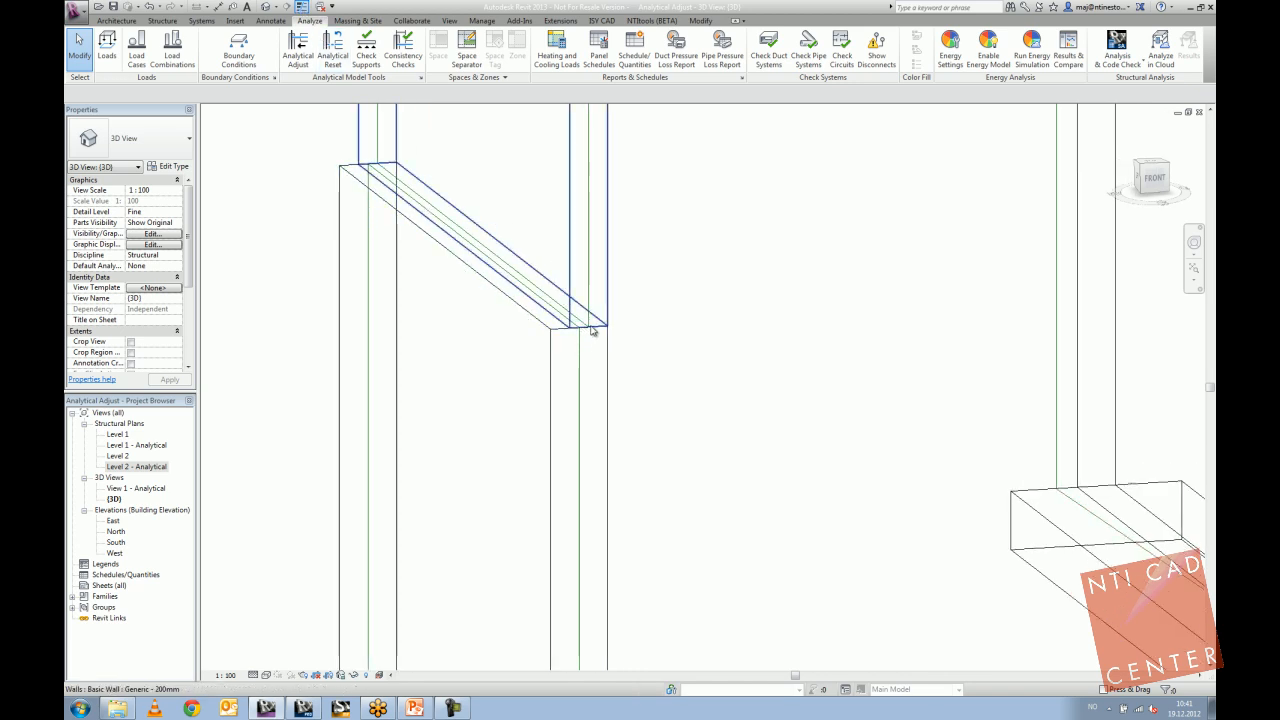
scroll(585, 333, up, 2)
scroll(585, 333, down, 5)
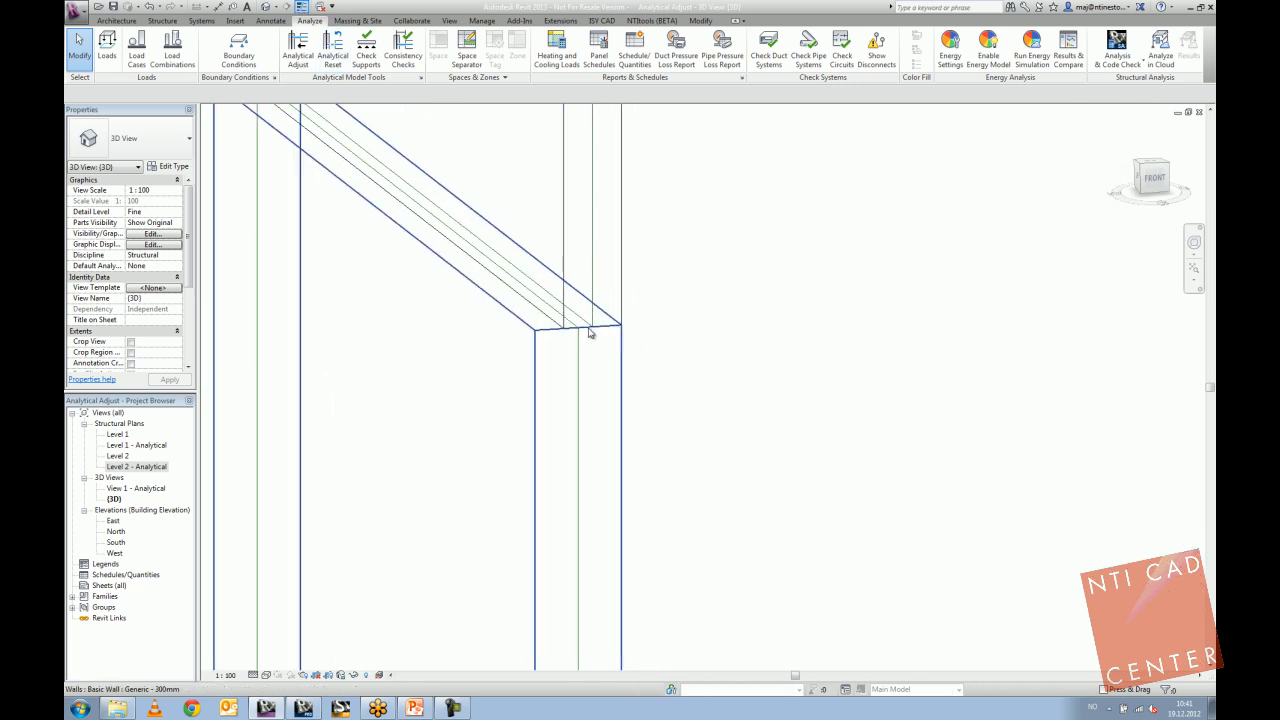
scroll(590, 350, down, 3)
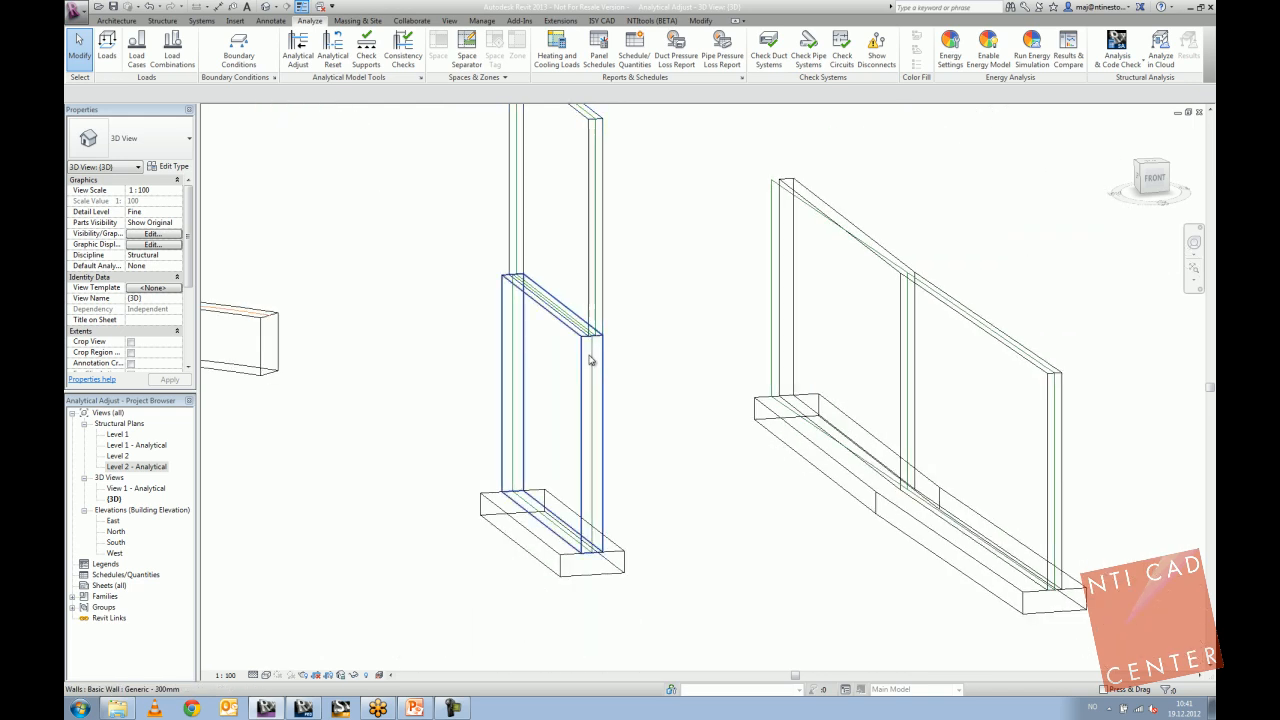
Set the Alignment Method of the lower 300 mm wall's analytical model to Auto-detect and apply it.
click(593, 358)
key(Escape)
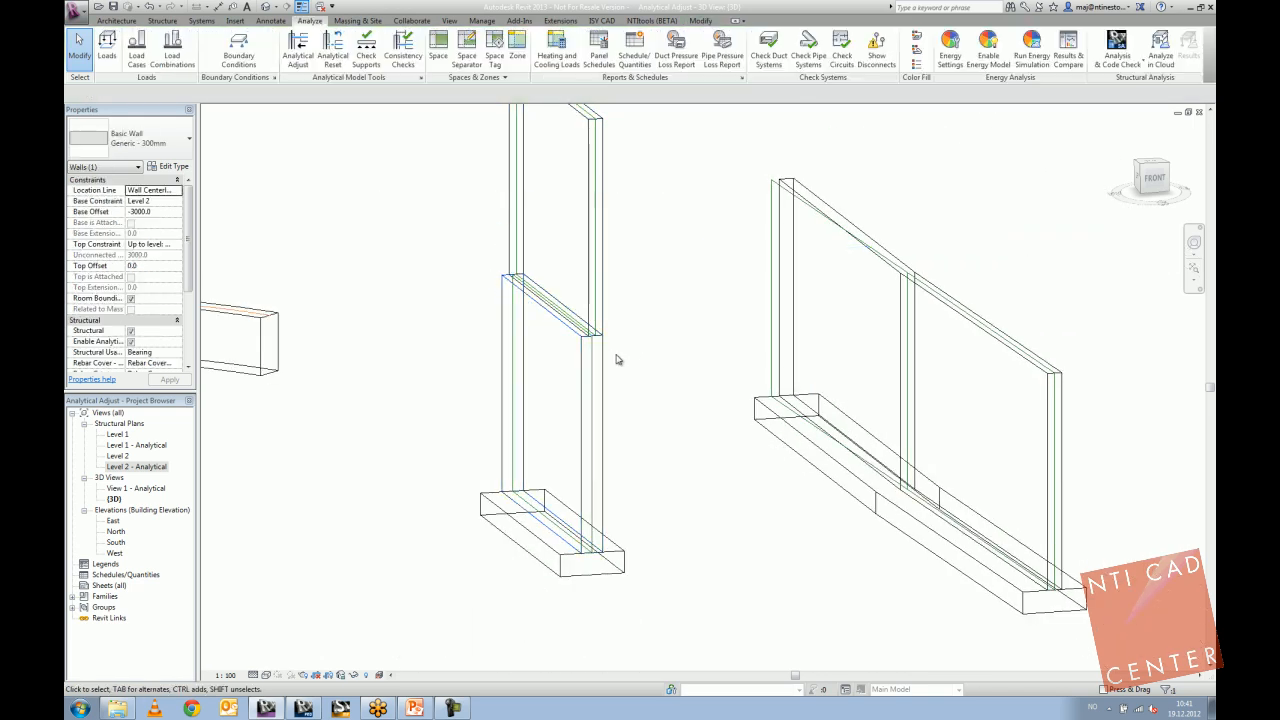
click(592, 370)
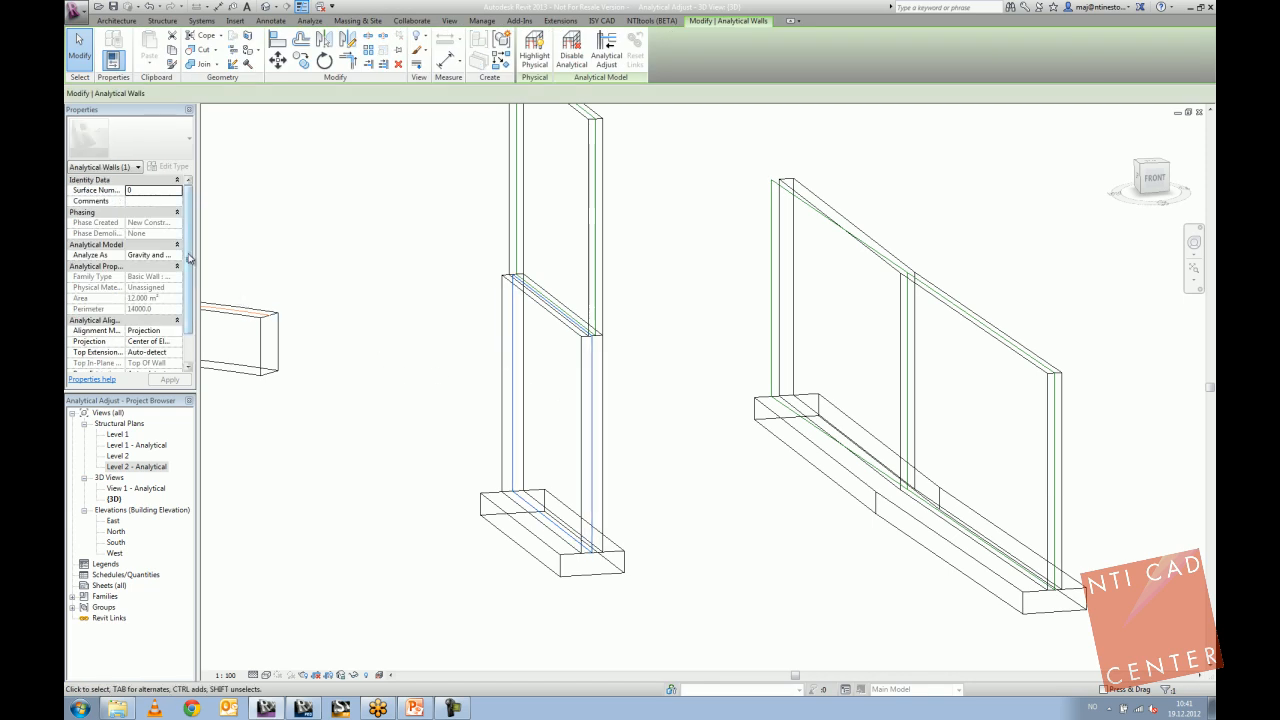
scroll(190, 300, down, 2)
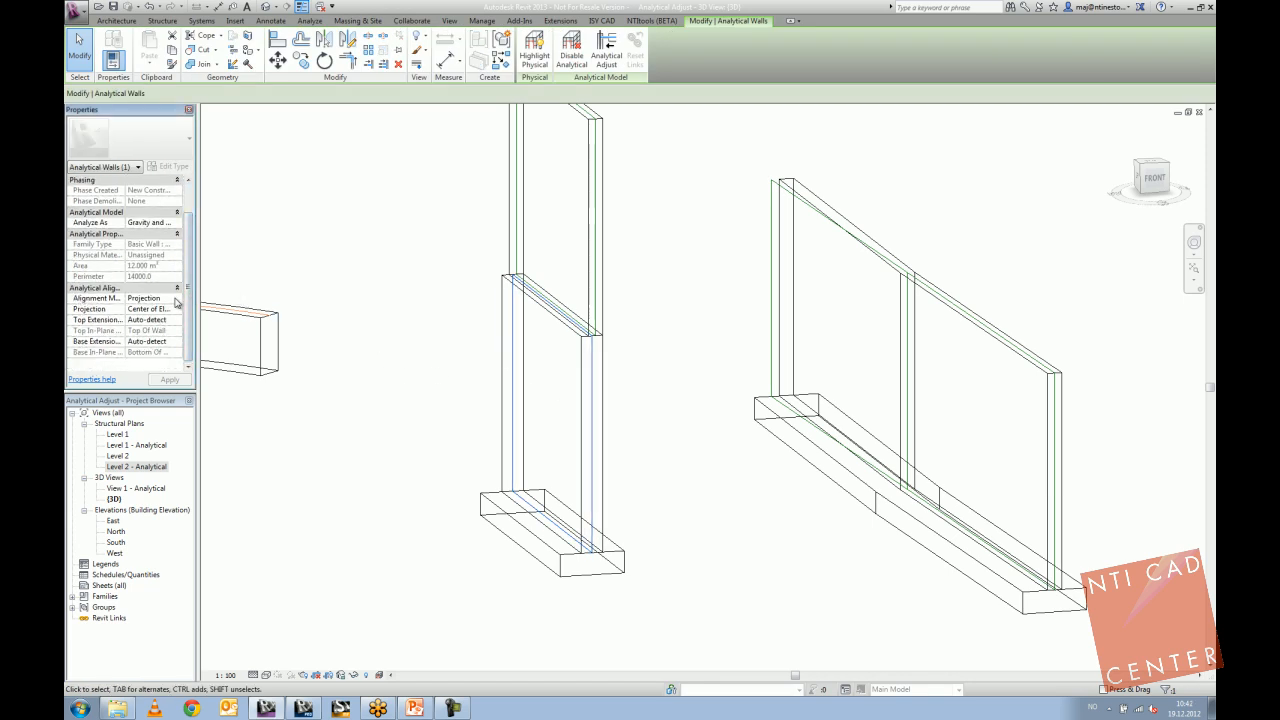
click(176, 299)
click(152, 310)
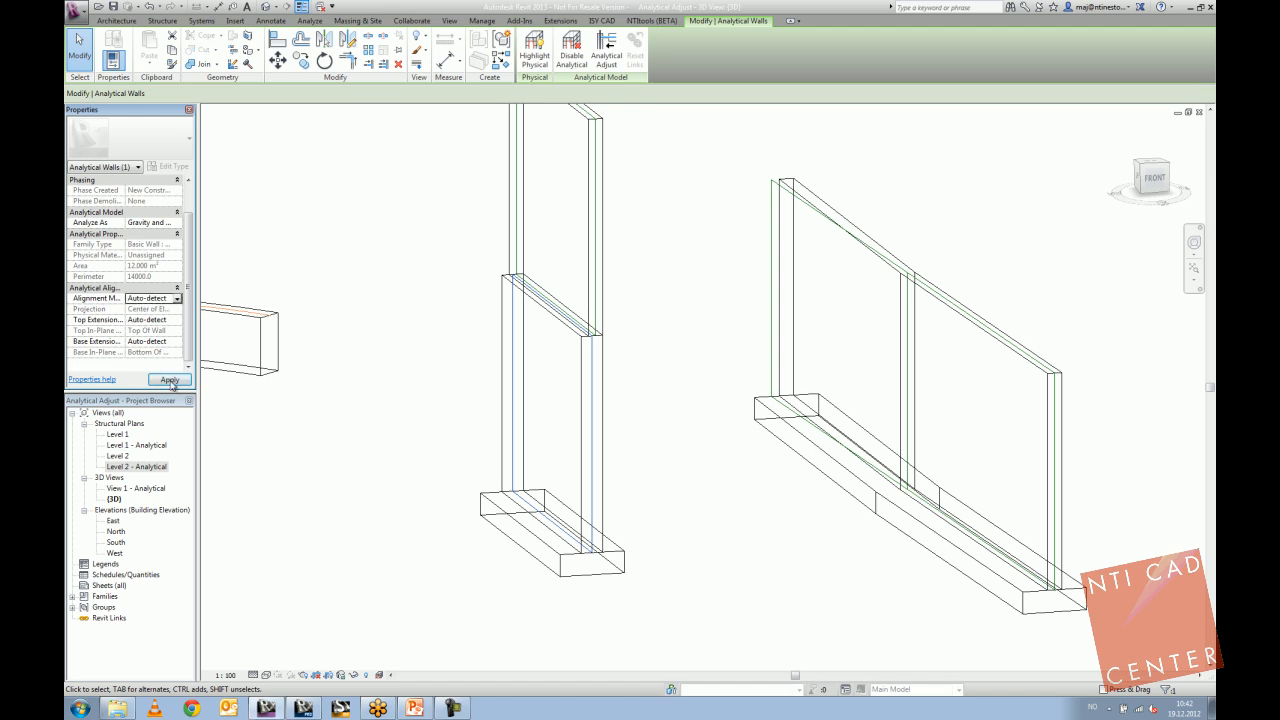
click(170, 379)
click(656, 370)
Examine how the stacked walls' analytical models line up and which Alignment Method options the lower one offers.
scroll(600, 345, up, 4)
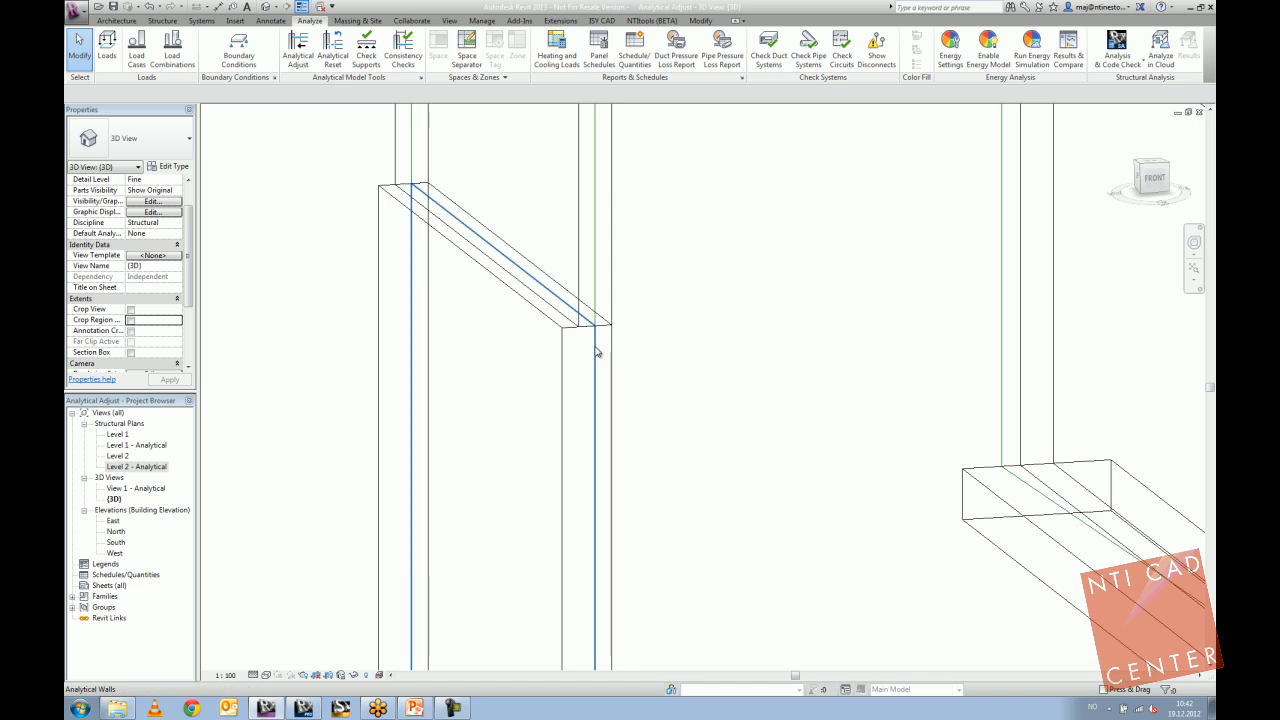
scroll(598, 352, down, 2)
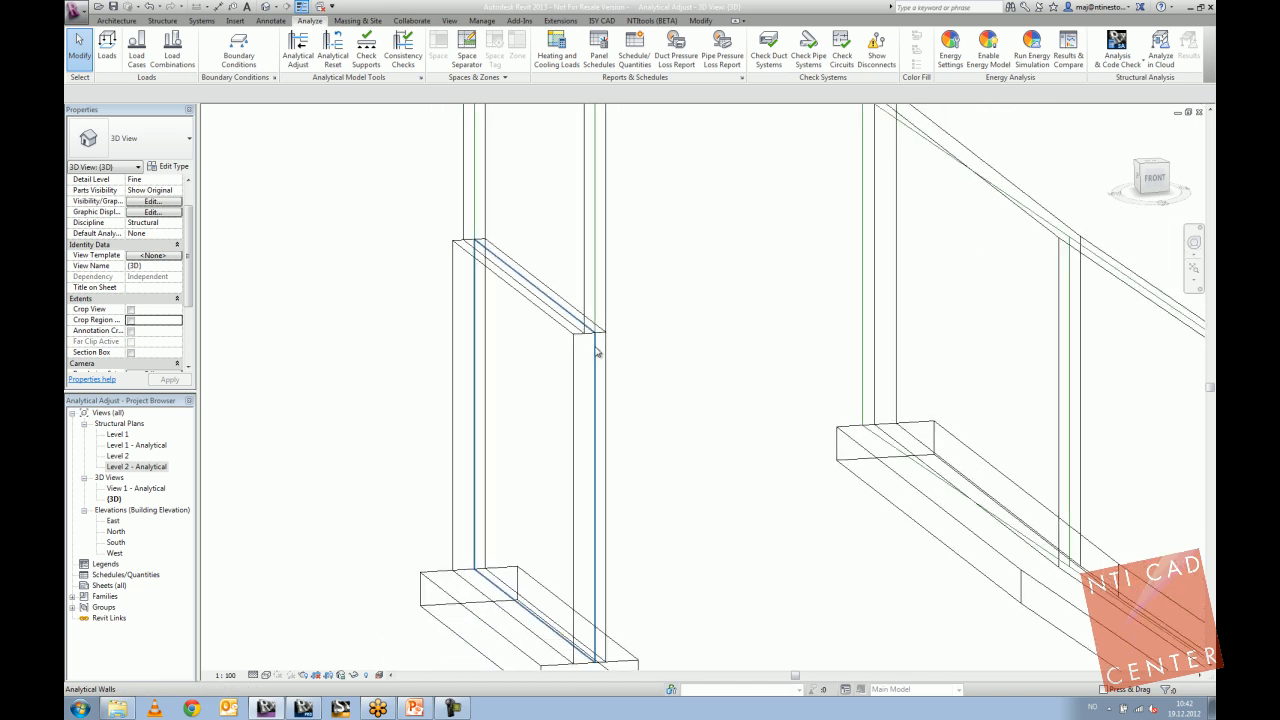
click(598, 352)
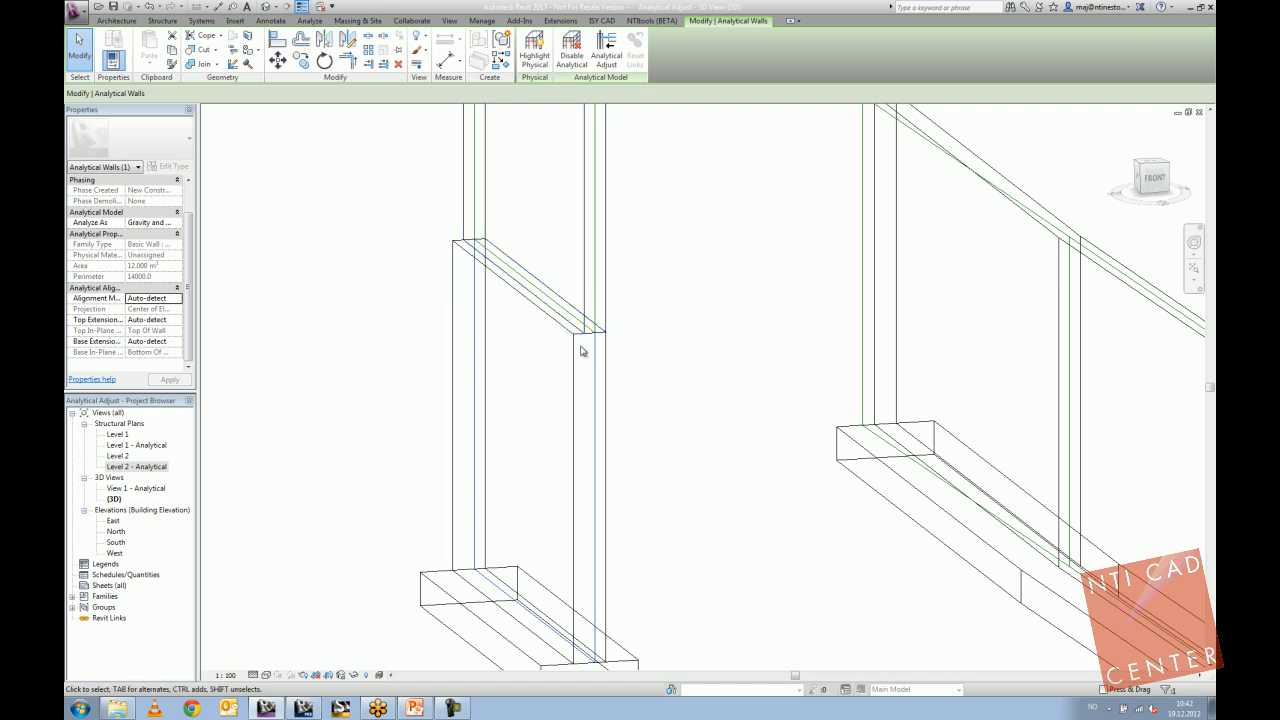
click(182, 298)
click(182, 298)
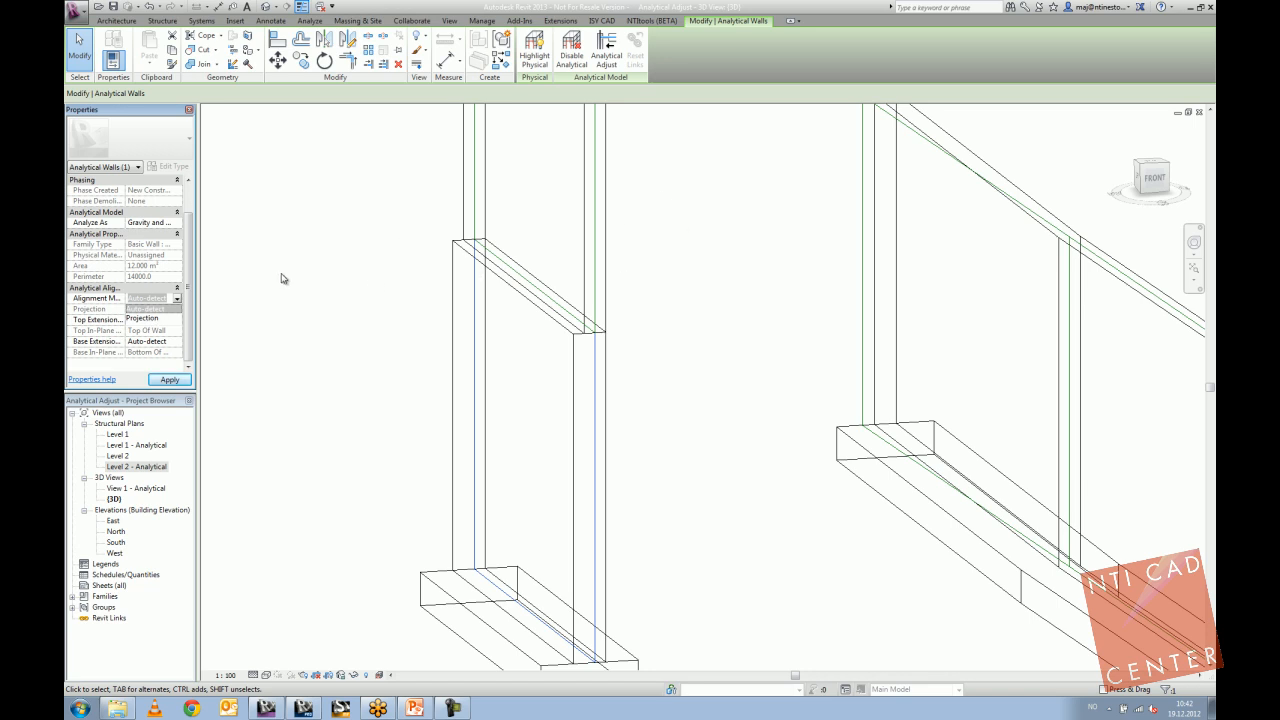
click(383, 298)
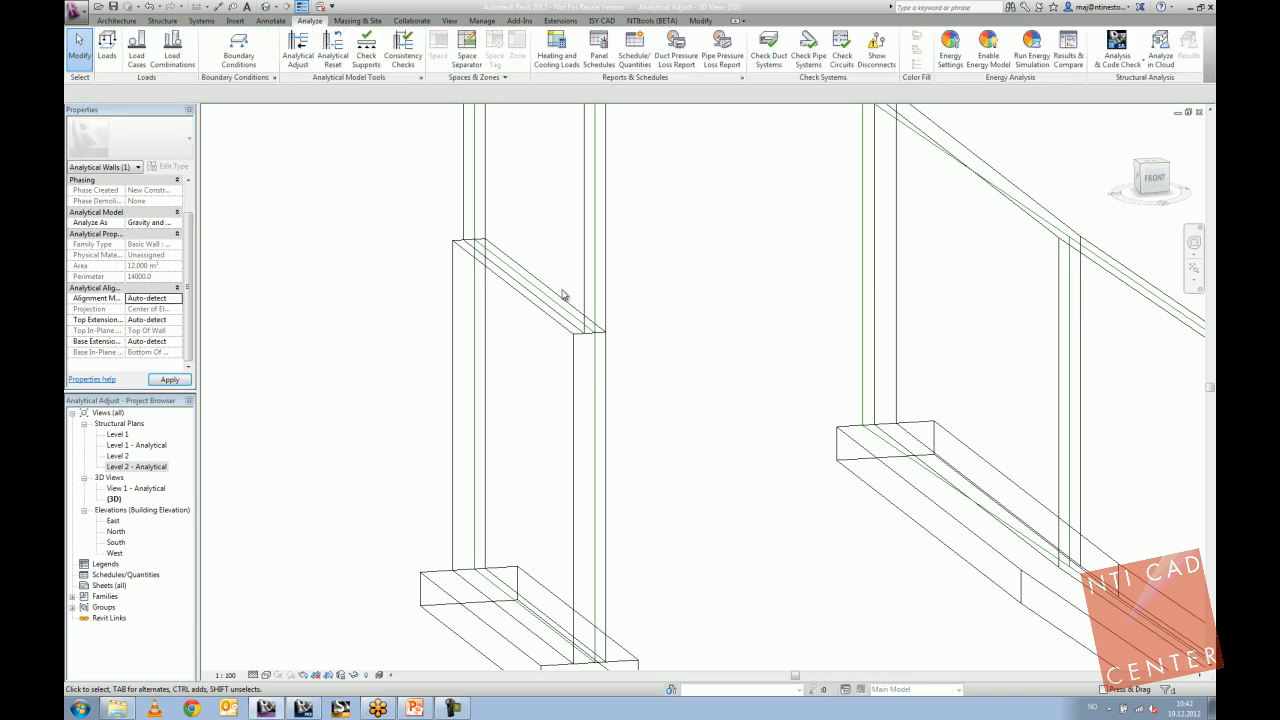
click(597, 360)
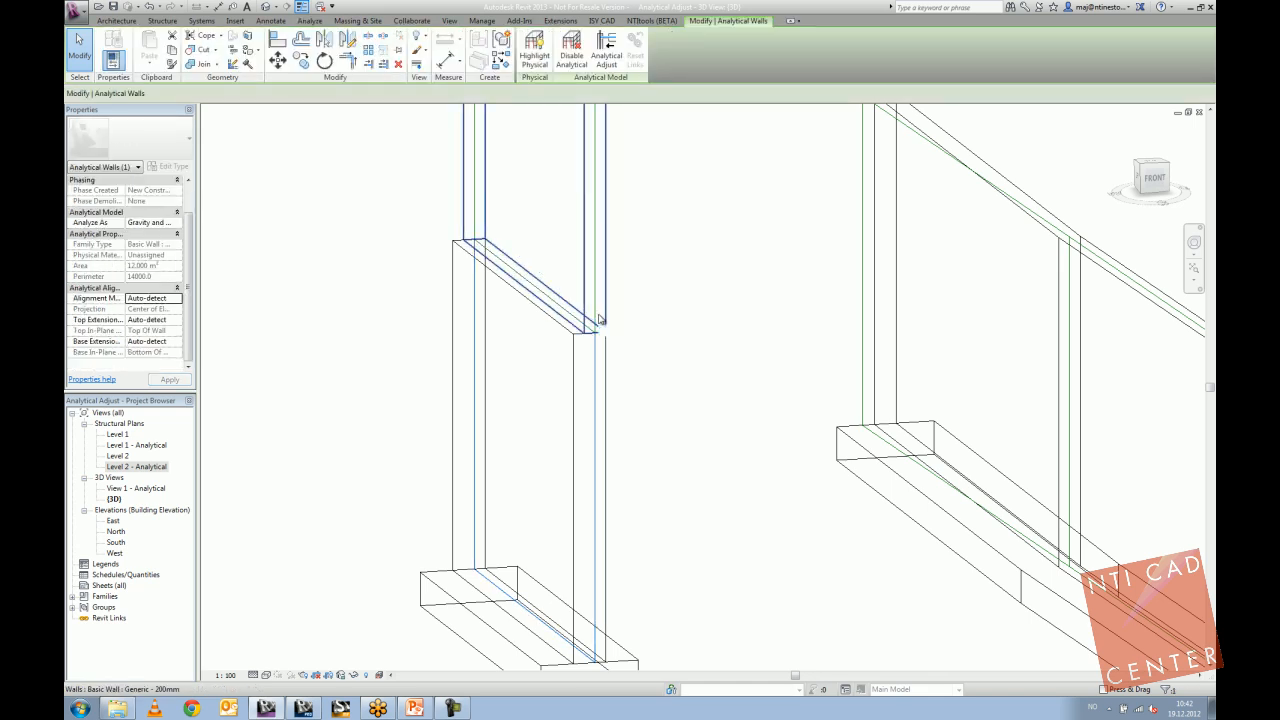
scroll(620, 315, down, 5)
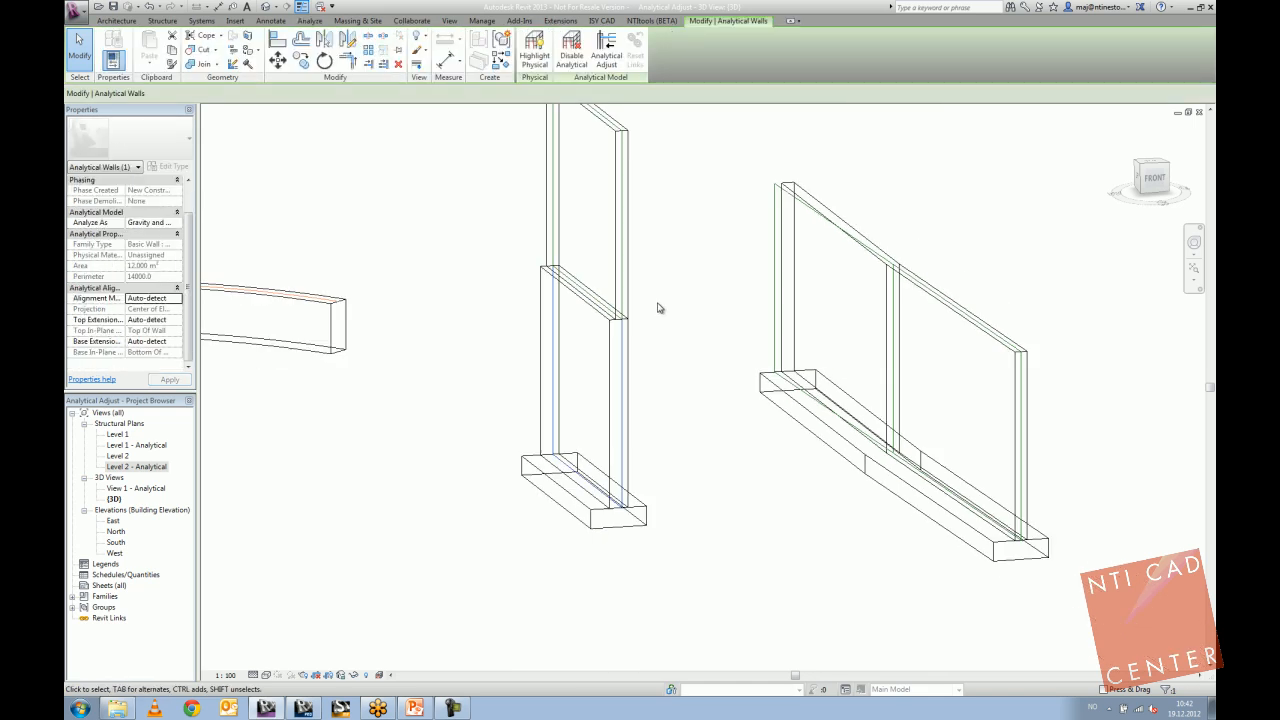
Open the Level 2 - Analytical plan and select the analytical model of the upper of the two angled walls.
double_click(130, 466)
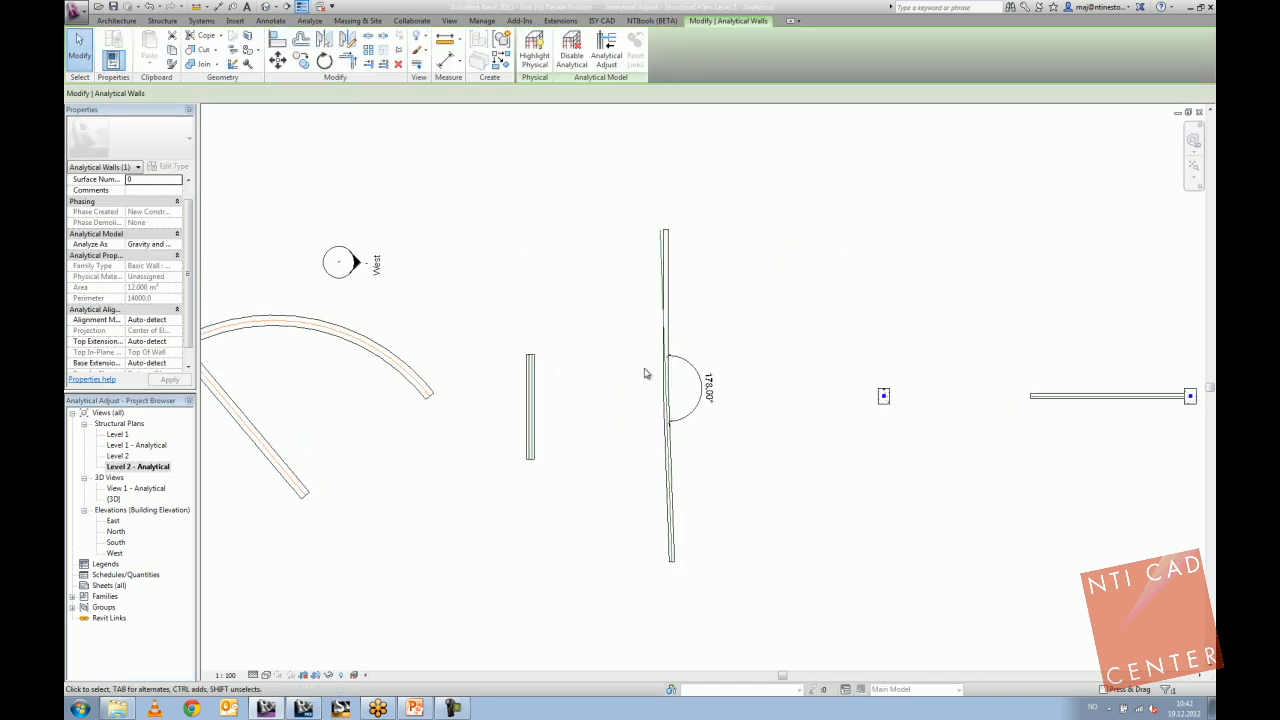
scroll(645, 373, up, 3)
scroll(645, 382, down, 1)
middle_drag(636, 367, 584, 267)
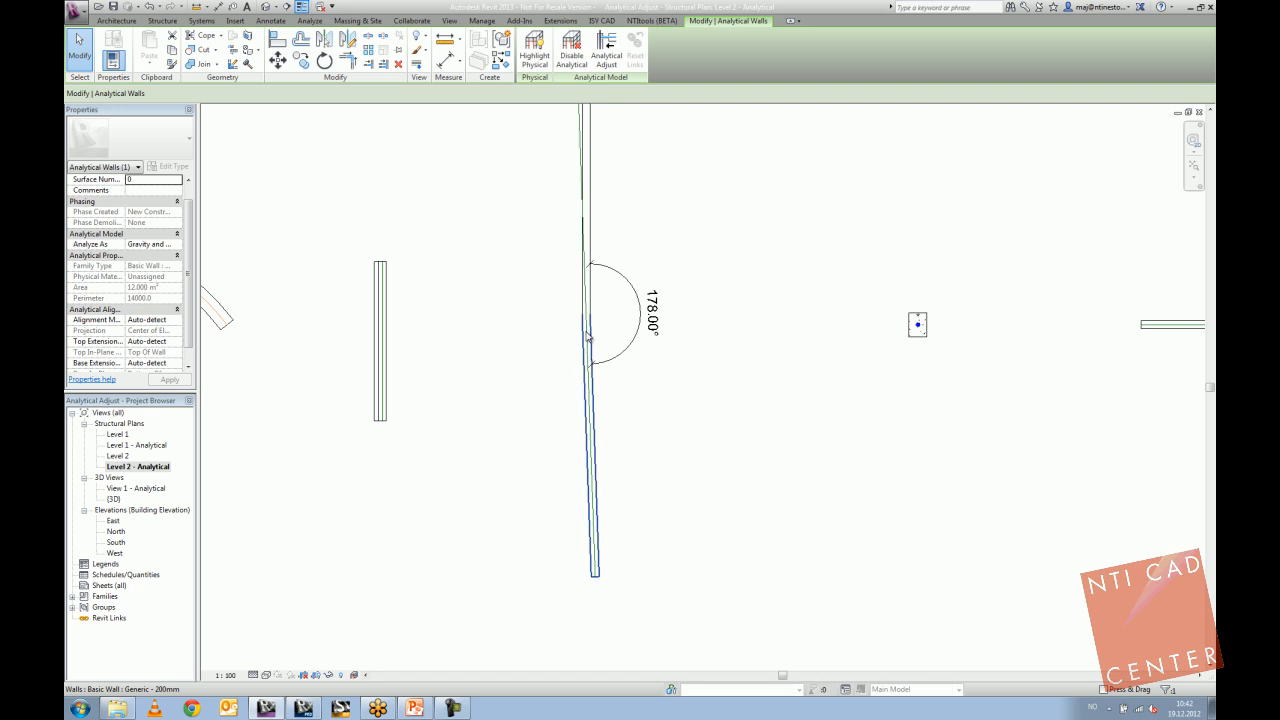
middle_drag(593, 319, 587, 387)
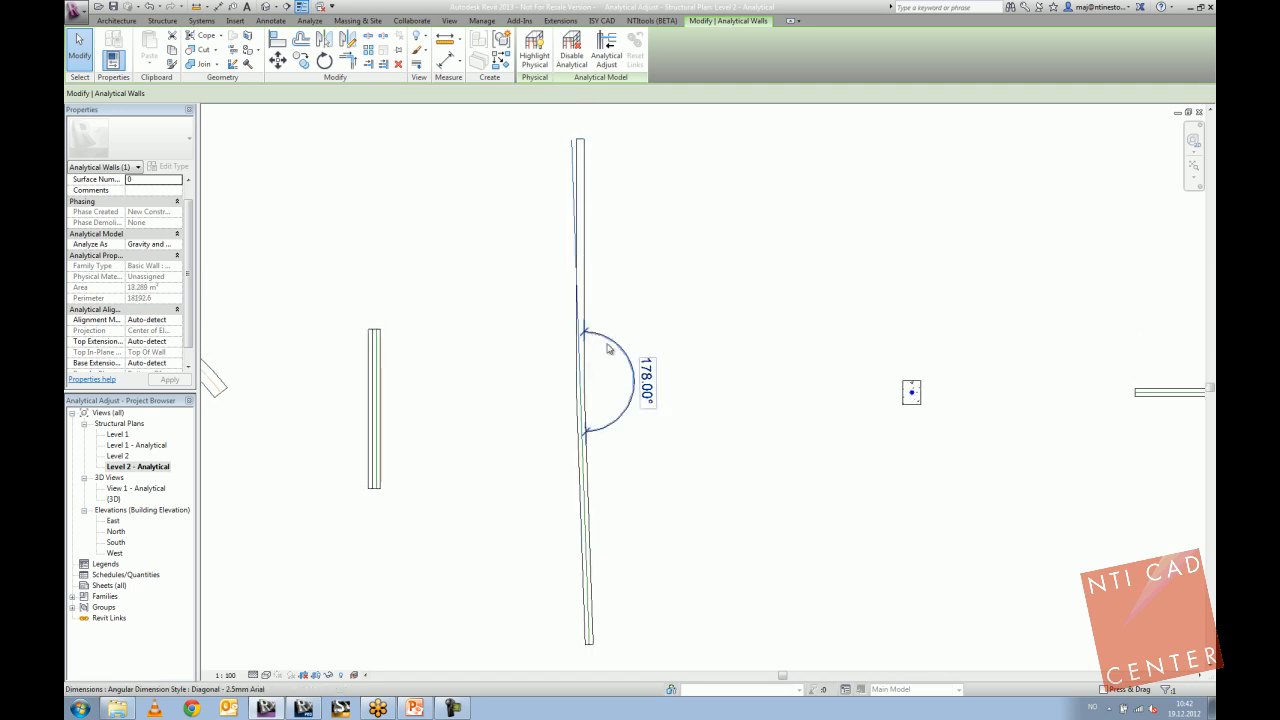
click(573, 352)
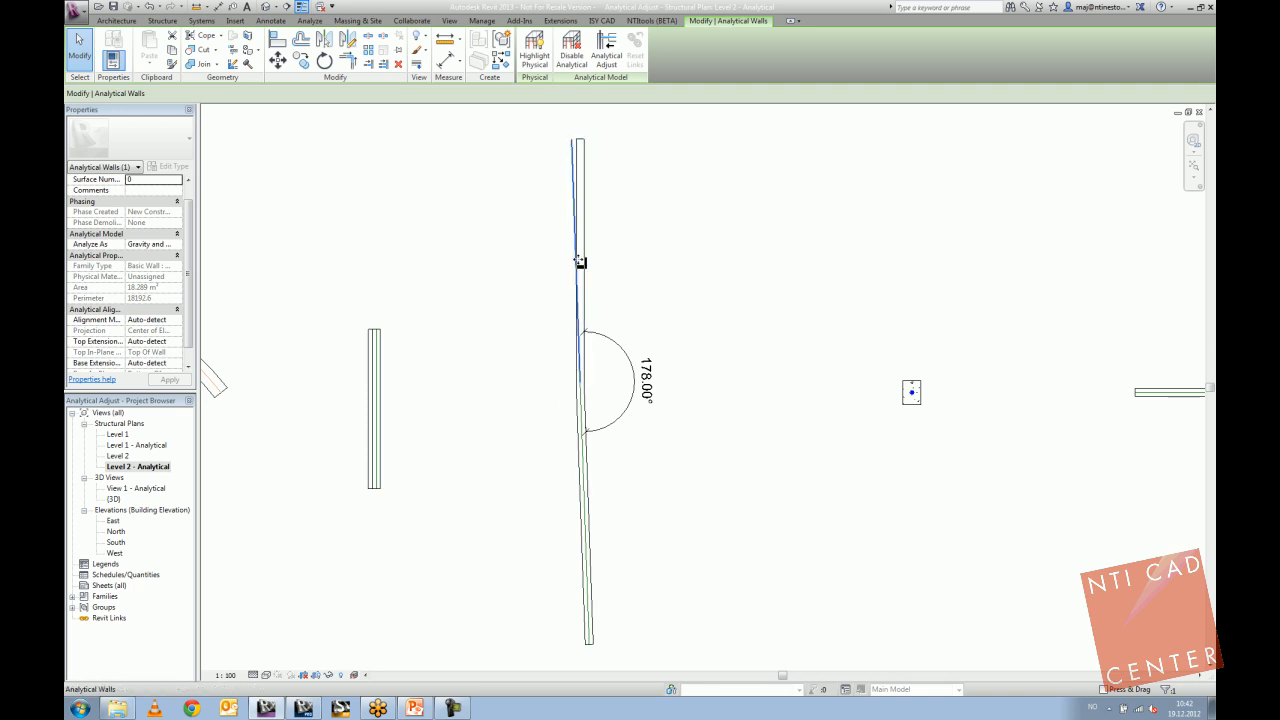
Set the angle between the upper and lower angled walls successively to 177°, 176° and 175°.
click(583, 287)
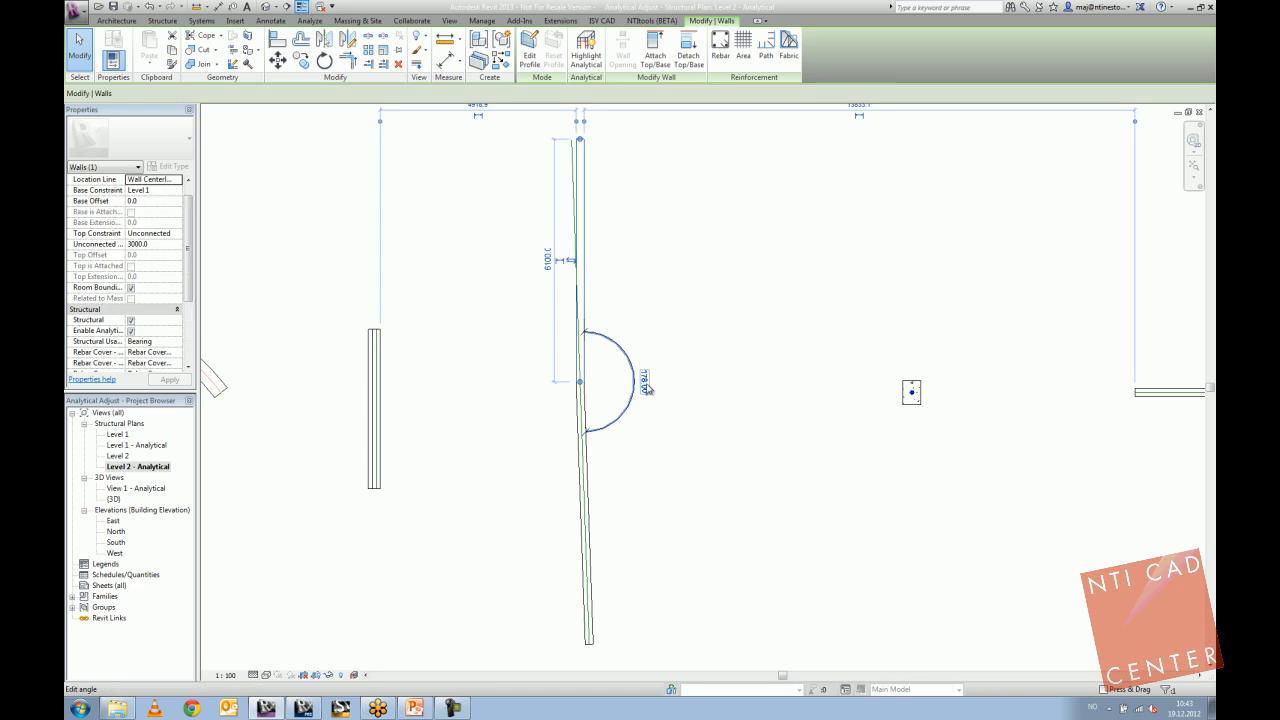
click(643, 380)
click(619, 381)
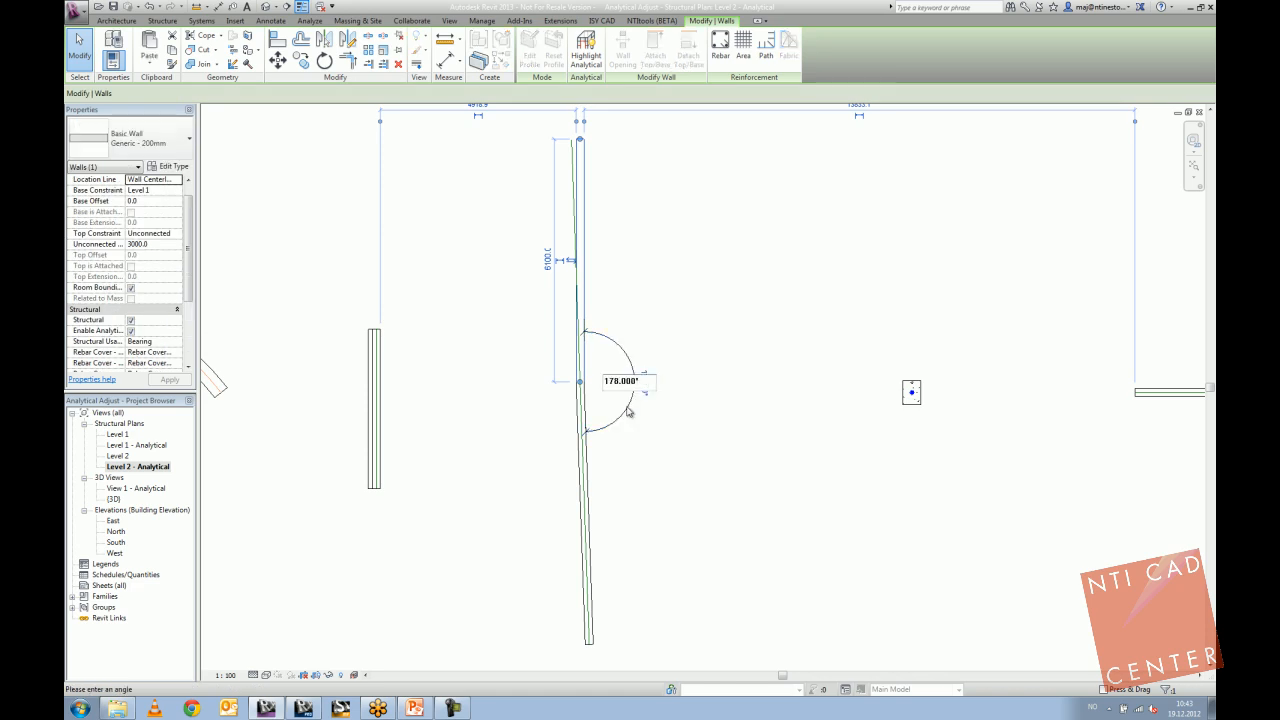
key(Return)
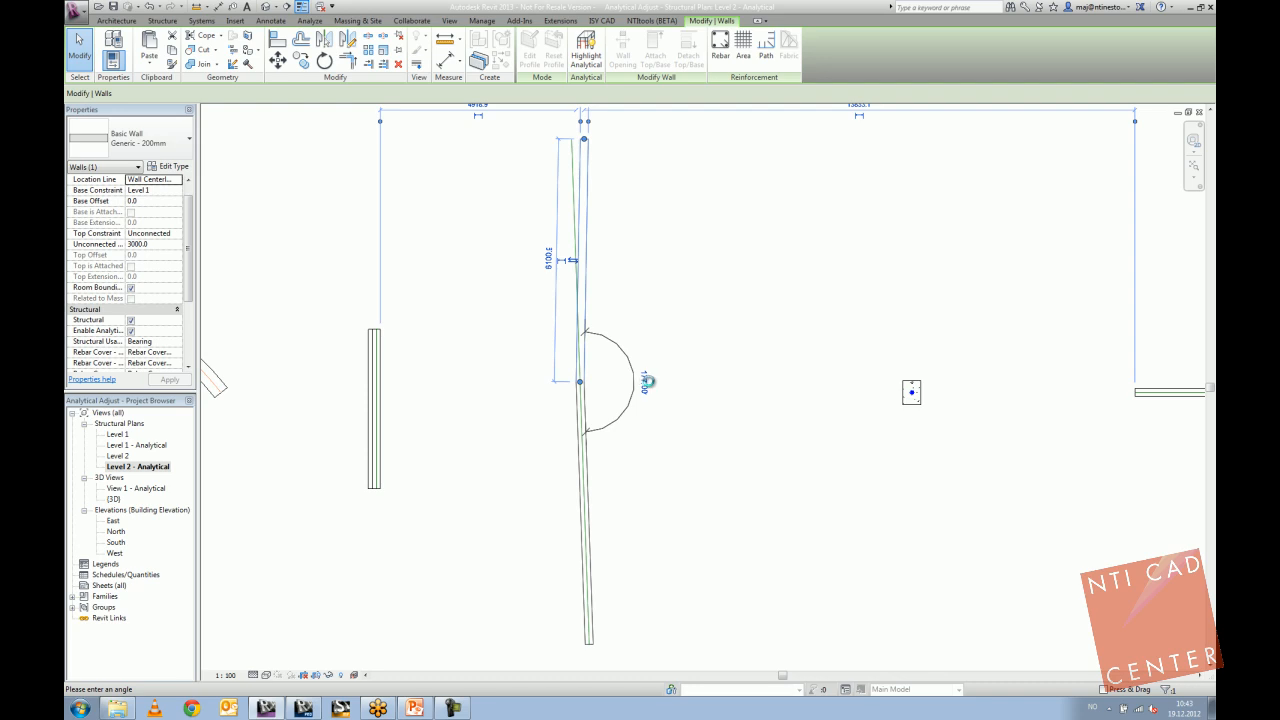
click(645, 380)
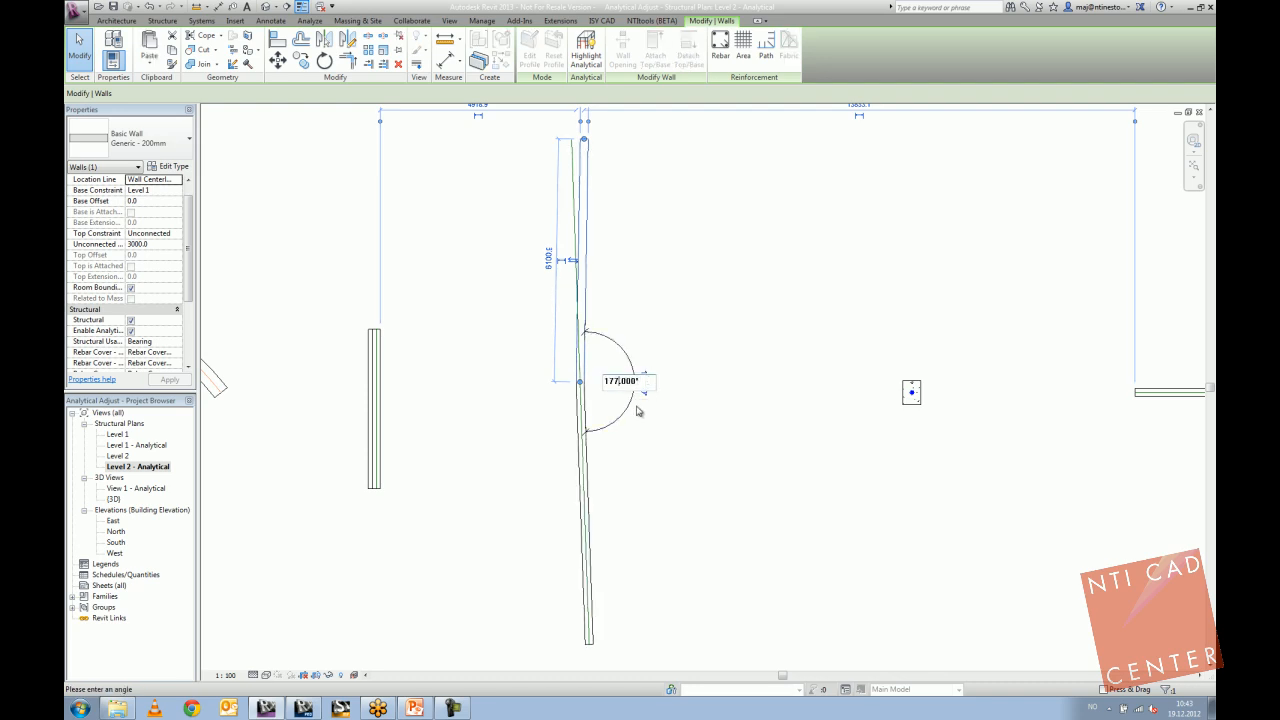
key(Return)
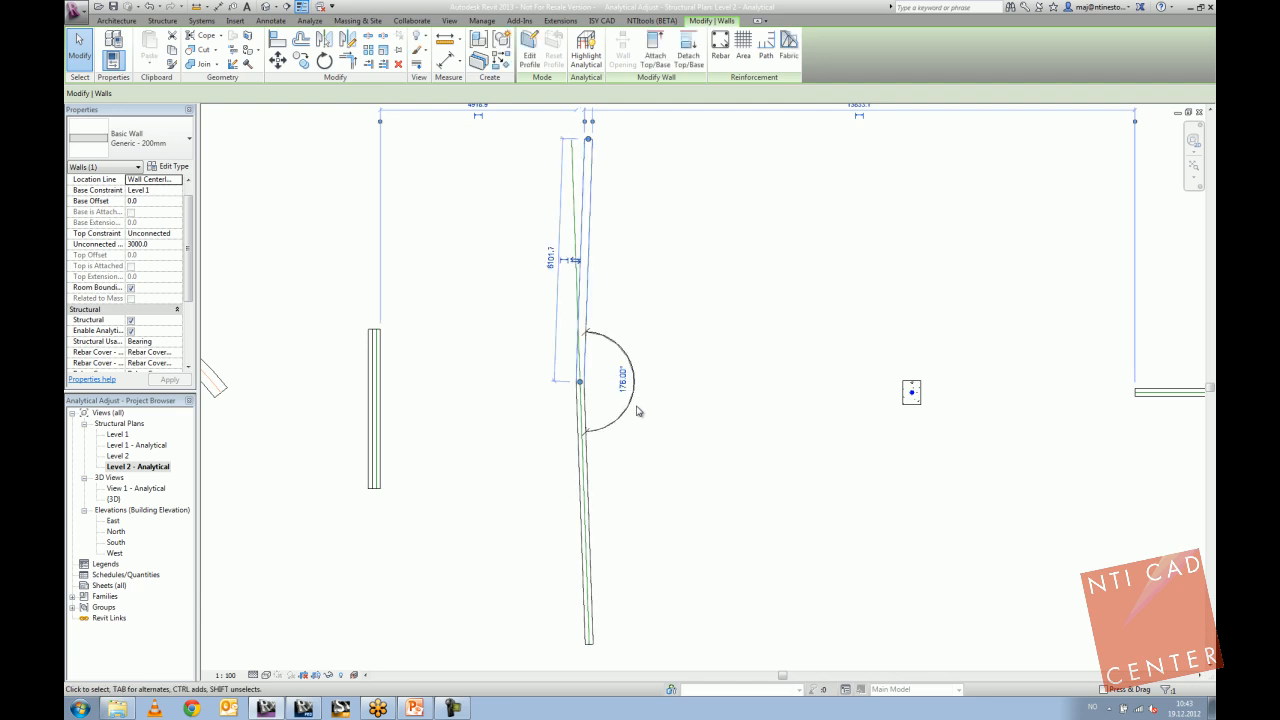
click(622, 380)
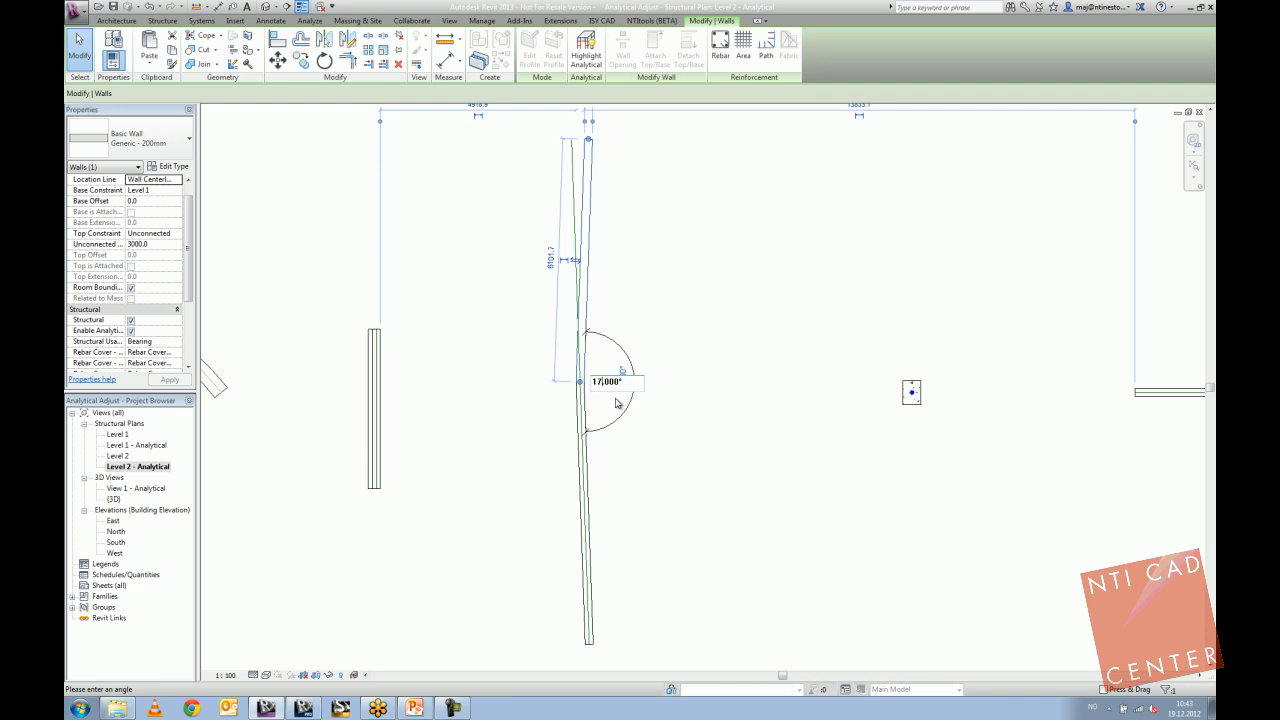
key(Return)
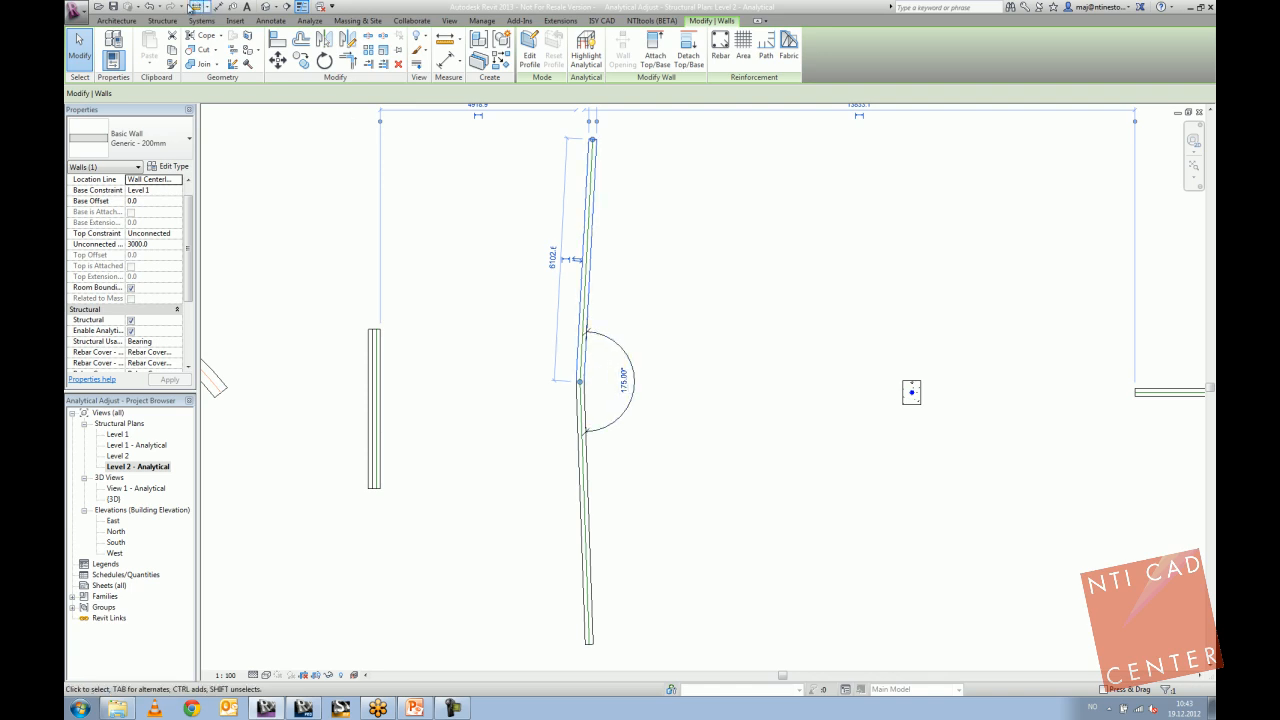
Undo the three angle changes made to the upper angled wall.
click(149, 7)
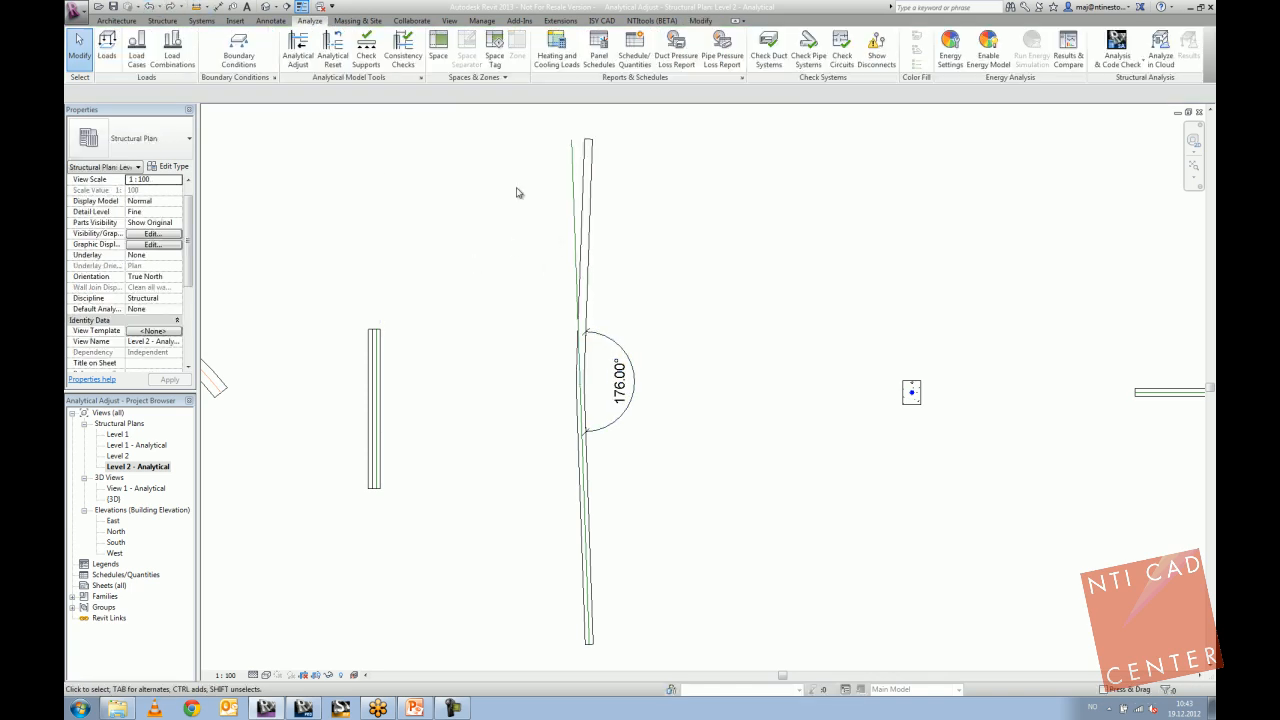
click(149, 7)
click(149, 7)
Set the upper angled wall's analytical Alignment Method to Projection with the projection at Center of Core, and apply it.
click(584, 178)
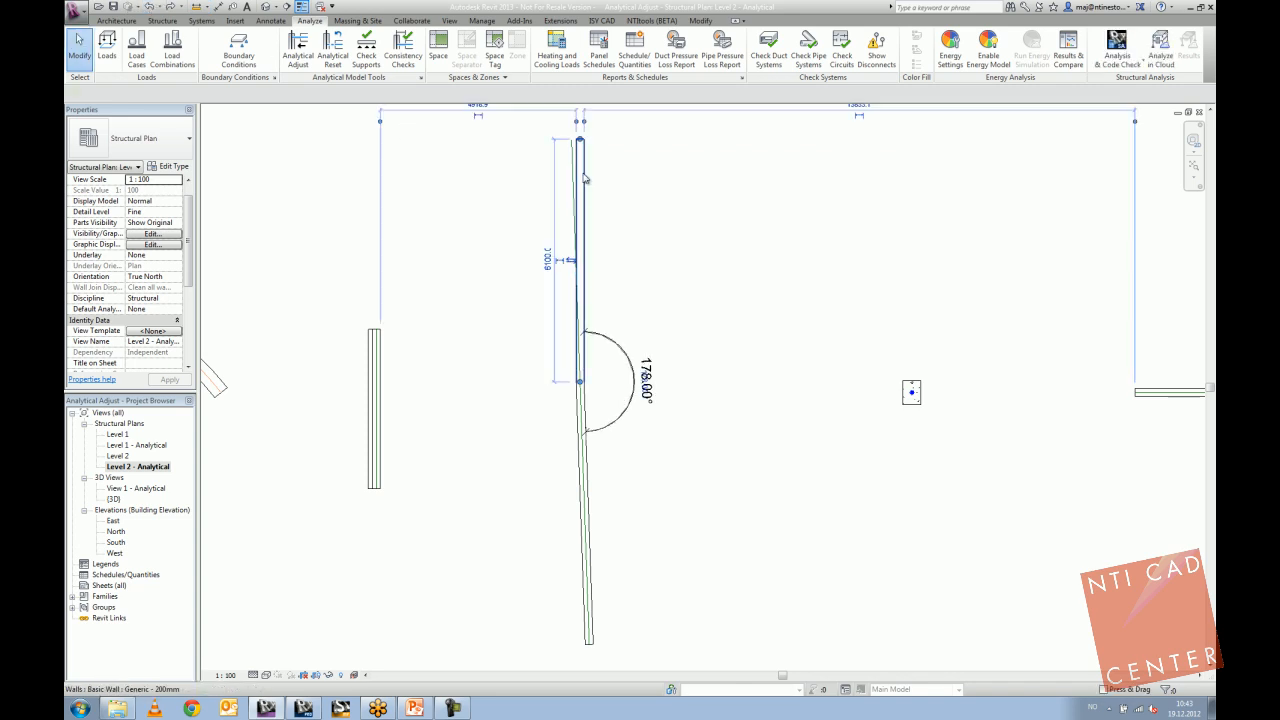
drag(191, 211, 191, 282)
click(565, 192)
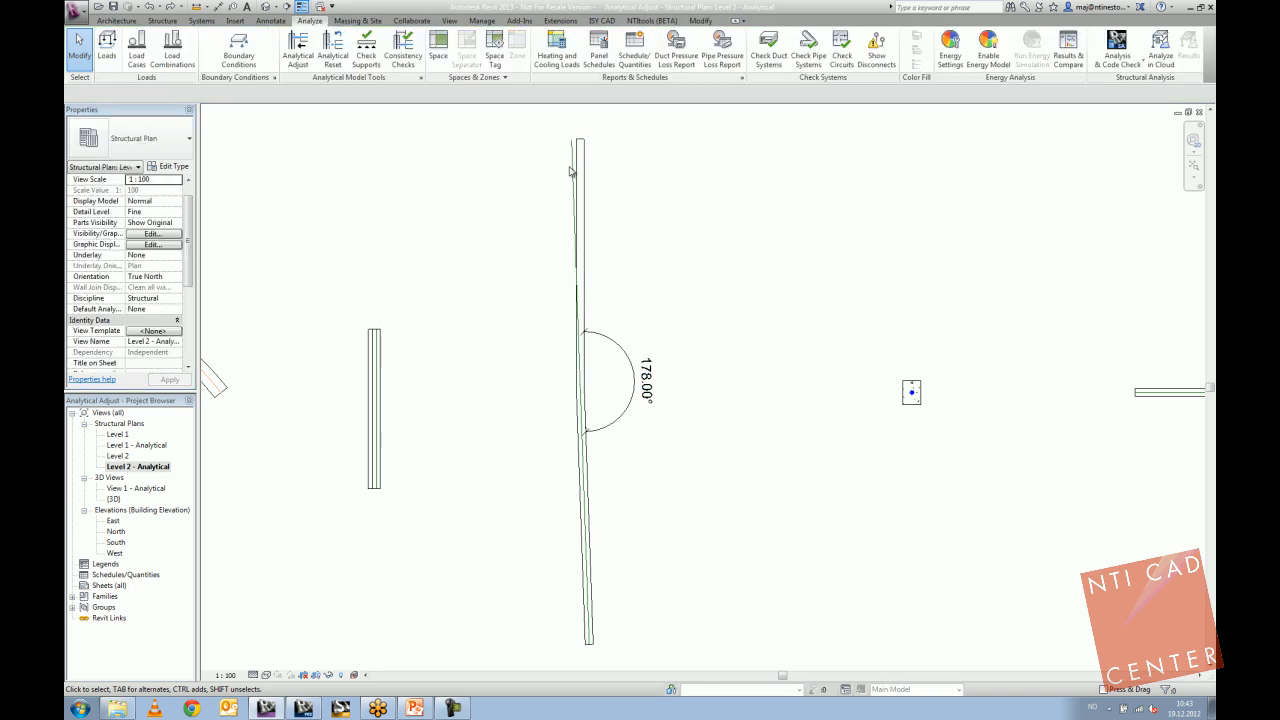
click(575, 200)
drag(191, 225, 192, 272)
click(175, 299)
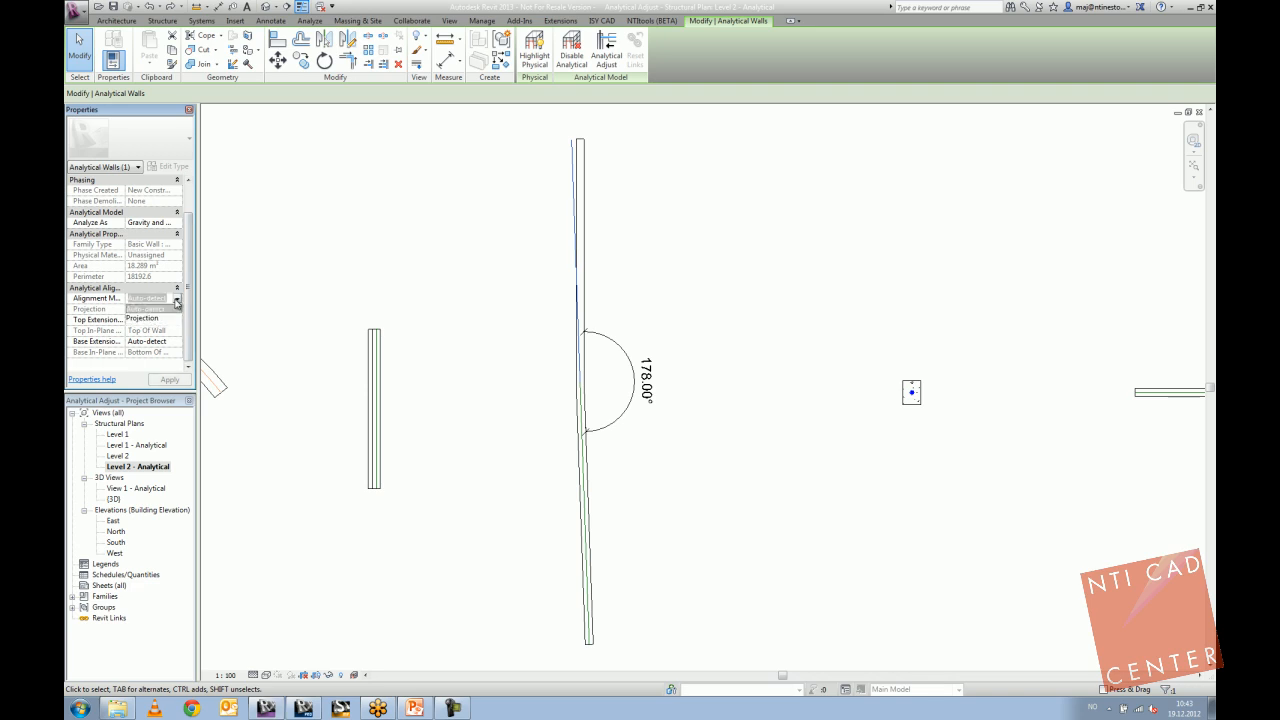
click(148, 320)
click(176, 309)
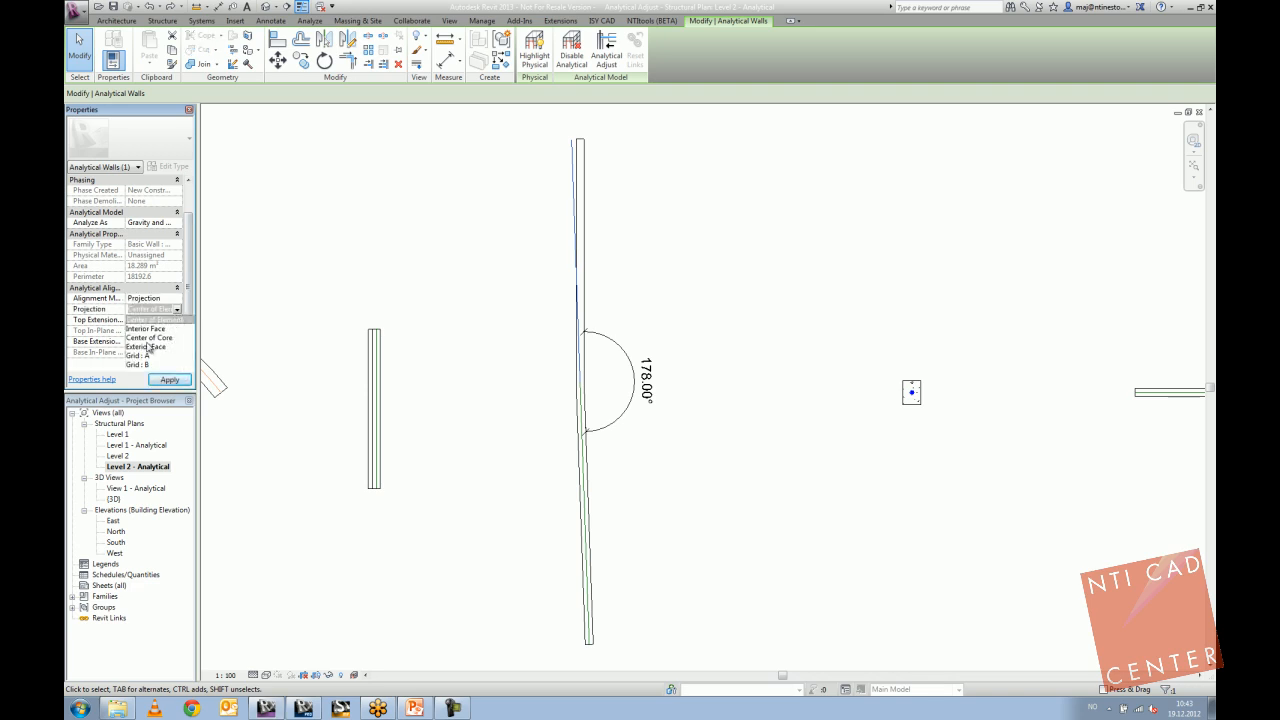
click(162, 338)
click(169, 380)
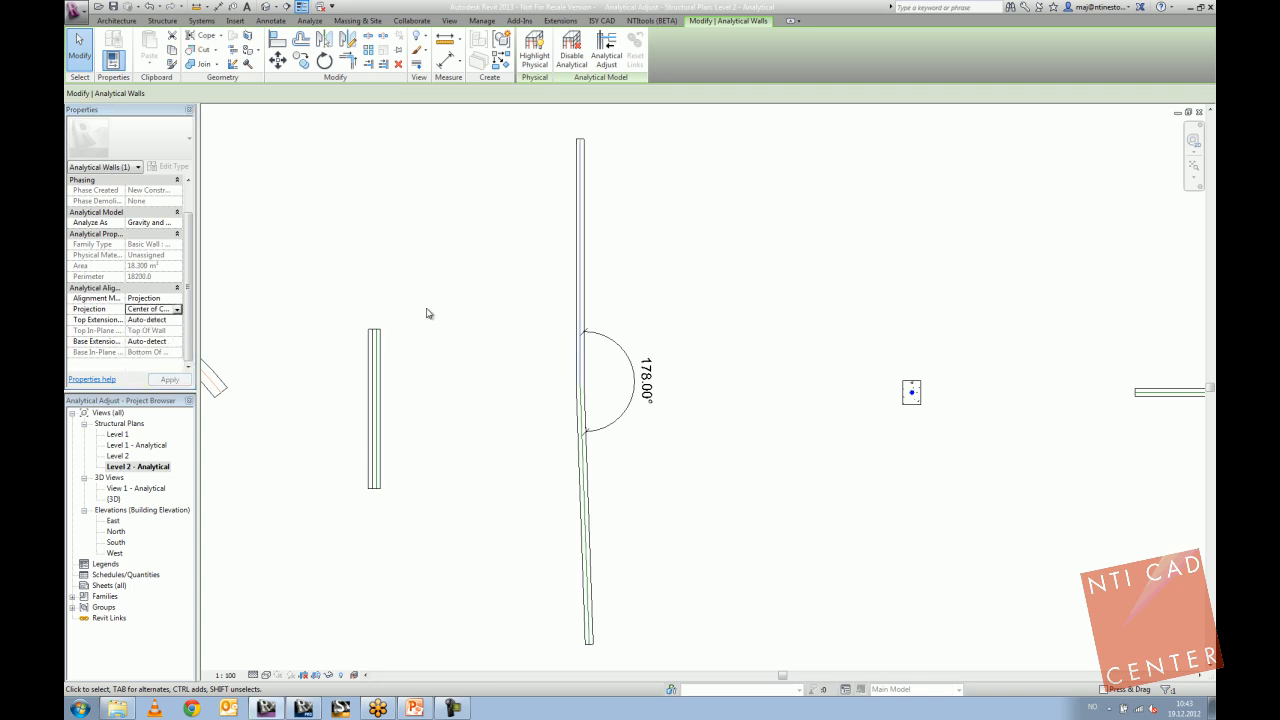
click(595, 231)
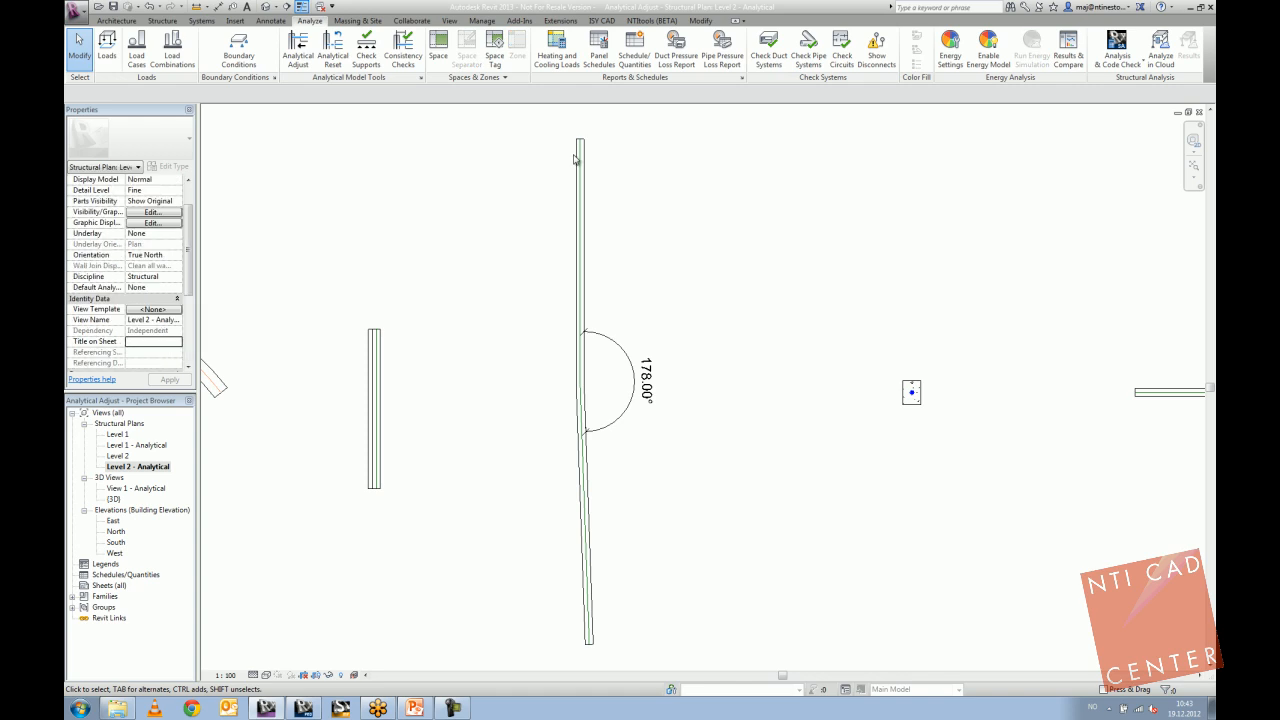
Examine the junction of the two angled walls and the upper analytical wall's alignment properties.
scroll(571, 277, down, 2)
scroll(571, 277, down, 1)
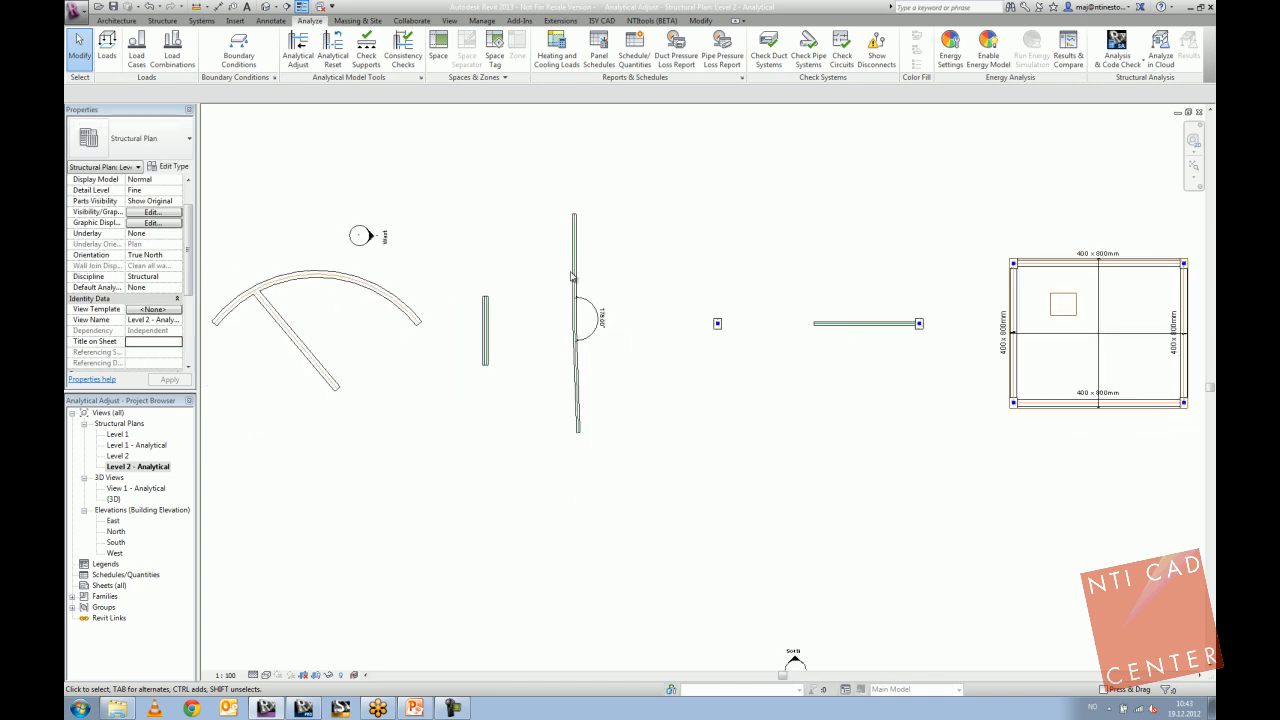
scroll(571, 277, down, 1)
scroll(582, 280, up, 3)
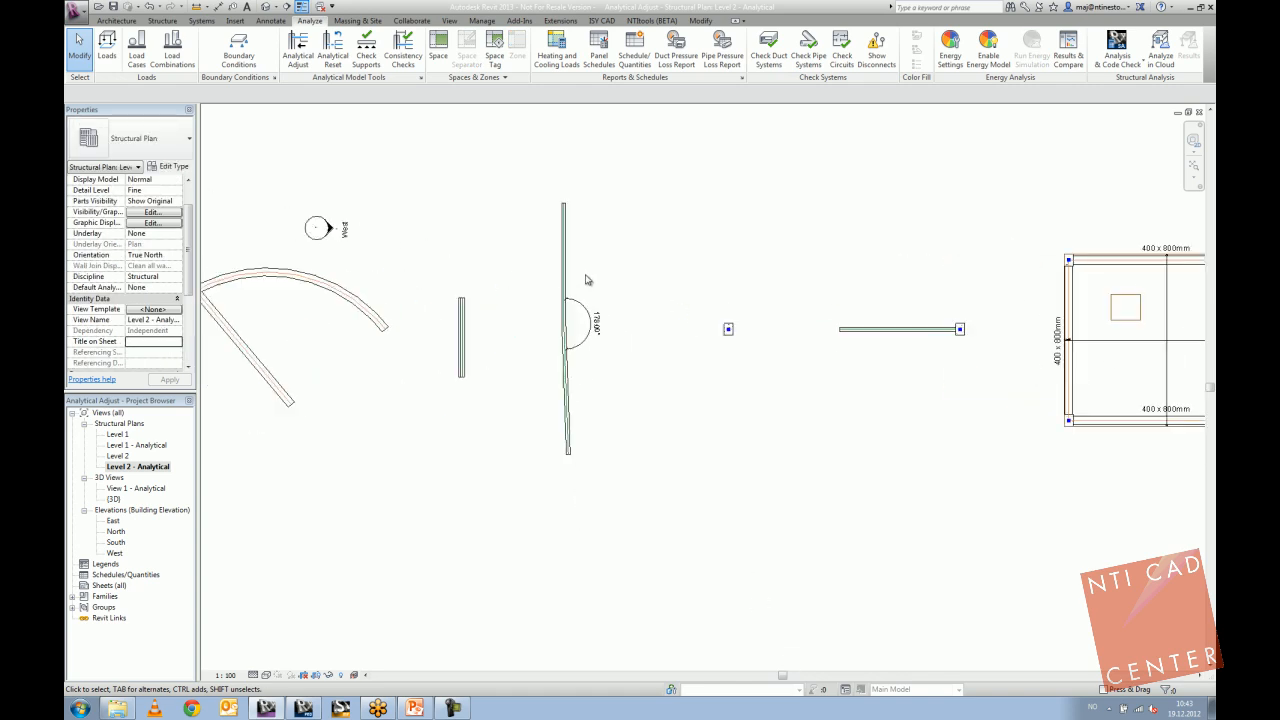
scroll(555, 285, up, 2)
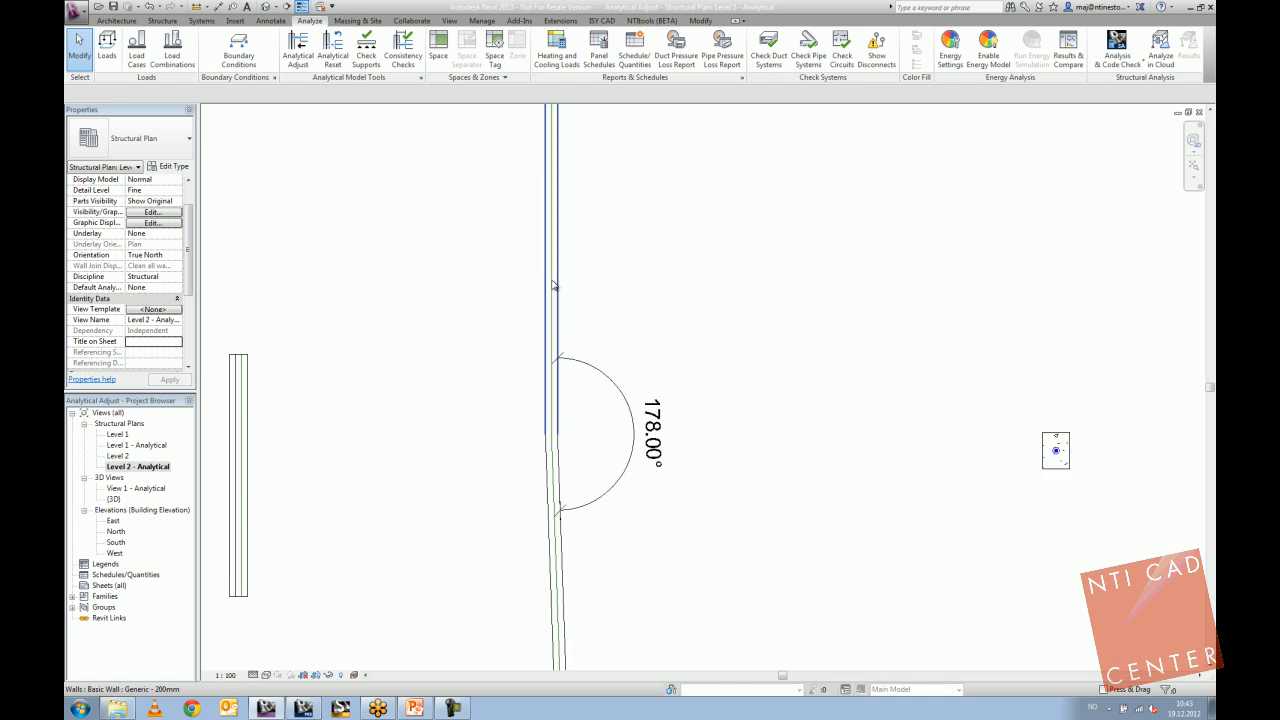
click(555, 287)
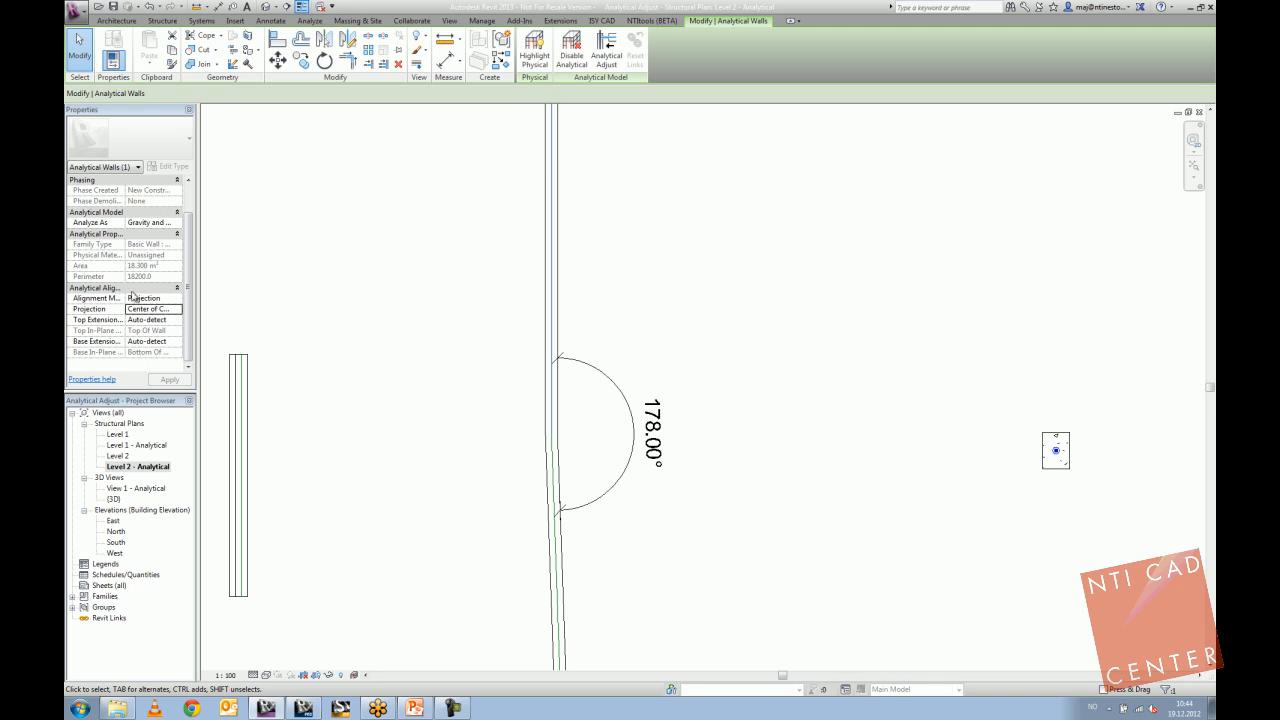
Open the default 3D view and bring the freestanding column on its footing into close view.
scroll(397, 252, down, 4)
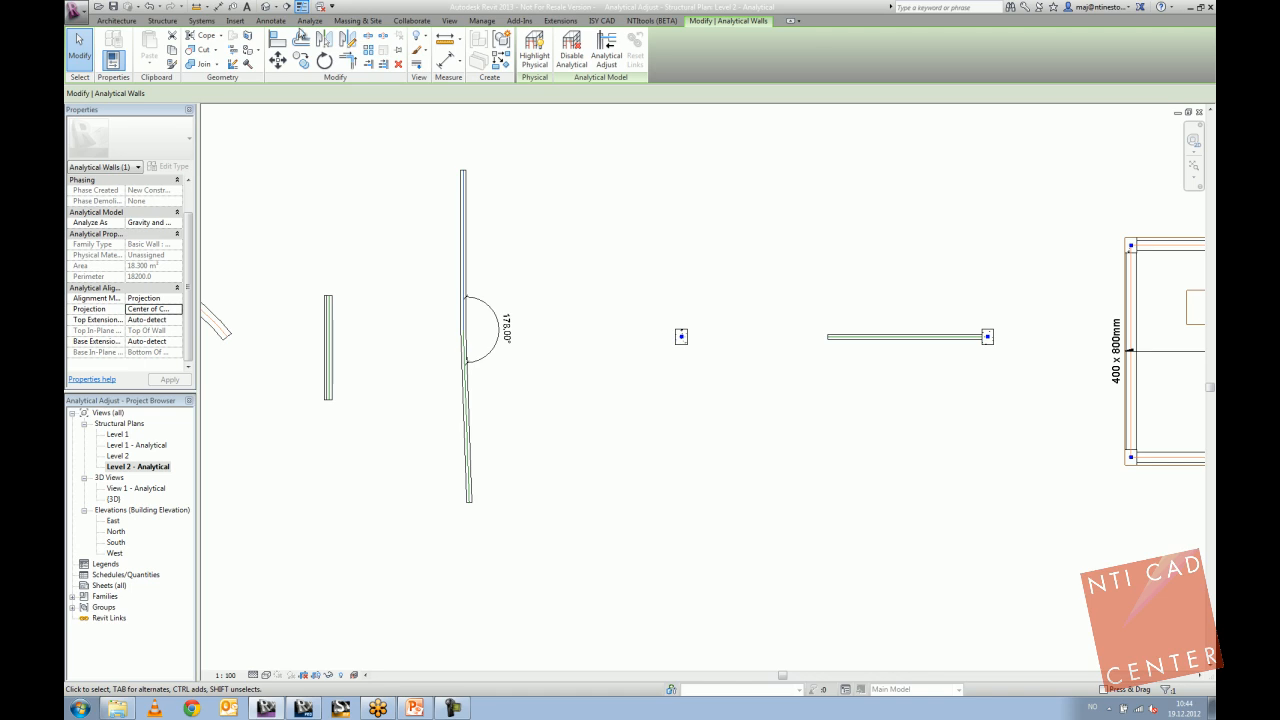
click(309, 20)
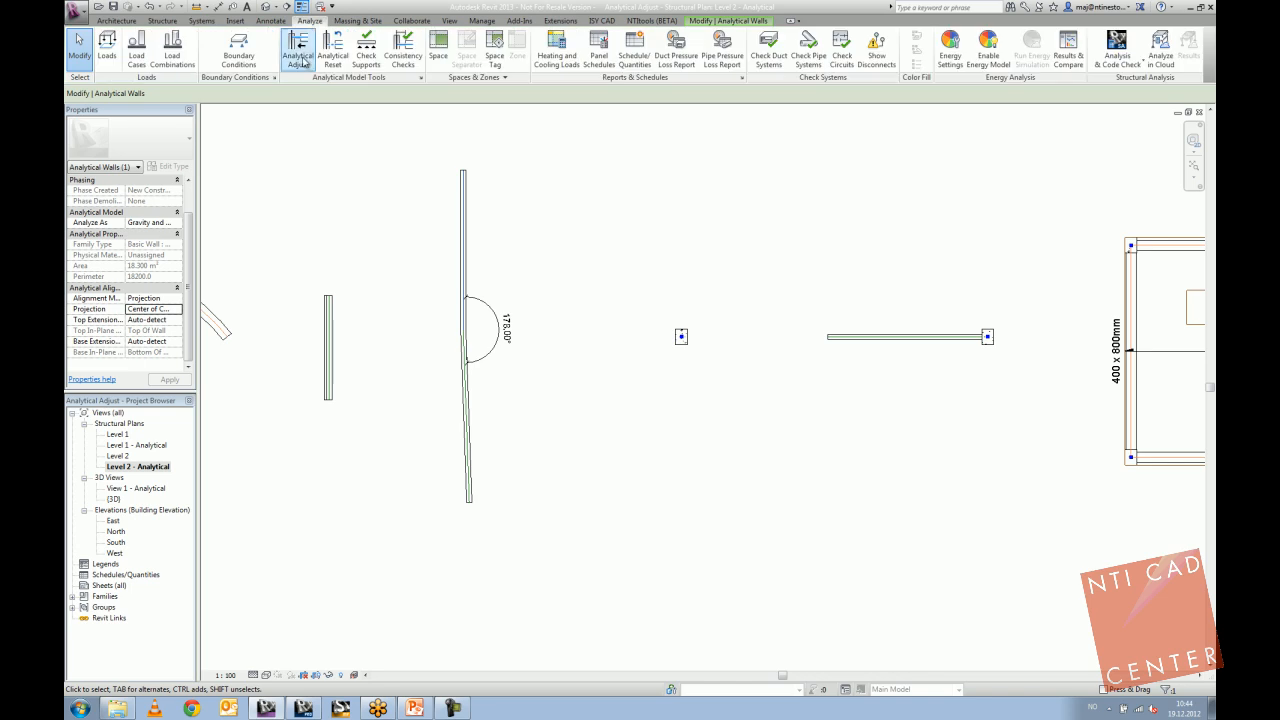
middle_drag(583, 291, 485, 313)
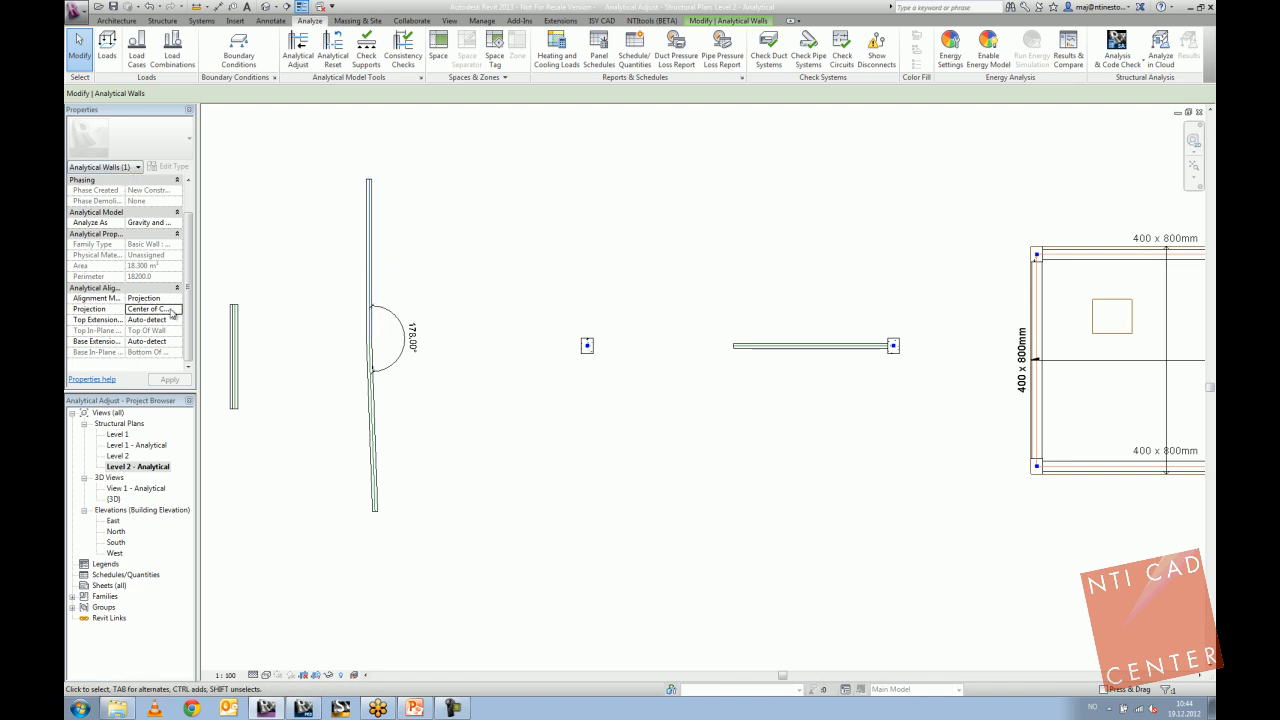
middle_drag(536, 336, 520, 342)
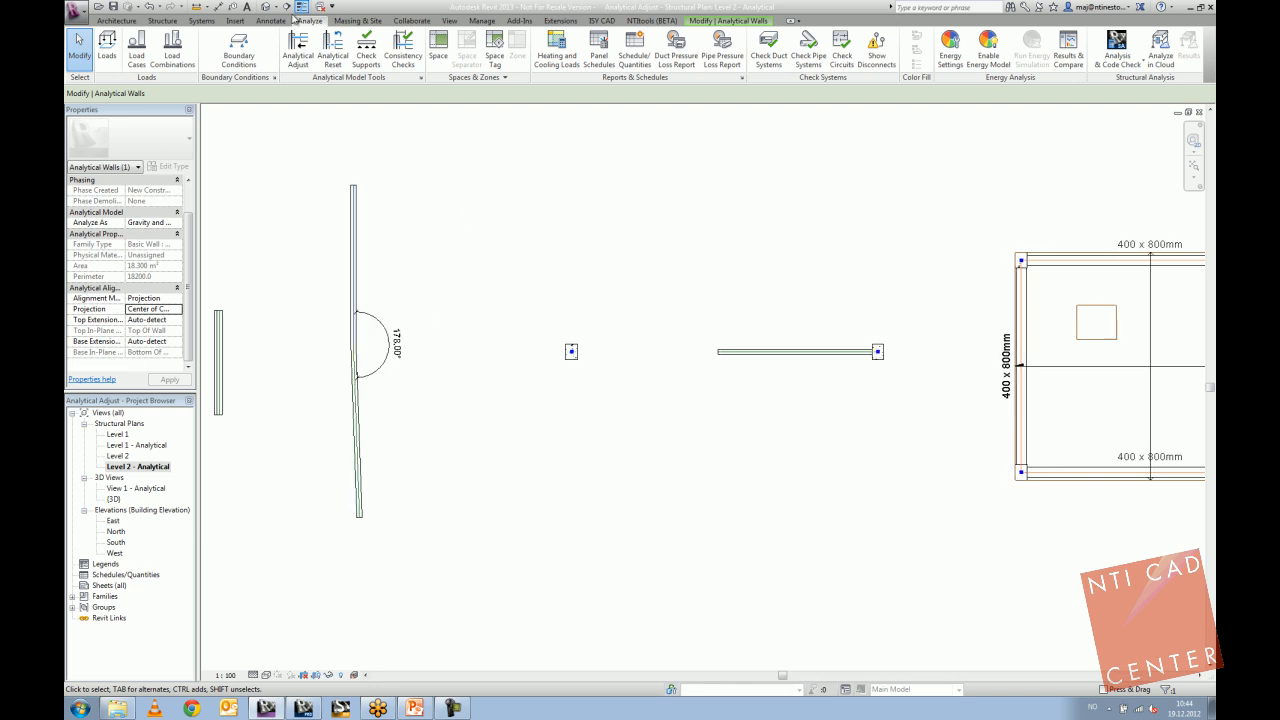
click(265, 9)
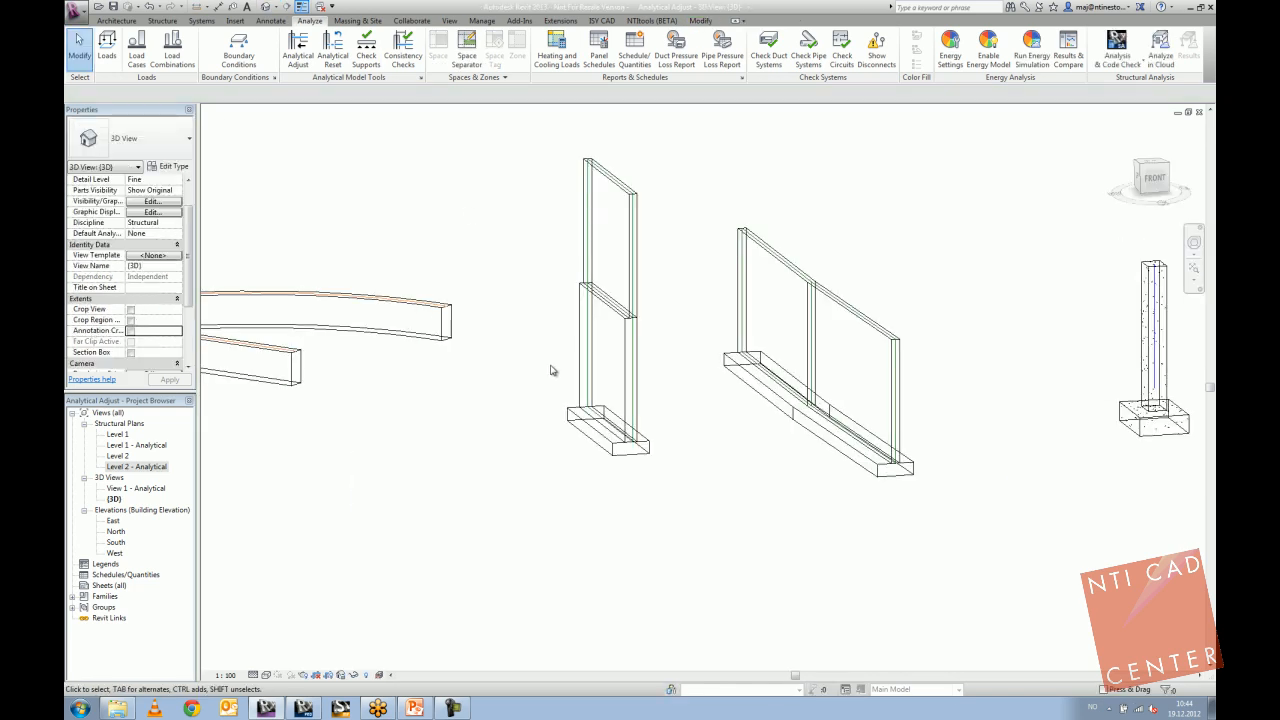
middle_drag(663, 395, 478, 397)
scroll(488, 393, down, 3)
scroll(784, 396, up, 4)
scroll(719, 423, up, 2)
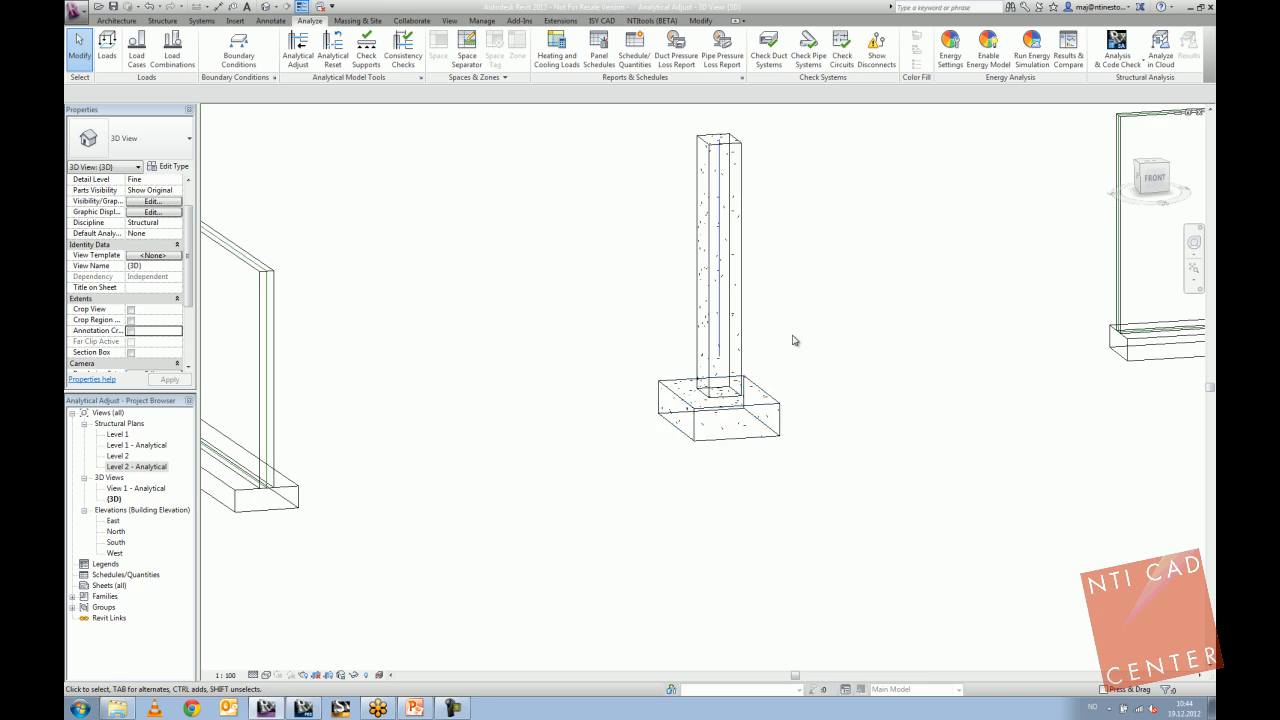
middle_drag(788, 339, 764, 358)
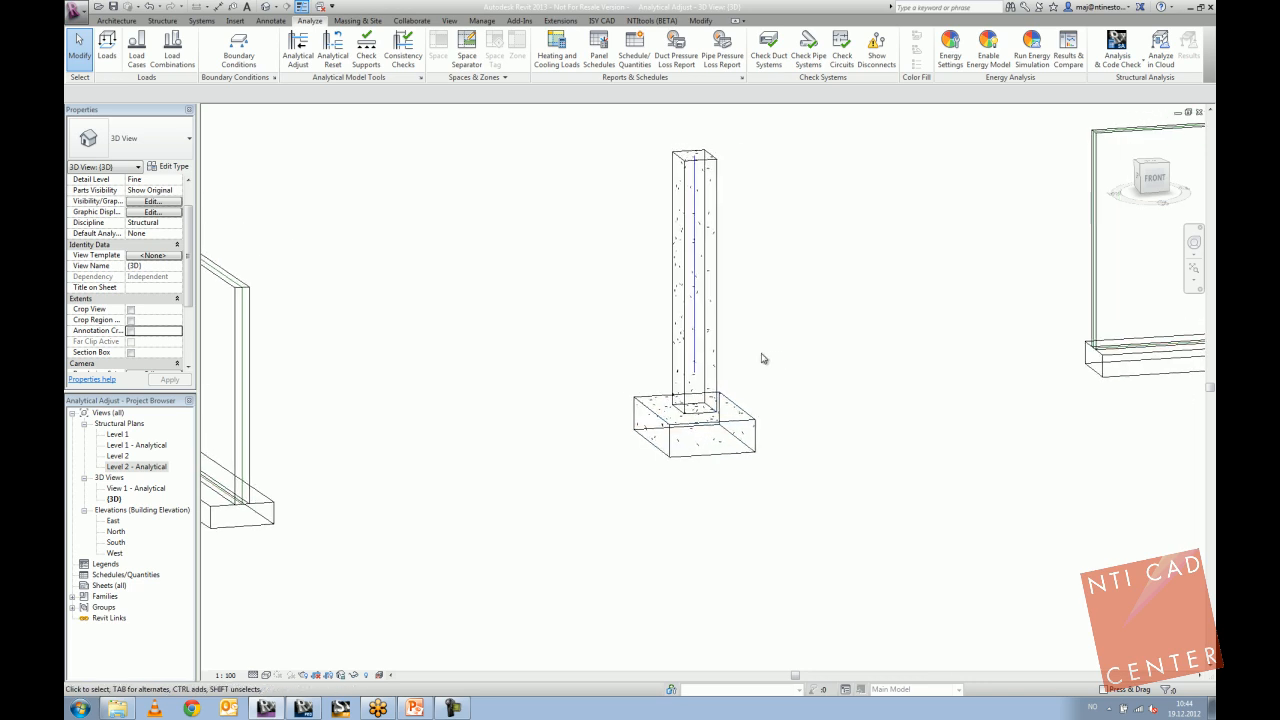
Set the freestanding column's analytical base extension to Projection with the base z-direction at the bottom of the column, and apply it.
click(697, 349)
middle_drag(731, 241, 679, 244)
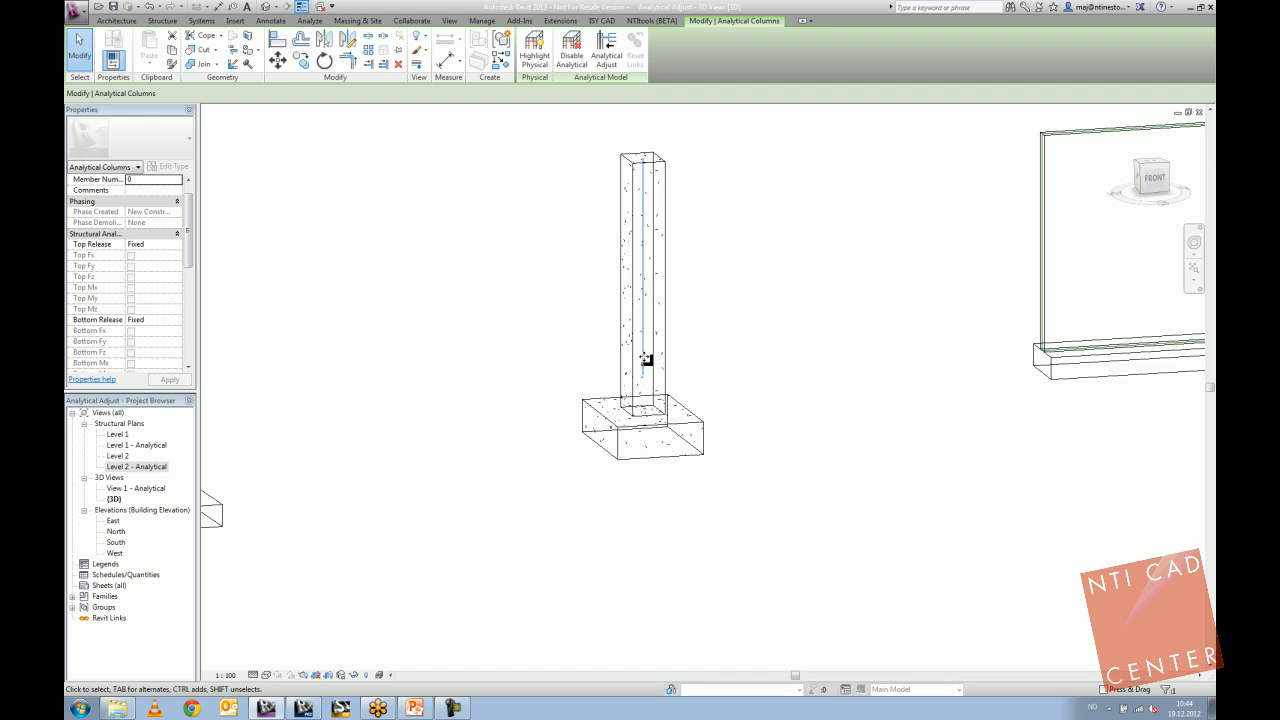
drag(180, 247, 163, 341)
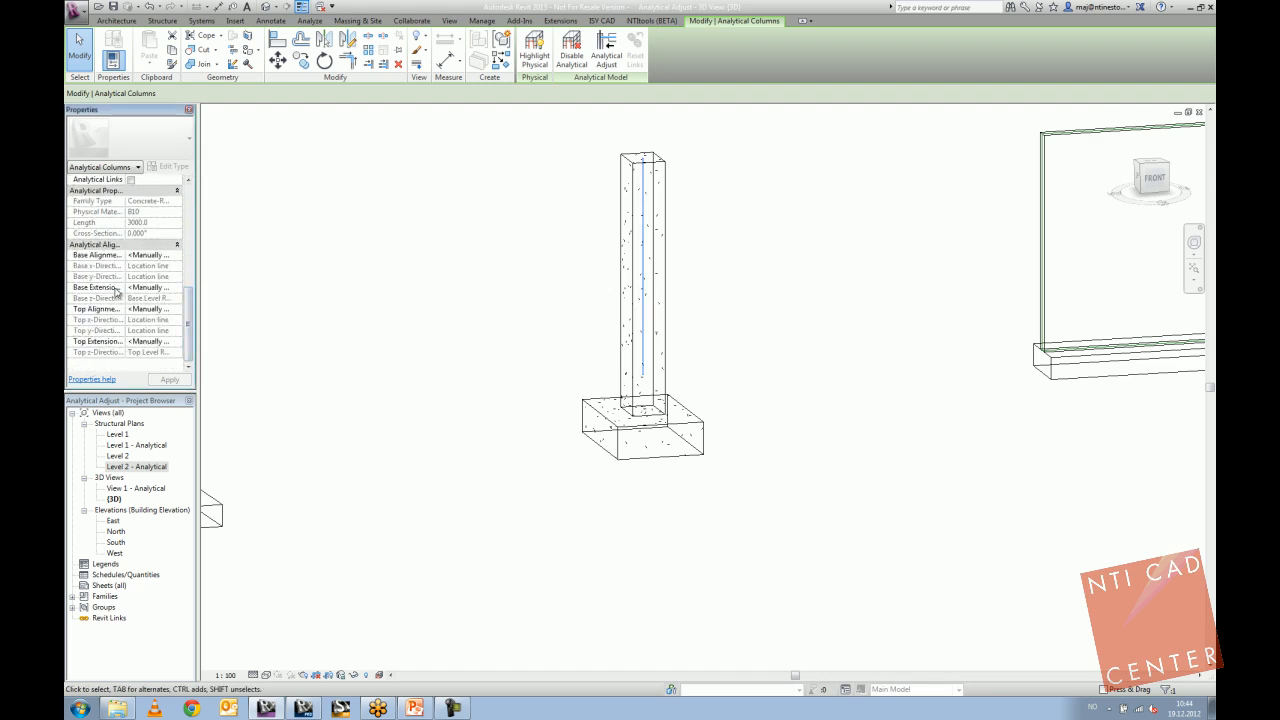
click(179, 290)
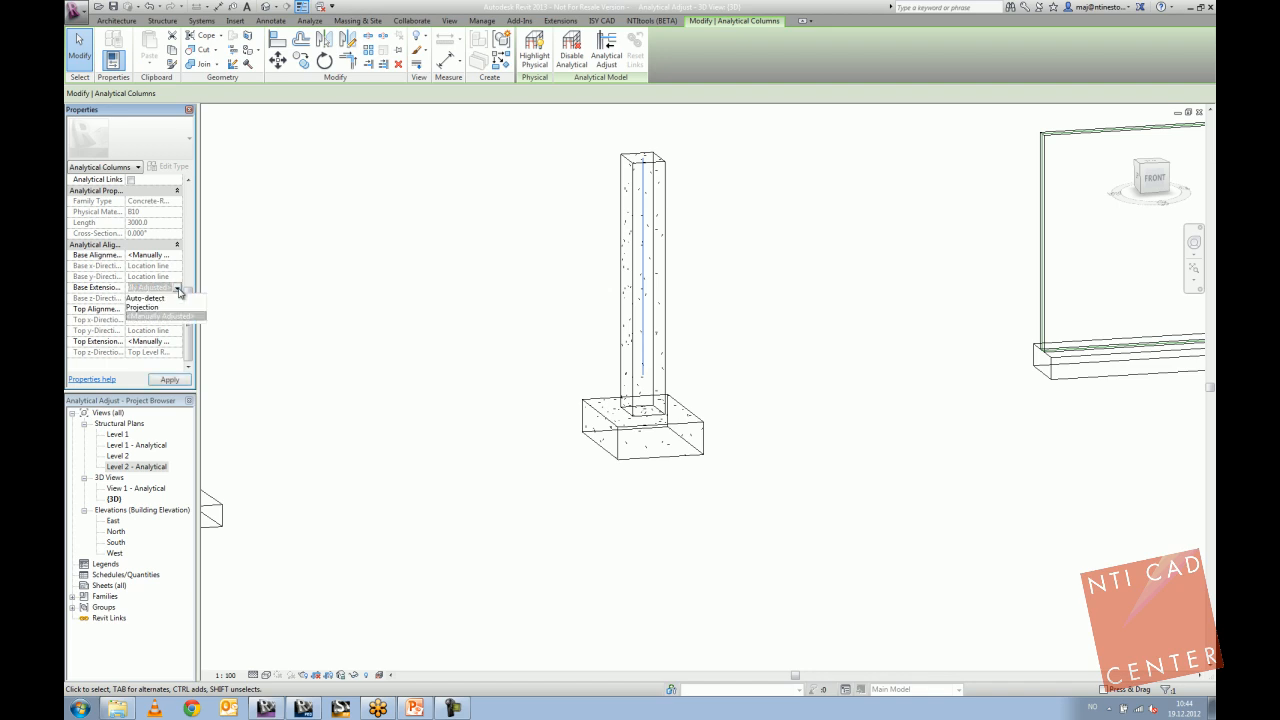
click(173, 305)
click(178, 299)
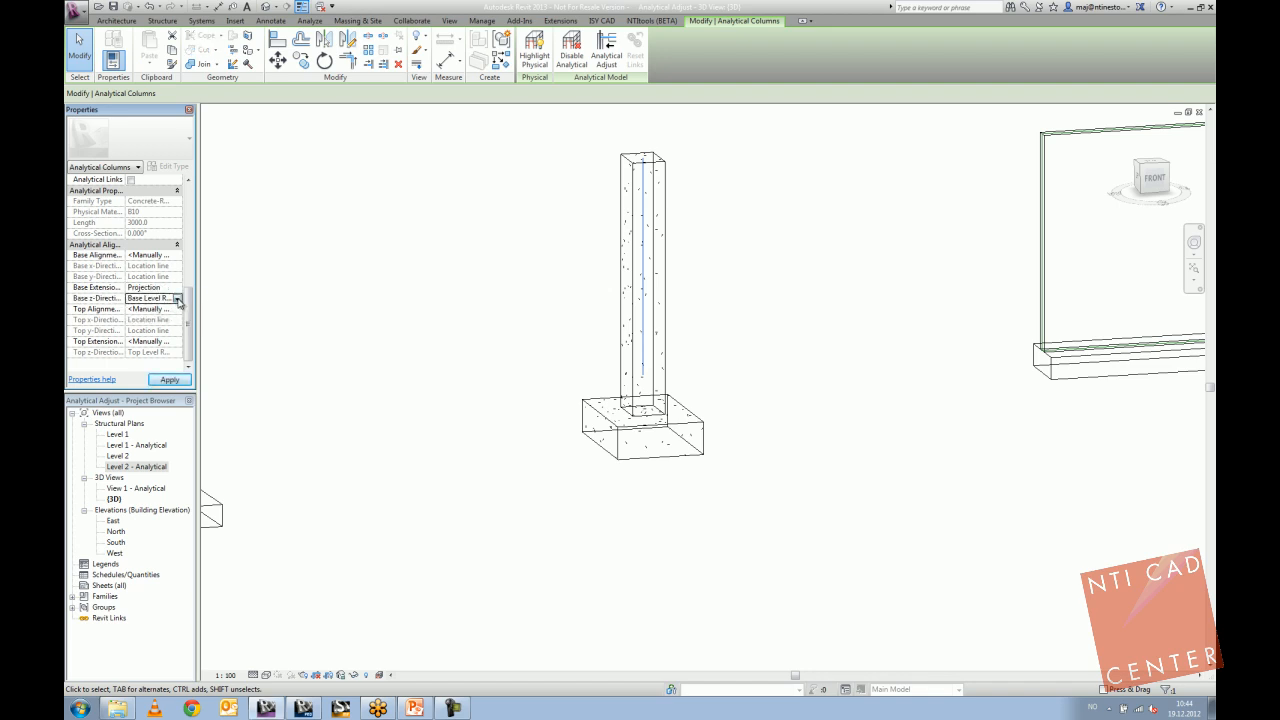
click(179, 298)
click(158, 318)
click(169, 380)
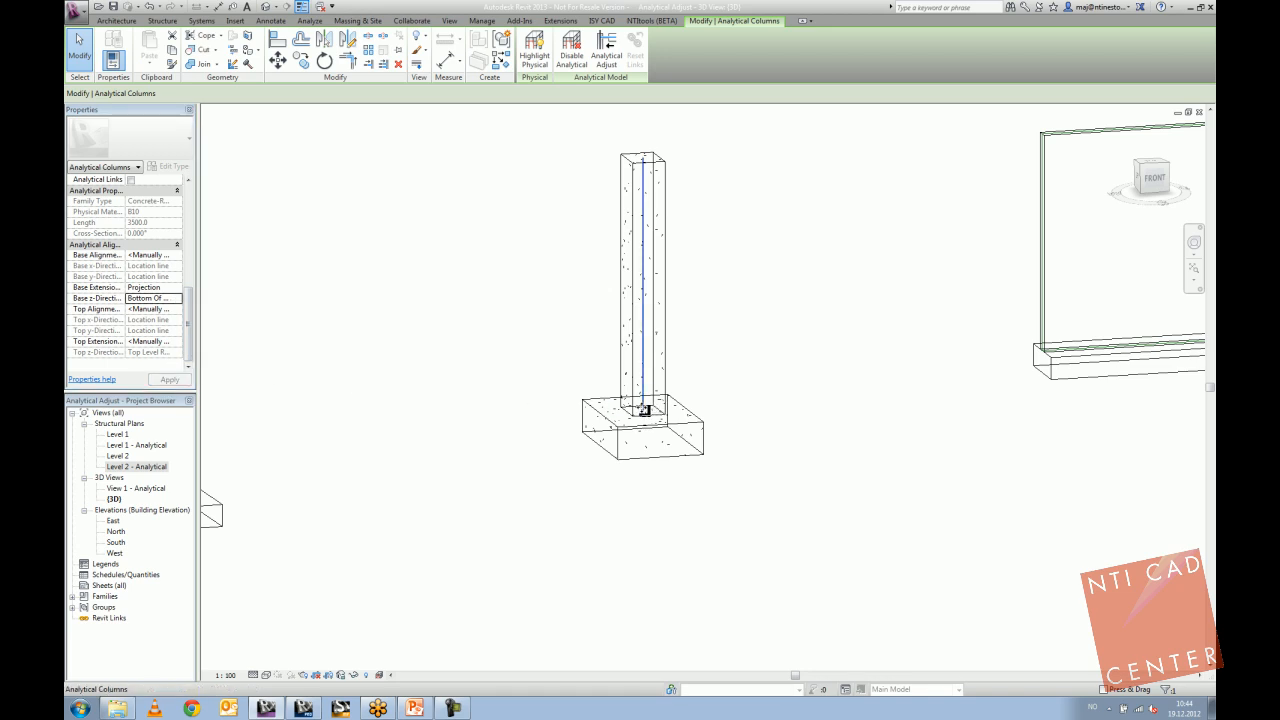
Turn off thin line display and show the analytical lines of the wall that meets the column.
scroll(647, 418, down, 5)
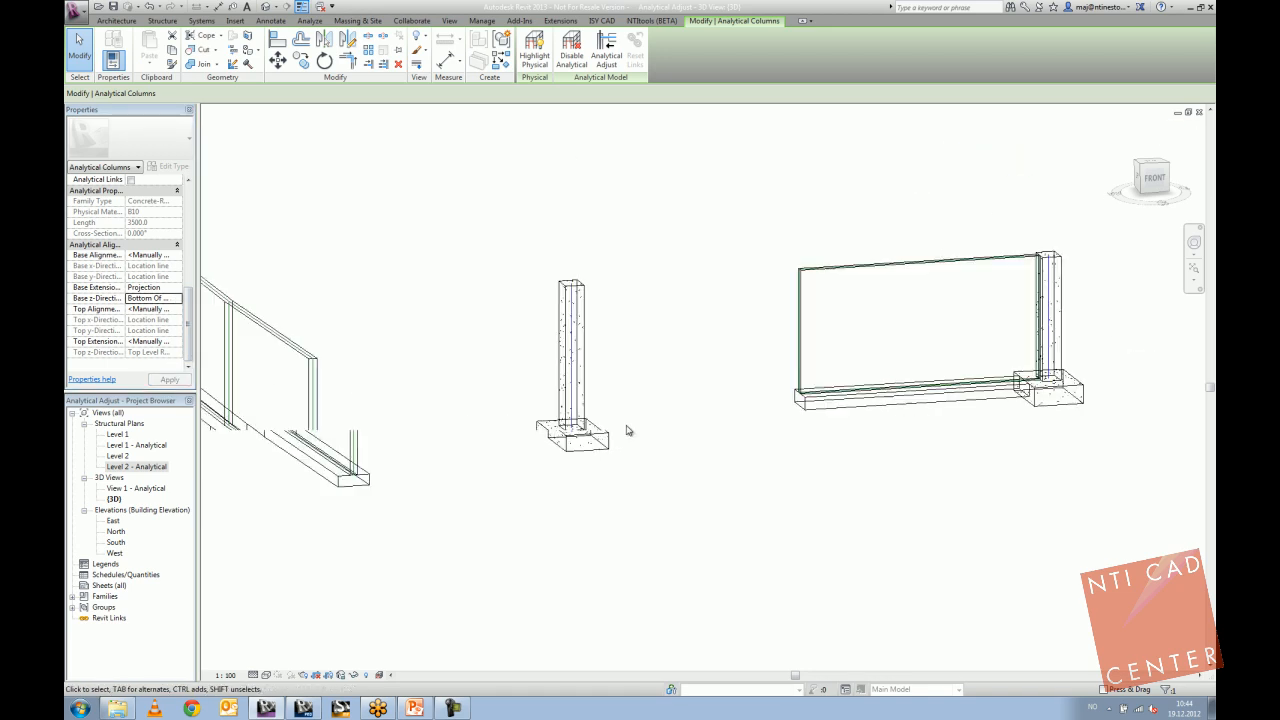
scroll(597, 416, up, 2)
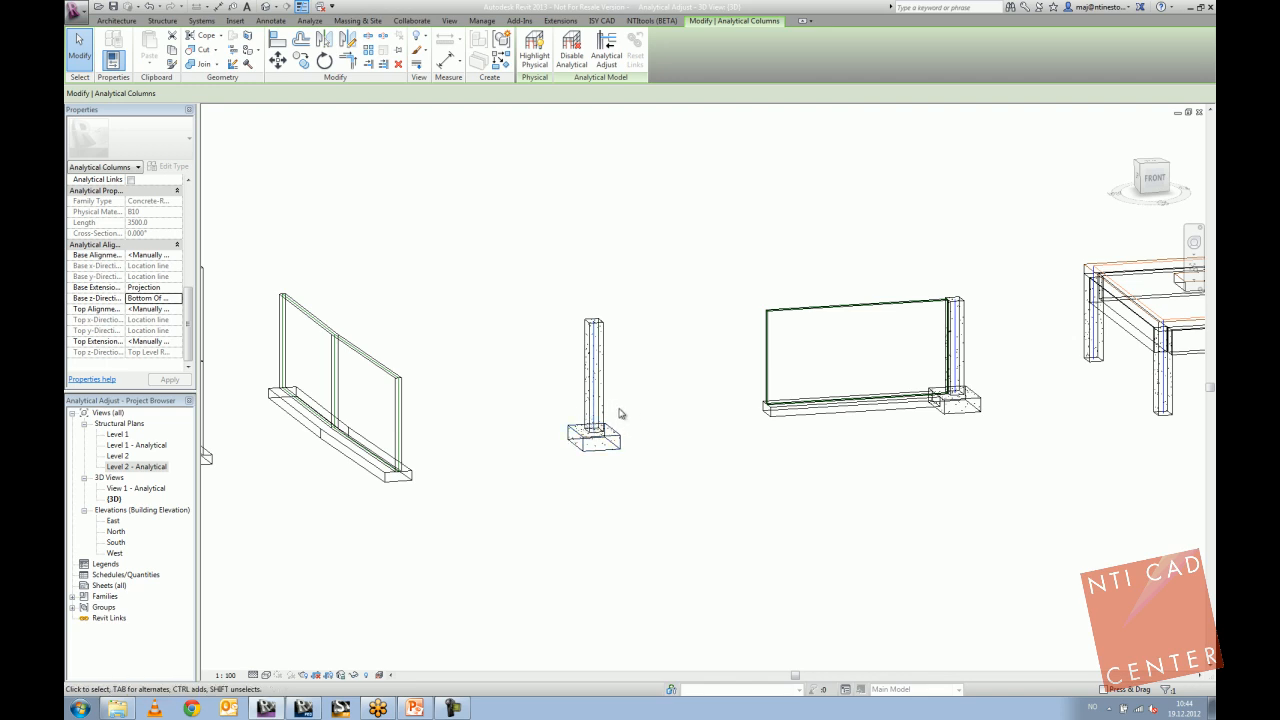
middle_drag(661, 422, 526, 414)
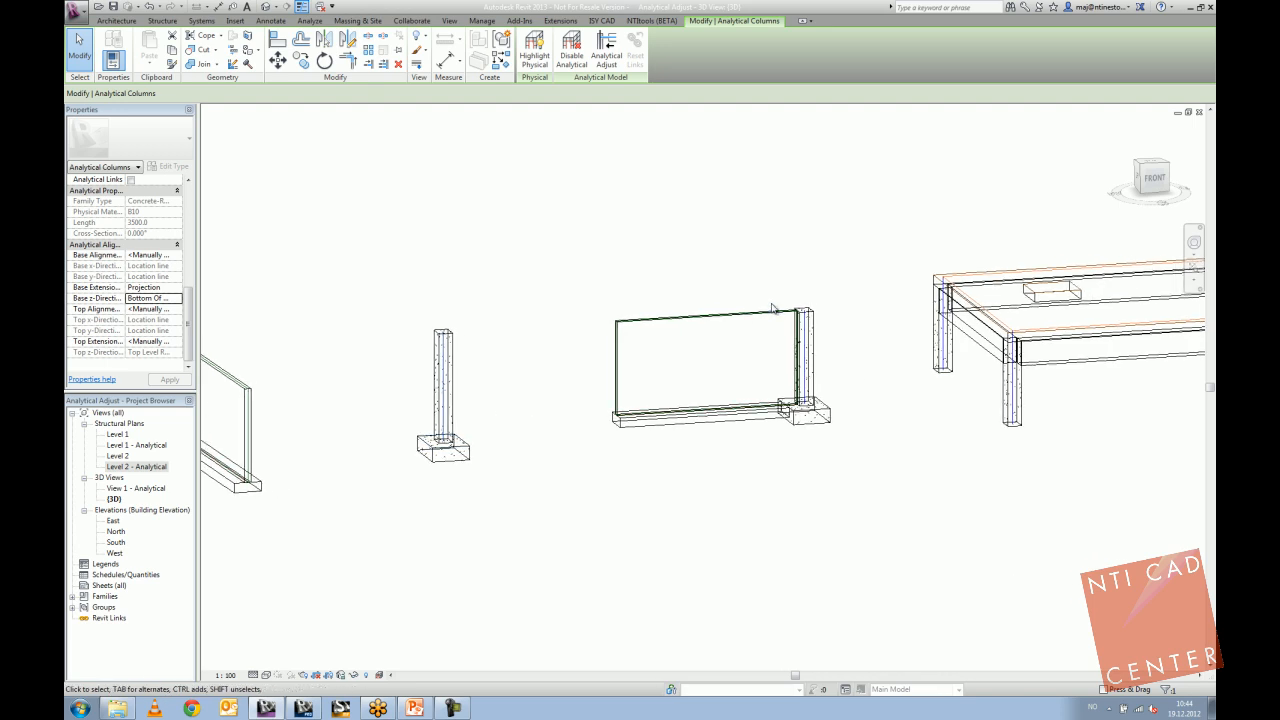
scroll(772, 308, up, 3)
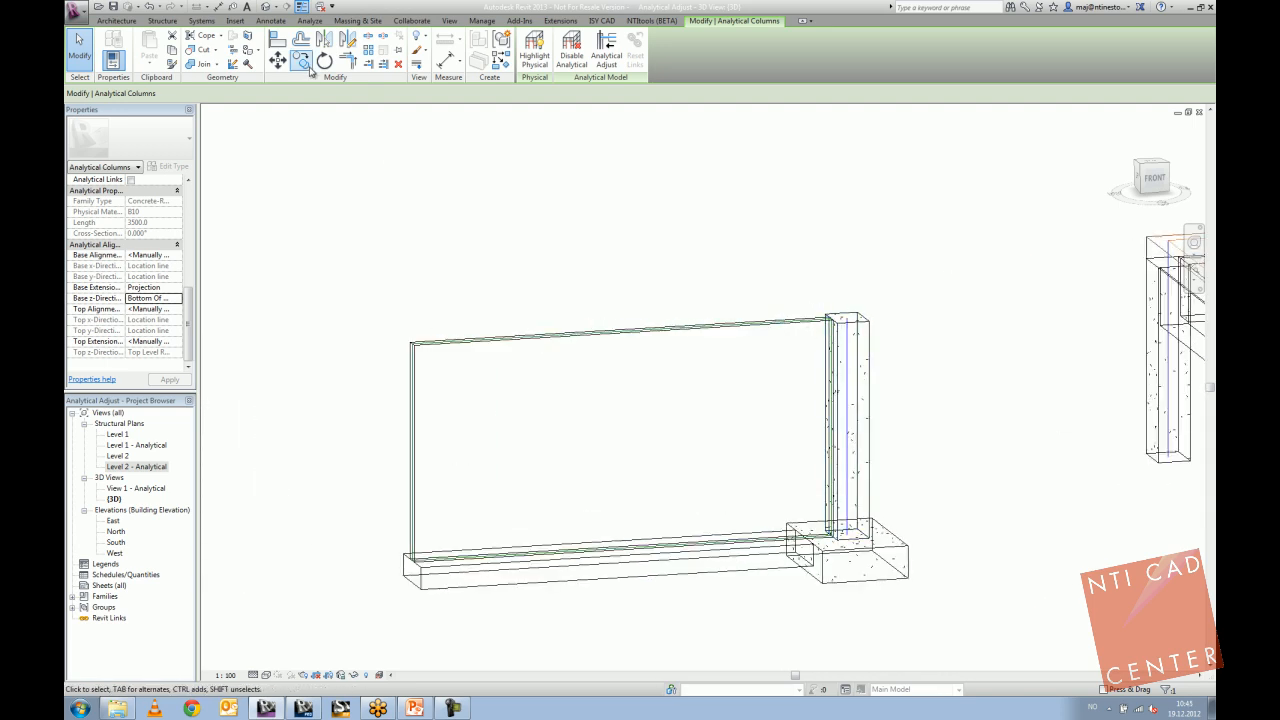
click(302, 7)
middle_drag(533, 249, 427, 160)
shift+middle_drag(450, 224, 569, 374)
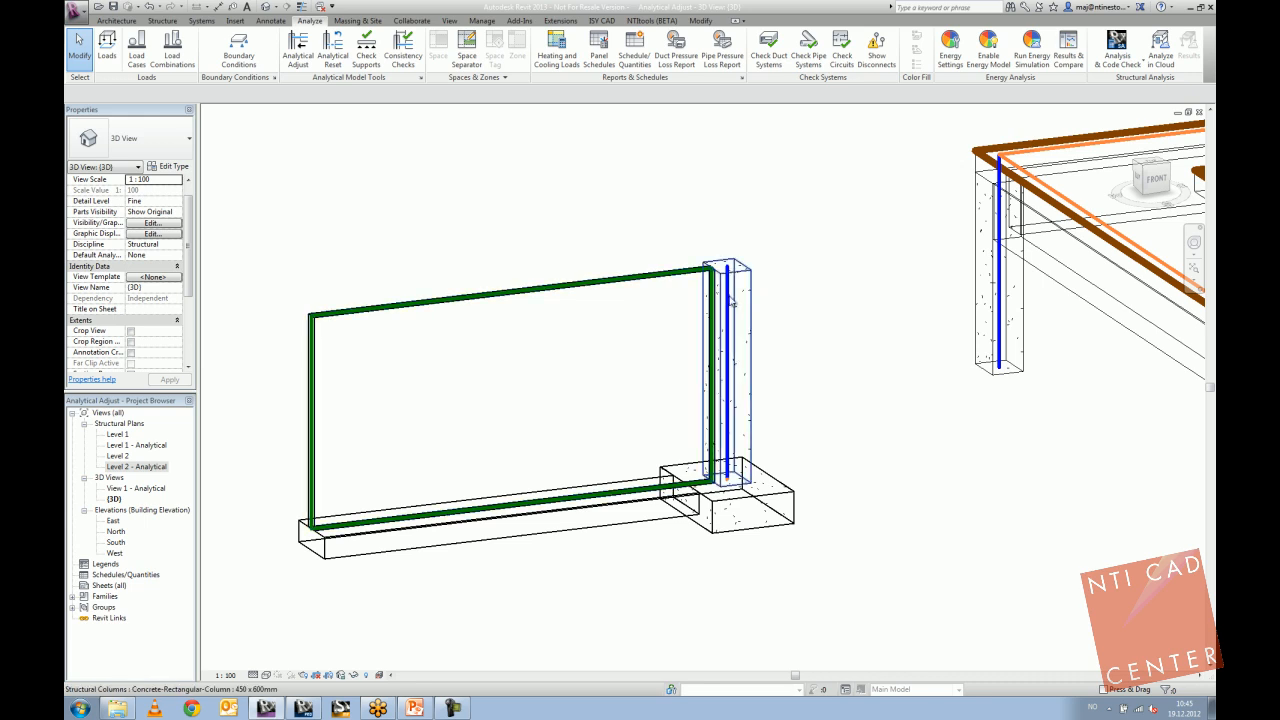
In analytical edit mode, use the wall adjustment tool to bring the analytical wall's end onto the adjacent analytical column.
click(297, 58)
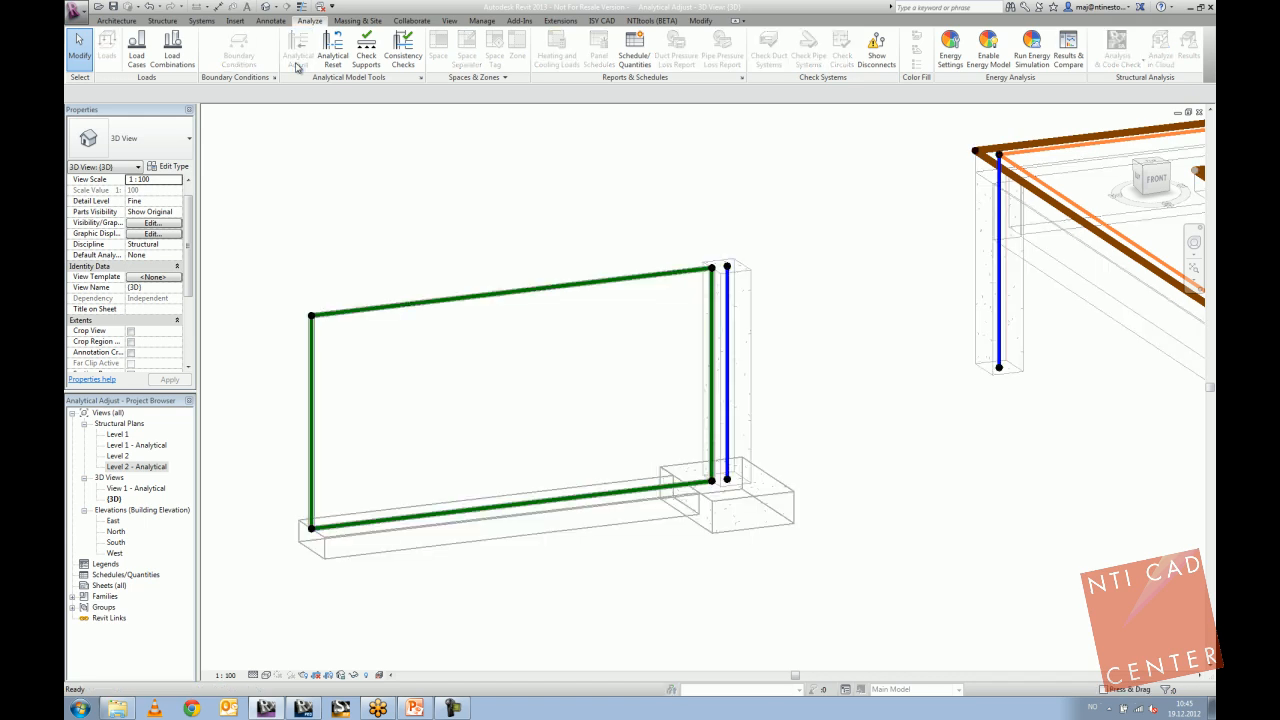
click(223, 130)
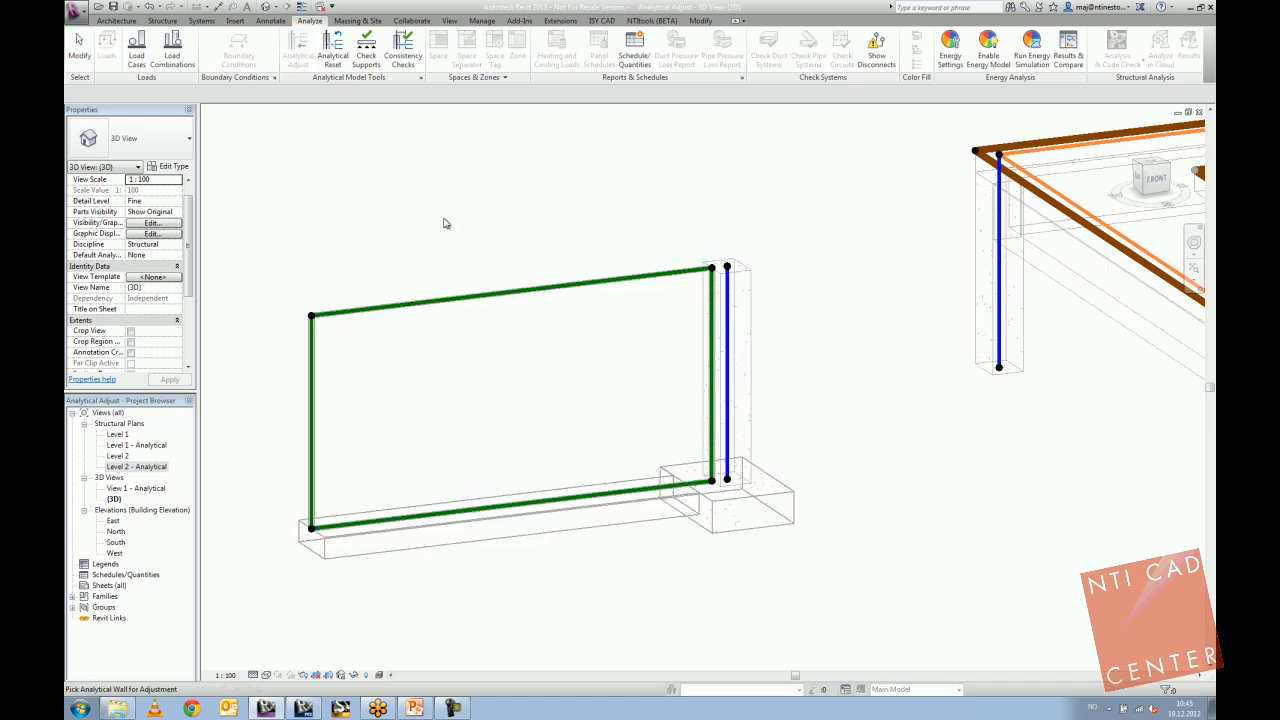
click(730, 322)
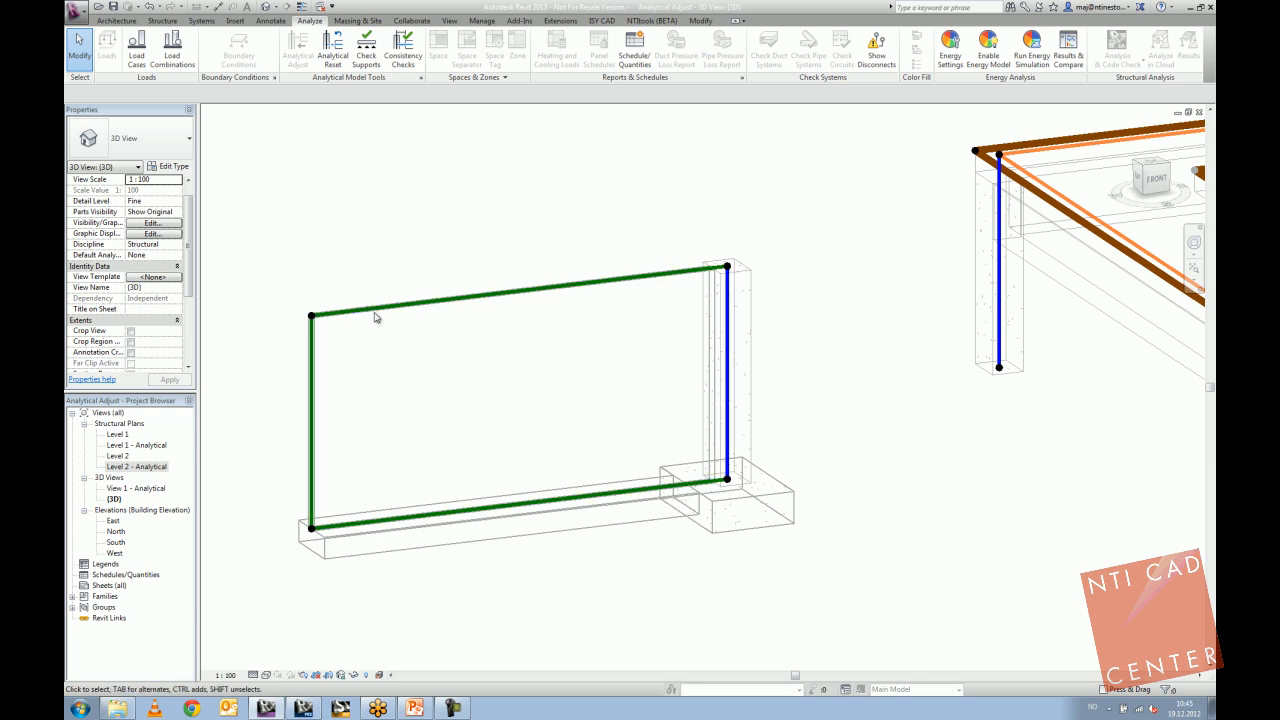
Examine the node at the analytical wall's upper free corner and the wall's alignment properties.
click(313, 317)
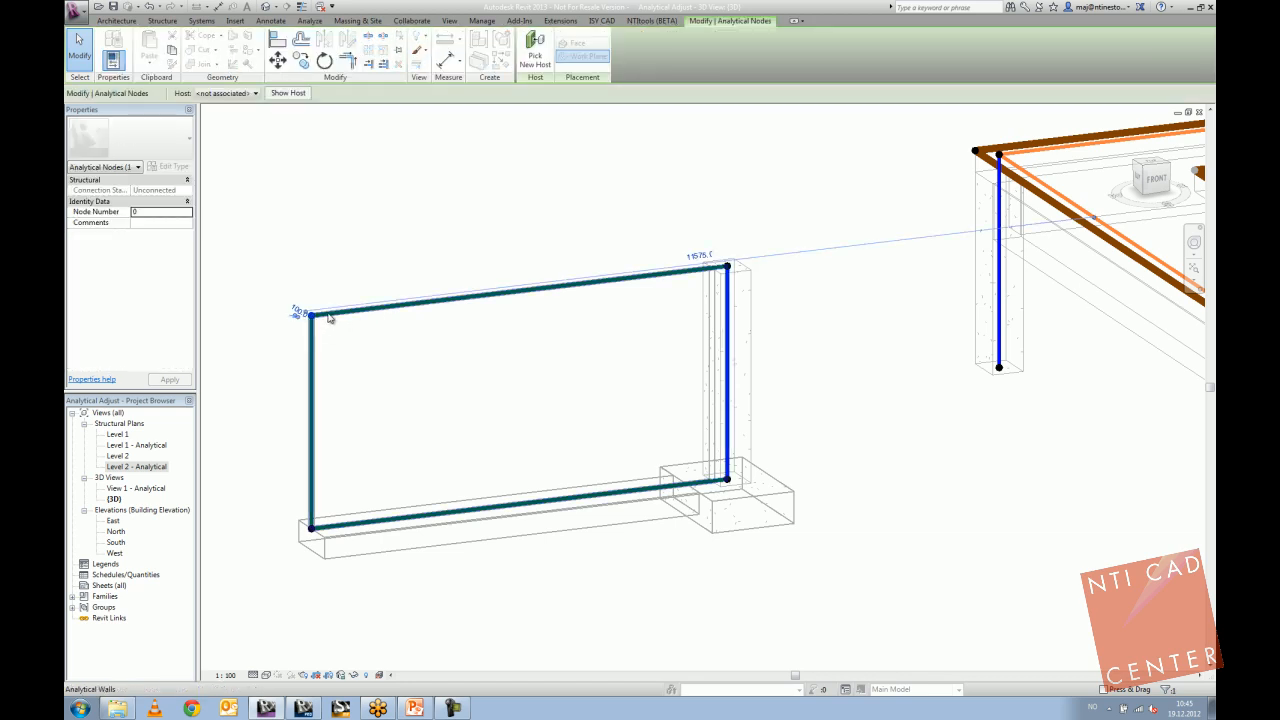
click(314, 320)
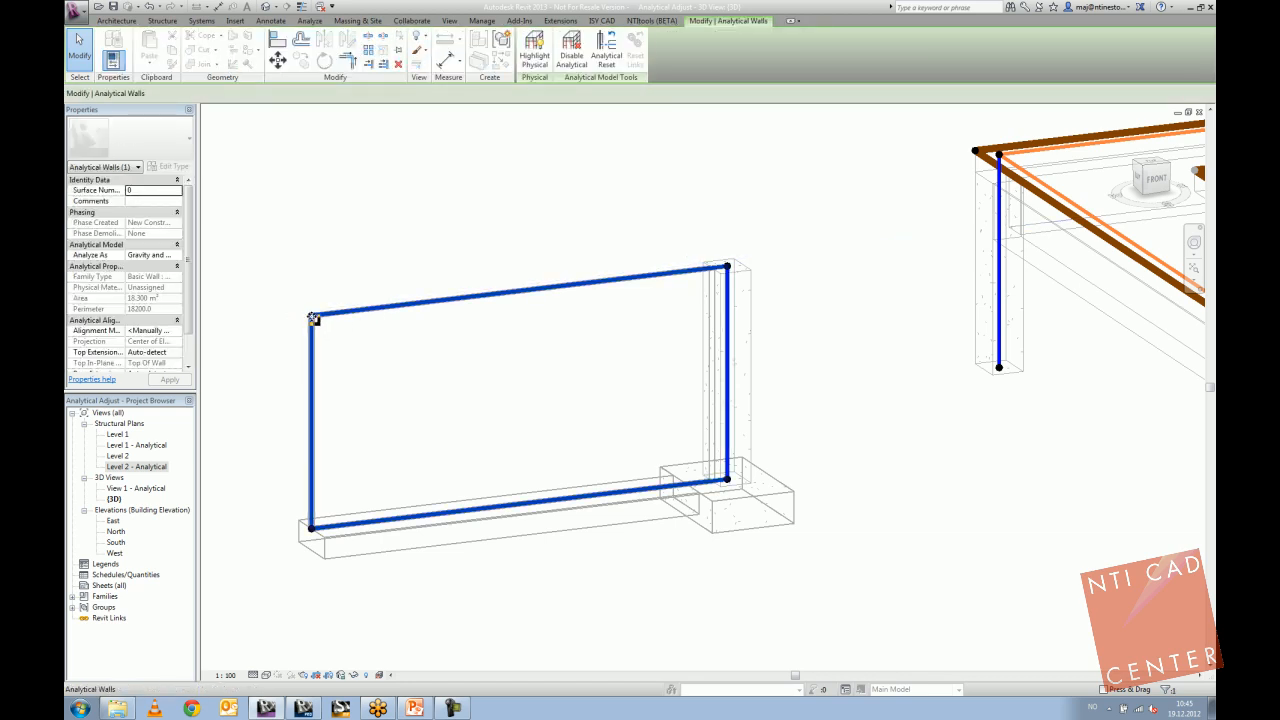
click(323, 334)
click(312, 317)
shift+middle_drag(370, 340, 312, 357)
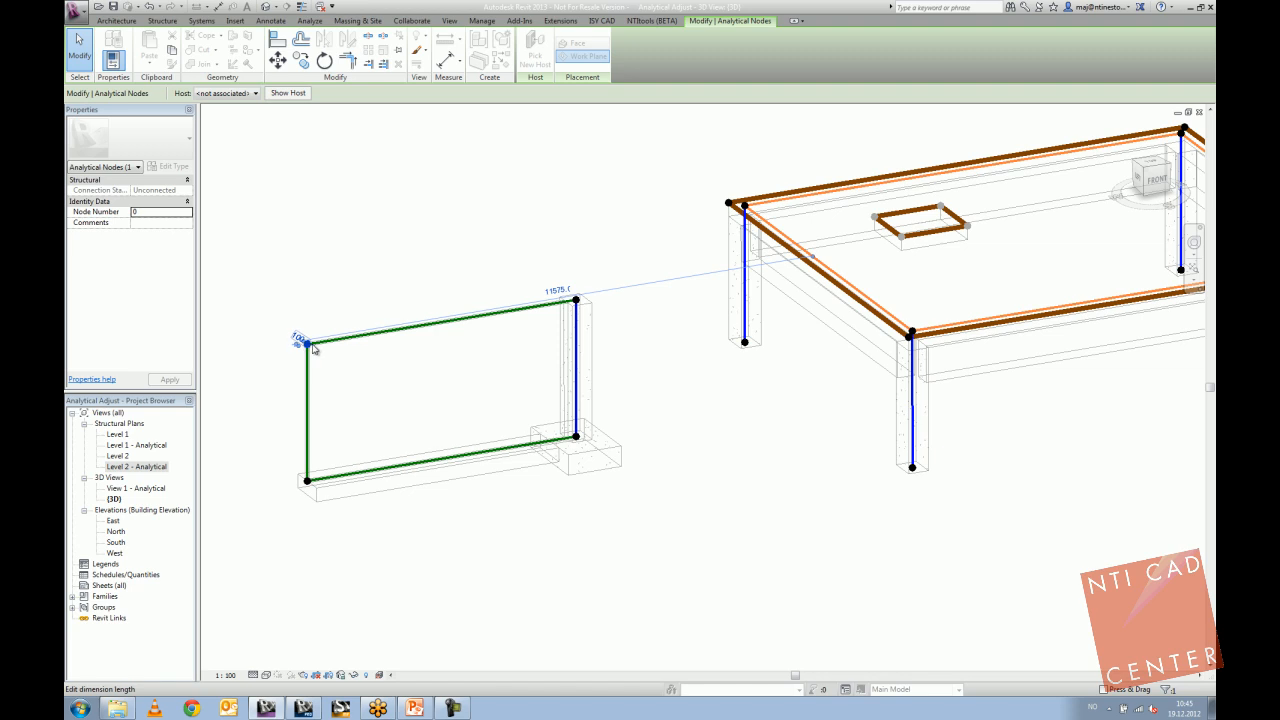
scroll(306, 345, up, 4)
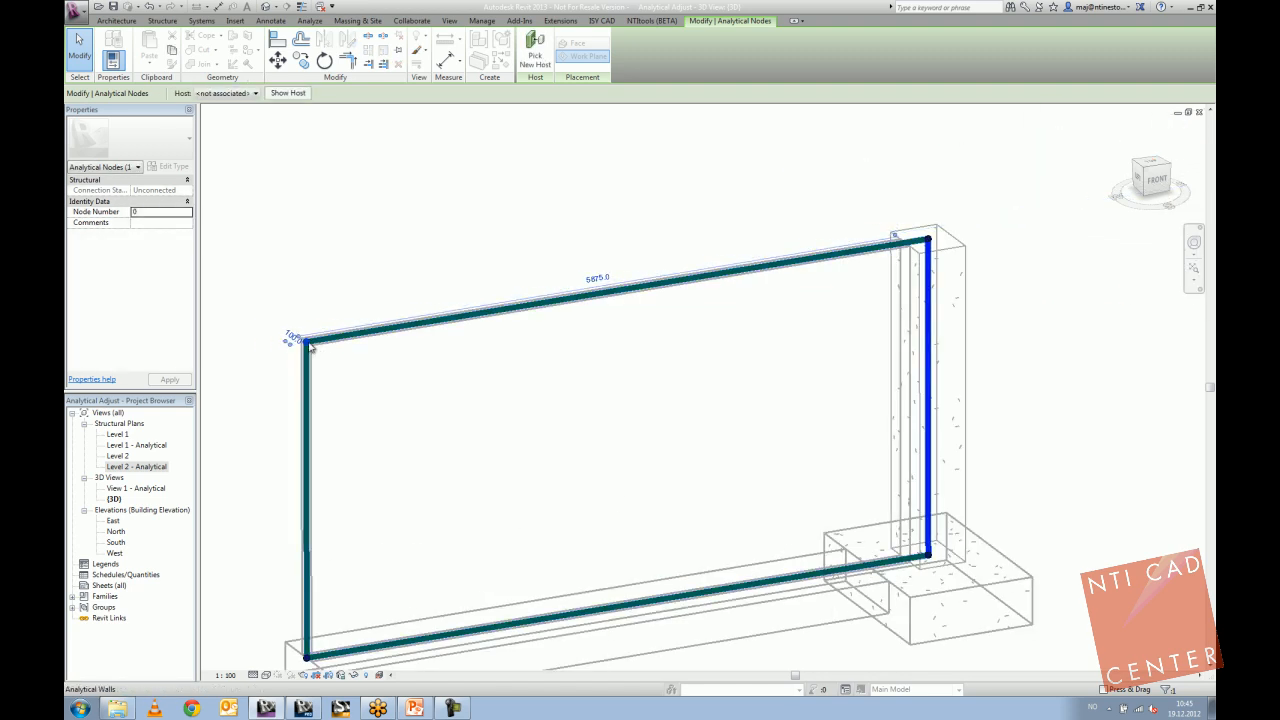
scroll(318, 347, down, 3)
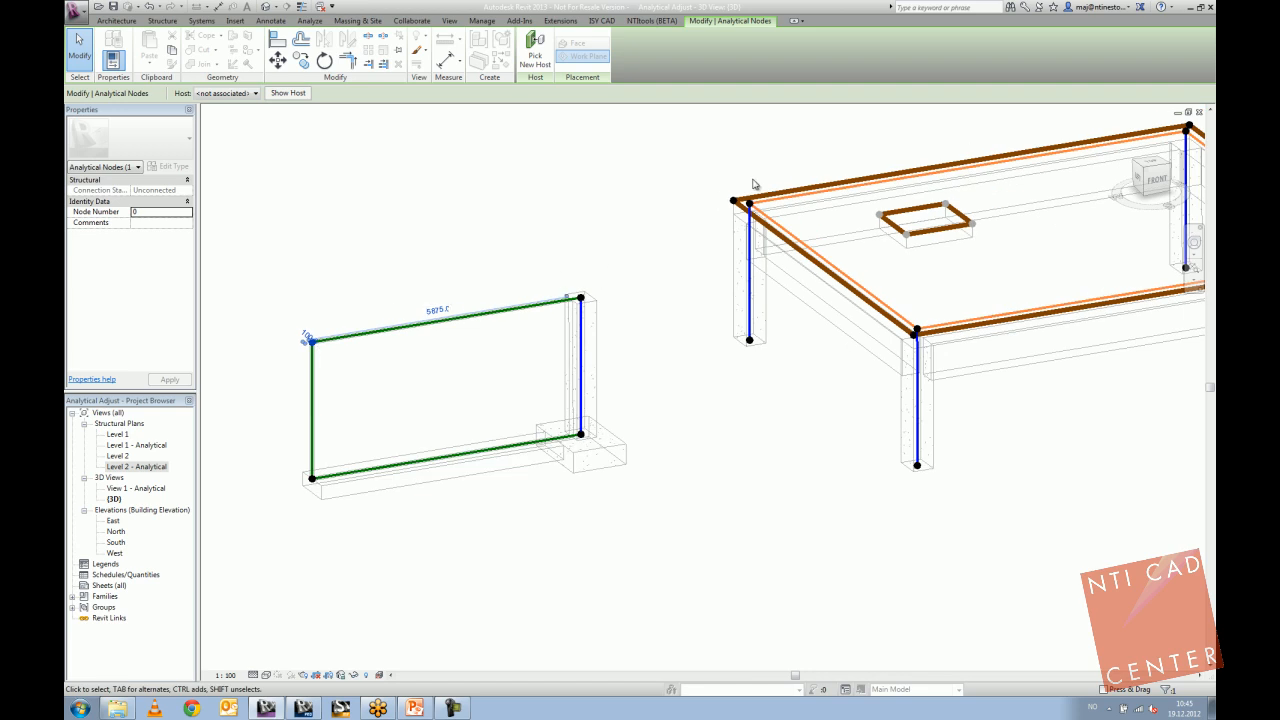
Select the analytical floor and shift its corner node outward from the column, adjusting that node's position twice.
middle_drag(674, 211, 550, 268)
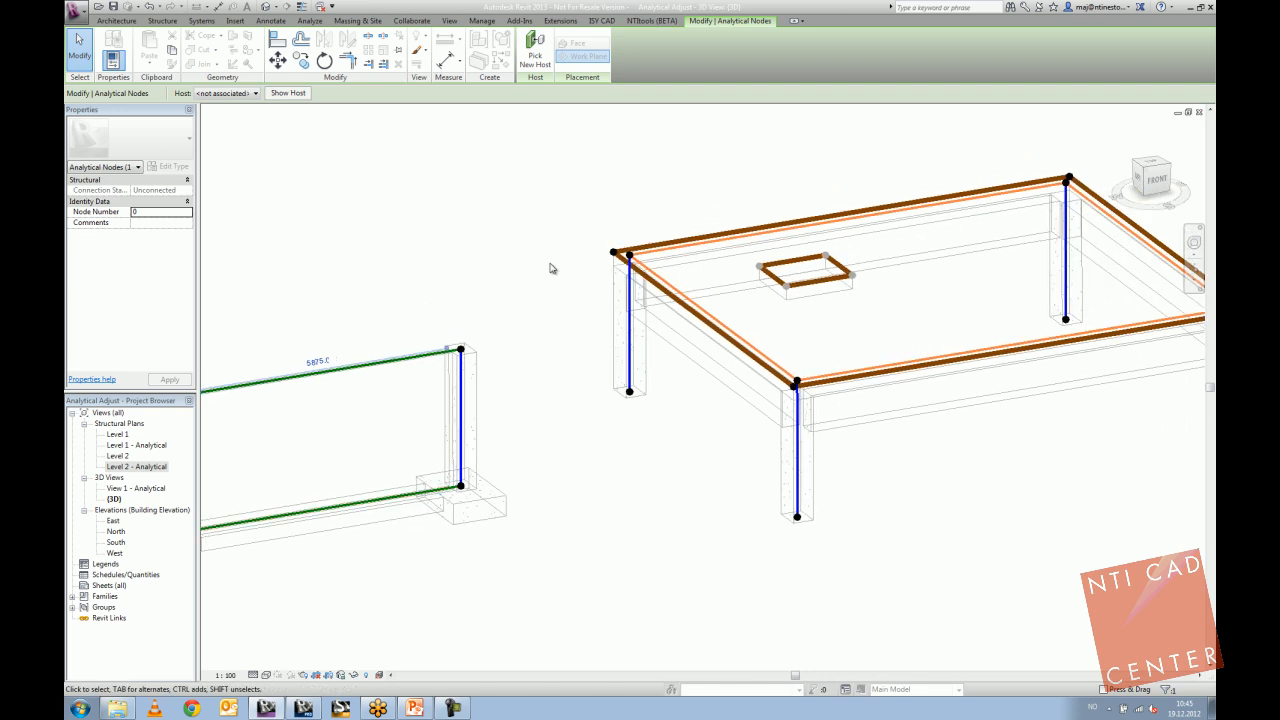
click(637, 250)
middle_drag(614, 256, 517, 270)
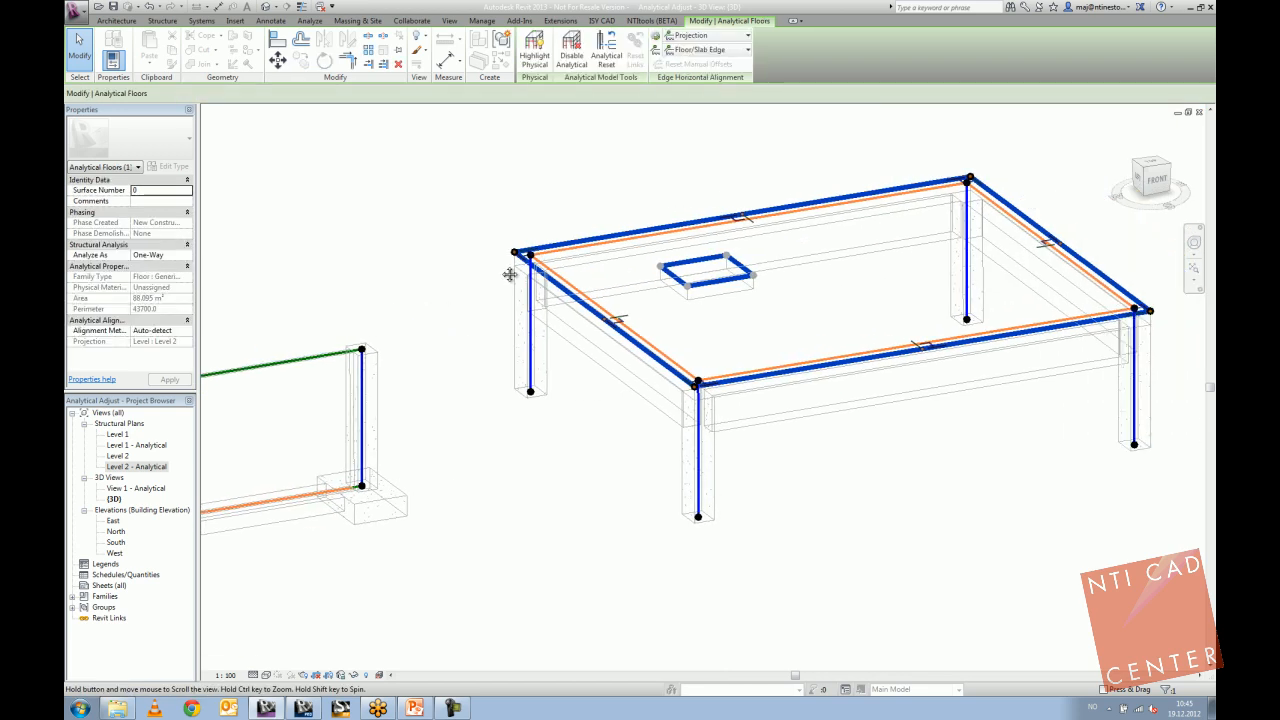
scroll(593, 300, up, 2)
scroll(515, 262, up, 4)
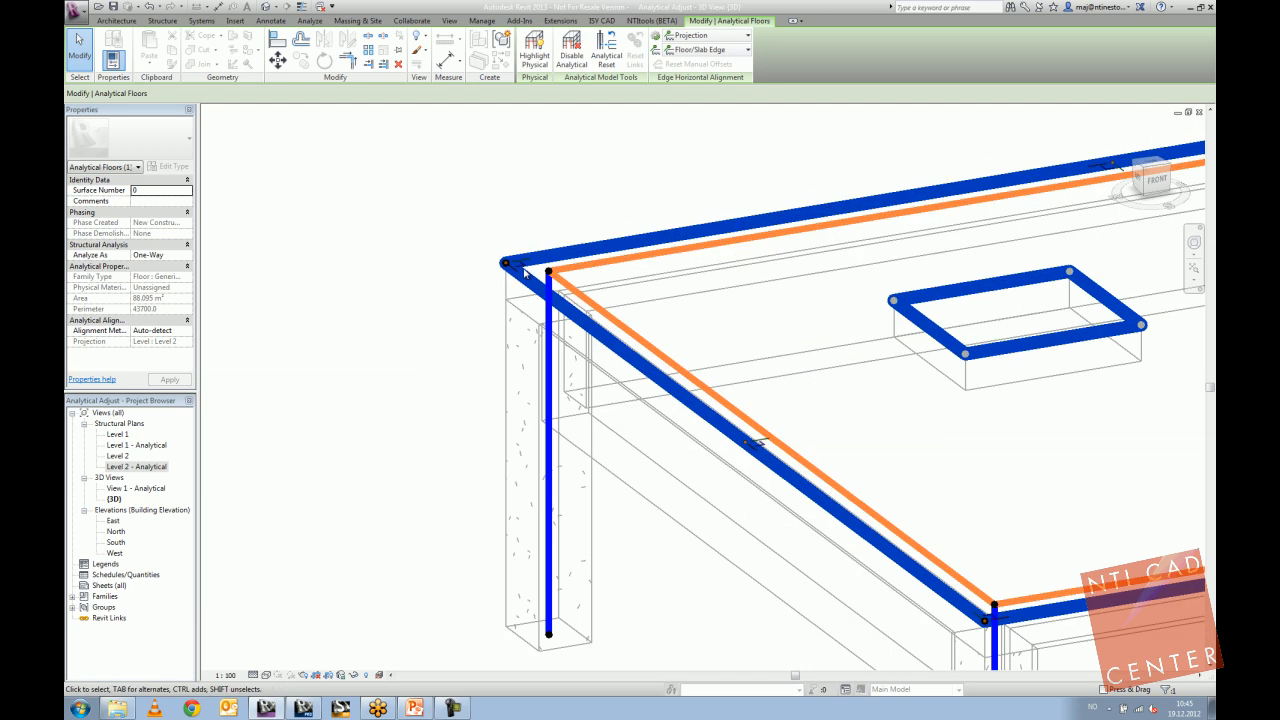
scroll(518, 266, down, 5)
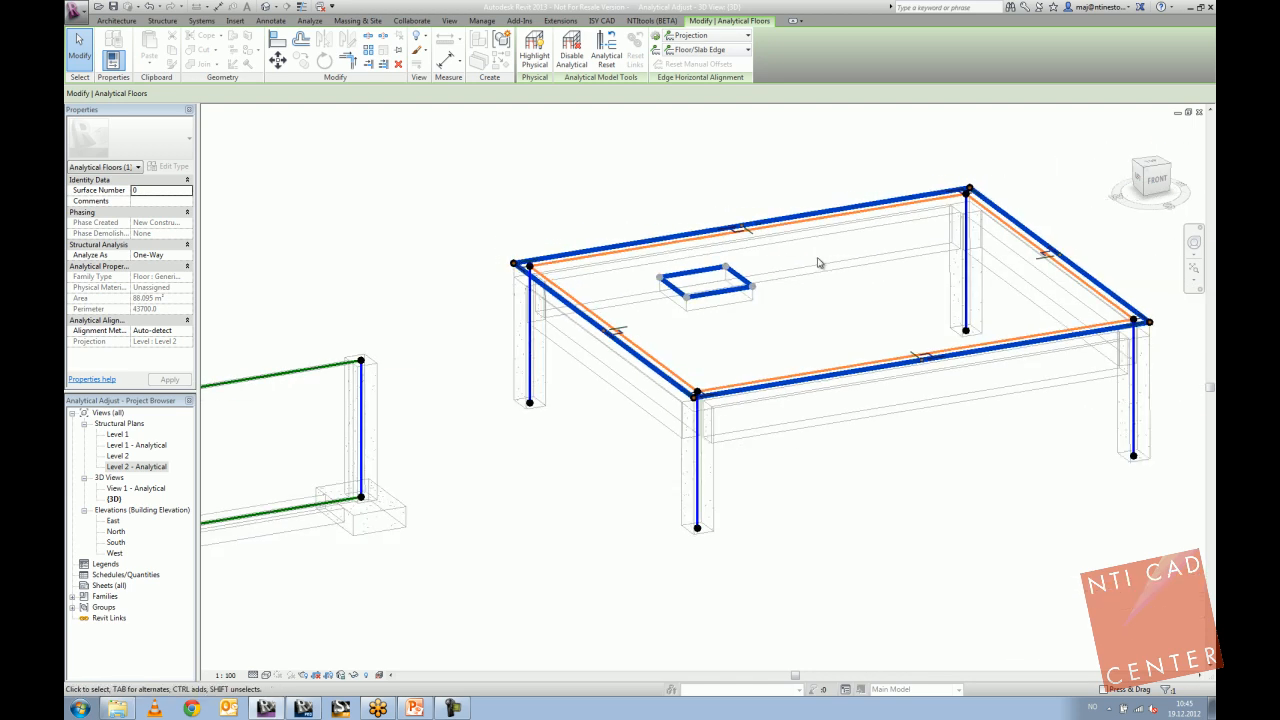
drag(515, 265, 480, 219)
shift+middle_drag(577, 262, 632, 254)
shift+middle_drag(462, 217, 451, 349)
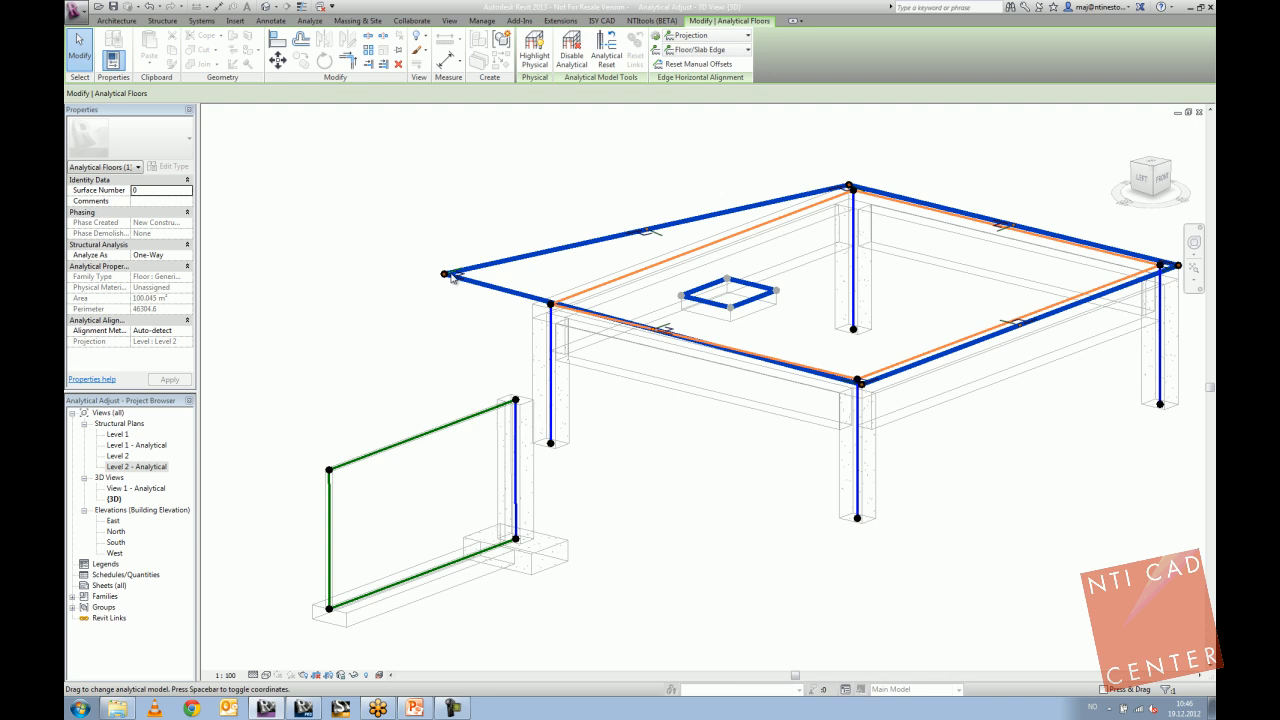
drag(457, 283, 460, 314)
middle_drag(543, 251, 352, 242)
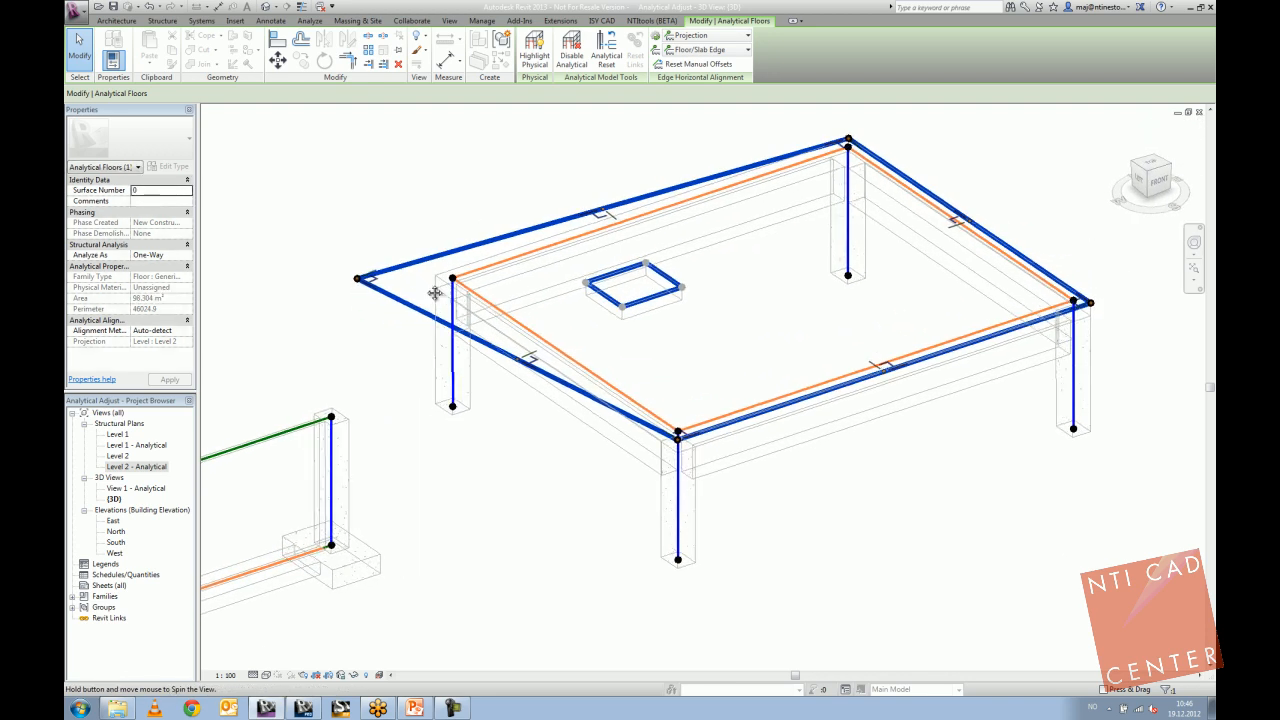
Try the Openings tool on the slab's rectangular opening, and cancel analytical edit mode to discard the adjustments.
click(266, 134)
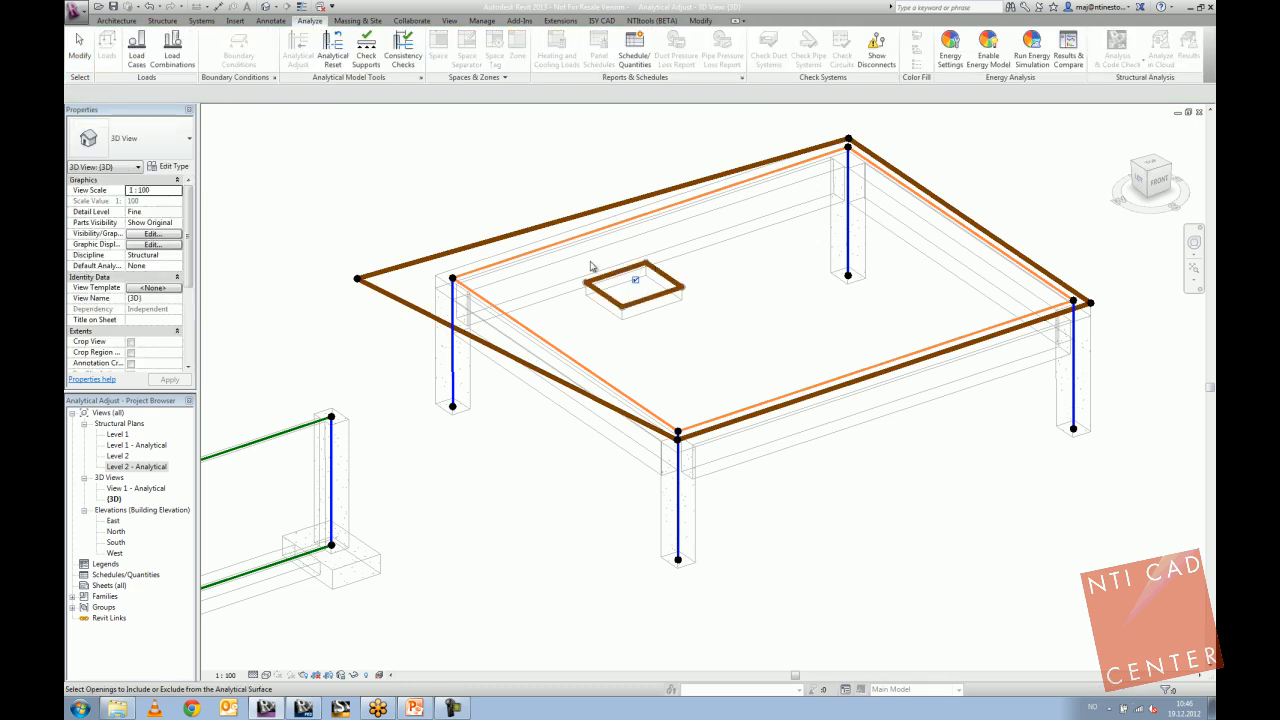
click(635, 279)
key(Escape)
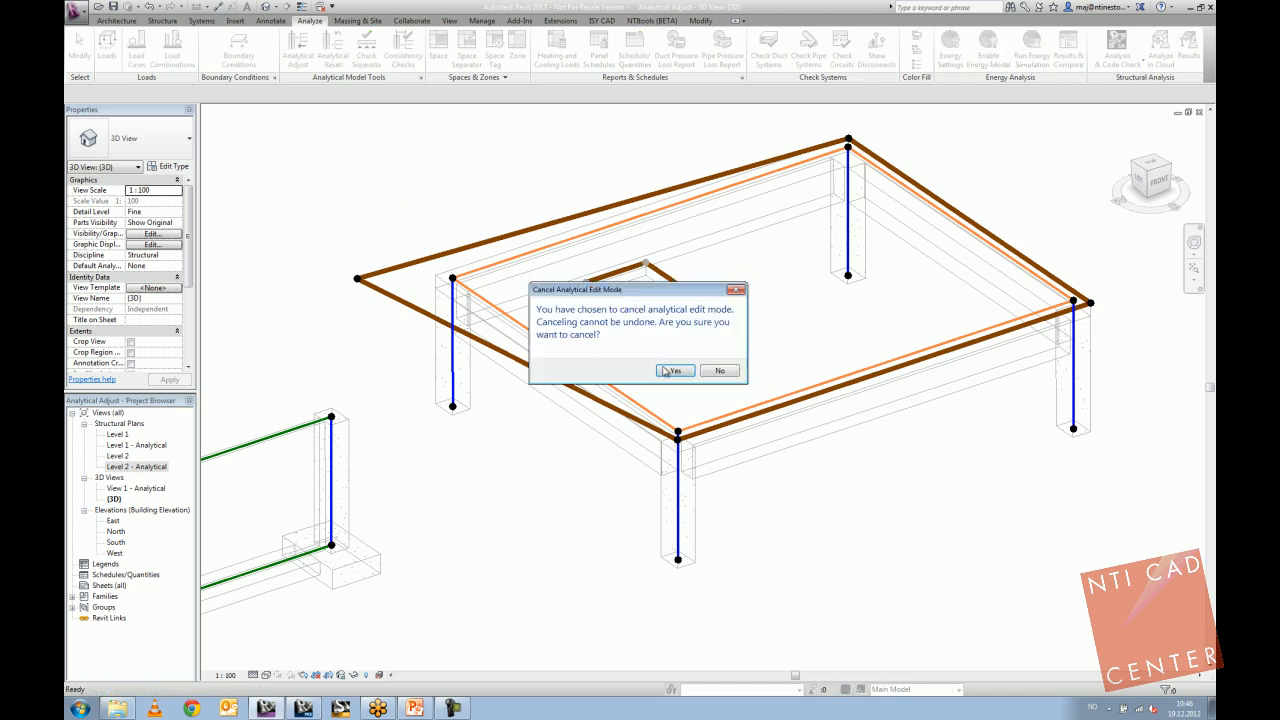
click(673, 371)
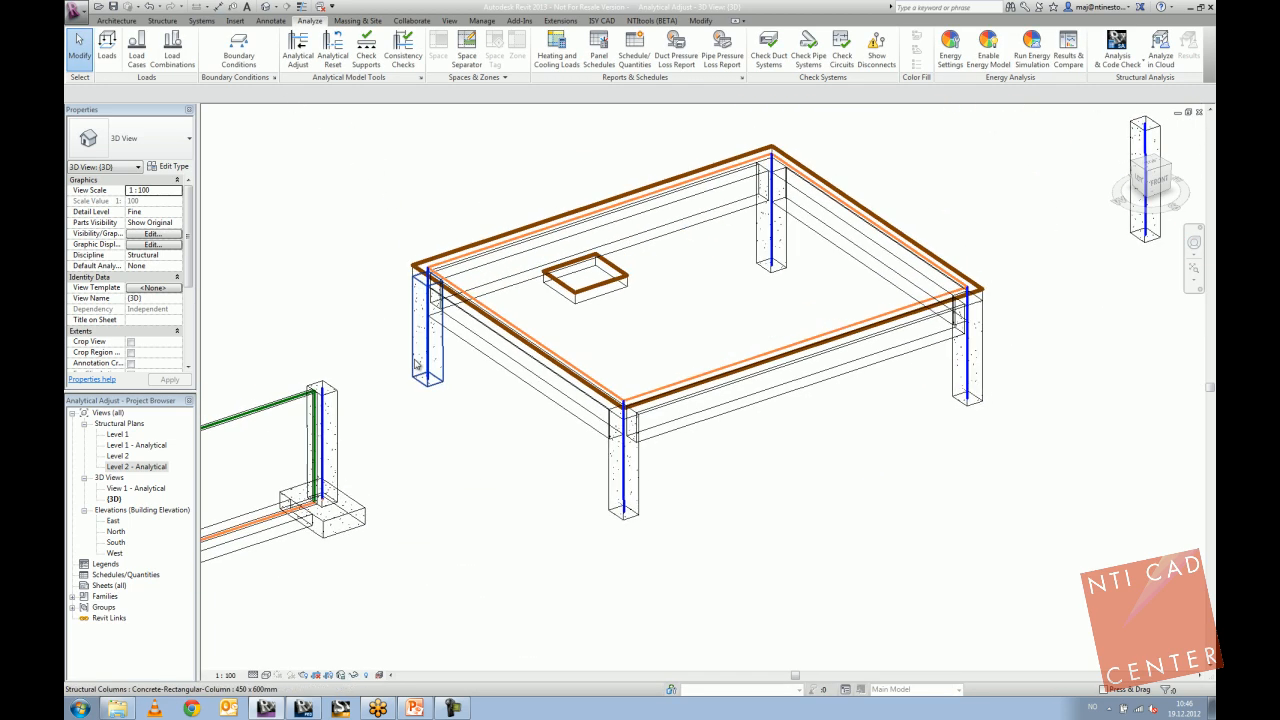
shift+middle_drag(510, 470, 514, 466)
scroll(440, 260, up, 1)
scroll(440, 258, up, 1)
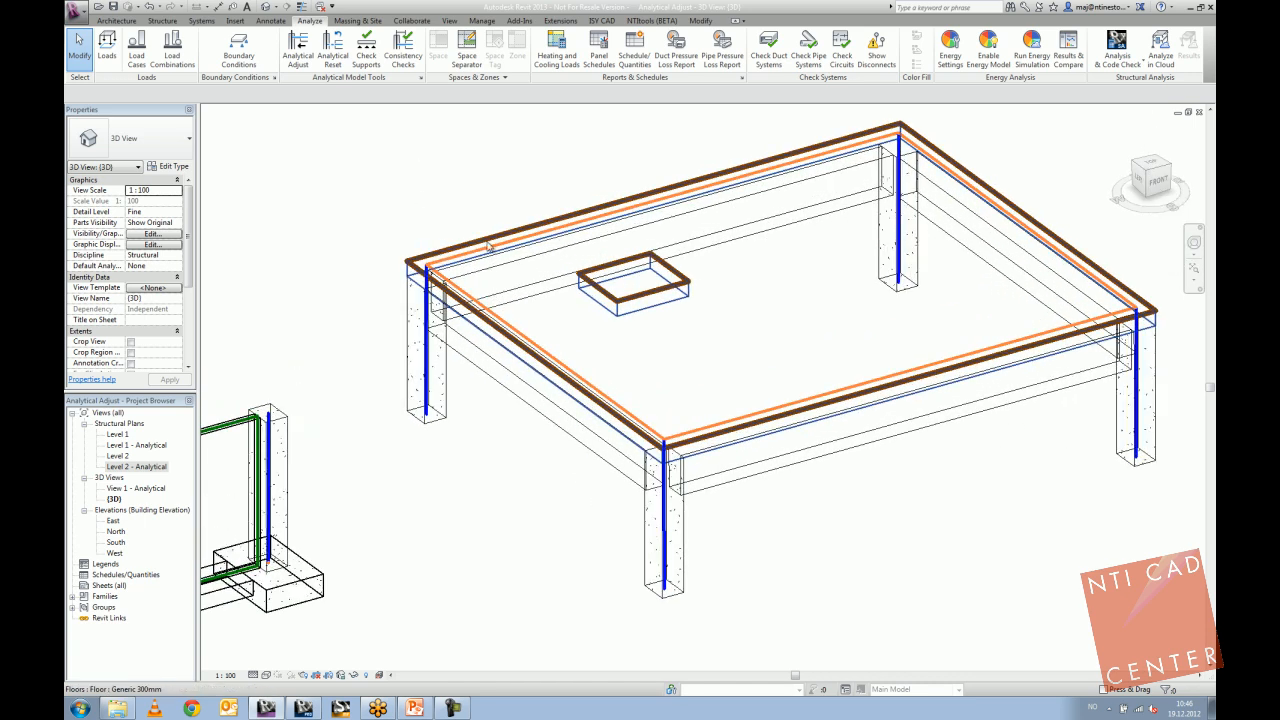
Select the rear concrete beam and examine from several angles how the analytical floor edges sit relative to the analytical beams and columns.
click(487, 243)
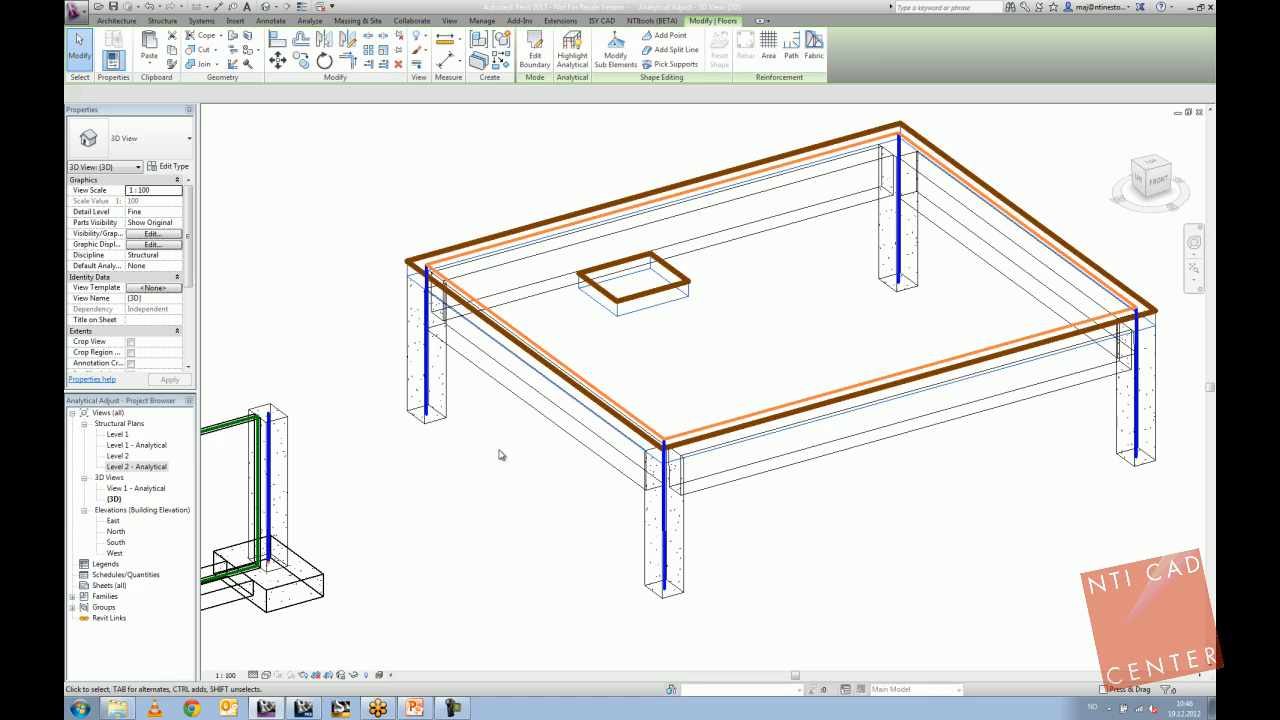
middle_drag(500, 451, 457, 471)
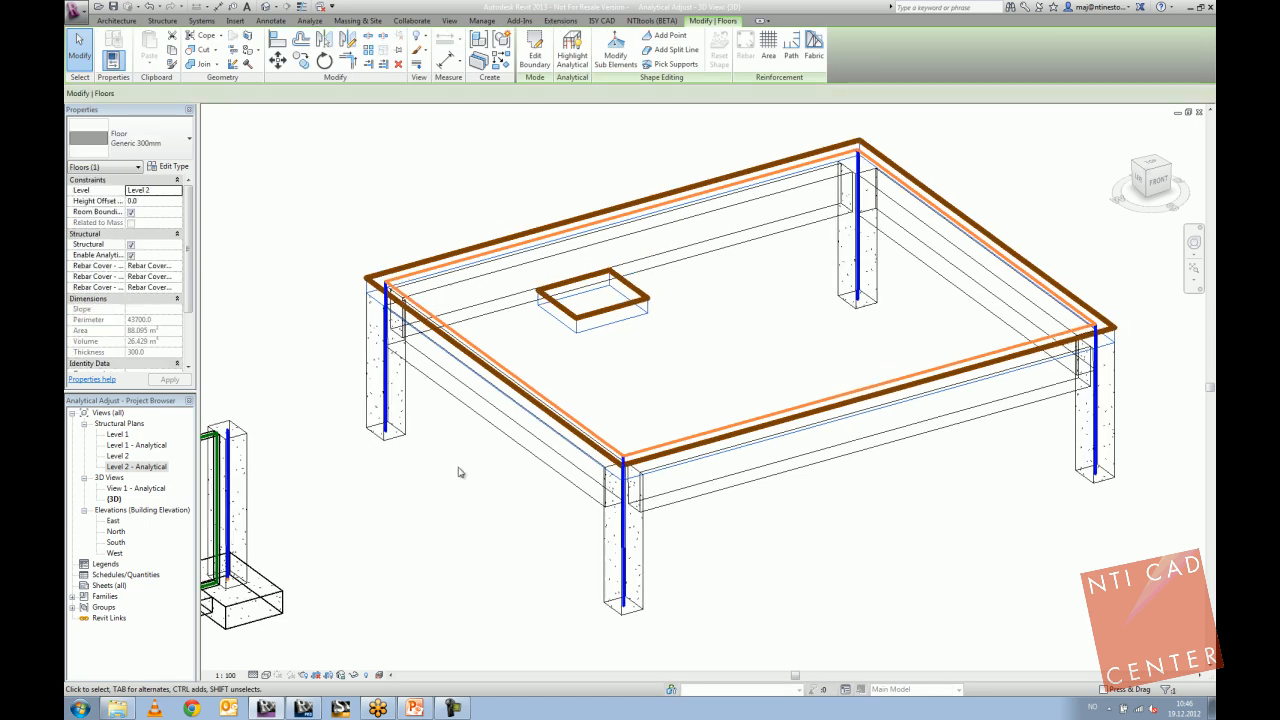
click(420, 278)
shift+middle_drag(552, 400, 304, 268)
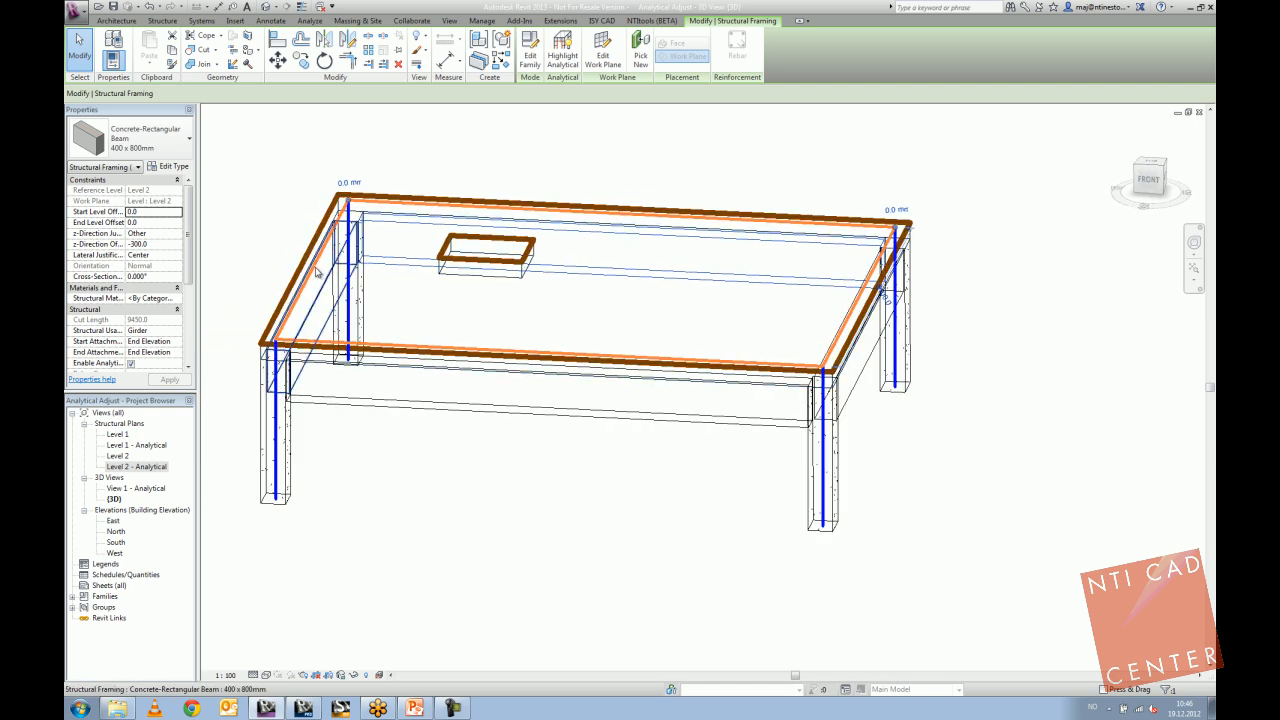
shift+middle_drag(297, 270, 350, 238)
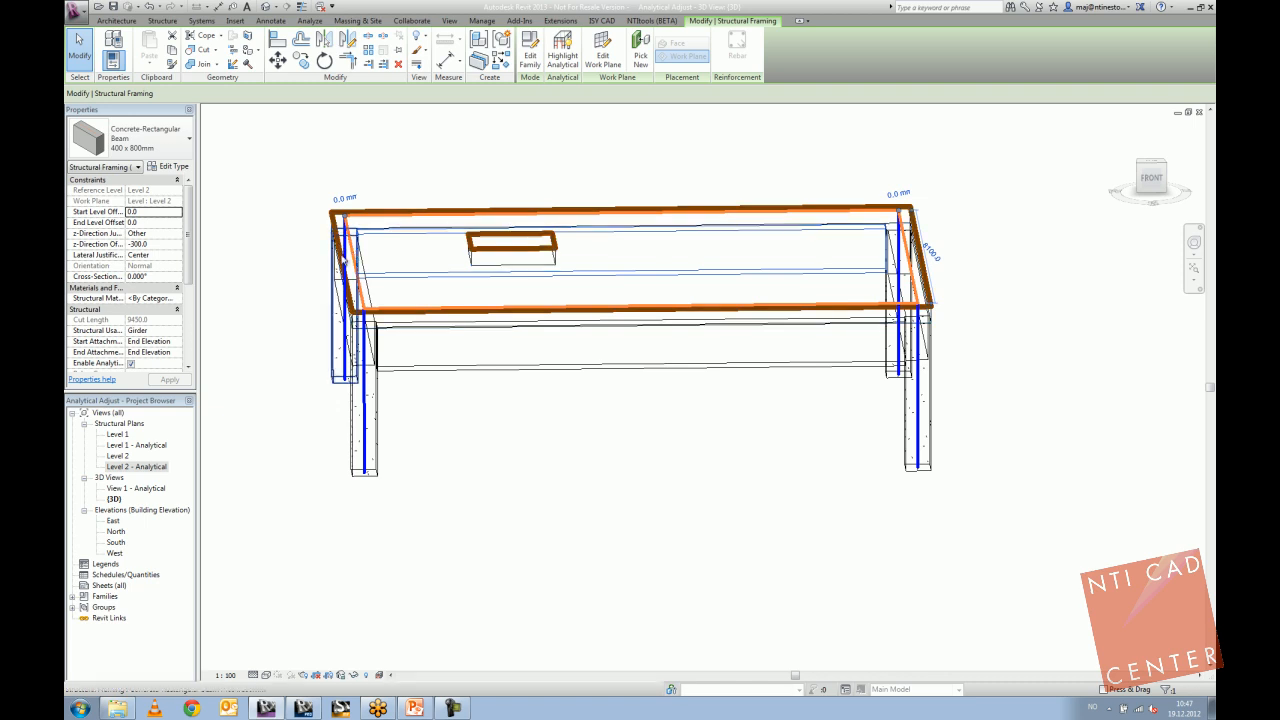
shift+middle_drag(404, 280, 380, 305)
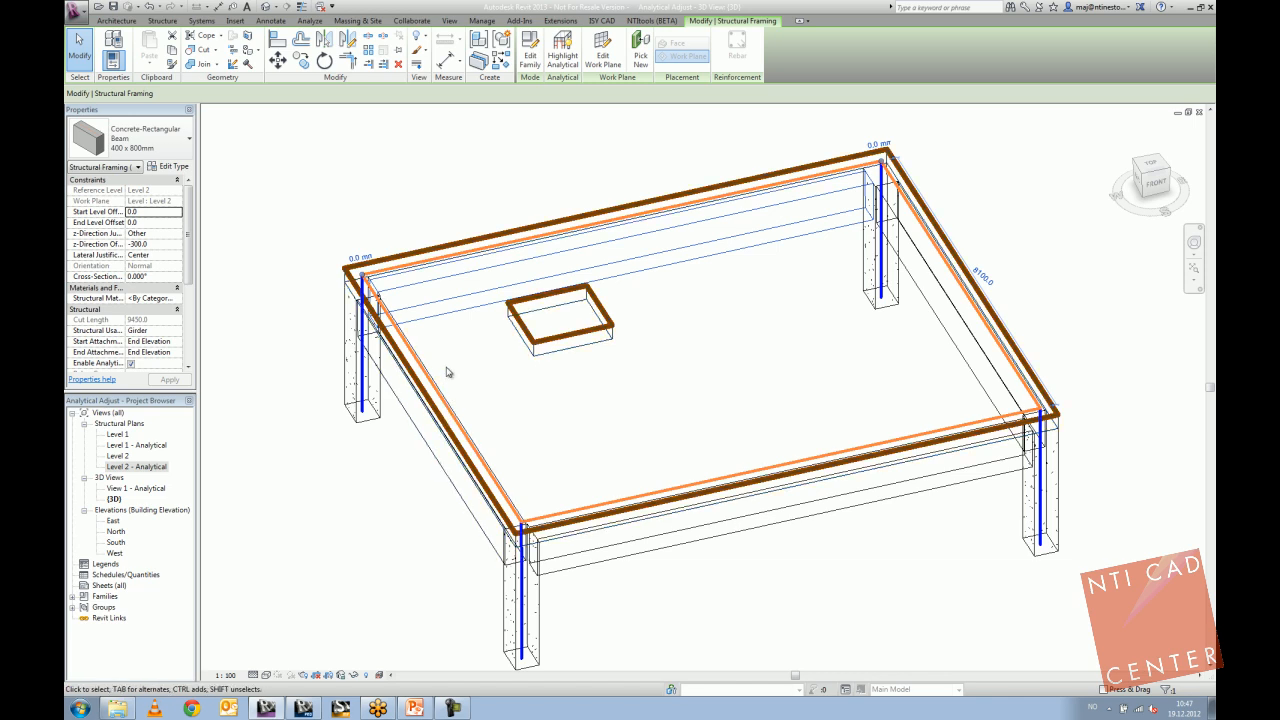
middle_drag(460, 332, 463, 338)
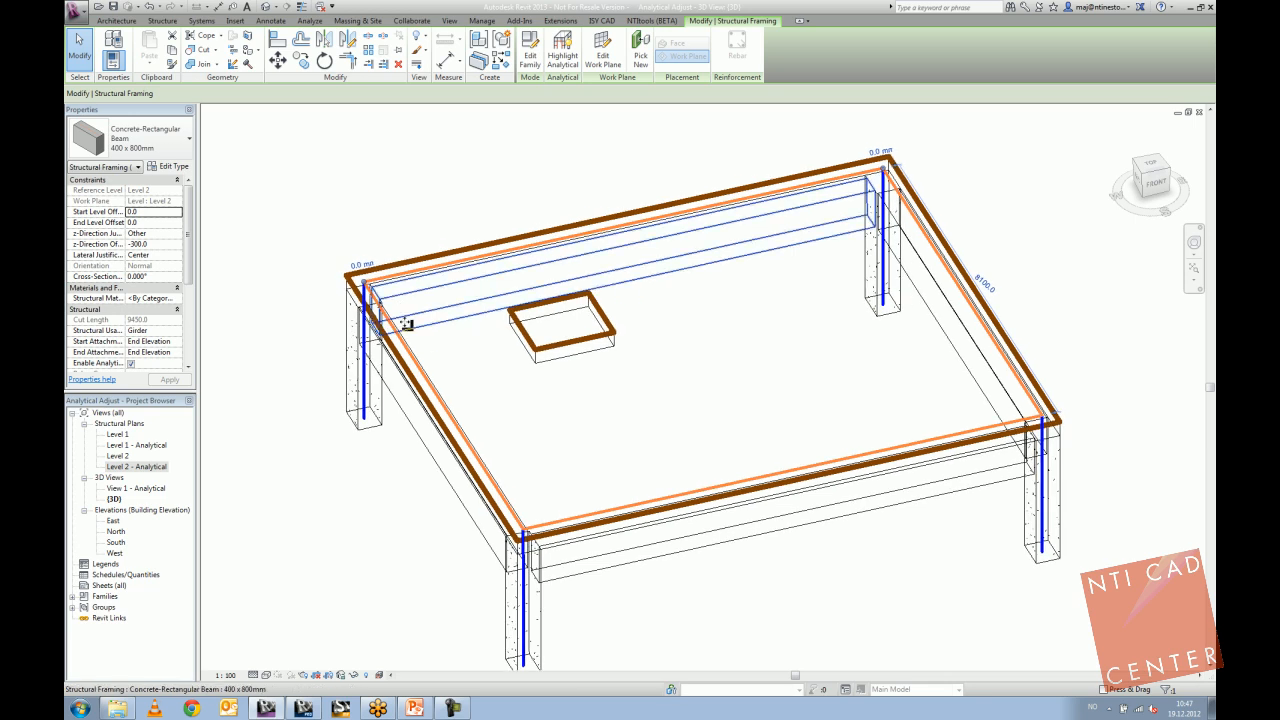
shift+middle_drag(435, 389, 352, 288)
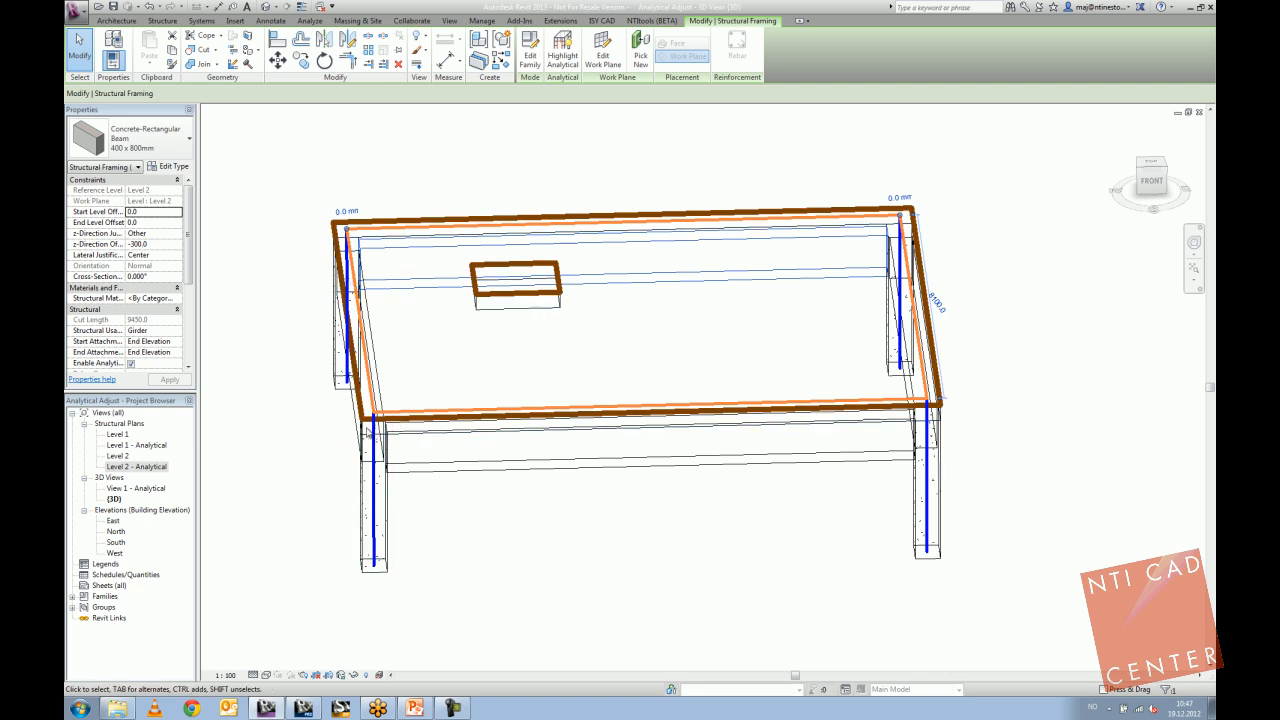
Edit the floor's boundary, set the short left edge's analytical alignment method to Auto-detect, and finish the sketch.
click(428, 436)
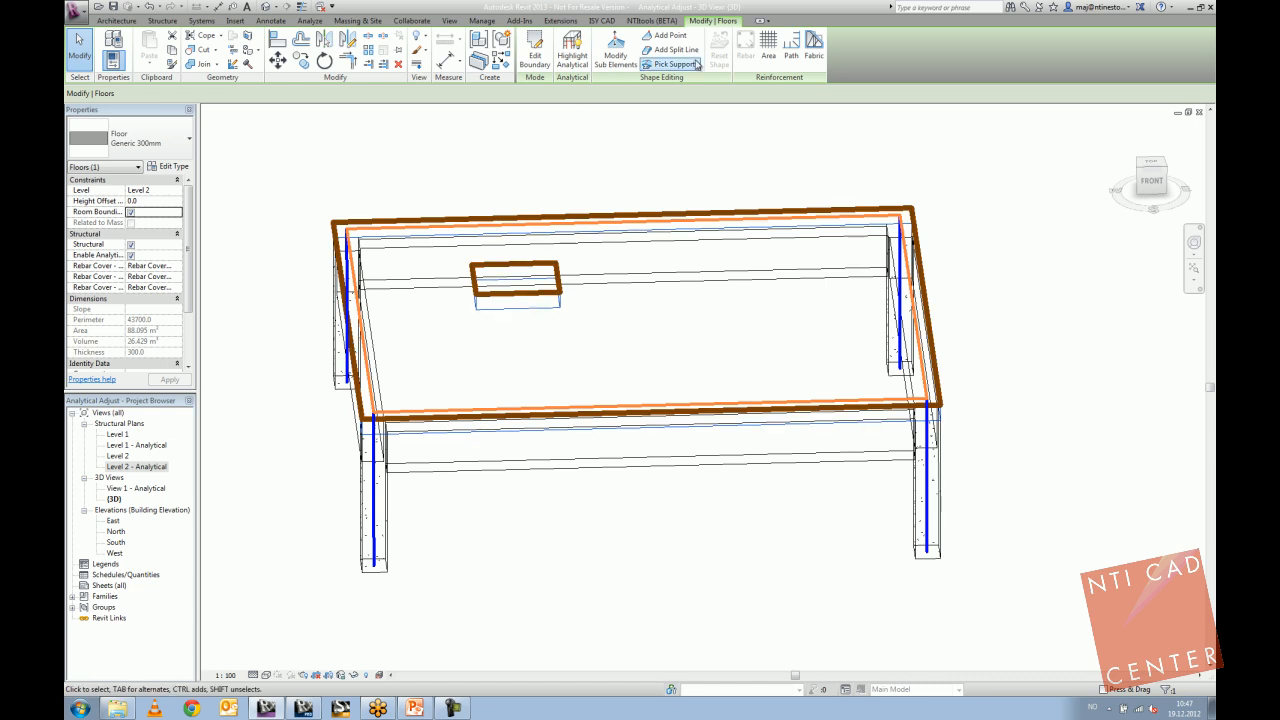
click(536, 50)
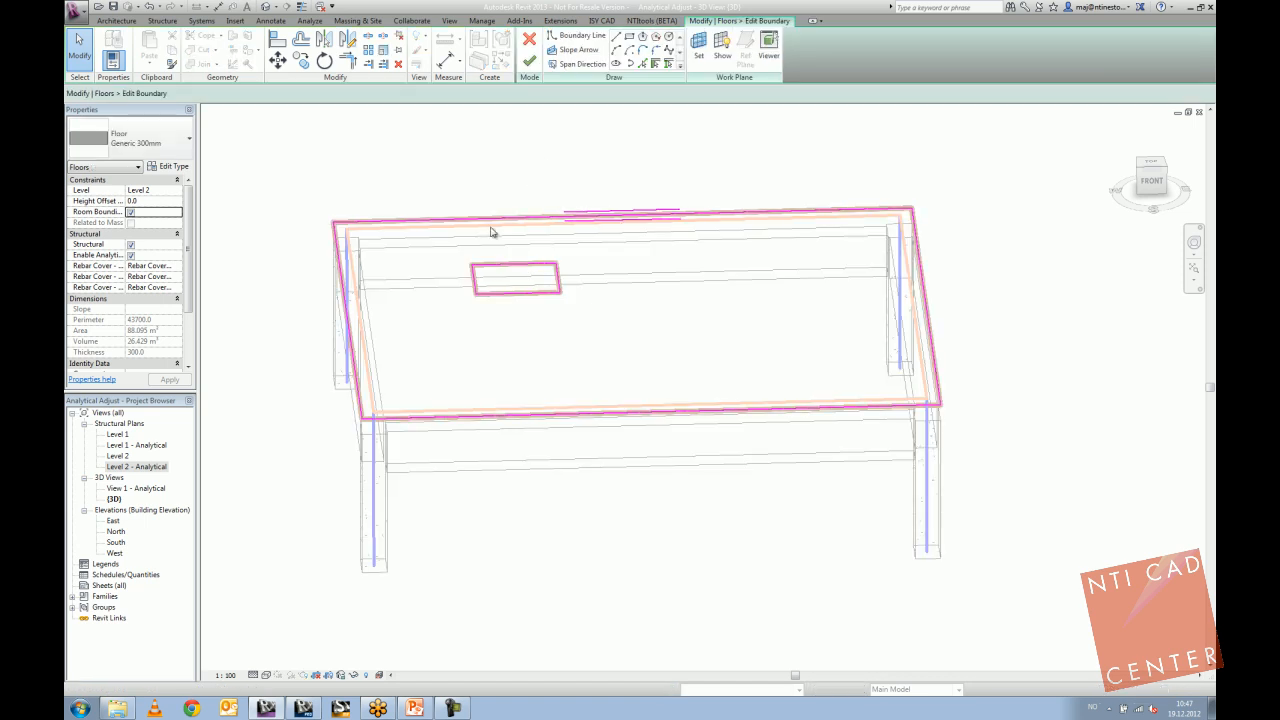
click(343, 258)
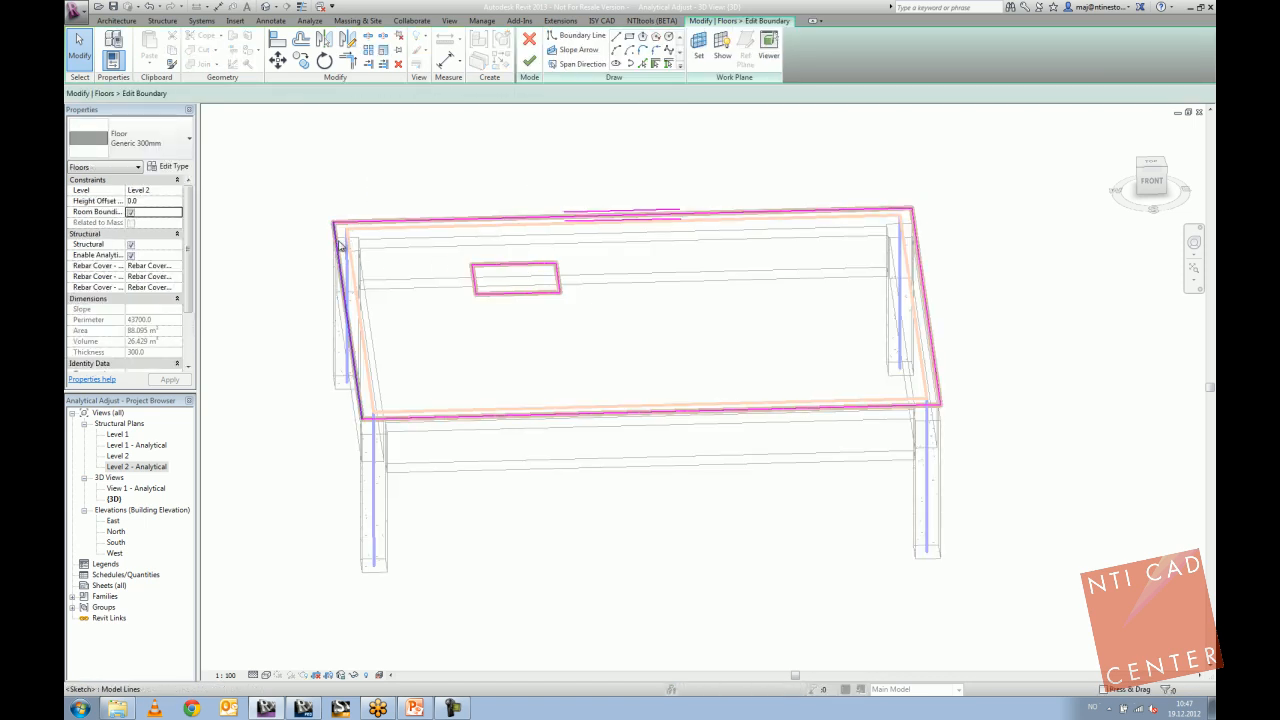
click(338, 243)
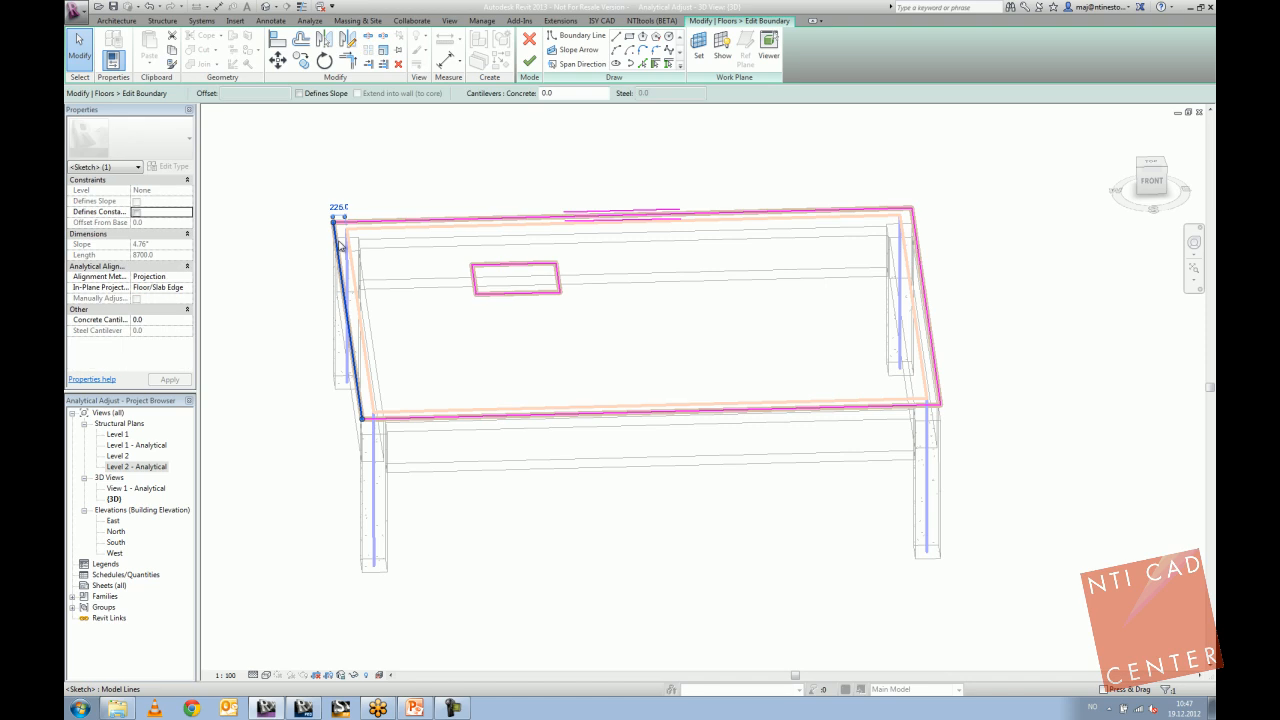
click(176, 277)
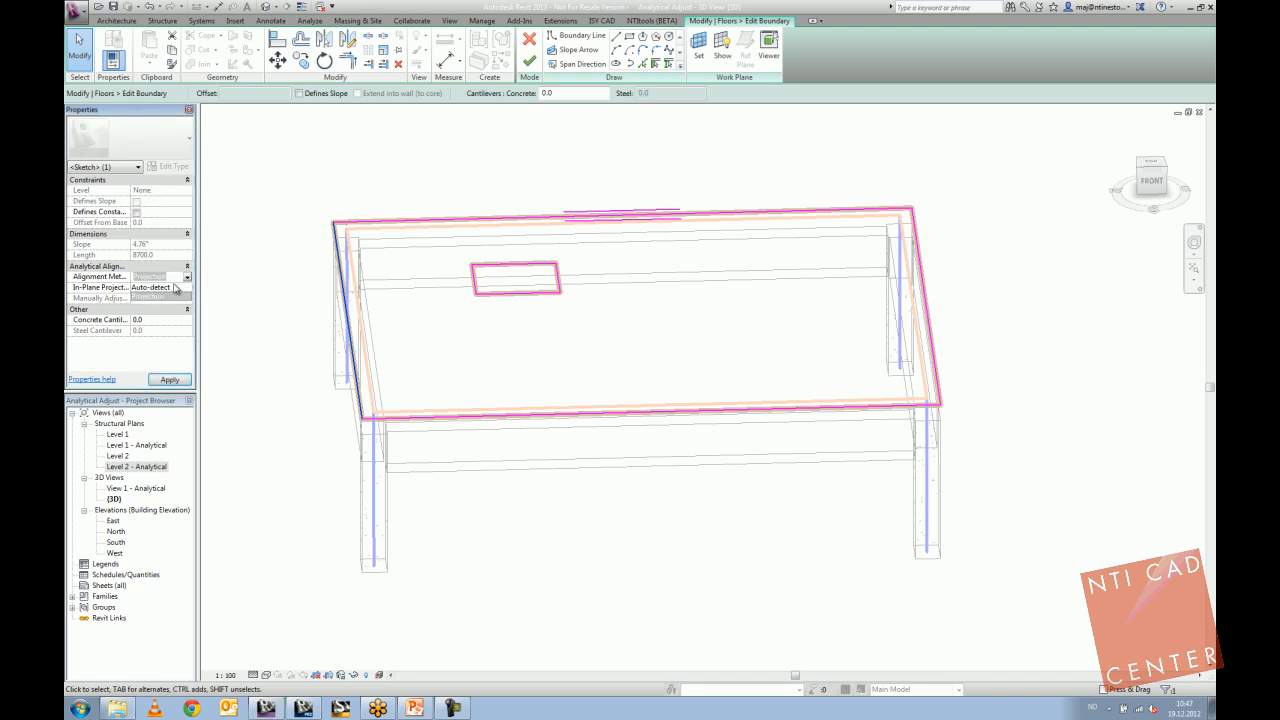
click(172, 290)
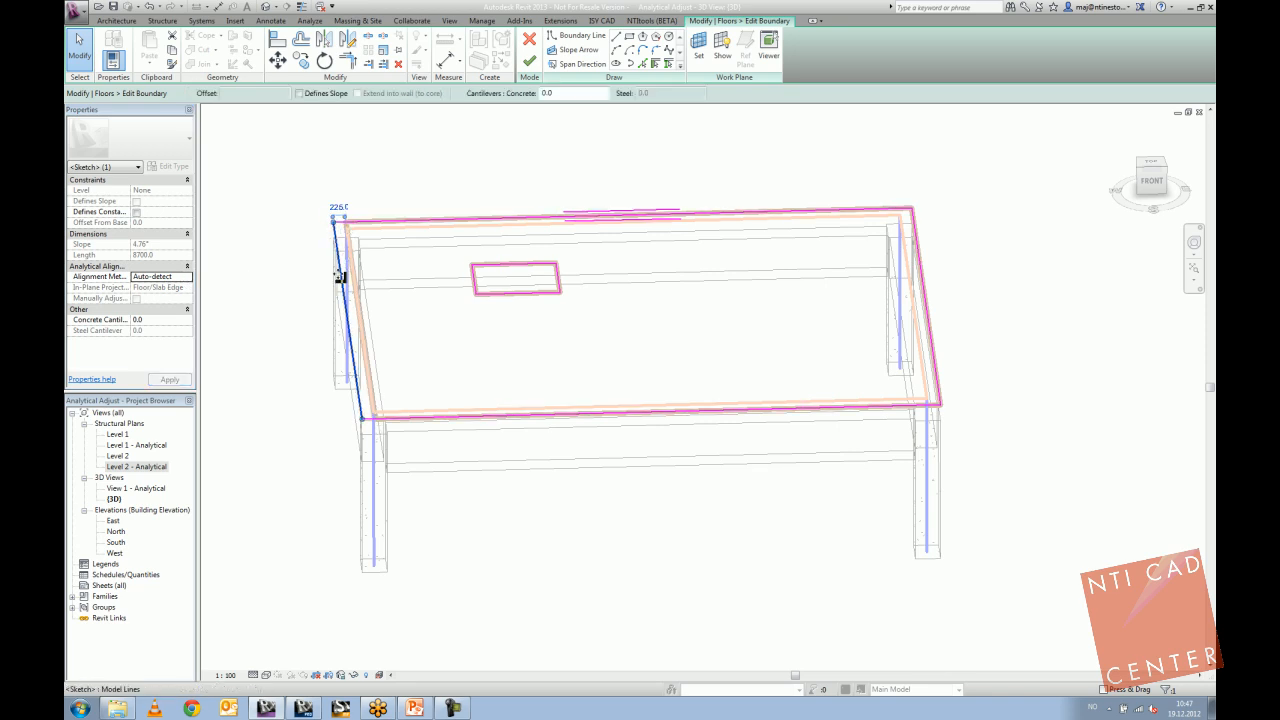
click(529, 61)
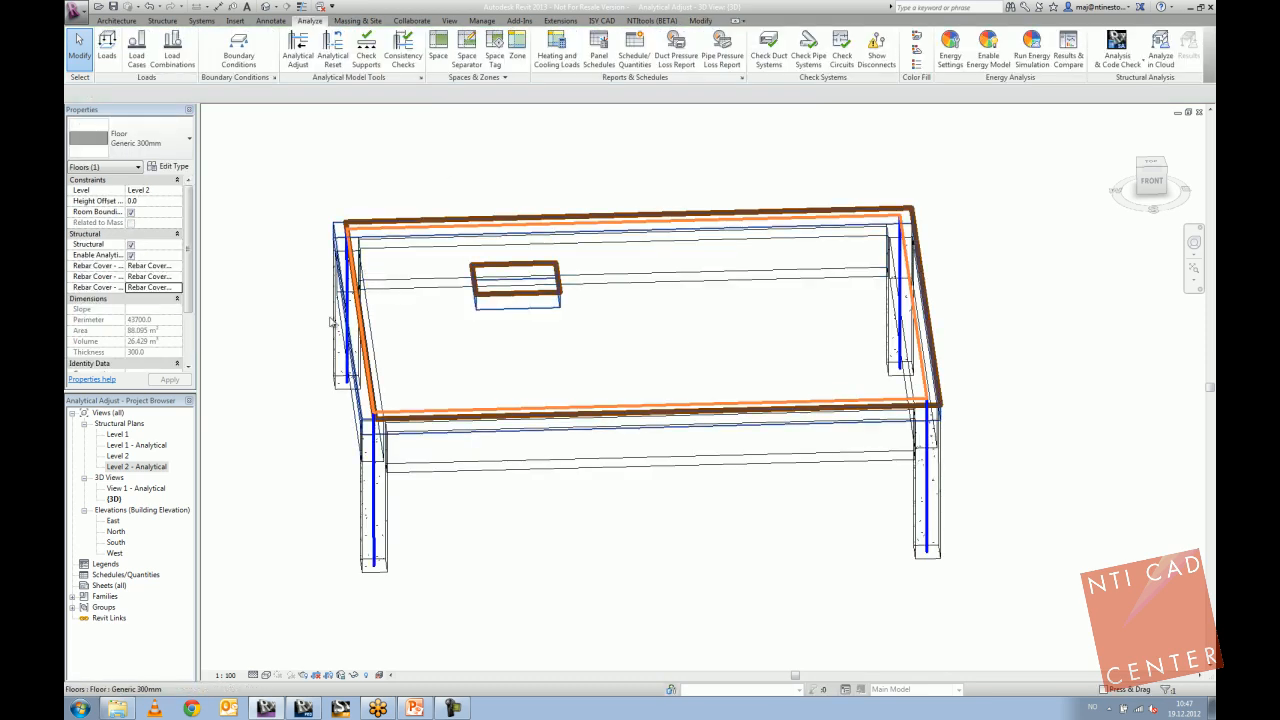
Select the whole analytical floor, try Auto-detect as its edge horizontal alignment, and set all edges back to Projection.
click(330, 319)
shift+middle_drag(330, 319, 377, 272)
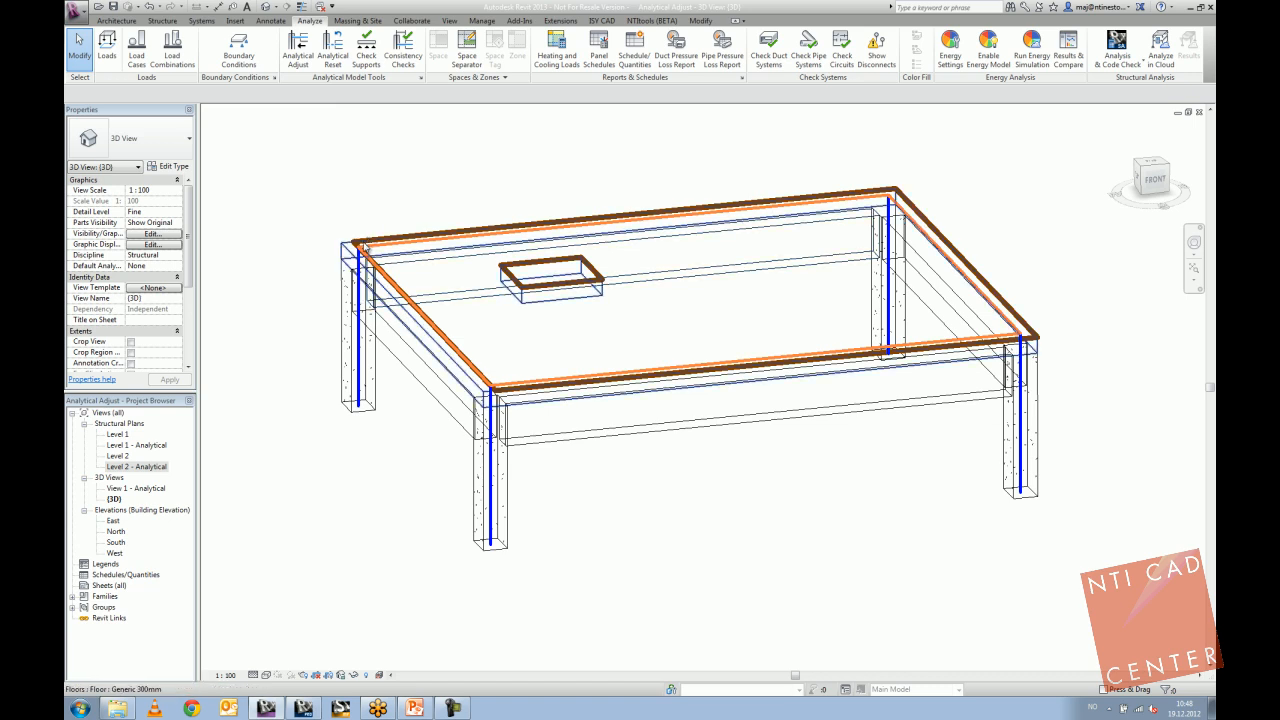
scroll(366, 242, up, 3)
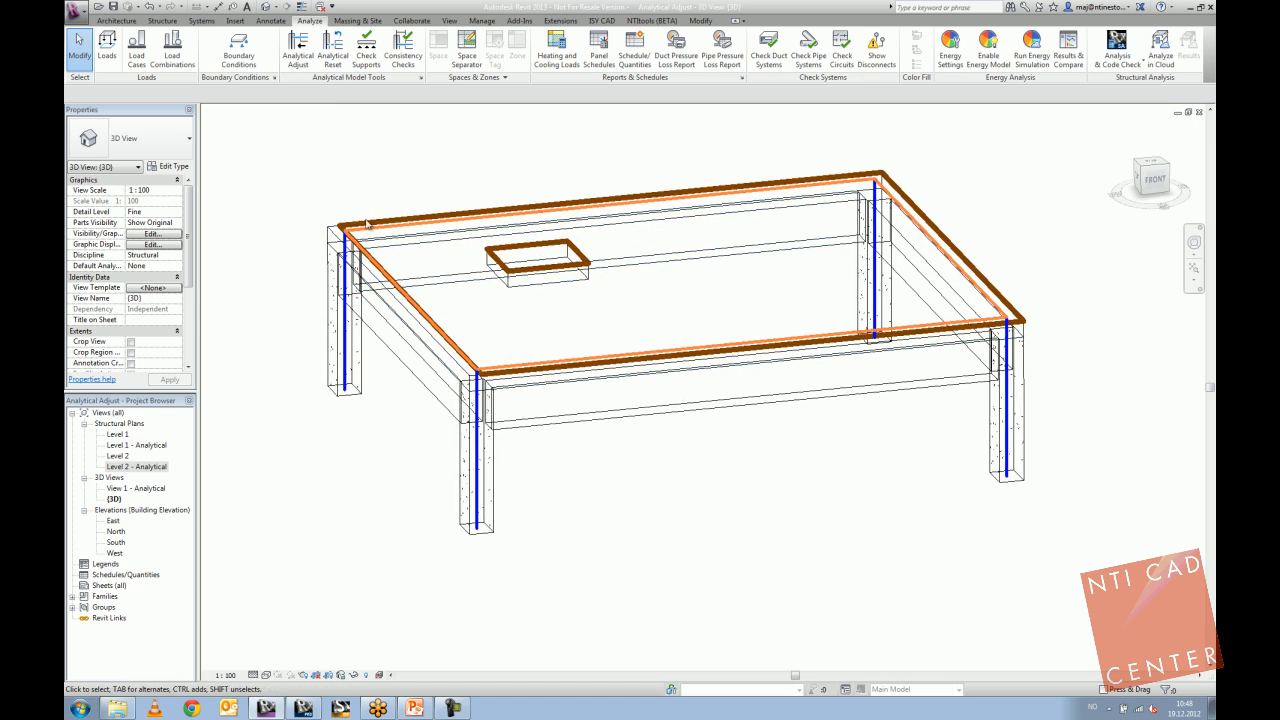
scroll(367, 225, down, 2)
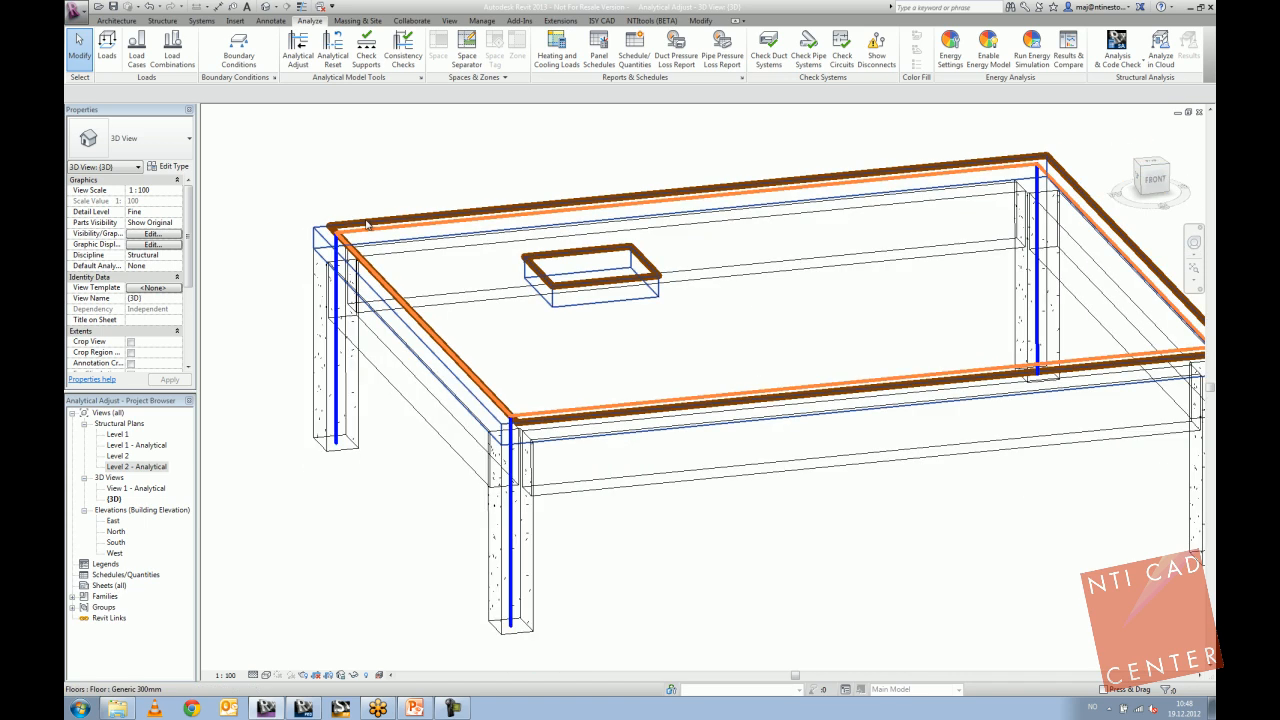
key(Tab)
click(367, 225)
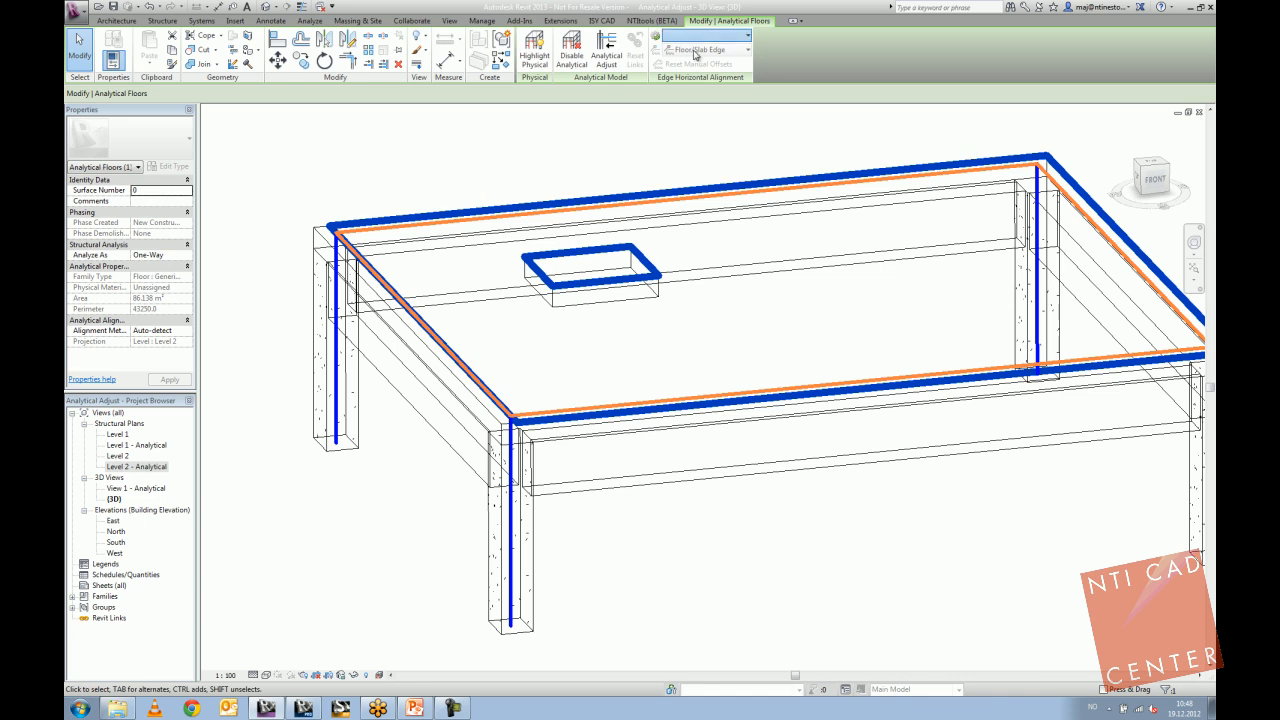
click(695, 52)
click(699, 38)
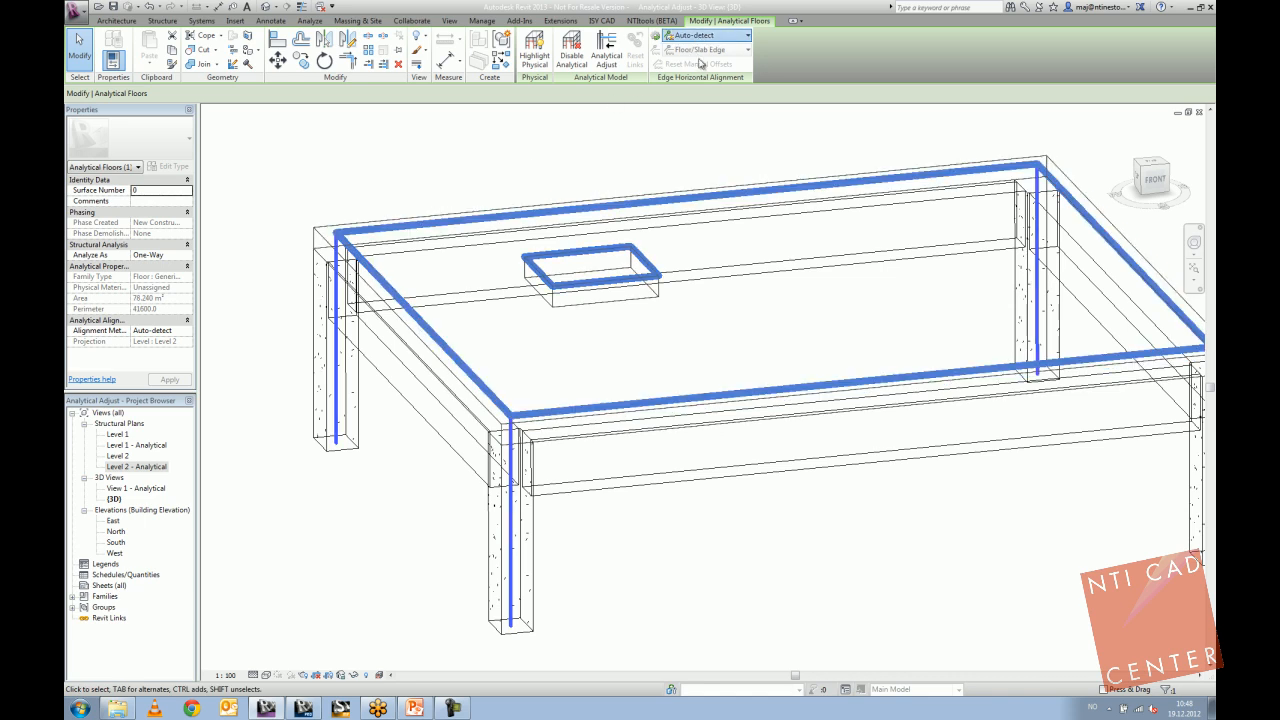
click(702, 62)
click(541, 159)
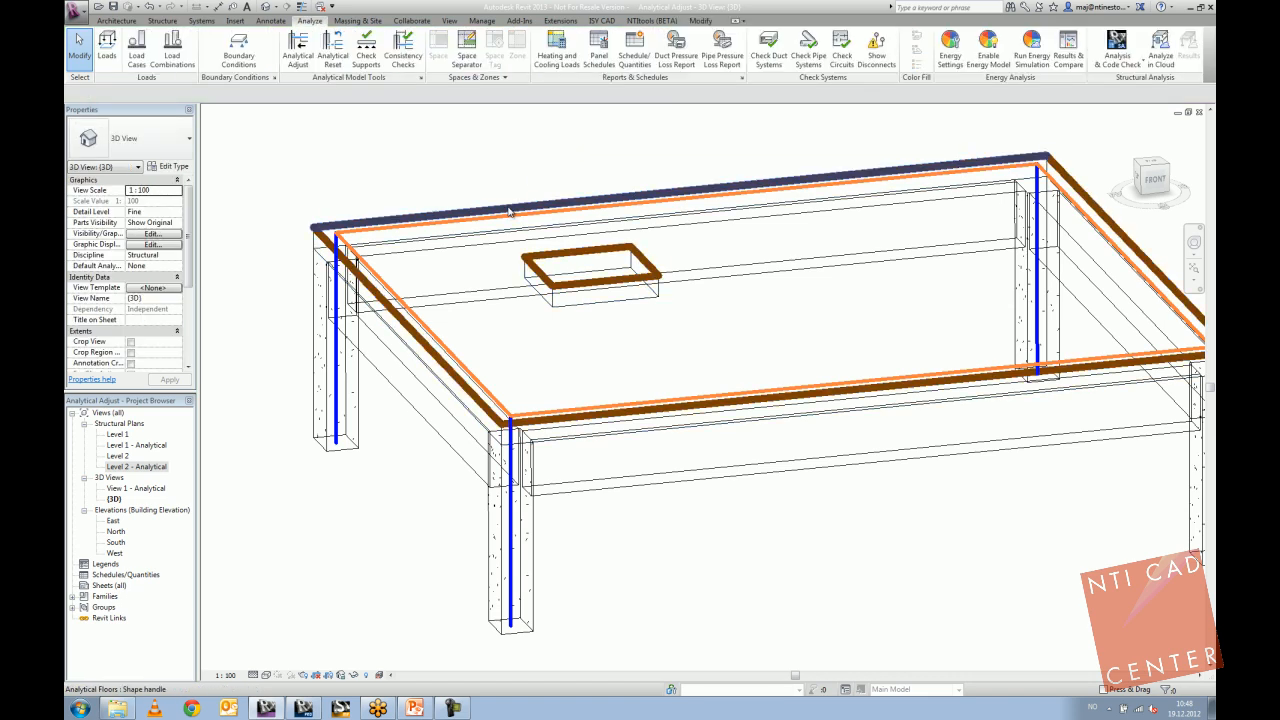
Try Auto-detect on only the analytical floor's long rear edge, and return that edge to Projection.
click(509, 211)
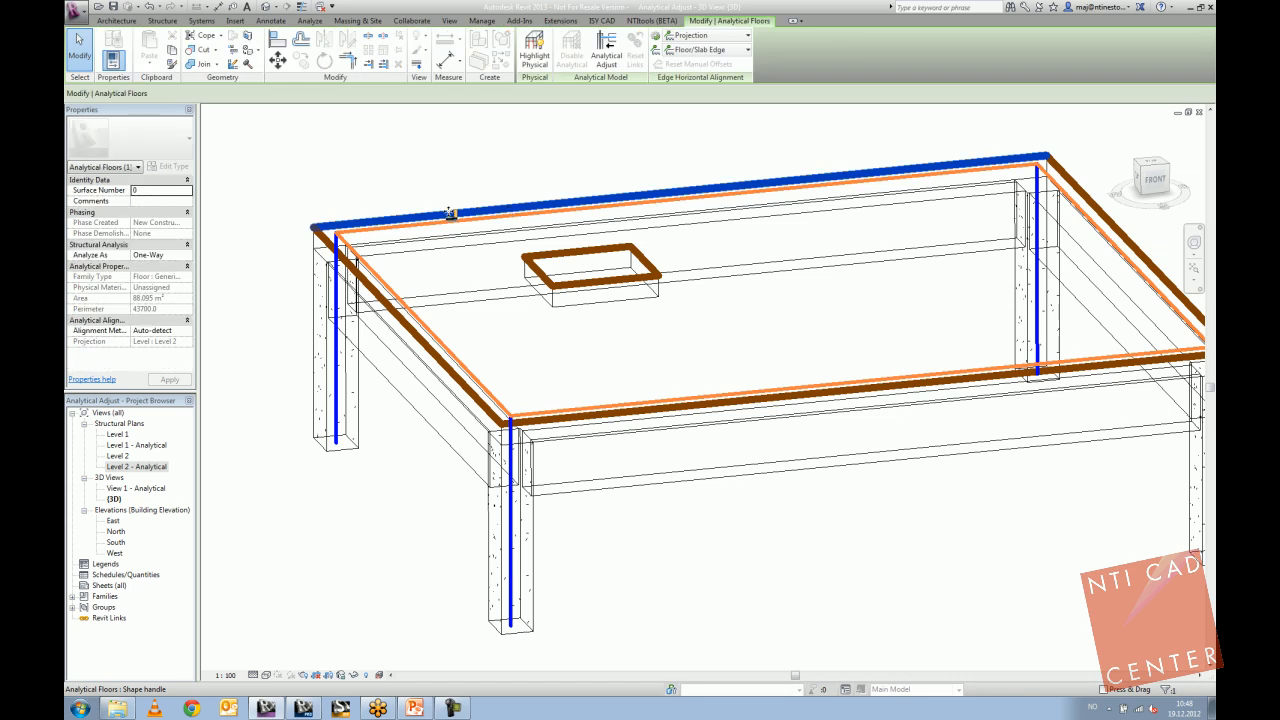
click(700, 36)
click(702, 62)
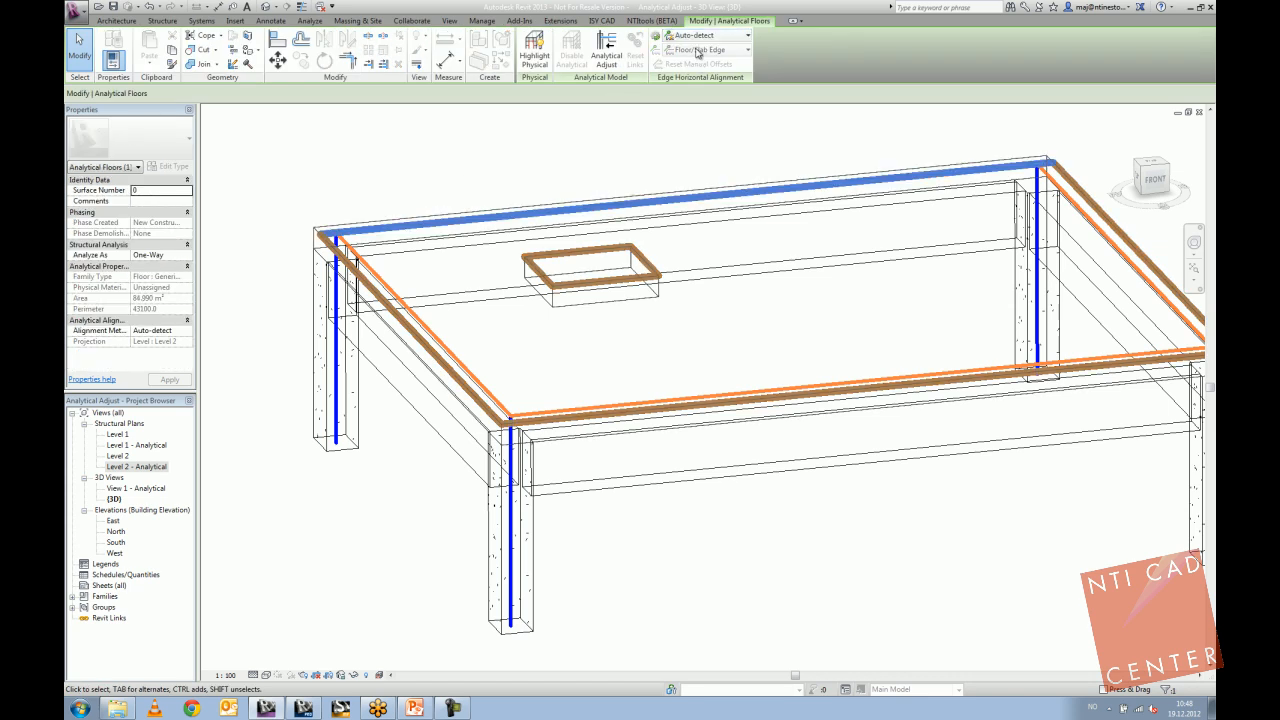
click(702, 64)
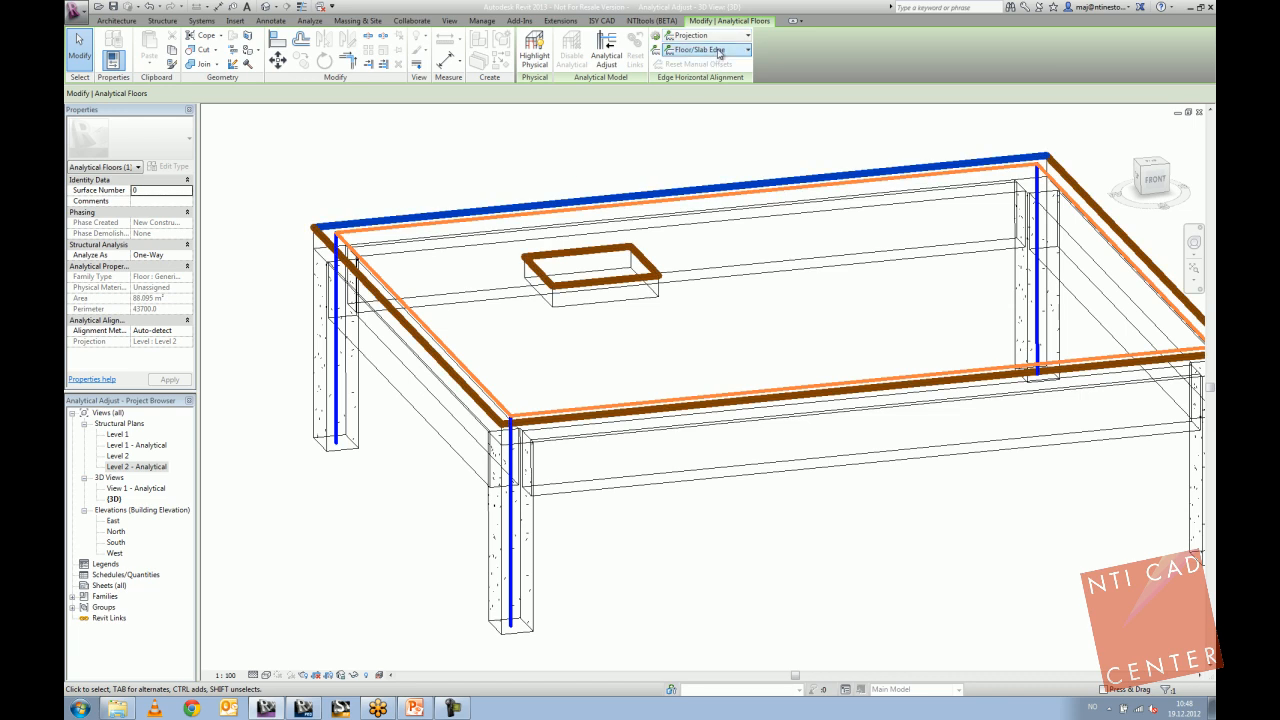
middle_drag(566, 166, 450, 169)
click(450, 169)
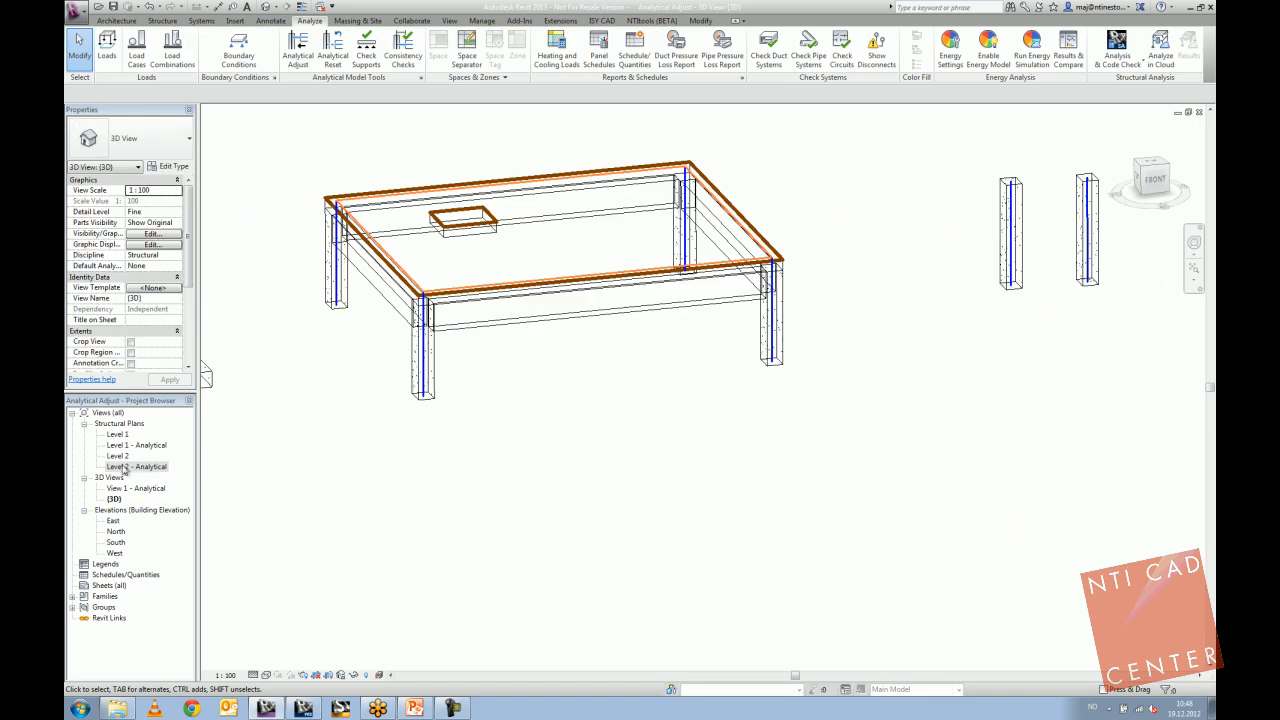
Open the Level 2 - Analytical structural plan with the rectangular floor in view.
double_click(137, 466)
scroll(501, 320, down, 4)
middle_drag(620, 335, 477, 331)
scroll(652, 333, up, 3)
middle_drag(637, 343, 547, 317)
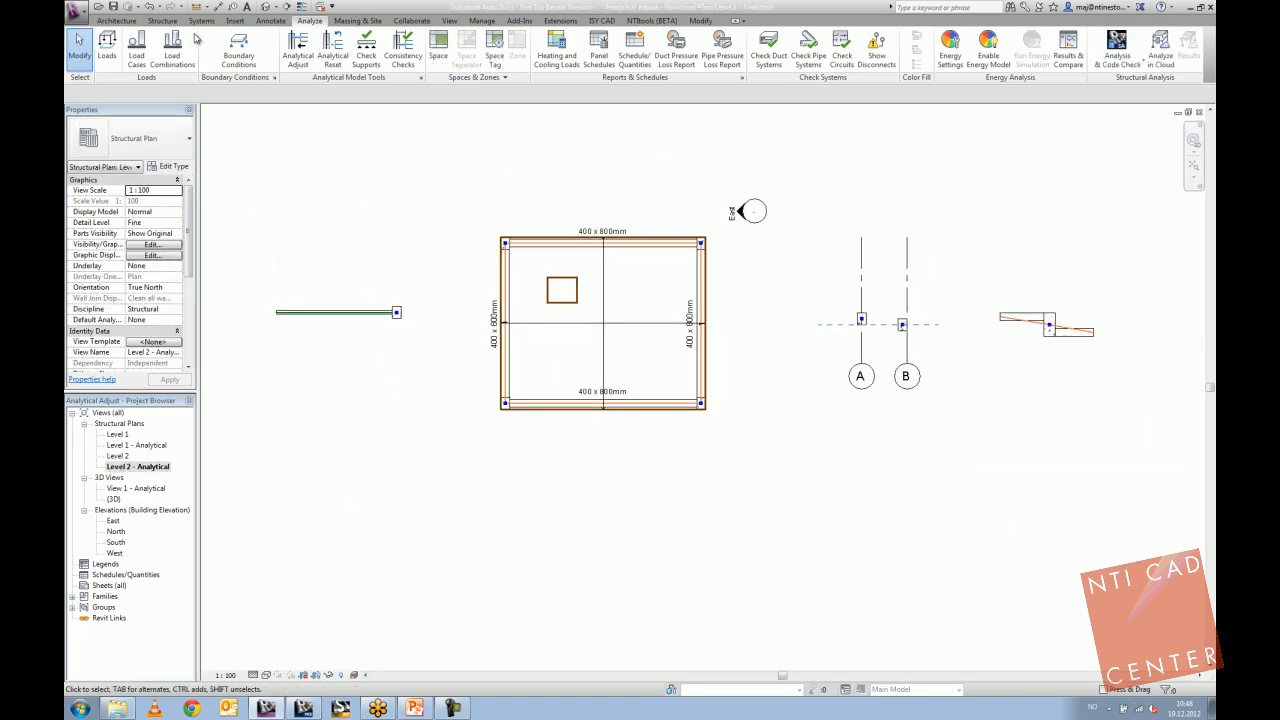
Draw a slanted reference plane across the floor, from just above its upper-left corner to below its lower edge.
click(117, 21)
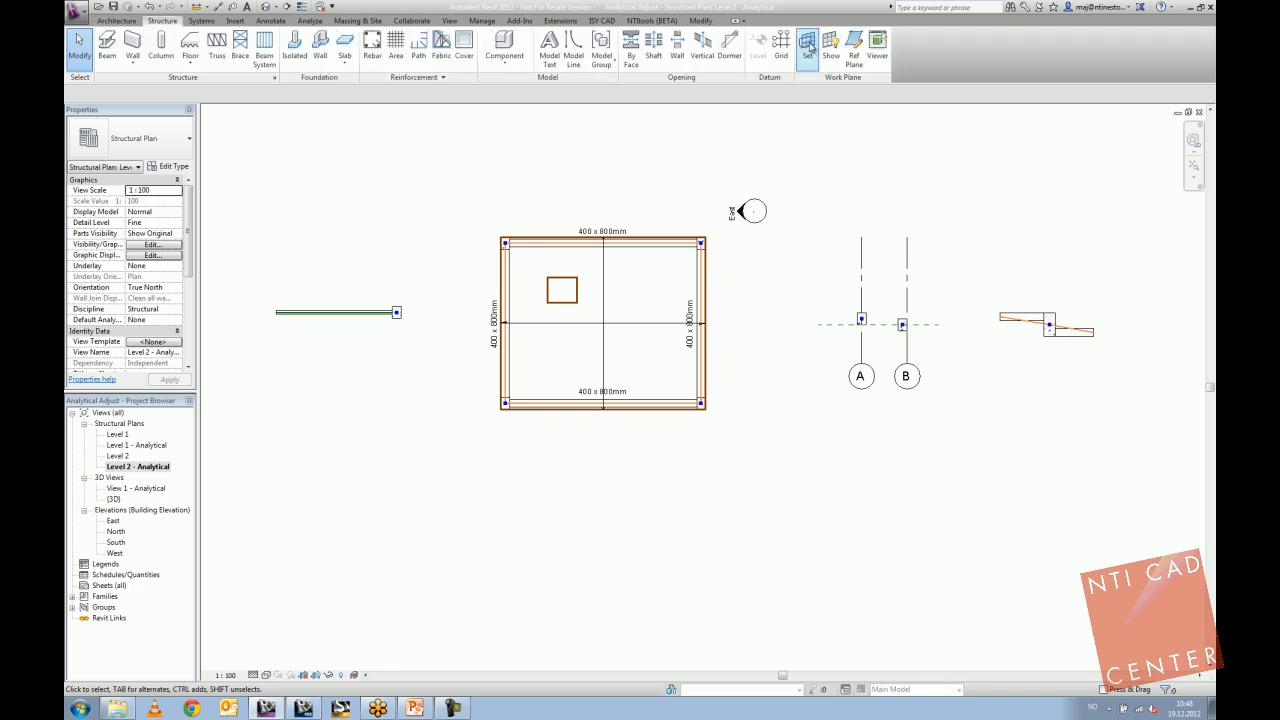
click(855, 45)
scroll(520, 265, up, 3)
middle_drag(529, 251, 502, 201)
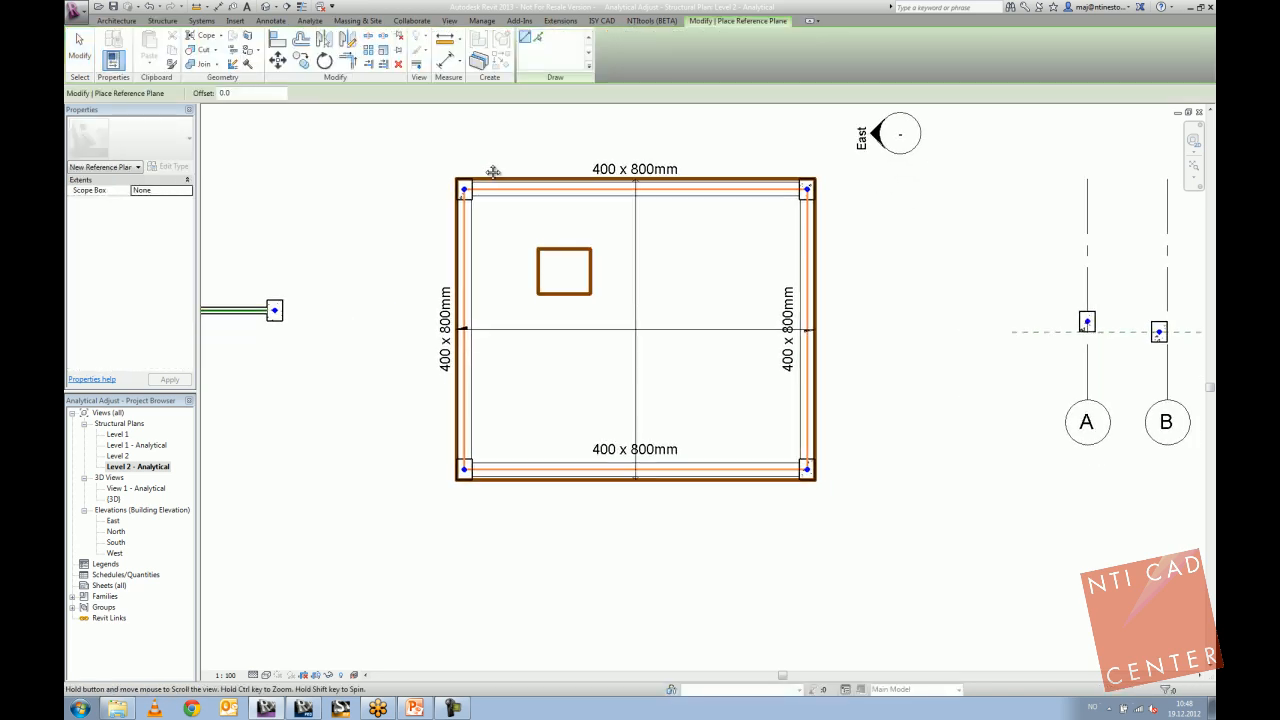
click(467, 157)
click(510, 508)
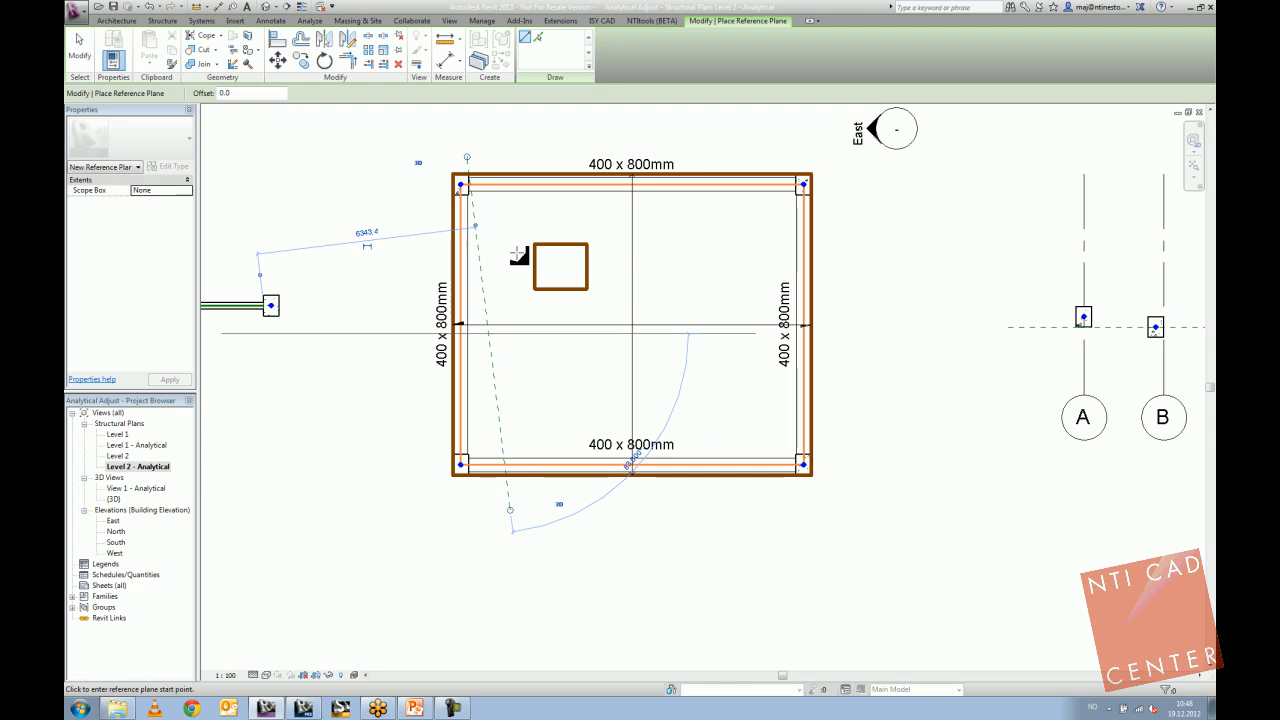
key(Escape)
key(Escape)
Name the slanted reference plane AAA.
click(480, 257)
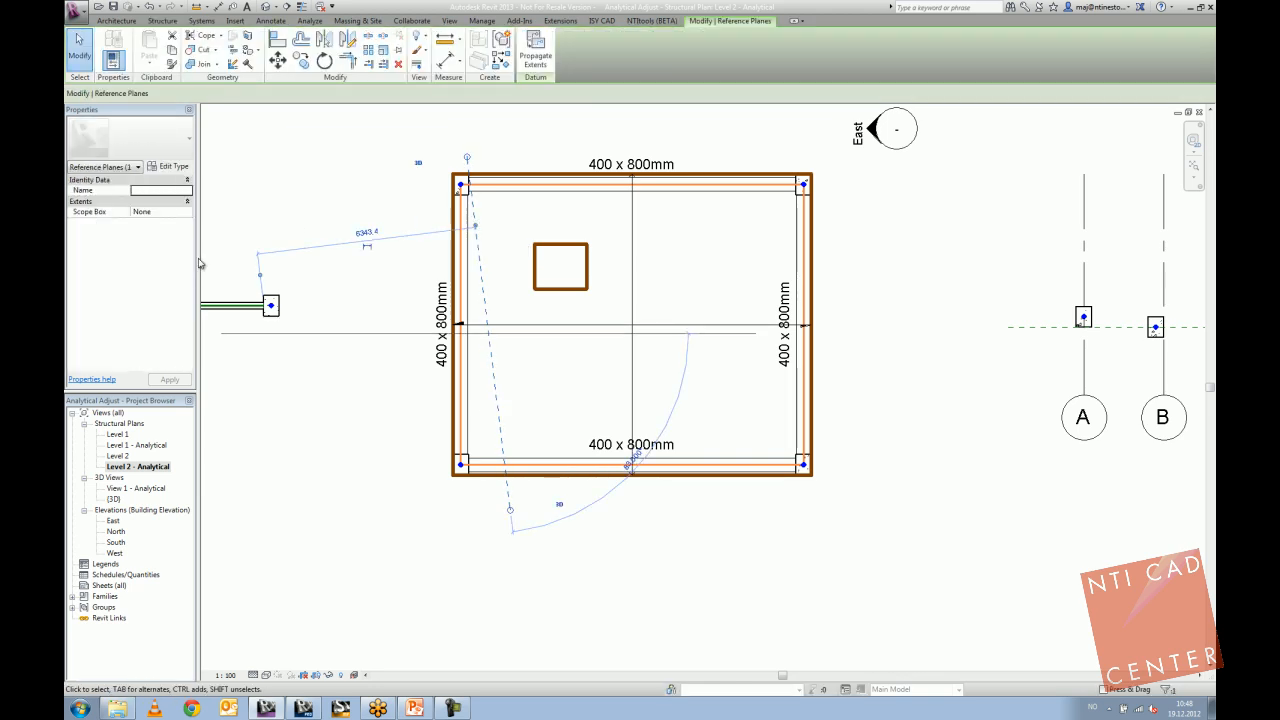
click(142, 191)
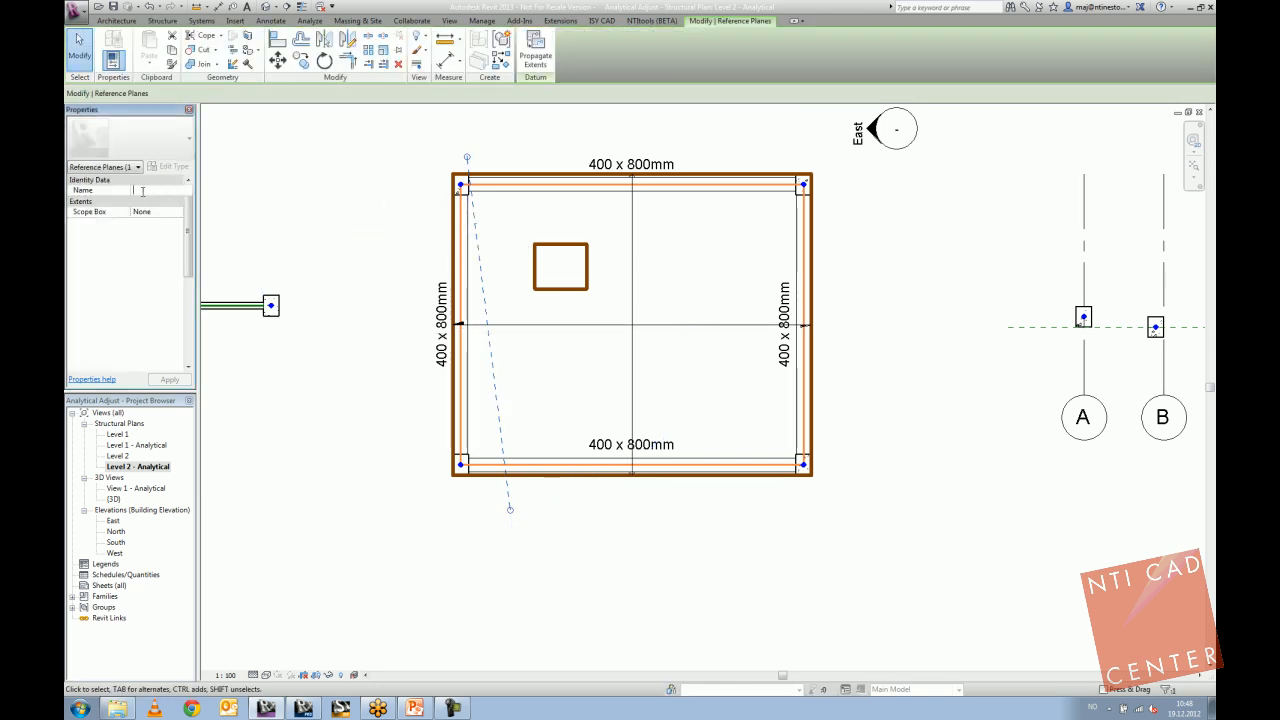
text(AAA)
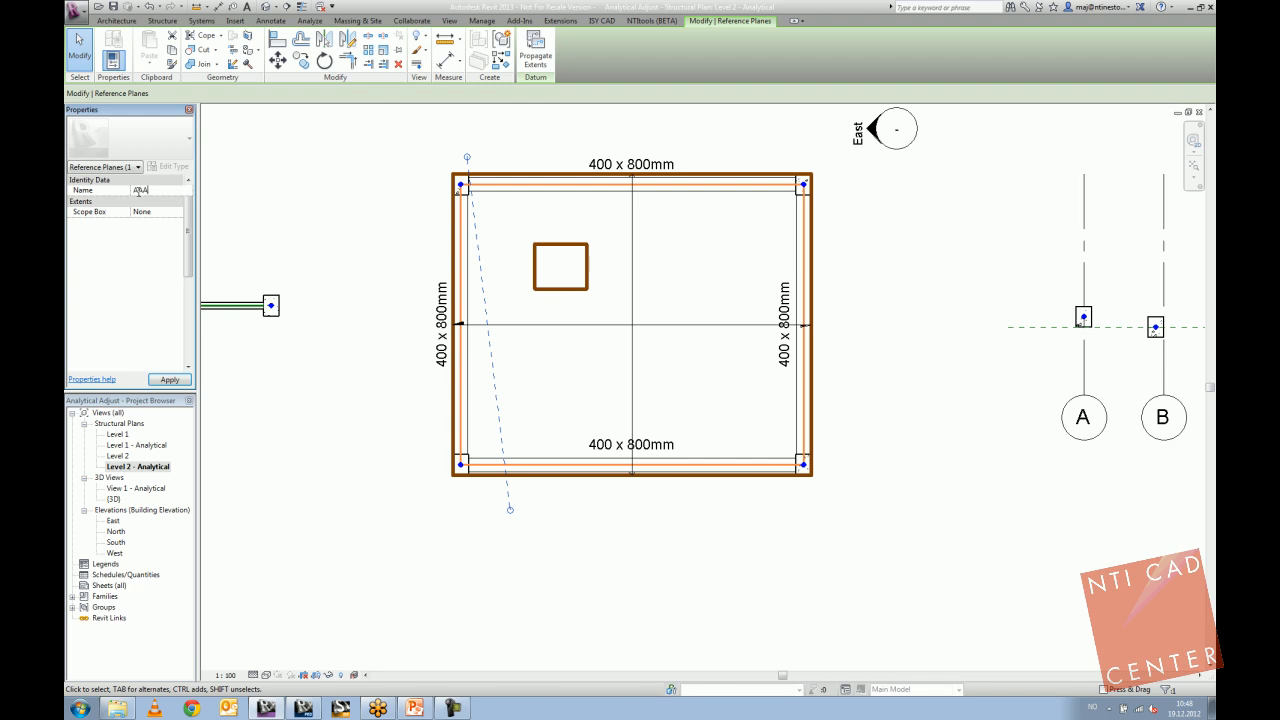
click(326, 199)
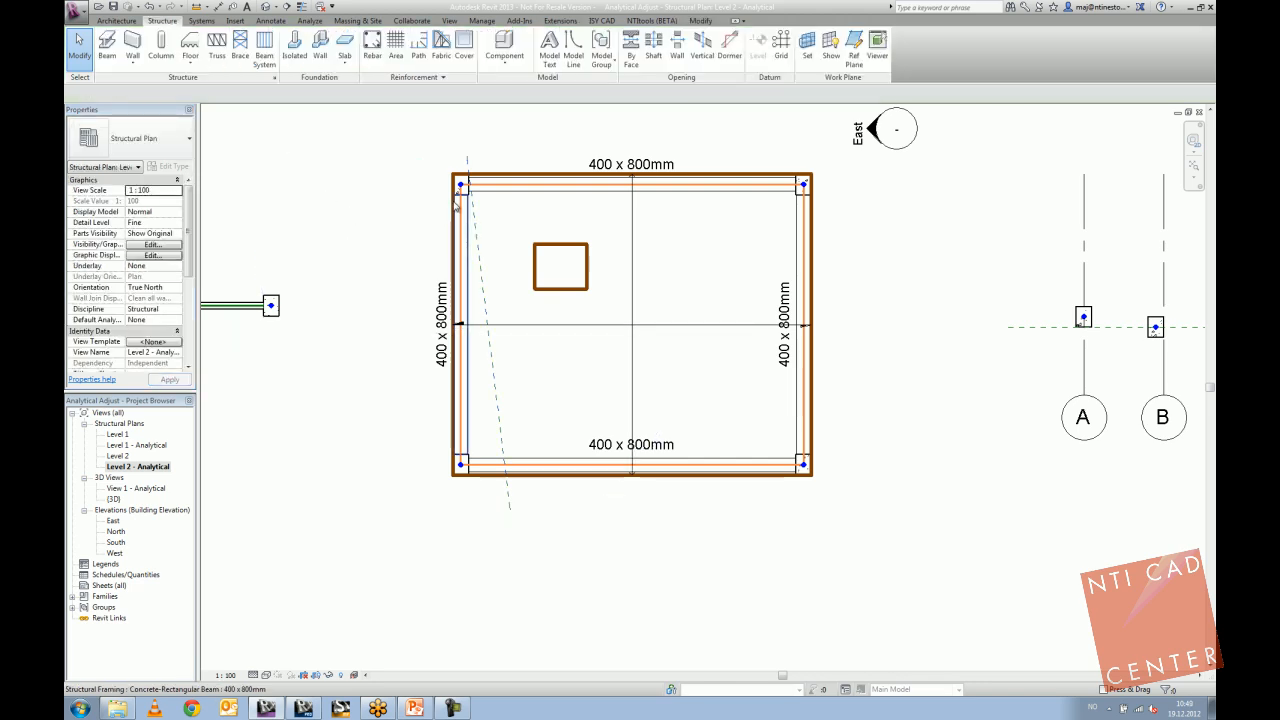
In the 3D view, project the analytical floor's short edge nearest the slanted plane onto reference plane AAA.
click(265, 7)
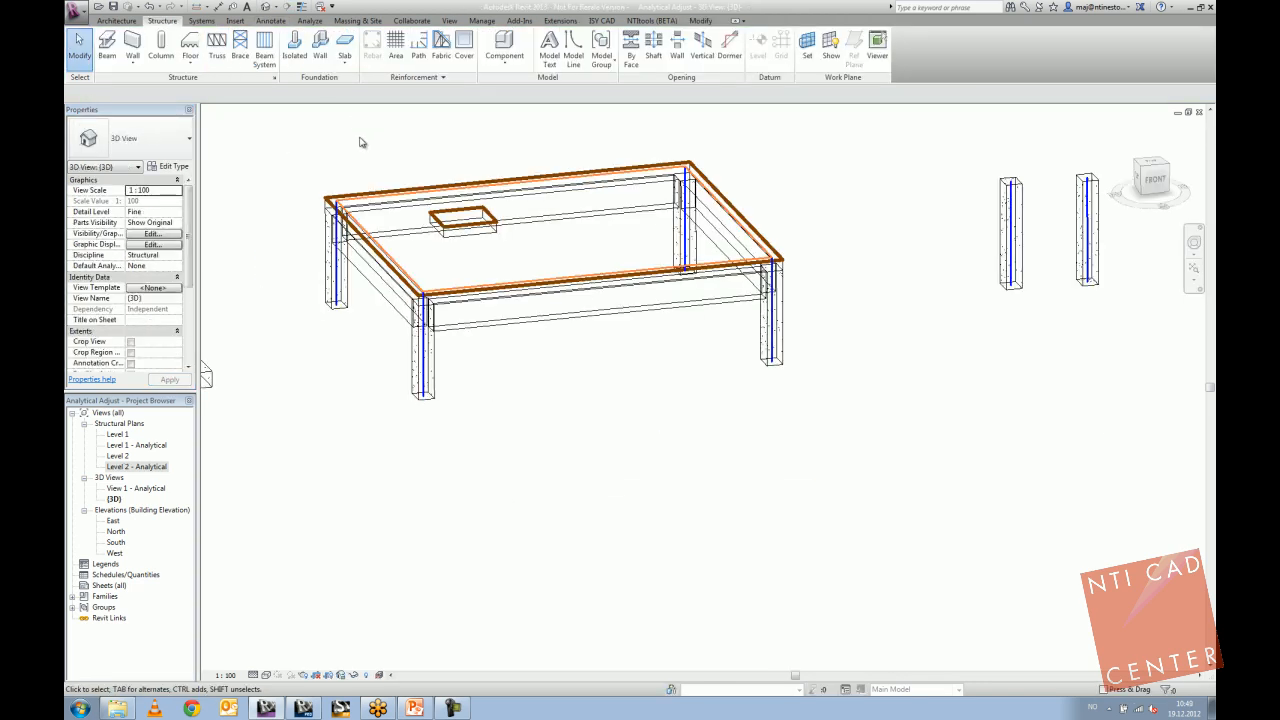
scroll(344, 220, up, 3)
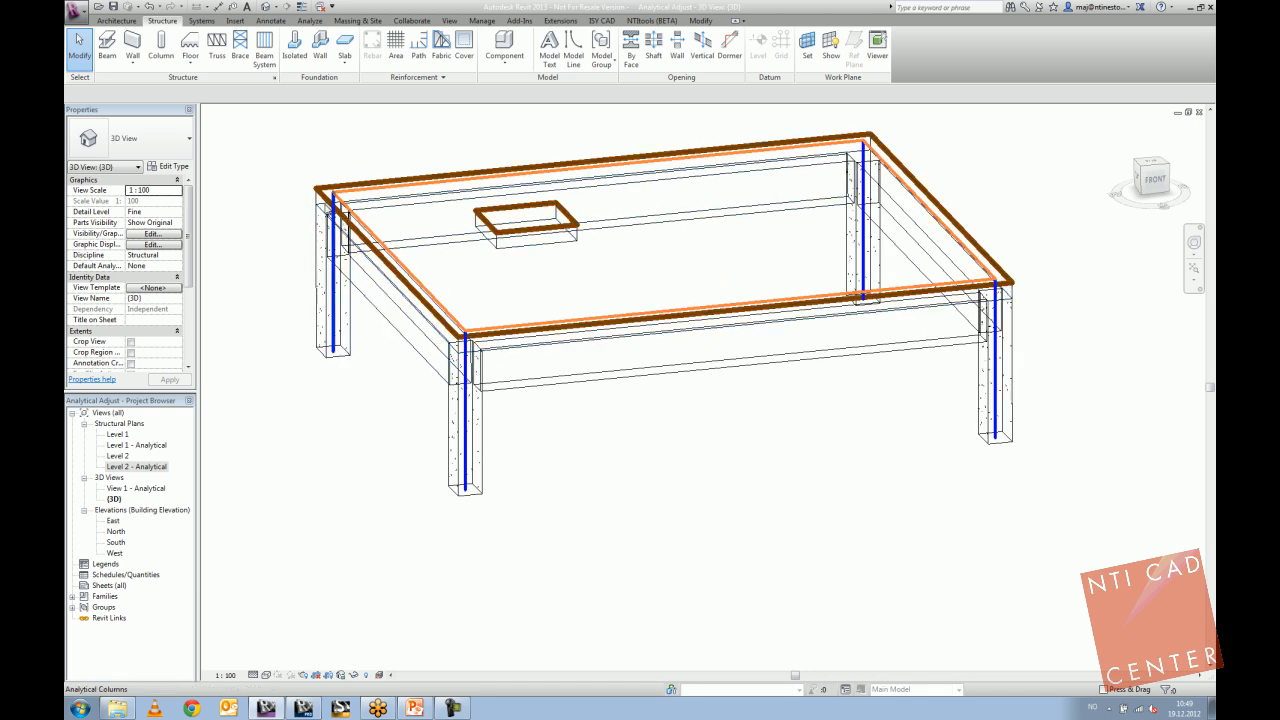
click(328, 204)
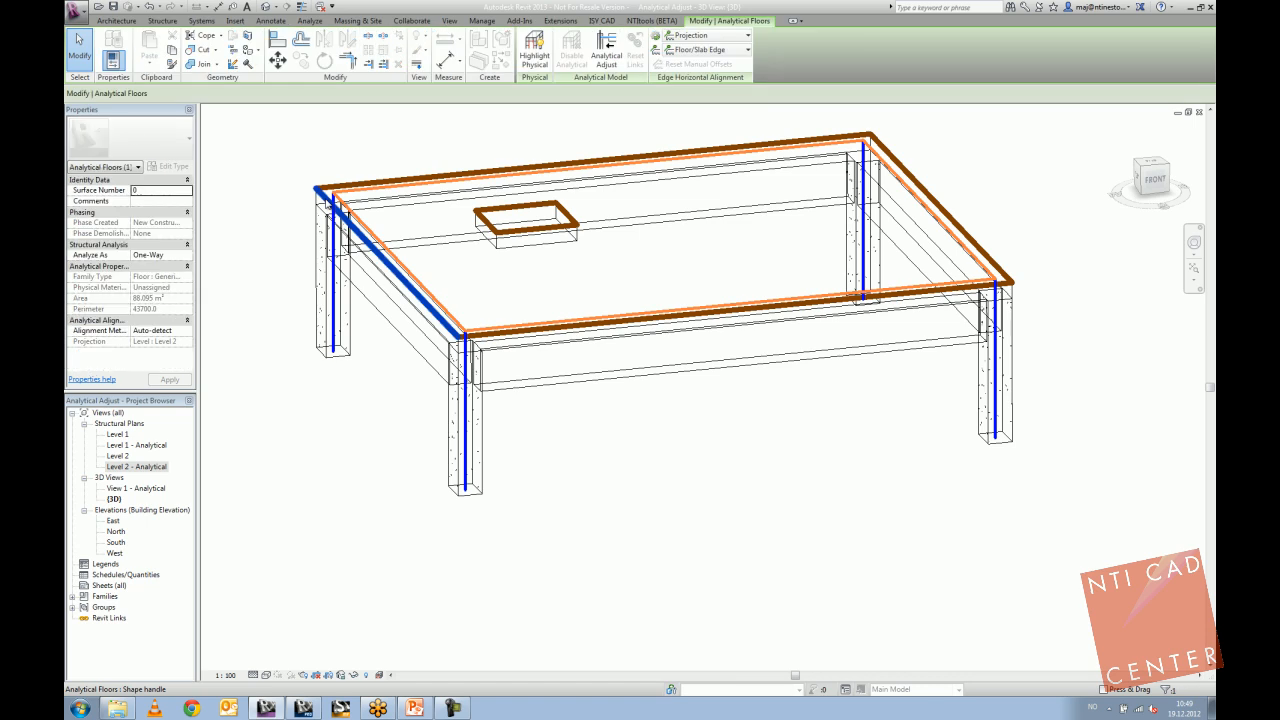
click(734, 53)
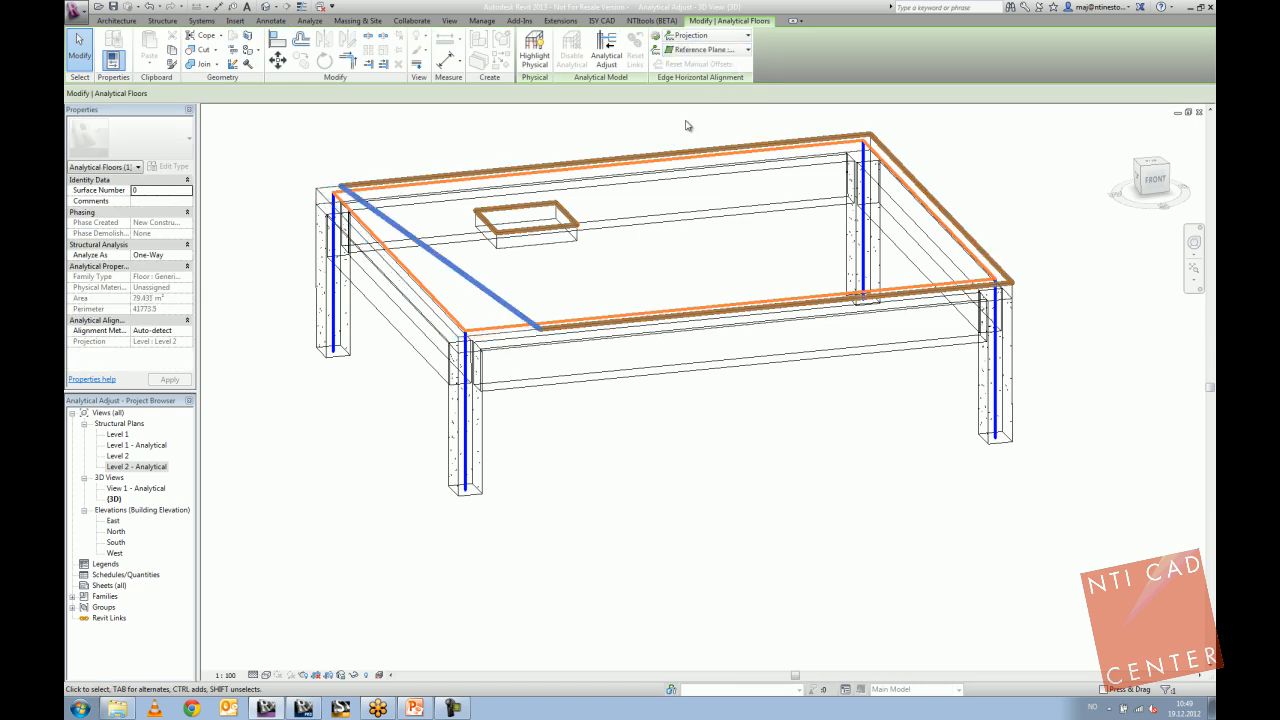
Inspect the projected floor edge in the 3D view and in the Level 2 - Analytical structural plan.
shift+middle_drag(502, 294, 502, 358)
double_click(139, 470)
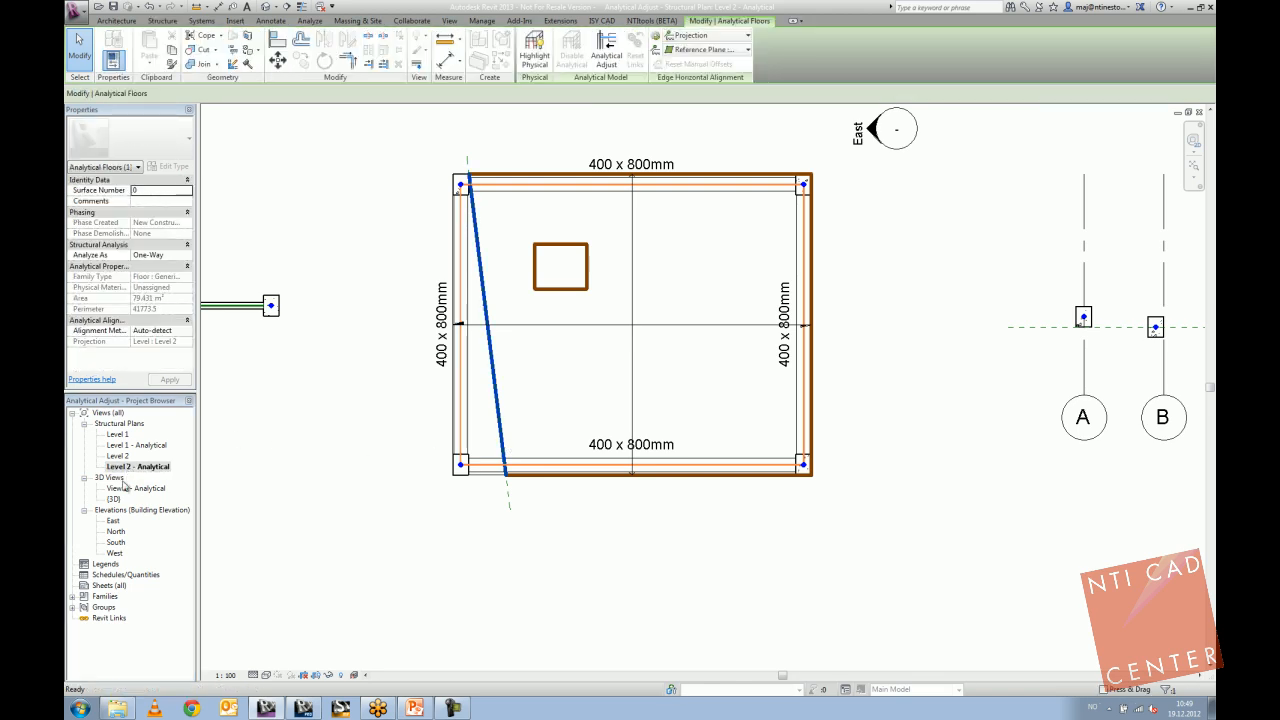
middle_drag(300, 371, 342, 308)
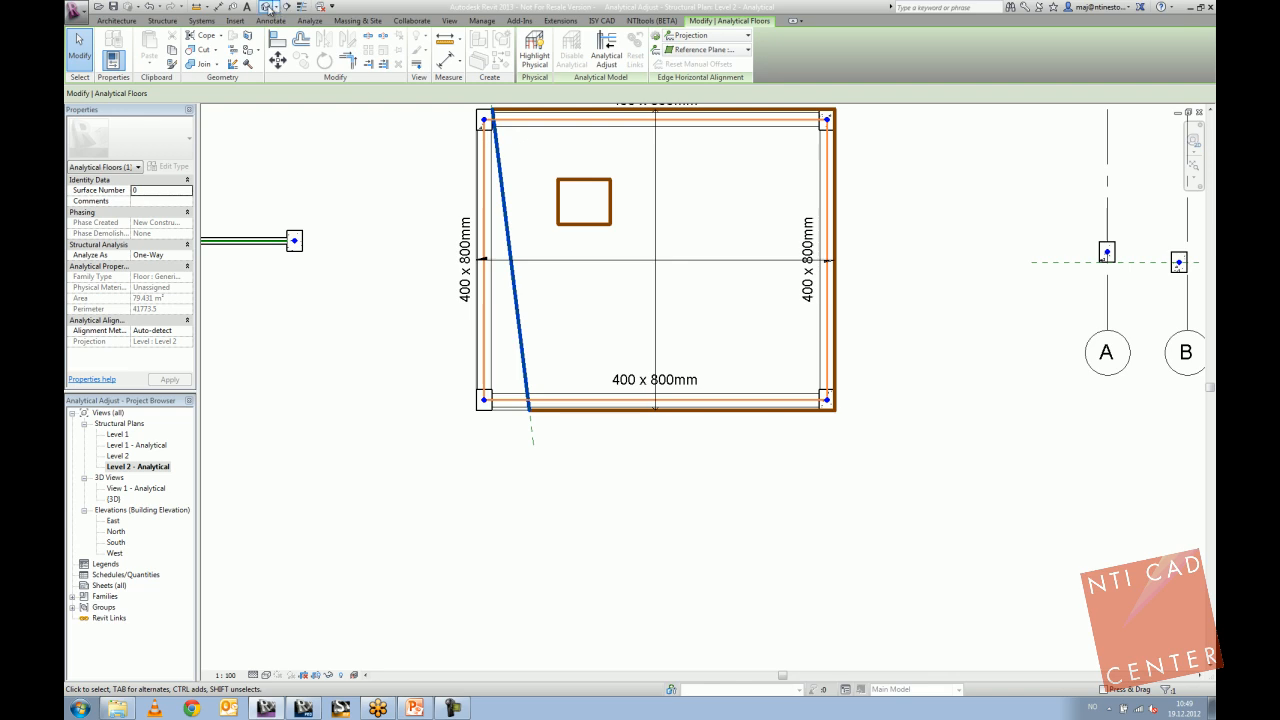
In a frontal 3D view, set the whole analytical floor's alignment method to Projection and open its list of projection targets.
click(267, 8)
shift+middle_drag(343, 437, 378, 348)
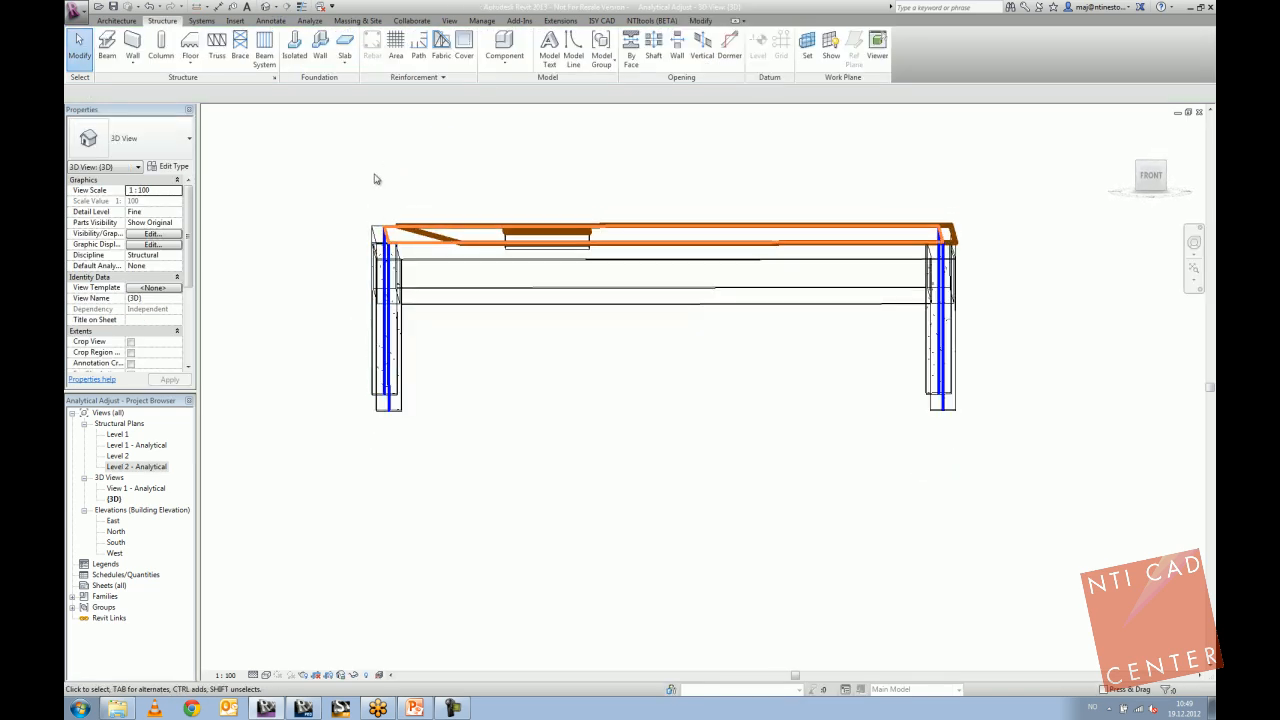
click(443, 243)
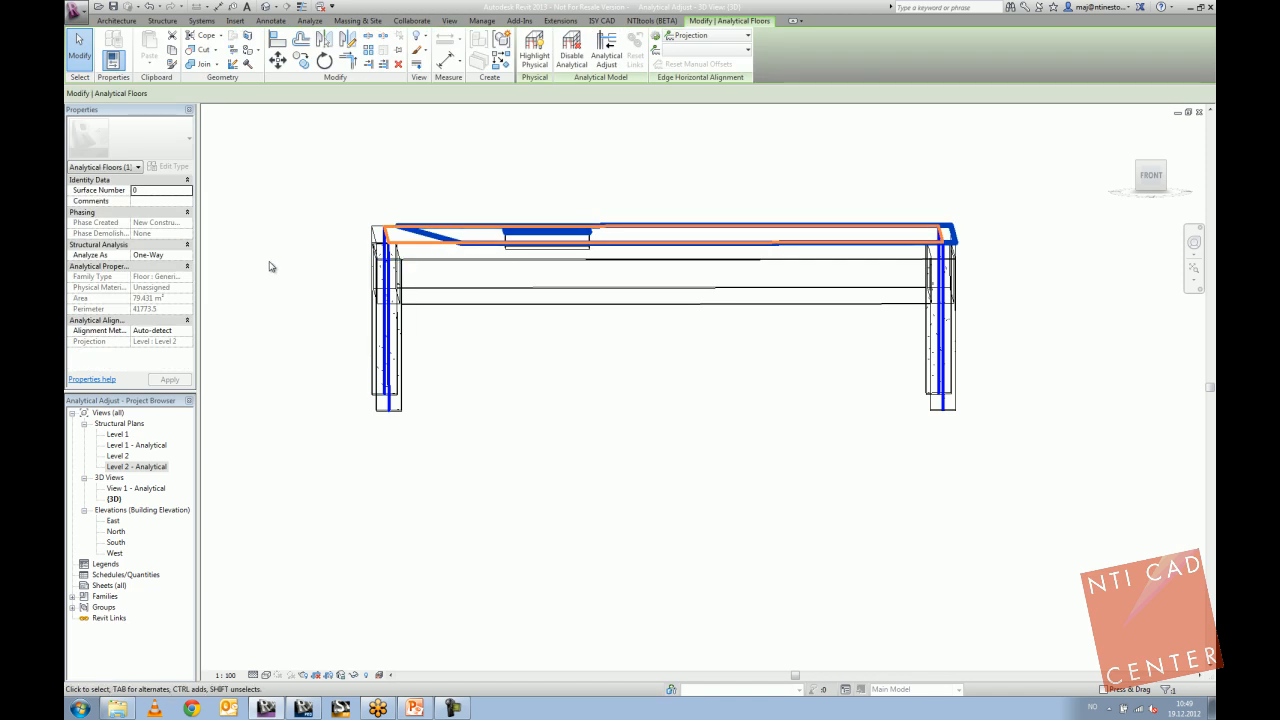
click(188, 332)
click(167, 350)
click(186, 342)
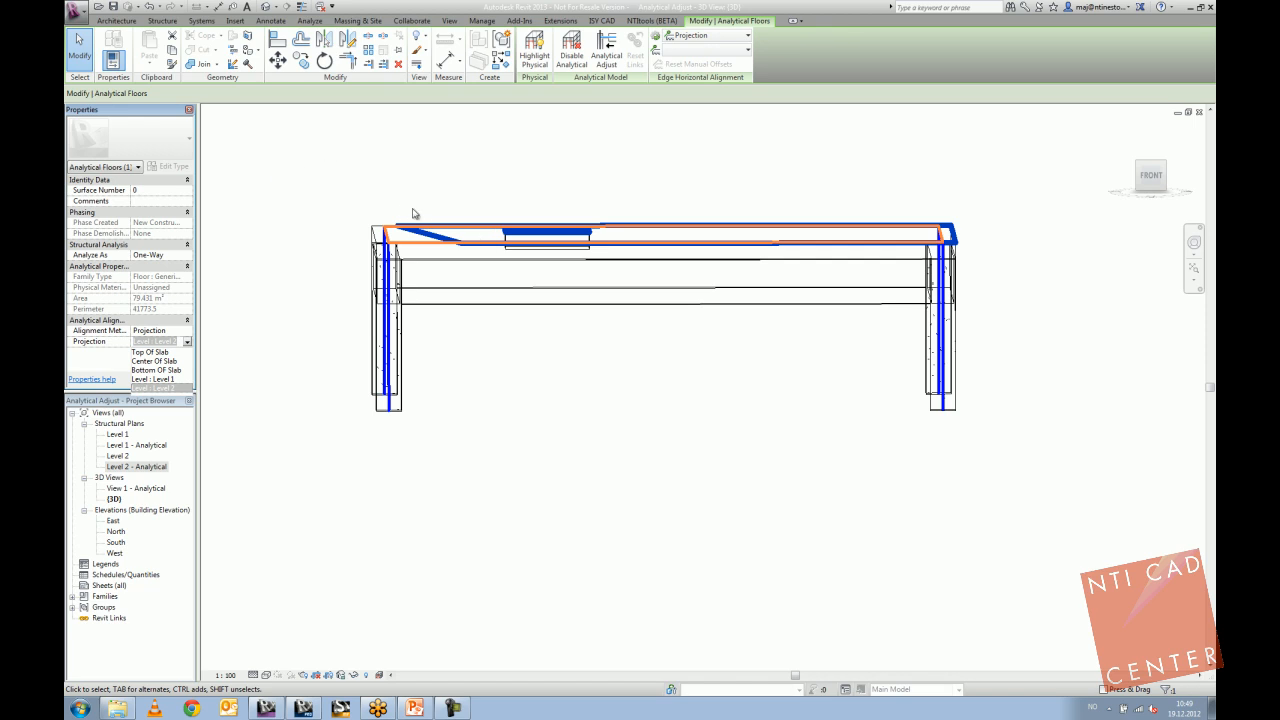
click(254, 283)
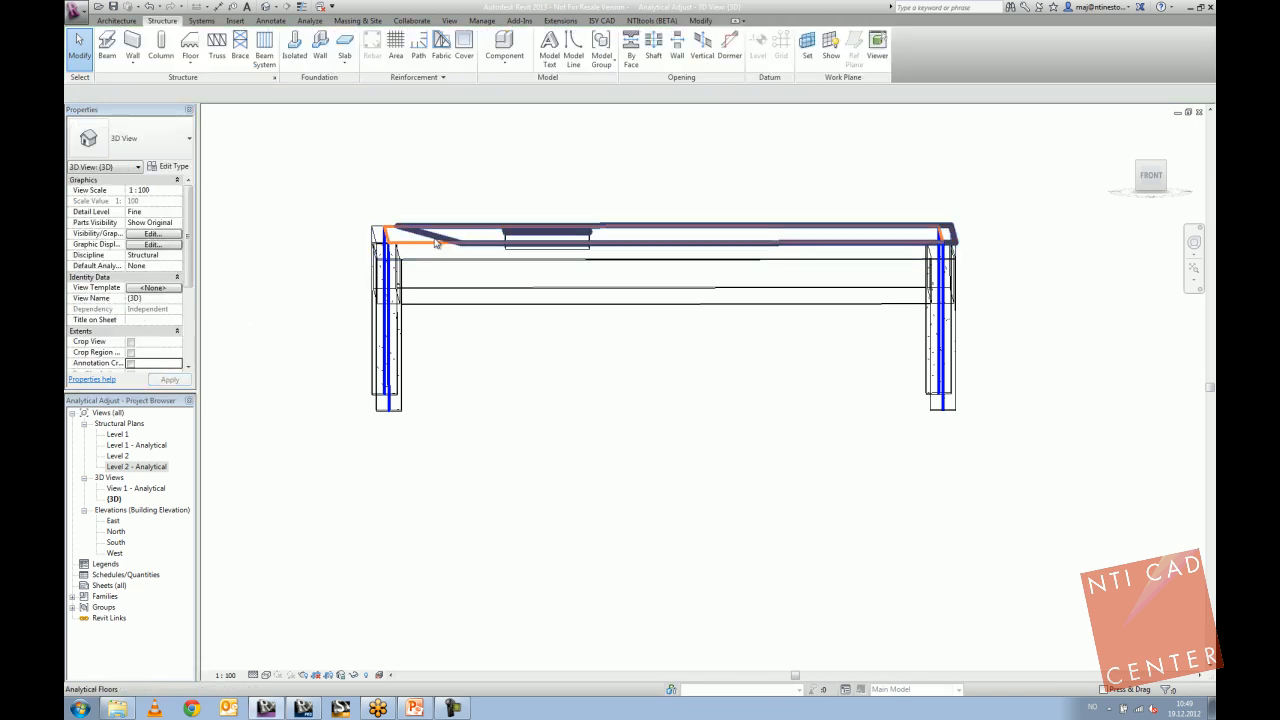
Open the Level 2 - Analytical structural plan with the two columns at grids A and B in view.
shift+middle_drag(620, 334, 583, 421)
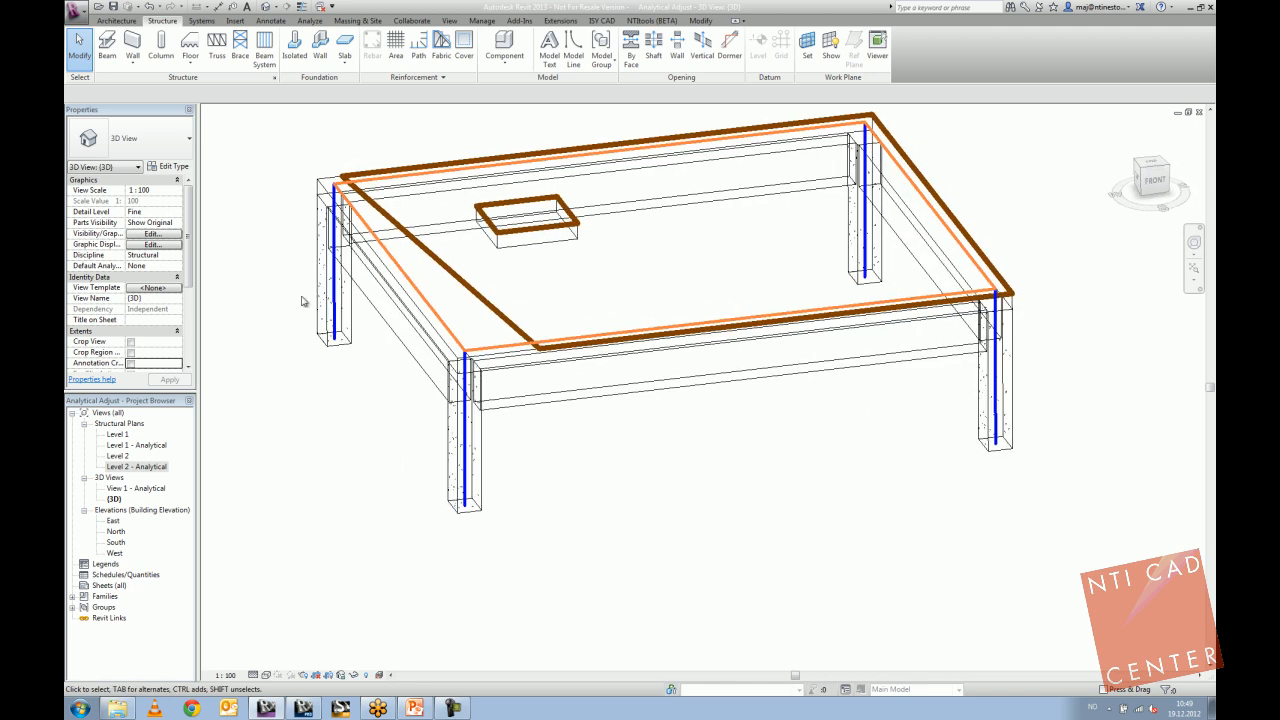
scroll(301, 301, down, 5)
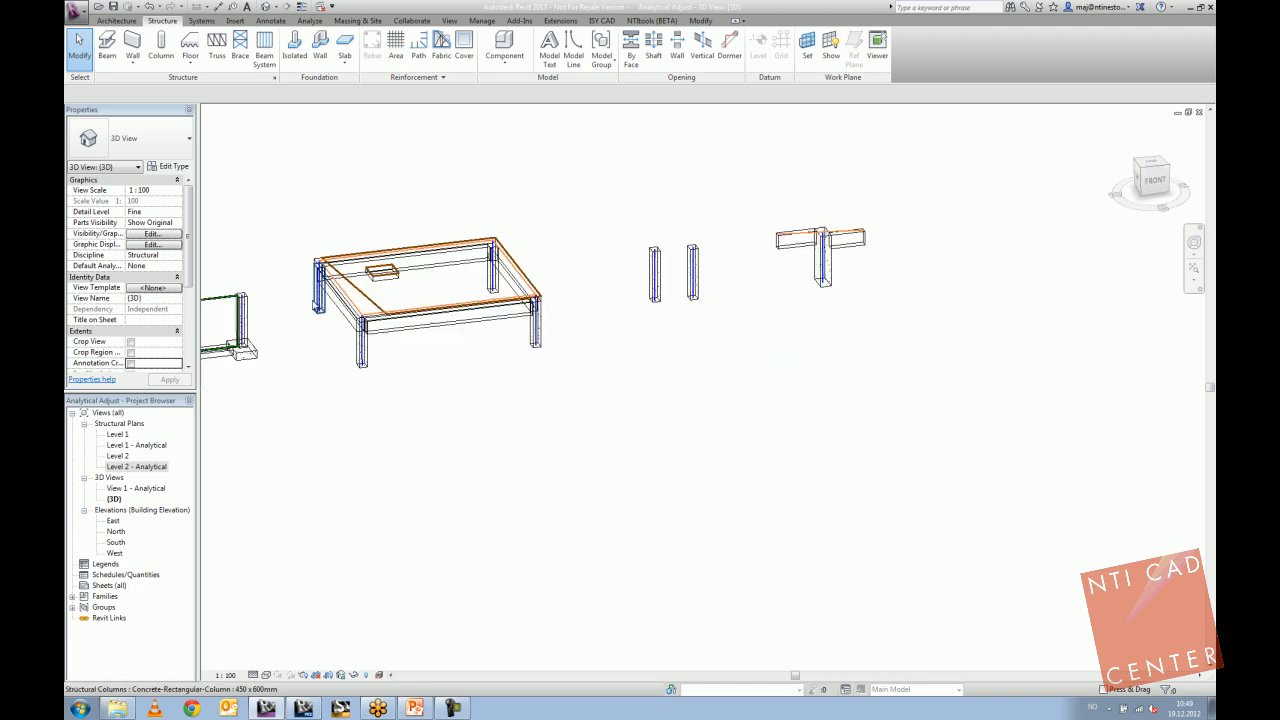
double_click(120, 456)
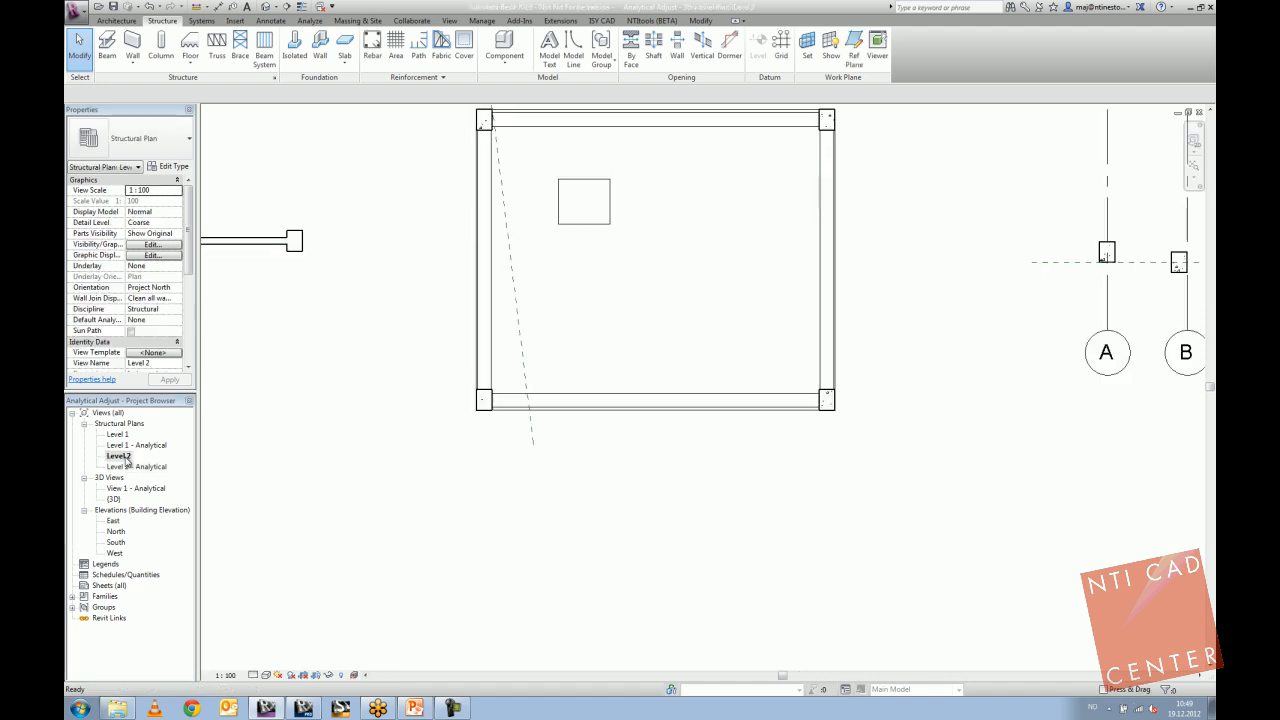
scroll(126, 460, down, 3)
middle_drag(594, 477, 505, 486)
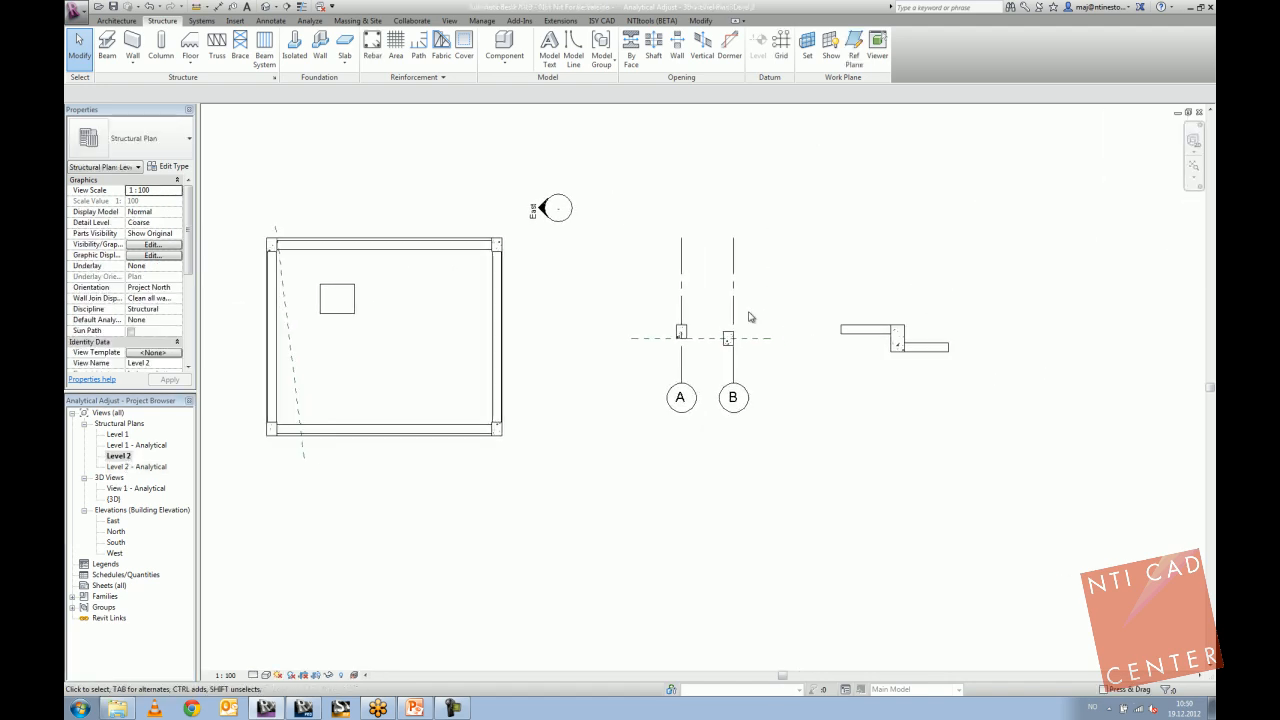
scroll(749, 314, up, 10)
double_click(146, 468)
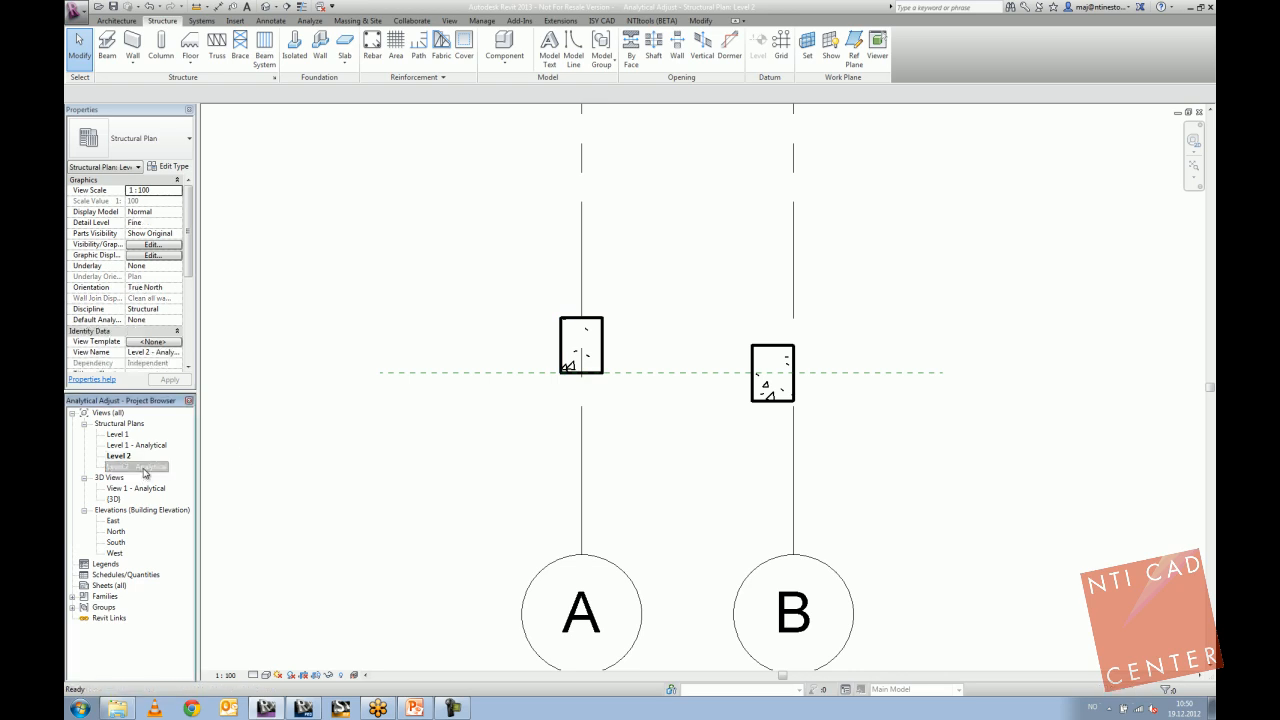
middle_drag(757, 452, 354, 466)
middle_drag(703, 375, 509, 425)
scroll(520, 314, up, 7)
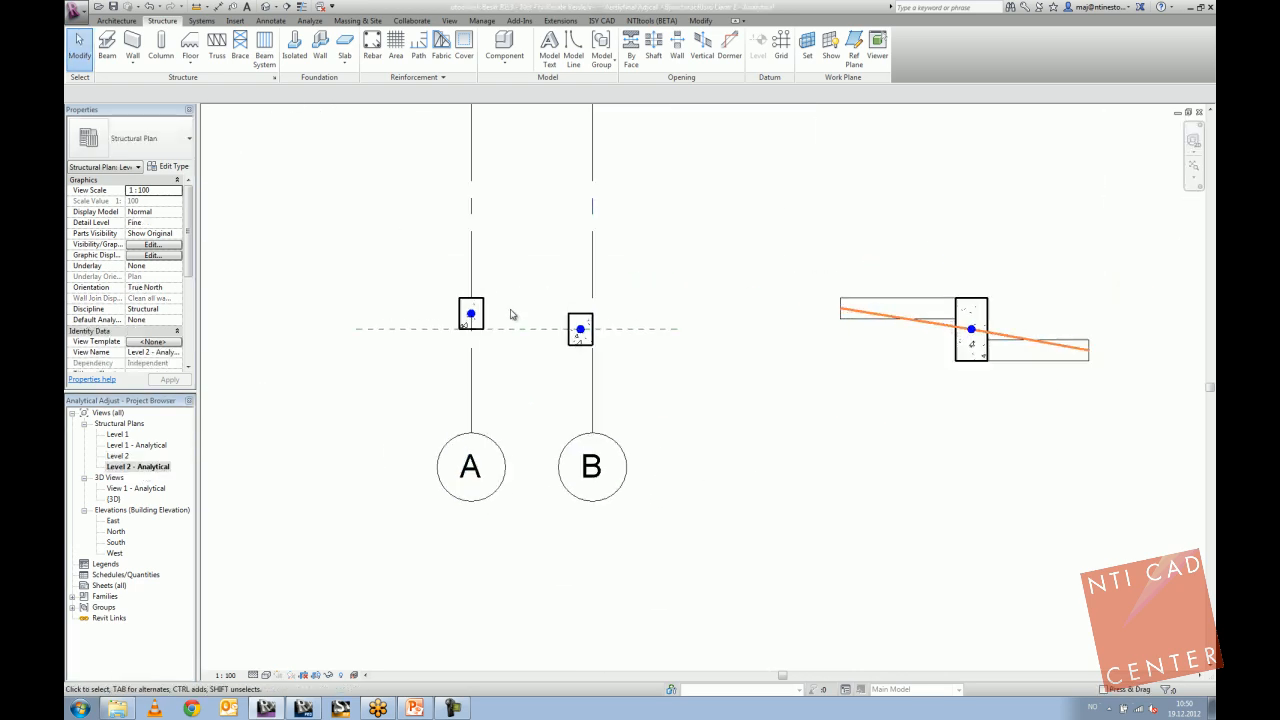
Set the top alignment method of the analytical column at grid A to Projection.
click(465, 282)
click(469, 330)
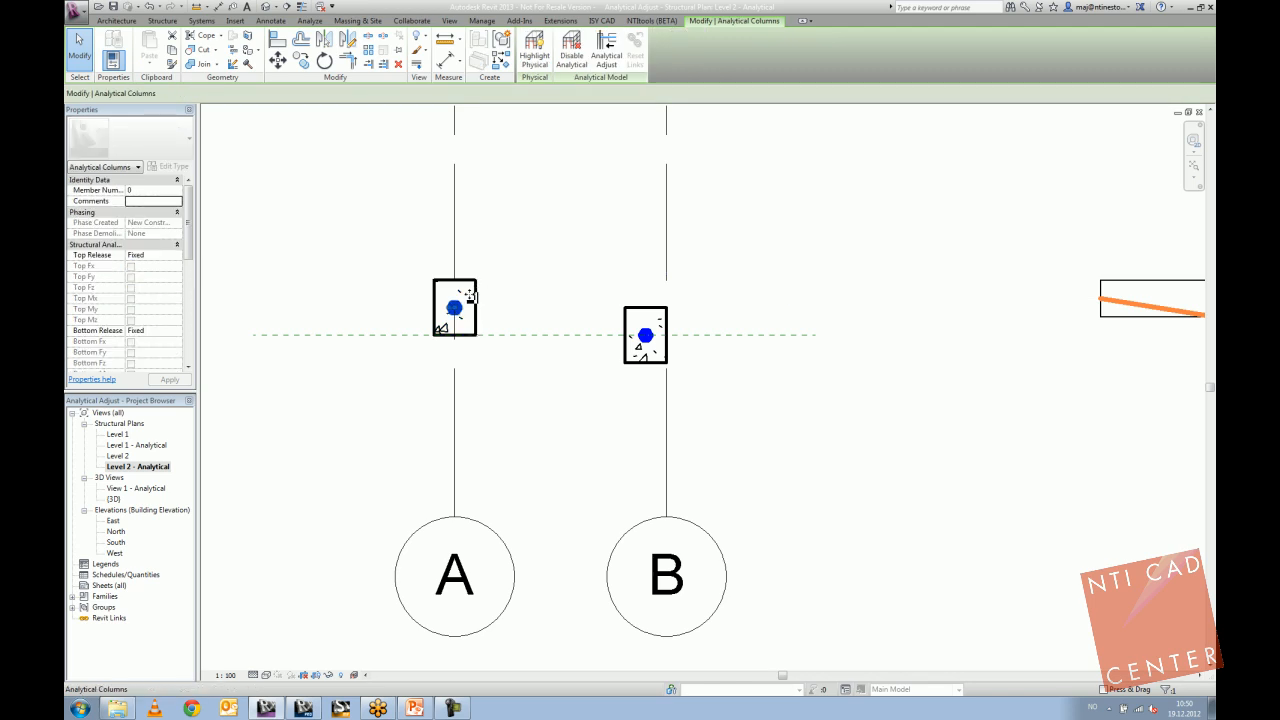
drag(188, 255, 186, 350)
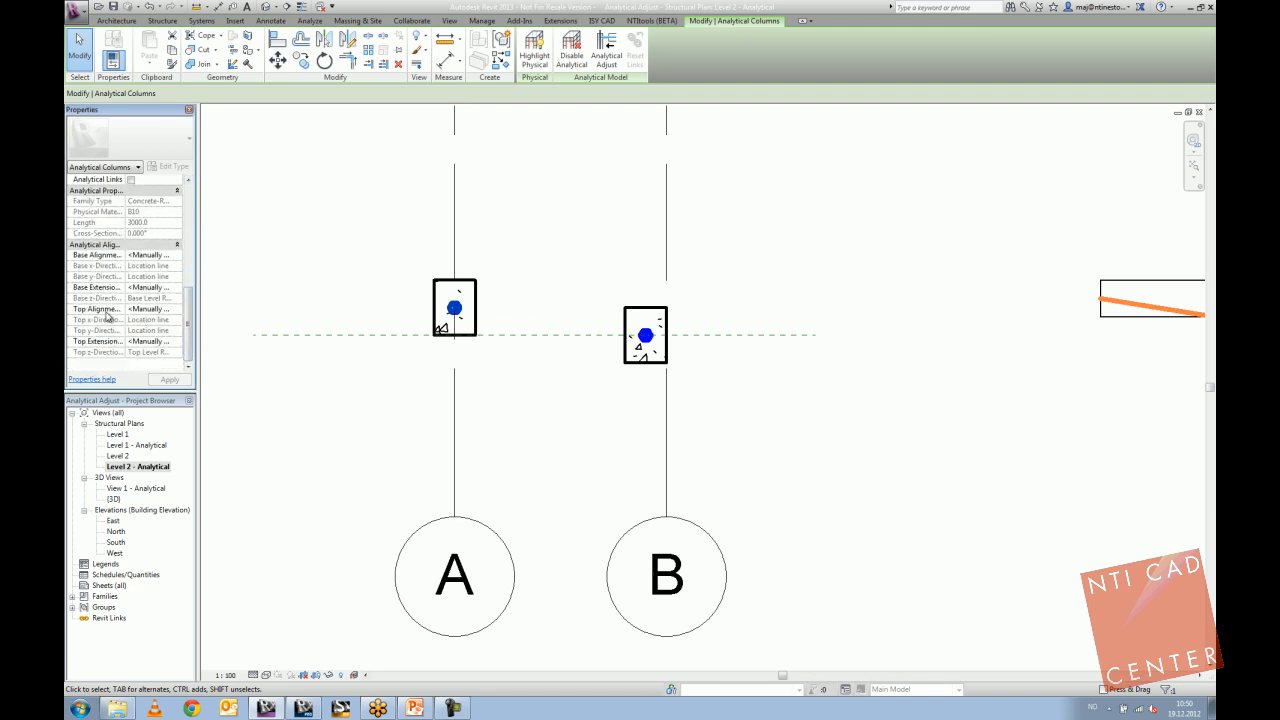
click(175, 310)
click(177, 312)
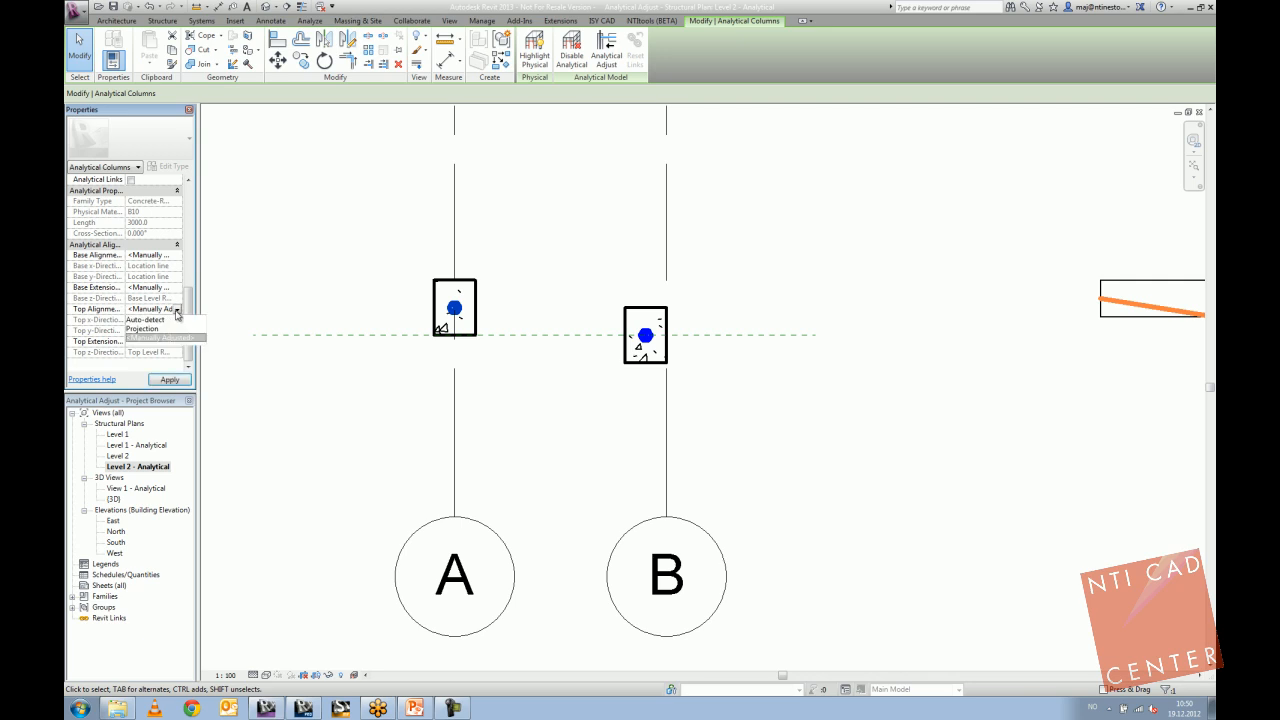
click(157, 330)
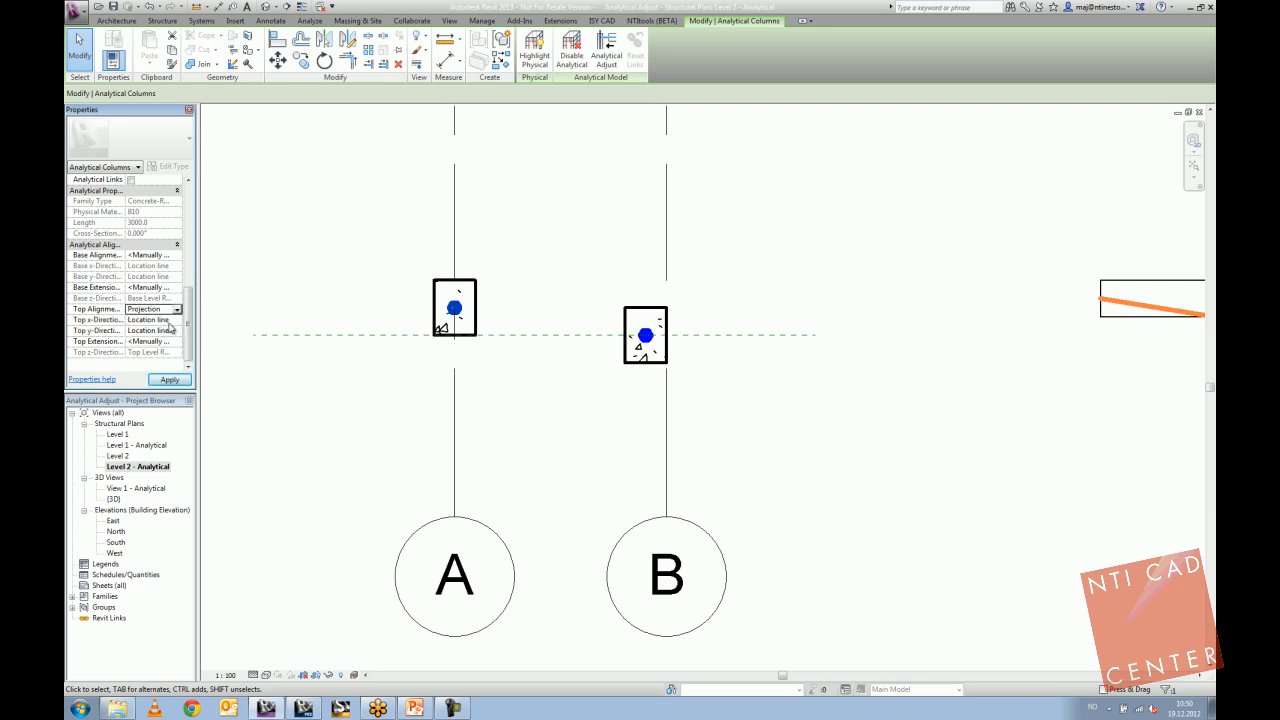
Set the top y-direction projection of the grid A analytical column to Reference Plane : RefPlane.
click(171, 330)
click(176, 331)
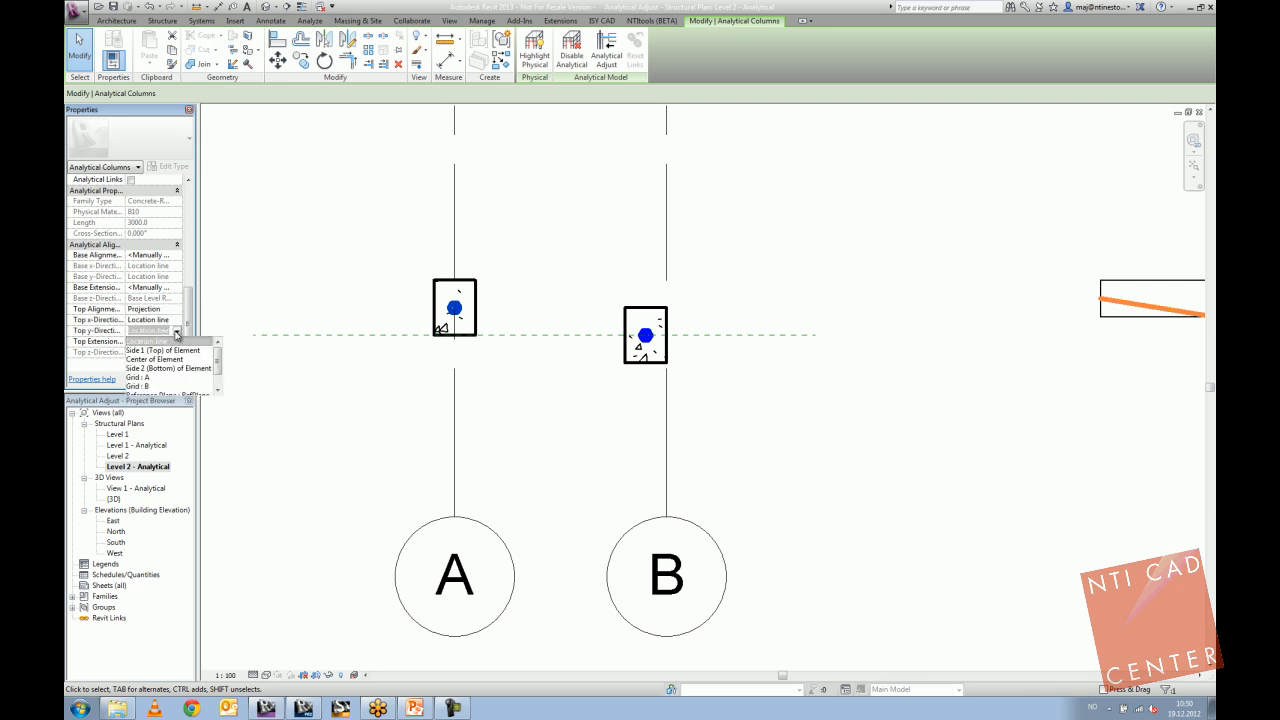
drag(218, 365, 218, 378)
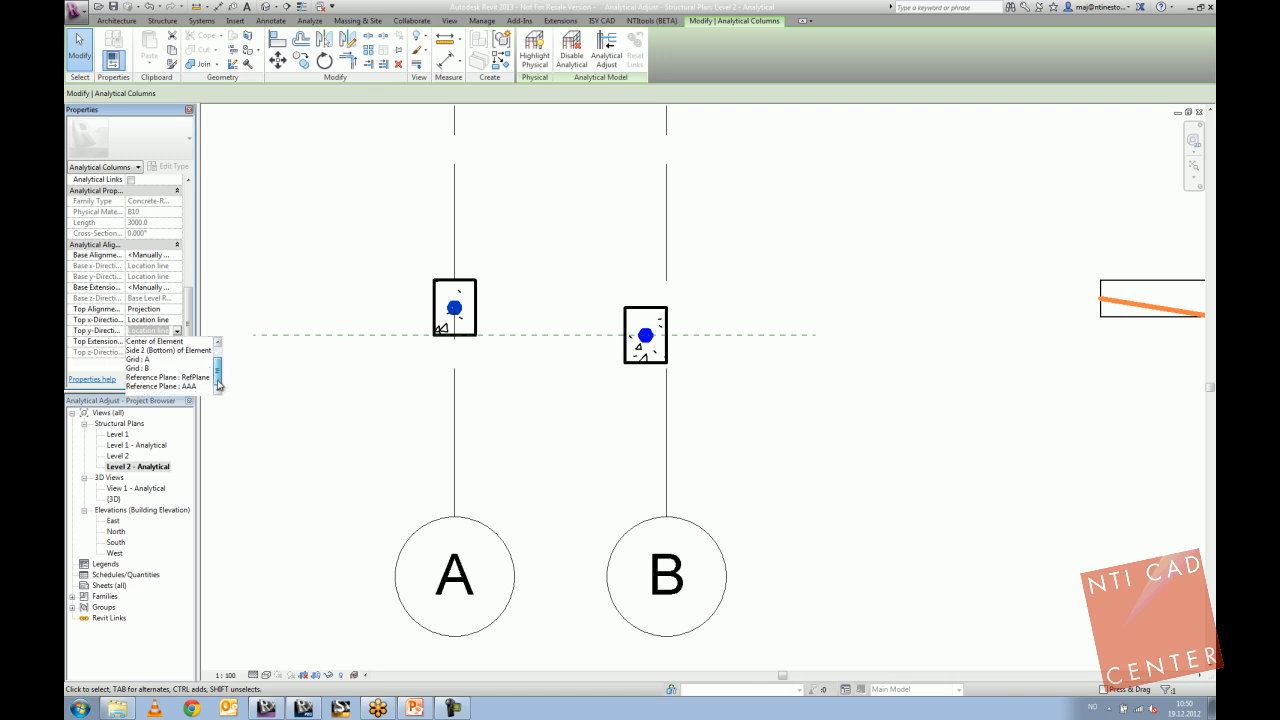
click(181, 378)
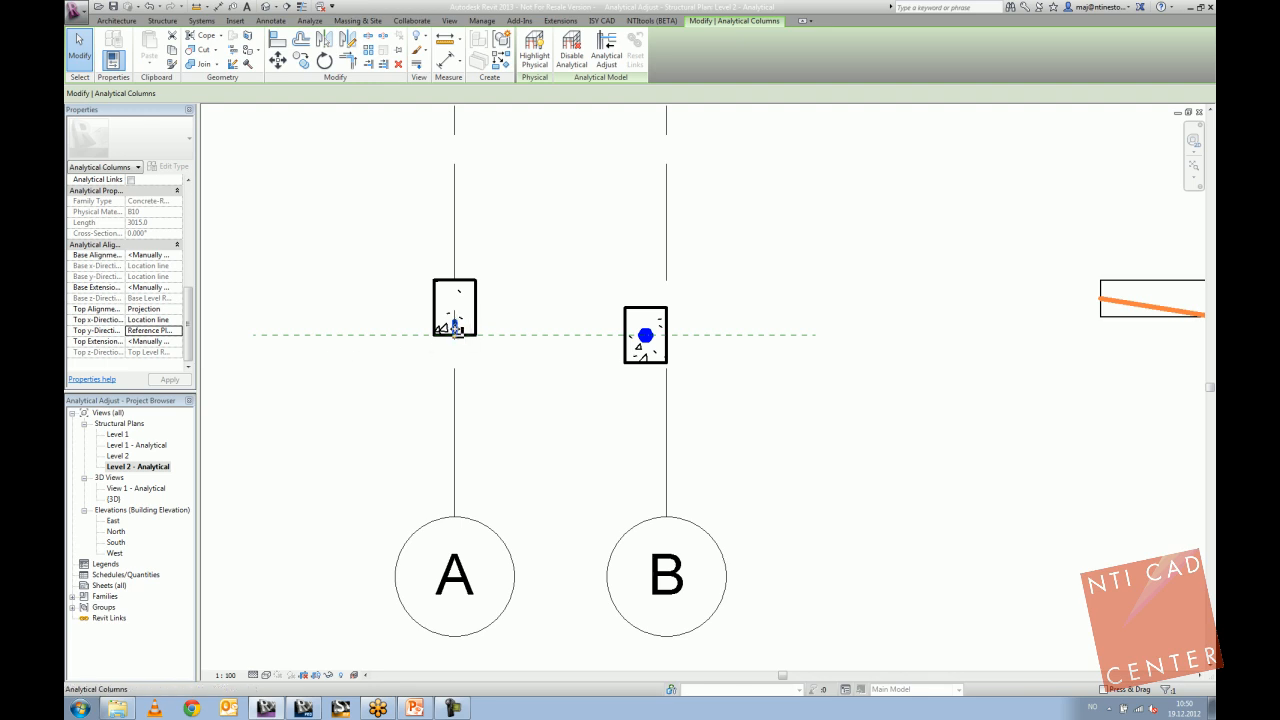
Set the base alignment method of the grid A analytical column to Projection.
click(176, 289)
click(176, 289)
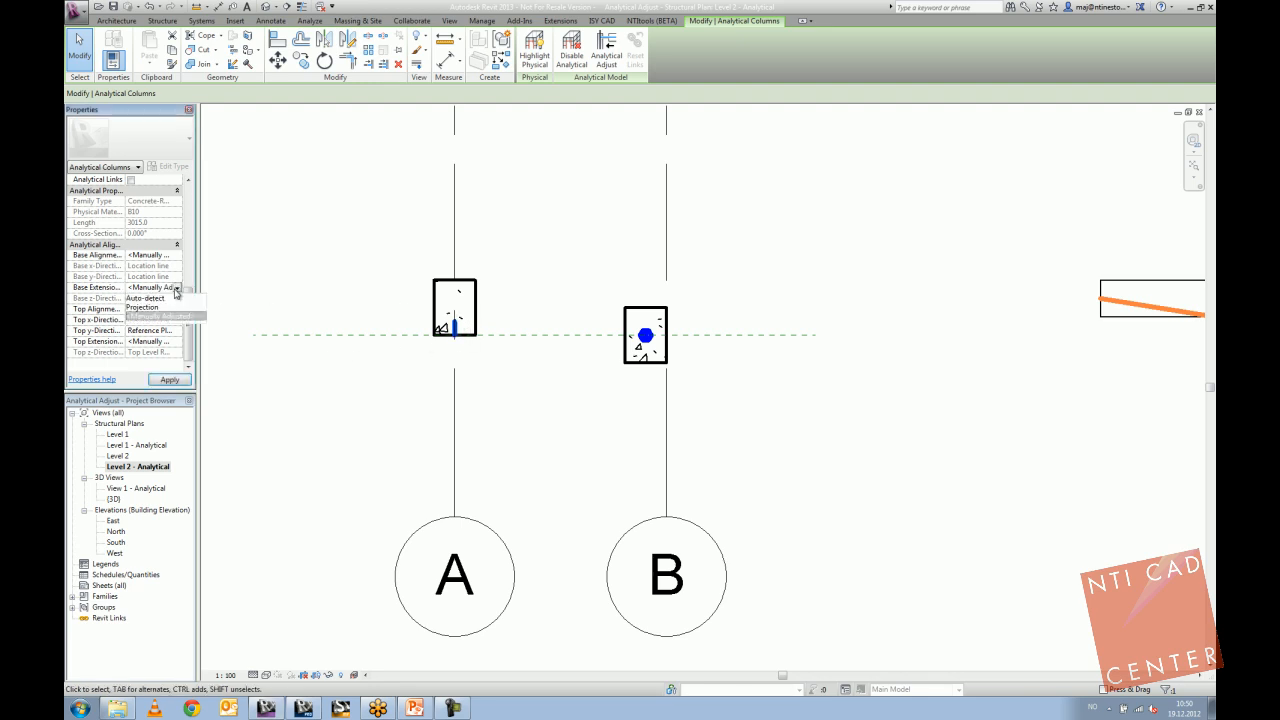
click(178, 257)
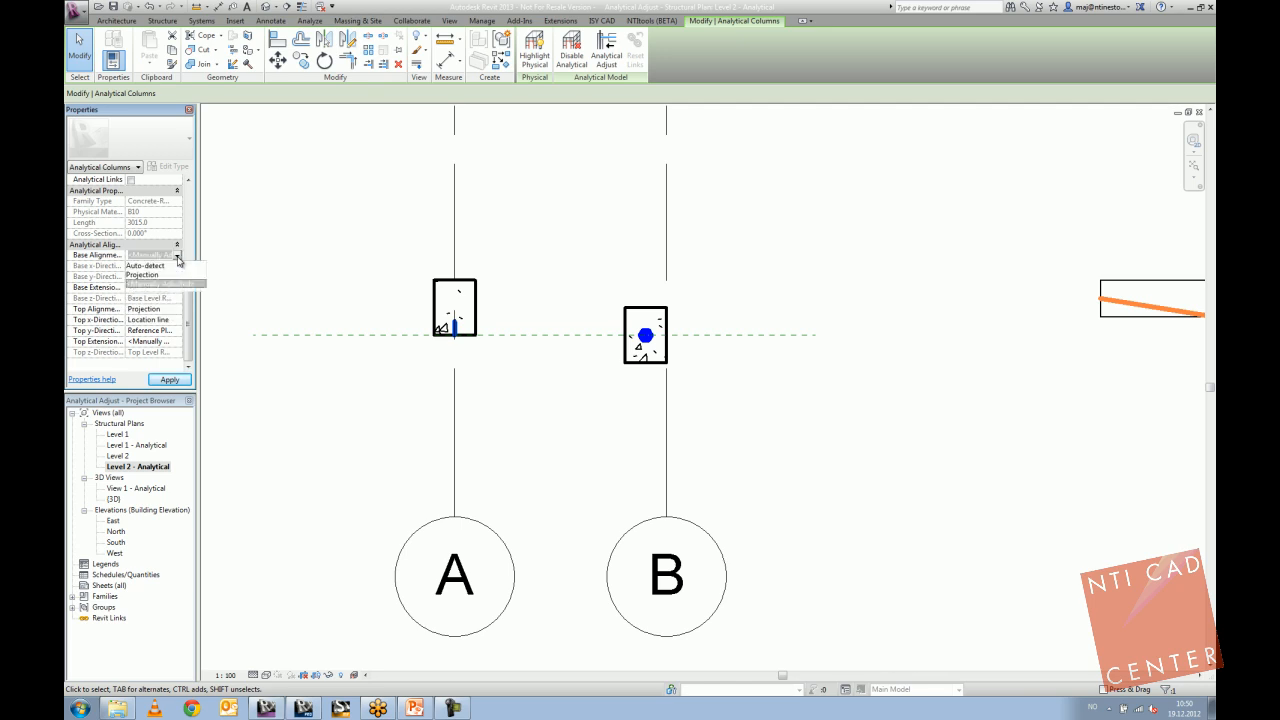
click(172, 275)
Try reference plane AAA as the base y-direction projection of the grid A analytical column.
click(177, 278)
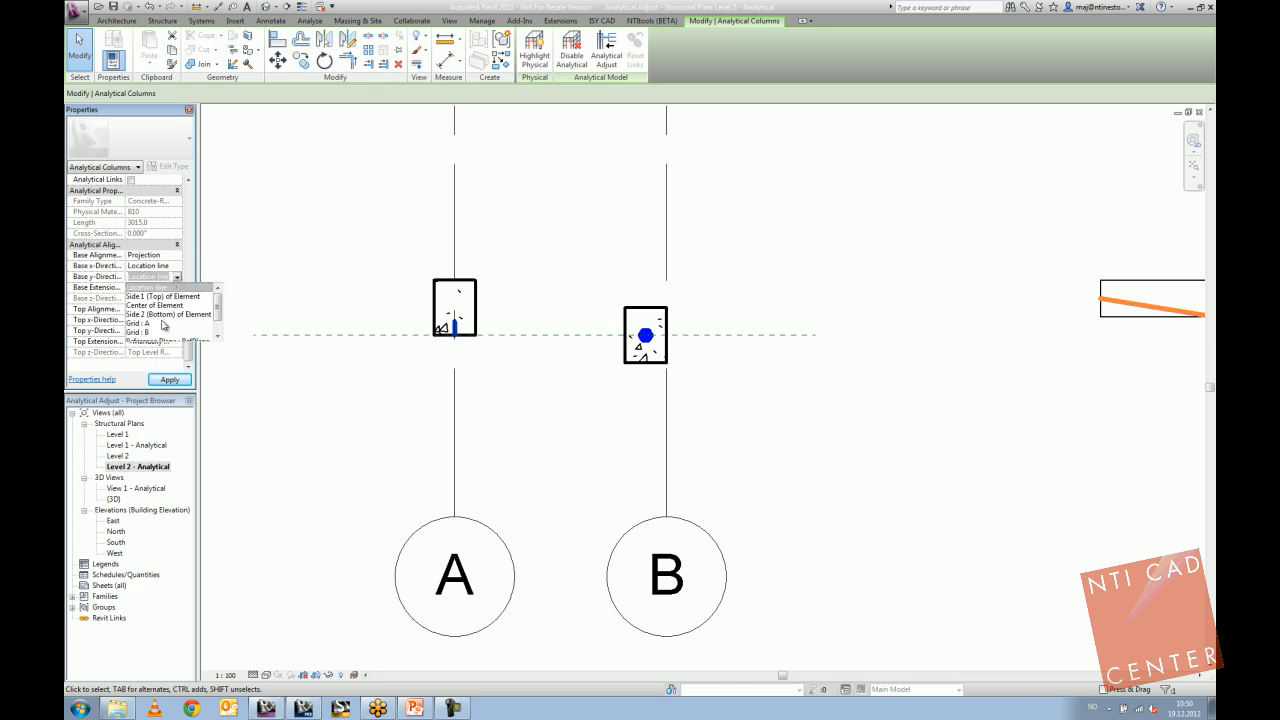
scroll(188, 323, down, 2)
click(176, 338)
click(184, 380)
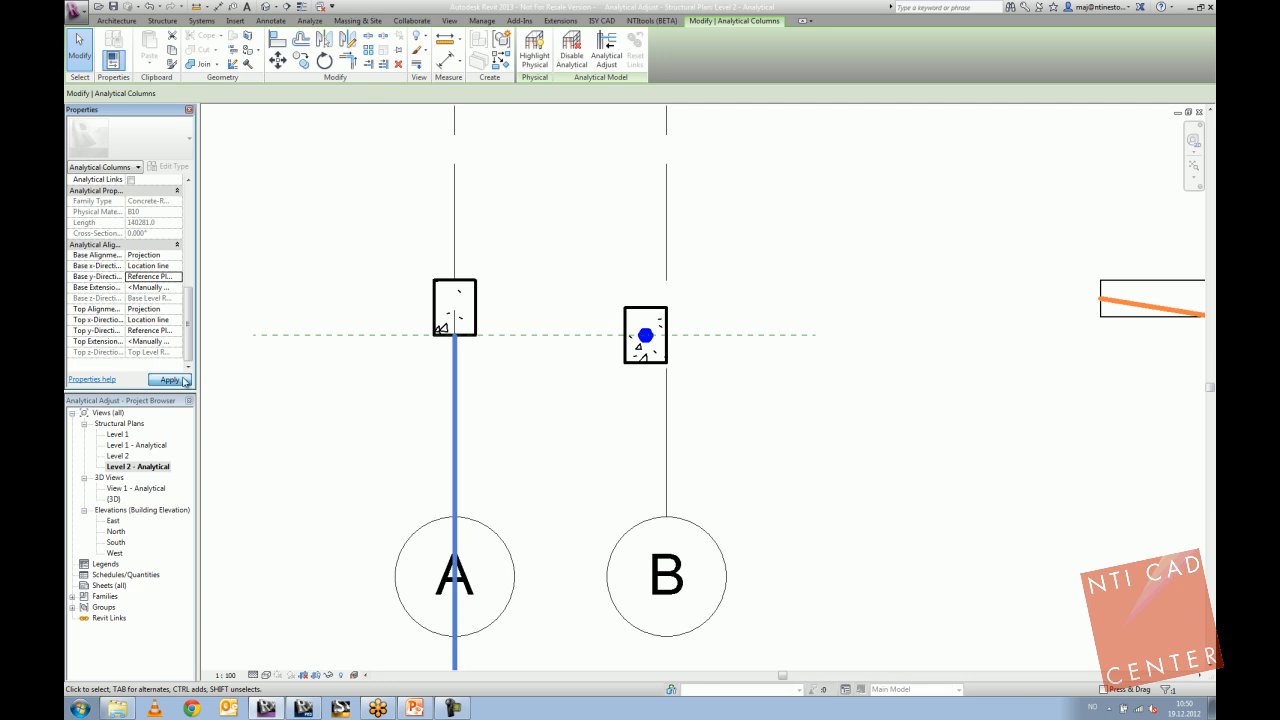
Set the base y-direction projection of the grid A analytical column to Reference Plane : RefPlane.
click(177, 257)
click(172, 279)
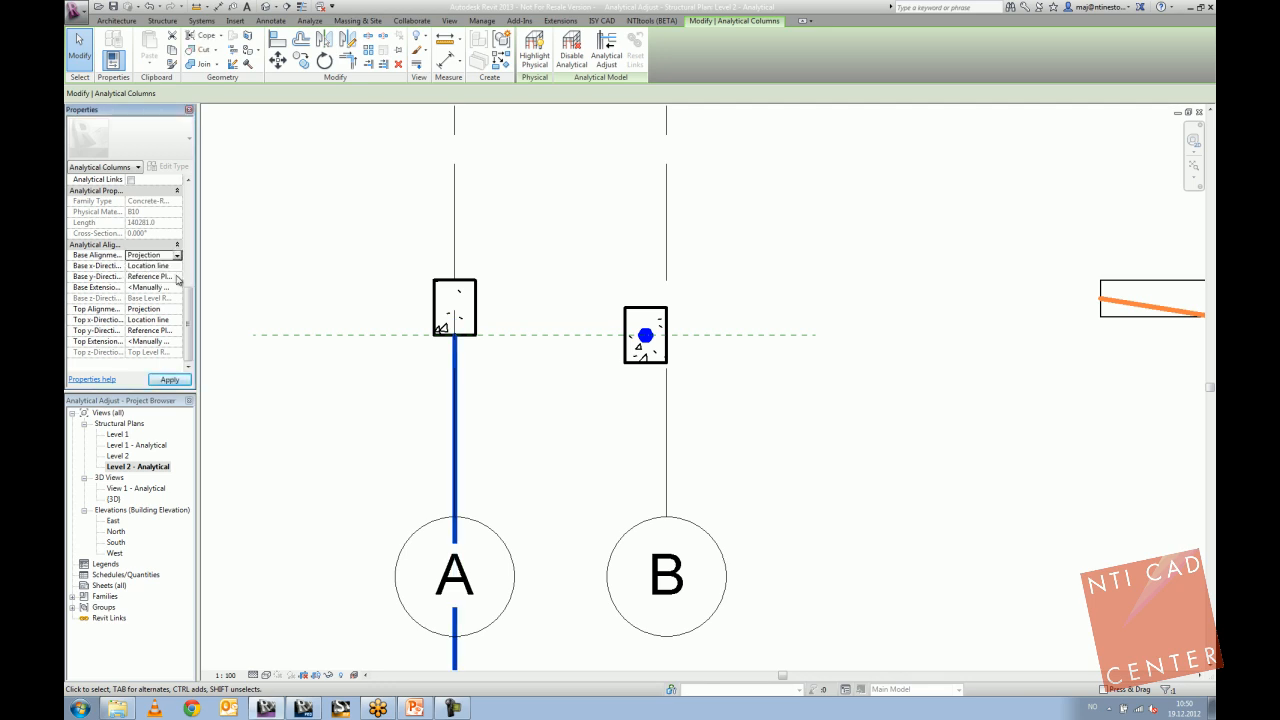
click(177, 278)
click(164, 324)
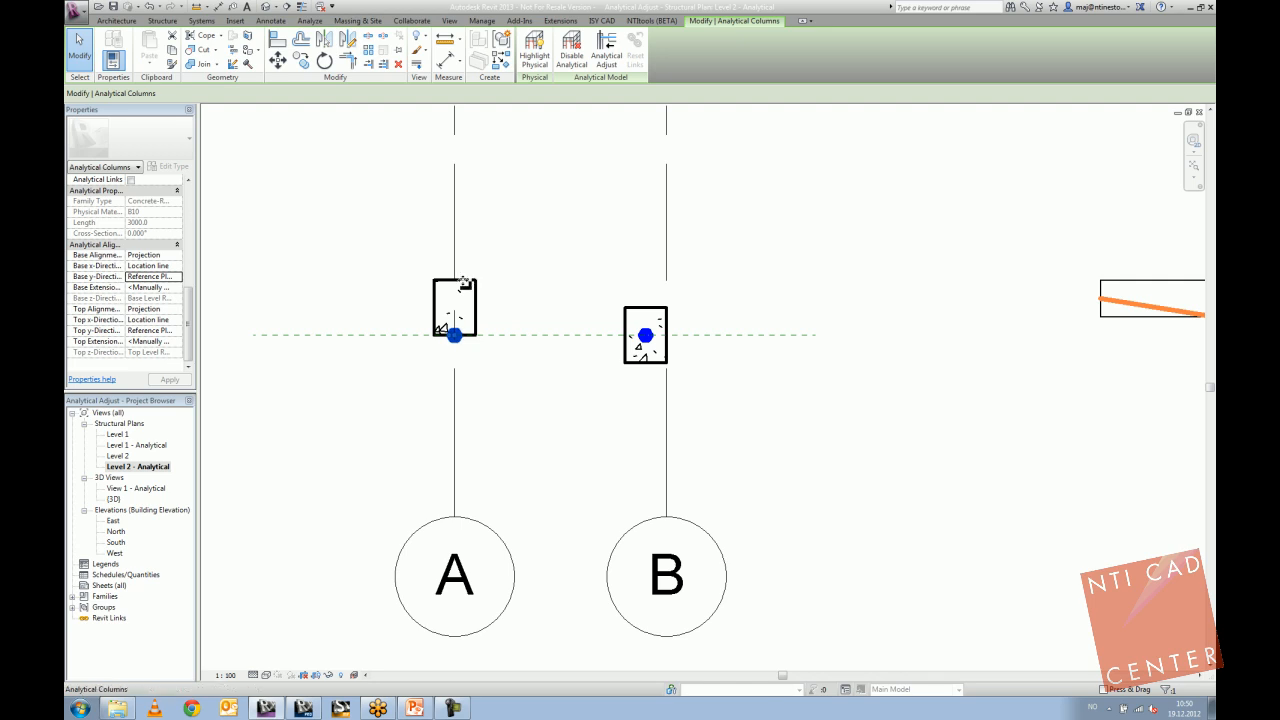
Move the RefPlane reference plane down, and bring it back up to just below the lower edge of the grid A column.
click(484, 299)
click(476, 289)
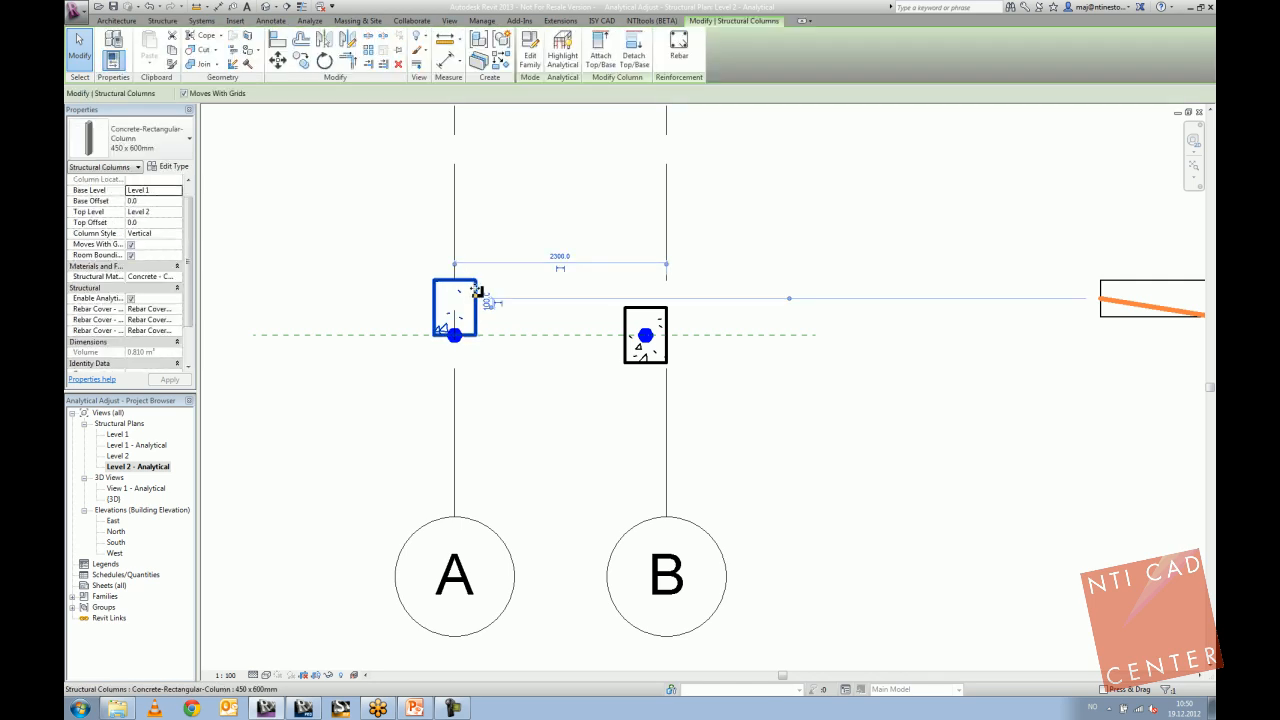
click(475, 287)
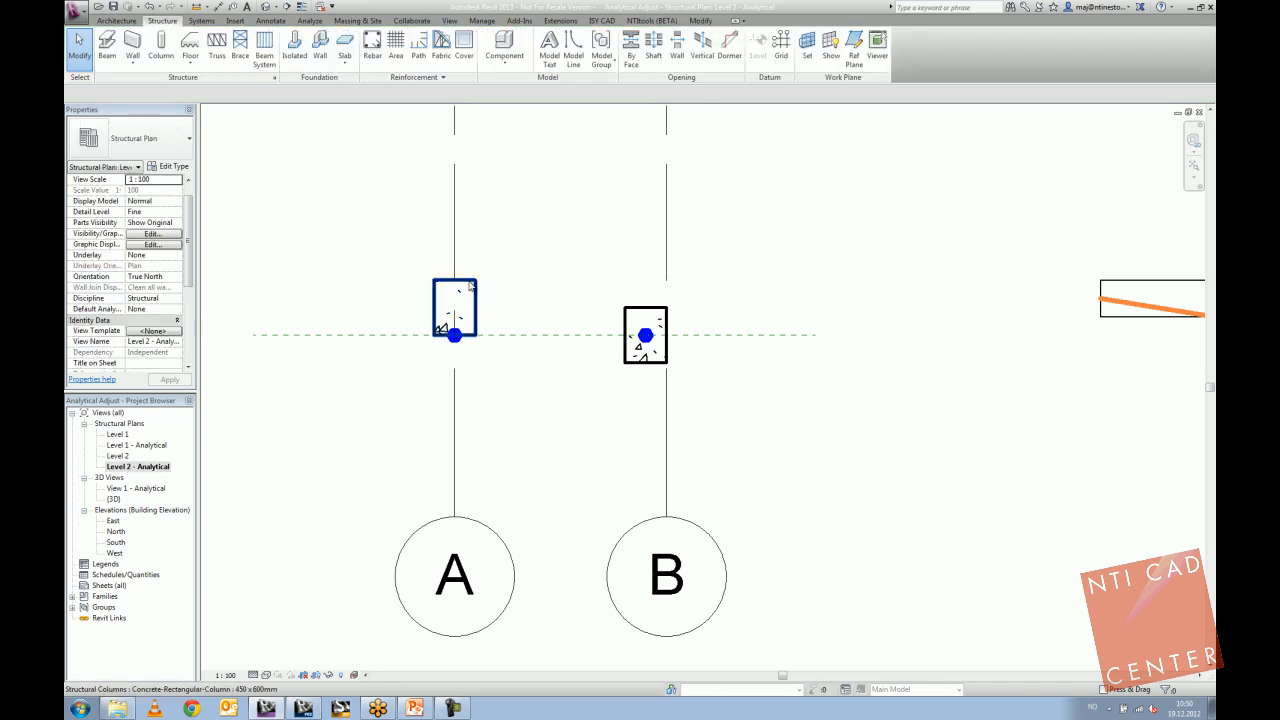
click(500, 336)
drag(505, 337, 508, 355)
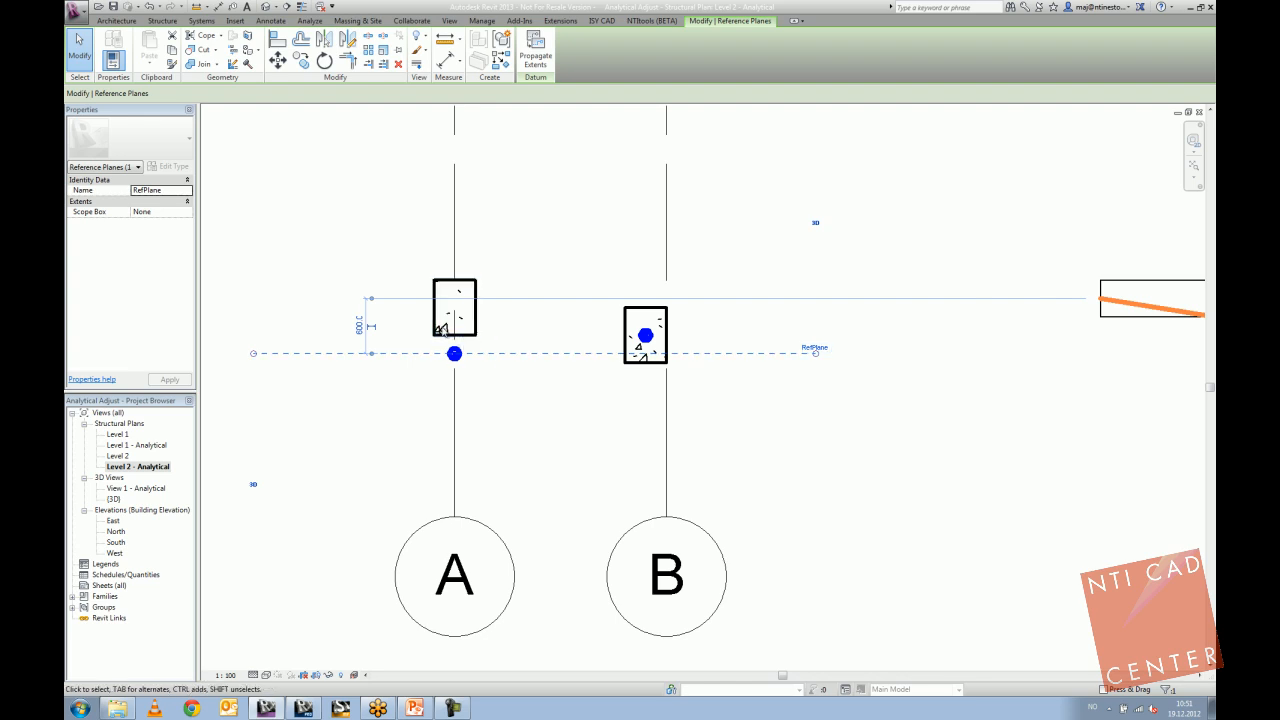
drag(489, 354, 486, 341)
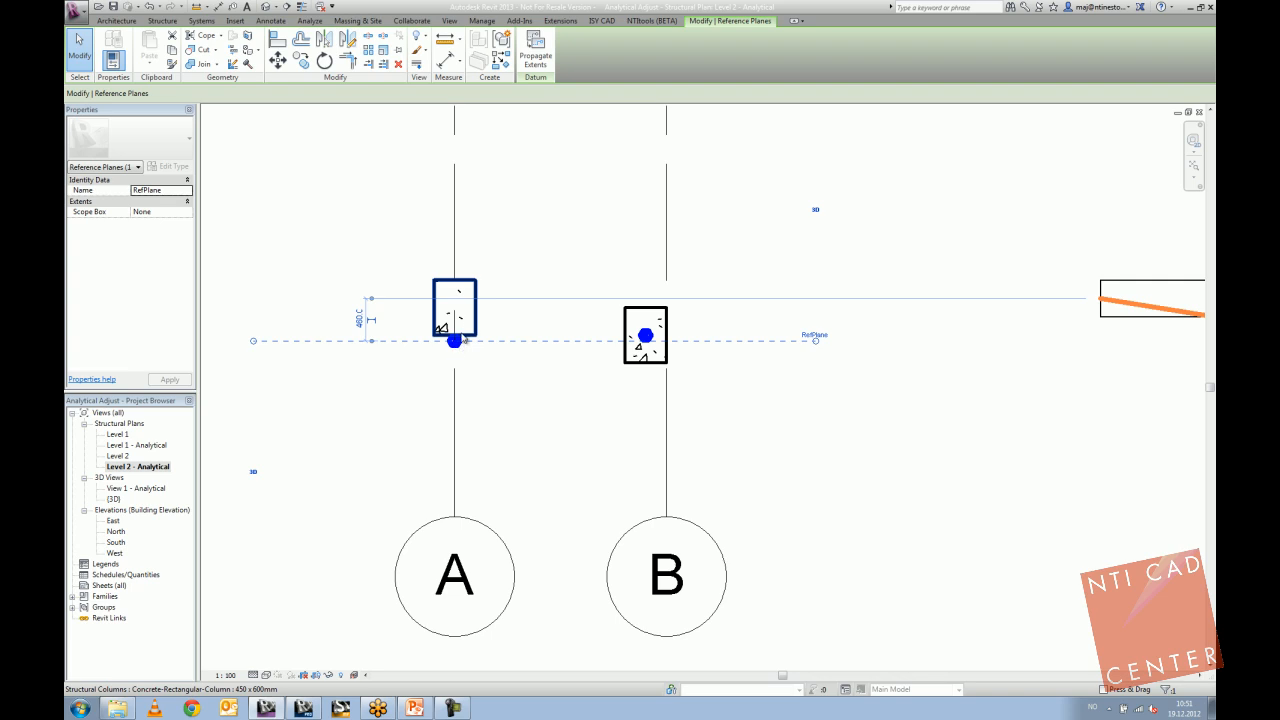
Set the top alignment method of the grid B analytical column to Projection and its top x-direction projection to Grid : B.
scroll(645, 334, up, 2)
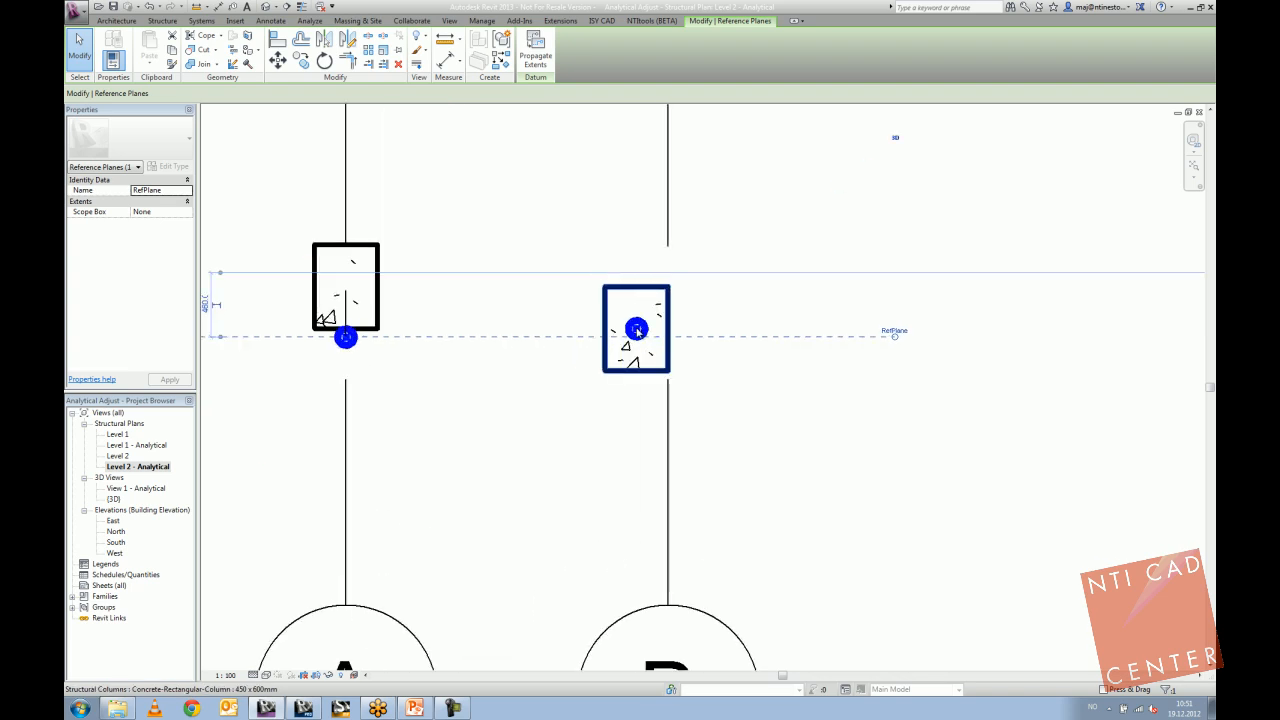
click(637, 331)
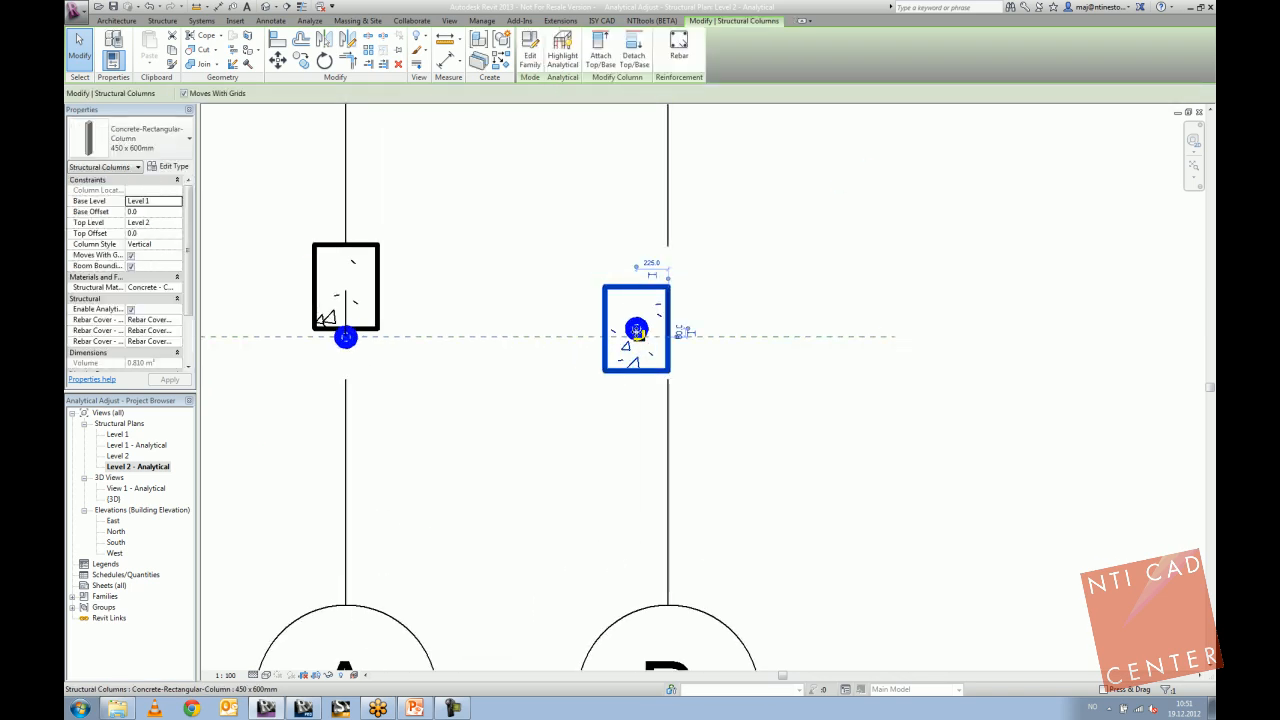
click(637, 330)
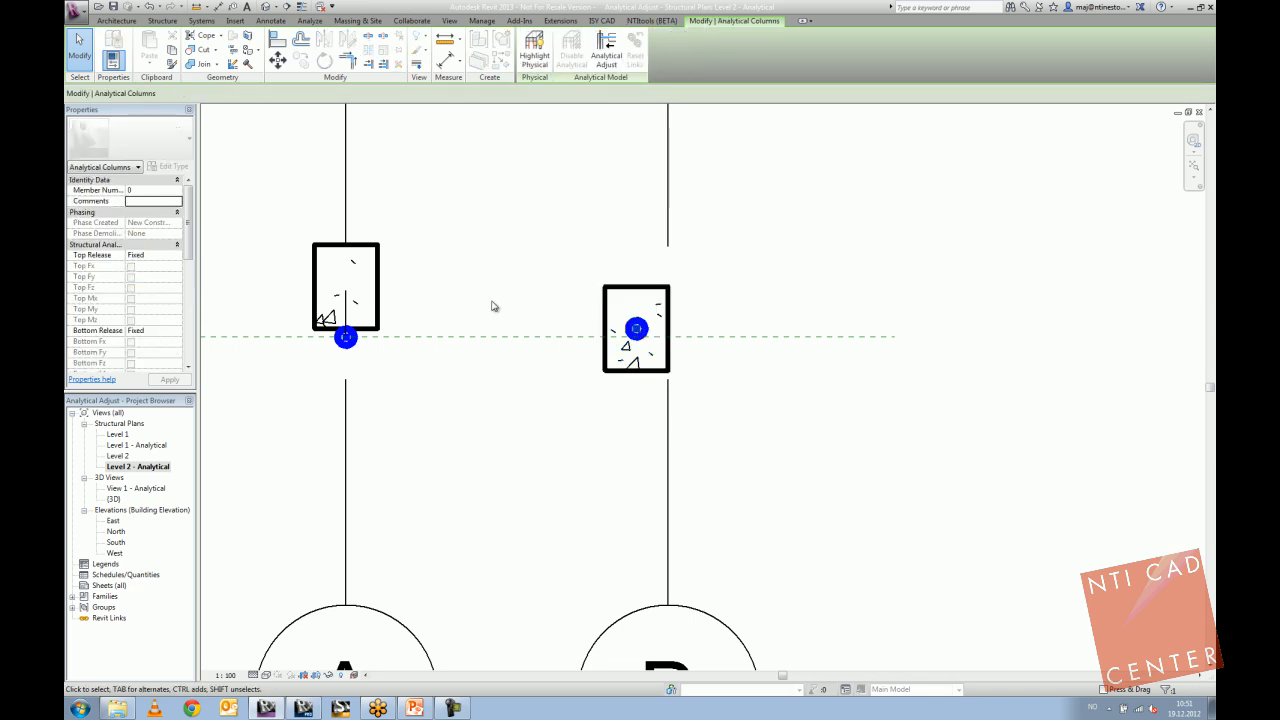
drag(188, 240, 189, 352)
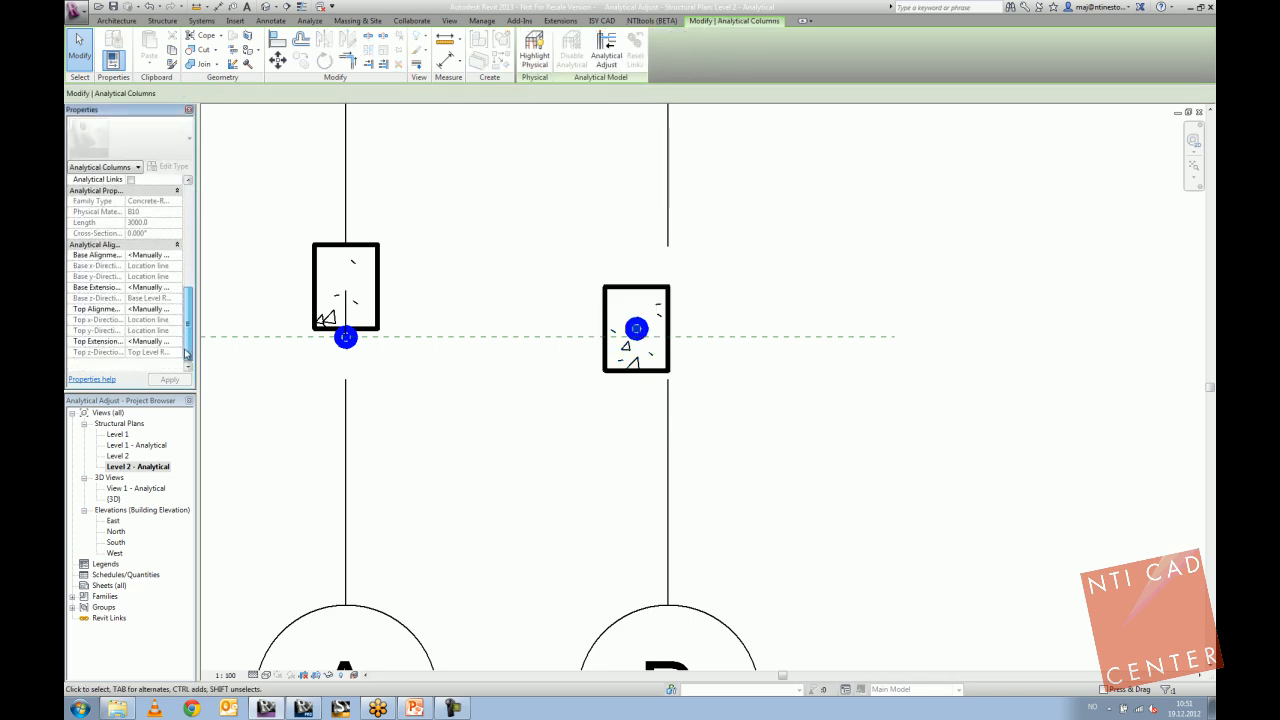
scroll(807, 494, down, 2)
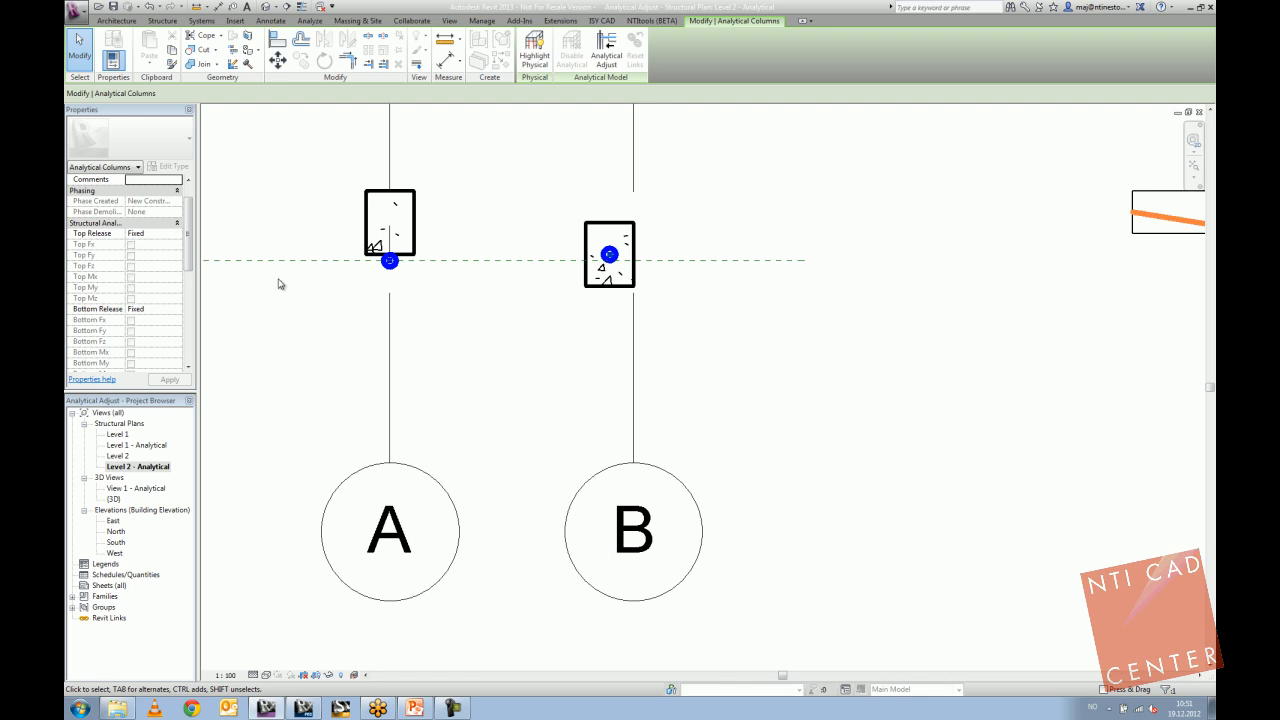
drag(189, 235, 189, 350)
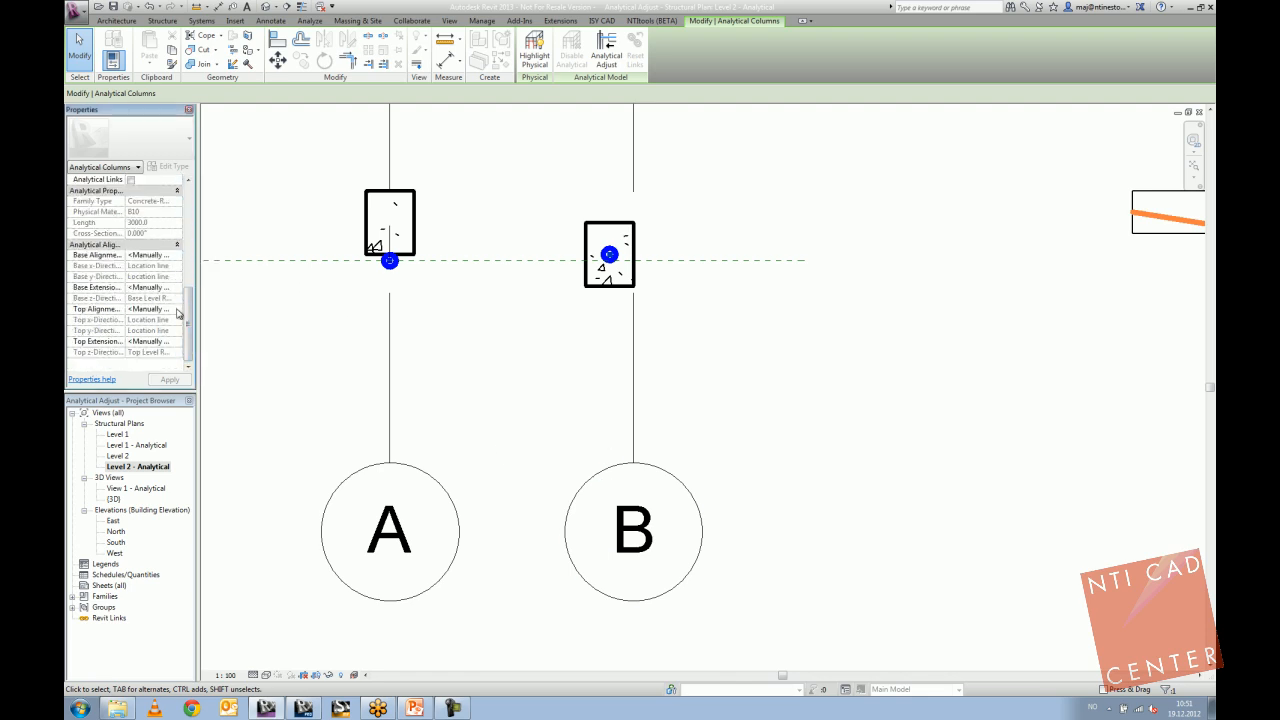
click(177, 310)
click(170, 331)
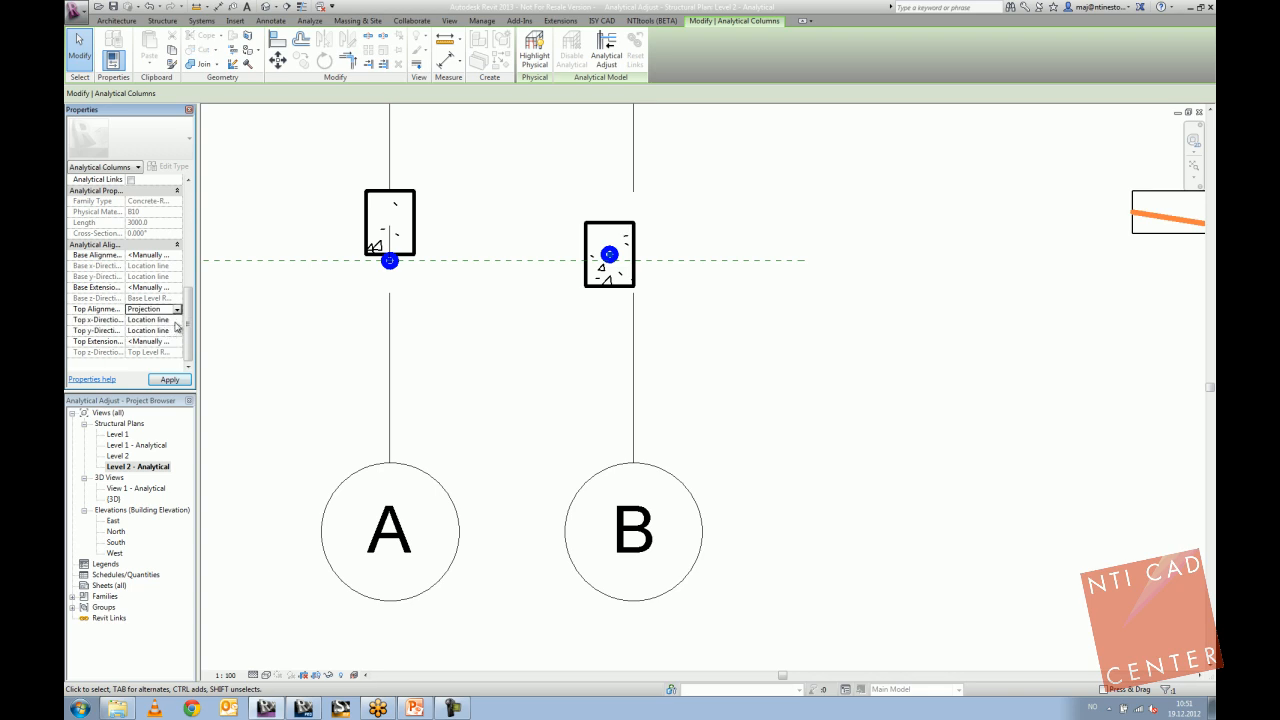
click(176, 321)
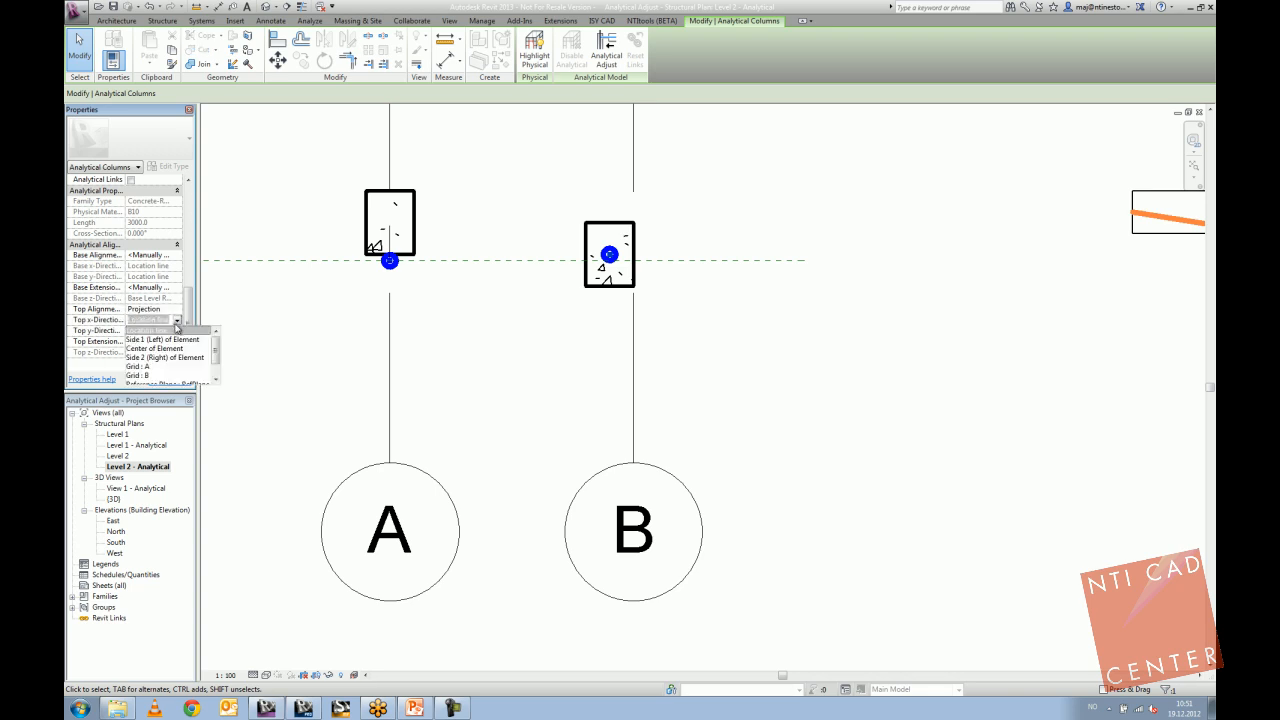
click(157, 376)
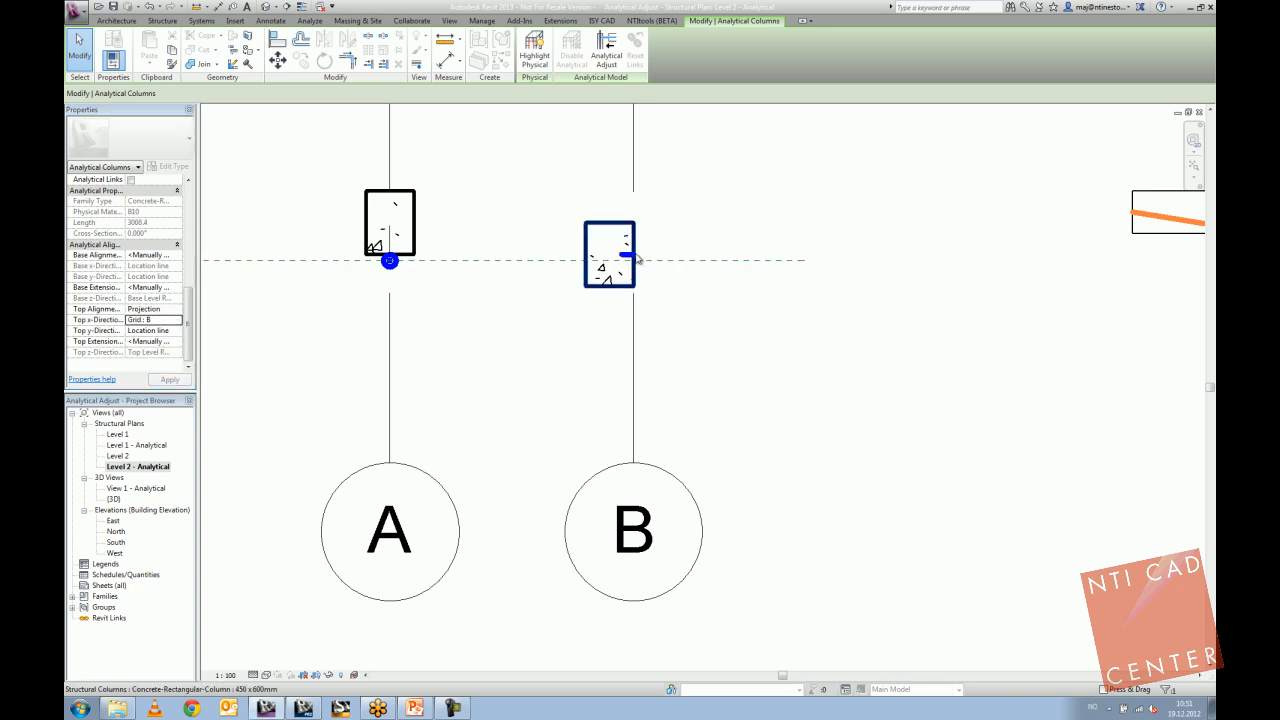
Try Projection as the base alignment method of the grid B analytical column with Grid : B as its base y-direction projection.
click(175, 257)
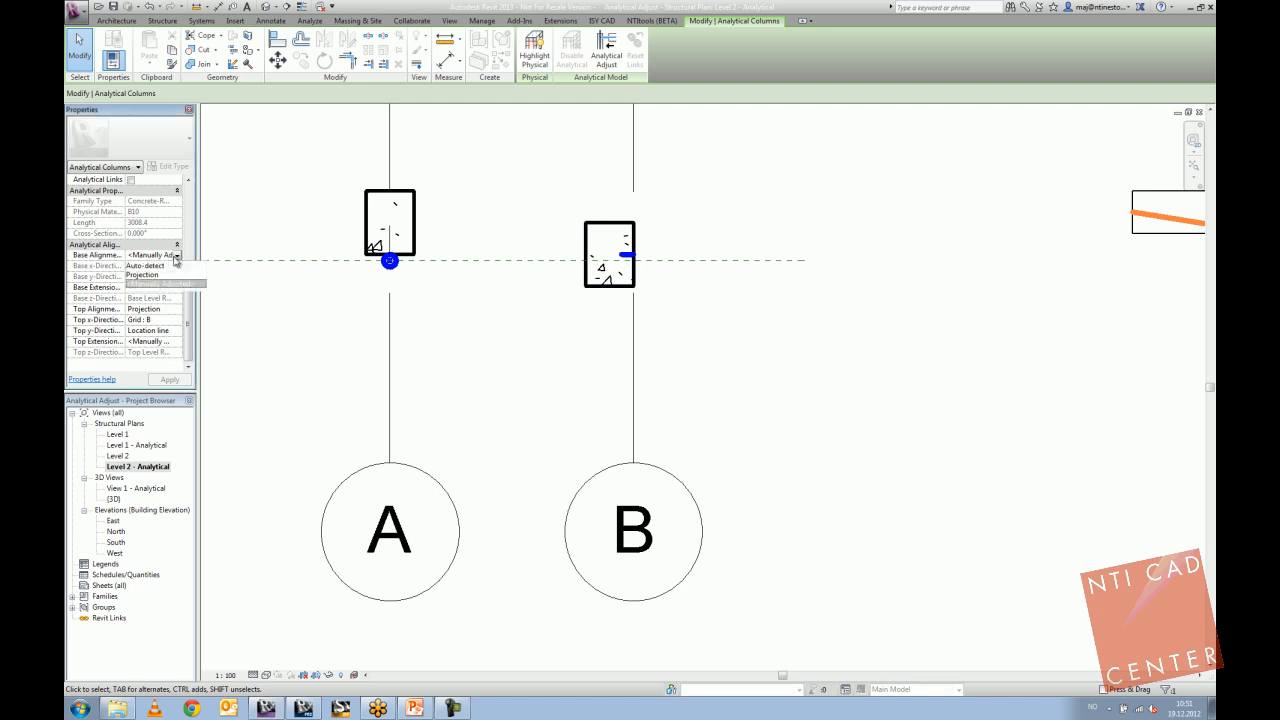
click(173, 276)
click(177, 277)
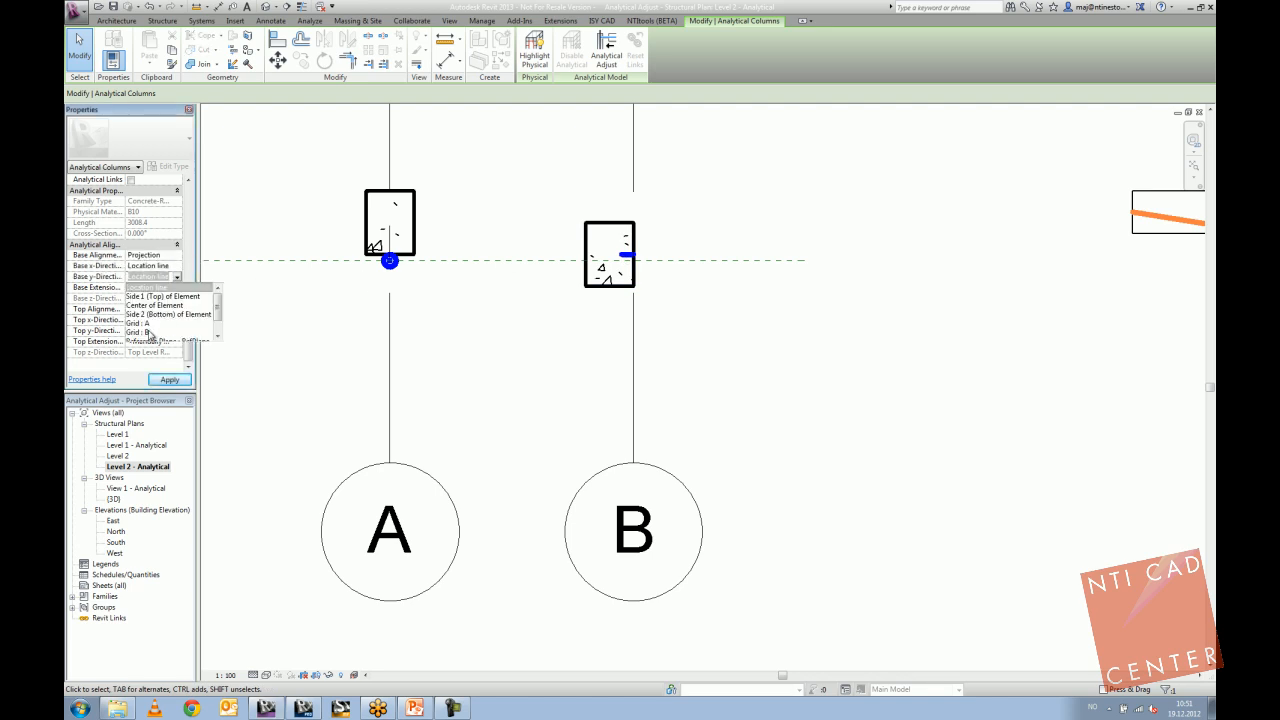
click(148, 332)
click(170, 379)
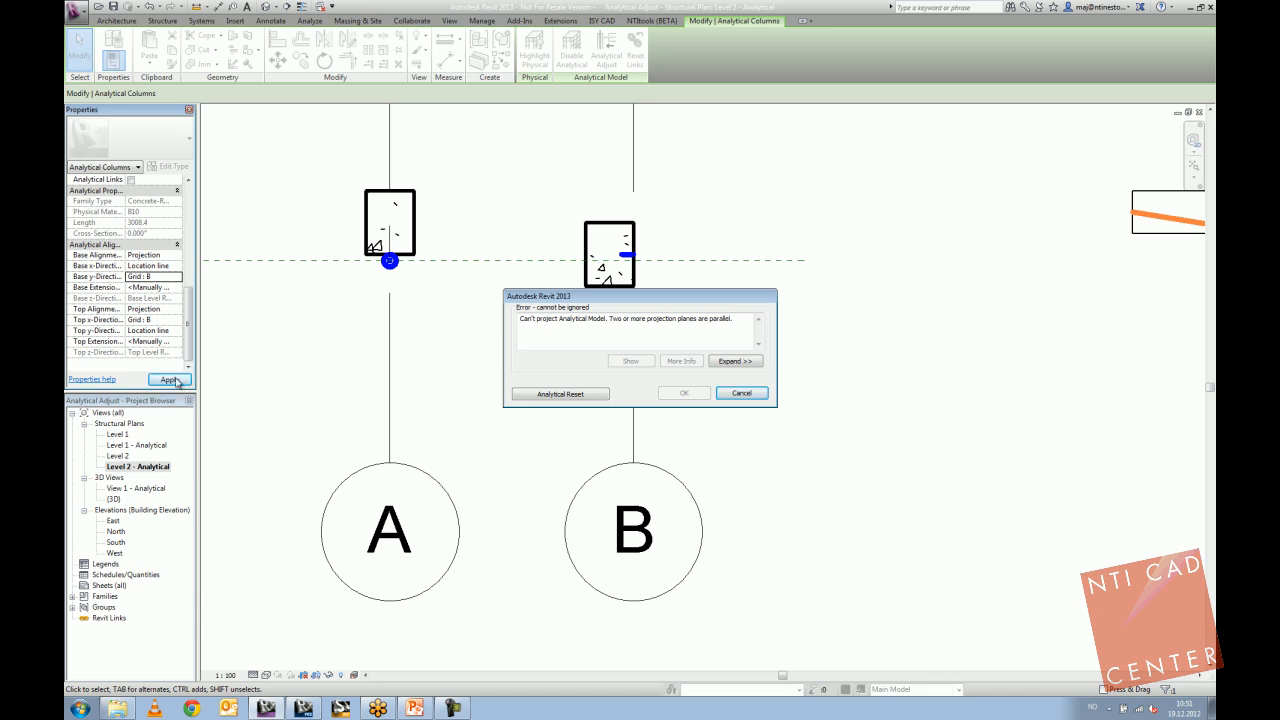
click(741, 393)
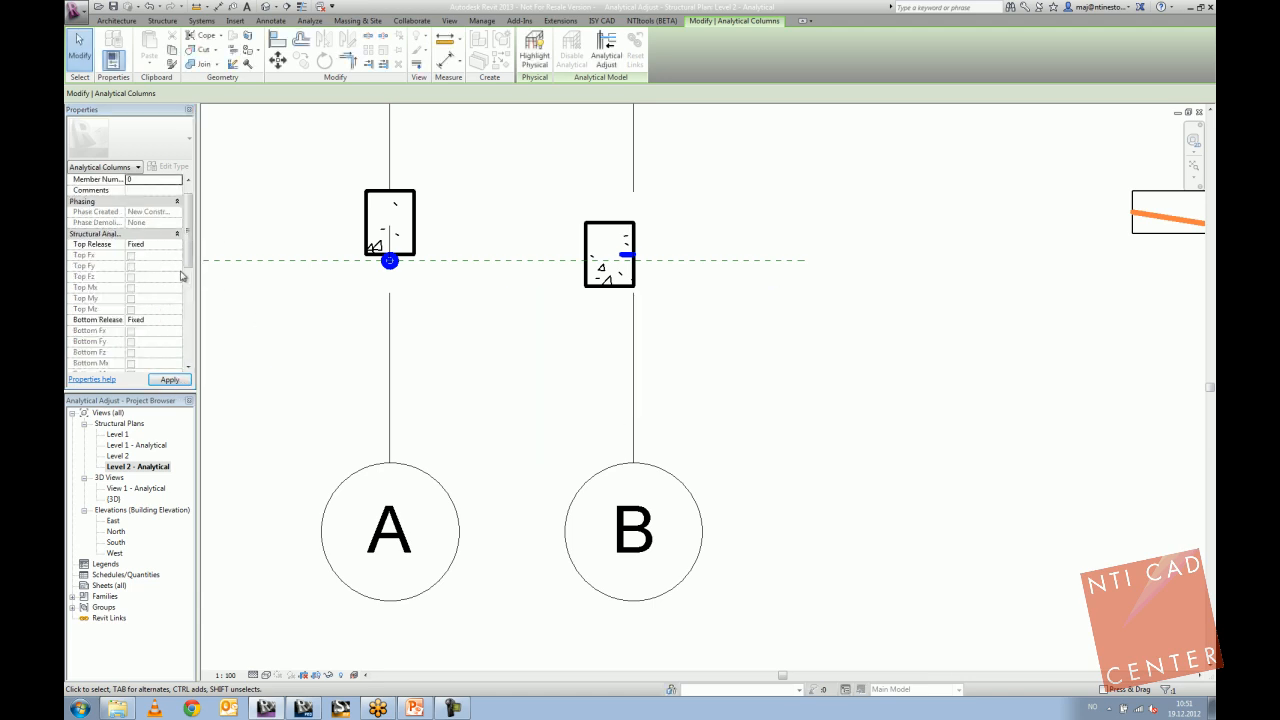
Set the base alignment method of the grid B analytical column to Projection and its base x-direction projection to Grid : B.
drag(187, 246, 184, 330)
click(178, 279)
click(162, 298)
click(178, 291)
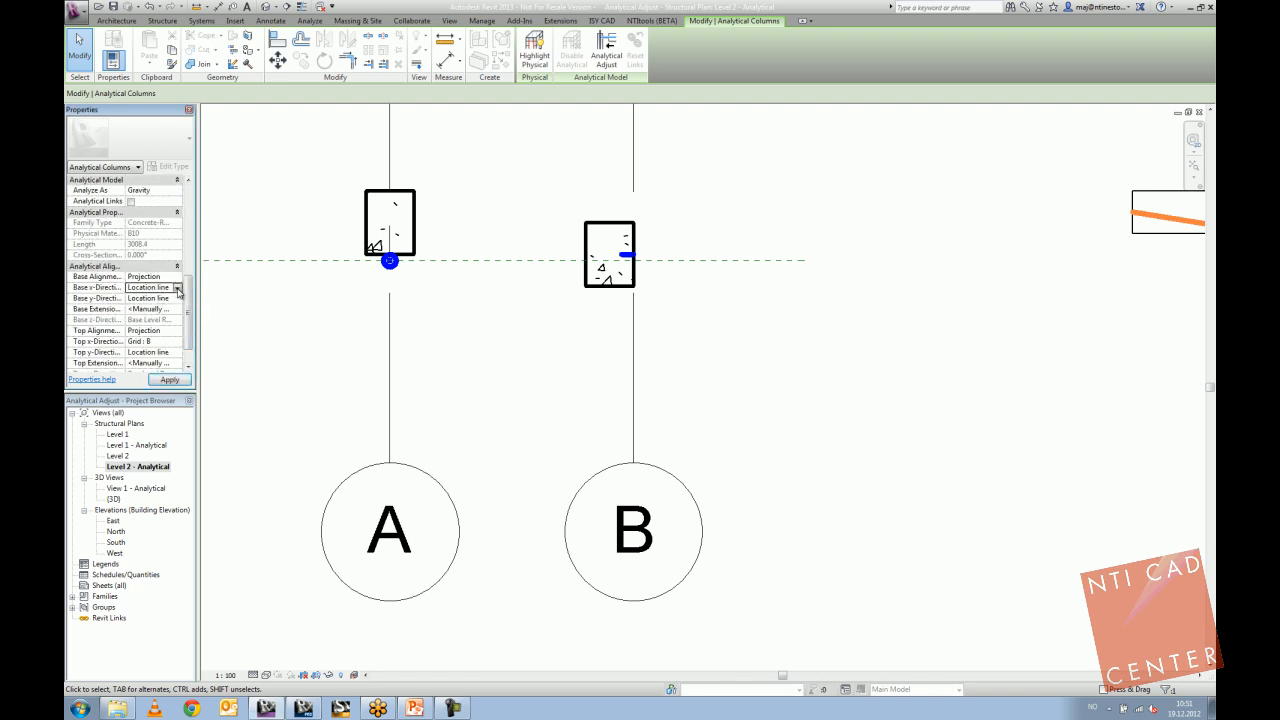
click(177, 288)
click(145, 343)
click(169, 380)
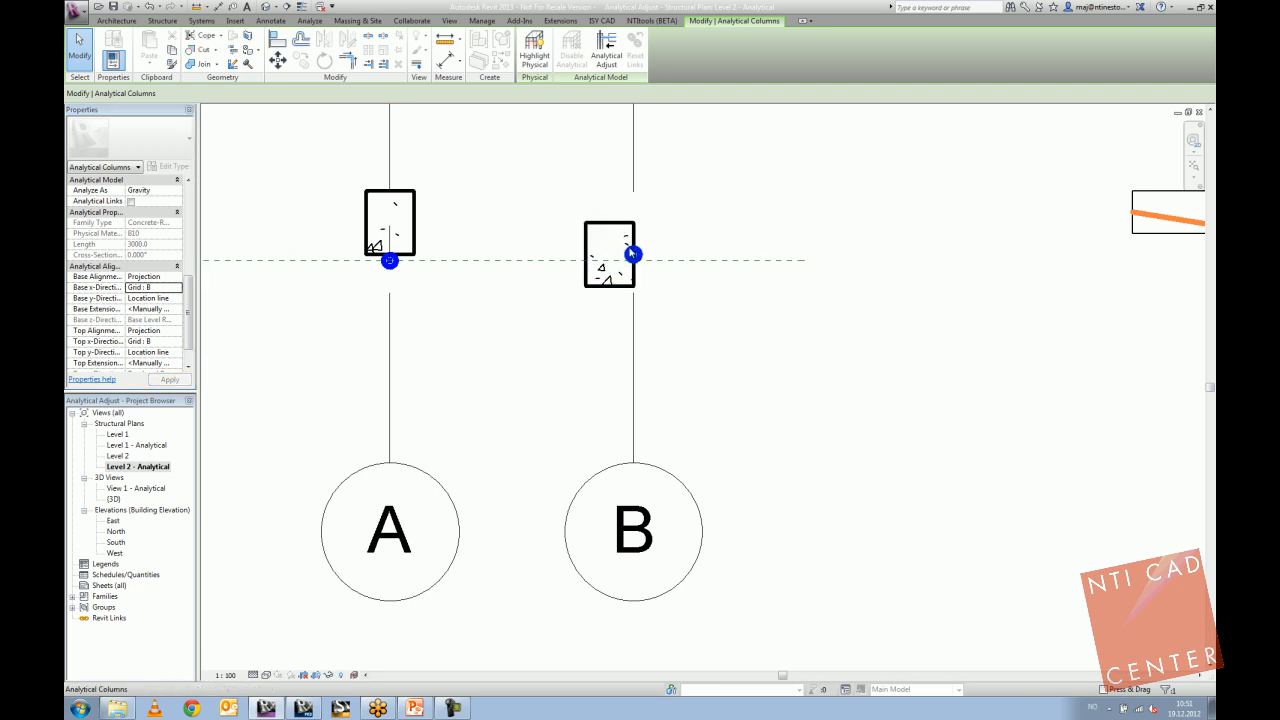
scroll(615, 266, down, 3)
scroll(626, 272, down, 1)
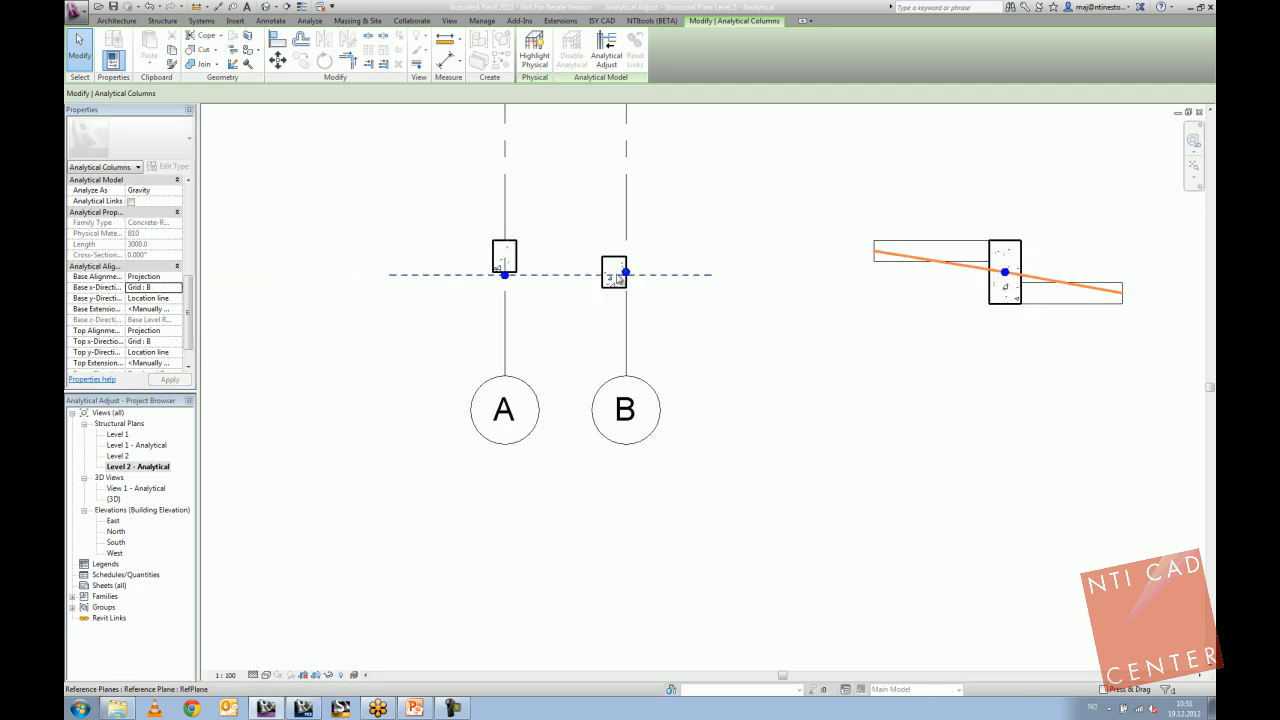
scroll(650, 258, up, 3)
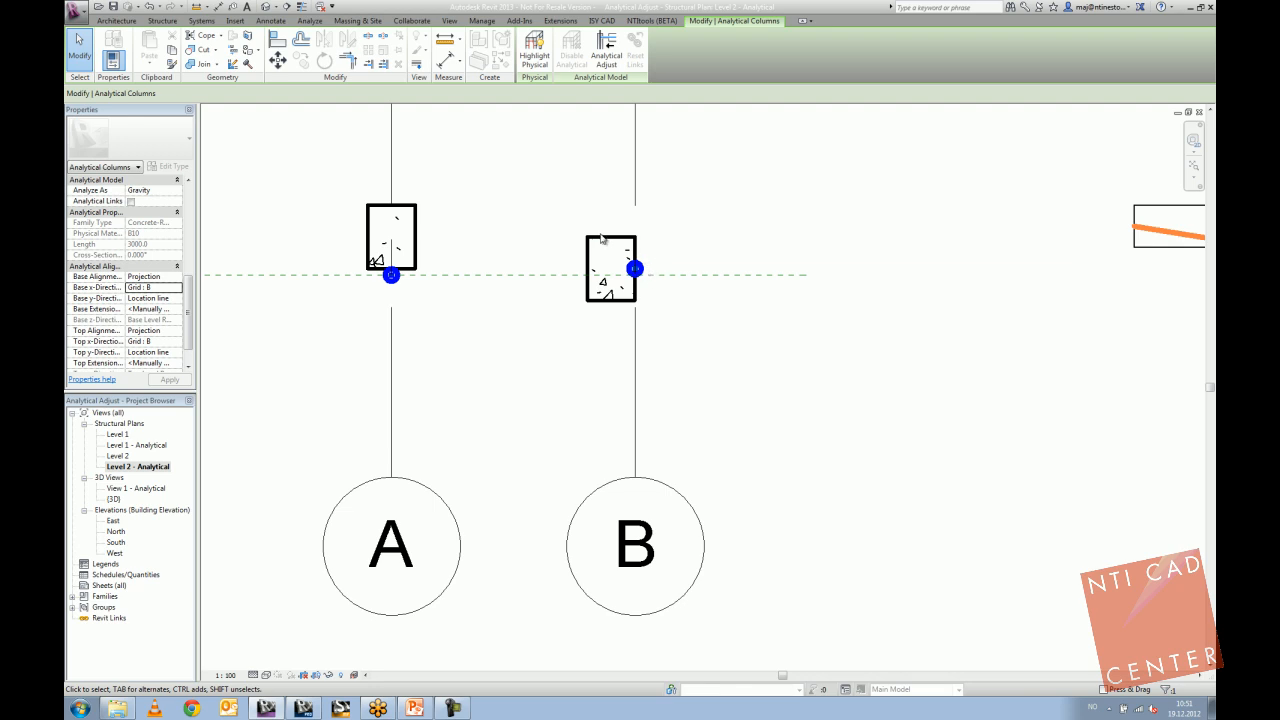
scroll(592, 262, down, 1)
scroll(592, 262, down, 2)
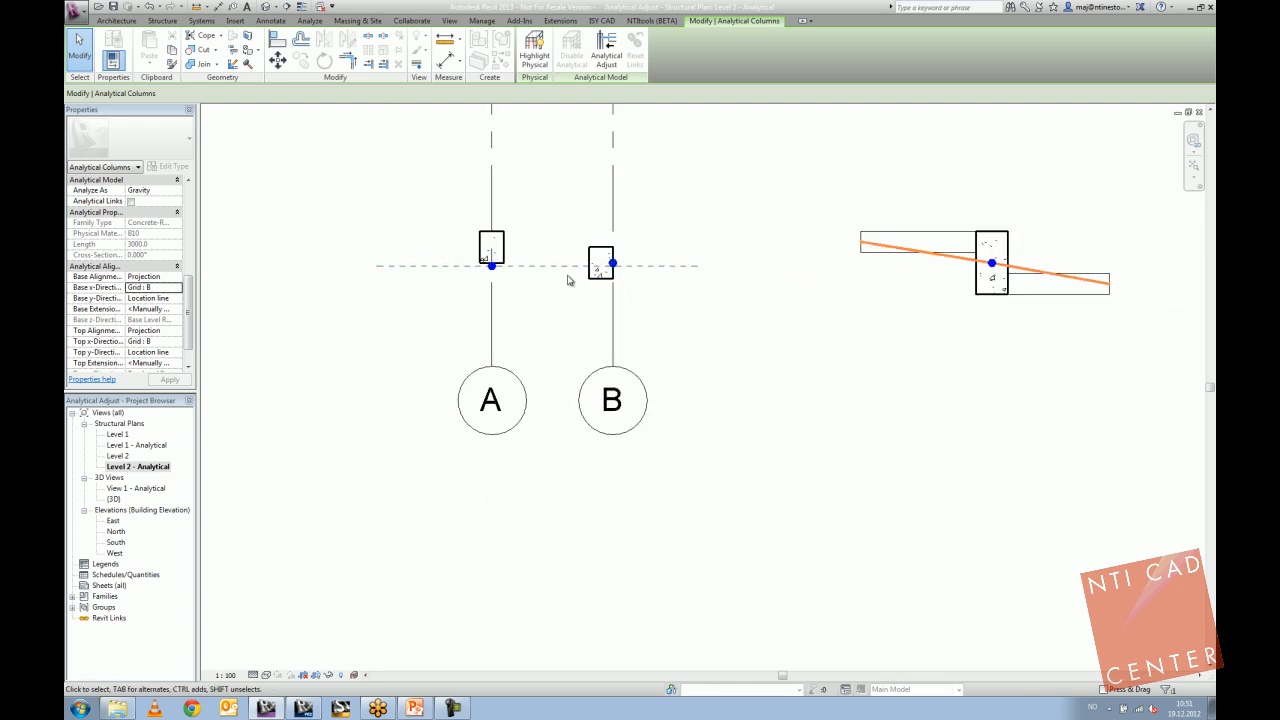
scroll(612, 262, up, 2)
scroll(610, 262, down, 3)
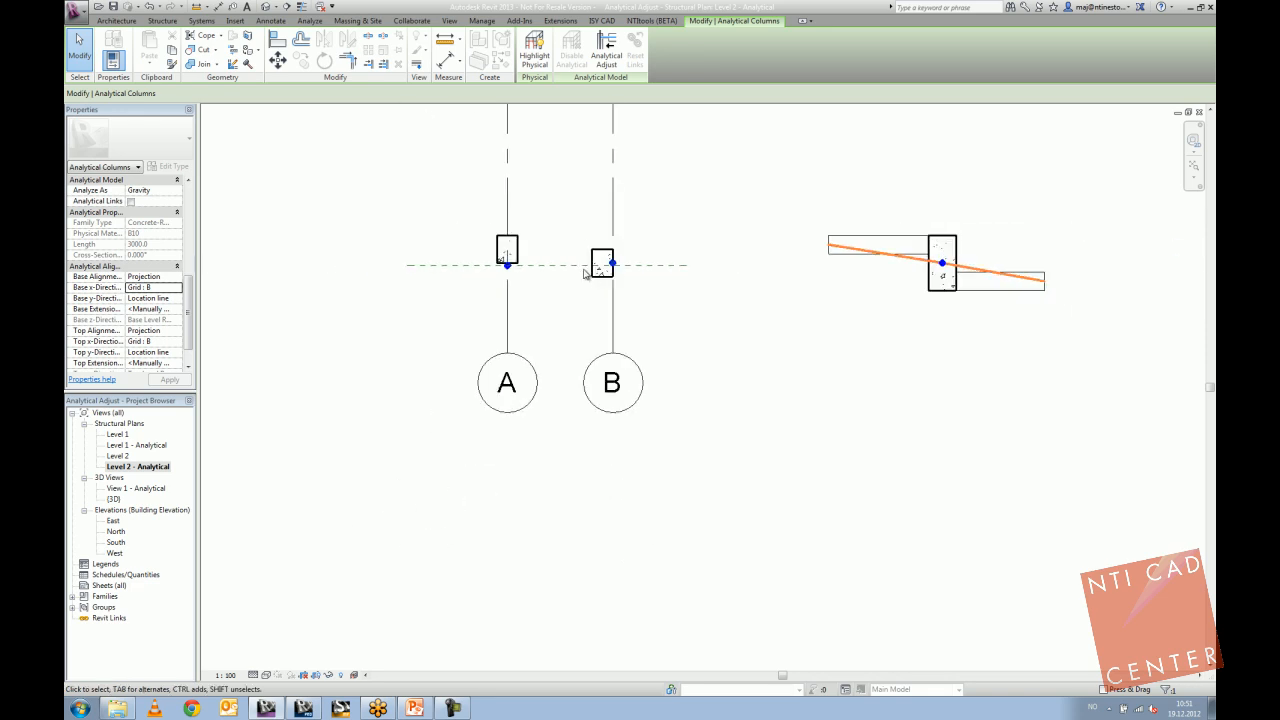
Move the RefPlane reference plane down to about 800 mm below the upper wall segment's centreline.
middle_drag(722, 269, 538, 270)
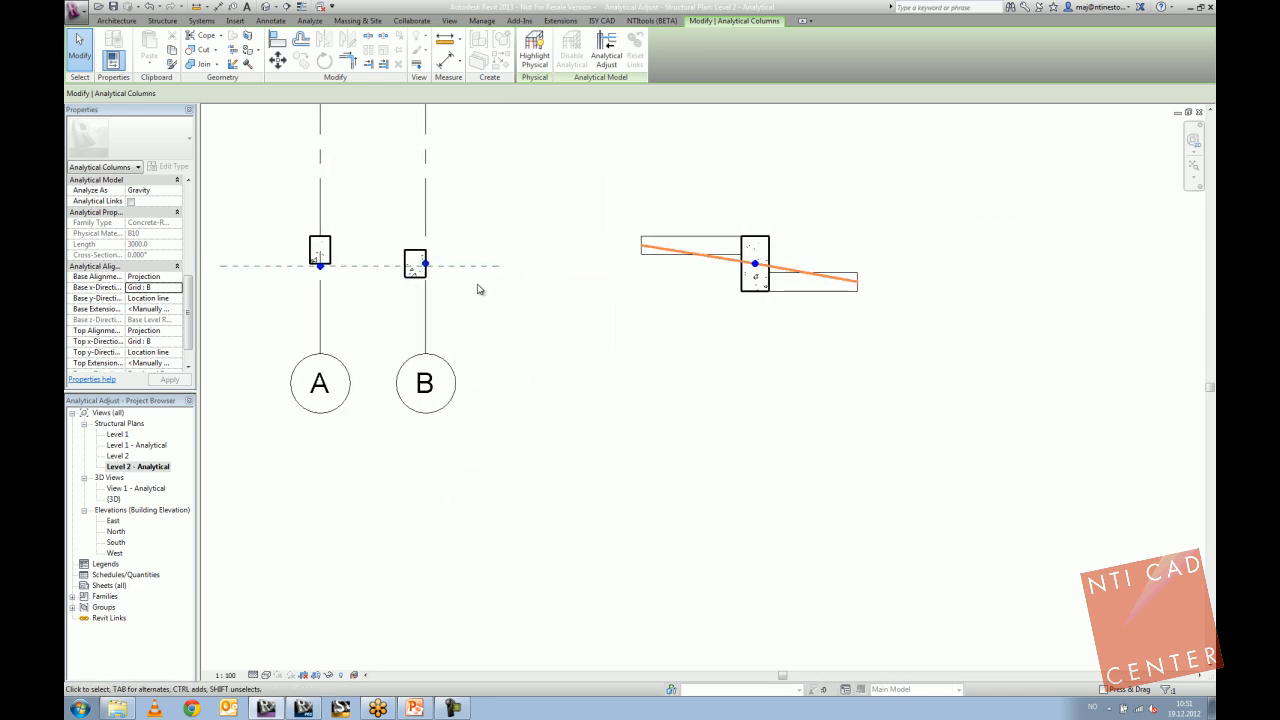
key(Caps_Lock)
middle_drag(563, 360, 551, 357)
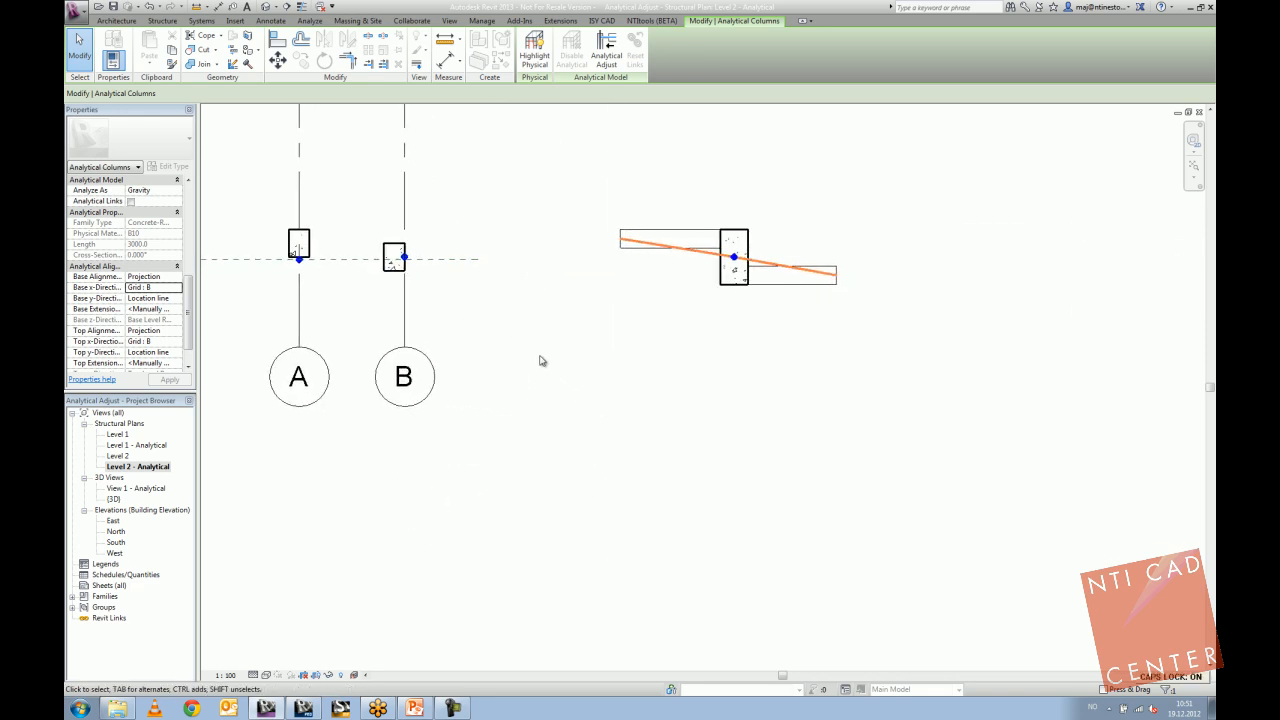
click(350, 260)
drag(350, 261, 351, 277)
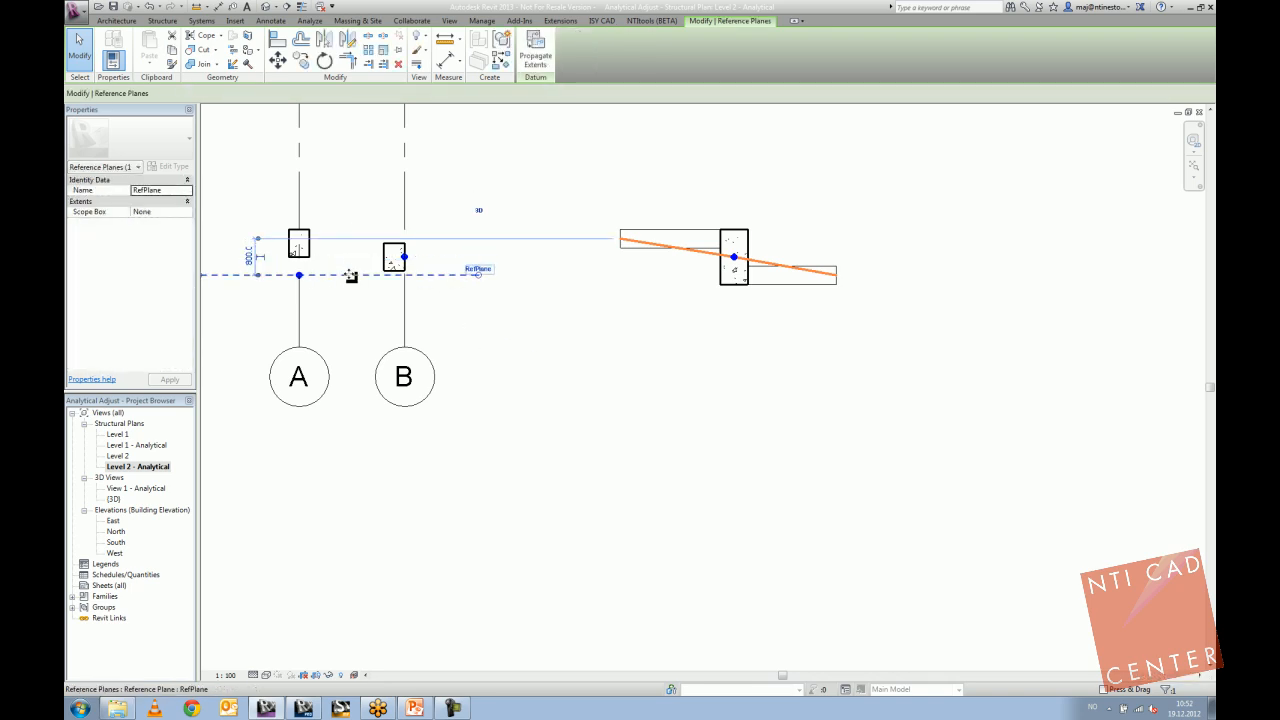
middle_drag(350, 286, 428, 296)
click(308, 221)
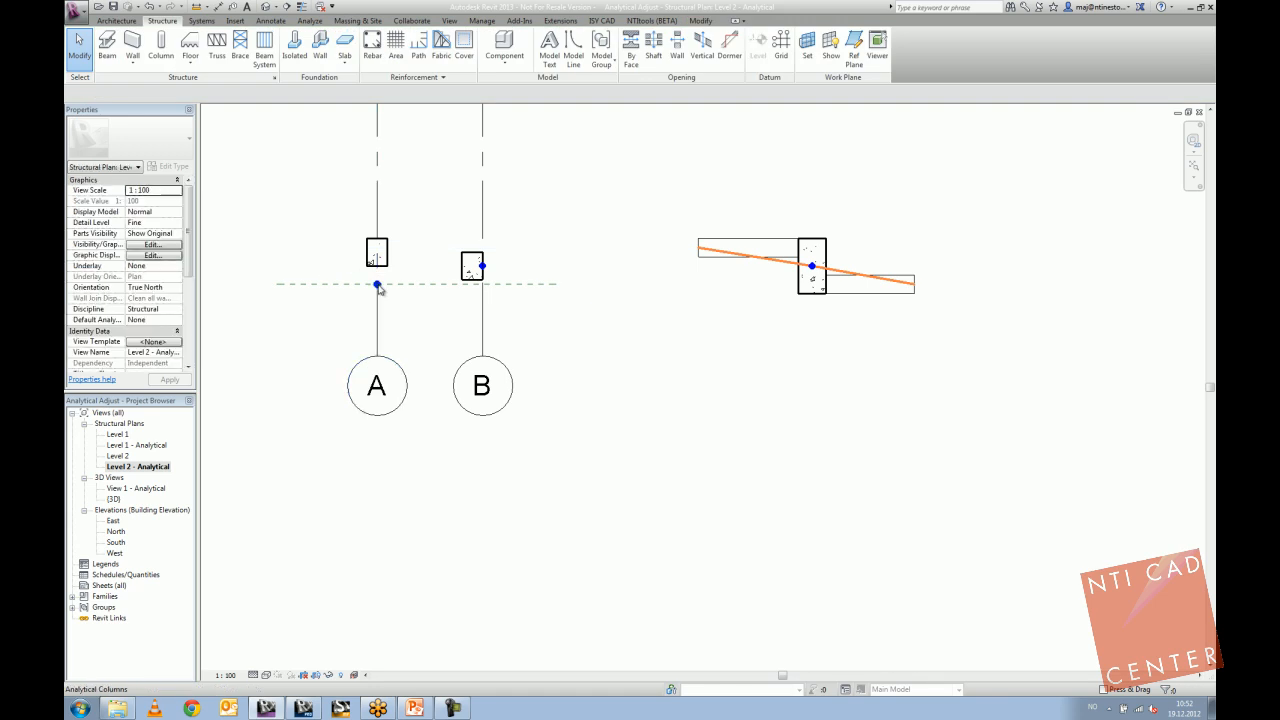
Enter Analytical Adjust mode and reset the grid A analytical column to its default position.
scroll(376, 285, up, 3)
click(381, 301)
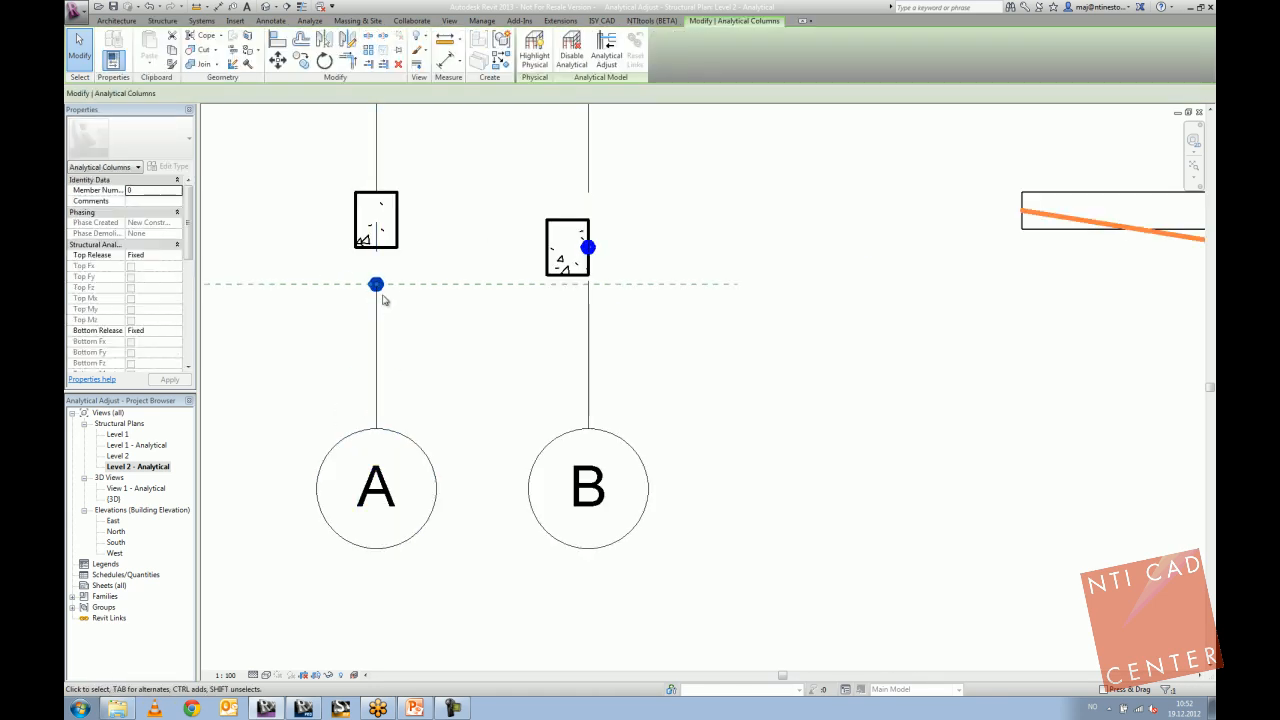
click(614, 64)
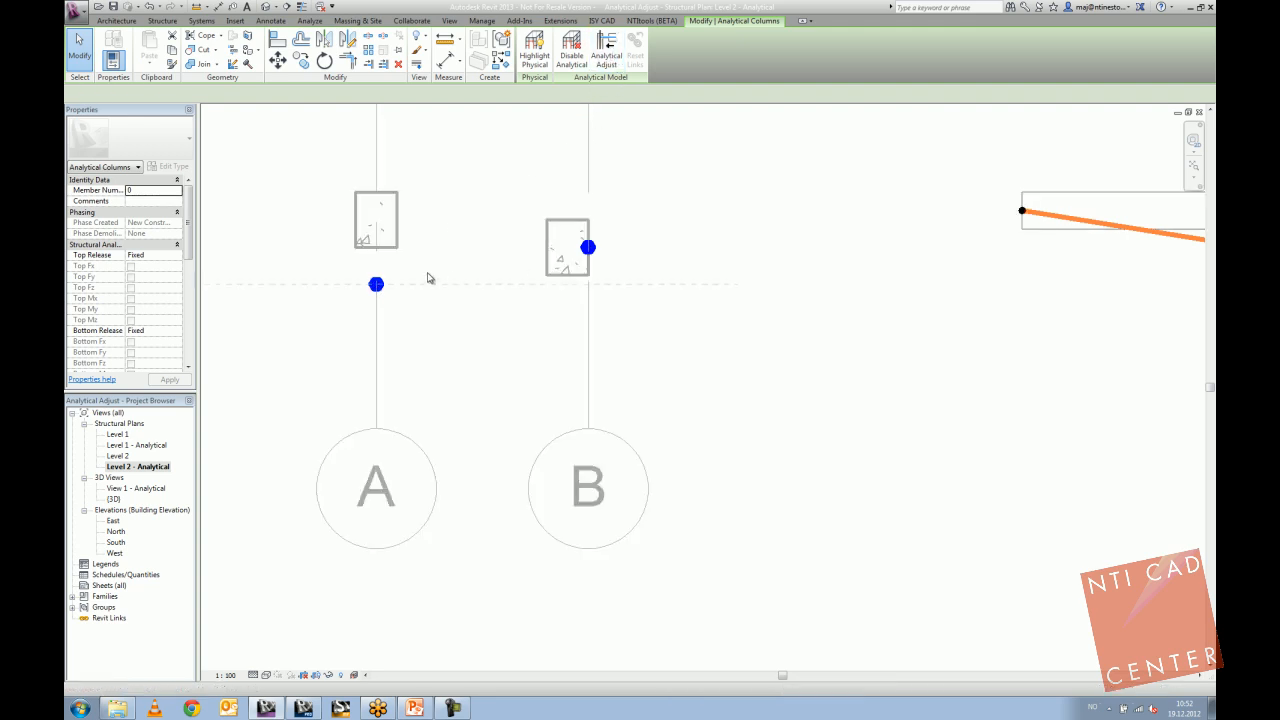
click(376, 285)
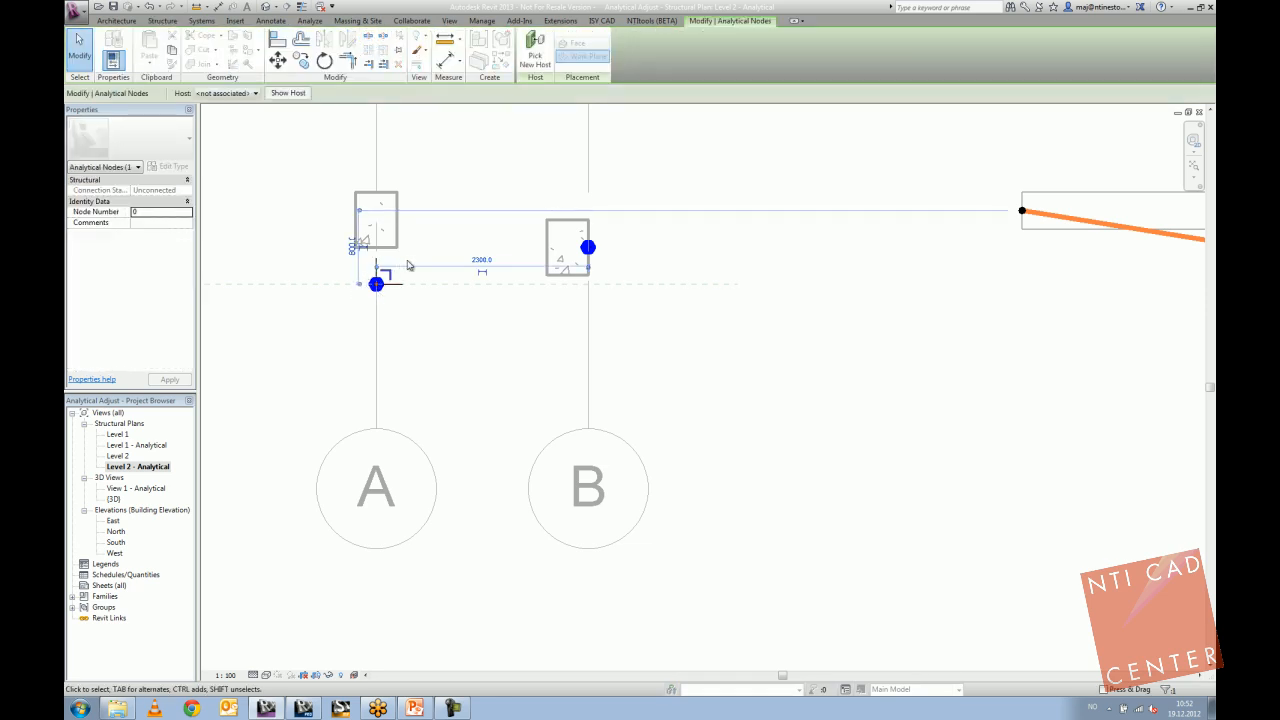
click(405, 266)
click(384, 295)
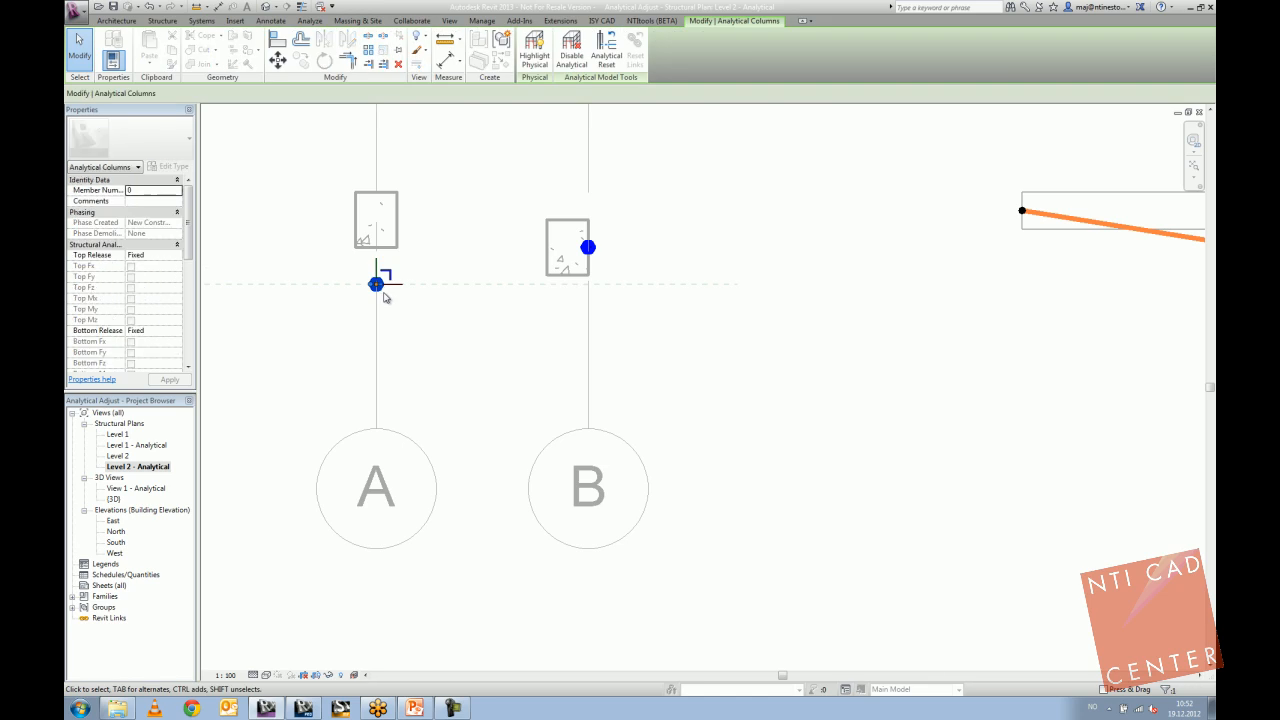
click(603, 62)
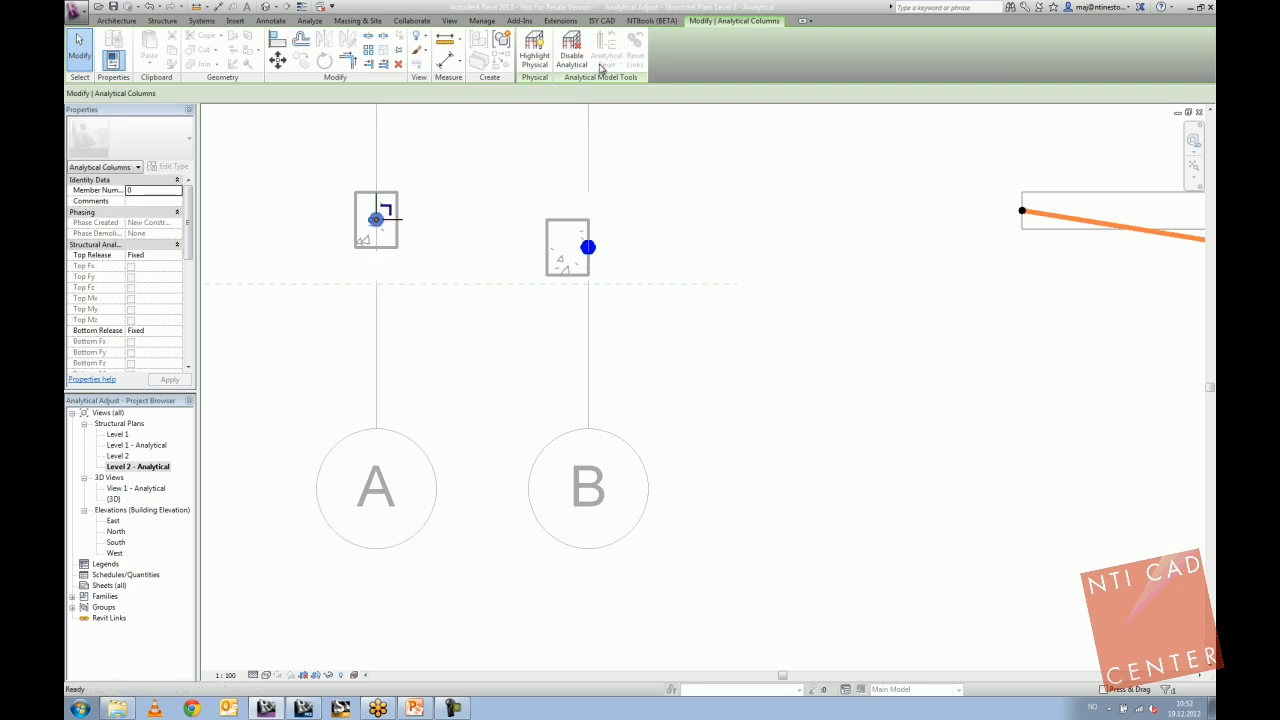
Reset the grid B analytical column to its default position with Analytical Reset.
click(588, 247)
click(628, 244)
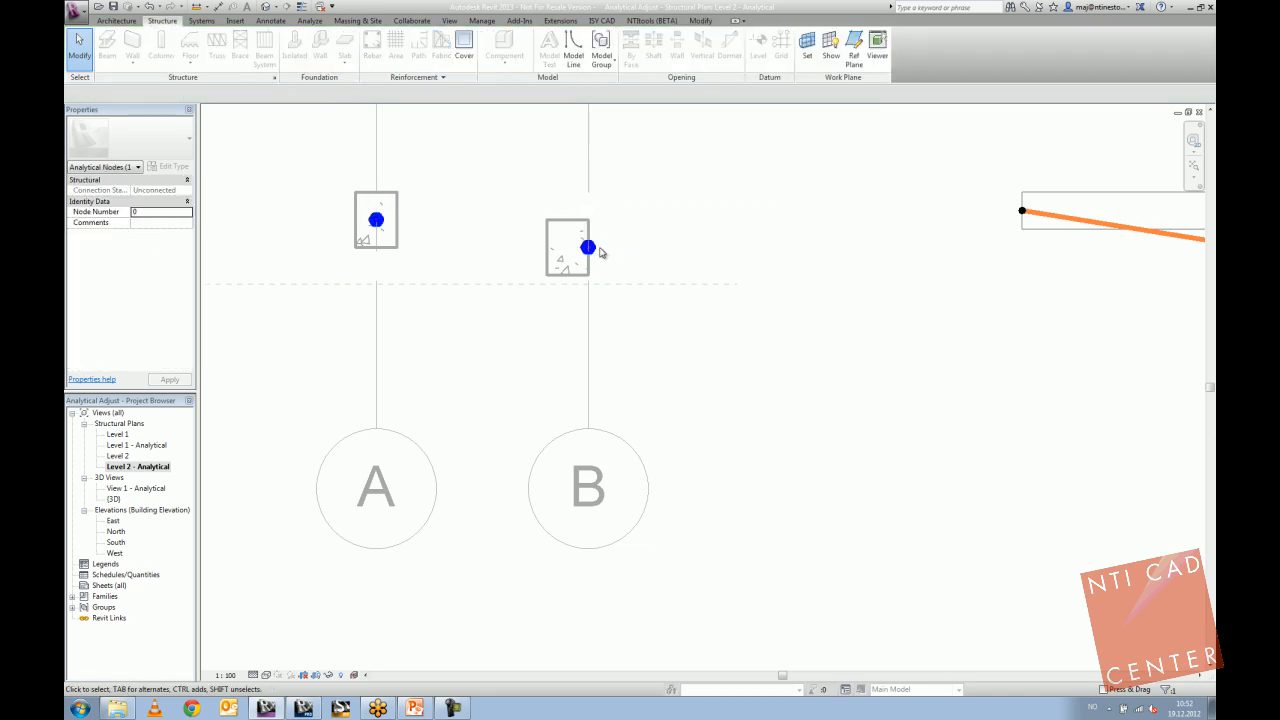
click(595, 248)
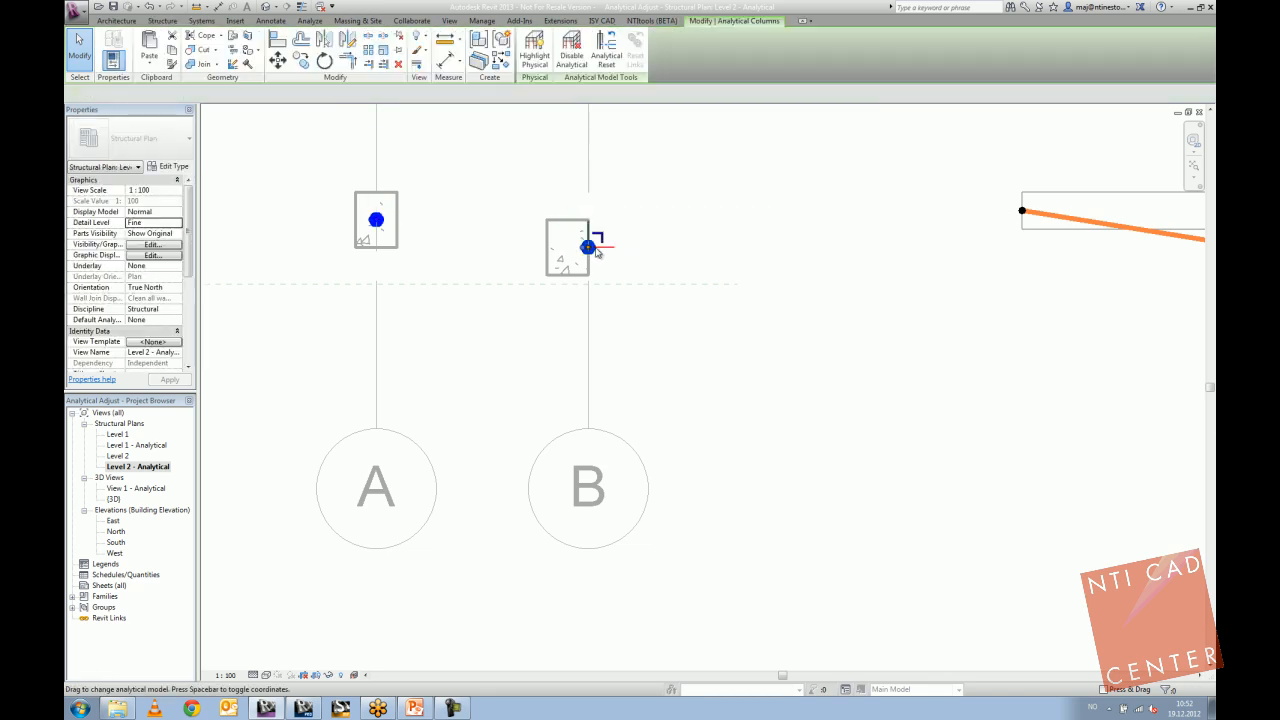
click(610, 60)
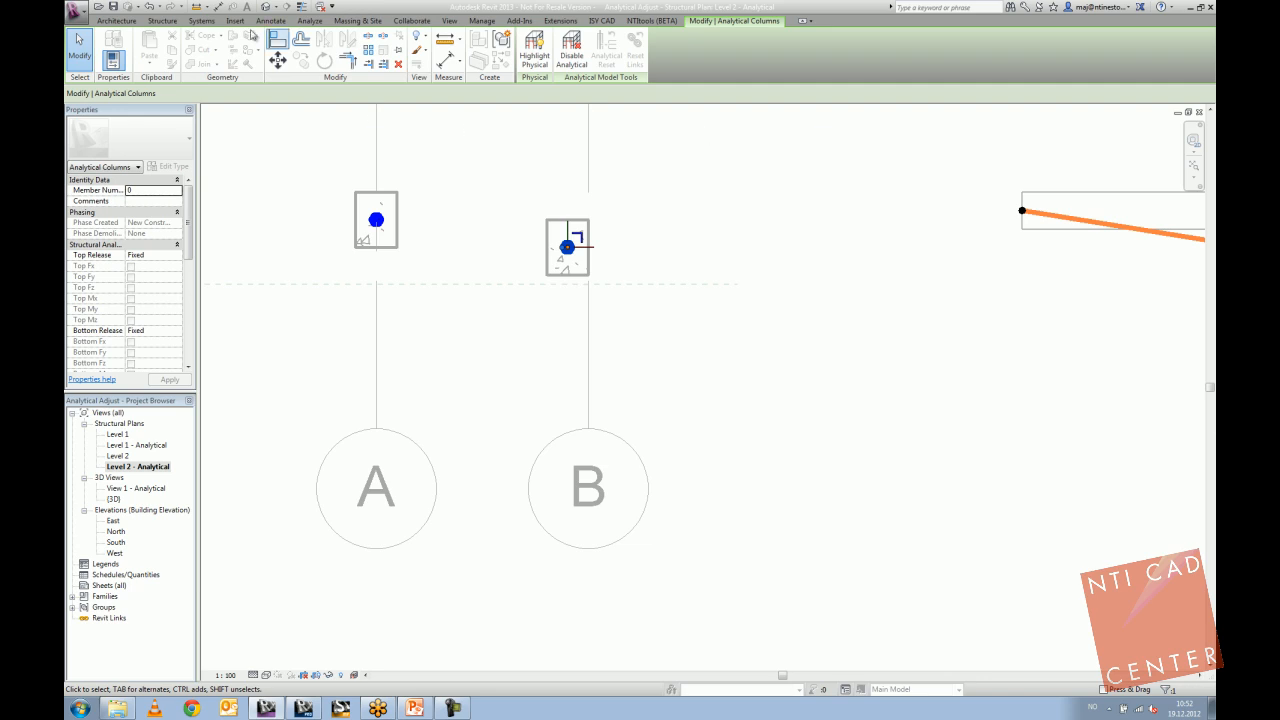
Reselect the grid B analytical column and leave Analytical Adjust mode.
click(309, 21)
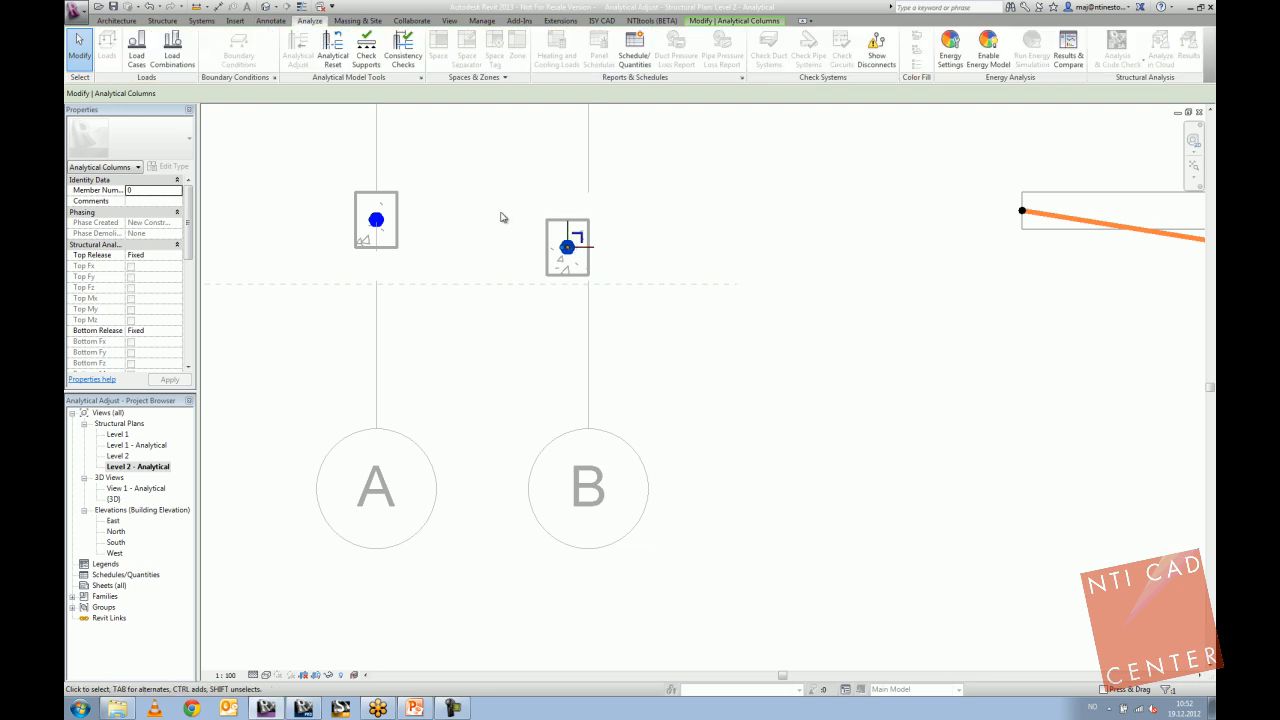
click(607, 248)
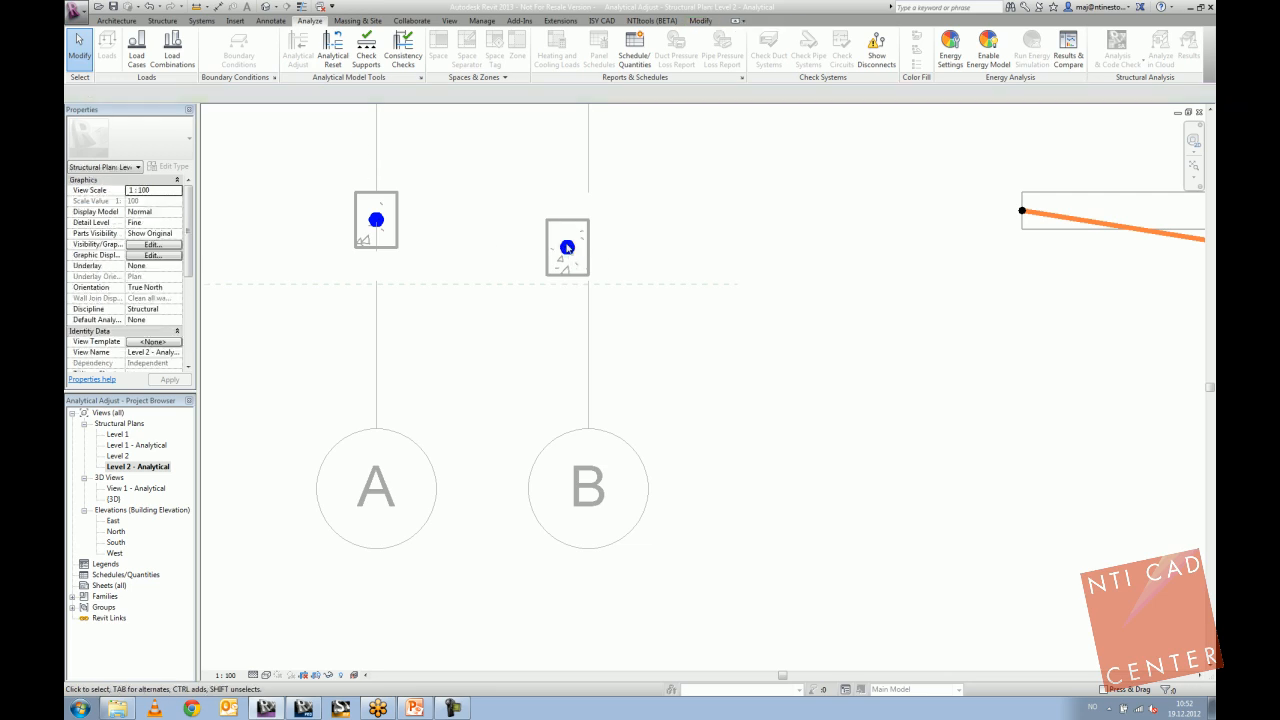
click(571, 252)
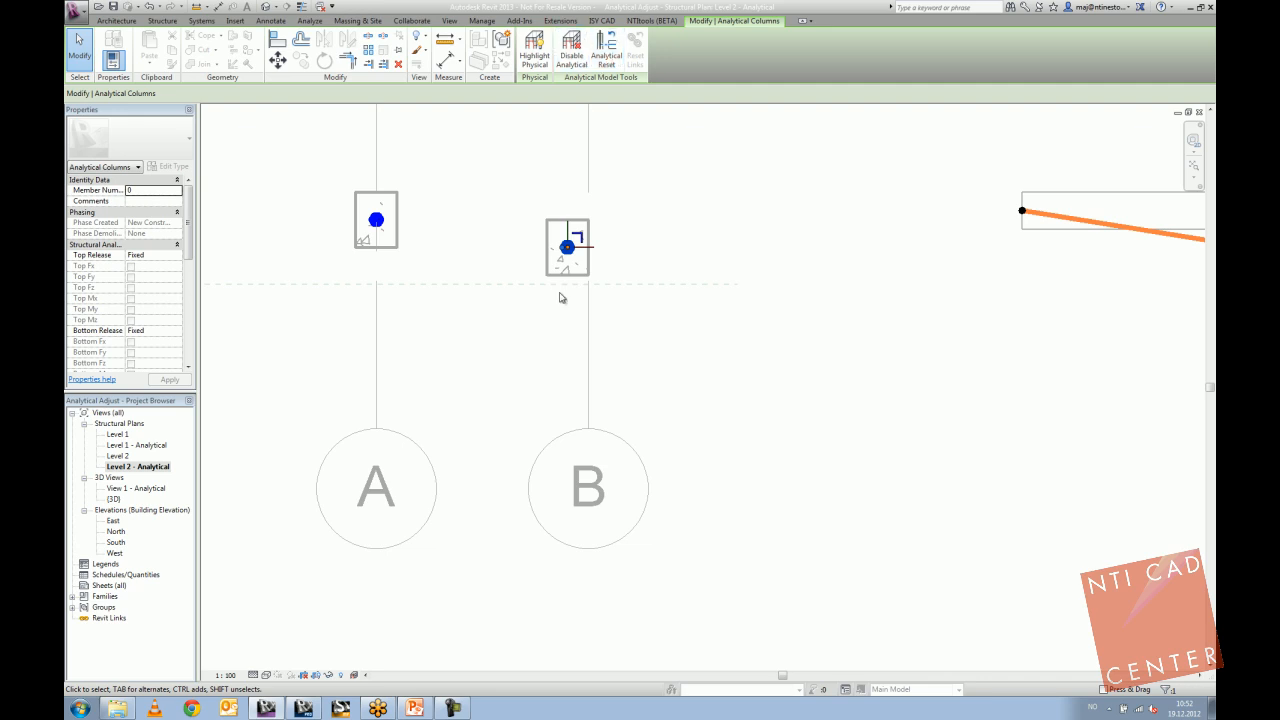
click(332, 133)
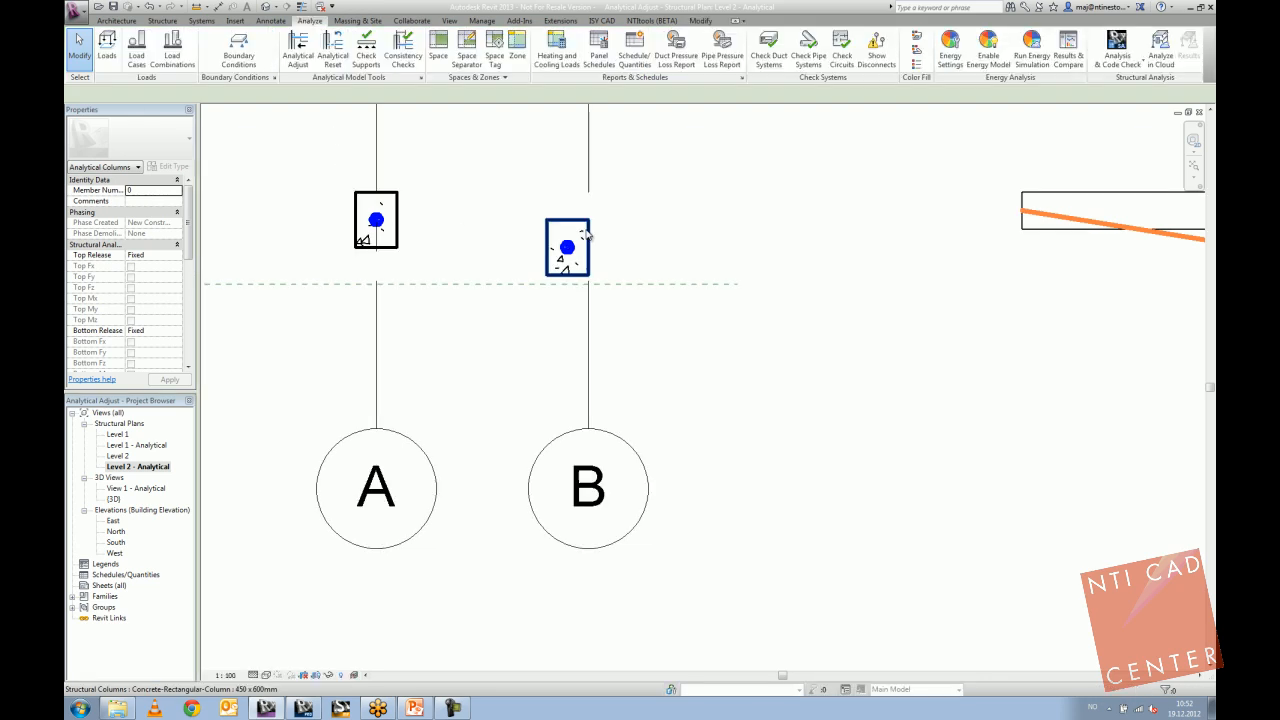
Open the default 3D view and frame the wide concrete column with its two offset beams.
middle_drag(572, 250, 505, 247)
scroll(505, 247, down, 1)
middle_drag(637, 244, 517, 260)
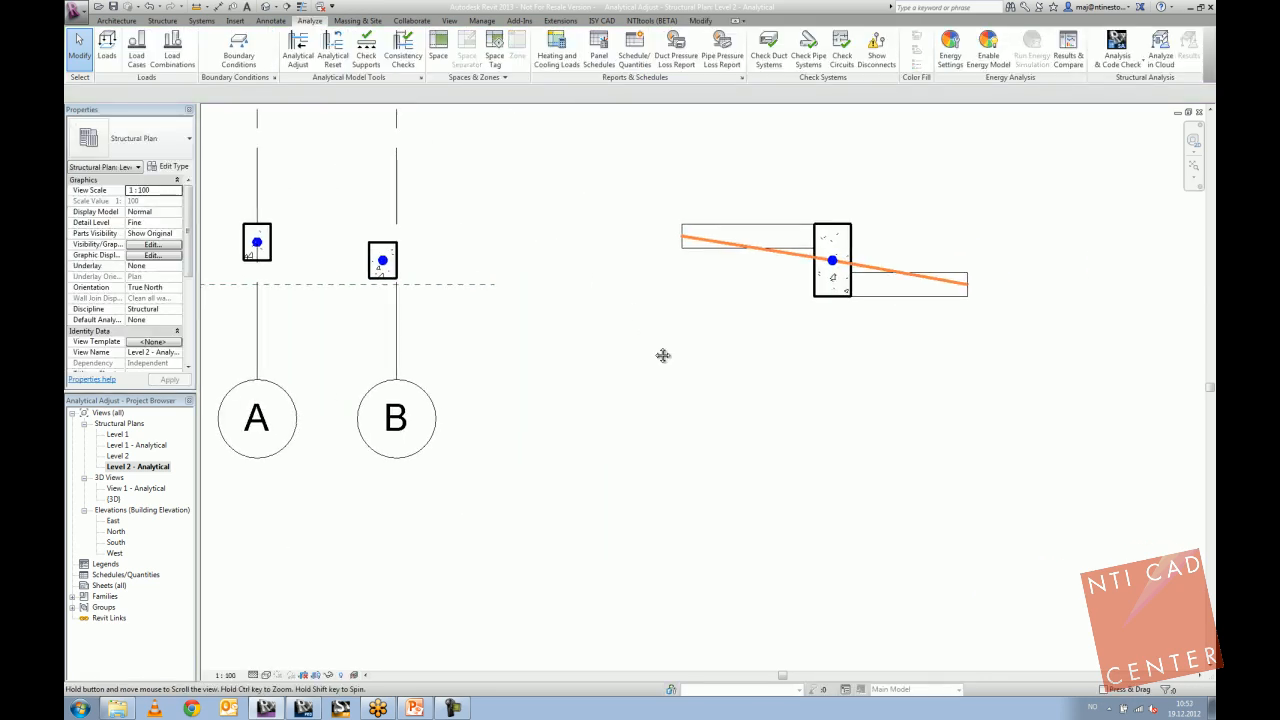
middle_drag(661, 342, 642, 357)
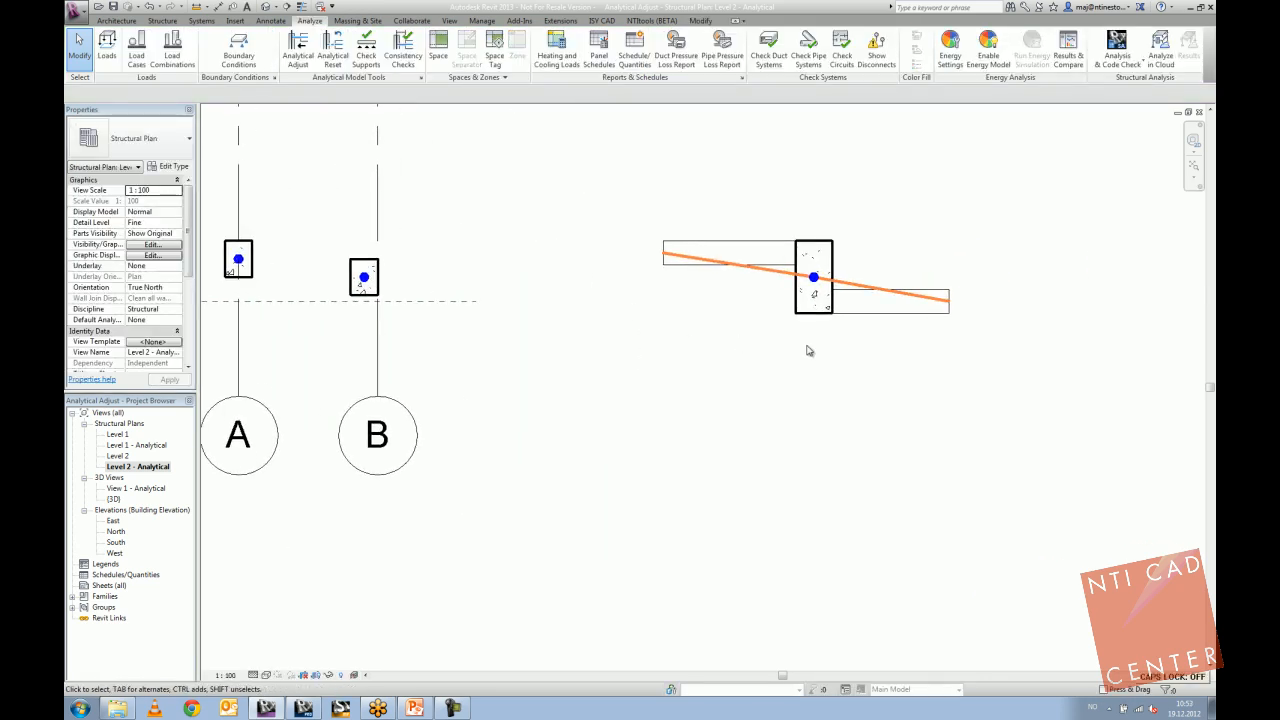
middle_drag(806, 349, 750, 358)
scroll(748, 312, up, 2)
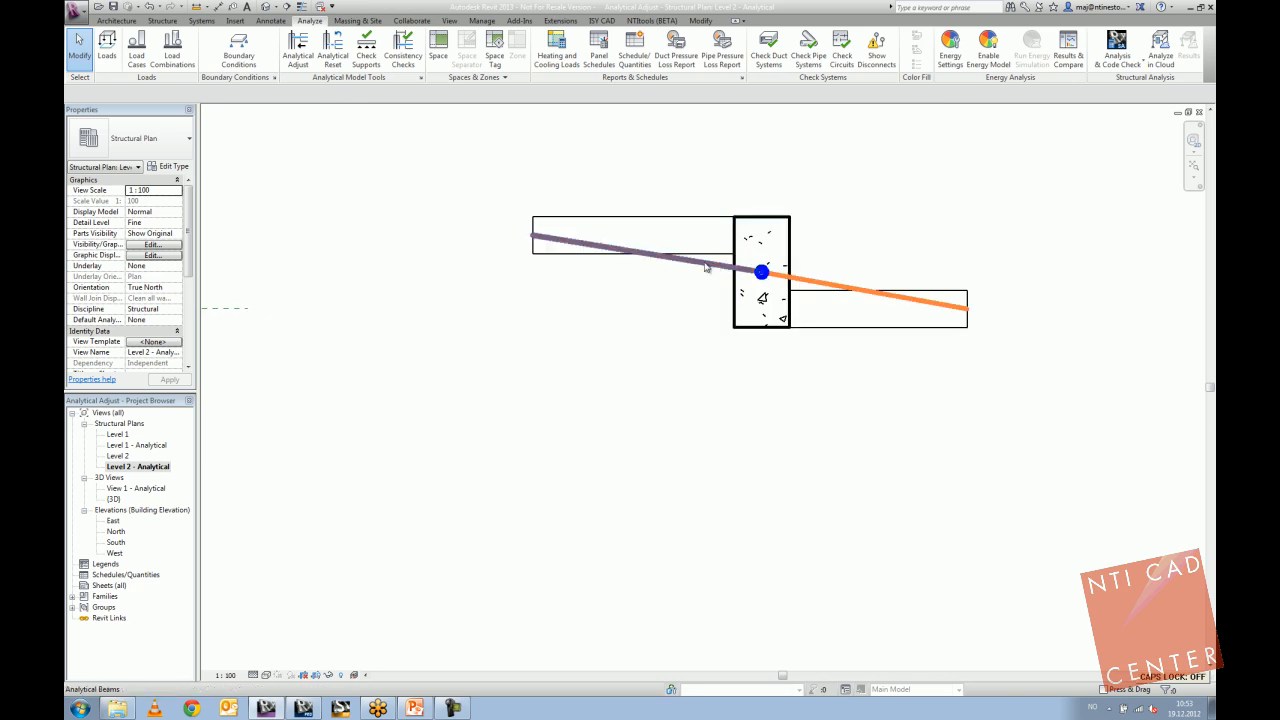
click(265, 7)
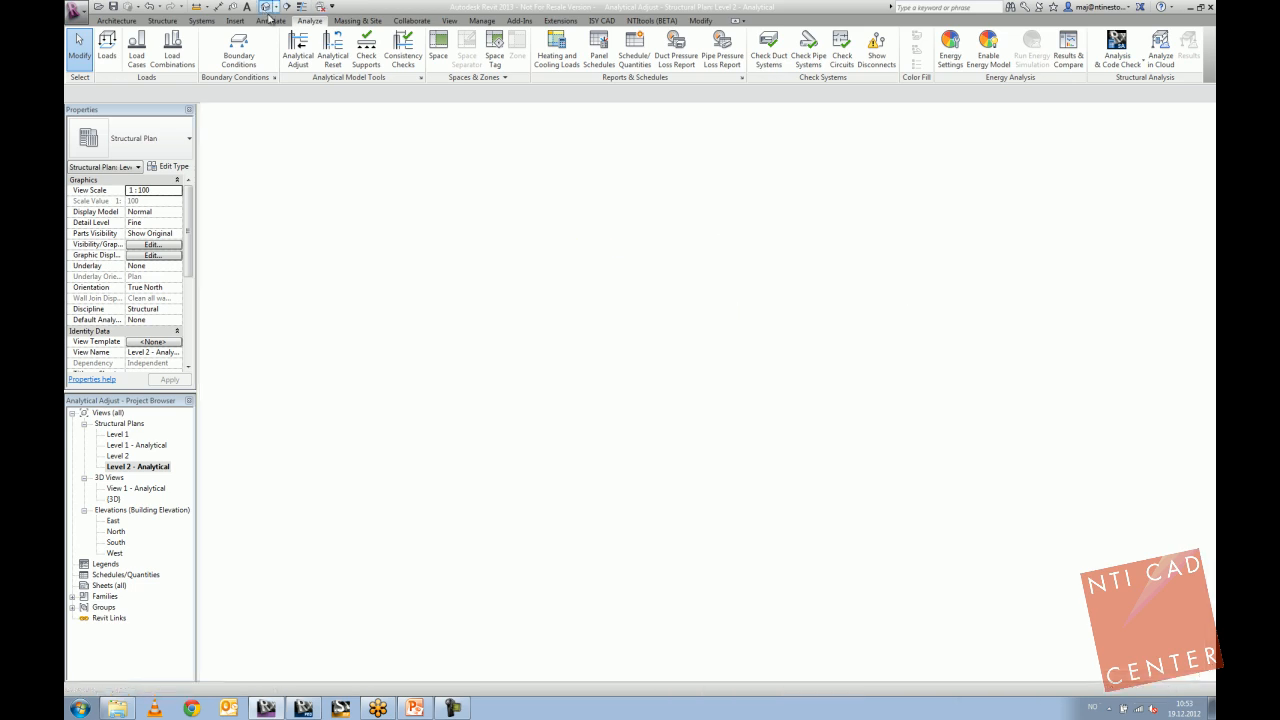
shift+middle_drag(674, 343, 646, 471)
scroll(737, 400, up, 5)
middle_drag(590, 637, 579, 441)
scroll(590, 486, up, 3)
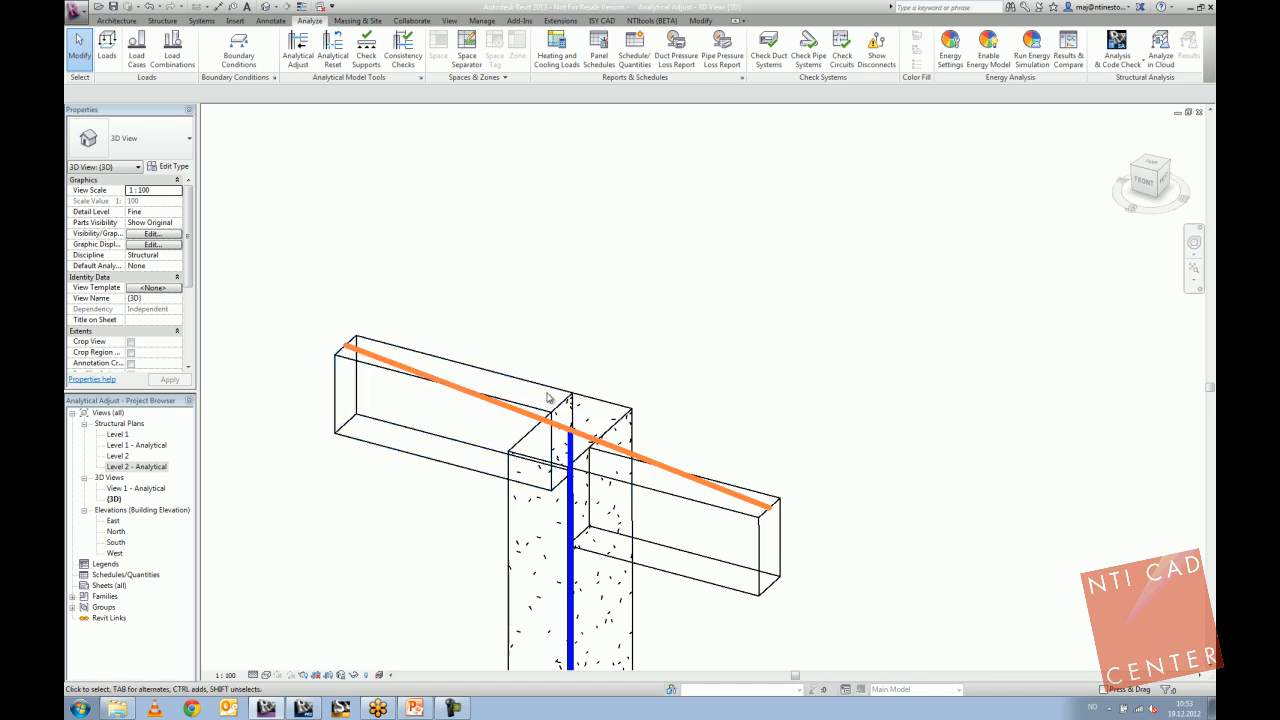
Set Analytical Links to Yes for the analytical beam on the rear side of the wide column and apply it.
click(522, 420)
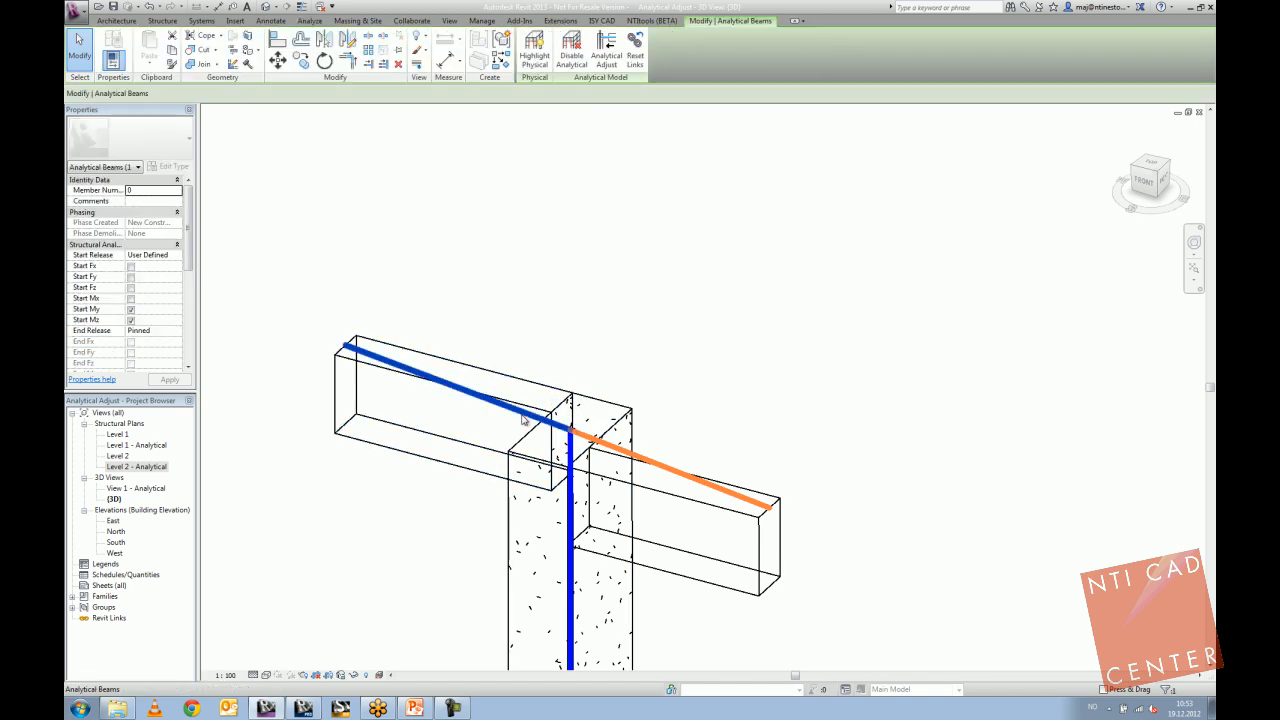
drag(188, 229, 183, 346)
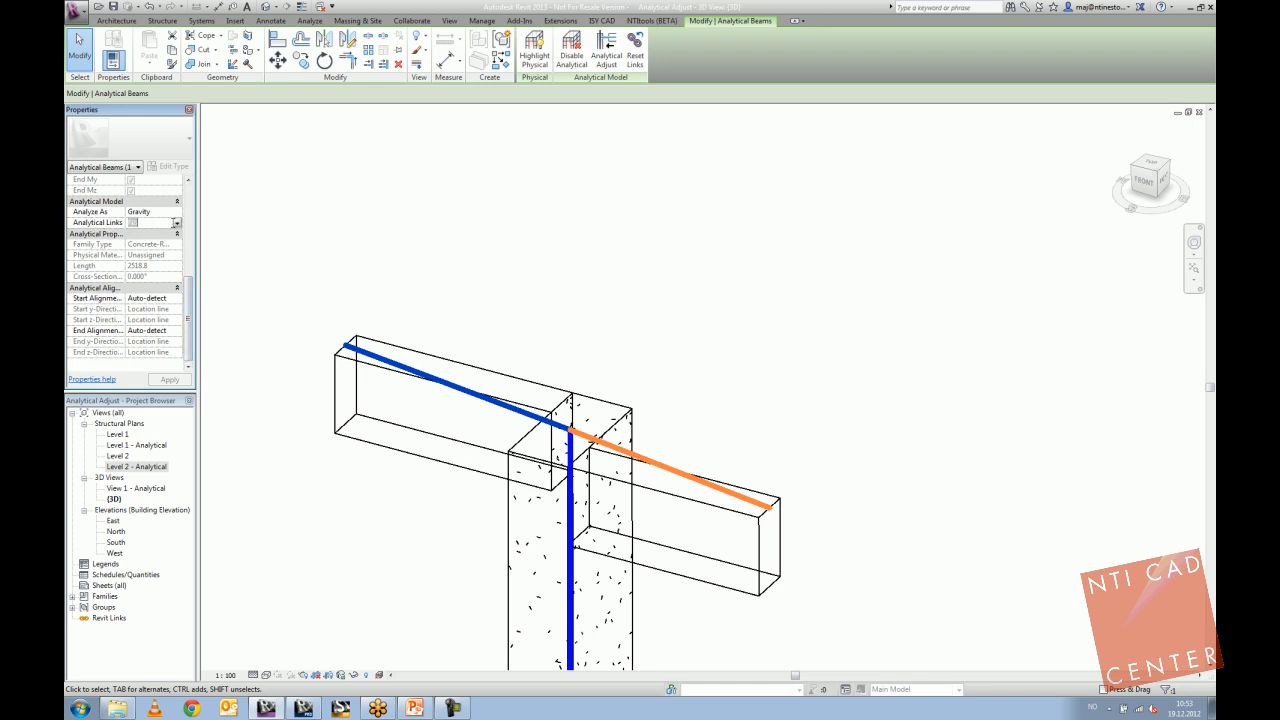
click(175, 222)
click(155, 245)
click(171, 380)
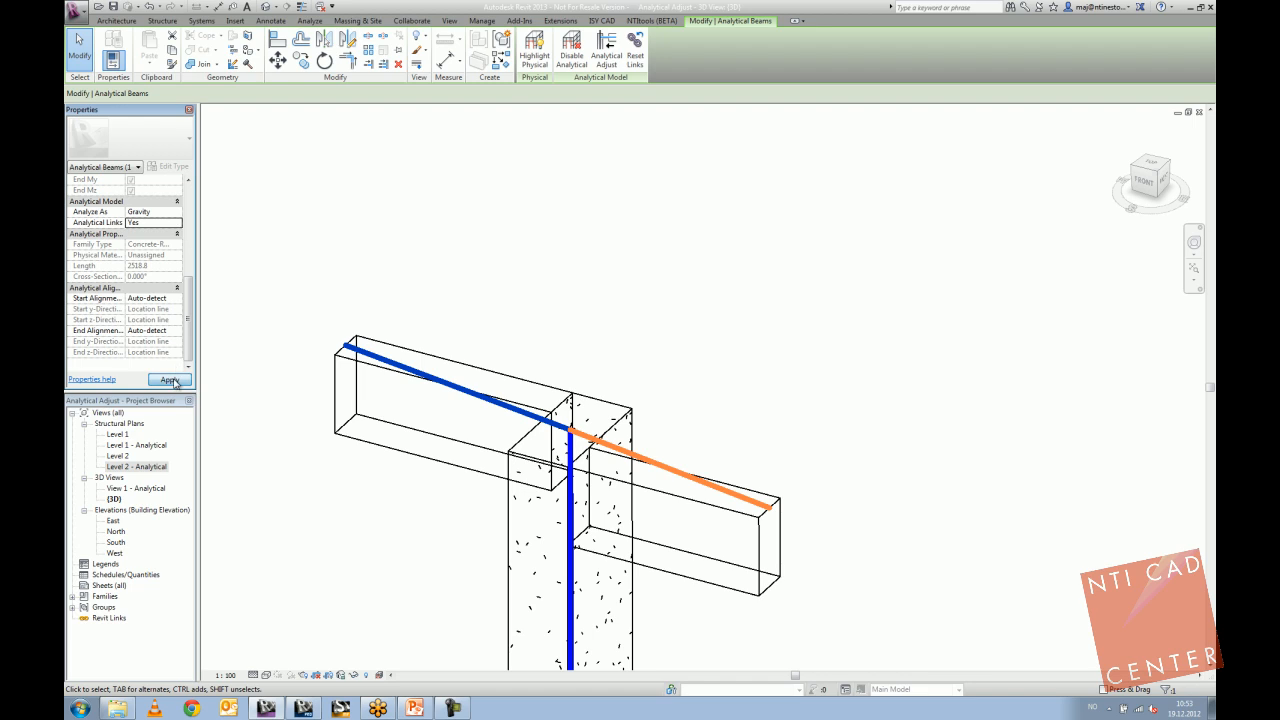
click(694, 441)
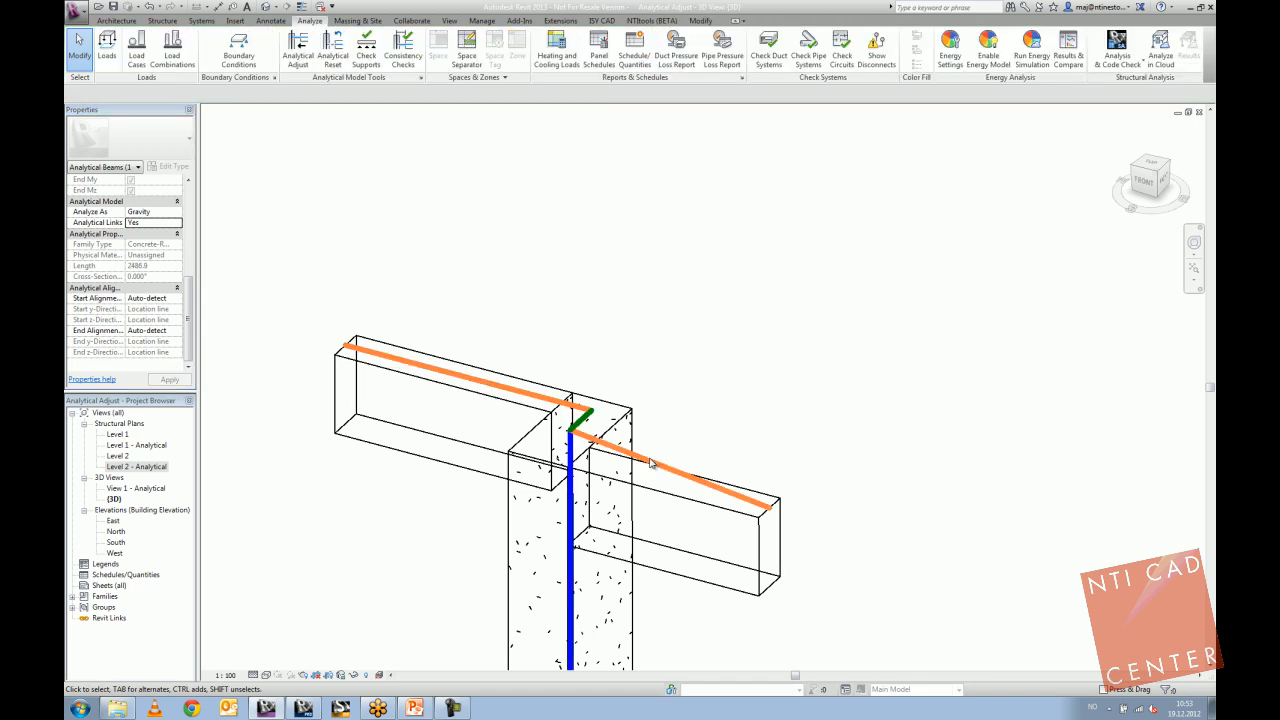
Check the Analytical Links options of the other analytical beam at the column, keeping From Column.
click(650, 462)
scroll(189, 273, down, 5)
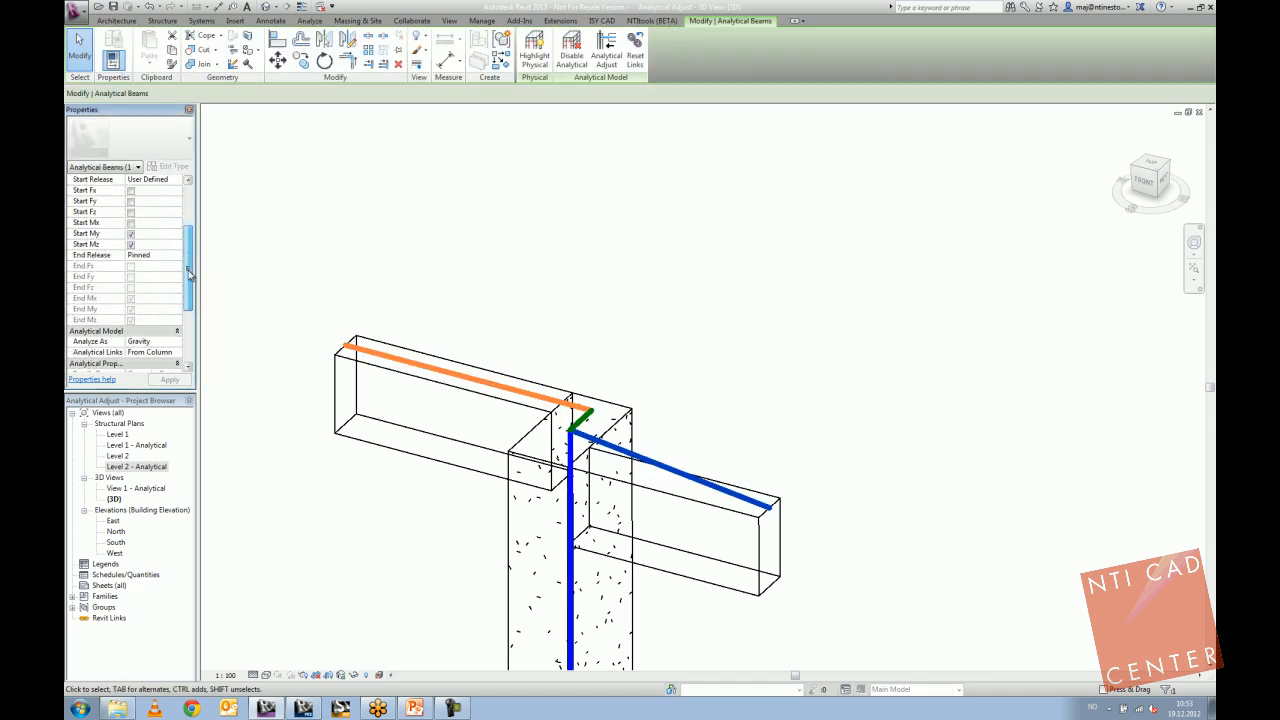
scroll(189, 273, down, 3)
click(152, 257)
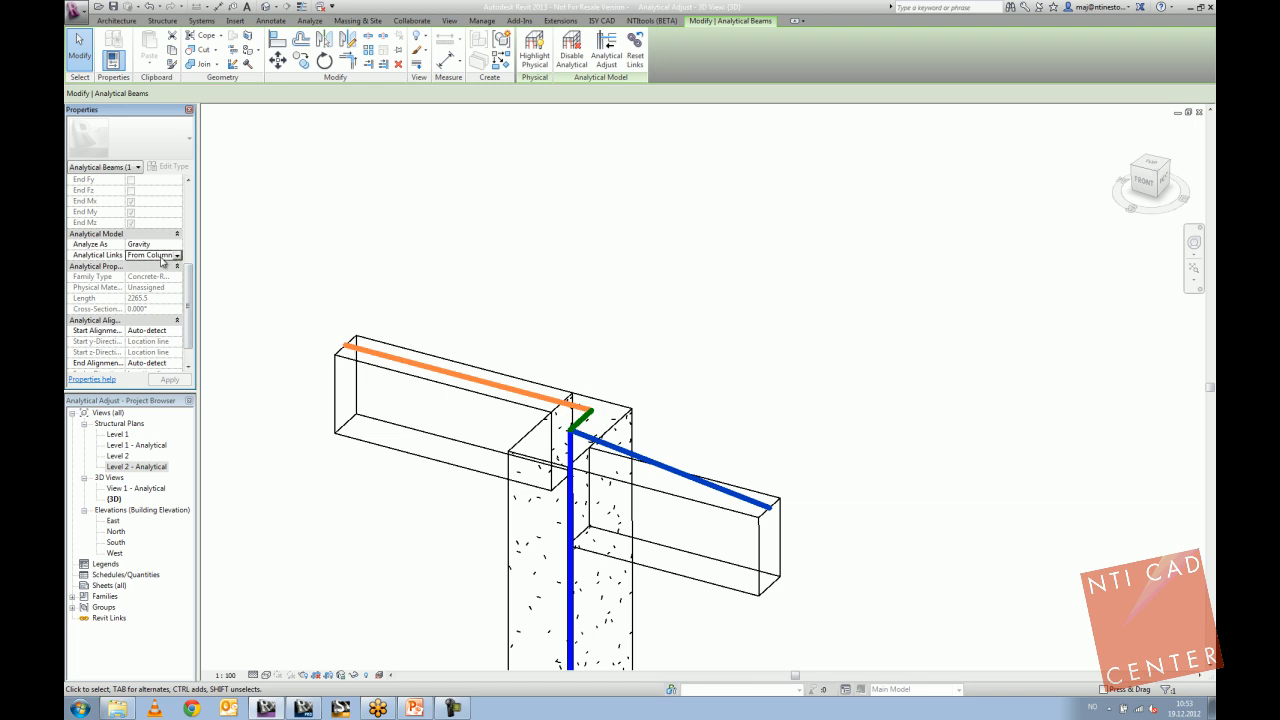
click(177, 257)
click(177, 257)
click(406, 261)
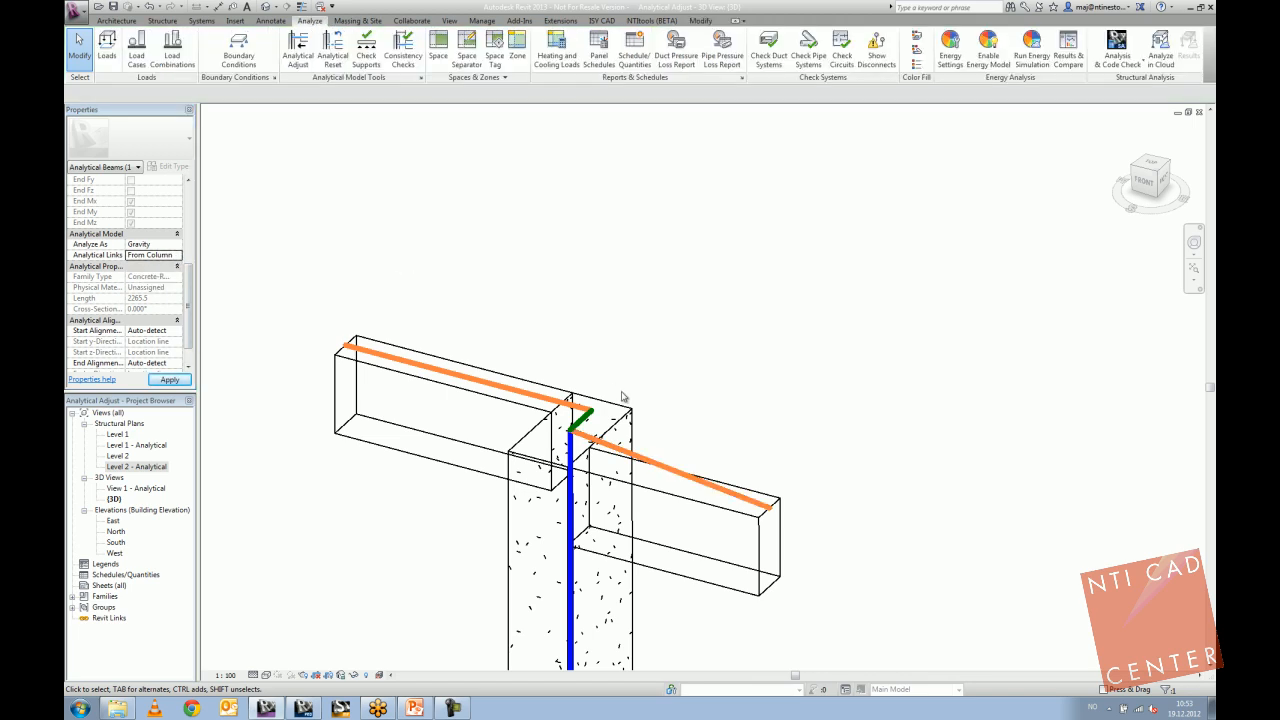
Look through the properties of the physical 600 x 1200mm column and the rear 400 x 800mm beam.
click(625, 402)
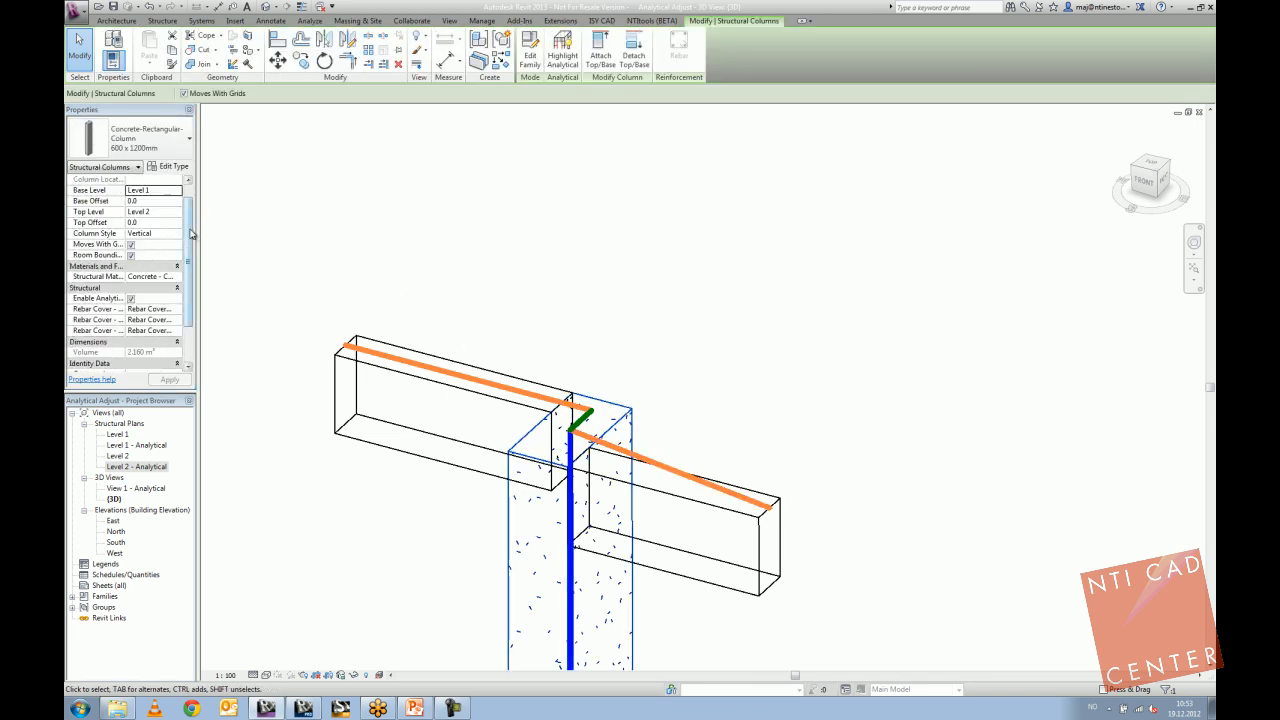
scroll(192, 250, down, 2)
scroll(192, 250, down, 3)
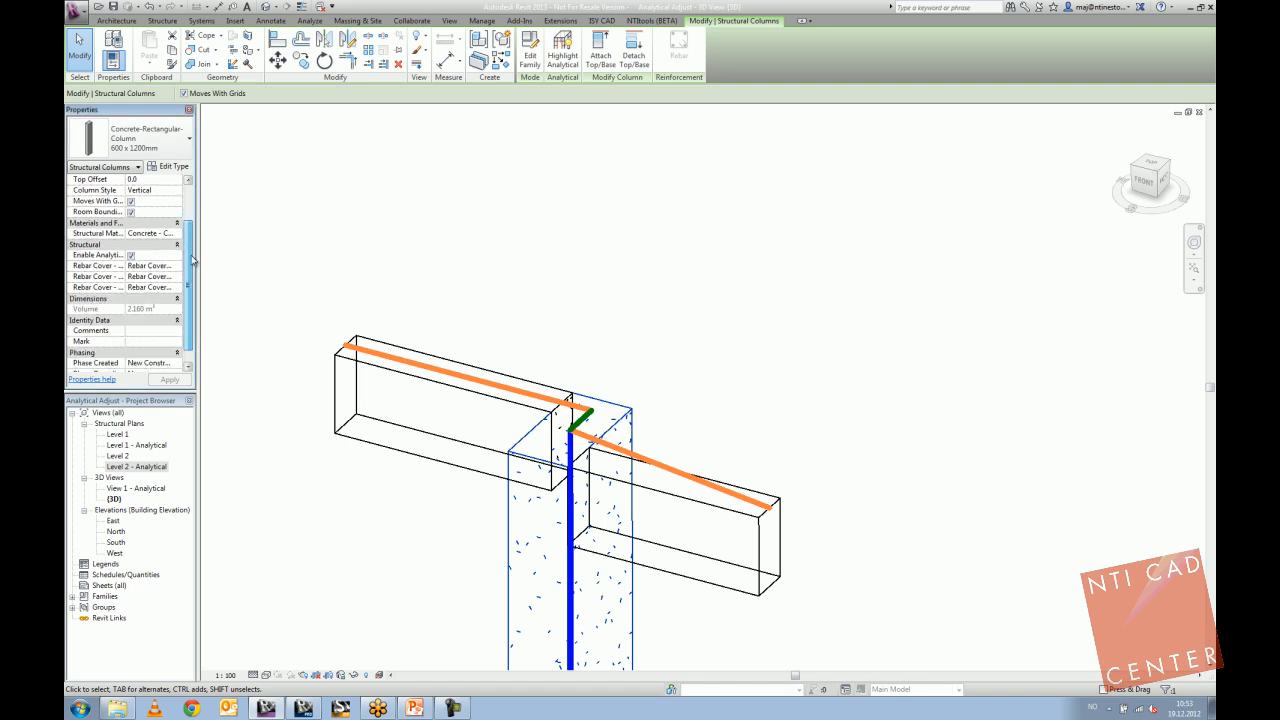
drag(197, 289, 197, 259)
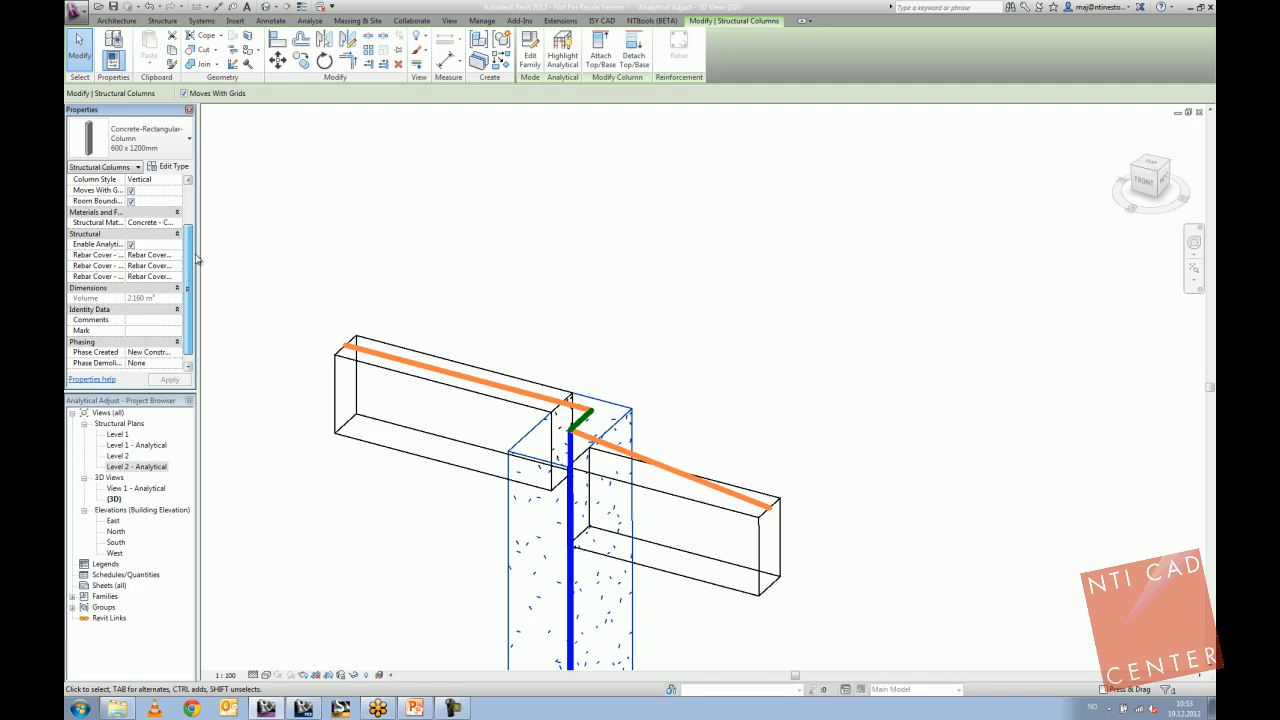
click(446, 309)
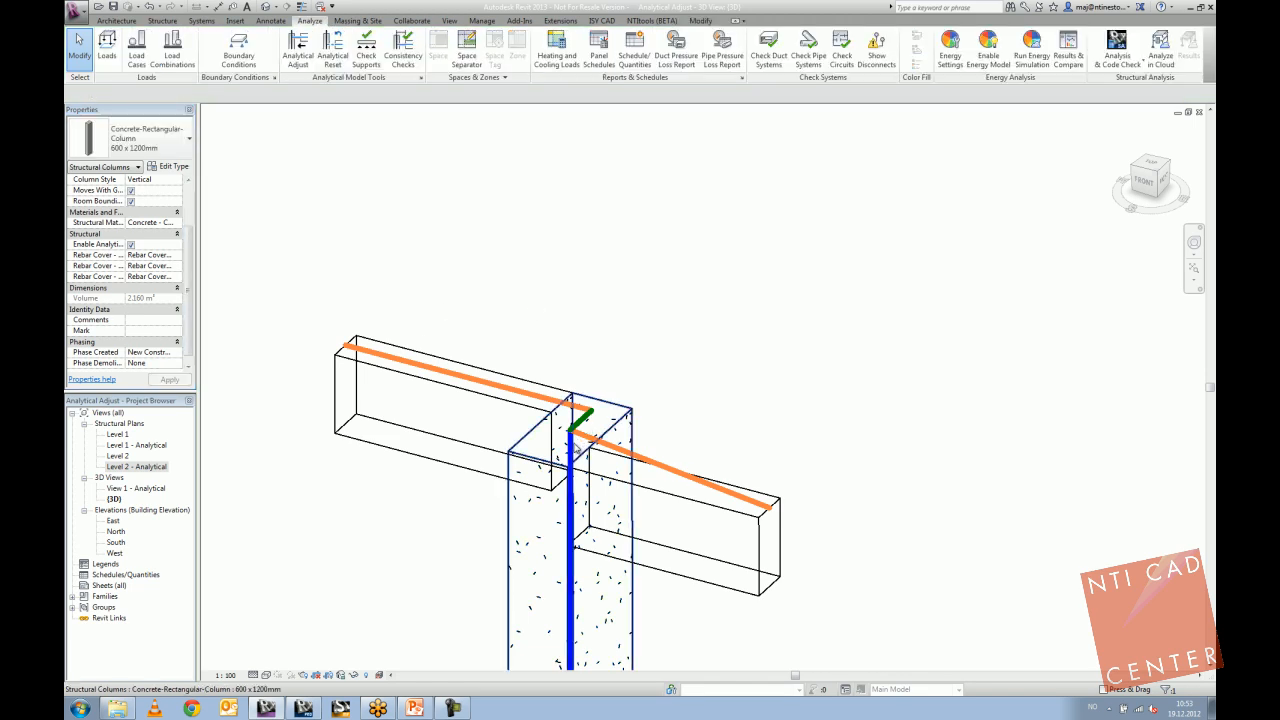
click(470, 375)
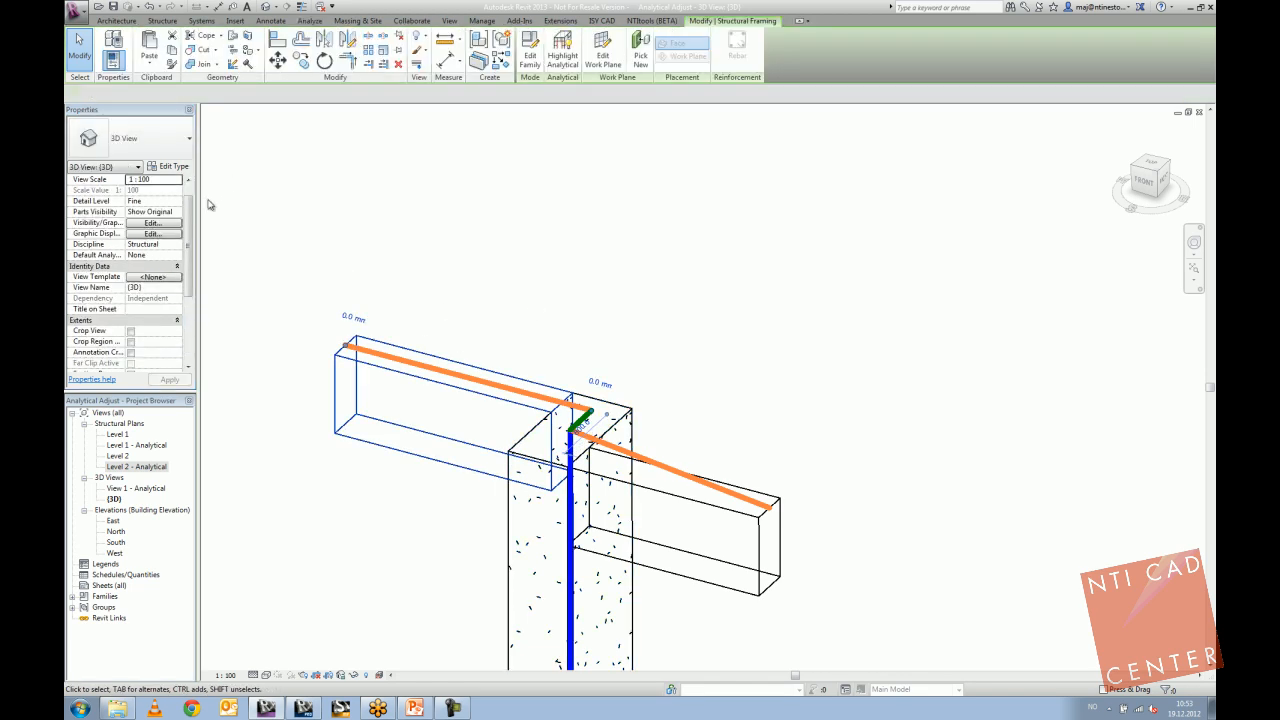
drag(193, 206, 193, 276)
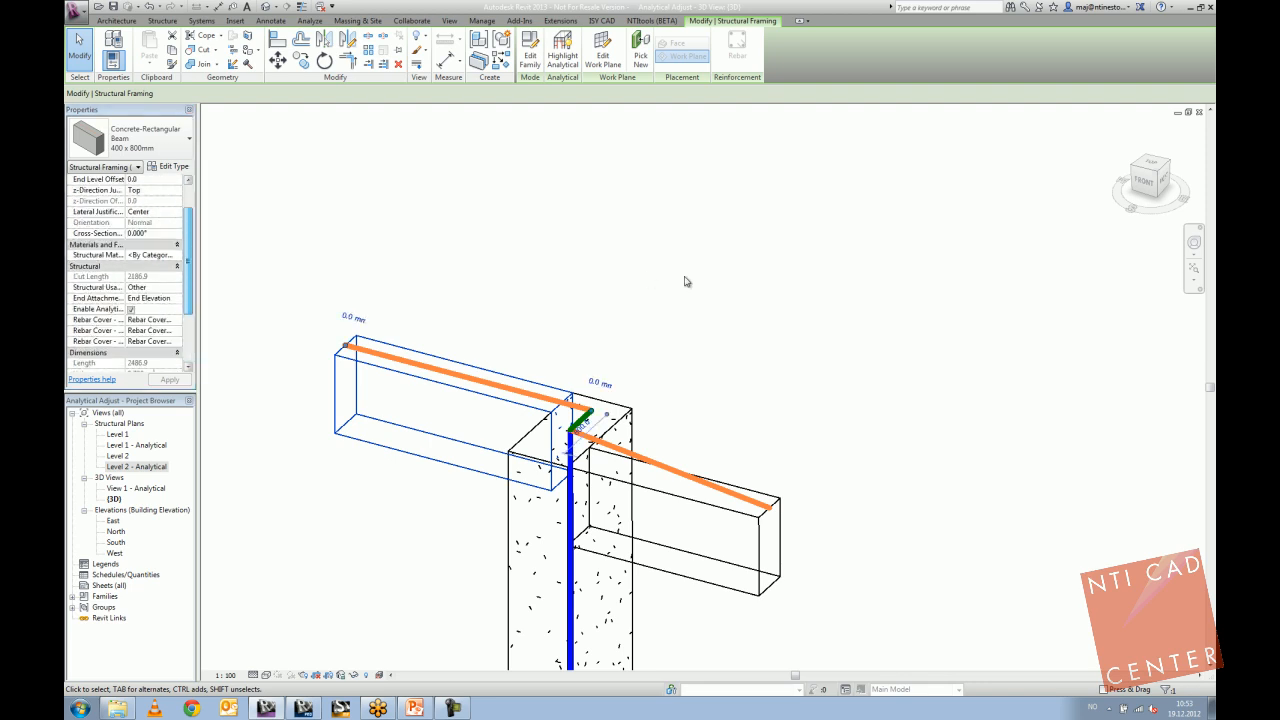
click(686, 280)
Enable Analytical Links for the wide column's analytical column and apply the change.
click(571, 571)
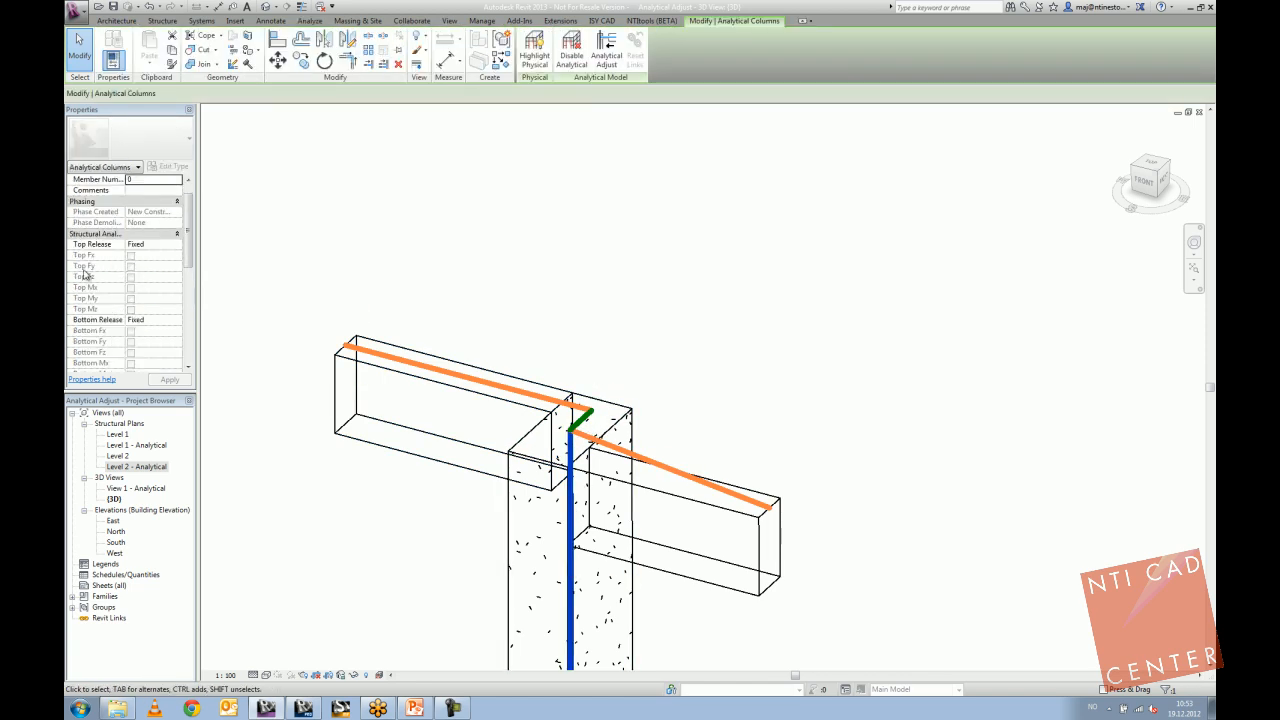
drag(194, 224, 202, 285)
scroll(100, 260, up, 5)
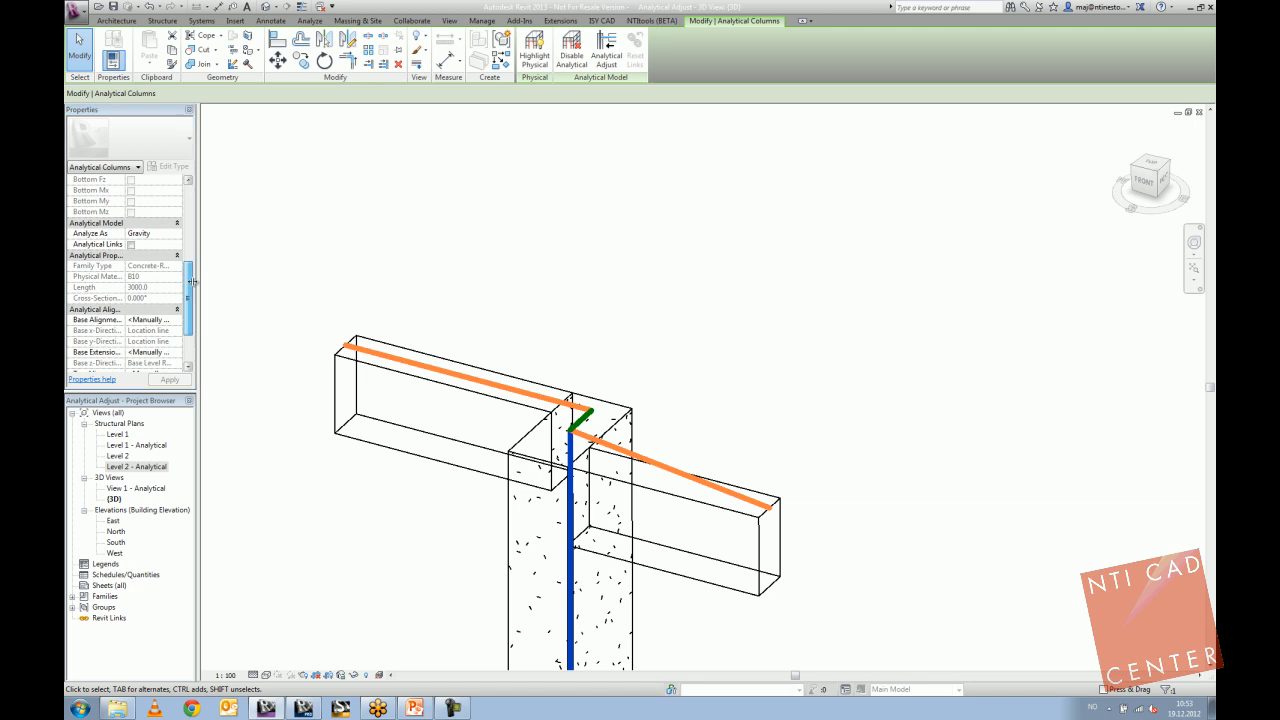
drag(185, 218, 190, 262)
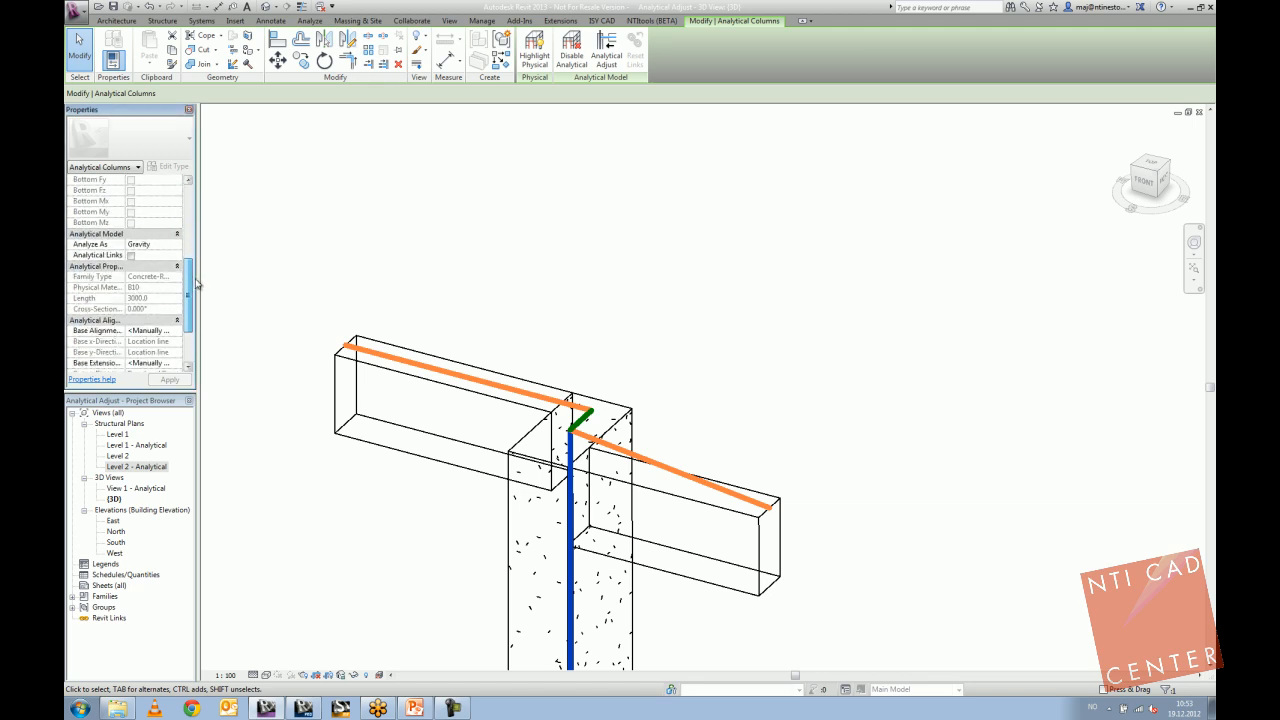
click(130, 255)
click(170, 380)
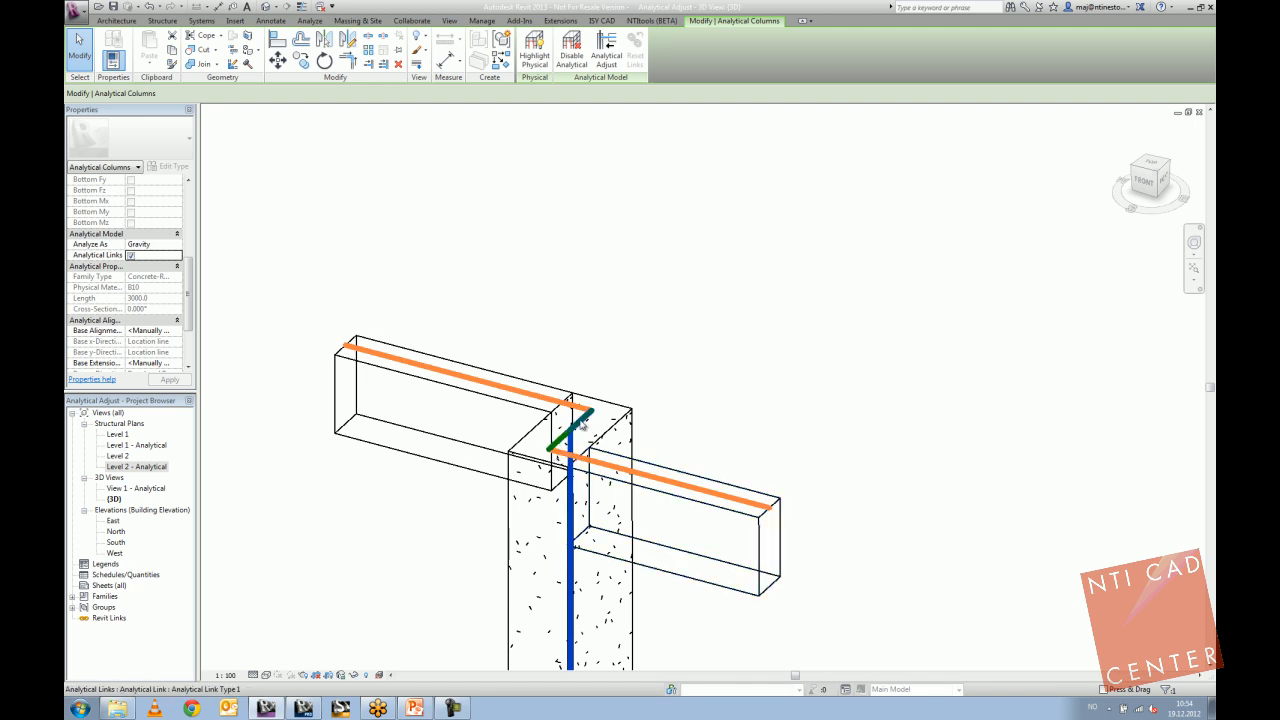
Create an analytical link between the top nodes of the two freestanding columns in Analytical Adjust mode.
scroll(580, 420, down, 2)
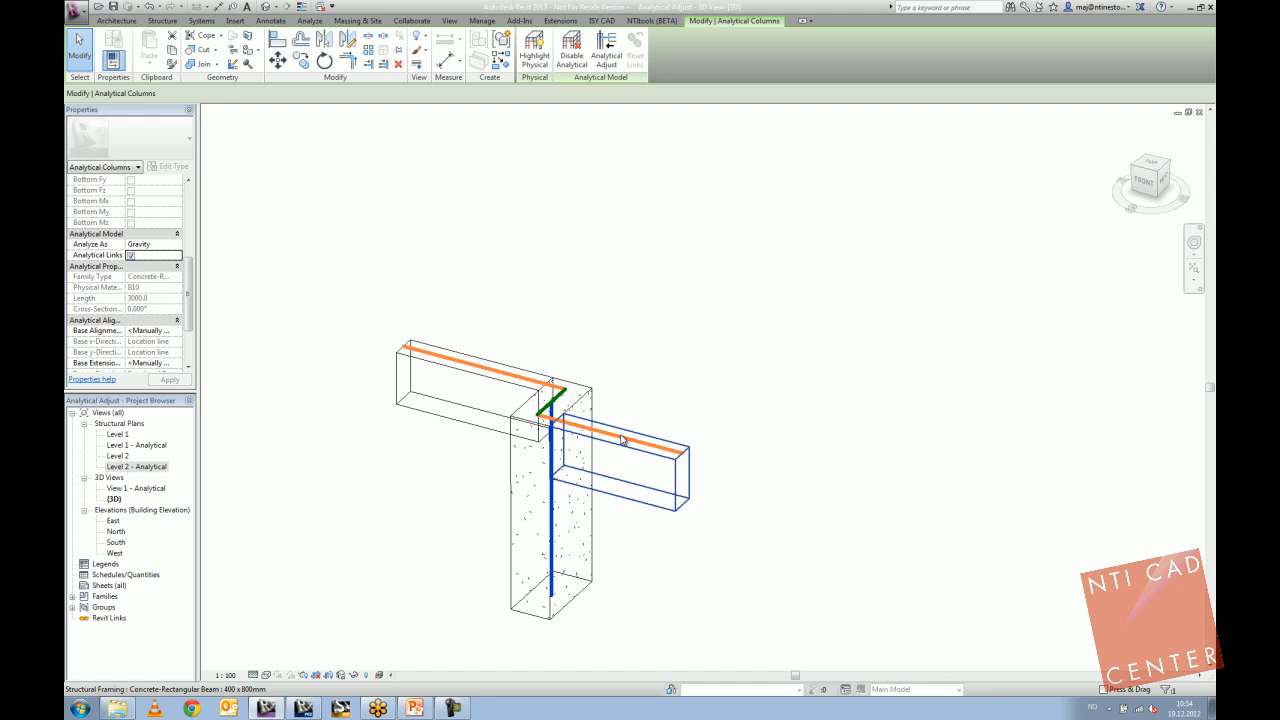
scroll(622, 440, down, 5)
scroll(428, 283, up, 6)
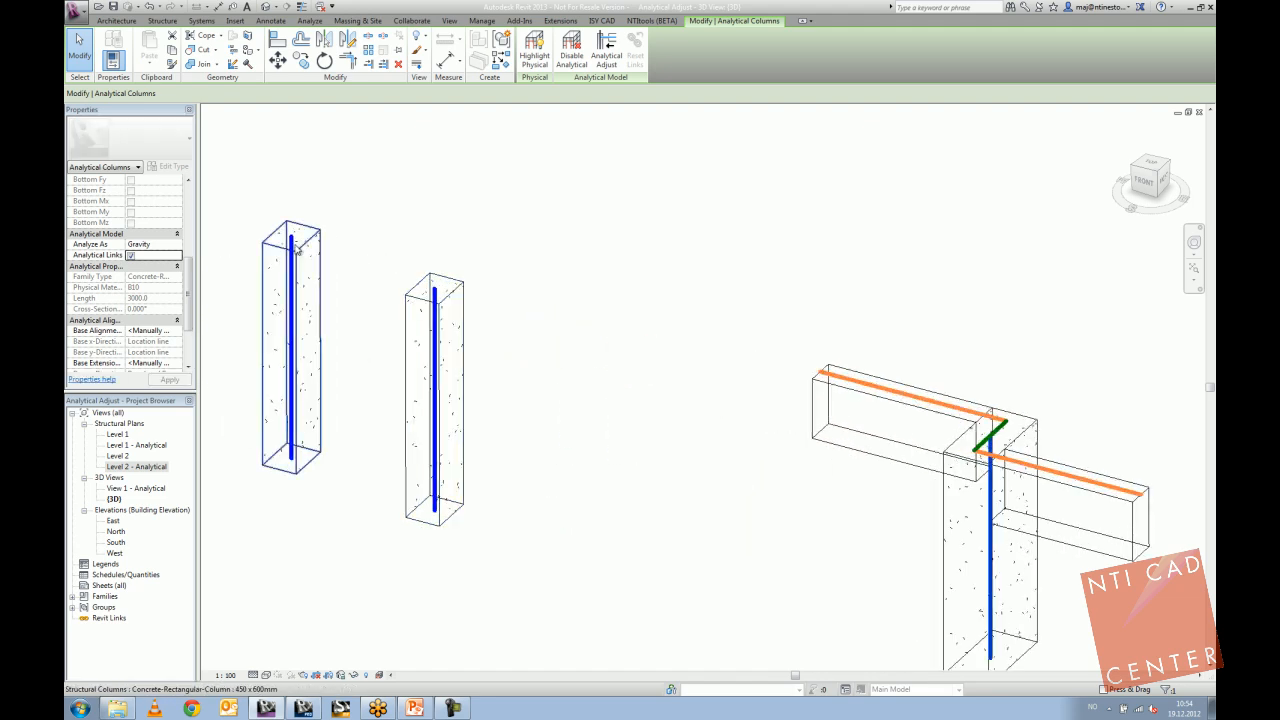
scroll(349, 251, down, 5)
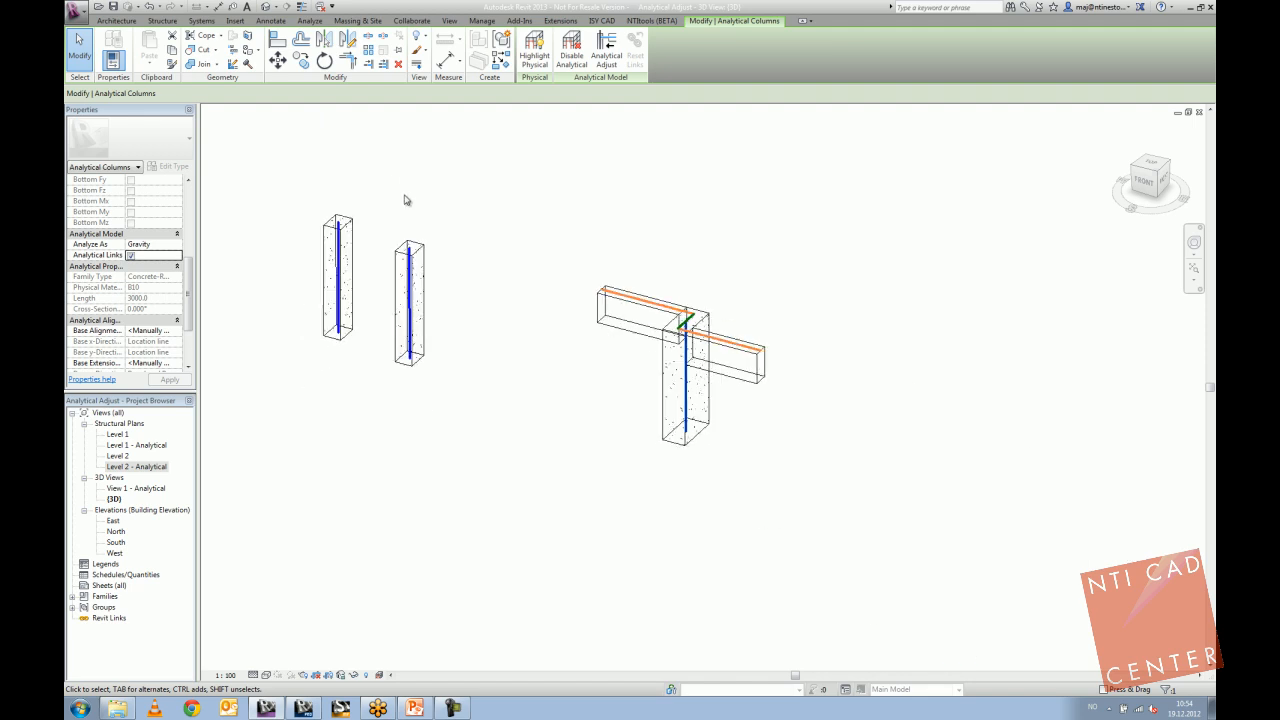
scroll(405, 200, down, 2)
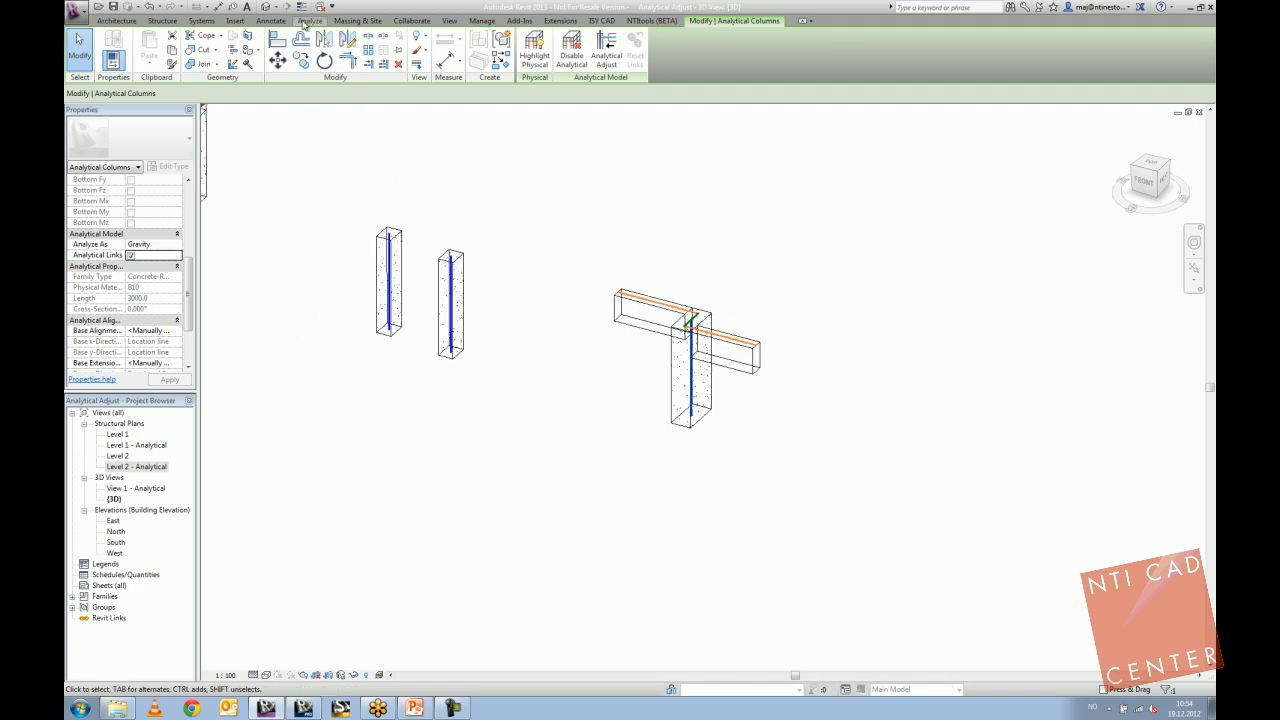
click(307, 21)
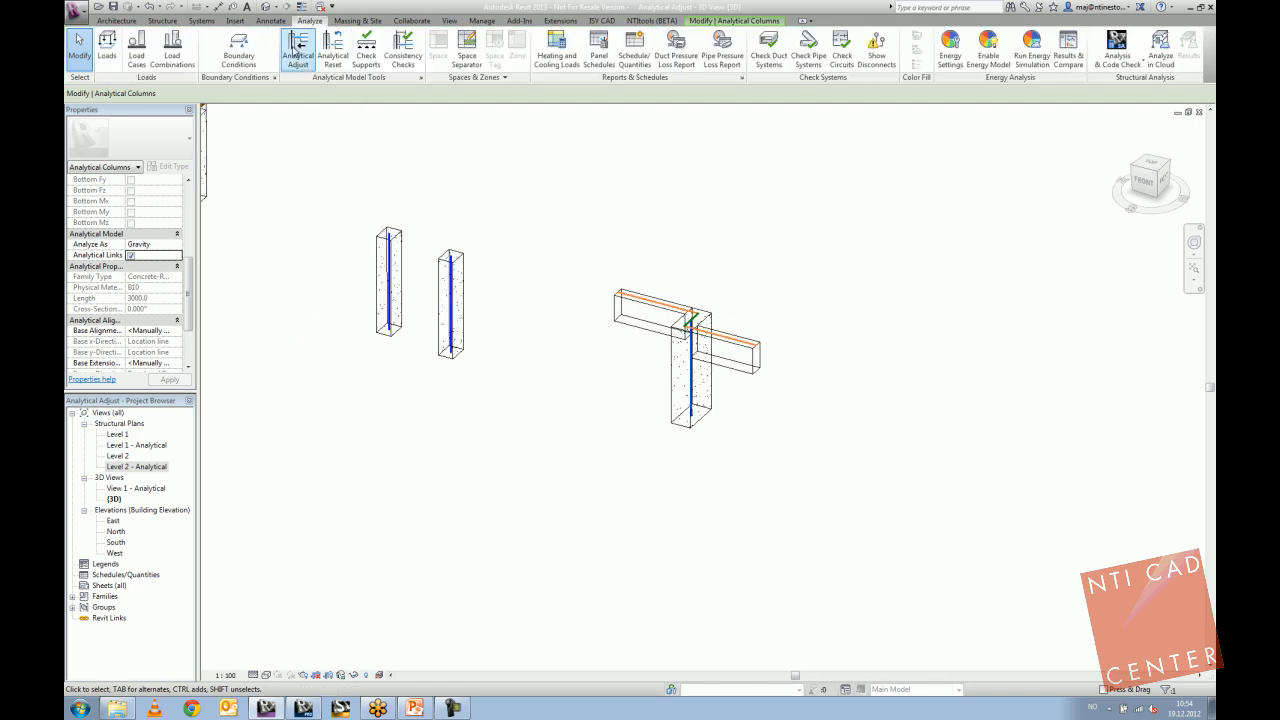
click(296, 55)
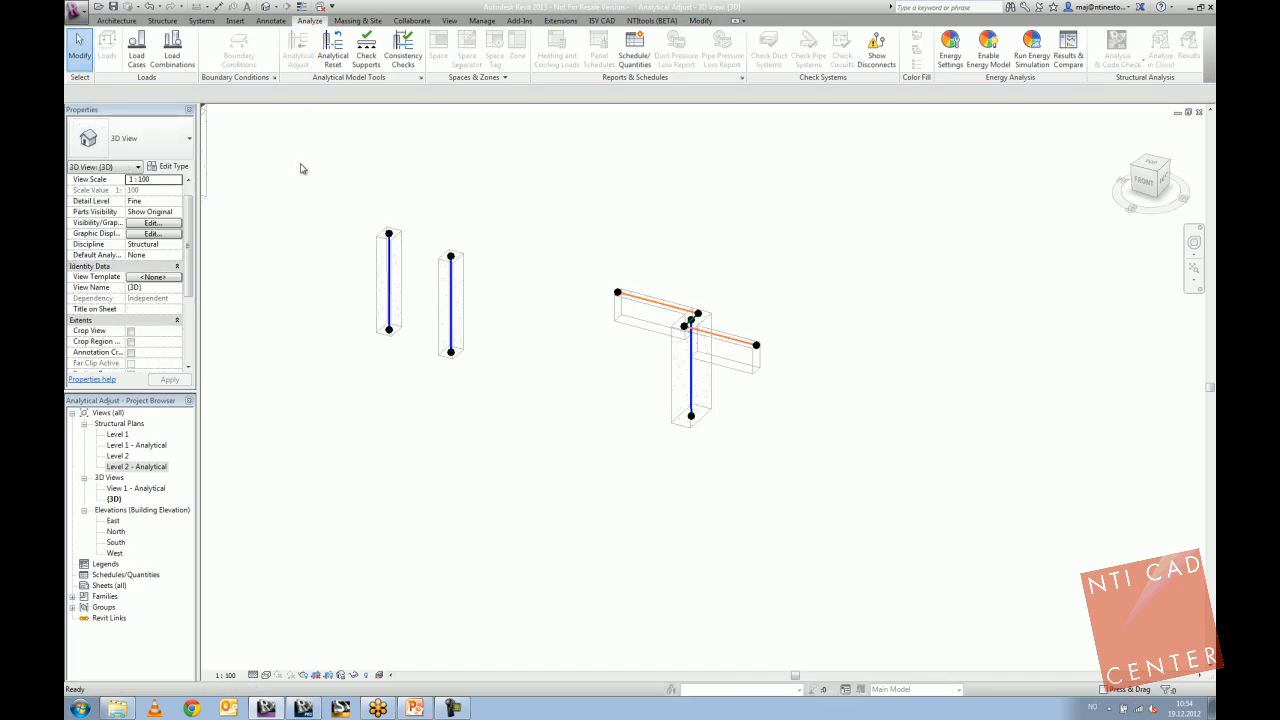
click(390, 234)
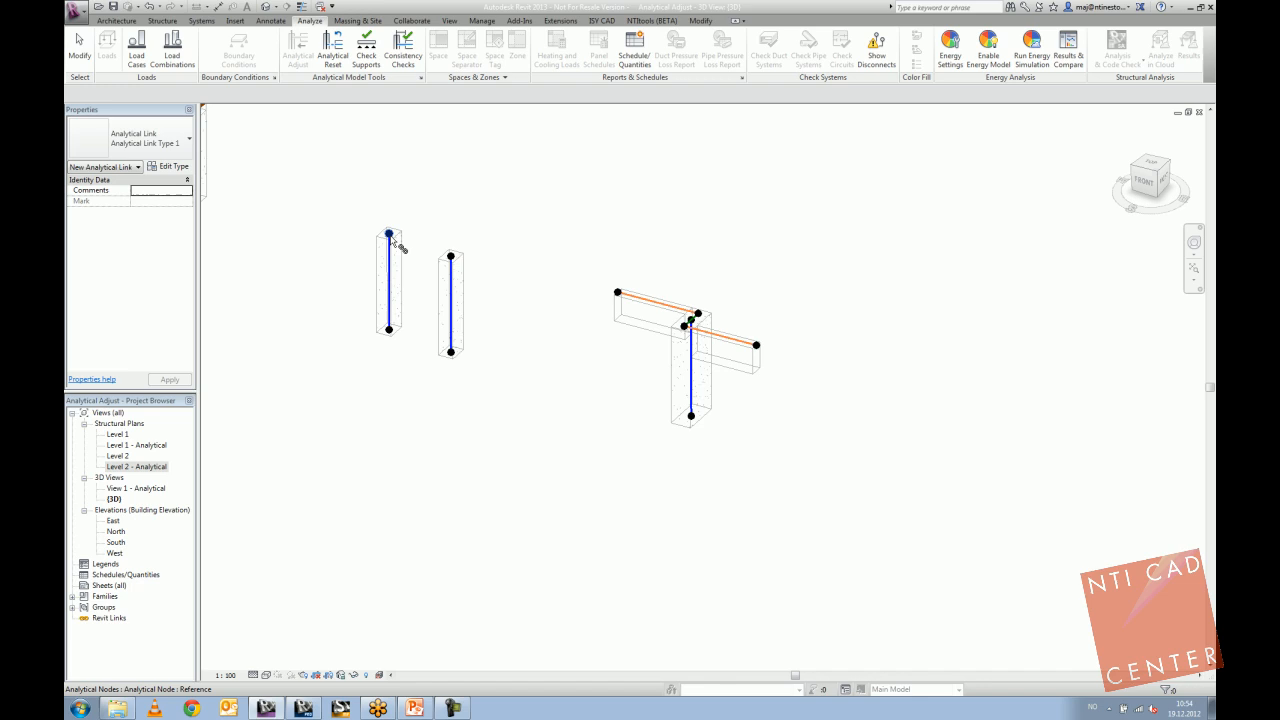
click(453, 259)
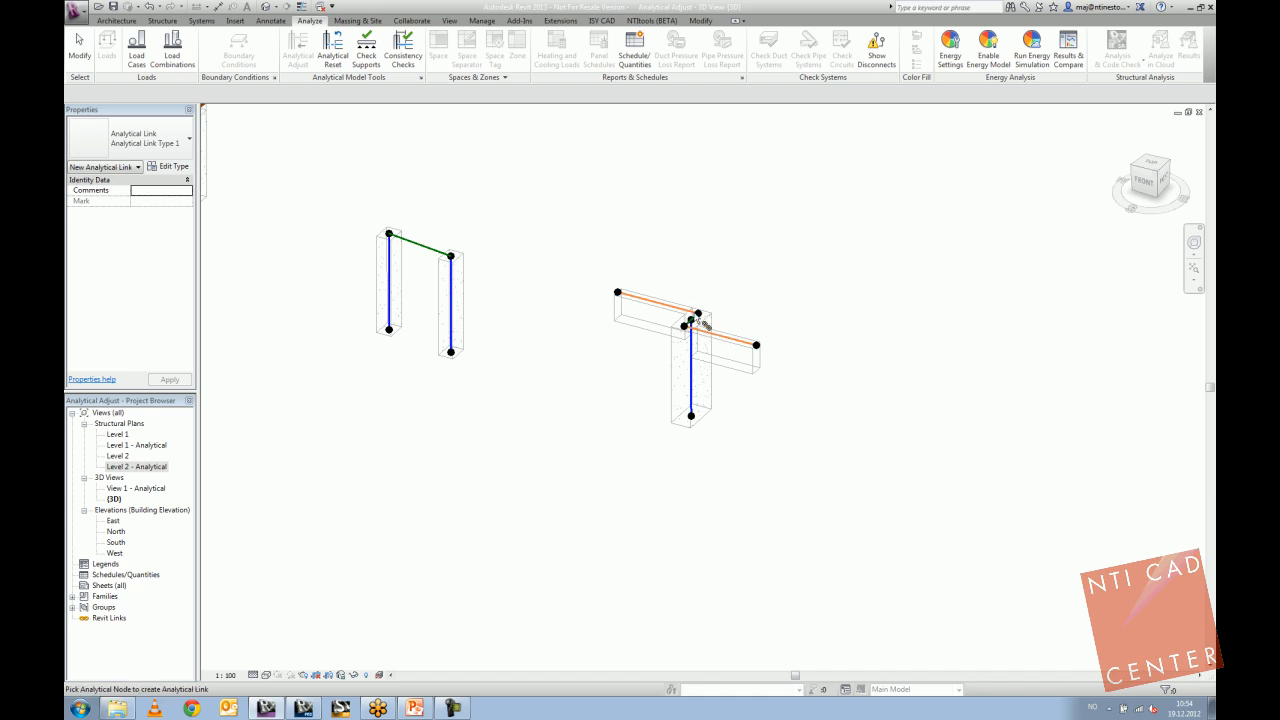
Look over the new link and the whole model, and cancel analytical edit mode, discarding the link.
middle_drag(447, 261, 464, 257)
scroll(467, 262, up, 3)
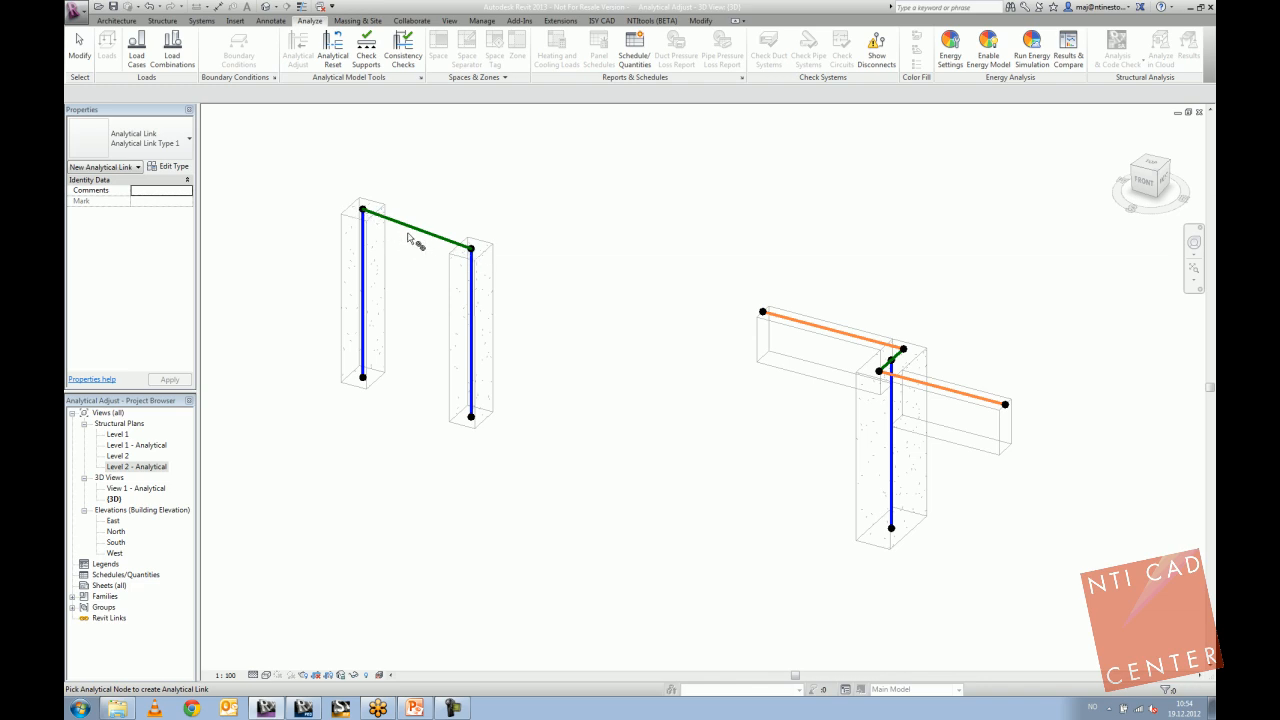
scroll(465, 205, down, 6)
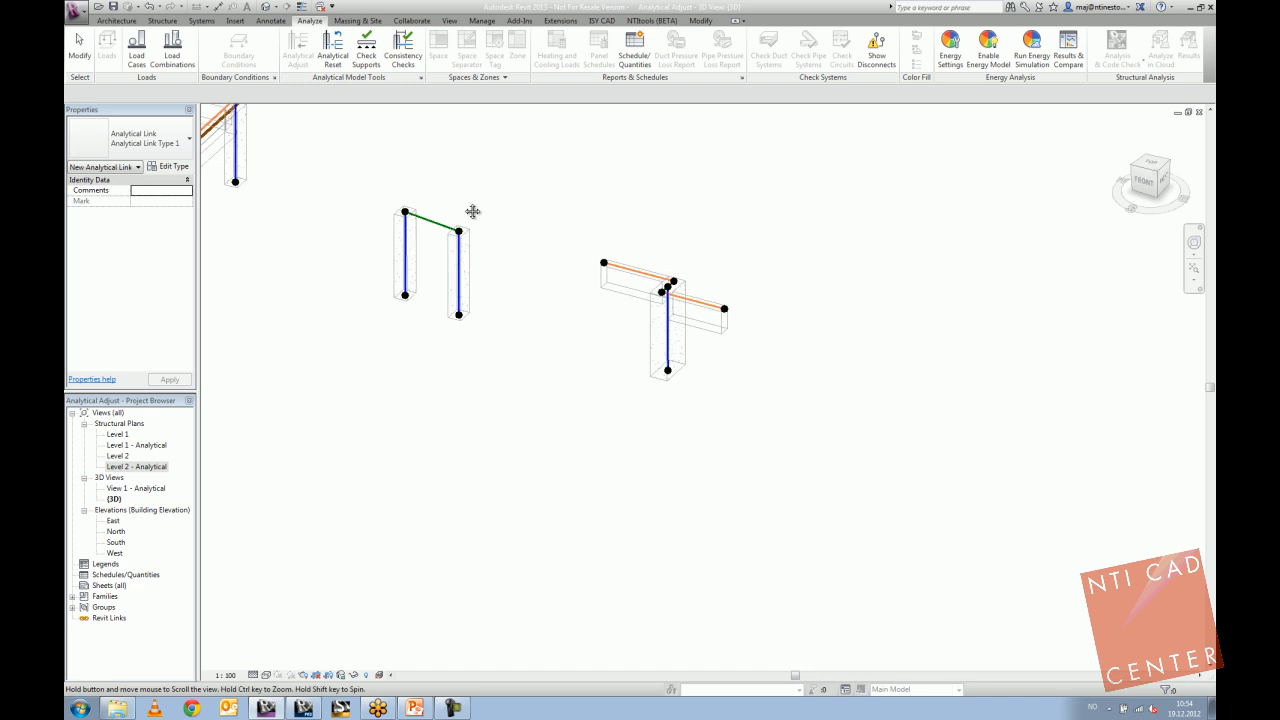
middle_drag(339, 134, 409, 162)
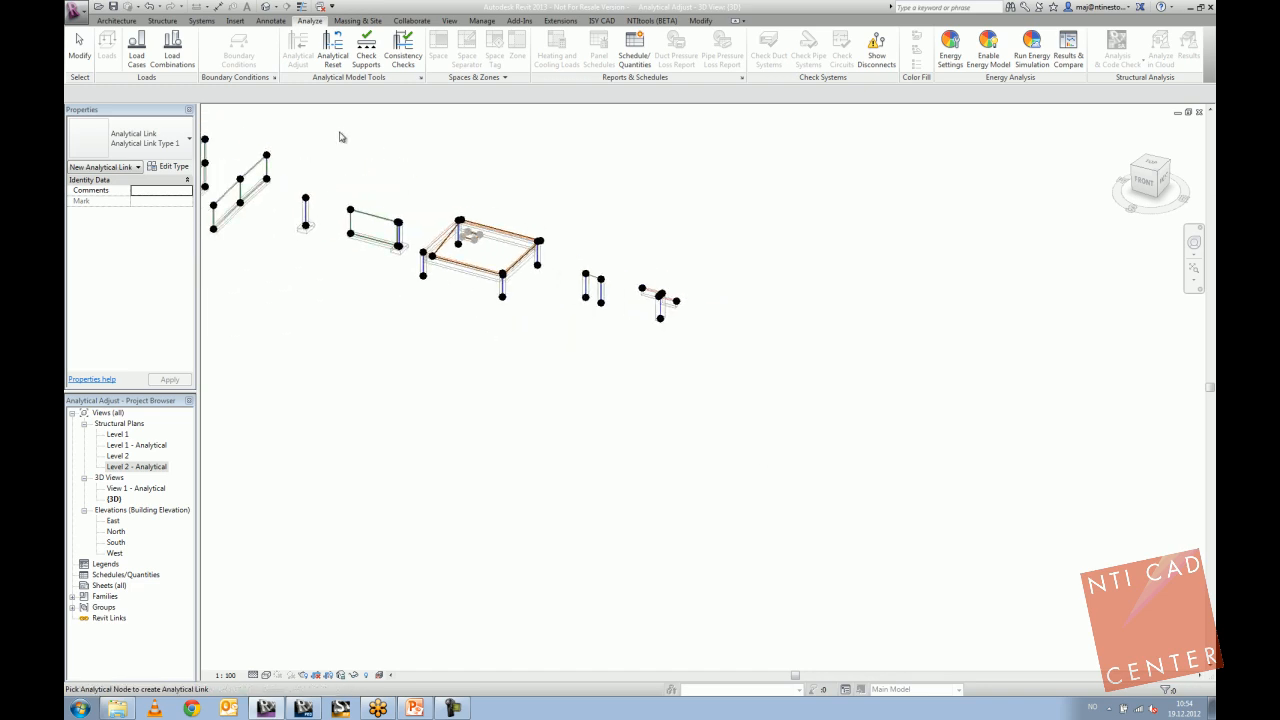
key(Escape)
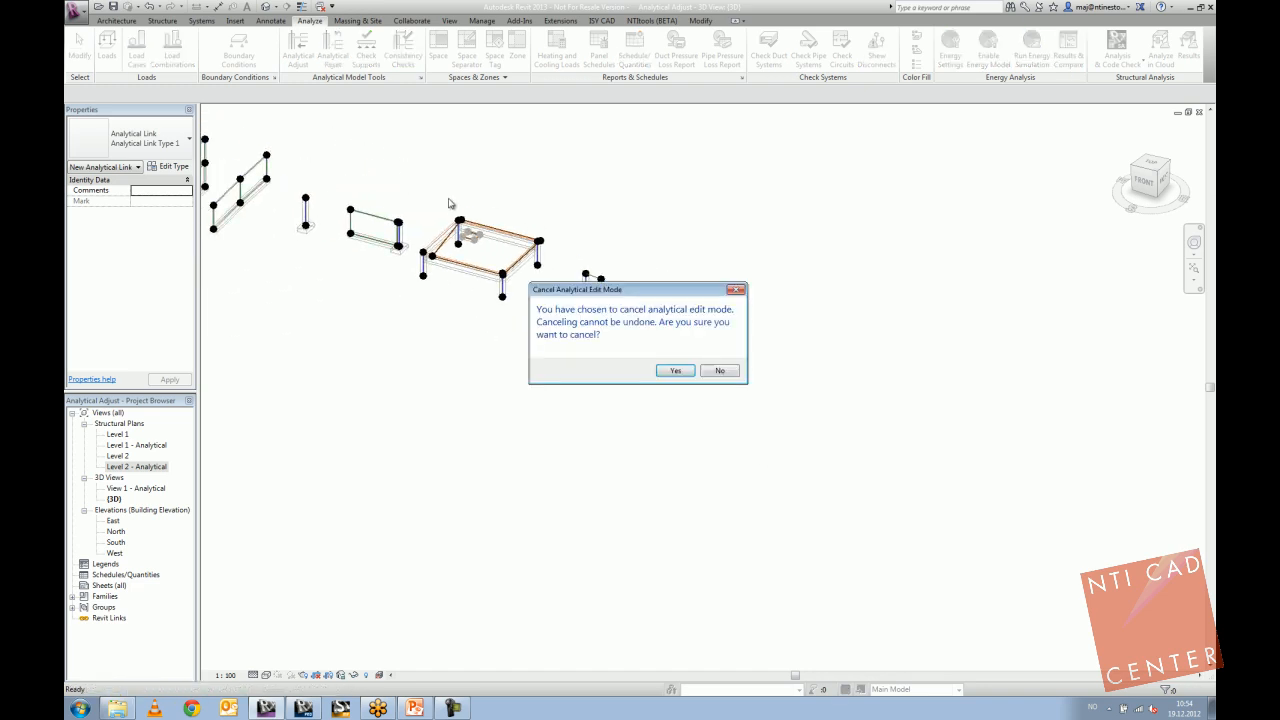
click(683, 373)
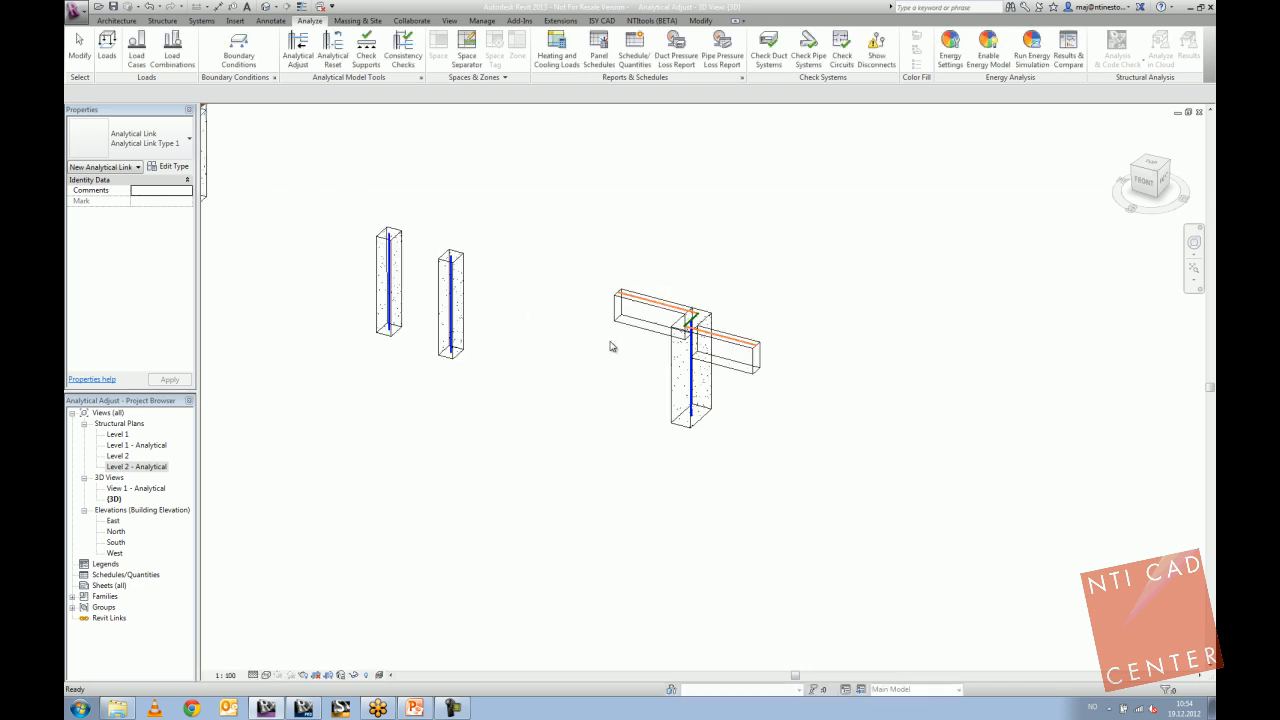
Look over the whole row of structural examples, from the curved beam to the wide column with two beams.
scroll(607, 328, down, 5)
middle_drag(445, 195, 495, 240)
scroll(549, 243, down, 1)
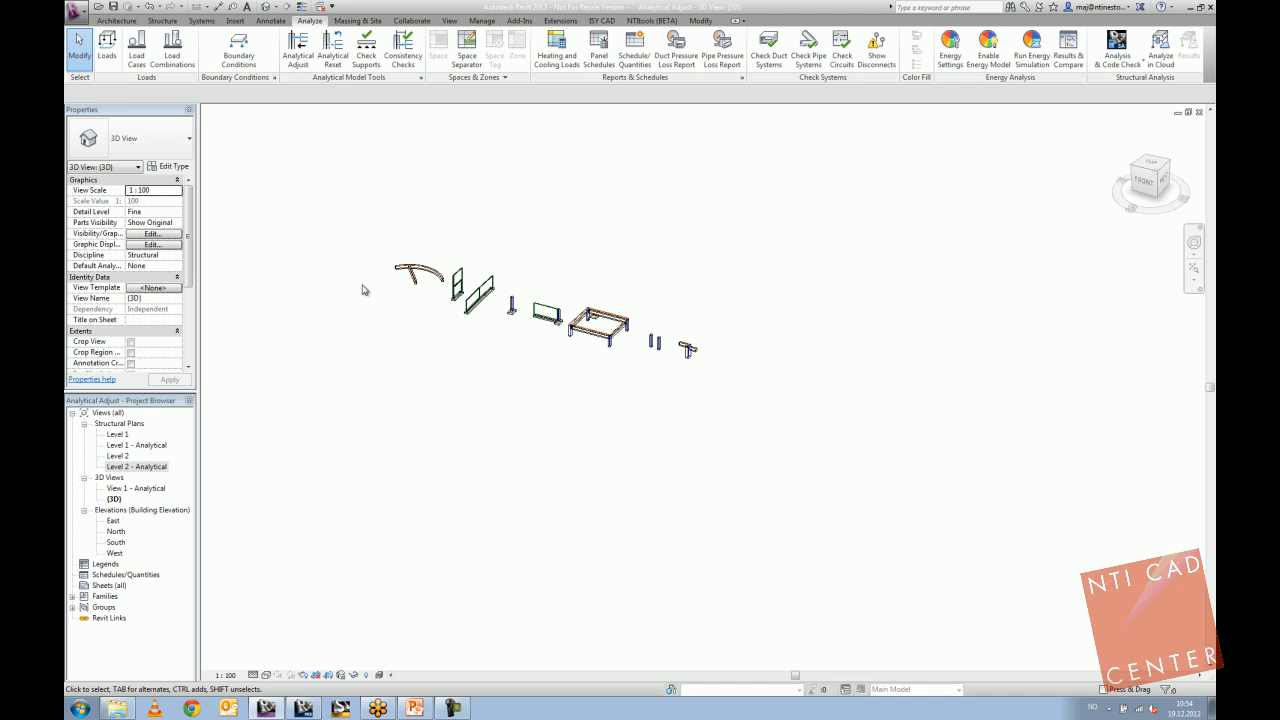
scroll(438, 266, up, 5)
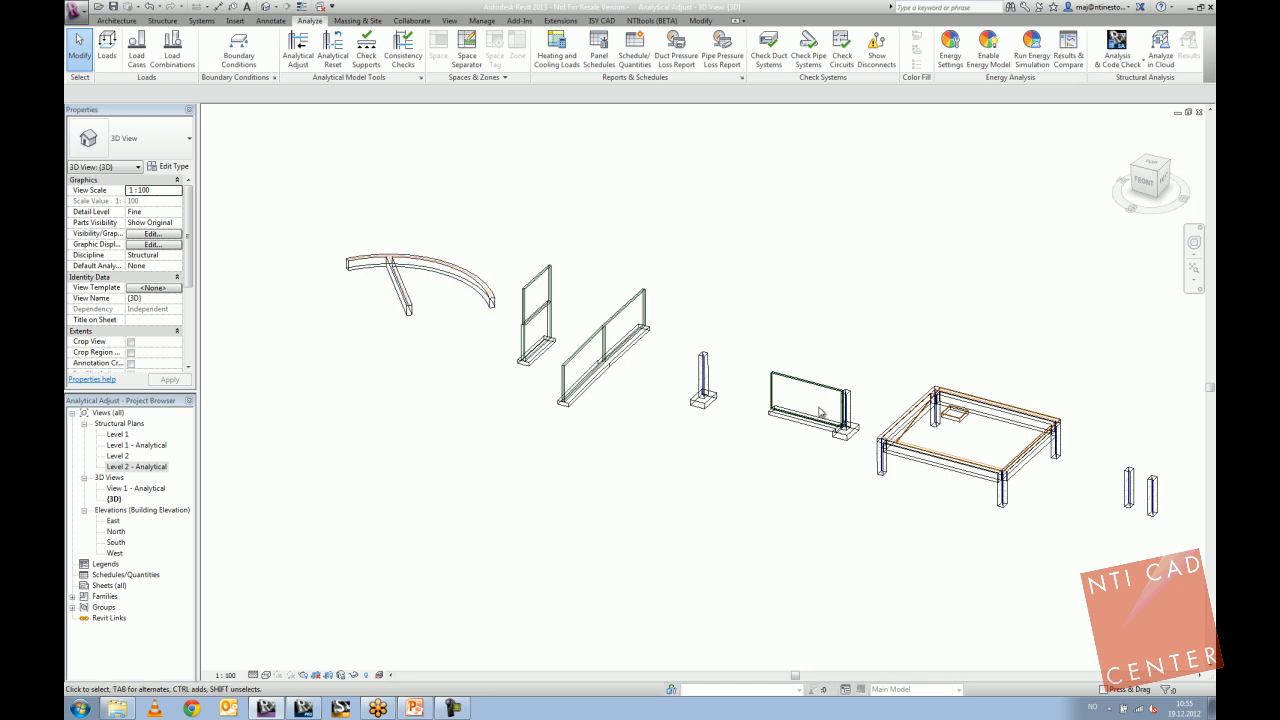
middle_drag(776, 424, 706, 408)
middle_drag(880, 425, 603, 360)
scroll(603, 360, down, 2)
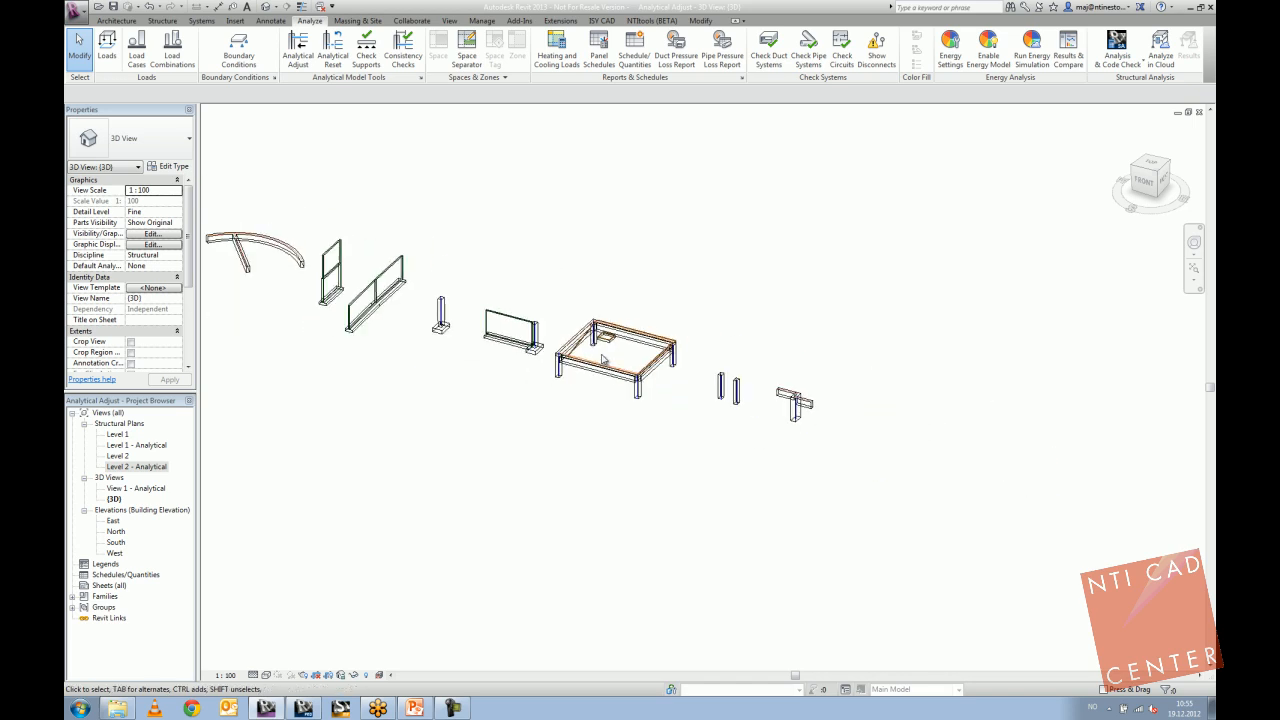
middle_drag(536, 273, 569, 273)
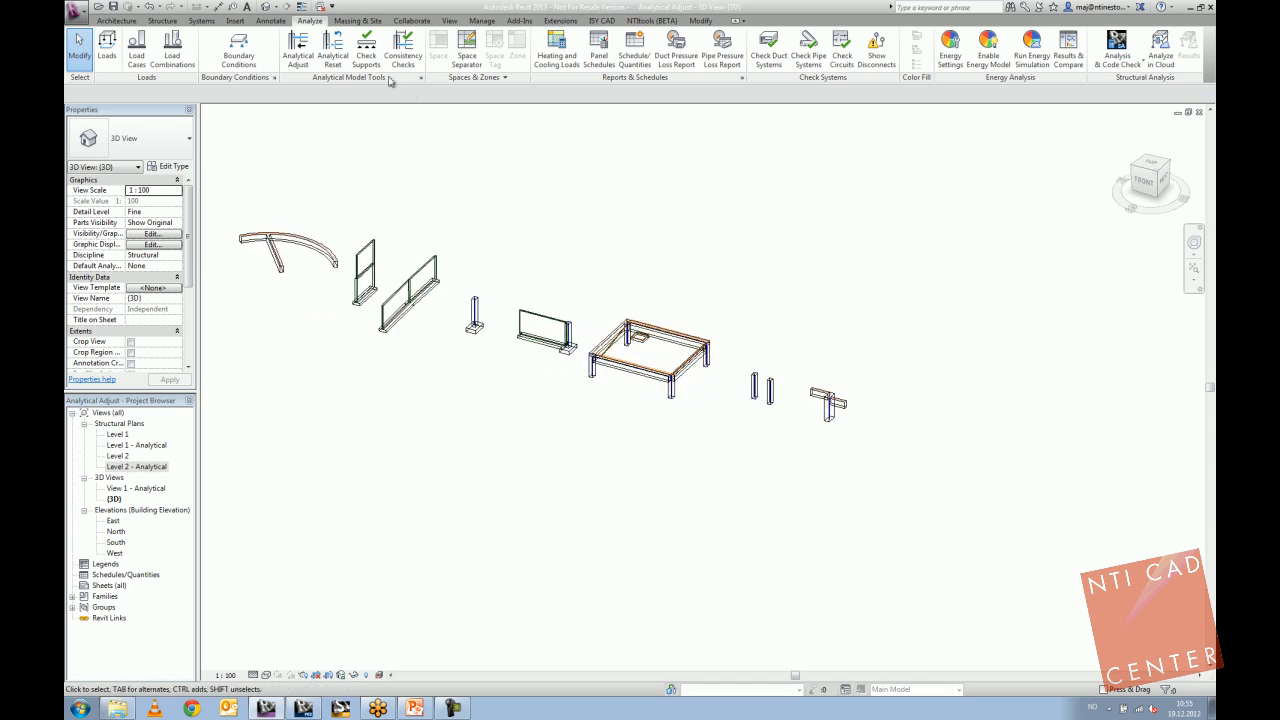
In Analytical Adjust mode, pull the straight beam's analytical node off the curved beam and align it to a point farther along the curve.
click(295, 59)
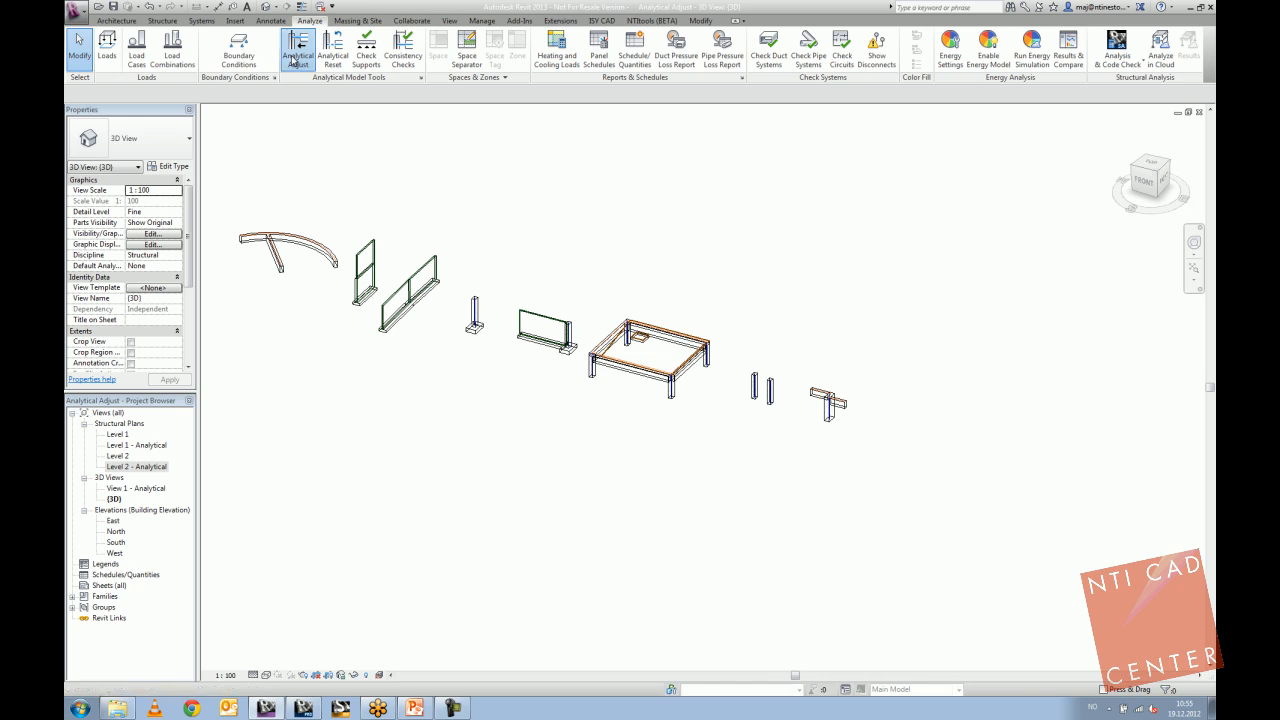
middle_drag(533, 289, 620, 322)
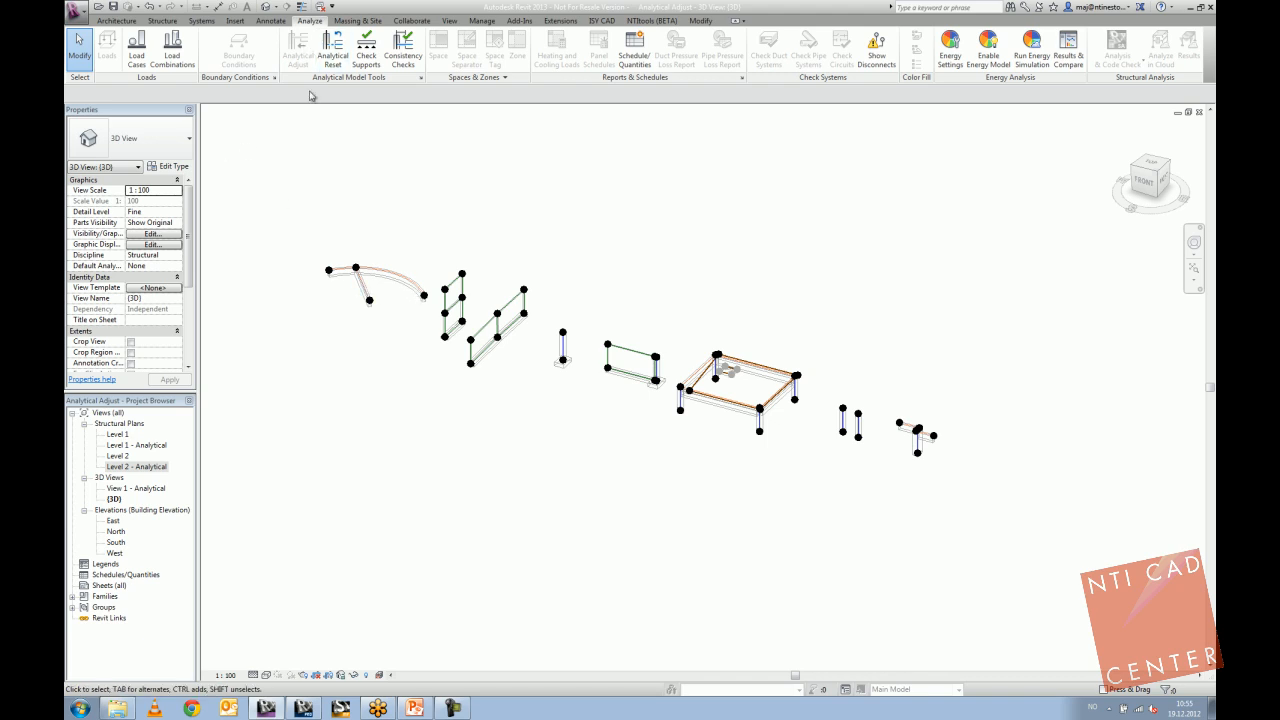
scroll(400, 281, up, 5)
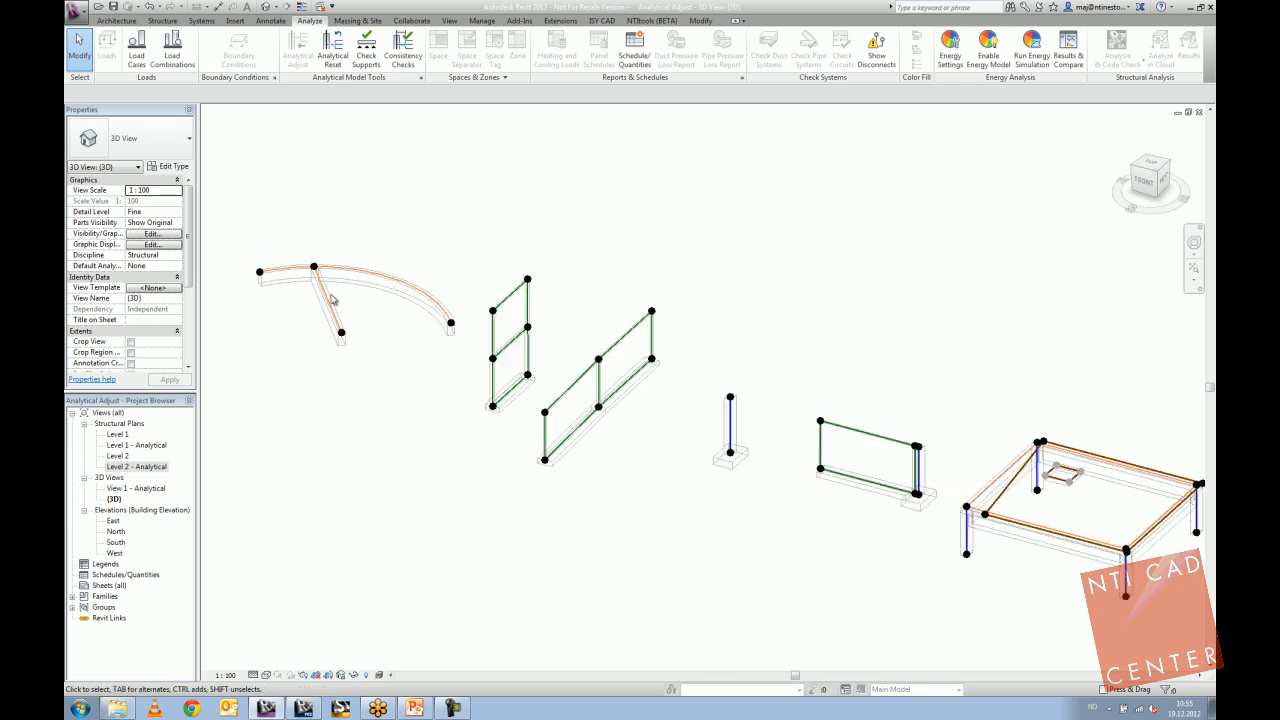
drag(308, 250, 370, 302)
key(a)
key(l)
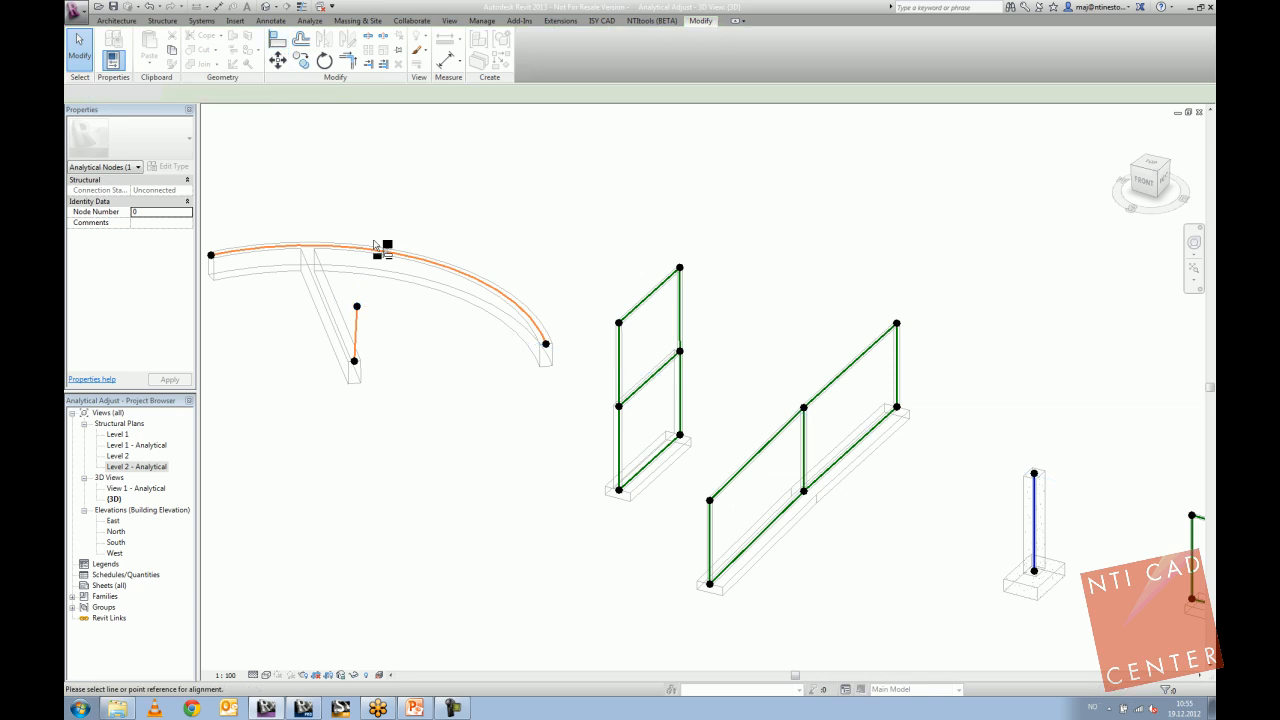
click(361, 311)
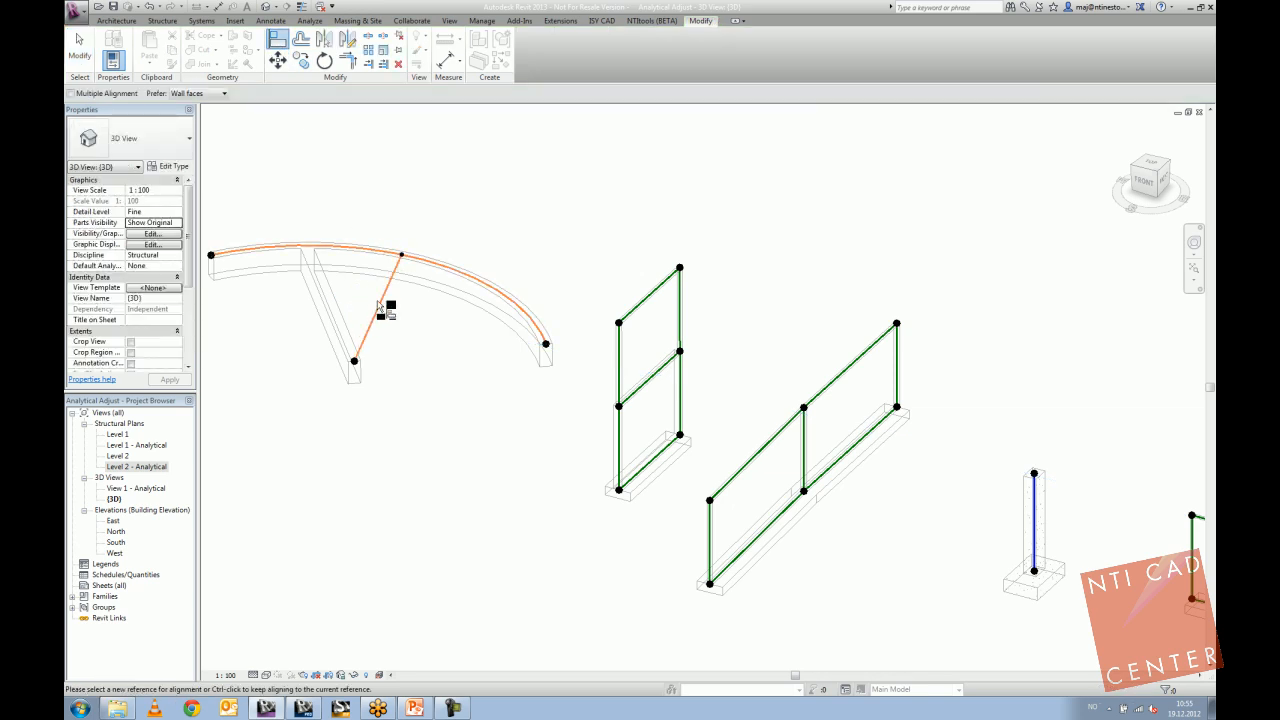
Align the top analytical node of the single column on its footing to the nearest top corner node of the adjacent wall.
scroll(468, 285, down, 6)
middle_drag(750, 380, 673, 352)
scroll(676, 353, up, 1)
click(707, 356)
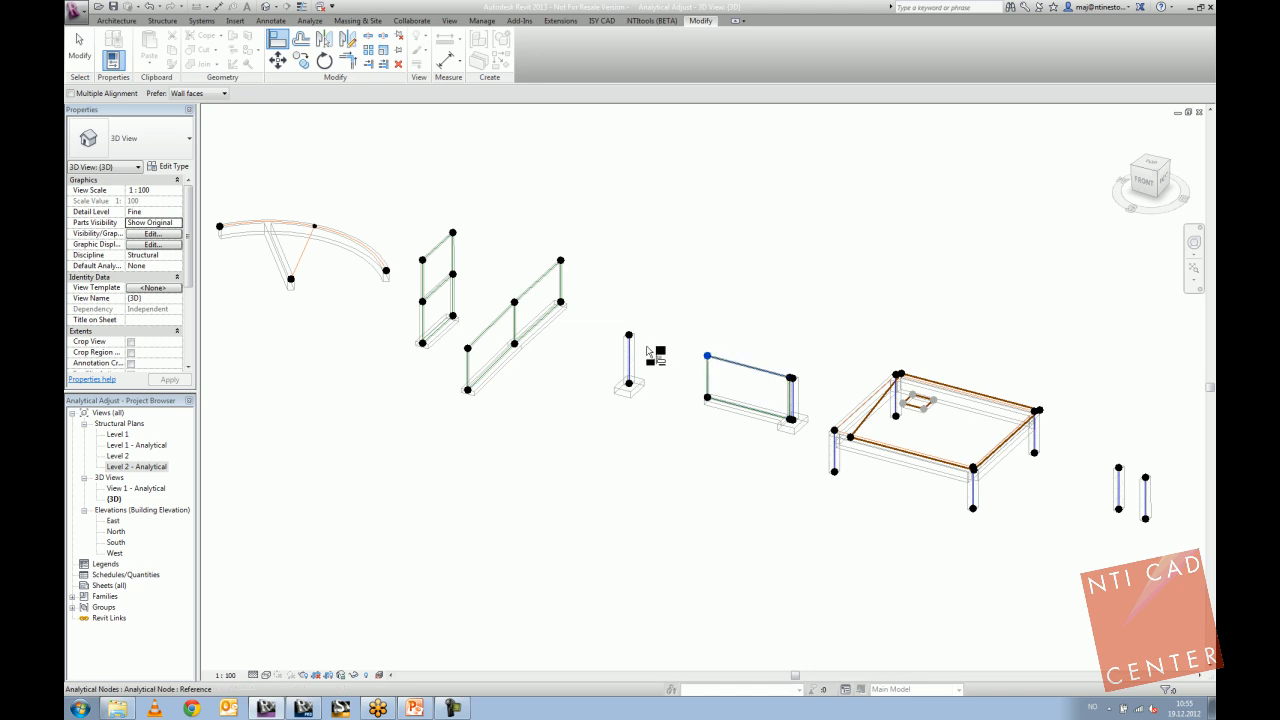
click(629, 336)
middle_drag(758, 327, 681, 306)
scroll(676, 325, down, 2)
middle_drag(755, 346, 697, 339)
key(Escape)
key(Escape)
Pull the analytical floor's inset corner node outward beyond the beam frame, and reset the floor's analytical model.
click(688, 378)
scroll(688, 378, up, 5)
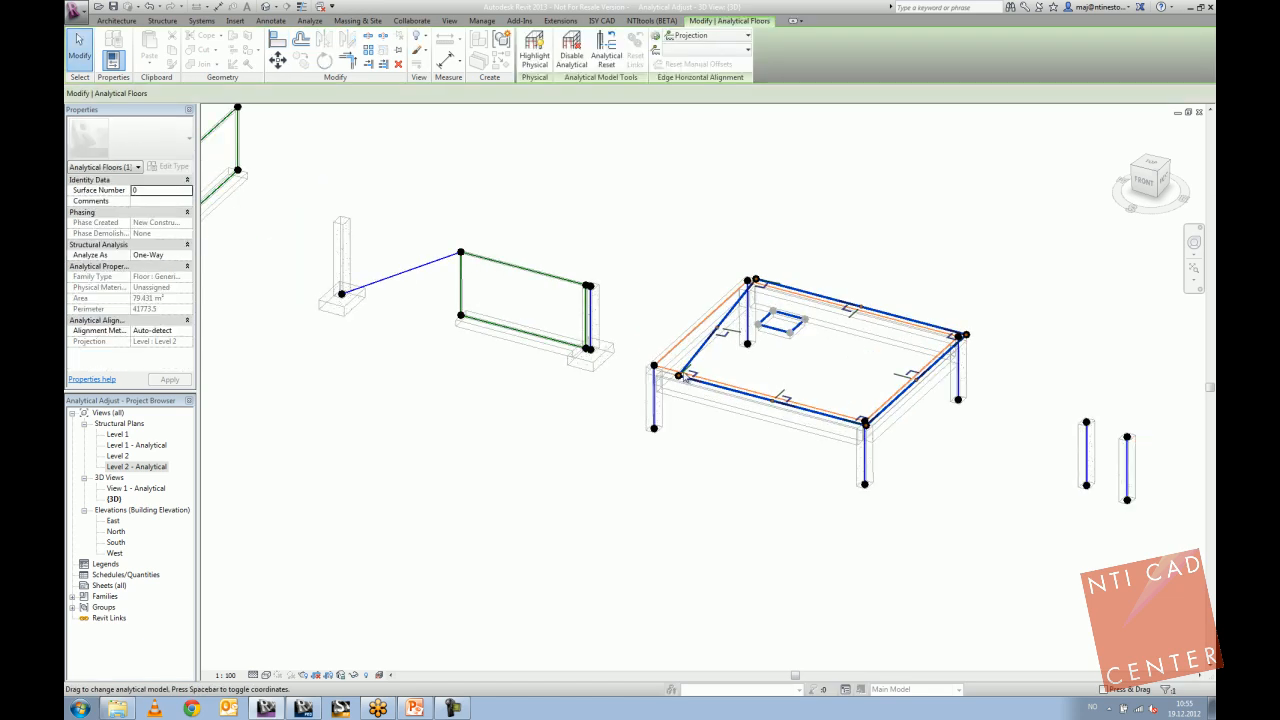
drag(632, 347, 630, 346)
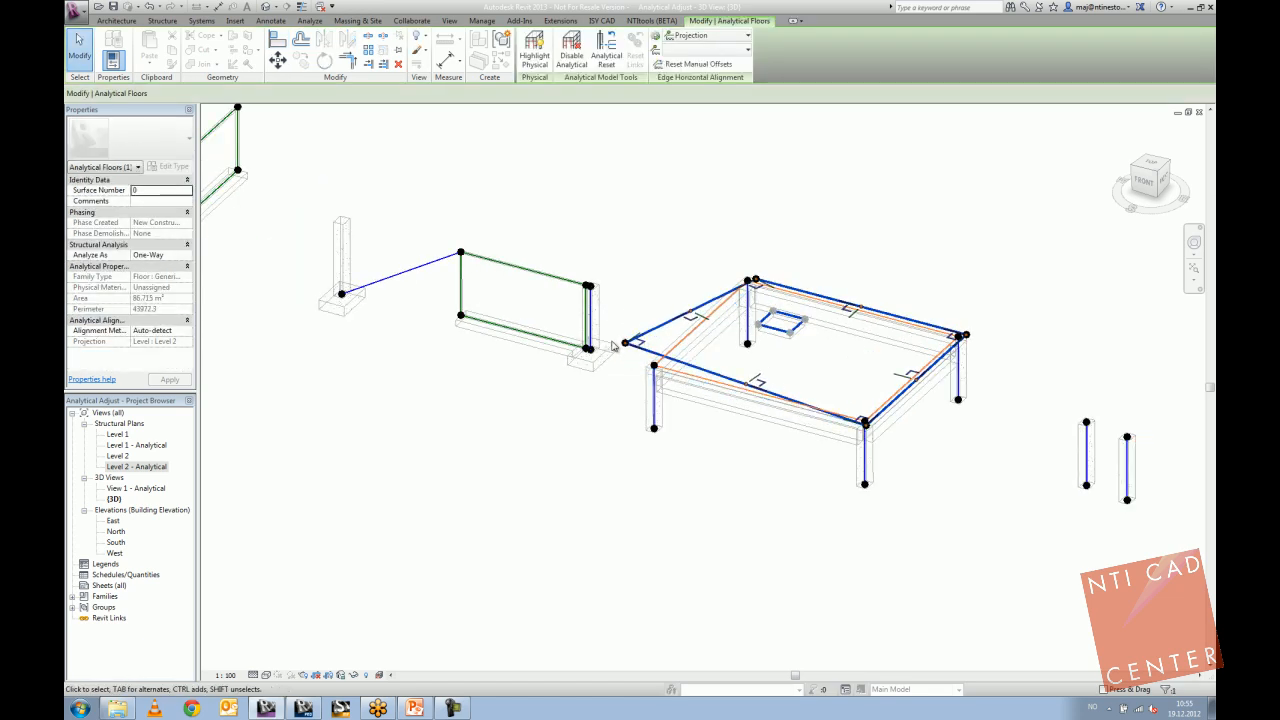
scroll(649, 269, down, 3)
middle_drag(649, 269, 573, 302)
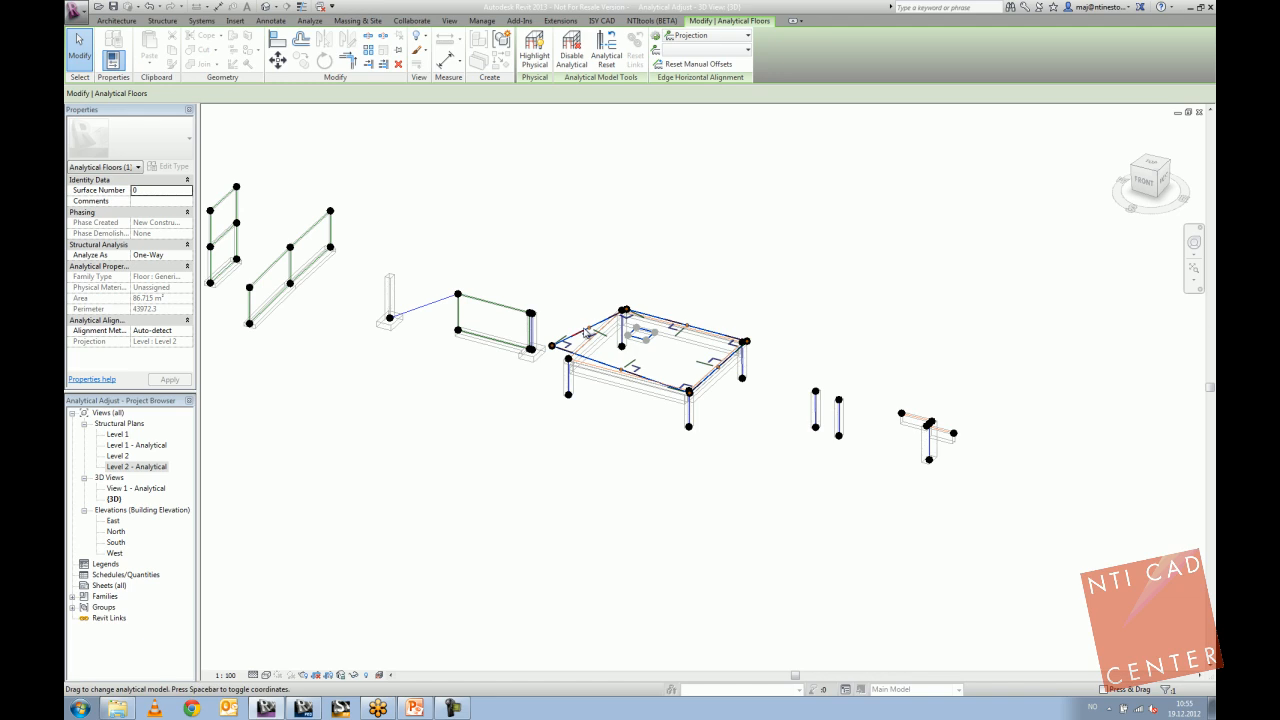
click(608, 50)
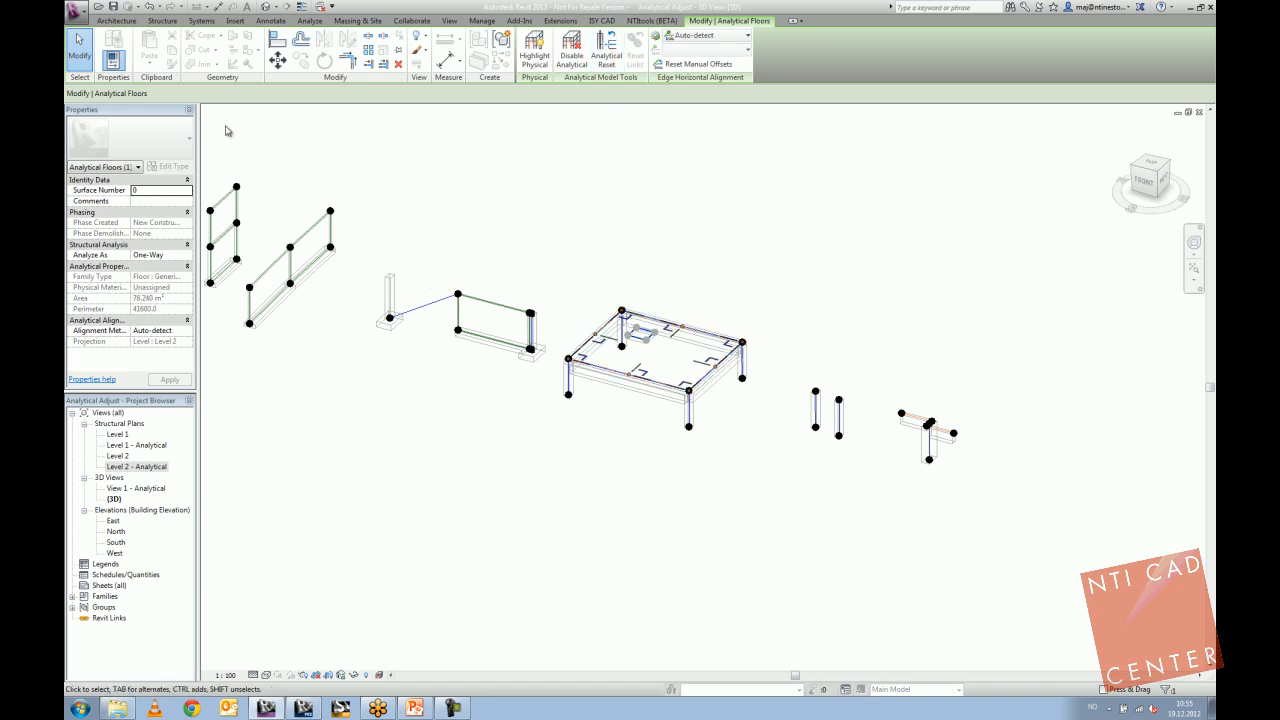
middle_drag(541, 359, 524, 367)
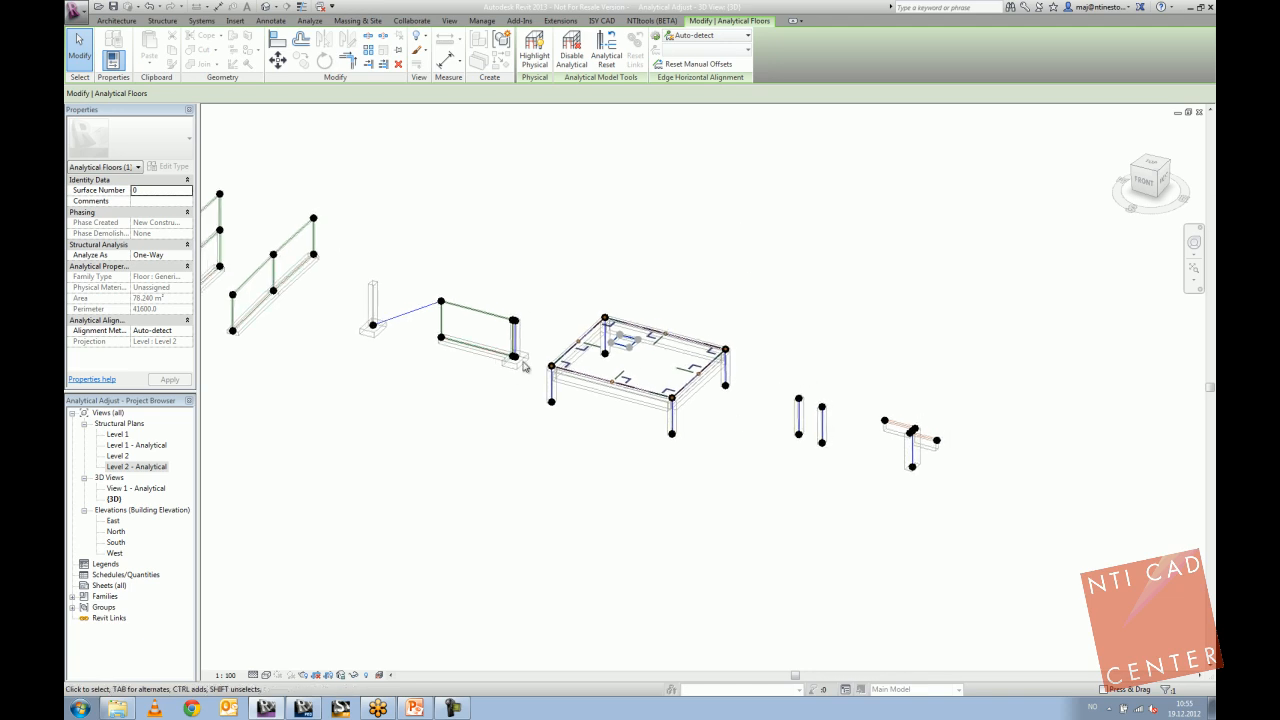
scroll(897, 360, down, 2)
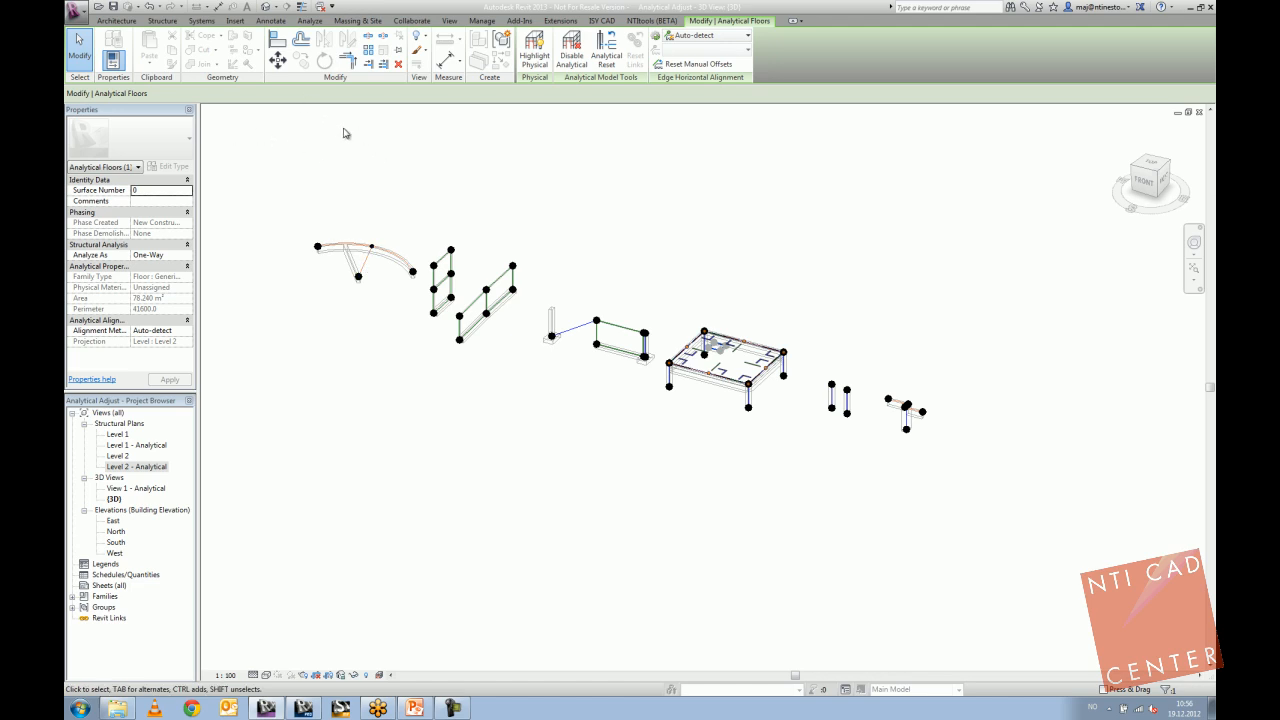
Cancel analytical edit mode, discarding the adjustments to the column, beam and floor.
key(Escape)
click(674, 371)
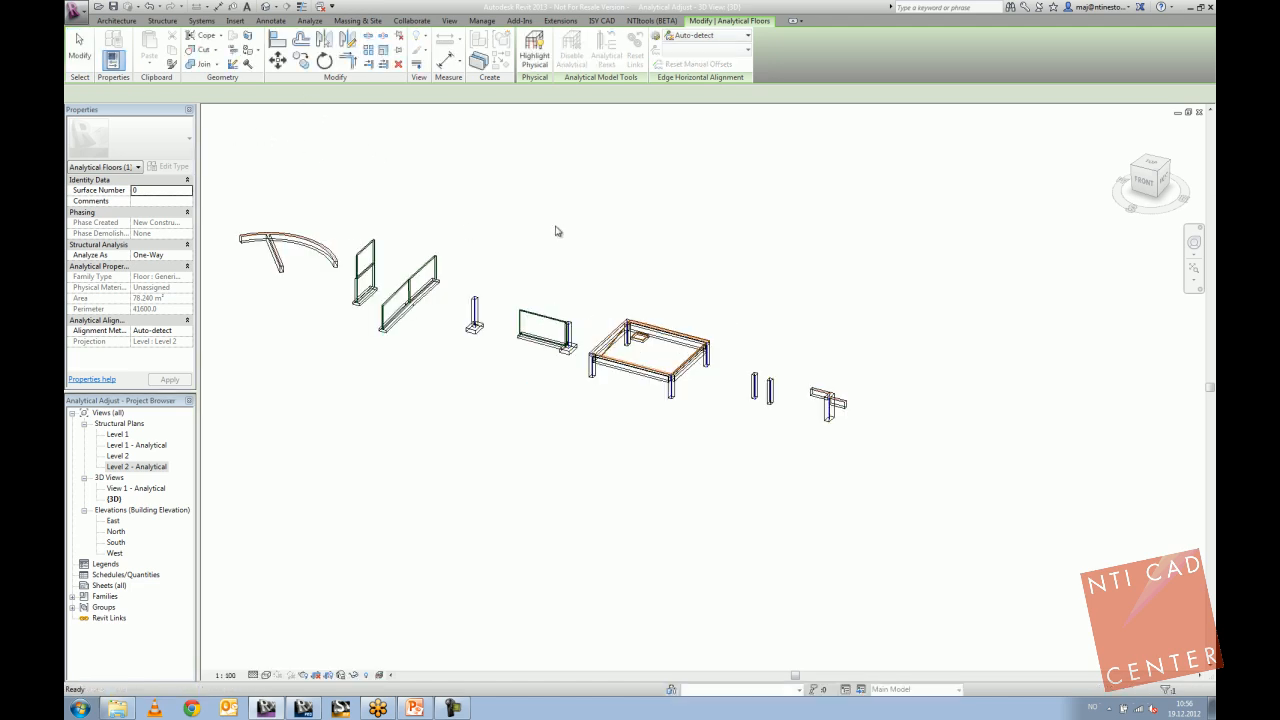
scroll(554, 277, down, 2)
middle_drag(554, 277, 540, 255)
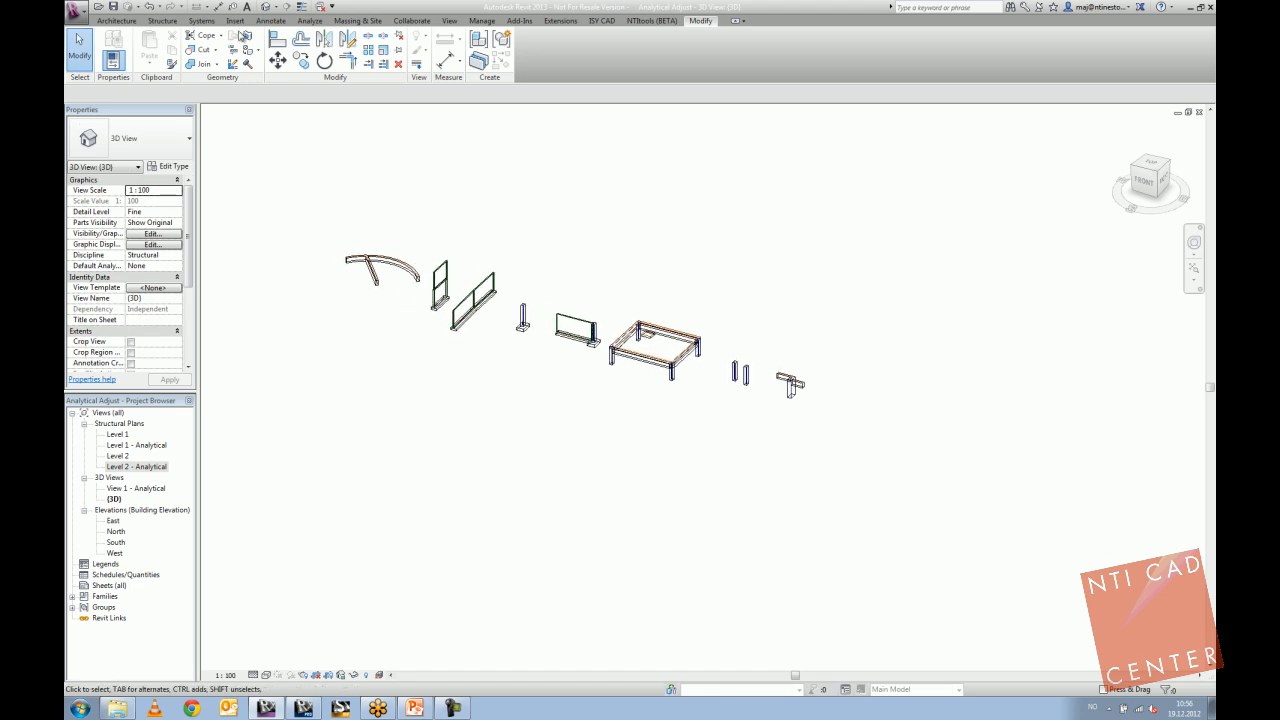
Review the predefined load cases and load natures in the structural settings, and close them without changes.
click(310, 21)
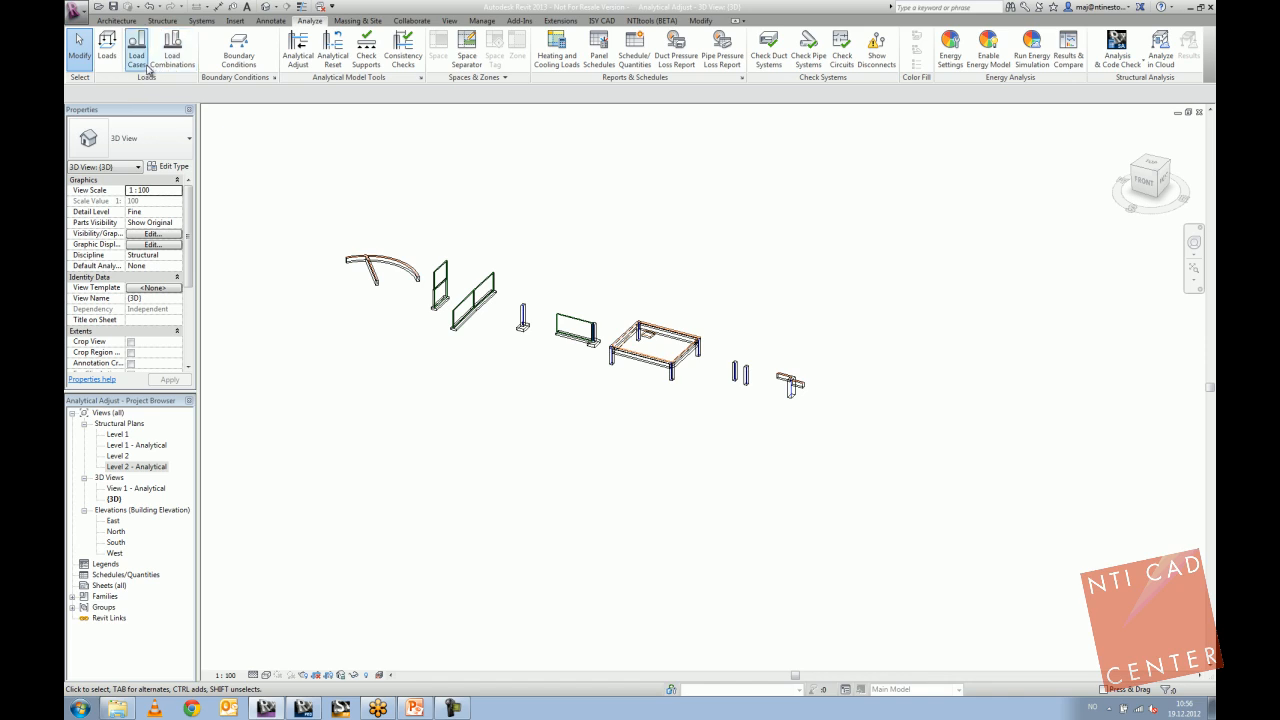
click(137, 50)
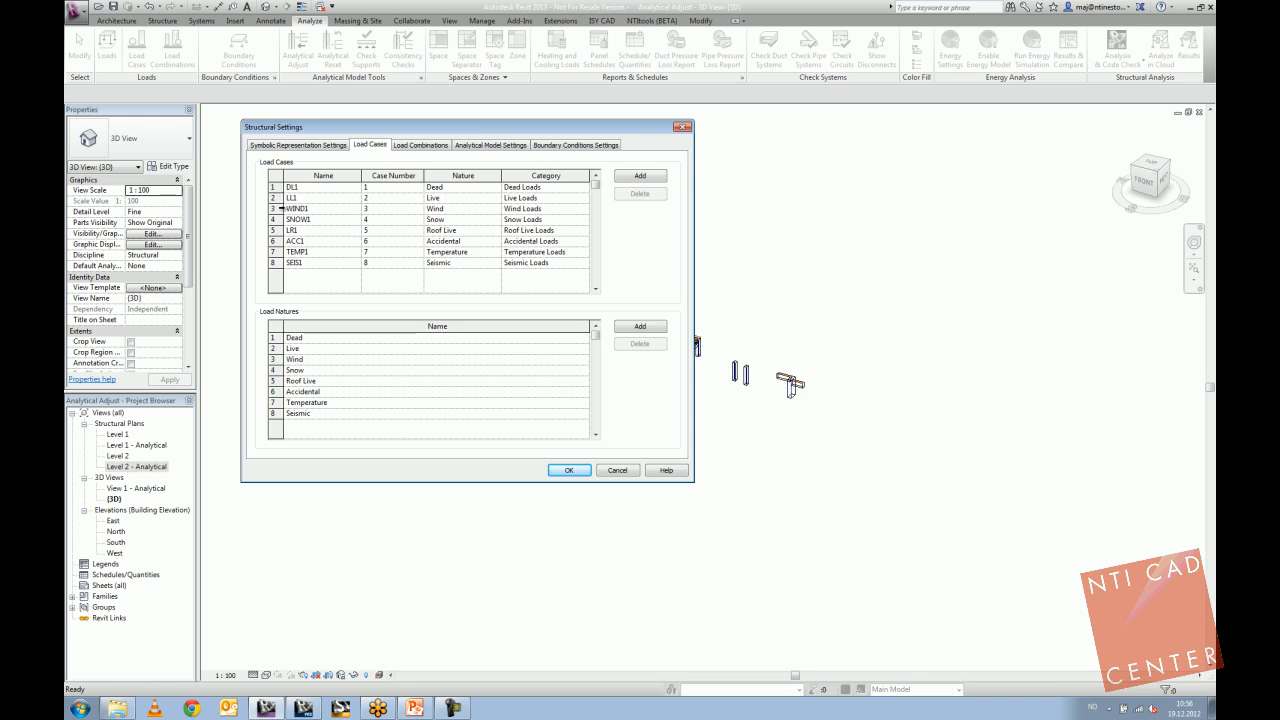
click(276, 208)
click(276, 263)
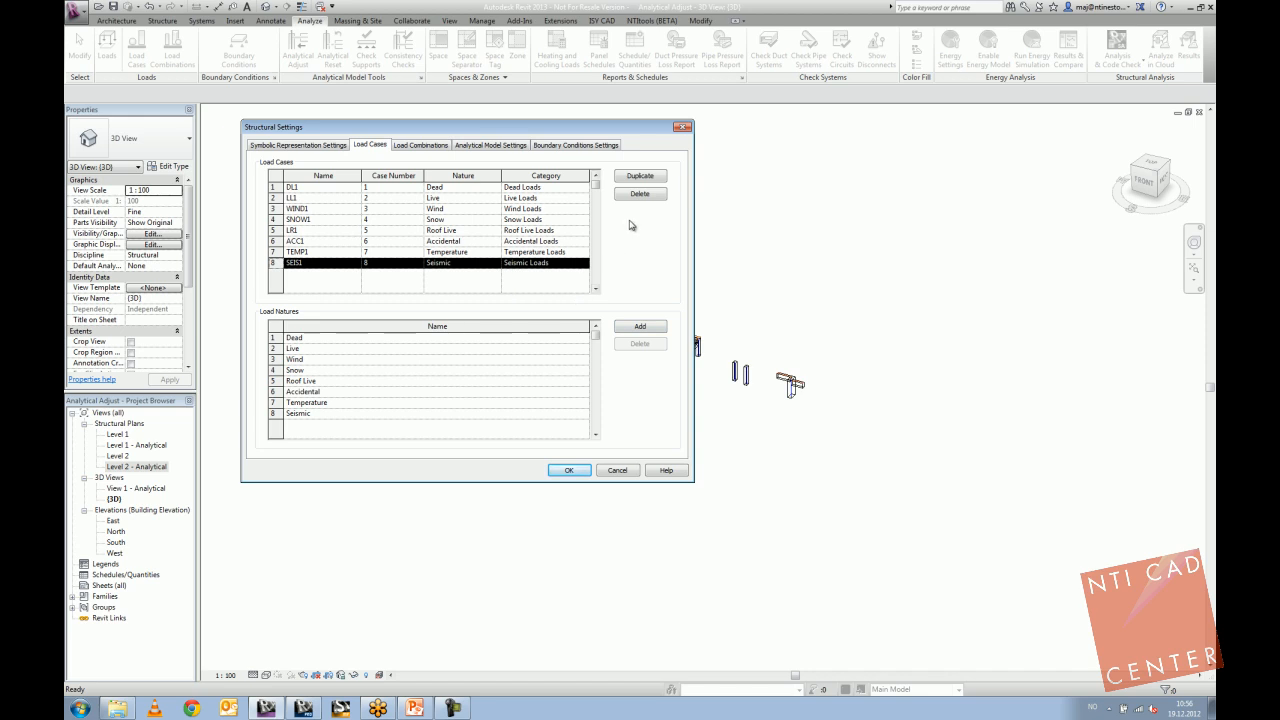
click(681, 128)
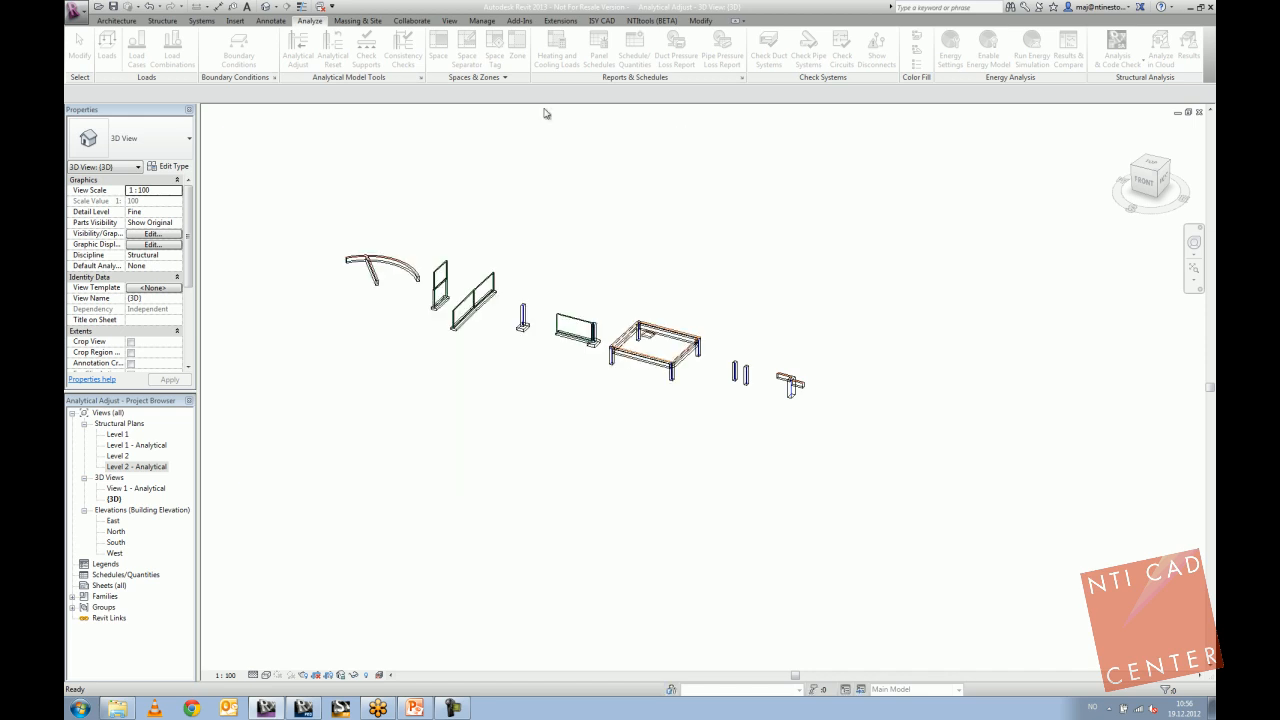
Add a new load combination with four rows in its formula.
click(172, 42)
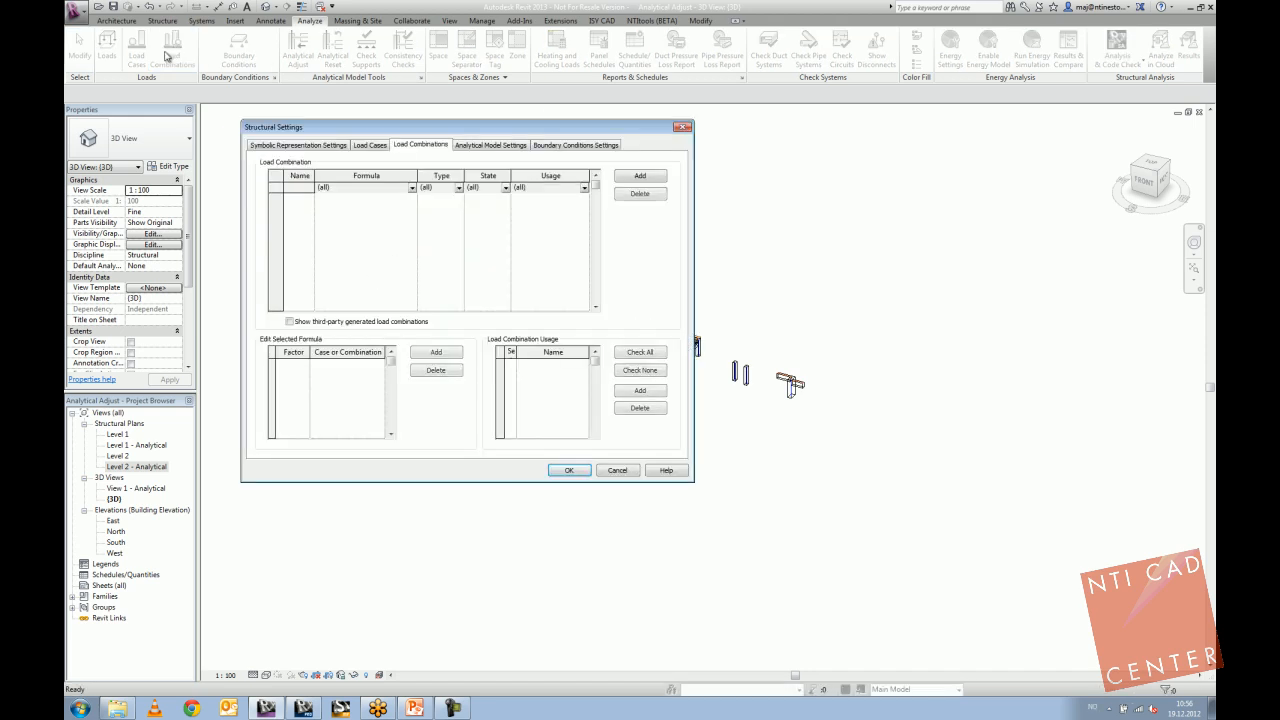
click(639, 176)
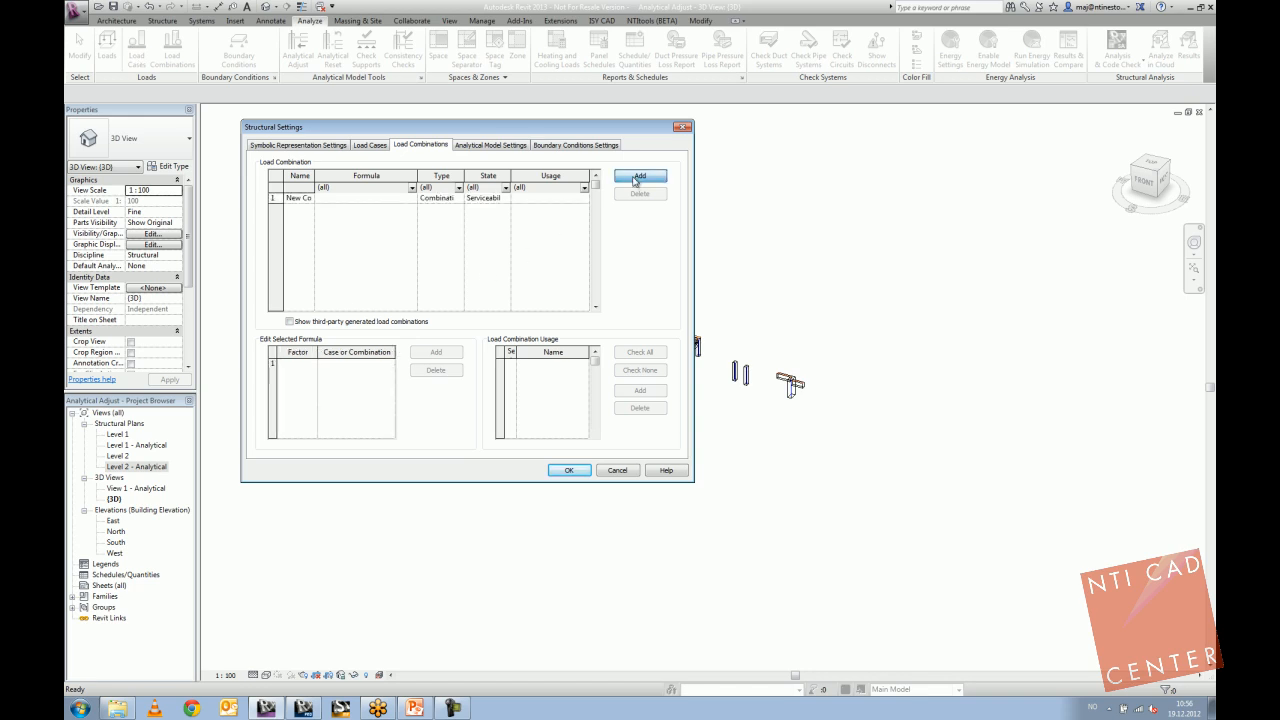
click(430, 353)
click(430, 353)
click(430, 353)
click(430, 353)
Keep DL1 in the combination formula's first row and assign LL1, SNOW1 and WIND1 to the other three.
click(336, 372)
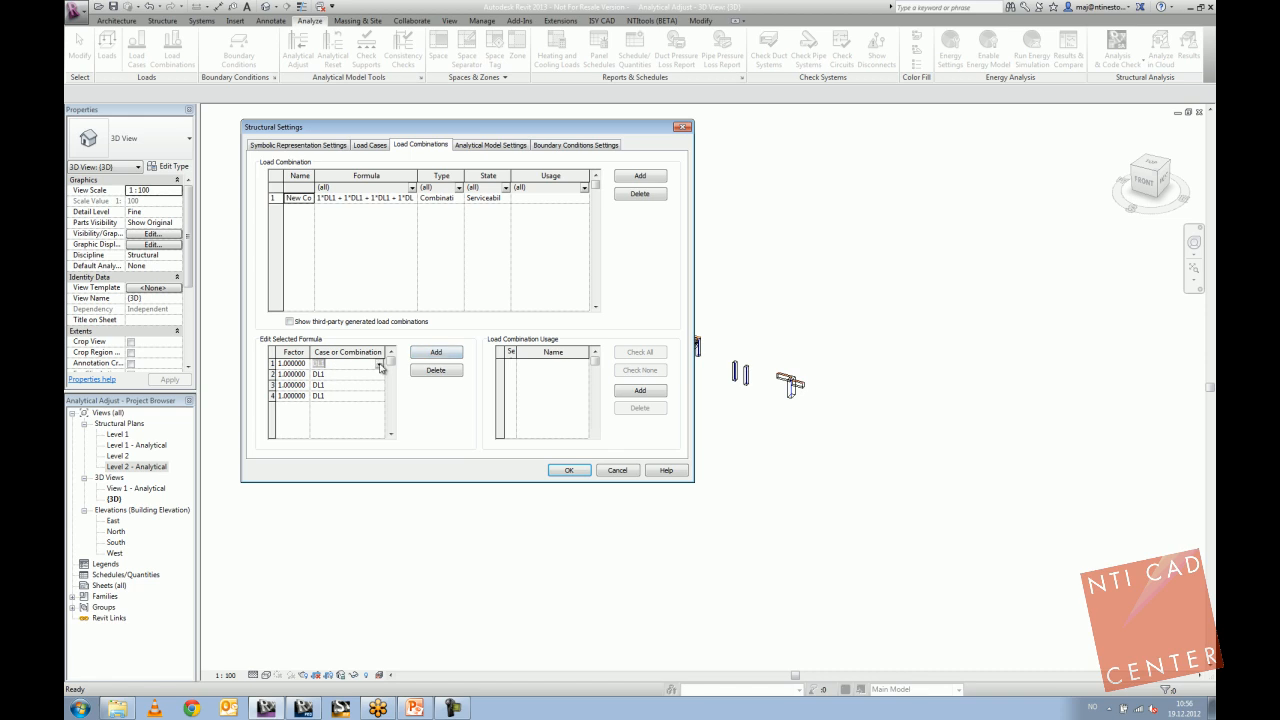
click(379, 374)
click(350, 396)
click(359, 386)
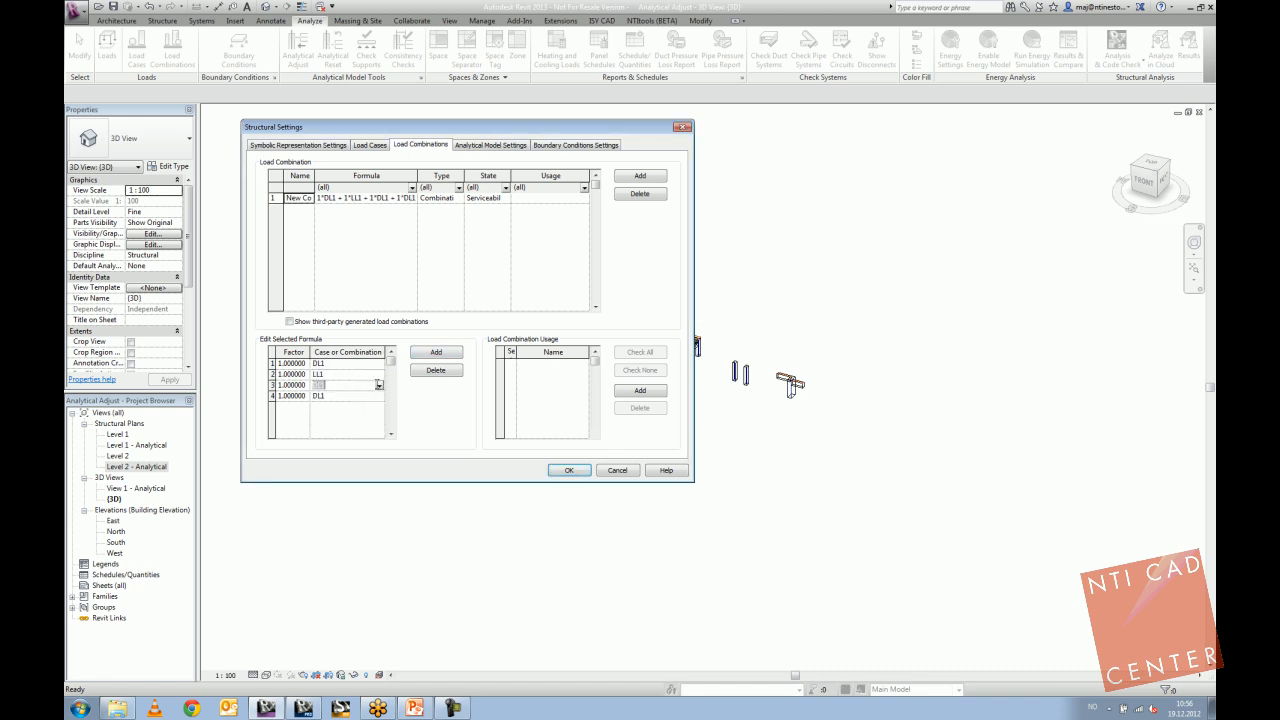
click(379, 385)
click(336, 423)
click(350, 396)
click(379, 396)
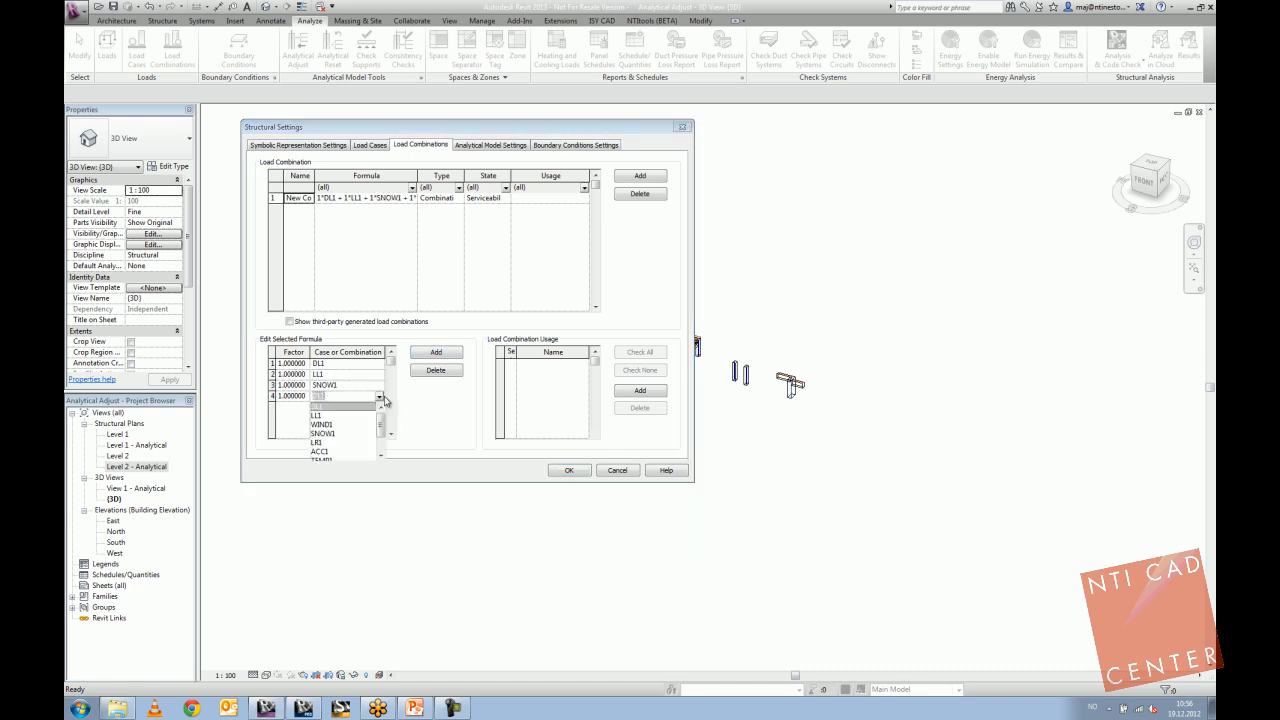
click(336, 424)
Set the DL1 factor to 1,5 in the combination formula and close the structural settings without saving.
click(312, 365)
click(307, 364)
drag(307, 364, 281, 364)
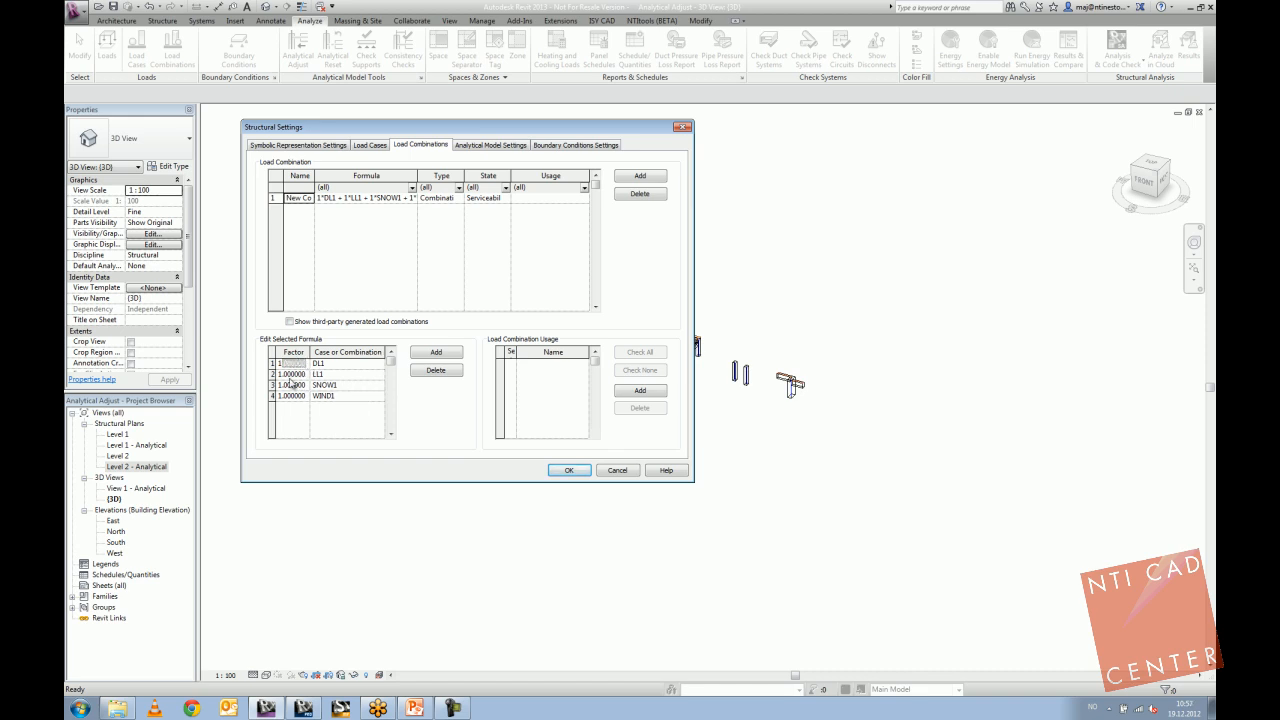
text(5)
click(296, 374)
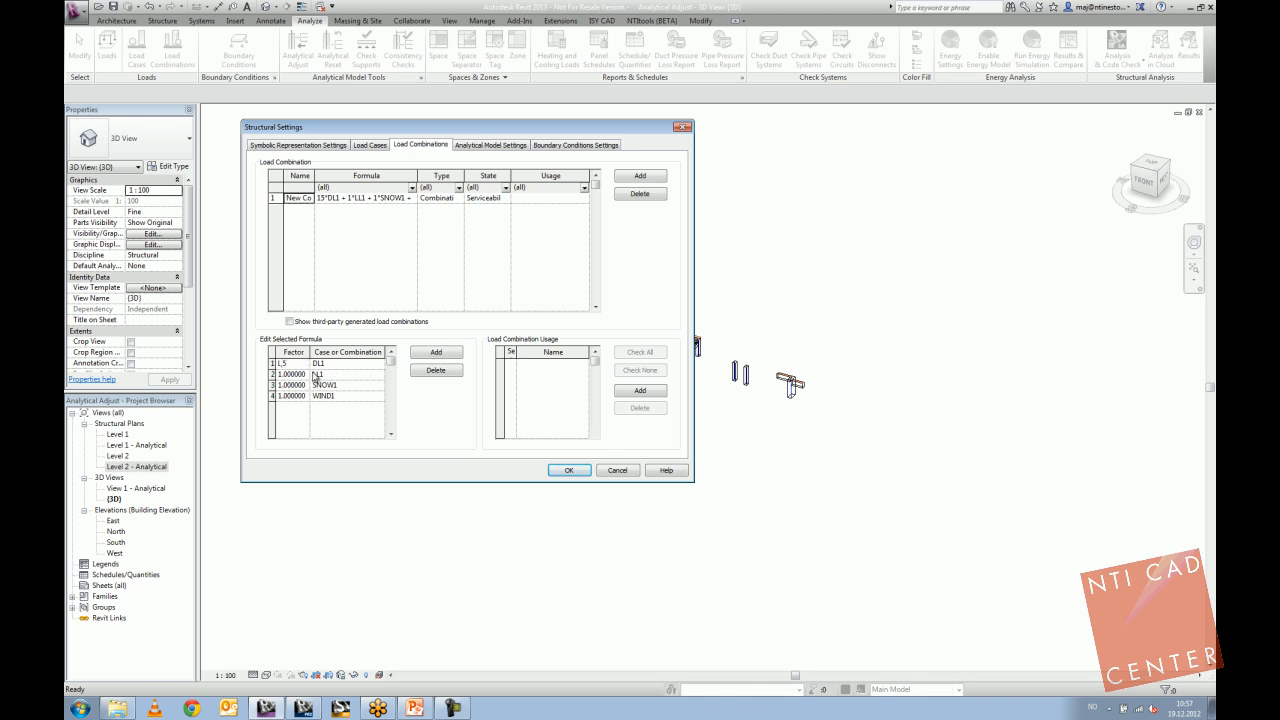
click(295, 382)
click(718, 358)
click(298, 374)
click(682, 127)
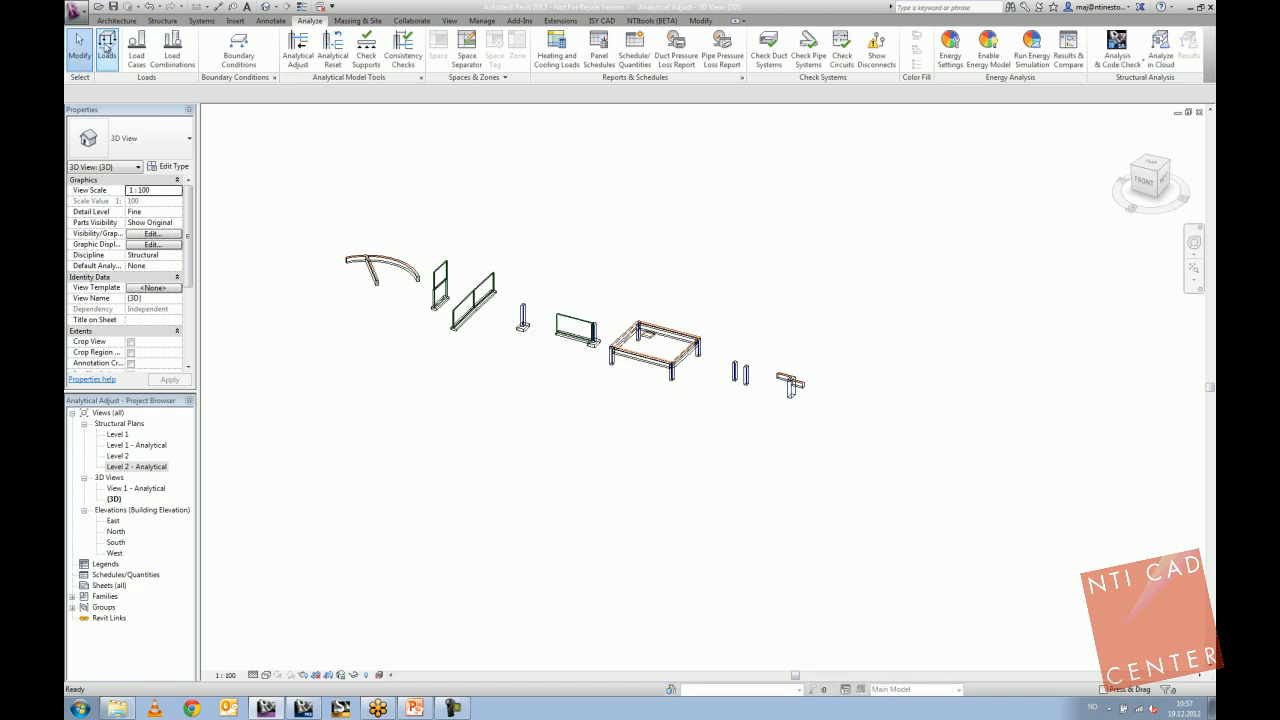
Place a hosted area load of -1.00 kN/m² in Fz 1 on the floor slab, using load case DL1.
click(106, 47)
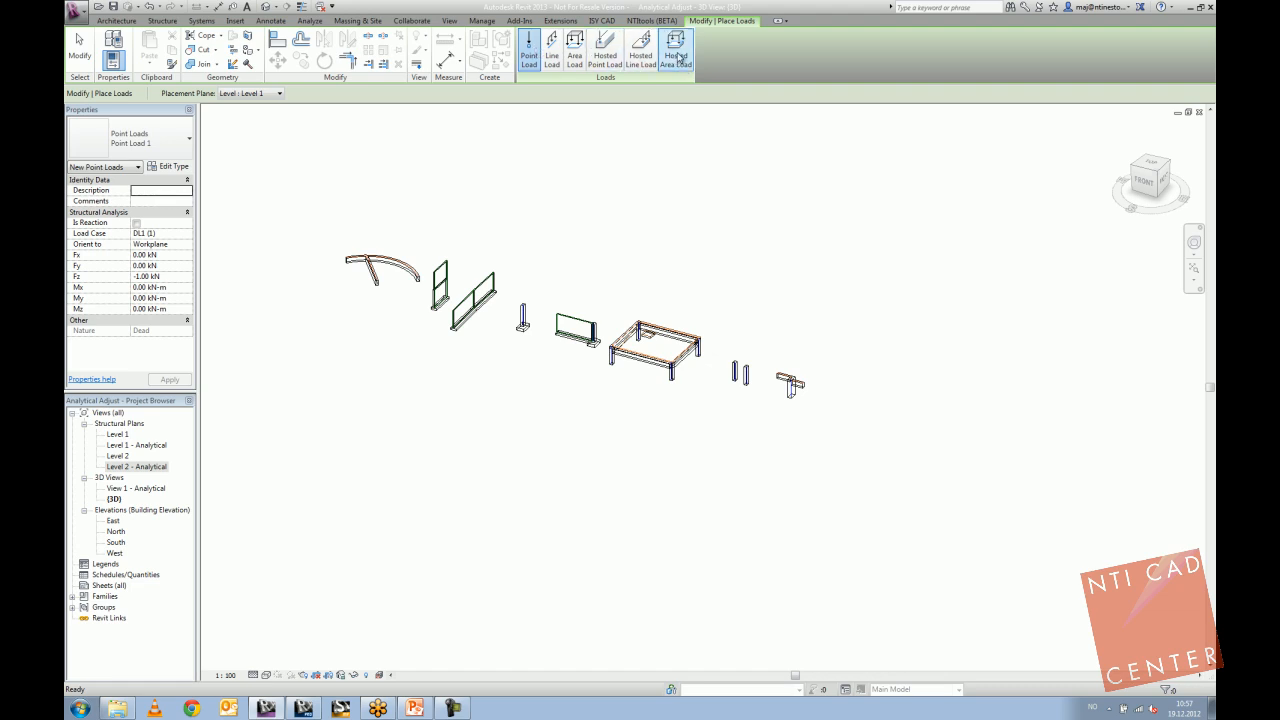
click(679, 57)
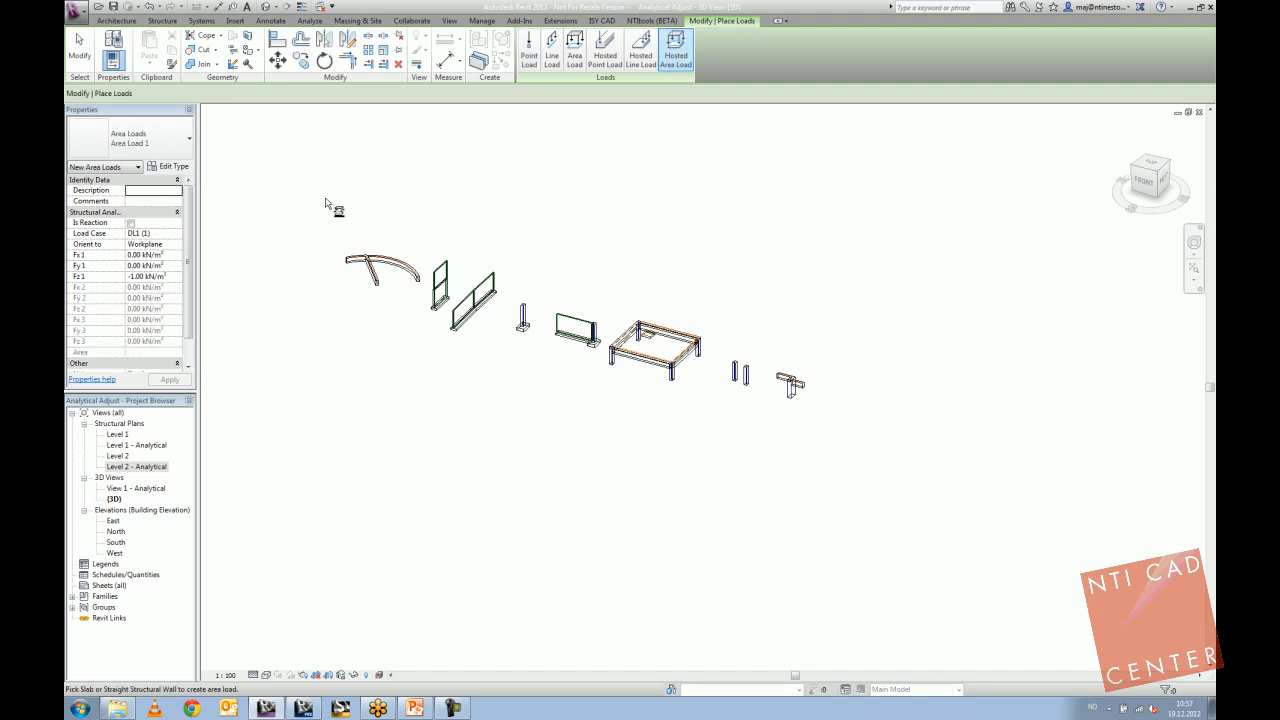
scroll(680, 348, up, 6)
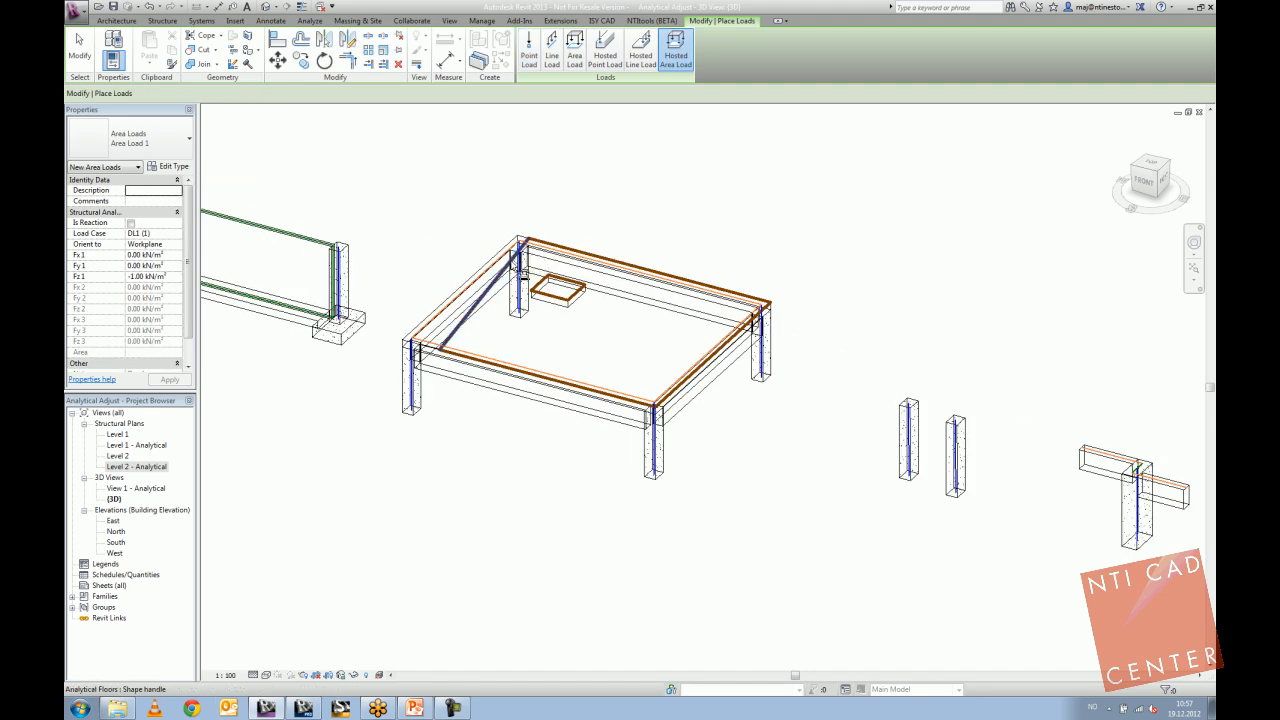
click(521, 268)
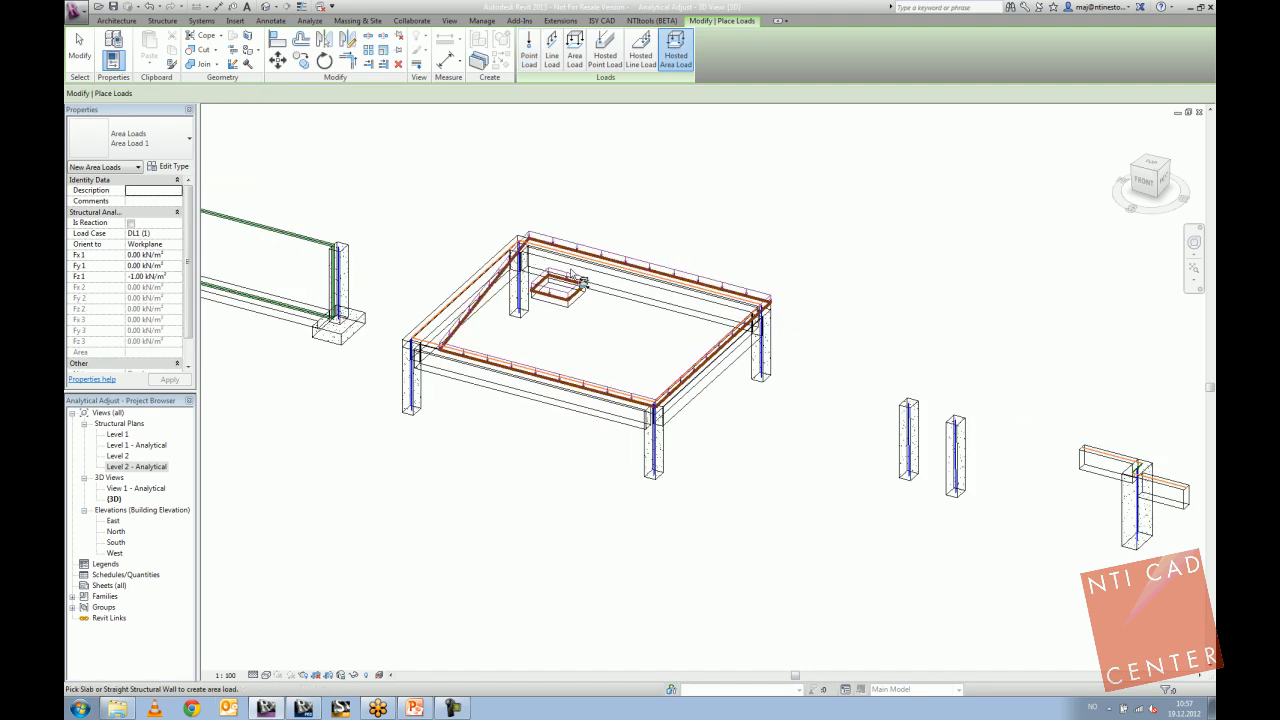
scroll(535, 256, up, 4)
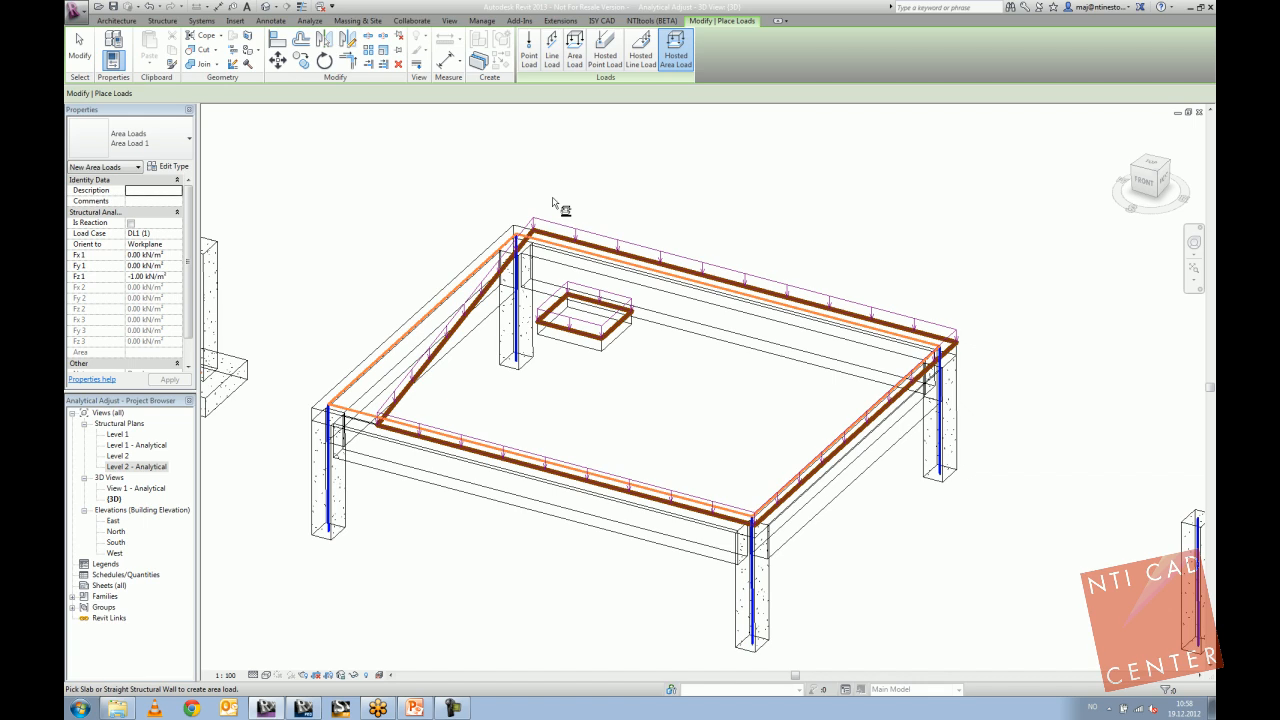
End the area load placement and look through the available structural analysis extensions.
key(Escape)
key(Escape)
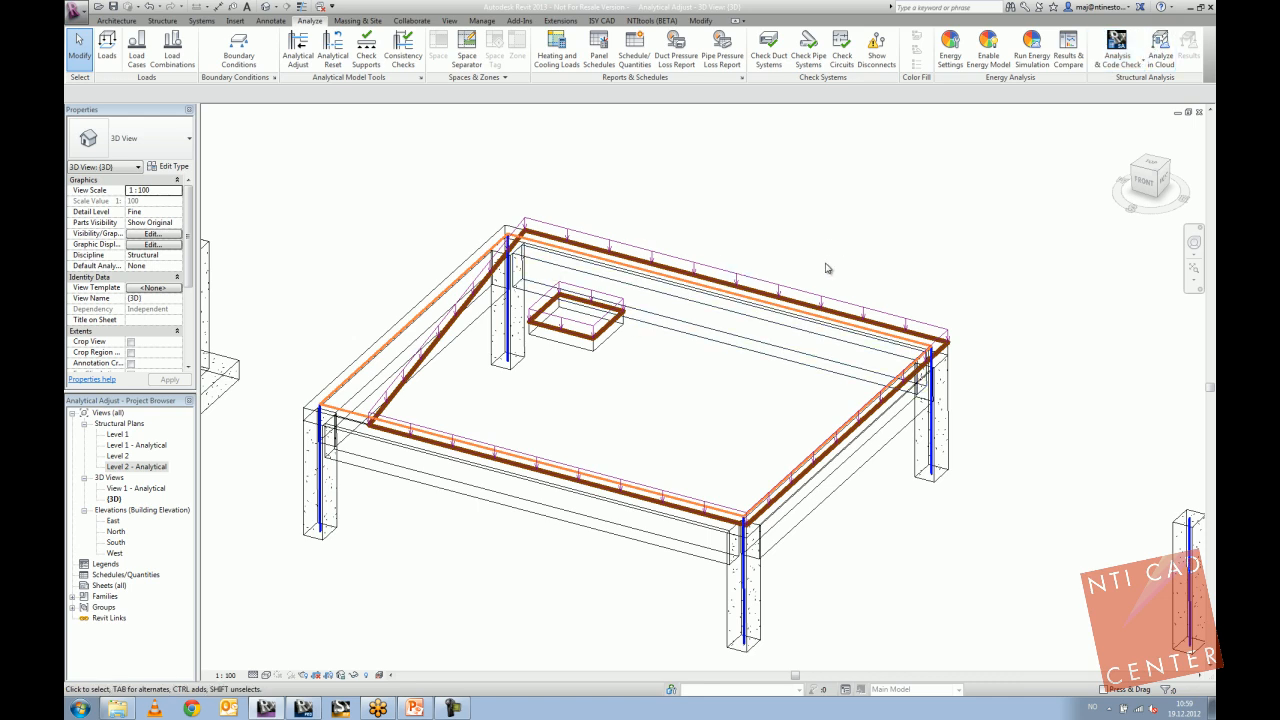
click(561, 21)
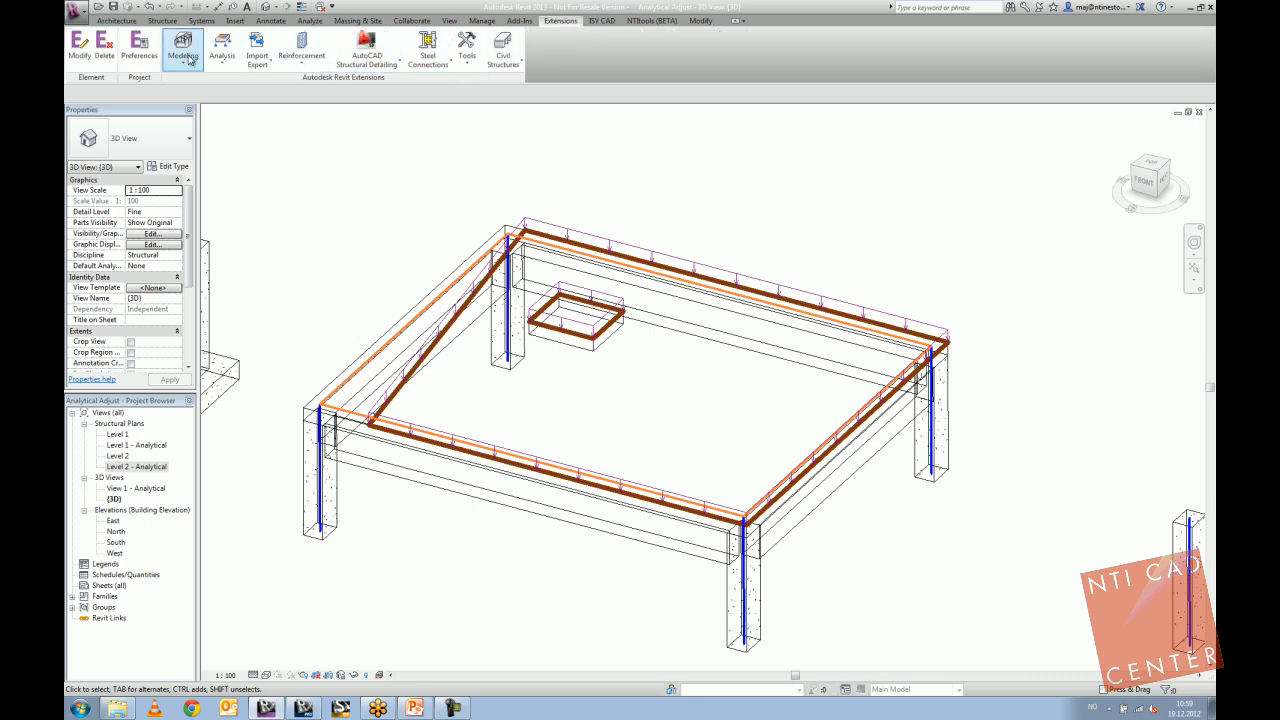
click(222, 60)
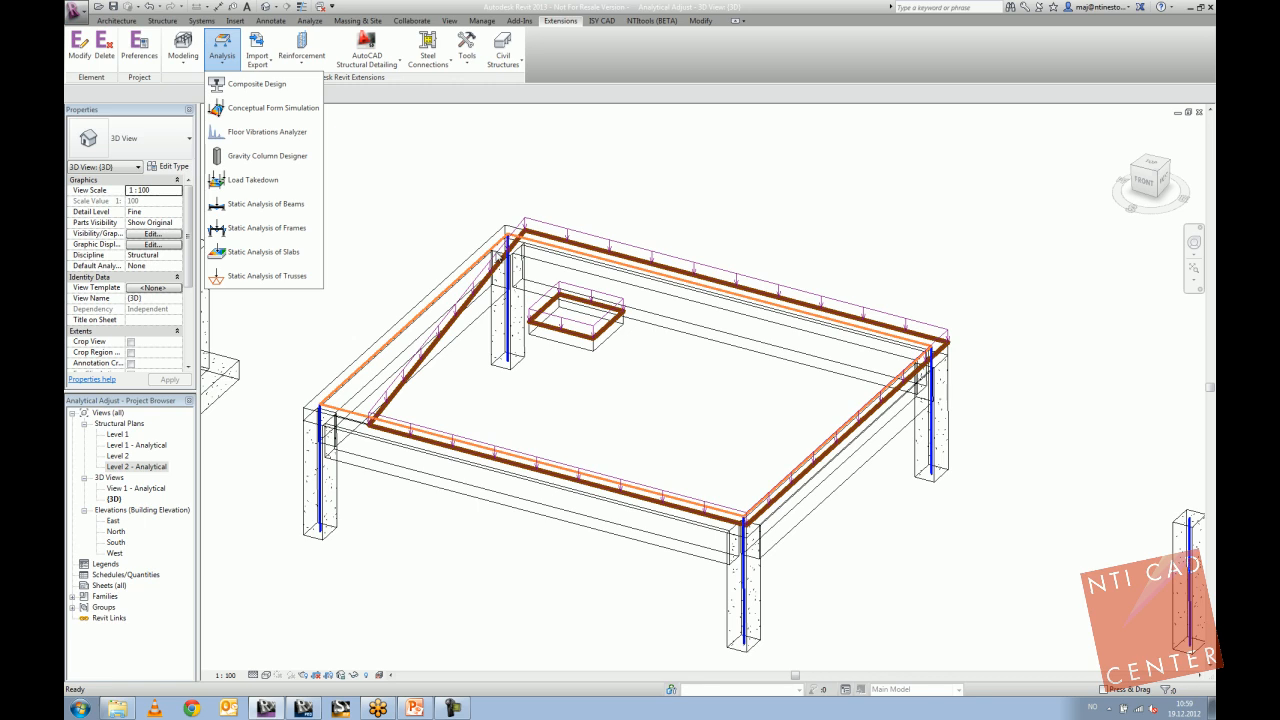
click(396, 196)
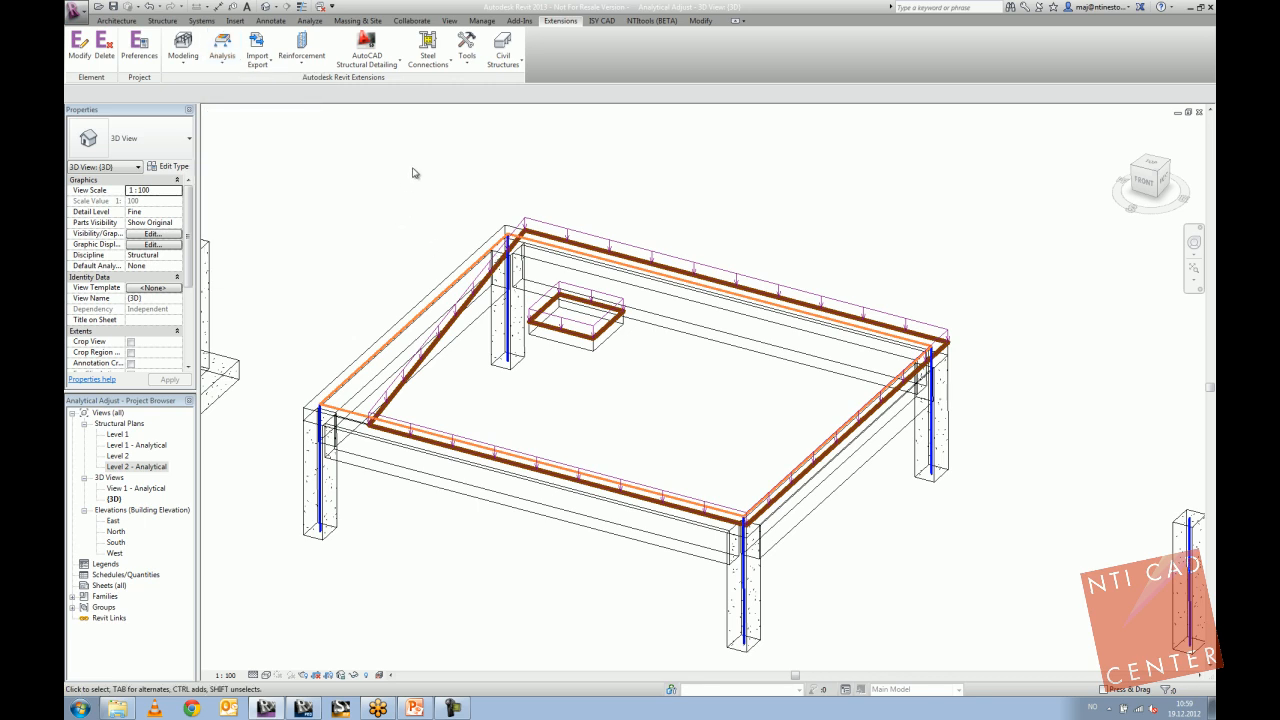
middle_drag(414, 171, 449, 170)
scroll(440, 167, down, 3)
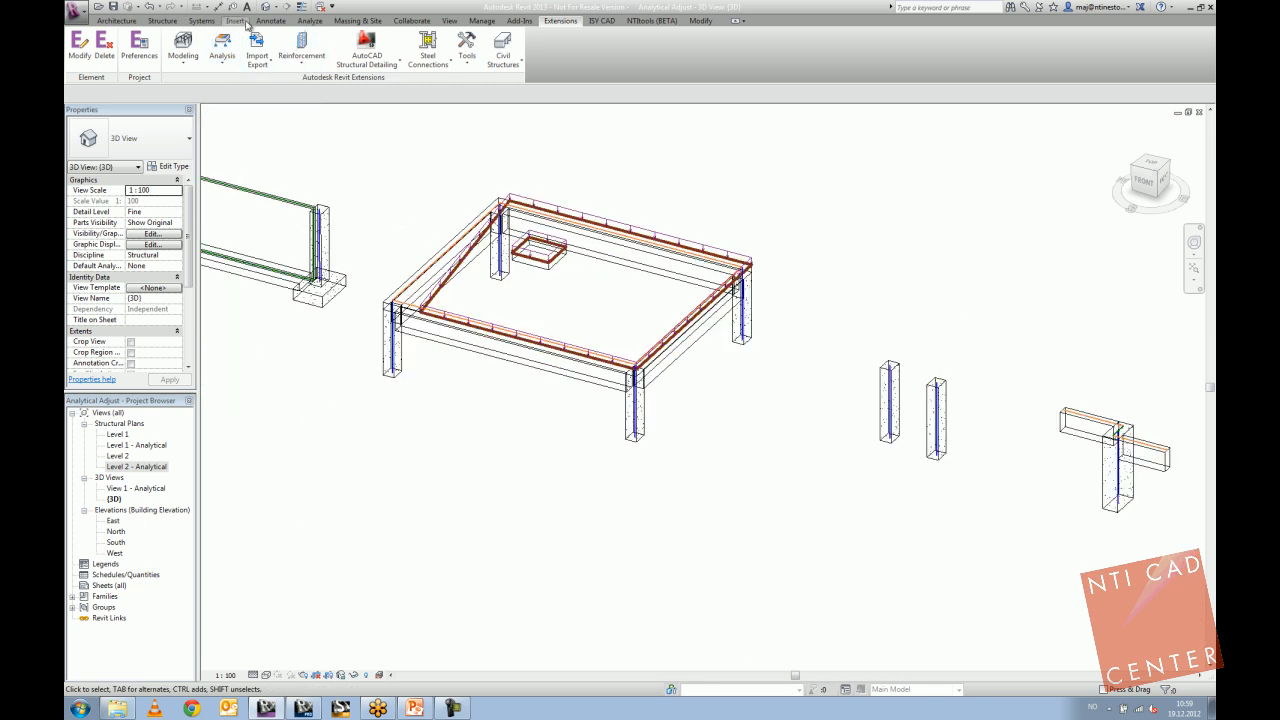
Place a Pinned point boundary condition at the base of the slab frame's front-left column.
click(310, 21)
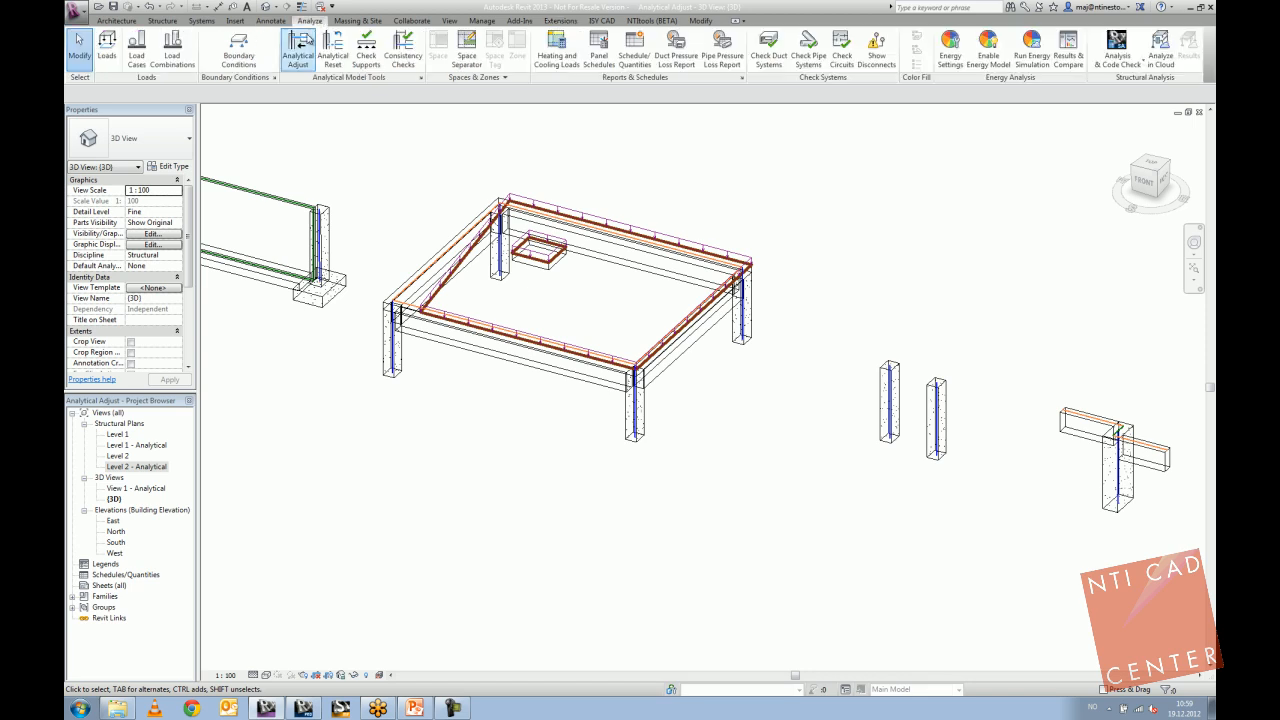
click(239, 58)
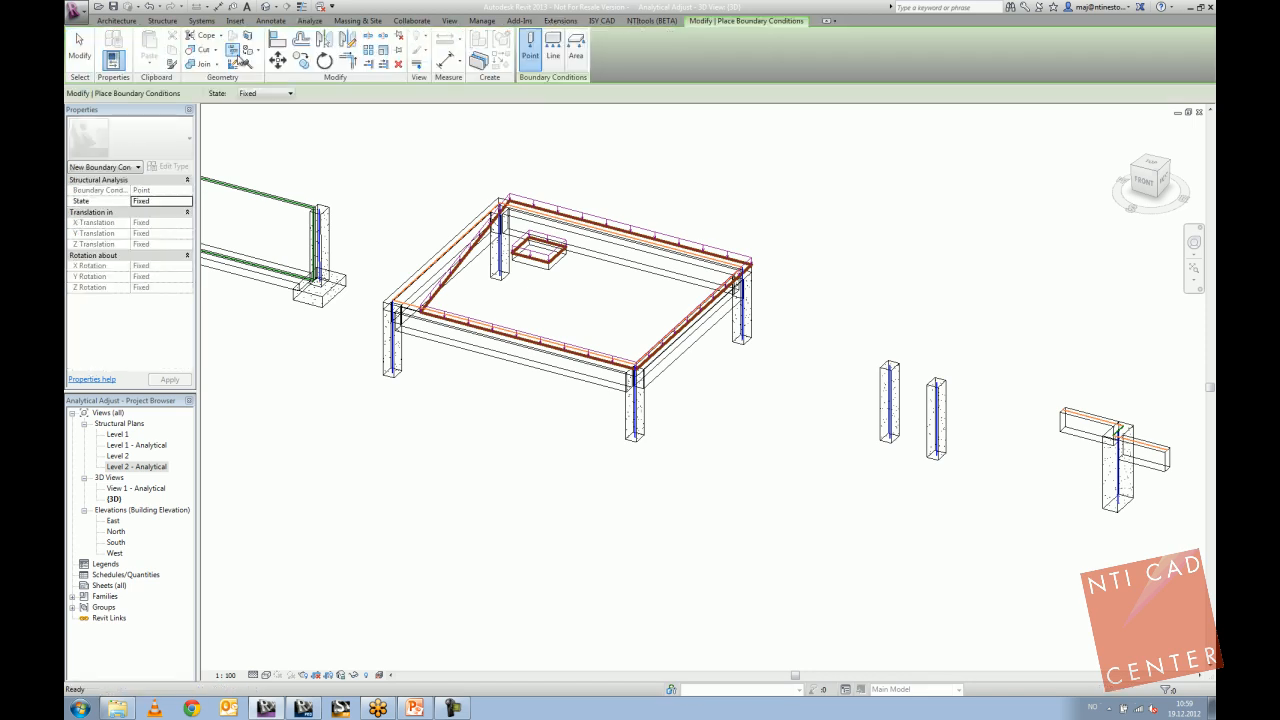
click(534, 63)
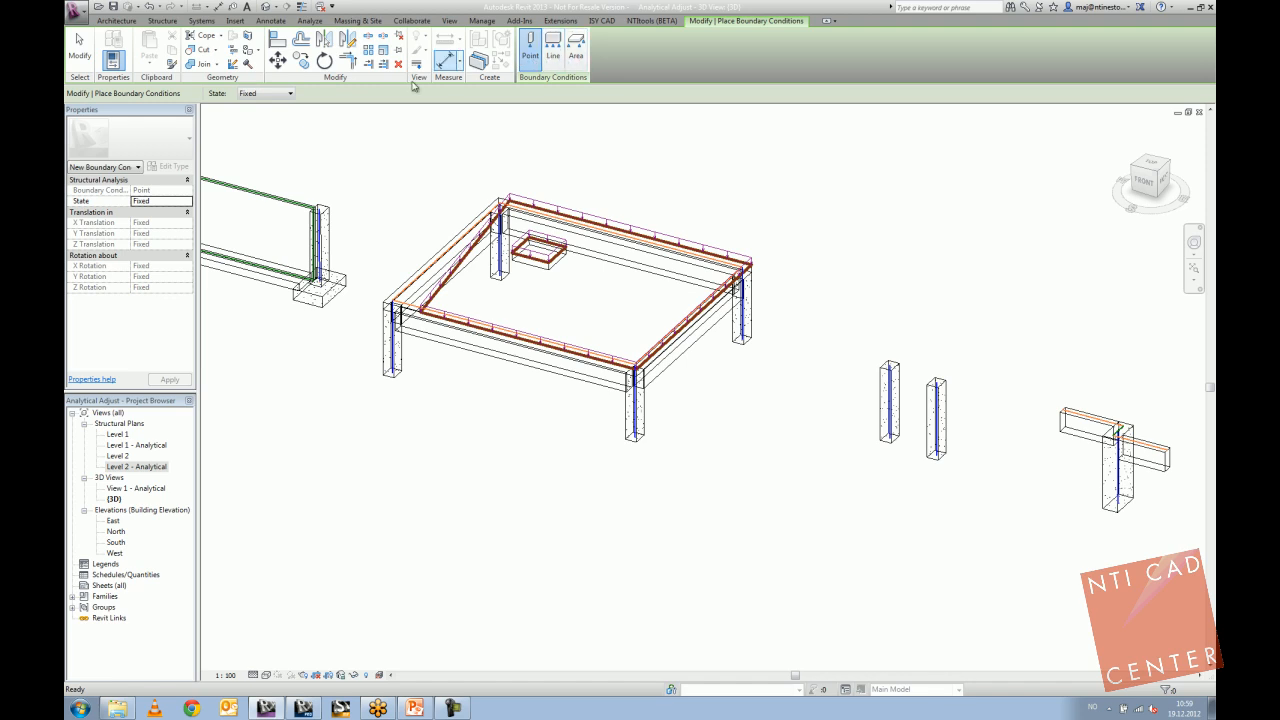
click(290, 94)
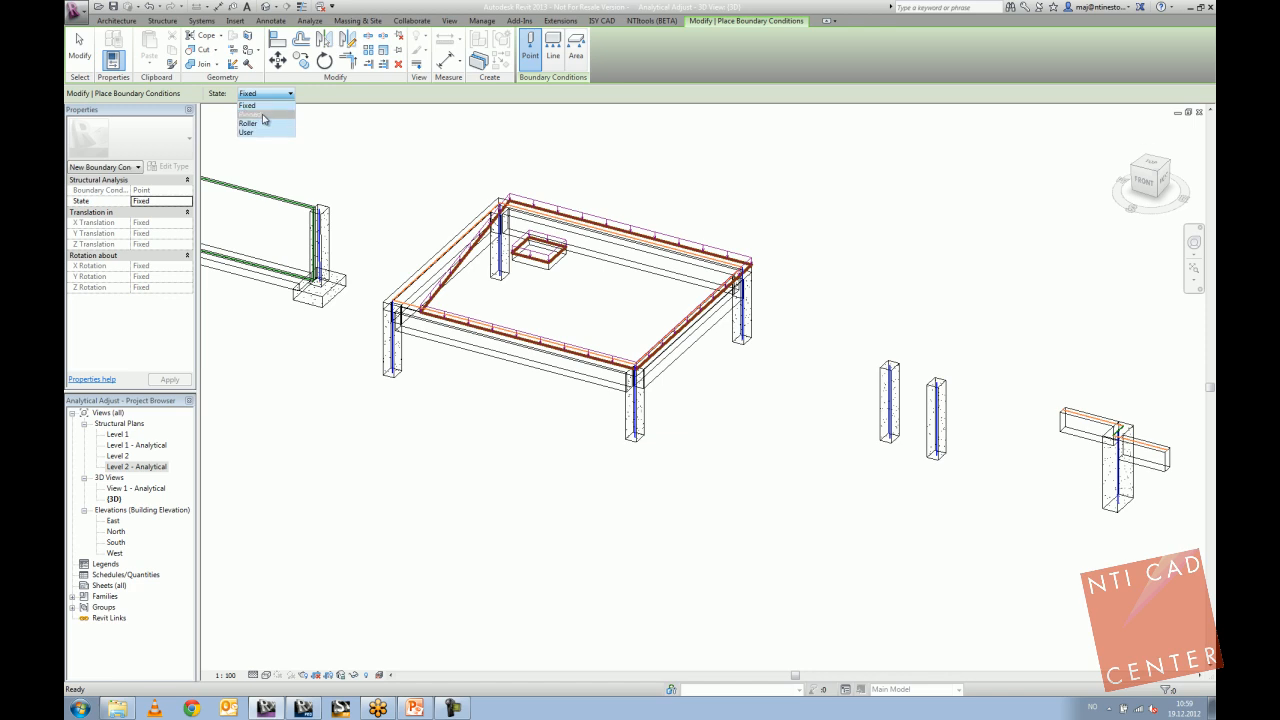
click(263, 115)
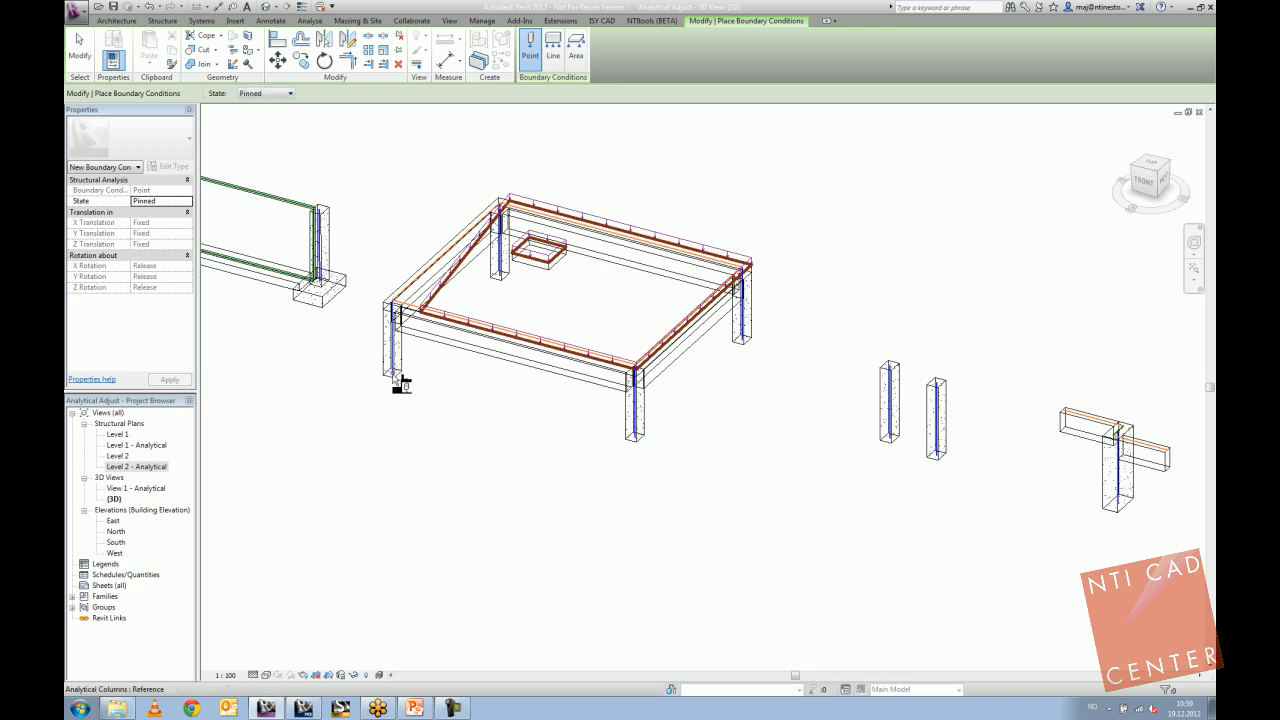
scroll(398, 386, up, 4)
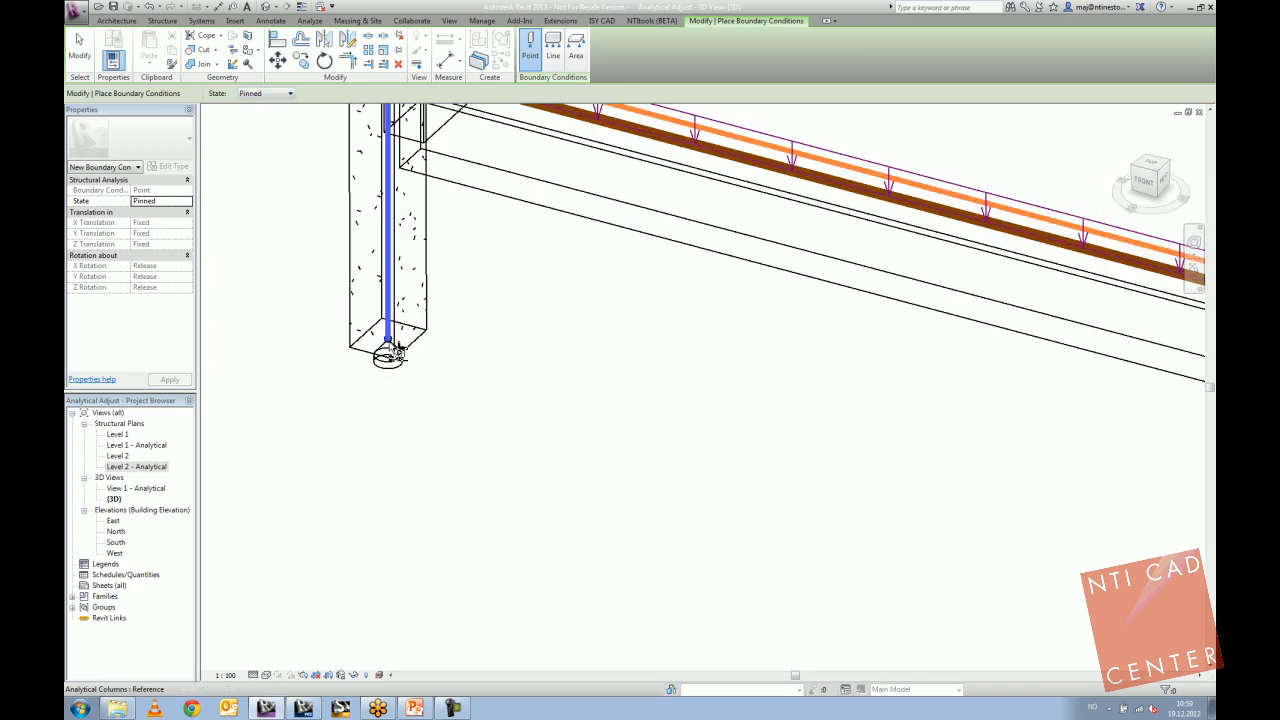
scroll(392, 360, down, 2)
scroll(410, 357, down, 3)
key(Escape)
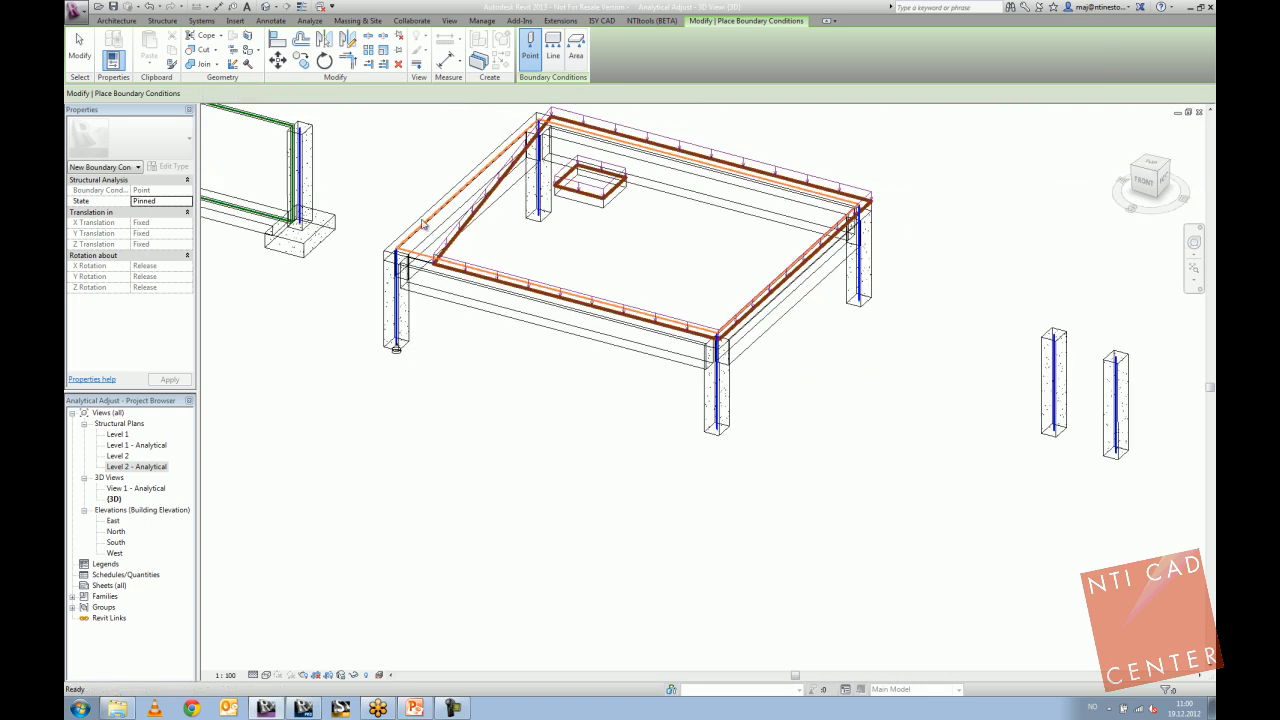
Examine how the analytical lines run relative to the physical 400 x 800mm edge beam and its two supporting columns.
scroll(424, 213, up, 1)
scroll(426, 215, down, 2)
middle_drag(443, 164, 454, 203)
scroll(449, 202, down, 2)
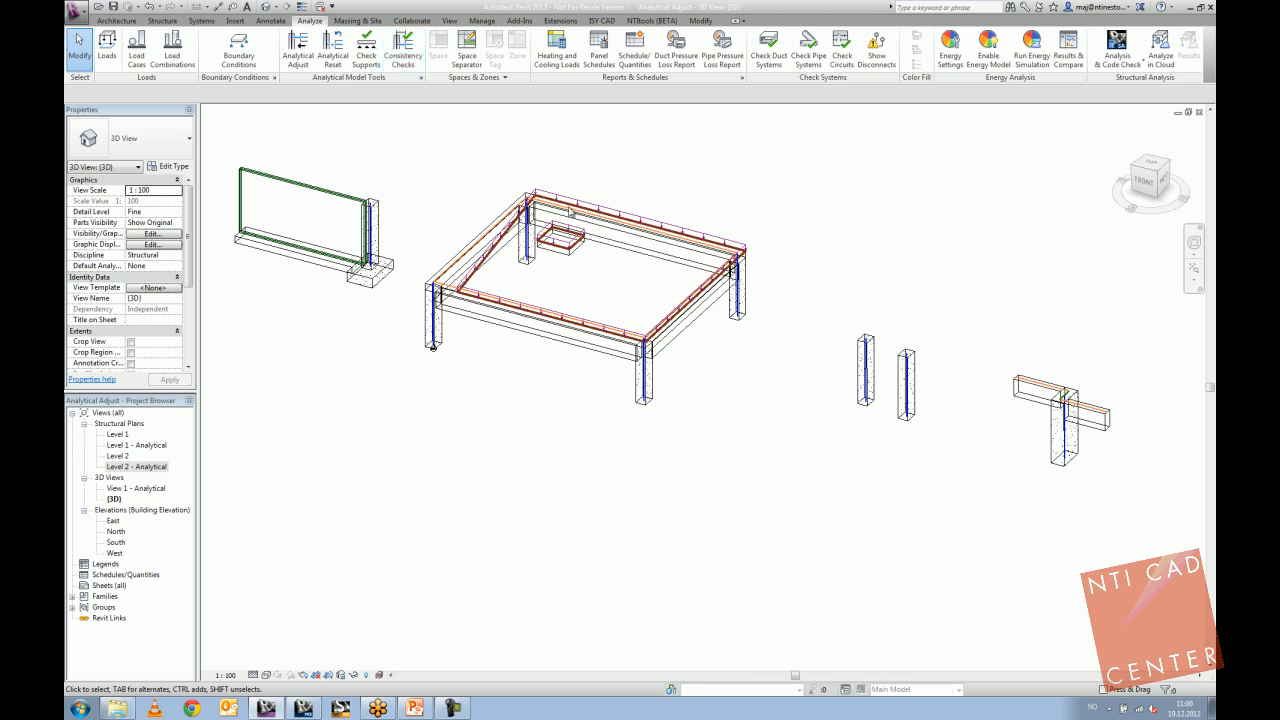
scroll(438, 282, up, 5)
scroll(480, 300, down, 5)
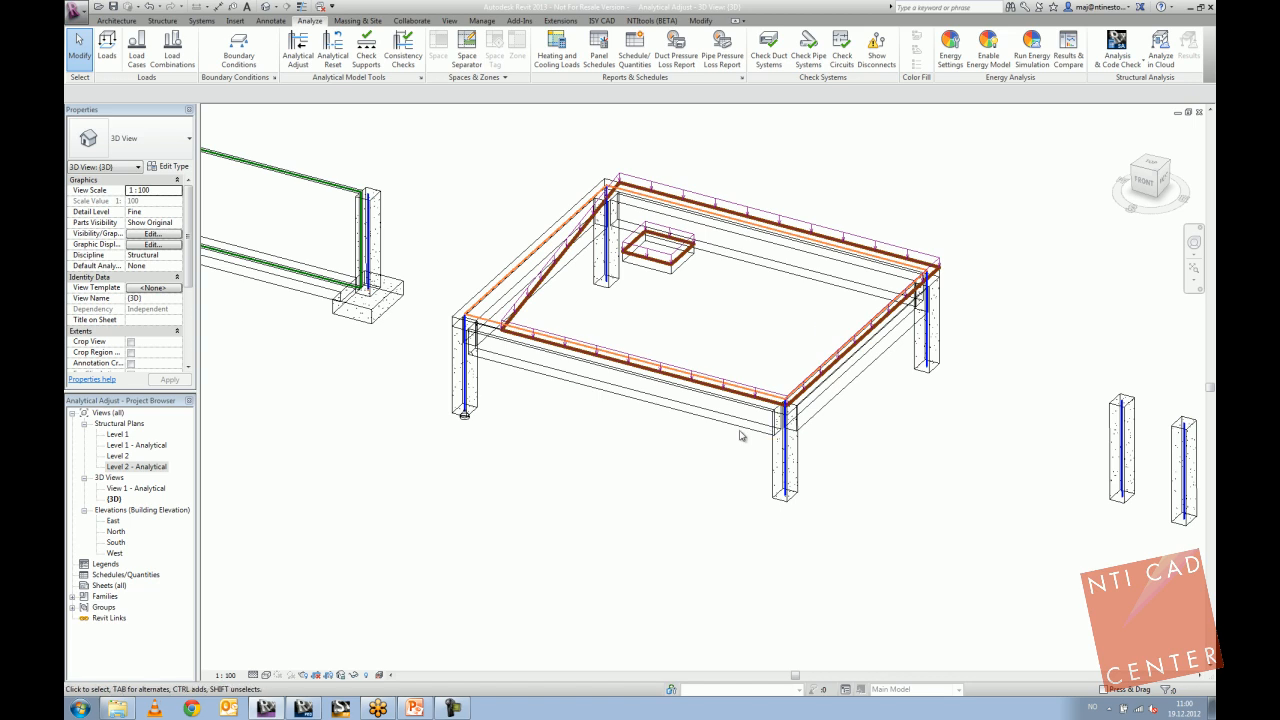
shift+middle_drag(460, 329, 527, 368)
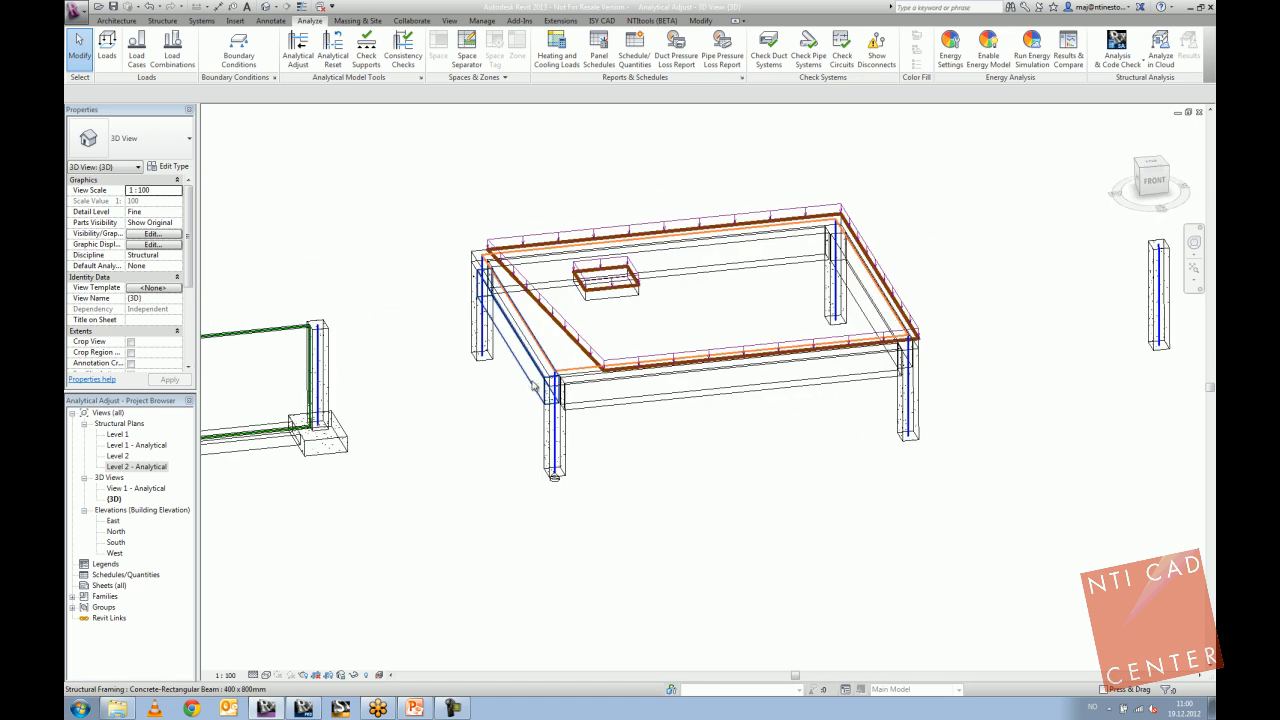
click(527, 374)
shift+middle_drag(431, 368, 489, 334)
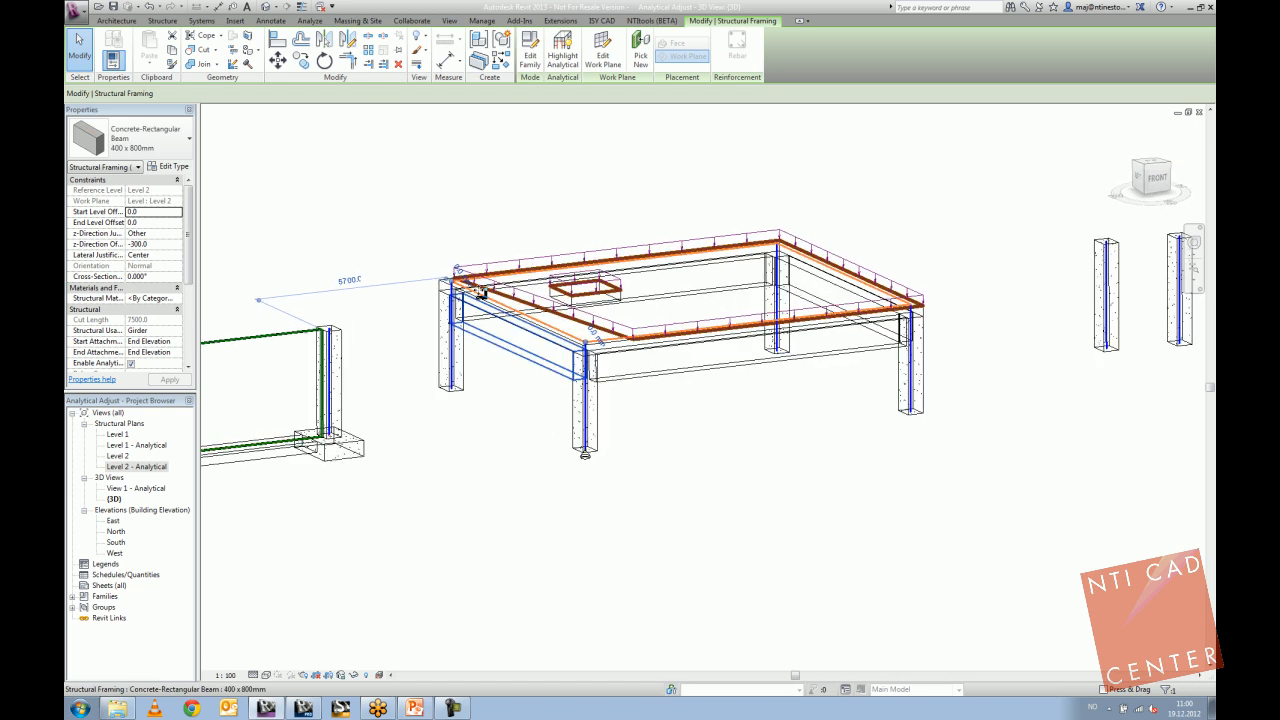
scroll(489, 334, up, 4)
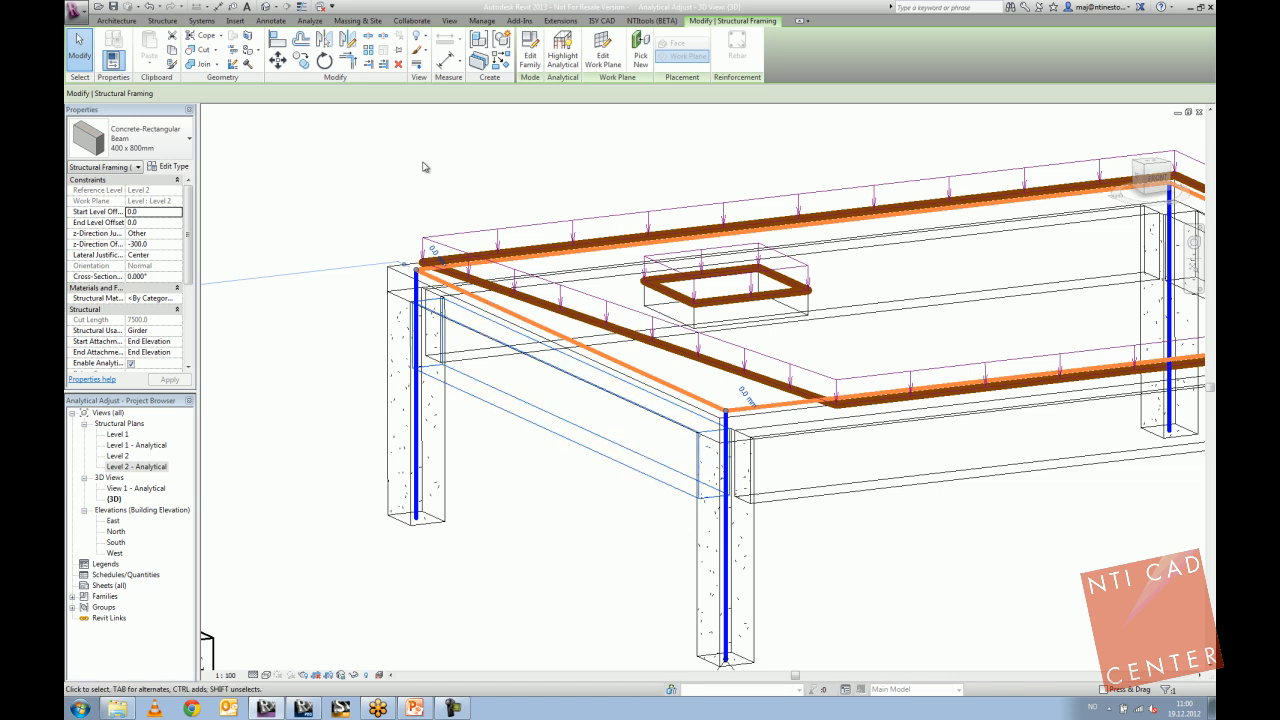
Review the tolerances in the analytical model settings, including the analytical-to-physical model distance, and close the structural settings.
click(310, 20)
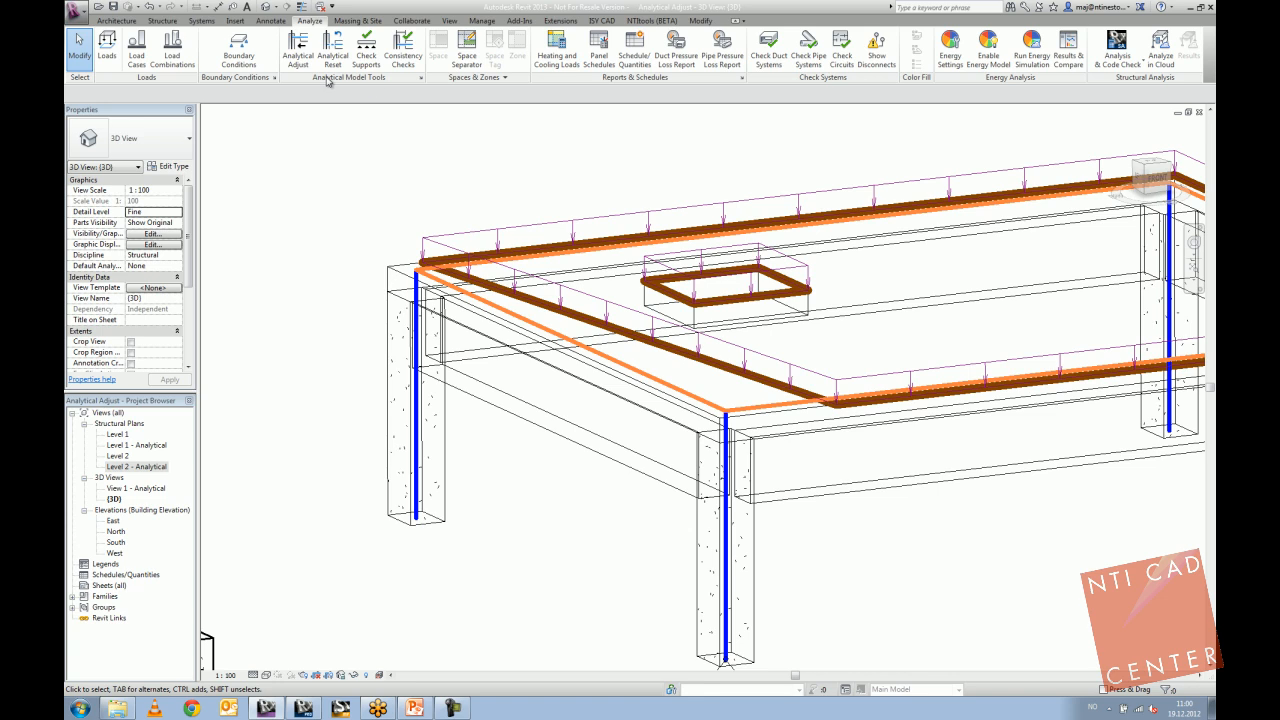
click(422, 79)
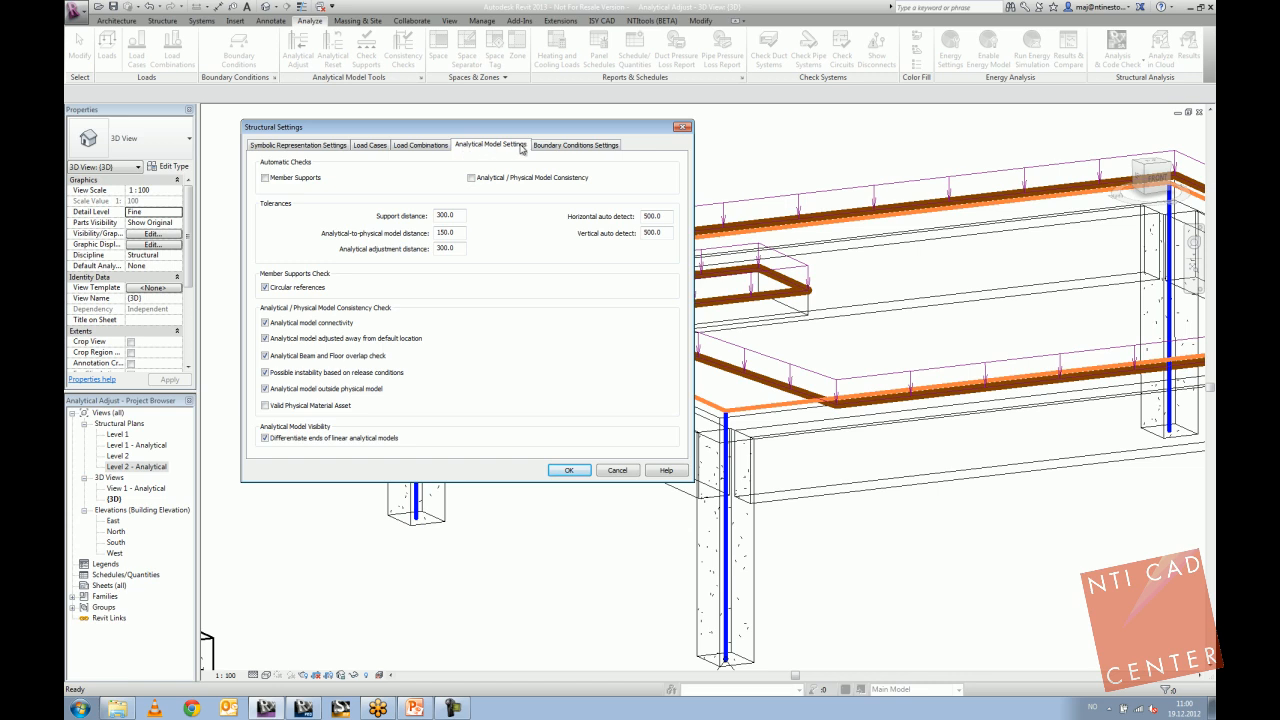
click(682, 127)
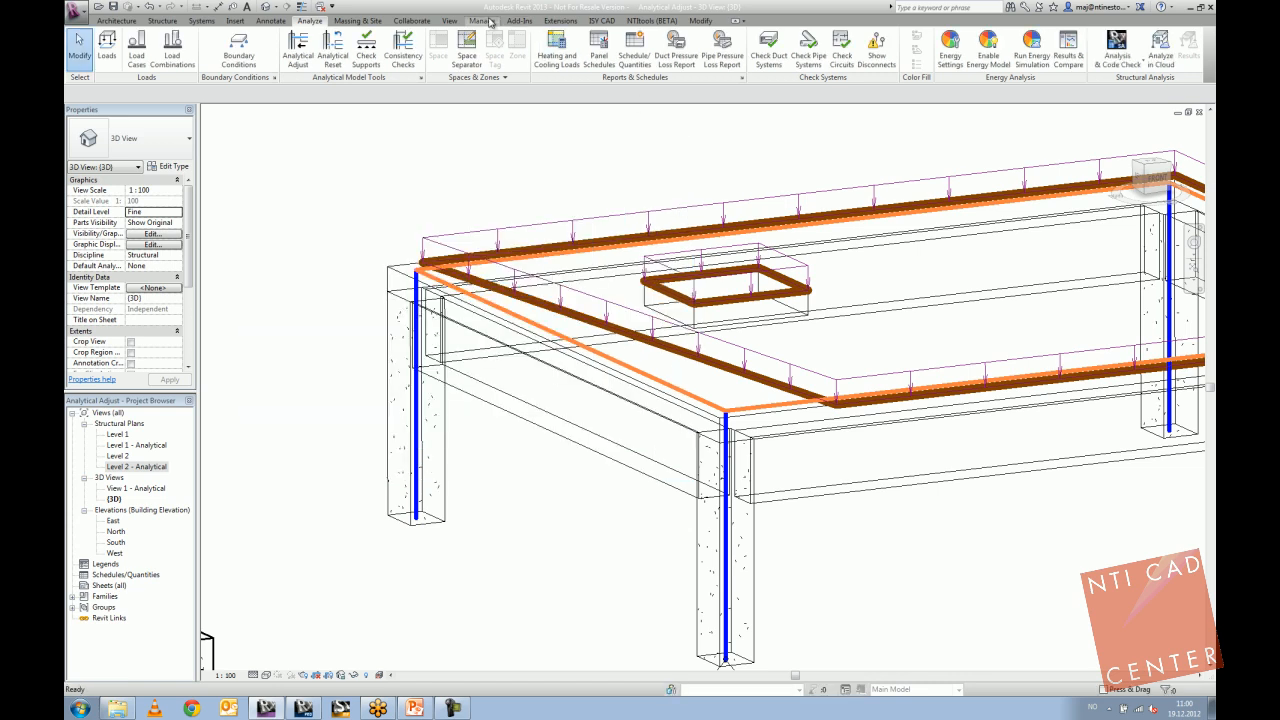
click(484, 20)
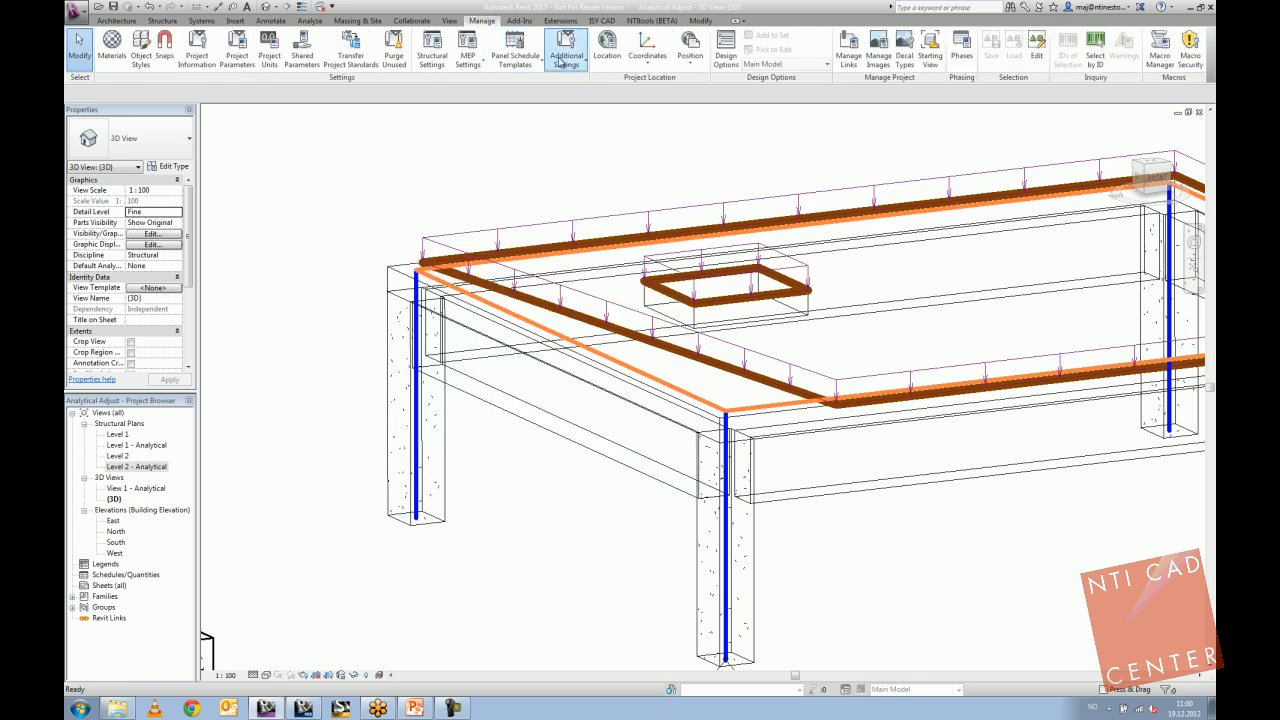
click(436, 62)
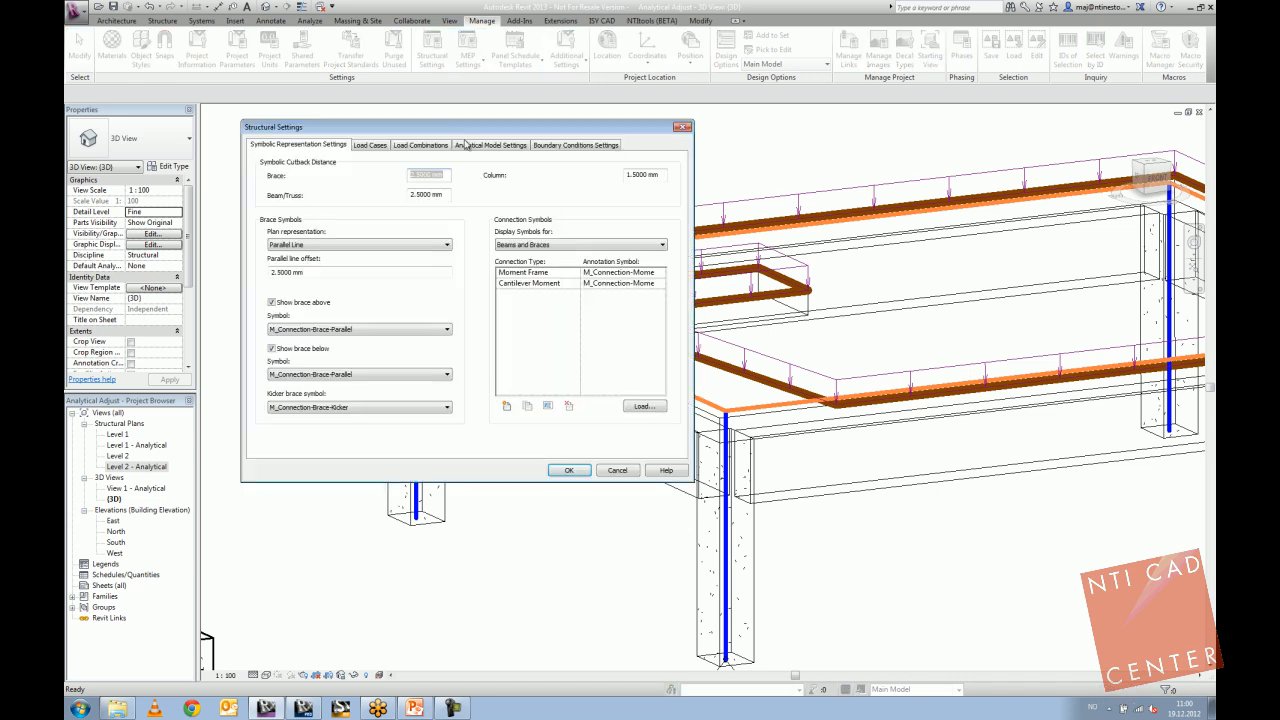
click(524, 146)
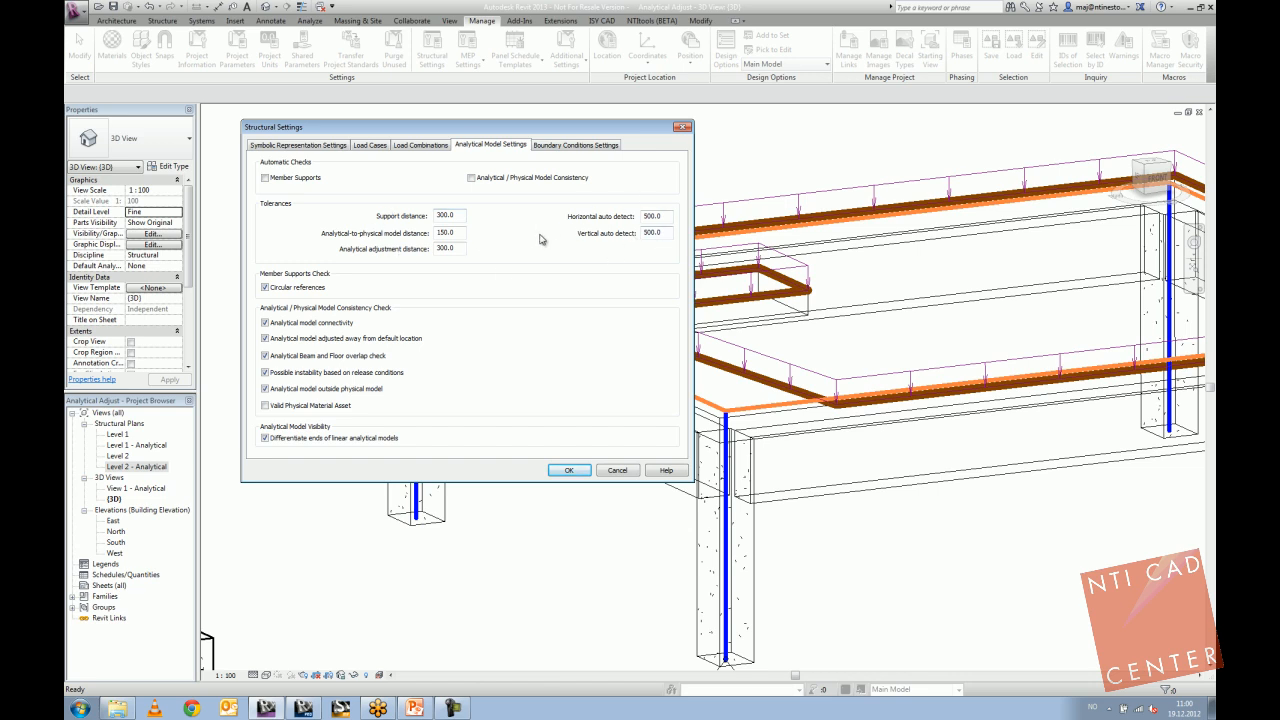
double_click(456, 233)
click(682, 127)
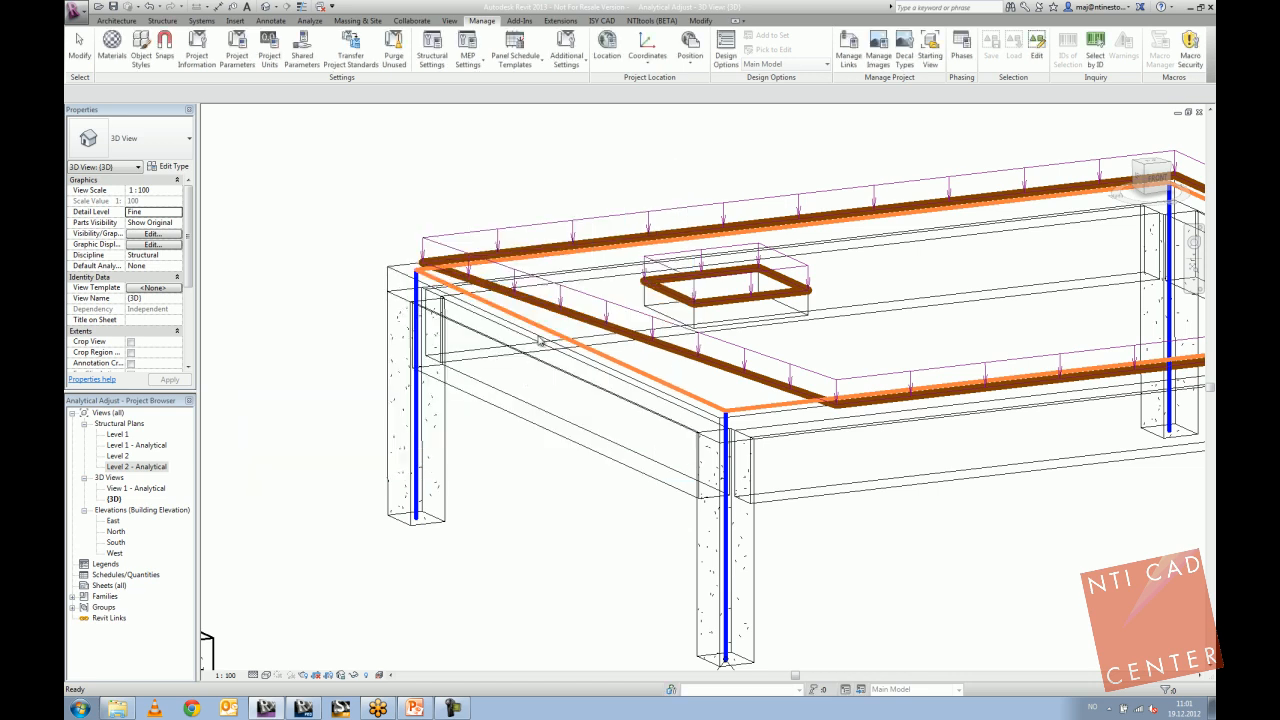
Run the analytical/physical model consistency check and open its detailed warnings list.
click(310, 20)
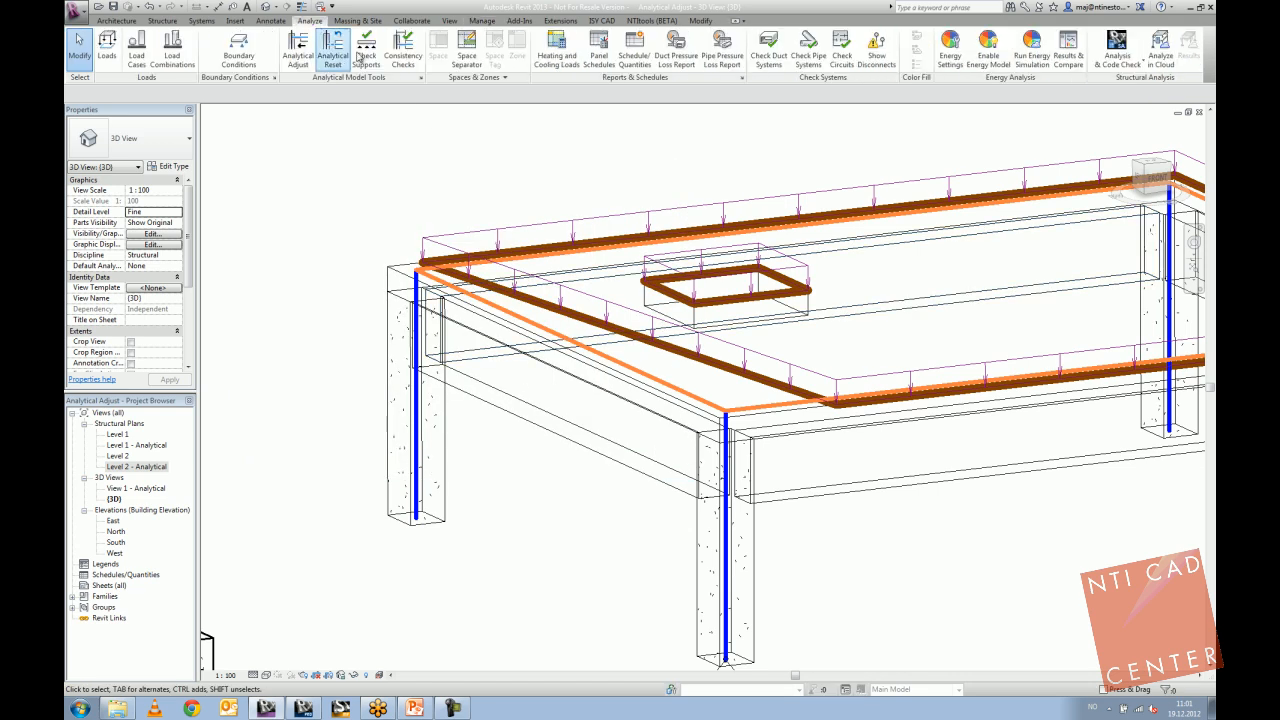
click(403, 50)
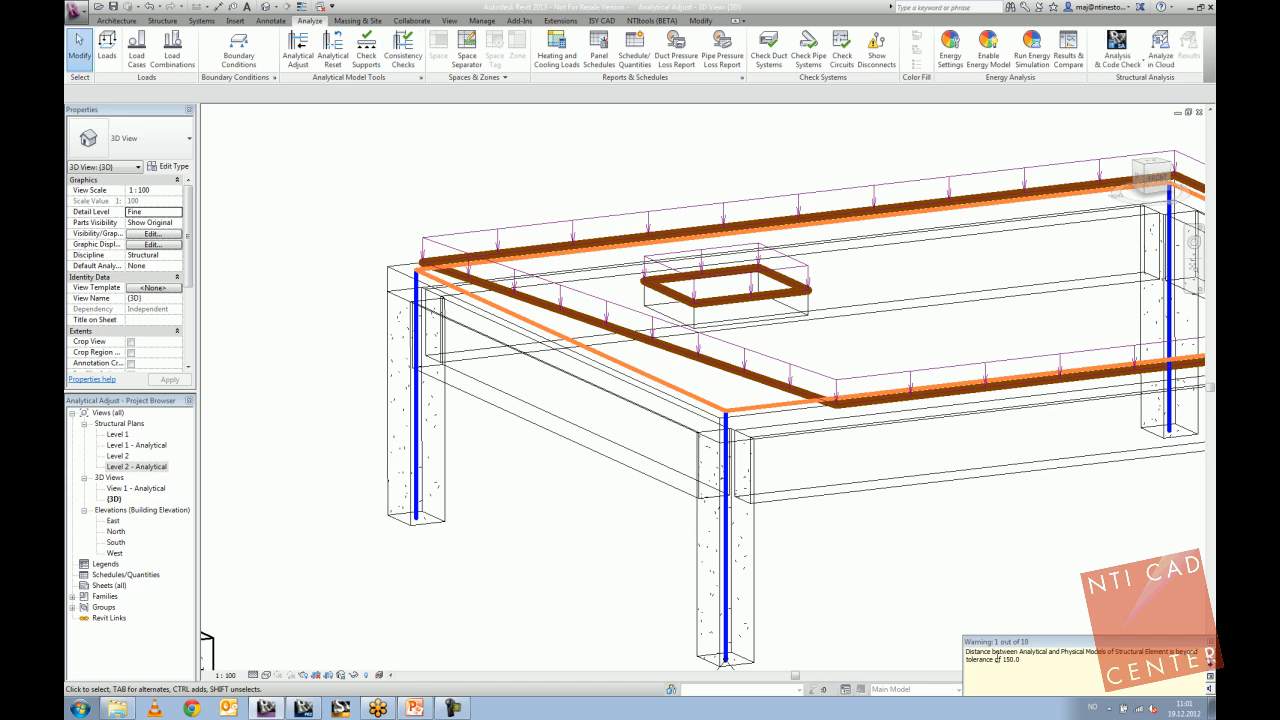
drag(978, 651, 1084, 651)
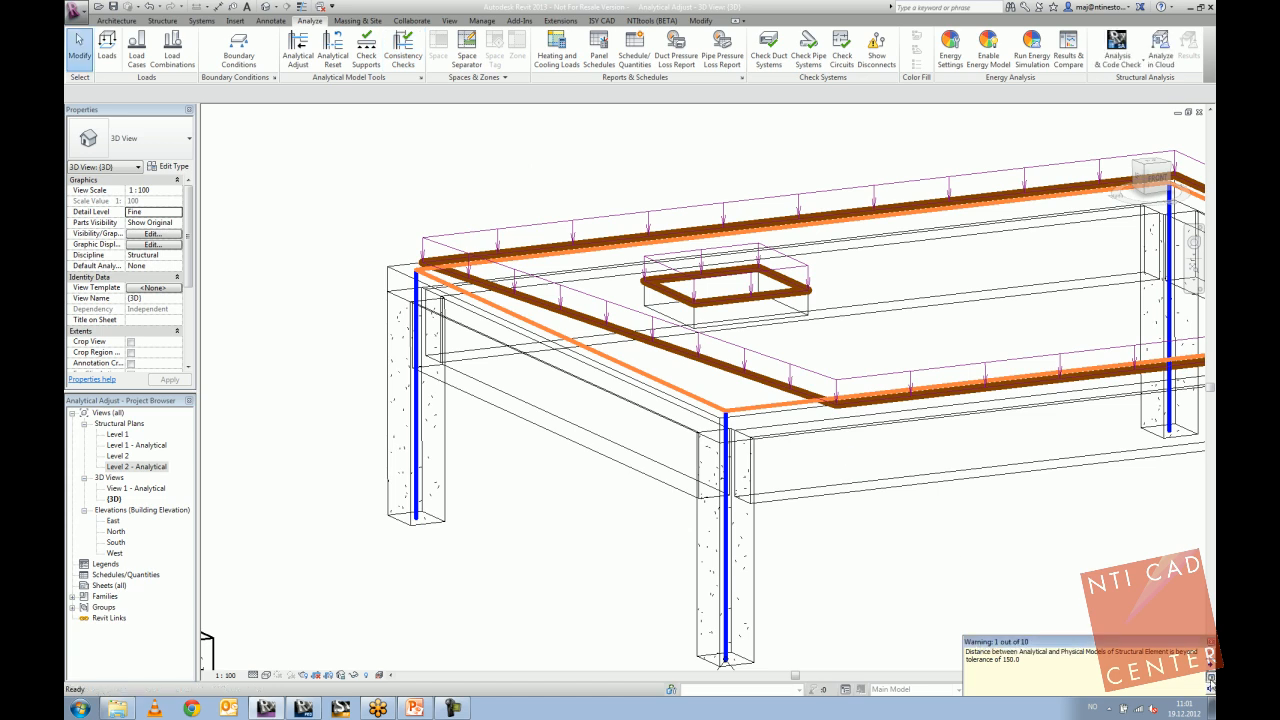
click(1210, 677)
List the elements behind Warnings 1, 3, 4, 5 and 6 about the distance between analytical and physical models.
click(957, 487)
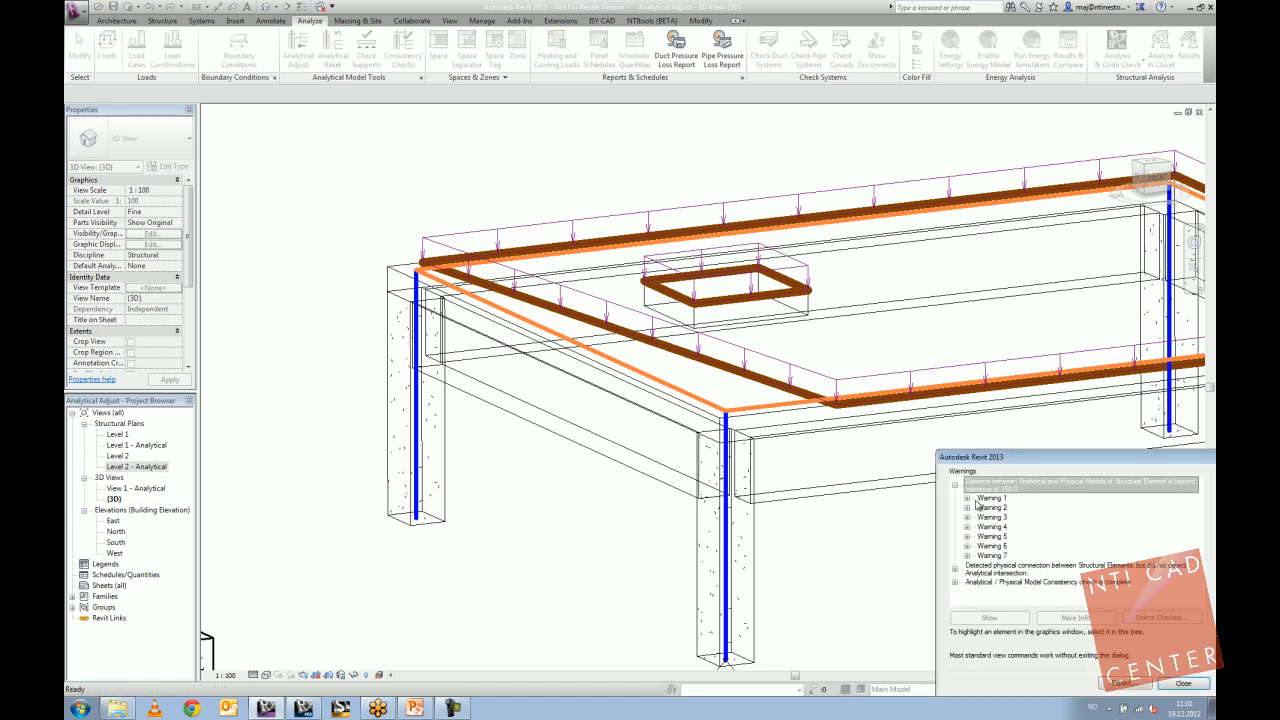
click(966, 497)
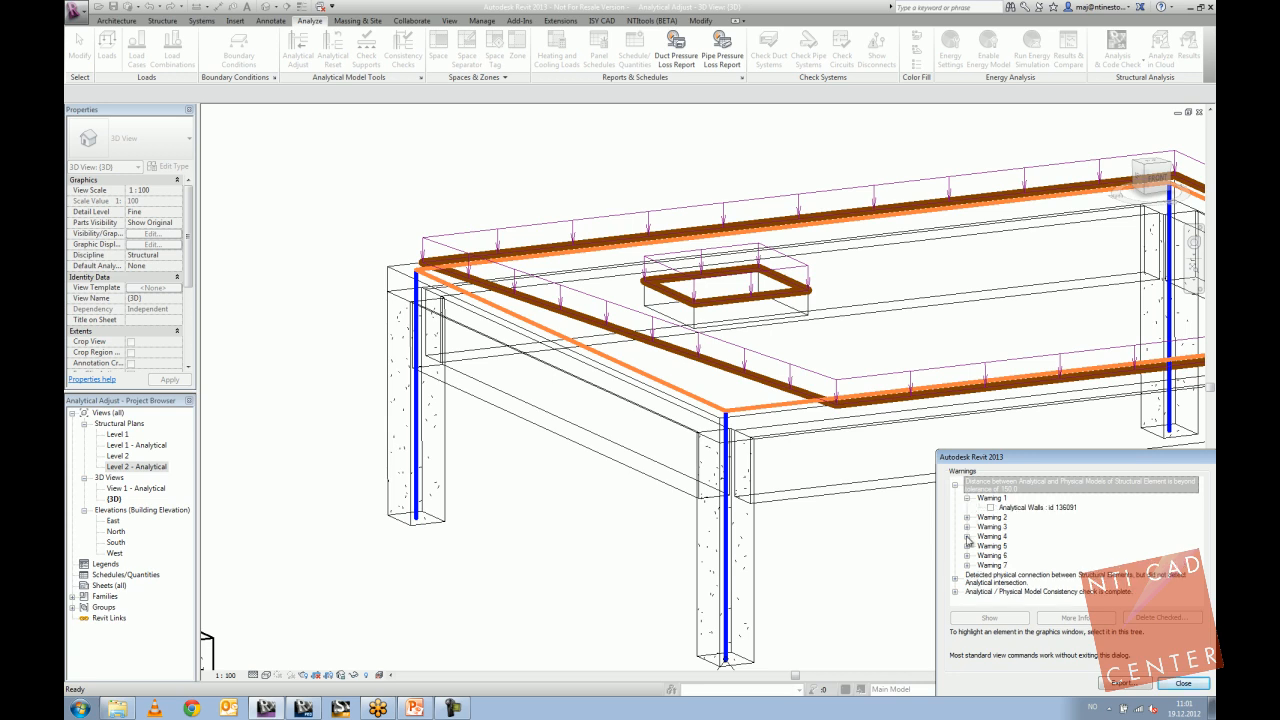
click(966, 546)
click(967, 566)
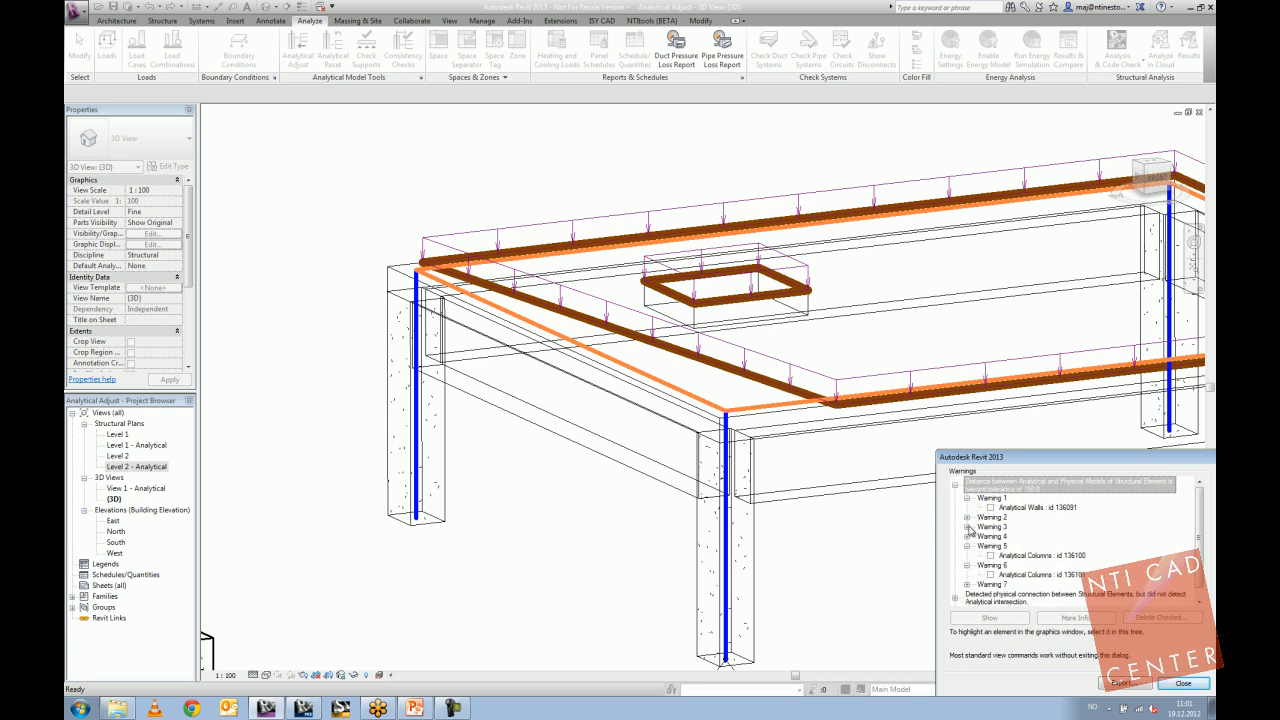
click(967, 527)
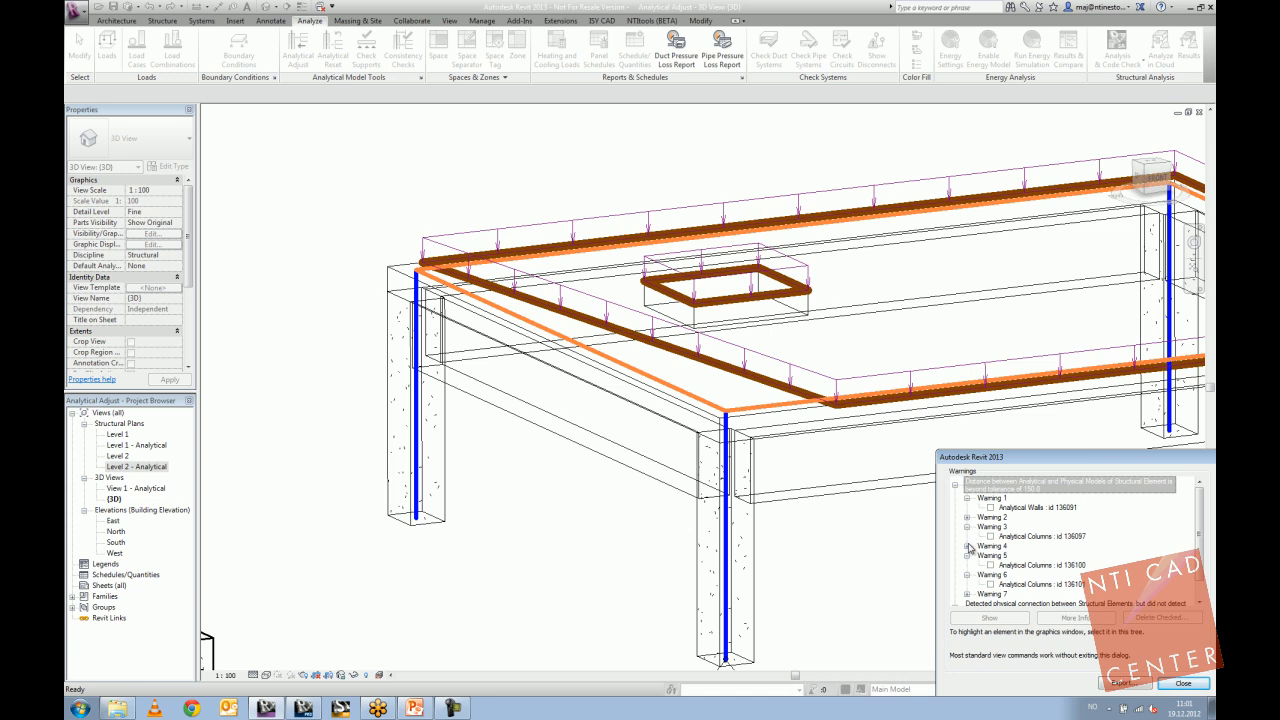
click(967, 546)
Show Warning 3's analytical column (id 136097) in the model, highlight and check Warning 4's column (id 136099), and select Warning 5.
click(1010, 537)
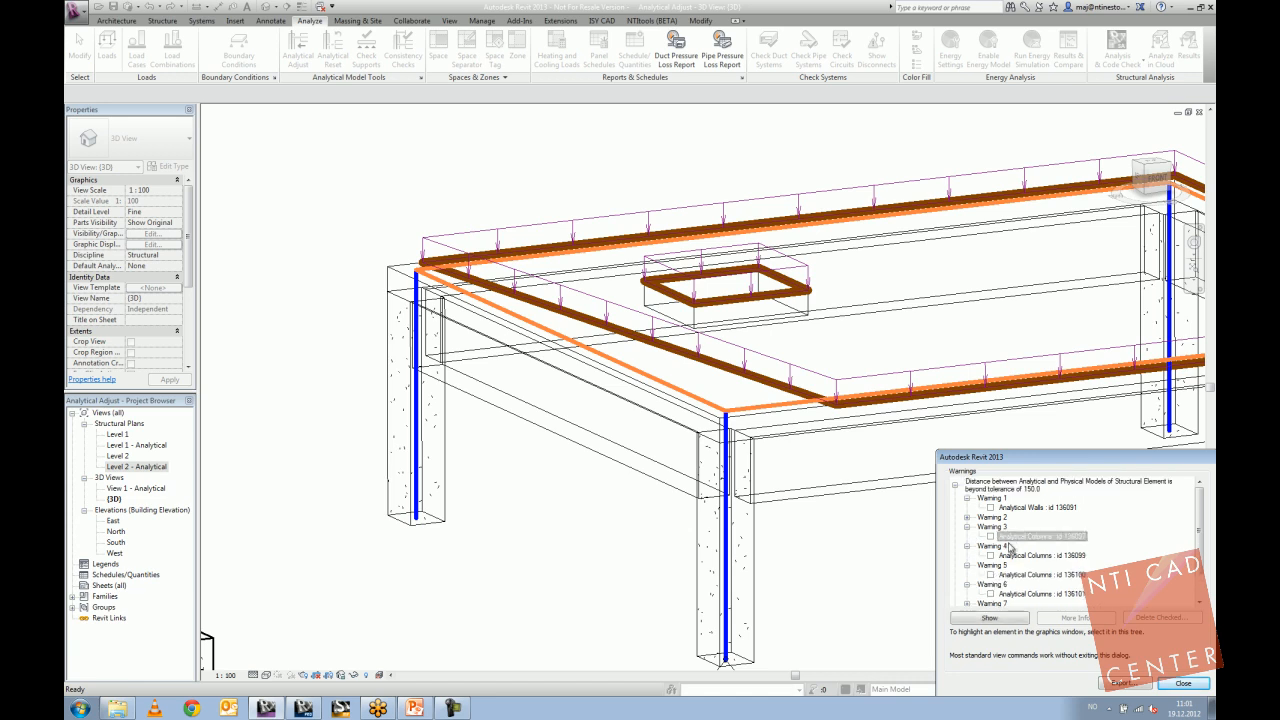
click(975, 619)
click(721, 403)
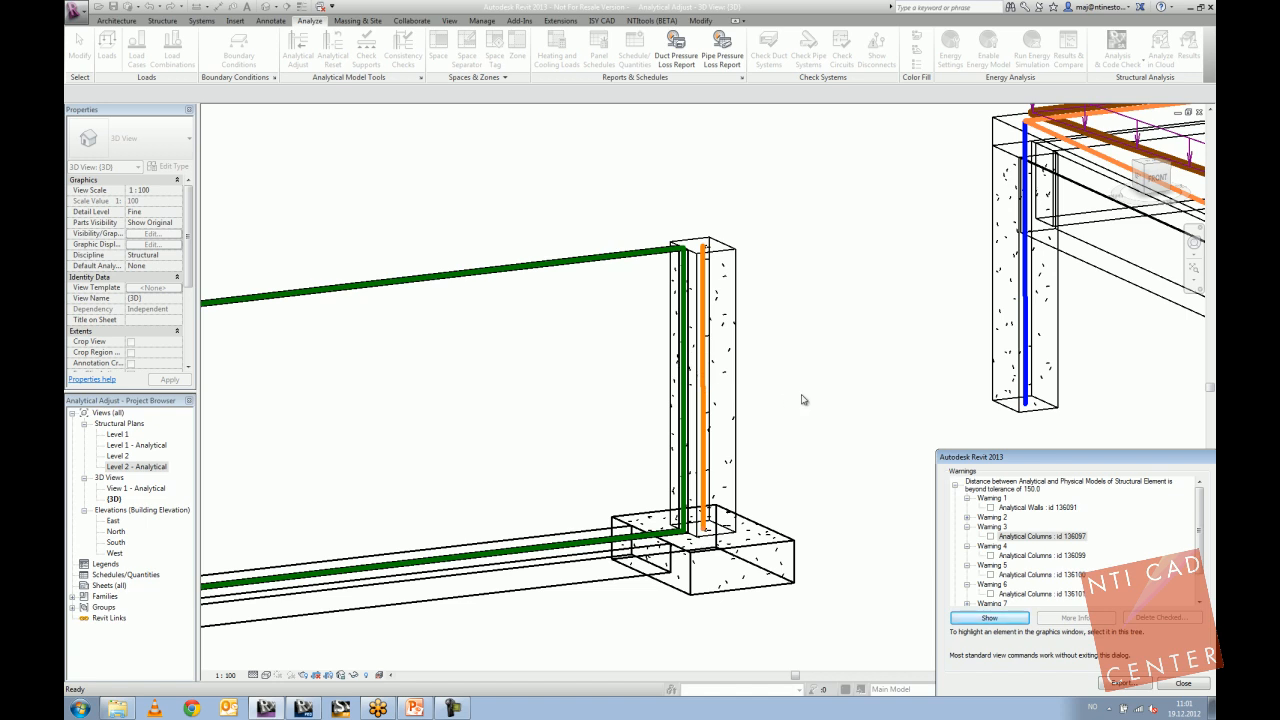
click(990, 555)
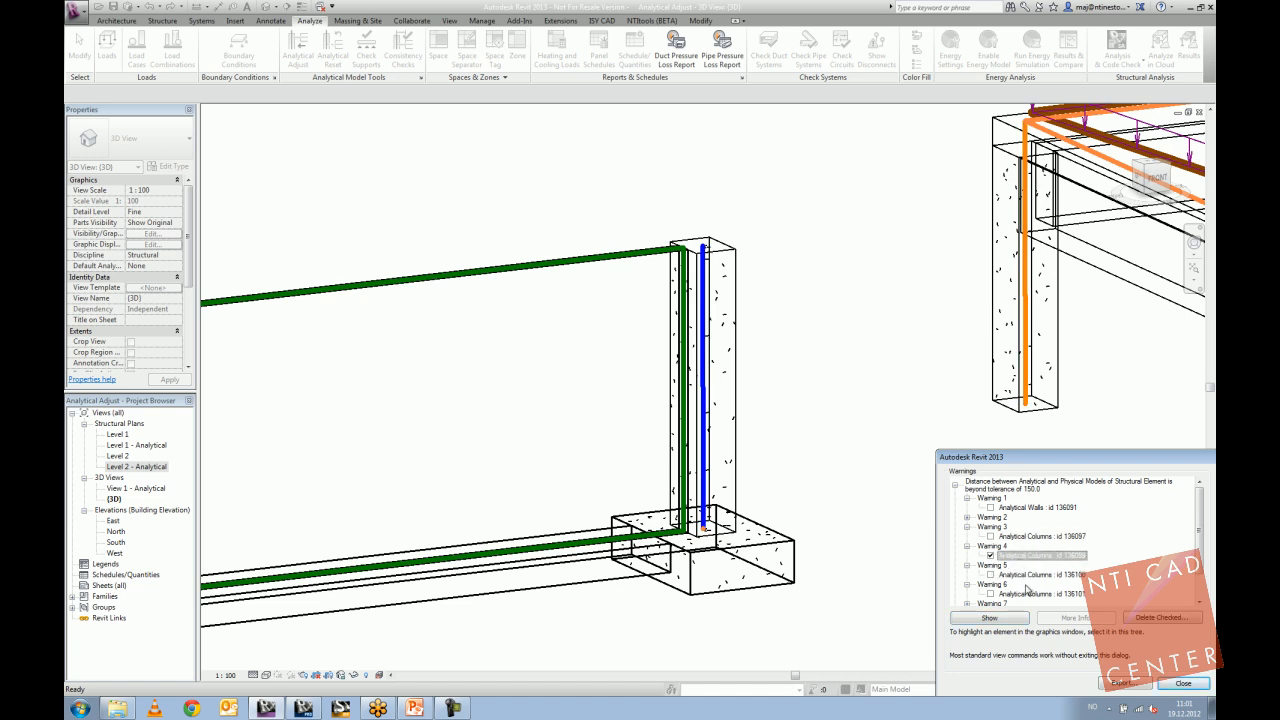
click(996, 566)
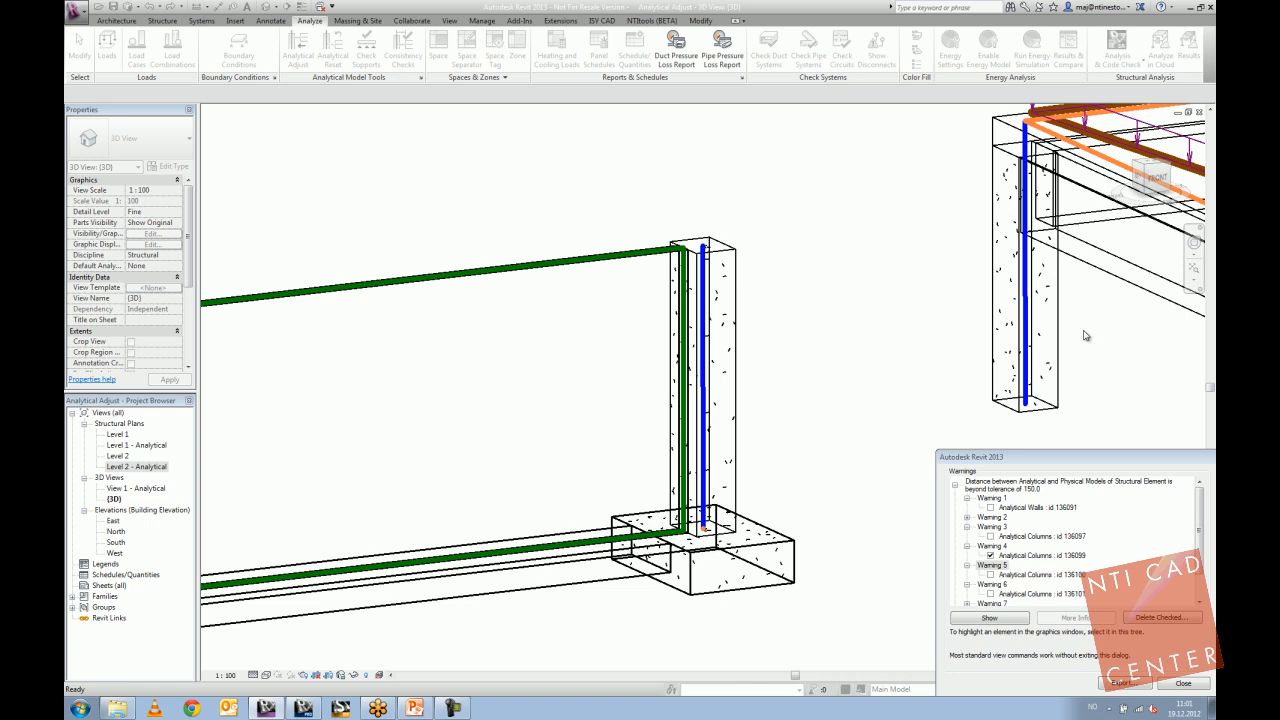
Close the warnings list, review the horizontal and vertical auto-detect tolerances in the analytical model settings, and close the structural settings.
drag(1101, 459, 980, 342)
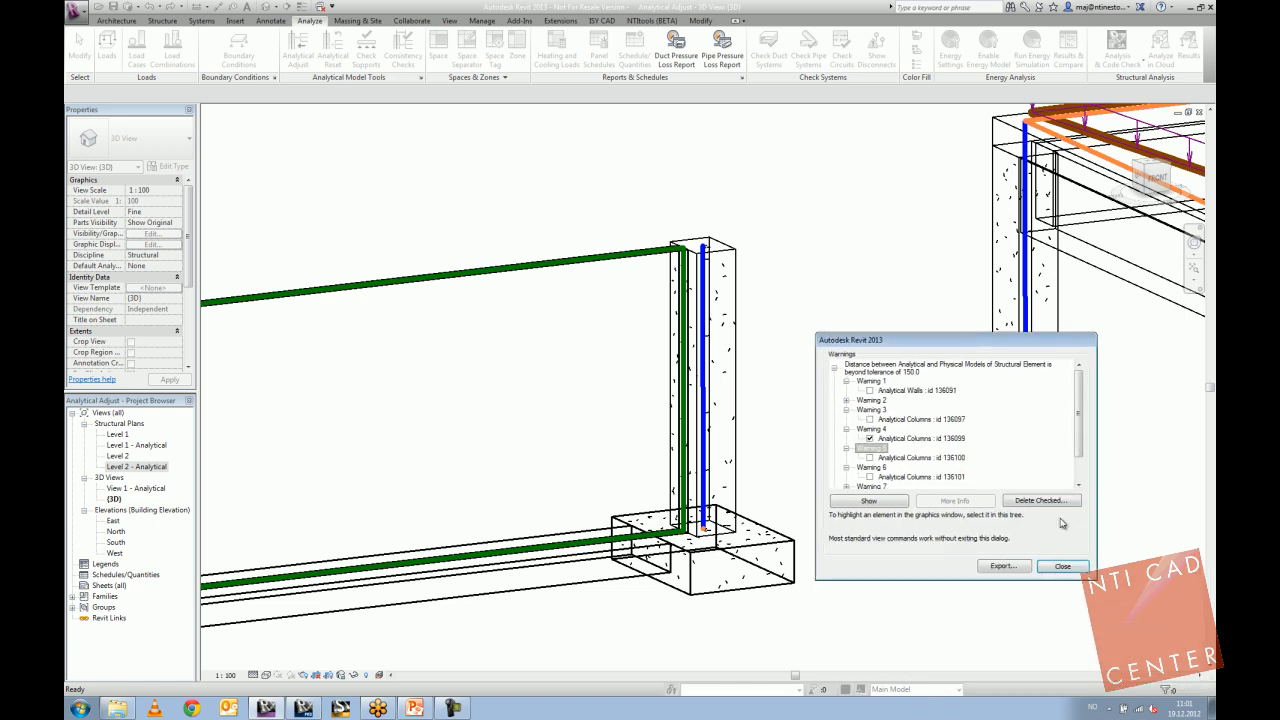
click(1062, 566)
click(421, 77)
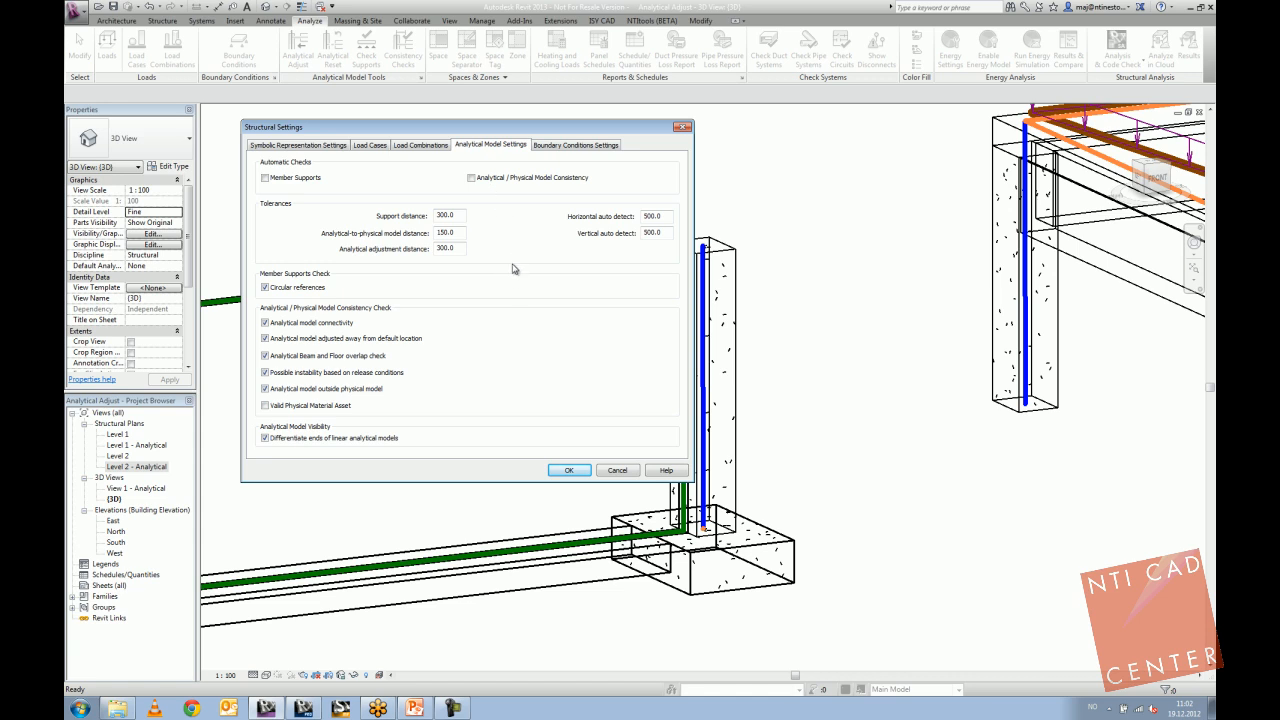
drag(515, 133, 728, 237)
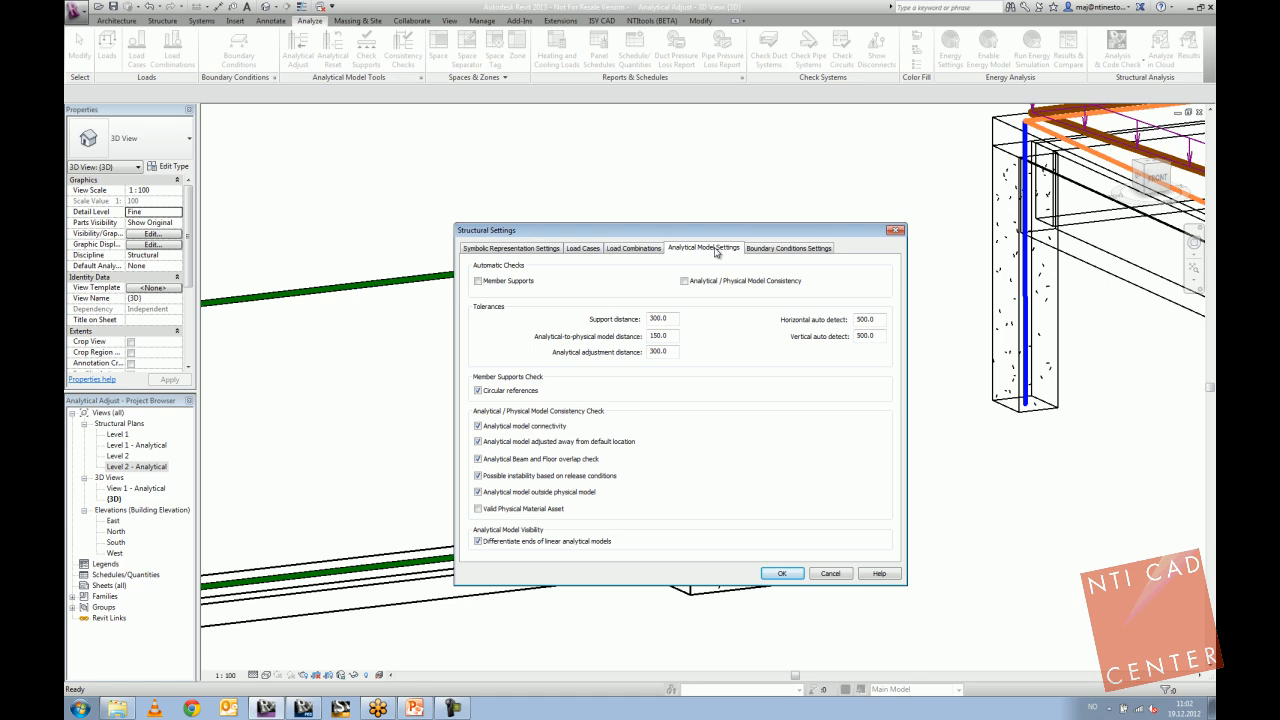
drag(880, 320, 781, 324)
click(895, 230)
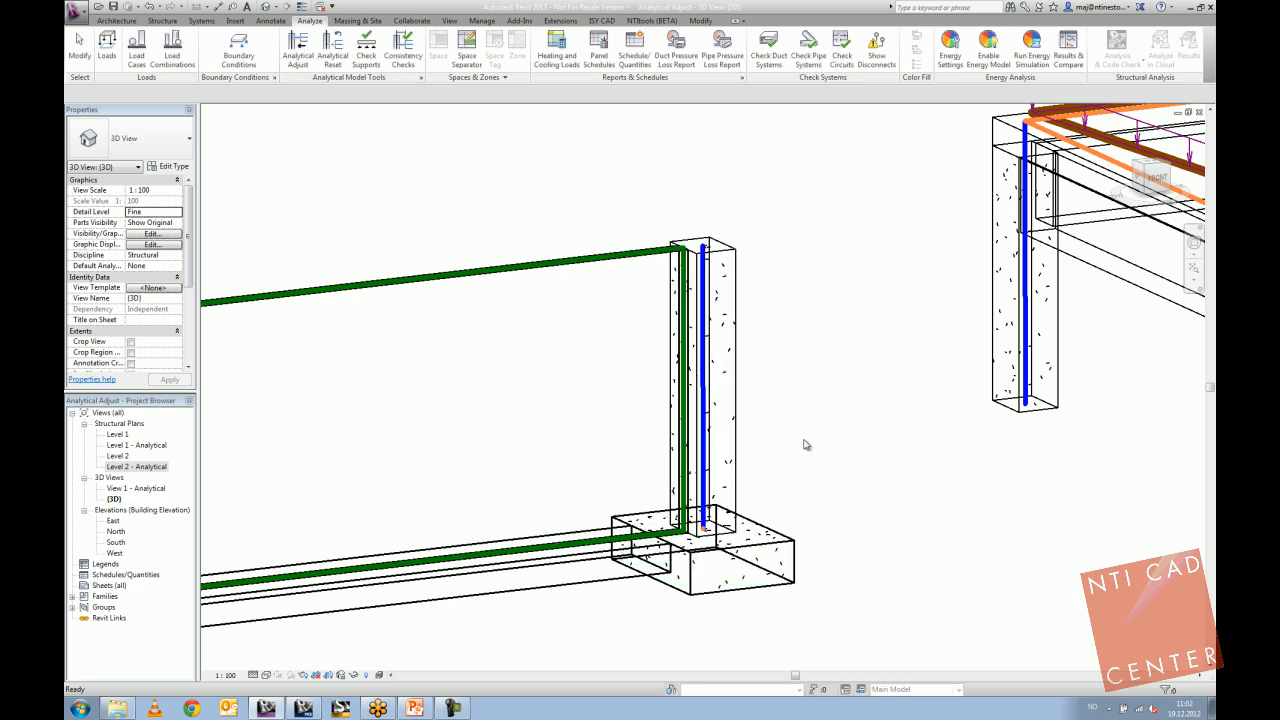
Select the lower analytical wall of the two stacked walls and examine its analytical alignment properties where the walls meet.
scroll(806, 443, down, 6)
scroll(555, 473, up, 6)
scroll(555, 473, up, 3)
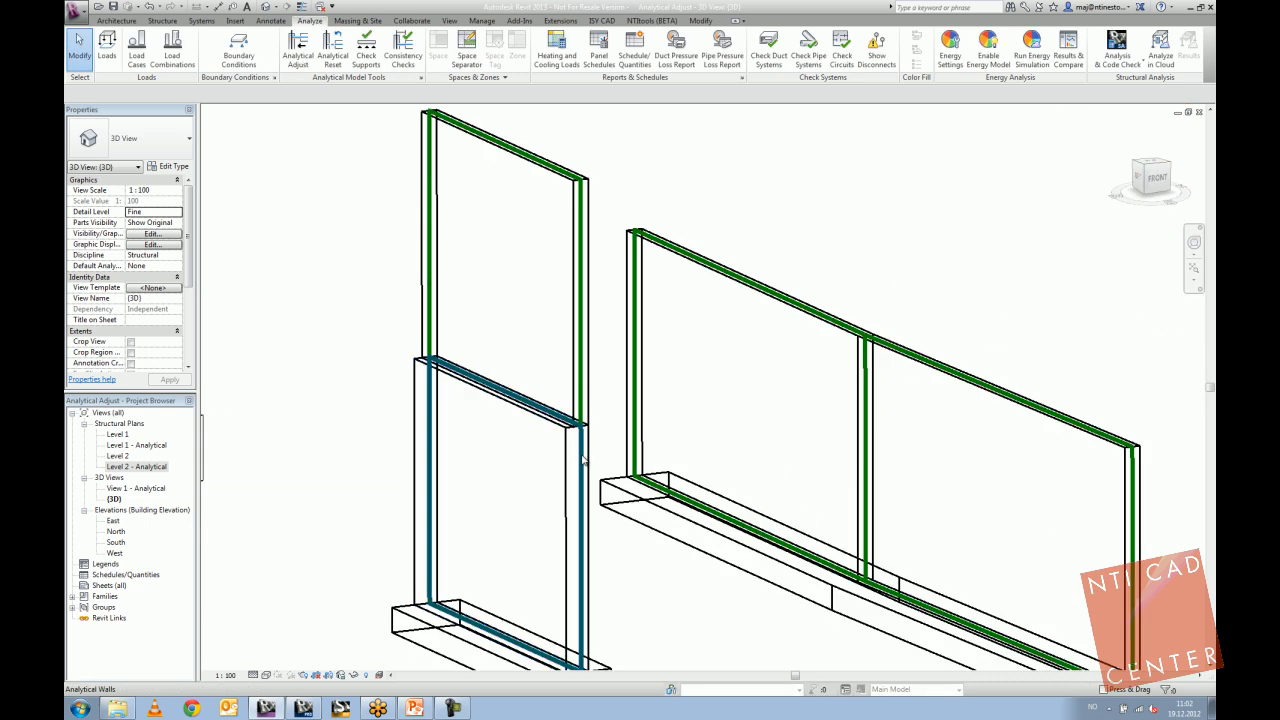
click(581, 458)
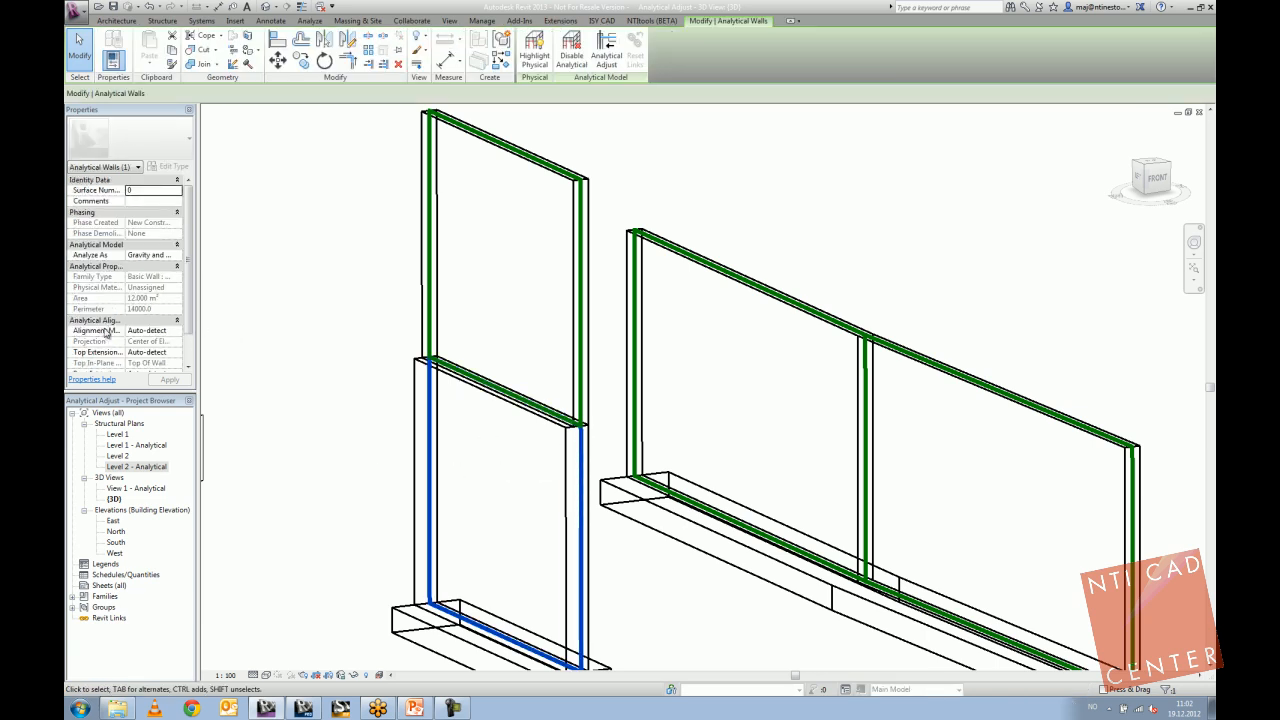
scroll(572, 436, up, 2)
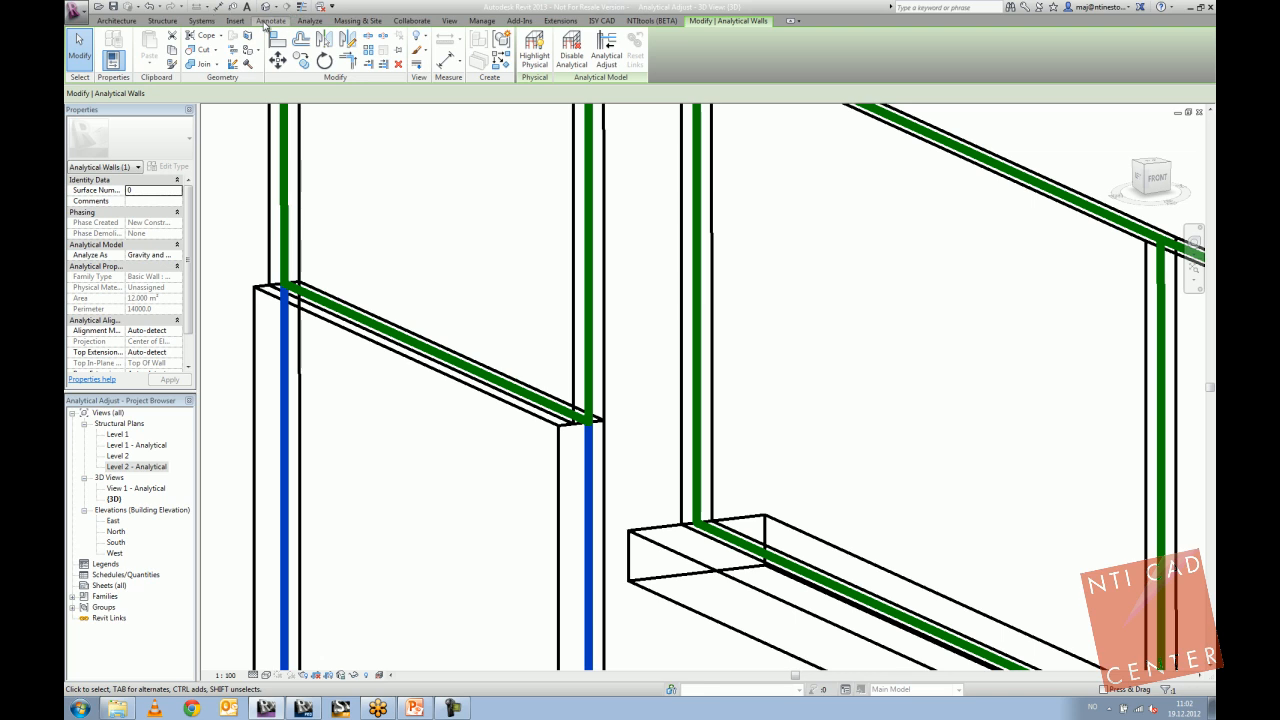
Reopen the analytical model settings, check the horizontal auto-detect tolerance again, and close the dialog without changes.
click(309, 21)
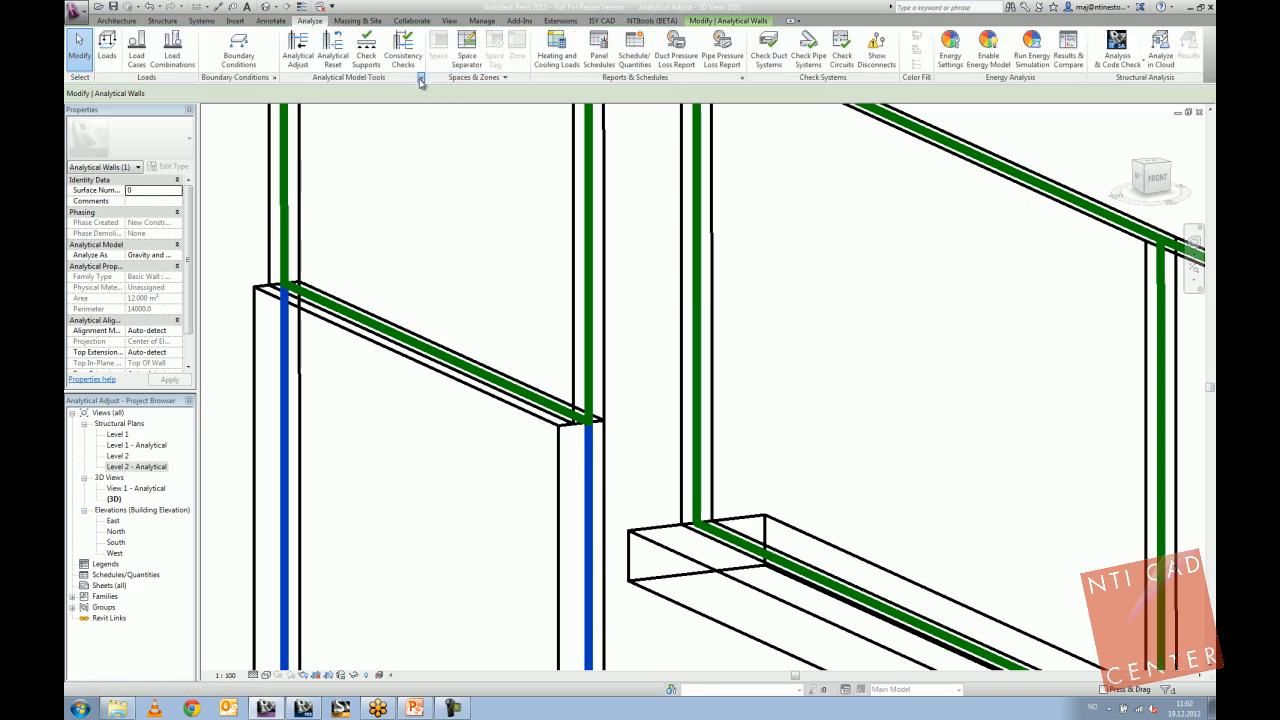
click(421, 77)
drag(871, 320, 830, 336)
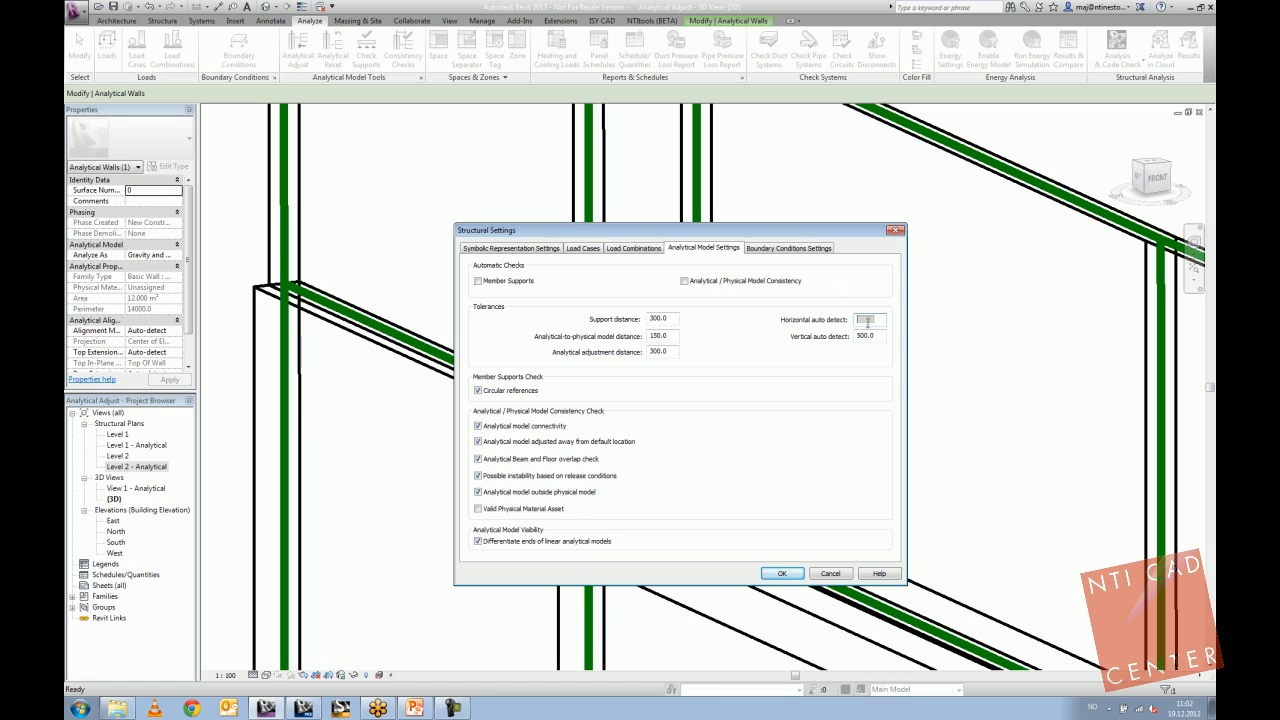
click(870, 320)
drag(875, 321, 852, 349)
click(895, 231)
Deselect the analytical wall and examine all the example structures together in the 3D view.
scroll(608, 331, down, 3)
key(Escape)
scroll(538, 450, down, 4)
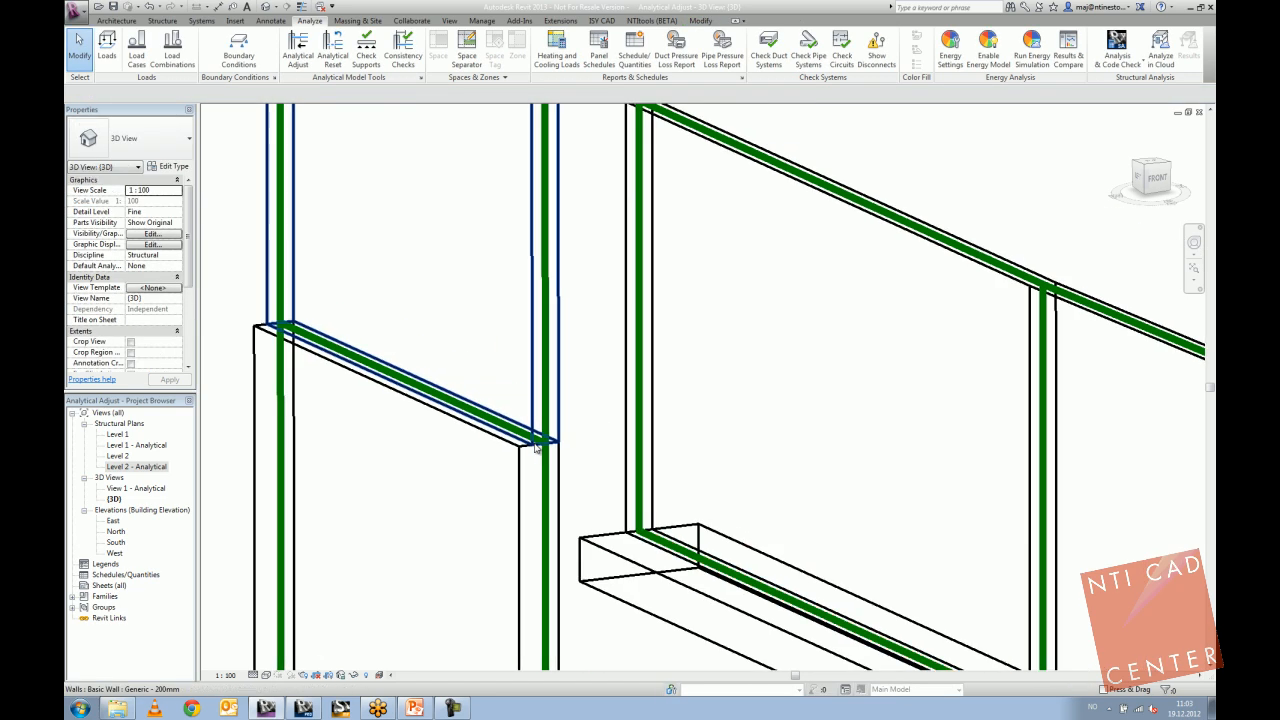
scroll(538, 450, down, 5)
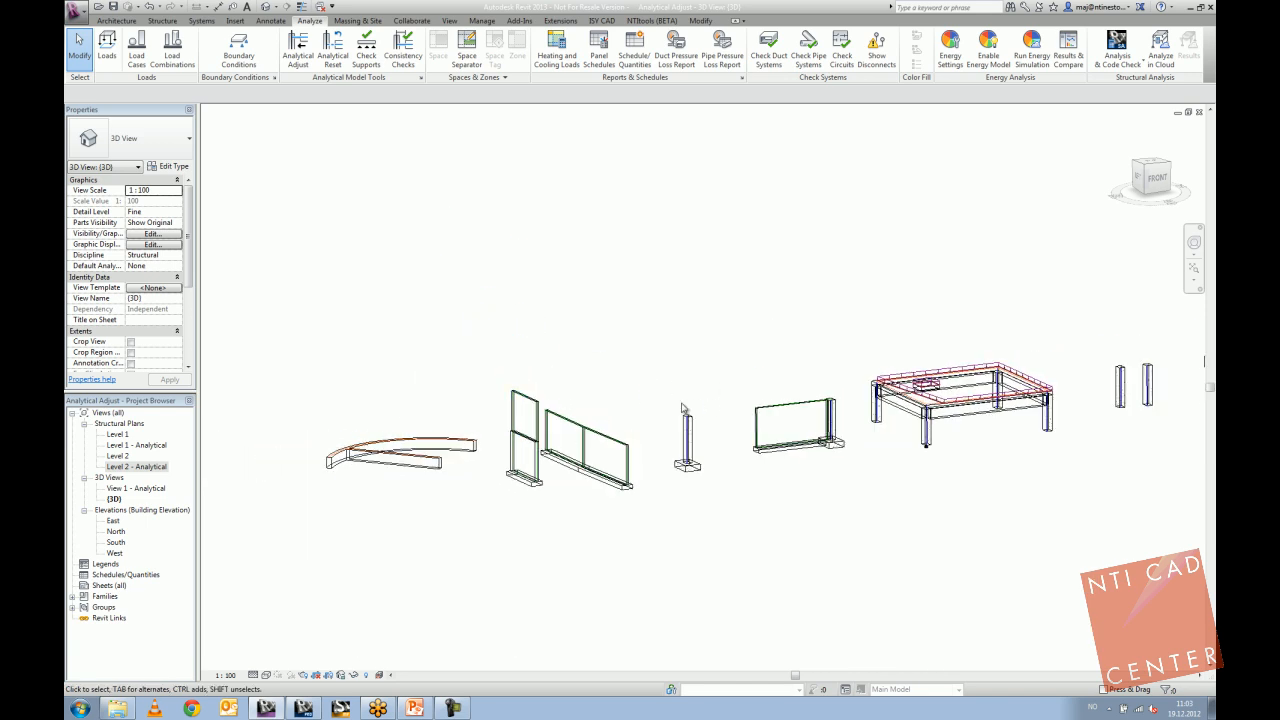
mouse_move(697, 397)
shift+middle_down()
mouse_move(586, 363)
mouse_move(680, 410)
mouse_move(693, 401)
shift+middle_up()
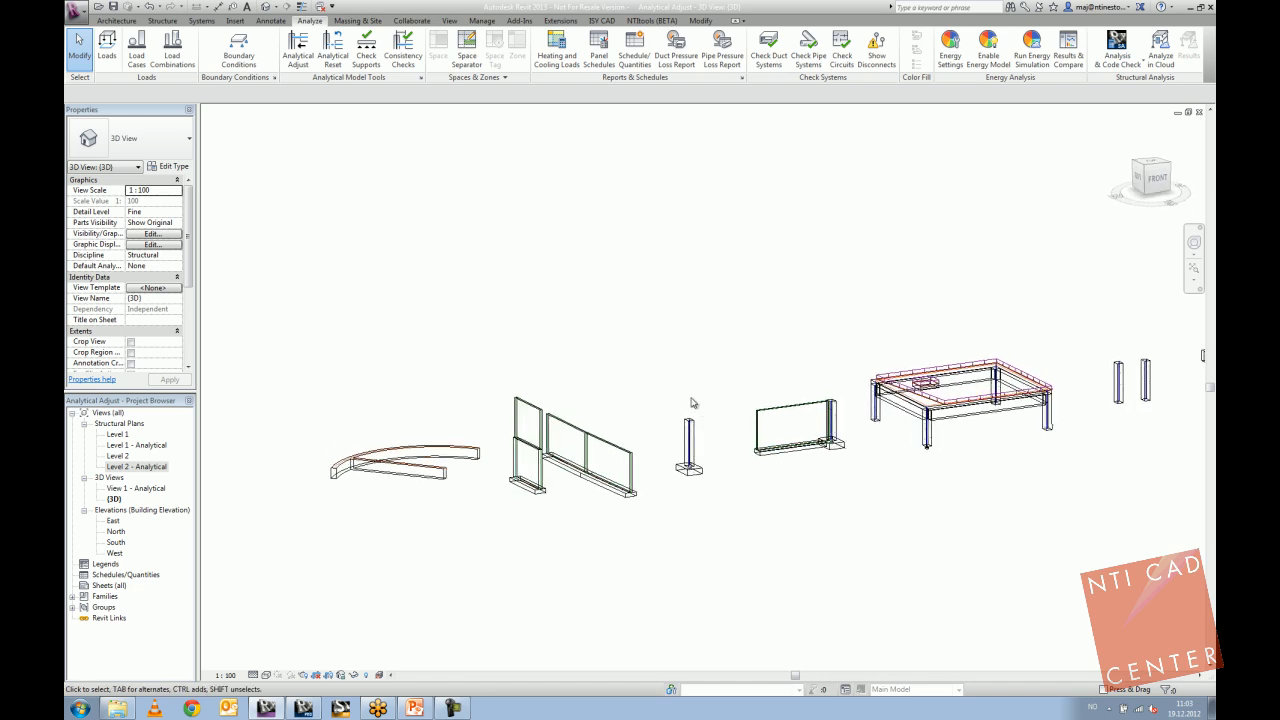
middle_drag(699, 435, 639, 428)
scroll(637, 449, down, 1)
shift+middle_drag(724, 511, 694, 529)
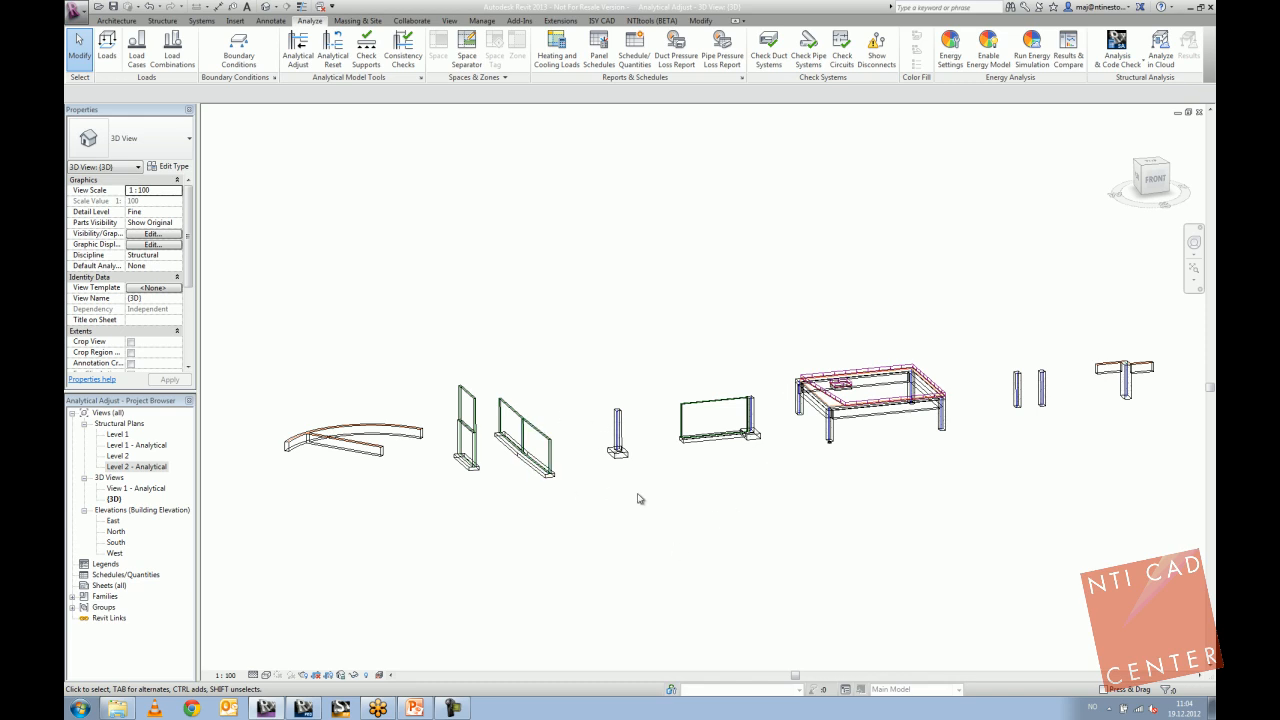
middle_drag(608, 552, 603, 477)
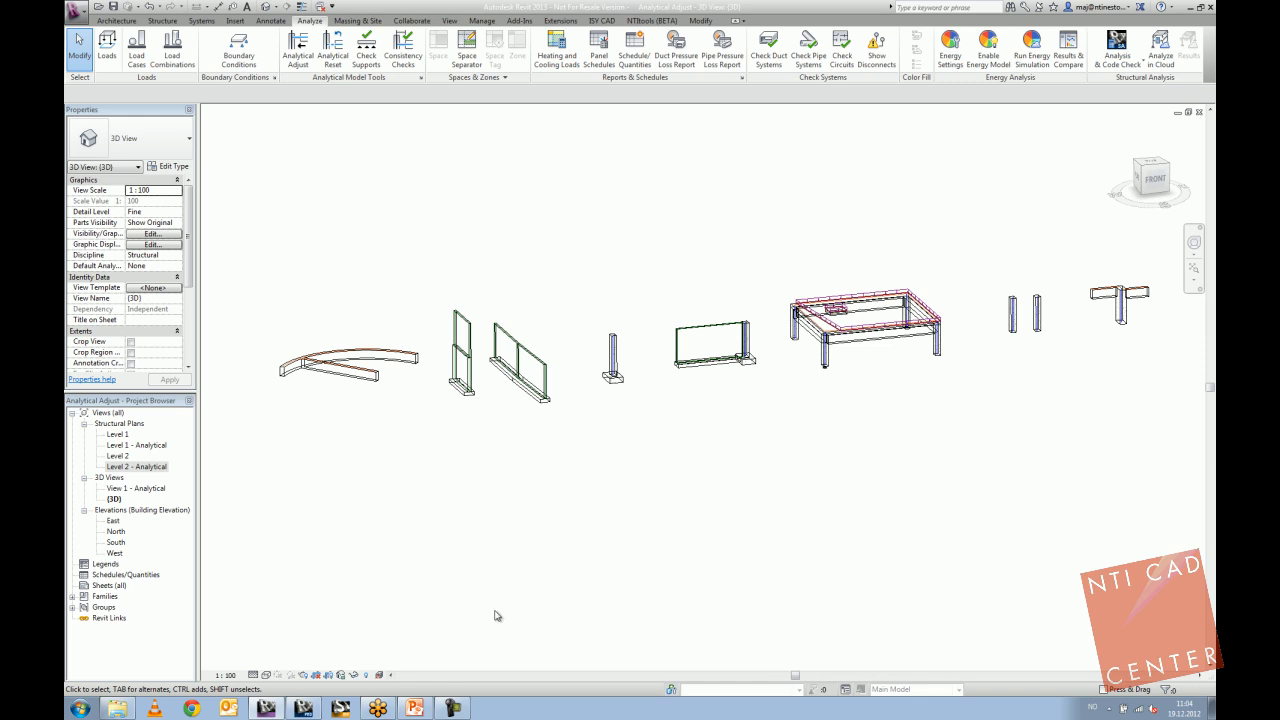
Switch to PowerPoint, start the slide show from "Analytical Model in Details" and advance to the "Interoperability in Details" slide.
click(415, 708)
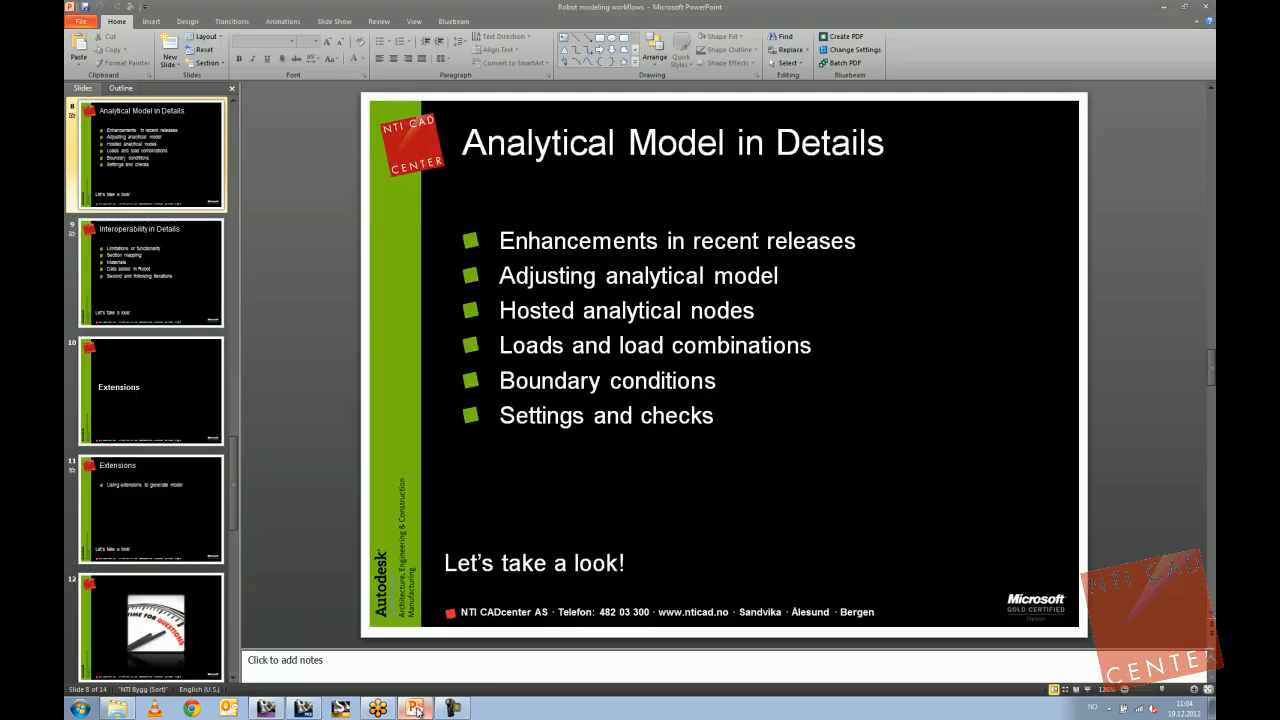
click(793, 407)
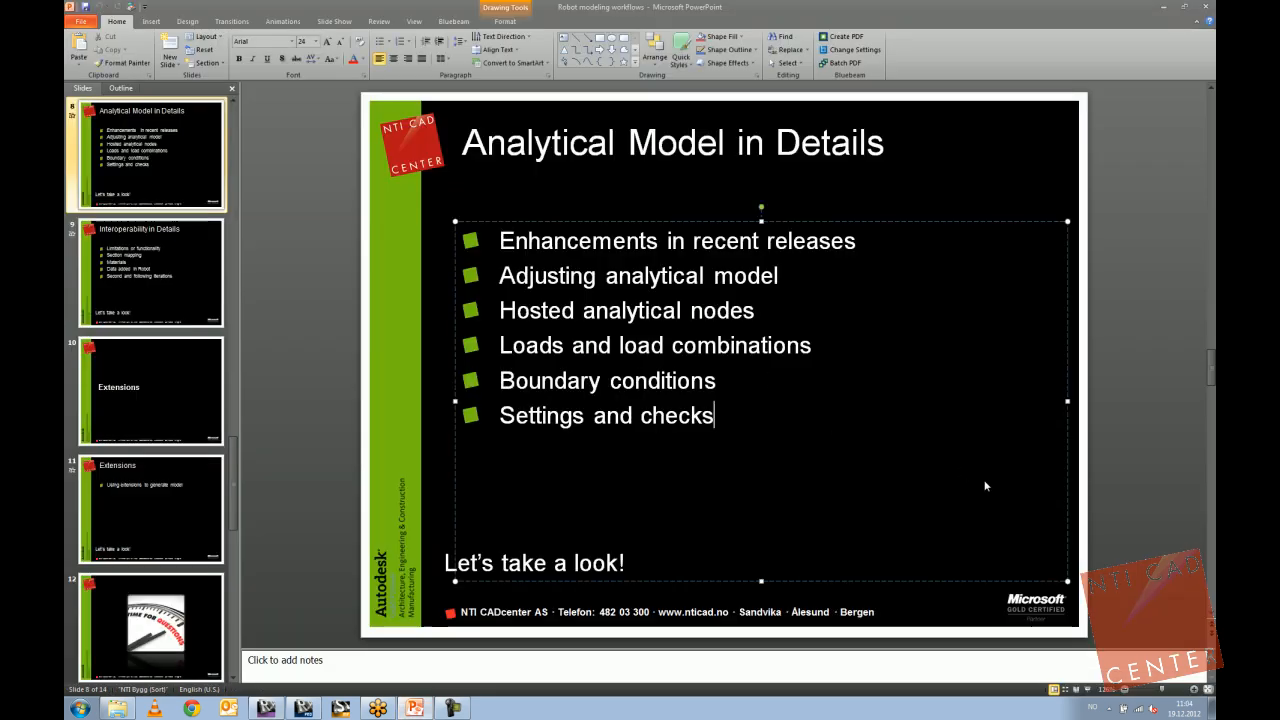
click(1087, 689)
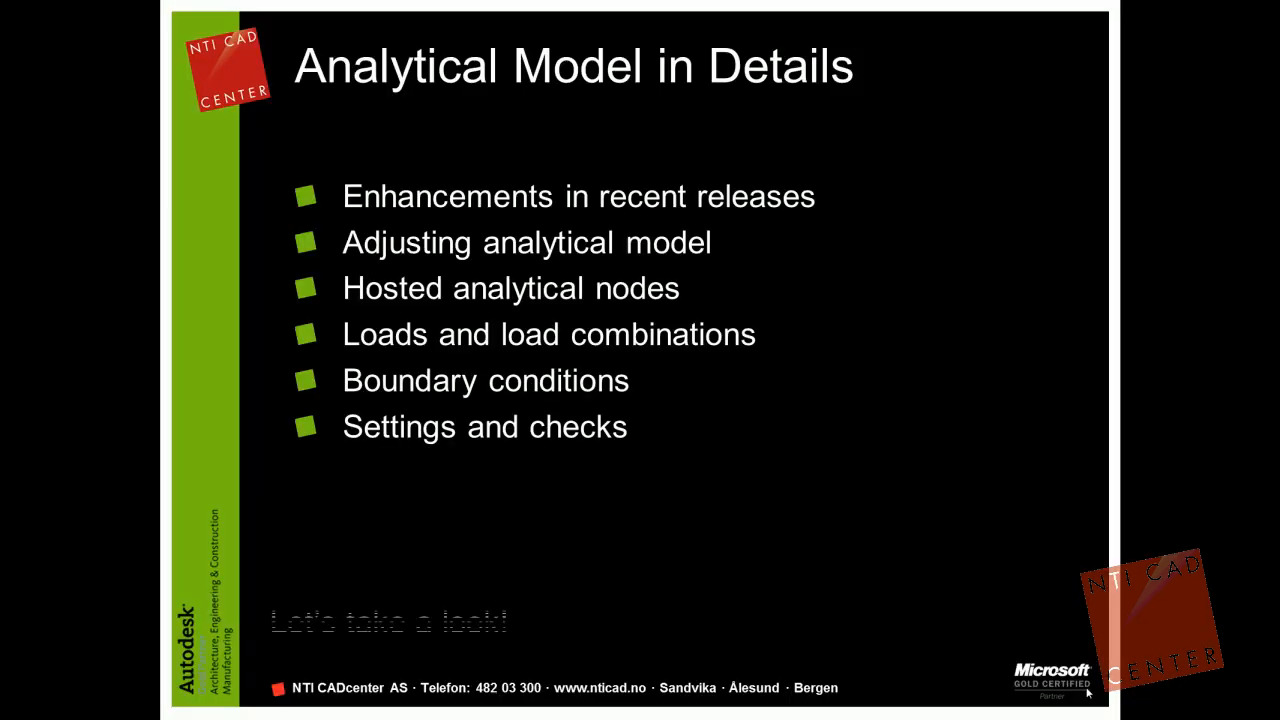
click(1087, 690)
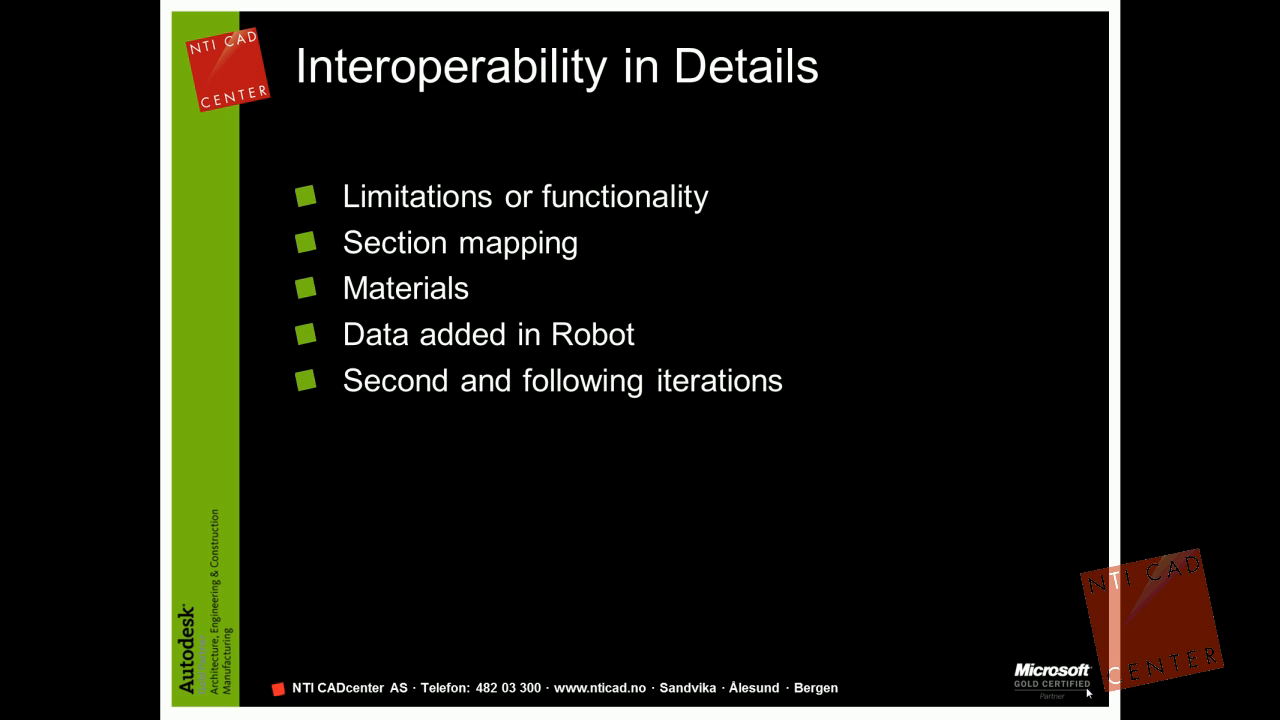
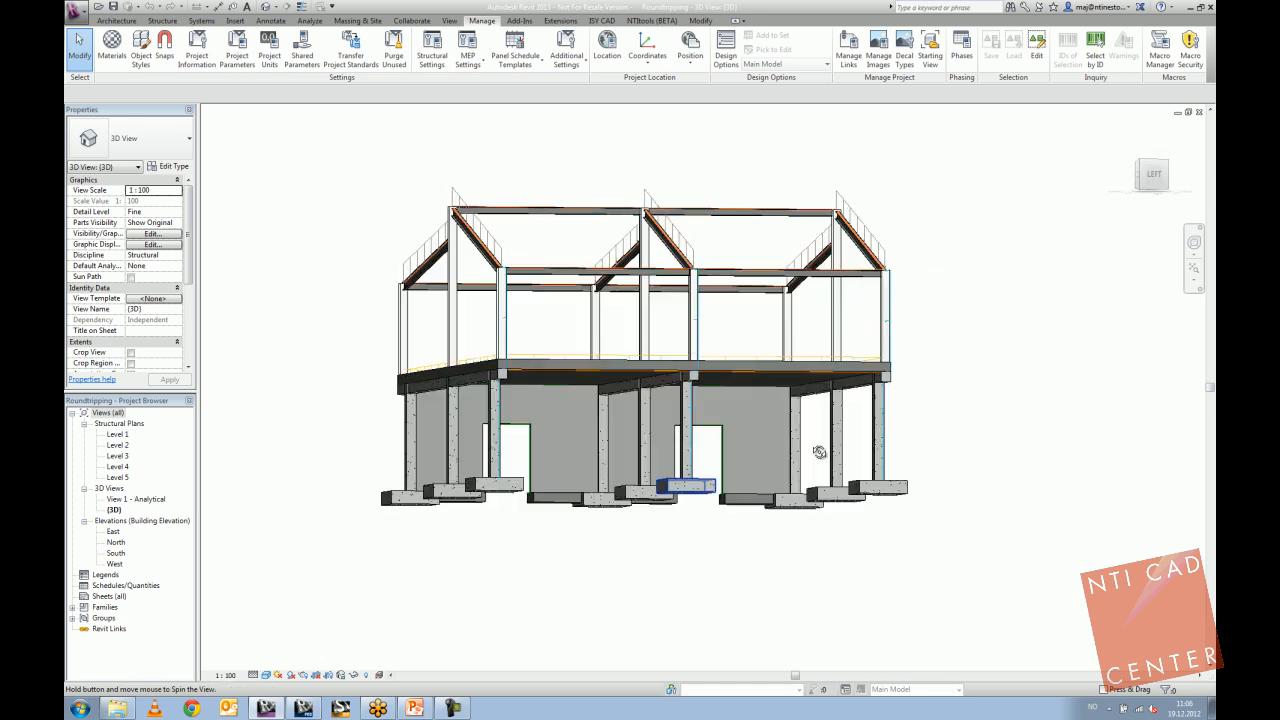
Toggle the analytical model categories in the Roundtripping project's 3D view and leave them hidden, showing only the physical model.
shift+middle_drag(569, 486, 950, 505)
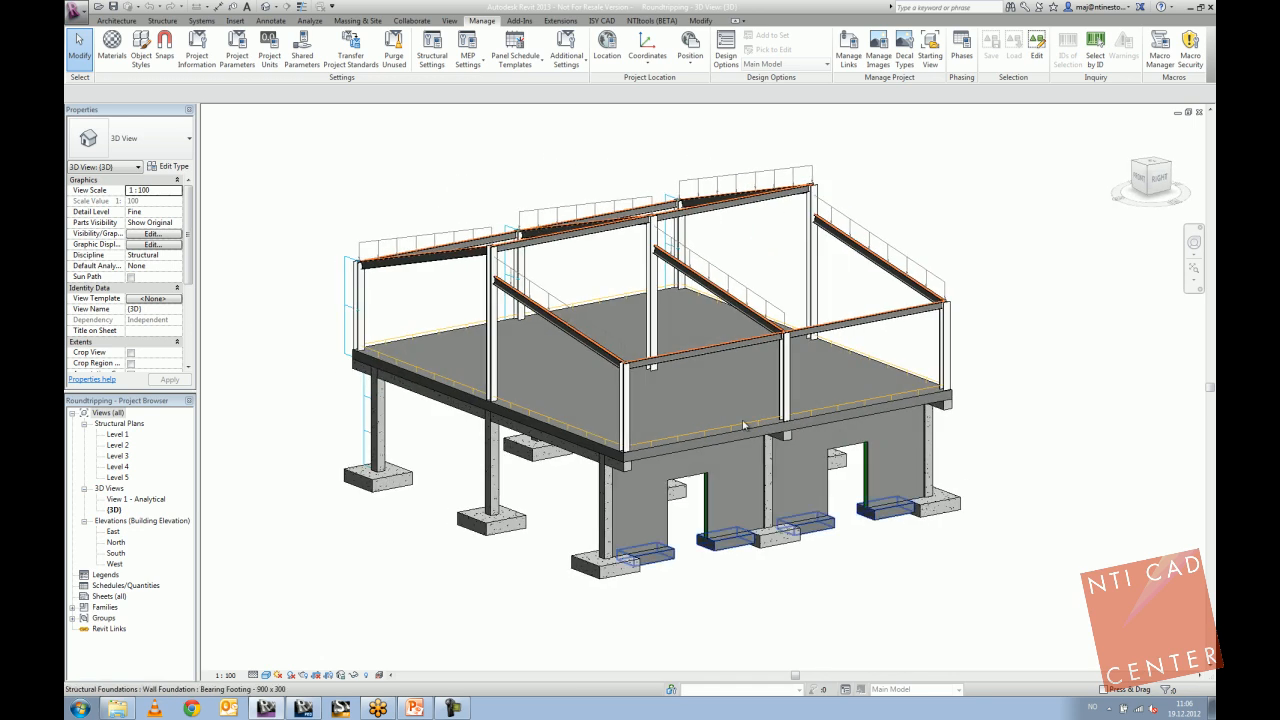
shift+middle_drag(432, 310, 460, 308)
middle_drag(435, 178, 457, 159)
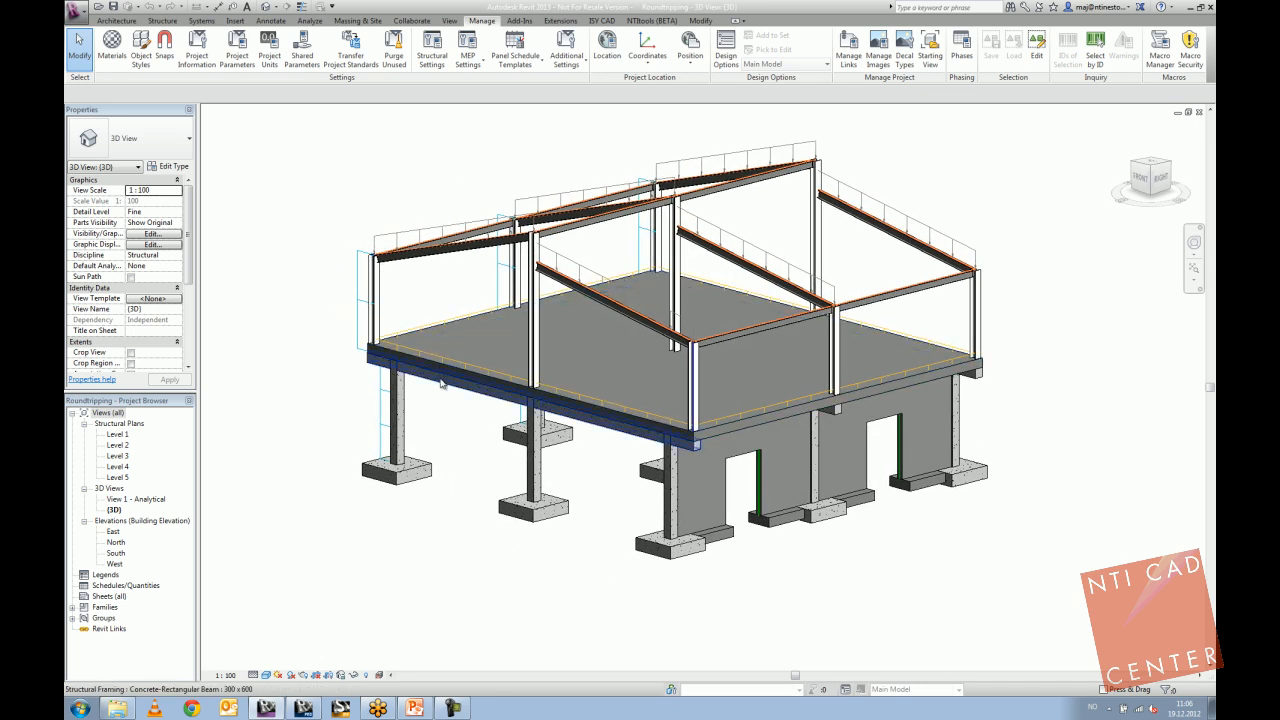
middle_drag(442, 384, 460, 403)
click(380, 675)
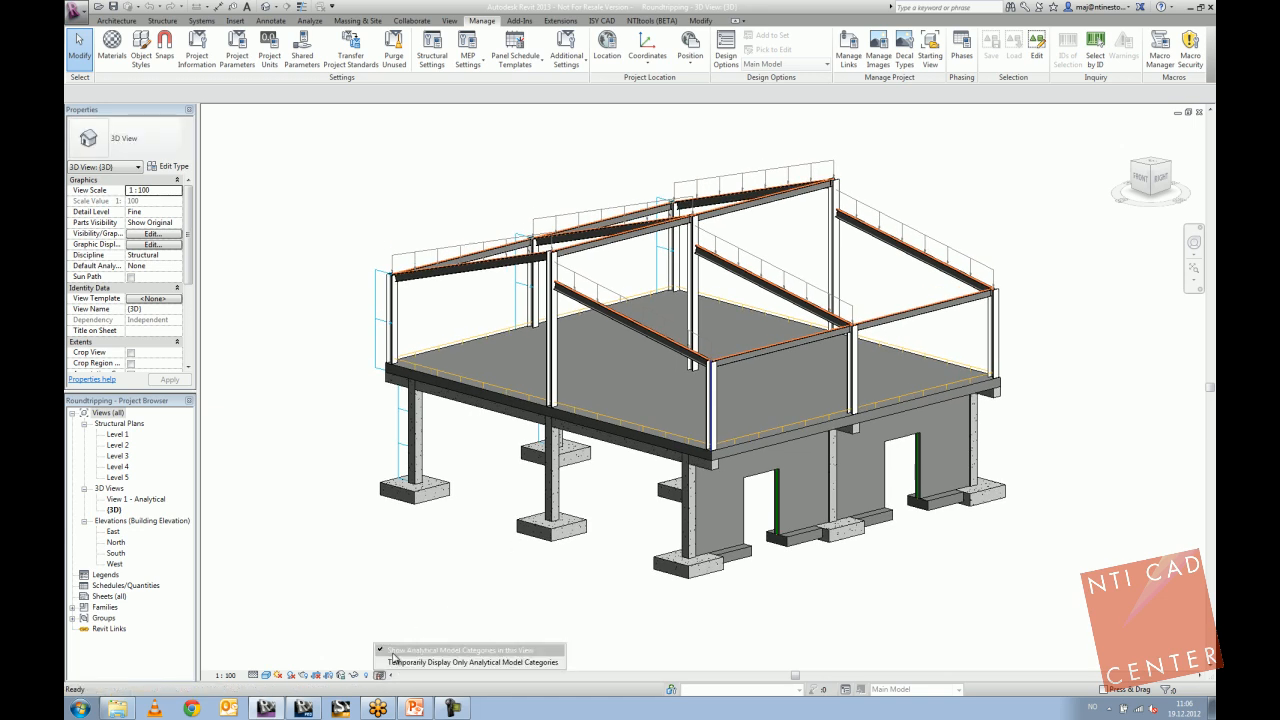
click(393, 653)
click(380, 675)
click(395, 653)
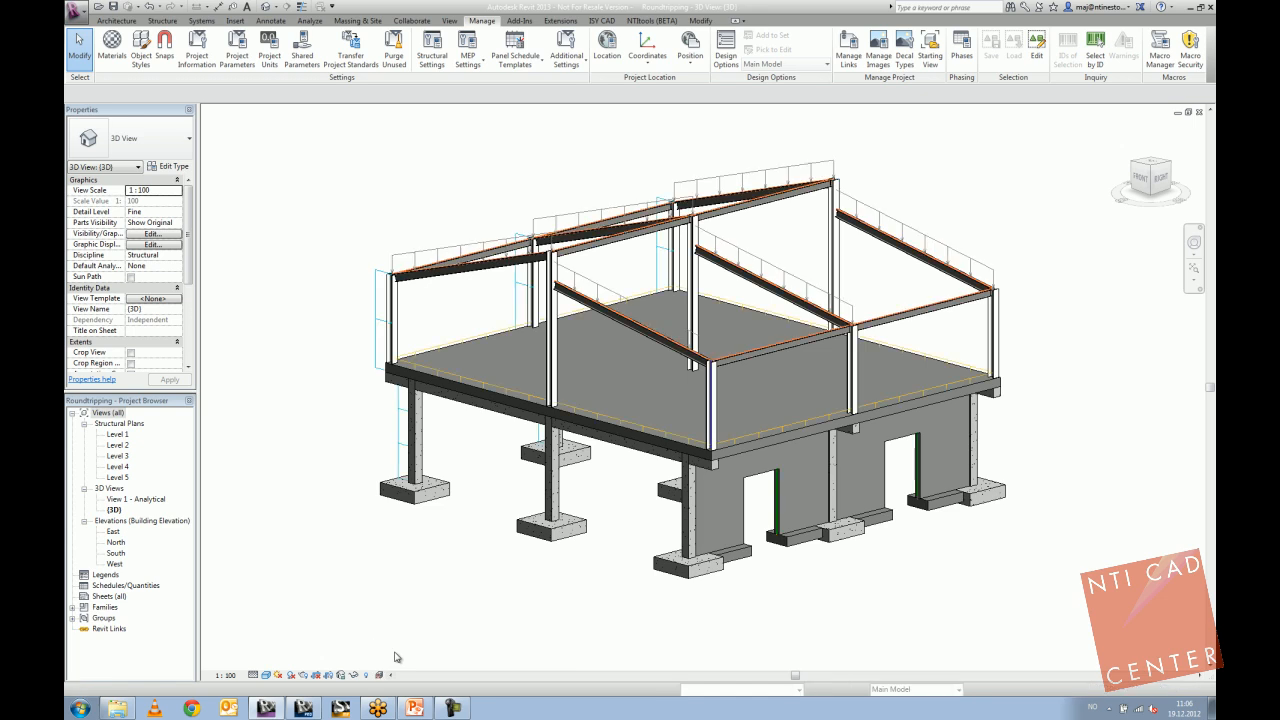
click(381, 676)
click(394, 653)
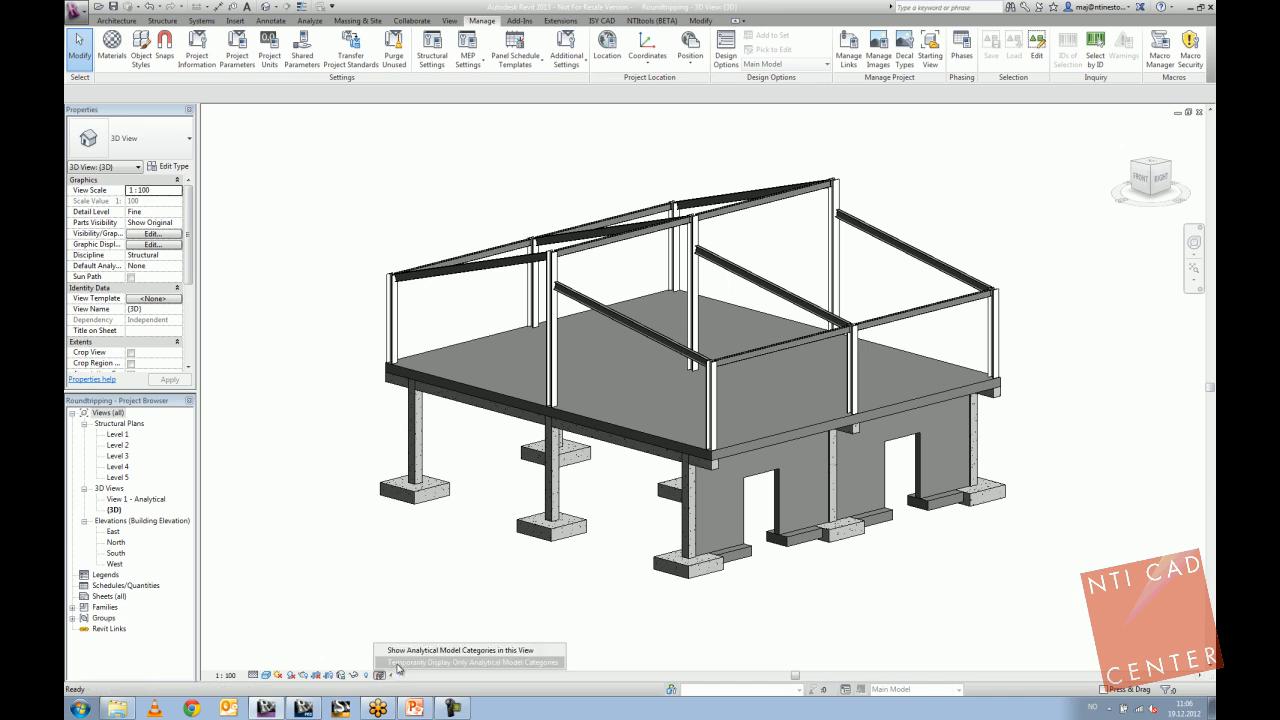
Temporarily display only the analytical model categories of the building in the 3D view.
click(381, 675)
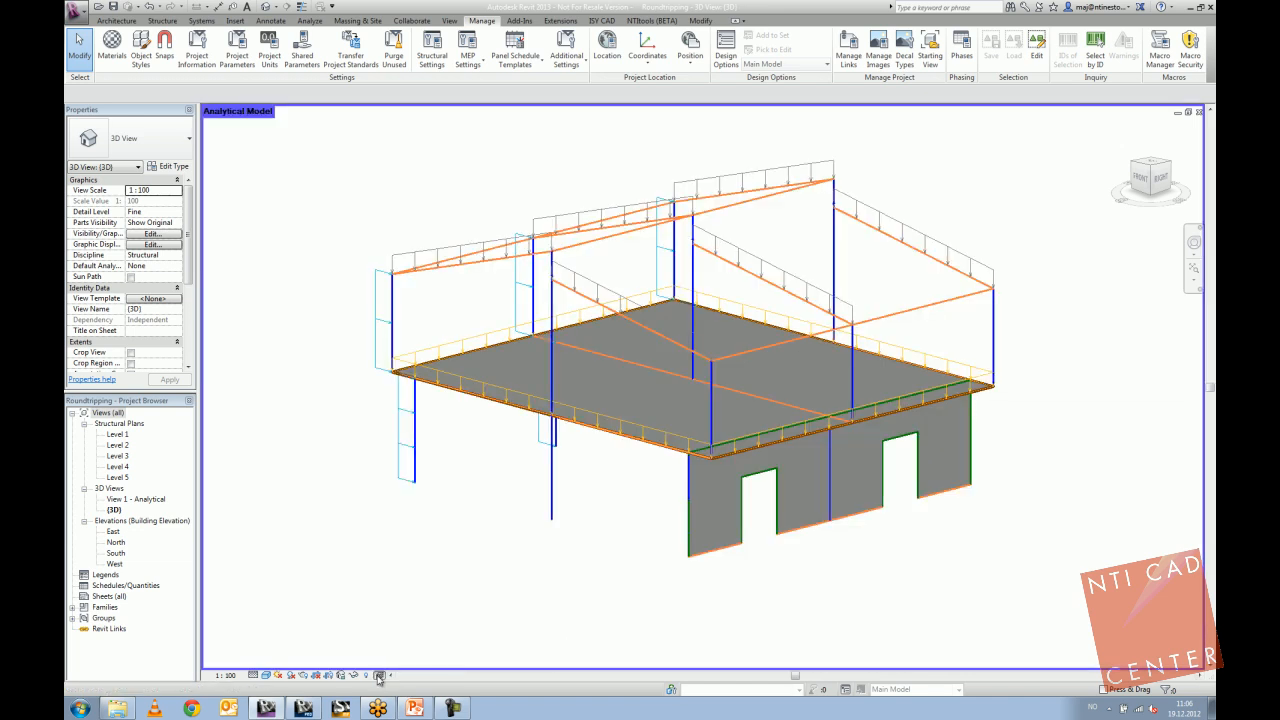
click(381, 676)
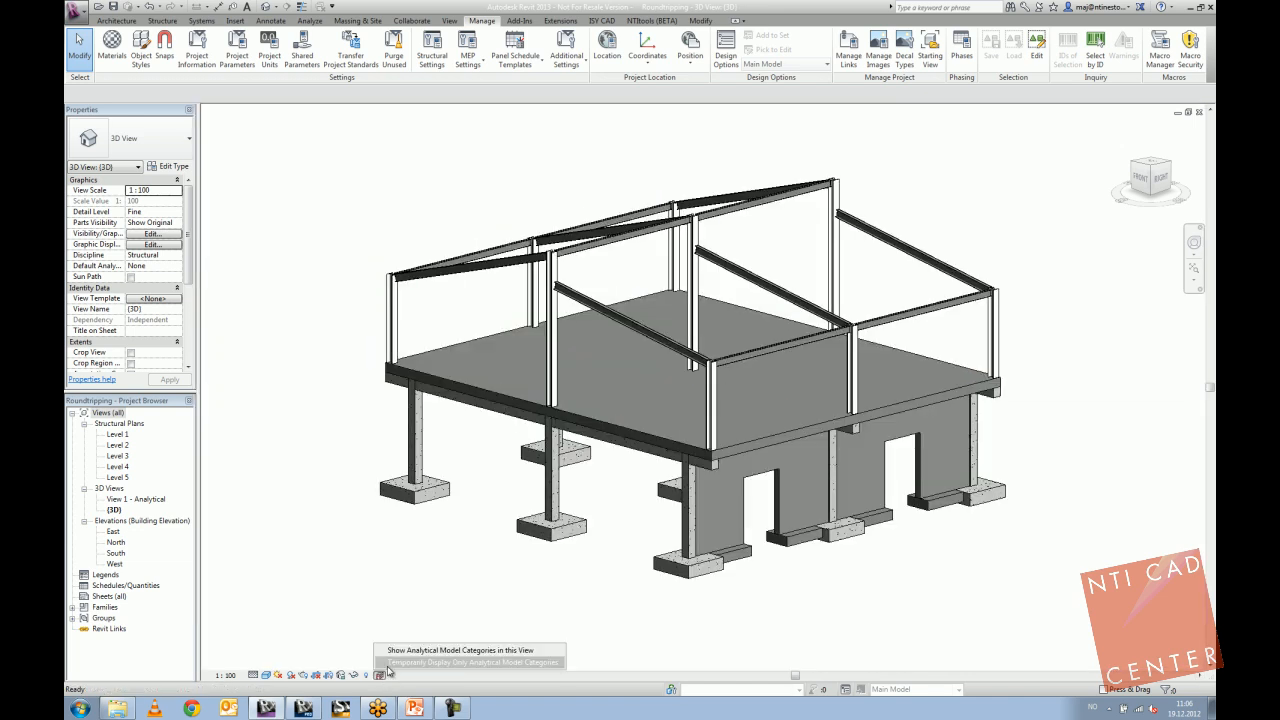
click(382, 675)
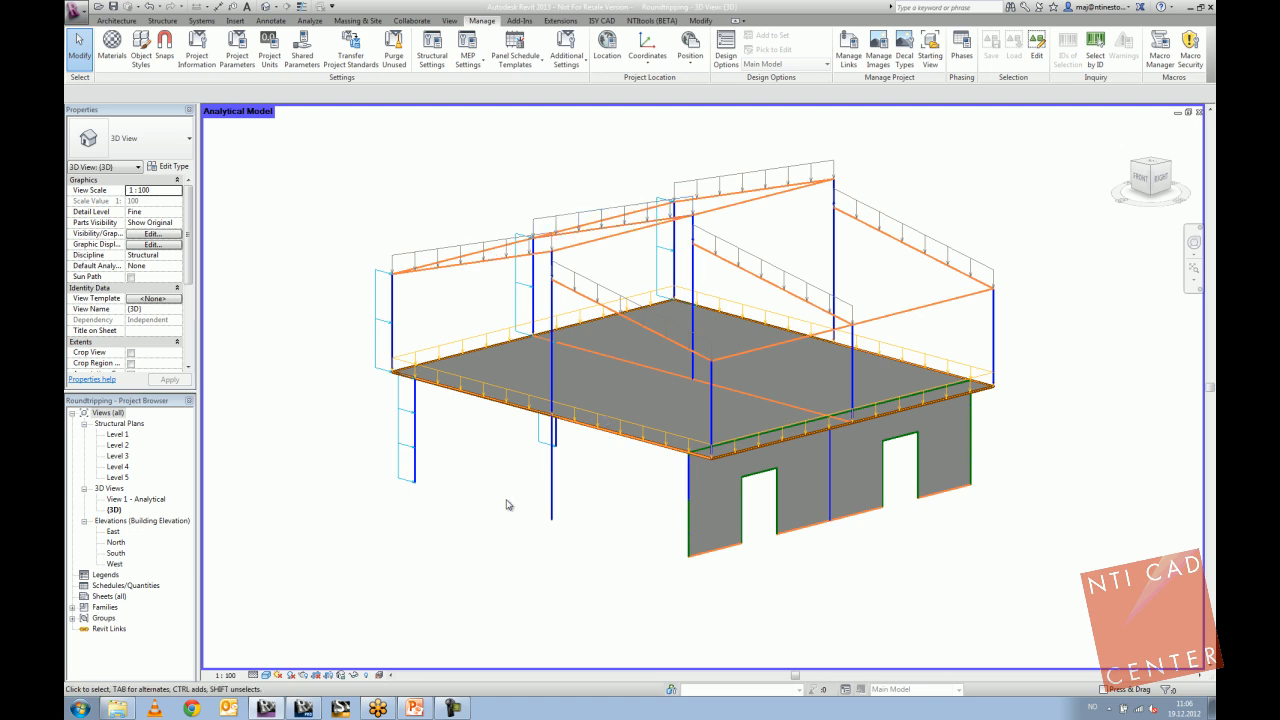
middle_drag(515, 505, 510, 519)
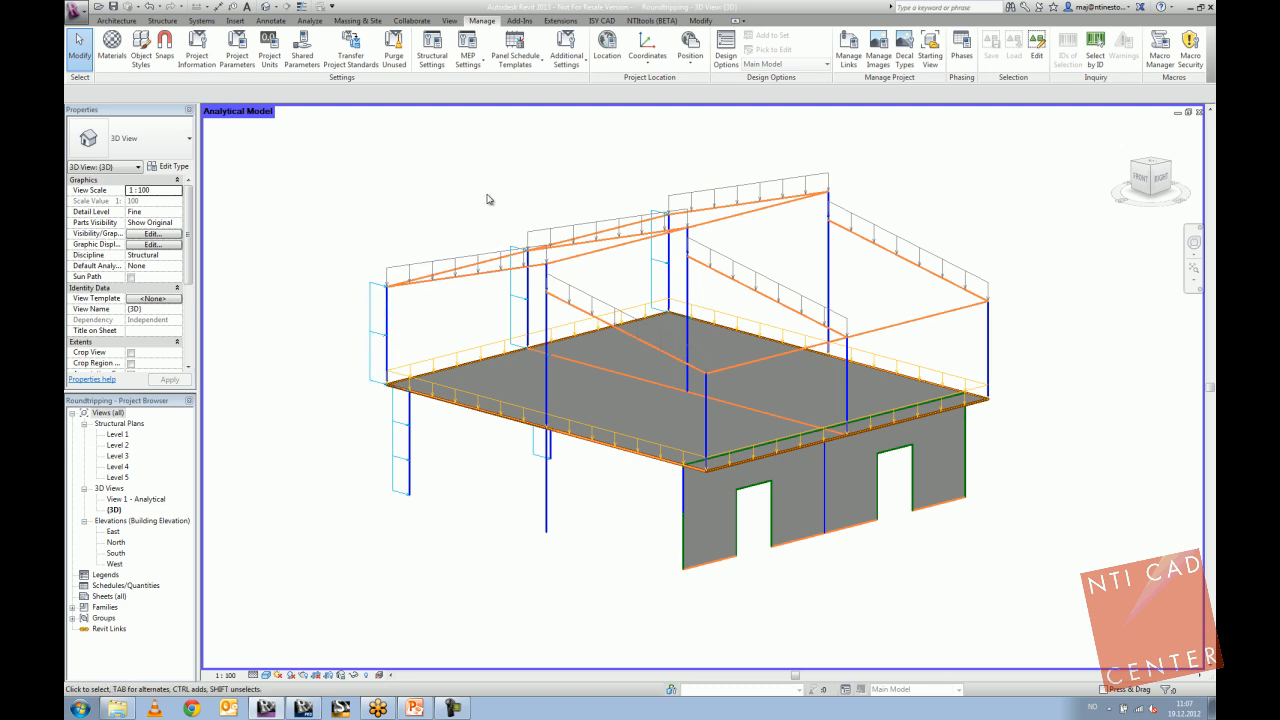
Examine the 3D view's visibility and graphics overrides for the model categories, the Detail Items subcategories and the analytical model categories.
key(v)
key(v)
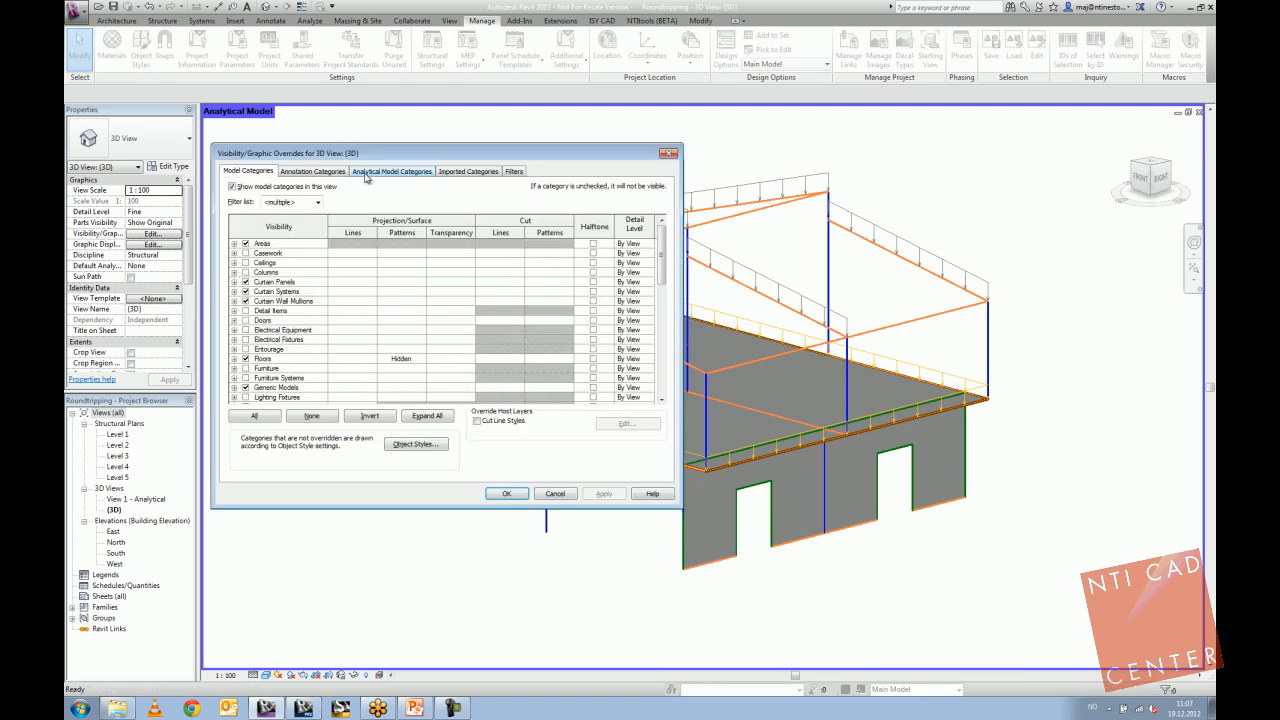
click(380, 172)
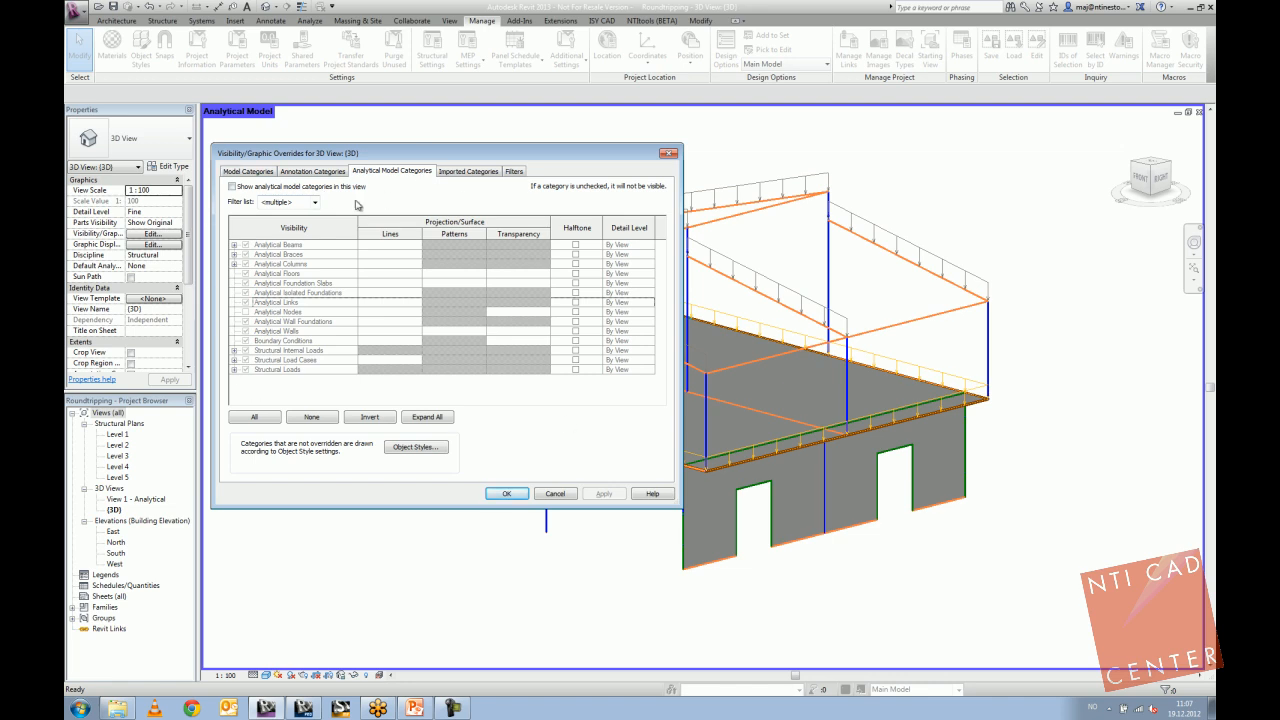
click(252, 172)
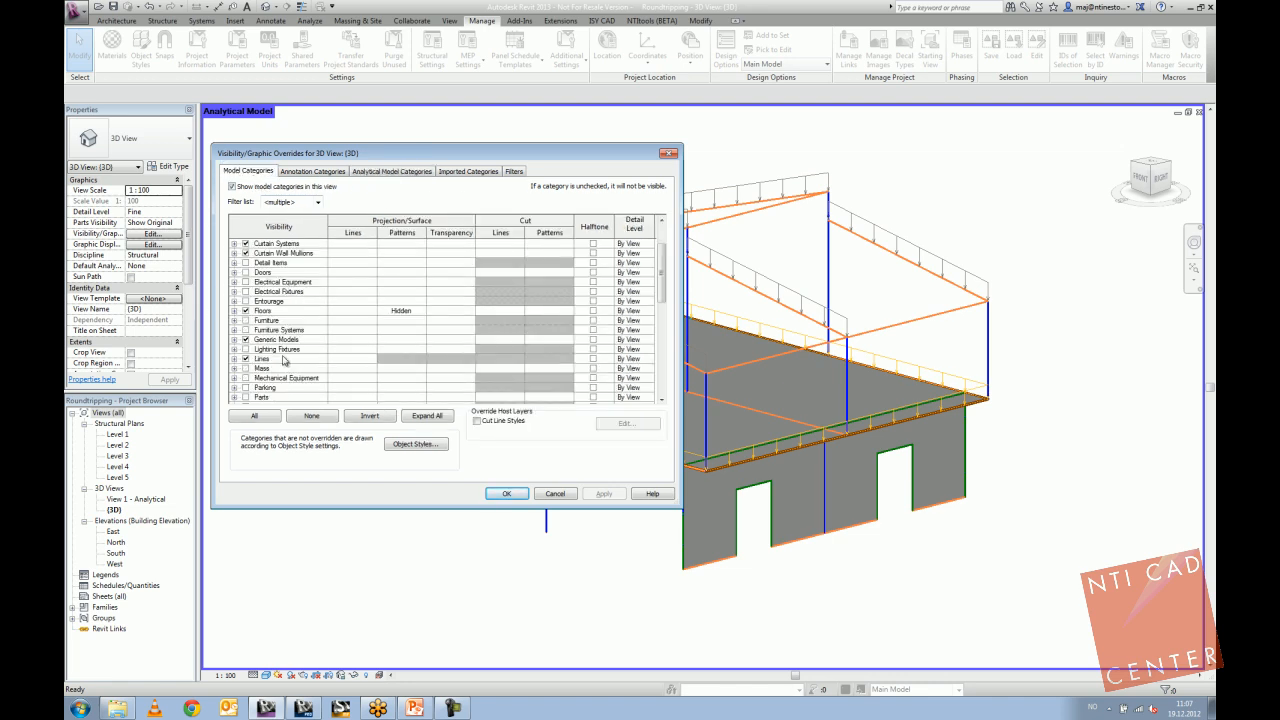
click(234, 263)
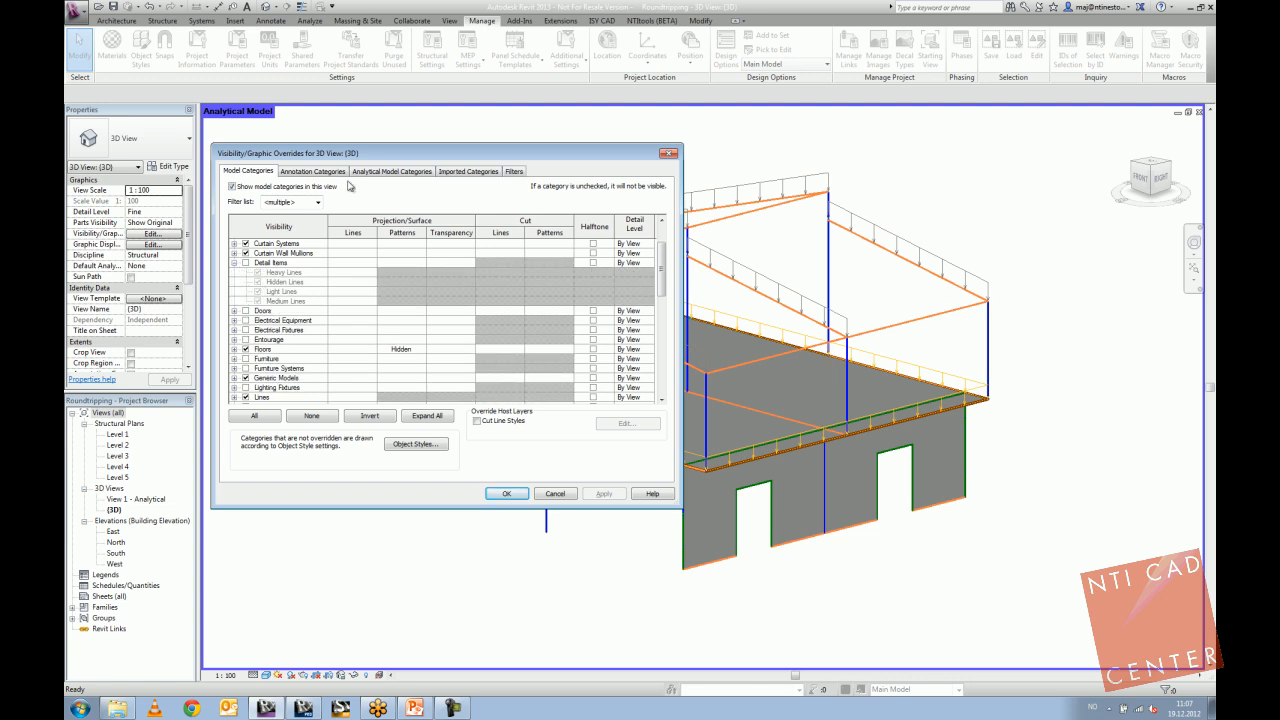
click(390, 171)
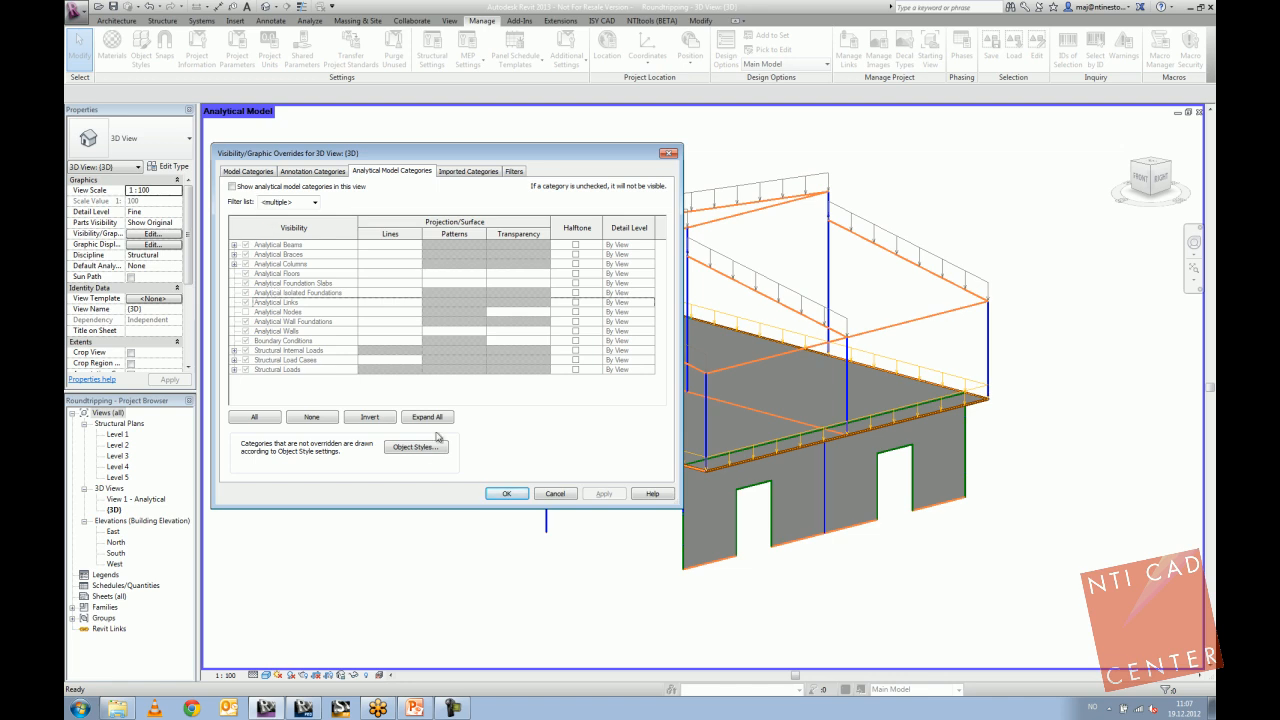
Inspect the object styles of Analytical Beams and their End Segment, Rigid Links and Start Segment subcategories without changing them.
click(416, 448)
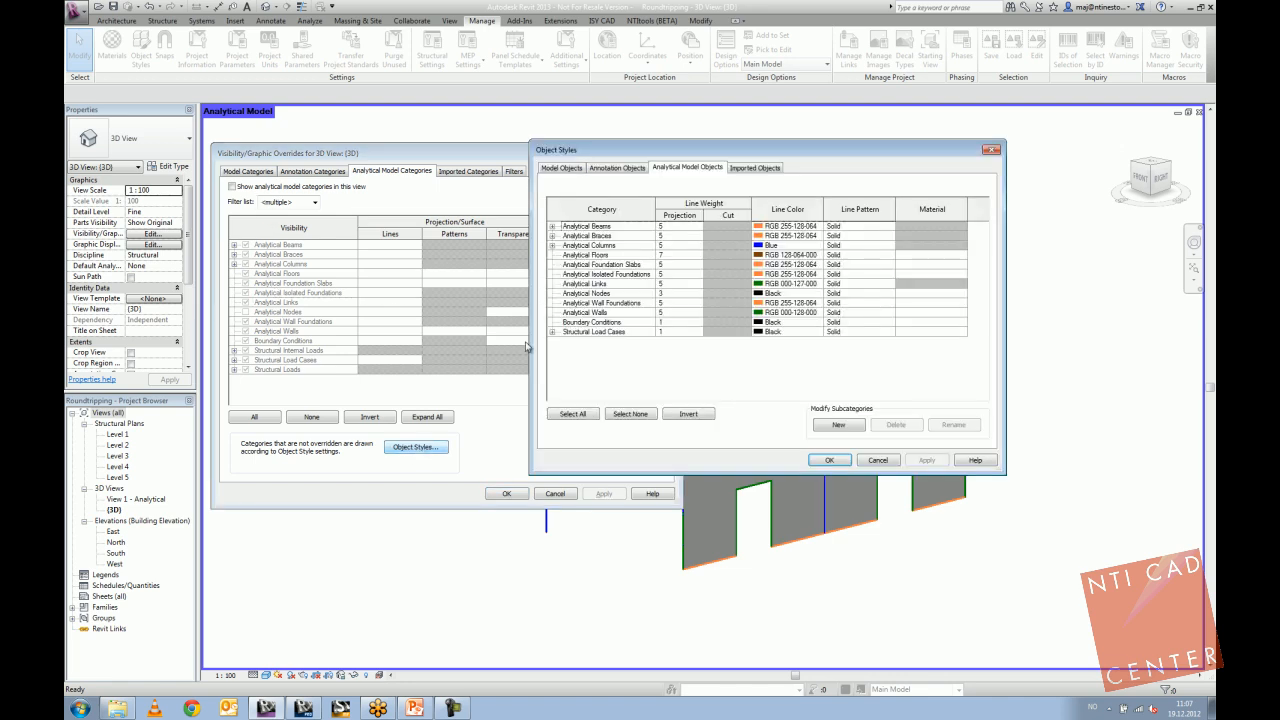
click(553, 227)
click(614, 237)
click(608, 256)
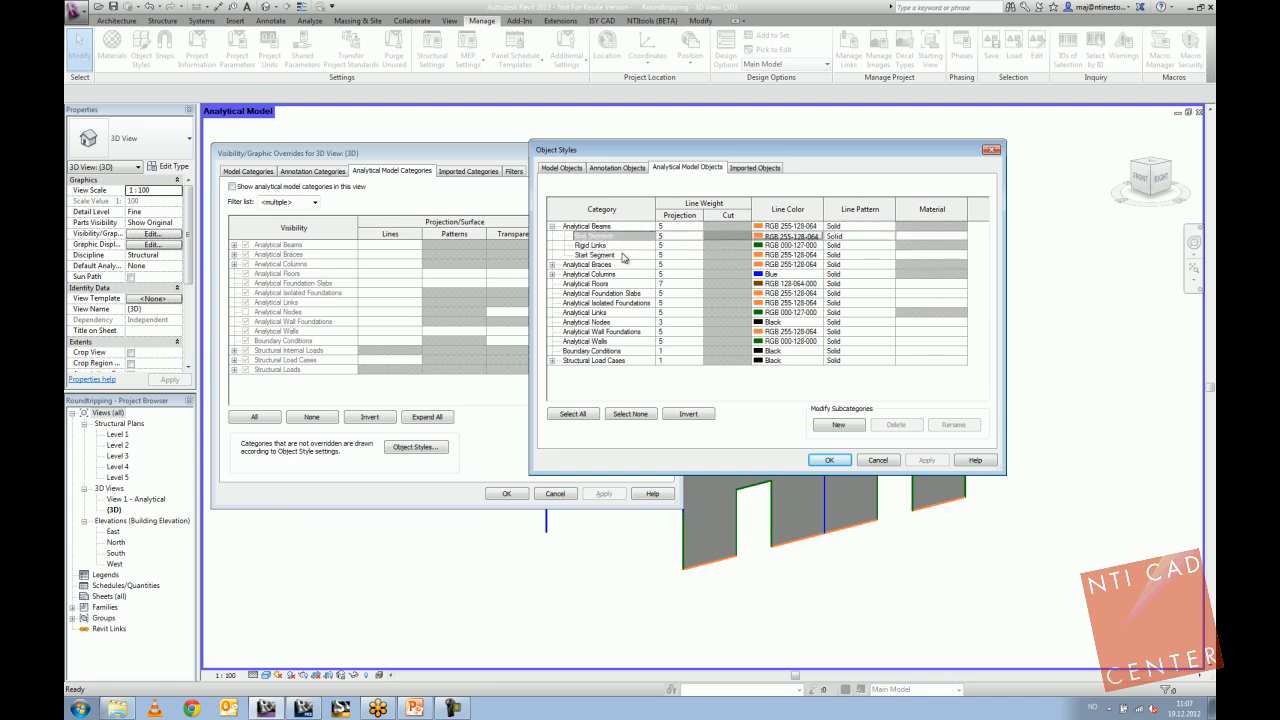
click(630, 227)
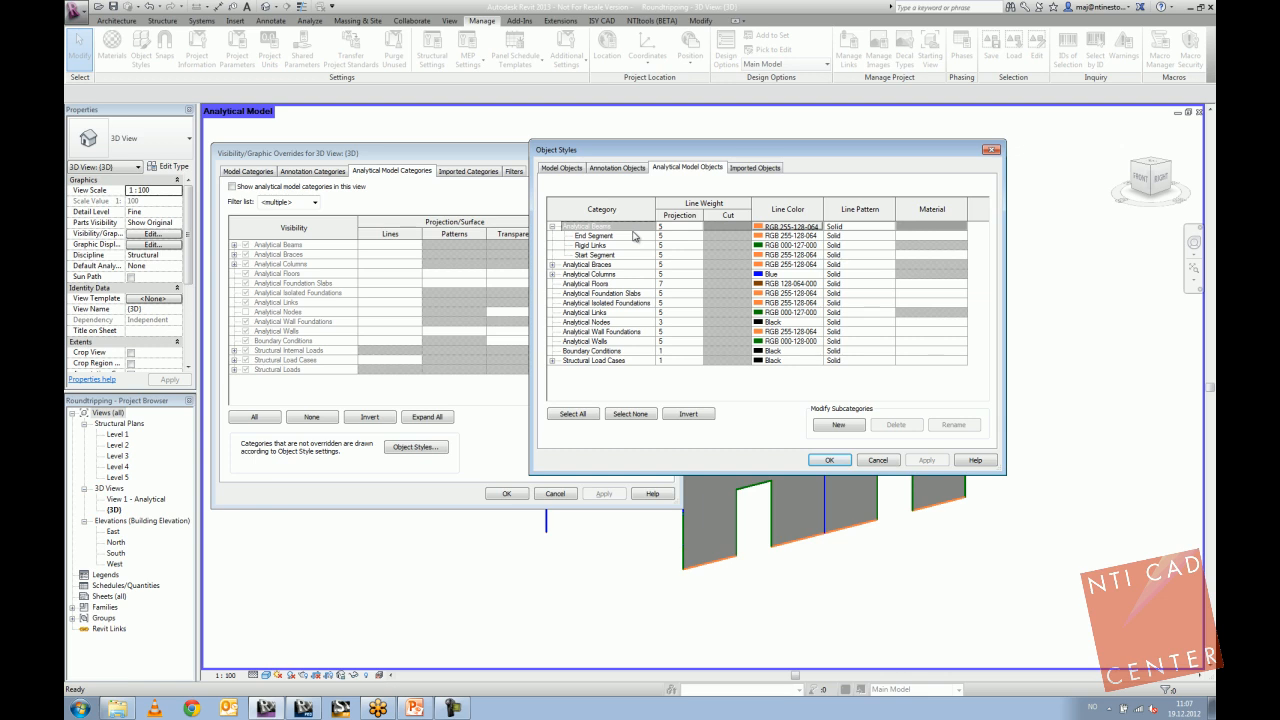
click(991, 149)
click(676, 153)
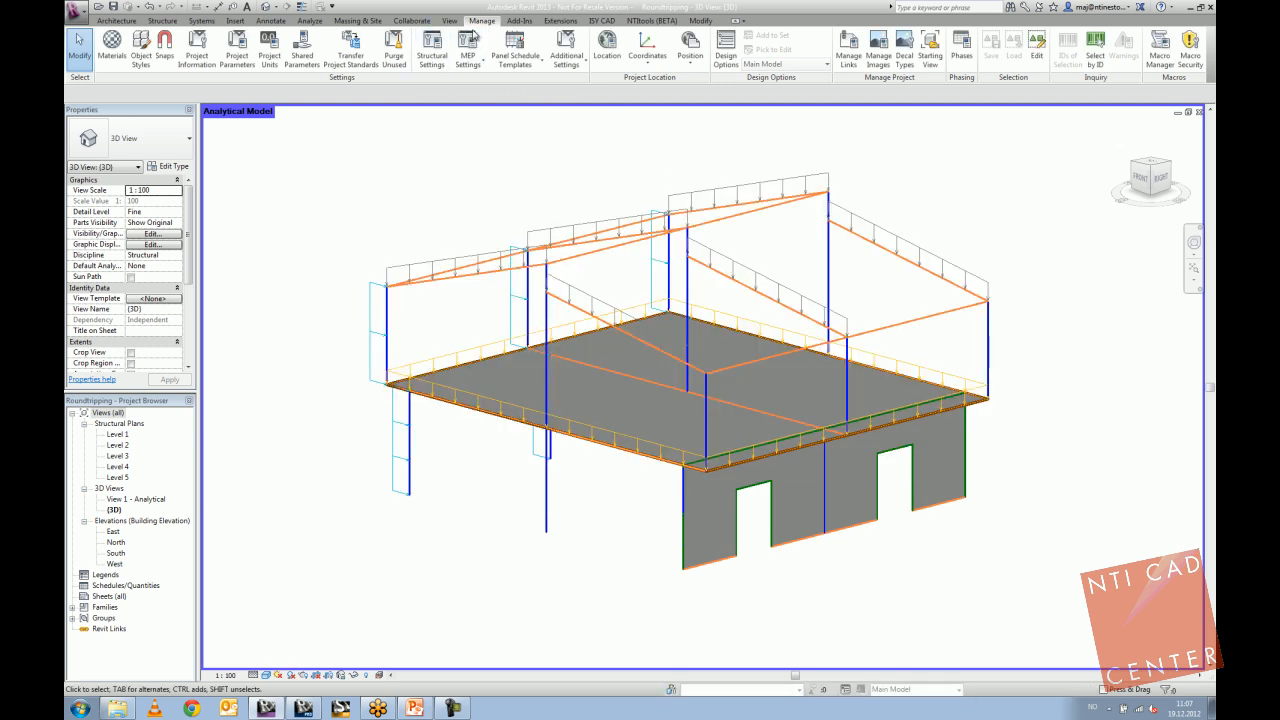
Enable differentiating the ends of linear analytical models in the structural settings.
click(432, 48)
click(686, 251)
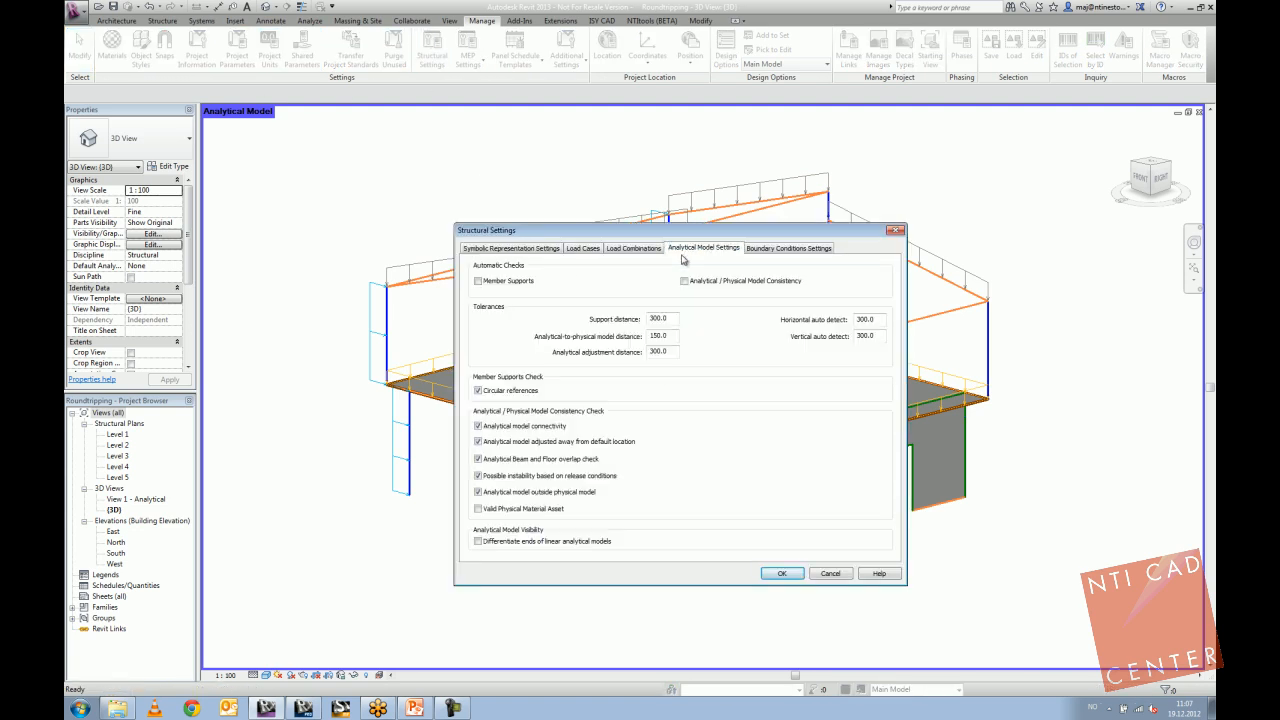
click(490, 543)
click(782, 573)
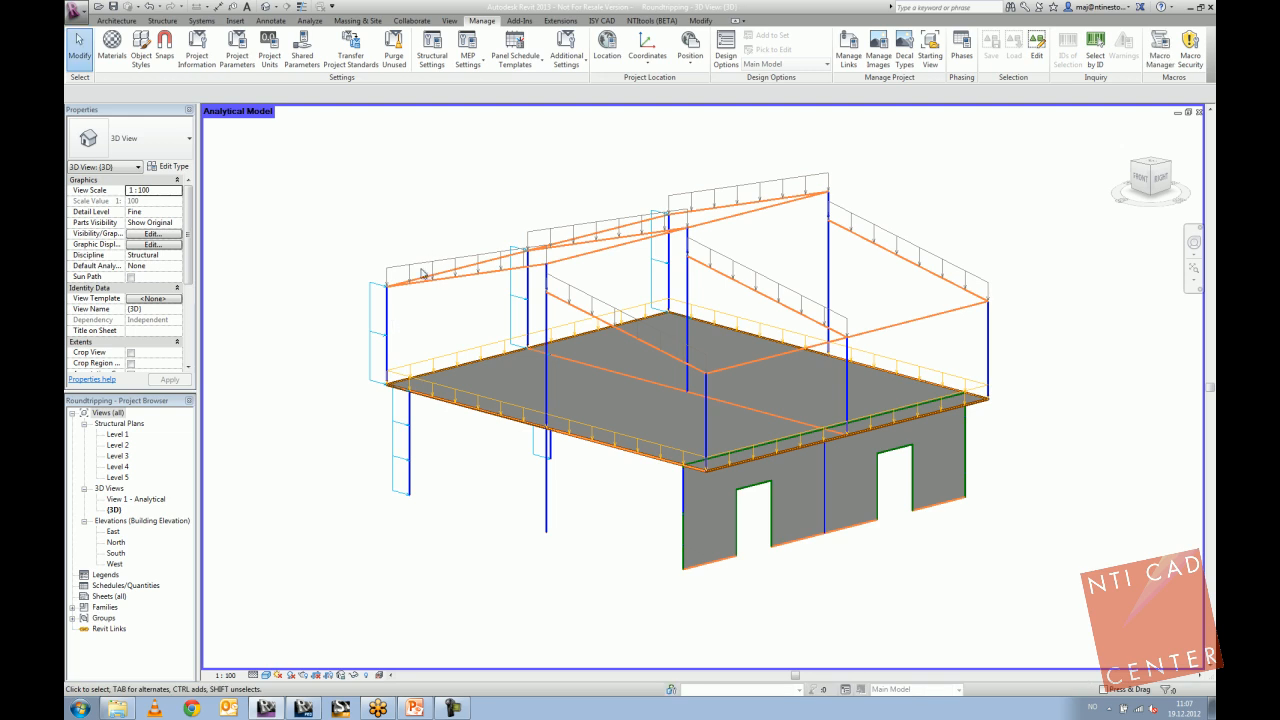
middle_drag(443, 251, 446, 271)
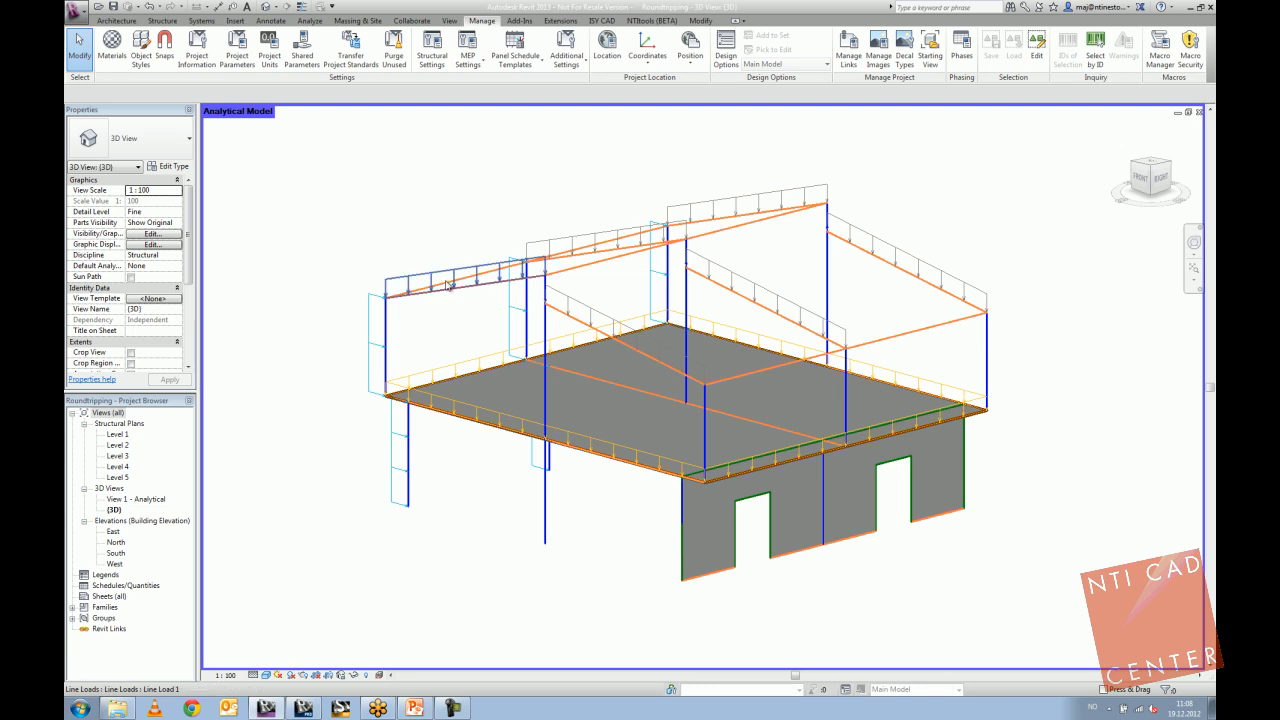
Check the line colors of the start and end segments of Analytical Beams in the object styles.
key(v)
key(g)
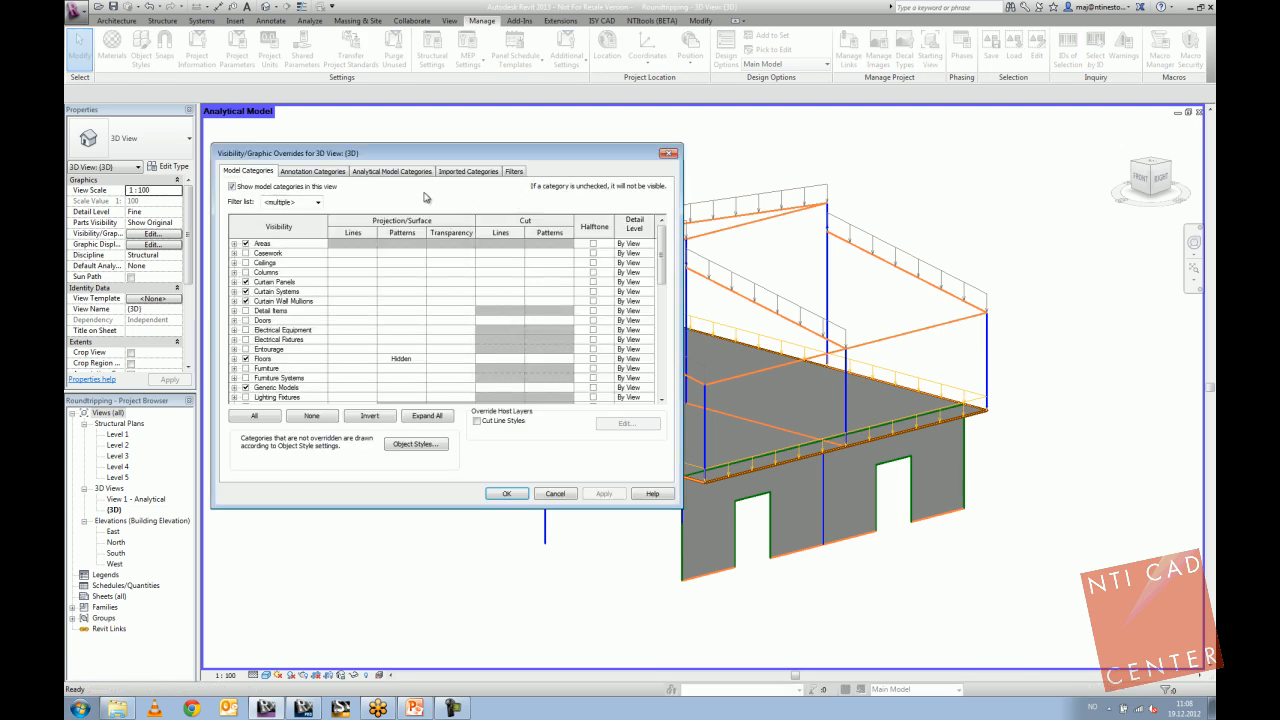
click(380, 171)
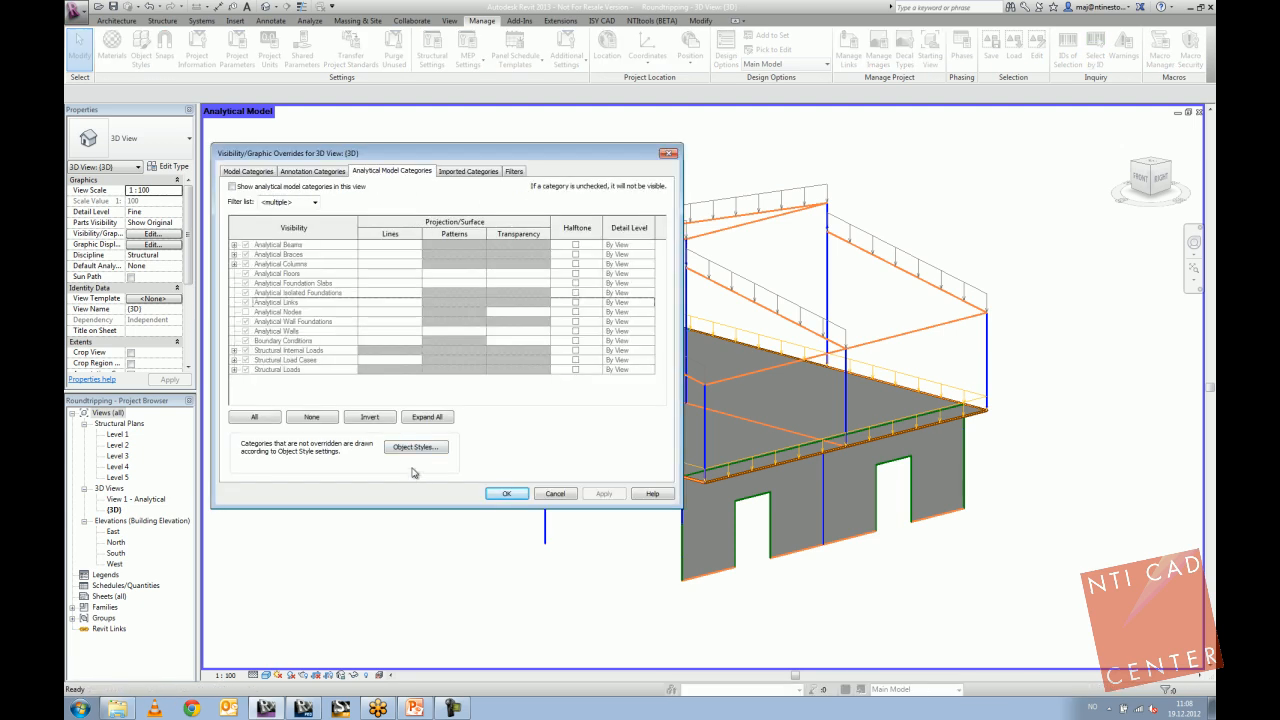
click(416, 446)
click(551, 227)
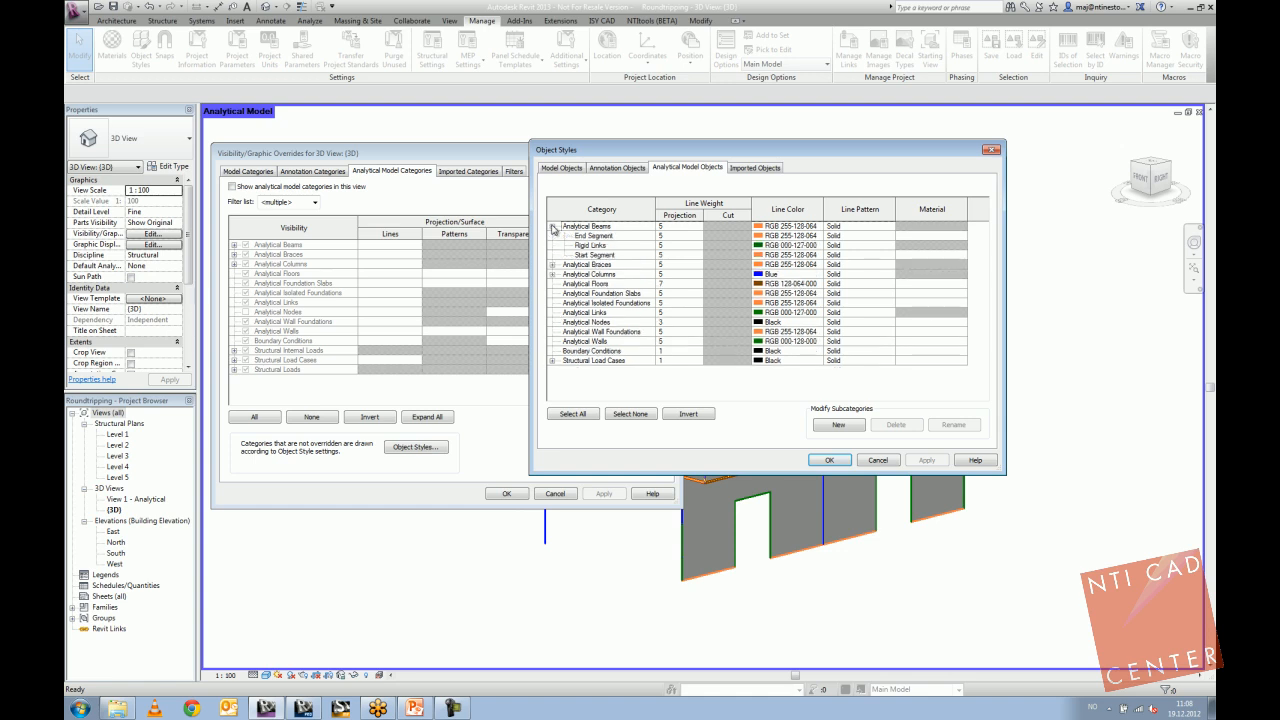
click(991, 150)
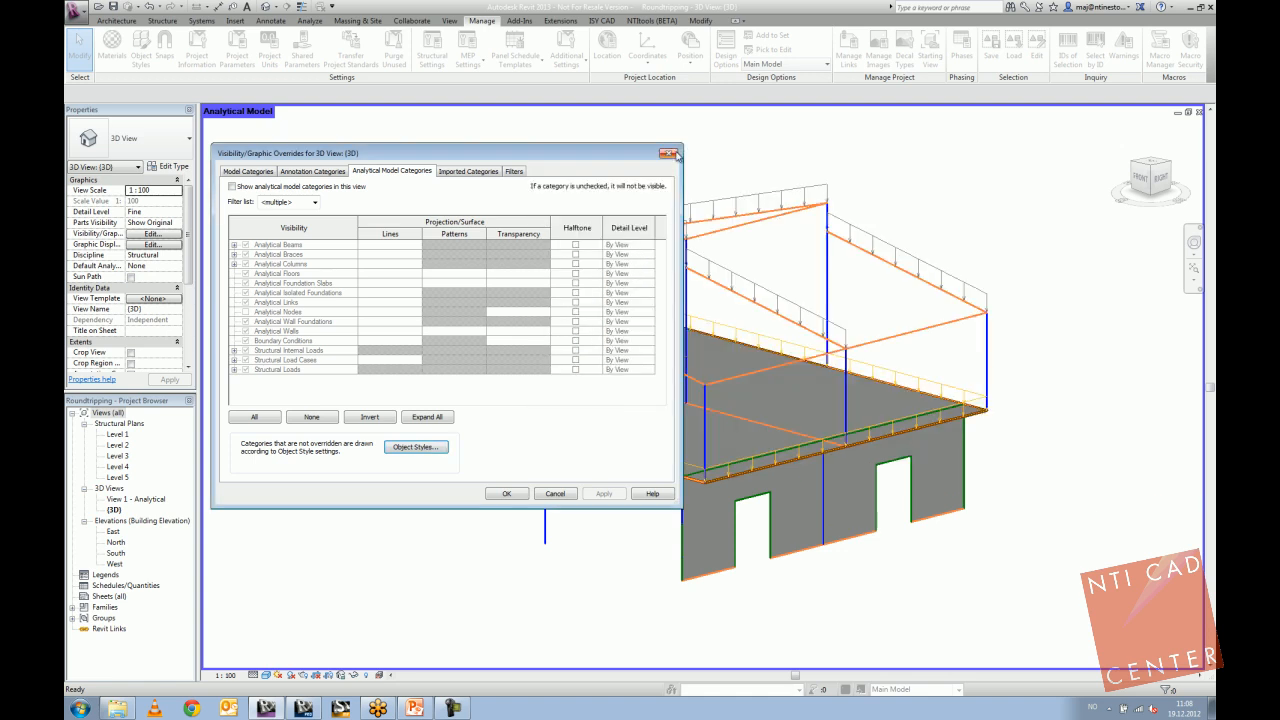
click(673, 155)
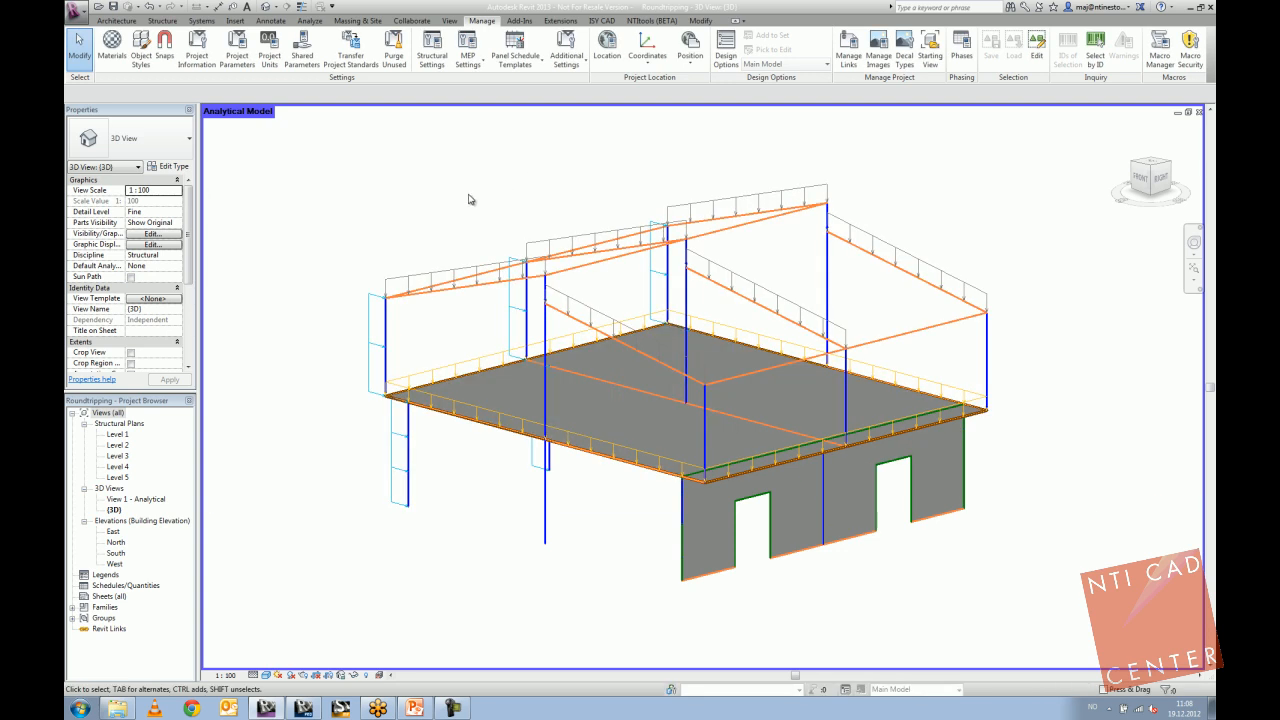
middle_drag(375, 210, 401, 203)
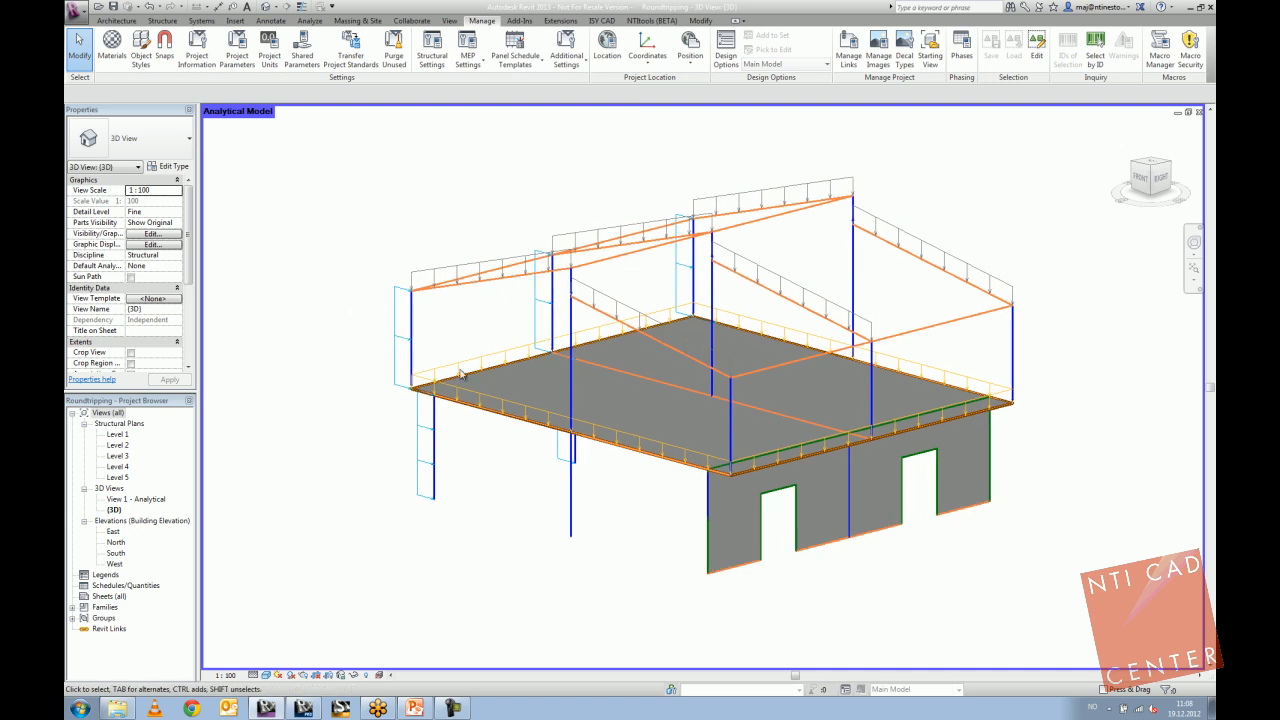
Create a new project based on the Structural Template.
click(77, 12)
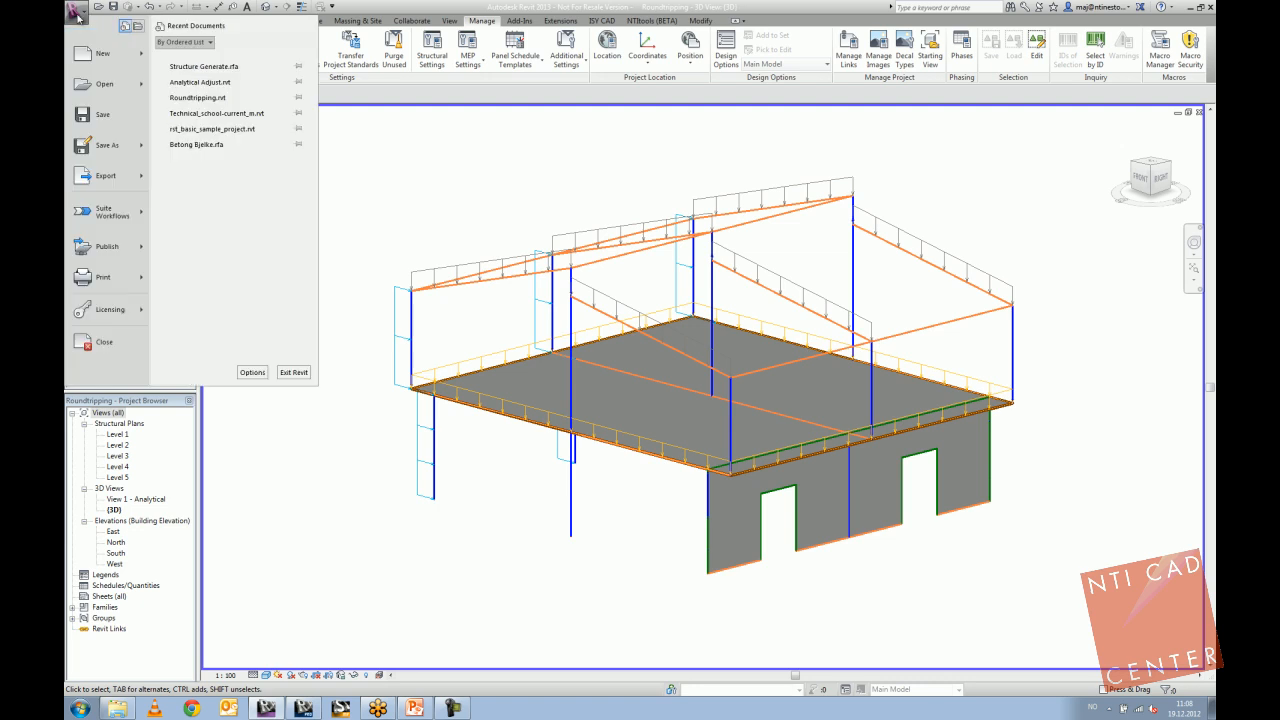
mouse_move(143, 60)
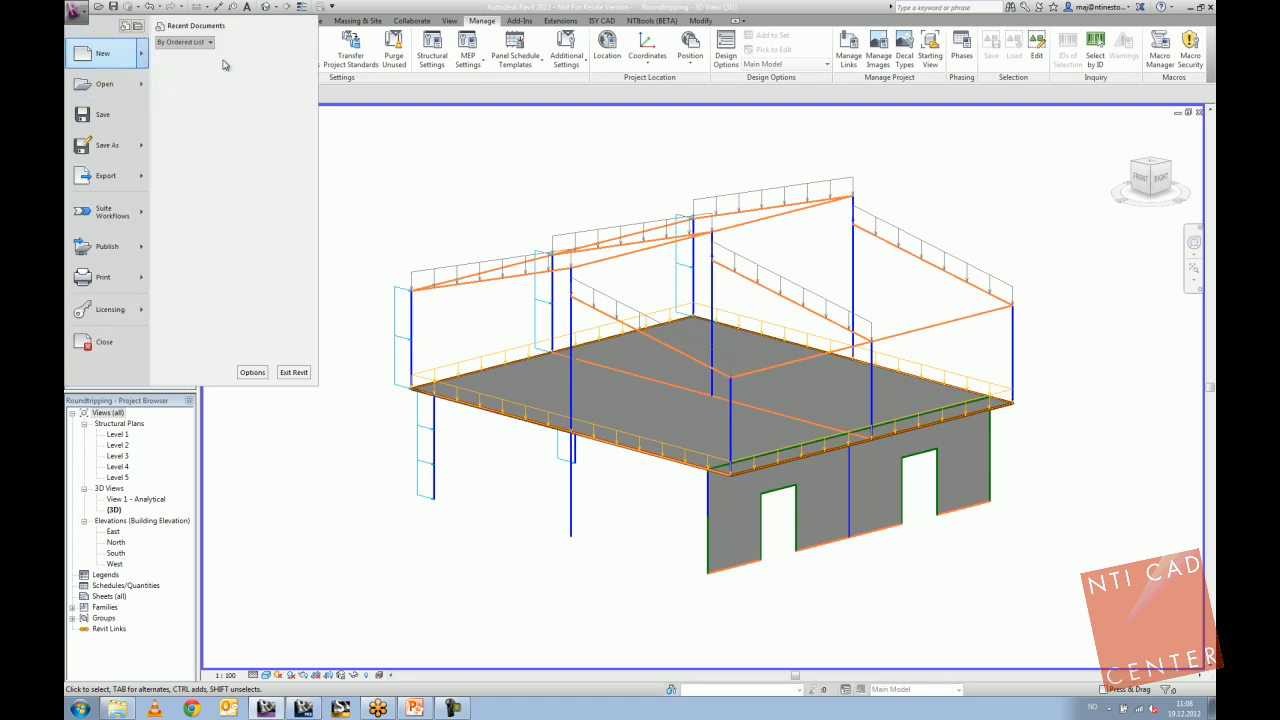
click(226, 62)
click(621, 237)
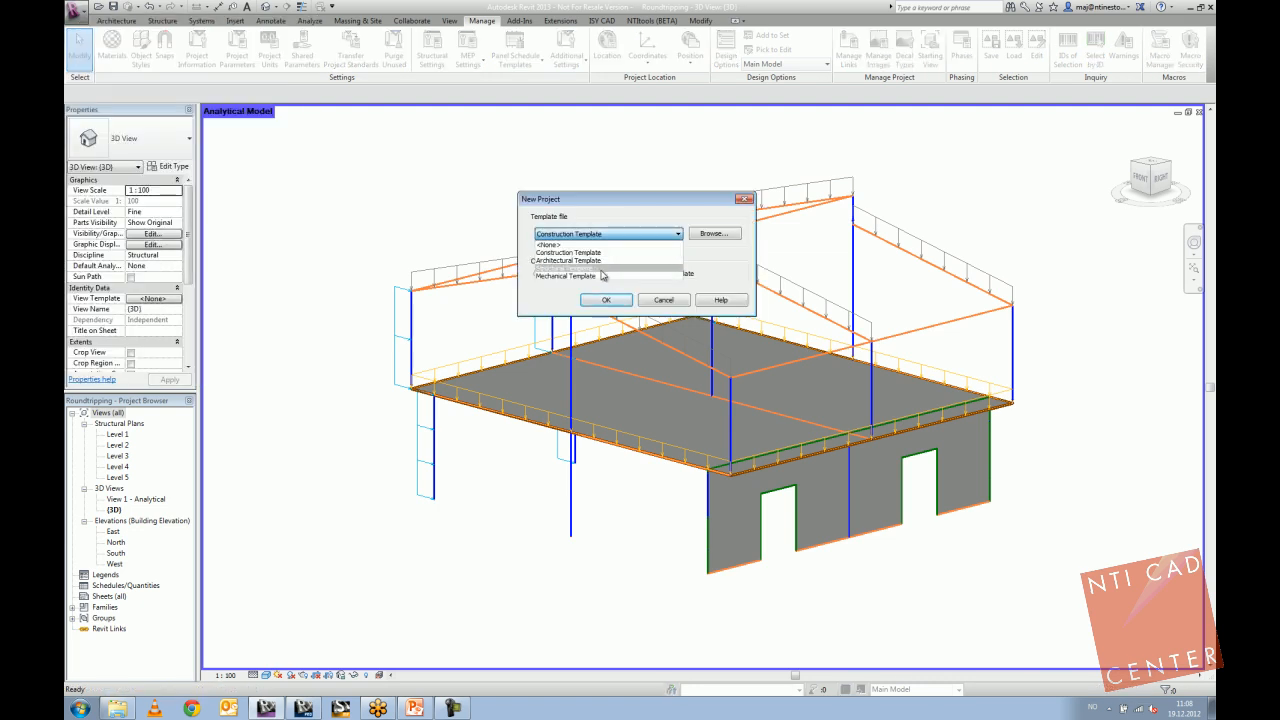
click(602, 268)
click(596, 301)
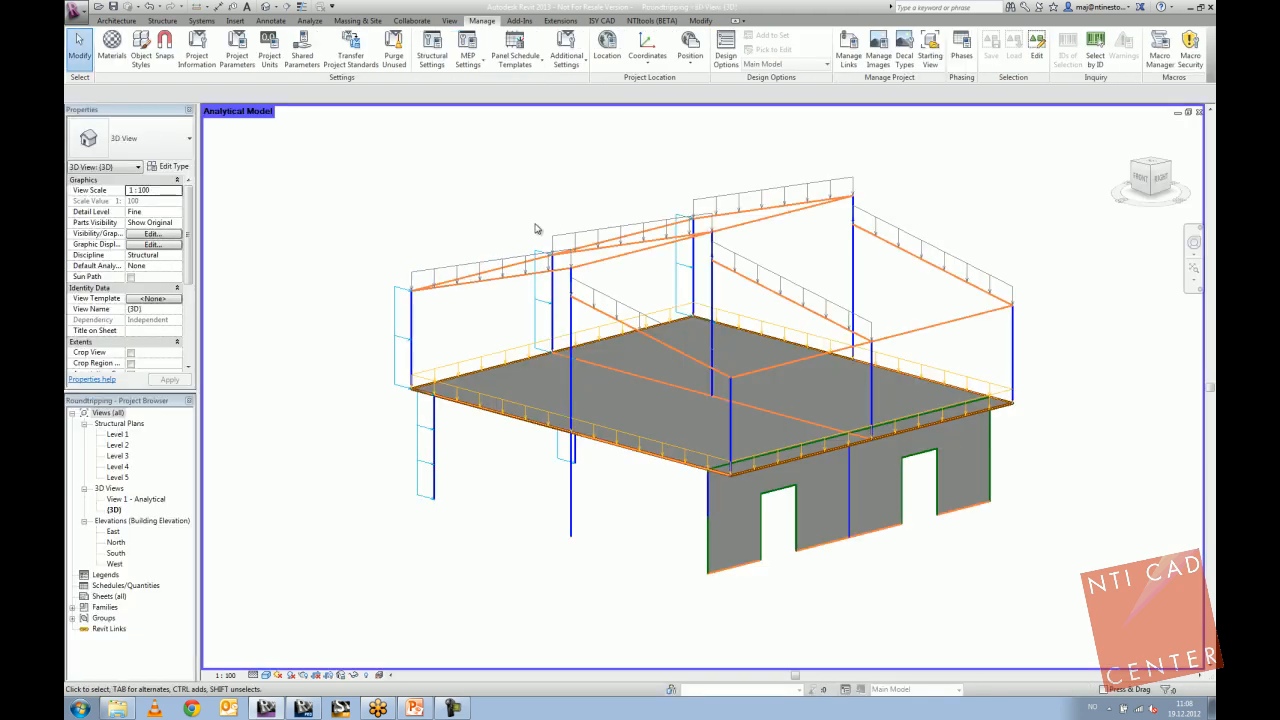
Transfer only the Object Styles project standard from Project1 into the Roundtripping project, overwriting duplicate types.
click(352, 48)
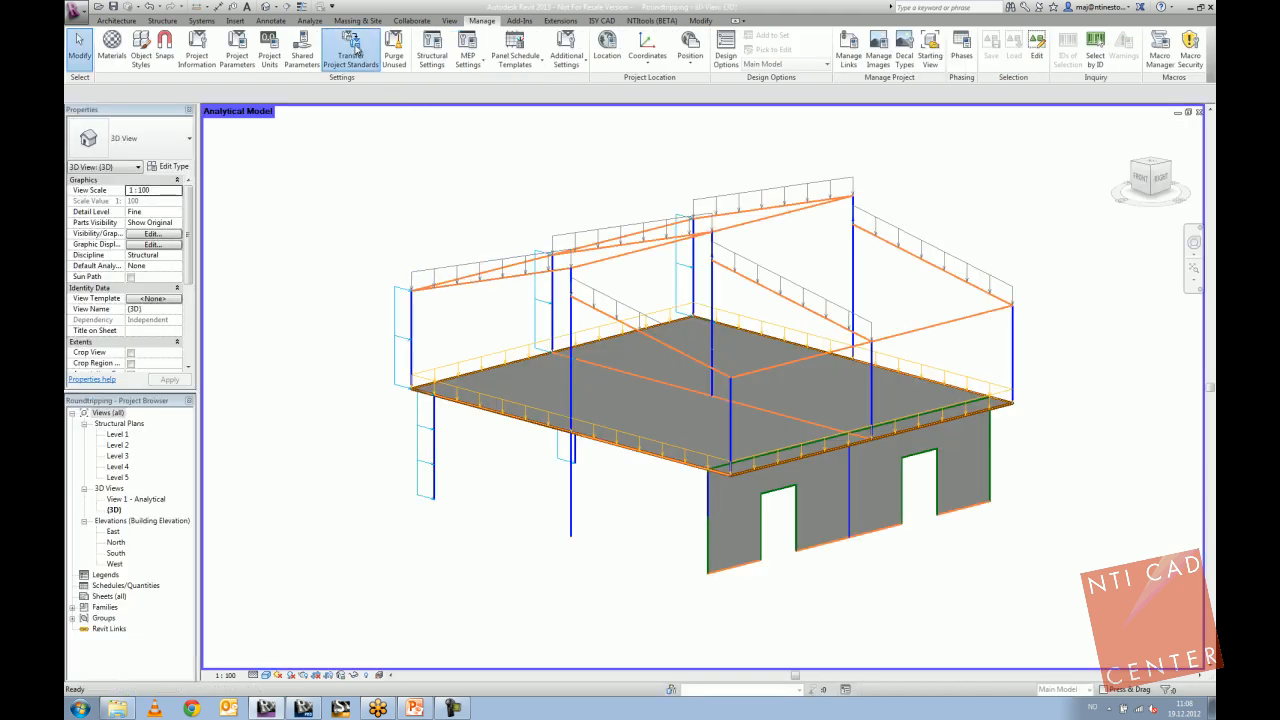
click(706, 302)
drag(672, 298, 673, 360)
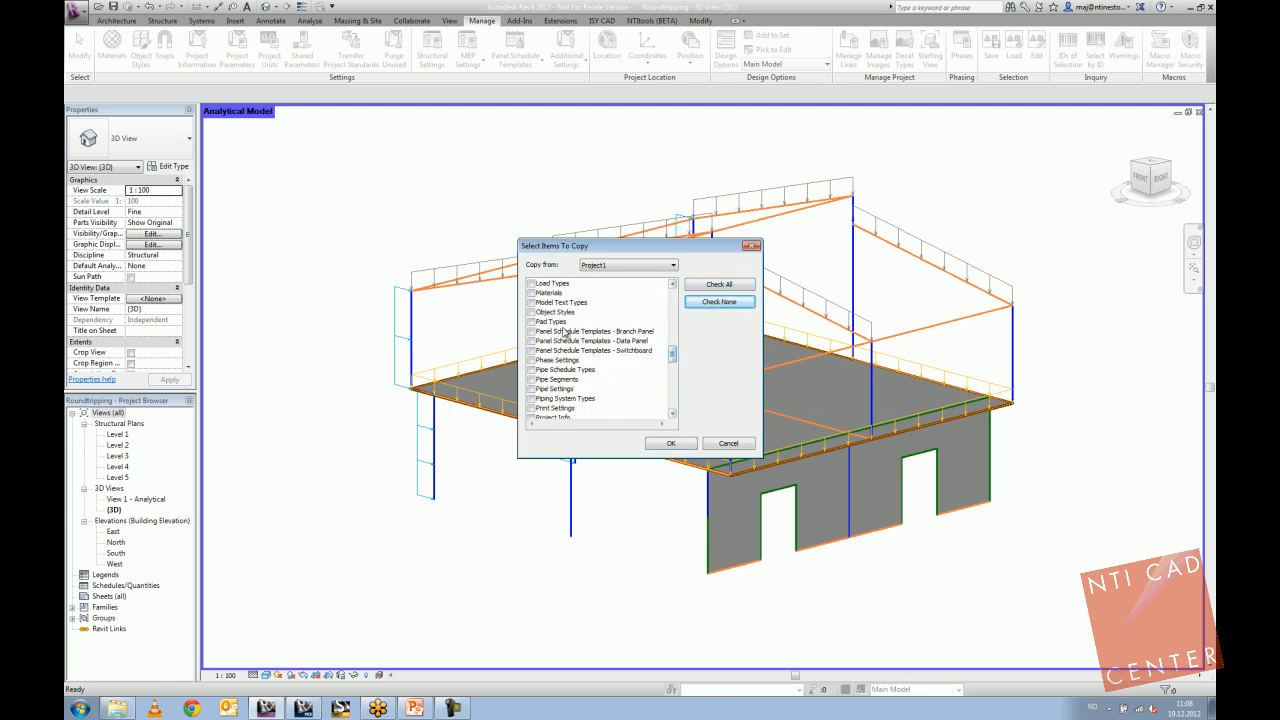
click(533, 313)
click(658, 442)
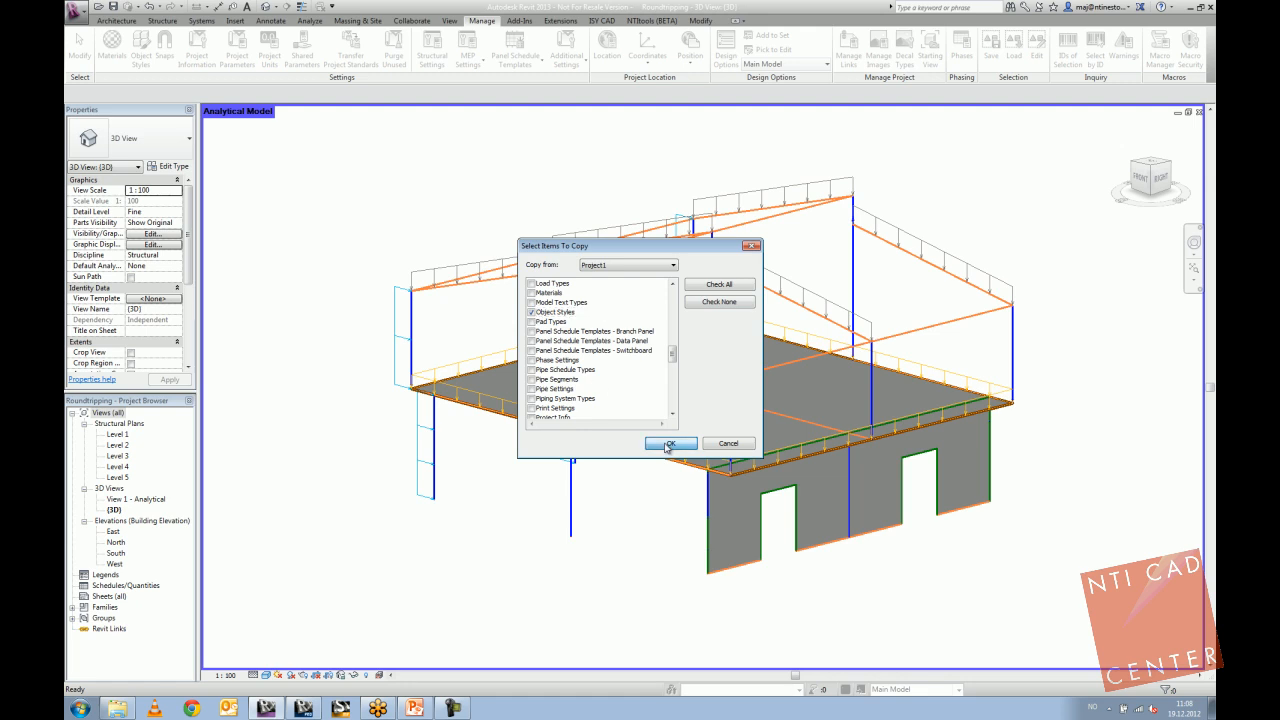
click(593, 407)
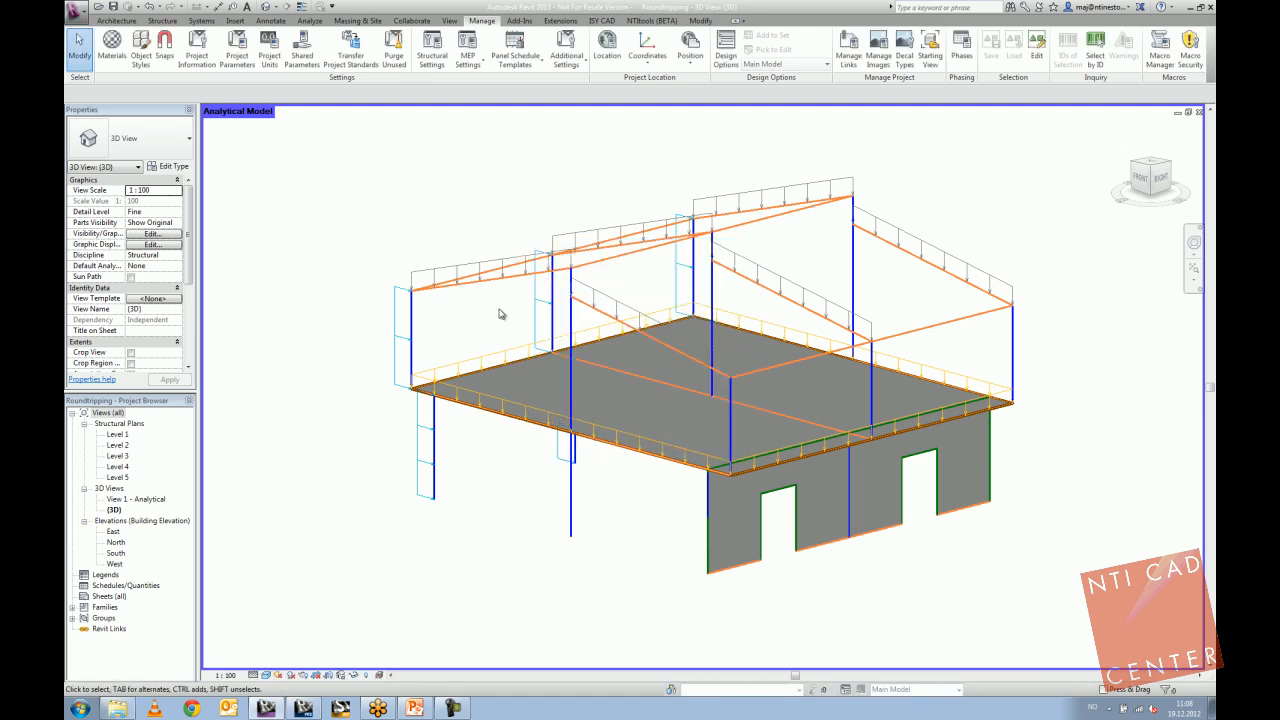
Repeat the transfer of only Object Styles from Project1 and overwrite the duplicate Glass material.
middle_drag(463, 229, 469, 257)
scroll(448, 255, down, 2)
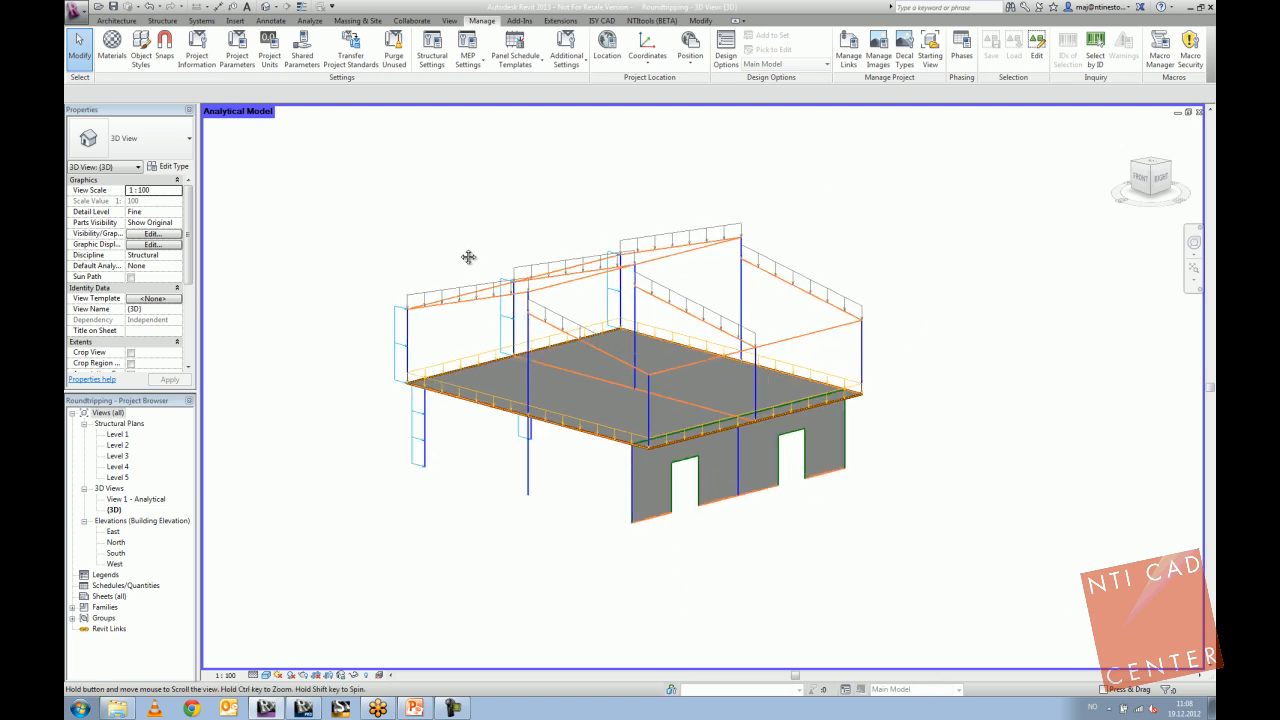
click(350, 58)
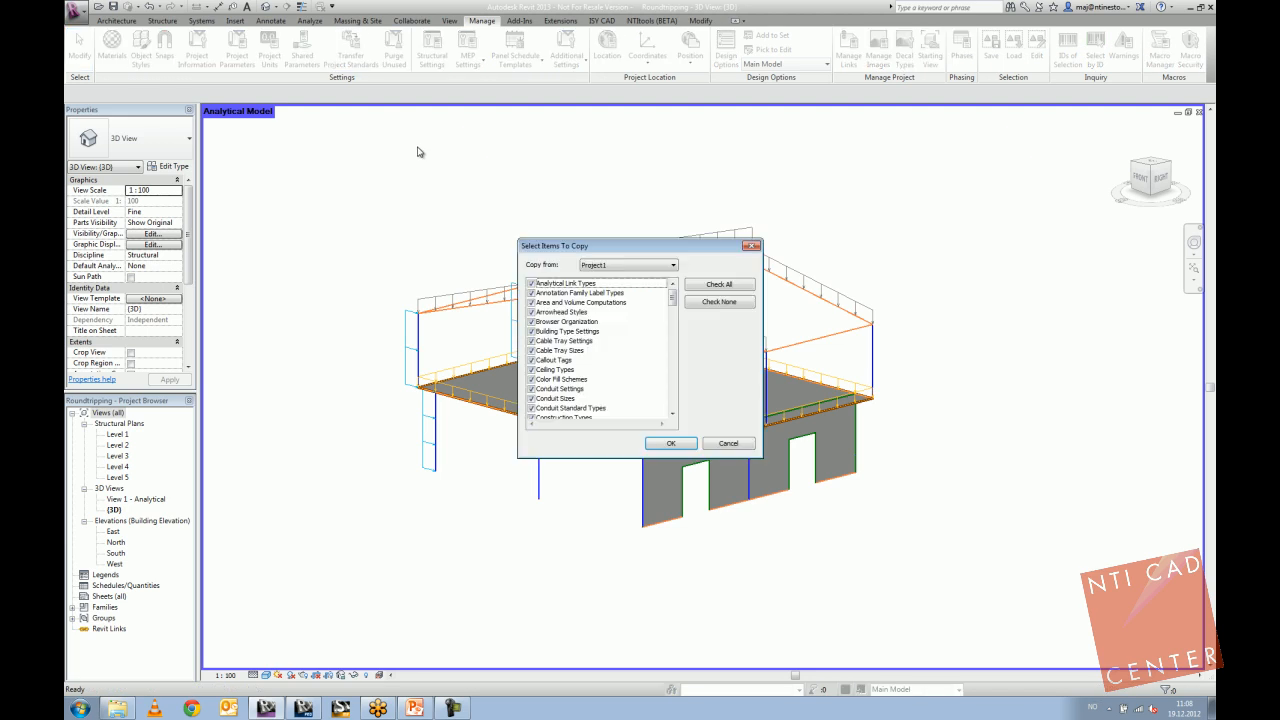
click(716, 302)
drag(672, 298, 653, 352)
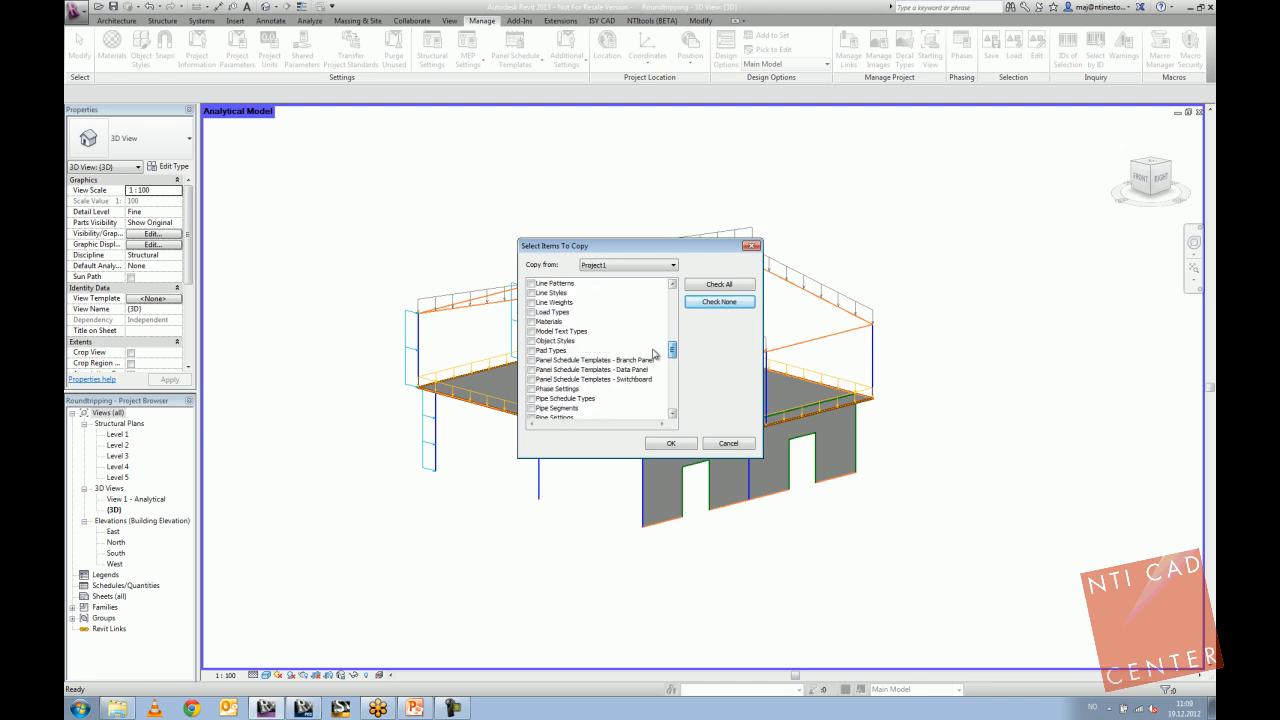
click(536, 342)
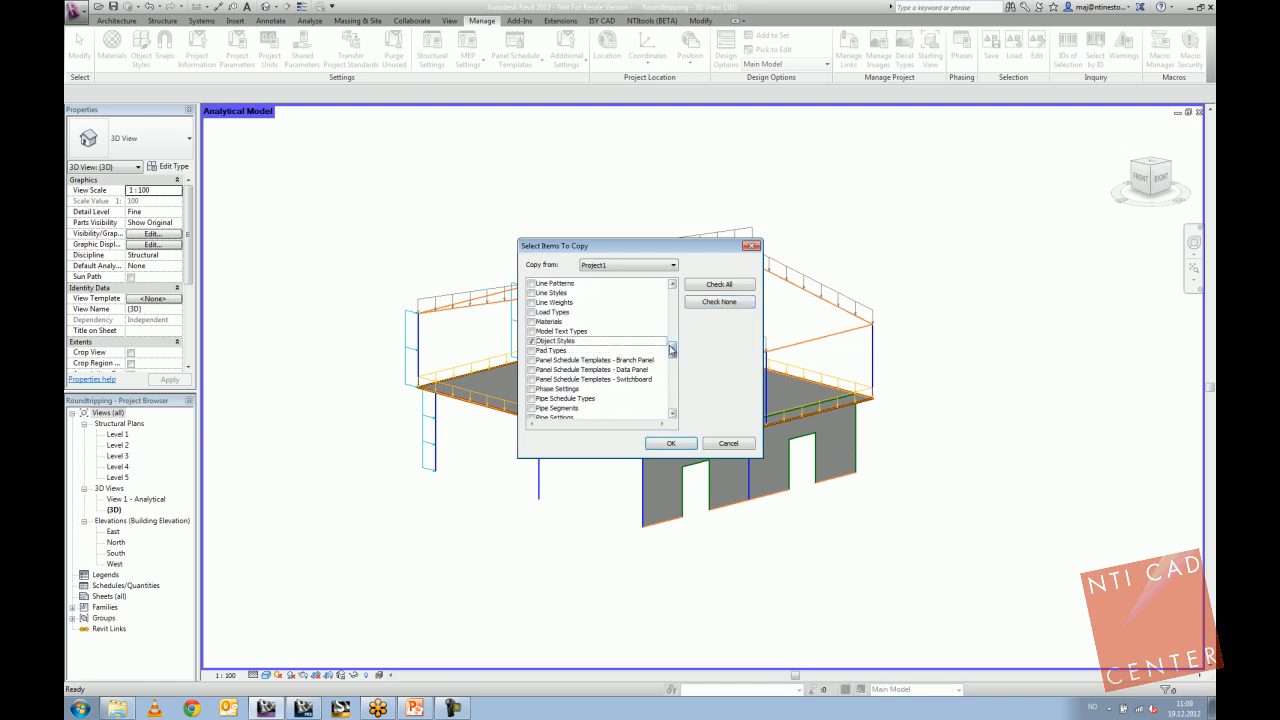
mouse_move(673, 352)
mouse_down()
mouse_move(671, 388)
mouse_move(672, 295)
mouse_move(671, 333)
mouse_up()
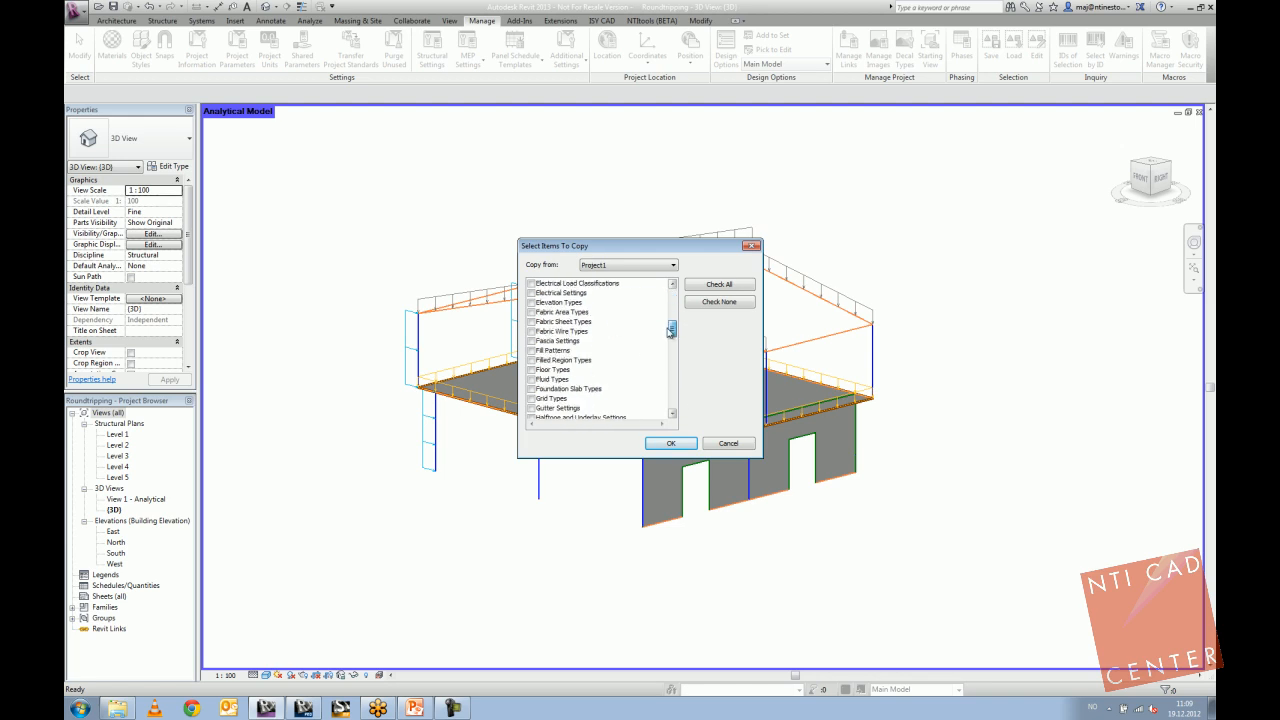
click(669, 443)
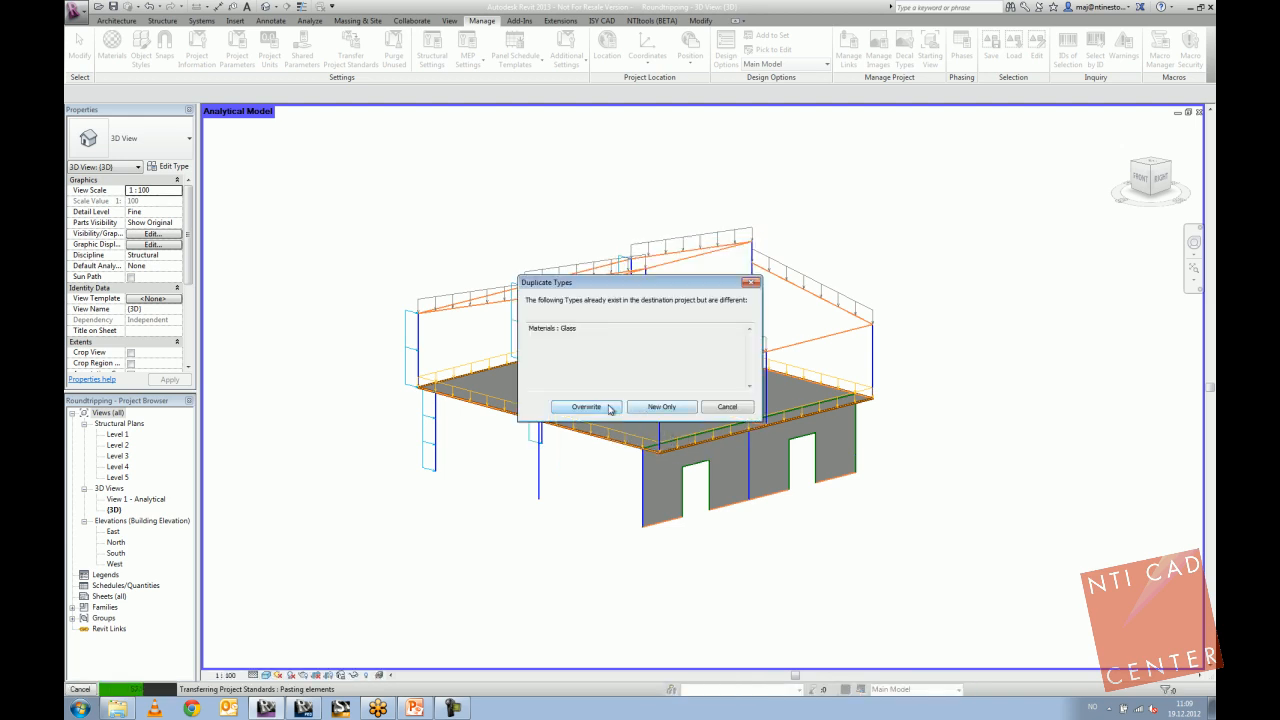
click(607, 405)
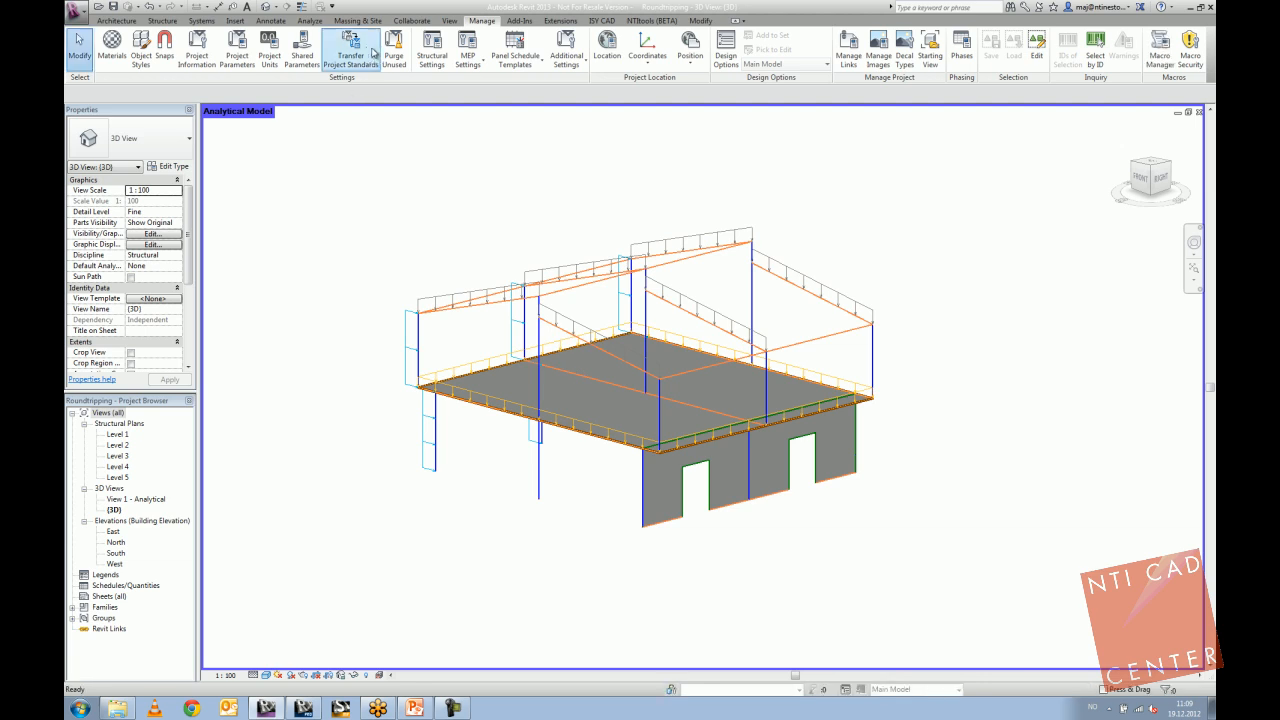
Transfer only the Analytical Link Types project standard from Project1 into the Roundtripping project.
click(350, 48)
click(698, 302)
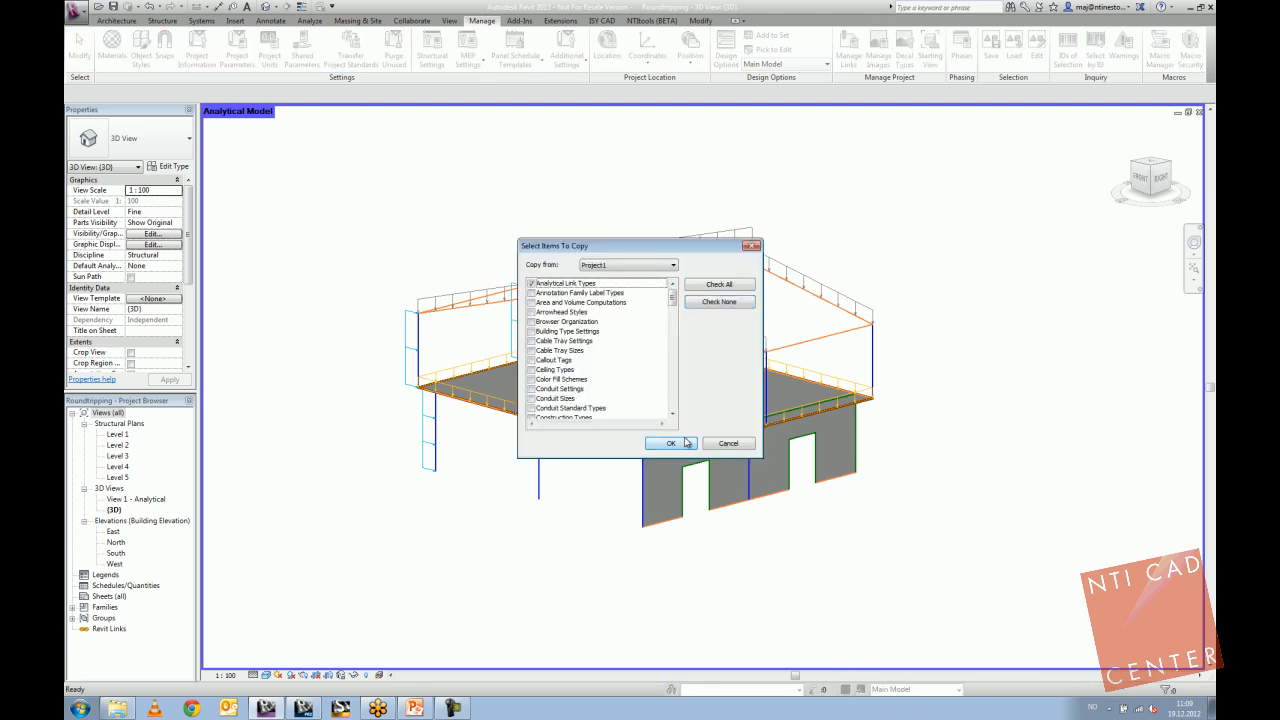
click(670, 443)
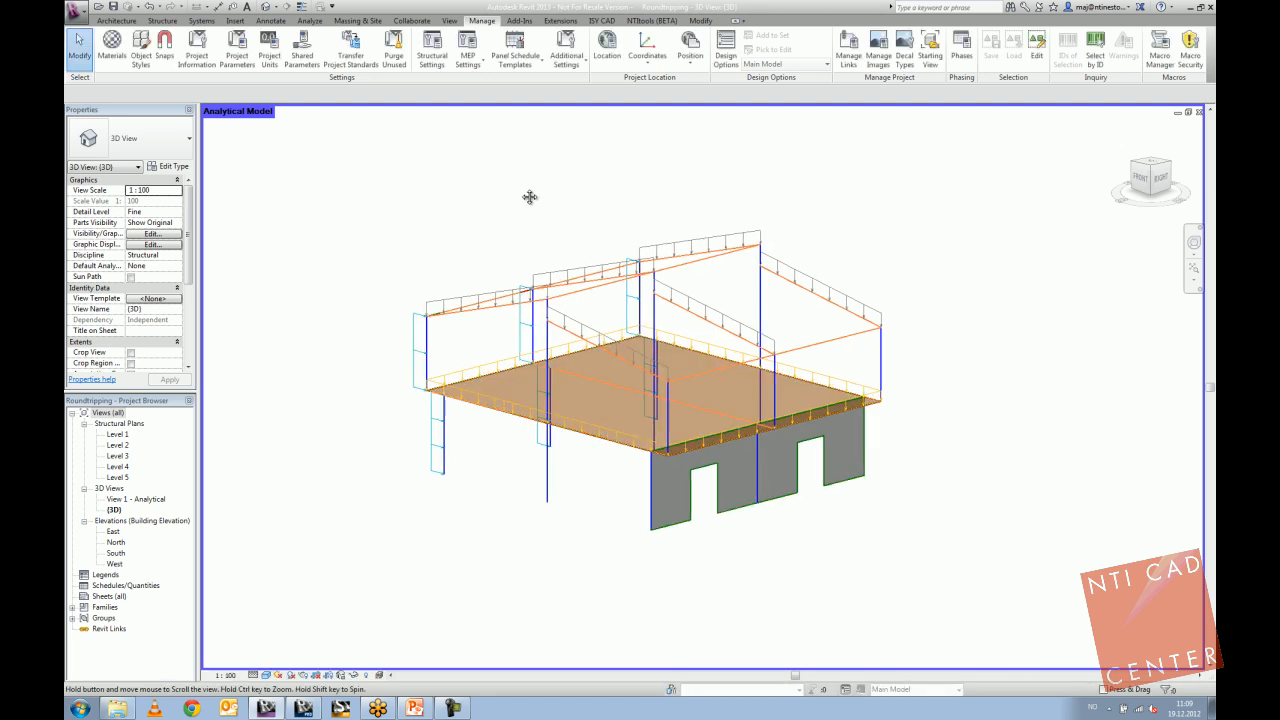
Open the Visibility/Graphic Overrides of the 3D view and close them without changes.
middle_drag(533, 210, 509, 195)
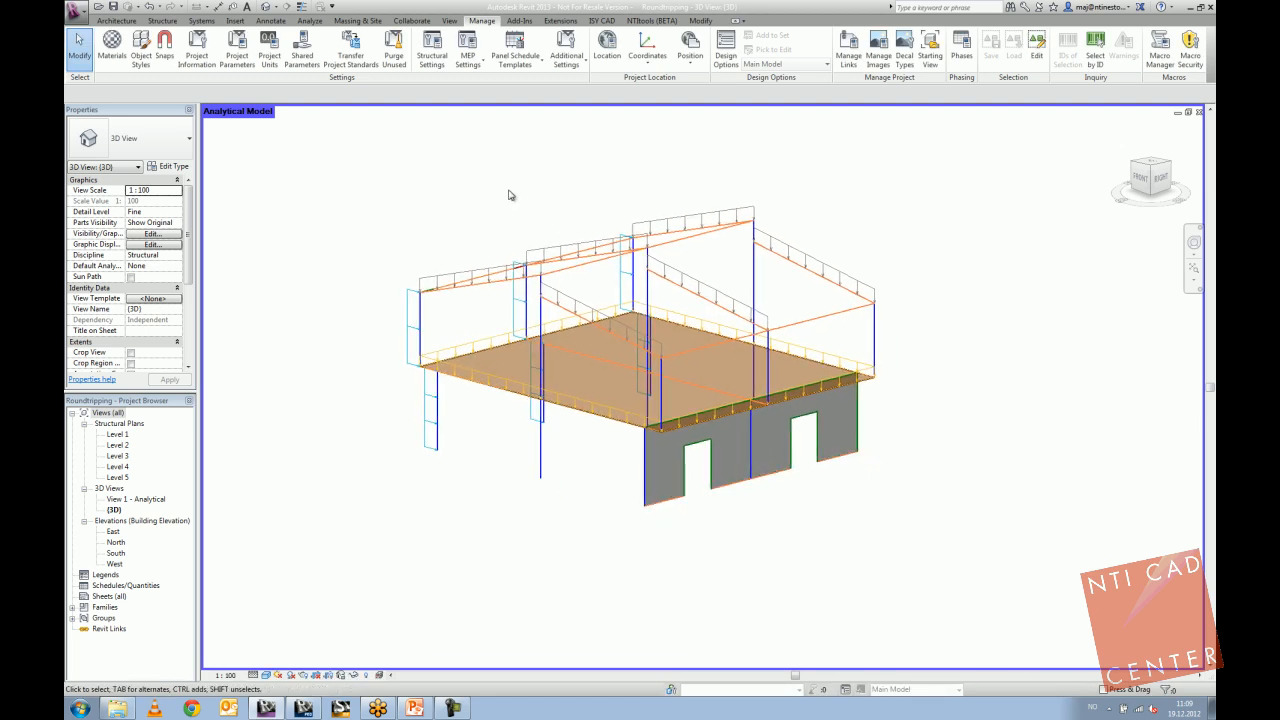
middle_drag(489, 250, 459, 246)
scroll(463, 250, up, 1)
key(v)
key(g)
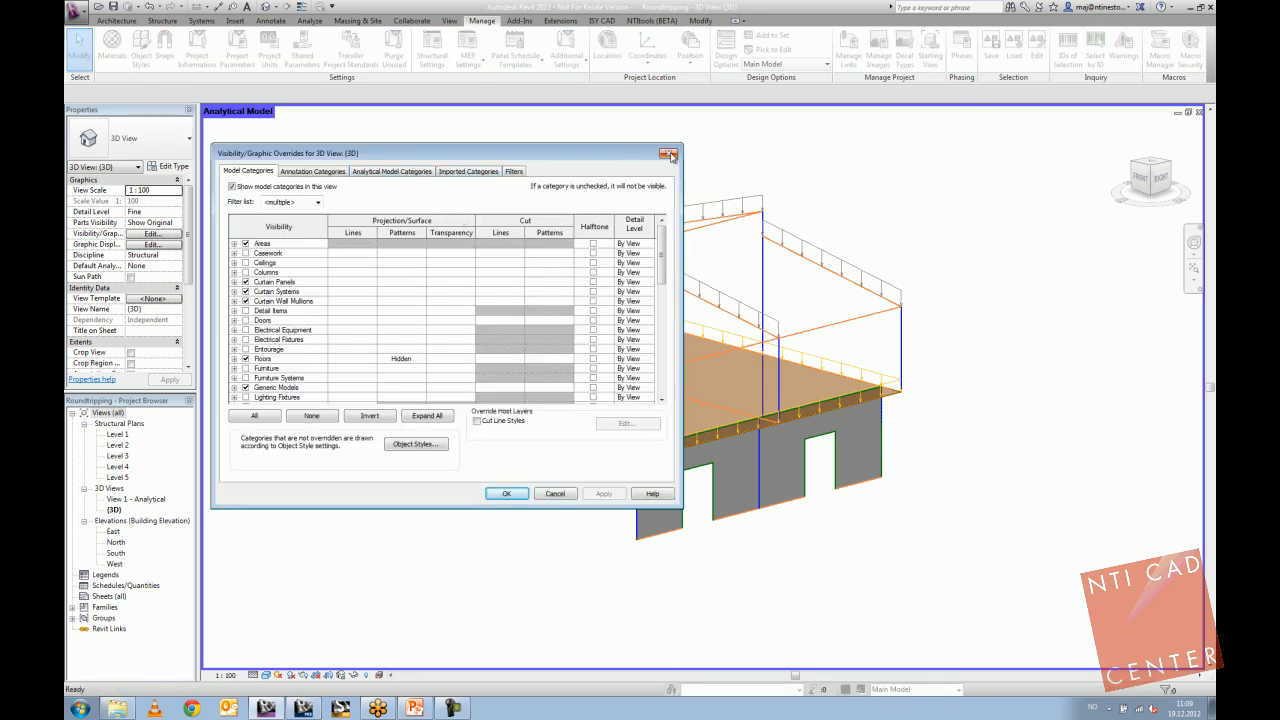
click(668, 153)
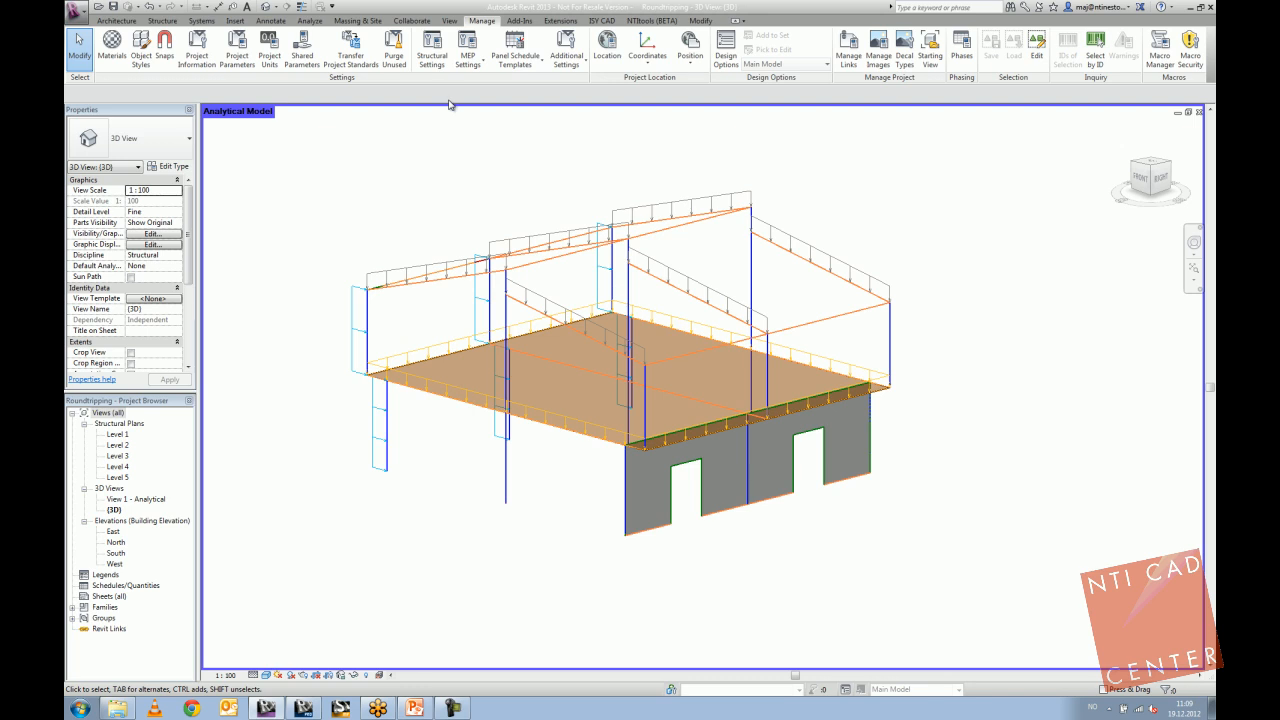
Check the Analytical Model Settings in Structural Settings, including the option to differentiate ends of linear analytical models.
click(432, 48)
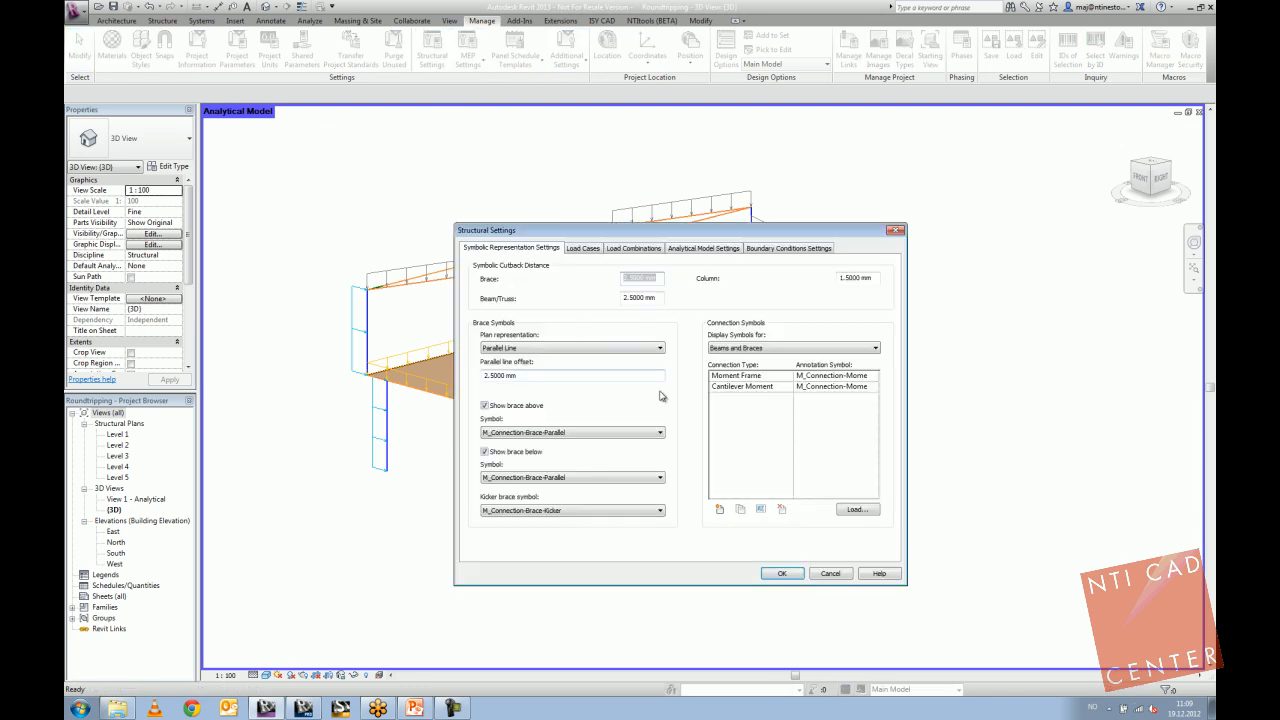
click(708, 250)
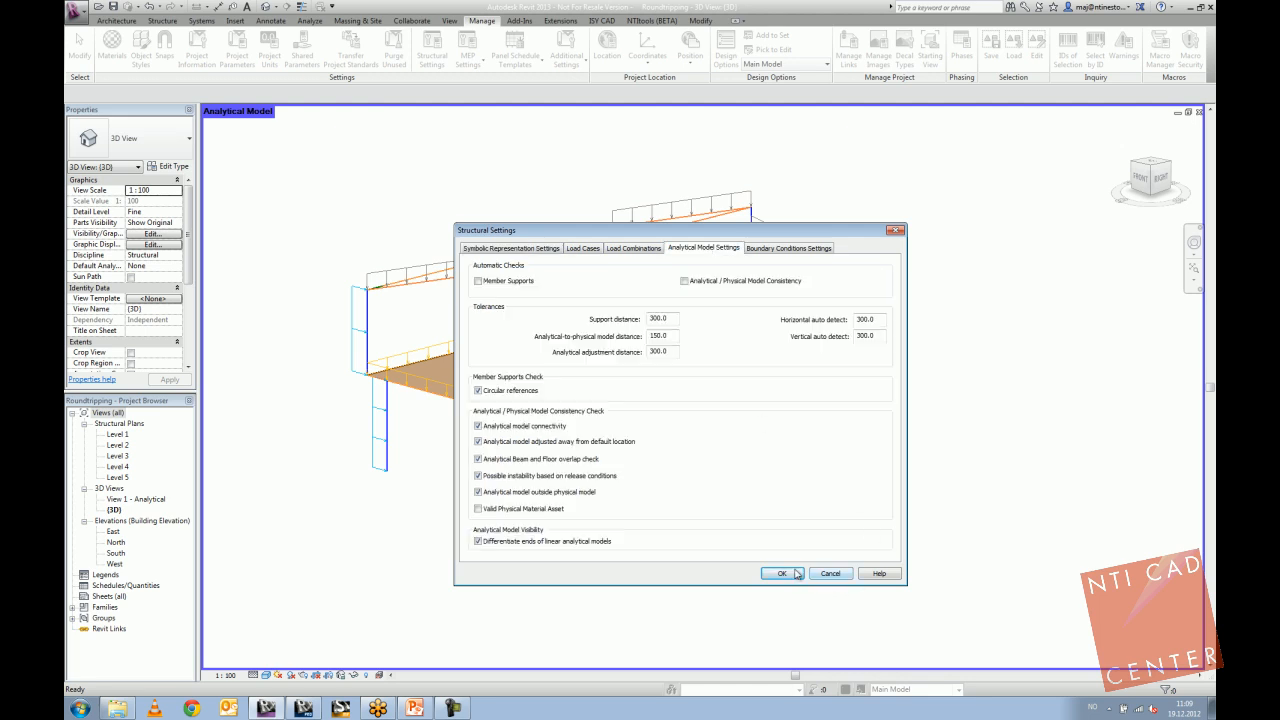
click(795, 573)
Transfer all project standards from Project1 into the Roundtripping project, overwriting duplicate types.
shift+middle_drag(487, 470, 507, 373)
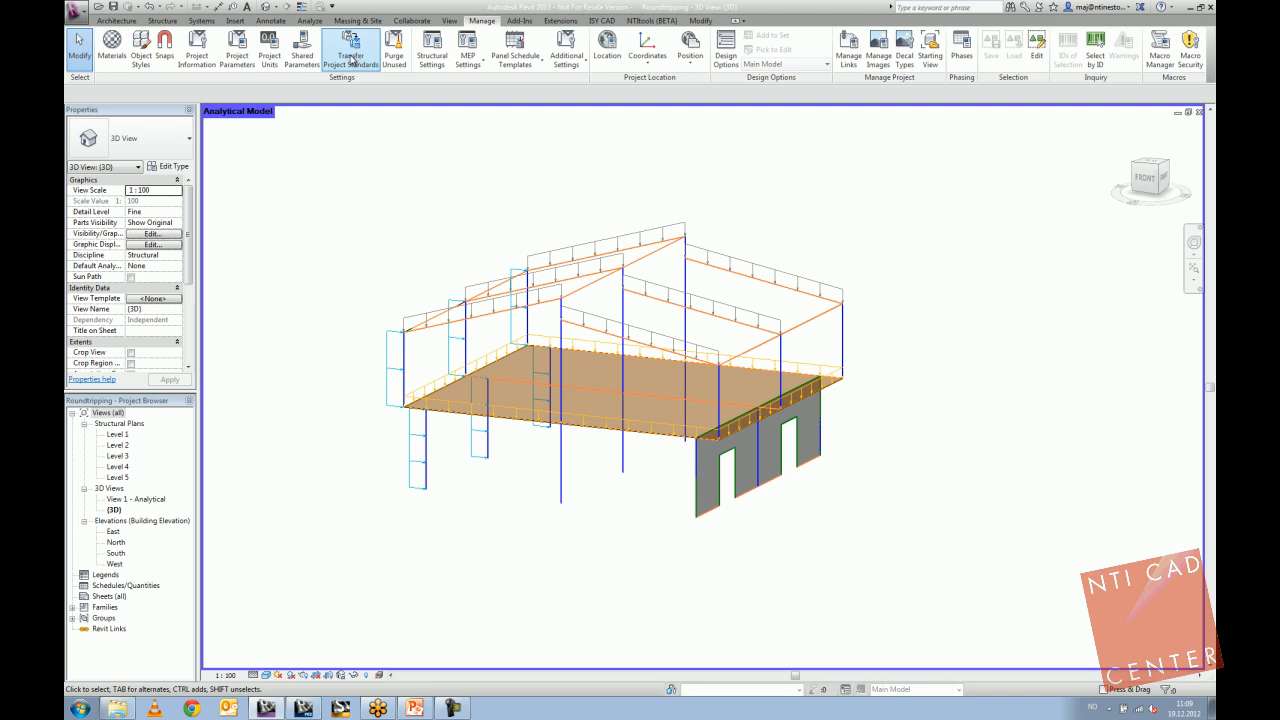
click(351, 56)
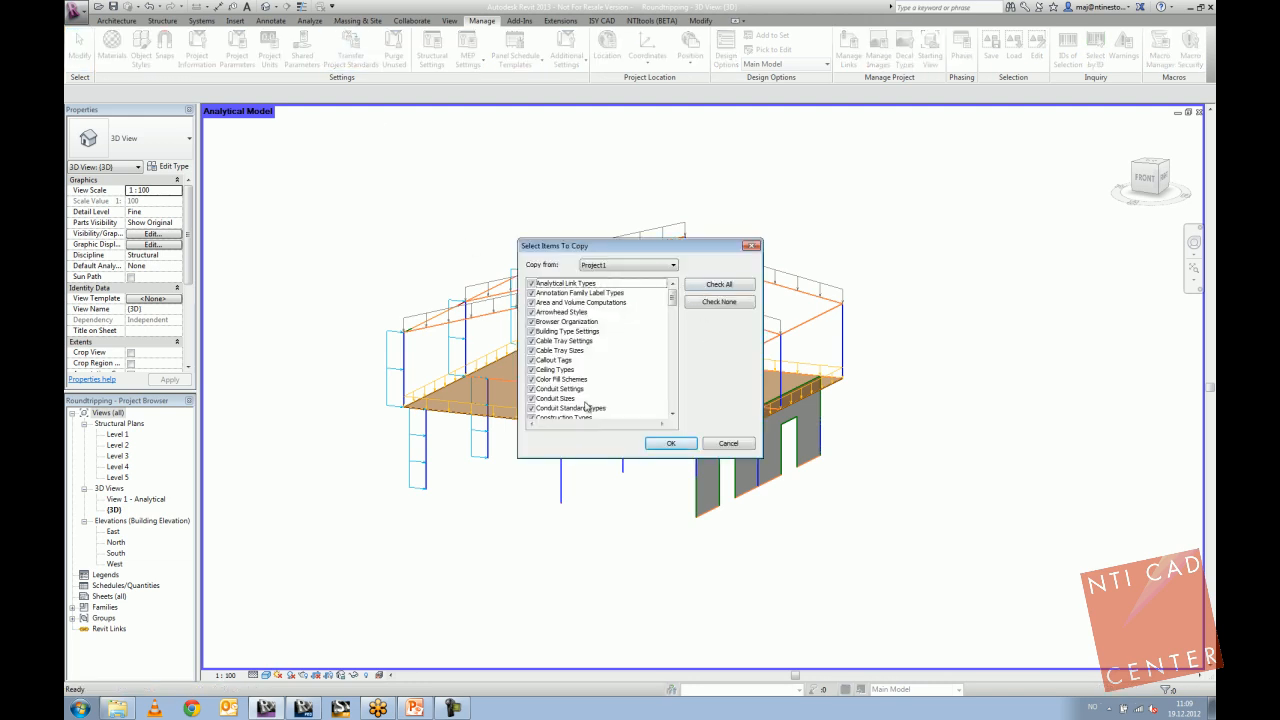
click(671, 443)
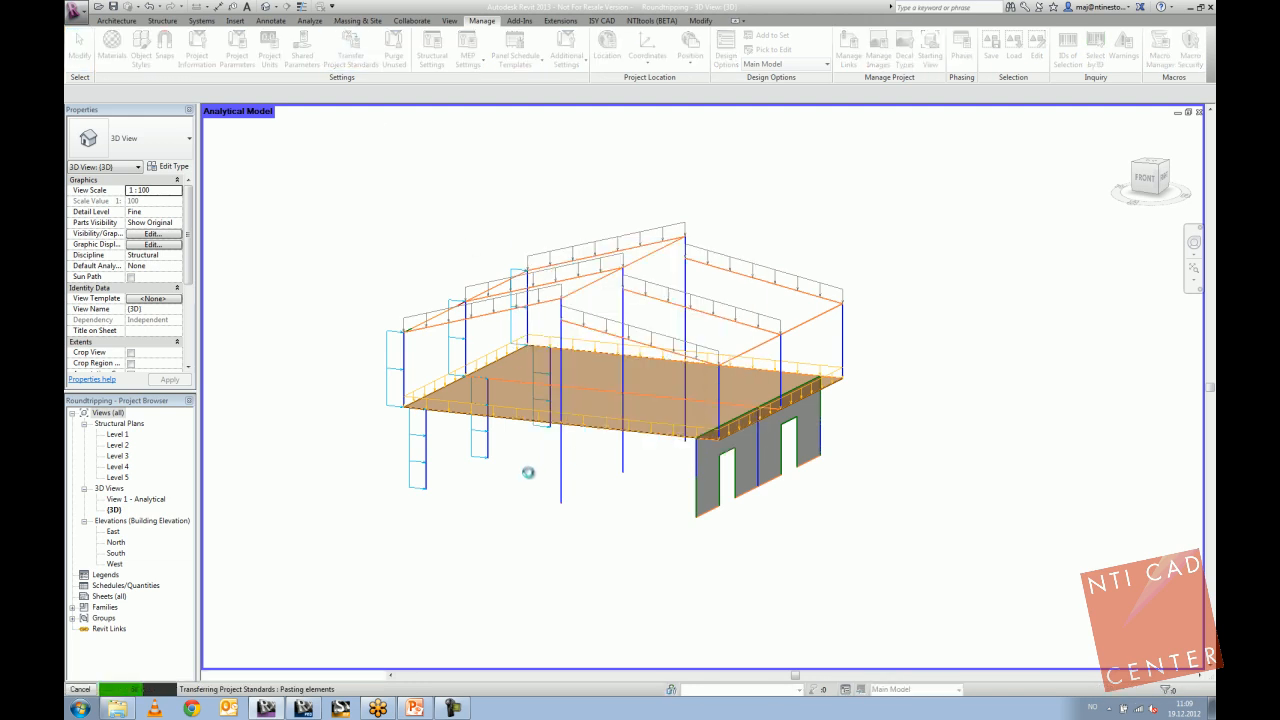
click(570, 412)
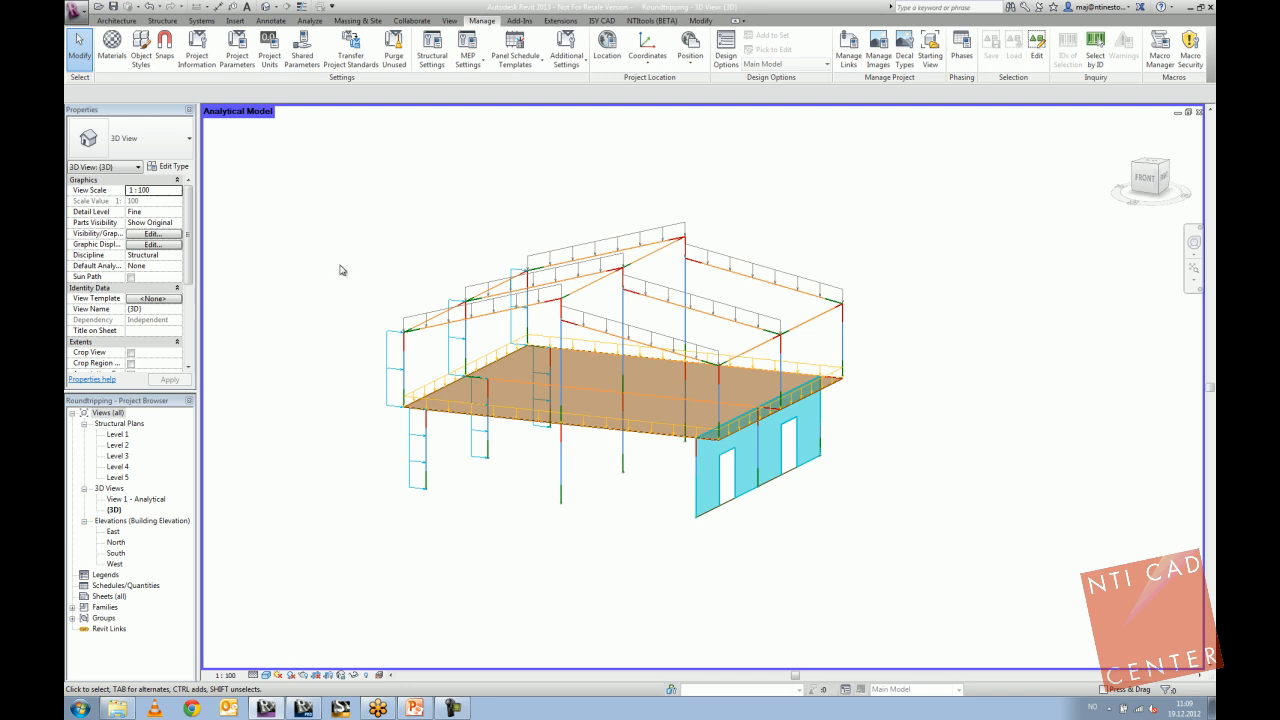
Examine the start and end segment colours of the analytical beams and columns around the whole frame.
shift+middle_drag(390, 258, 377, 300)
scroll(426, 330, up, 5)
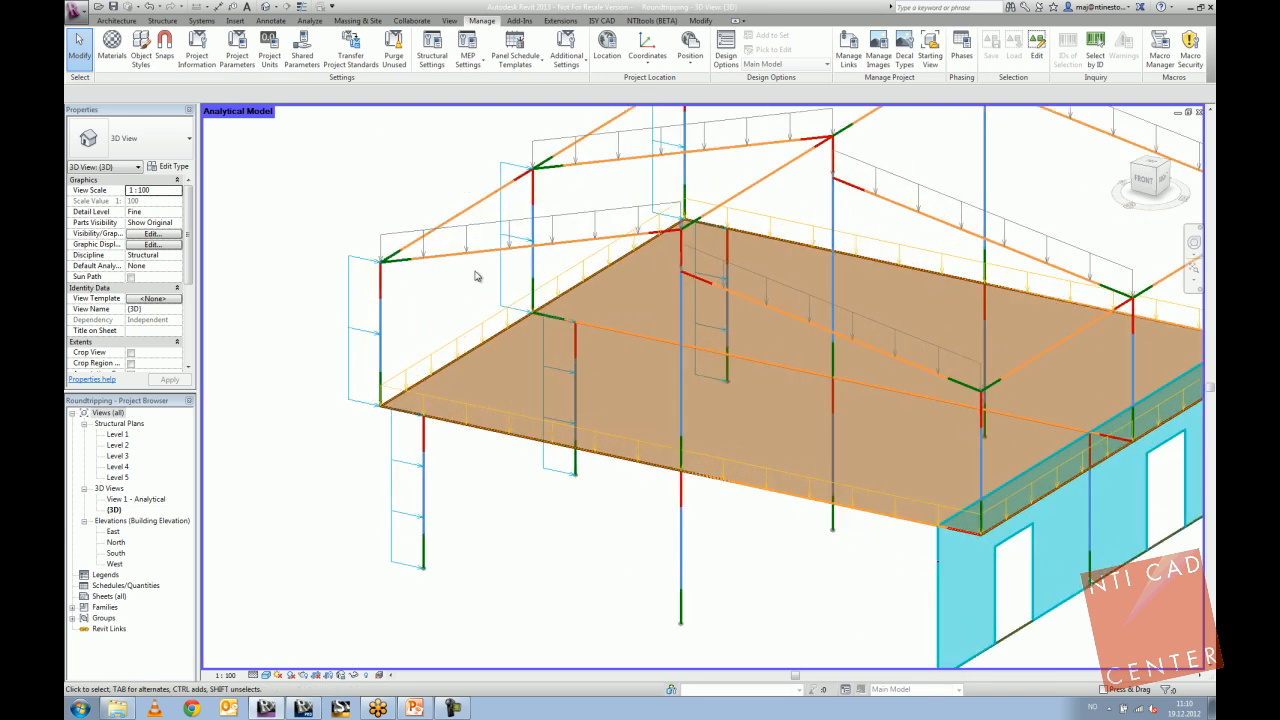
scroll(474, 300, down, 3)
shift+middle_drag(474, 317, 497, 303)
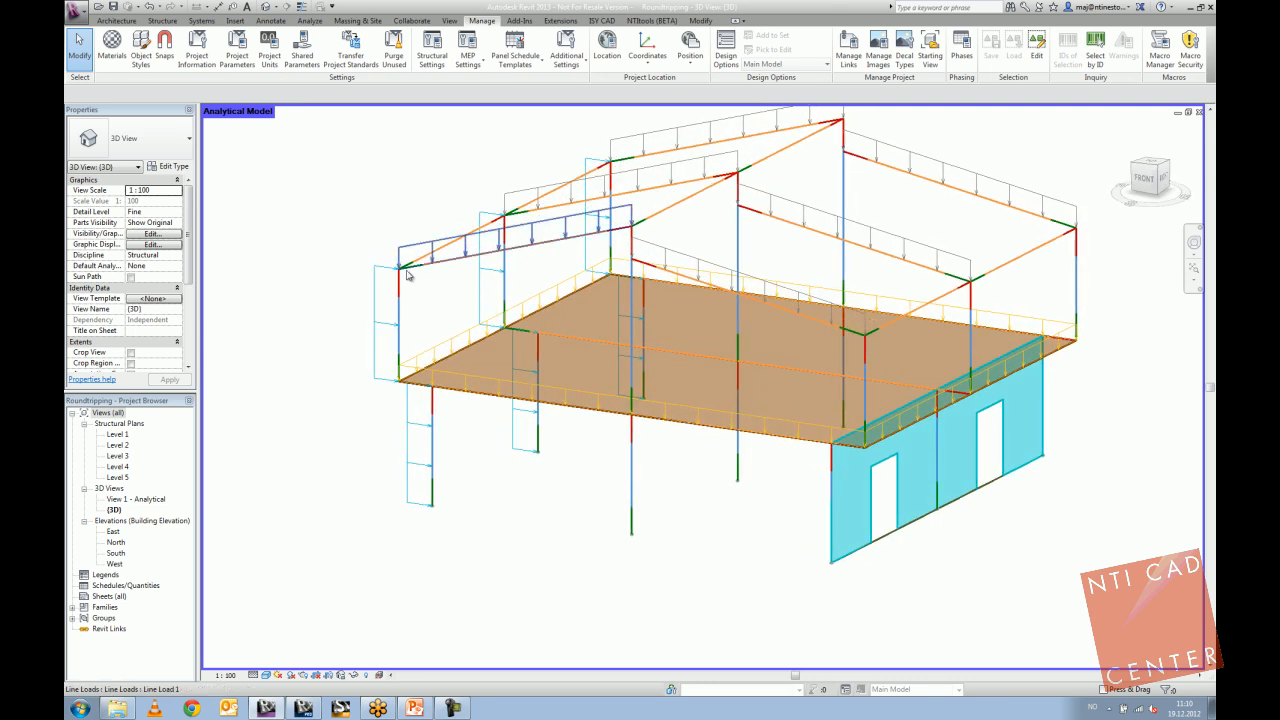
middle_drag(634, 480, 561, 477)
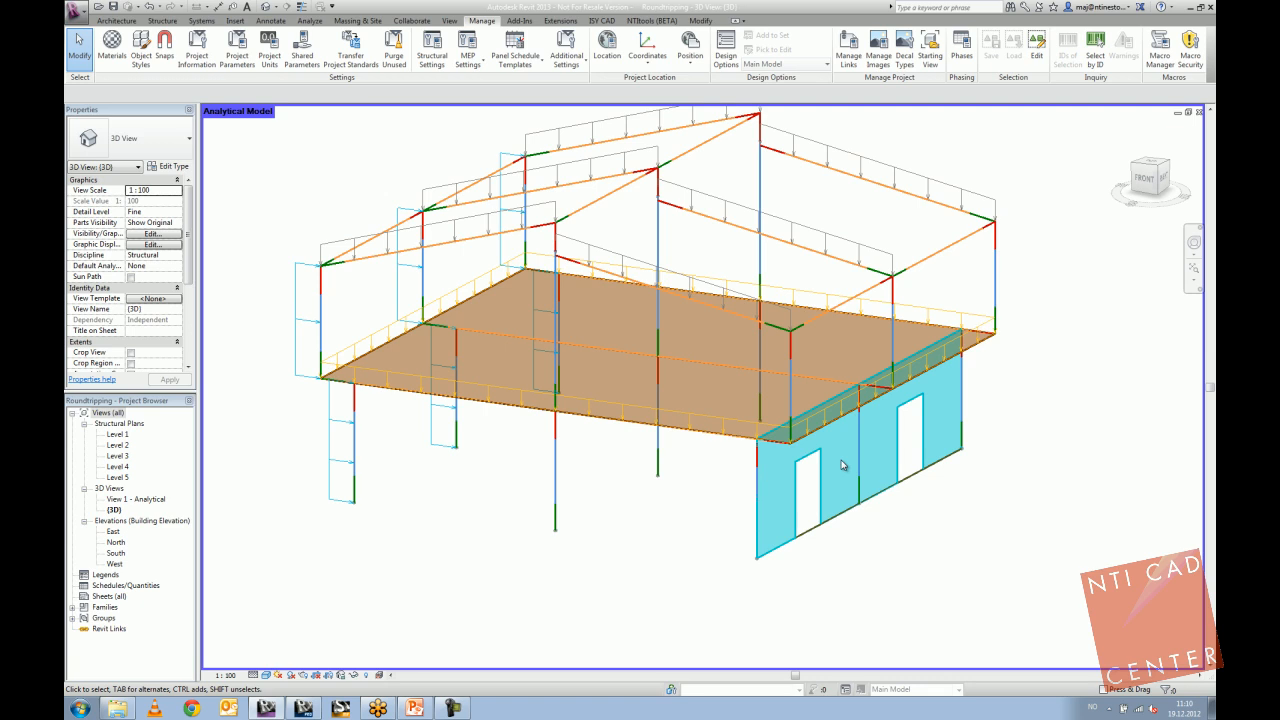
scroll(700, 390, down, 3)
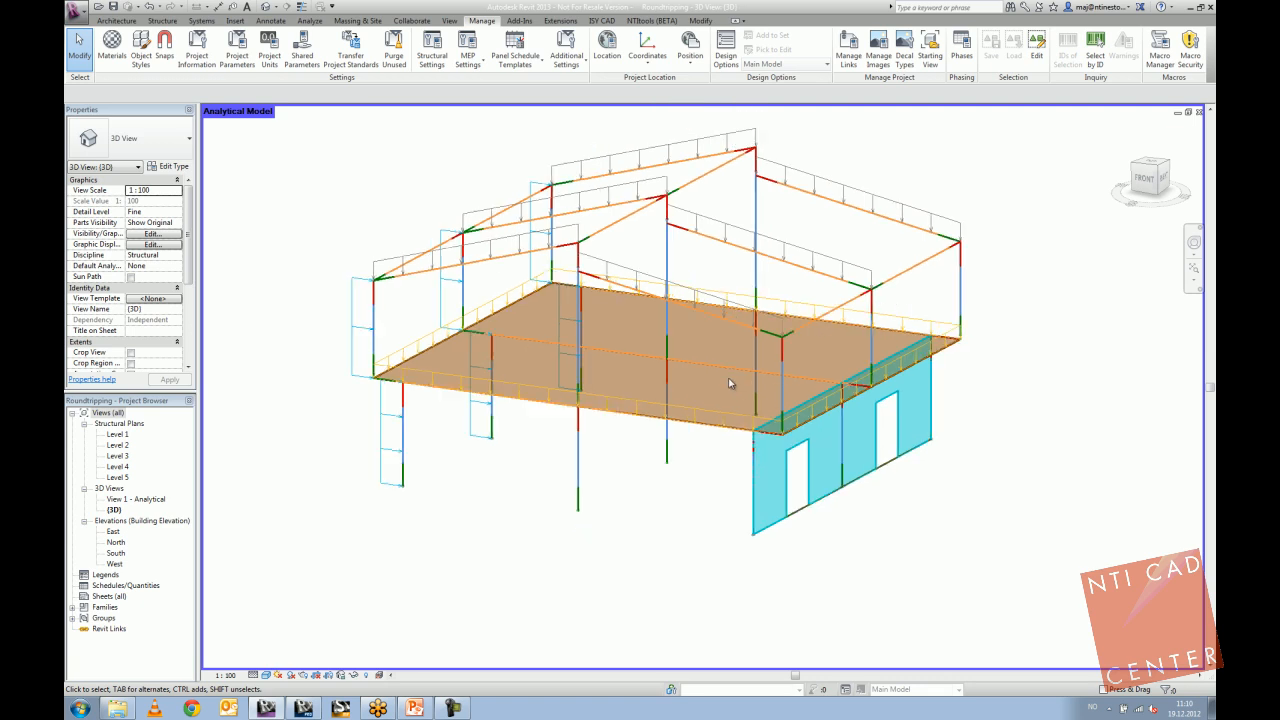
shift+middle_drag(693, 387, 595, 345)
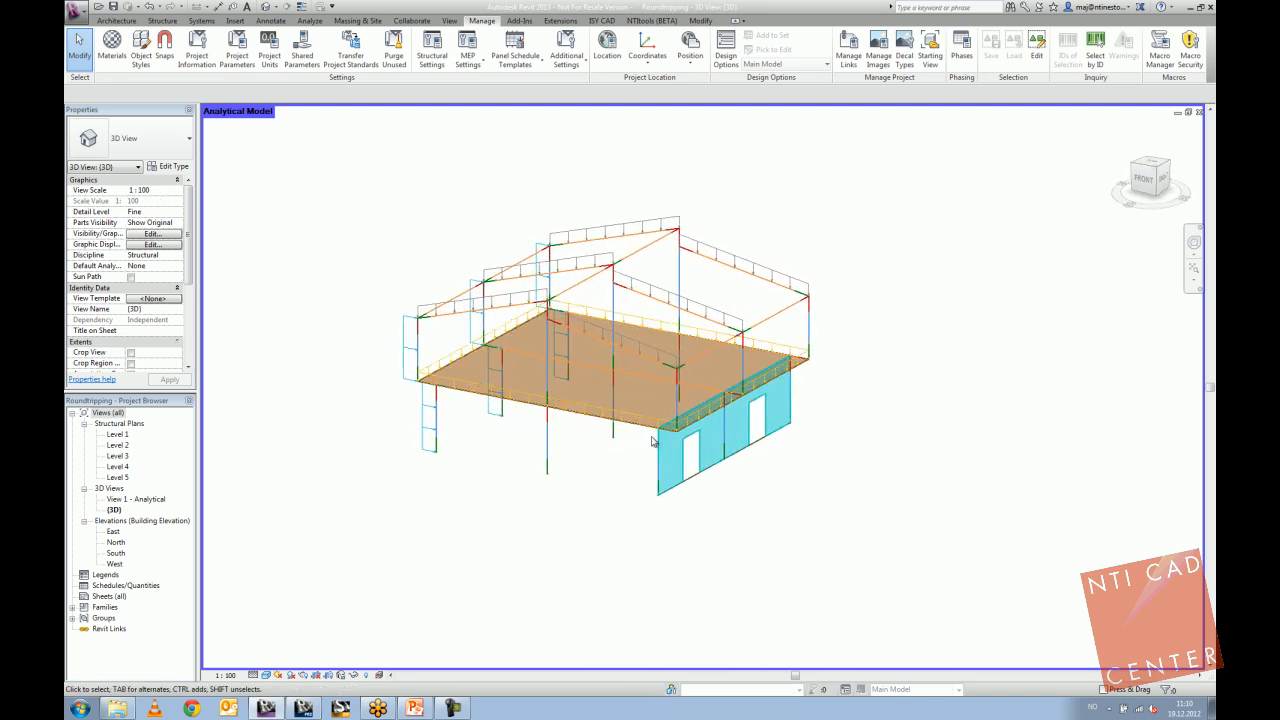
Use Analytical Adjust to inspect the analytical nodes and the door openings in the wall, and leave the mode.
click(309, 20)
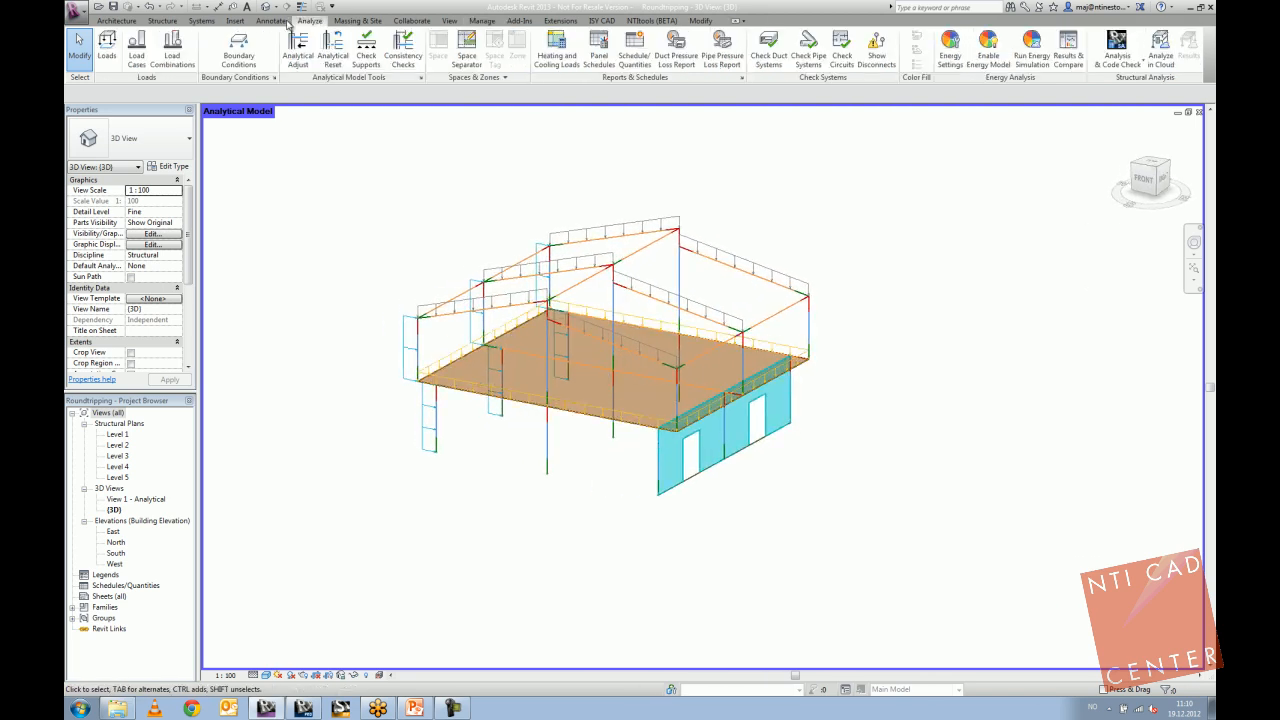
click(298, 48)
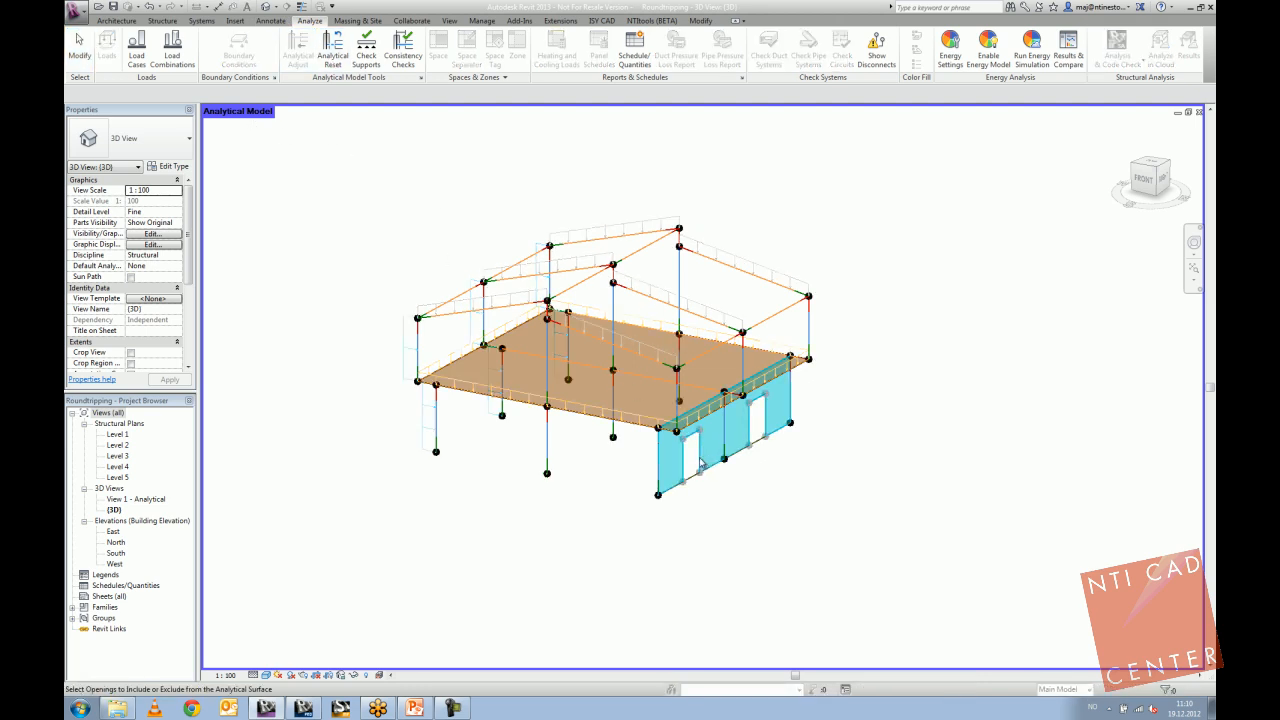
middle_drag(608, 391, 590, 370)
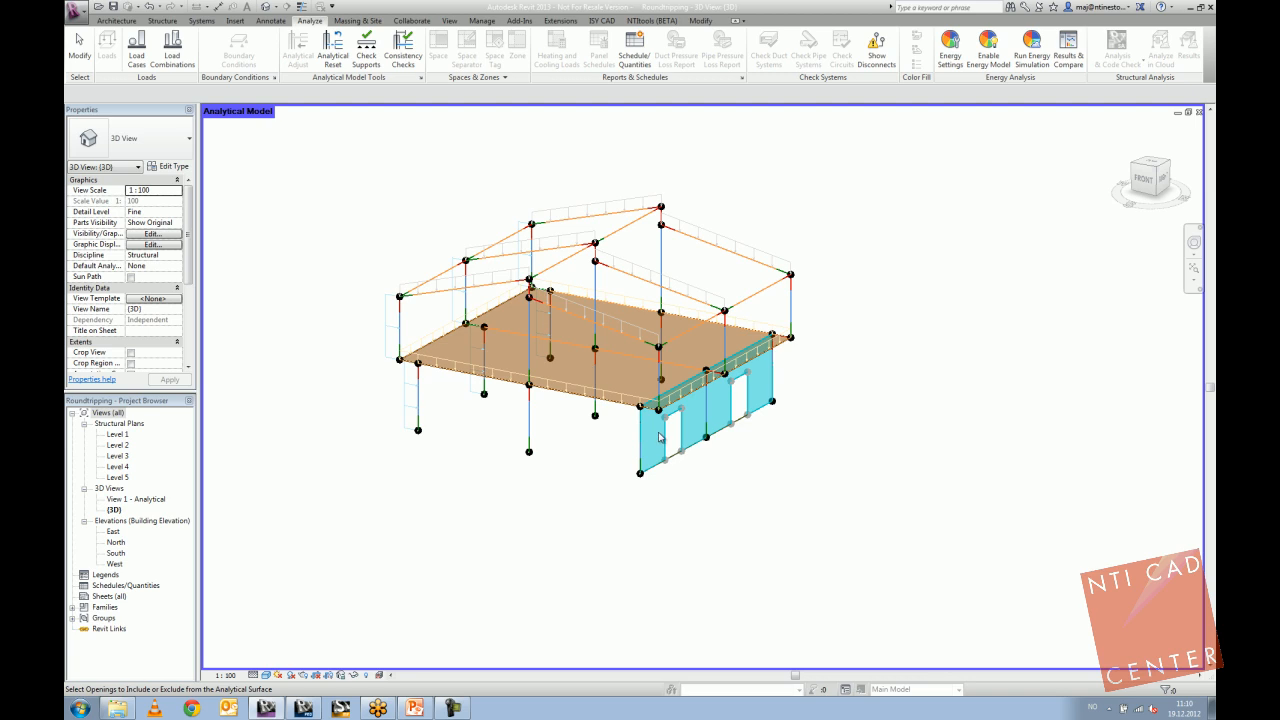
scroll(659, 437, up, 2)
shift+middle_drag(729, 472, 470, 214)
click(349, 132)
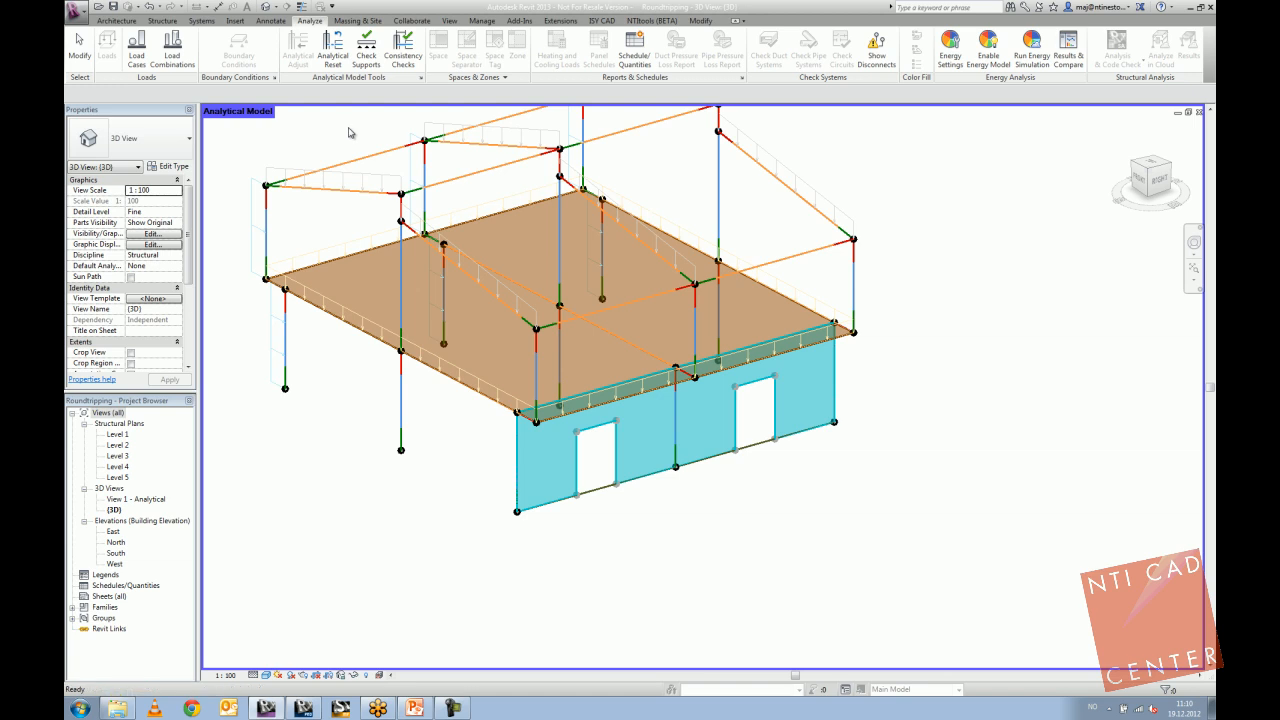
Inspect the wall openings and their nodes again in Analytical Adjust from the opposite side of the building, and leave the mode.
scroll(713, 497, down, 2)
shift+middle_drag(698, 470, 435, 365)
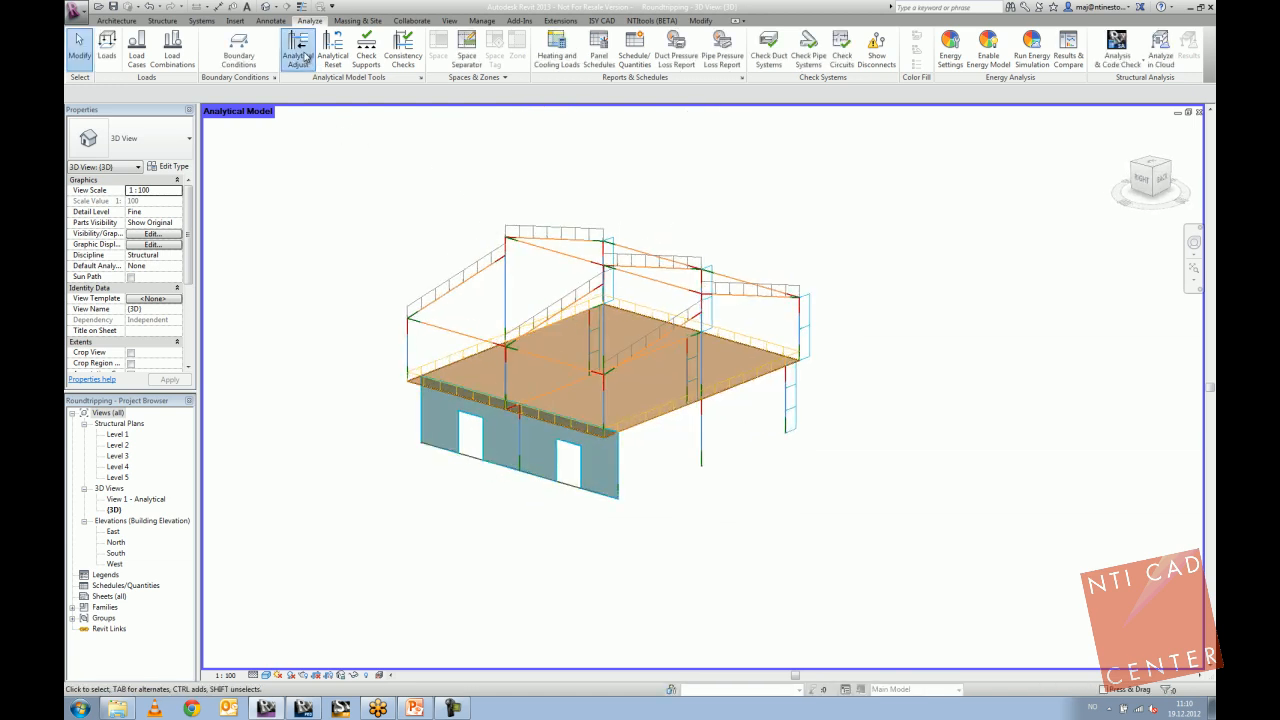
click(298, 45)
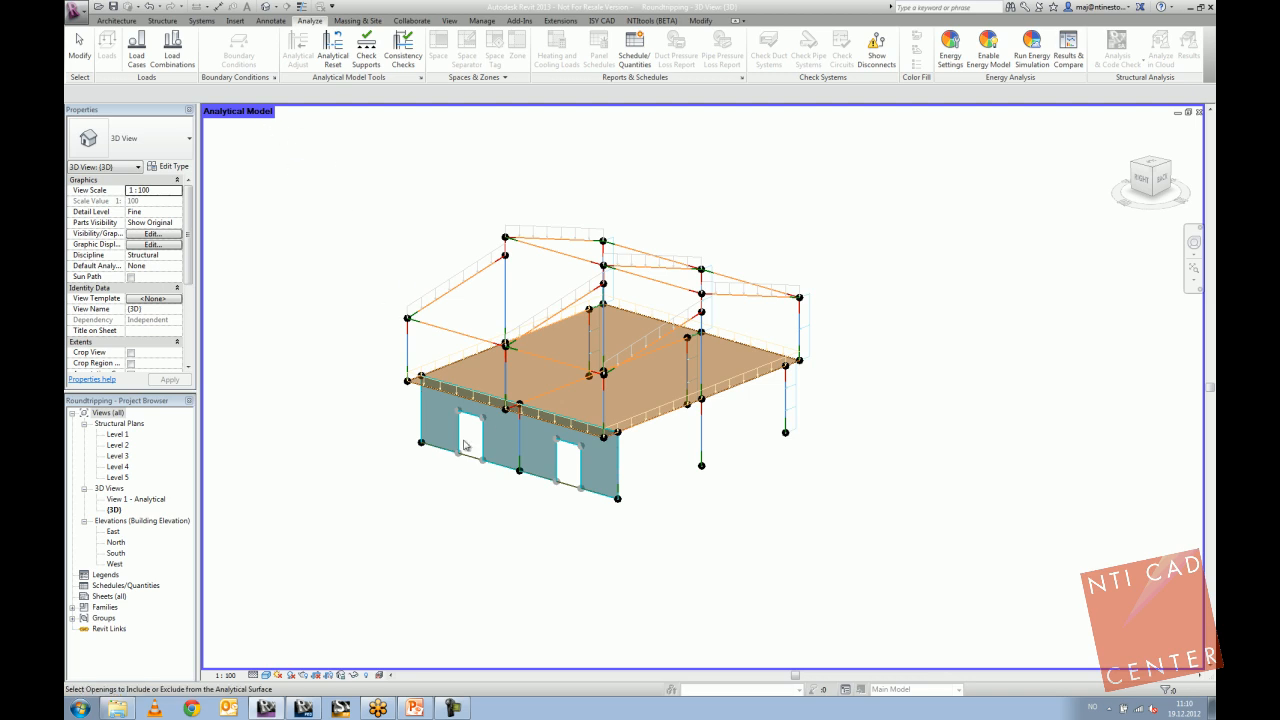
shift+middle_drag(585, 498, 647, 440)
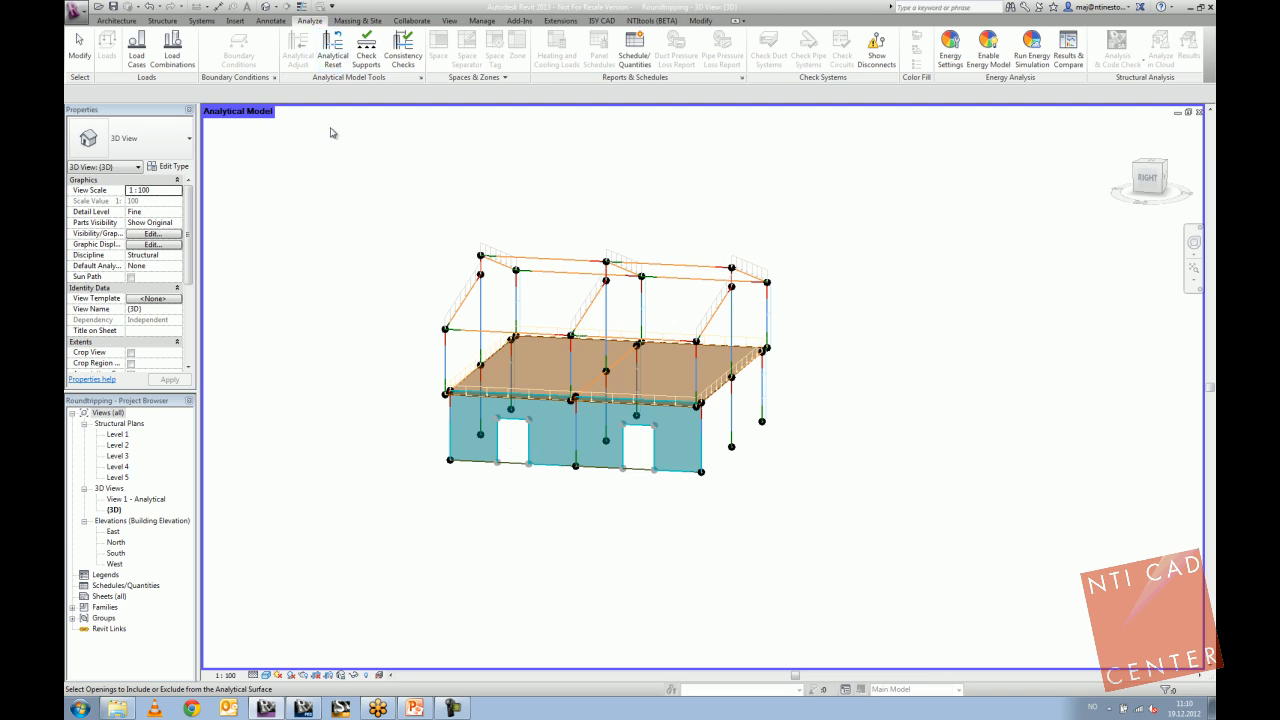
shift+middle_drag(507, 419, 482, 427)
click(236, 126)
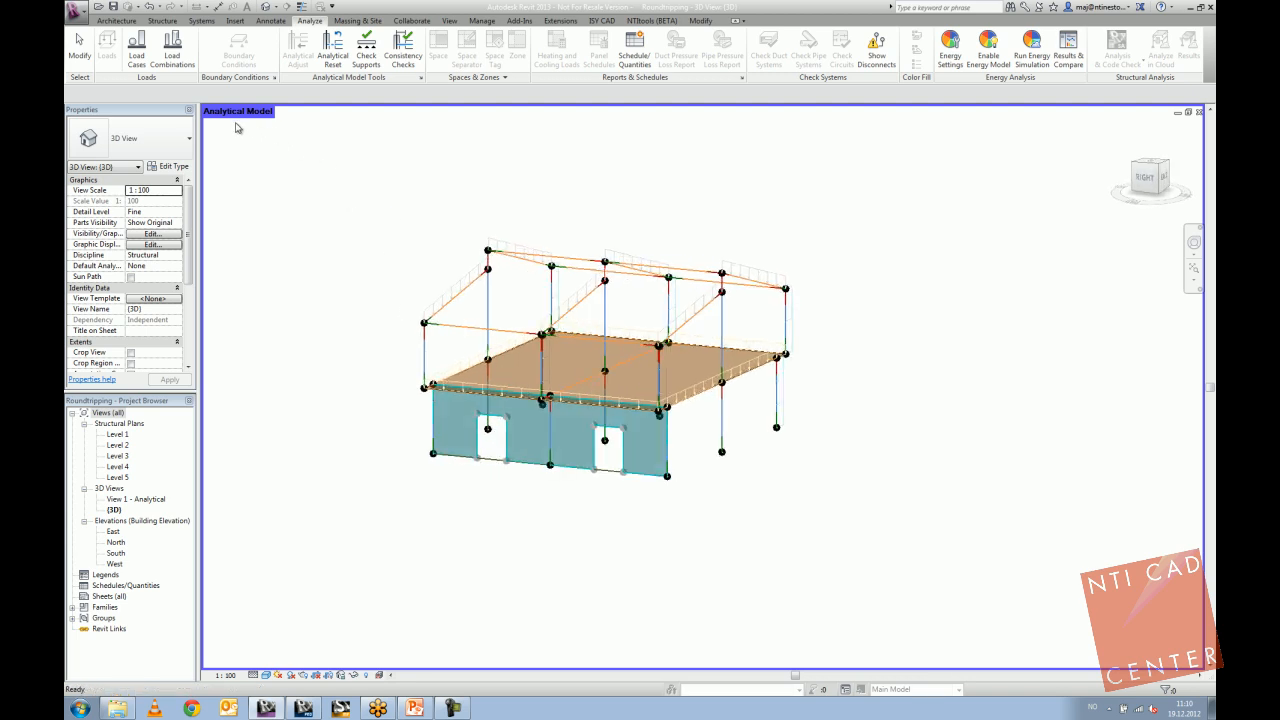
Turn off the temporary analytical-only display to show the physical structure in the 3D view.
shift+middle_drag(404, 292, 434, 308)
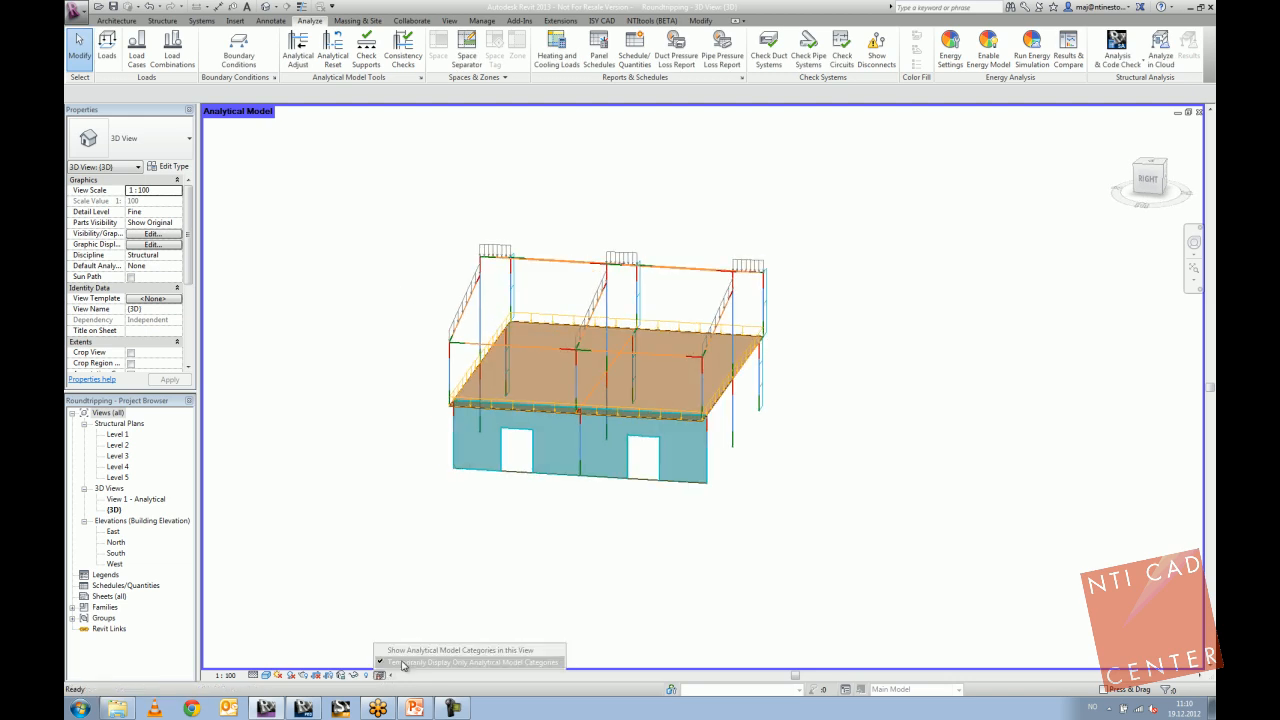
click(392, 677)
mouse_move(363, 463)
shift+middle_down()
mouse_move(524, 475)
mouse_move(480, 378)
shift+middle_up()
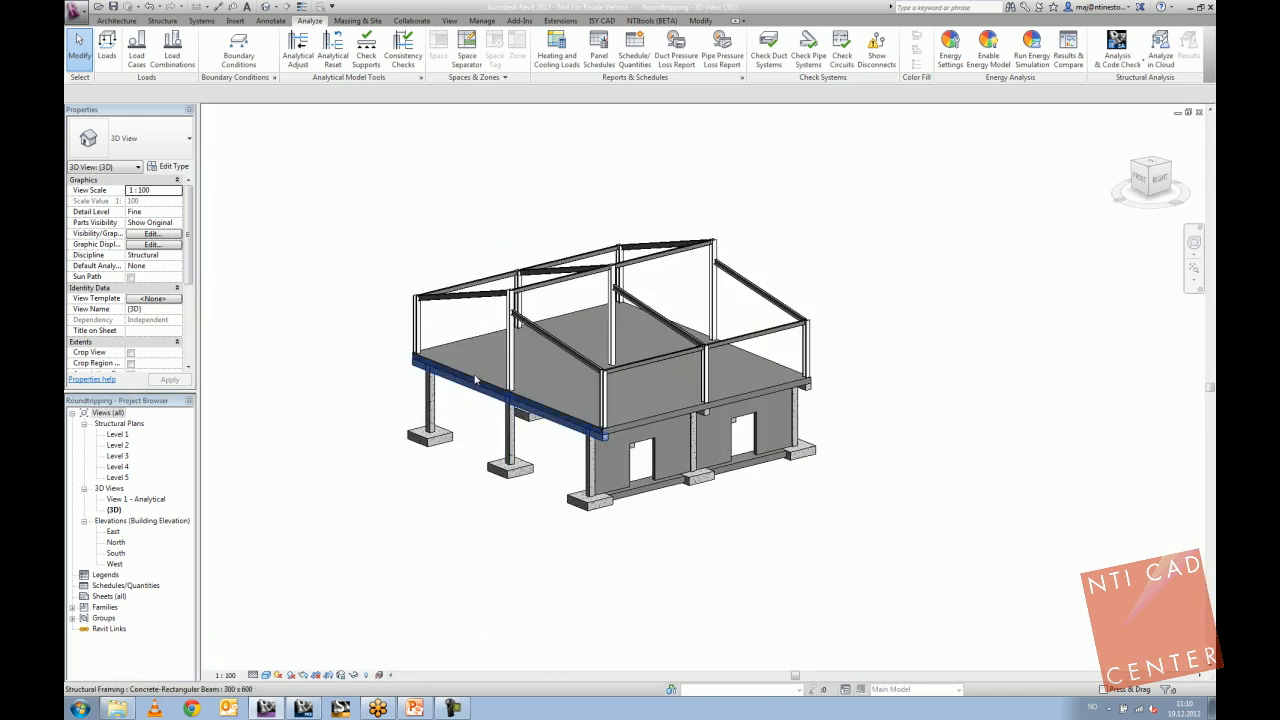
Add a rectangular opening of about 1800 by 2500 mm to the Level 2 floor boundary, and decline attaching the walls to the floor's bottom.
click(462, 341)
click(462, 341)
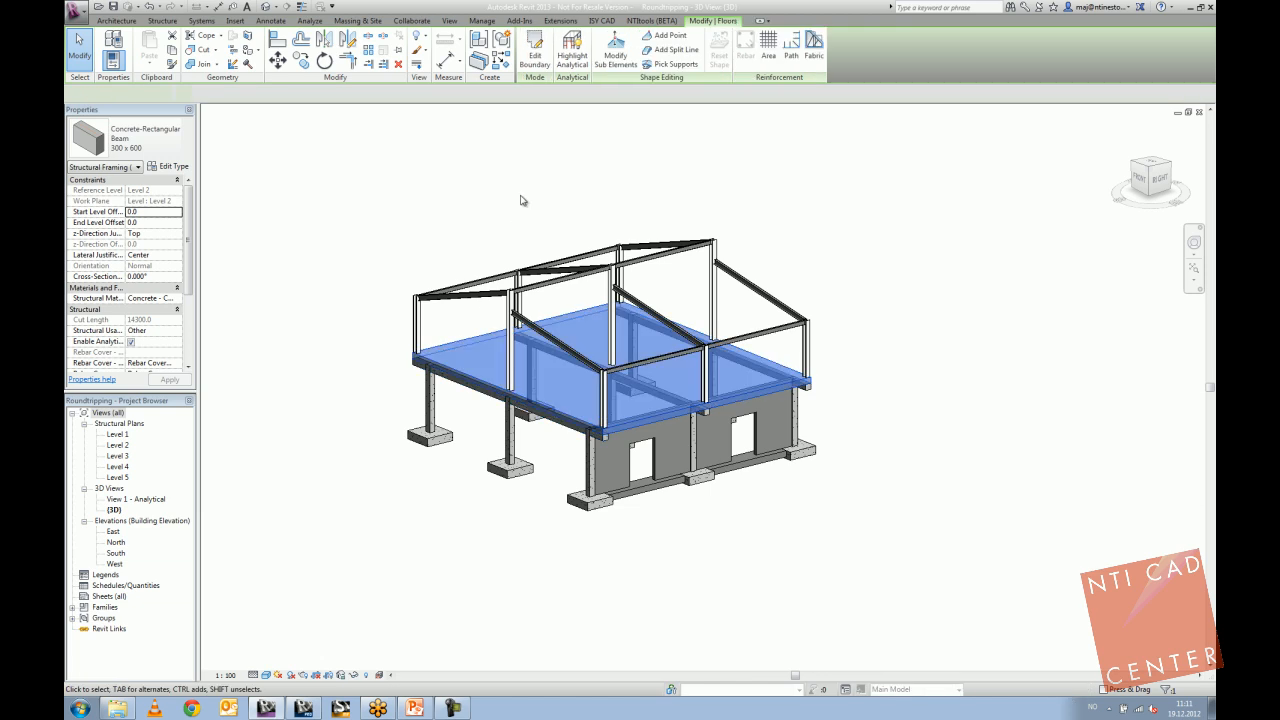
click(535, 50)
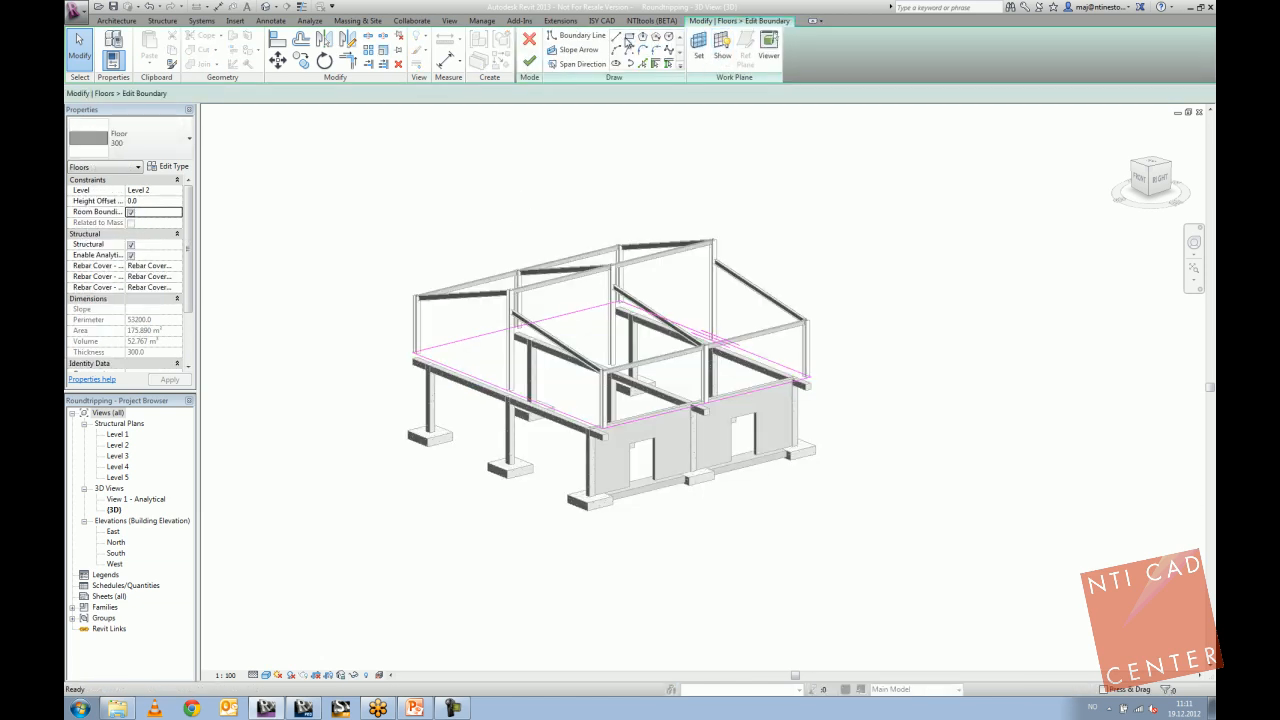
click(629, 35)
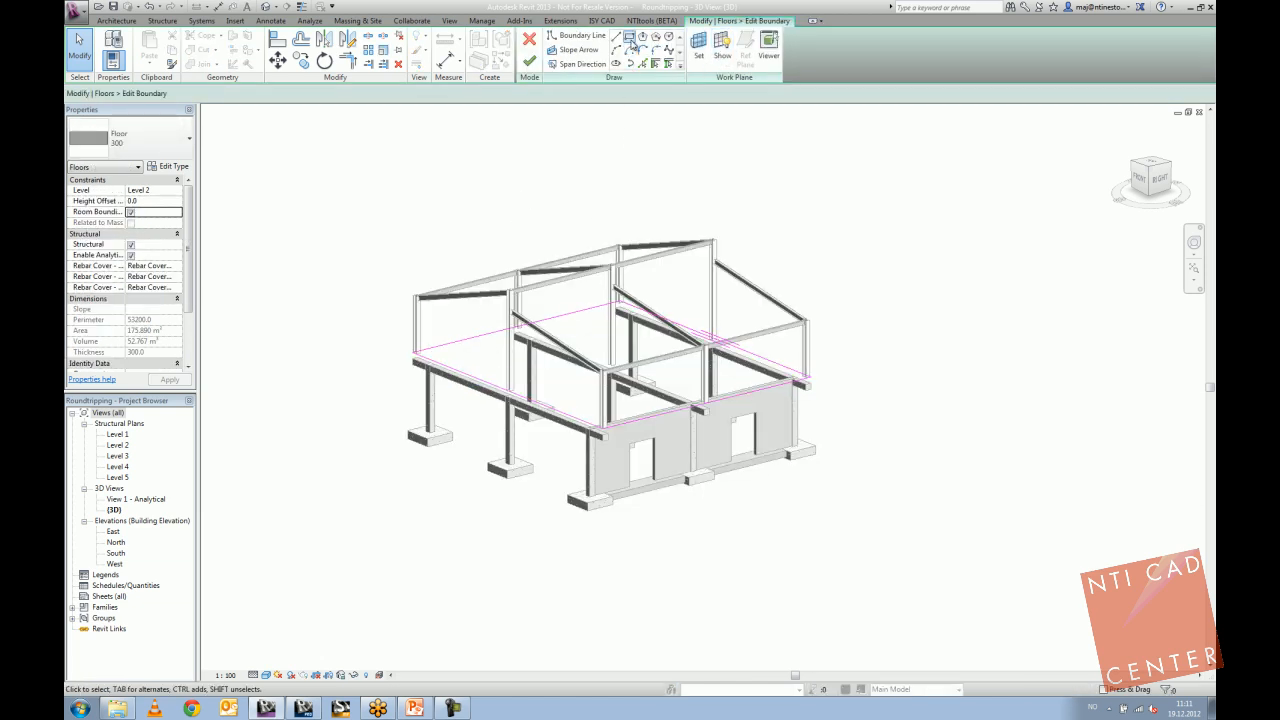
click(525, 355)
click(505, 377)
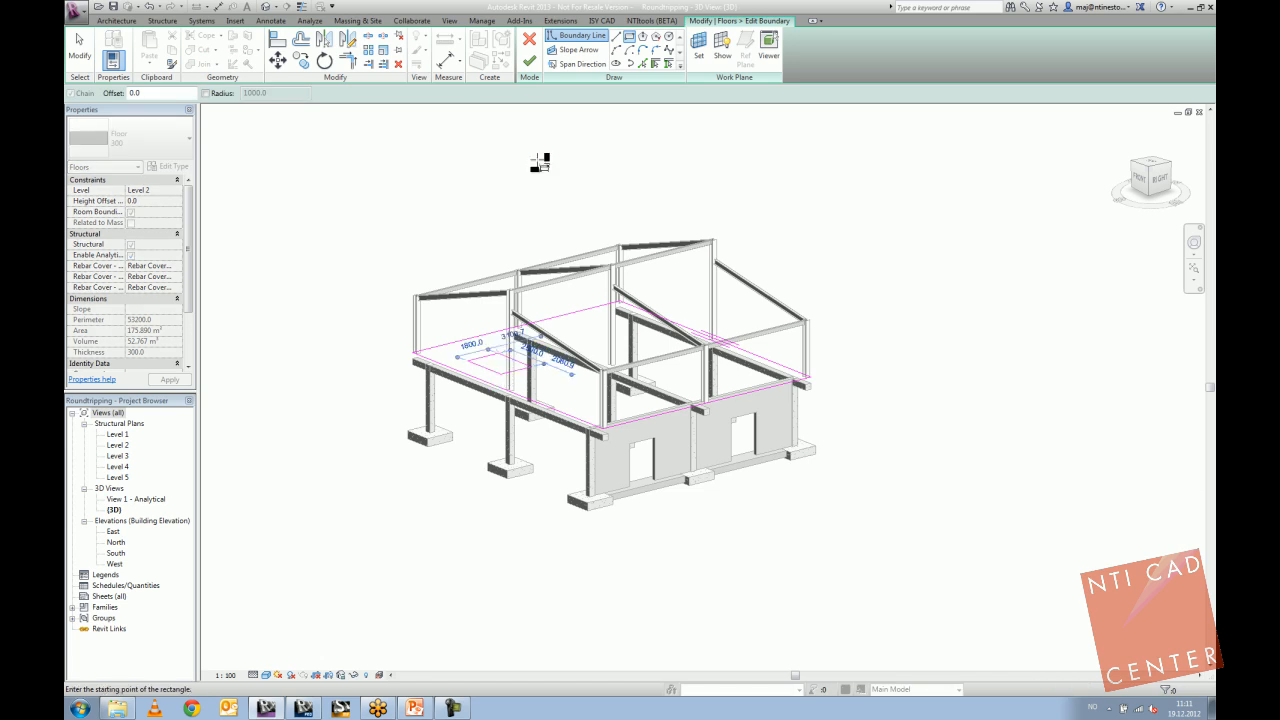
click(529, 61)
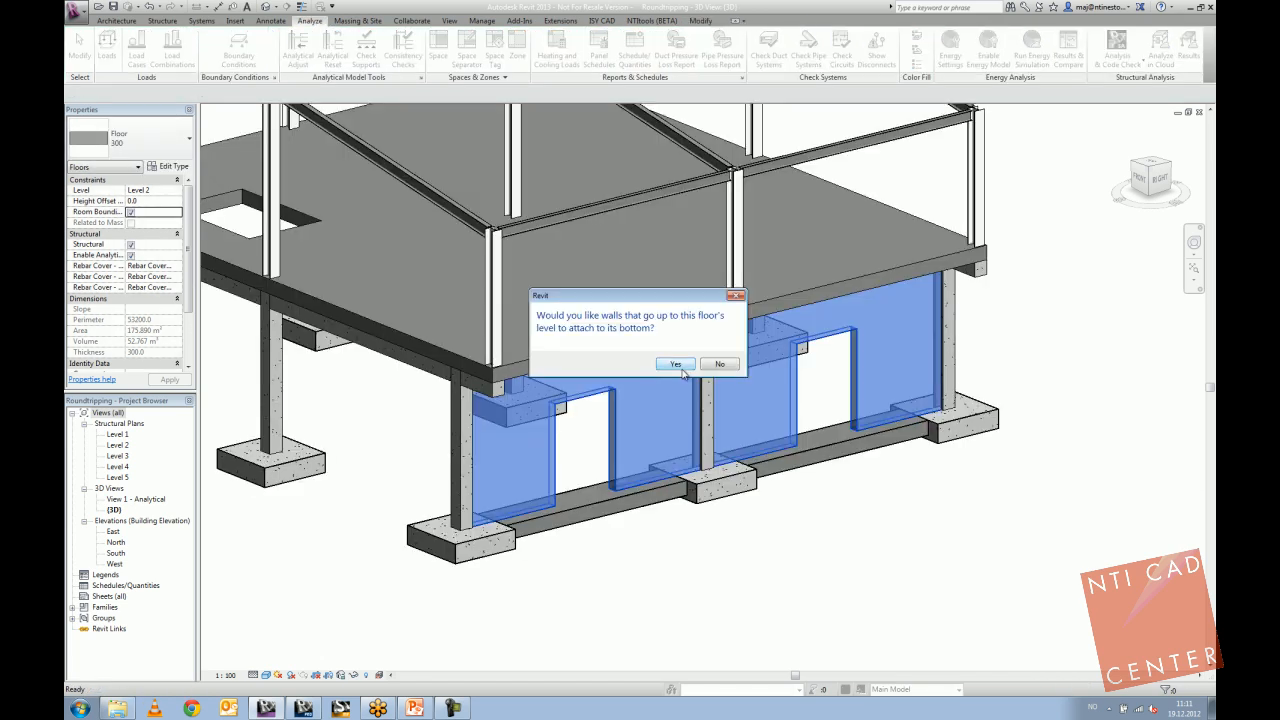
click(719, 364)
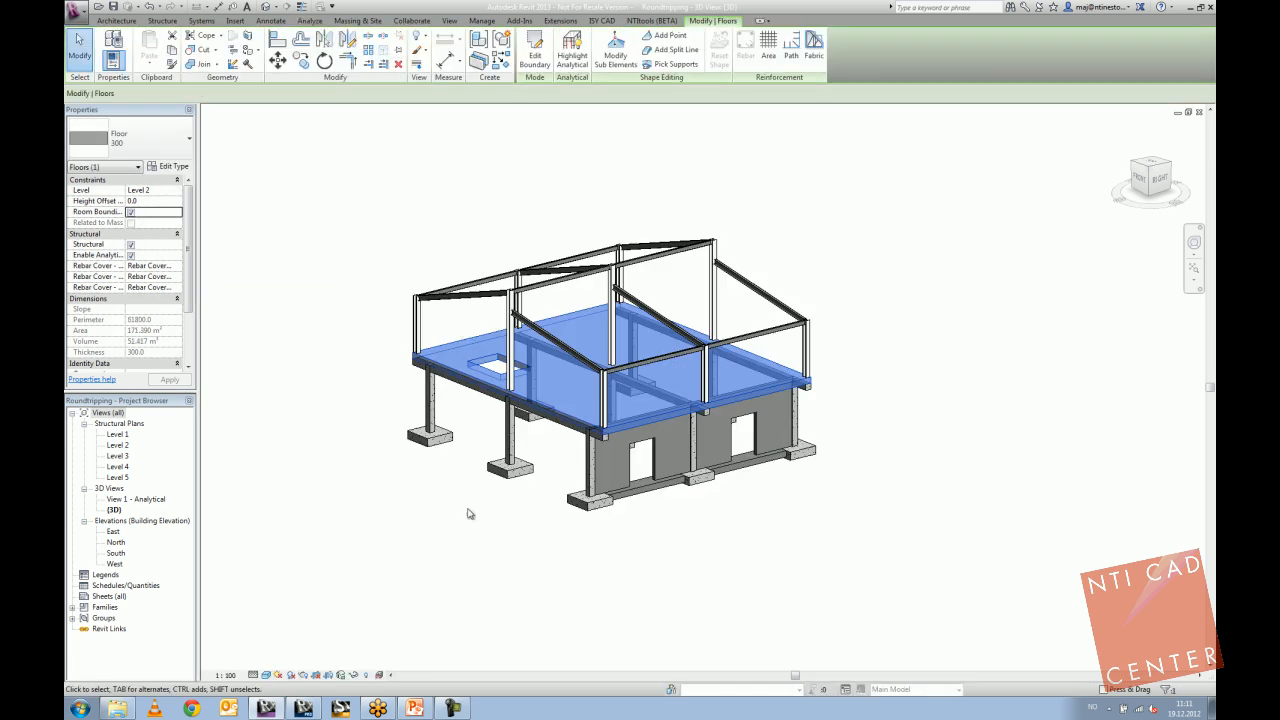
Display only the analytical model again, inspect the new floor opening in Analytical Adjust, and leave the mode.
click(389, 675)
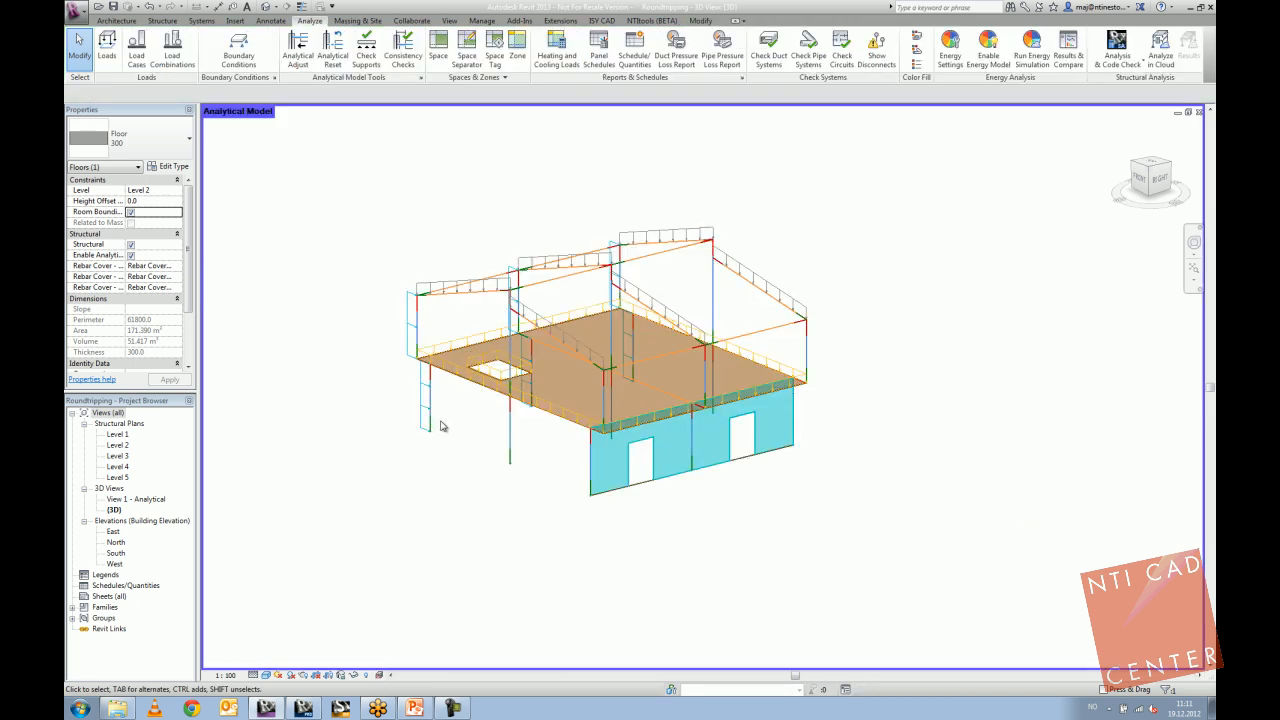
middle_drag(439, 421, 448, 428)
click(296, 48)
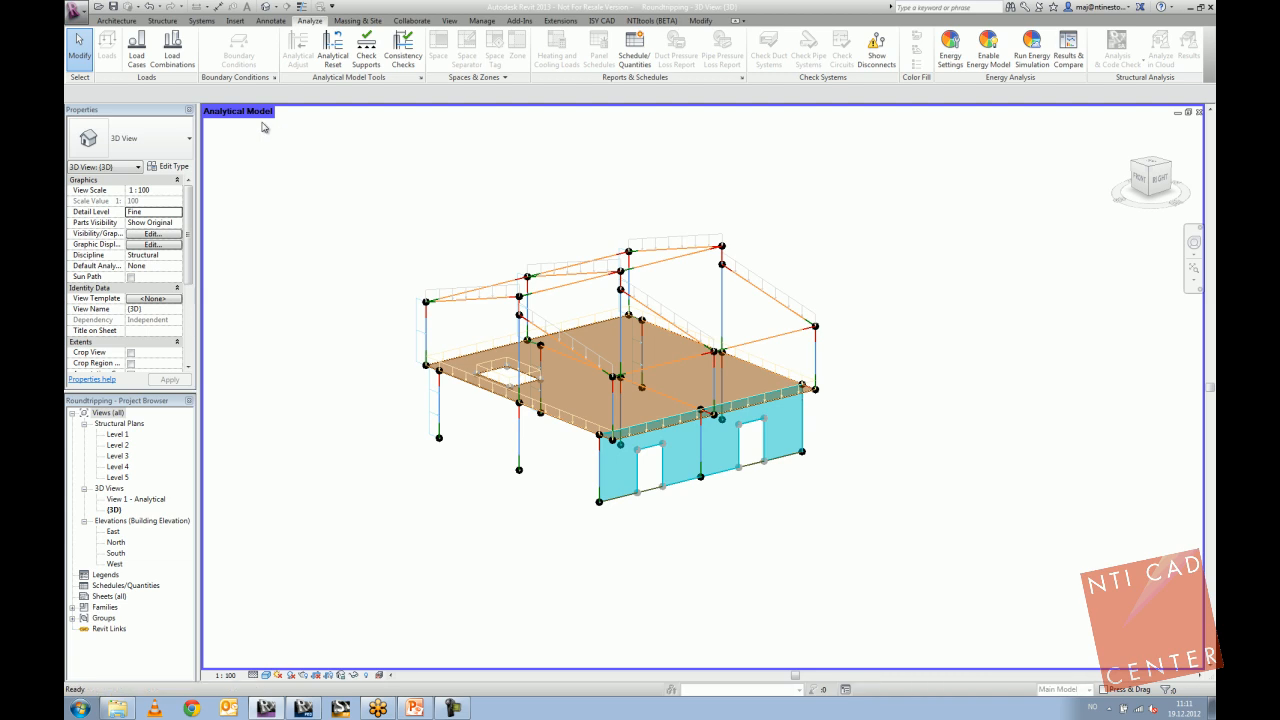
shift+middle_drag(343, 288, 379, 365)
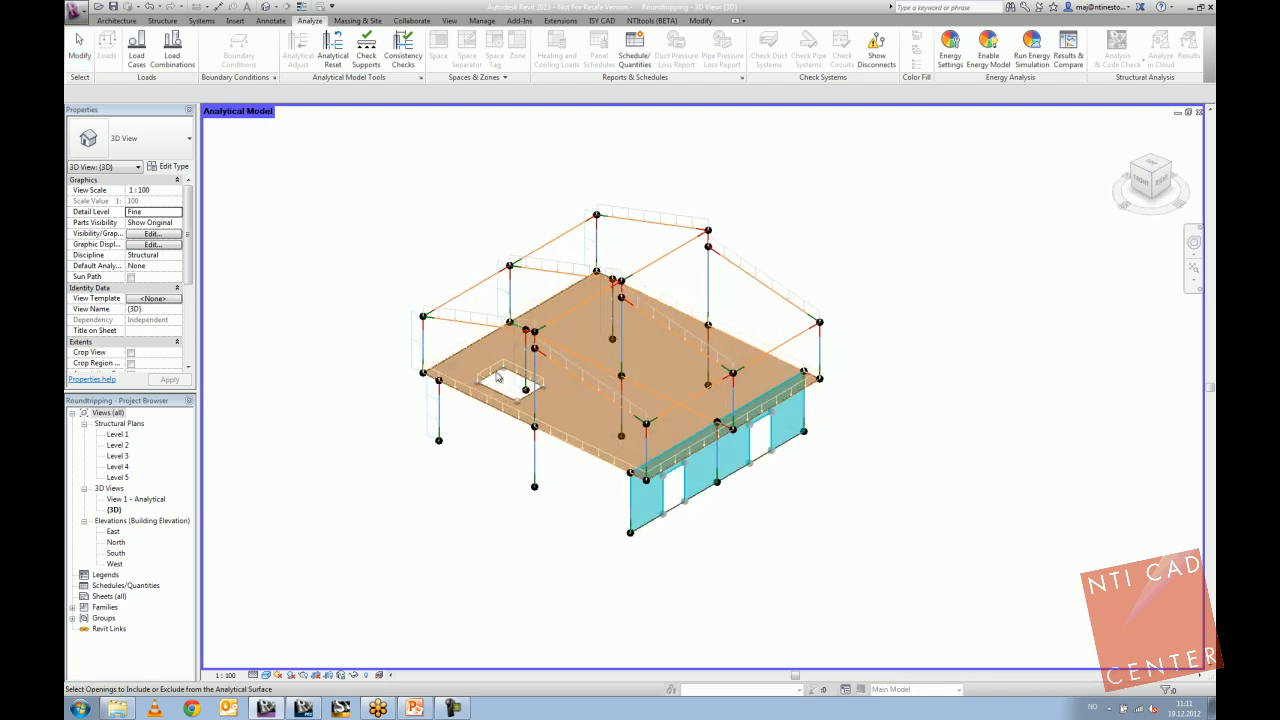
middle_drag(497, 376, 469, 369)
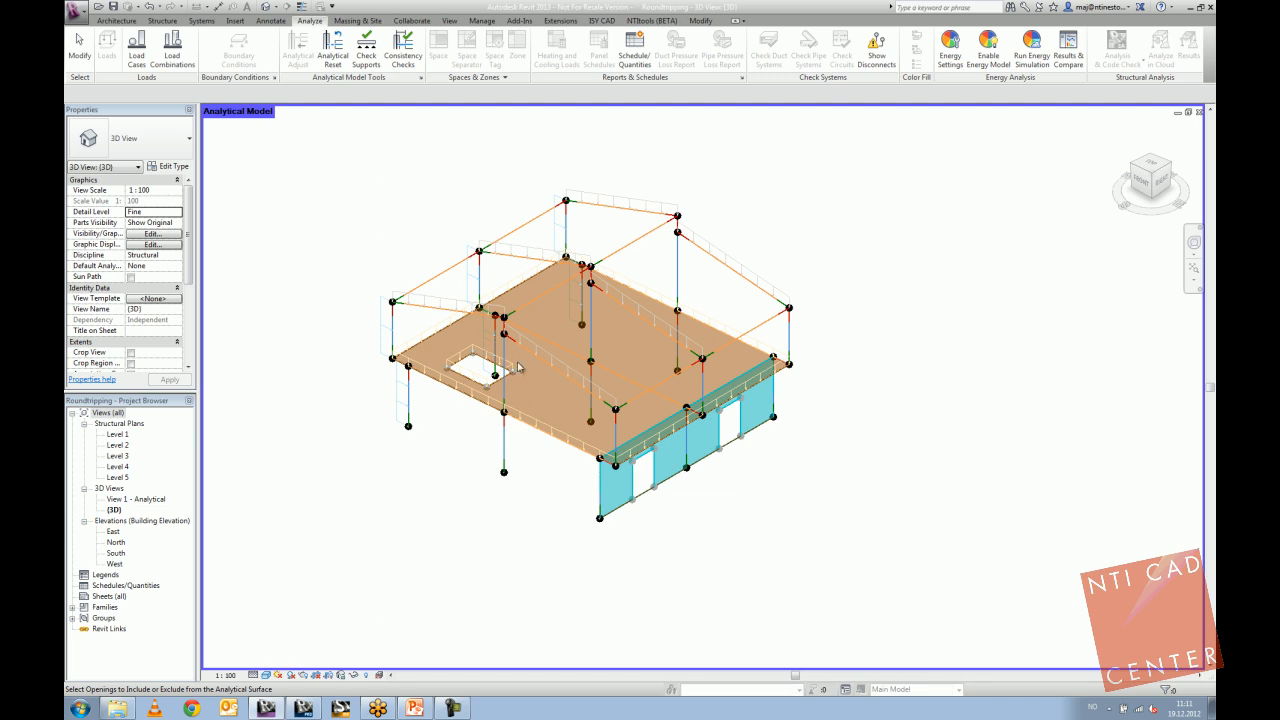
key(Escape)
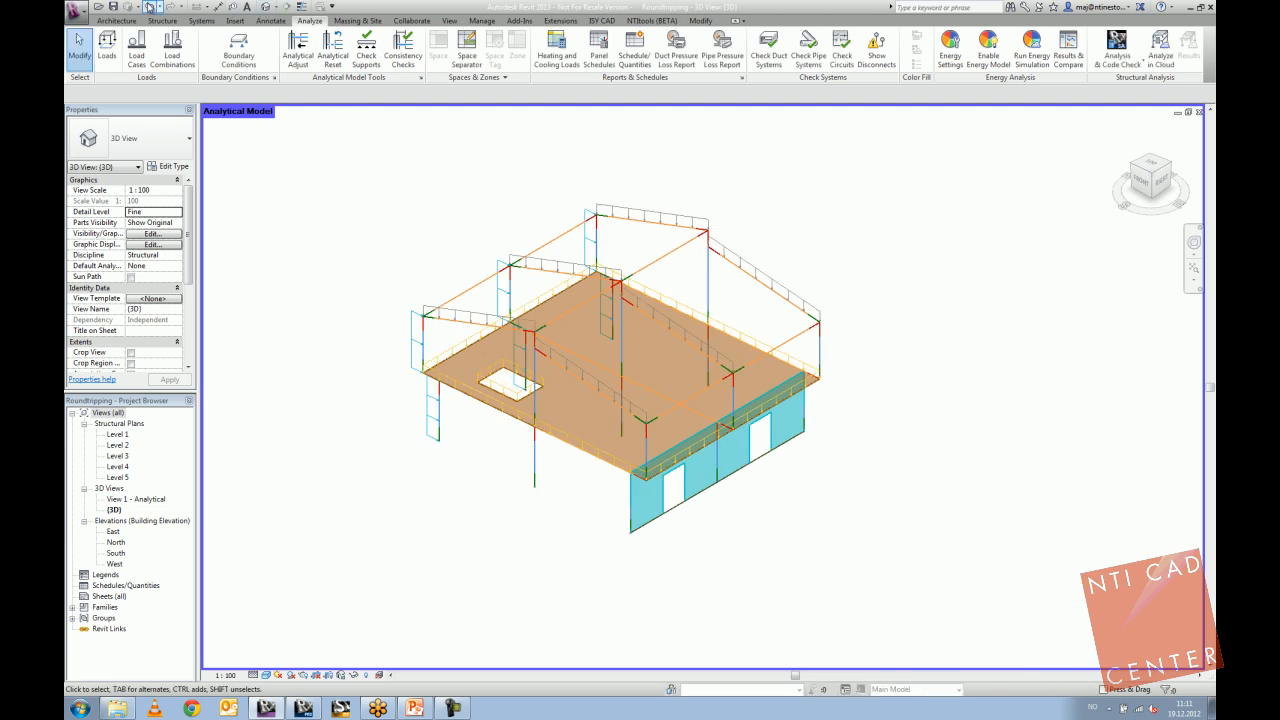
Undo the latest changes up to and including the rectangular opening in the Level 2 floor.
click(149, 7)
click(152, 7)
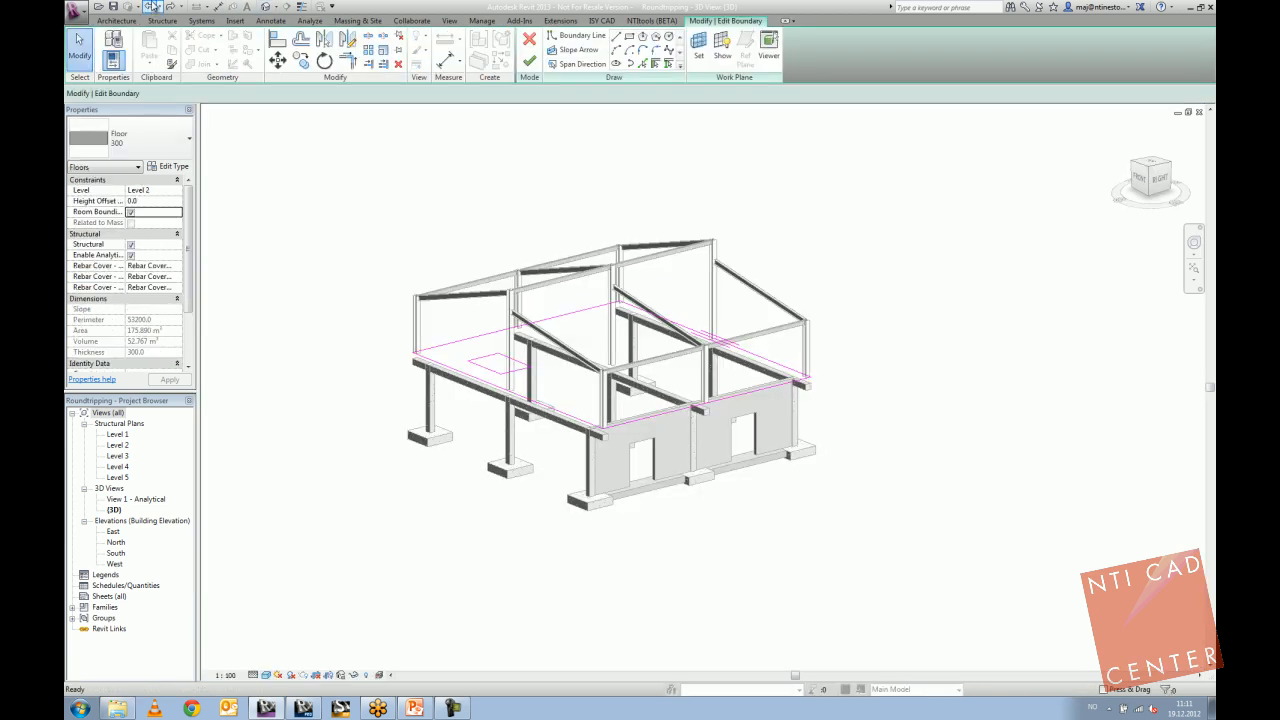
click(153, 7)
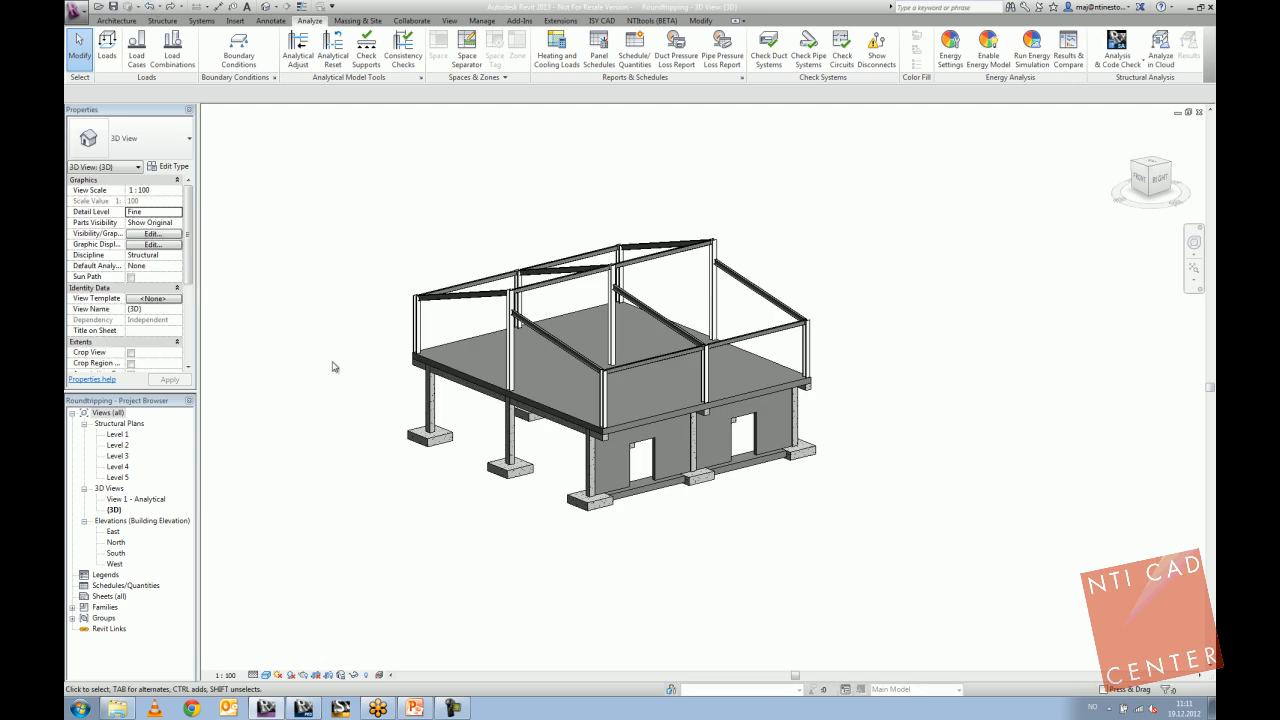
Display only the analytical model and inspect the properties of a roof snow line load, a wind line load and the floor's area load.
click(379, 675)
shift+middle_drag(393, 520, 566, 367)
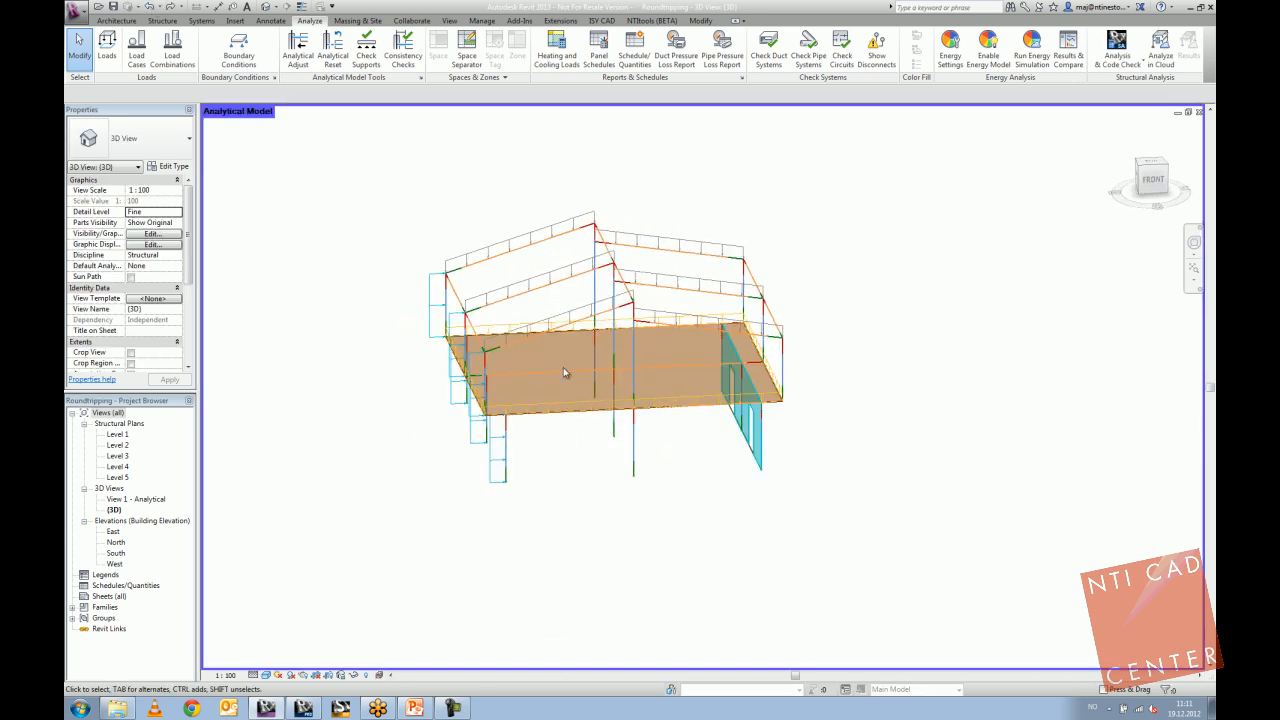
click(531, 277)
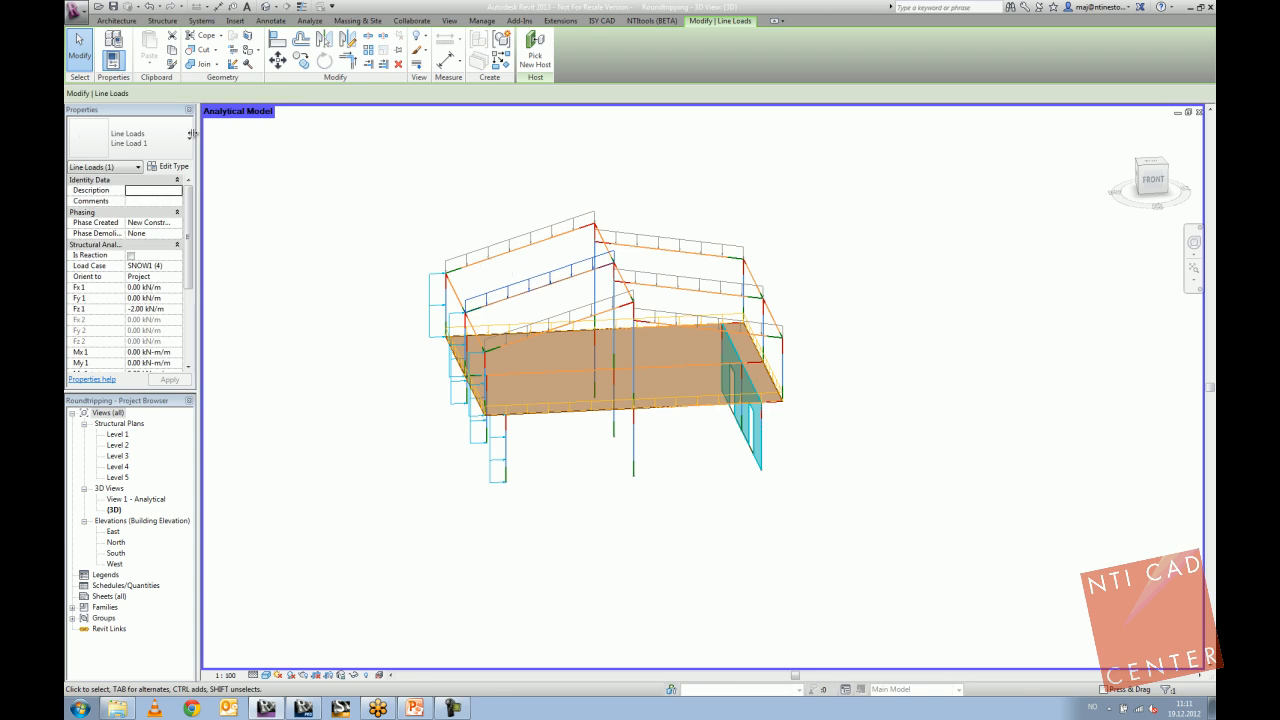
click(428, 305)
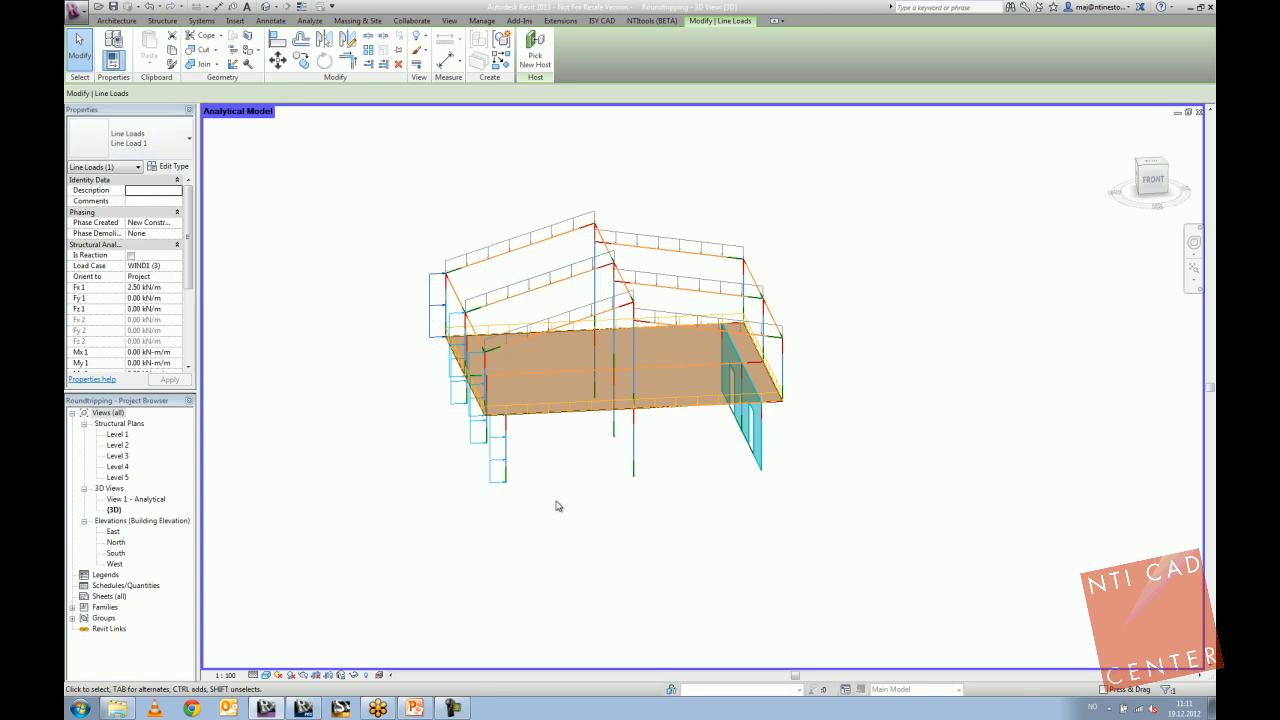
click(606, 394)
shift+middle_drag(625, 490, 500, 600)
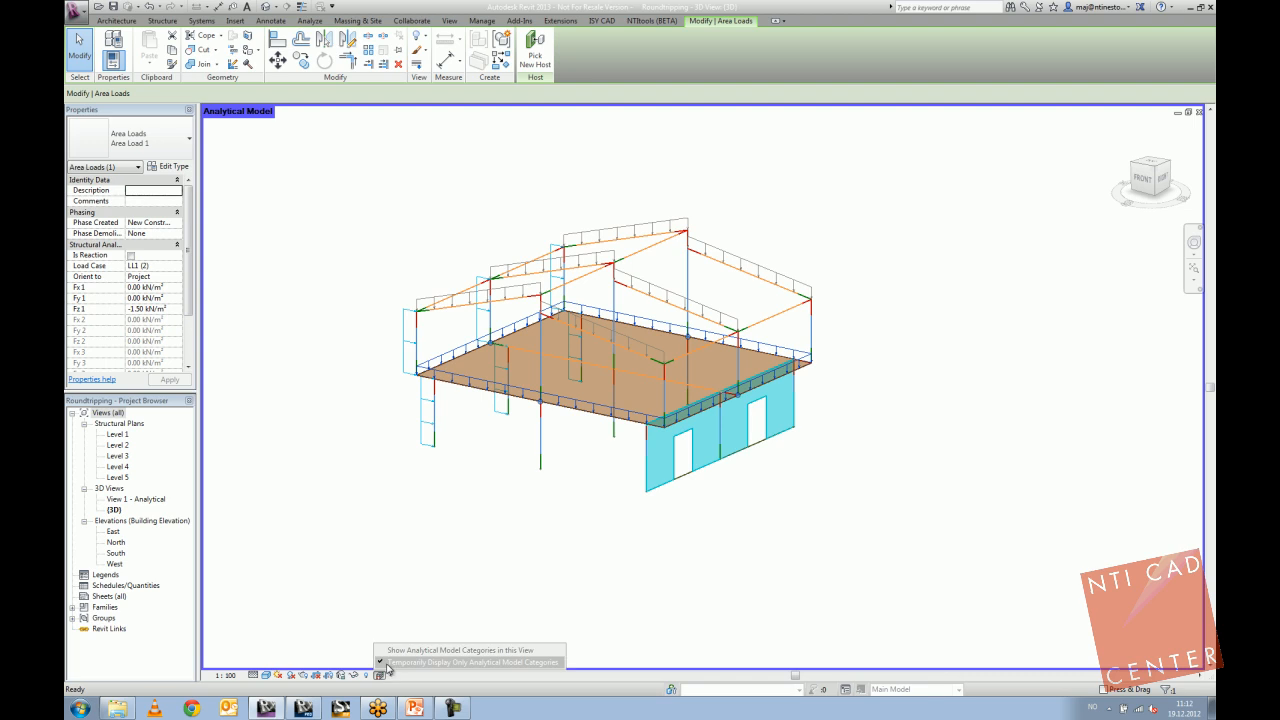
Turn off the temporary analytical-only display and show the analytical model categories together with the physical structure in the 3D view.
click(380, 675)
click(380, 675)
shift+middle_drag(583, 571, 457, 313)
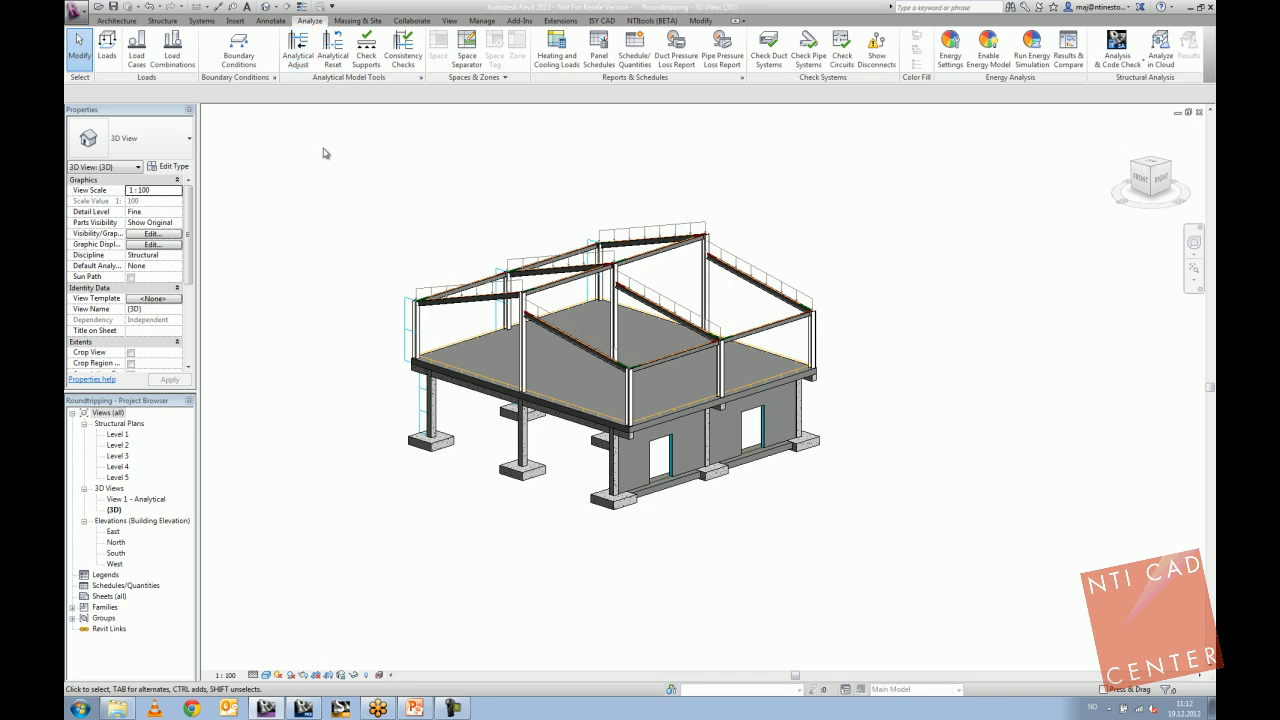
Start the Robot Structural Analysis Link and review the basic send options, including the choice of load case that contains self-weight.
click(1130, 65)
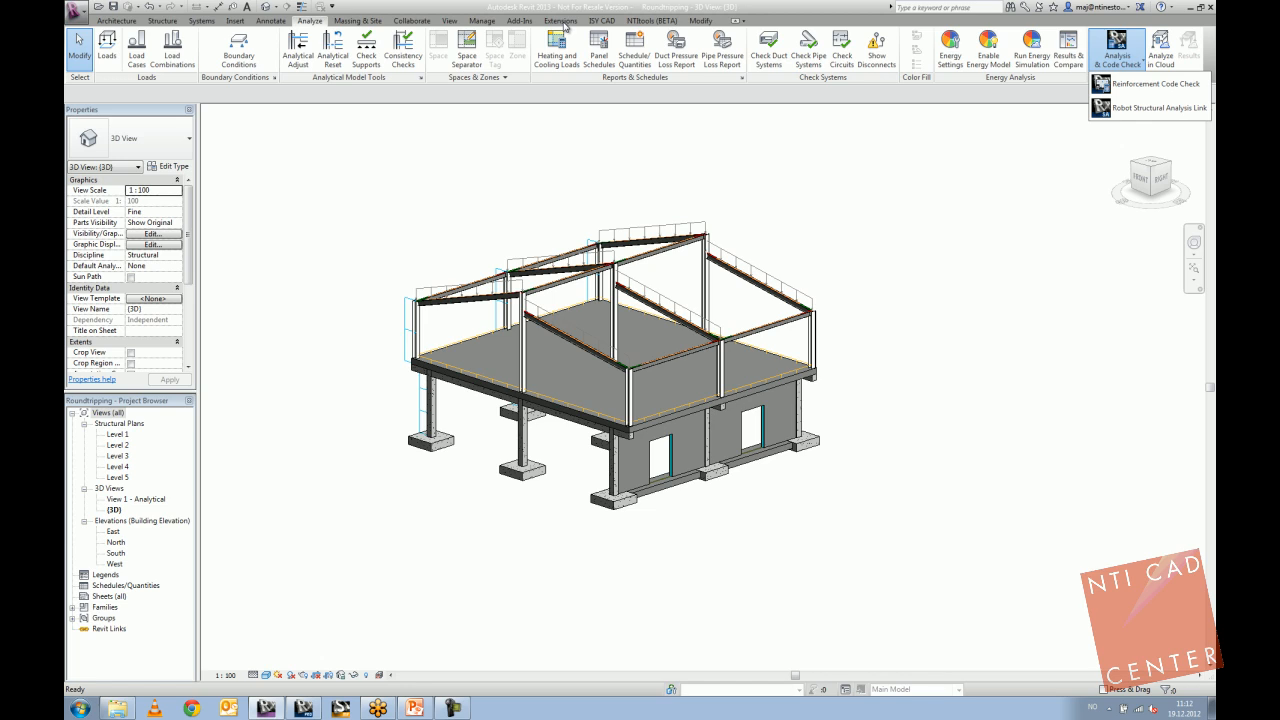
click(1133, 110)
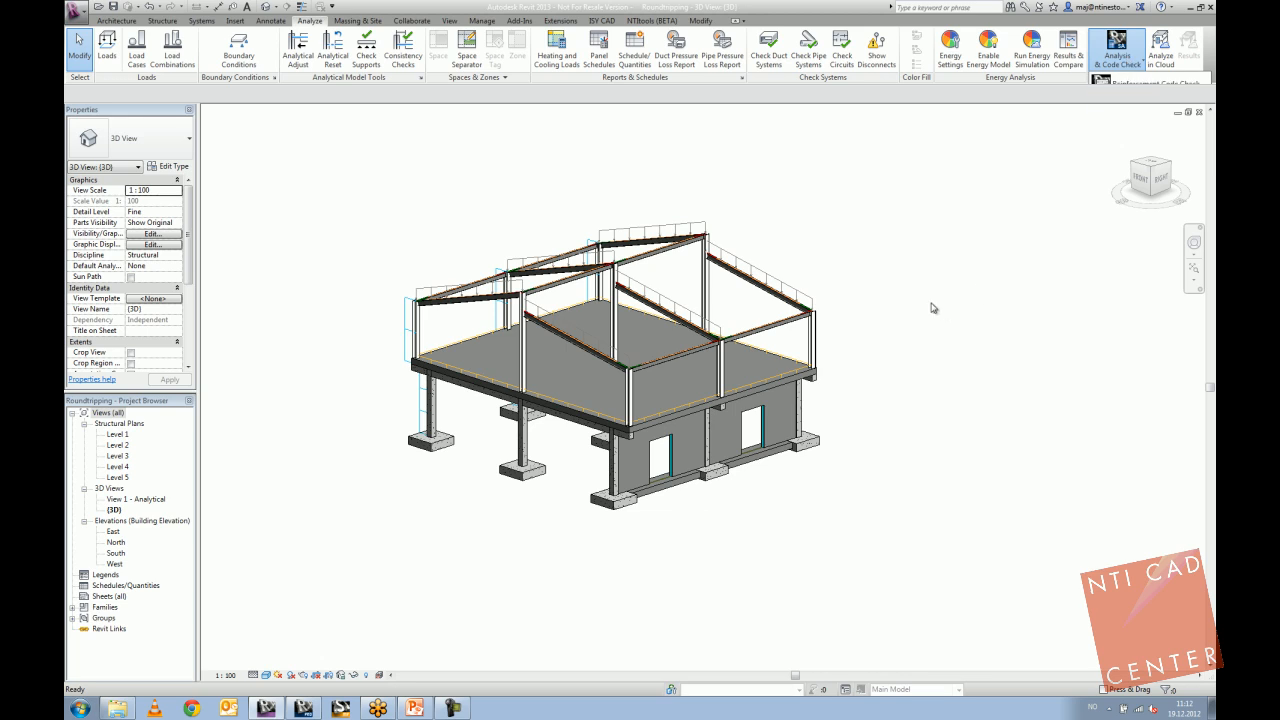
drag(303, 62, 1019, 175)
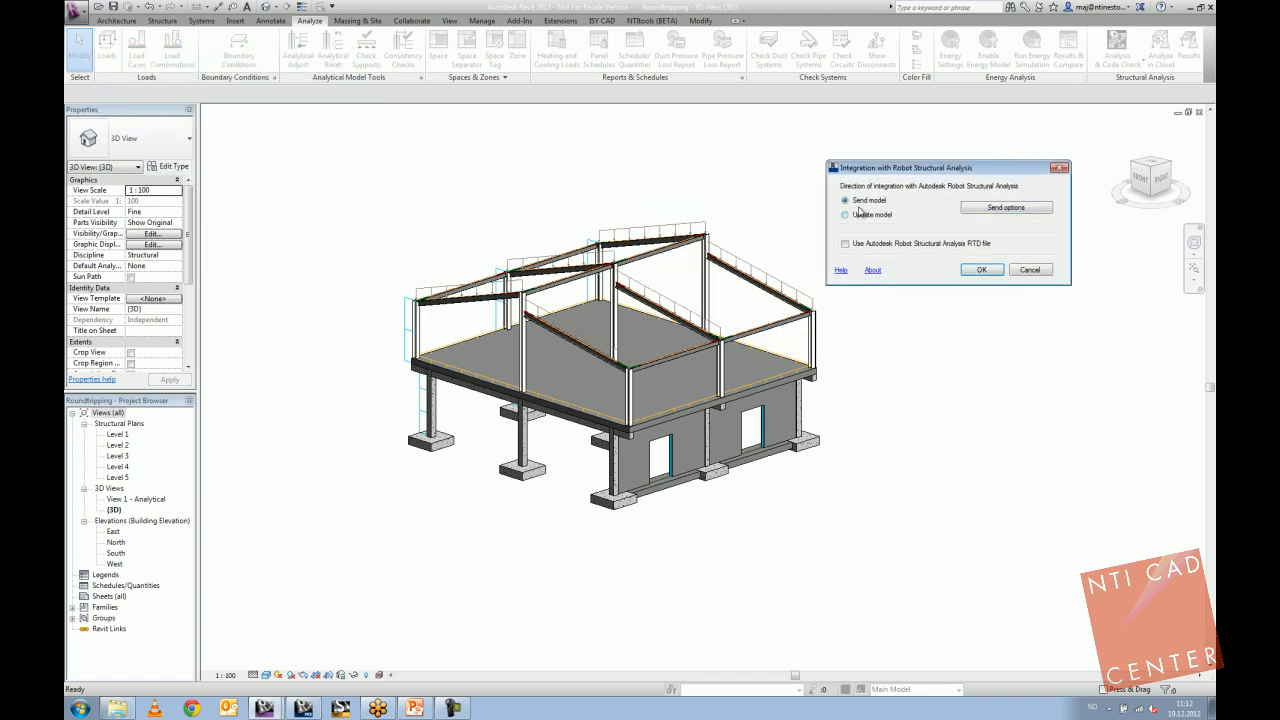
click(1002, 207)
drag(334, 76, 427, 139)
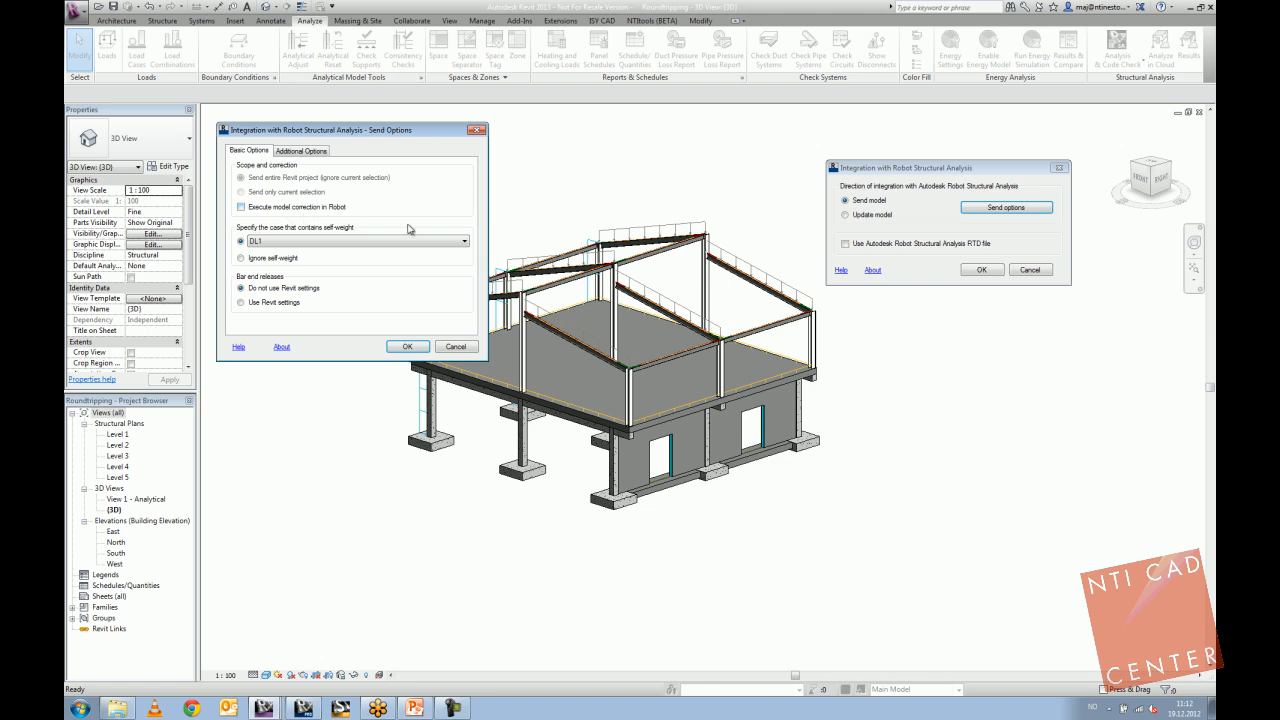
click(310, 246)
click(309, 245)
Compare the three material transfer choices in the additional send options, and leave the Robot link without sending the model.
click(318, 153)
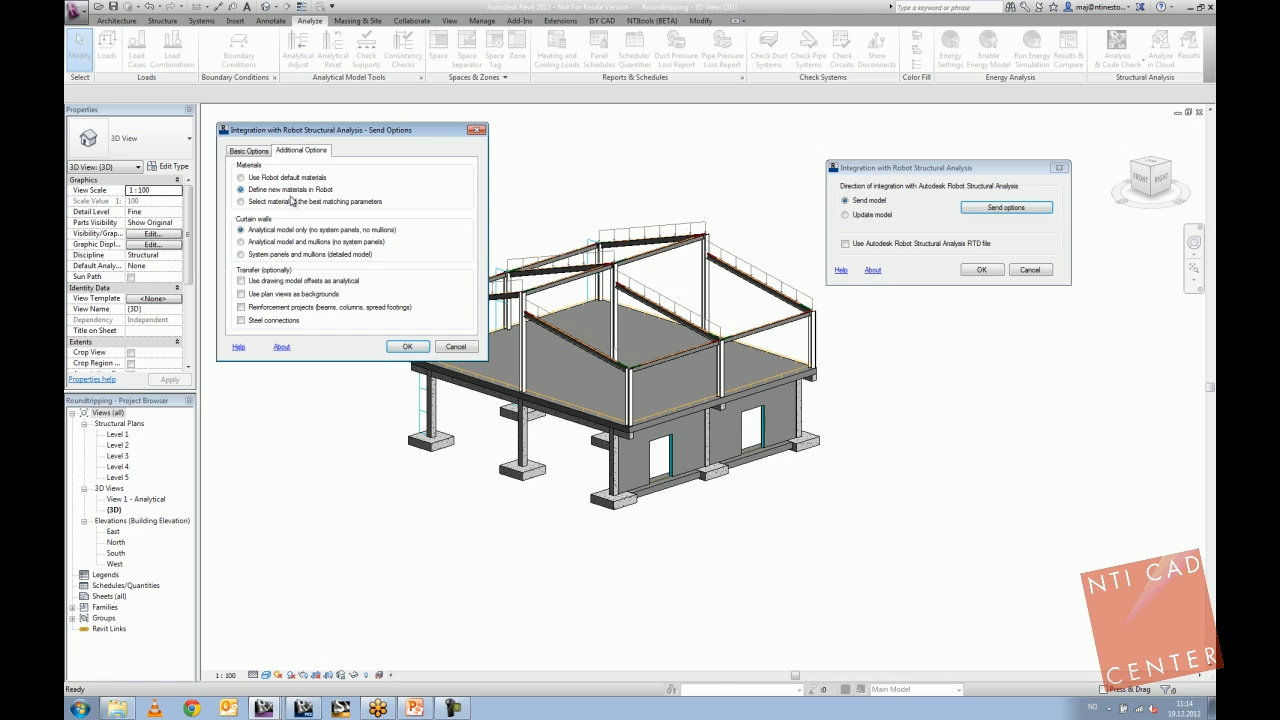
click(293, 177)
click(293, 204)
click(293, 180)
click(296, 206)
click(298, 179)
click(299, 192)
click(447, 348)
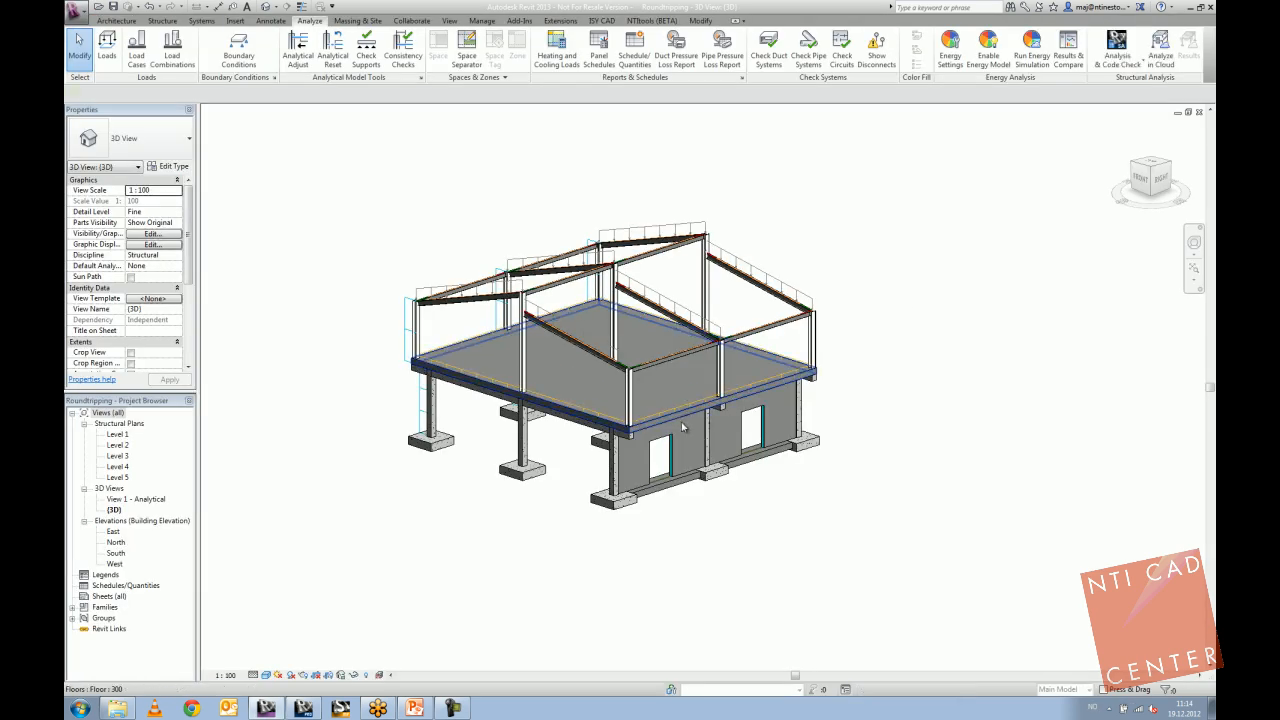
Open the structure layer material of the Level 2 floor's type and select Concrete - Cast-in-Place Concrete - B25.
click(681, 422)
click(168, 166)
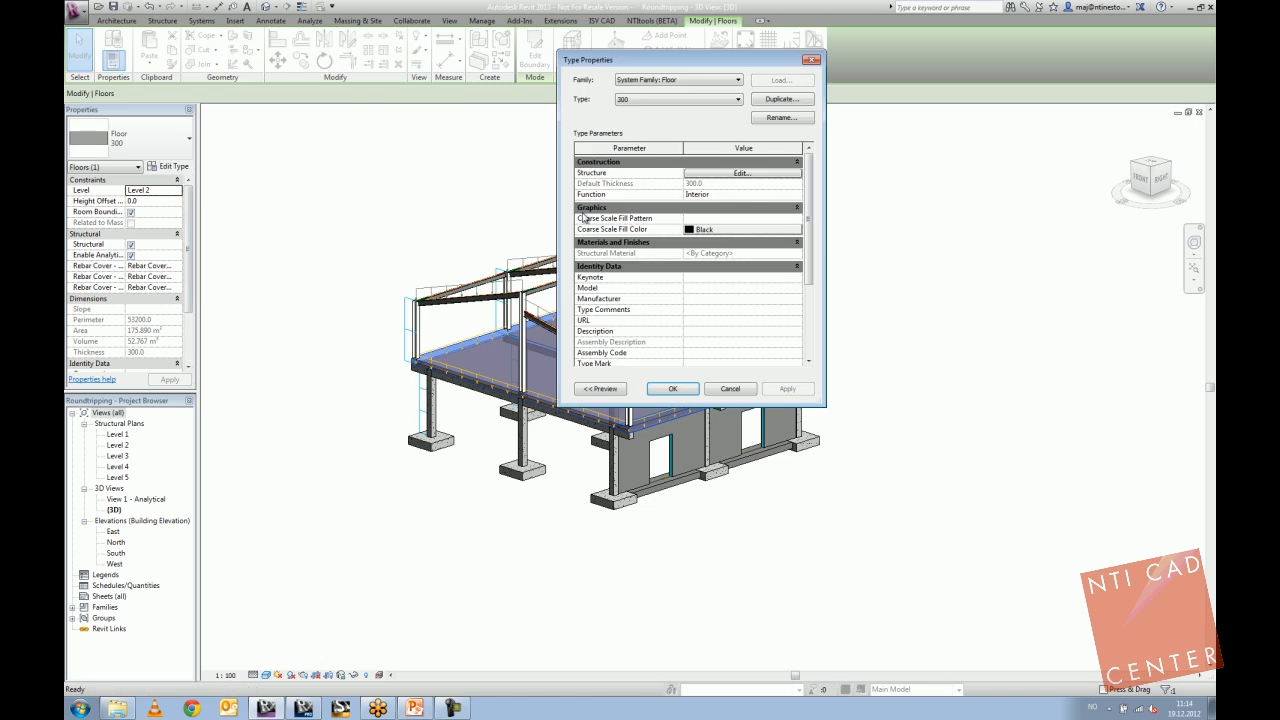
click(737, 172)
click(665, 180)
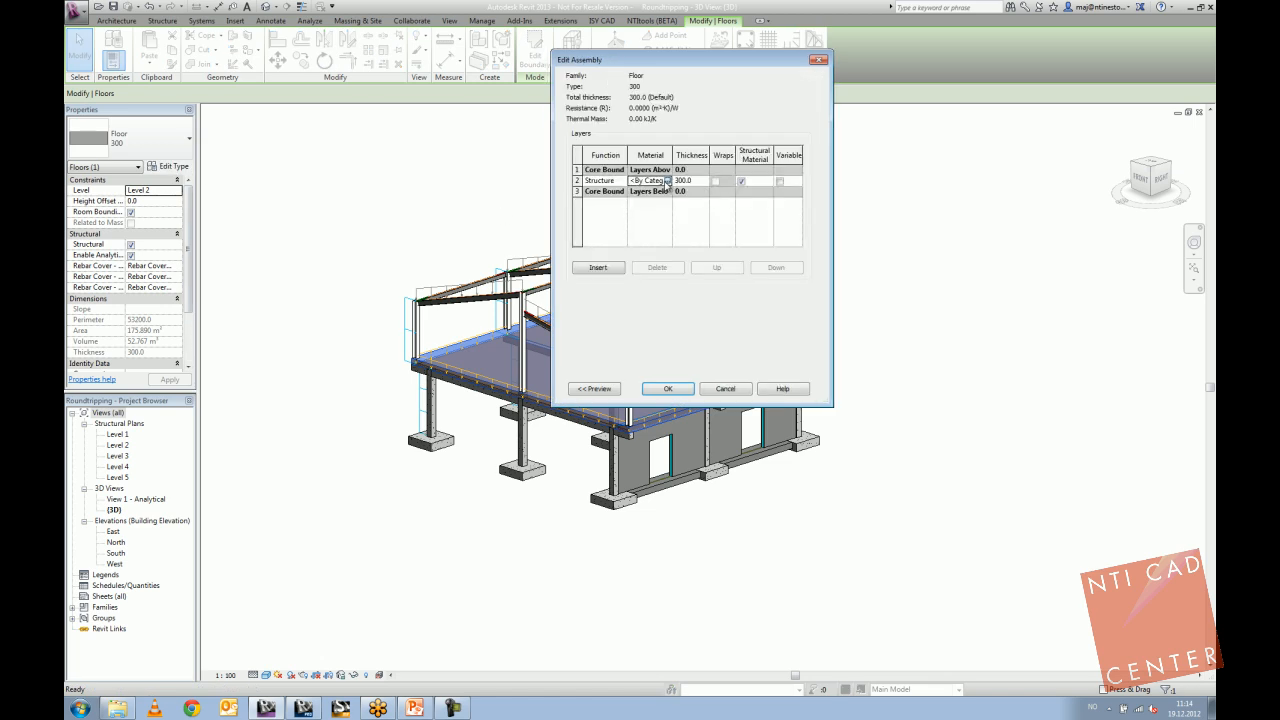
click(668, 180)
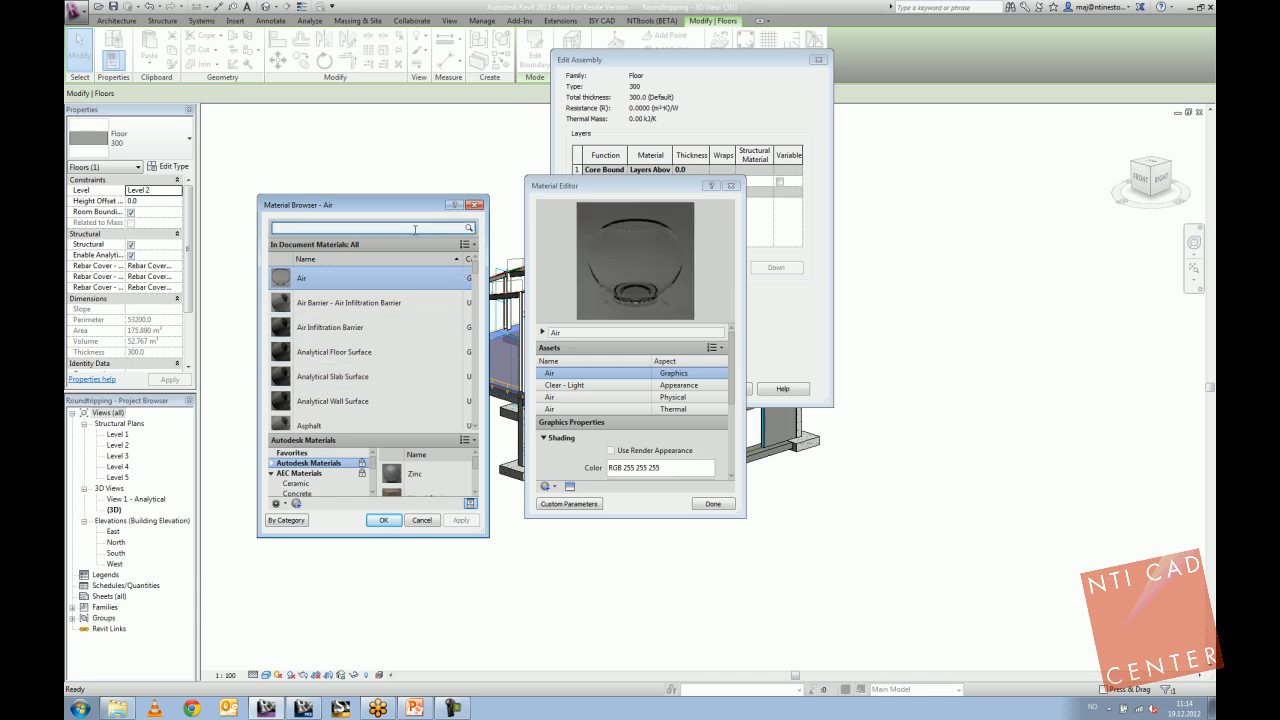
scroll(475, 291, down, 5)
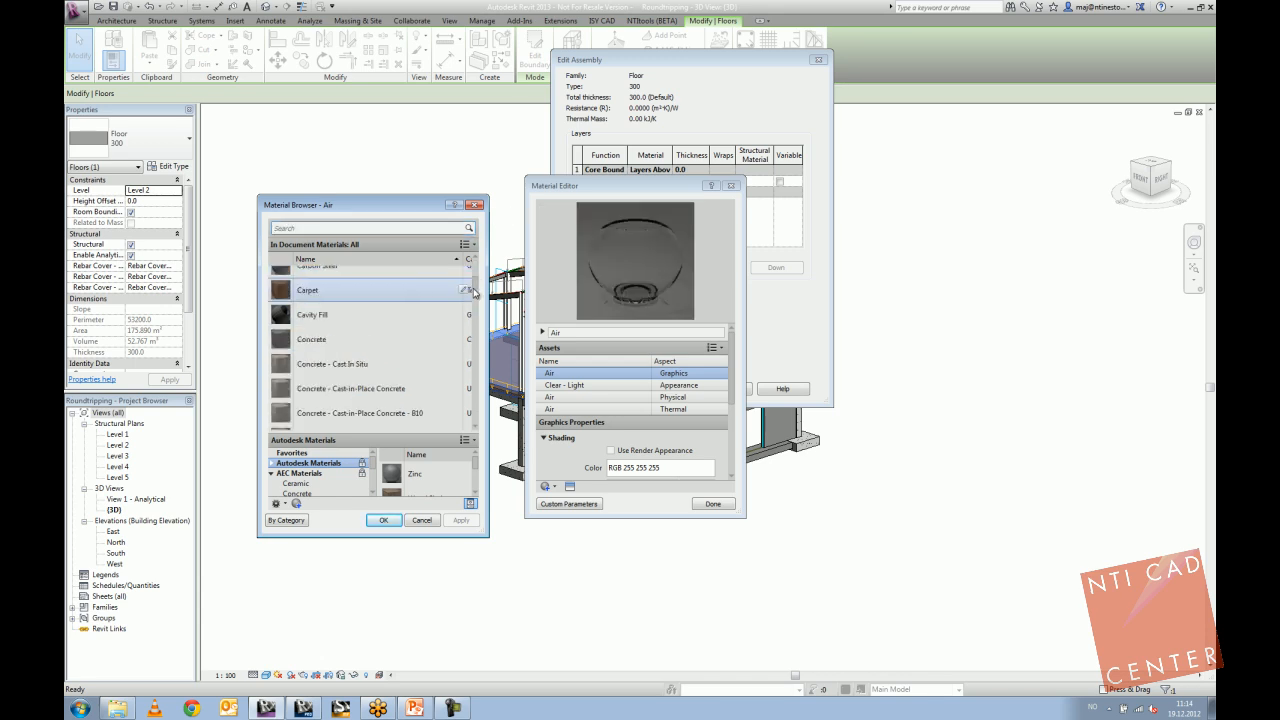
click(412, 390)
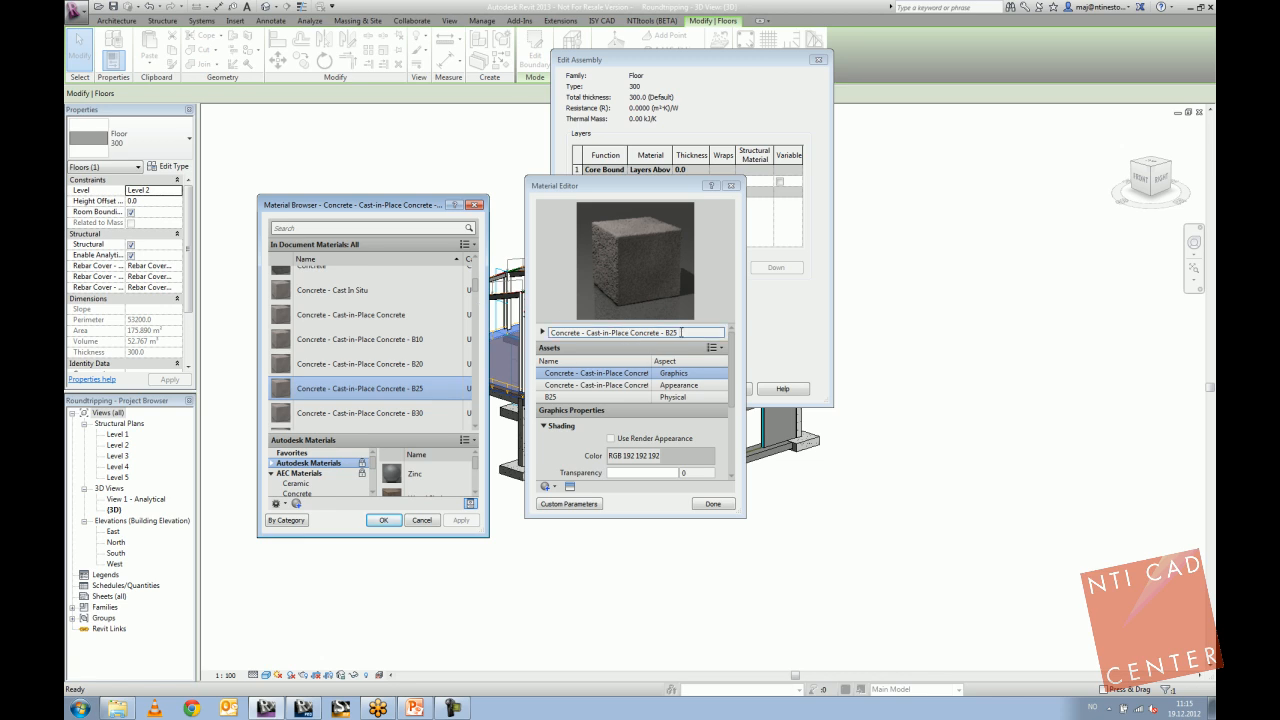
Examine the B25 material's name and its physical concrete properties, including the concrete compression strength.
drag(652, 332, 550, 332)
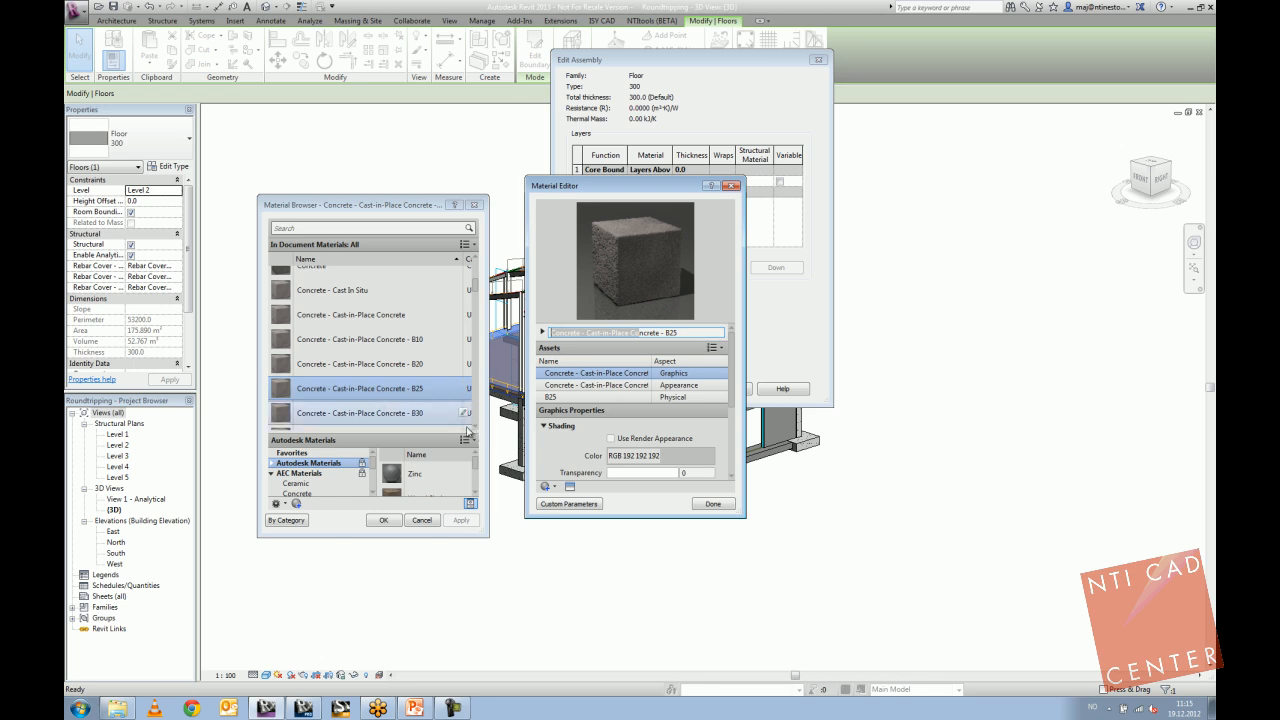
scroll(467, 430, down, 1)
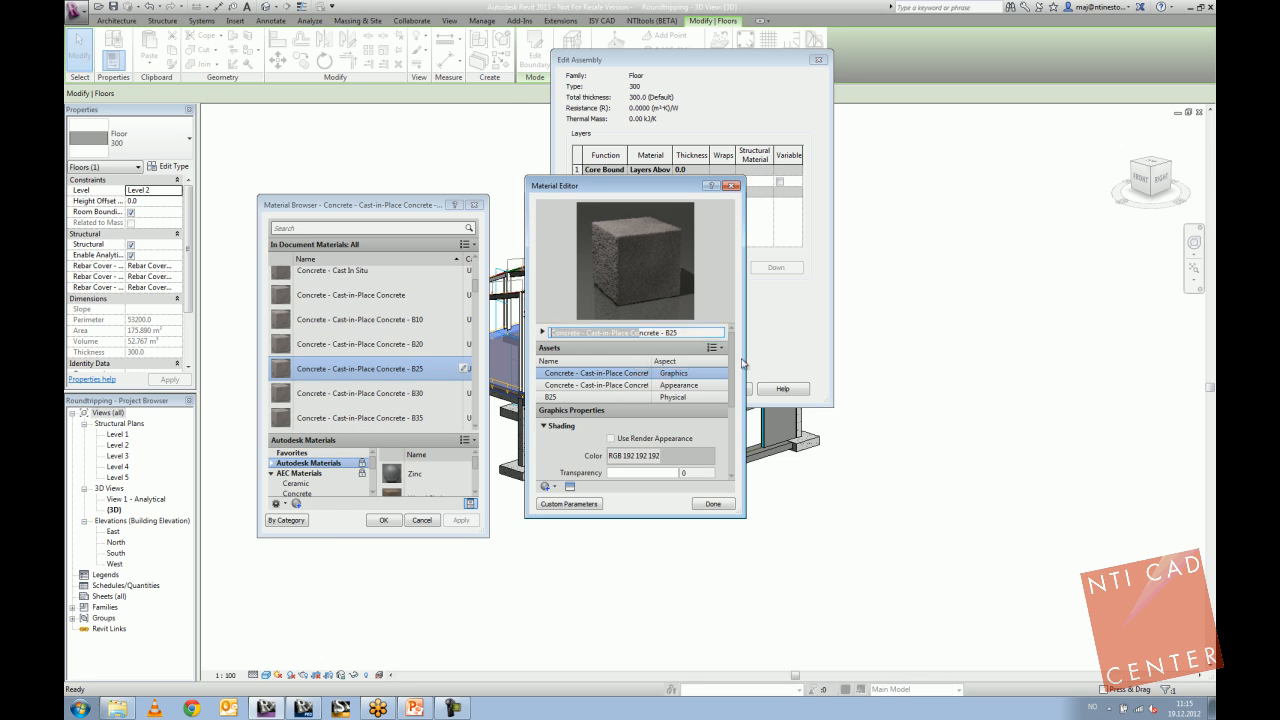
mouse_move(736, 353)
mouse_down()
mouse_move(727, 393)
mouse_move(727, 370)
mouse_up()
click(619, 372)
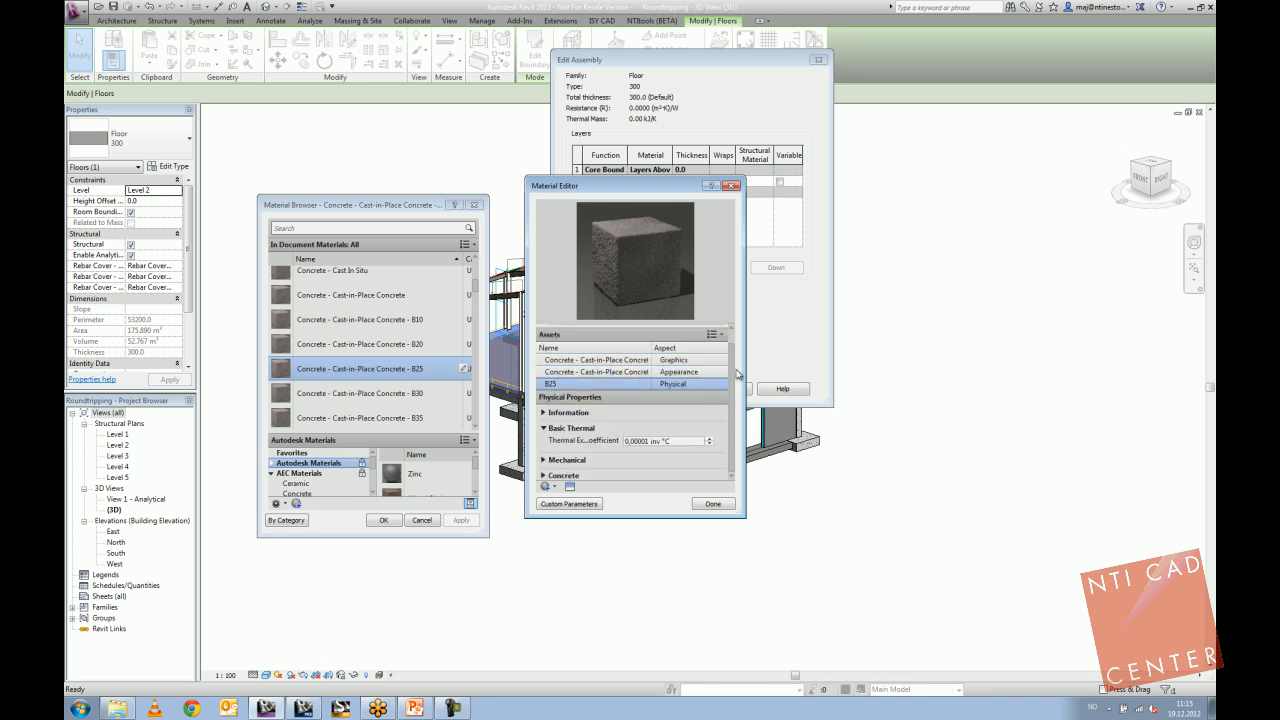
click(544, 477)
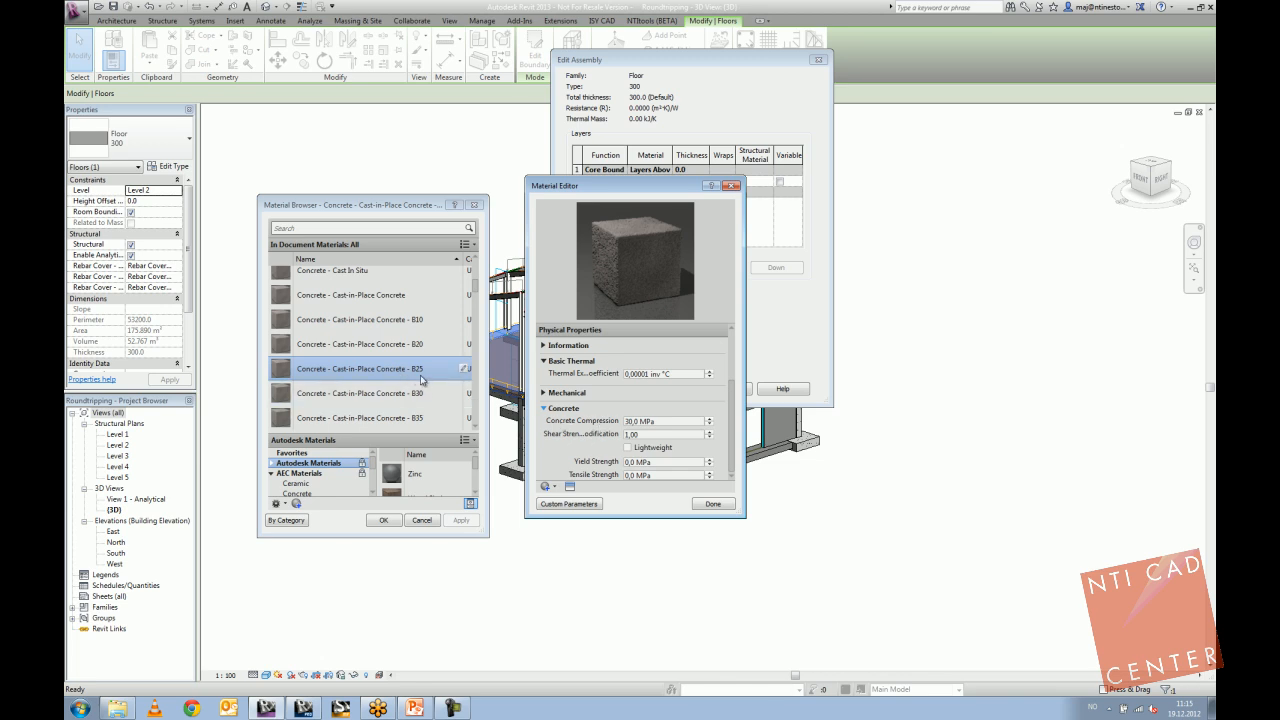
click(650, 421)
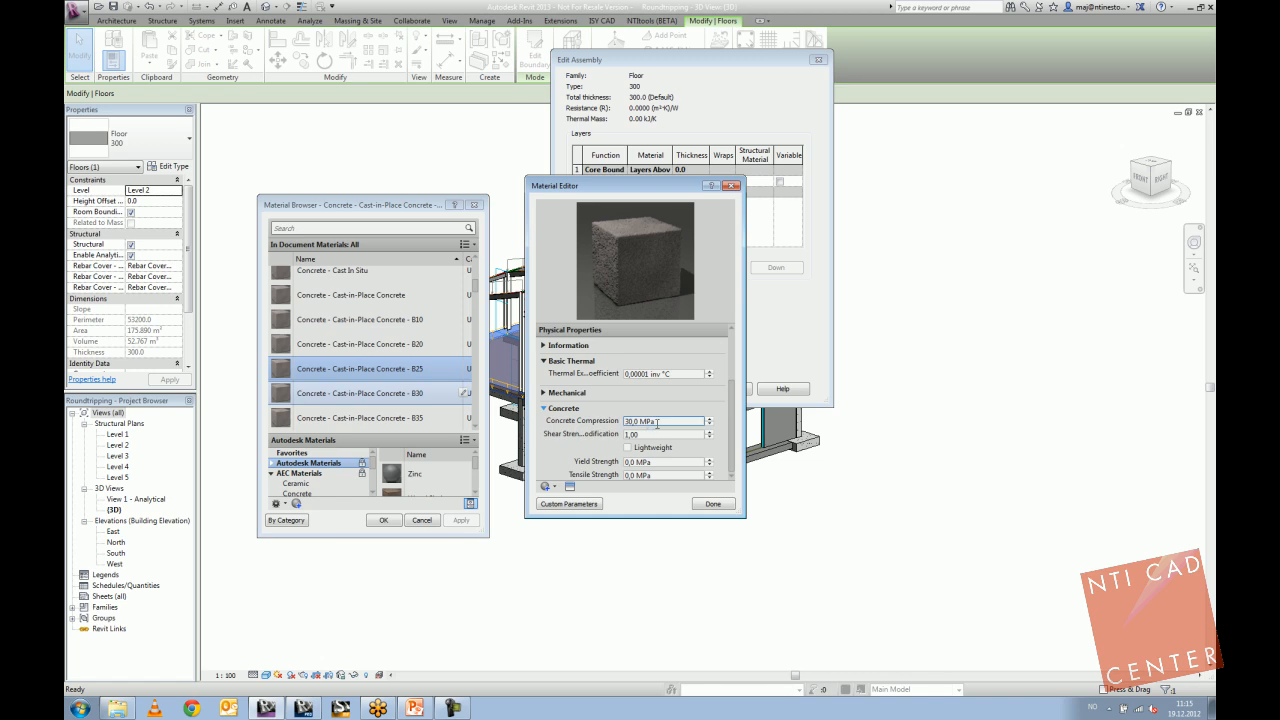
drag(662, 421, 621, 421)
click(673, 422)
Switch to Robot Structural Analysis and open the concrete material definitions for the Eurocode materials in the job preferences.
click(303, 708)
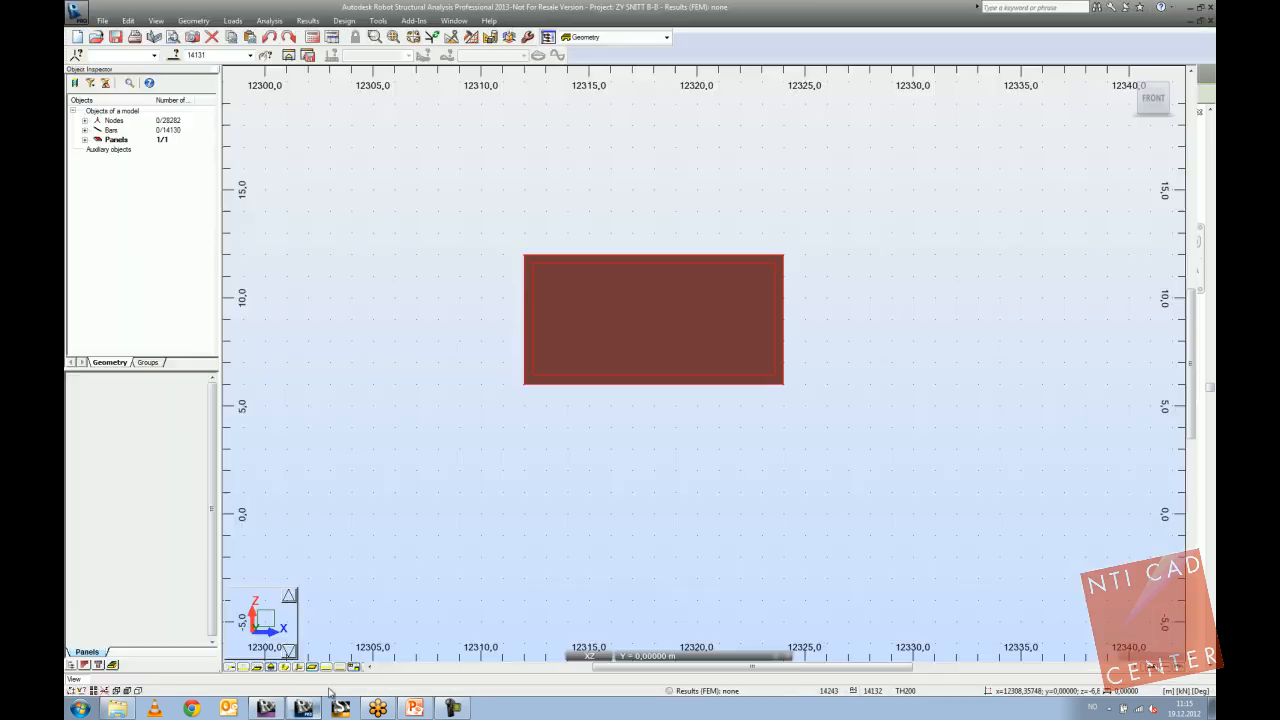
click(528, 38)
click(720, 95)
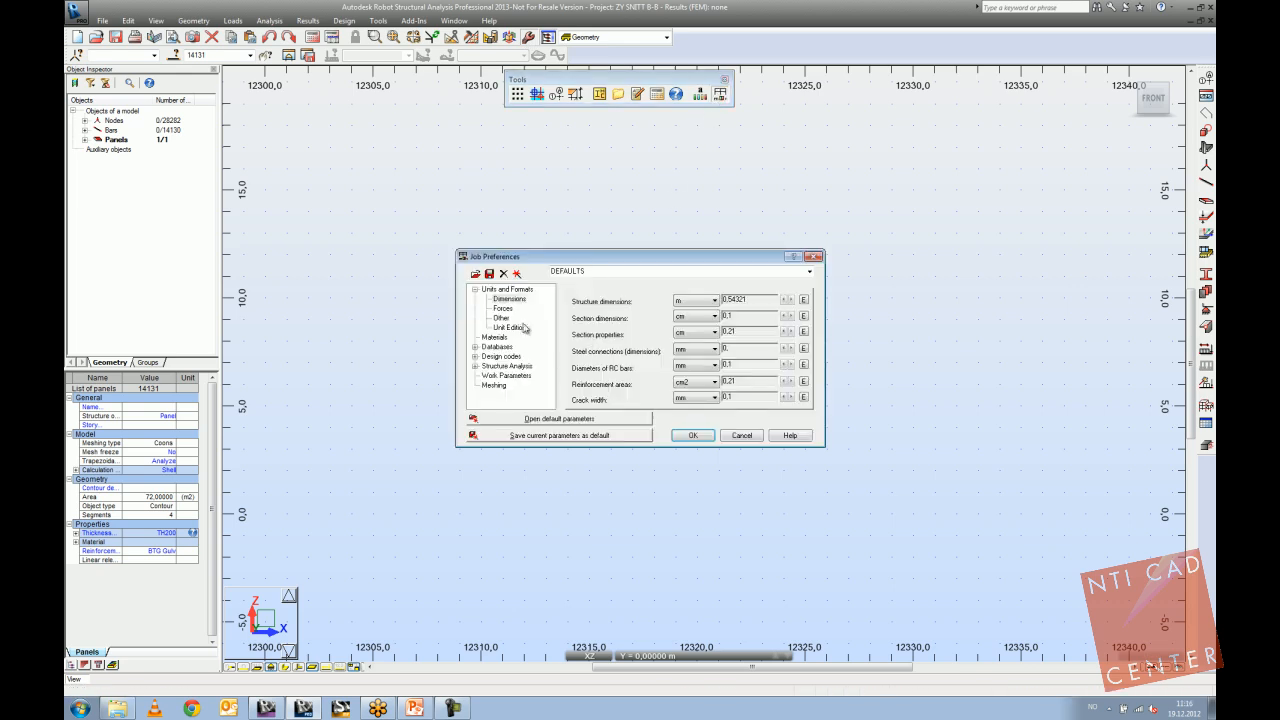
click(495, 338)
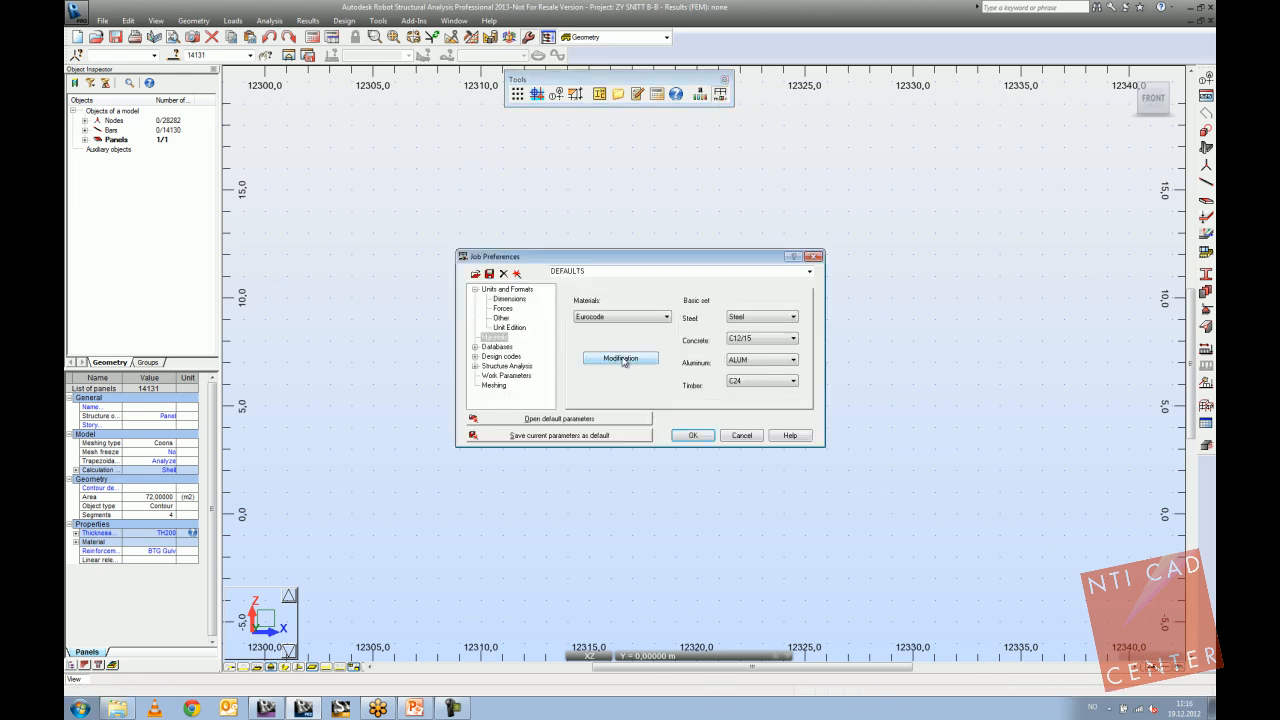
click(625, 360)
click(507, 261)
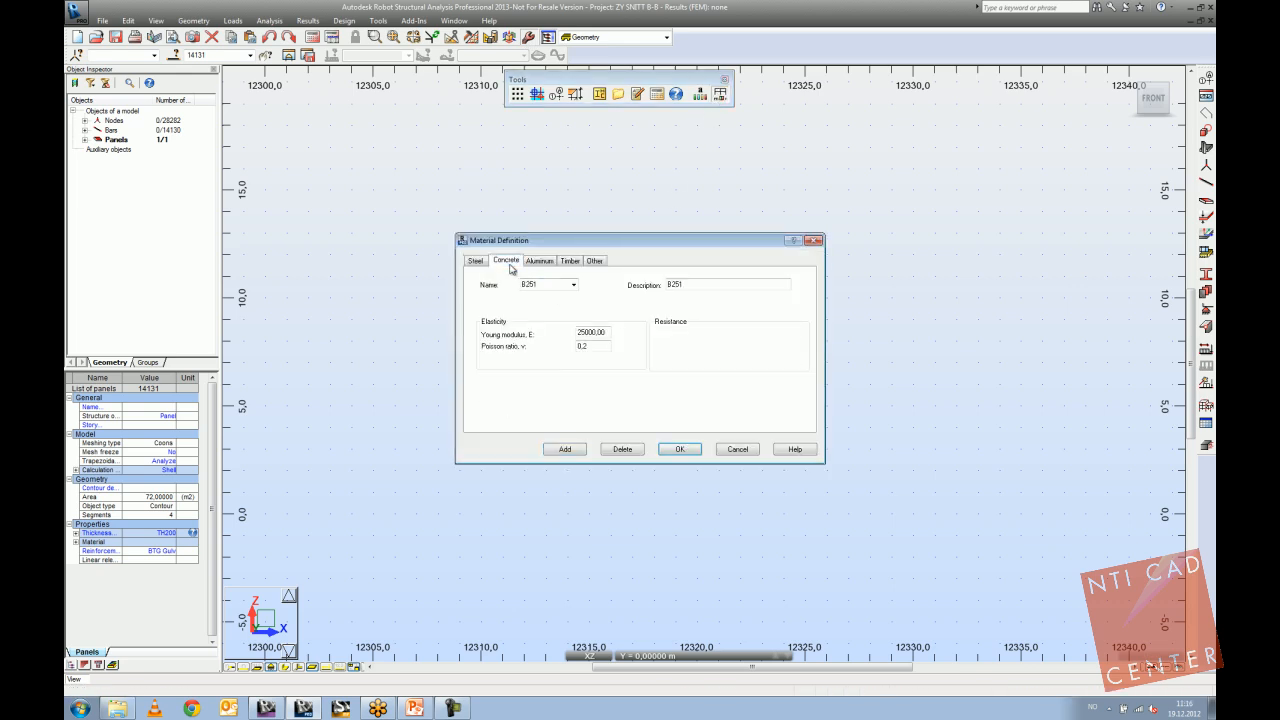
Examine the definitions of concrete C35/45 and C25/30, including the characteristic resistance and the sample type choices.
click(573, 285)
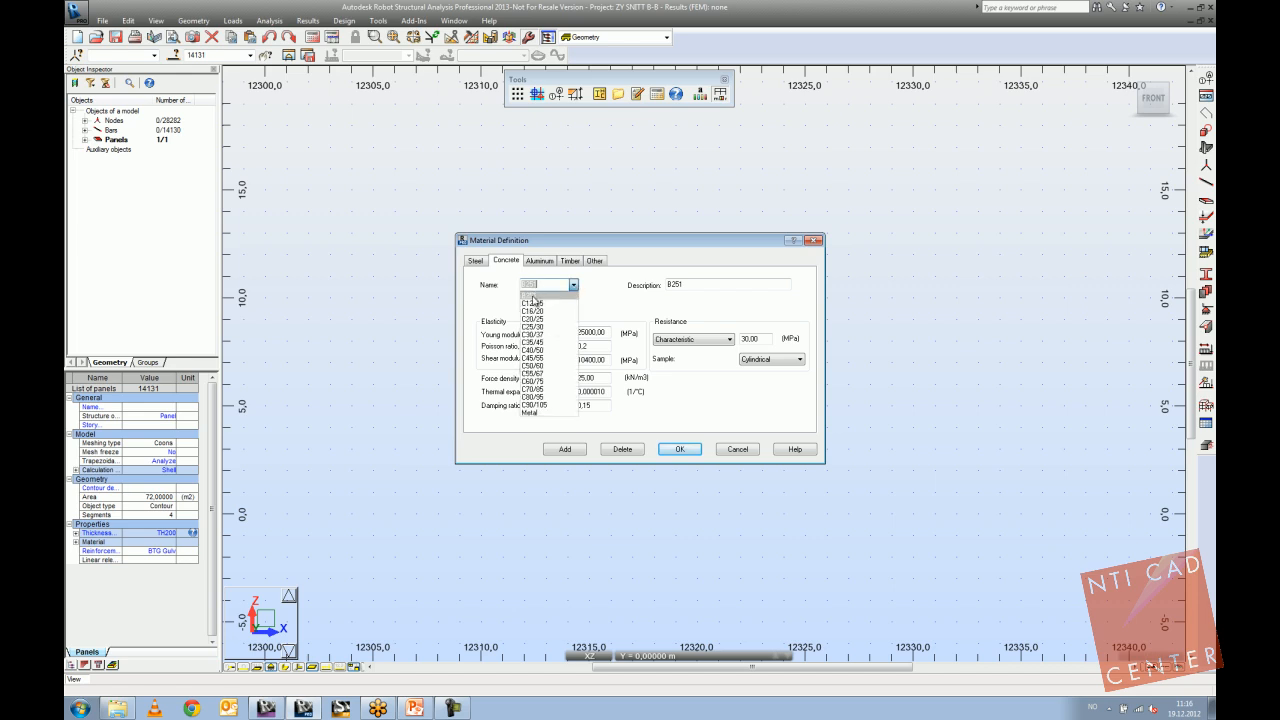
click(550, 342)
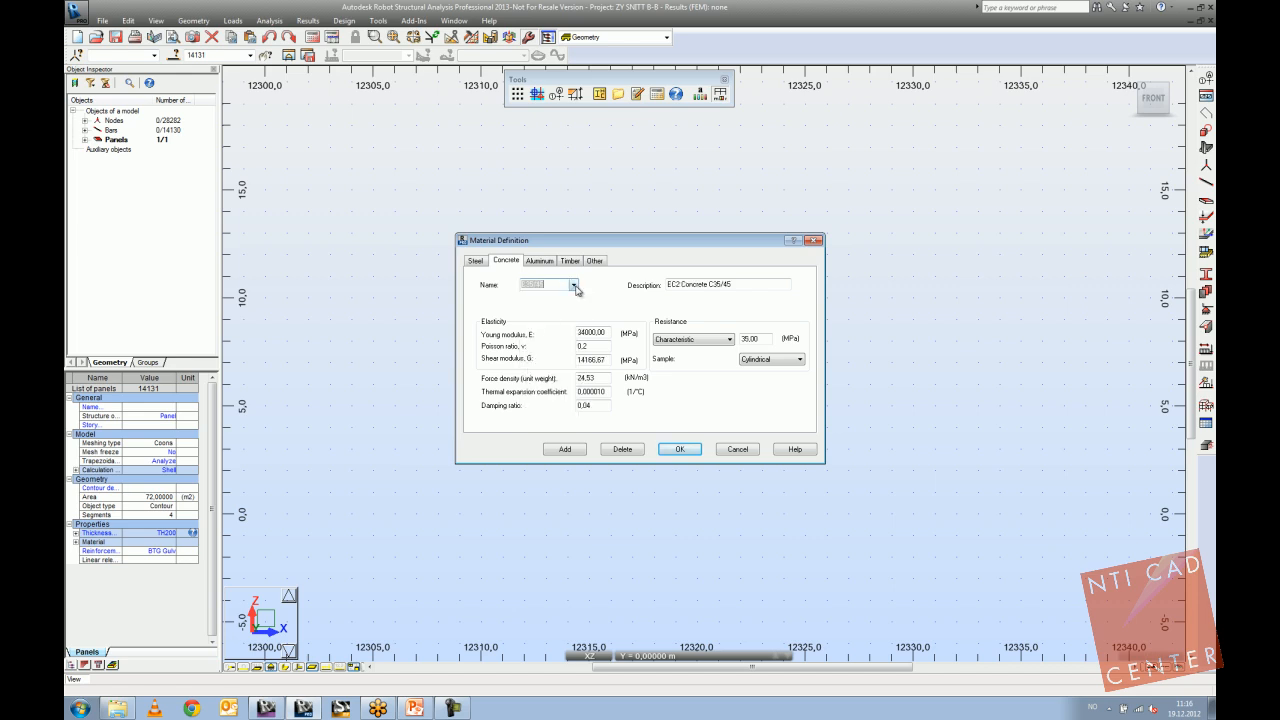
click(573, 285)
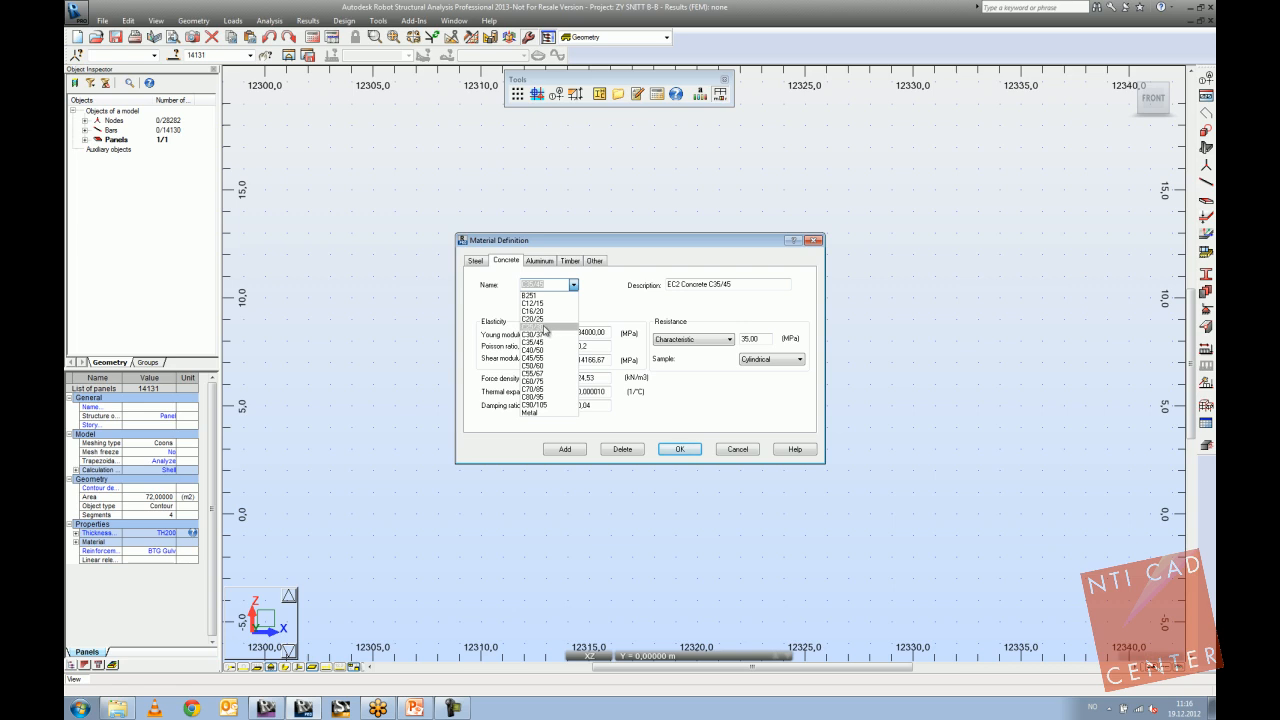
click(548, 327)
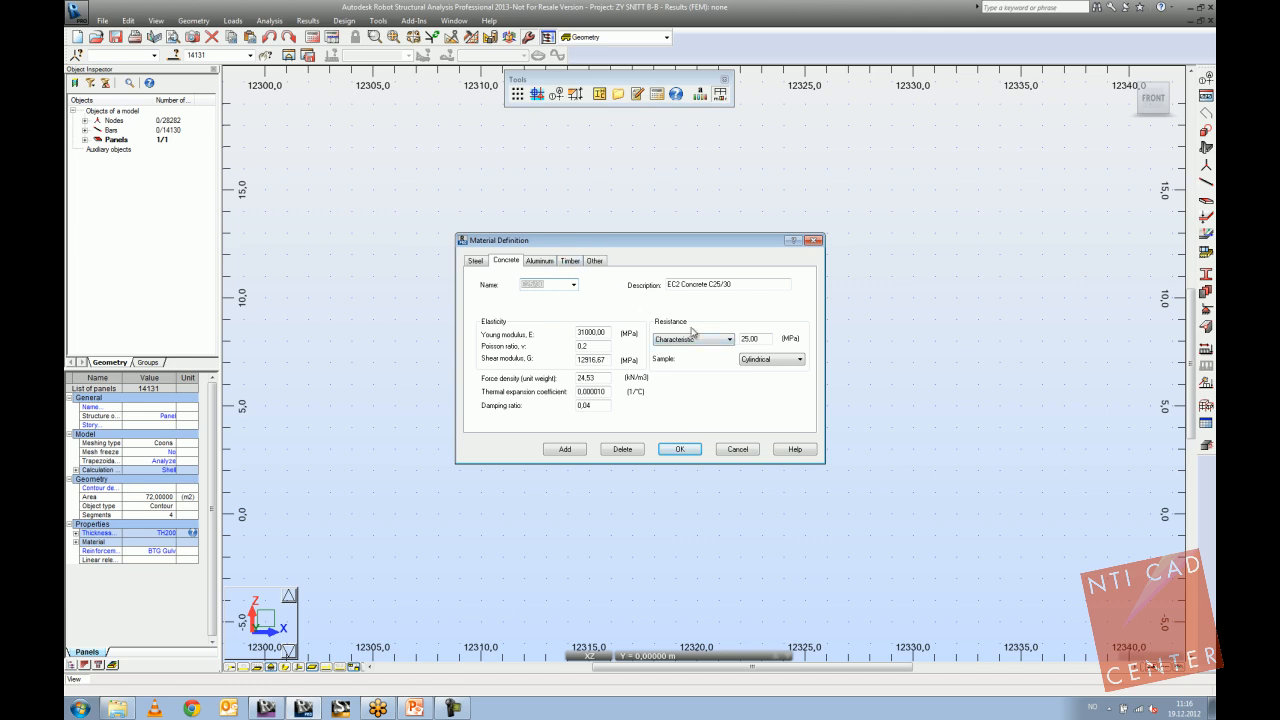
click(755, 362)
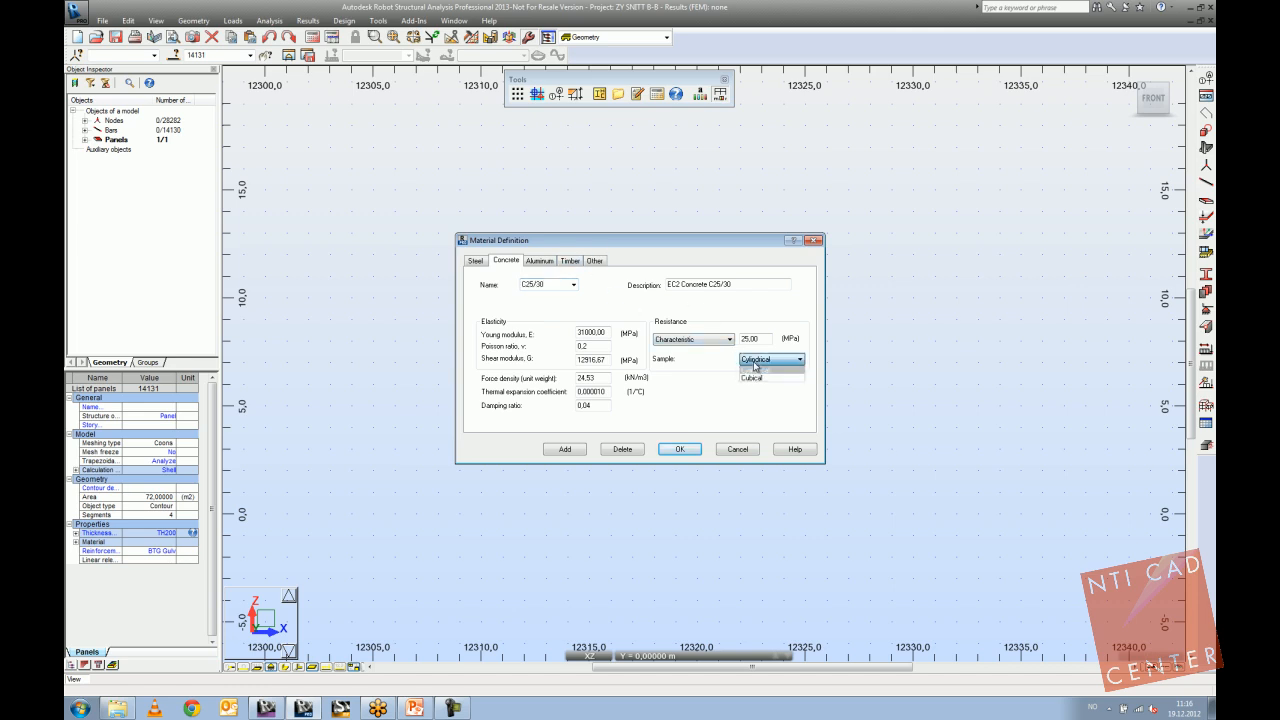
click(755, 366)
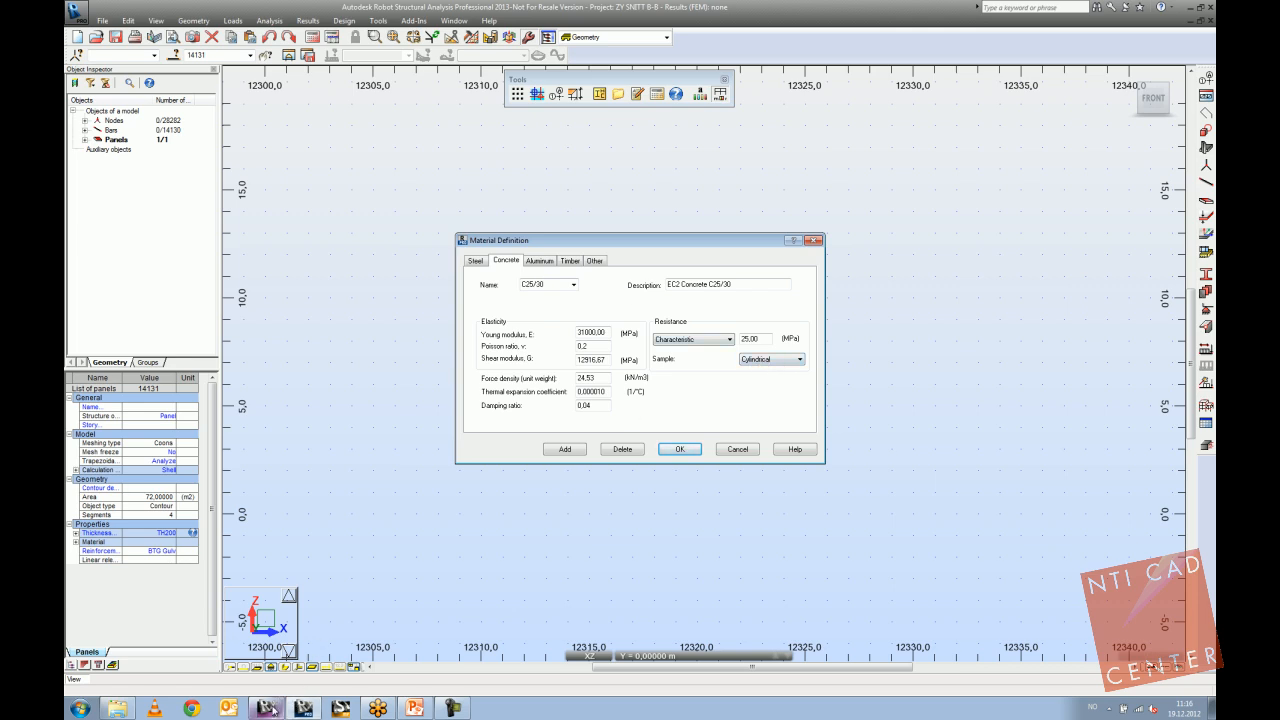
Switch to Revit, examine the B25 material's concrete compression strength, and leave the floor's material and type settings without applying changes.
click(267, 708)
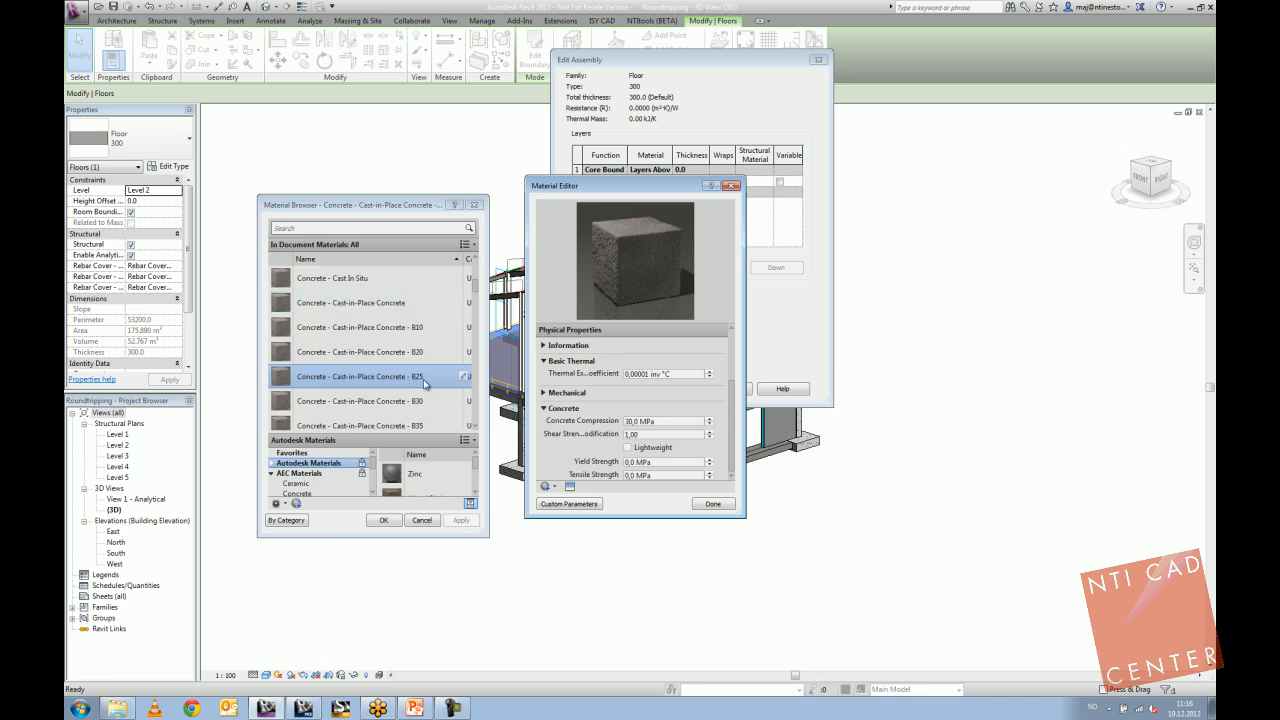
click(627, 421)
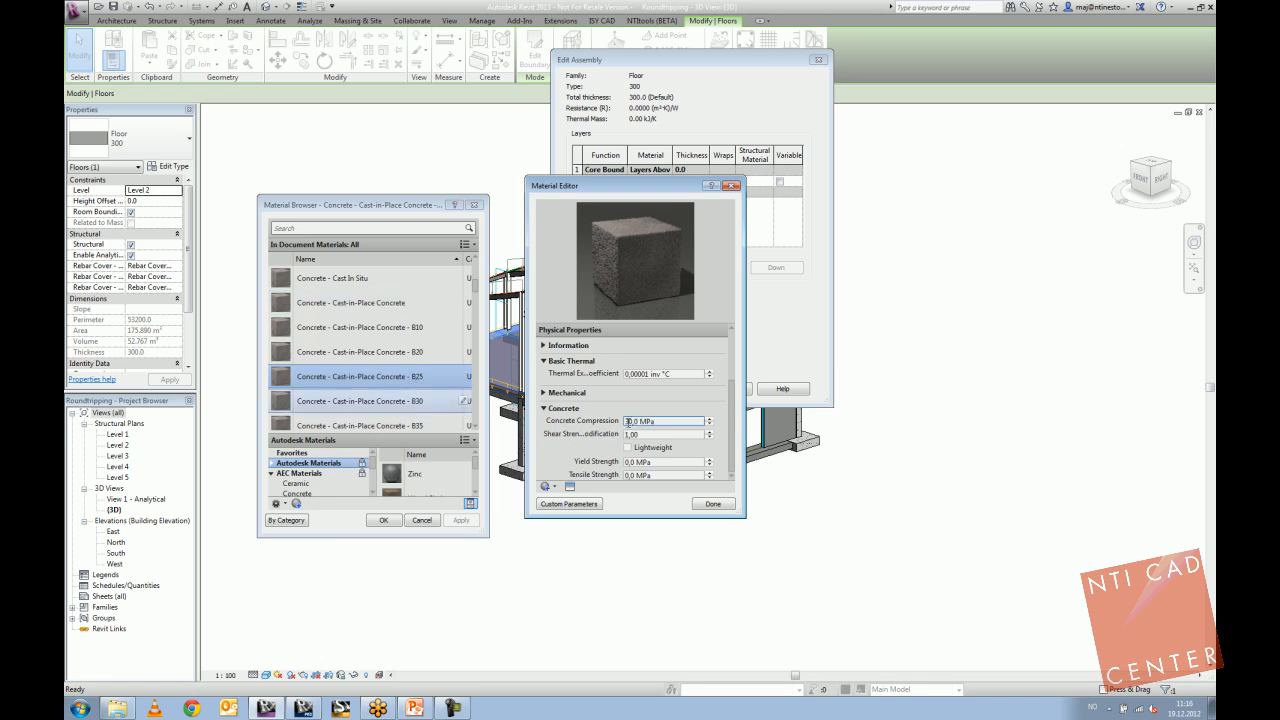
drag(659, 421, 613, 421)
click(636, 433)
double_click(646, 420)
click(646, 420)
click(474, 206)
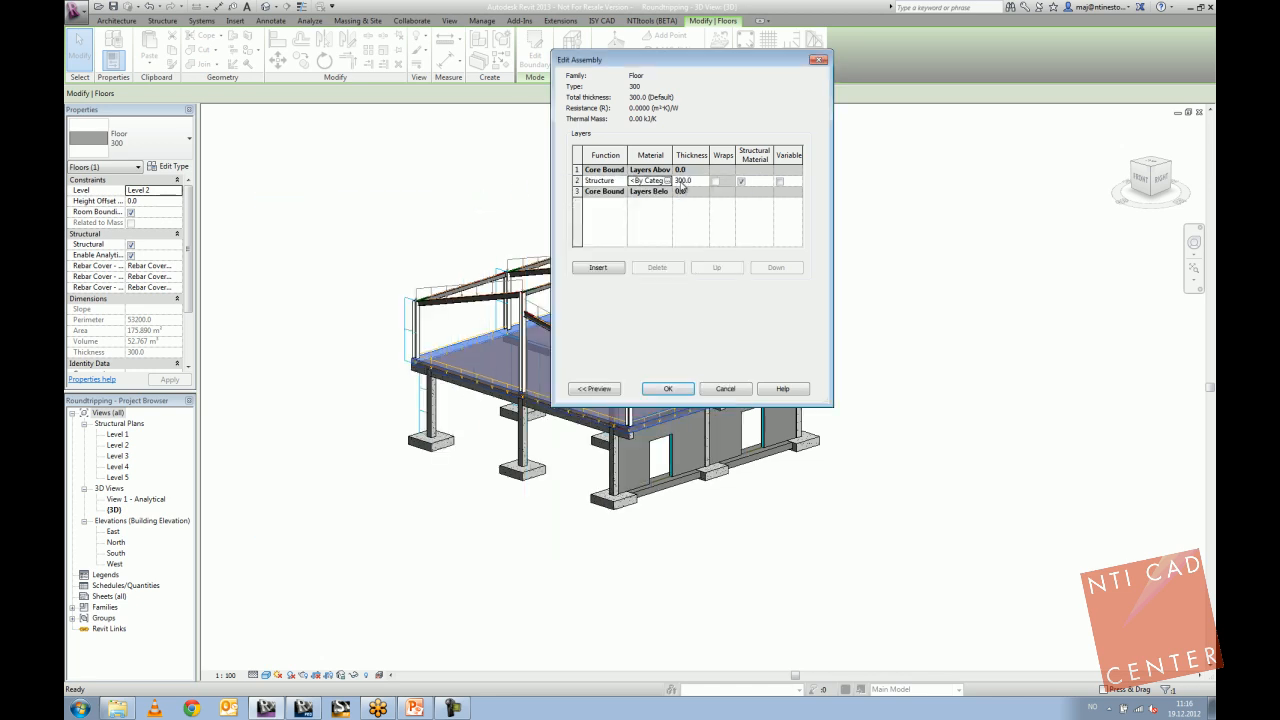
click(818, 59)
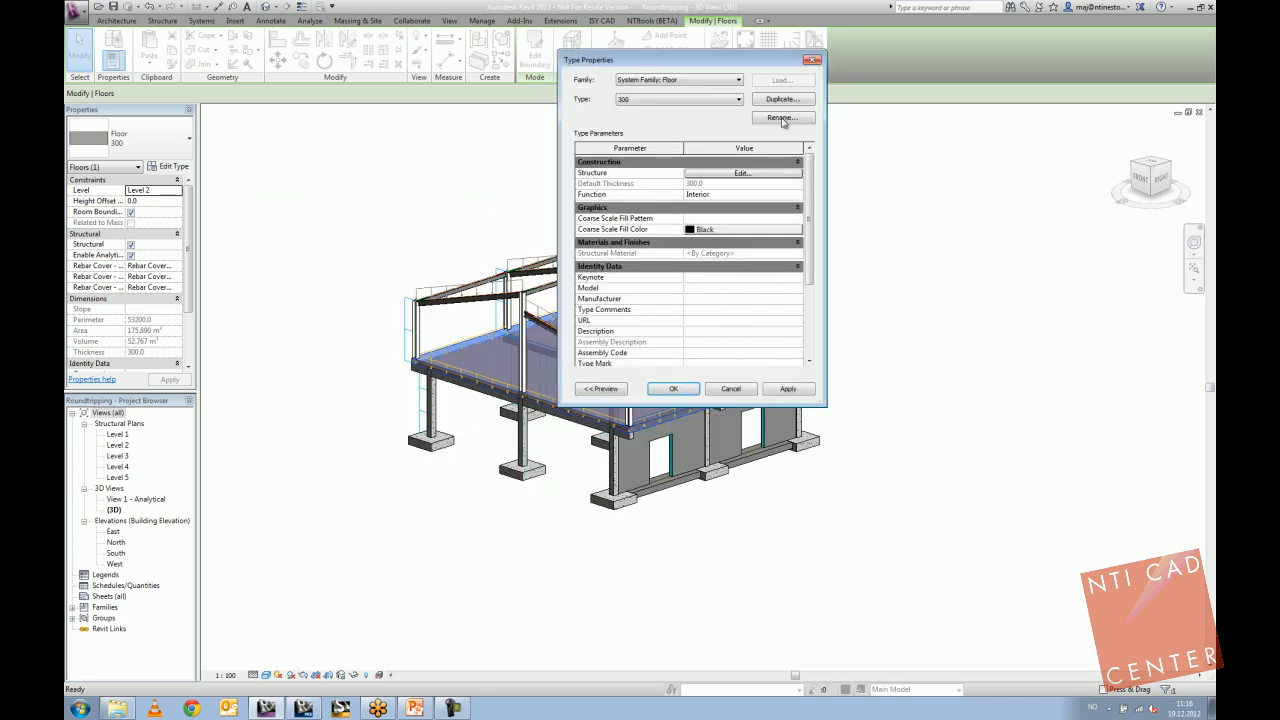
click(815, 61)
click(508, 145)
mouse_move(504, 178)
middle_down()
mouse_move(560, 191)
mouse_move(494, 169)
middle_up()
scroll(557, 188, down, 2)
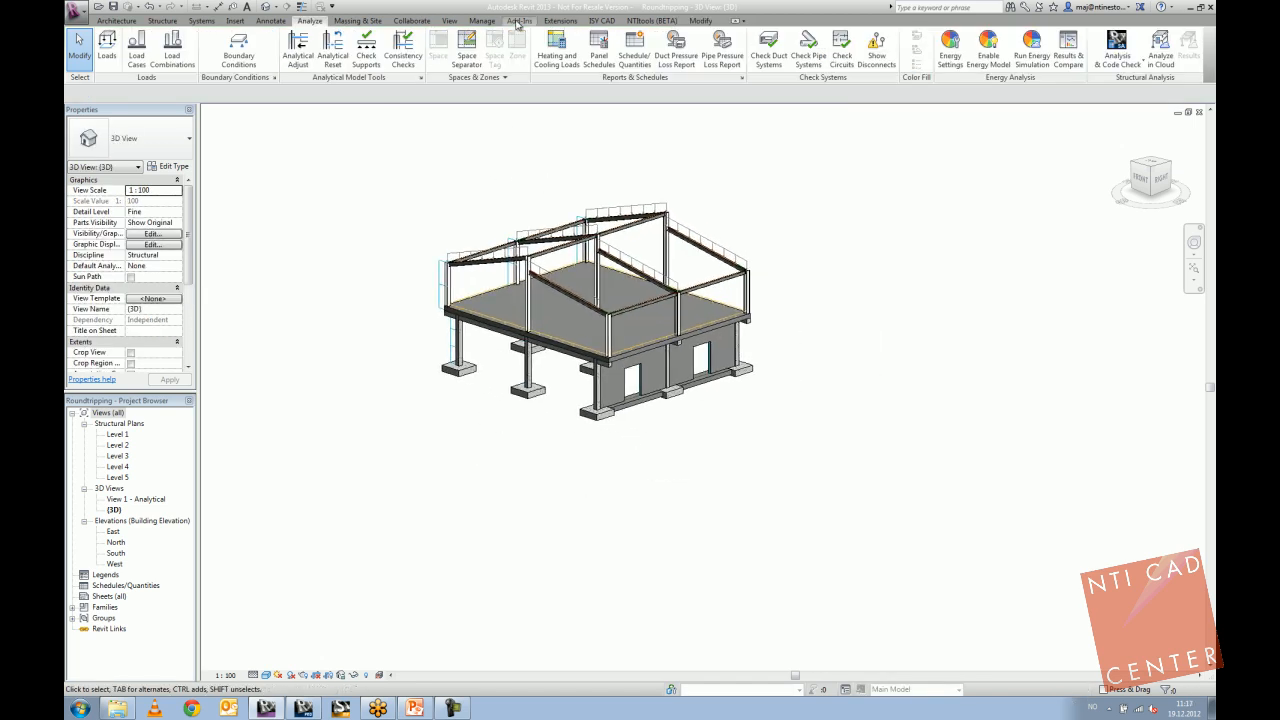
Set the material handling in the Robot Structural Analysis link's send options to Use Robot default materials.
click(1117, 50)
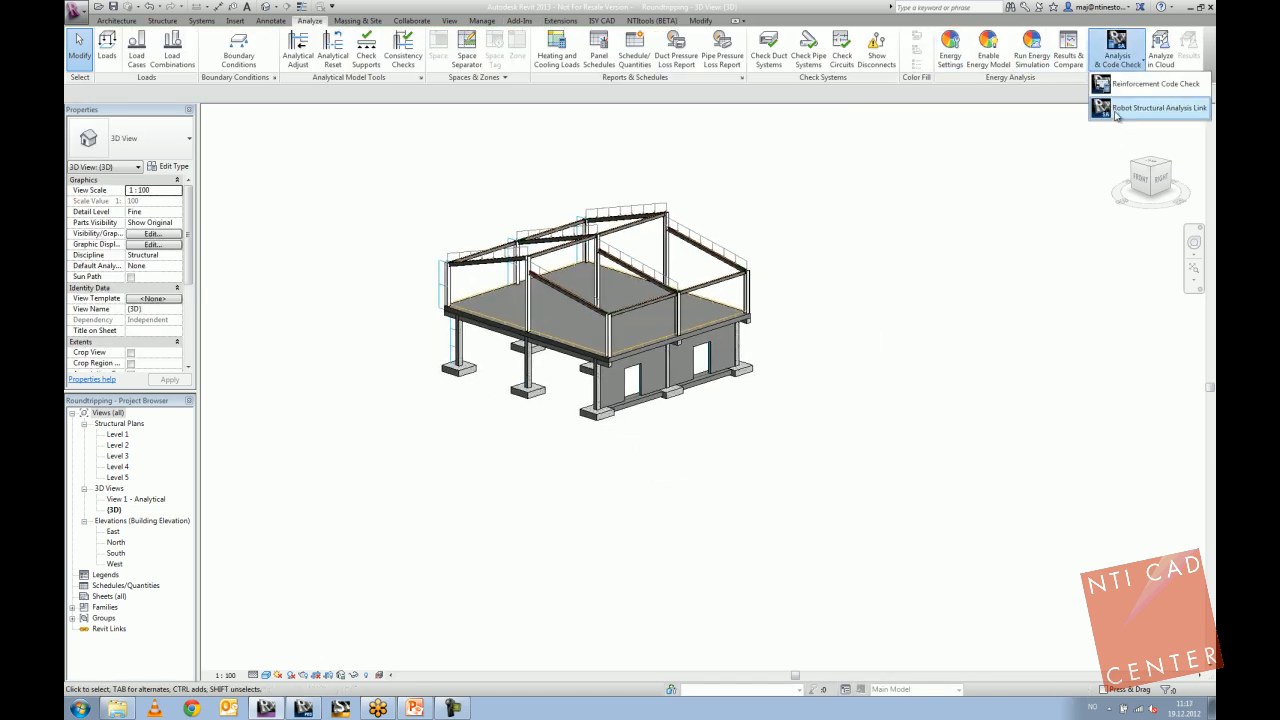
click(1117, 115)
click(395, 198)
click(312, 194)
click(258, 222)
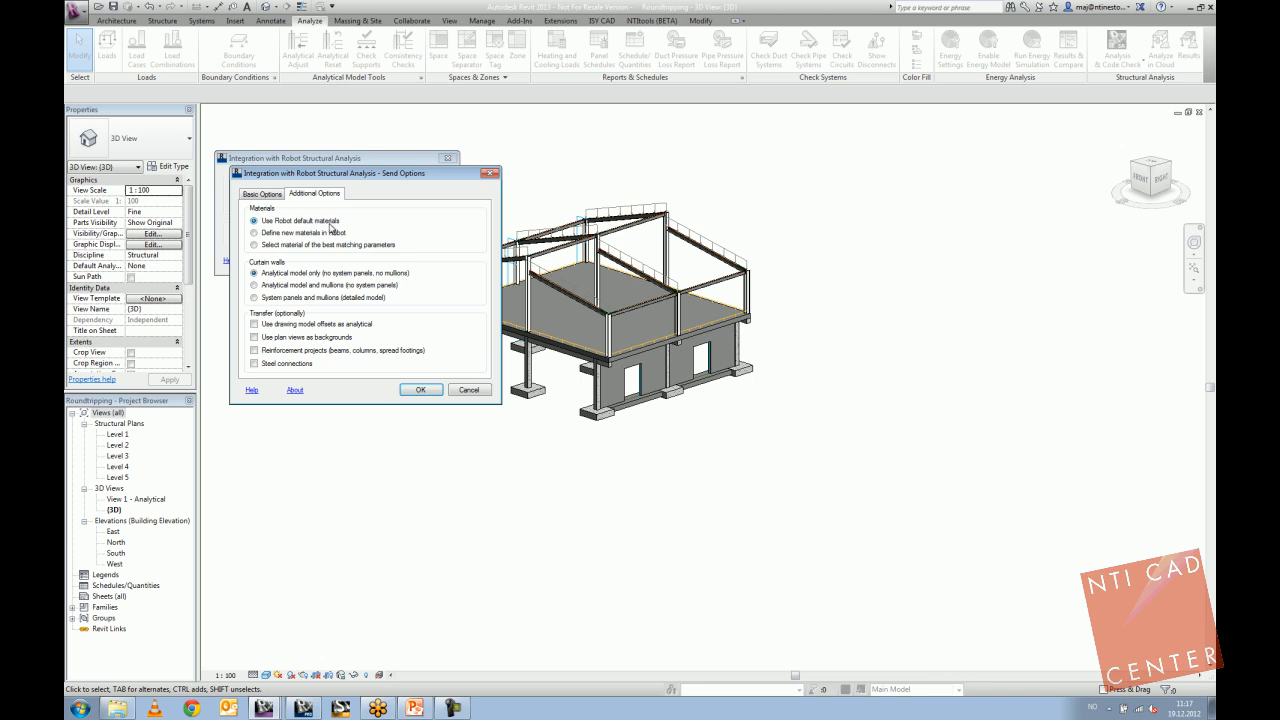
click(420, 391)
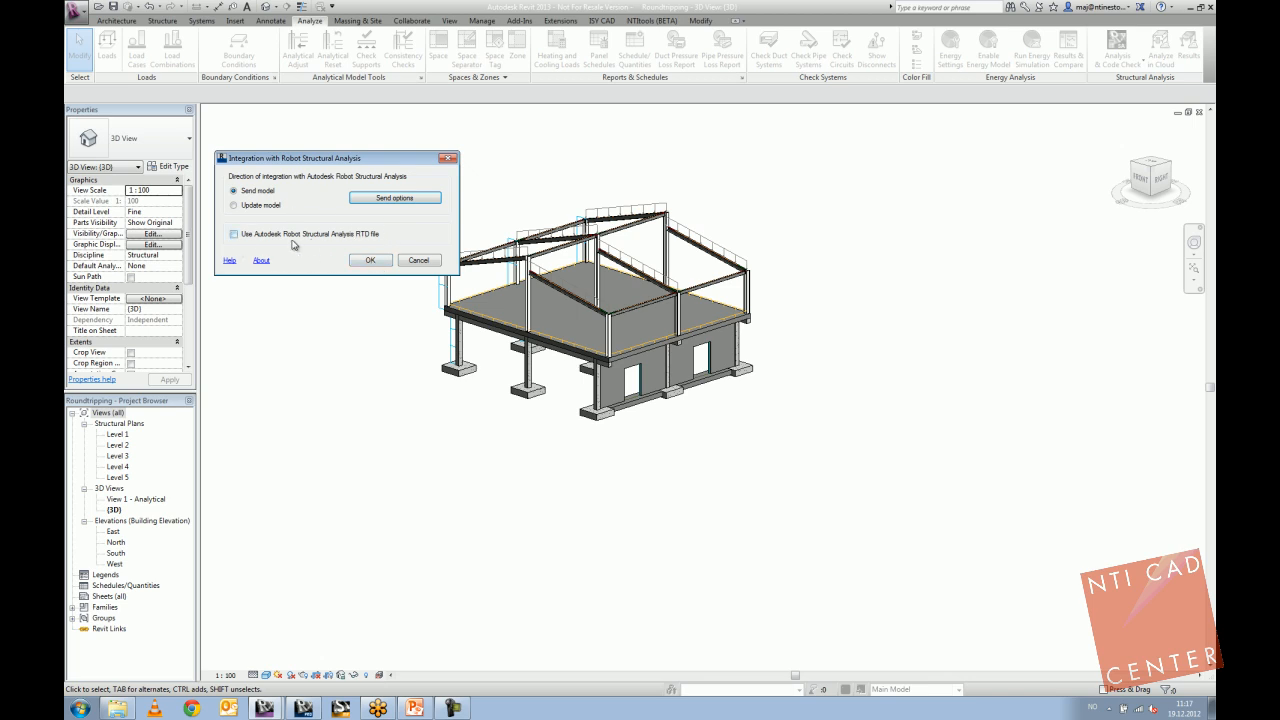
Try to send the model through an Autodesk Robot Structural Analysis RTD file, cancelling at the file save.
click(234, 234)
click(368, 259)
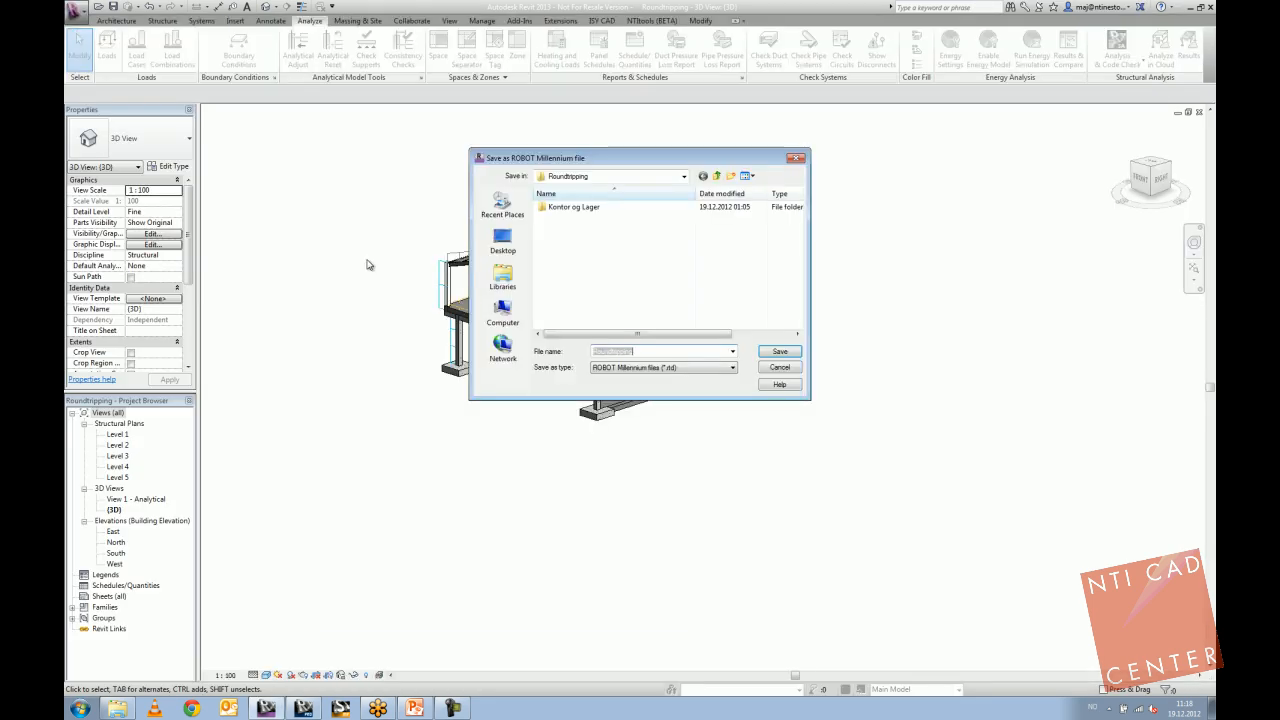
click(780, 368)
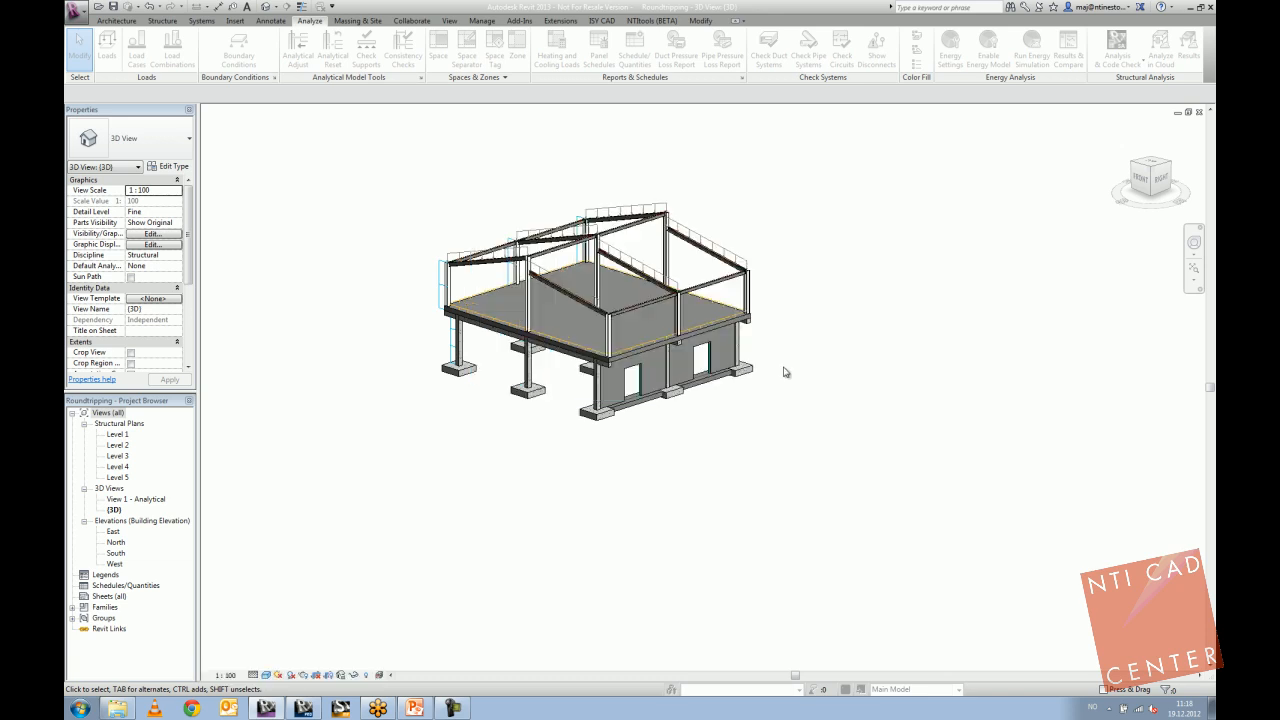
click(668, 418)
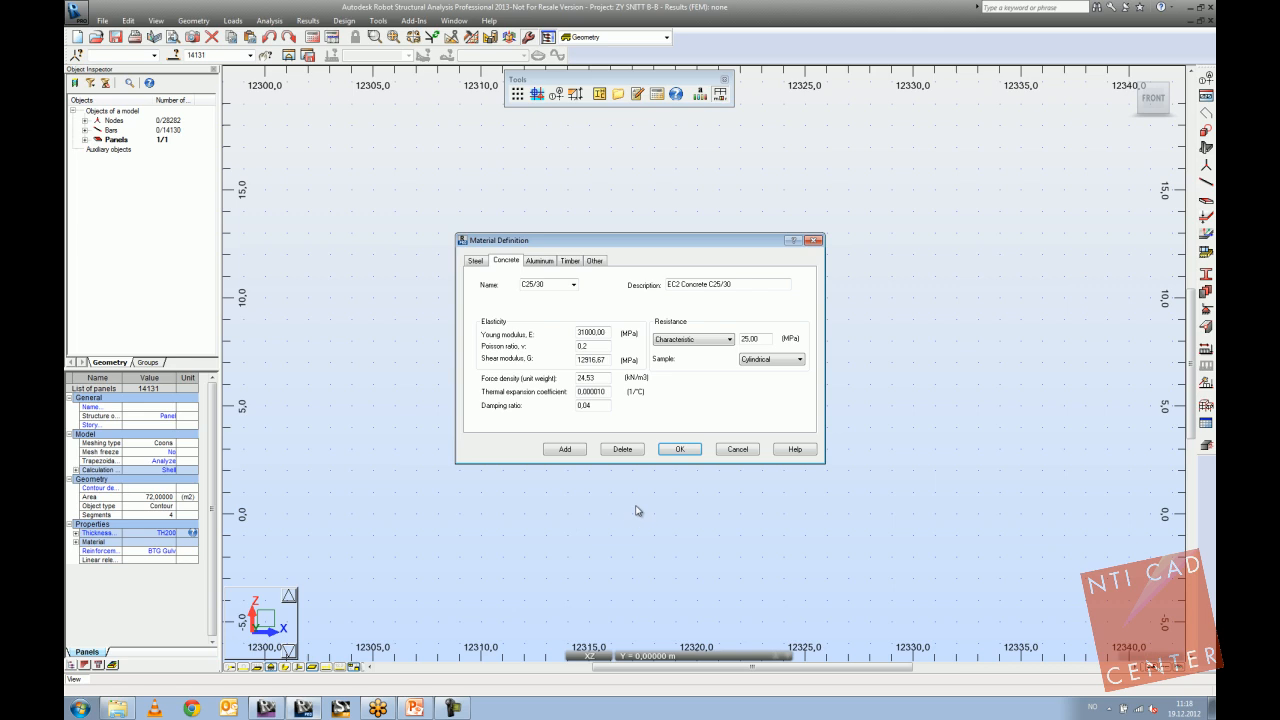
In Robot Structural Analysis, cancel the material definition and job preferences, and close the ZY SNITT B-B project without saving.
click(740, 449)
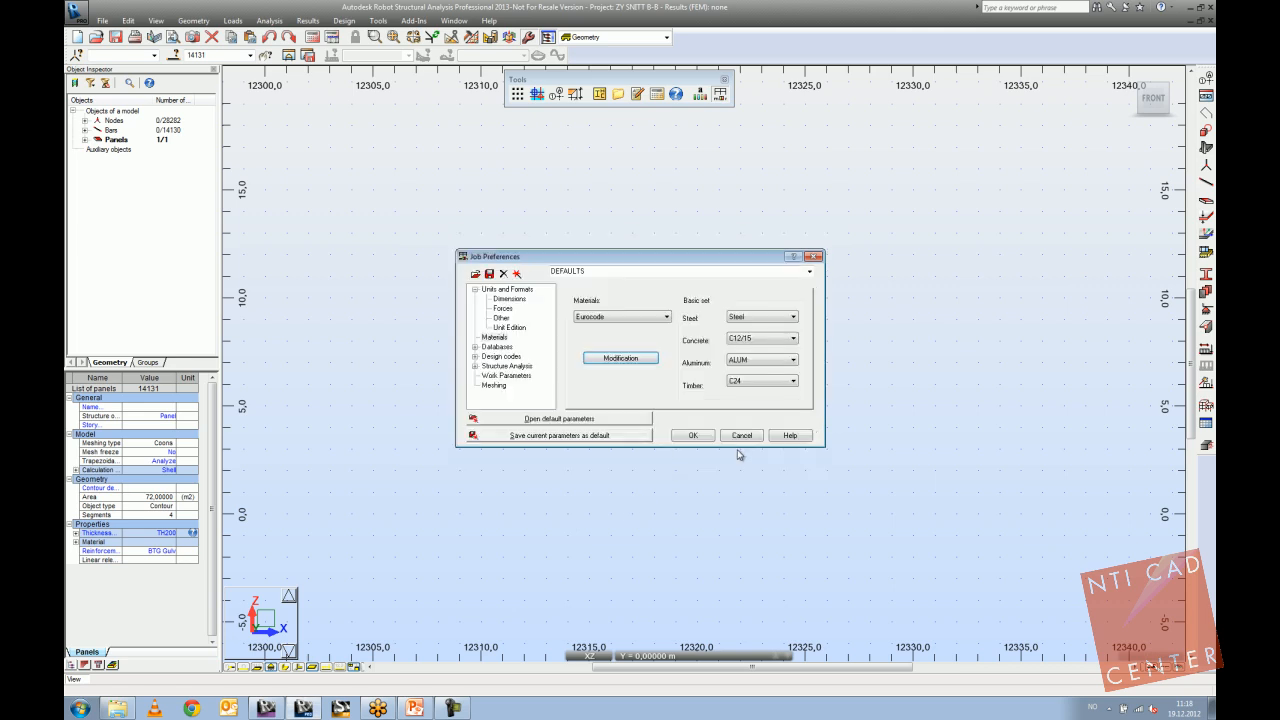
click(741, 438)
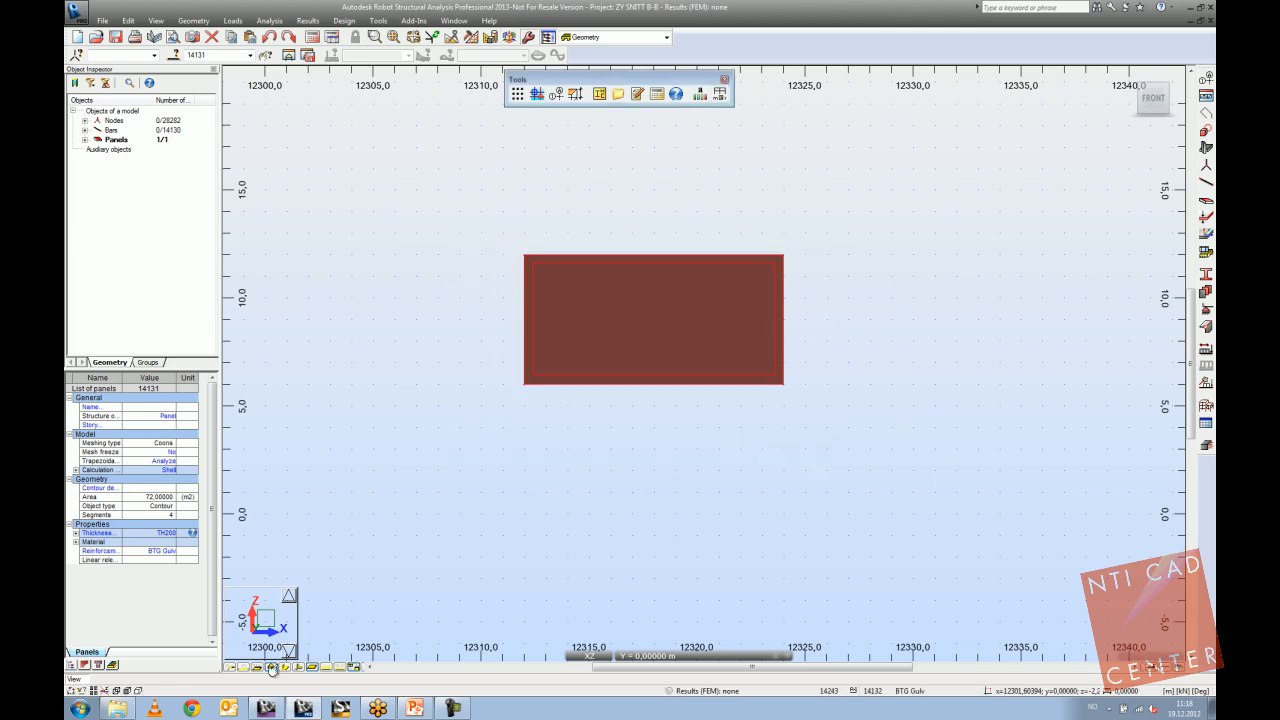
click(102, 20)
click(113, 216)
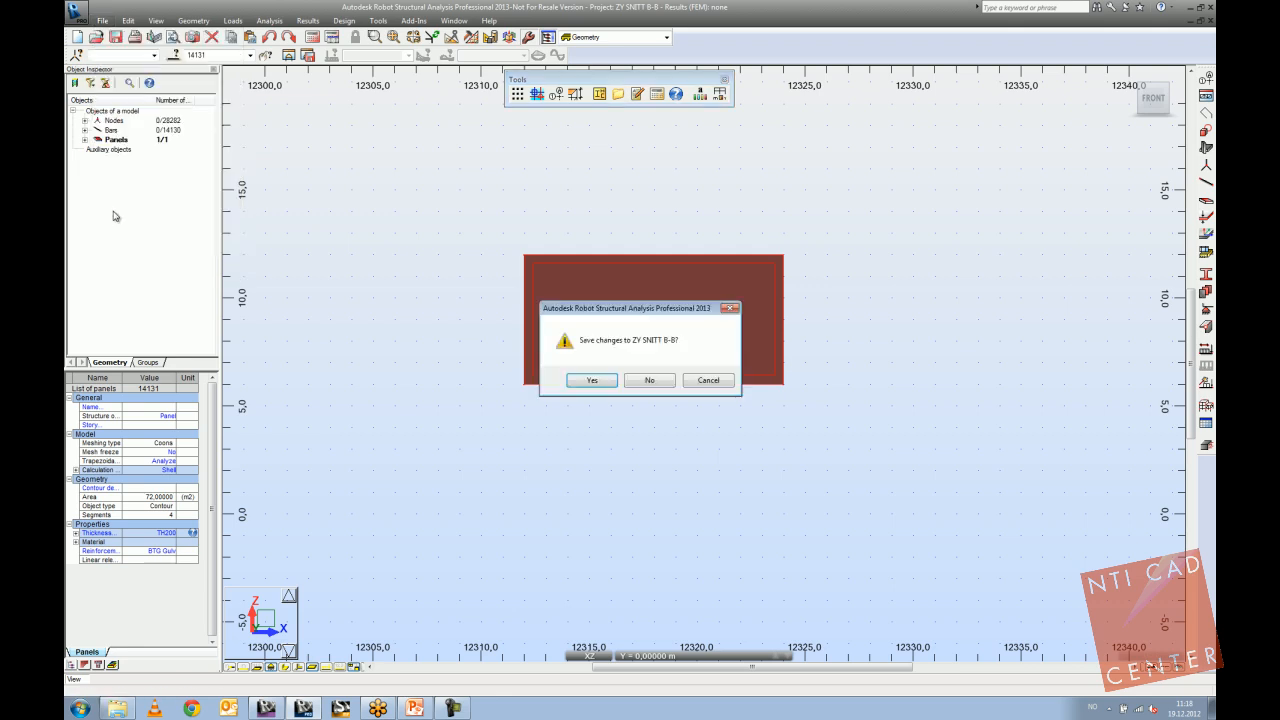
click(637, 381)
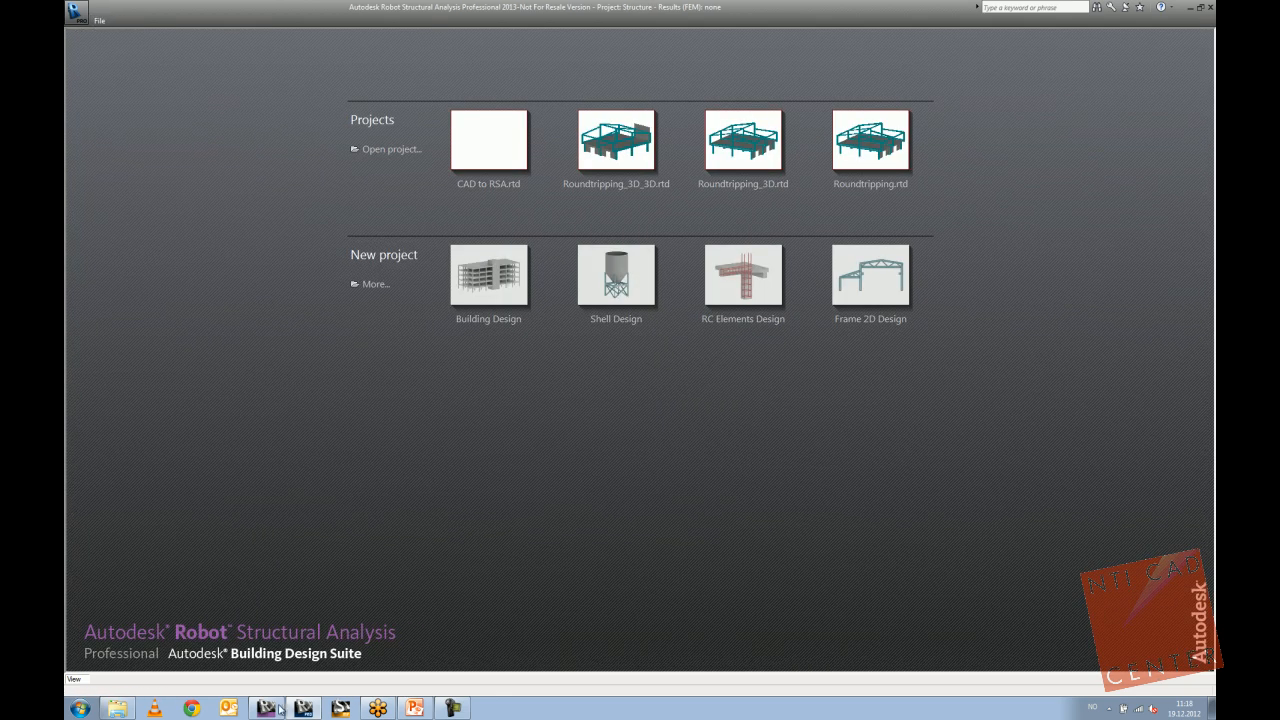
Switch to Revit and send the model directly to Robot Structural Analysis, keeping the Define new materials in Robot option.
click(266, 708)
click(1117, 50)
click(1150, 92)
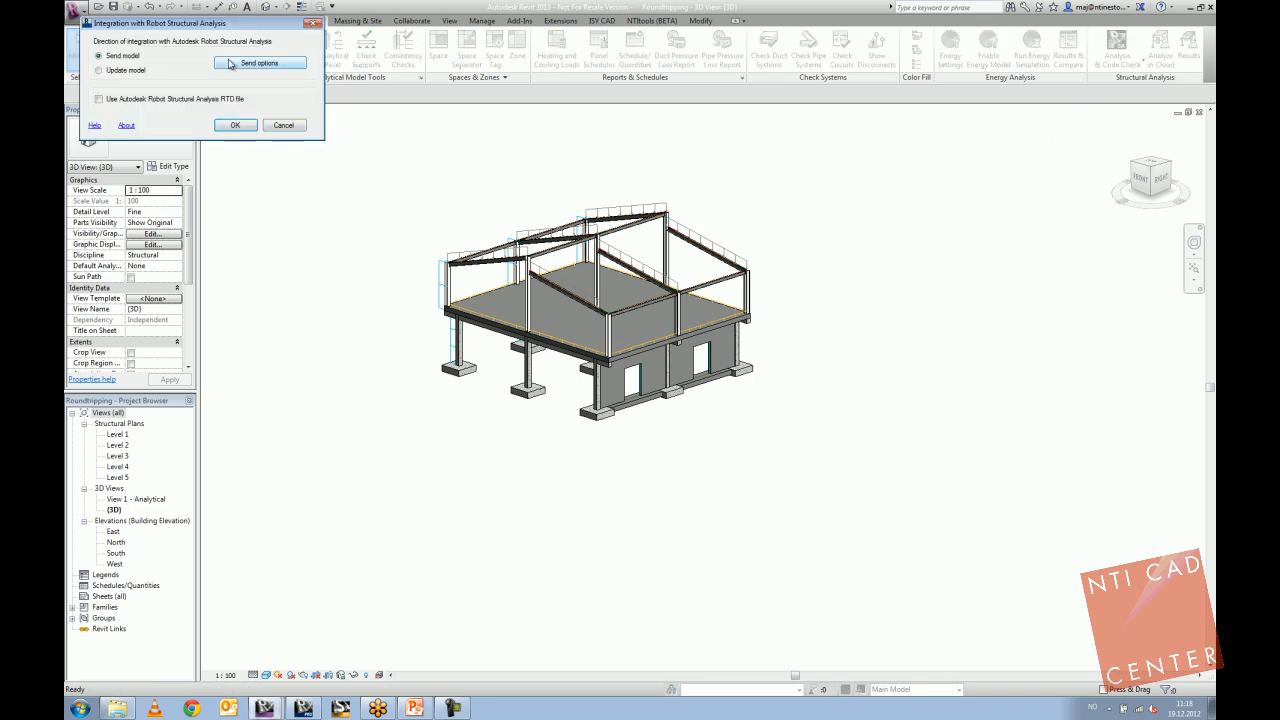
click(233, 64)
click(182, 59)
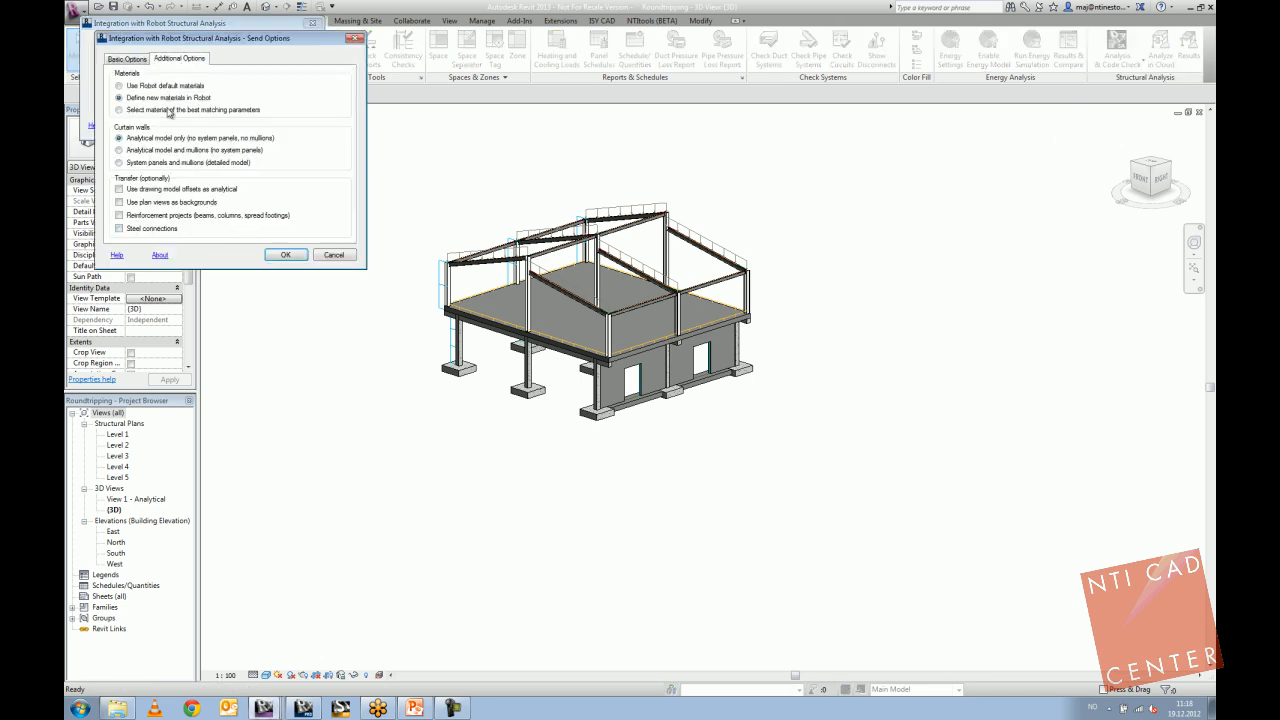
click(286, 255)
click(230, 126)
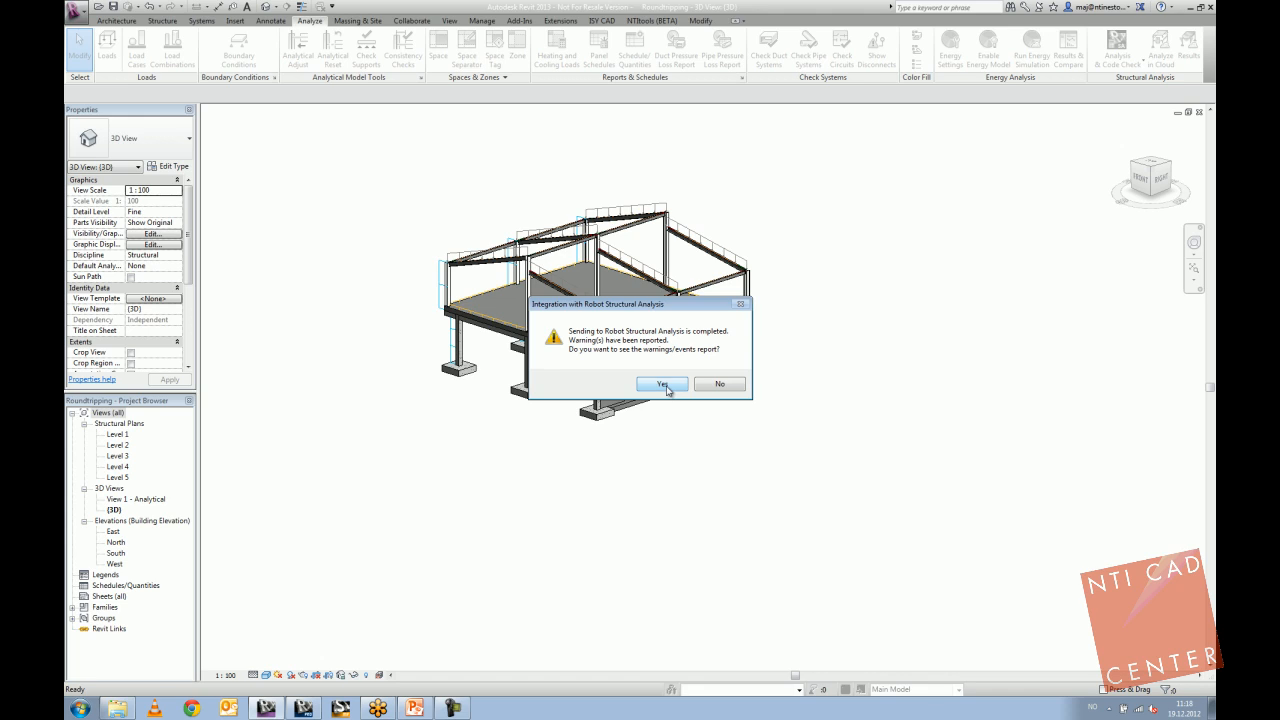
Examine the messages and warnings in the report of the transfer to Robot Structural Analysis.
click(663, 385)
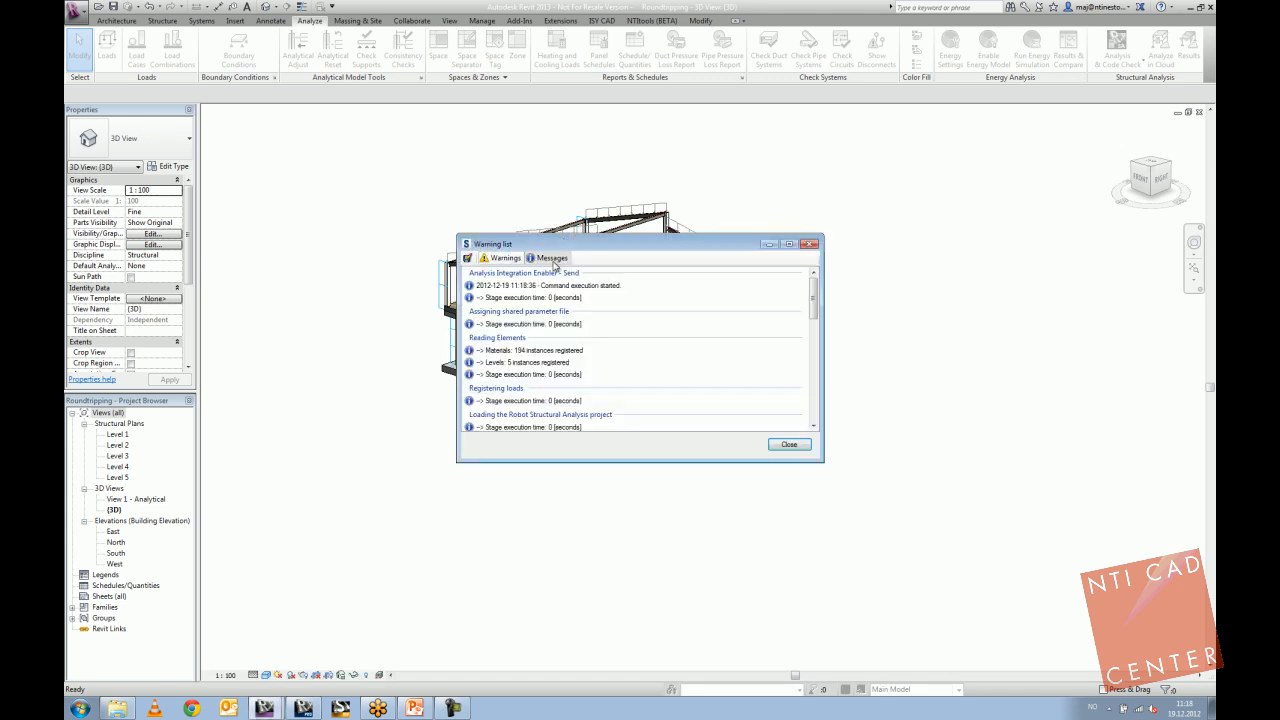
click(553, 259)
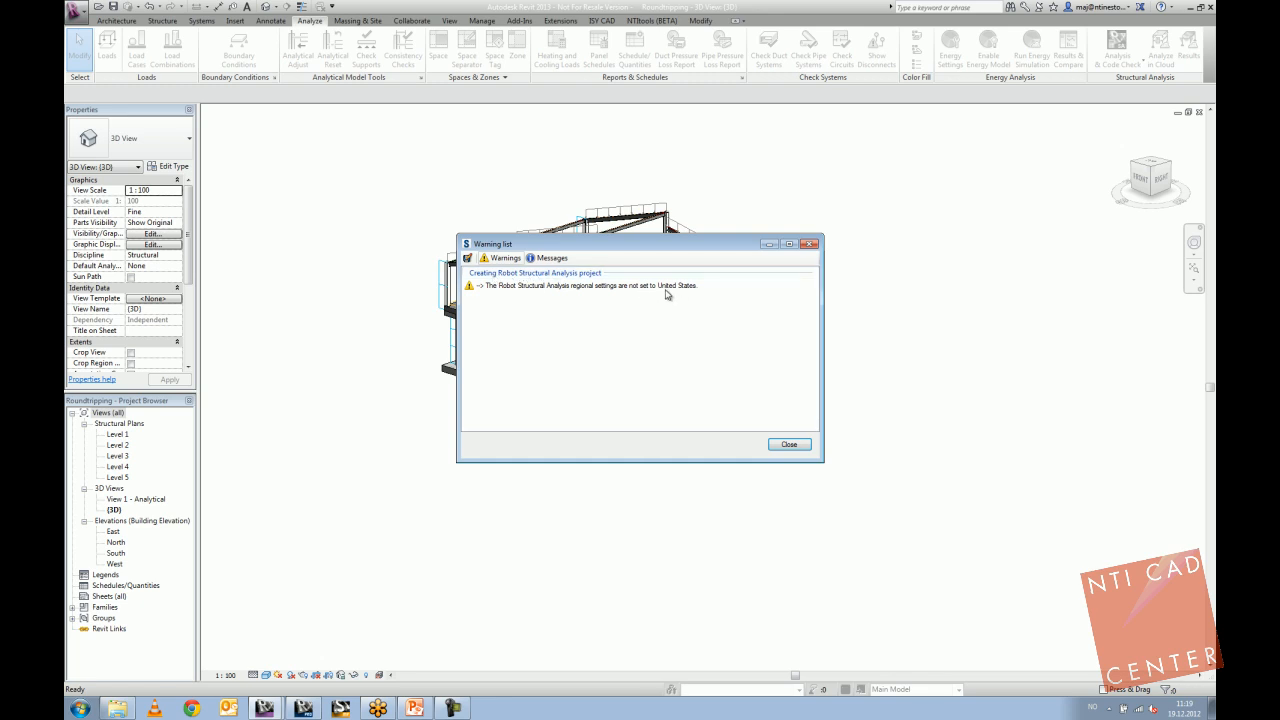
click(809, 245)
Examine the regional settings and profile databases in the Revit Extensions preferences, and close them without changes.
click(558, 20)
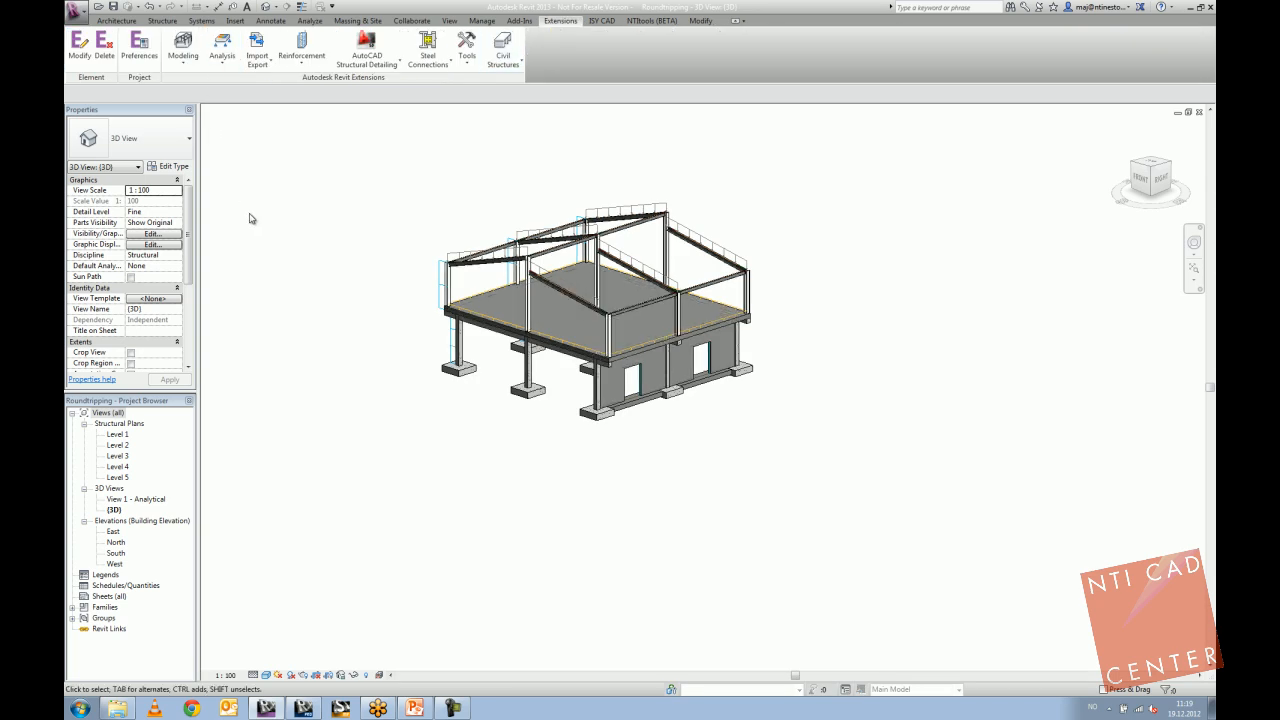
click(137, 55)
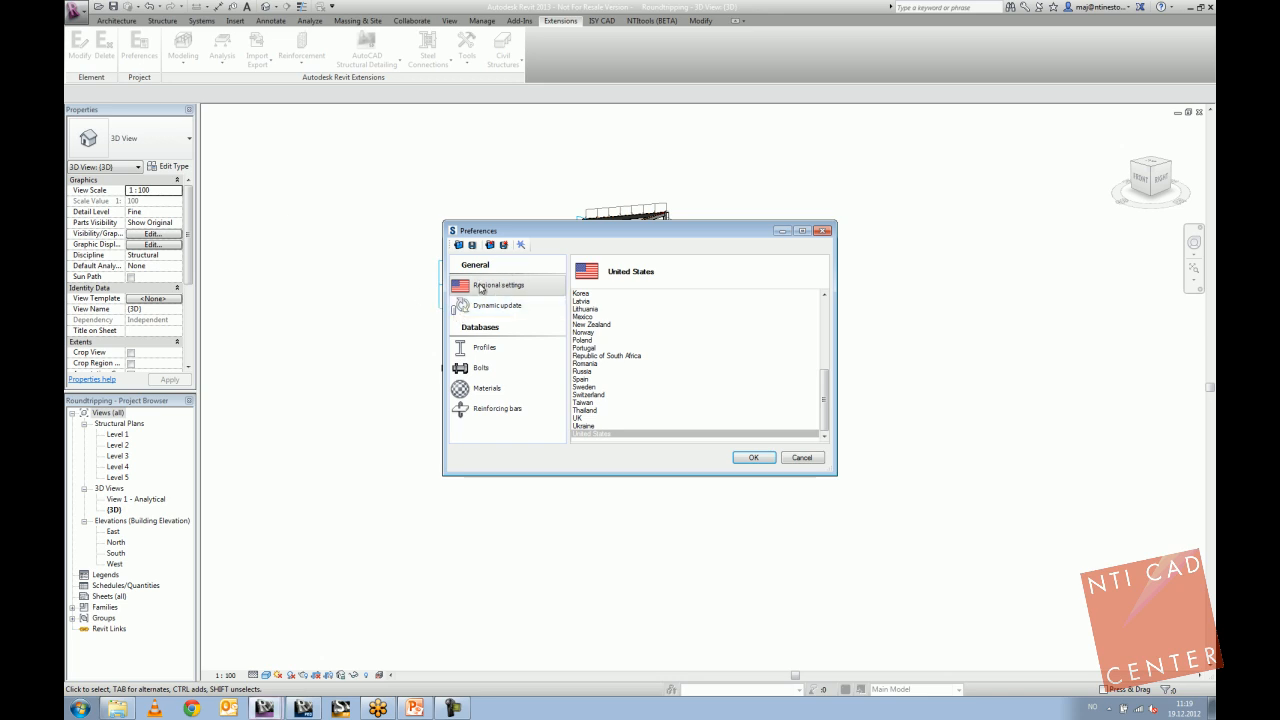
click(482, 348)
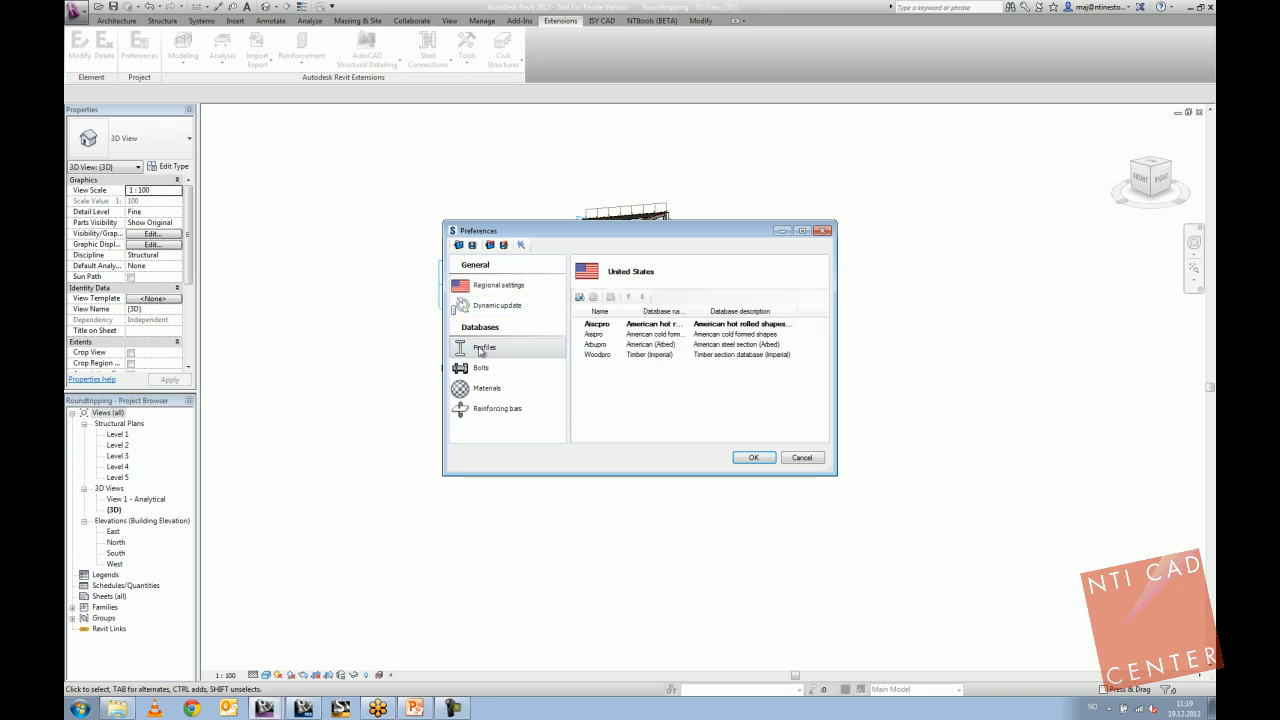
click(496, 289)
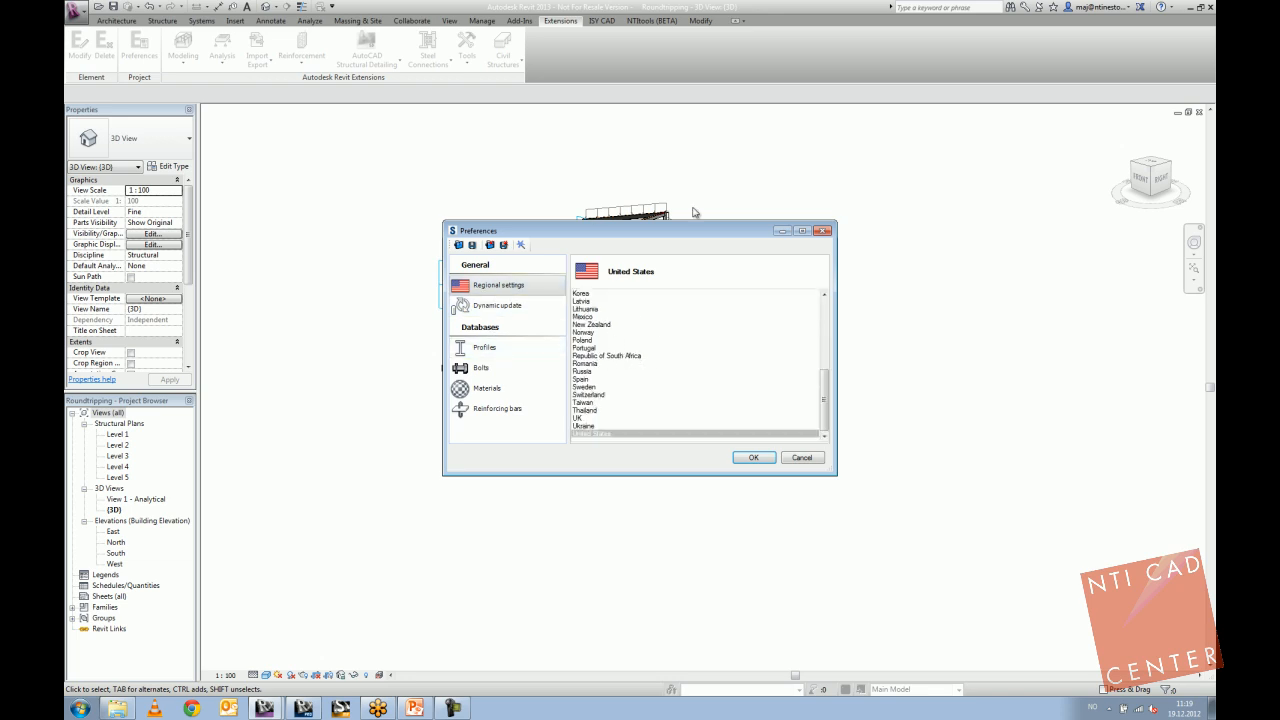
drag(735, 232, 690, 300)
click(775, 297)
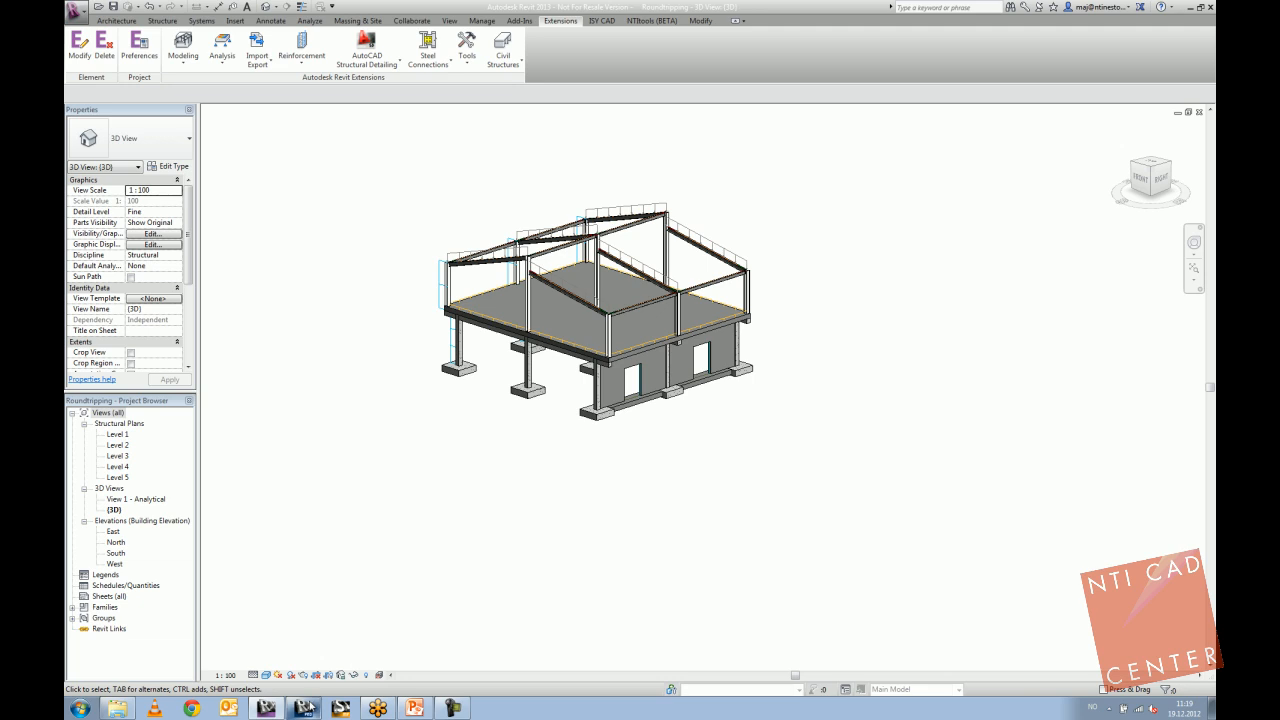
Switch to Robot Structural Analysis and step through the load cases, including DL1, LL1 and SNOW1, to examine the transferred loads.
click(306, 708)
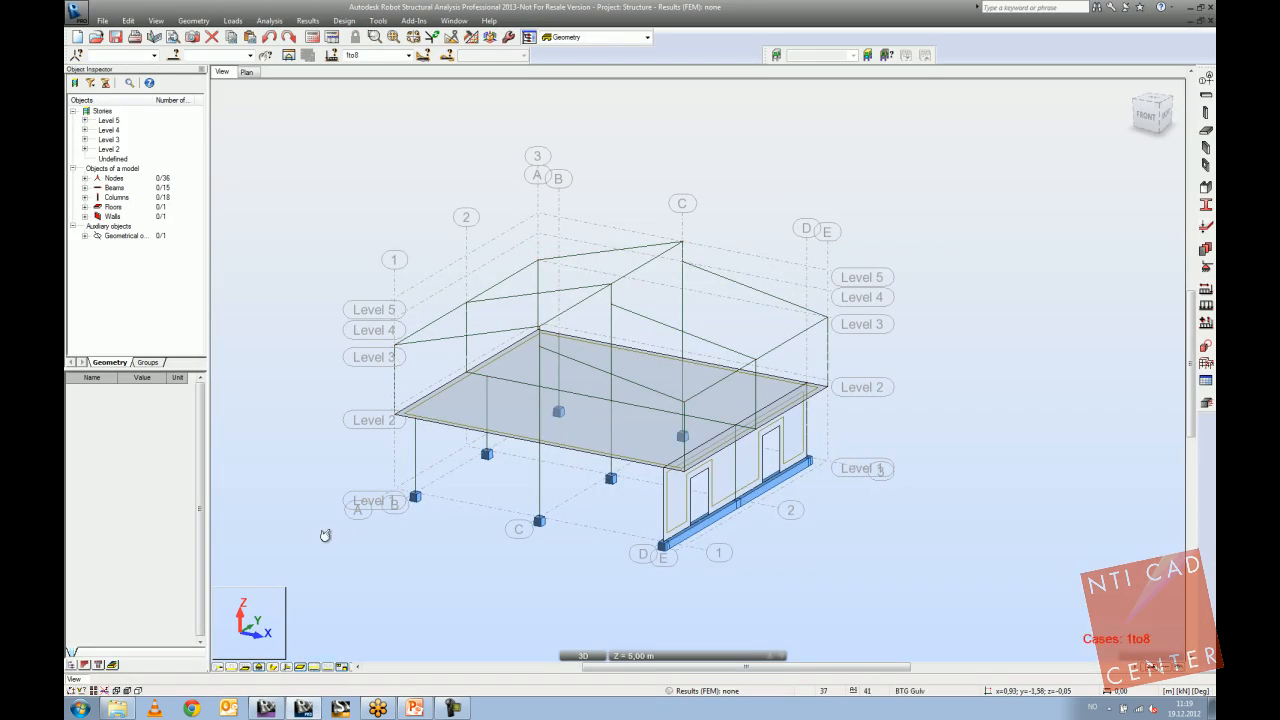
click(408, 55)
click(400, 72)
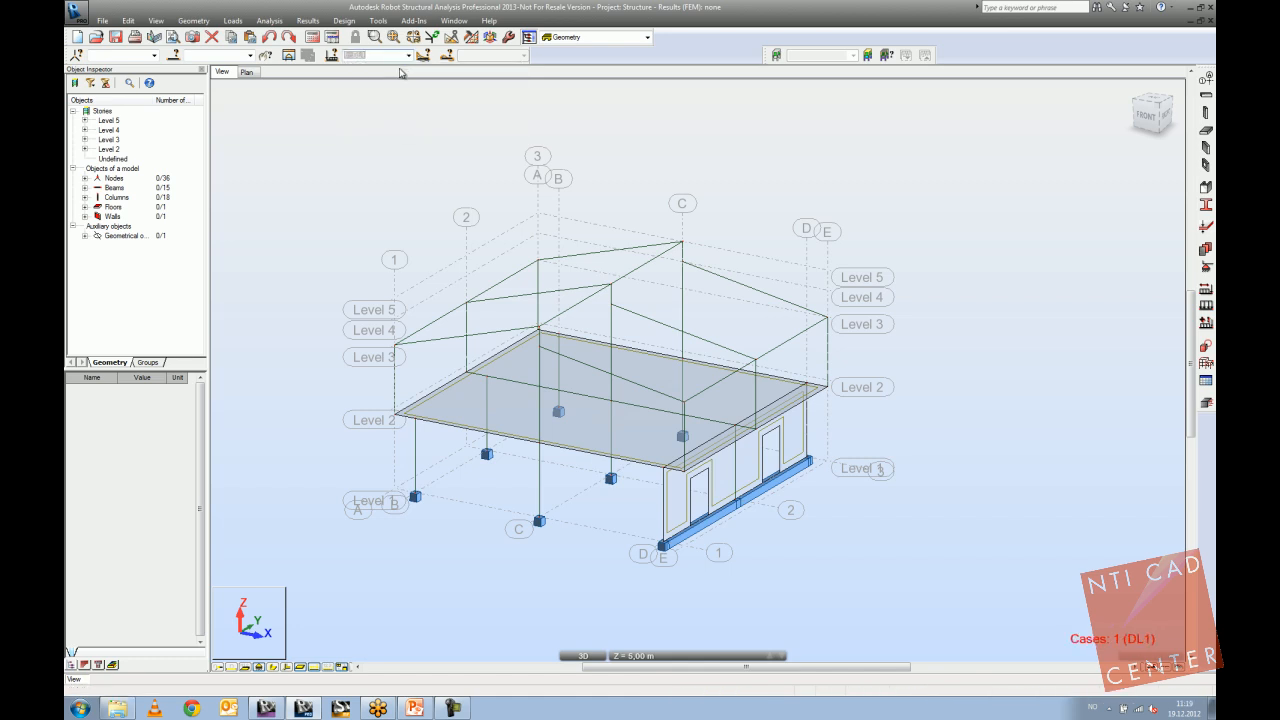
scroll(400, 72, down, 1)
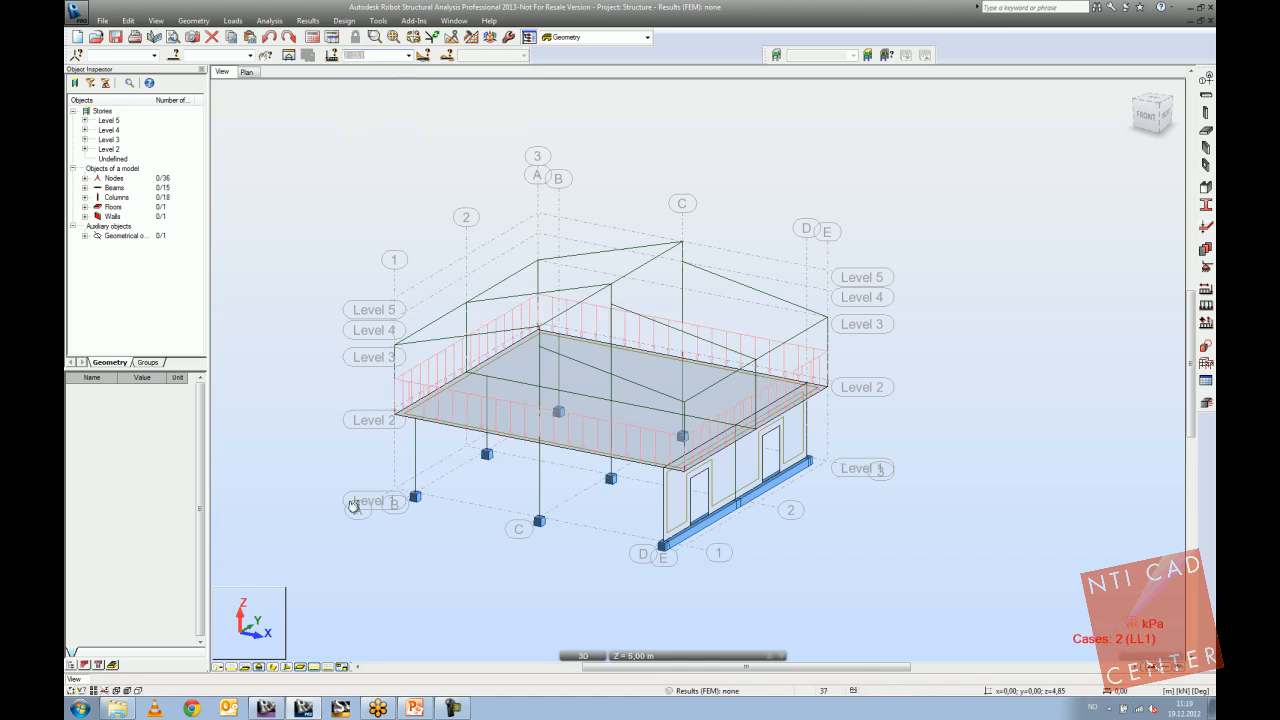
click(408, 55)
click(403, 85)
scroll(398, 86, down, 1)
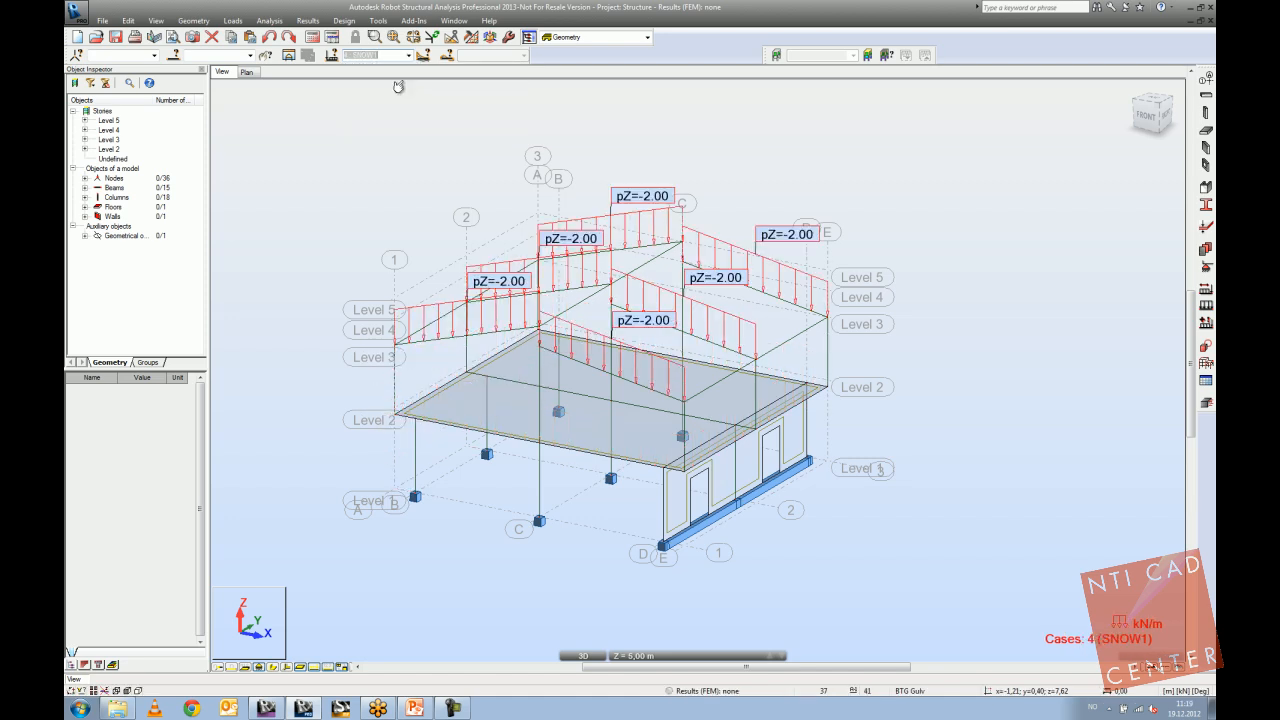
scroll(398, 86, down, 1)
scroll(398, 86, down, 1)
scroll(398, 86, down, 1)
scroll(398, 86, up, 2)
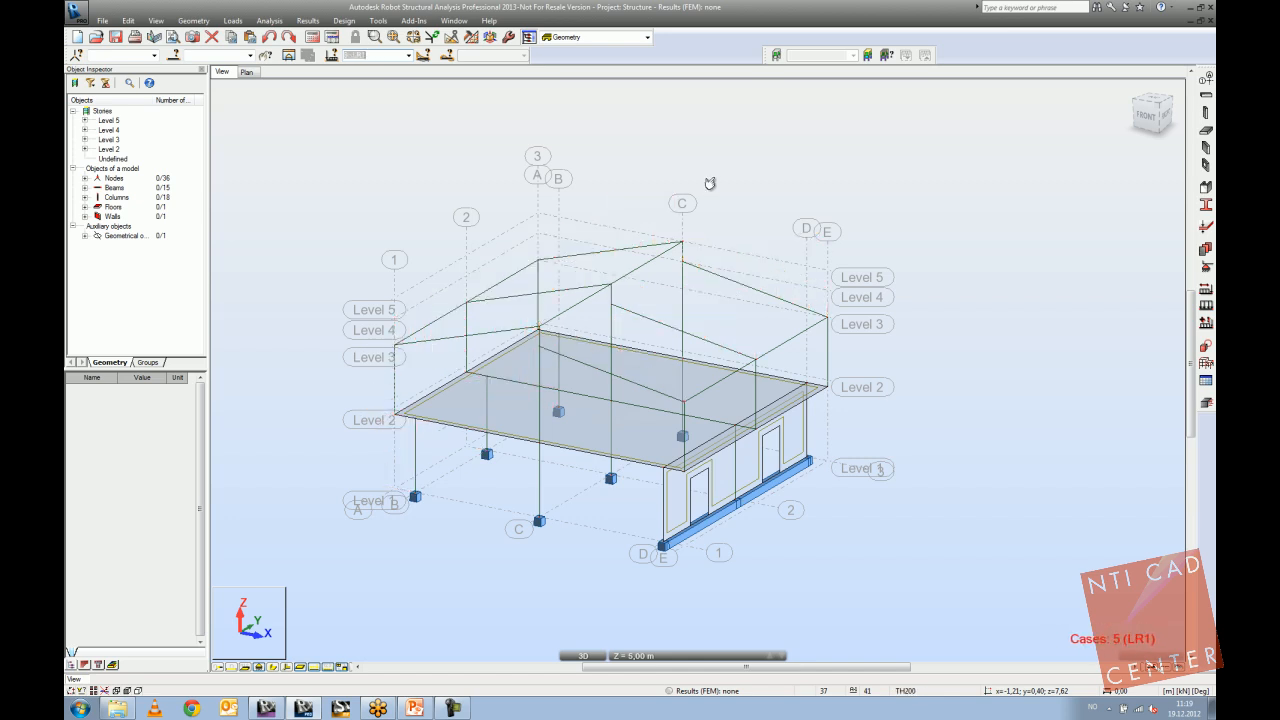
Delete the load cases SEIS1, TEMP1, ACC1 and LR1 from the list of defined cases.
click(1207, 302)
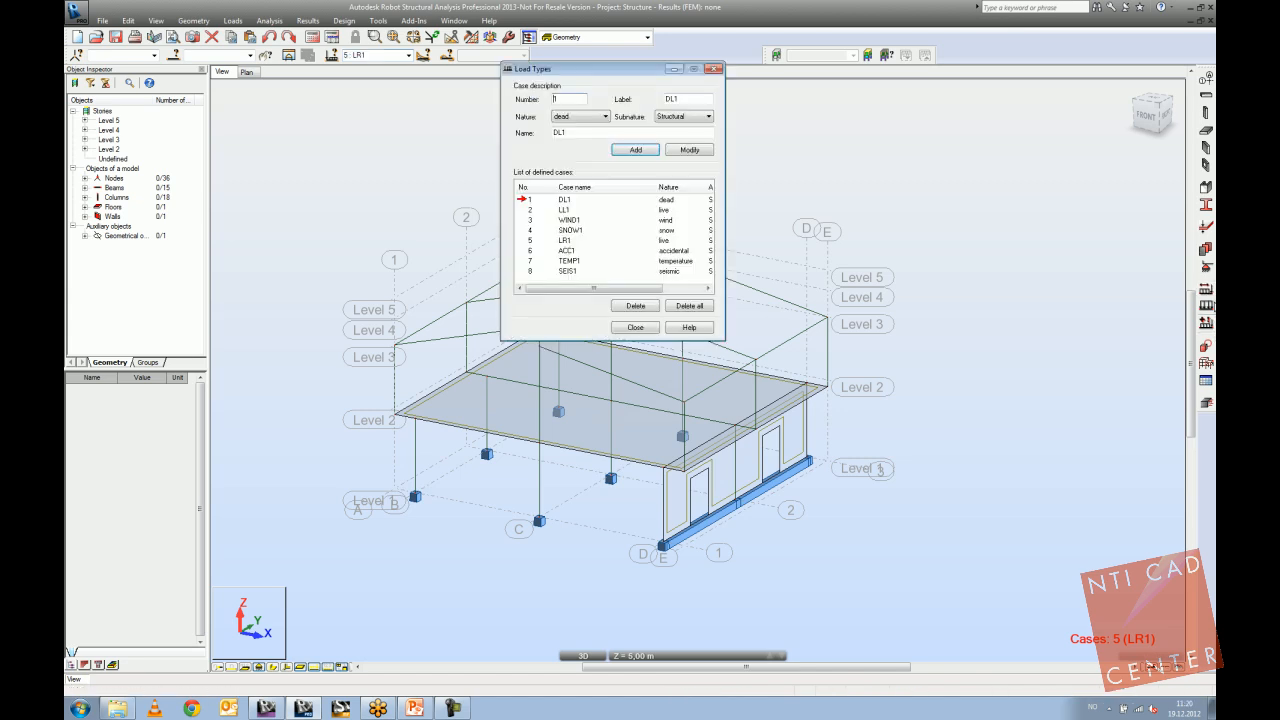
click(531, 273)
click(628, 306)
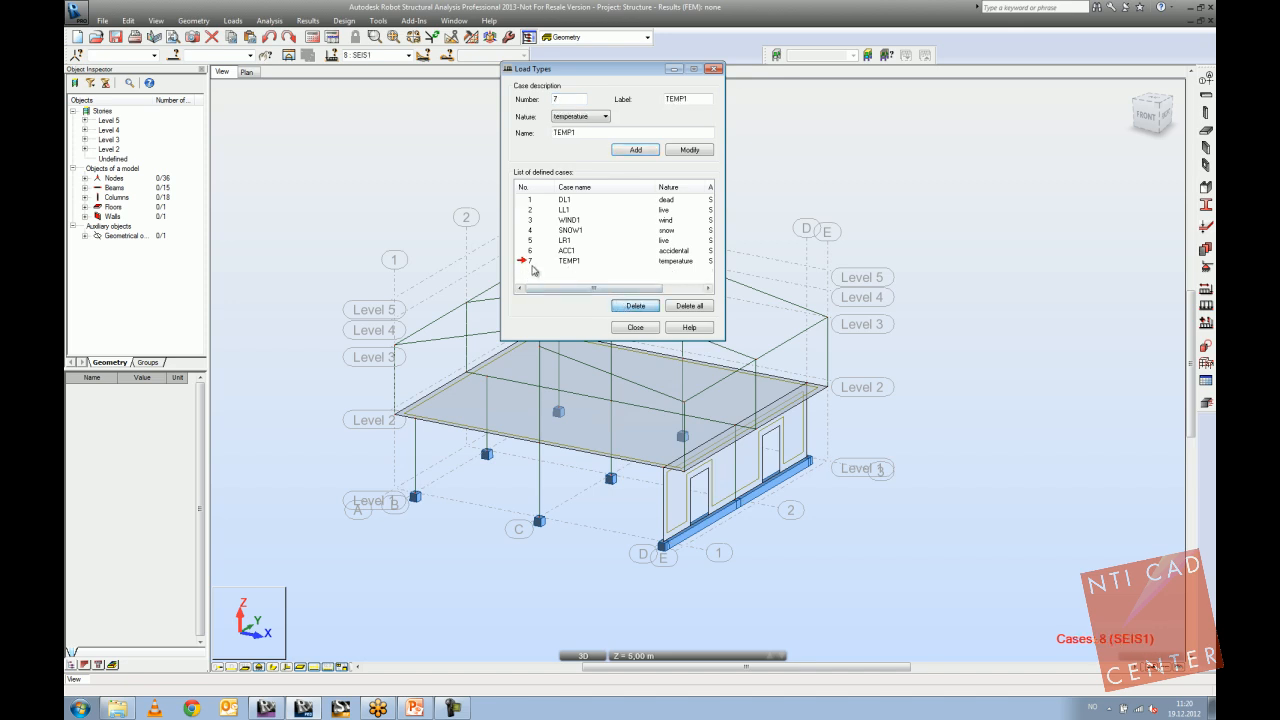
click(628, 306)
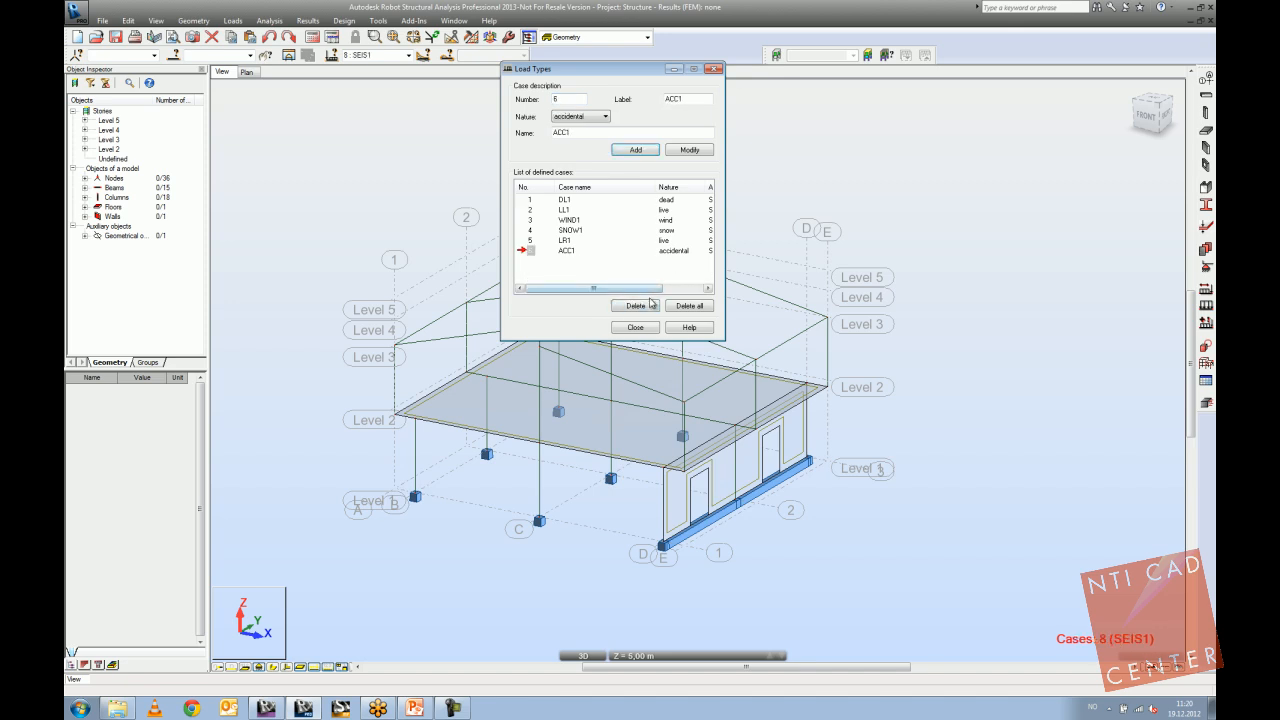
click(632, 306)
click(636, 306)
click(635, 327)
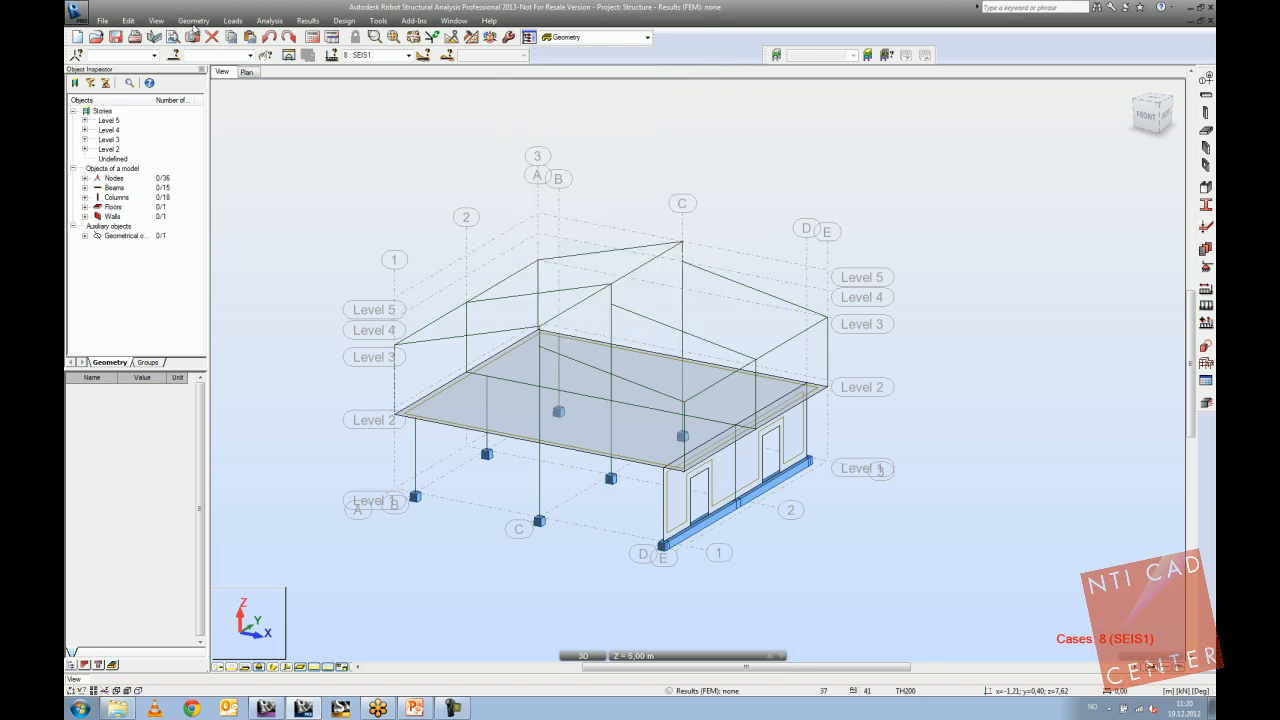
Generate full automatic load combinations according to NS-EN 1990:2002/NA:2008, replacing the previously calculated code combinations.
click(232, 20)
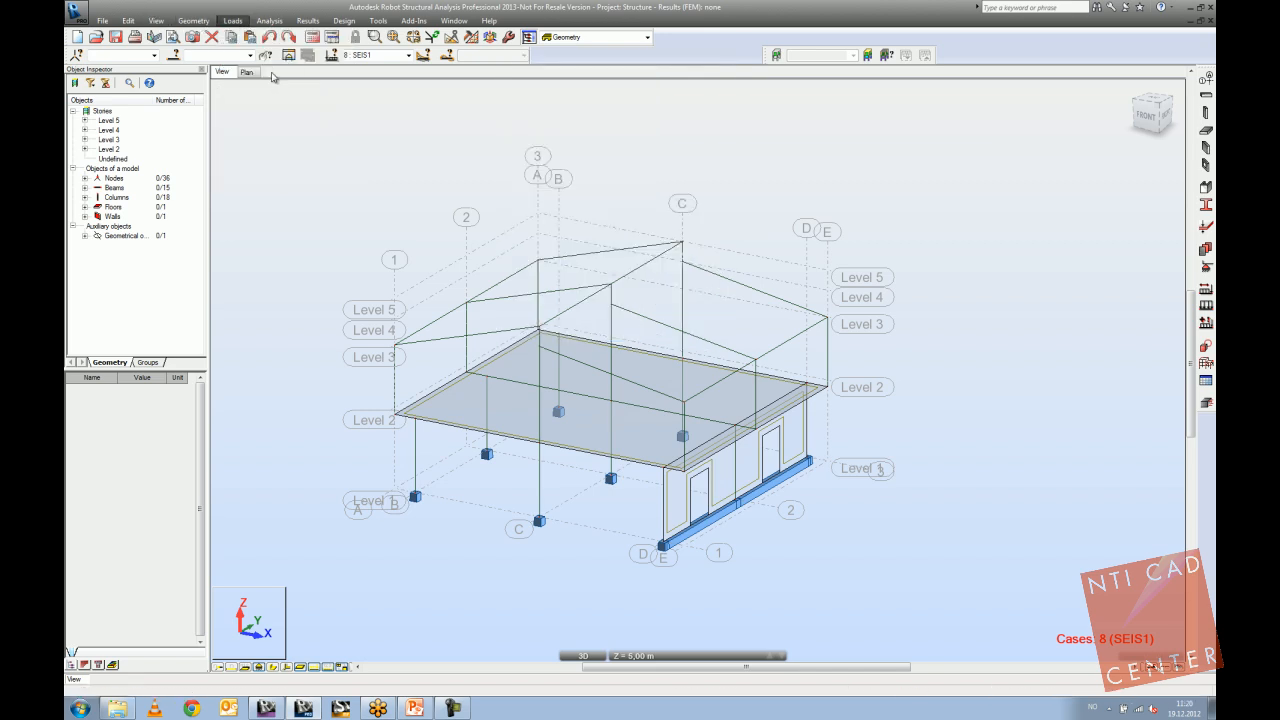
click(268, 73)
click(570, 311)
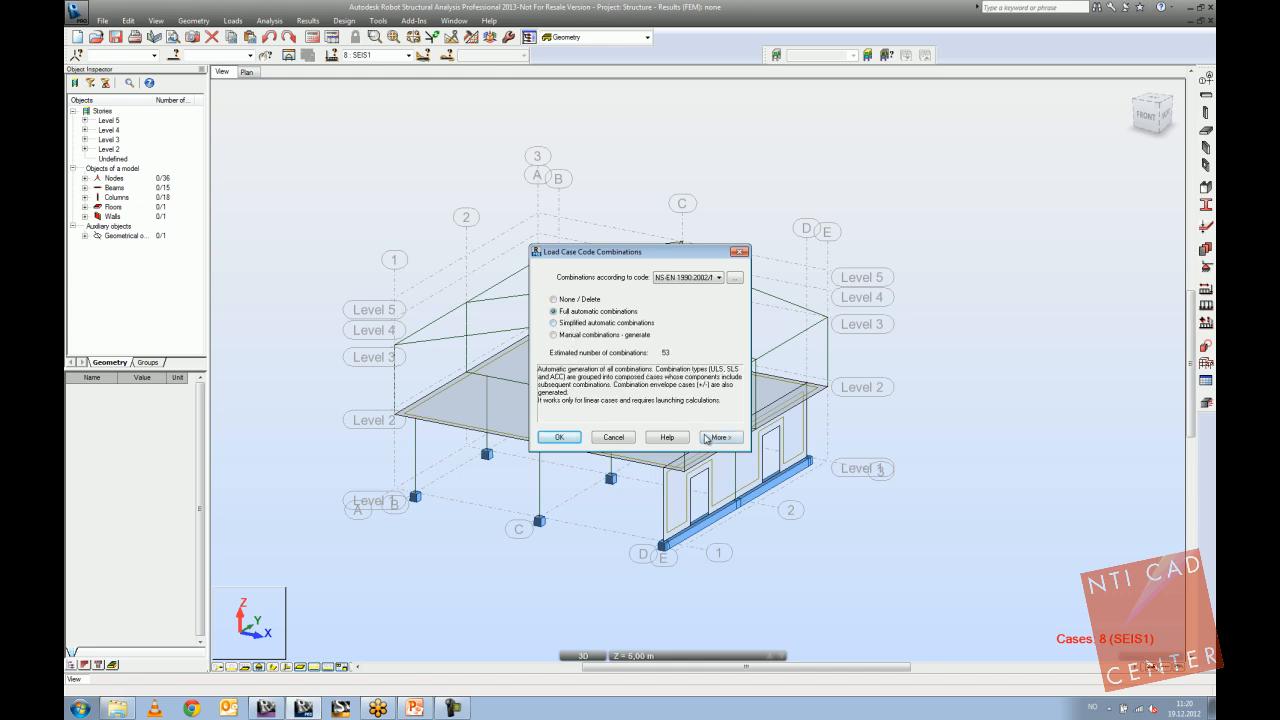
click(559, 437)
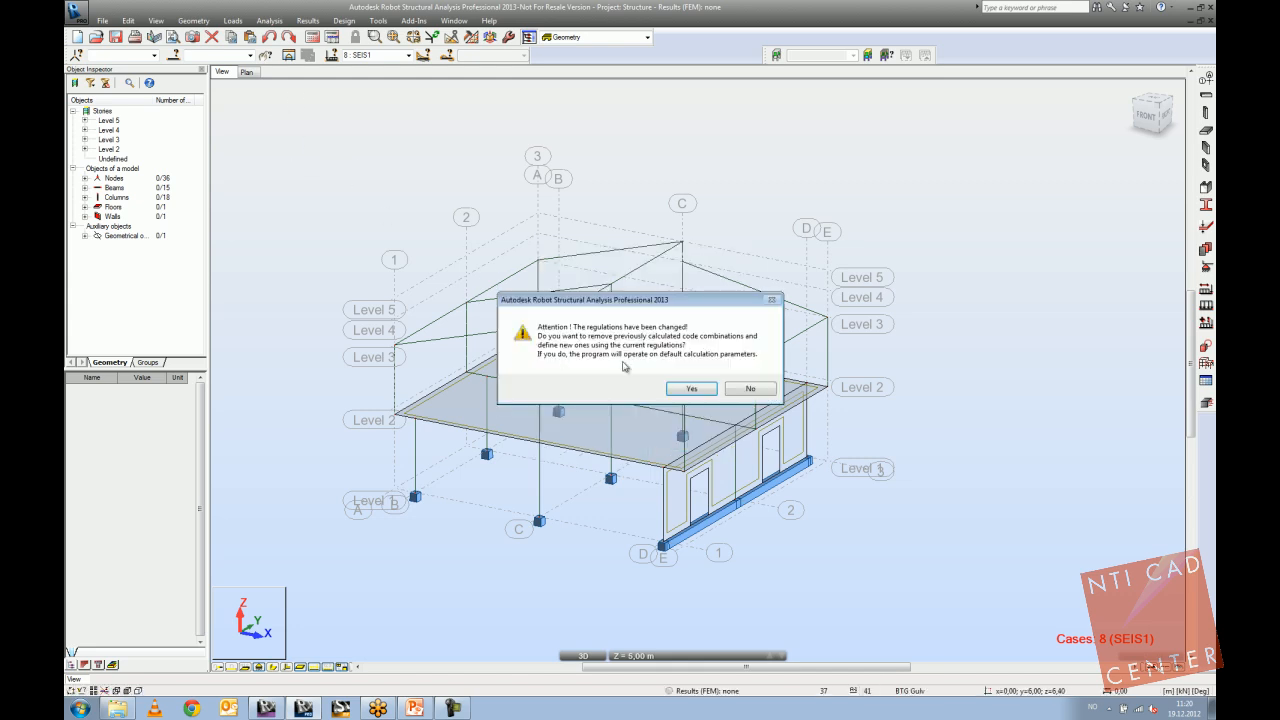
click(690, 389)
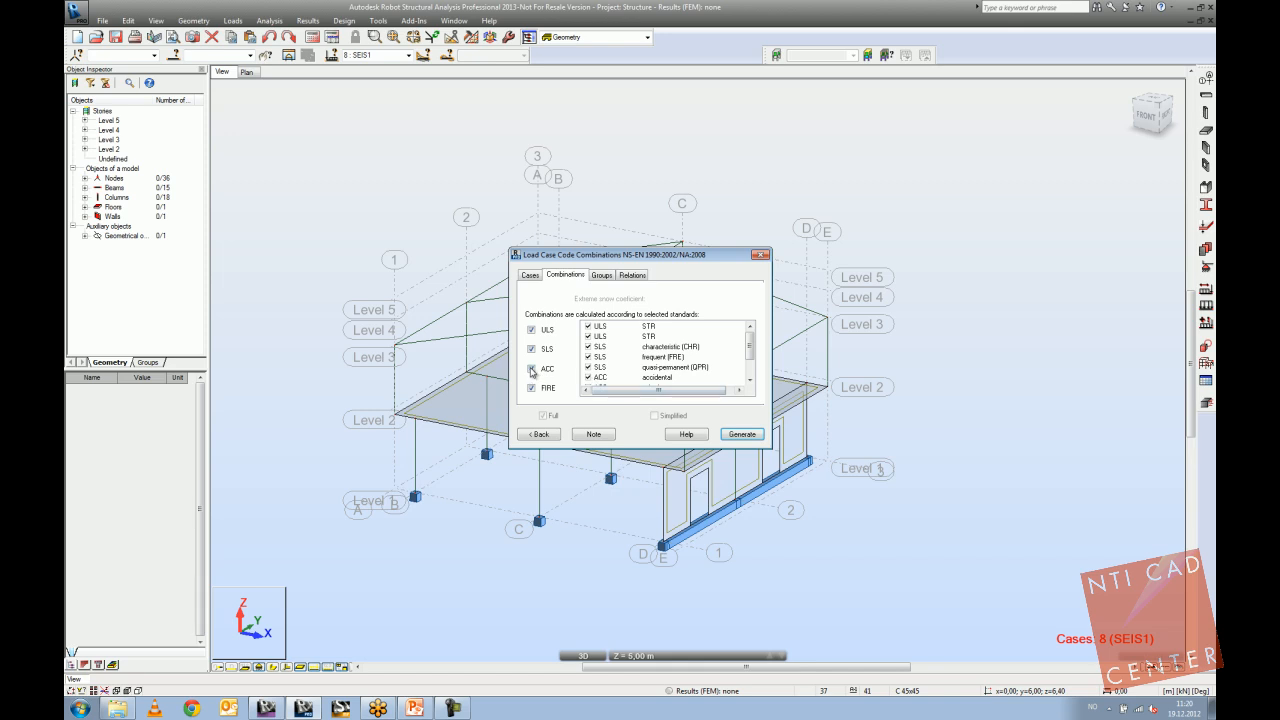
click(741, 435)
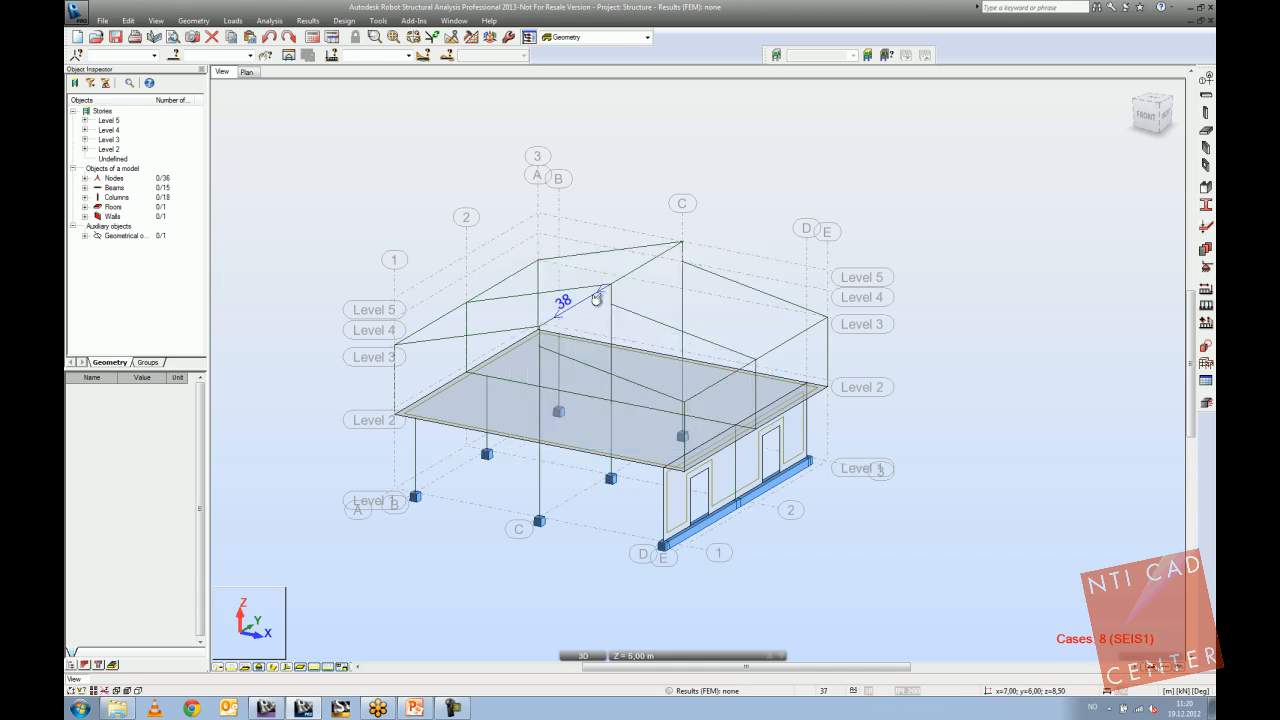
Run the structural analysis of the whole model and dismiss the code combination warning.
middle_drag(644, 266, 639, 256)
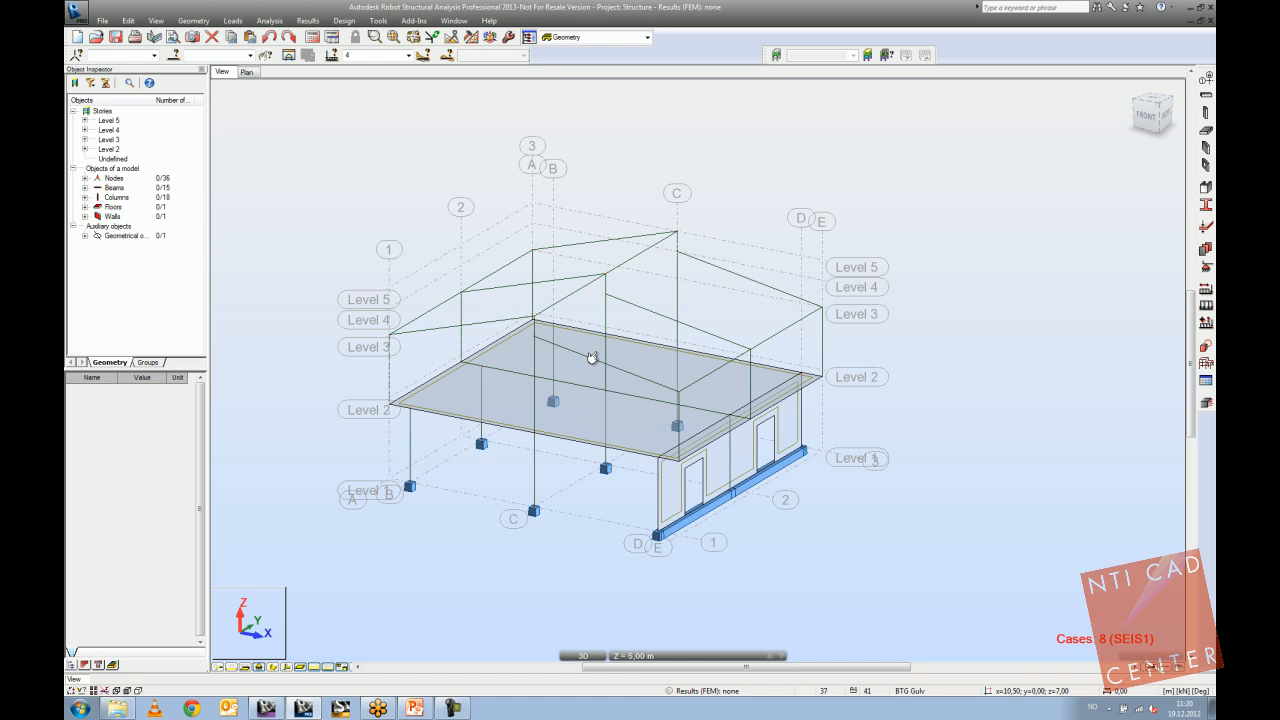
click(313, 37)
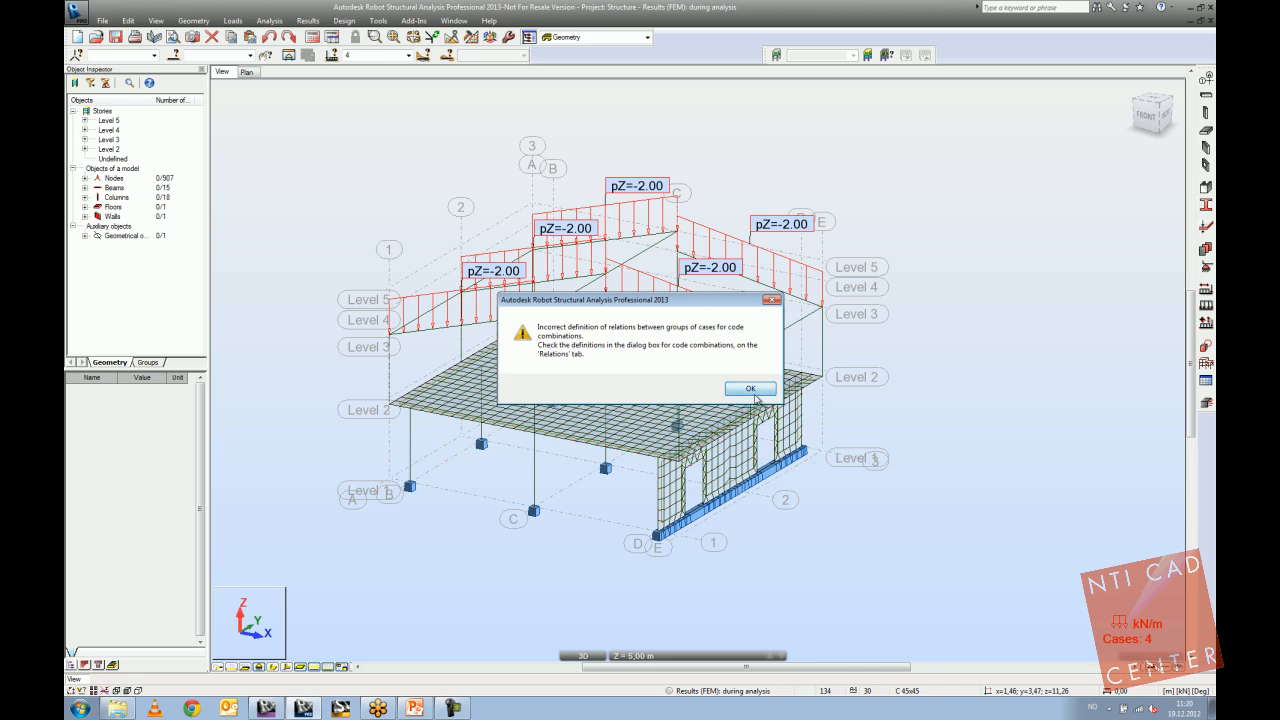
click(750, 388)
Add the wind and snow case groups to the relations of the full automatic code combinations and generate the combinations again.
click(232, 20)
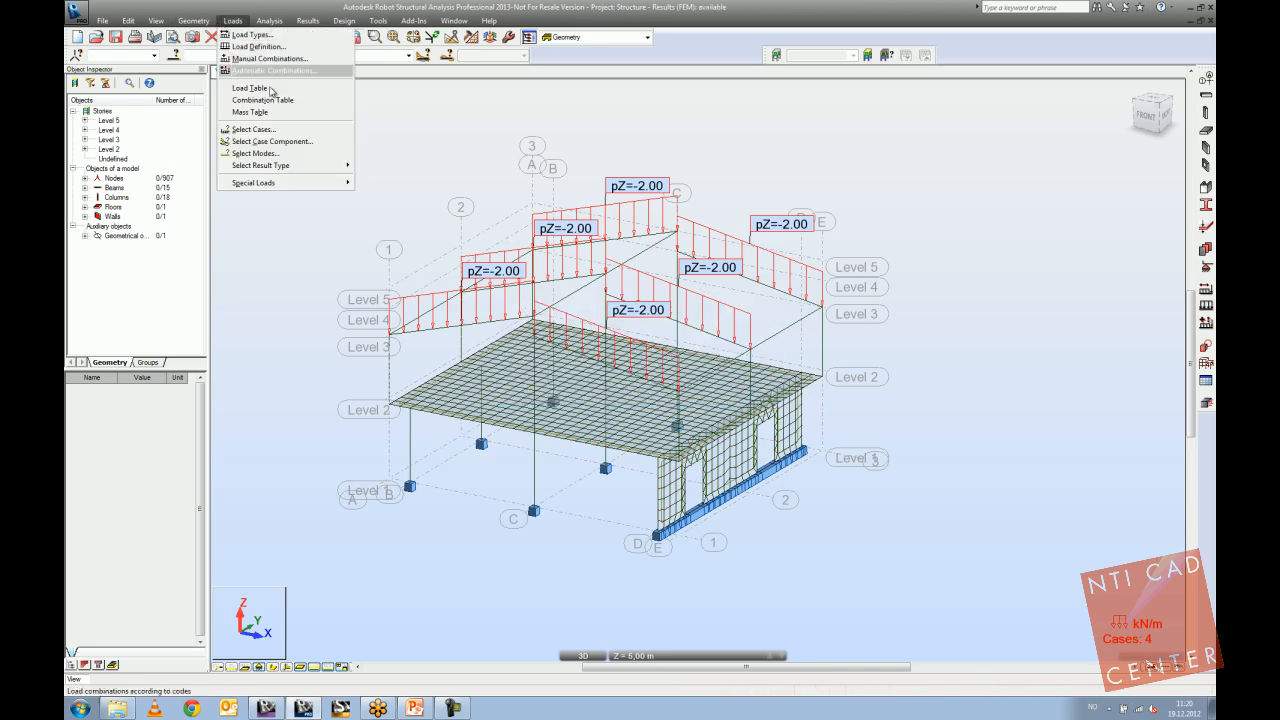
click(268, 70)
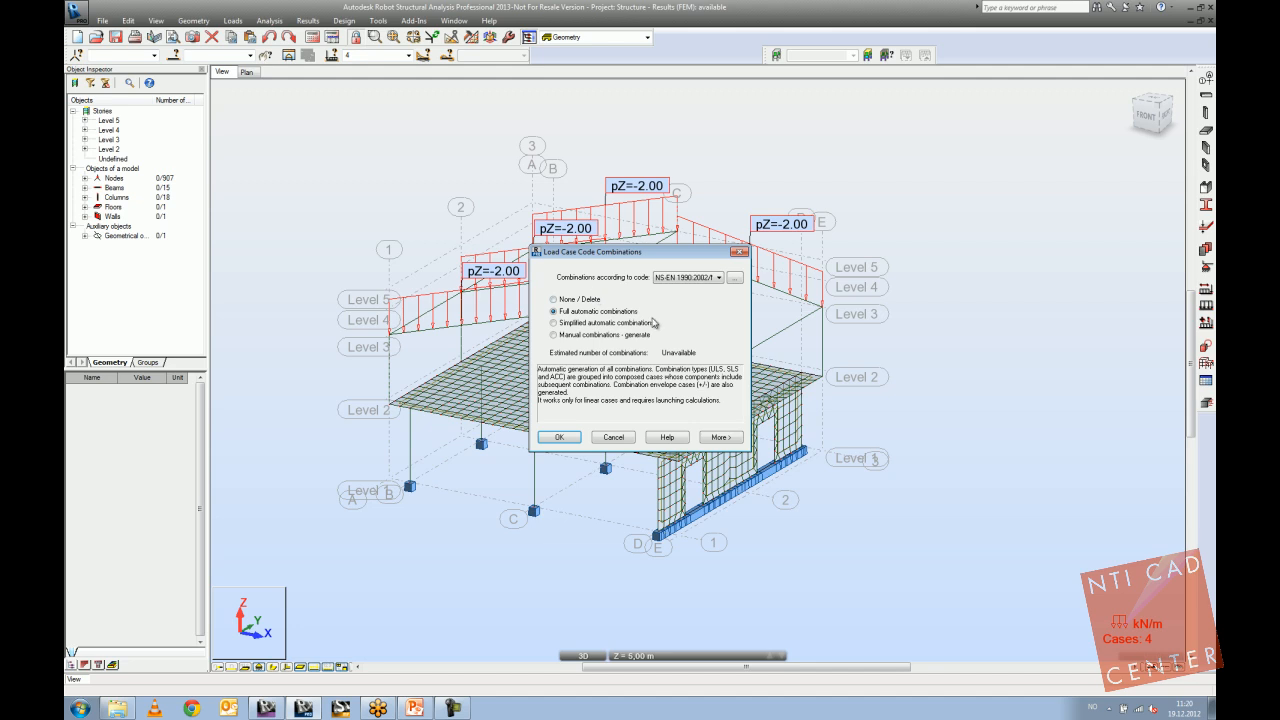
click(720, 437)
click(625, 277)
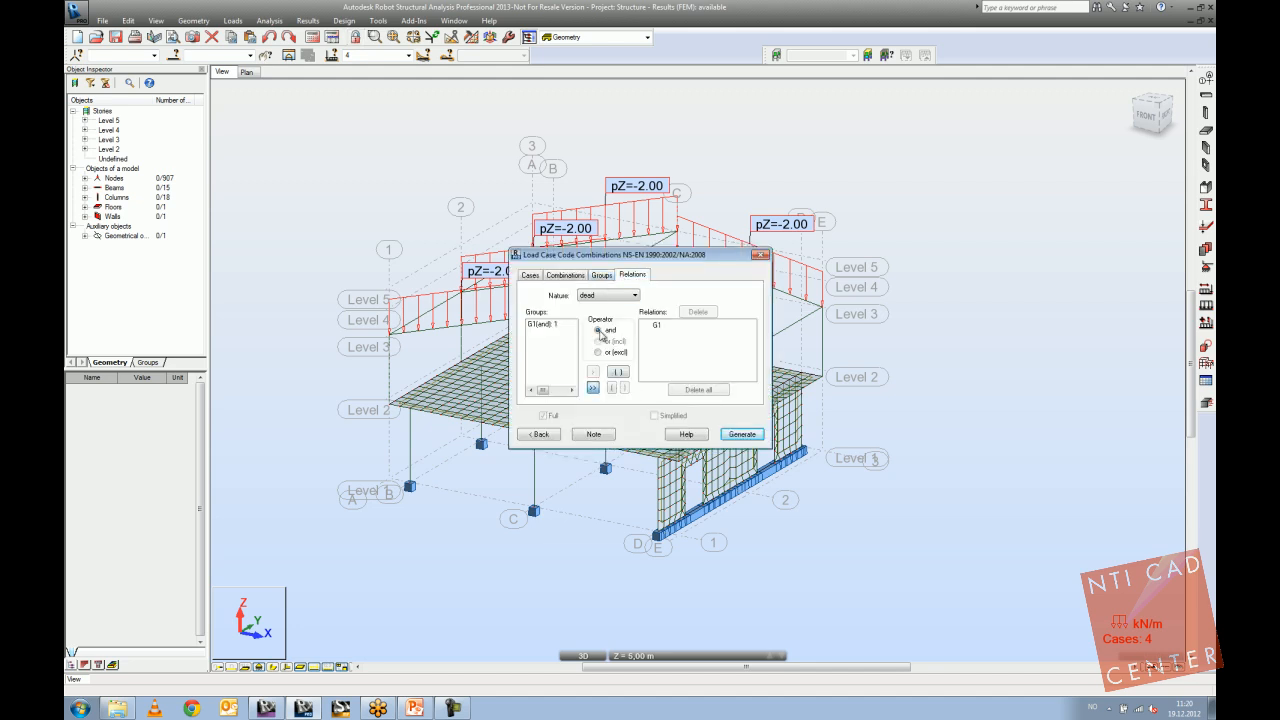
click(620, 295)
click(600, 313)
click(598, 296)
click(597, 322)
click(592, 389)
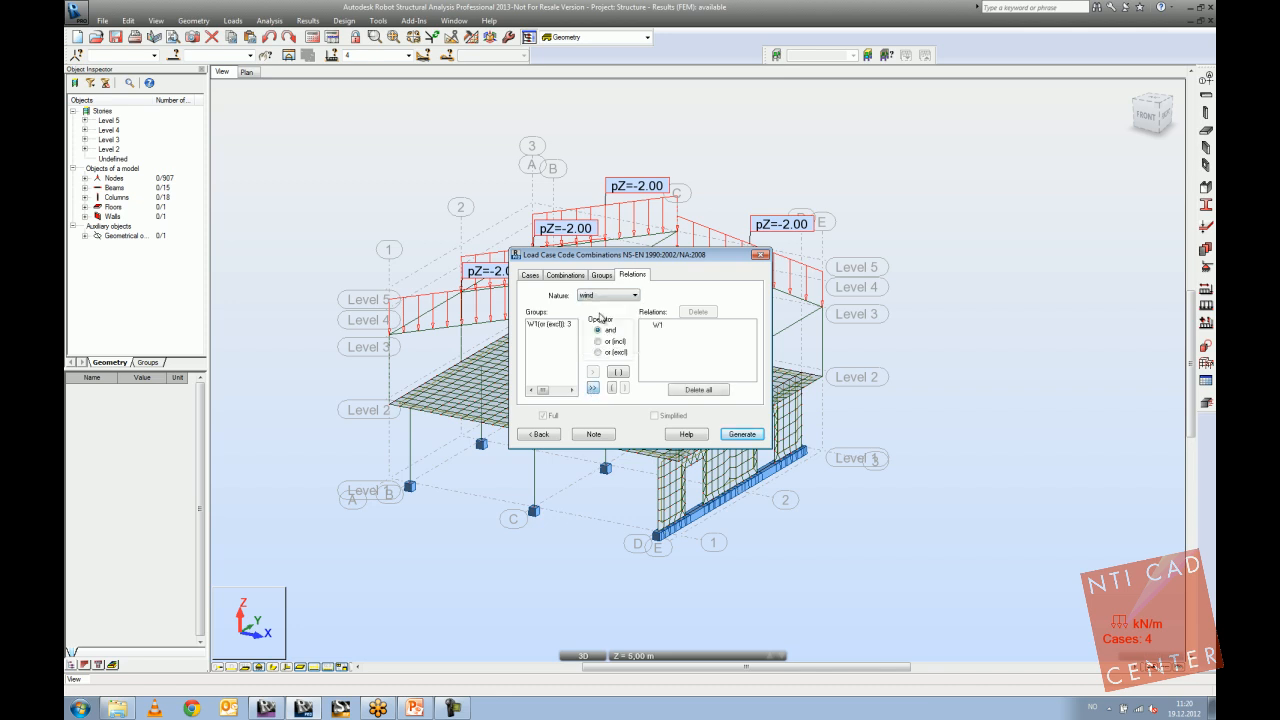
click(604, 296)
click(595, 330)
click(592, 389)
click(741, 434)
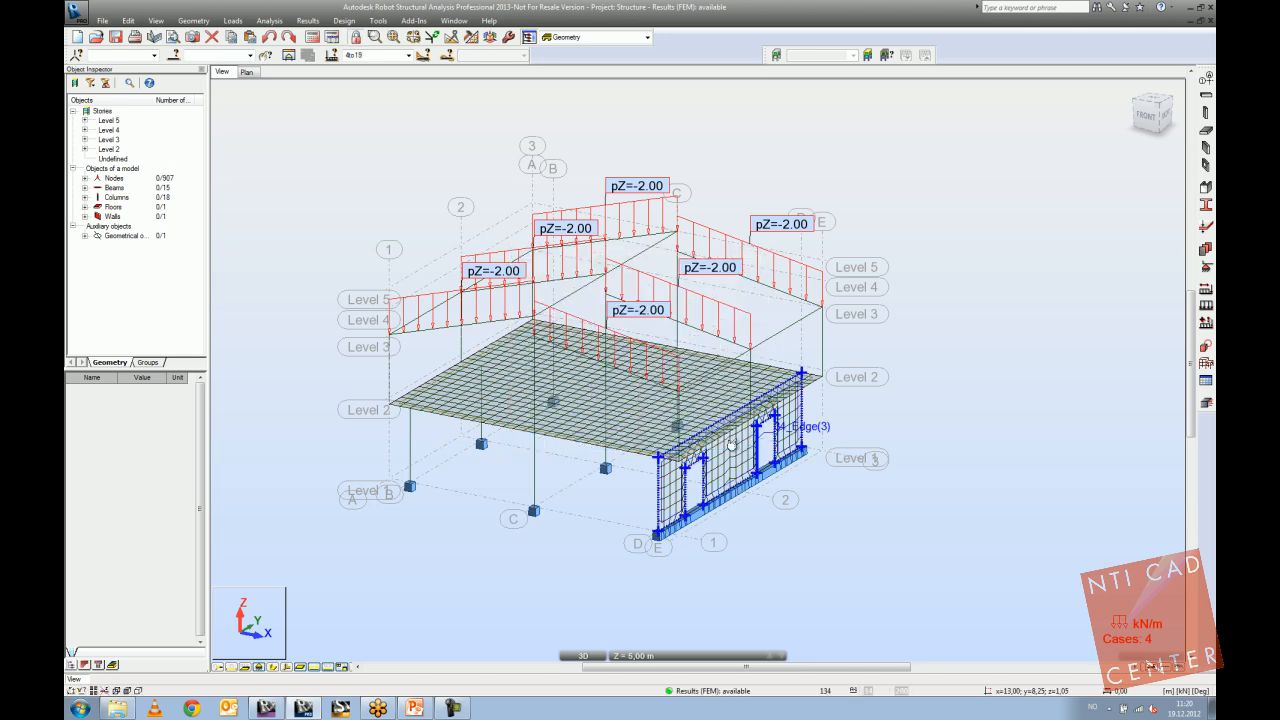
Rerun the structural analysis with the regenerated code combinations.
click(317, 36)
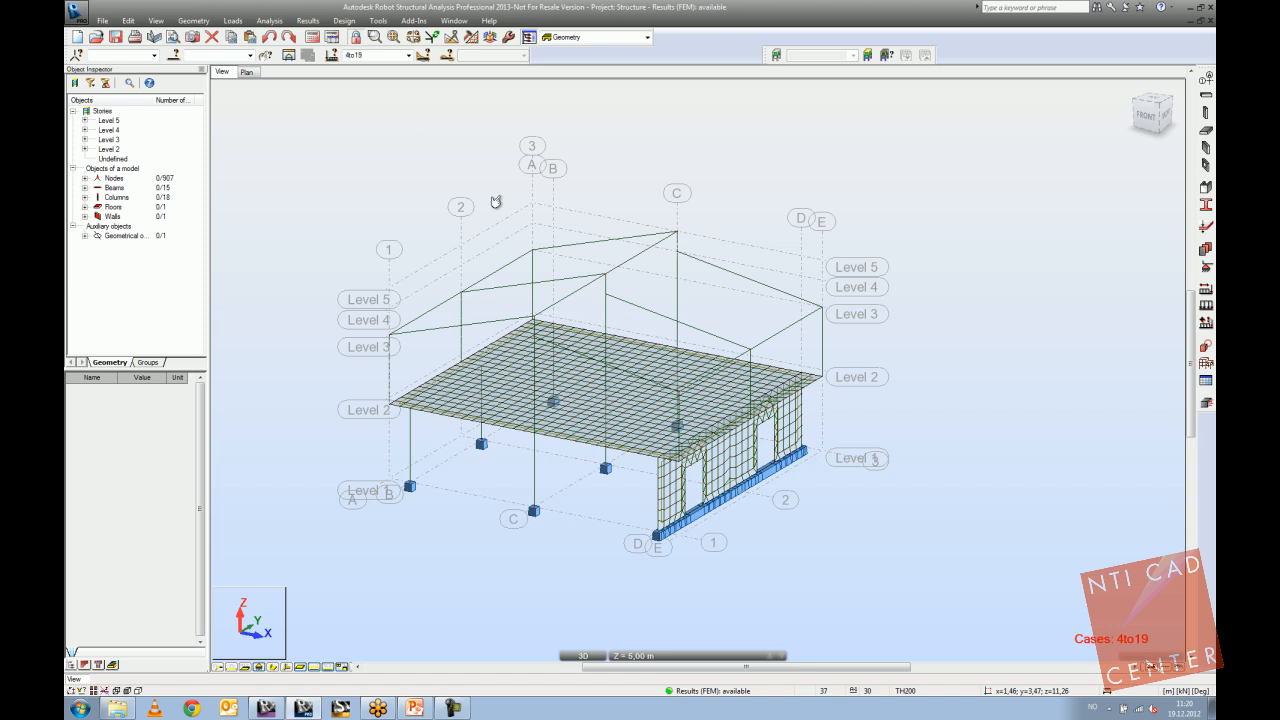
scroll(463, 332, up, 2)
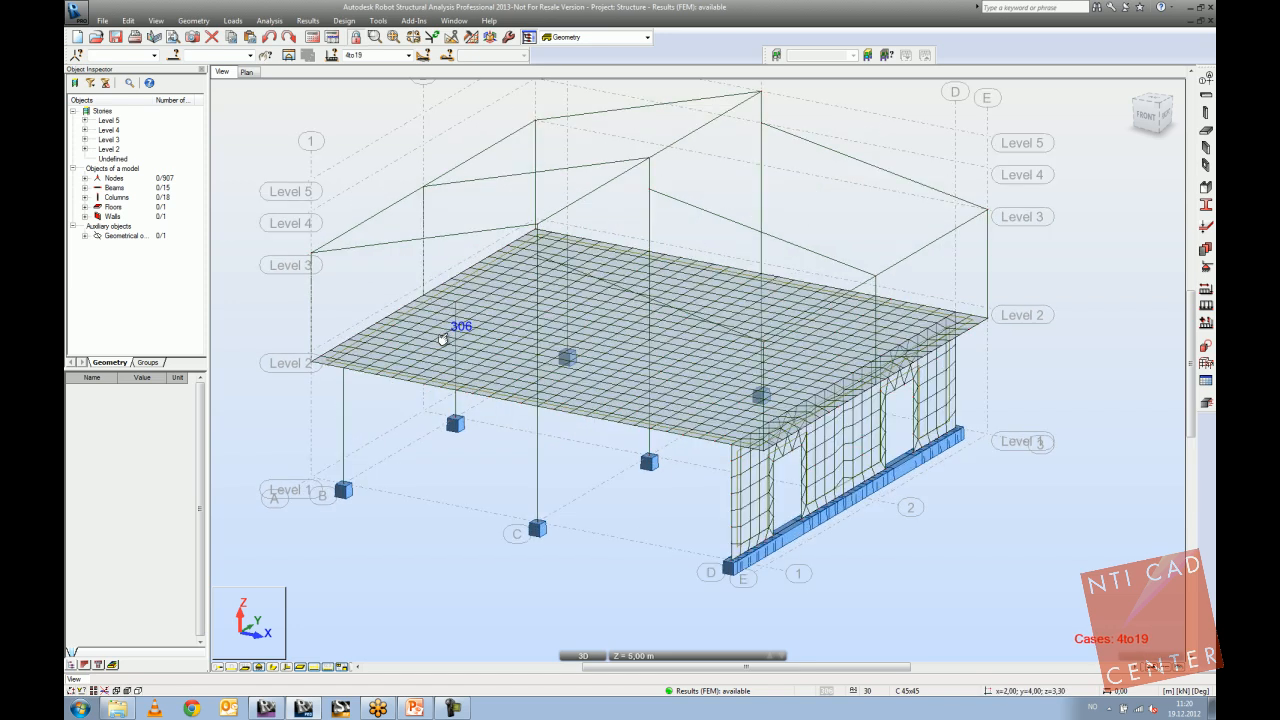
scroll(442, 340, down, 3)
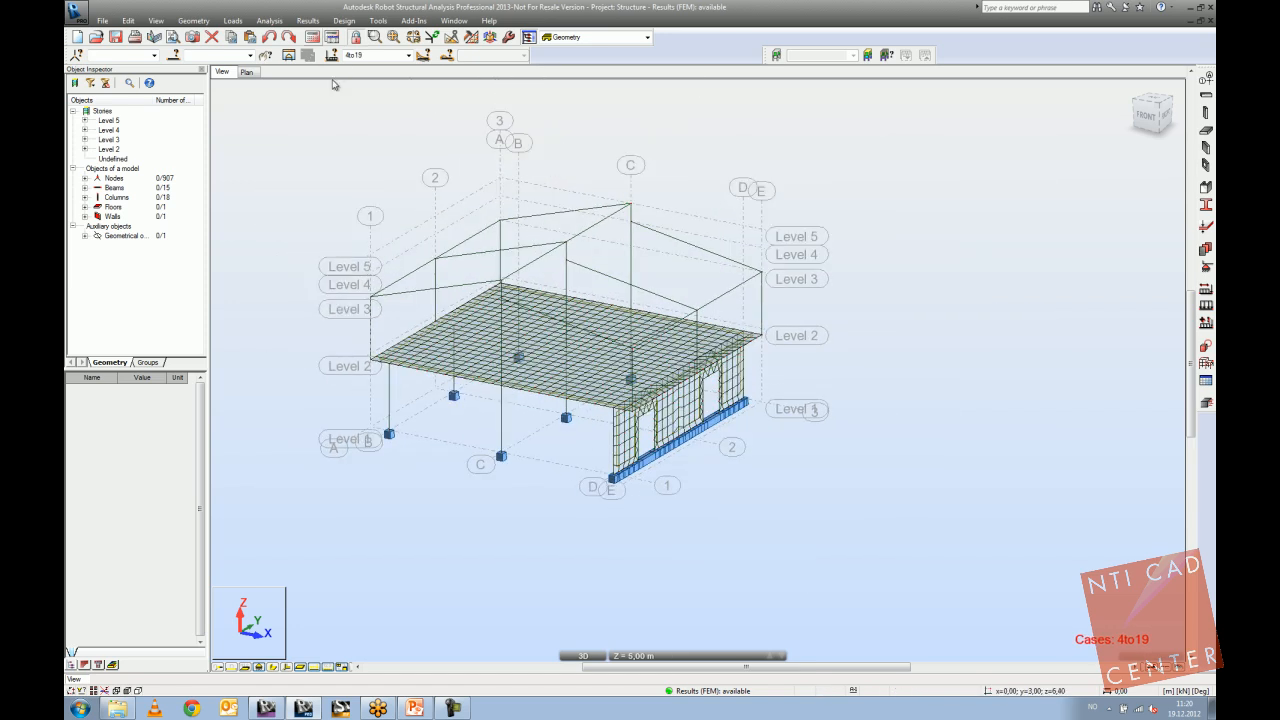
shift+middle_drag(608, 391, 390, 268)
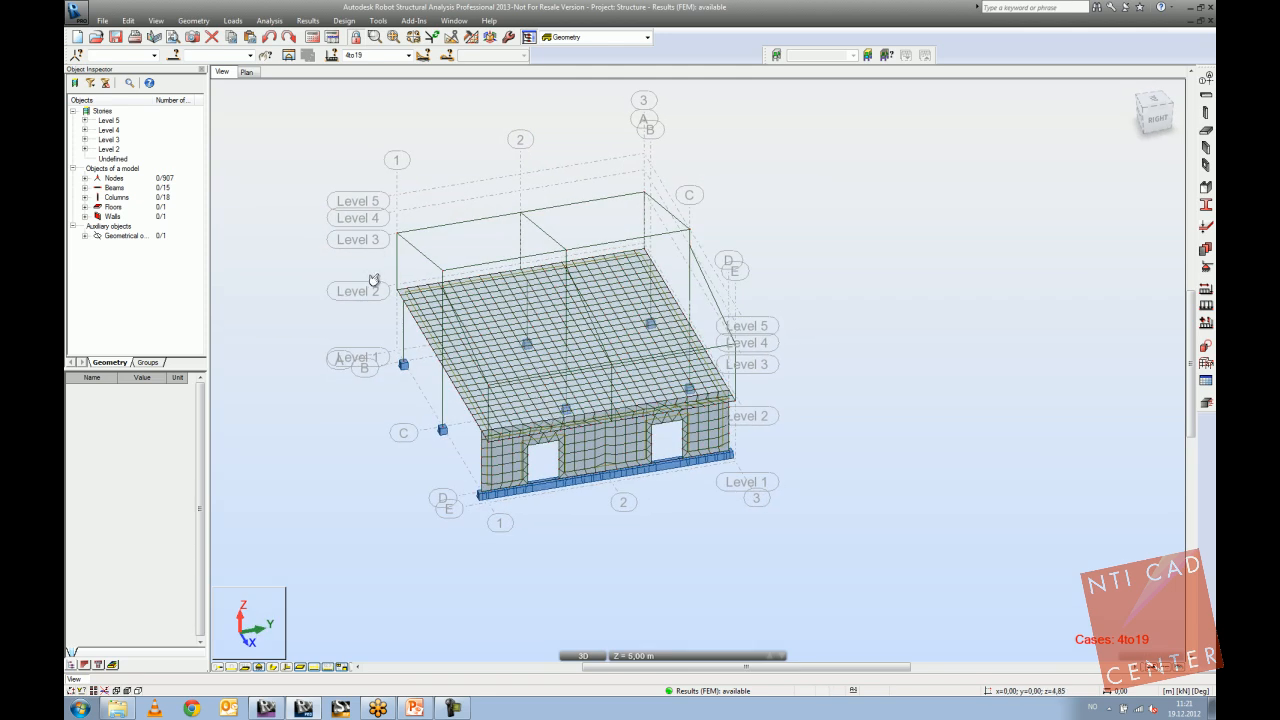
scroll(372, 279, up, 5)
scroll(376, 307, down, 3)
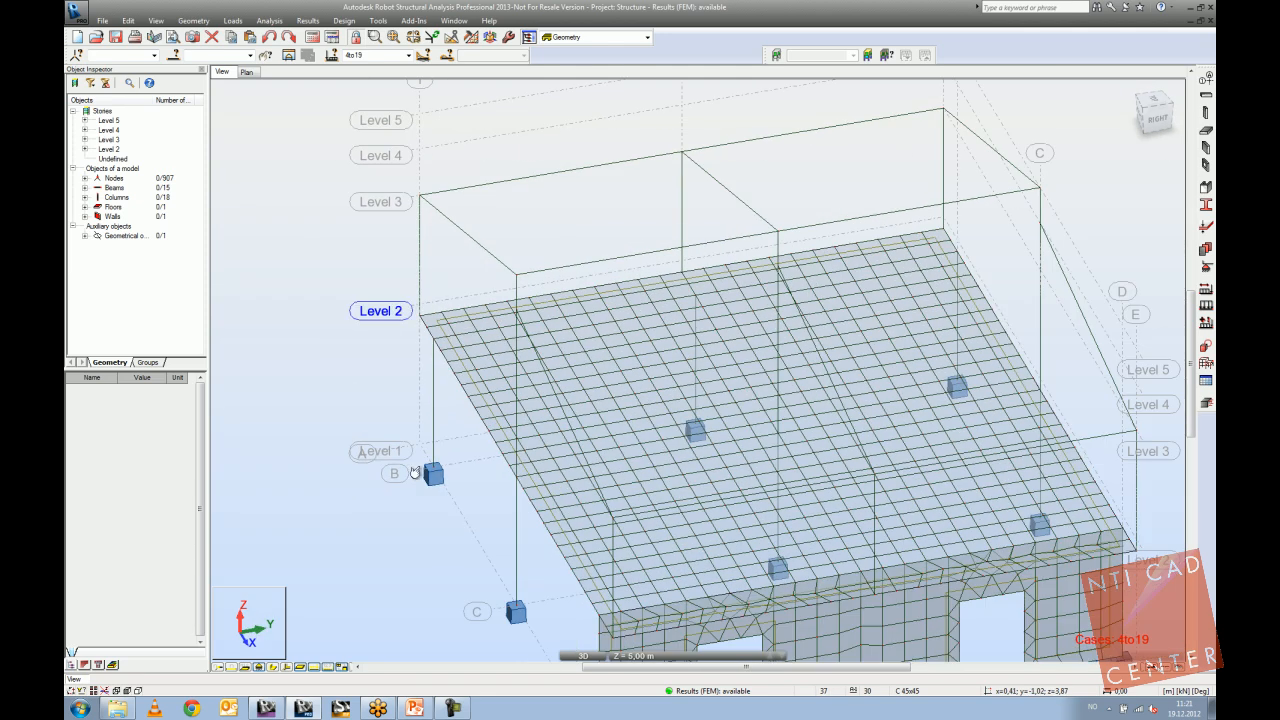
Display the section shapes of the bars and examine how the beams and columns meet in the 3D model.
click(271, 668)
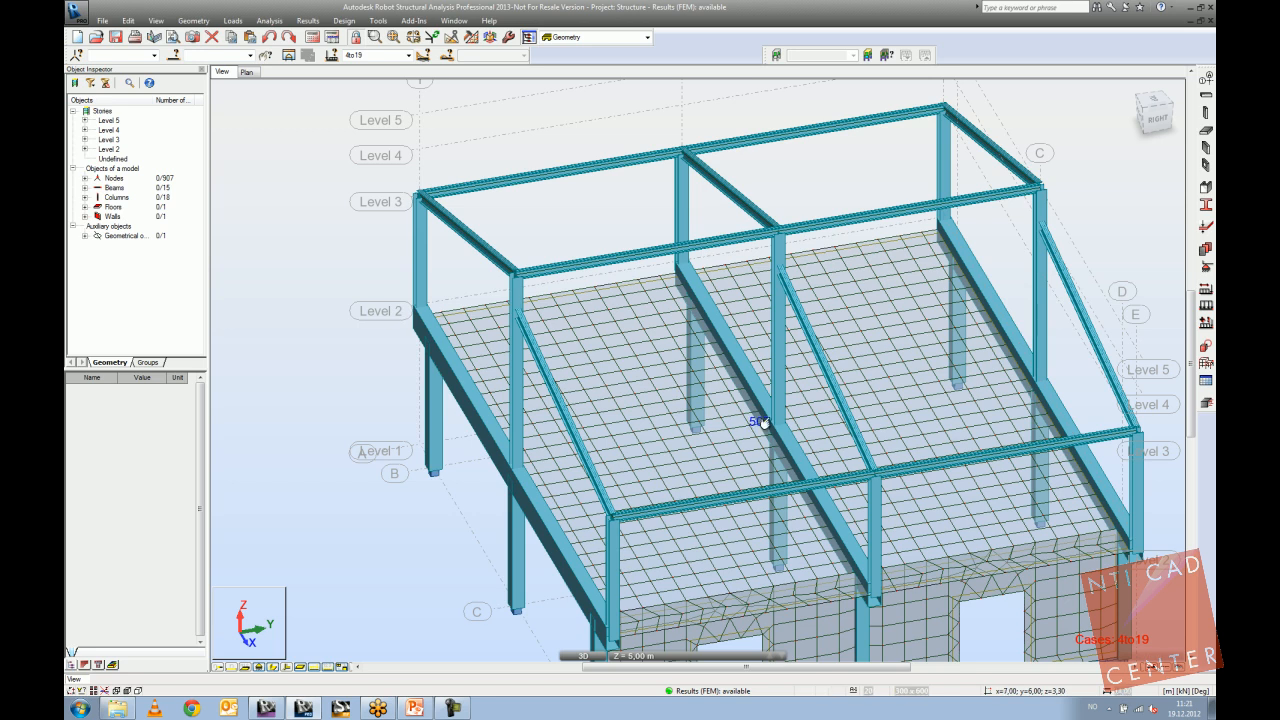
scroll(708, 432, up, 5)
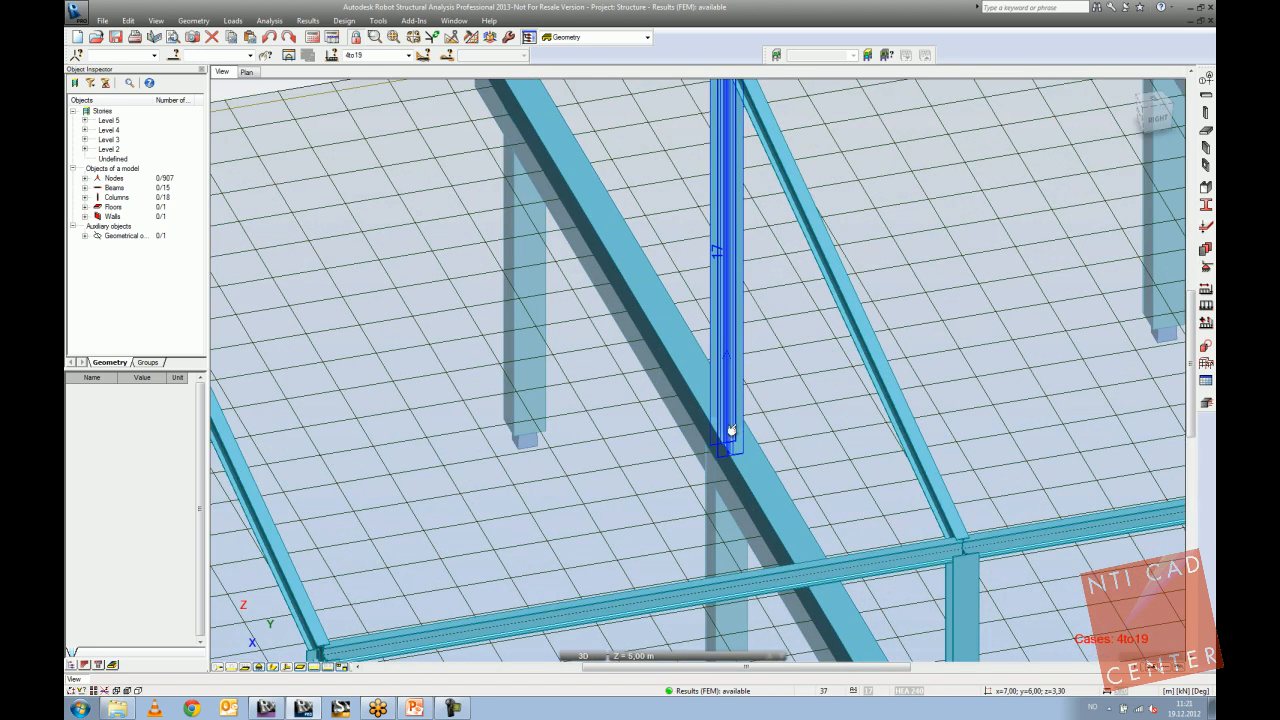
scroll(730, 430, down, 5)
scroll(729, 430, up, 4)
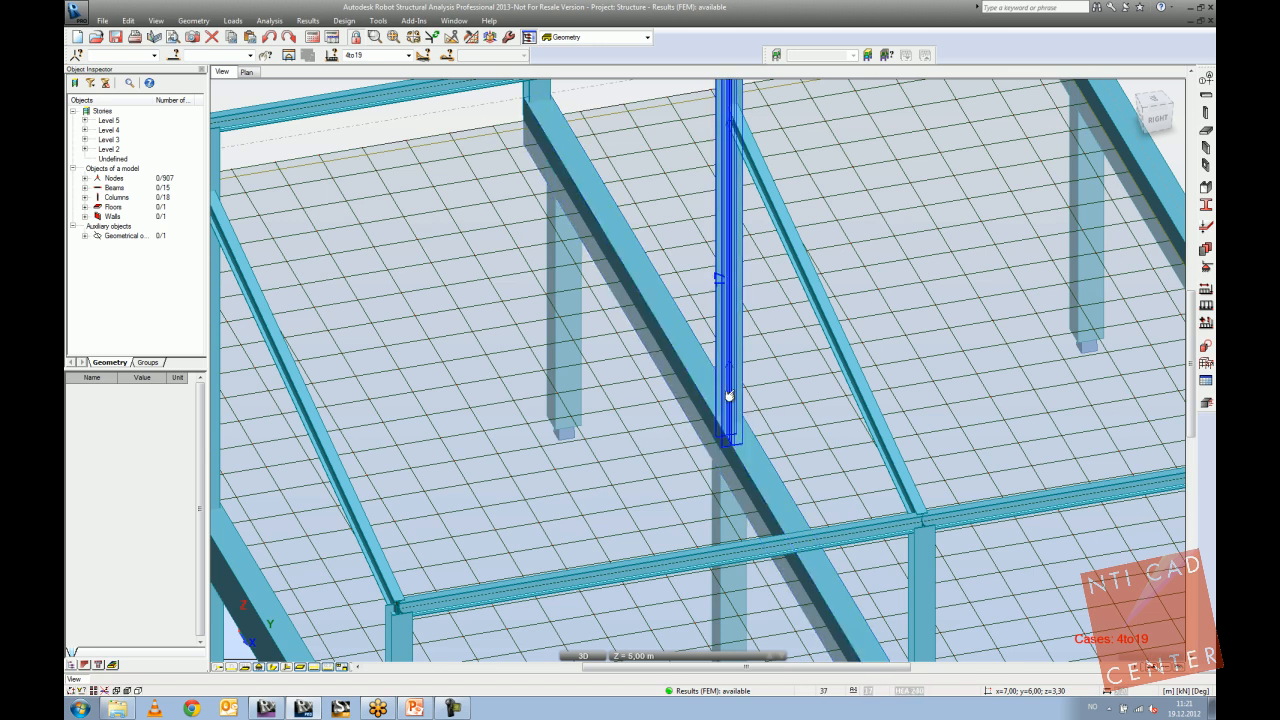
scroll(702, 423, down, 10)
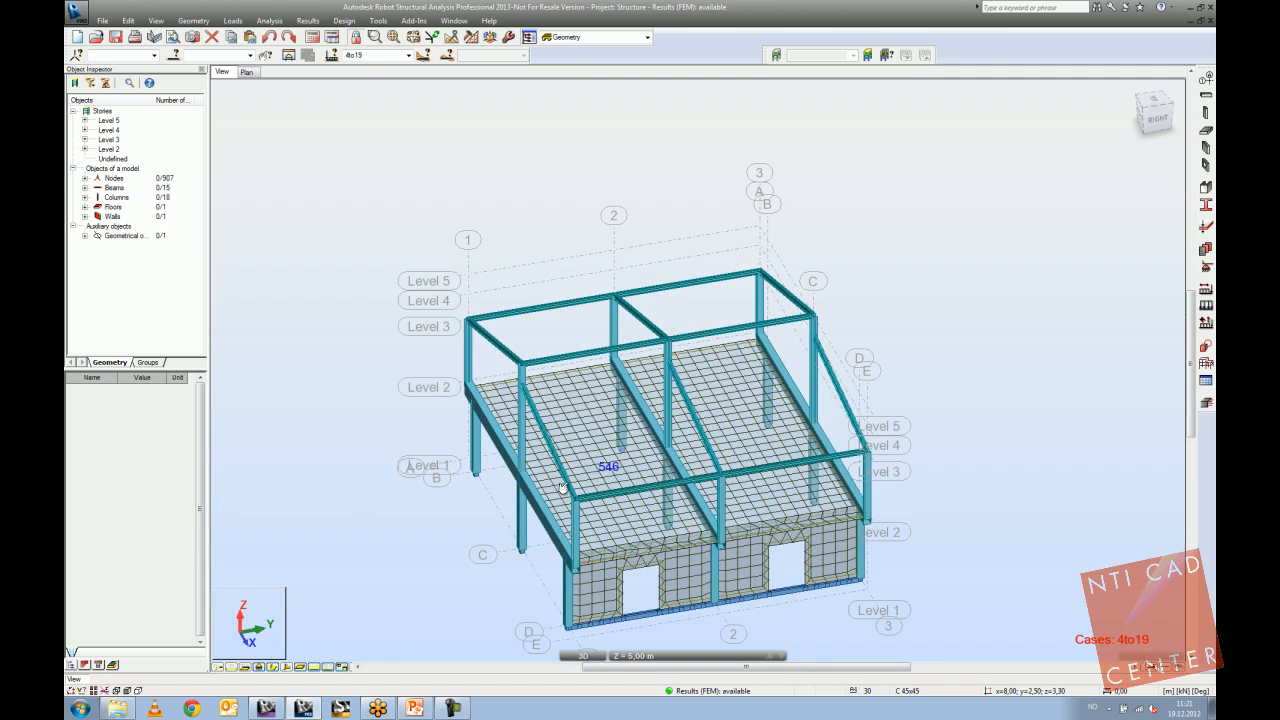
shift+middle_drag(563, 487, 425, 465)
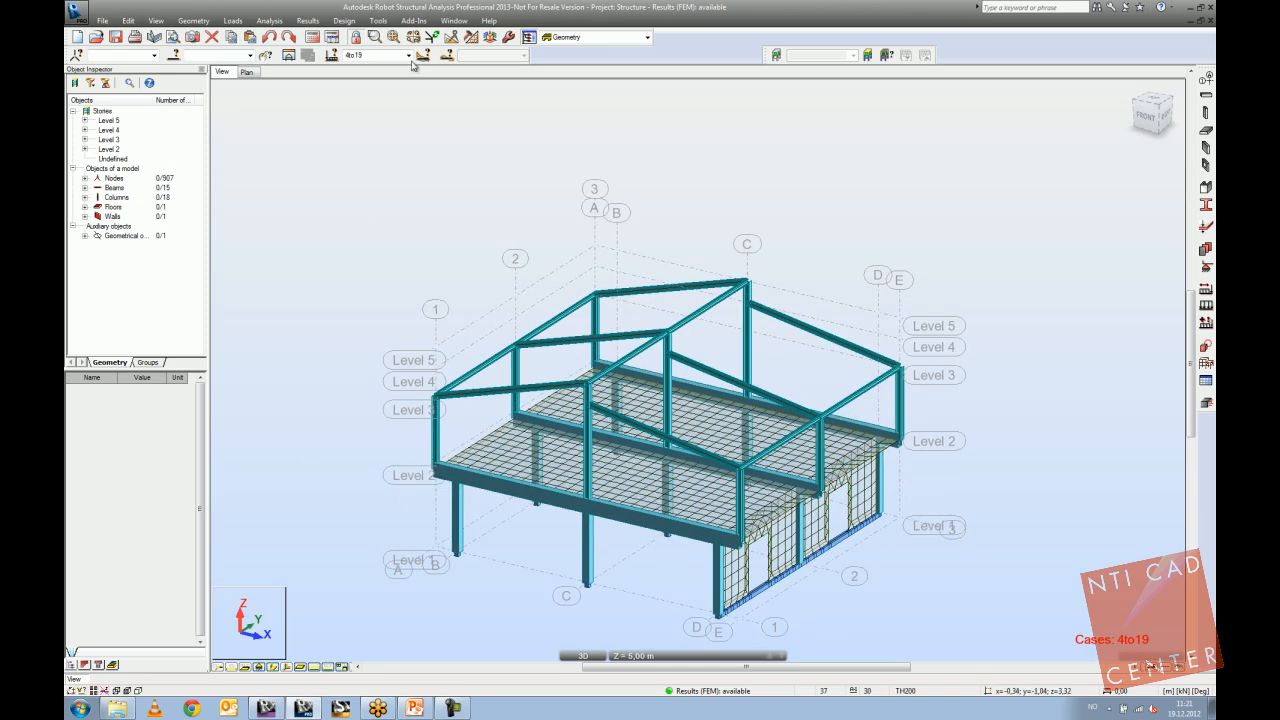
shift+middle_drag(443, 234, 535, 485)
Import the two ground-level concrete columns on axis 1 at B and C into the reinforcement design and calculate their reinforcement.
click(425, 458)
ctrl+click(531, 485)
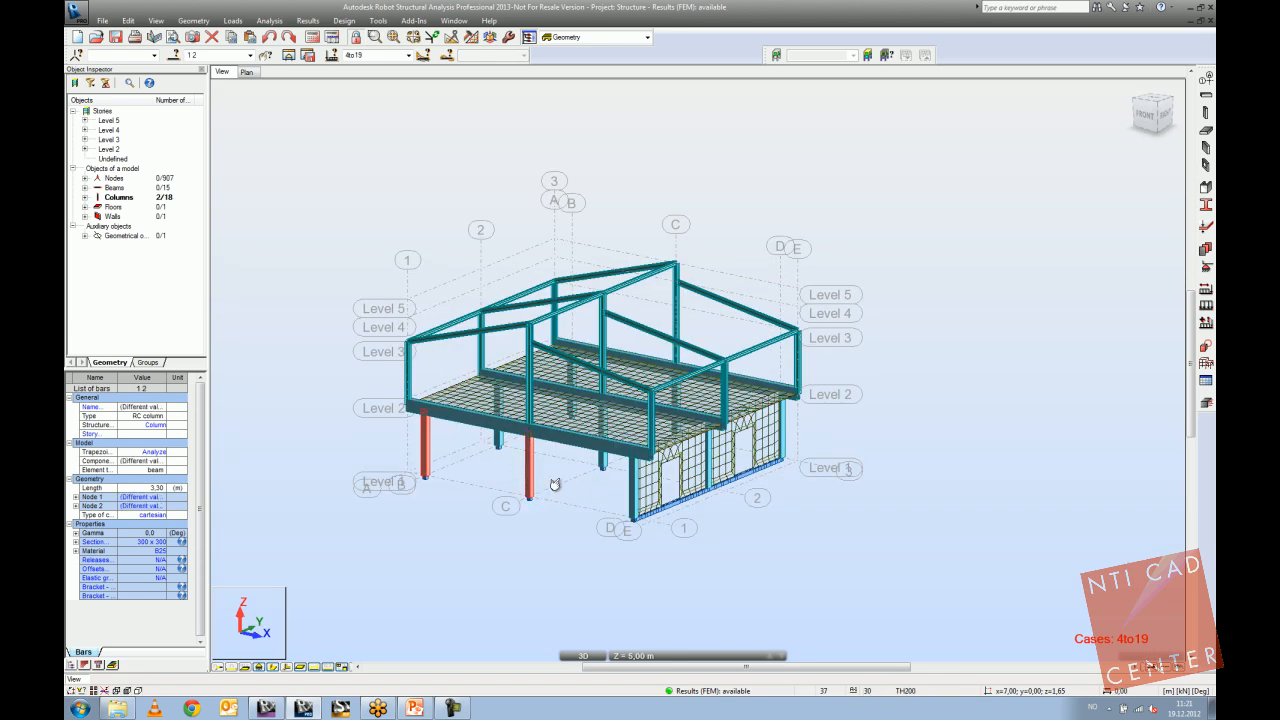
click(1209, 402)
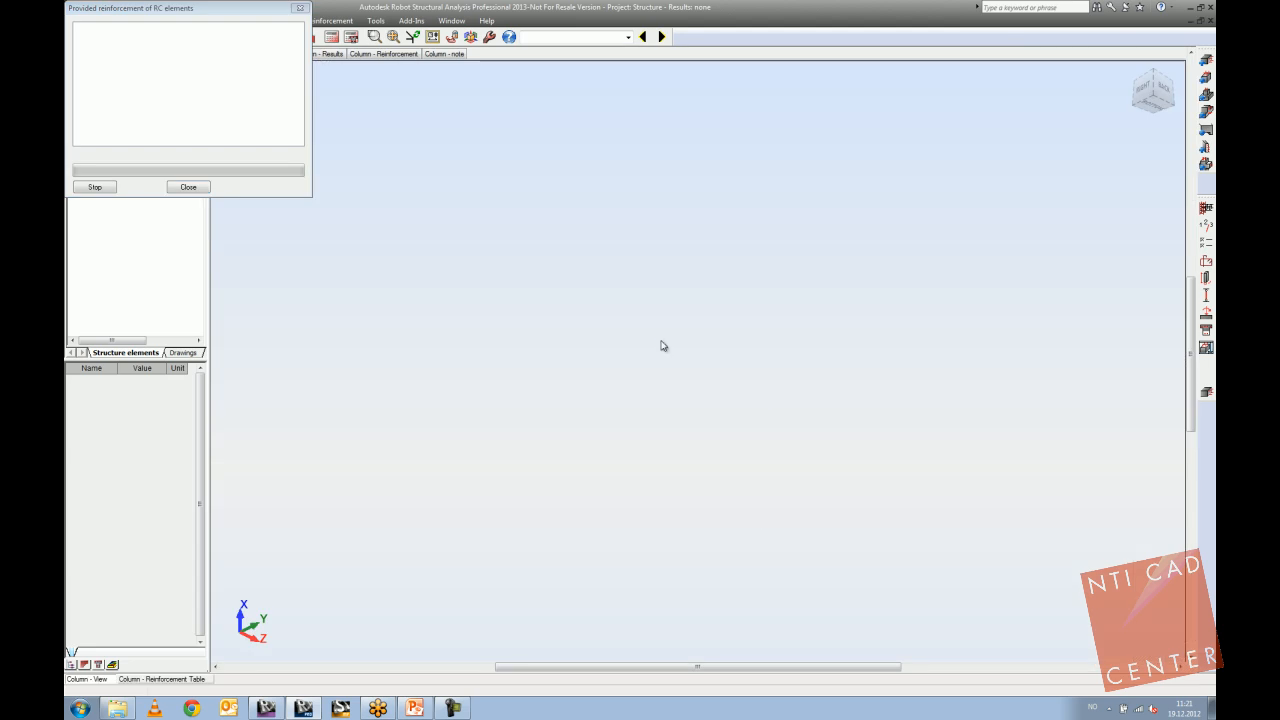
click(550, 515)
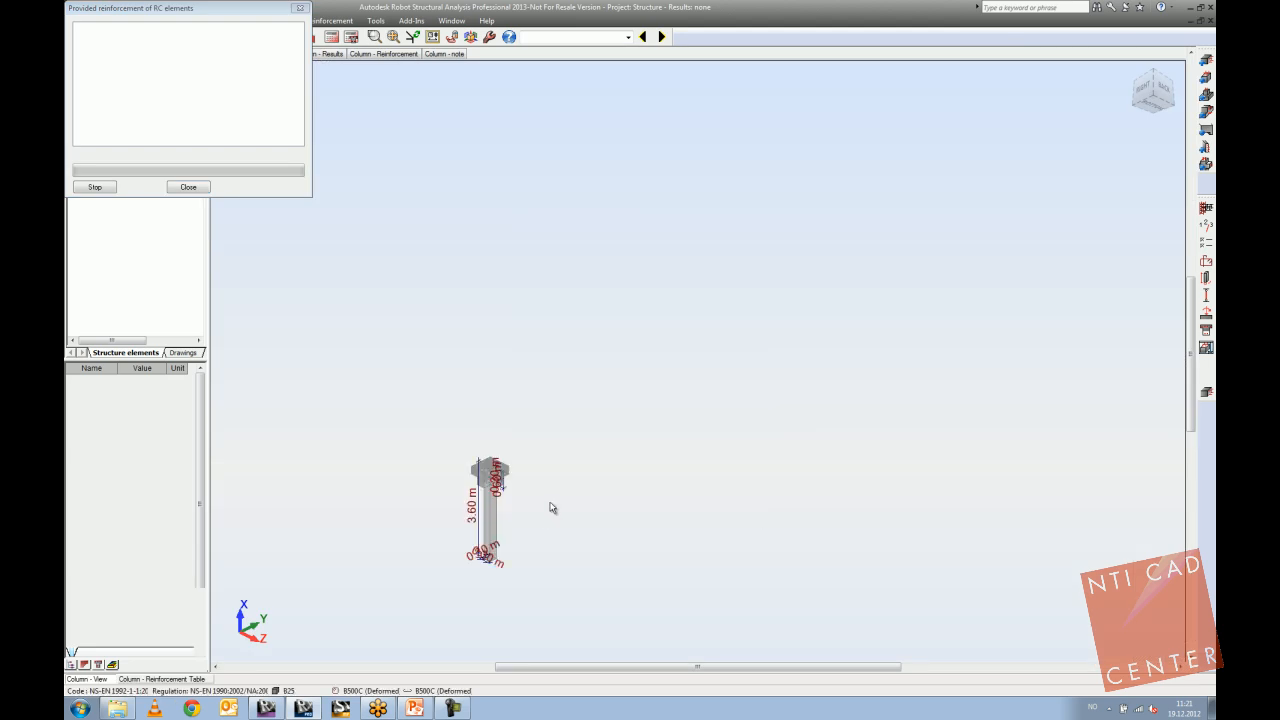
click(333, 40)
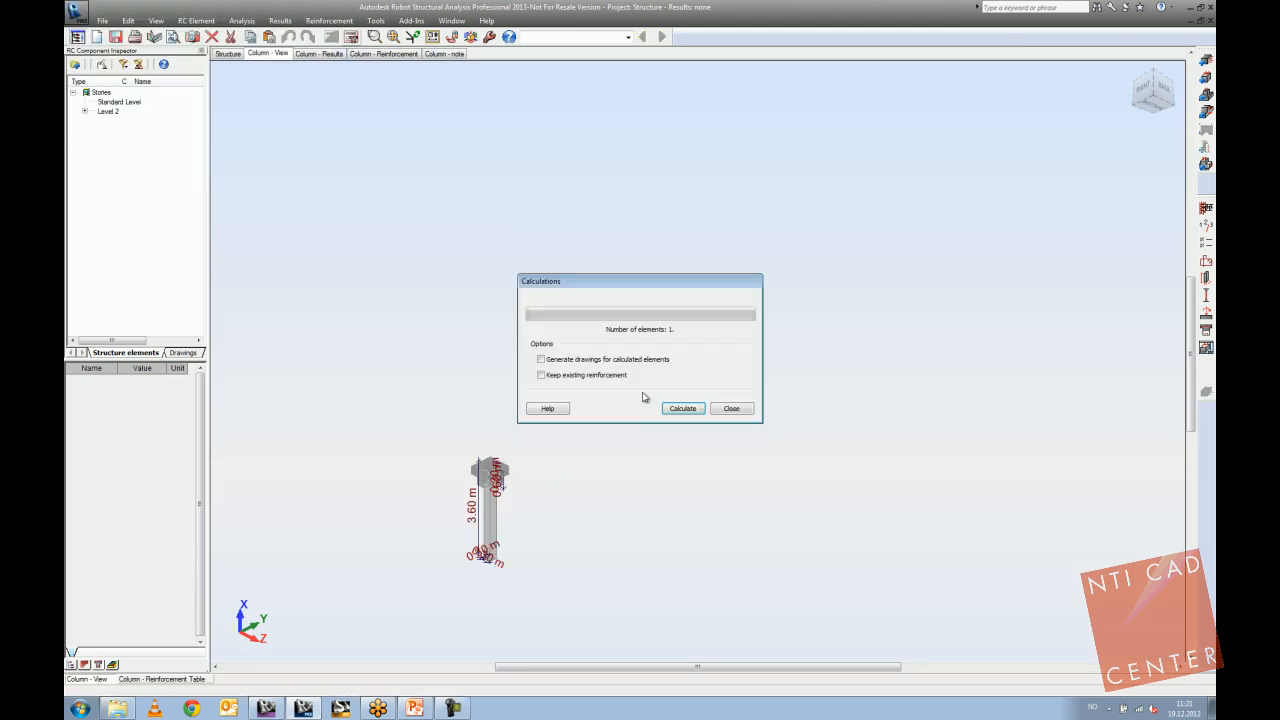
click(684, 409)
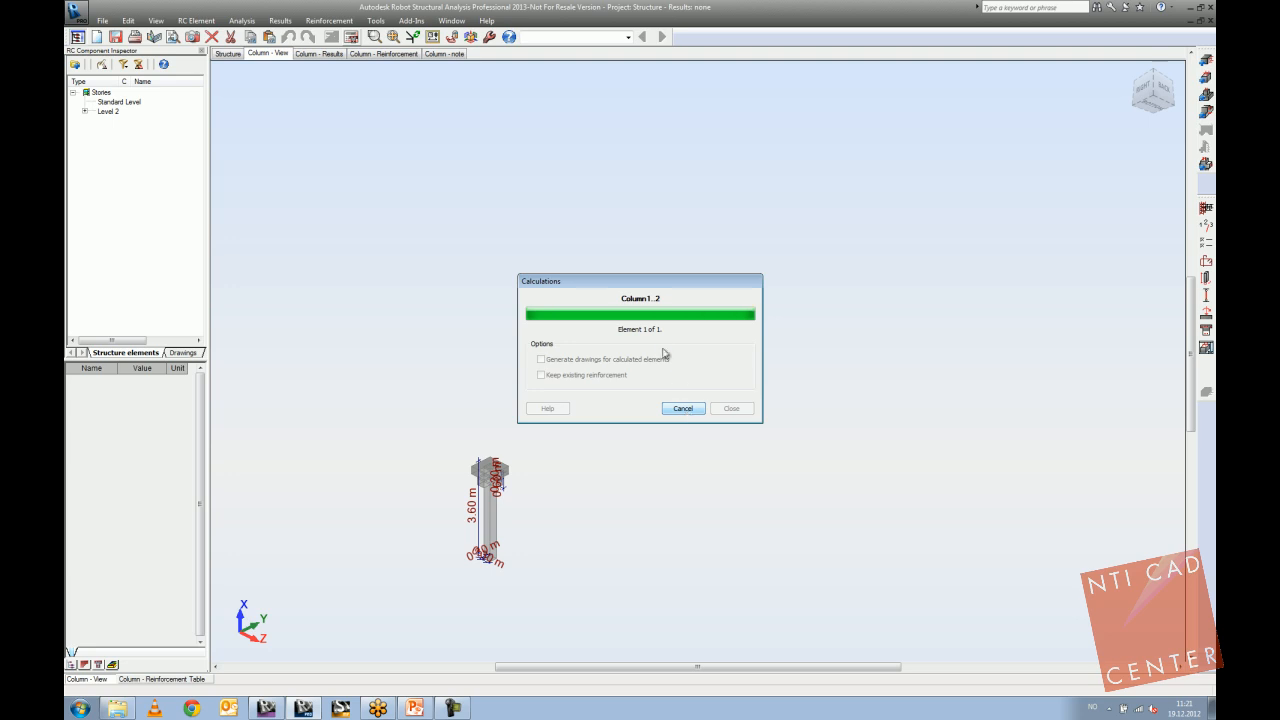
Open the column's reinforcement view and calculation note, and generate its final reinforcement drawing.
click(400, 54)
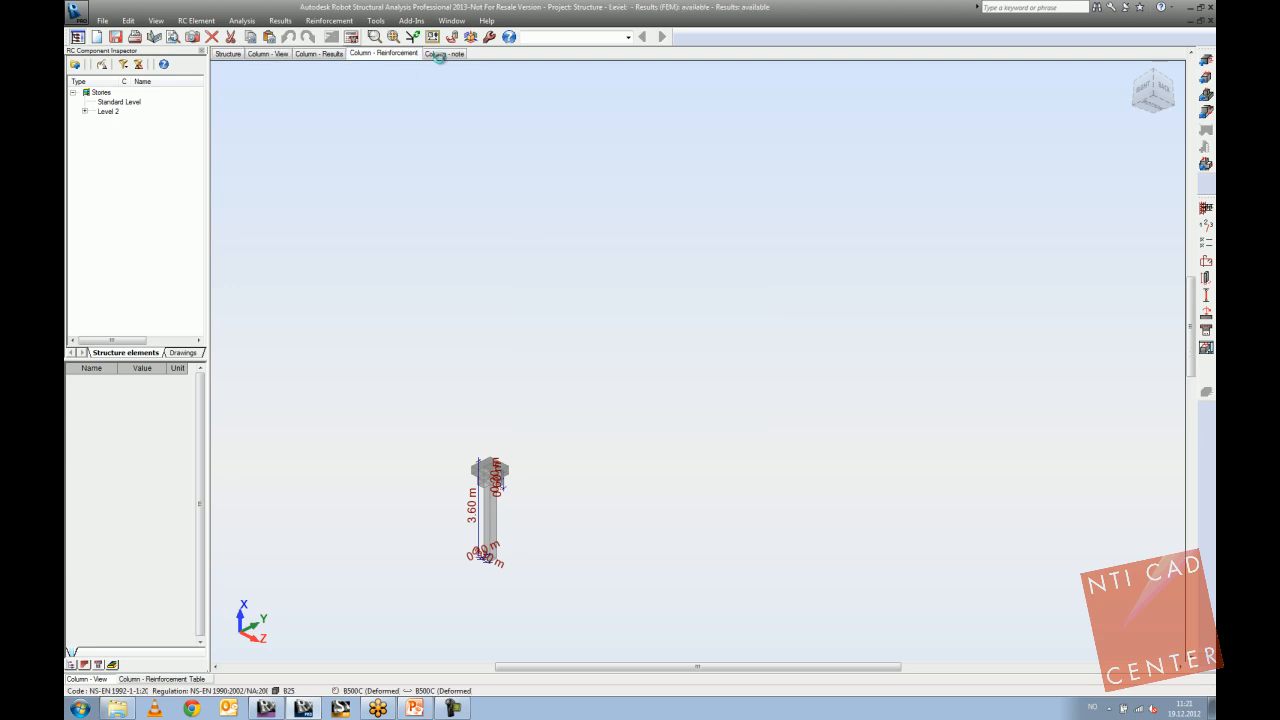
click(444, 53)
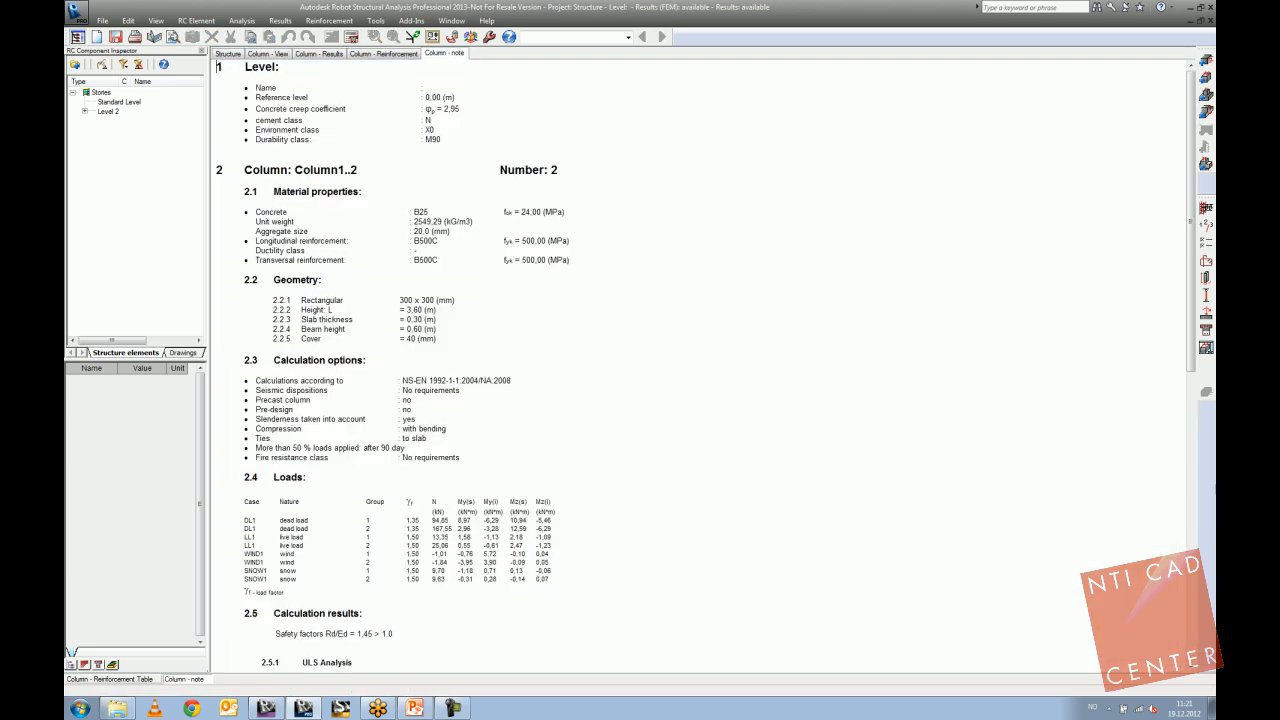
click(1207, 351)
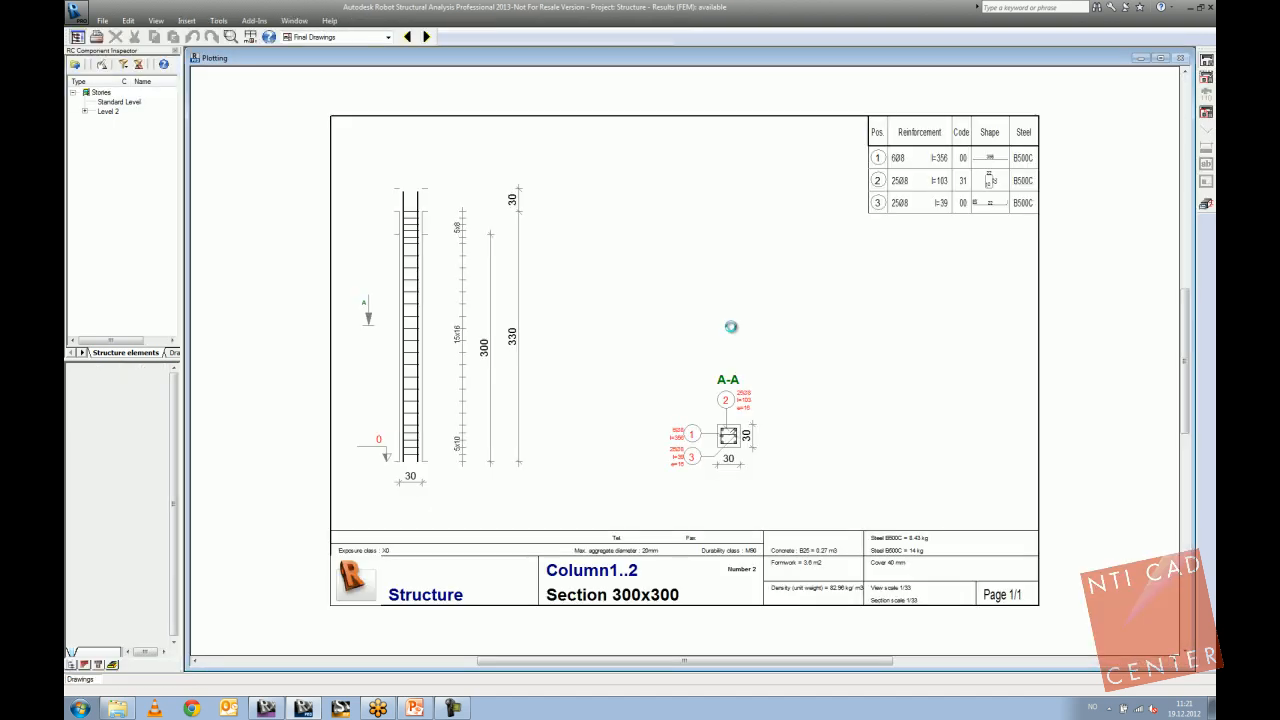
Return to the structure geometry, import the Level 2 concrete beam on axis 1 into the reinforcement design and calculate its reinforcement.
click(387, 38)
click(330, 50)
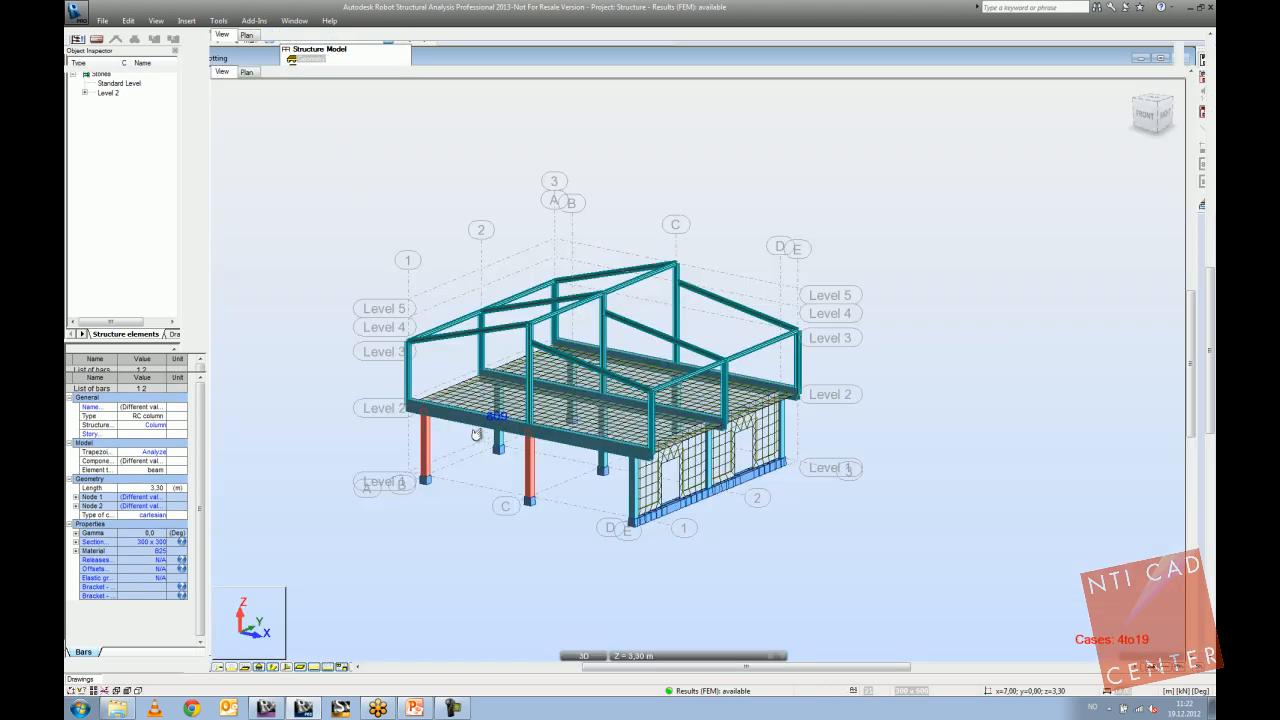
click(525, 428)
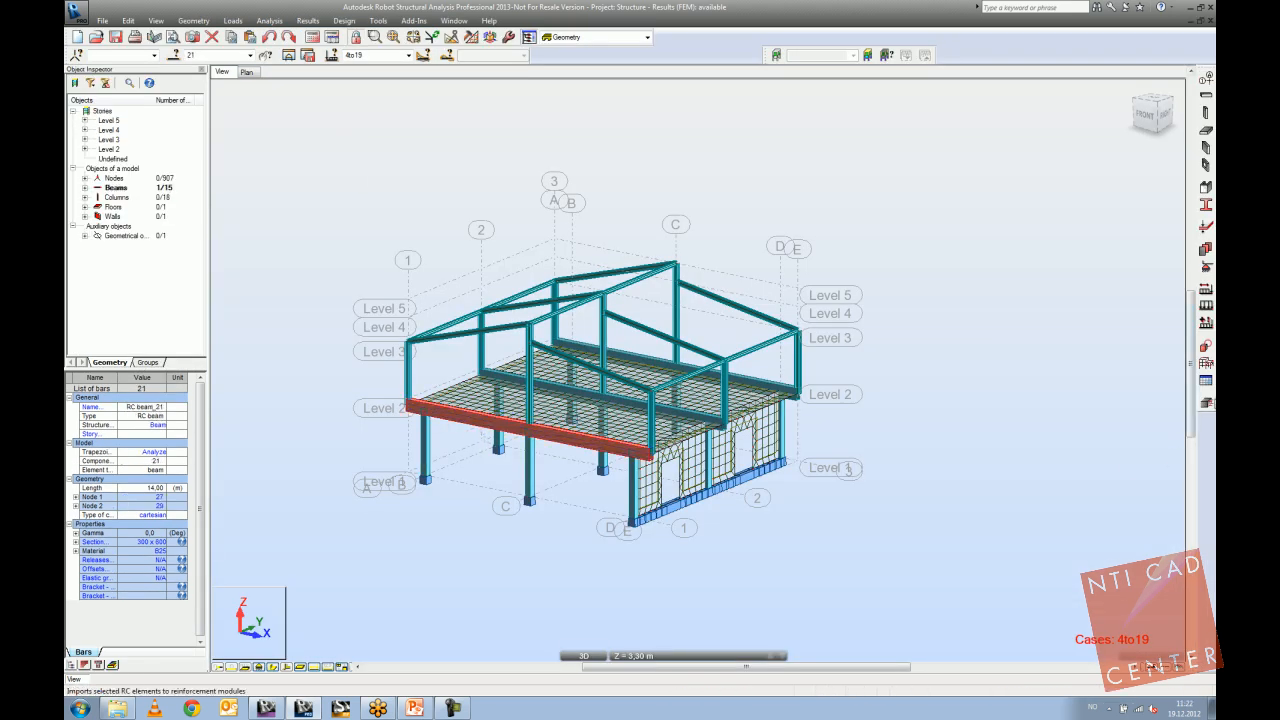
click(1207, 403)
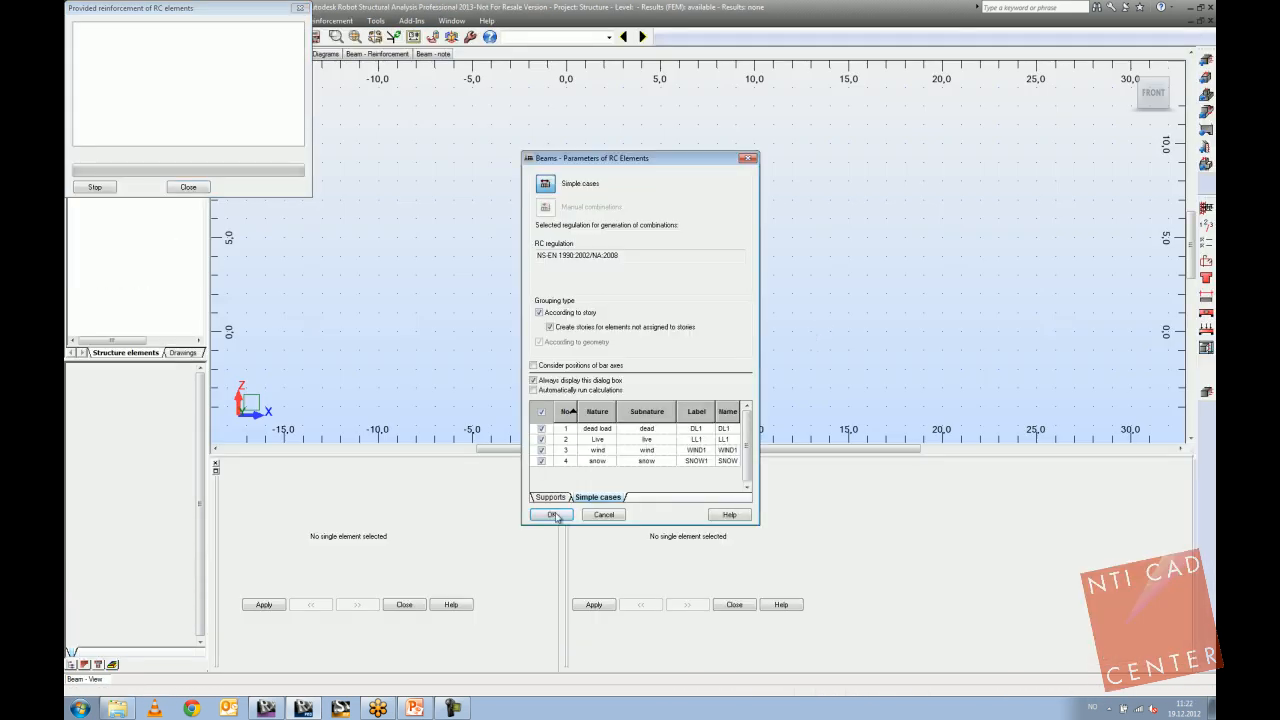
click(551, 514)
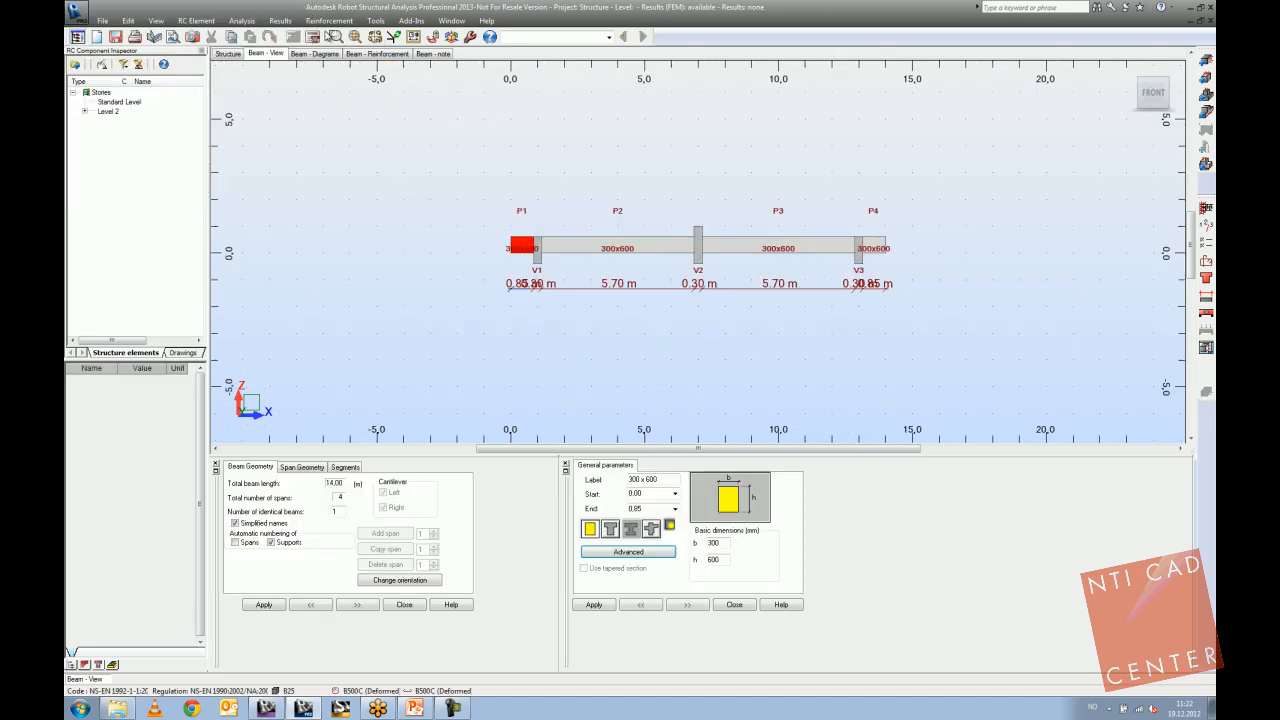
click(314, 37)
click(680, 408)
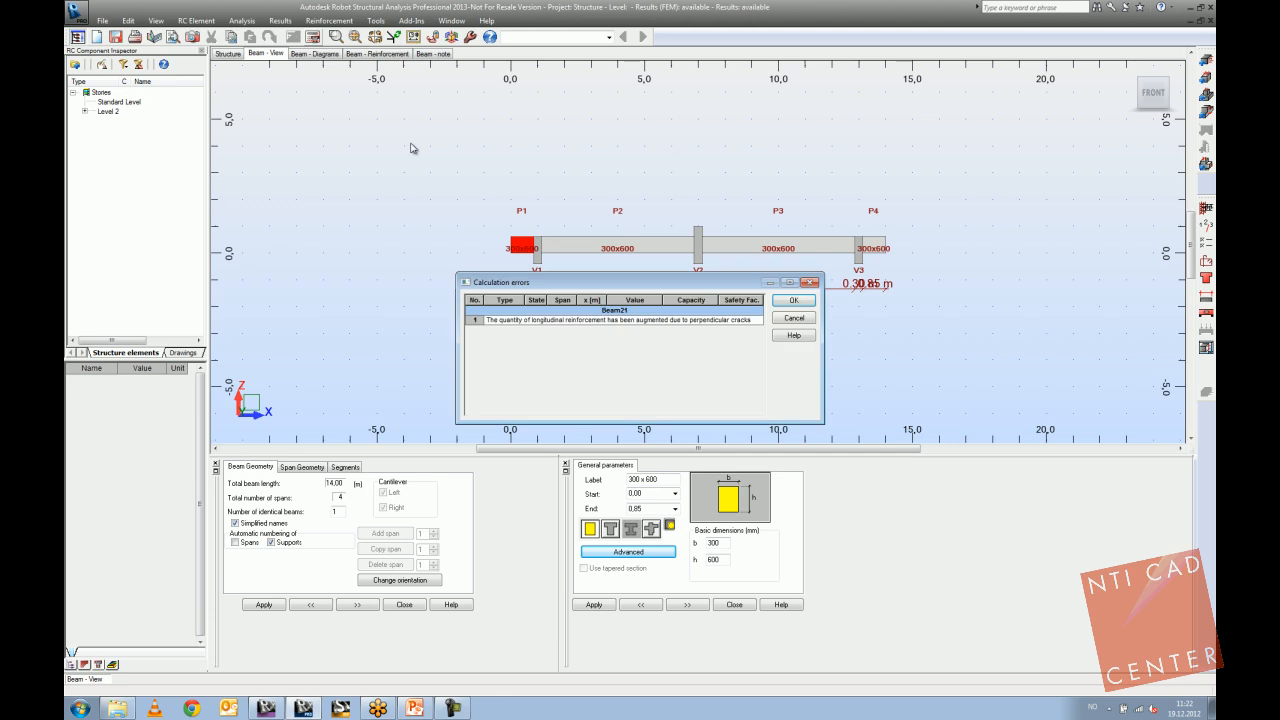
Close the beam's calculation report, inspect its reinforcement view and return to the structure model.
click(793, 301)
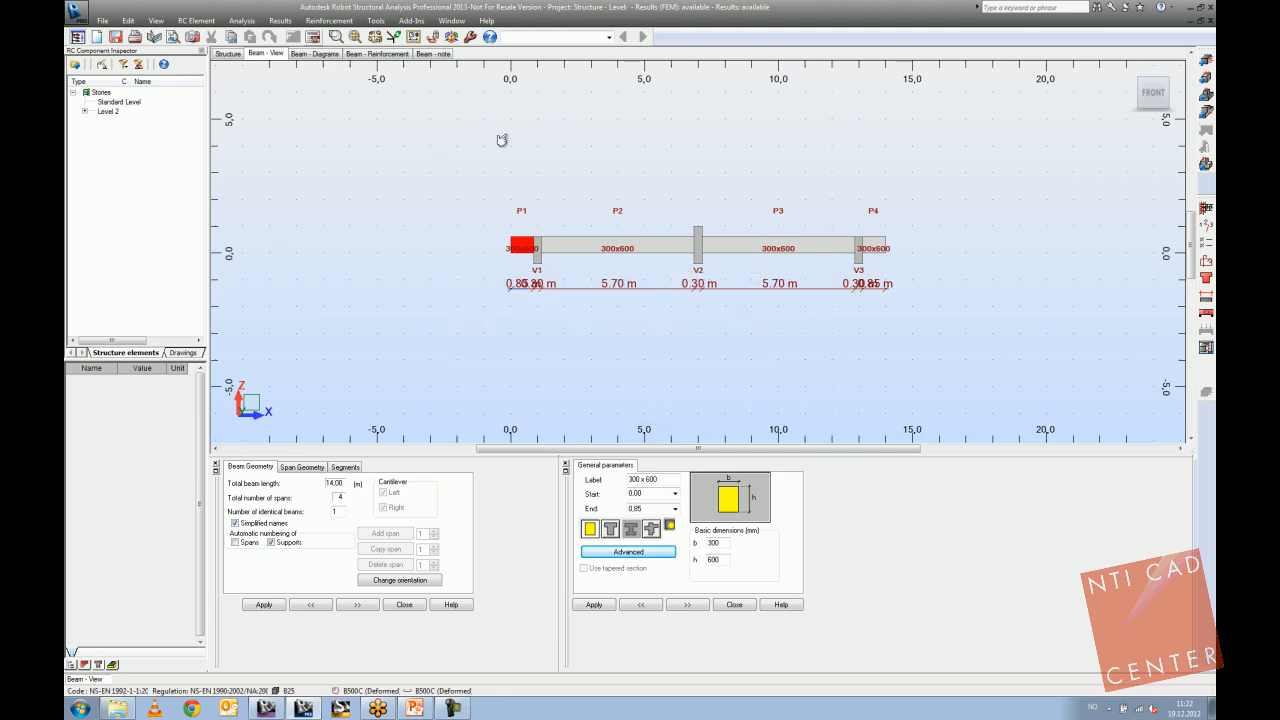
click(368, 54)
shift+middle_drag(483, 265, 477, 176)
click(229, 54)
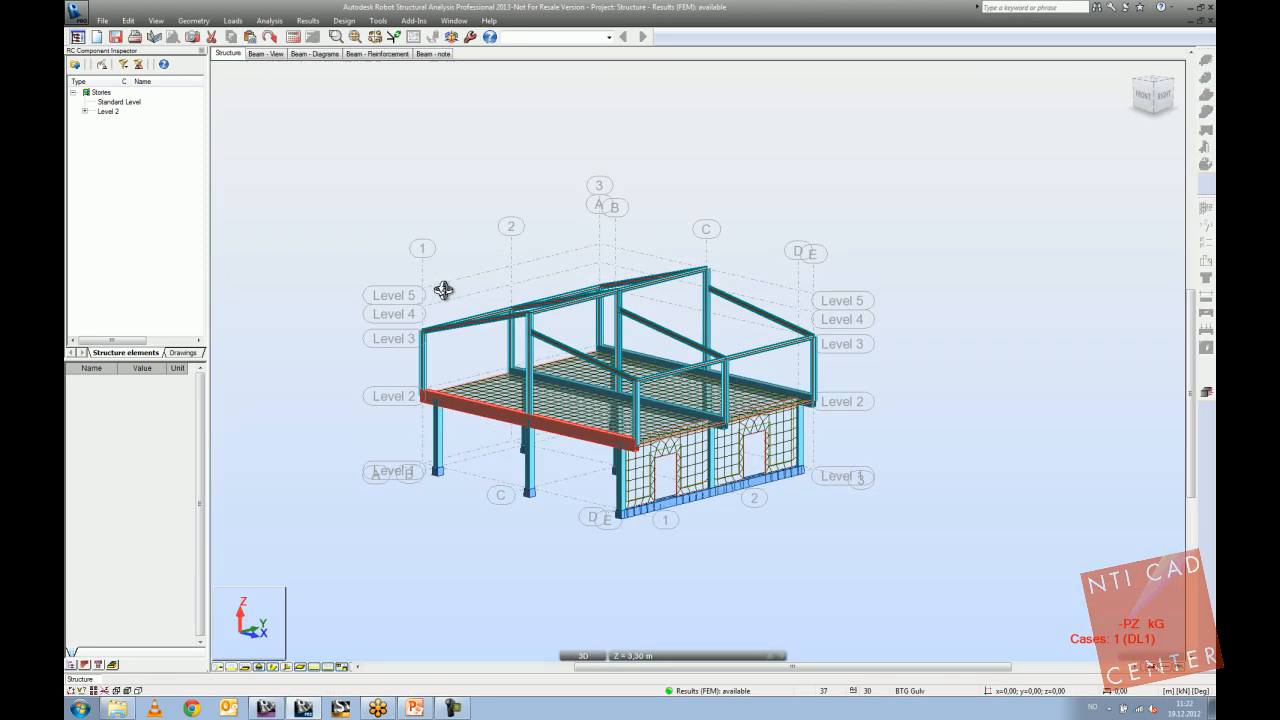
Lower the column C end of the axis 3 roof beam to Level 3 at z = 6.40 and rerun the analysis.
shift+middle_drag(444, 290, 446, 306)
middle_drag(678, 277, 646, 289)
scroll(636, 286, up, 3)
click(631, 301)
drag(630, 293, 634, 323)
click(680, 384)
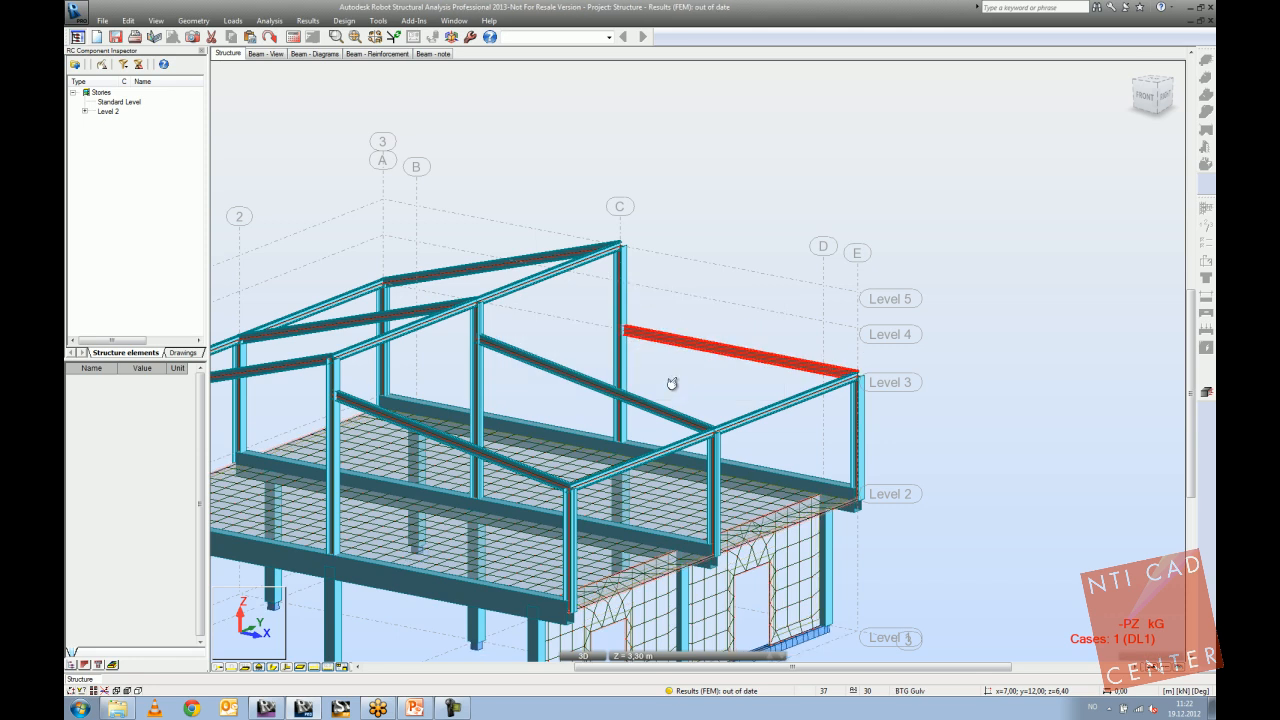
shift+middle_drag(689, 297, 658, 299)
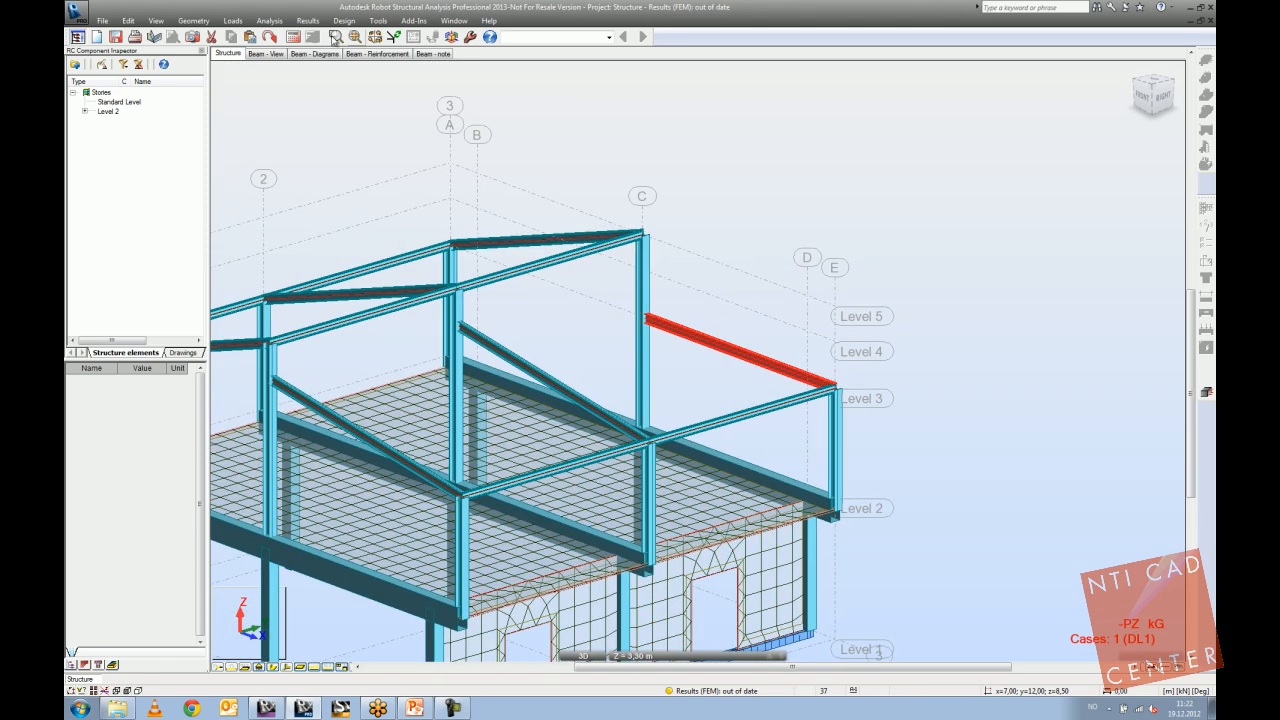
click(295, 39)
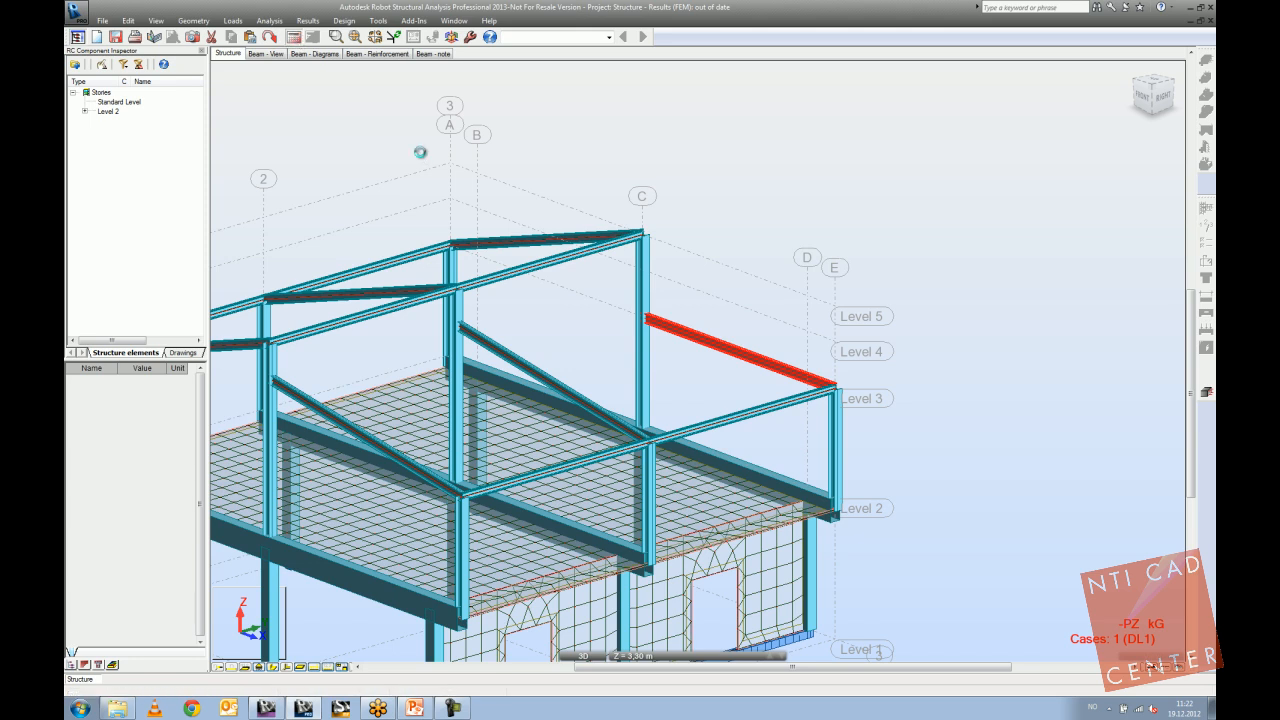
shift+middle_drag(400, 177, 453, 121)
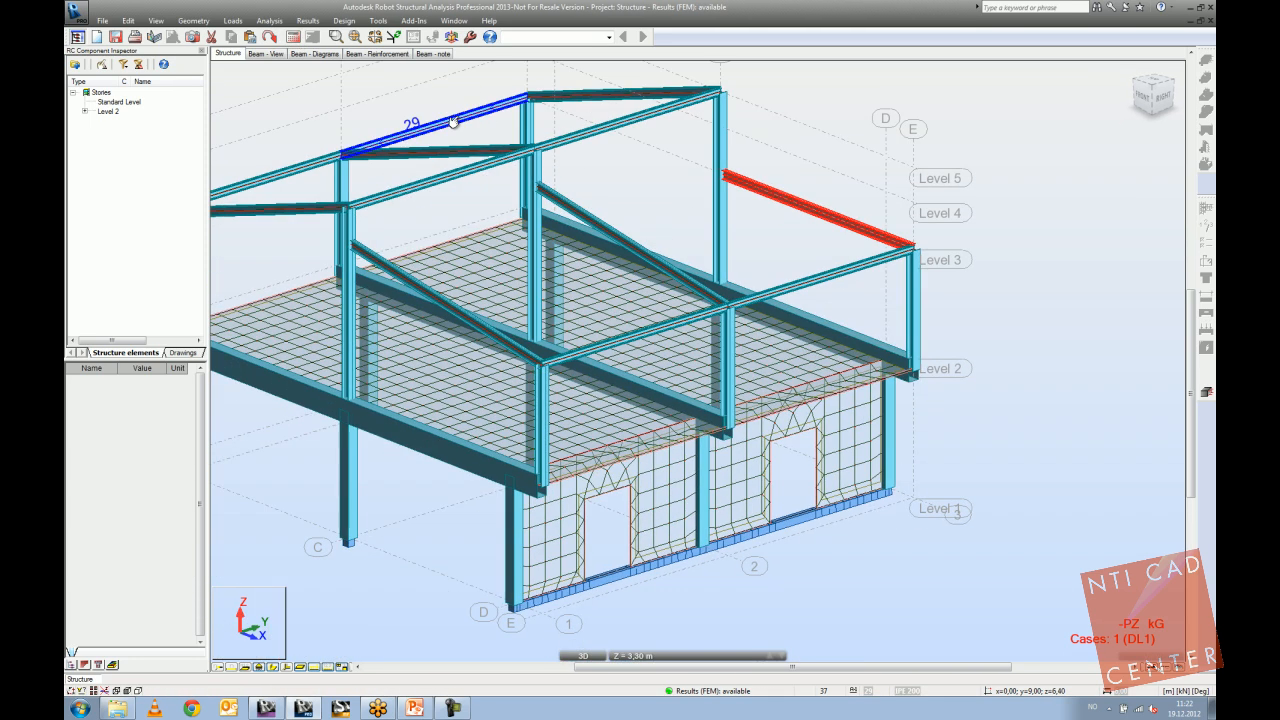
scroll(453, 121, down, 2)
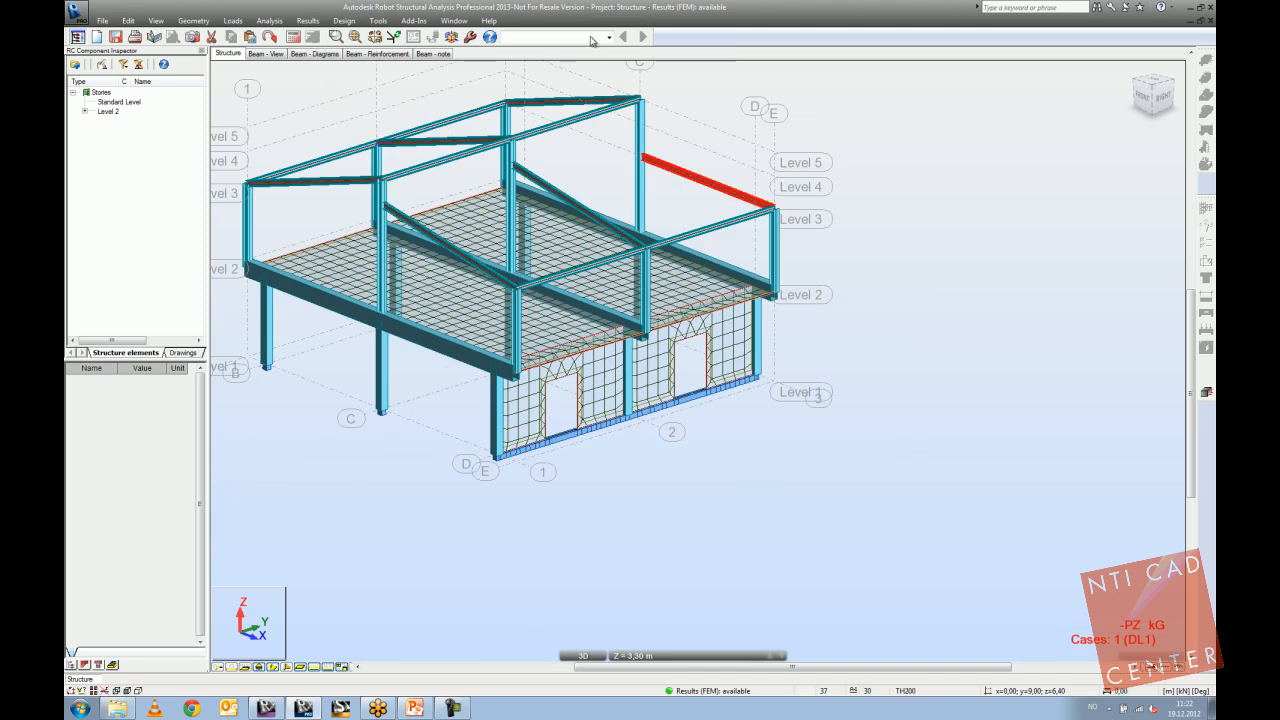
Open the Steel/Aluminum Design layout and save code group 1 with the upper-storey columns on axis E, bars 11, 13 and 15.
click(531, 40)
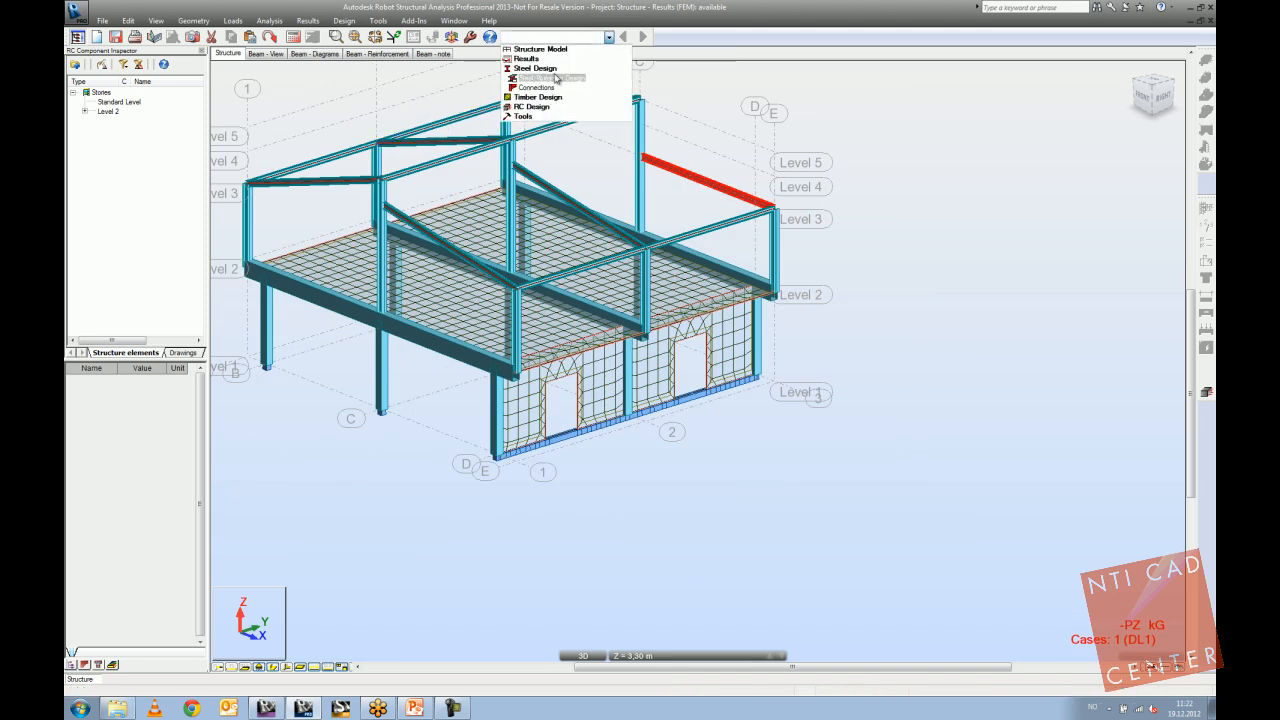
click(556, 78)
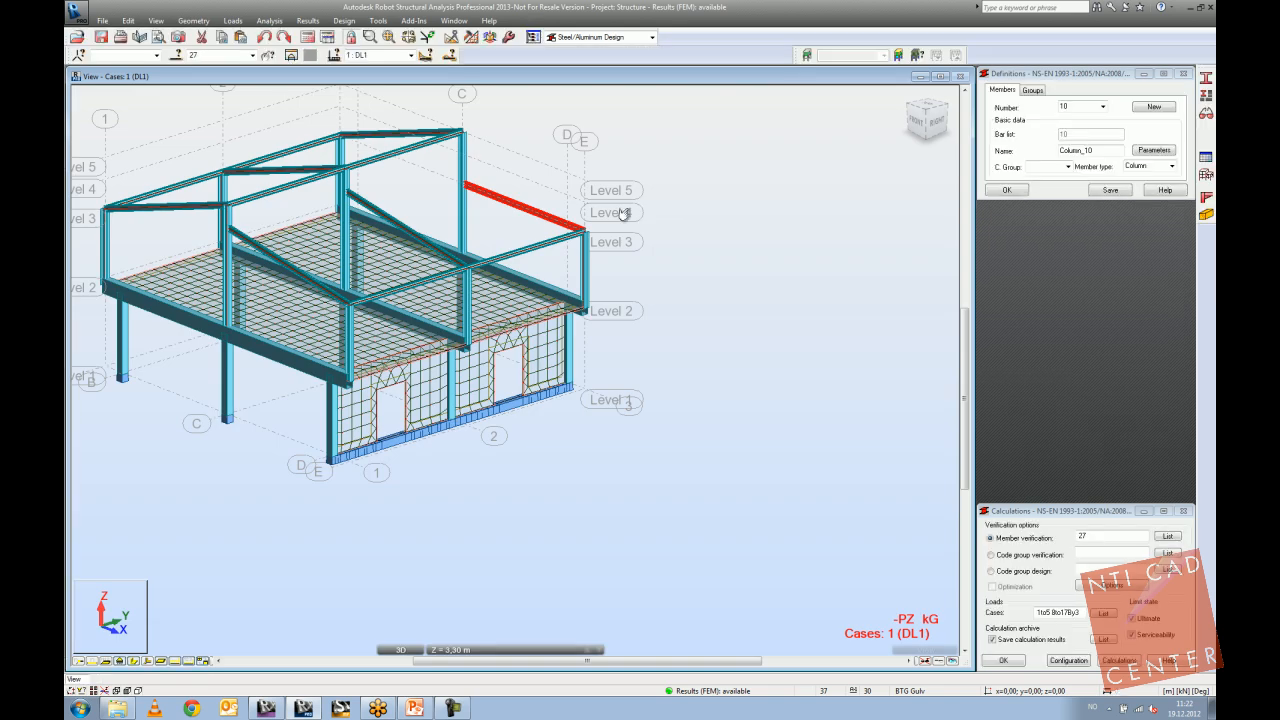
click(1035, 92)
click(1149, 108)
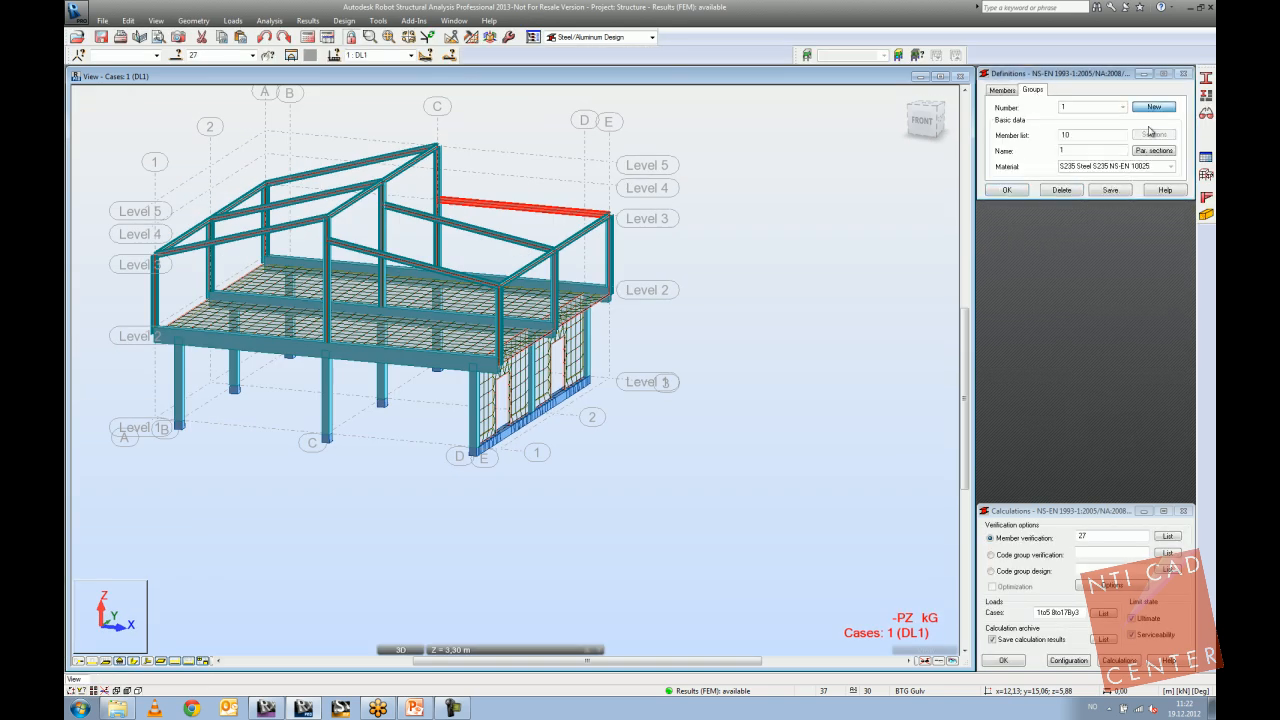
click(1065, 137)
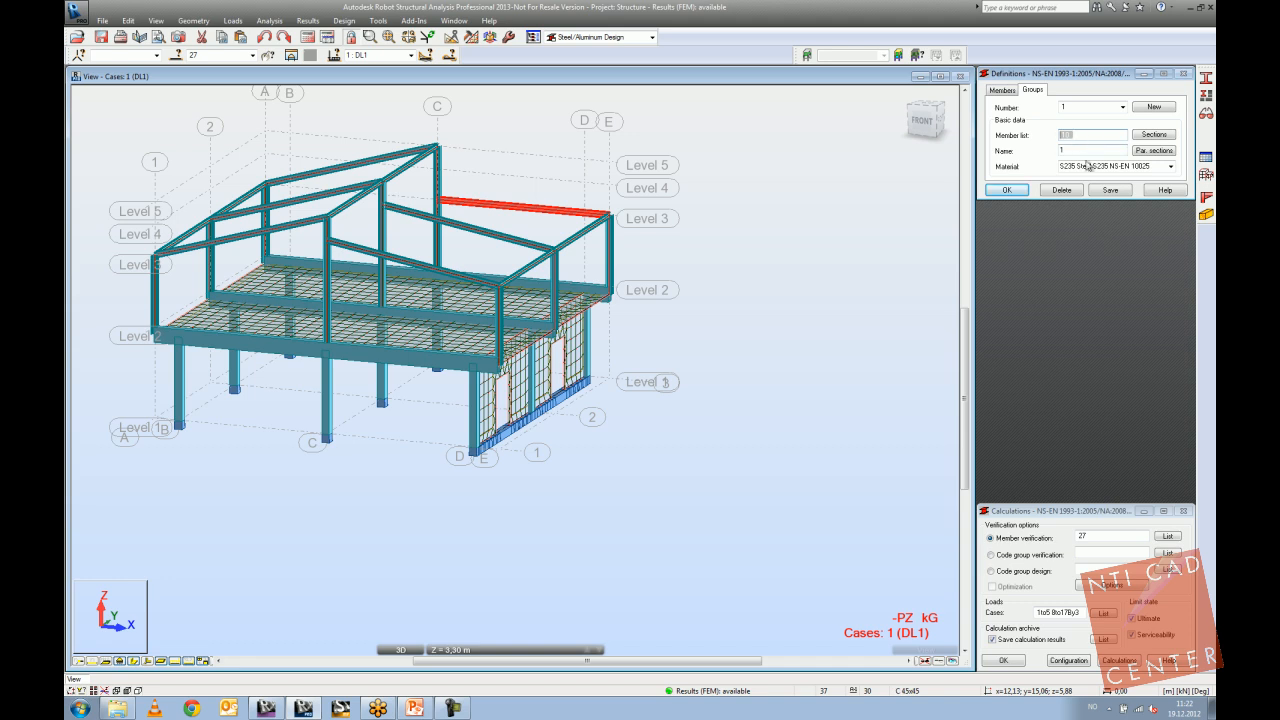
shift+middle_drag(675, 270, 713, 239)
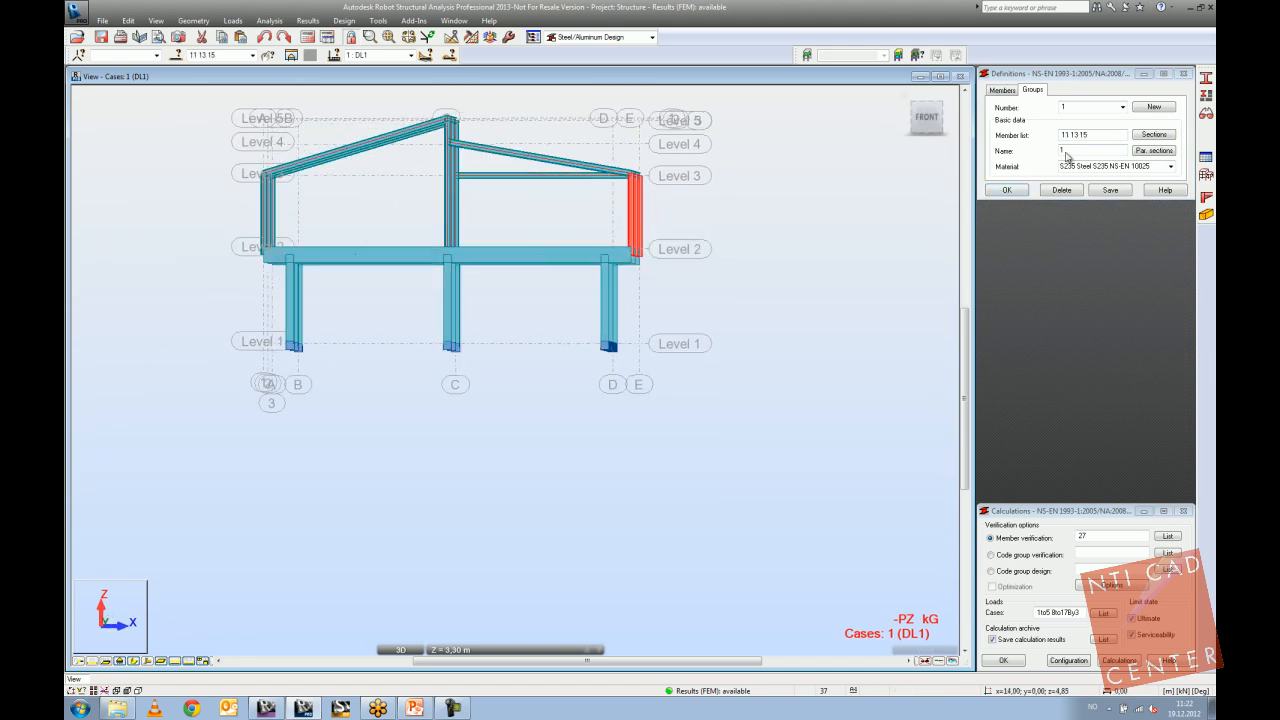
click(1107, 188)
Choose code group design and set HEA, HEB and HEM as the candidate section families for group 1.
click(990, 571)
click(1154, 134)
click(1013, 179)
click(989, 210)
click(1077, 210)
click(1077, 217)
click(1077, 225)
click(1031, 379)
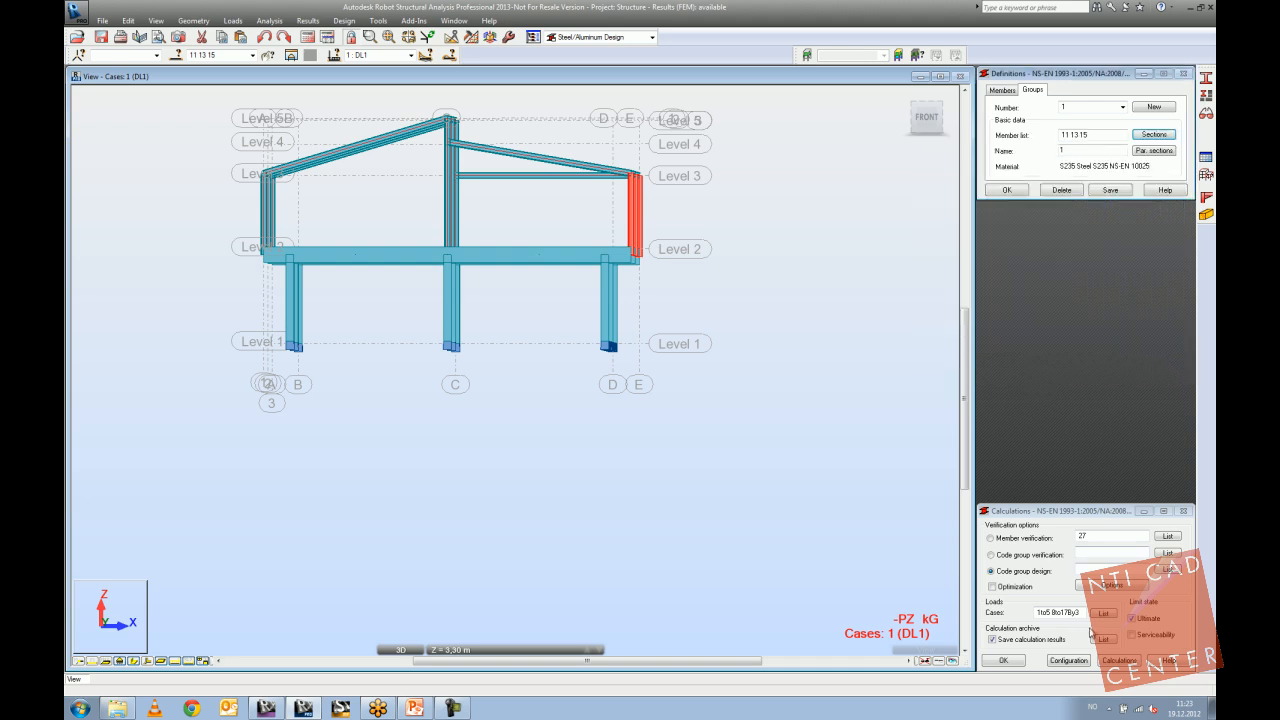
Enable optimization and run the code group design for group 1.
click(992, 587)
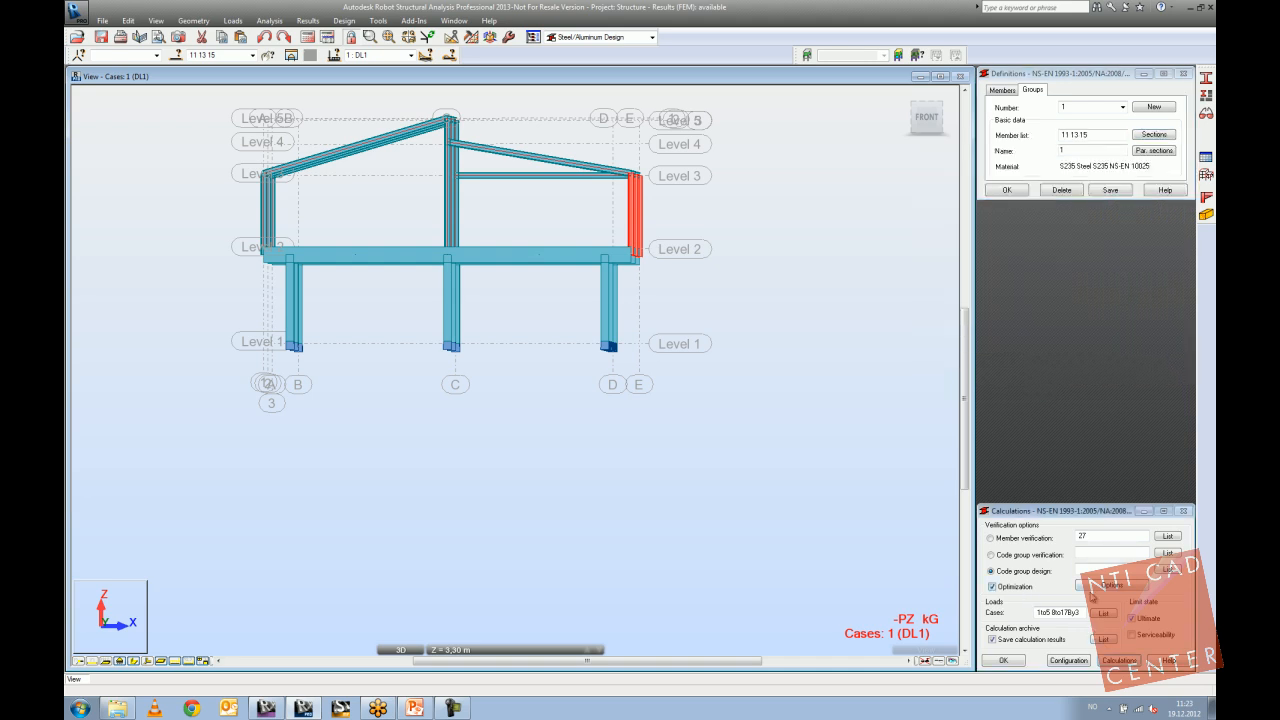
click(1090, 585)
click(1158, 542)
click(1115, 661)
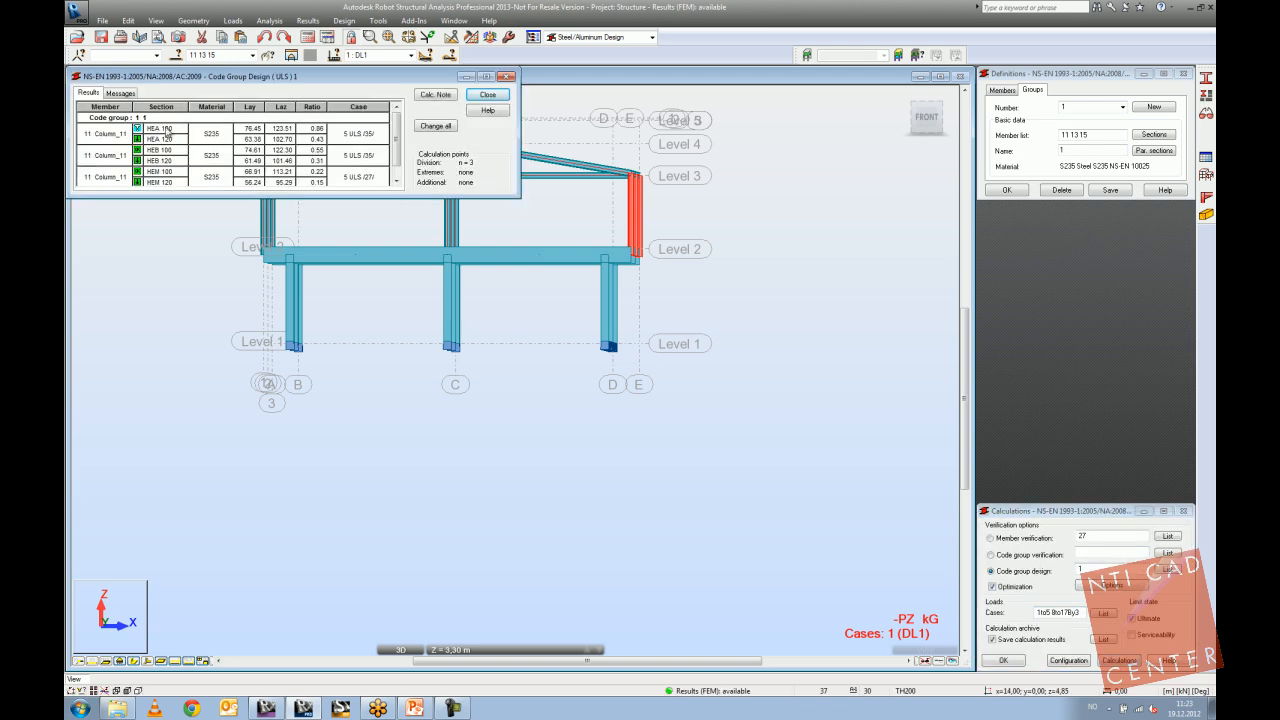
Replace the sections of all group members with the designed one and archive the calculation result.
click(436, 127)
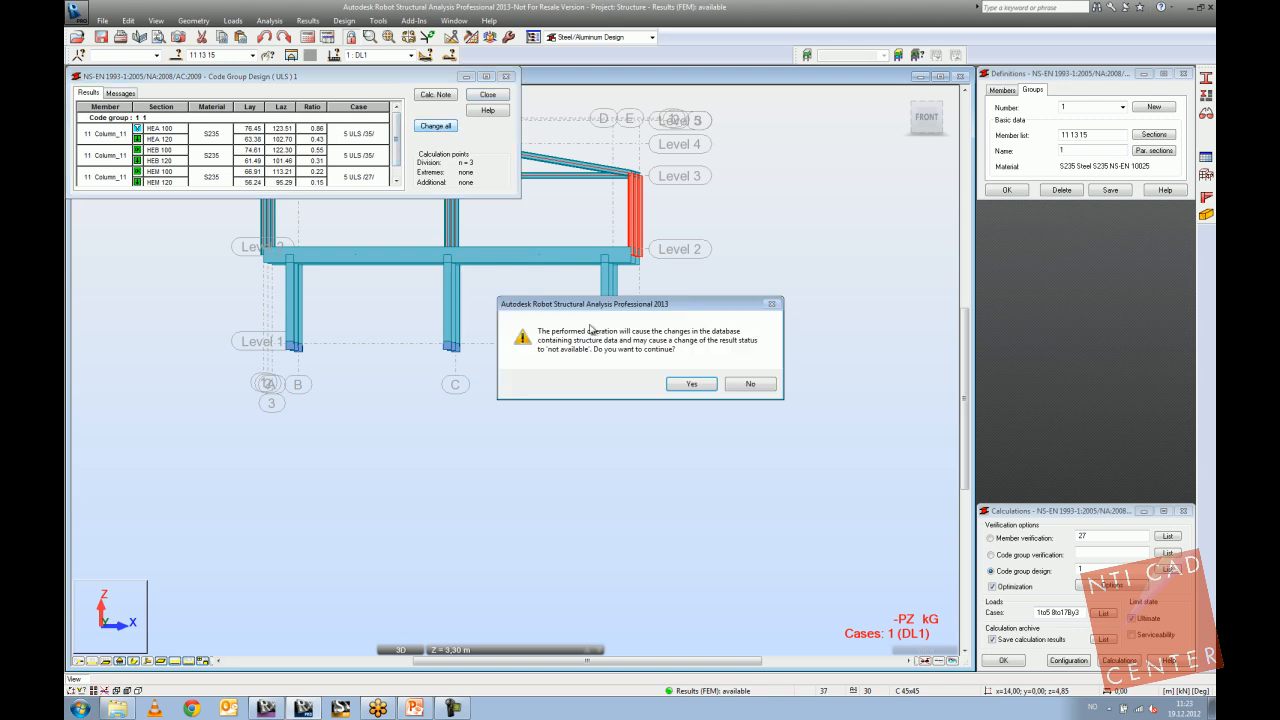
click(688, 384)
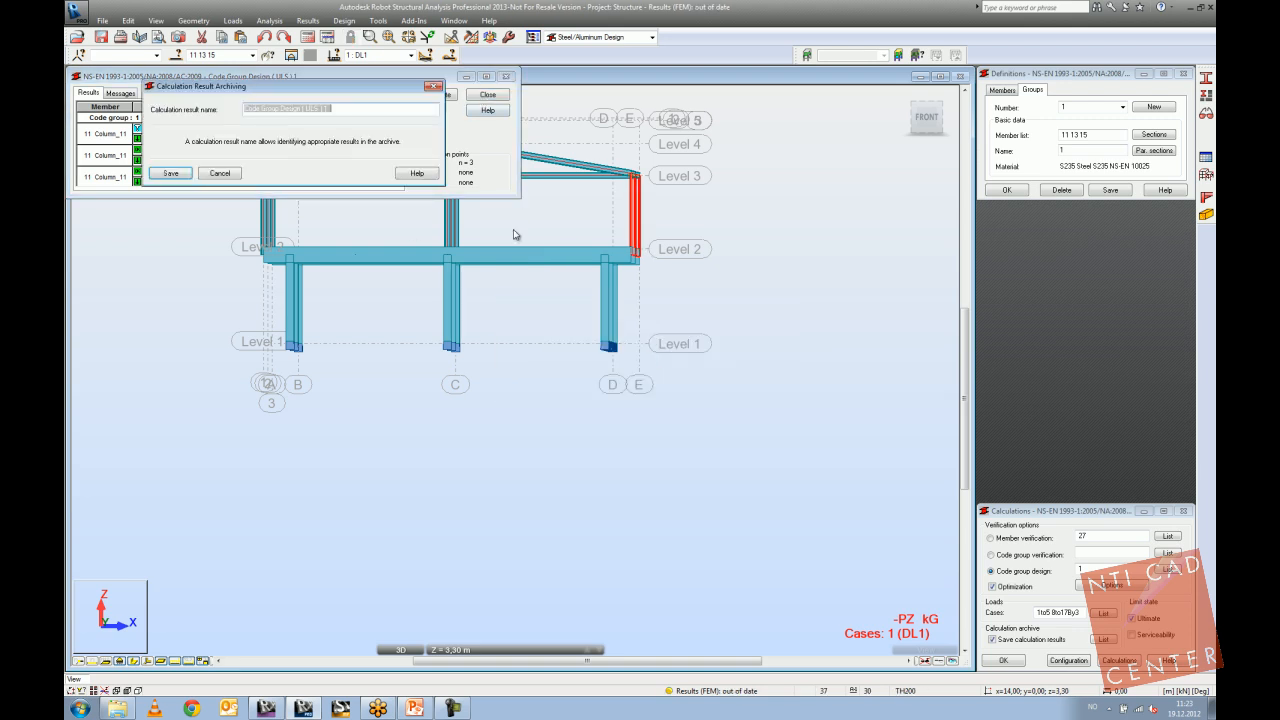
click(170, 173)
Recalculate the structure with the changed column sections.
shift+middle_drag(594, 246, 583, 250)
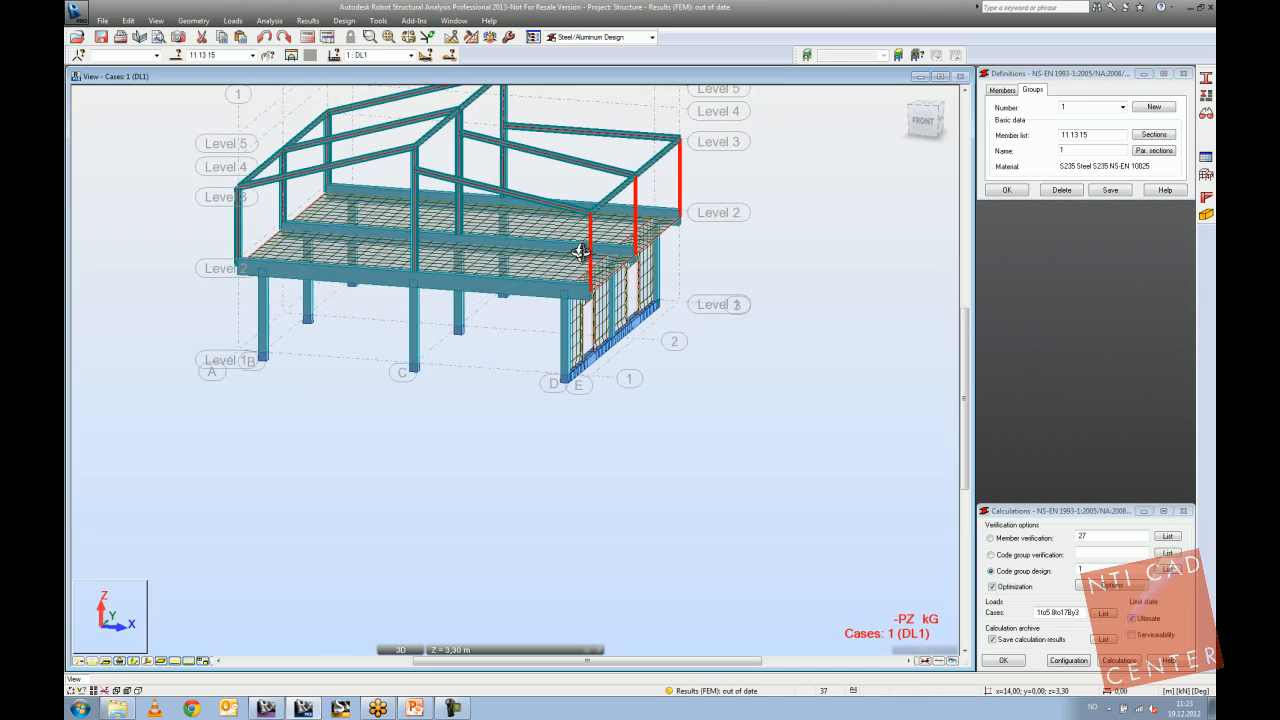
click(308, 37)
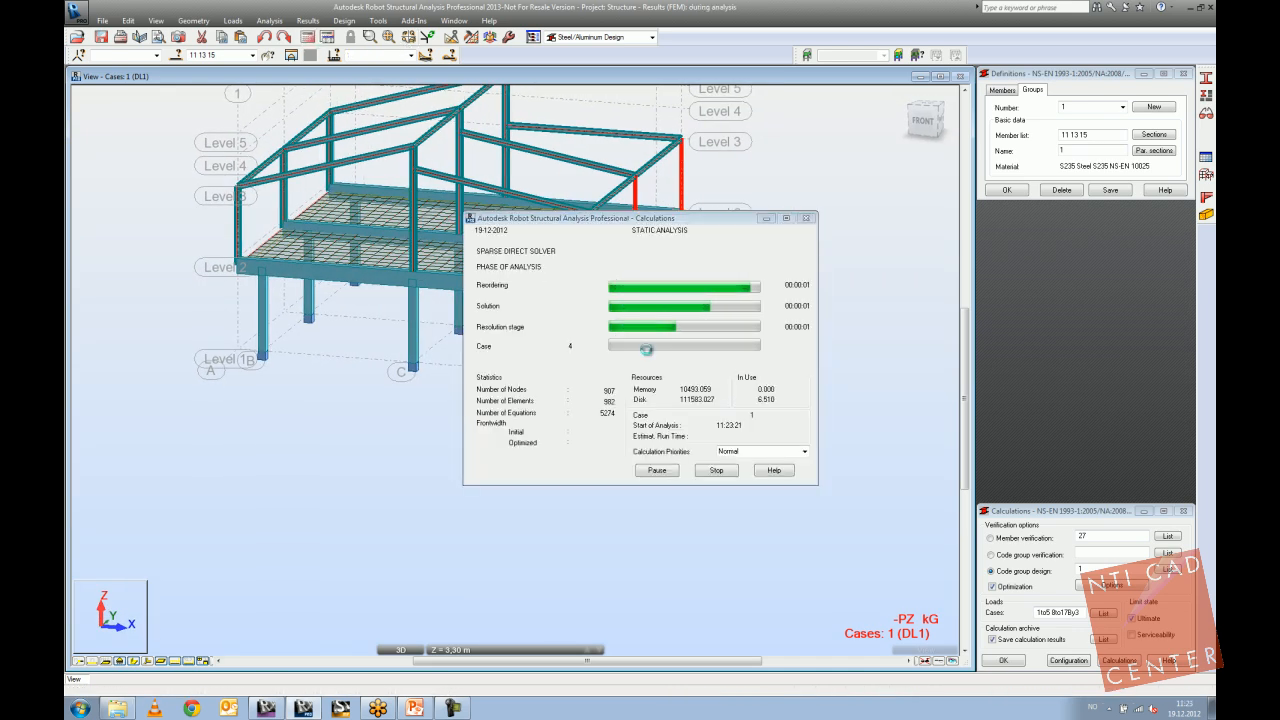
middle_drag(676, 353, 656, 400)
scroll(617, 426, down, 1)
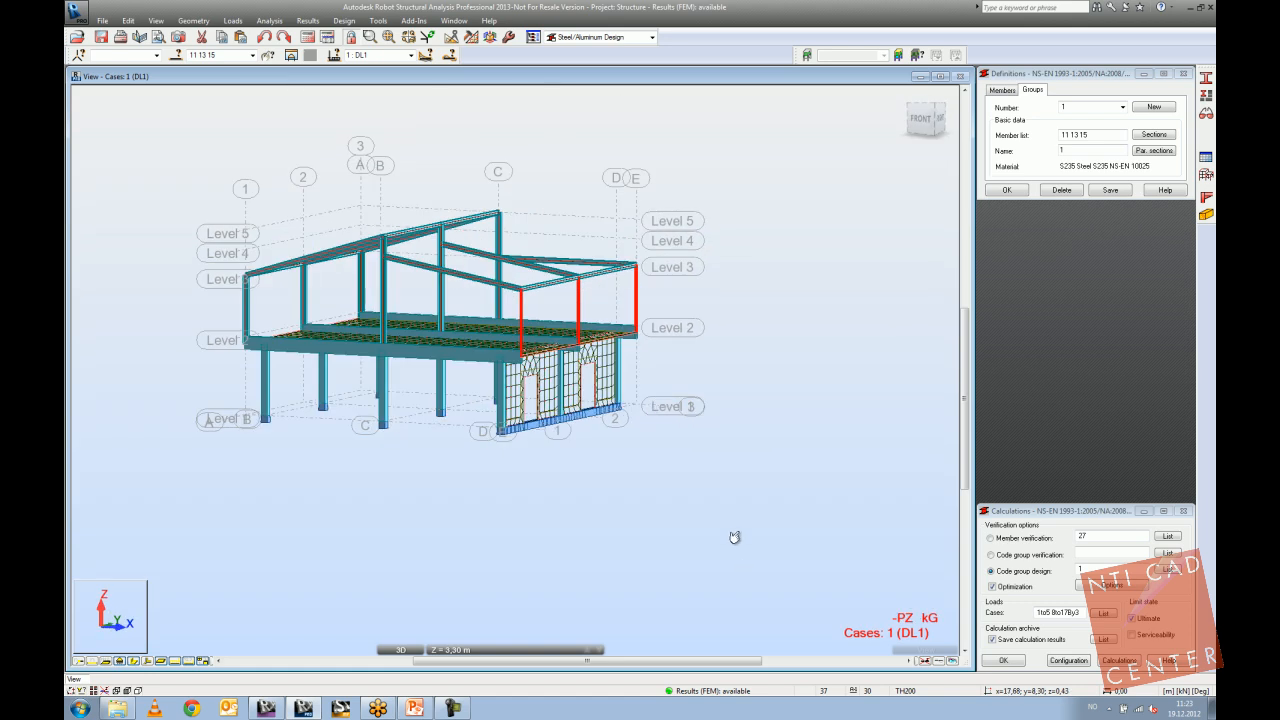
middle_drag(735, 464, 717, 500)
Switch to the Connections layout and create a bolted column-beam connection between column 18 and the axis 3 beam 27.
click(617, 38)
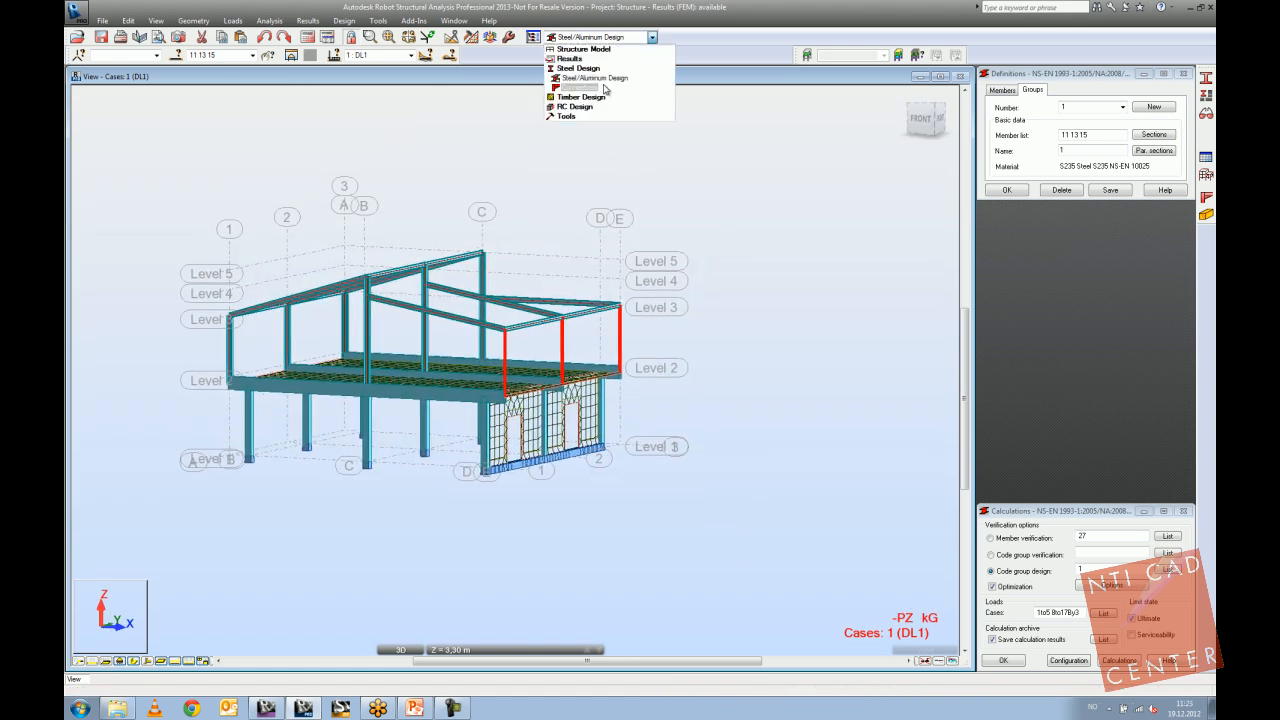
click(604, 89)
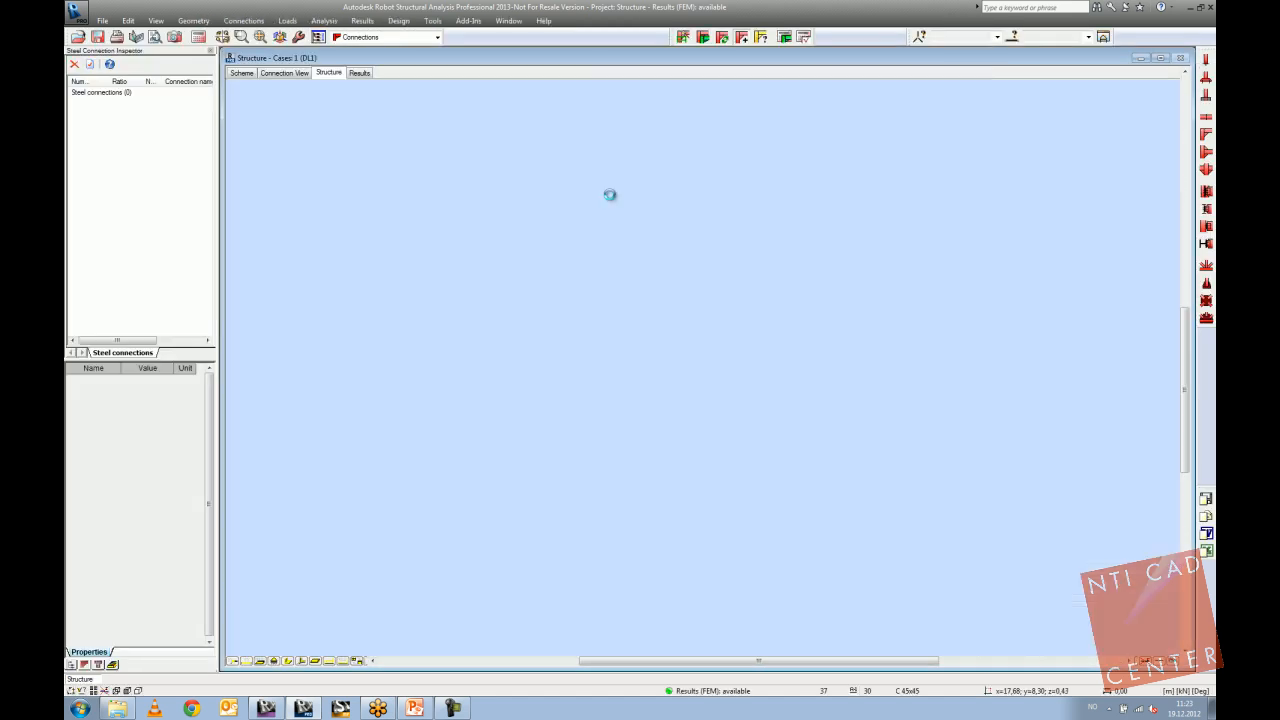
scroll(668, 312, up, 5)
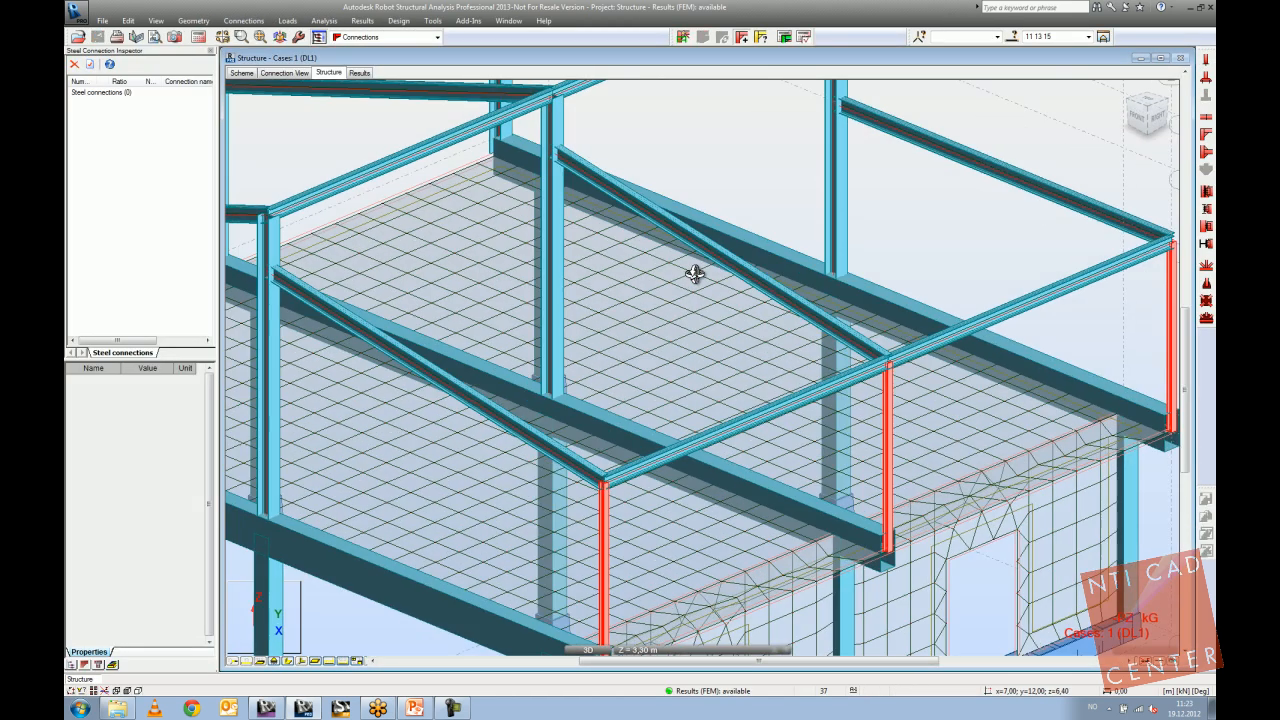
scroll(712, 251, down, 5)
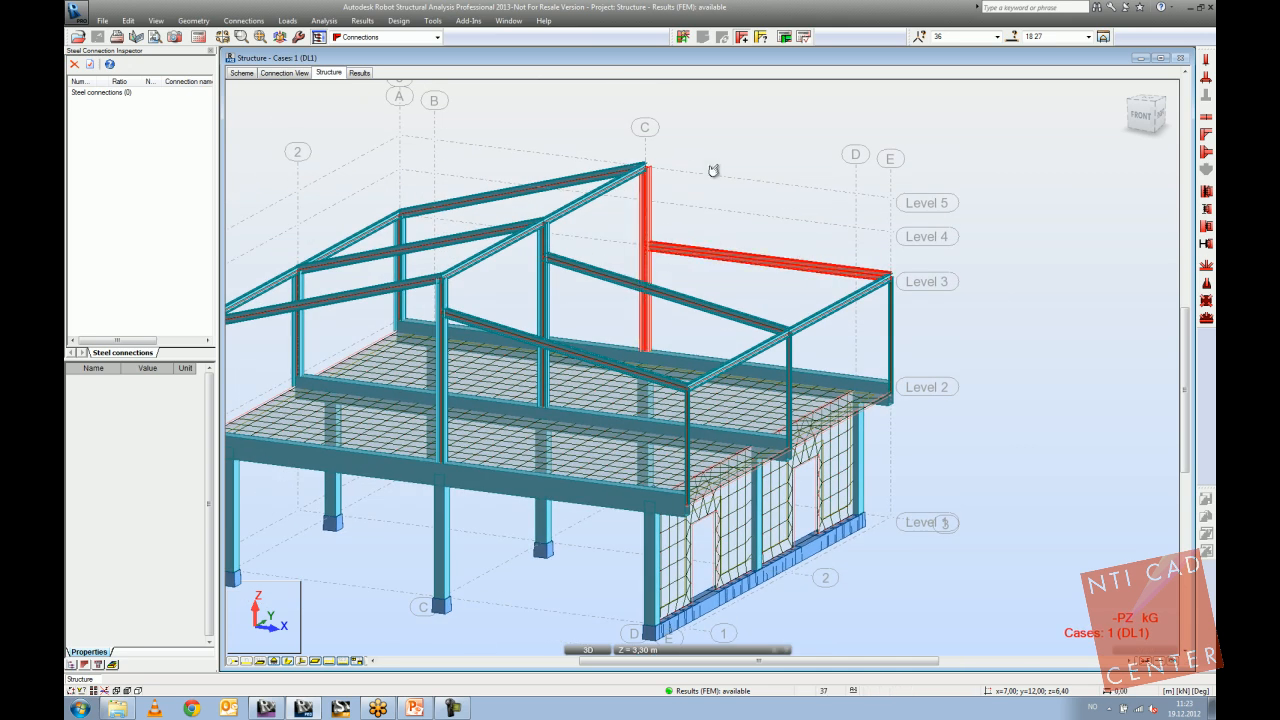
click(683, 40)
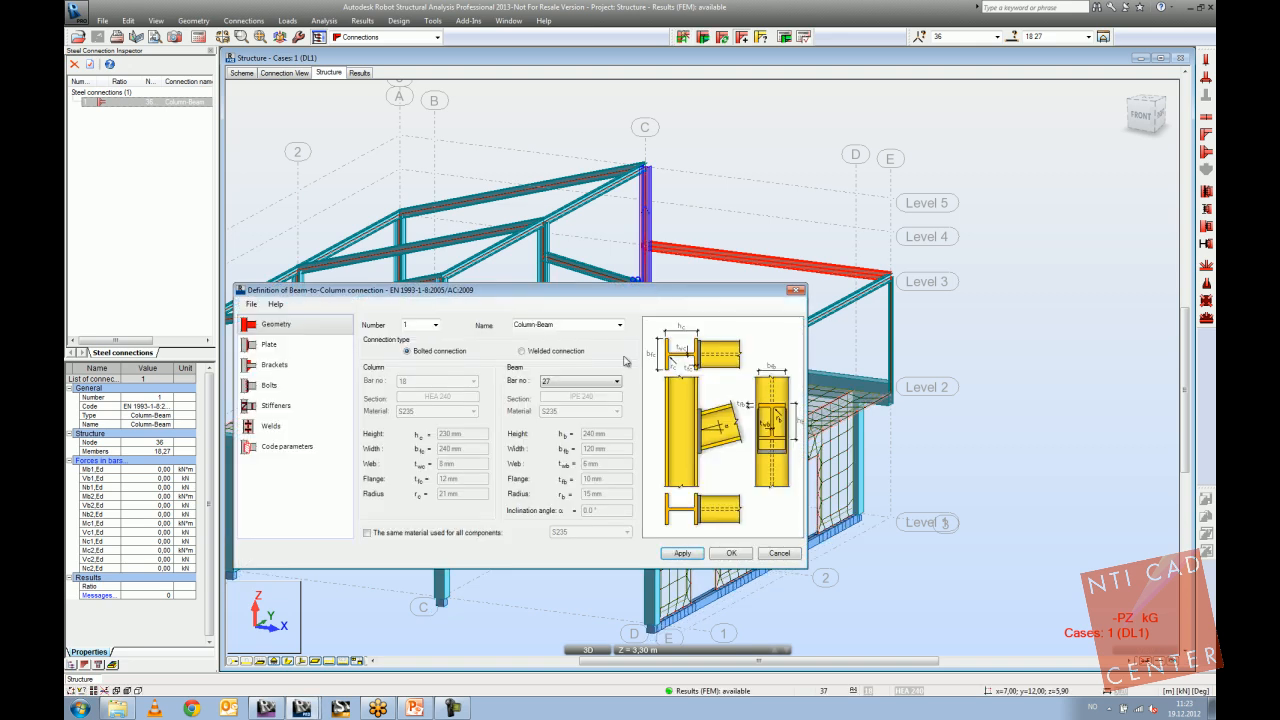
click(729, 553)
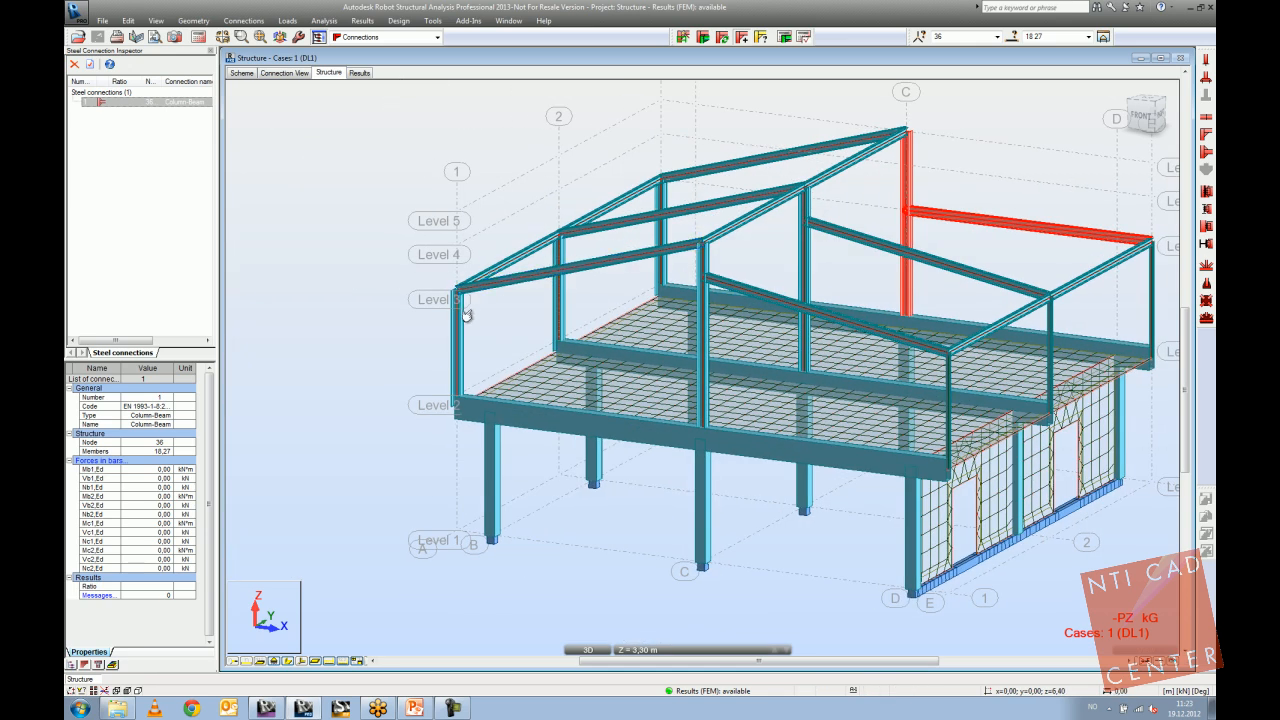
Create a bolted frame knee connection between column 14 and beam 22 on axis 1, adding a lower vertical bracket.
click(456, 340)
click(487, 286)
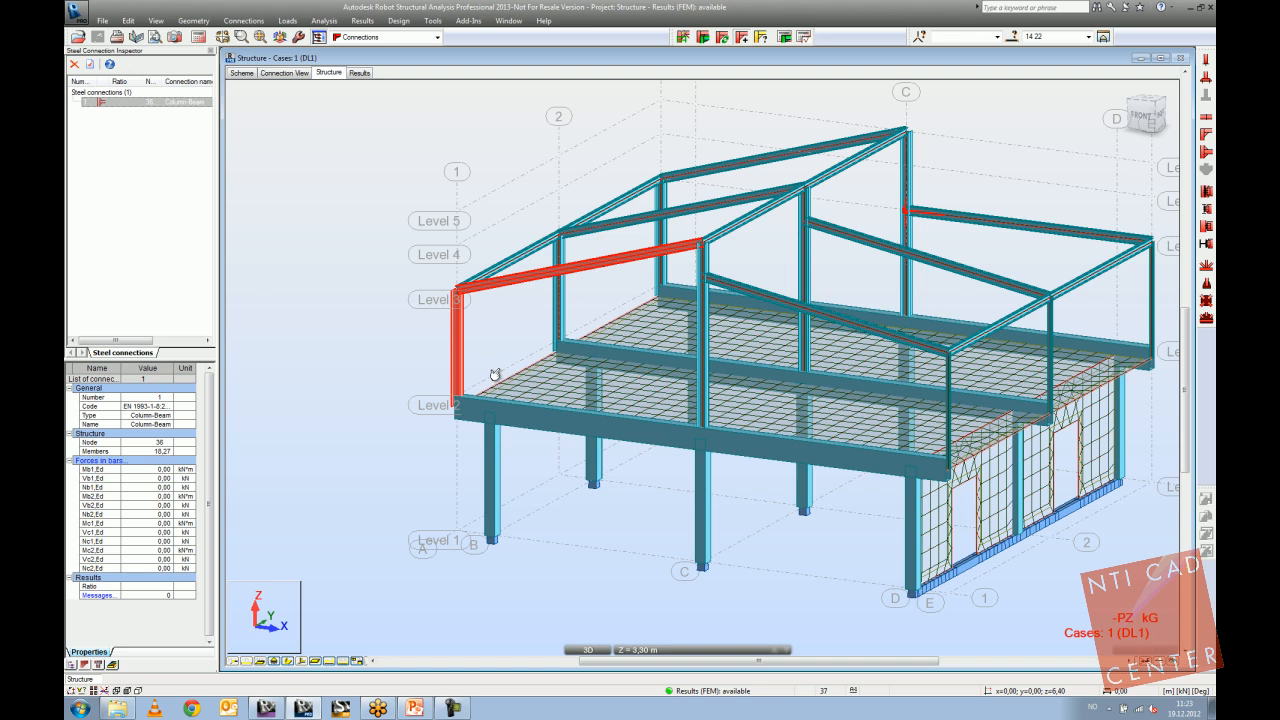
click(682, 37)
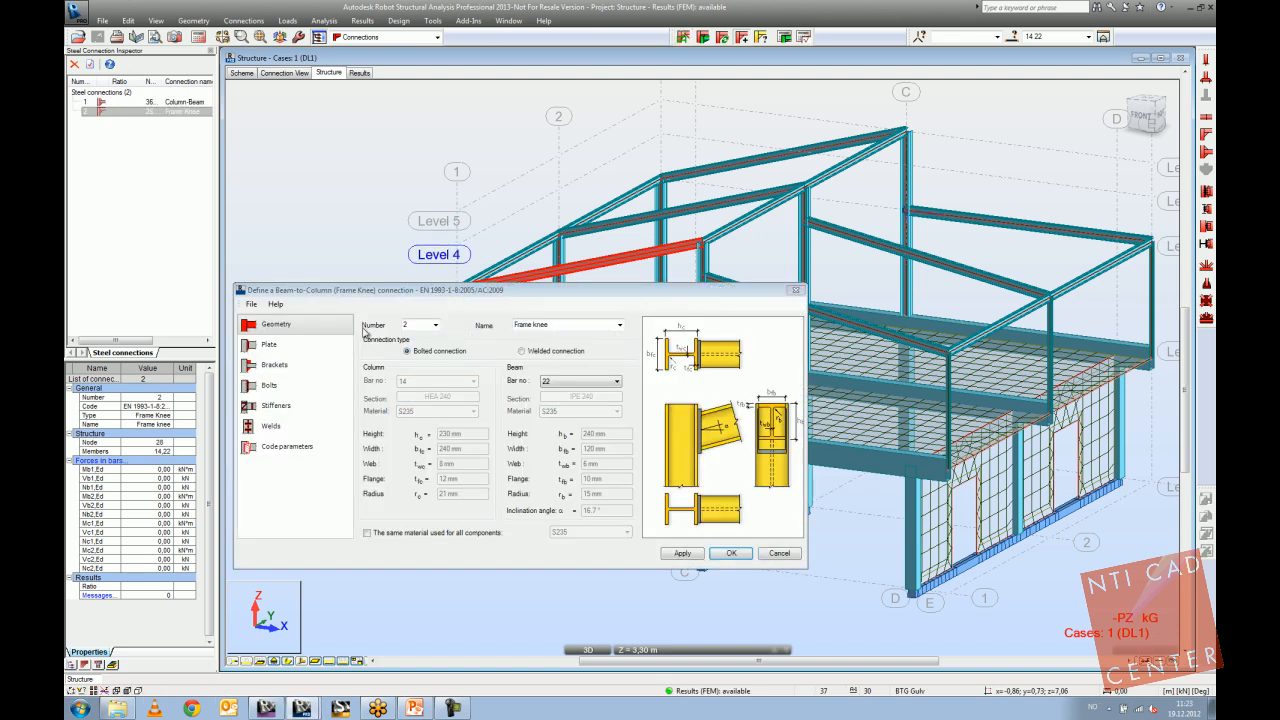
click(276, 366)
click(612, 345)
click(607, 410)
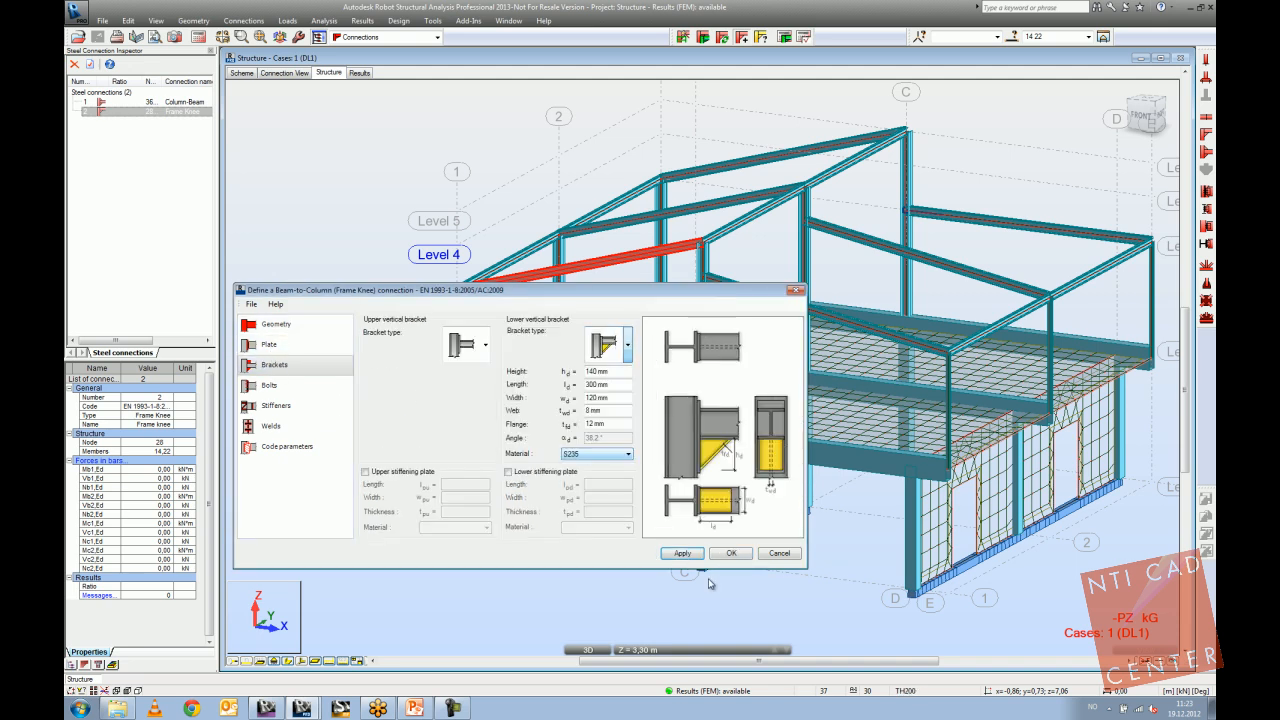
click(731, 554)
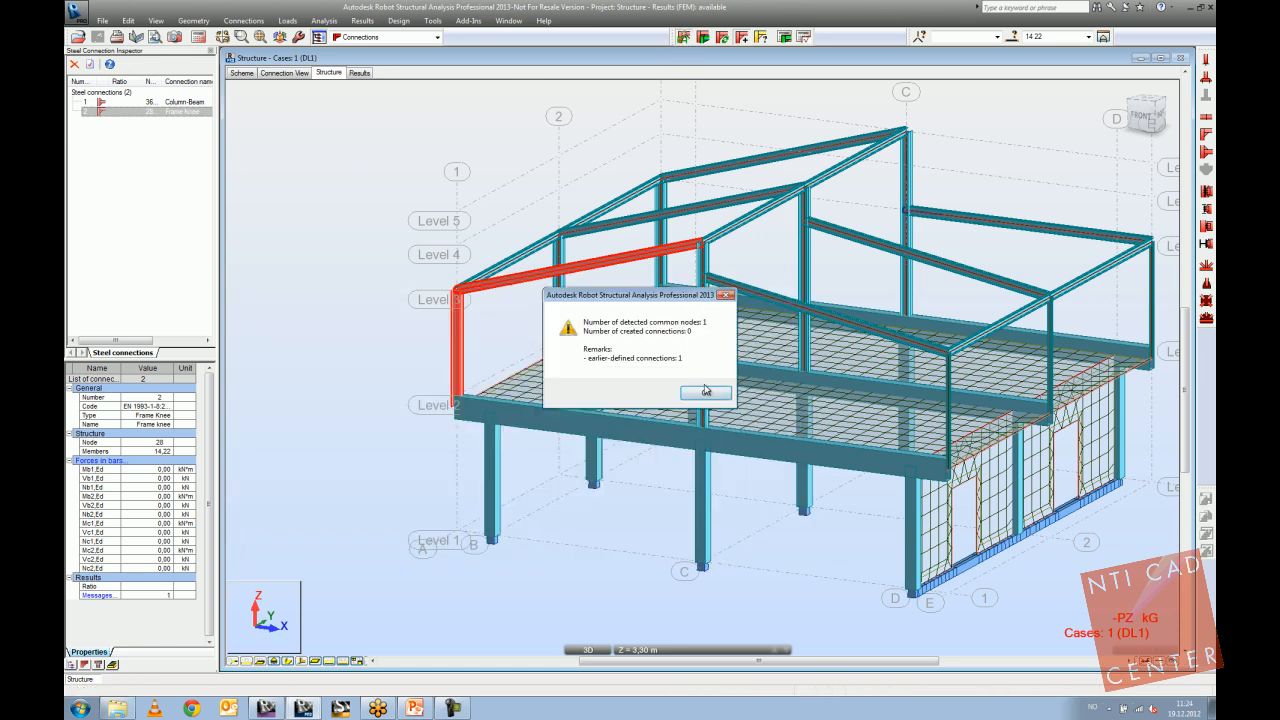
click(707, 392)
Verify the frame knee connection for load cases 1to19, and view its 3D model and dimensioned scheme.
click(785, 38)
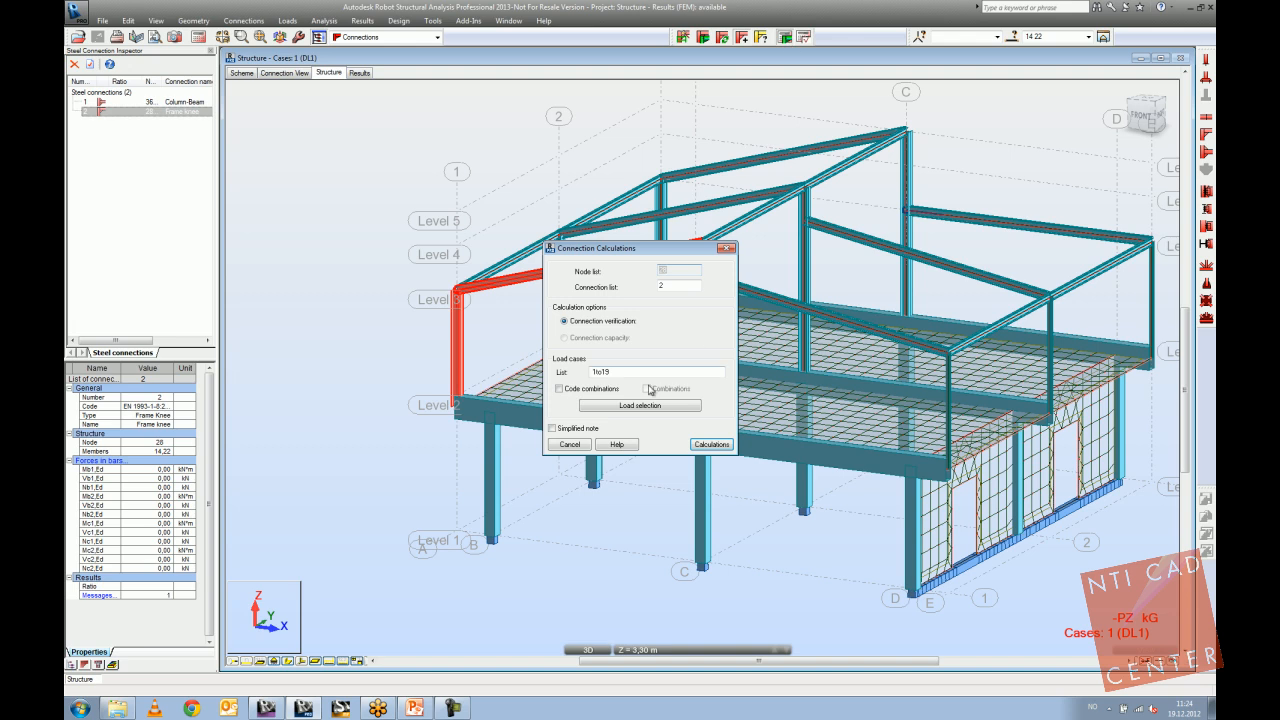
click(697, 446)
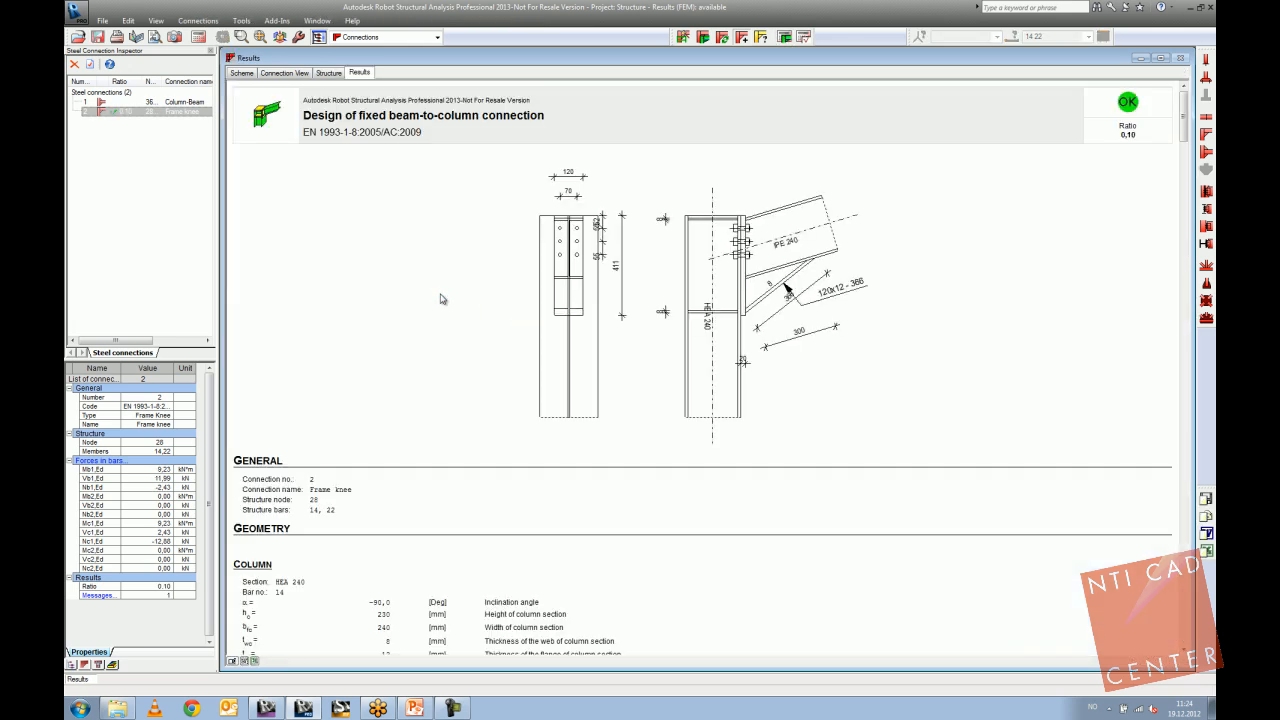
click(328, 73)
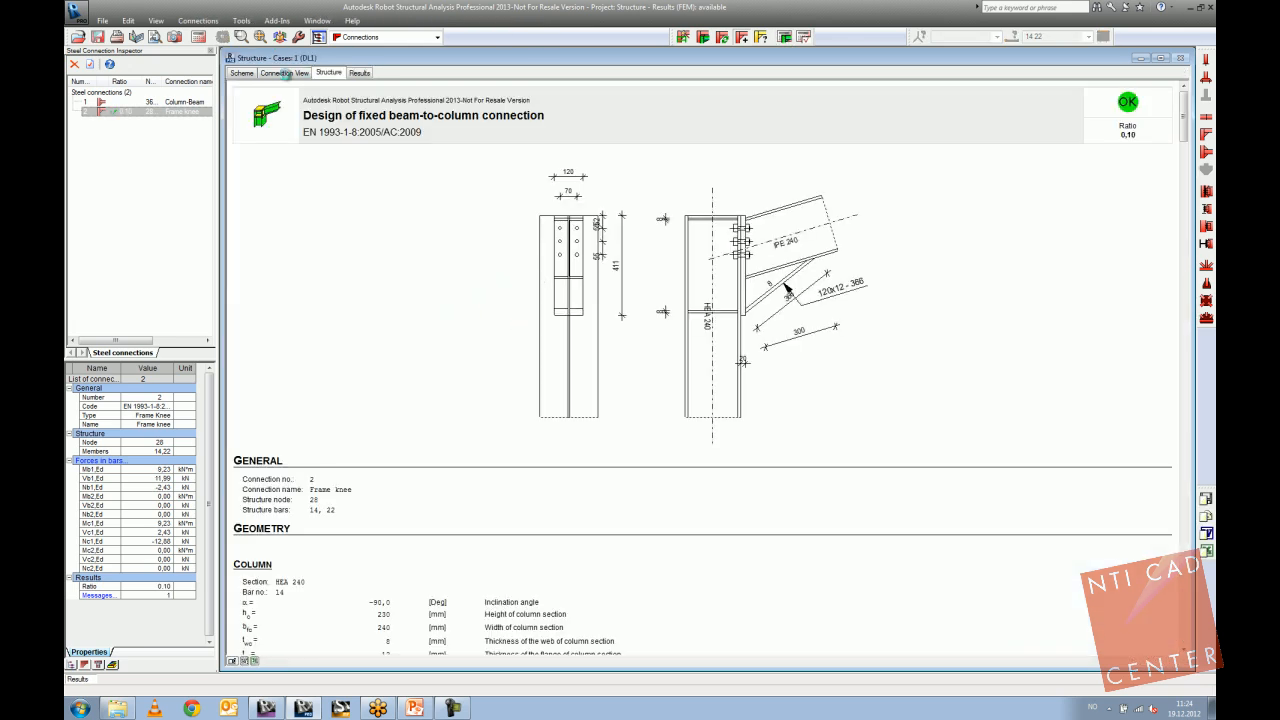
click(284, 73)
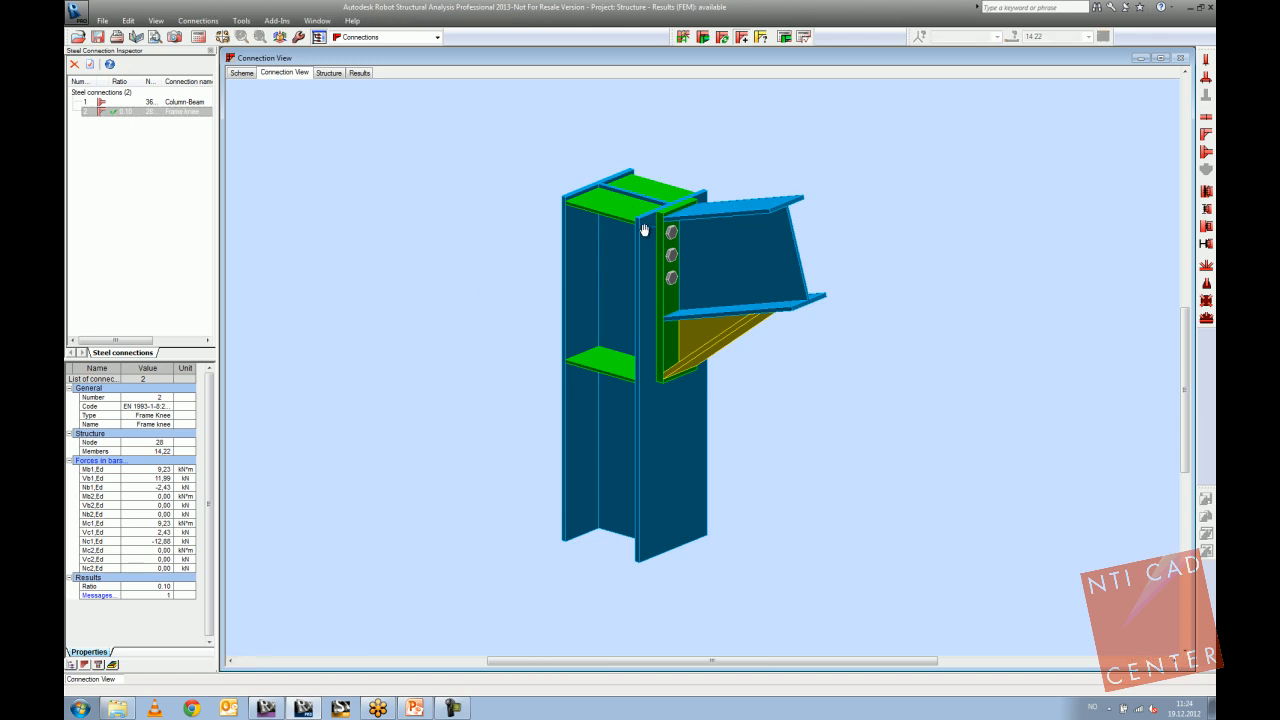
click(246, 75)
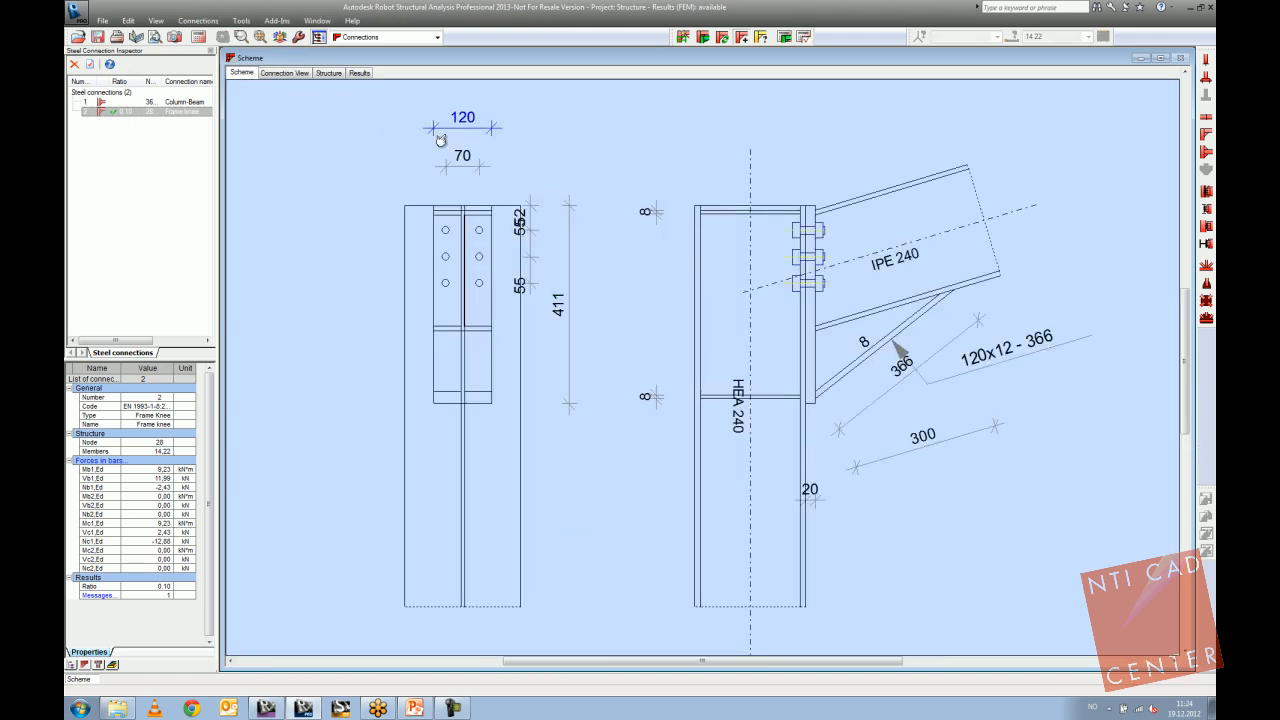
Switch to the Geometry layout of the structure model to show the whole frame.
click(437, 37)
click(400, 49)
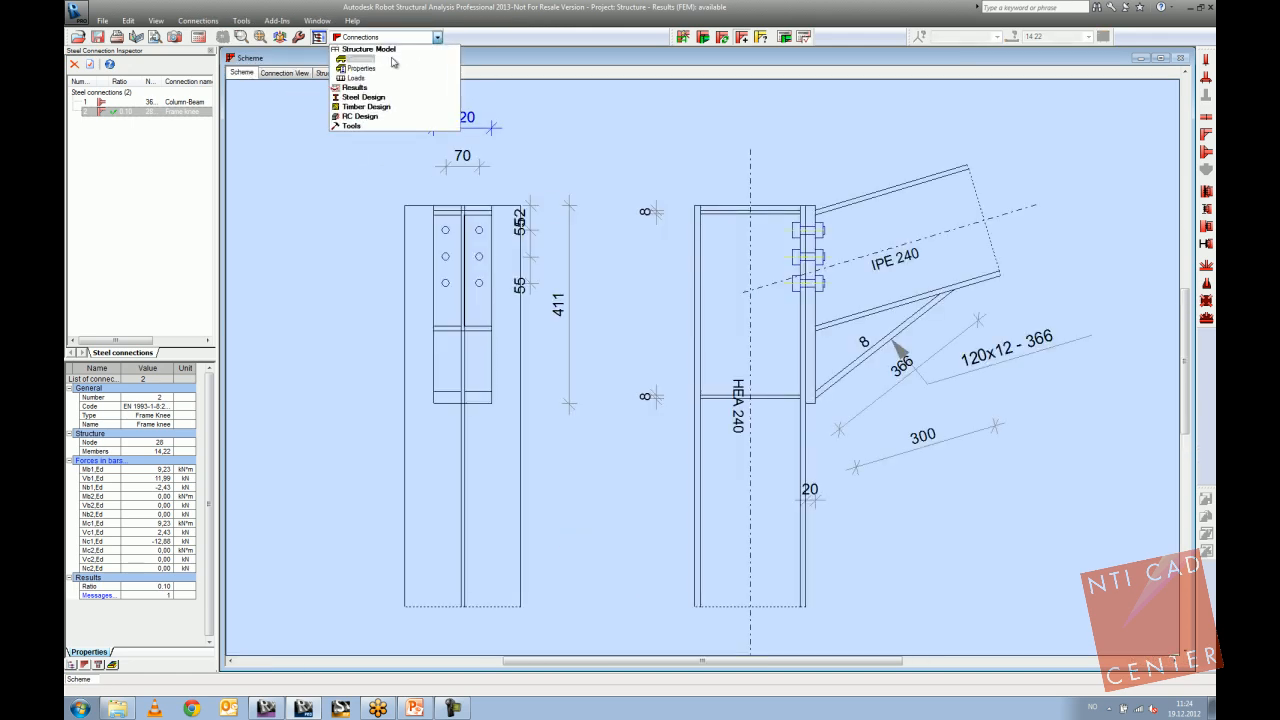
click(370, 58)
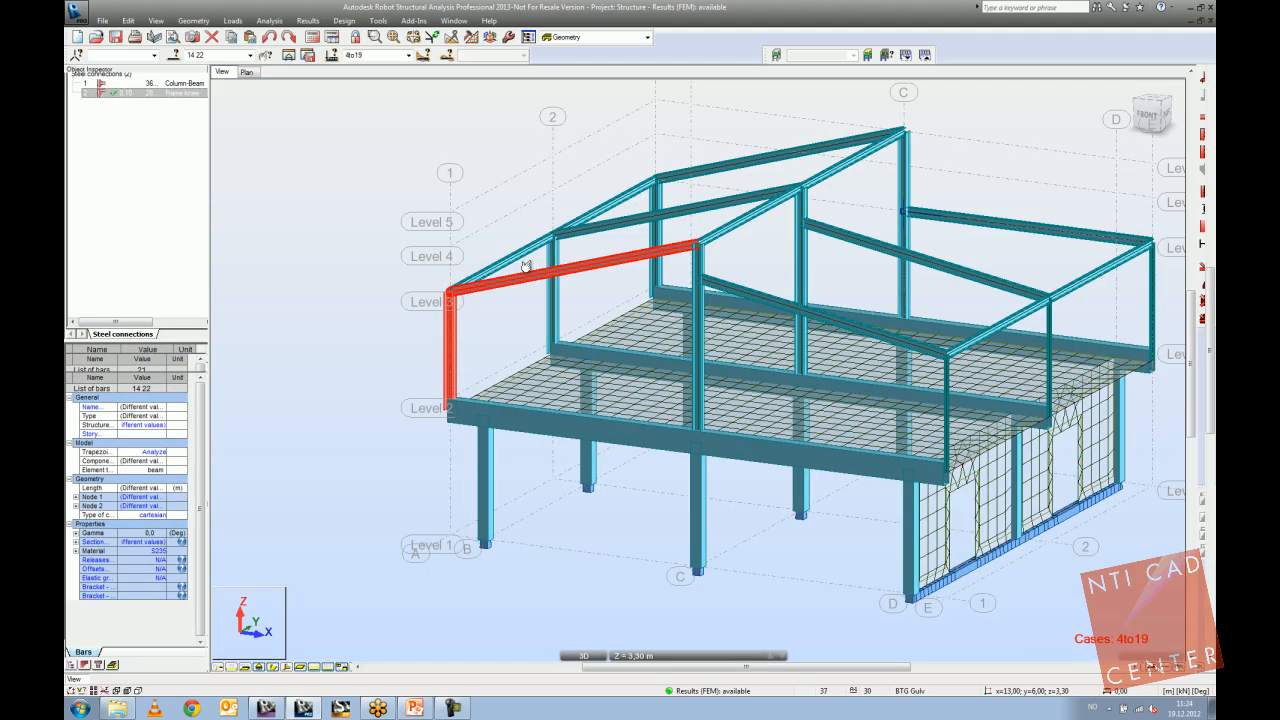
shift+middle_drag(582, 343, 825, 182)
middle_drag(909, 310, 772, 358)
scroll(746, 367, down, 2)
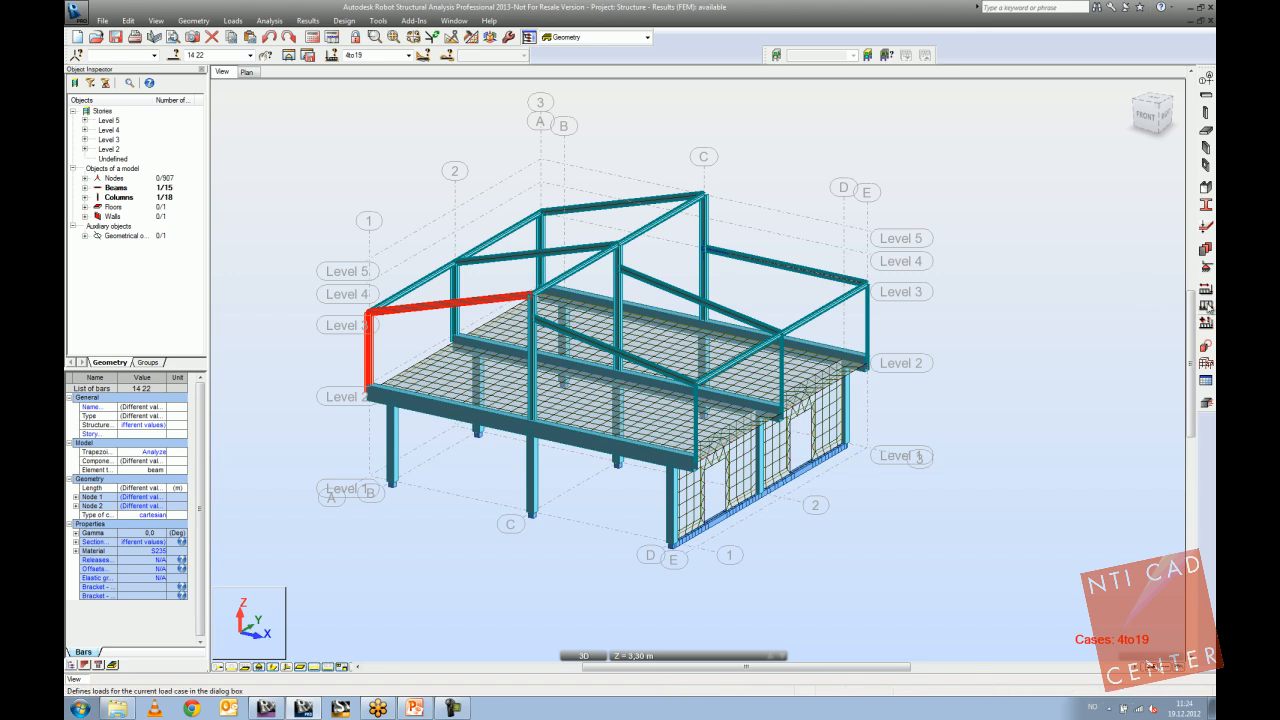
Define a thermal bar load with a Z-direction dT of 10 °C and apply it to beam 27 on axis 3.
click(1208, 307)
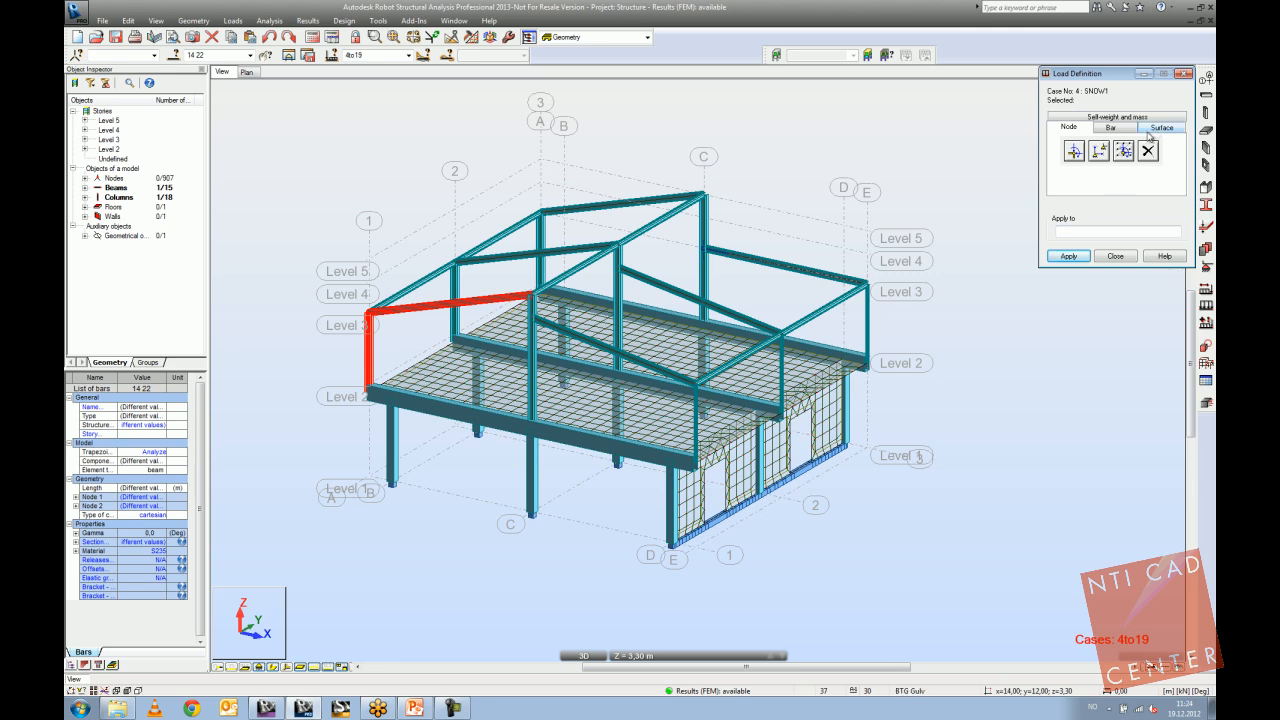
click(1112, 128)
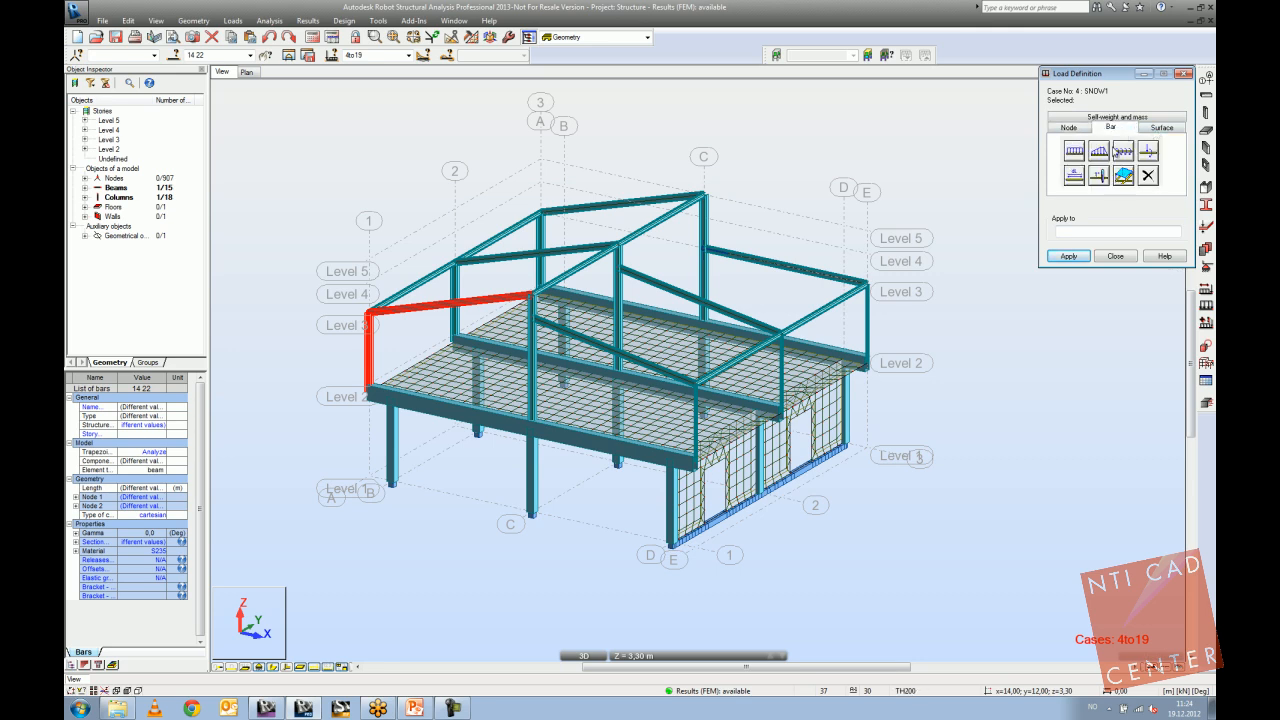
click(1101, 176)
click(1129, 222)
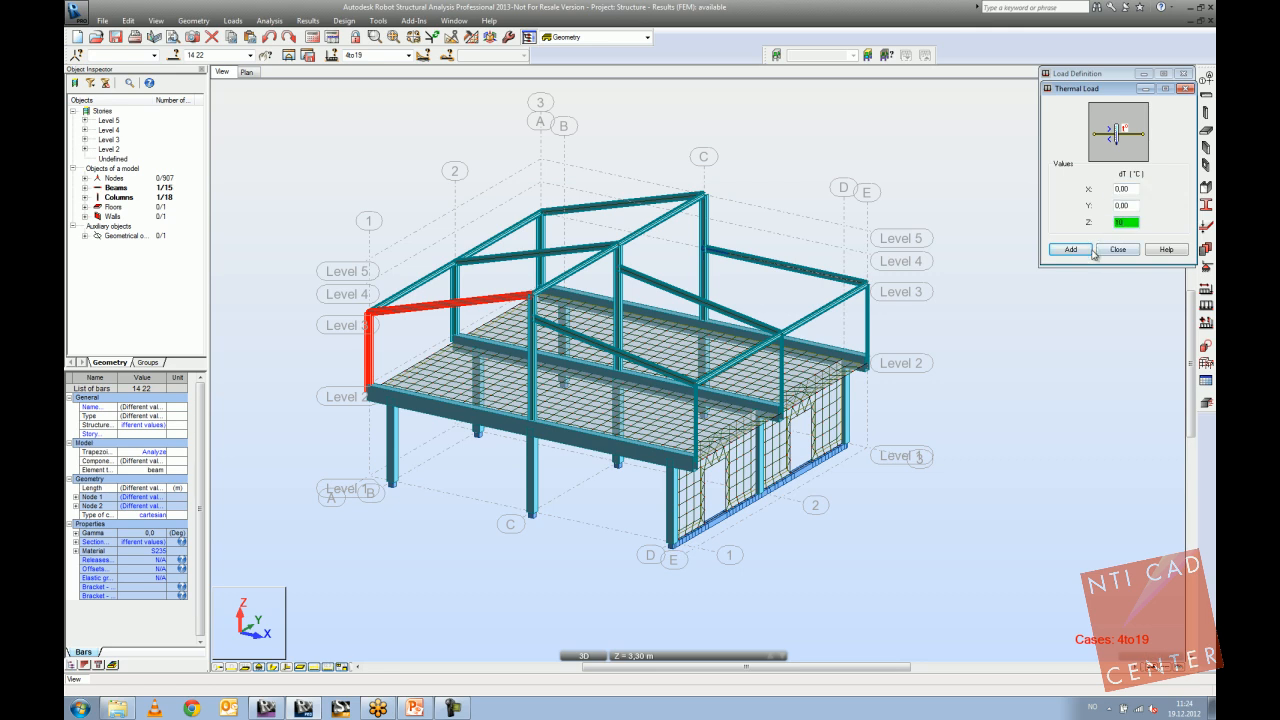
click(1072, 249)
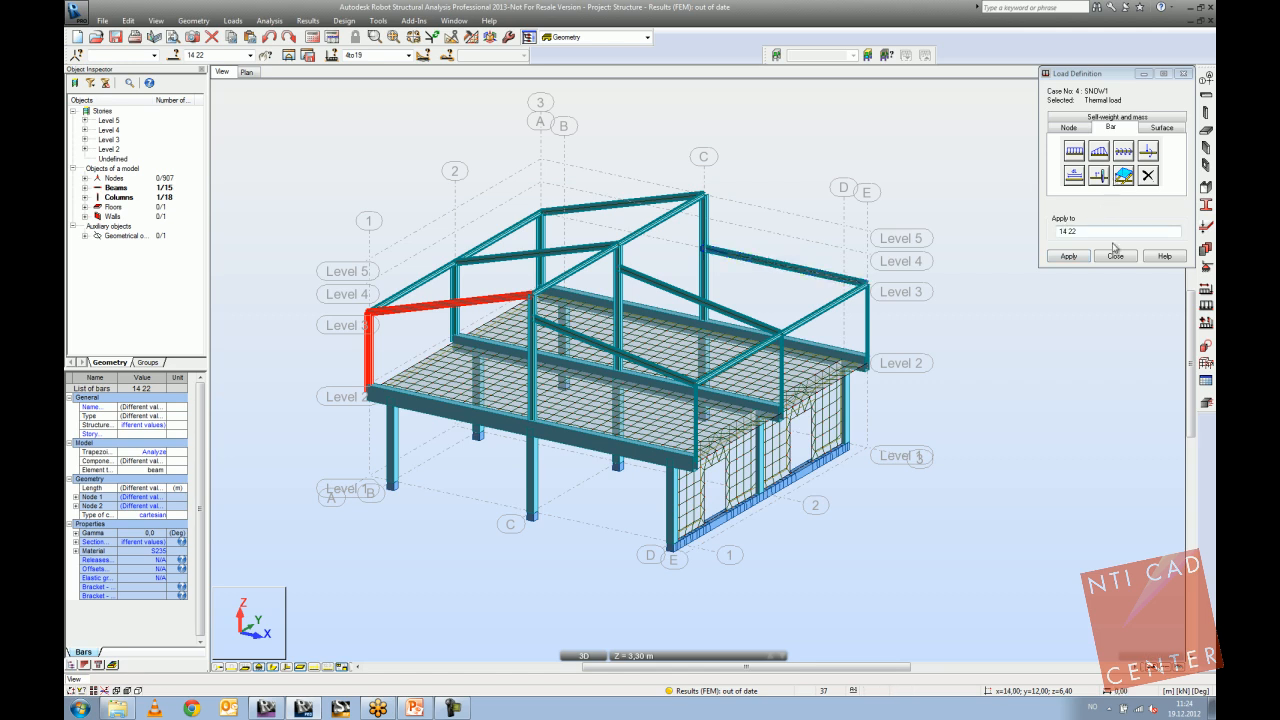
click(1122, 176)
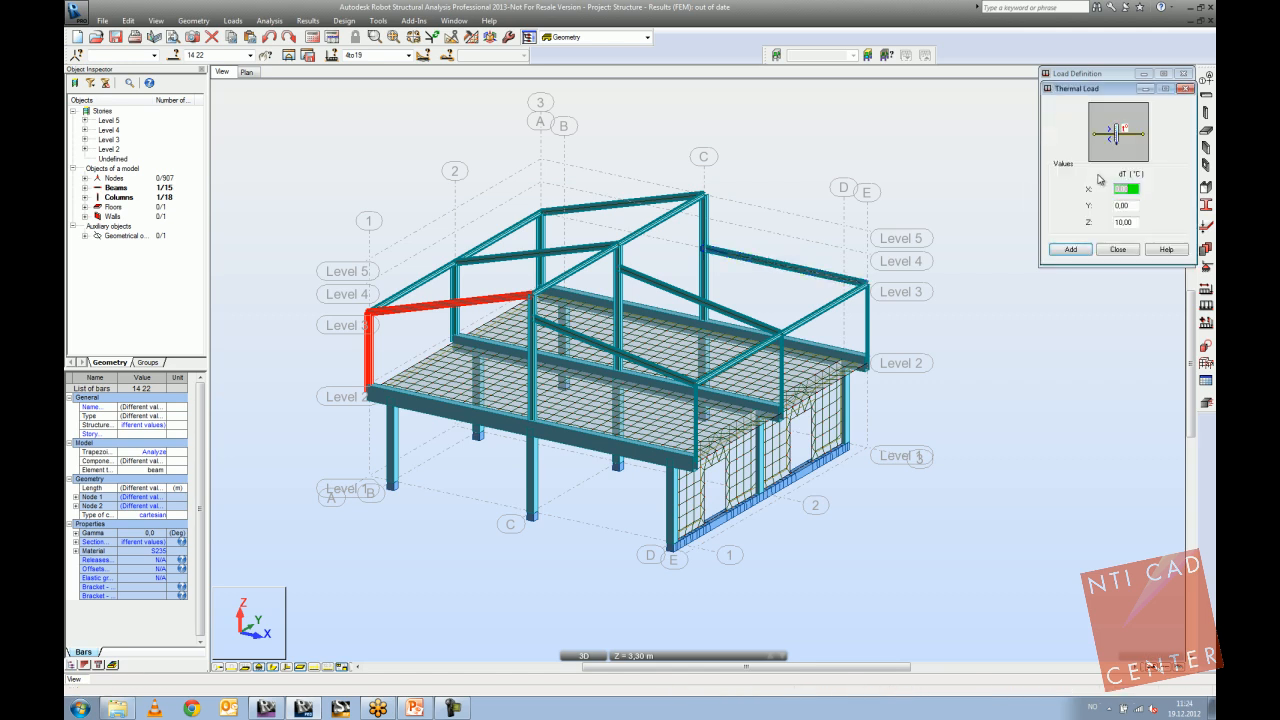
click(1117, 251)
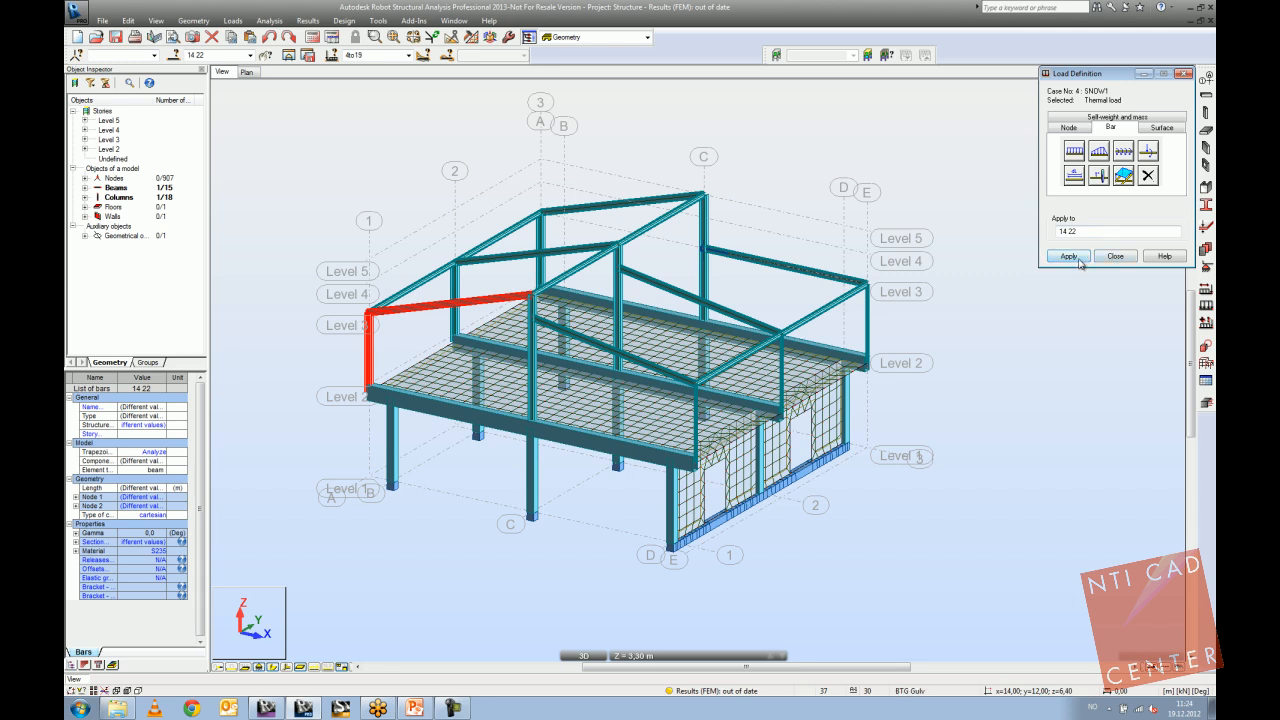
Select load case SNOW1 and turn on the display of its load symbols.
click(408, 55)
click(378, 90)
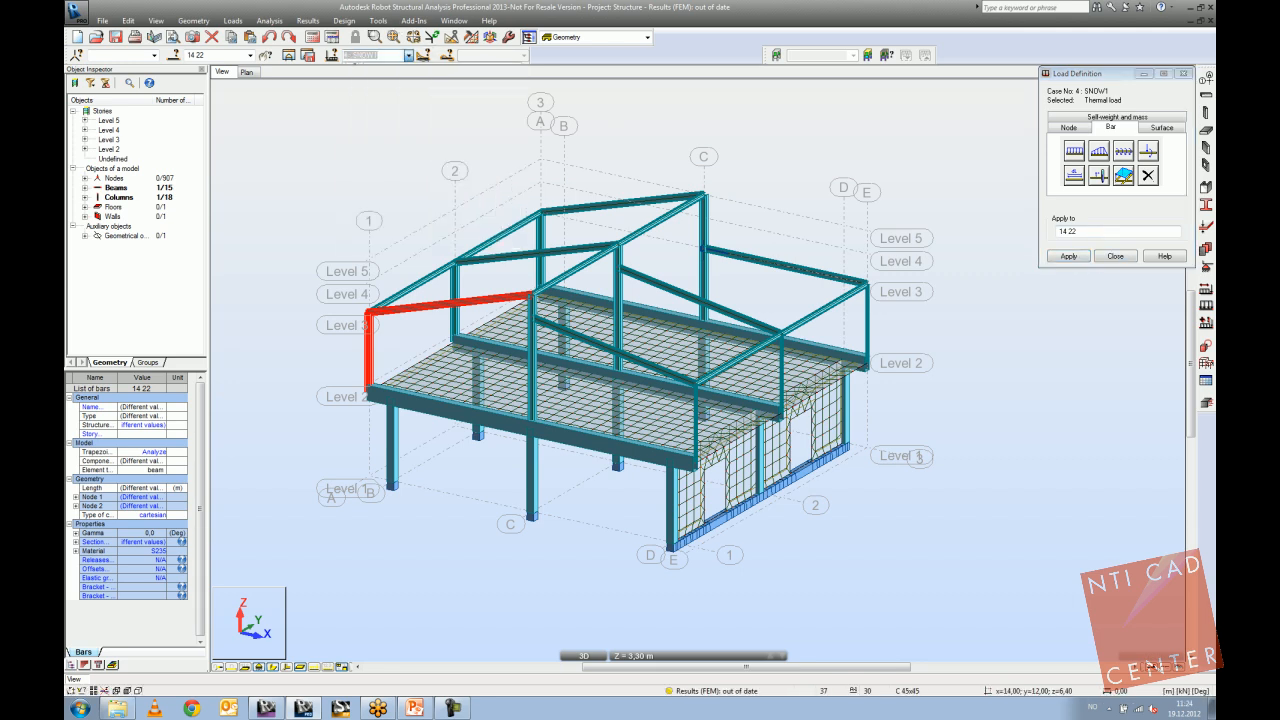
click(315, 667)
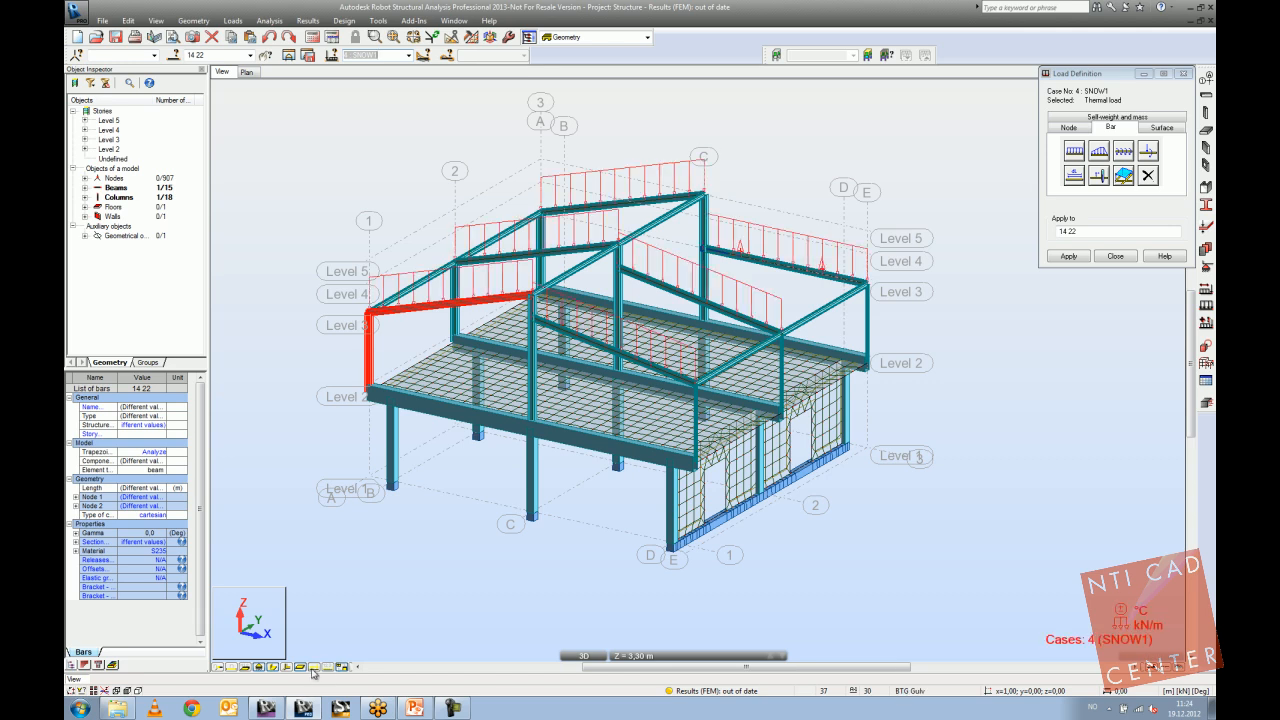
scroll(779, 272, up, 5)
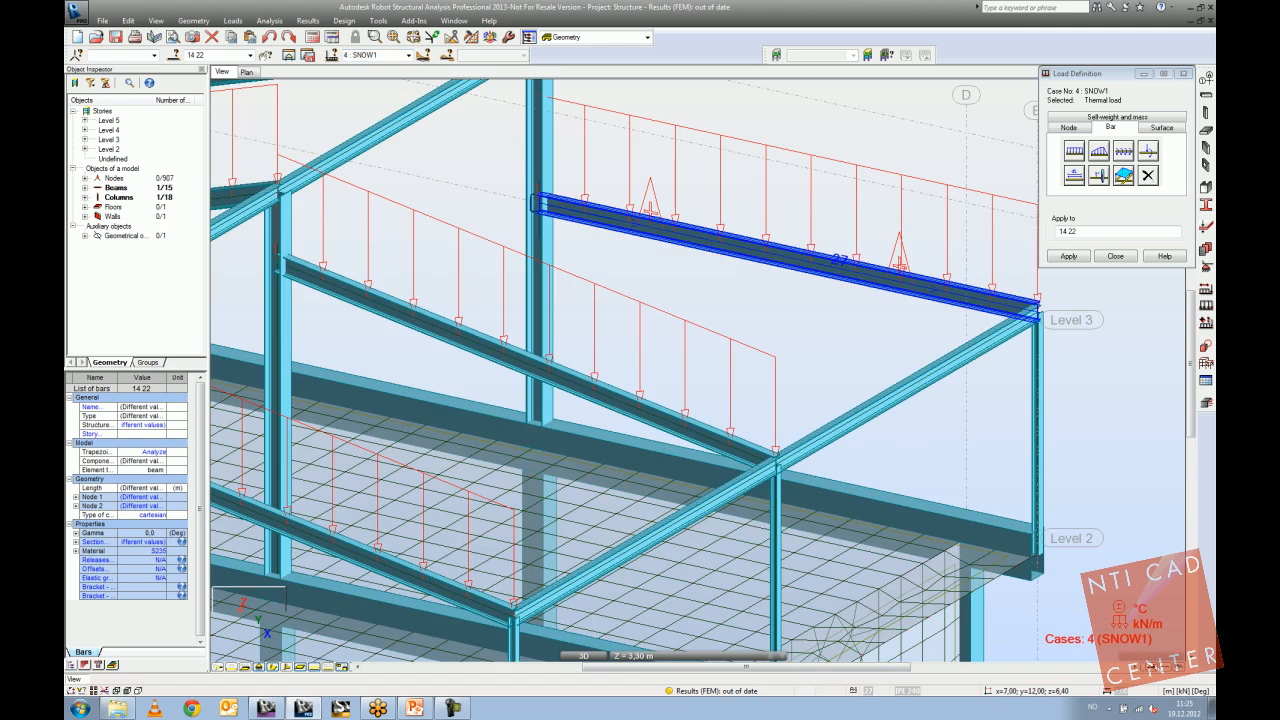
scroll(775, 312, down, 4)
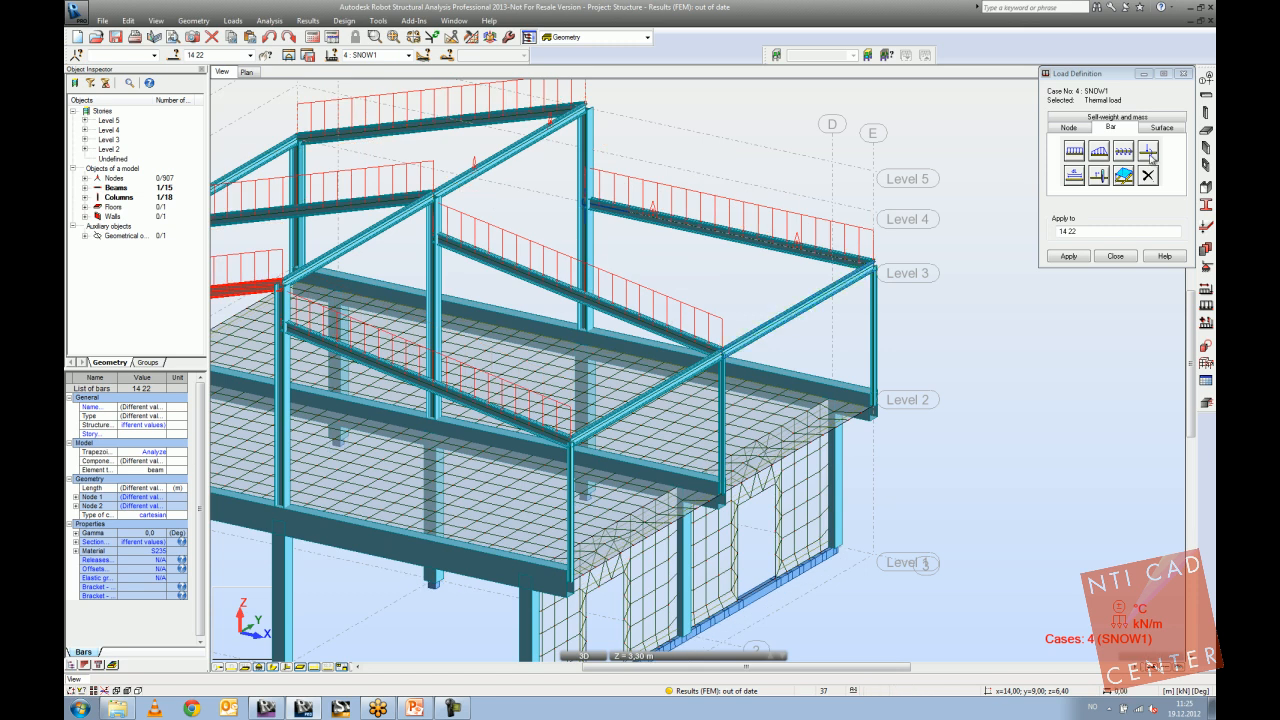
Apply the same thermal load to edge beam 37 at Level 3 between axes 2 and 3, and close the load definition.
click(1098, 182)
click(1077, 251)
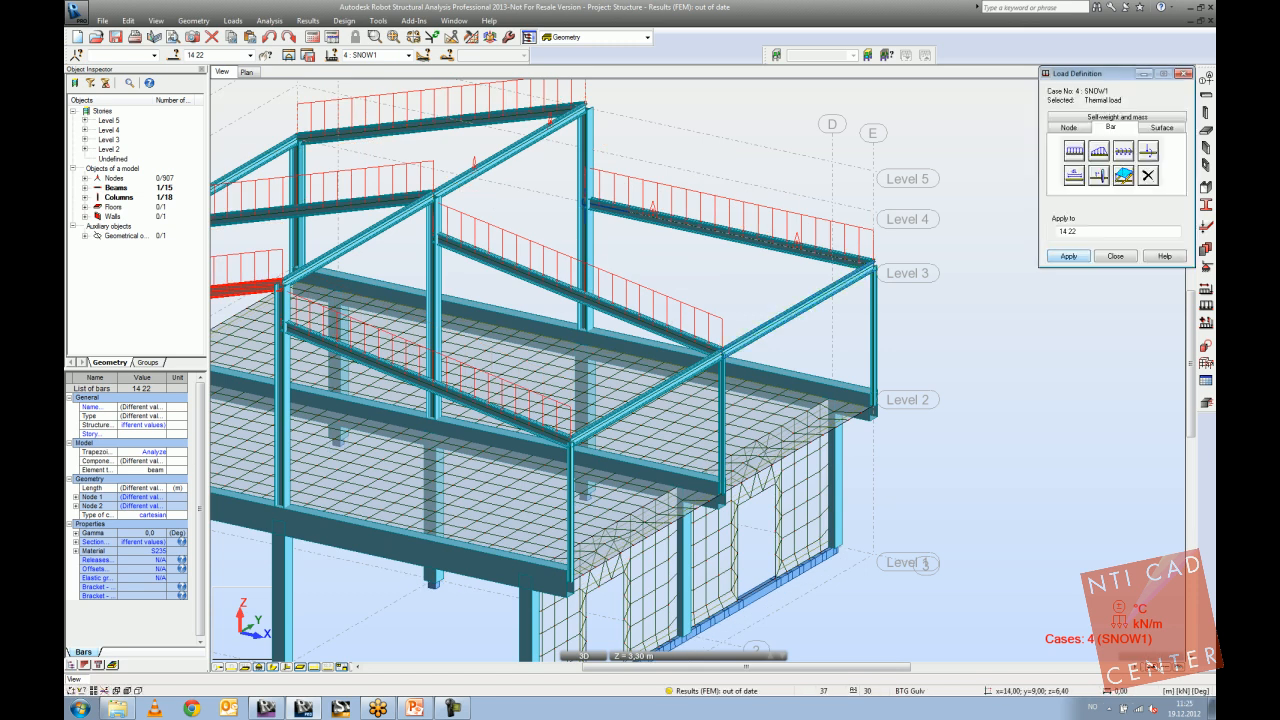
click(800, 305)
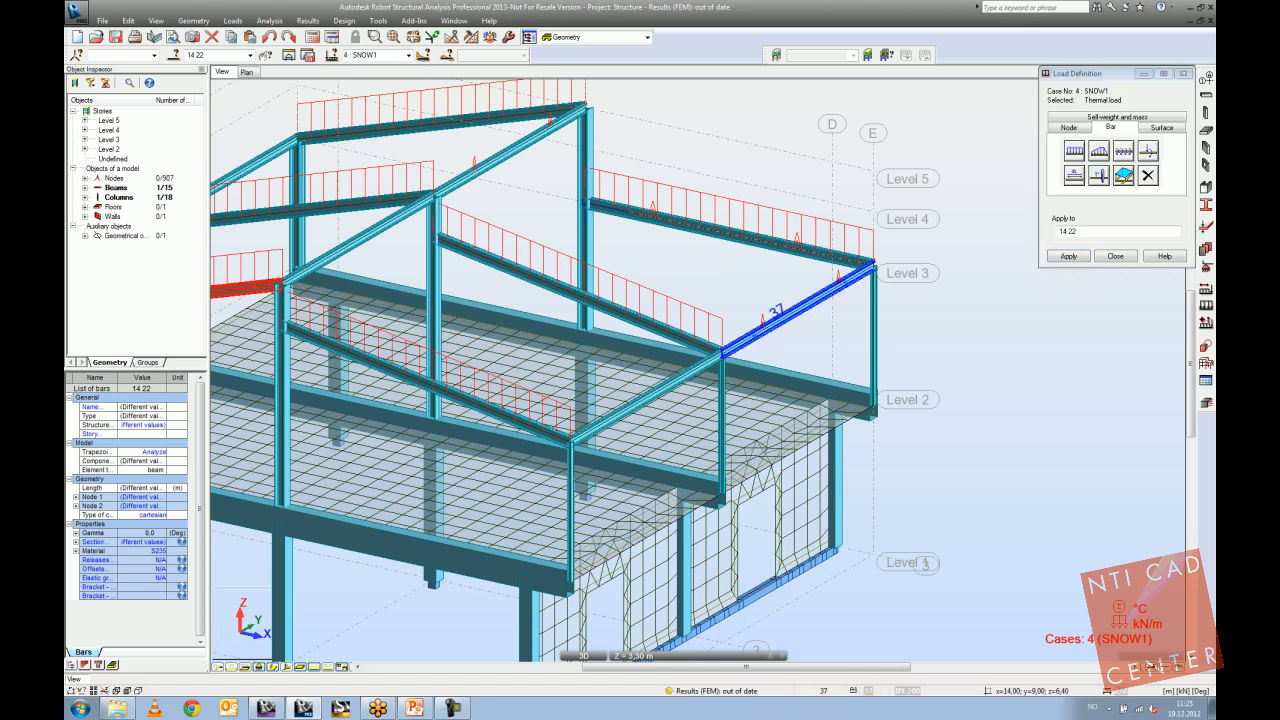
click(1115, 260)
Create a rectangular cladding with two-way load distribution over the roof slope between axes A and C, from axis 1 to 3.
scroll(1026, 332, down, 3)
shift+middle_drag(787, 357, 784, 389)
click(193, 20)
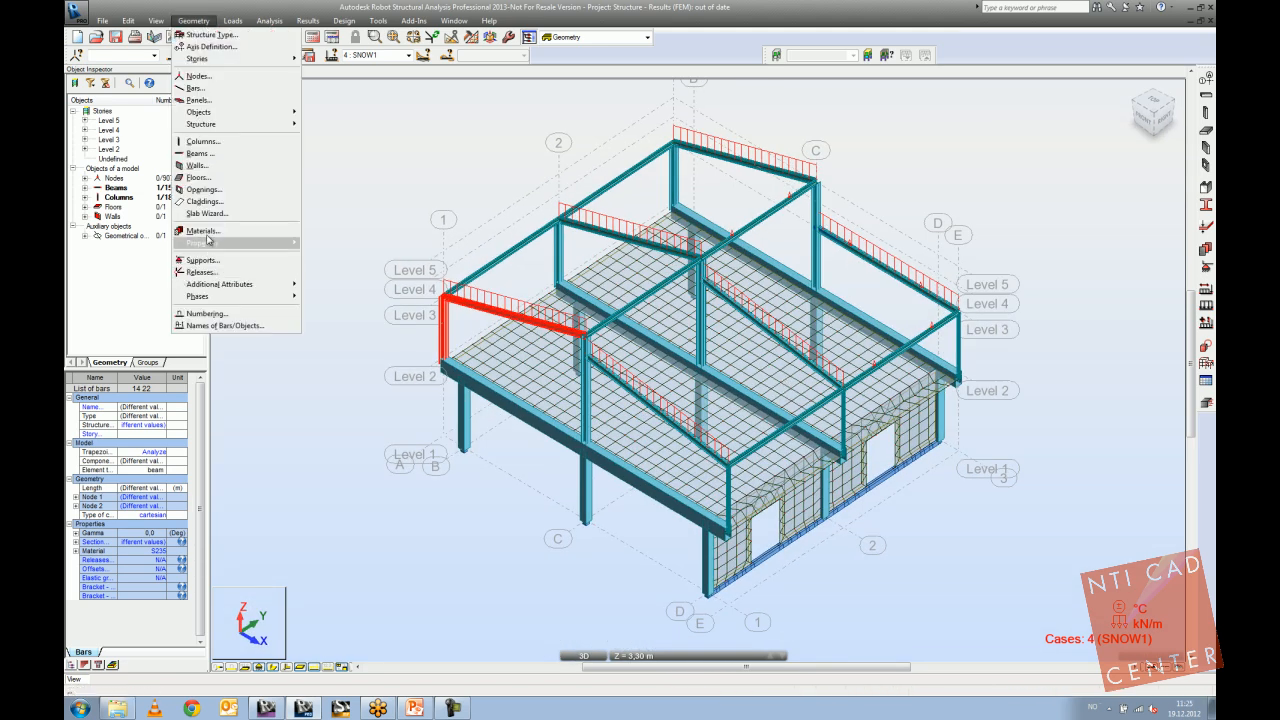
mouse_move(220, 248)
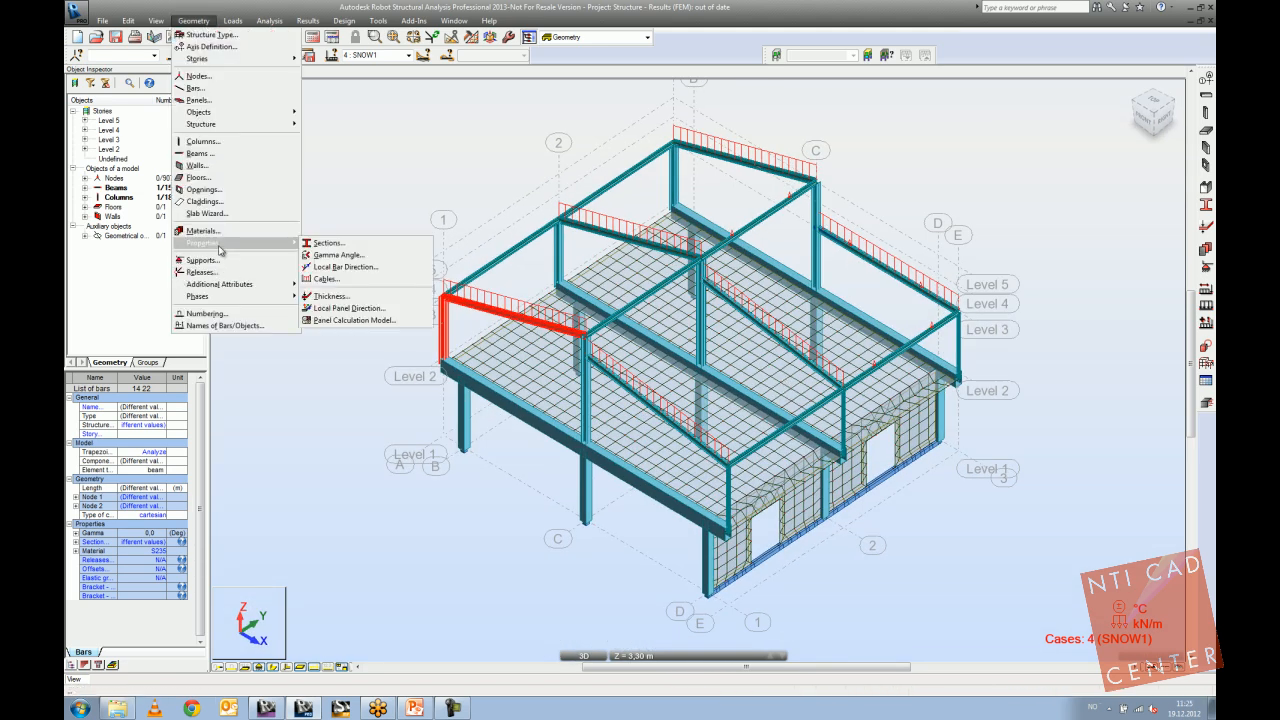
click(205, 201)
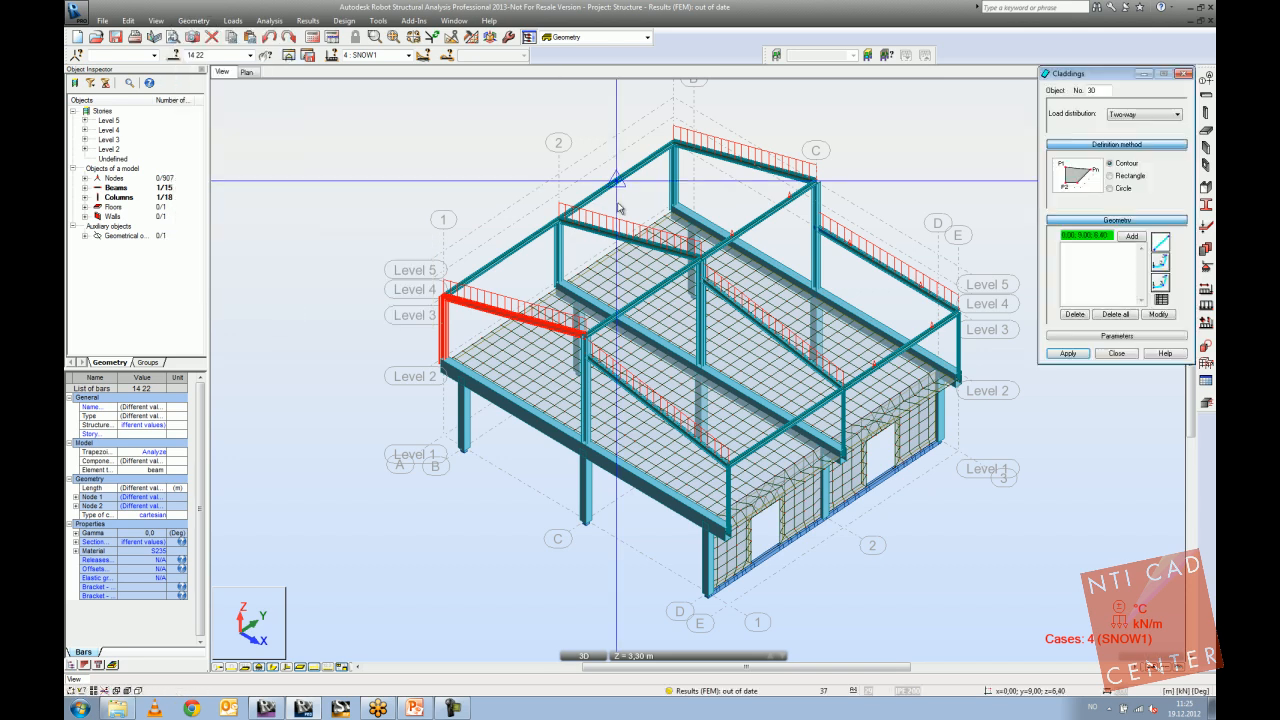
click(1128, 176)
click(675, 148)
click(798, 194)
click(441, 298)
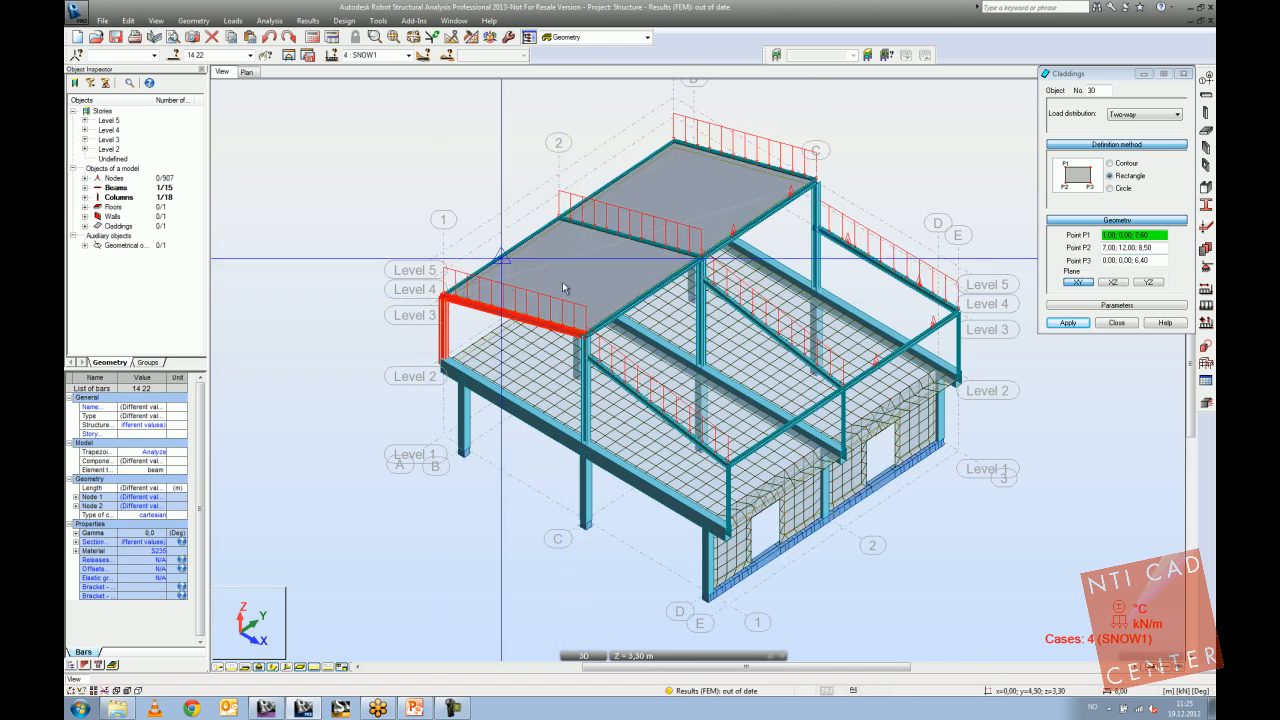
click(1118, 323)
Define a uniform planar load in the Z direction for SNOW1 and apply it to the roof cladding.
scroll(1040, 374, down, 3)
shift+middle_drag(972, 378, 990, 359)
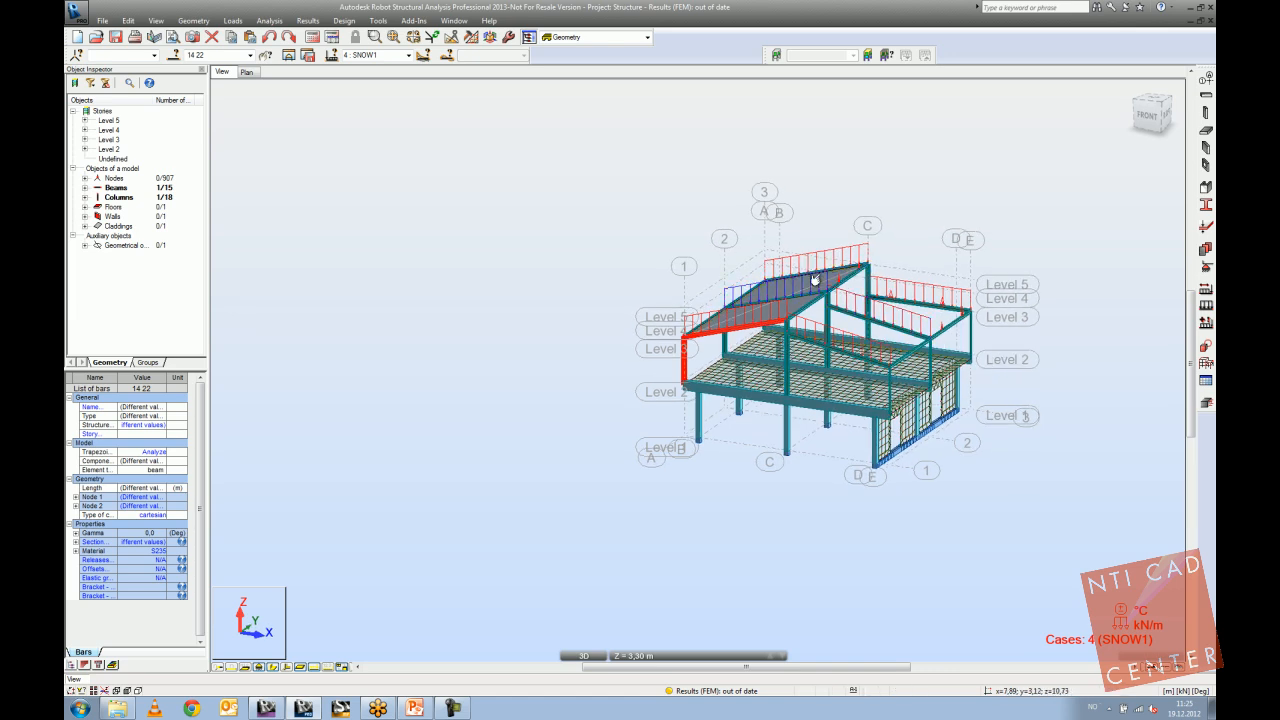
scroll(846, 250, up, 4)
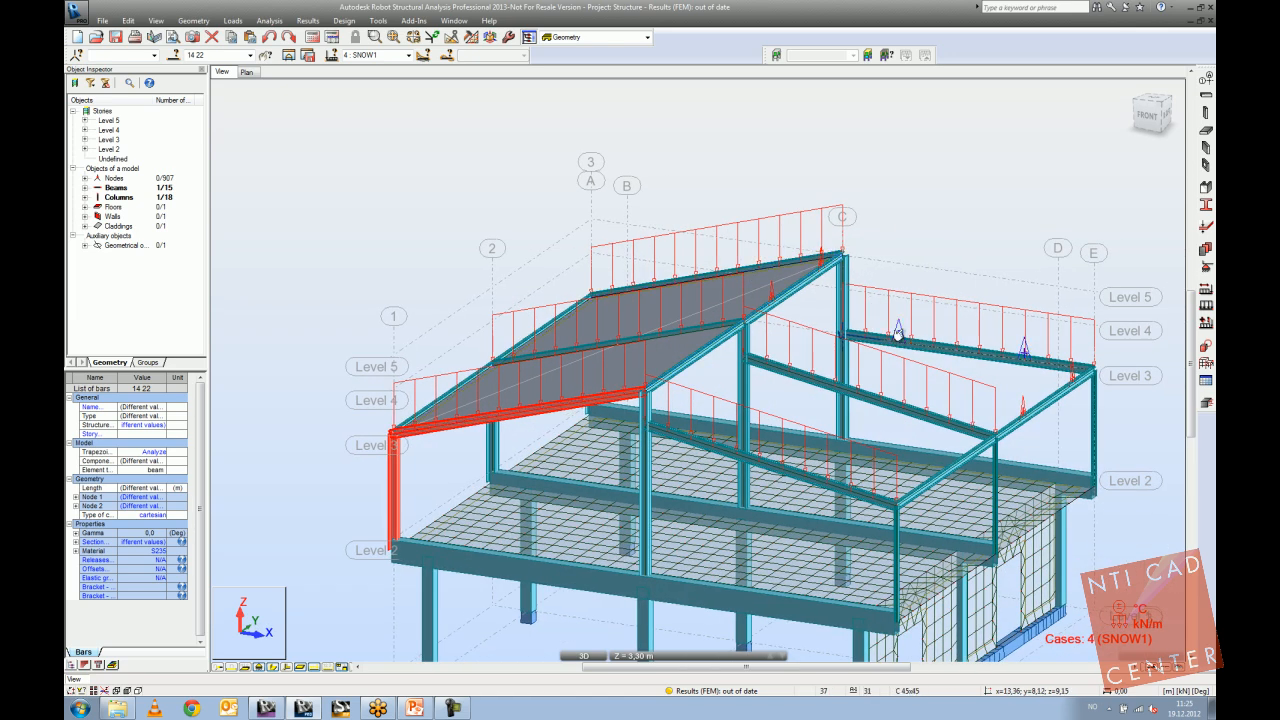
click(1206, 307)
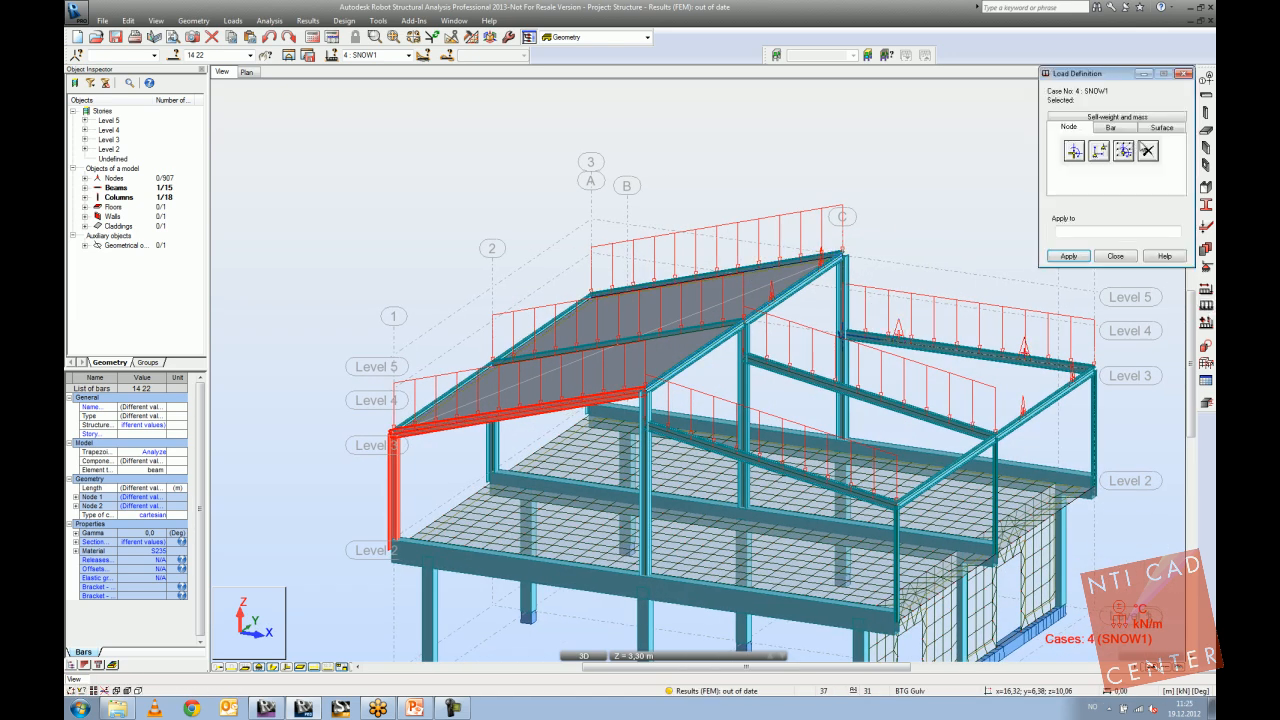
click(1160, 128)
click(1076, 151)
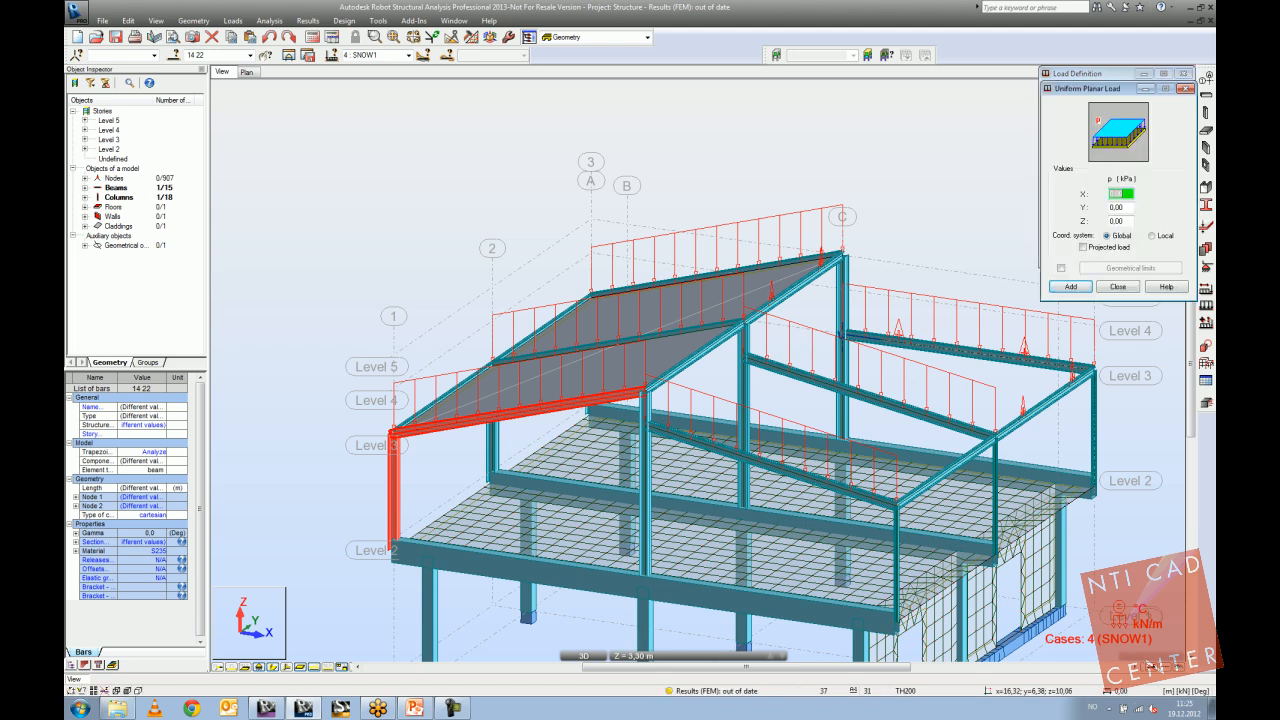
drag(1120, 222, 1078, 225)
click(1070, 286)
click(785, 279)
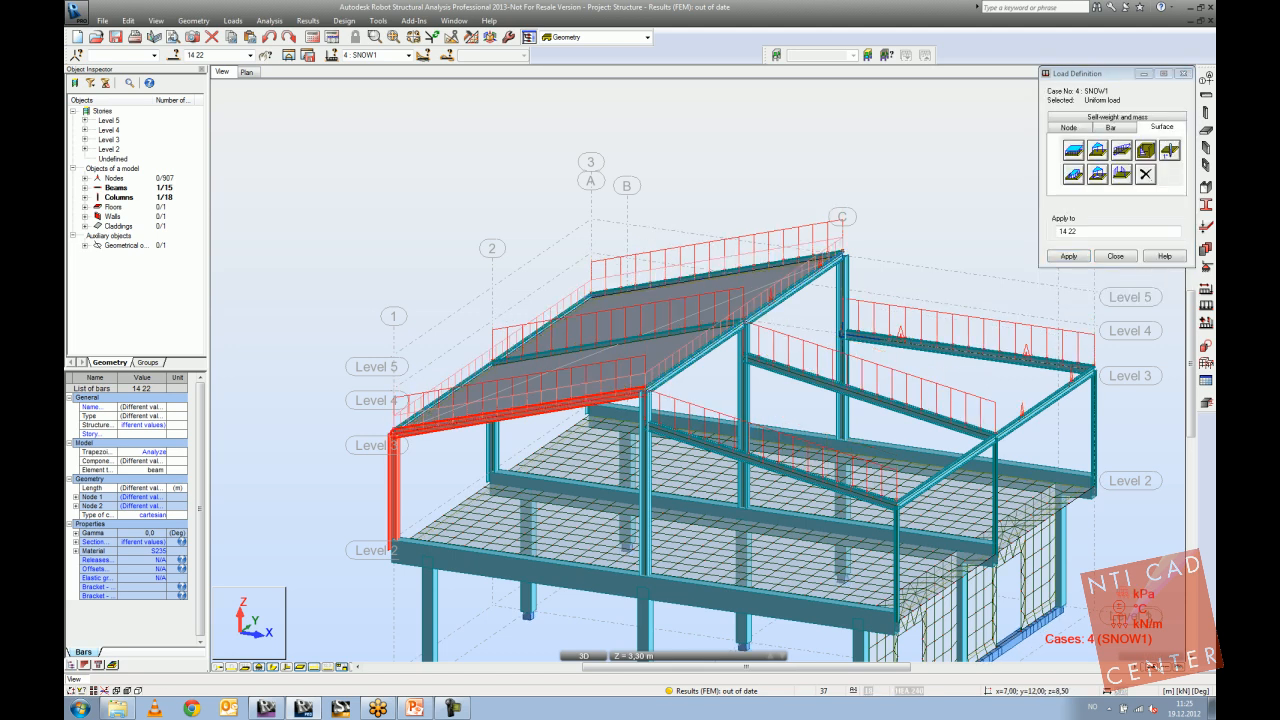
click(1112, 257)
Recalculate the structure with the added thermal and cladding loads.
middle_drag(842, 184, 678, 112)
scroll(636, 126, down, 2)
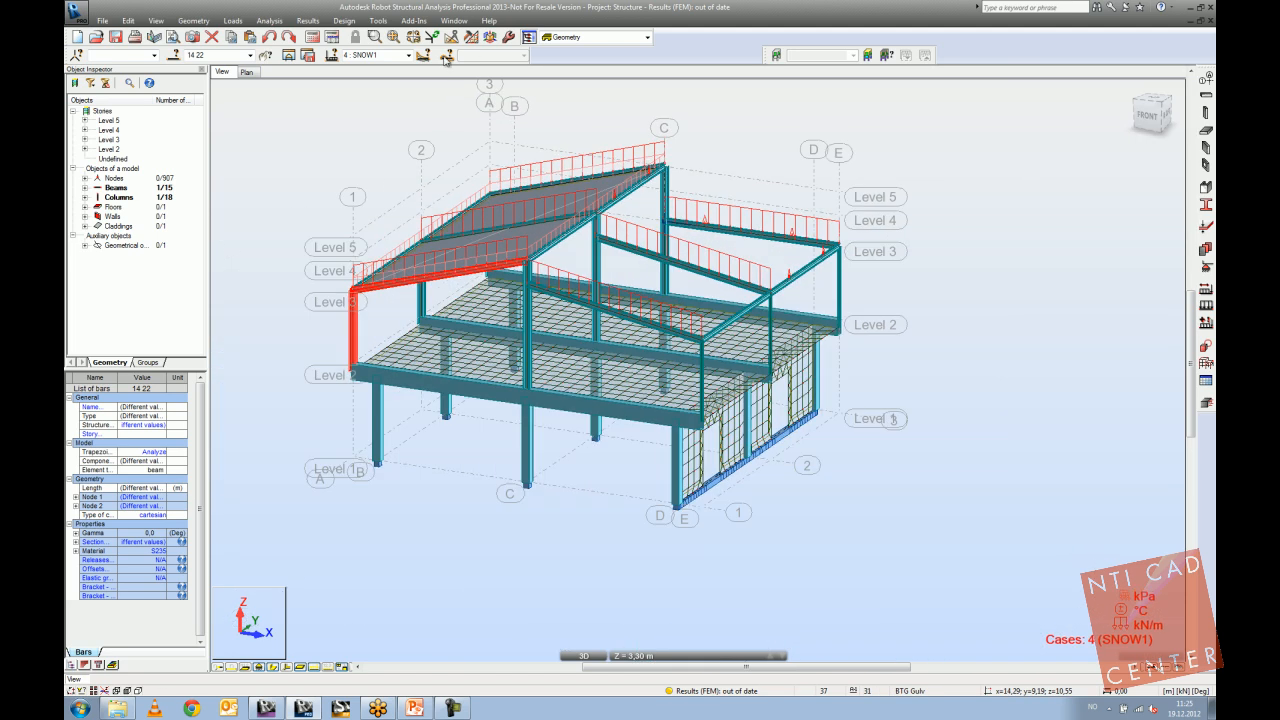
click(313, 40)
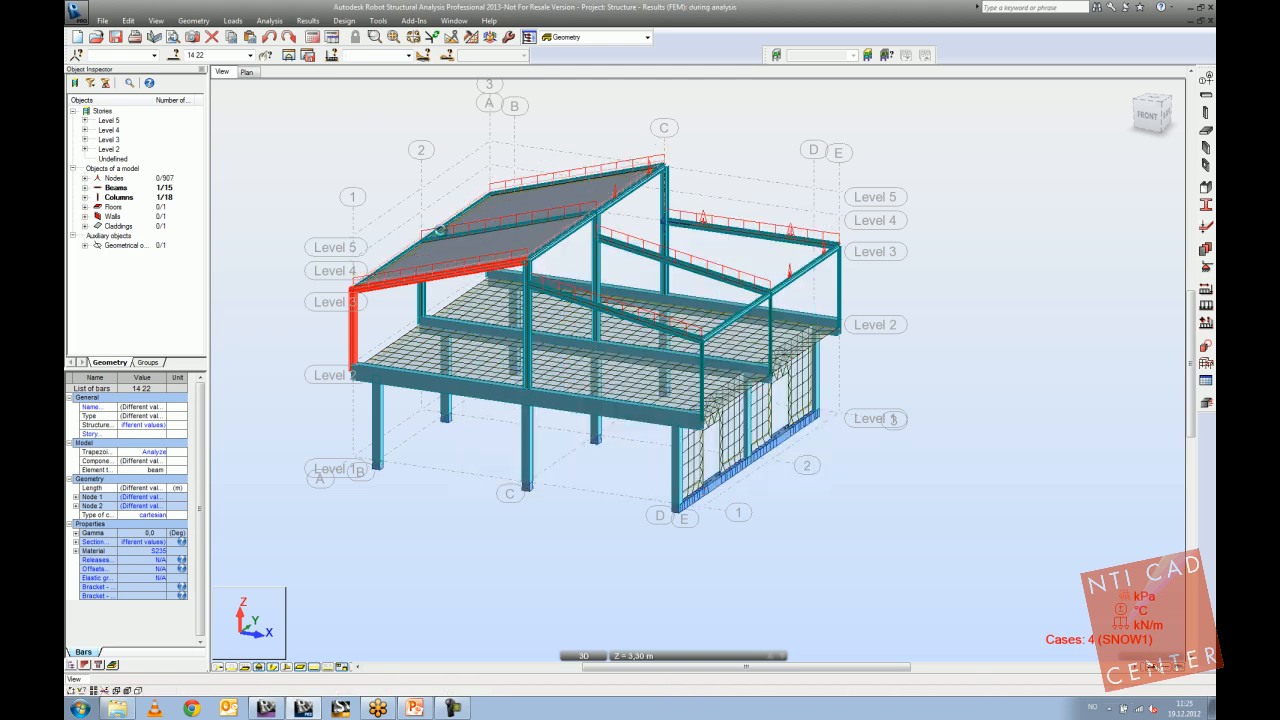
middle_drag(501, 201, 534, 226)
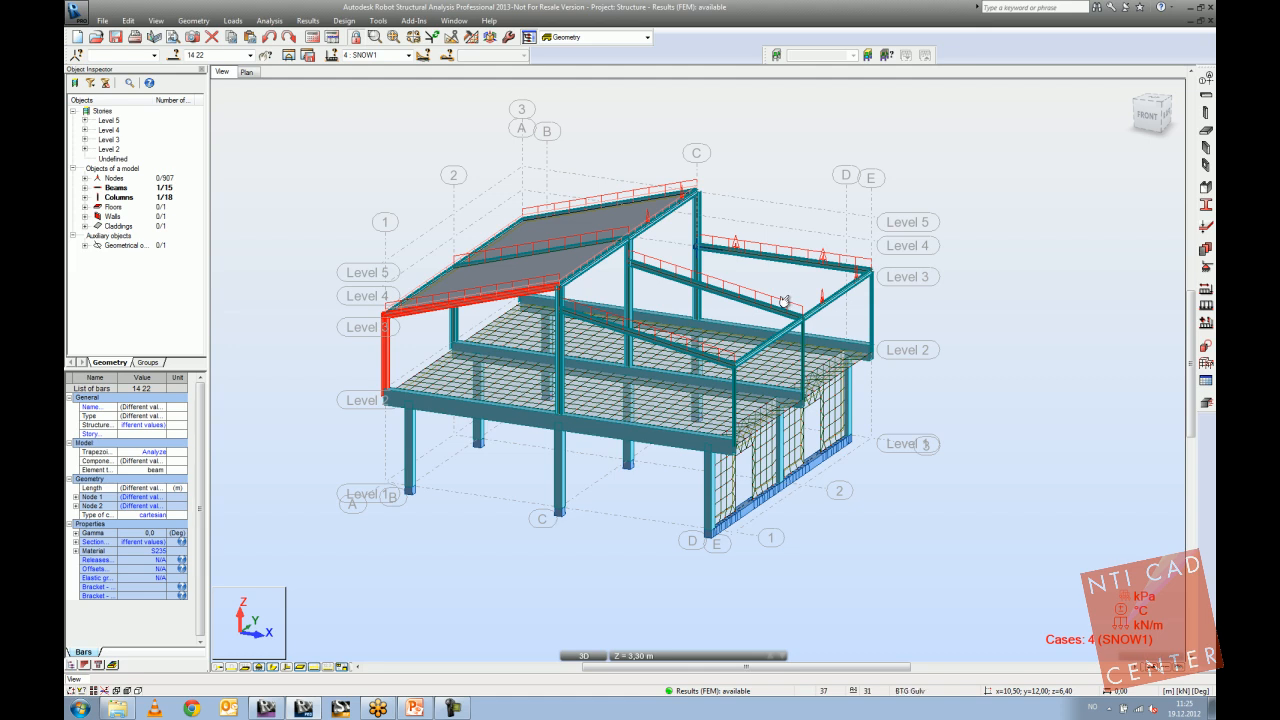
middle_drag(297, 239, 357, 238)
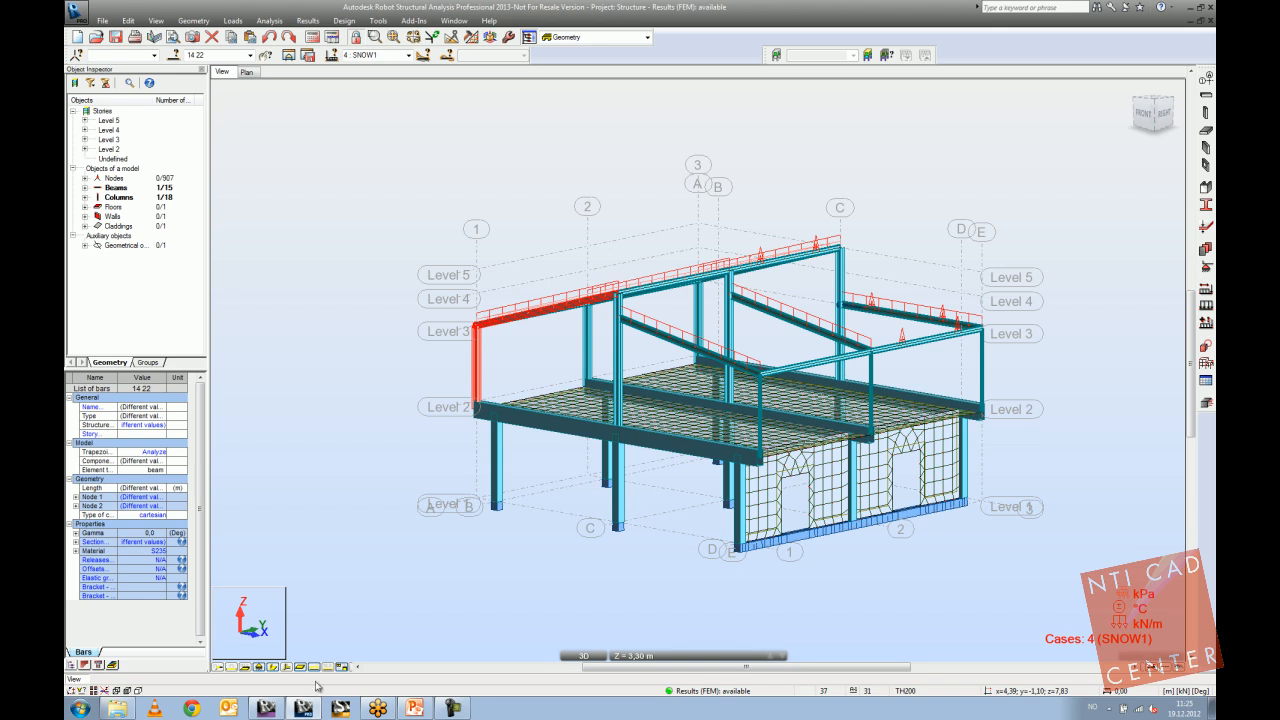
Switch to Revit and open the Robot Structural Analysis integration with Update model as the direction.
click(266, 708)
shift+middle_drag(424, 476, 508, 472)
middle_drag(597, 386, 679, 485)
scroll(657, 510, up, 2)
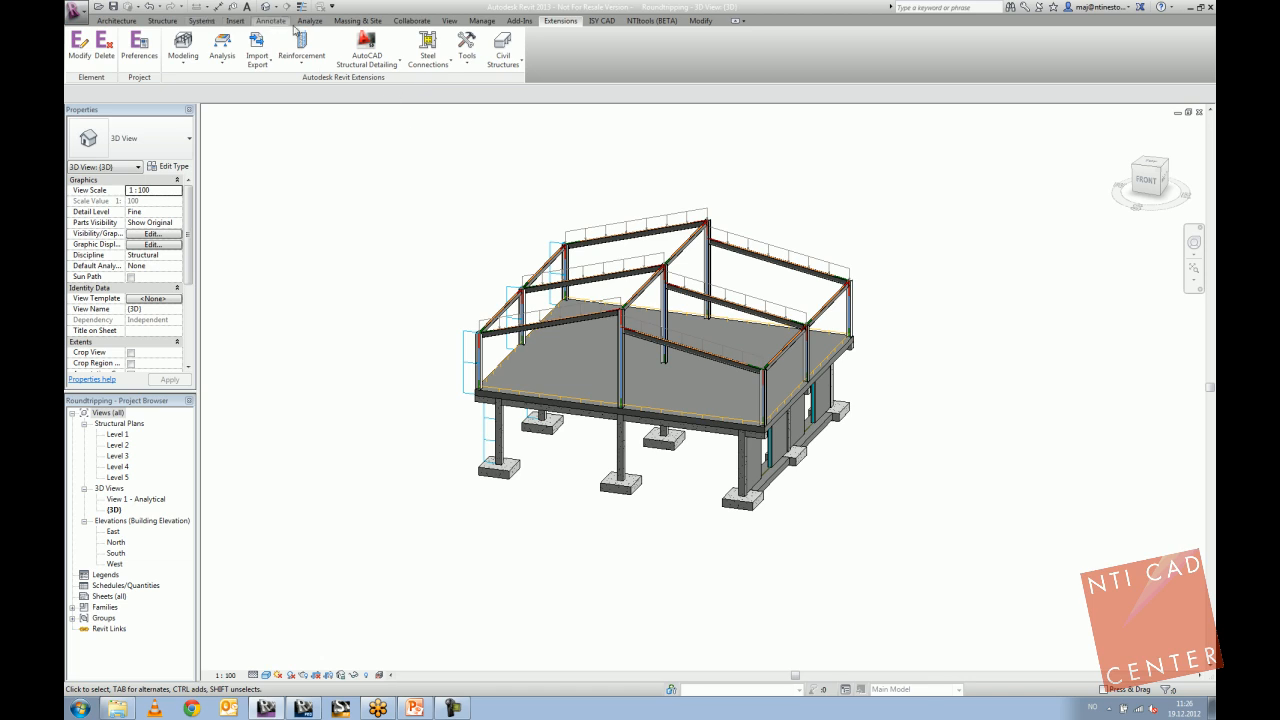
click(310, 21)
click(1117, 50)
click(1127, 108)
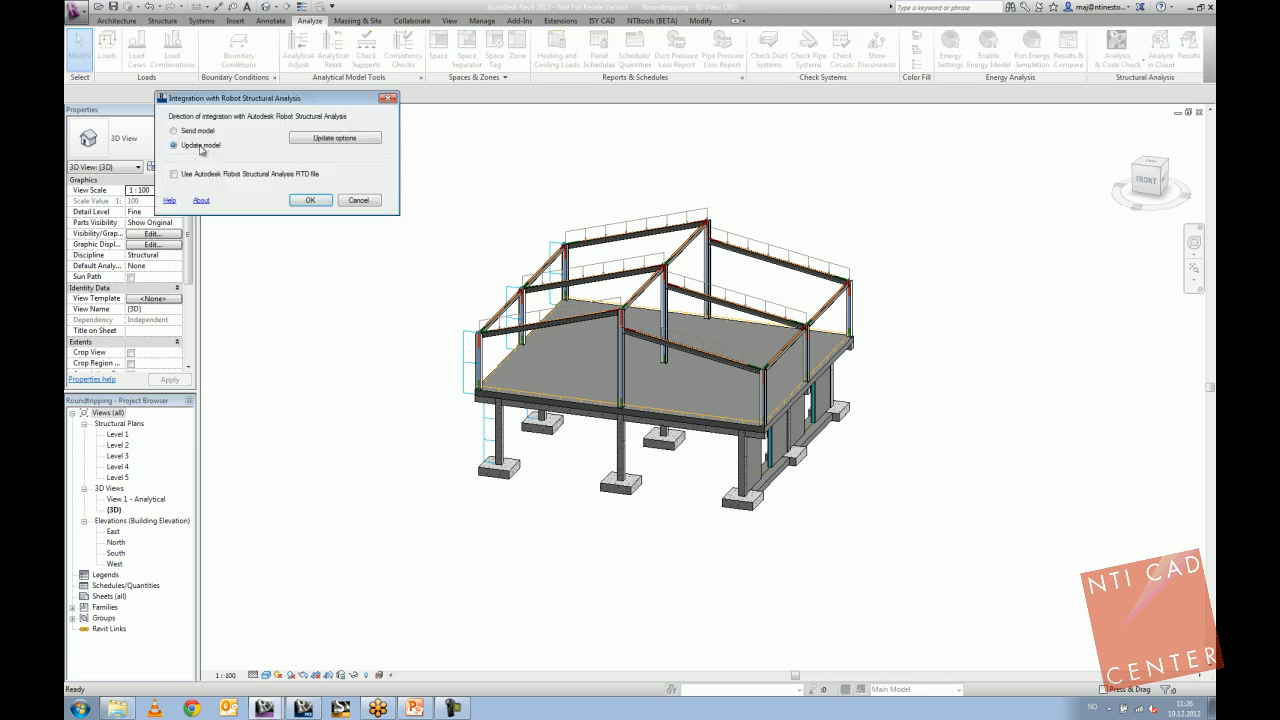
Update the whole project from Robot, including reinforcement projects for beams, columns and spread footings, and open the warnings report.
click(310, 140)
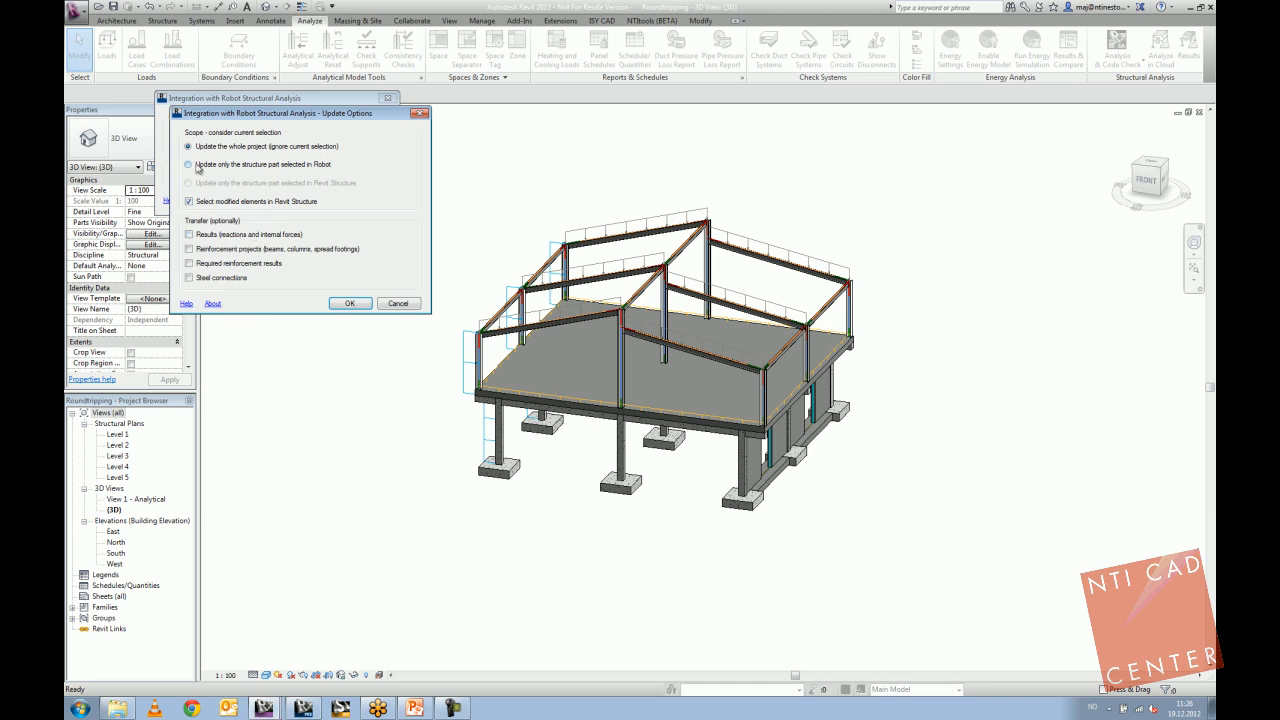
click(189, 249)
click(350, 303)
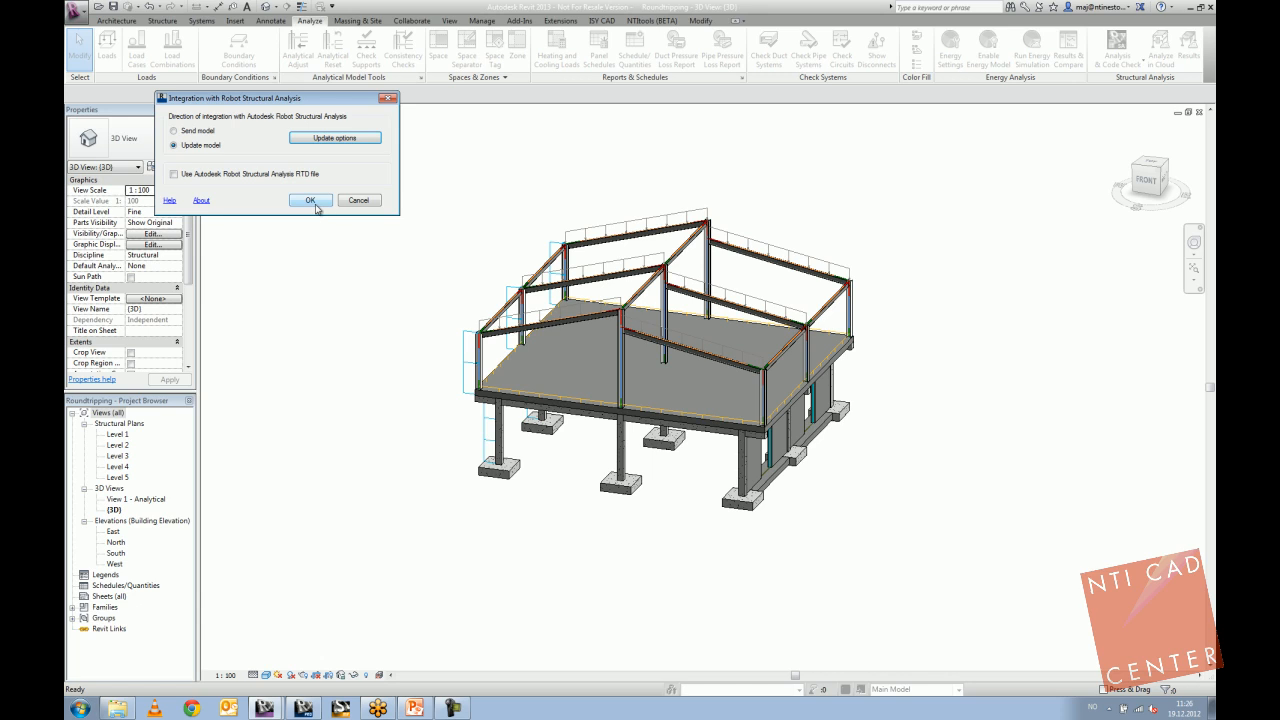
click(314, 203)
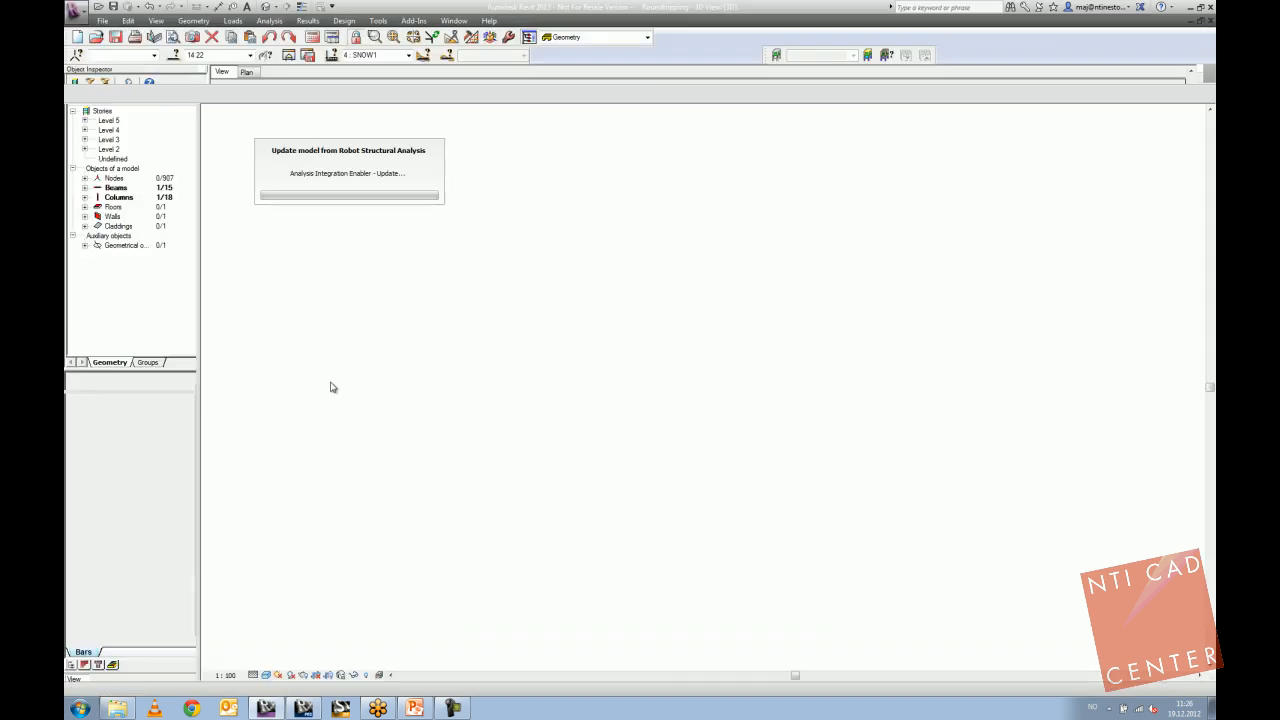
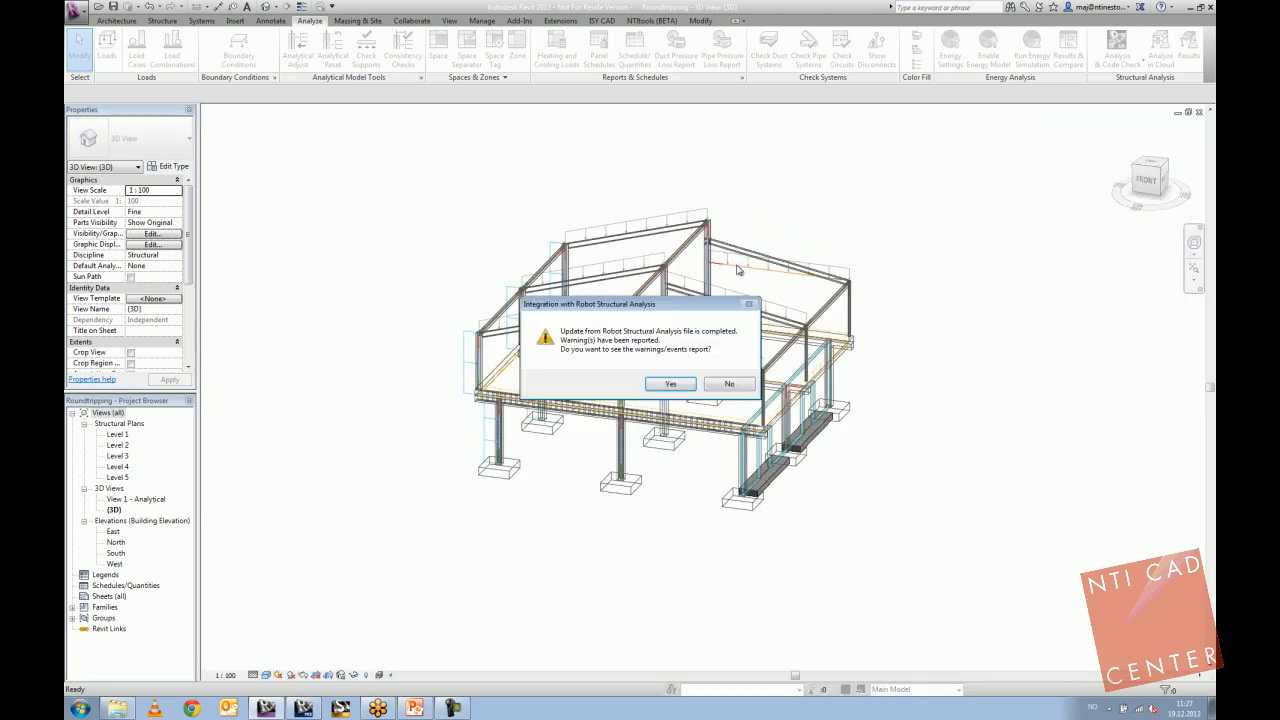
click(676, 386)
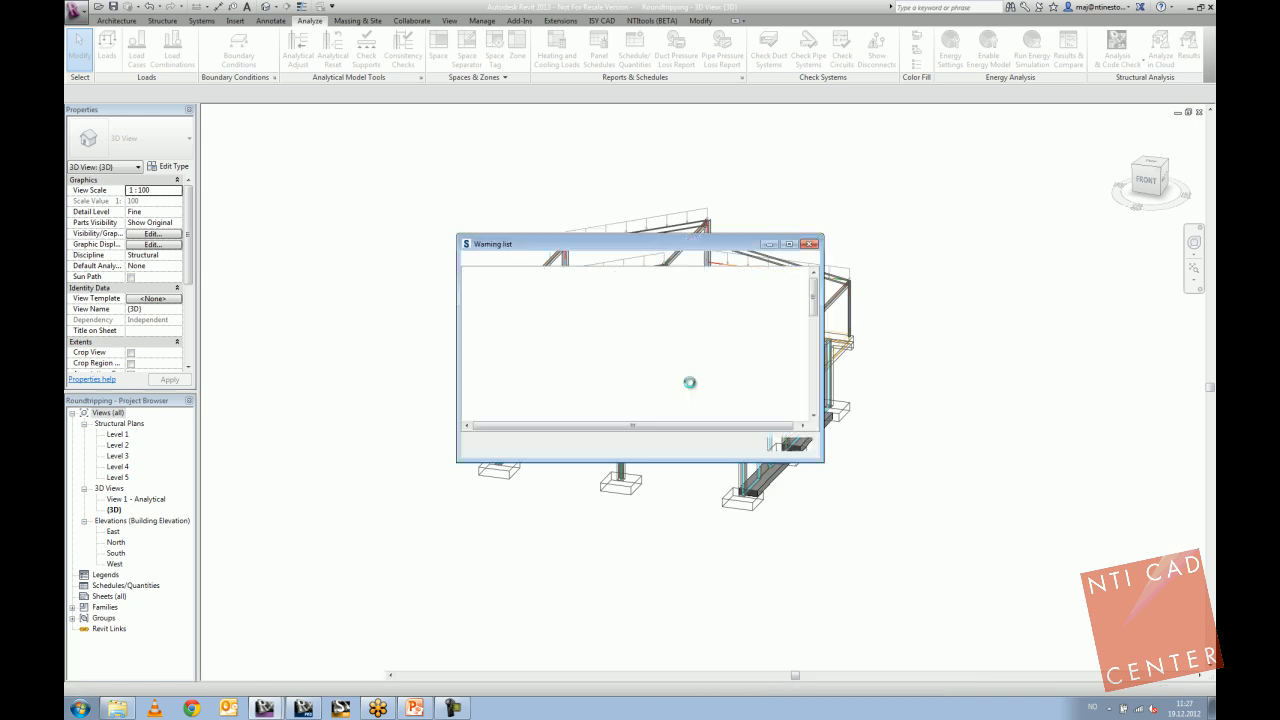
Review the element warnings from the update, close the warning list and accept the rebar warnings.
click(548, 258)
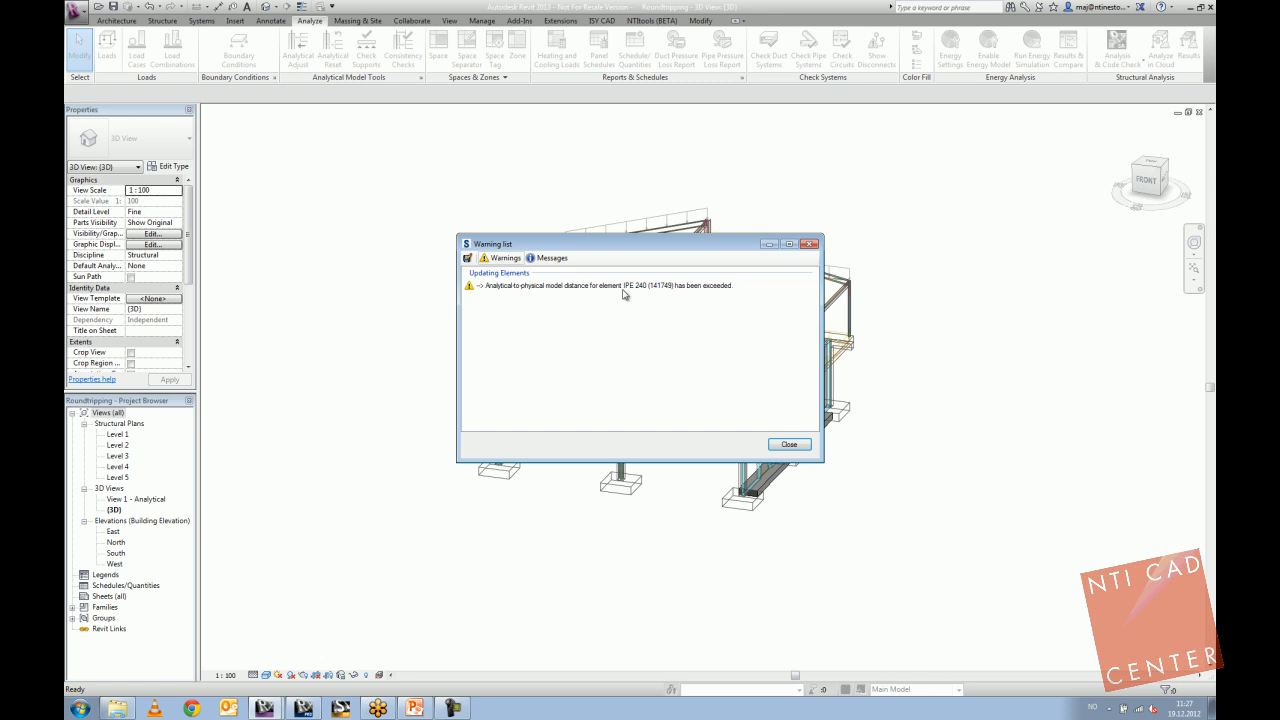
click(788, 446)
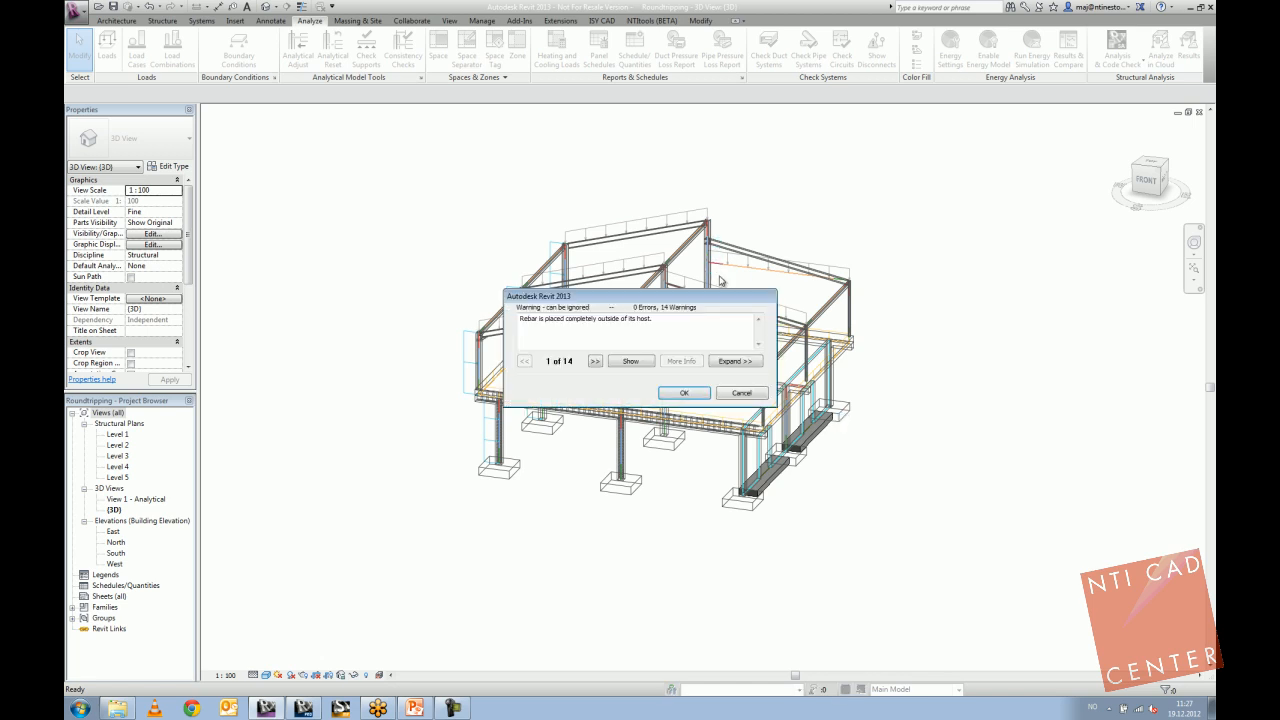
click(683, 400)
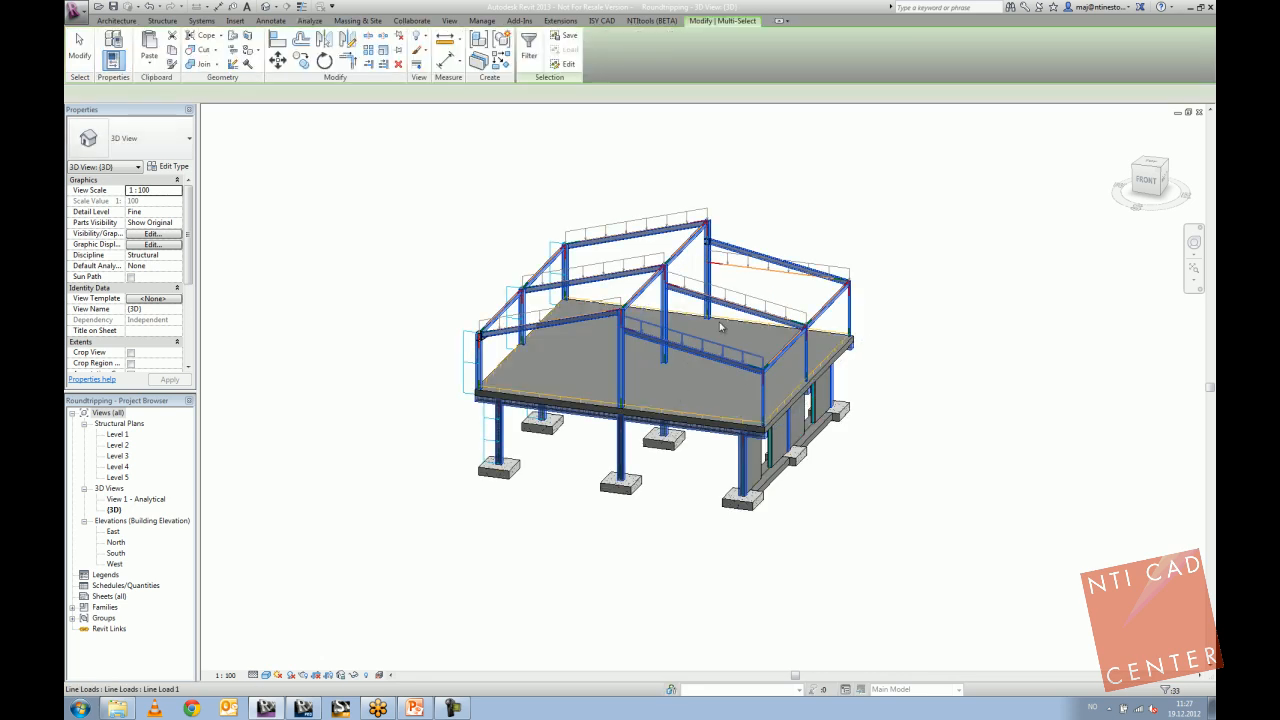
Select the line load on the offset analytical line of the rear roof beam to inspect it.
middle_drag(692, 308, 632, 320)
scroll(680, 270, up, 1)
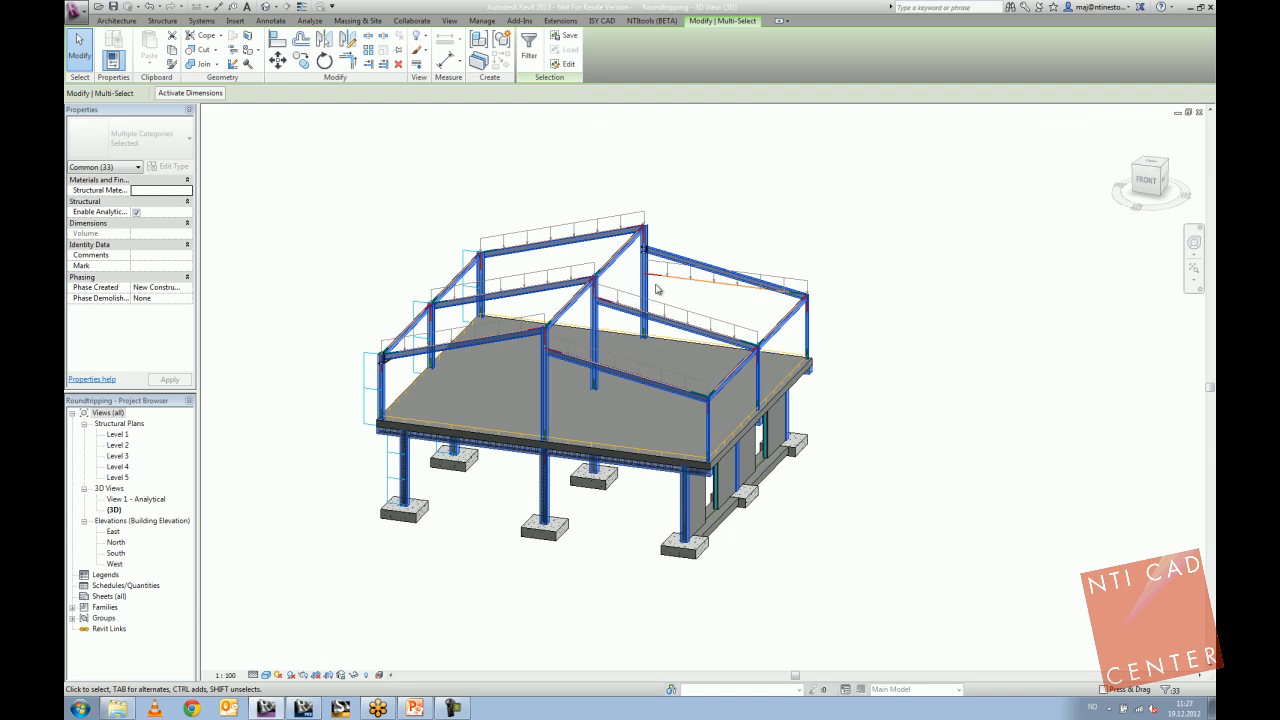
scroll(658, 285, up, 2)
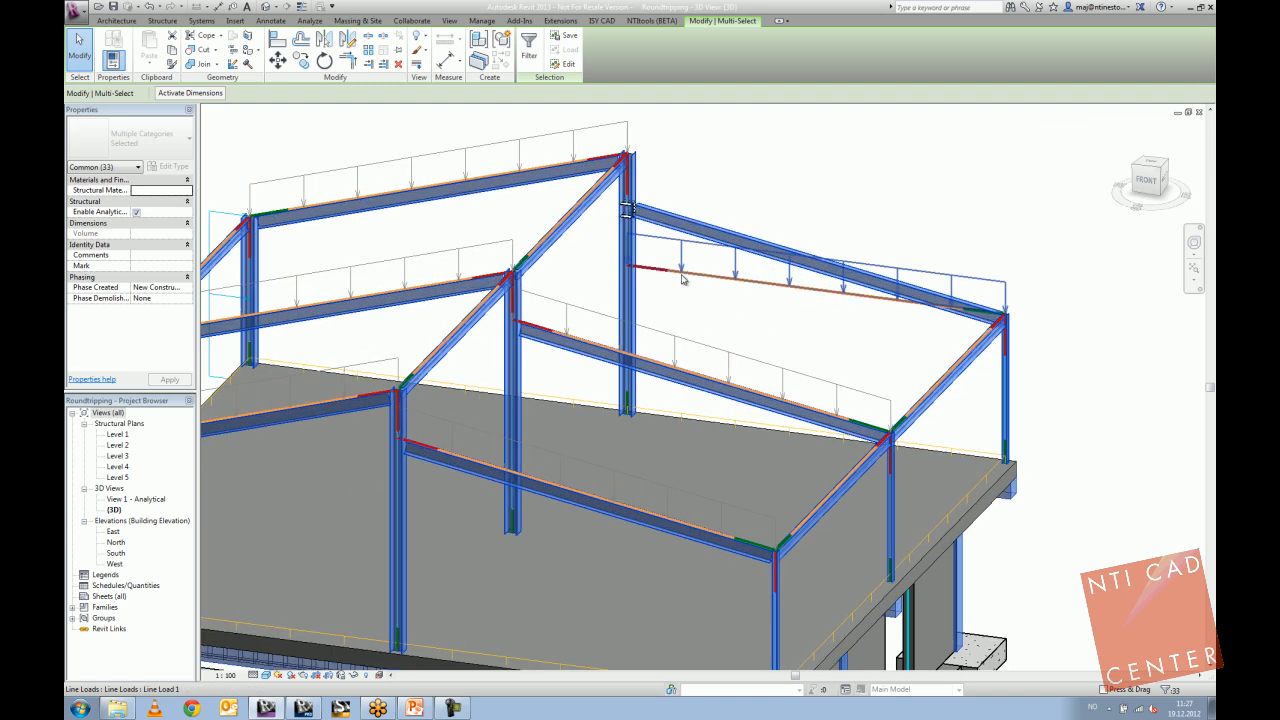
scroll(672, 285, down, 1)
click(670, 284)
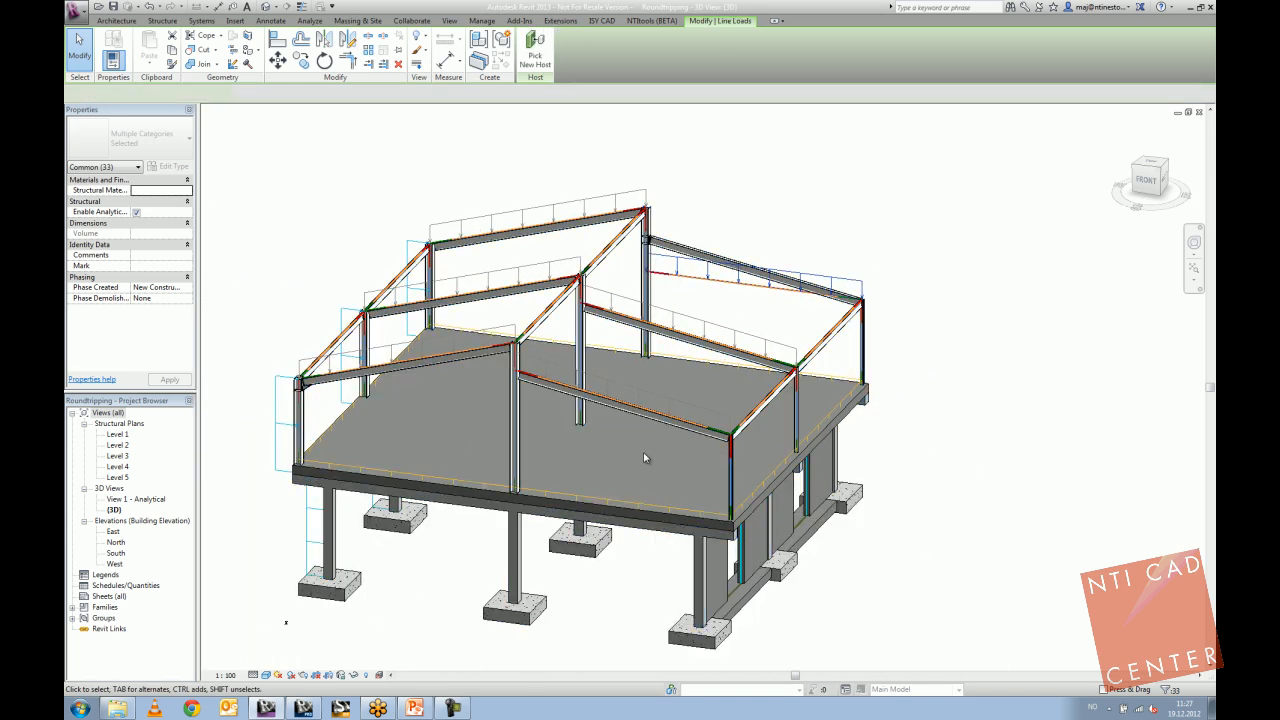
Switch to Robot and examine the roof beams, cladding and SNOW1 loads from several angles.
click(303, 707)
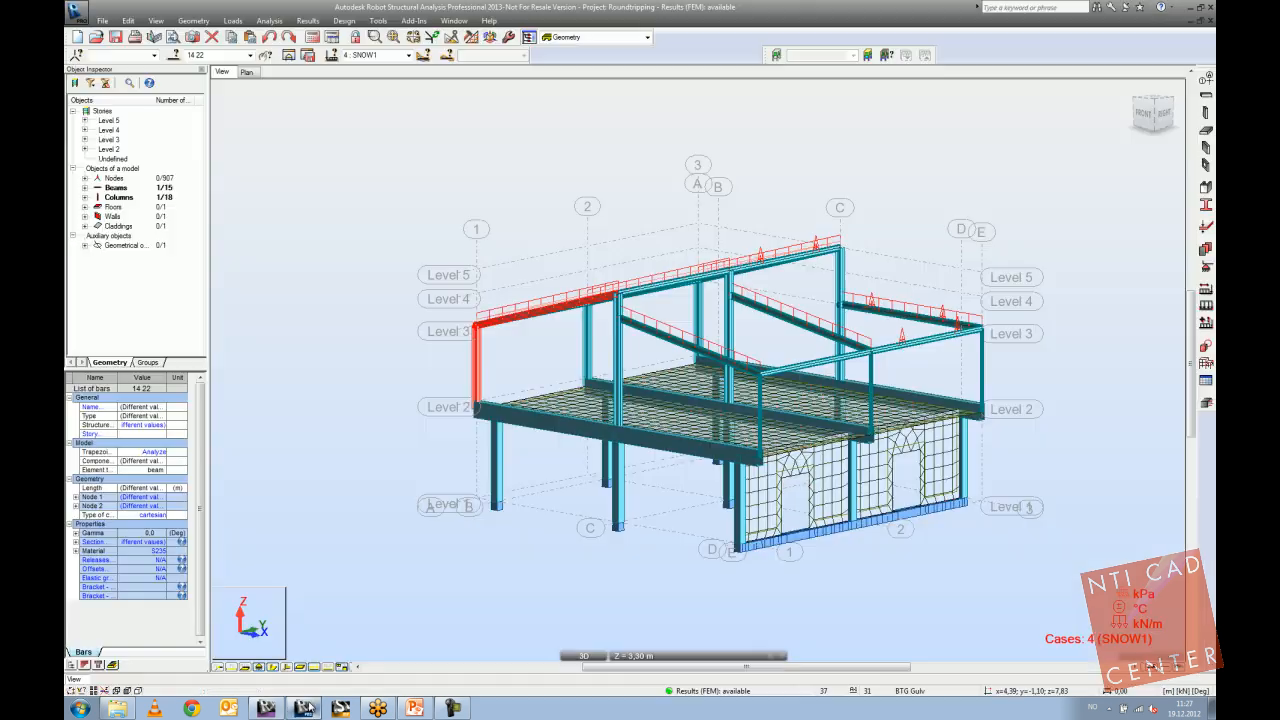
mouse_move(710, 378)
shift+middle_down()
mouse_move(749, 396)
mouse_move(698, 377)
shift+middle_up()
shift+middle_drag(766, 400, 735, 376)
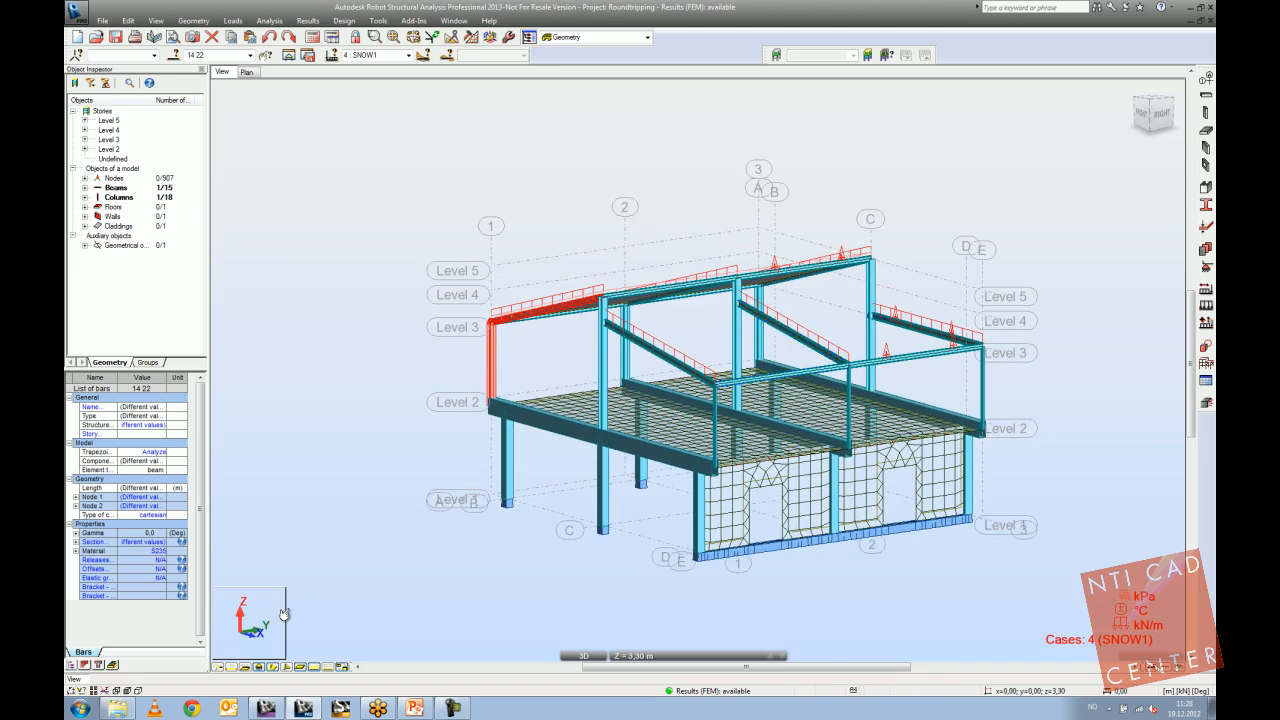
mouse_move(934, 308)
shift+middle_down()
mouse_move(949, 326)
mouse_move(936, 310)
shift+middle_up()
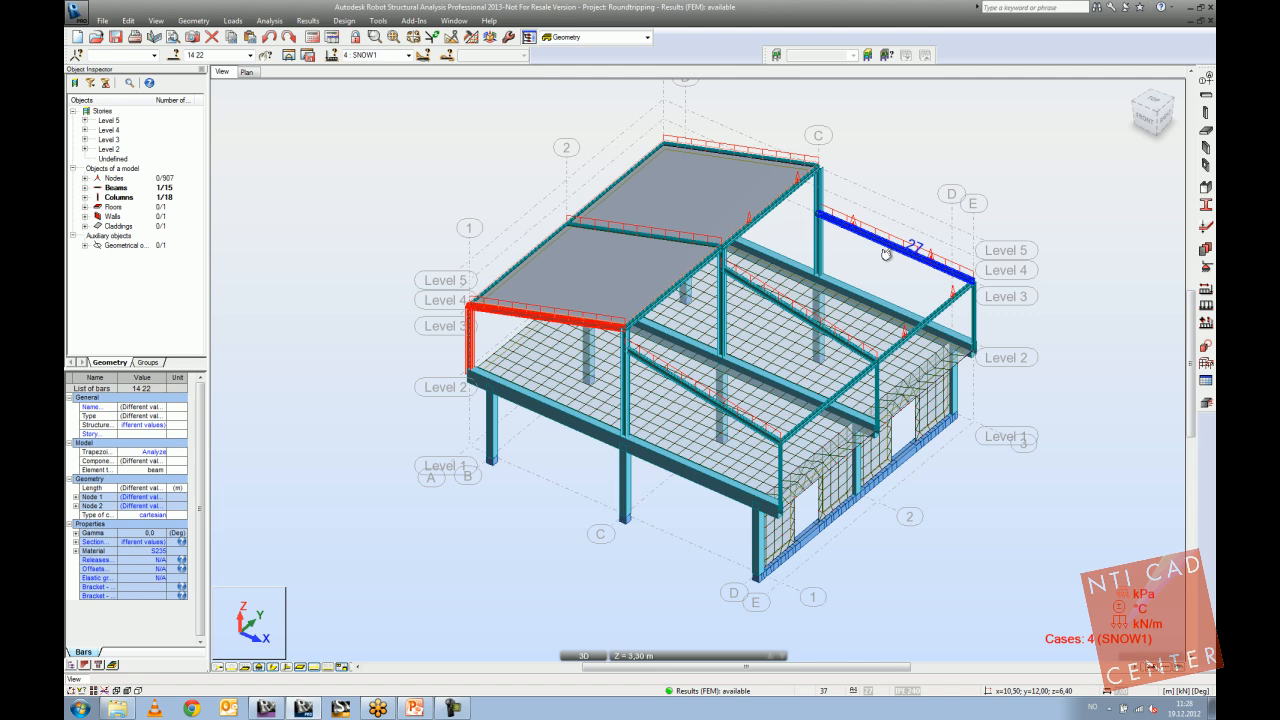
shift+middle_drag(871, 243, 886, 223)
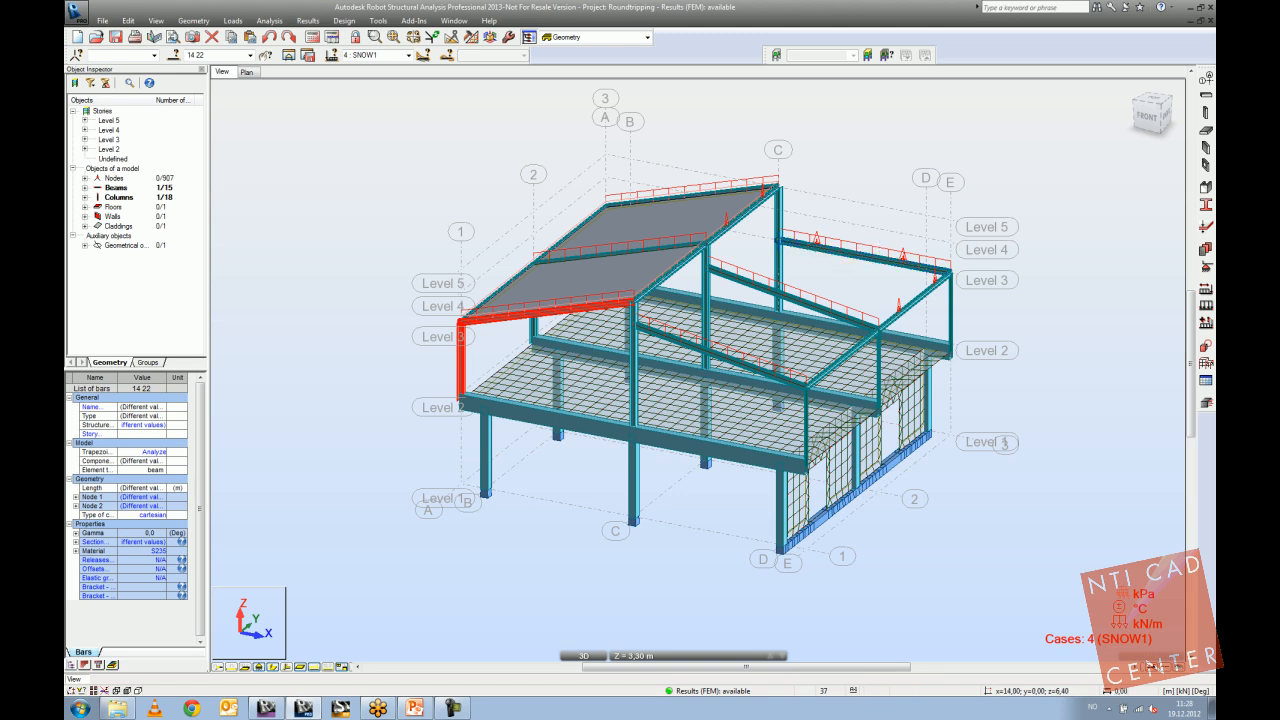
Switch back to Revit, deselect the load and compare the rear IPE 240 beam's physical position with its analytical line.
click(266, 708)
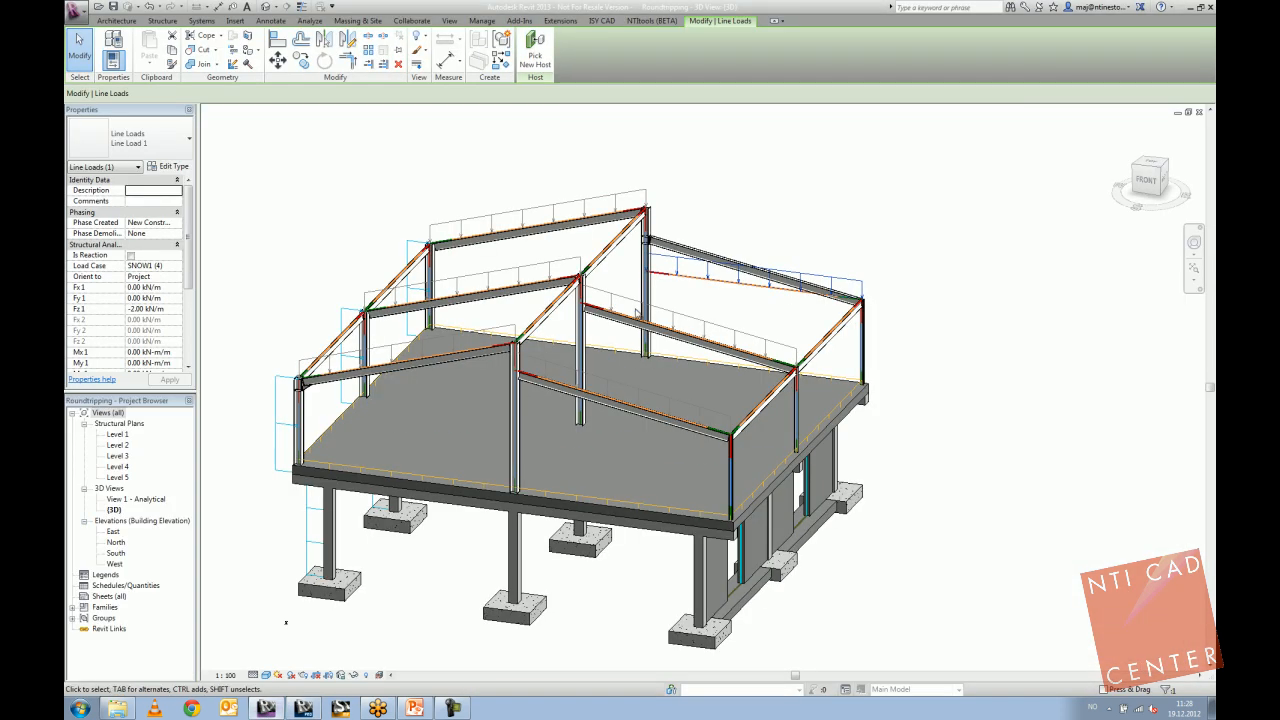
click(711, 226)
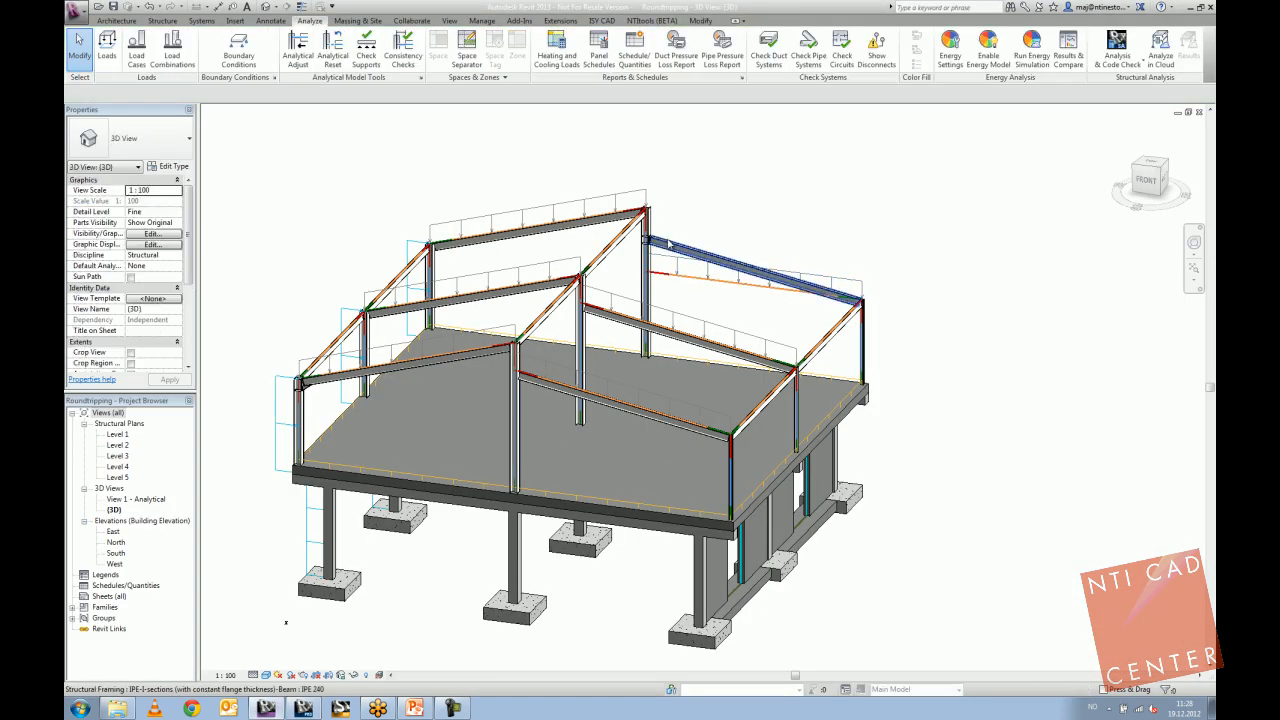
scroll(680, 236, up, 4)
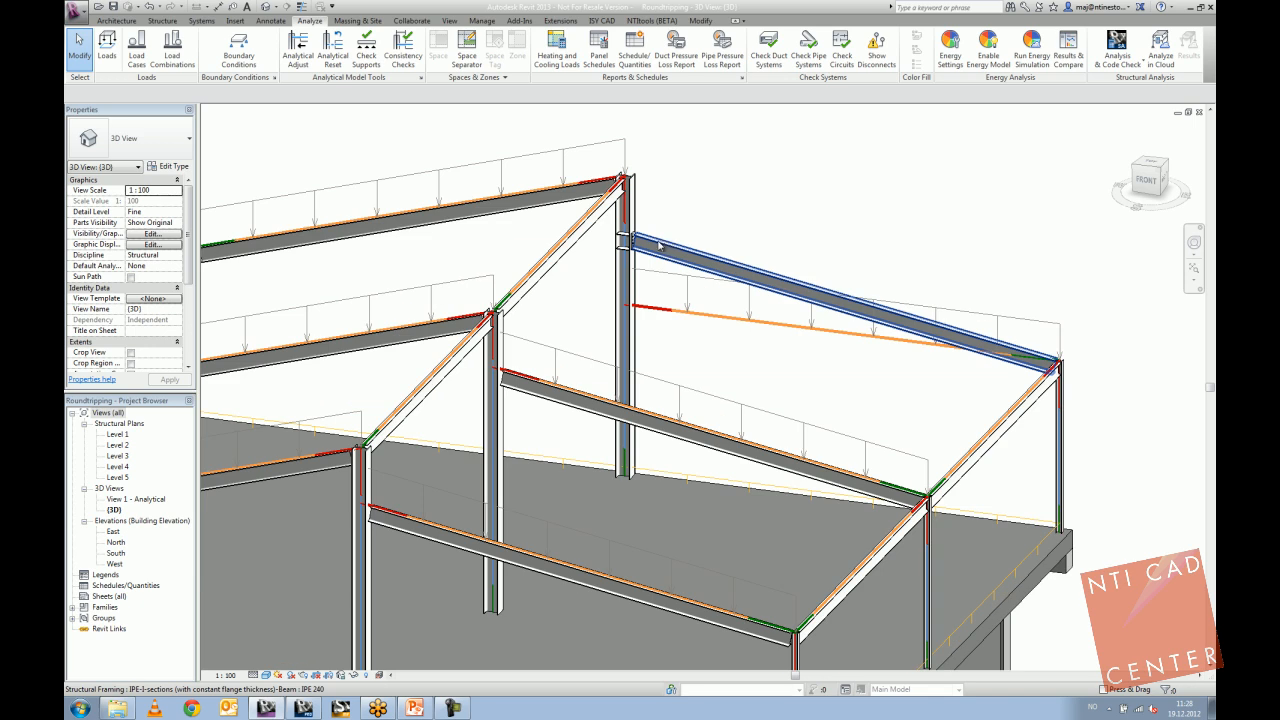
scroll(679, 253, down, 1)
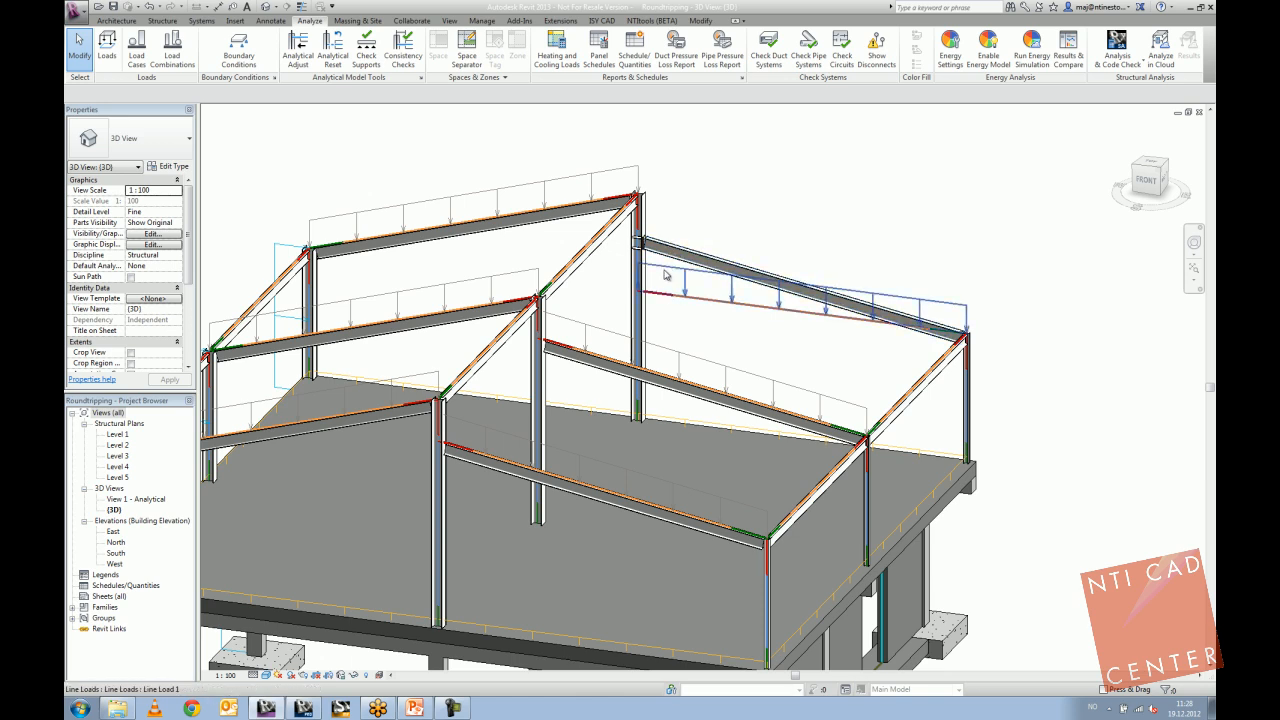
scroll(665, 273, down, 3)
scroll(597, 322, up, 4)
scroll(649, 311, down, 2)
middle_drag(777, 292, 689, 333)
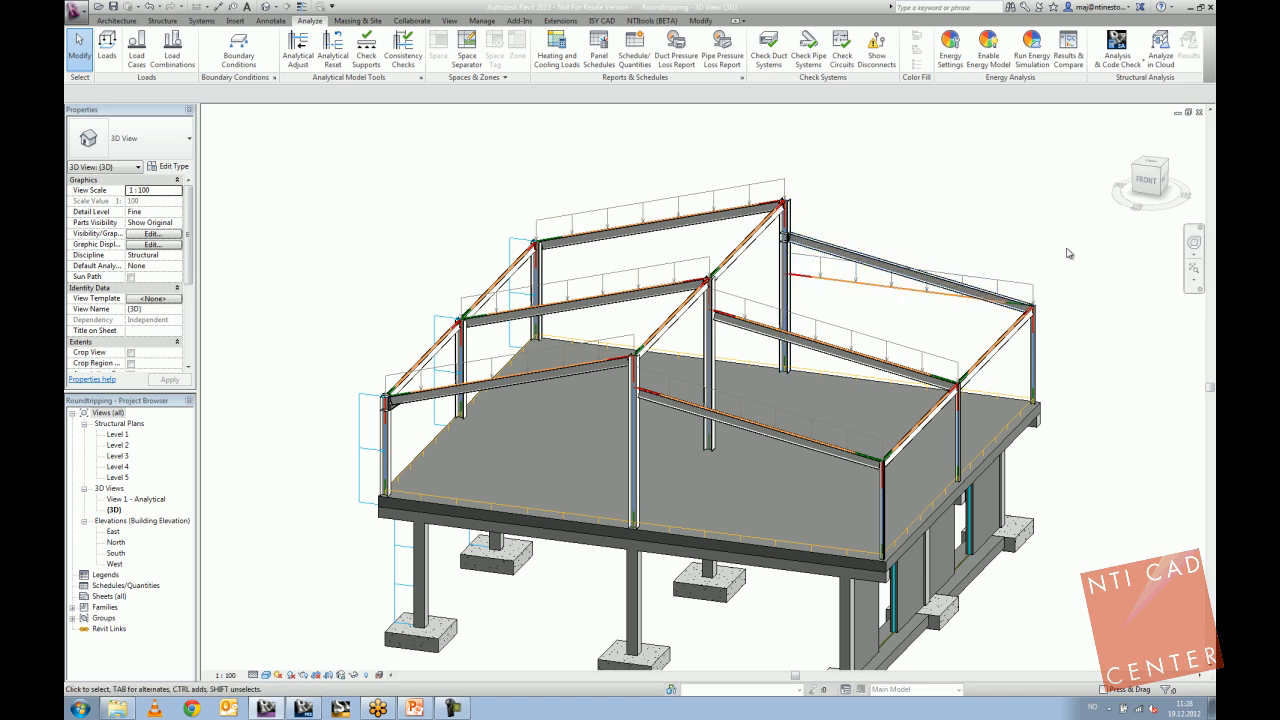
scroll(795, 305, down, 3)
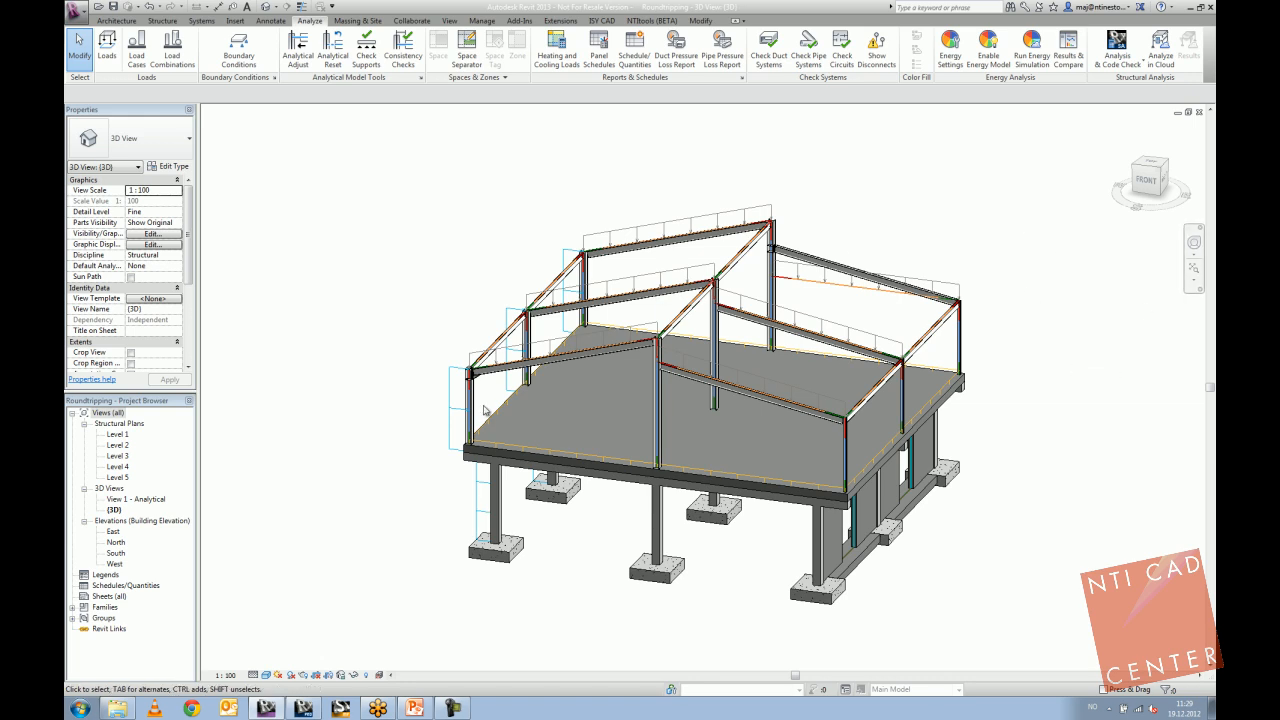
middle_drag(524, 416, 519, 418)
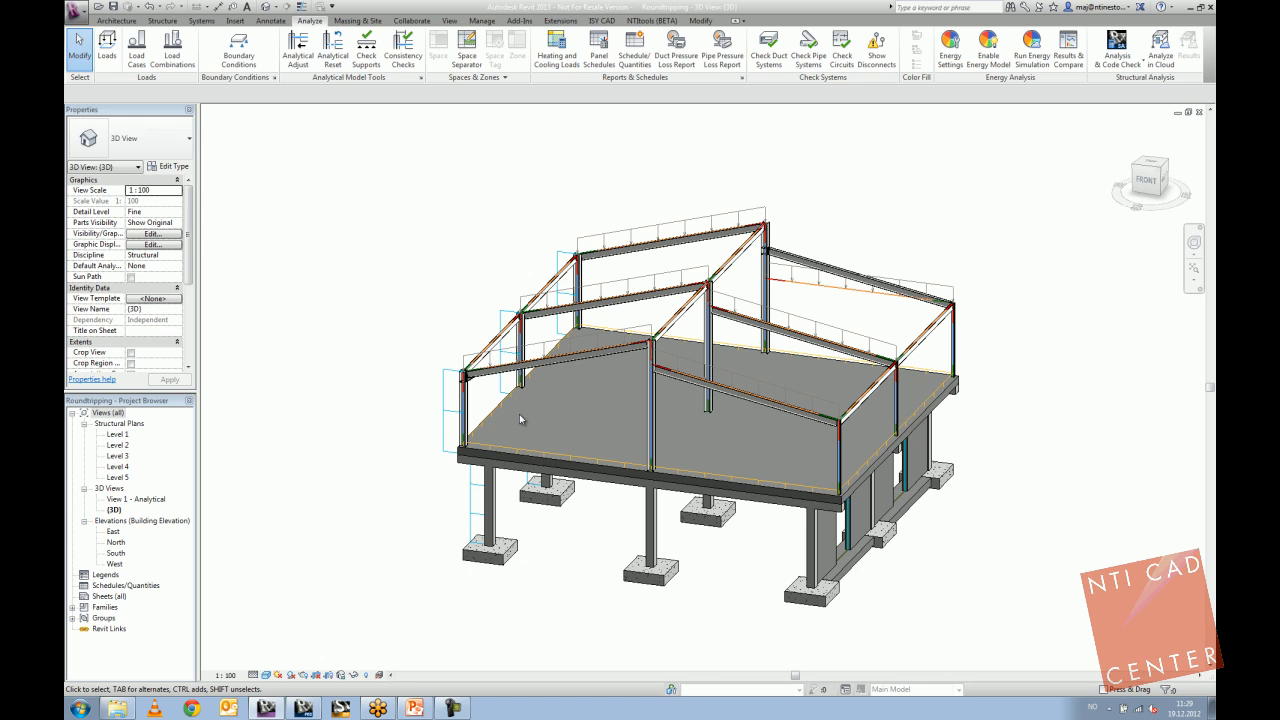
Examine the beam-to-column connection at the front corner frame and view the available steel connection types.
scroll(473, 387, up, 5)
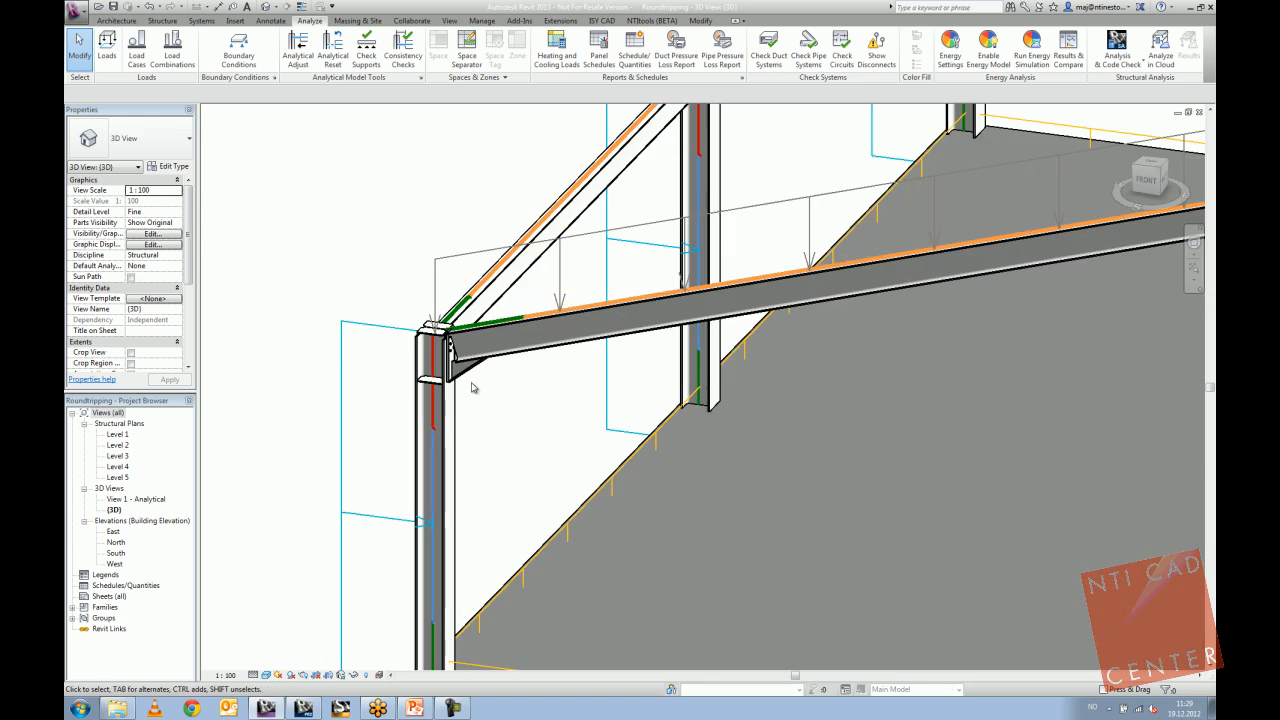
scroll(461, 373, down, 3)
click(560, 21)
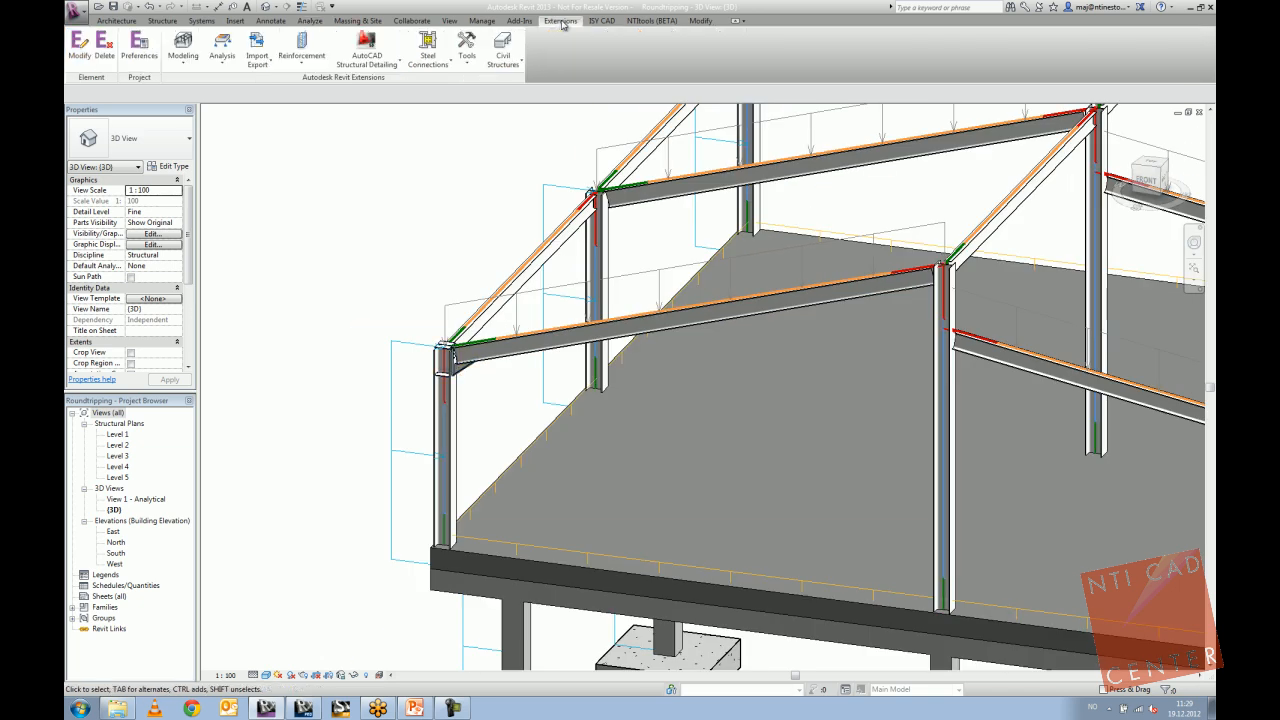
click(430, 48)
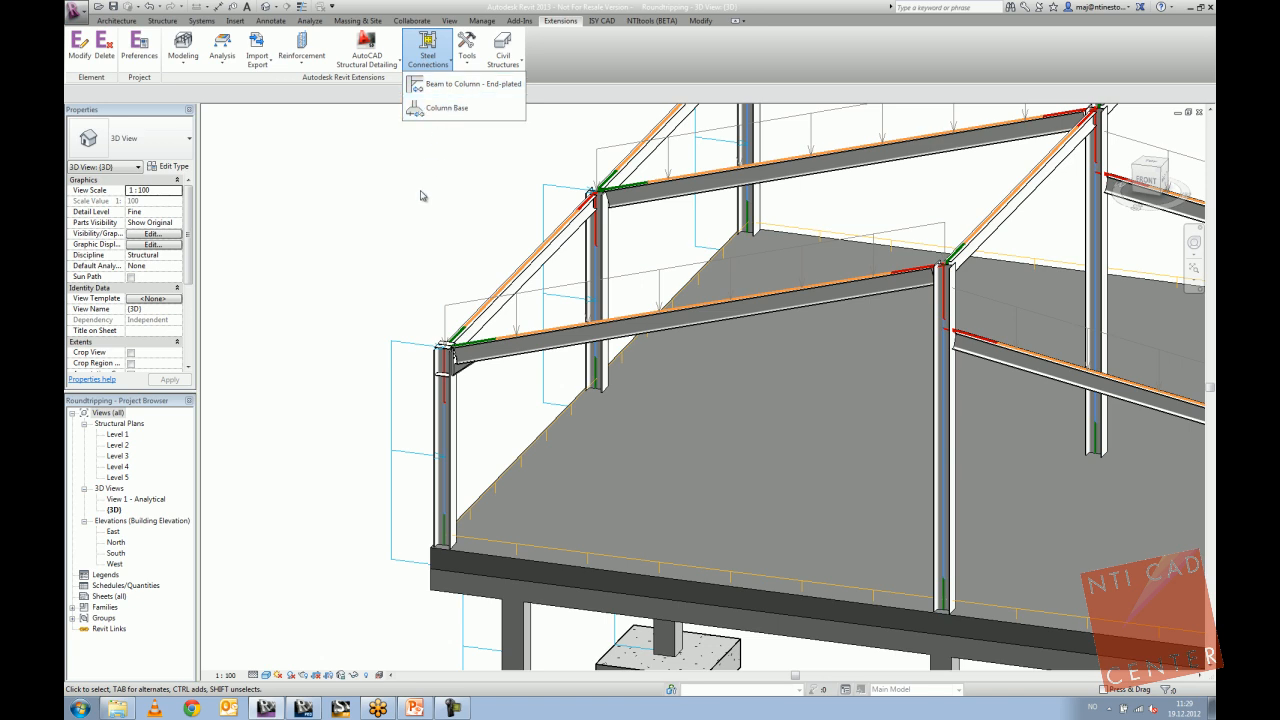
click(420, 234)
scroll(371, 229, down, 4)
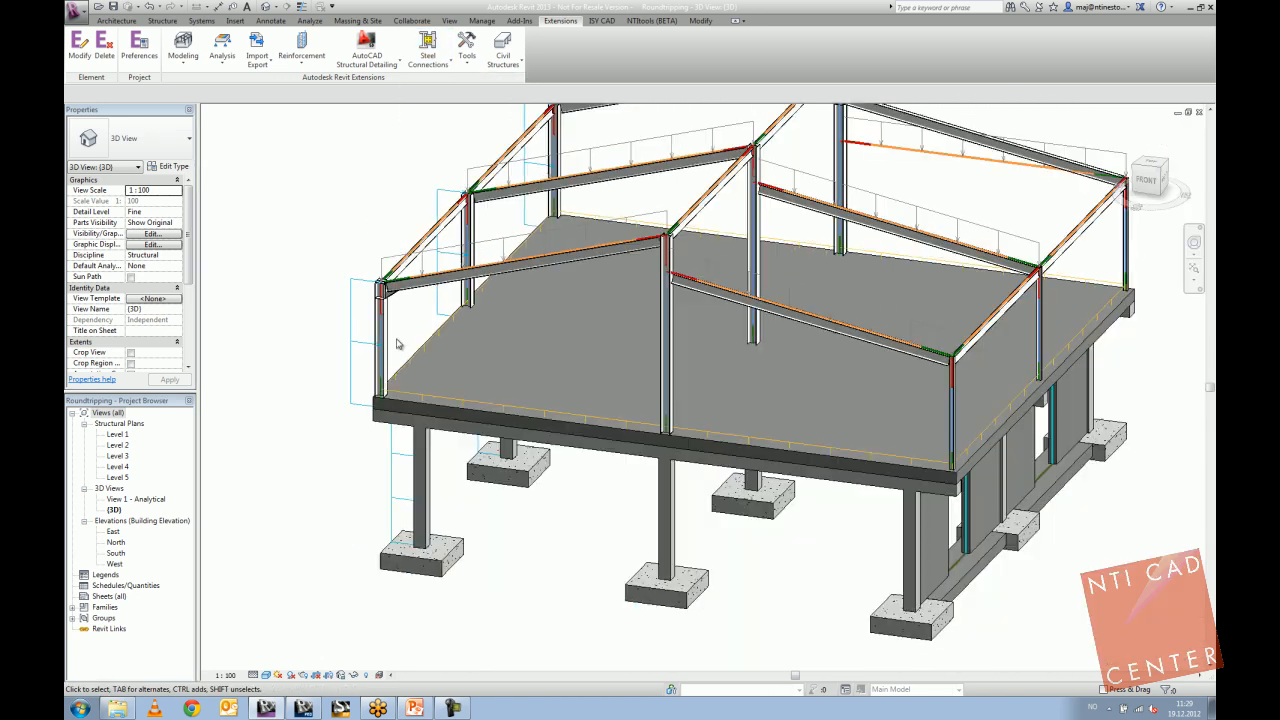
Display the 3D view in Wireframe to examine the reinforcement in the concrete beam and columns.
click(266, 675)
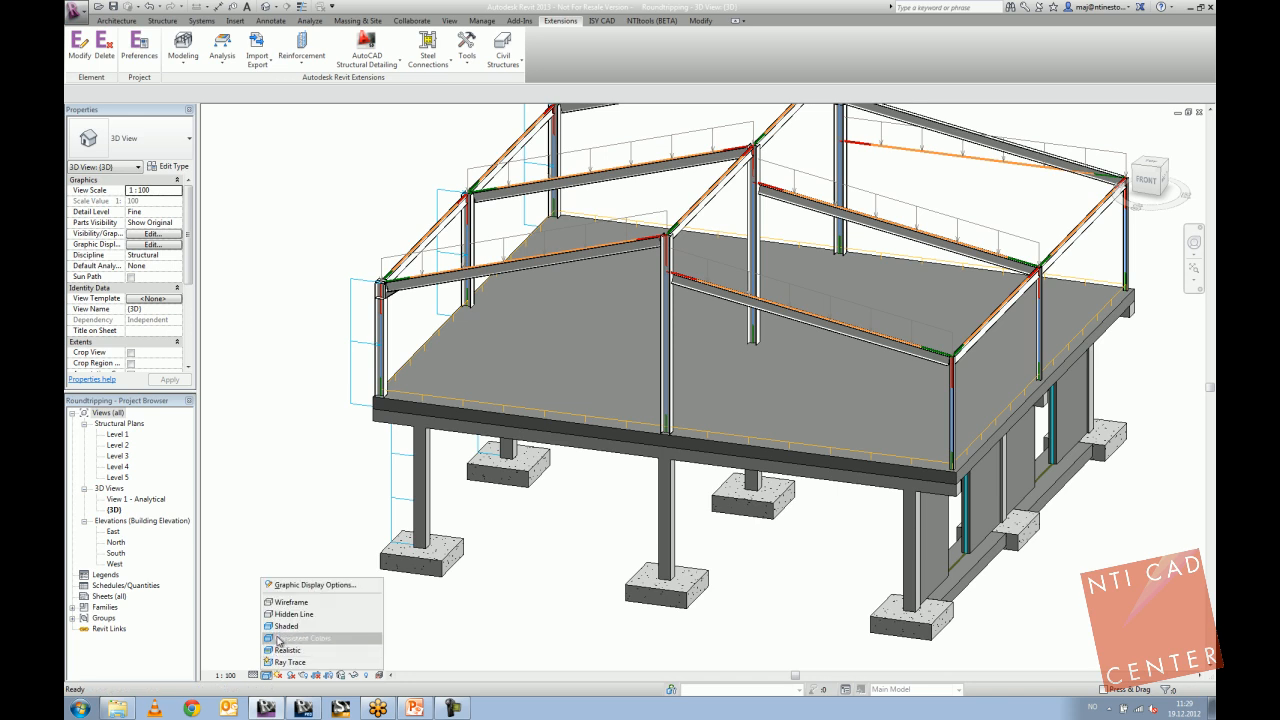
click(289, 604)
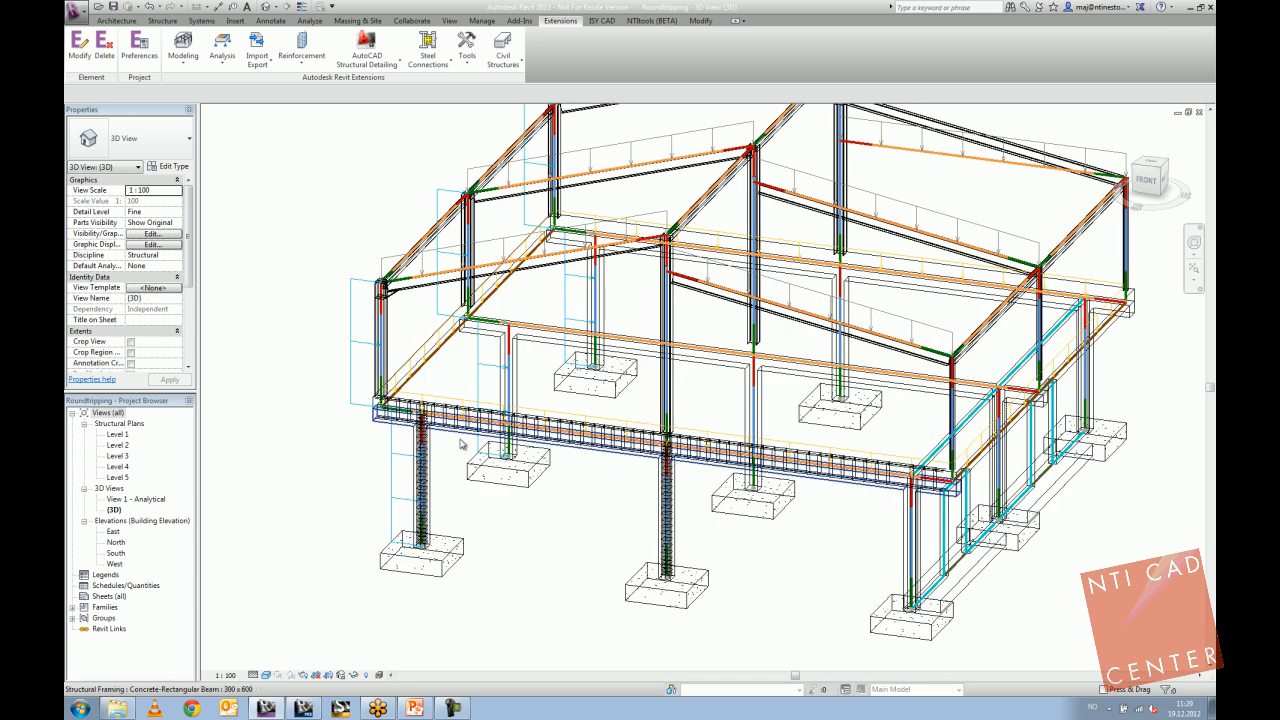
scroll(520, 465, down, 3)
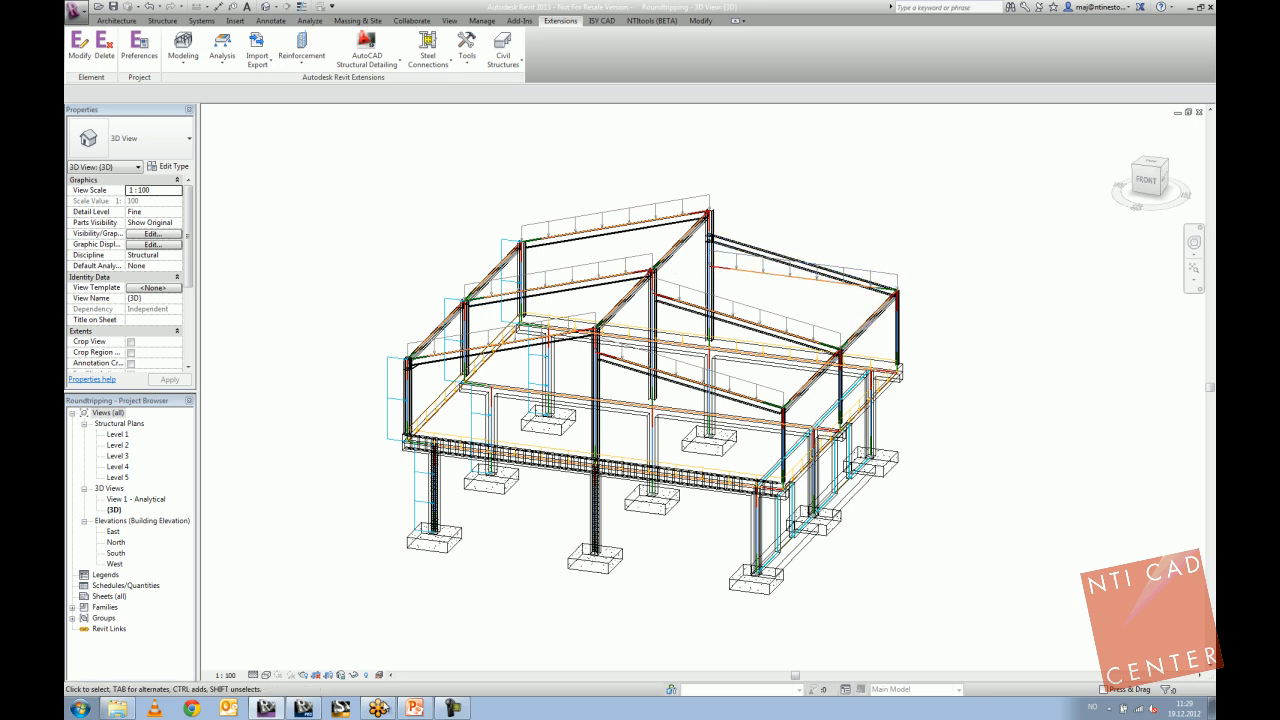
Switch to Robot and close the Roundtripping project.
click(303, 708)
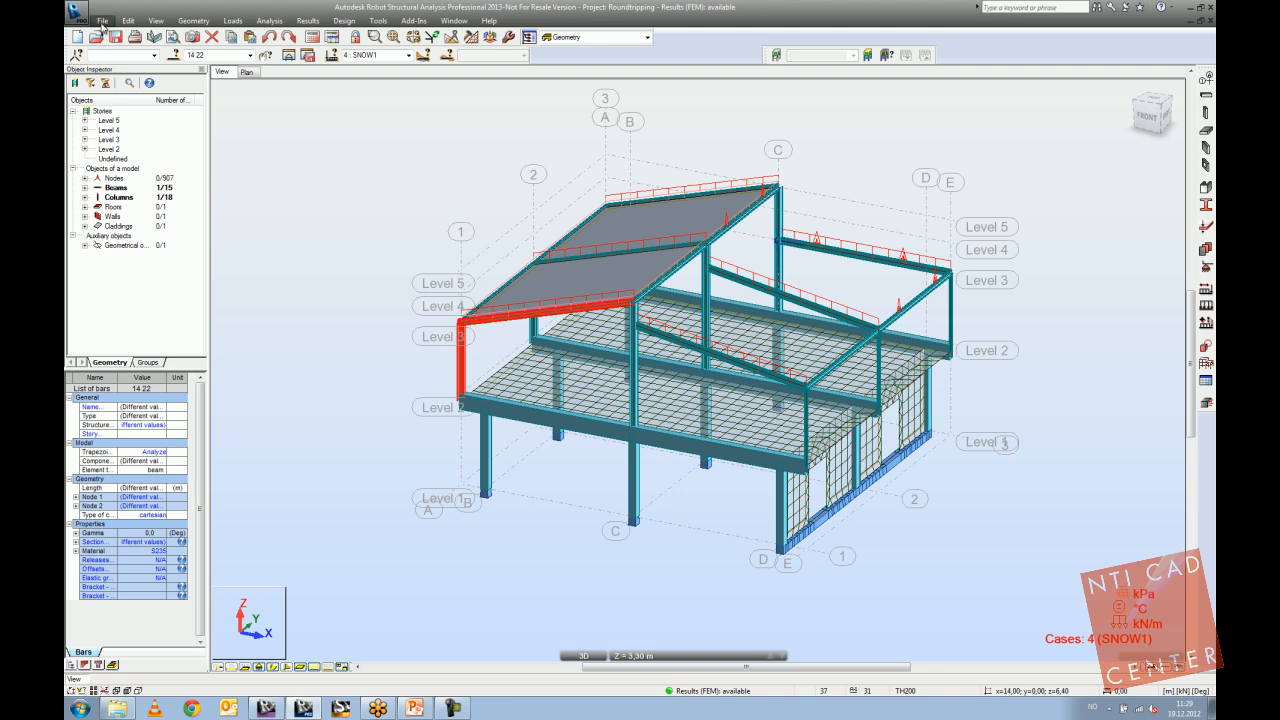
click(102, 20)
click(200, 205)
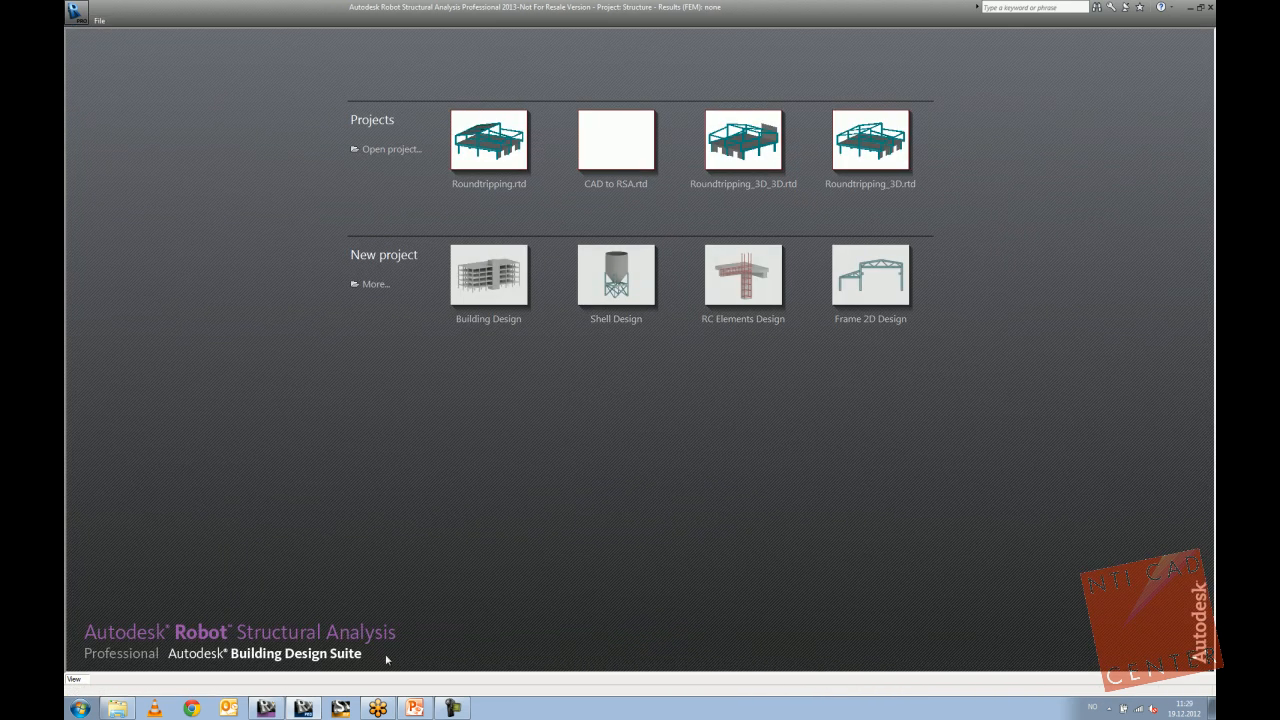
Return to Revit and set the 3D view's visual style to Shaded.
click(266, 708)
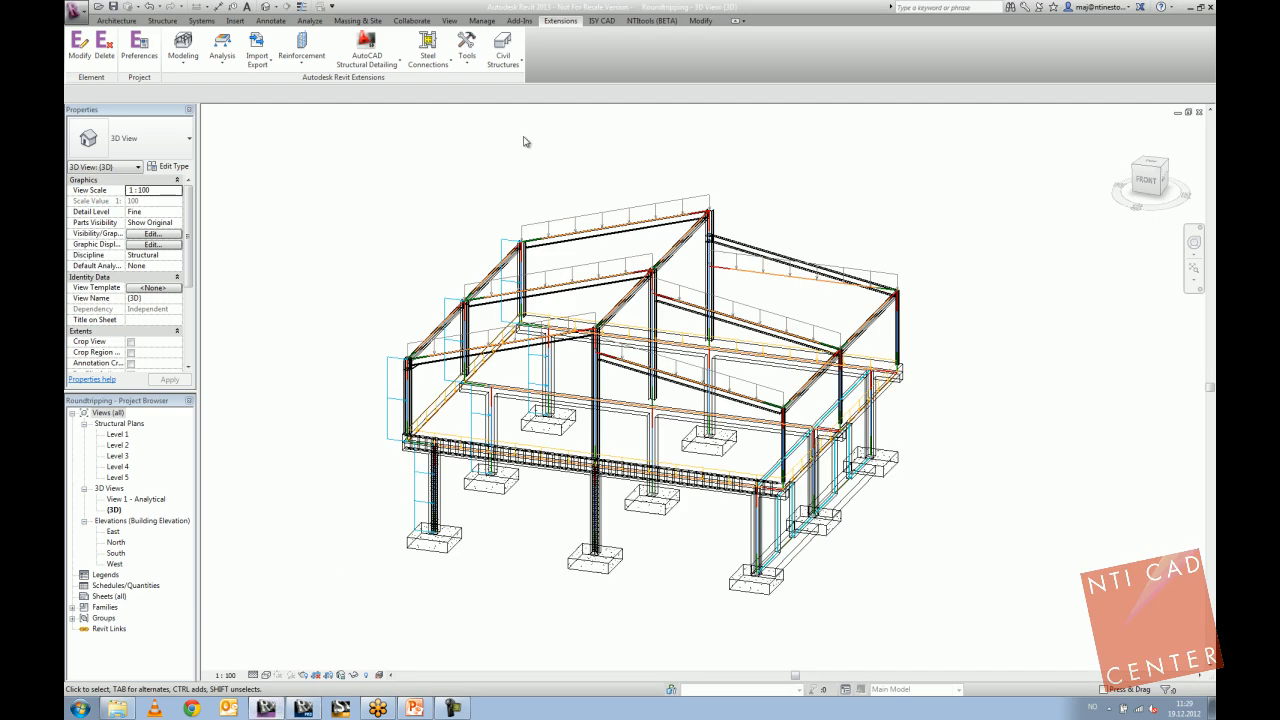
middle_drag(599, 224, 519, 220)
scroll(575, 232, up, 1)
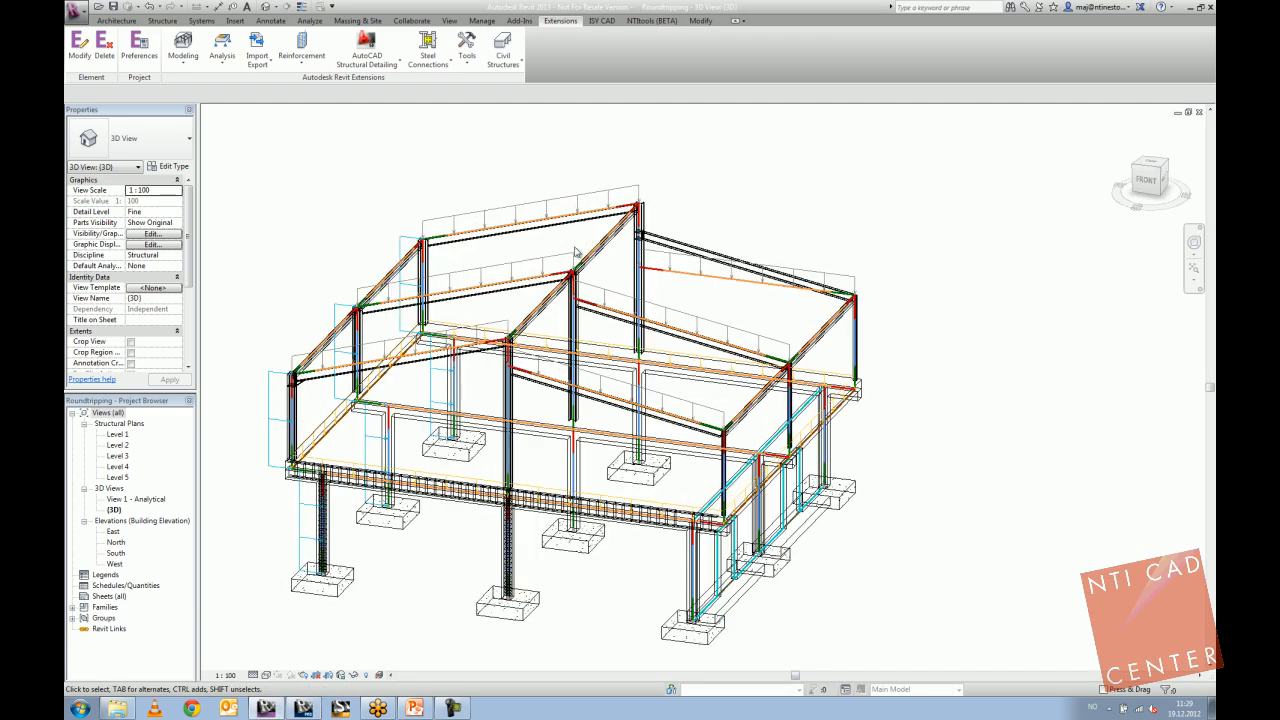
shift+middle_drag(657, 280, 616, 295)
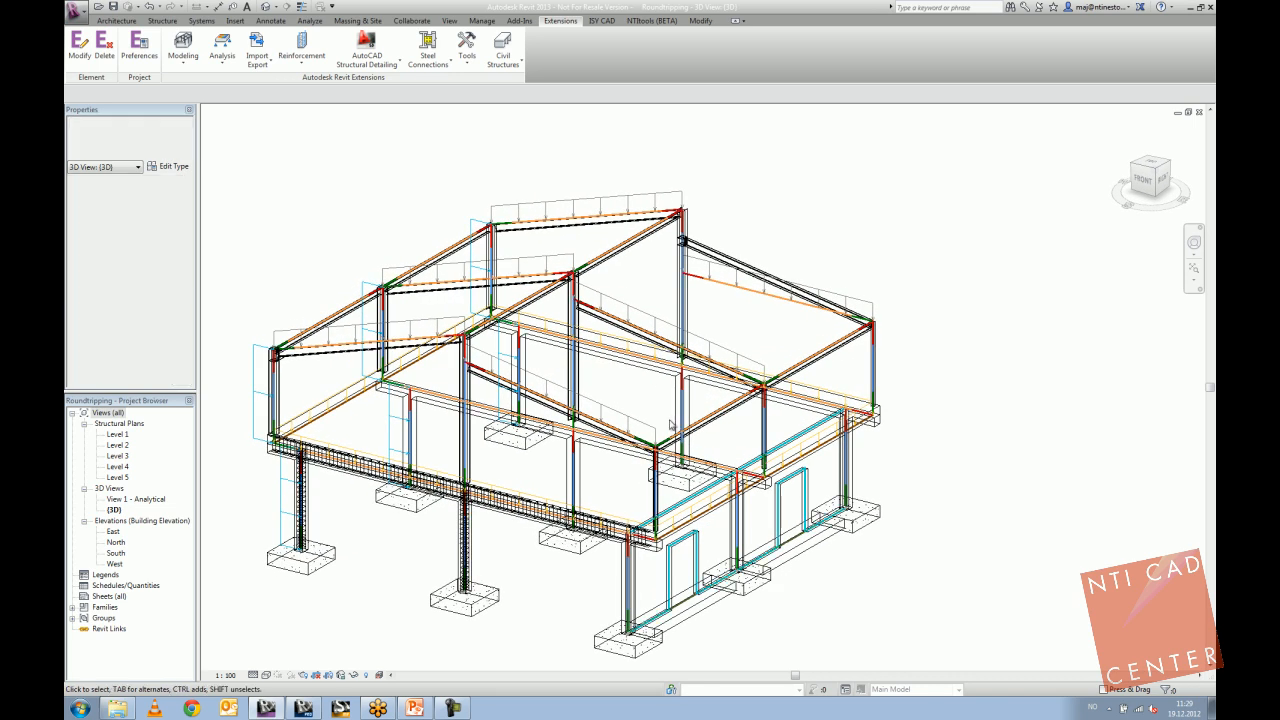
click(163, 21)
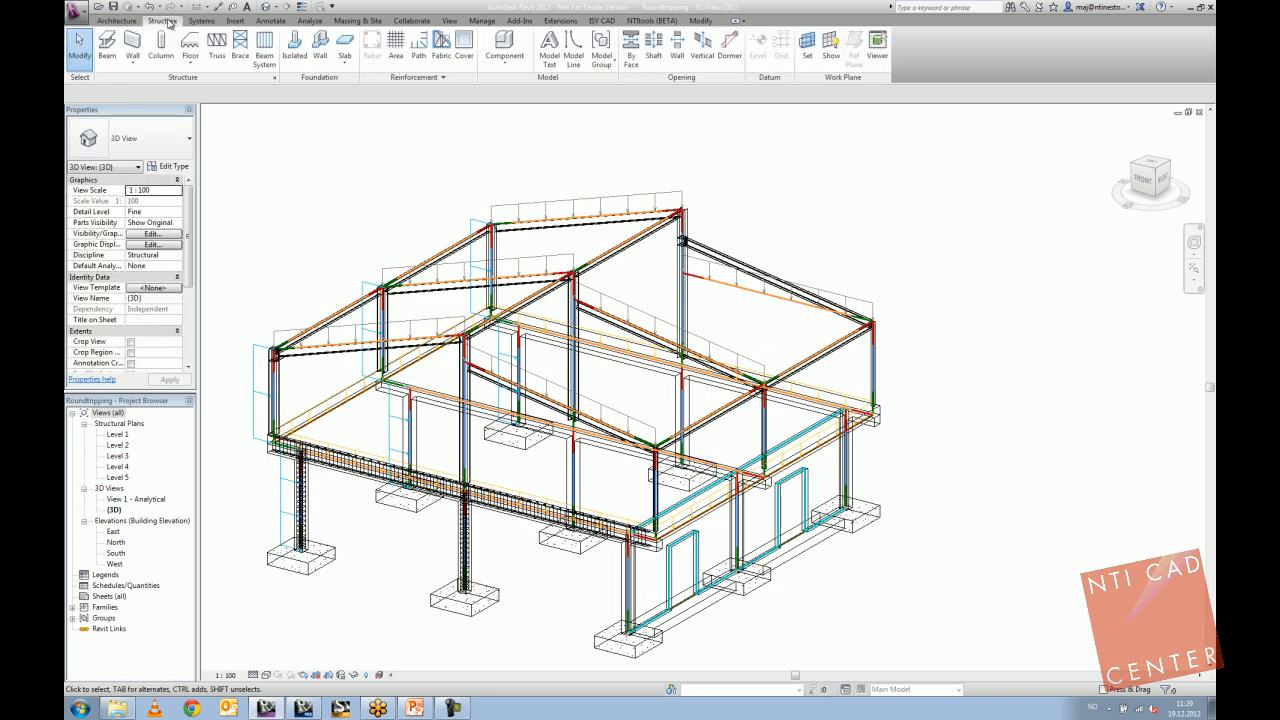
click(265, 676)
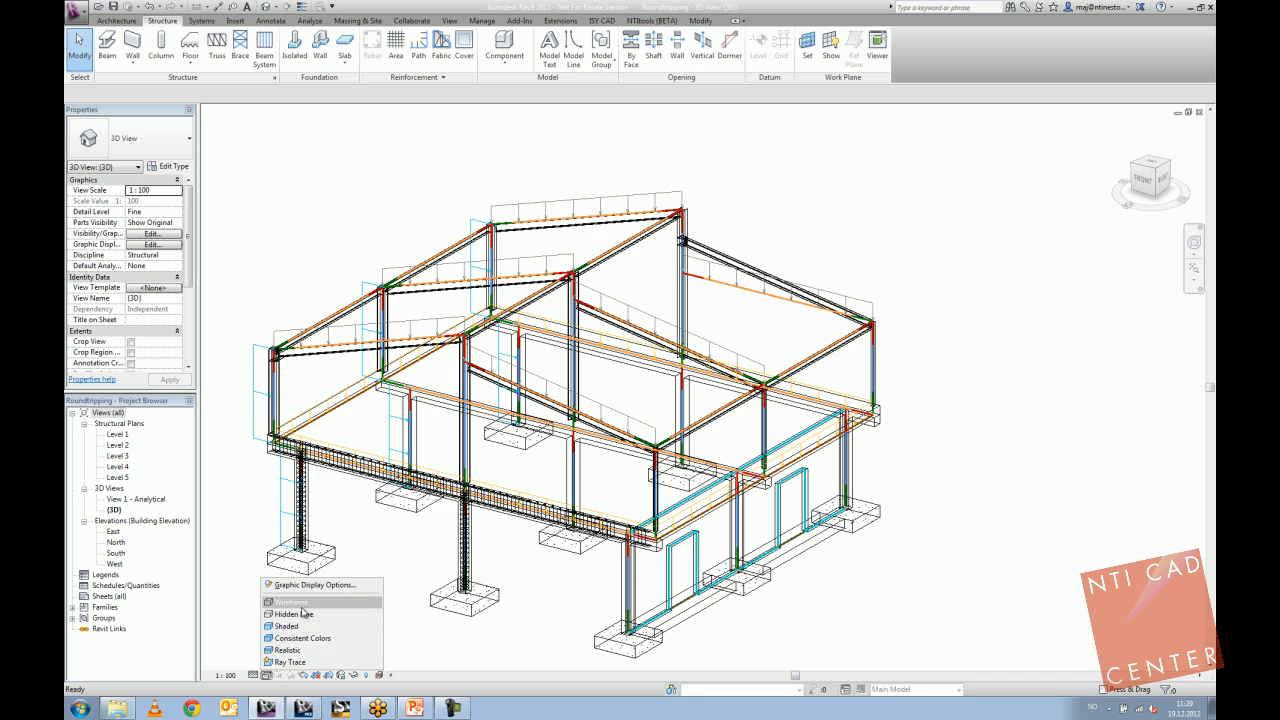
click(297, 627)
Place an IPE 200 beam with 3D snapping diagonally across the lower roof, from the front ridge column's beam joint to the middle eave column's top.
click(107, 45)
click(444, 93)
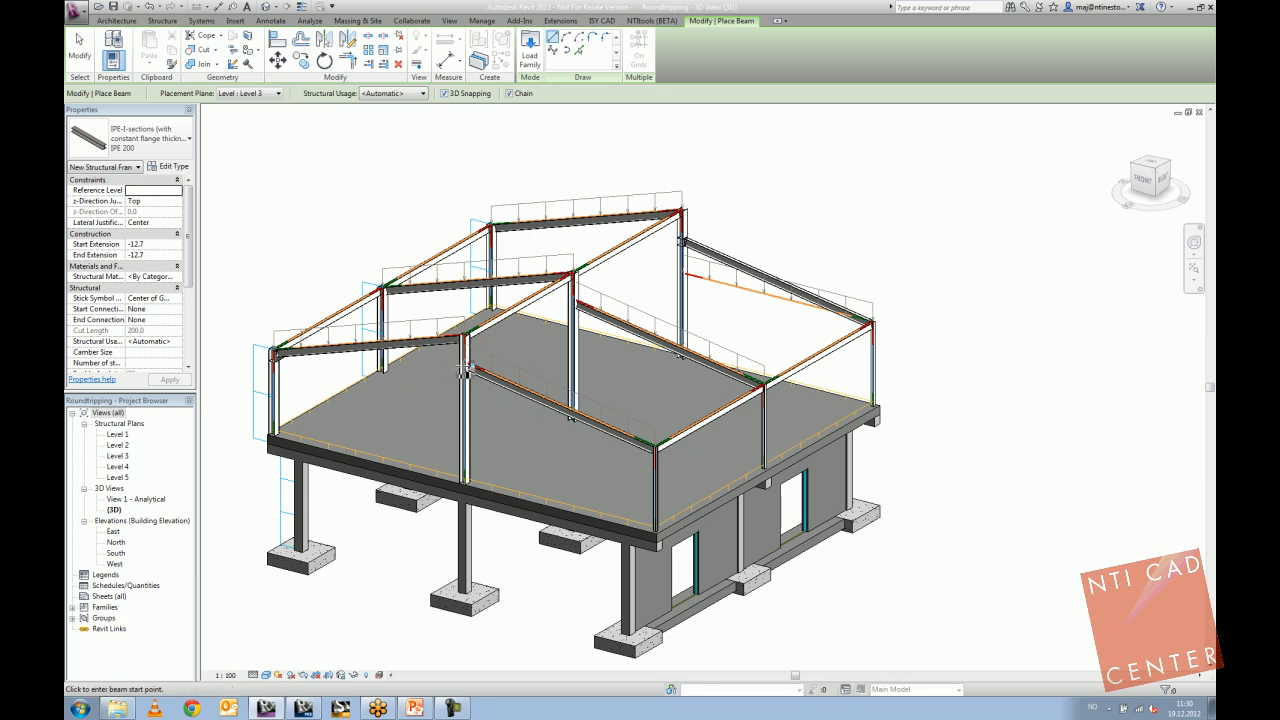
scroll(466, 368, up, 4)
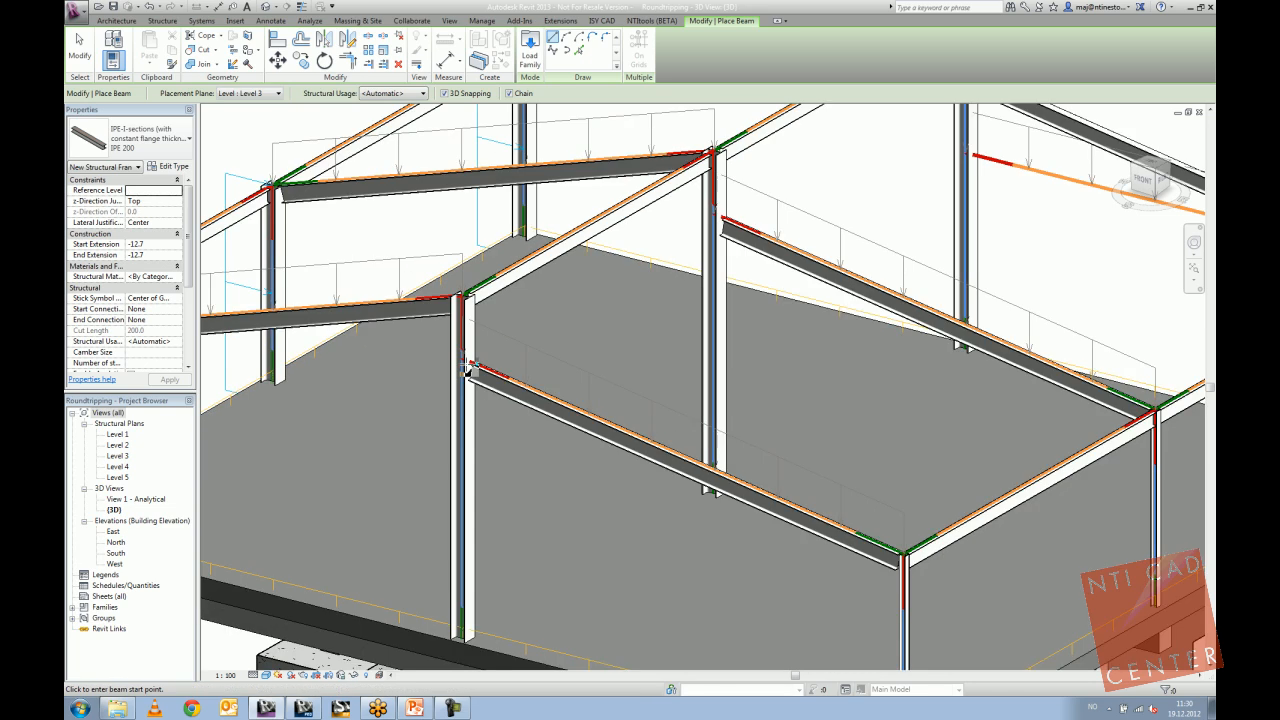
click(466, 368)
scroll(714, 371, down, 4)
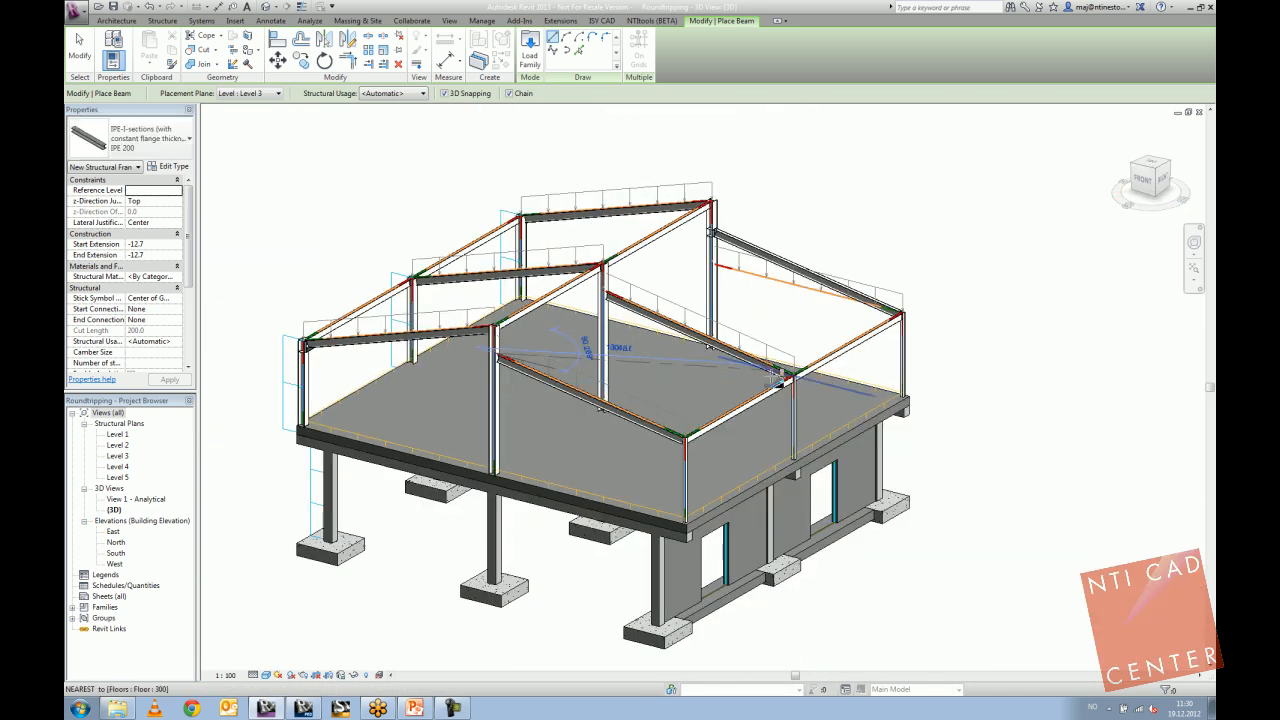
scroll(786, 372, up, 4)
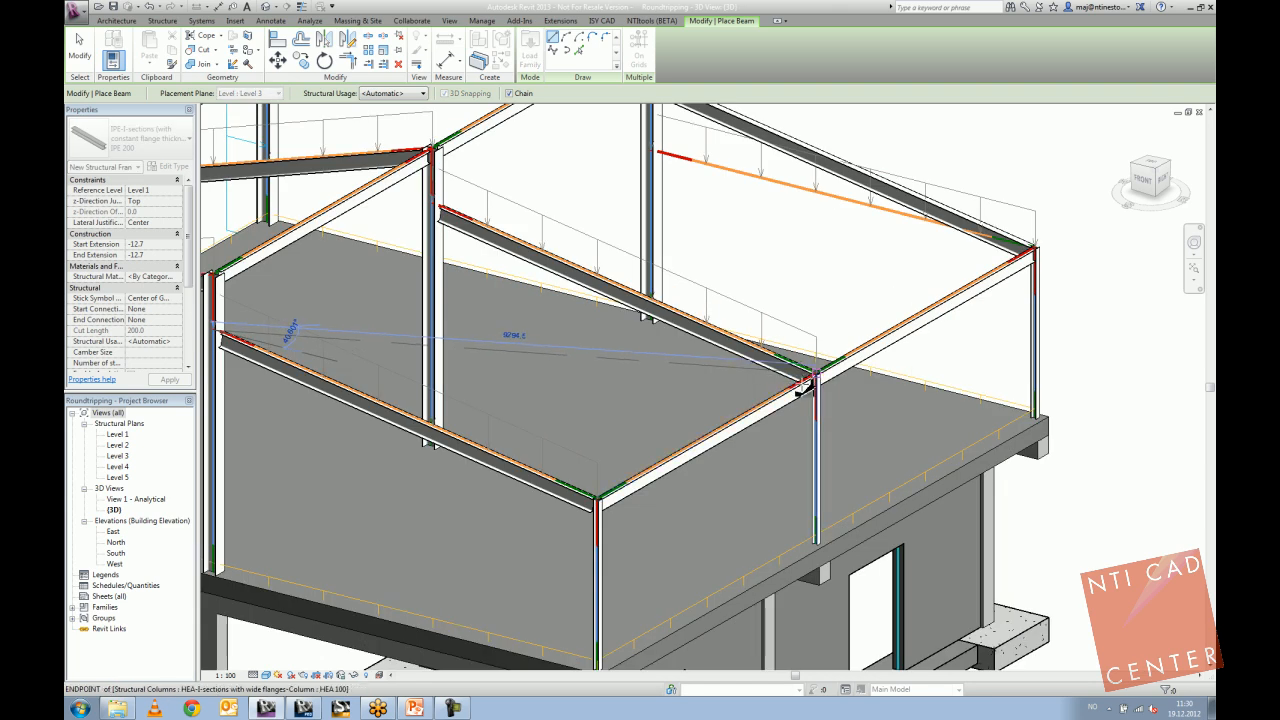
click(816, 378)
scroll(800, 390, down, 2)
shift+middle_drag(794, 400, 826, 354)
scroll(826, 354, down, 3)
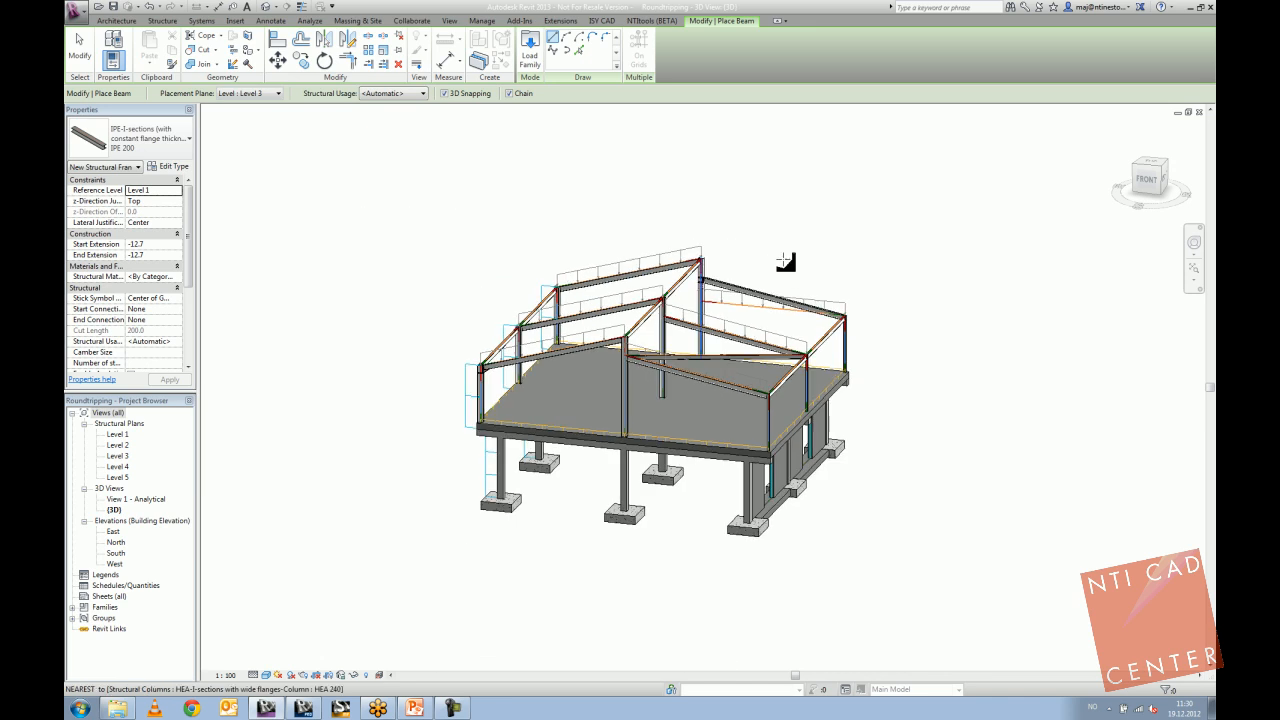
middle_drag(777, 349, 715, 331)
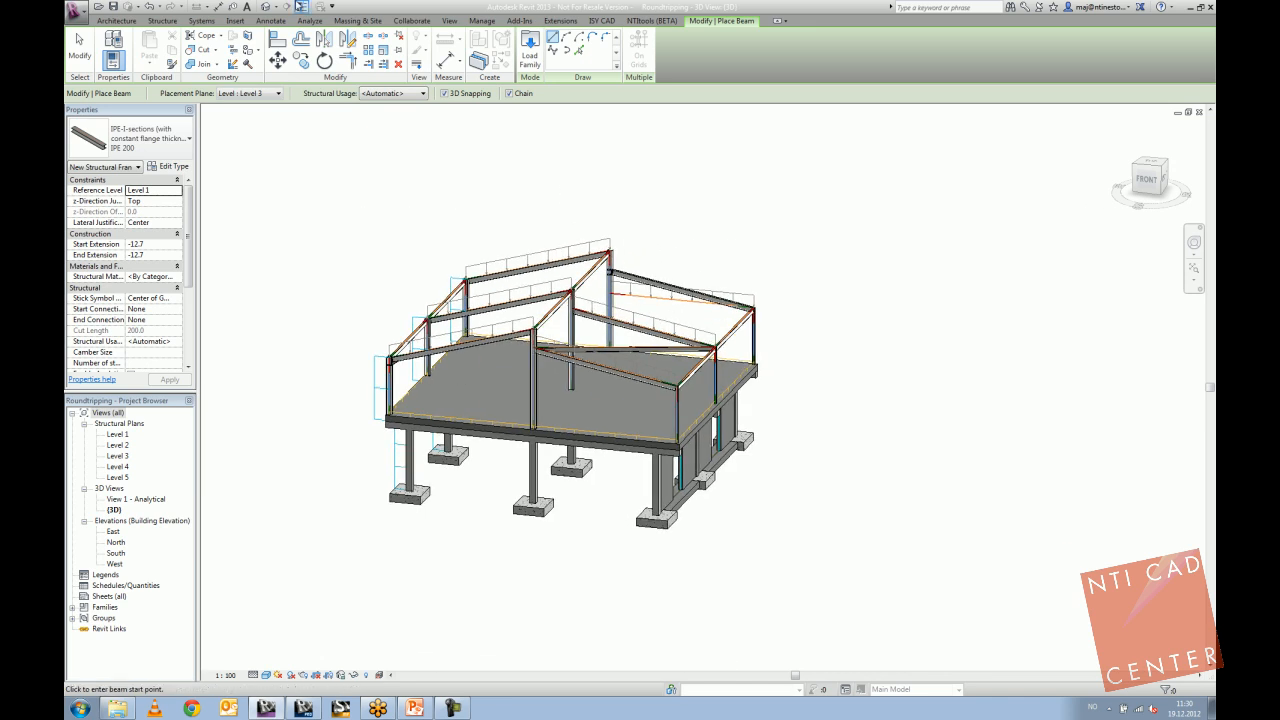
Send the model to Robot Structural Analysis with reinforcement projects and steel connections included, and decline the warnings report.
click(307, 21)
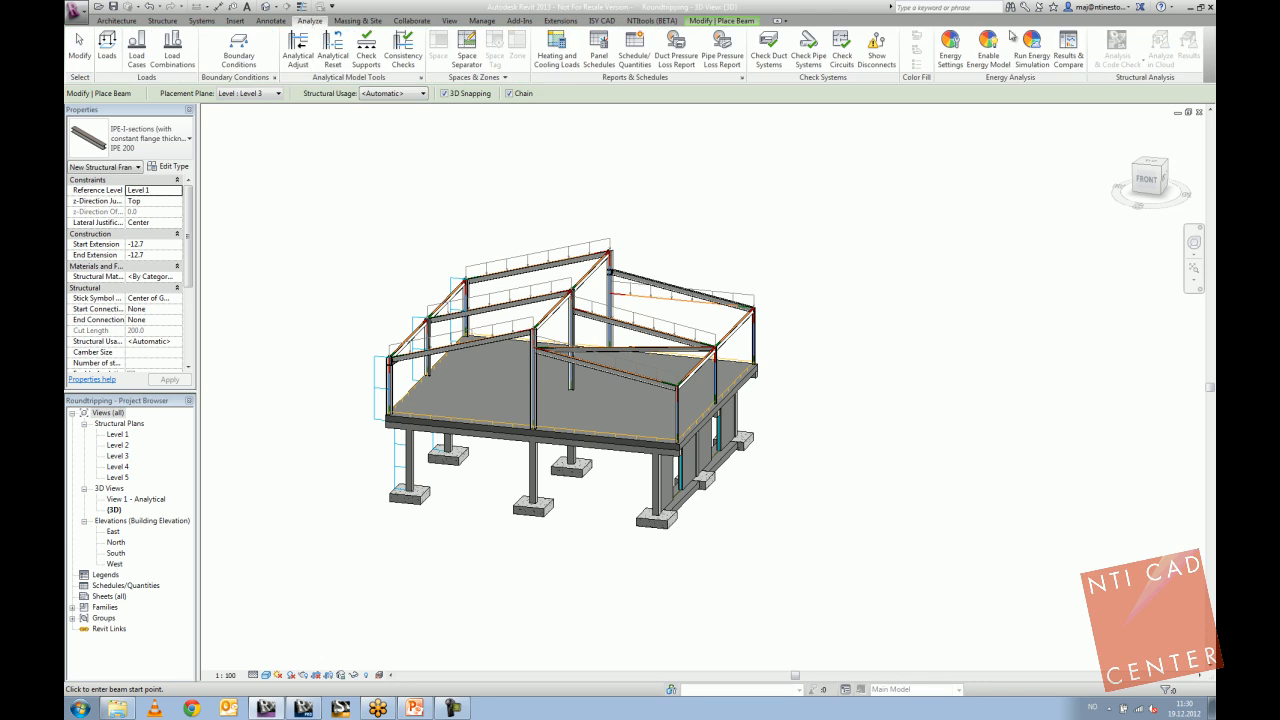
key(Escape)
key(Escape)
click(1116, 55)
click(1118, 107)
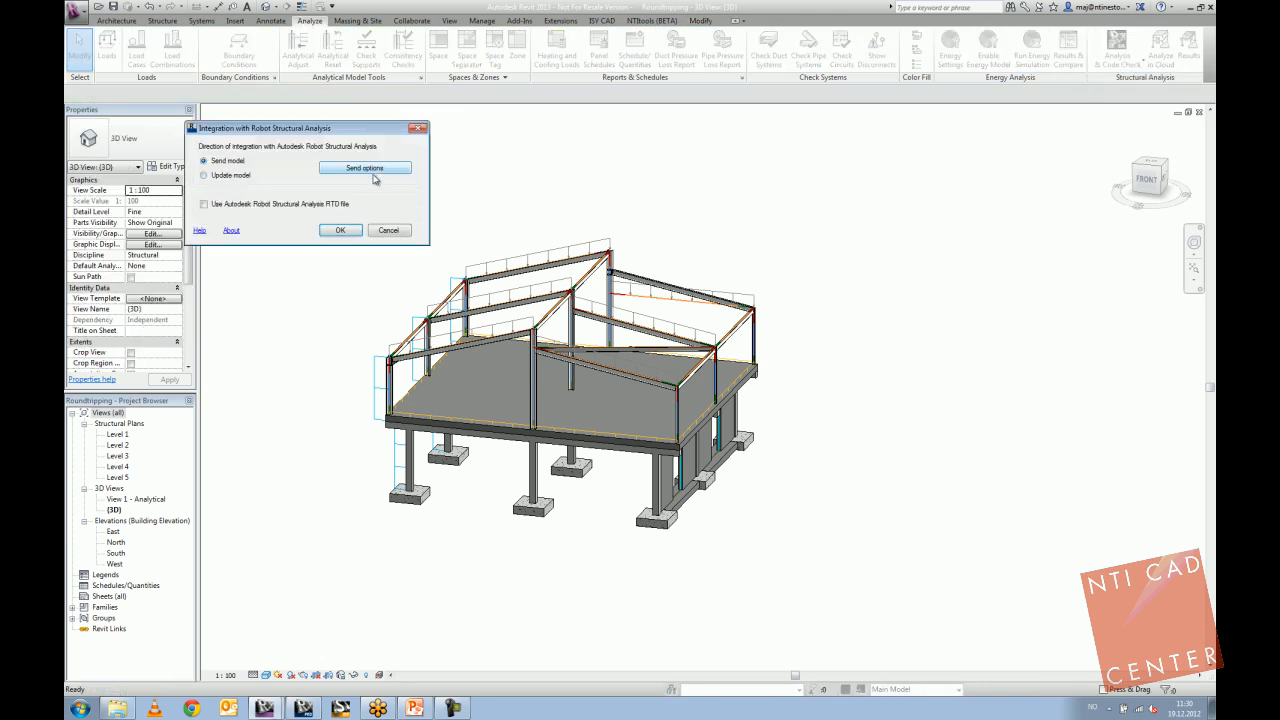
click(372, 170)
click(292, 165)
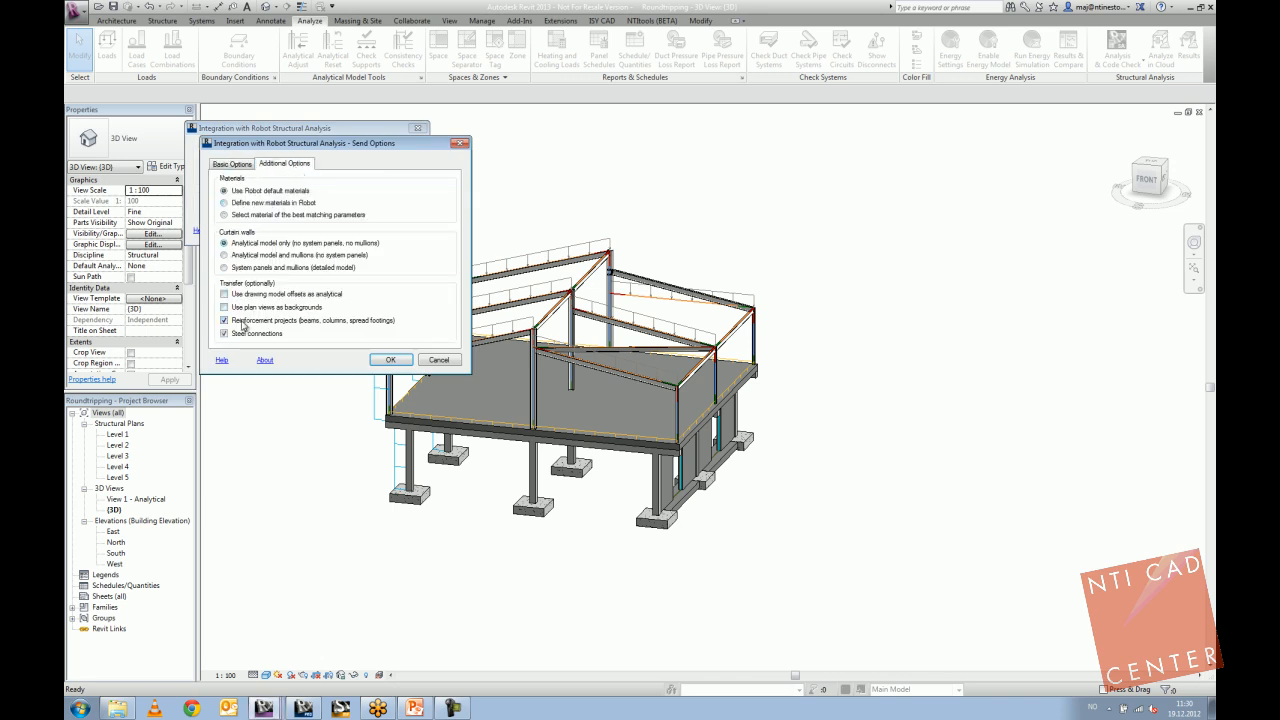
click(386, 361)
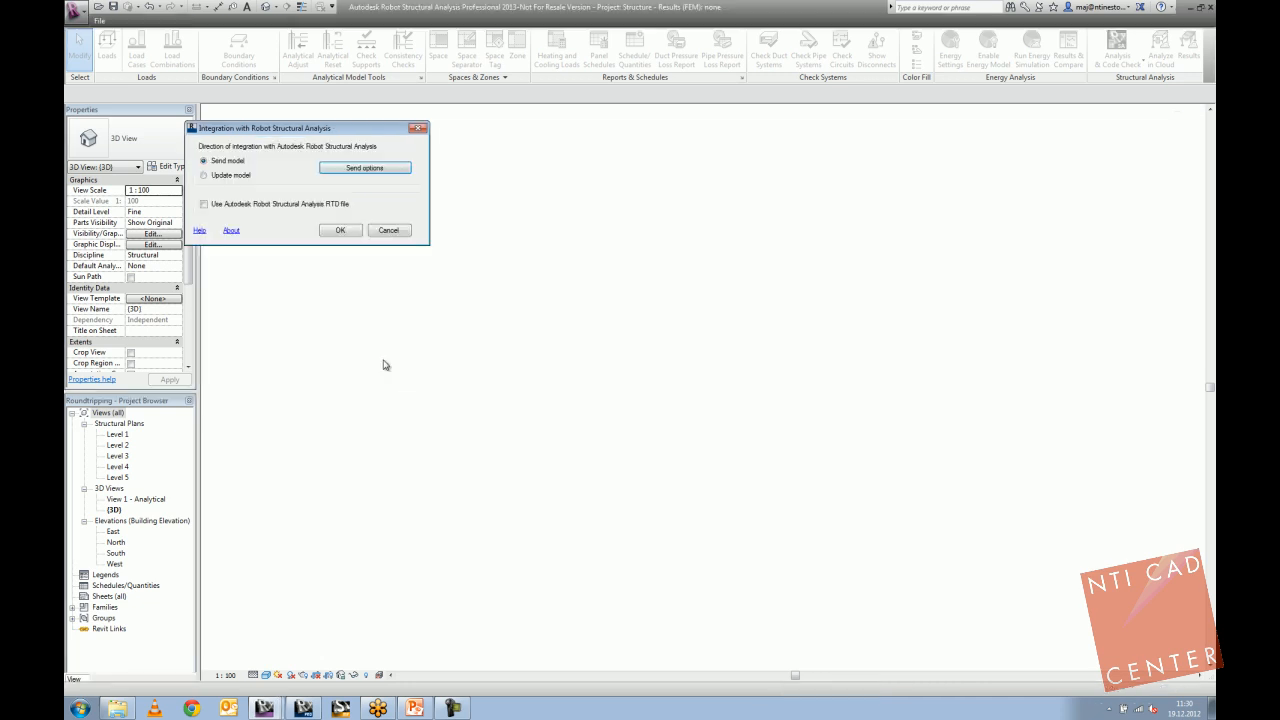
click(337, 231)
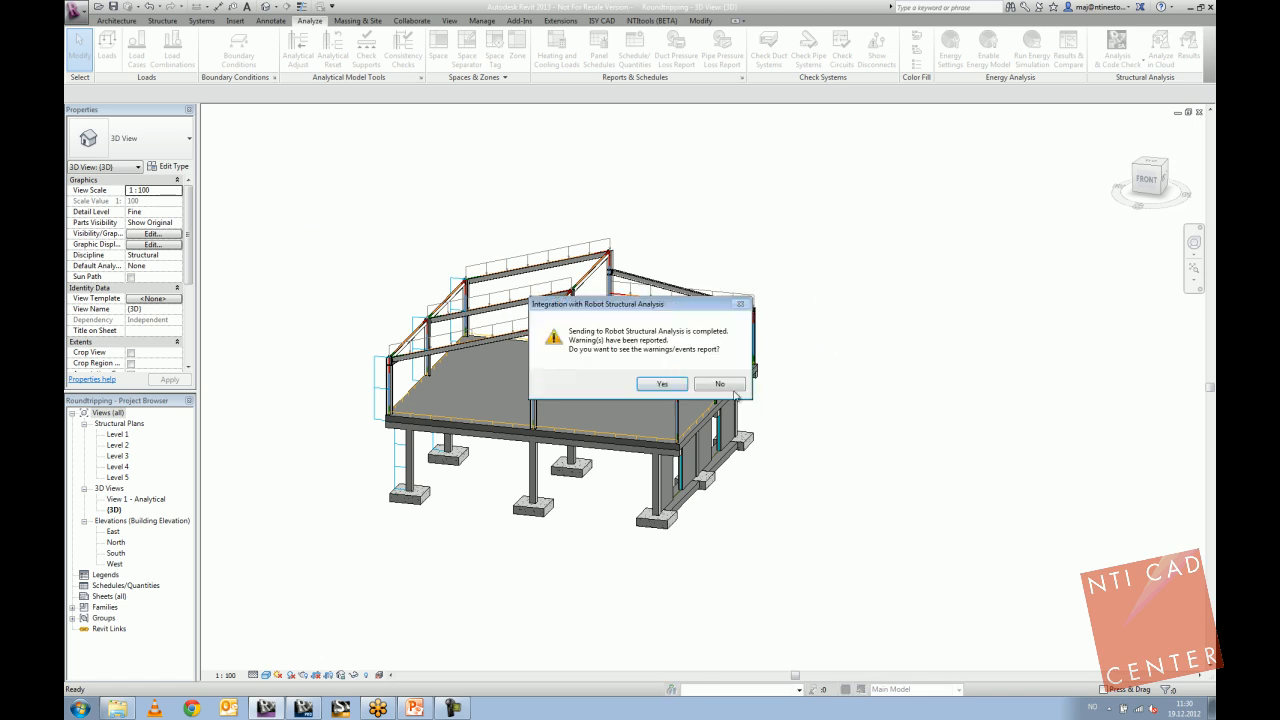
click(722, 386)
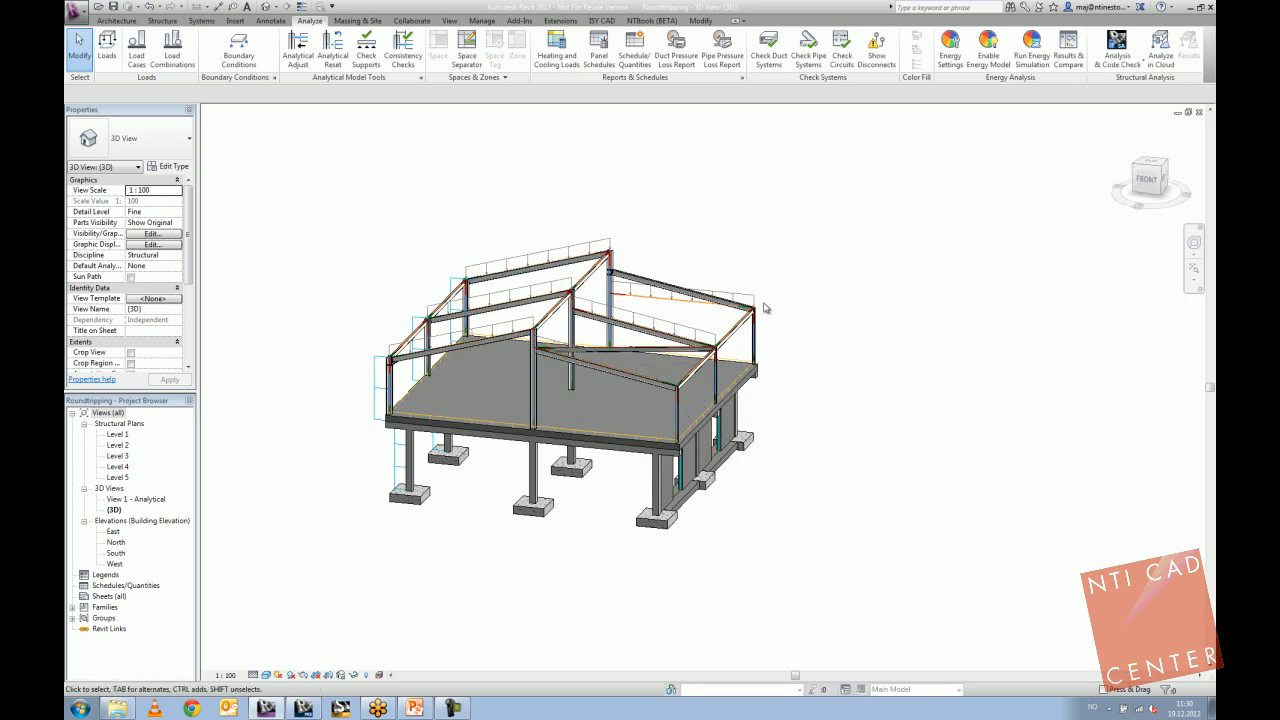
Examine the project information for the RMLinkedFileName path that links the Revit model to its Robot file.
click(482, 20)
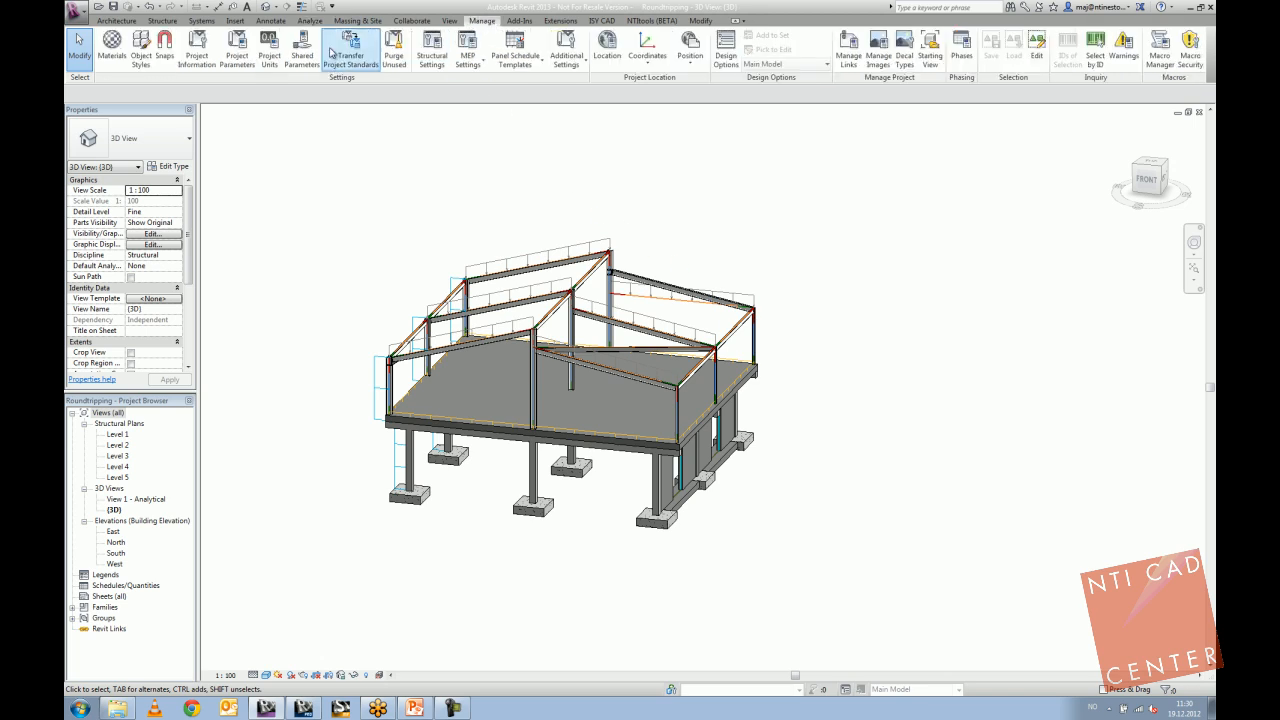
click(227, 70)
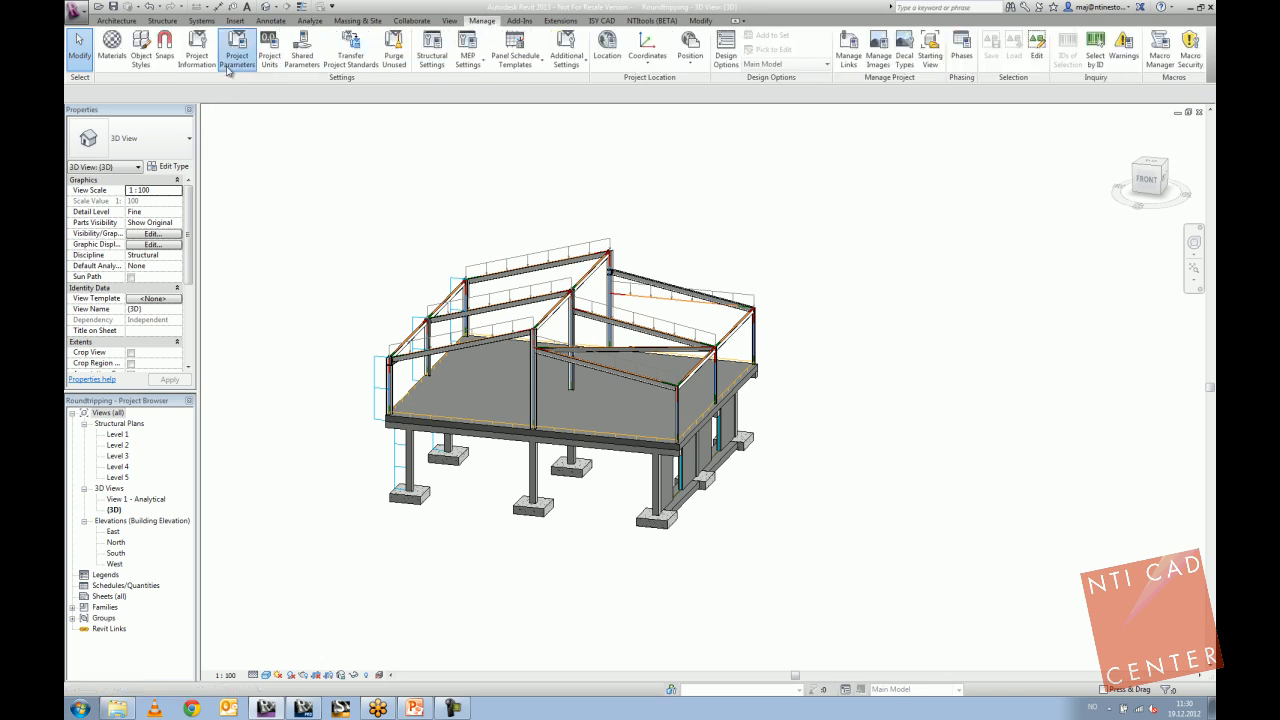
click(721, 256)
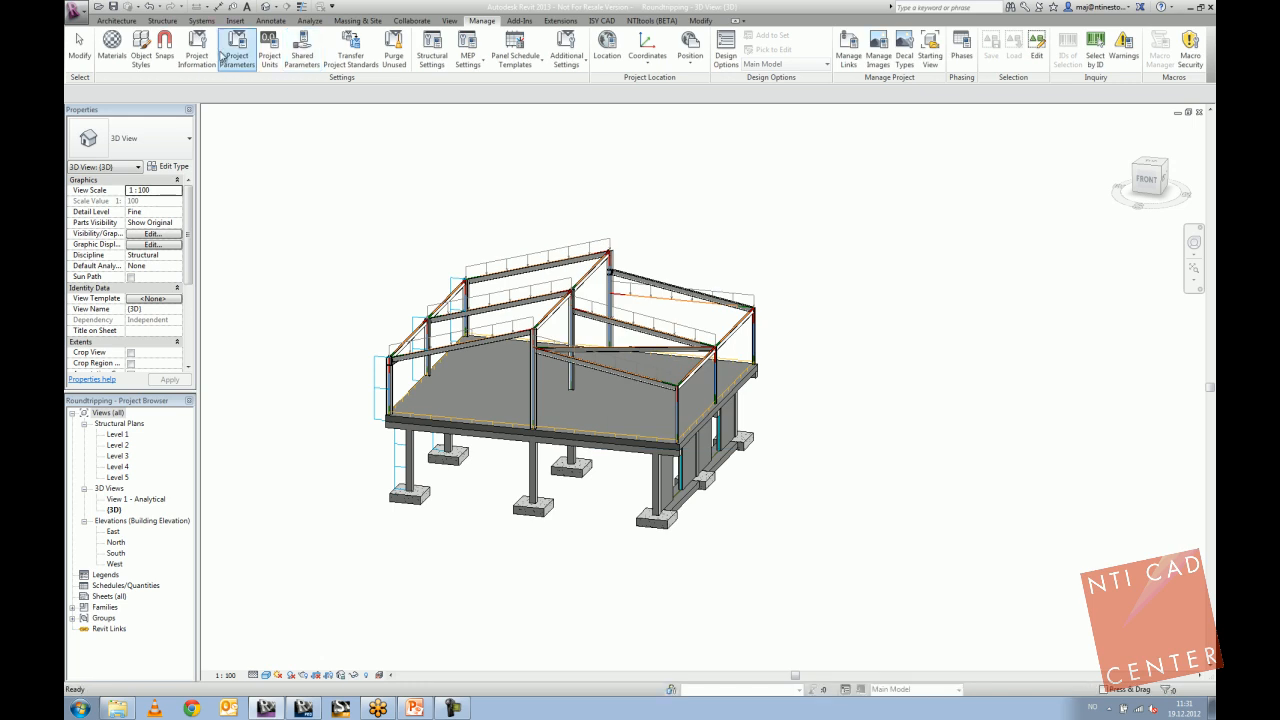
click(198, 48)
drag(555, 288, 548, 378)
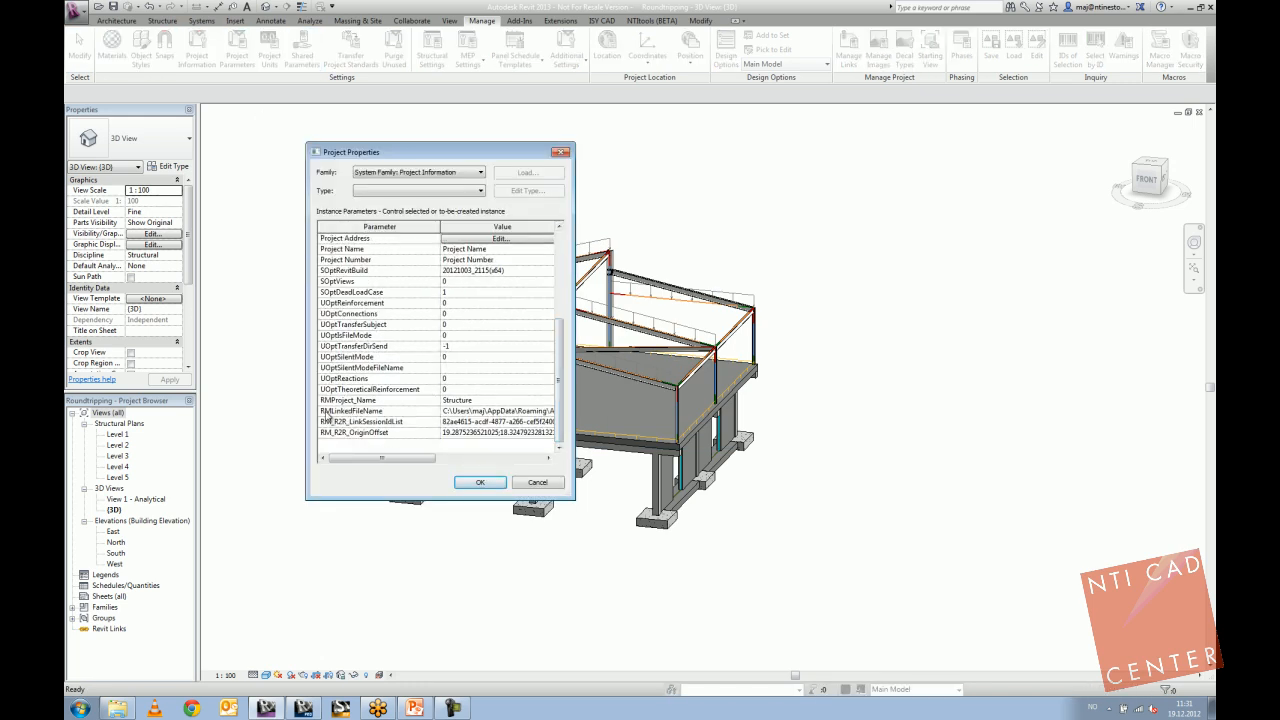
click(455, 413)
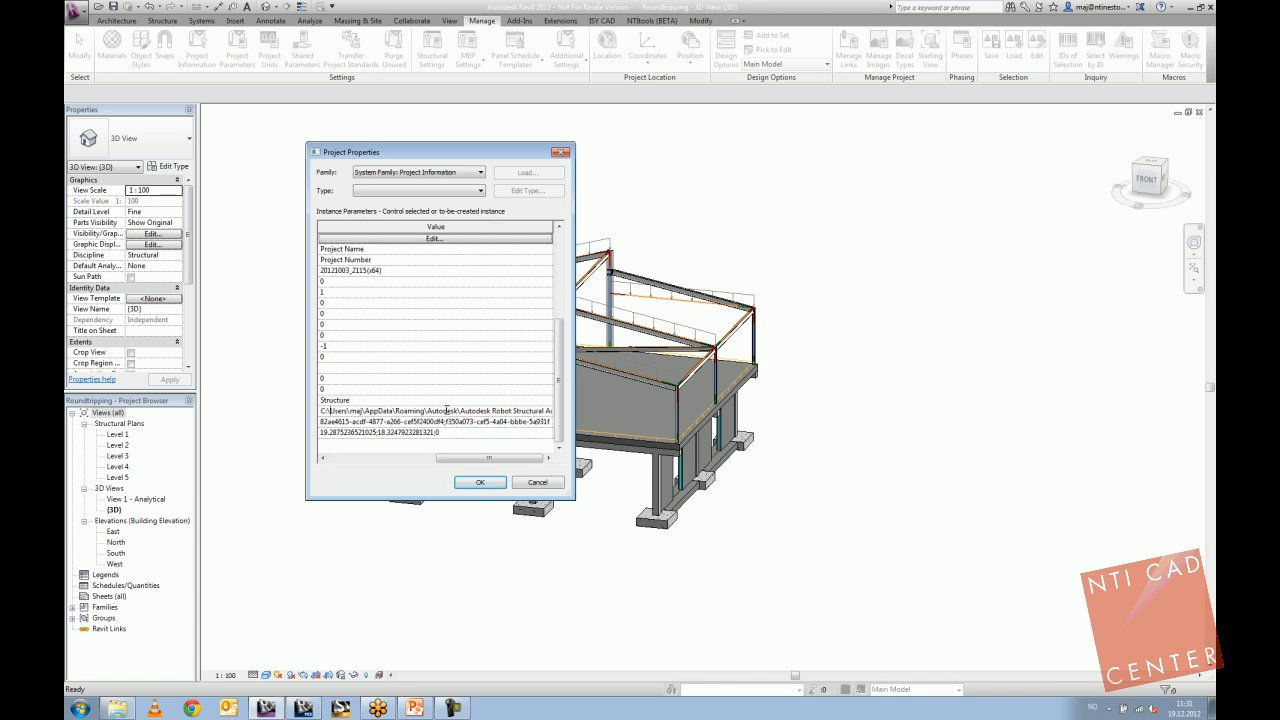
drag(400, 412, 566, 410)
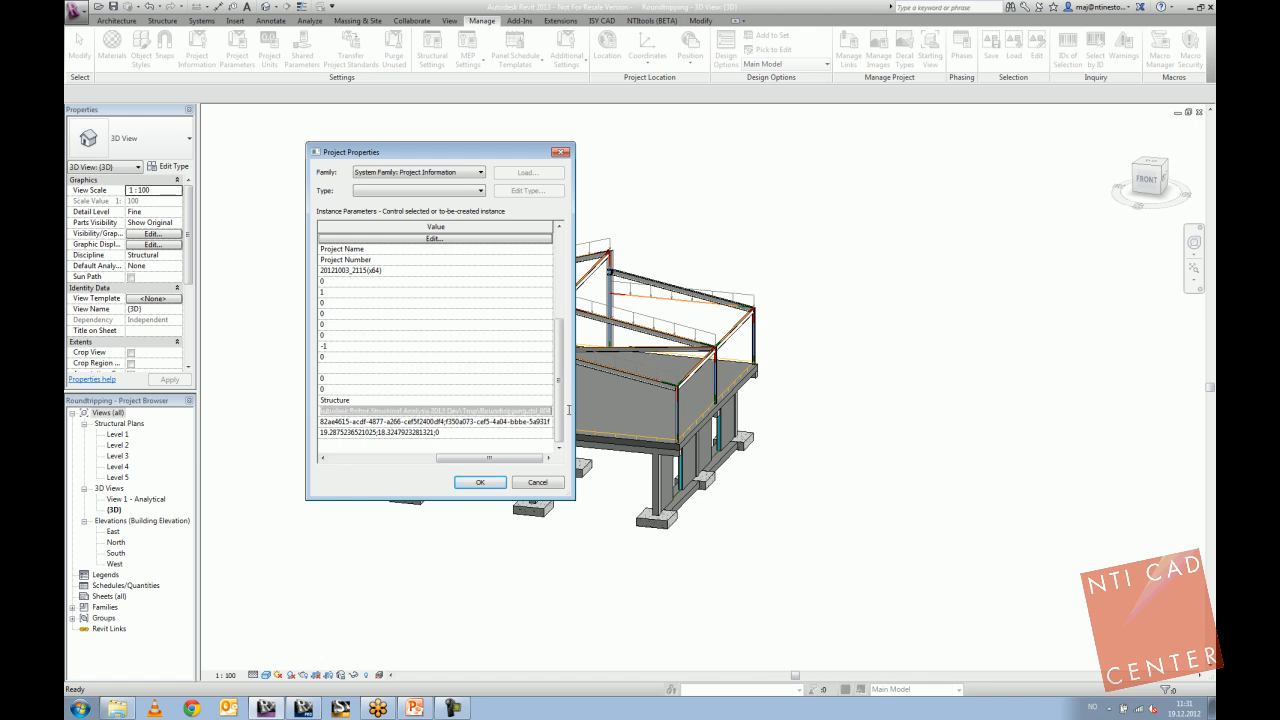
click(492, 412)
drag(466, 412, 552, 412)
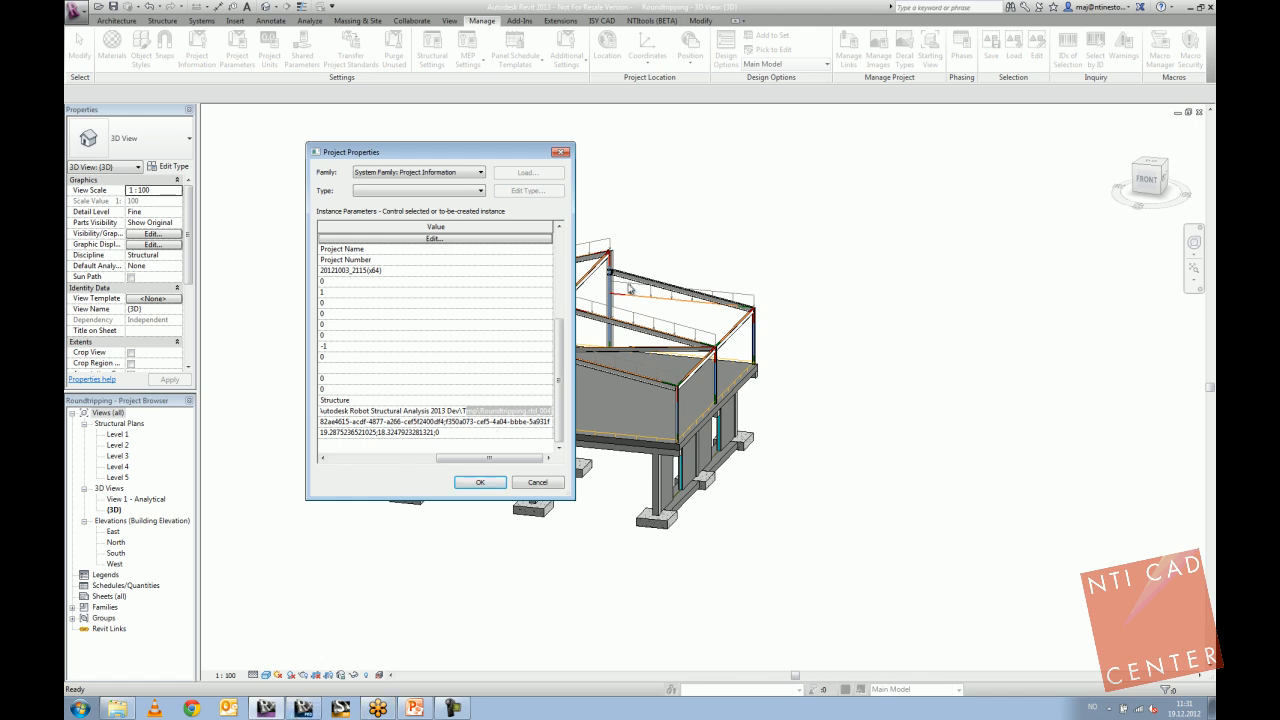
Switch to Robot and display the members' section shapes to examine the transferred structure with the added diagonal beam.
click(300, 710)
middle_drag(619, 407, 566, 394)
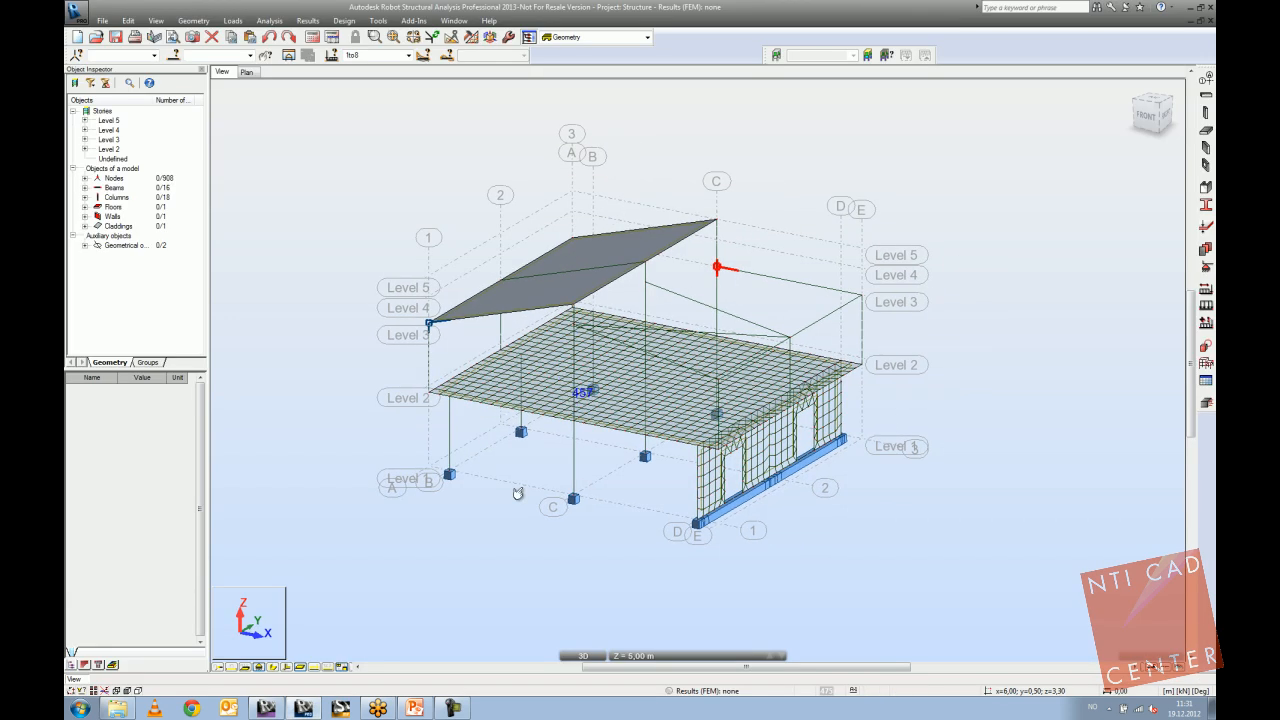
click(275, 668)
mouse_move(532, 489)
shift+middle_down()
mouse_move(521, 463)
mouse_move(554, 487)
shift+middle_up()
scroll(728, 257, up, 4)
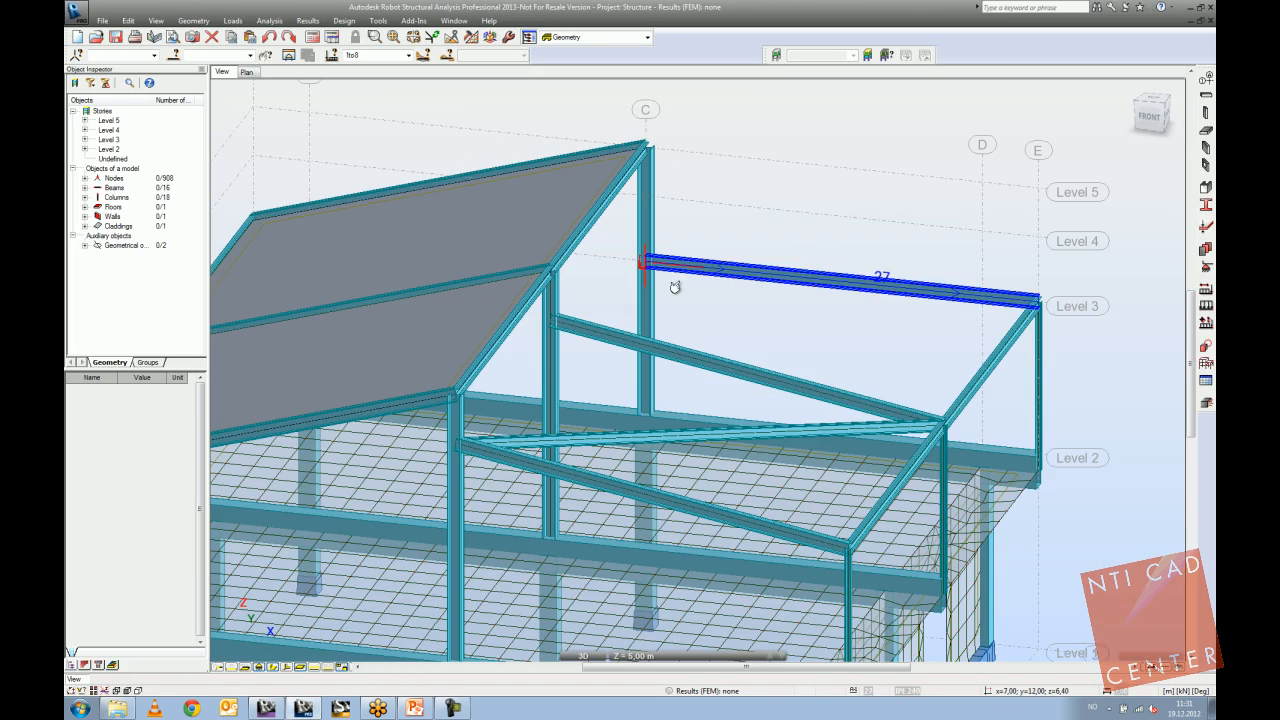
scroll(698, 290, down, 3)
scroll(698, 290, up, 1)
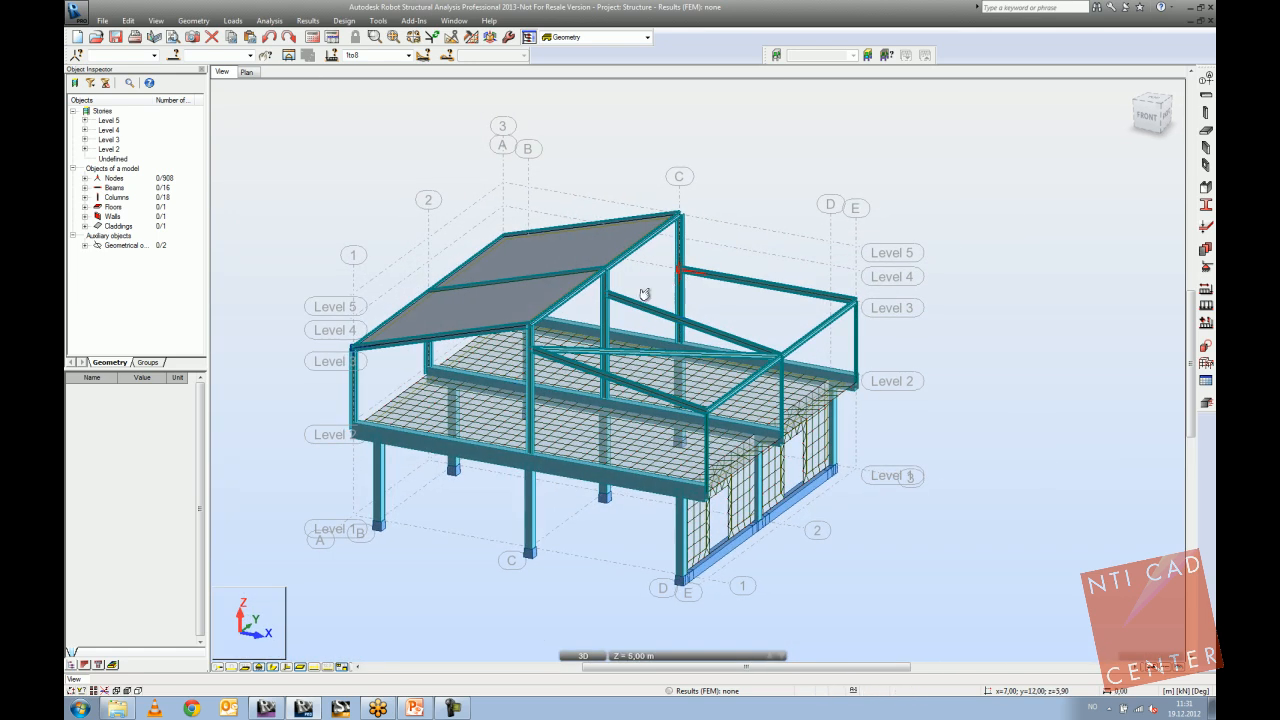
Check the transferred Column-Beam and Frame knee connections in the steel connections layout, and return to the Geometry layout.
click(622, 40)
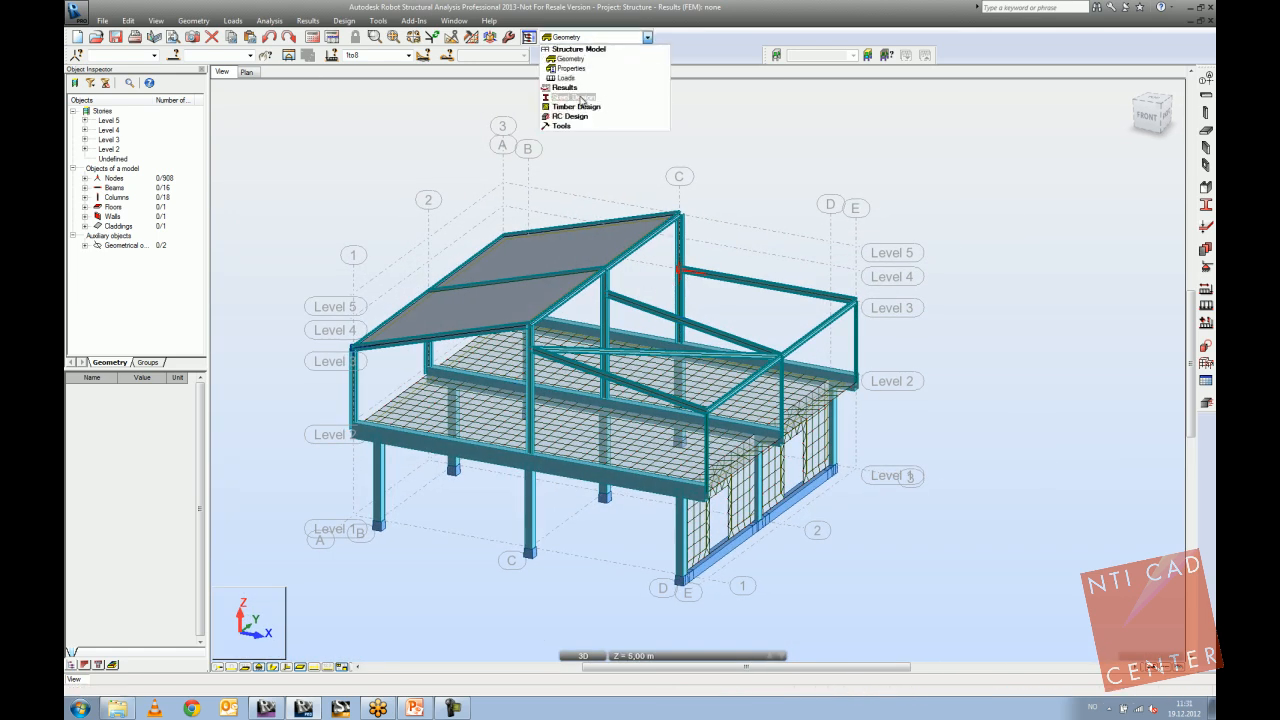
click(574, 96)
click(578, 88)
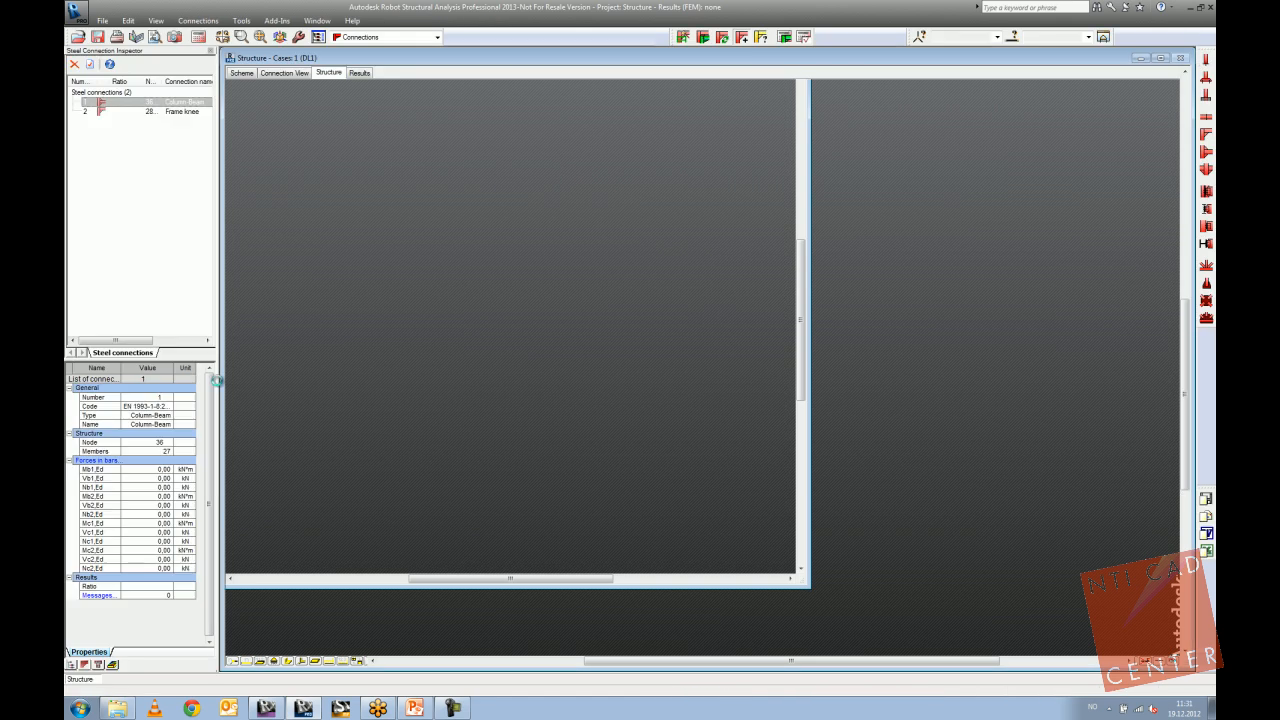
click(276, 75)
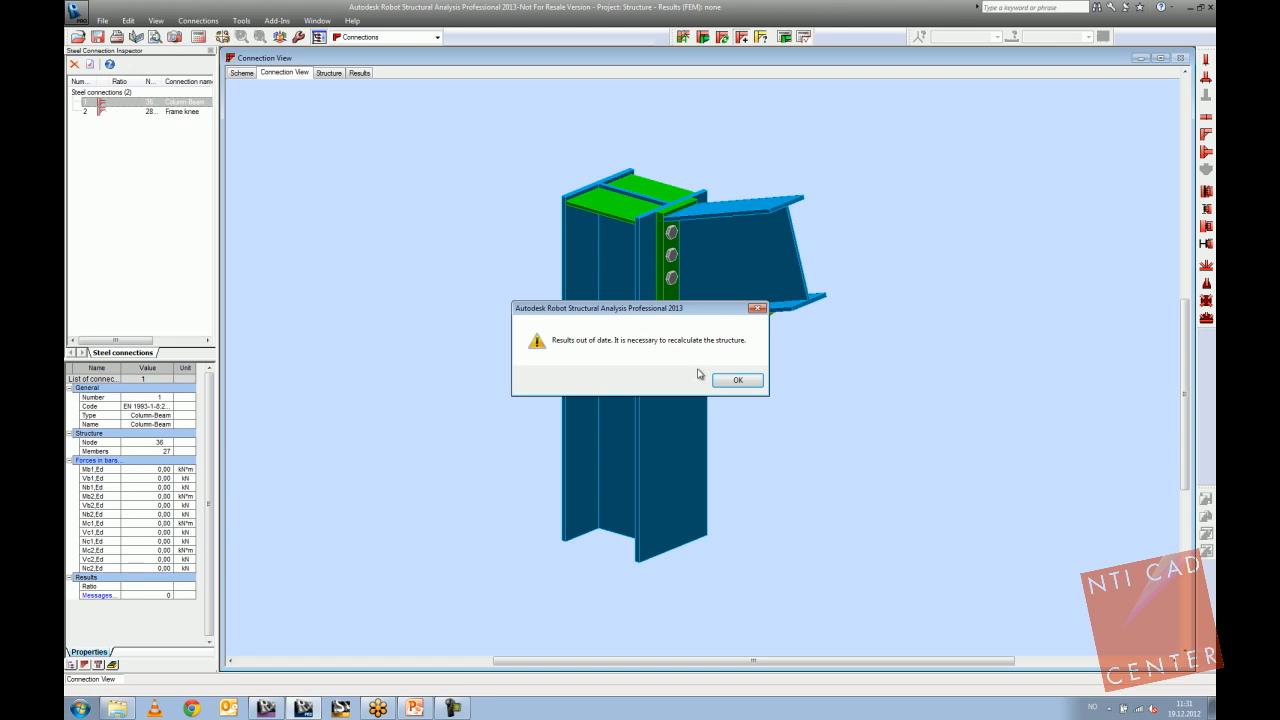
click(736, 380)
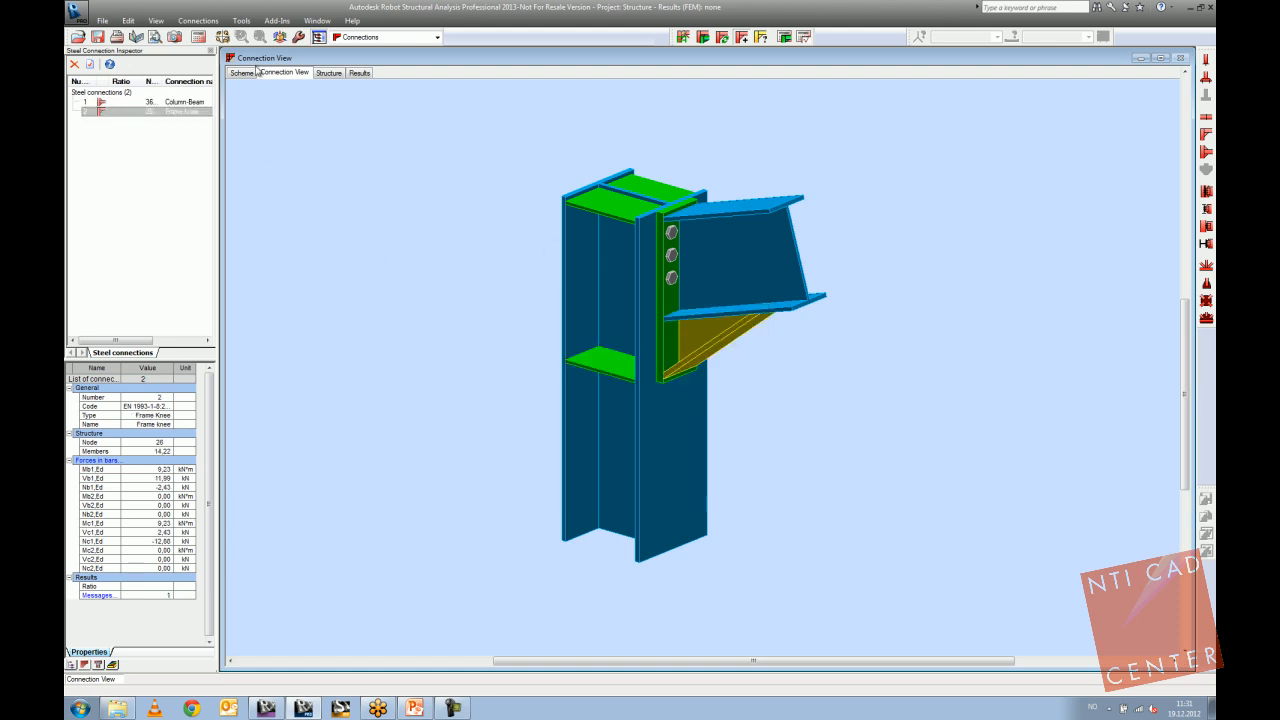
click(345, 38)
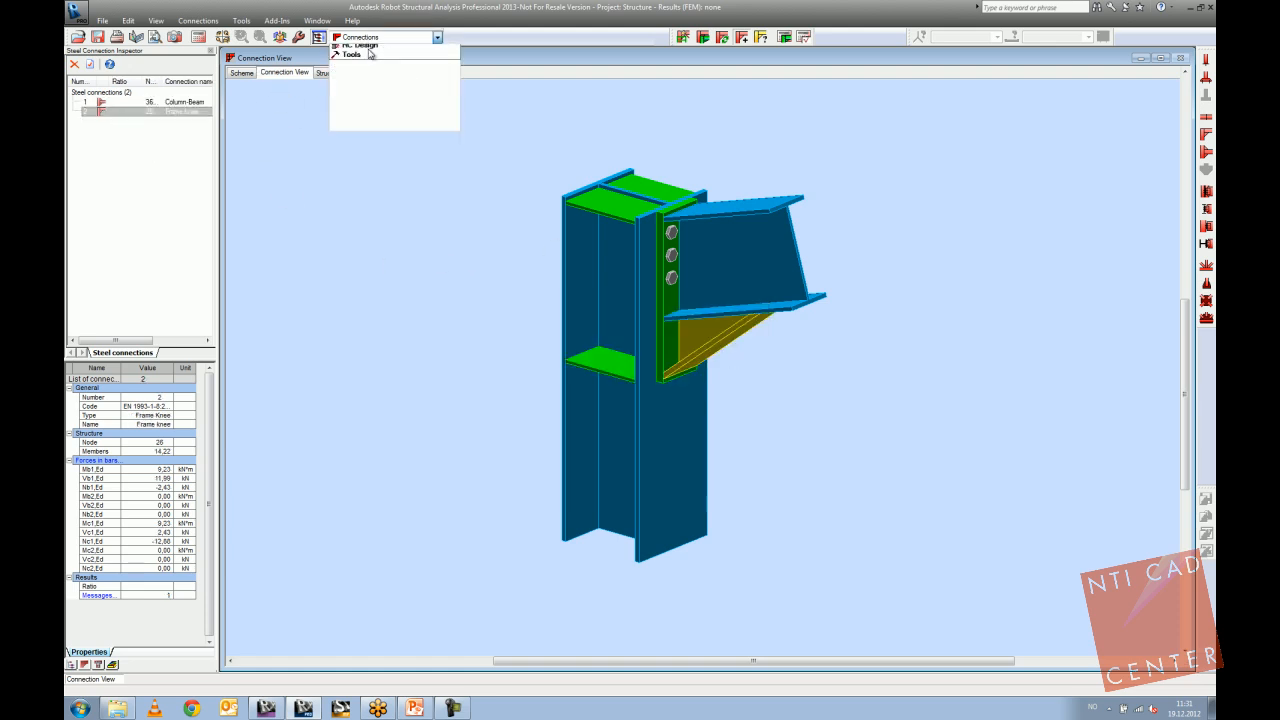
click(360, 60)
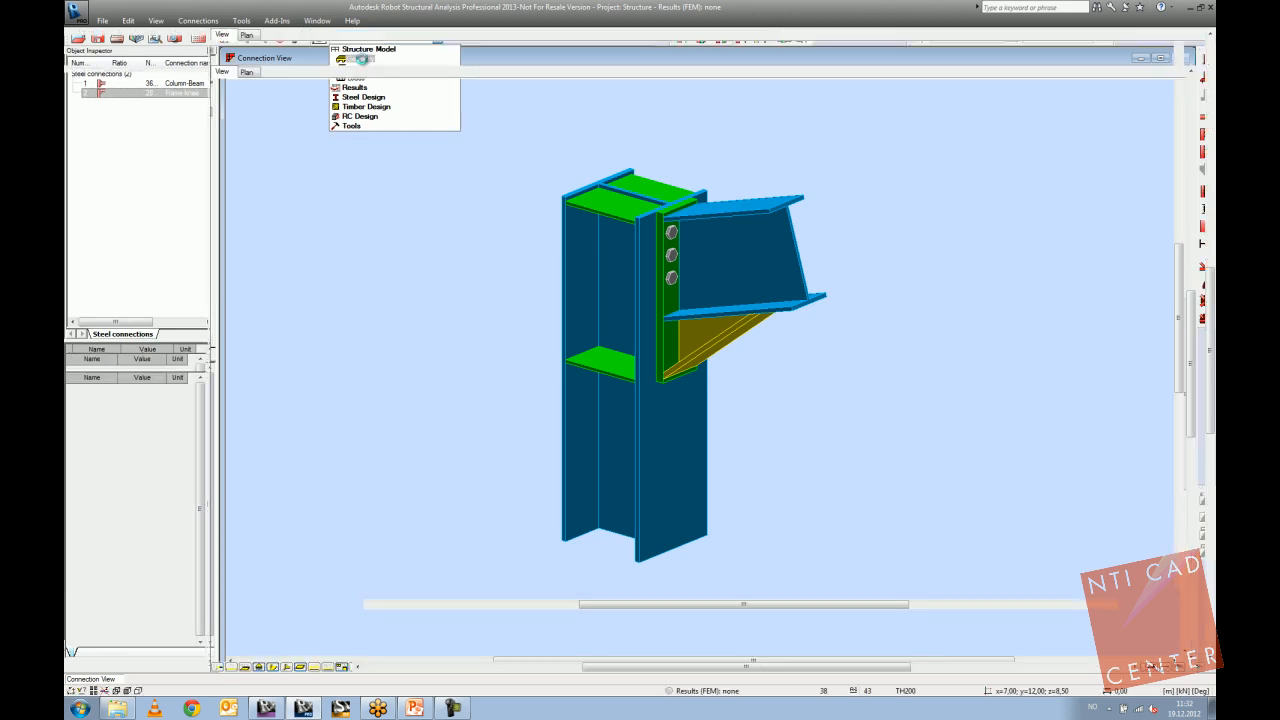
Display the load symbols in Robot's 3D structure view.
click(313, 667)
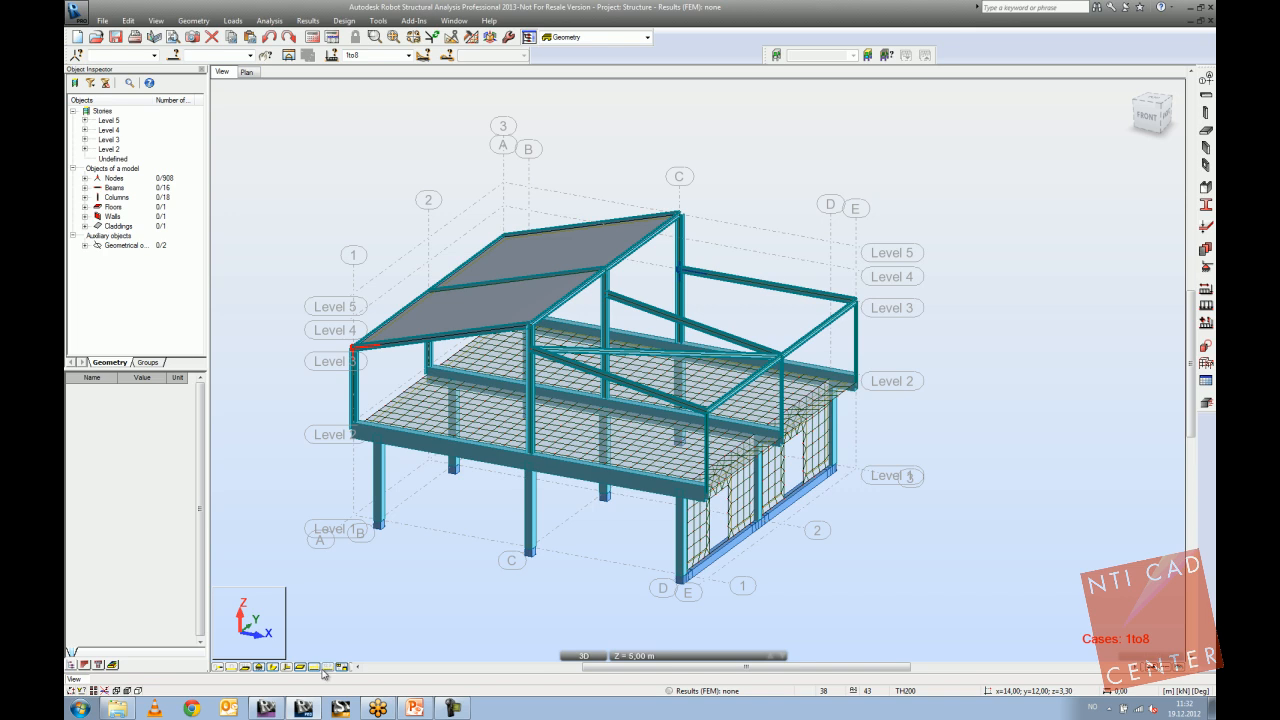
Display load case 4: SNOW1 and examine its loads on the roof beams of the 3D structure.
click(408, 55)
click(393, 90)
scroll(779, 343, up, 3)
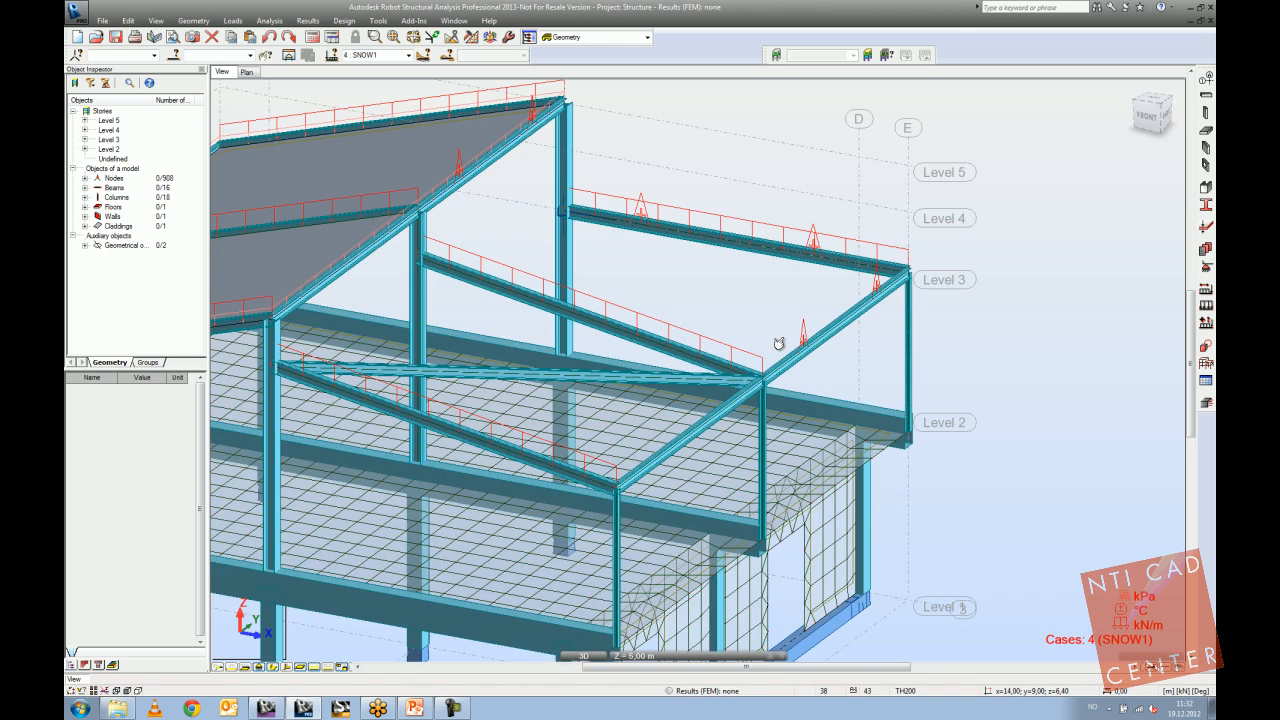
scroll(619, 230, down, 2)
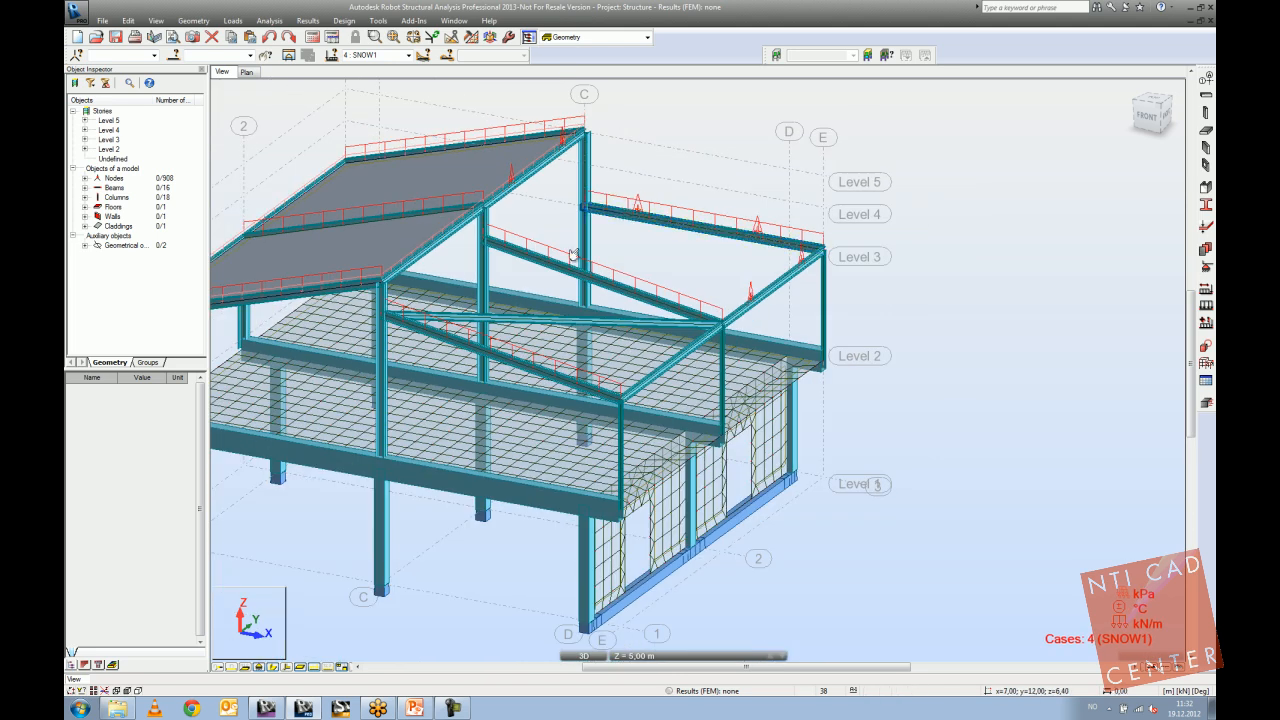
scroll(423, 251, down, 2)
mouse_move(623, 349)
shift+middle_down()
mouse_move(592, 338)
mouse_move(634, 330)
shift+middle_up()
mouse_move(660, 285)
shift+middle_down()
mouse_move(634, 281)
mouse_move(680, 287)
shift+middle_up()
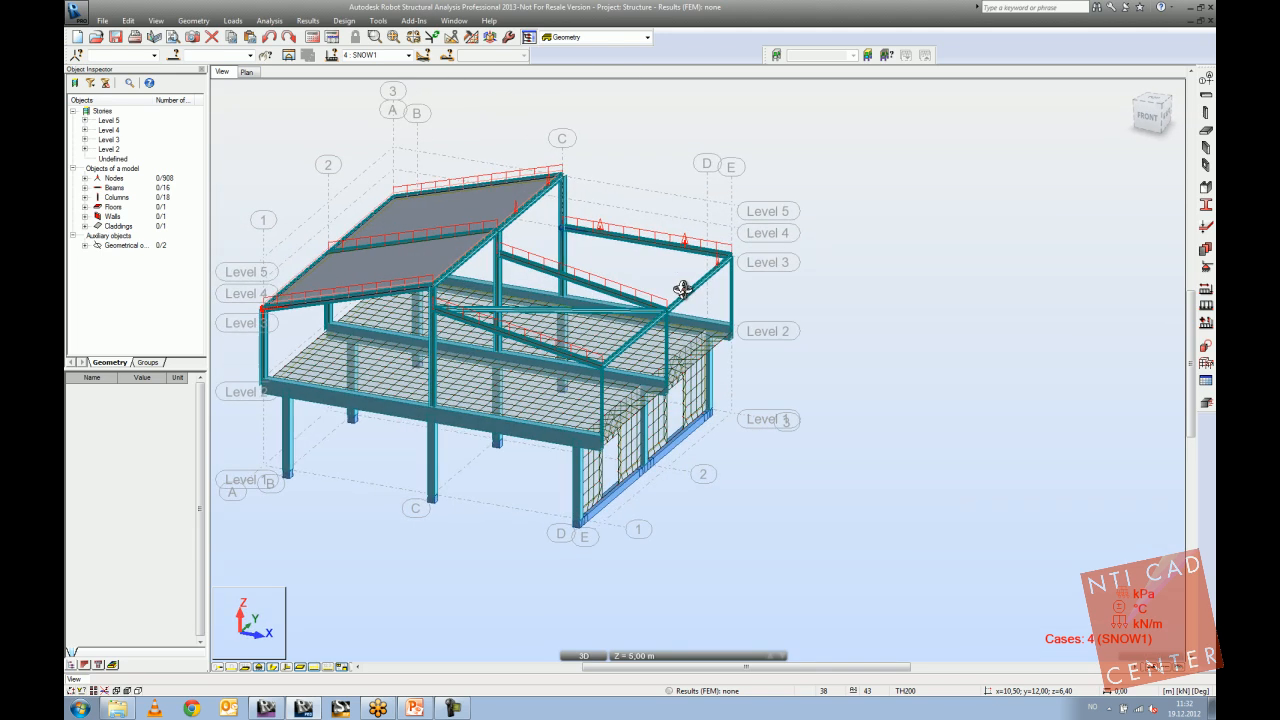
middle_drag(498, 316, 677, 322)
shift+middle_drag(709, 394, 682, 380)
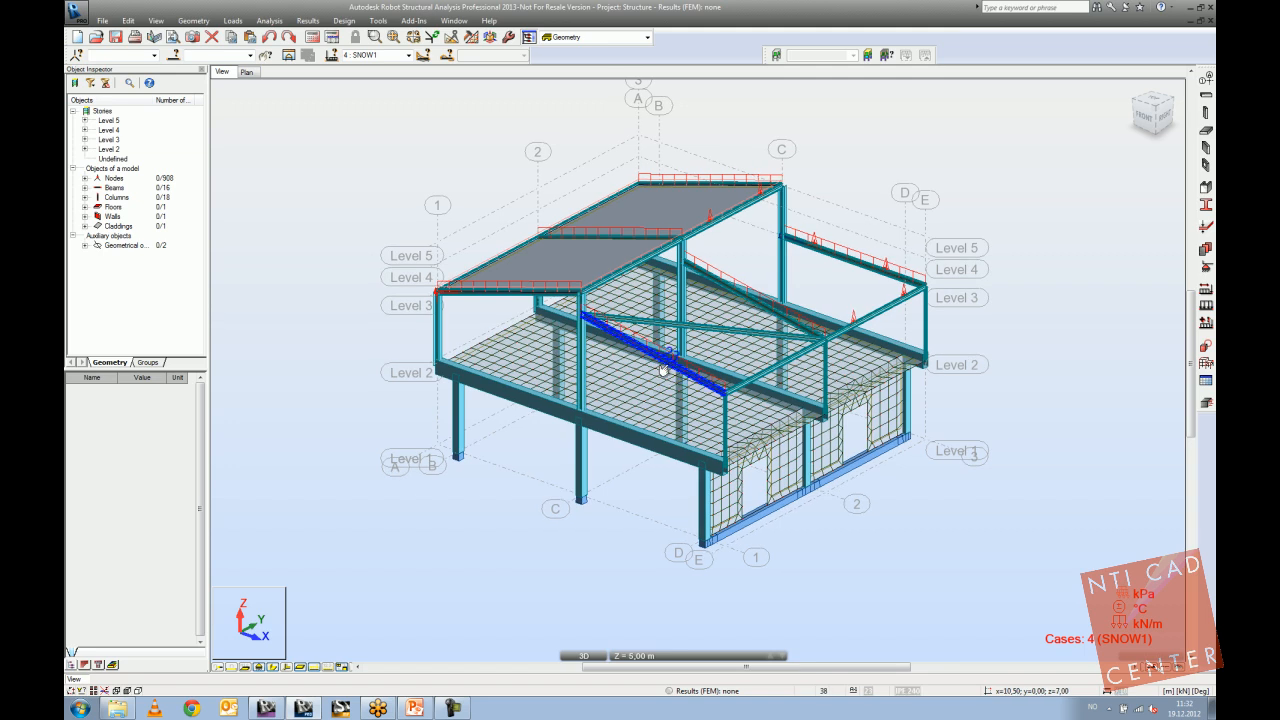
scroll(682, 379, down, 2)
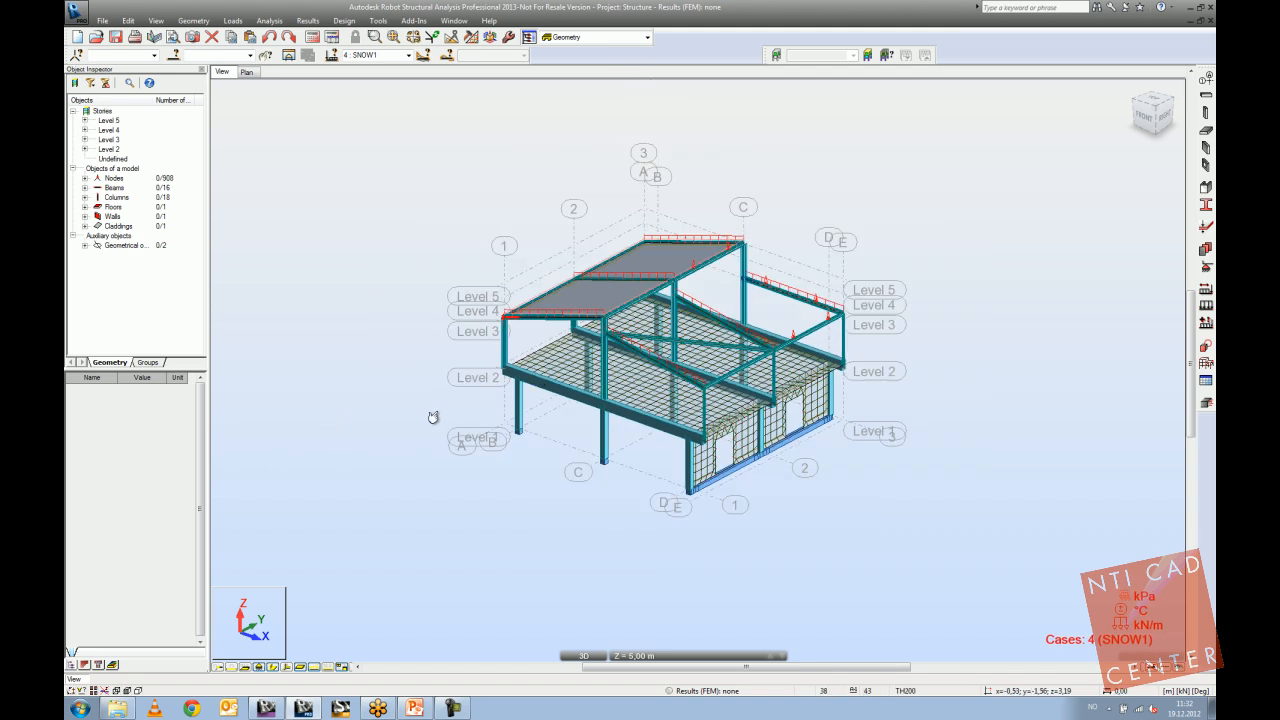
shift+middle_drag(500, 434, 571, 426)
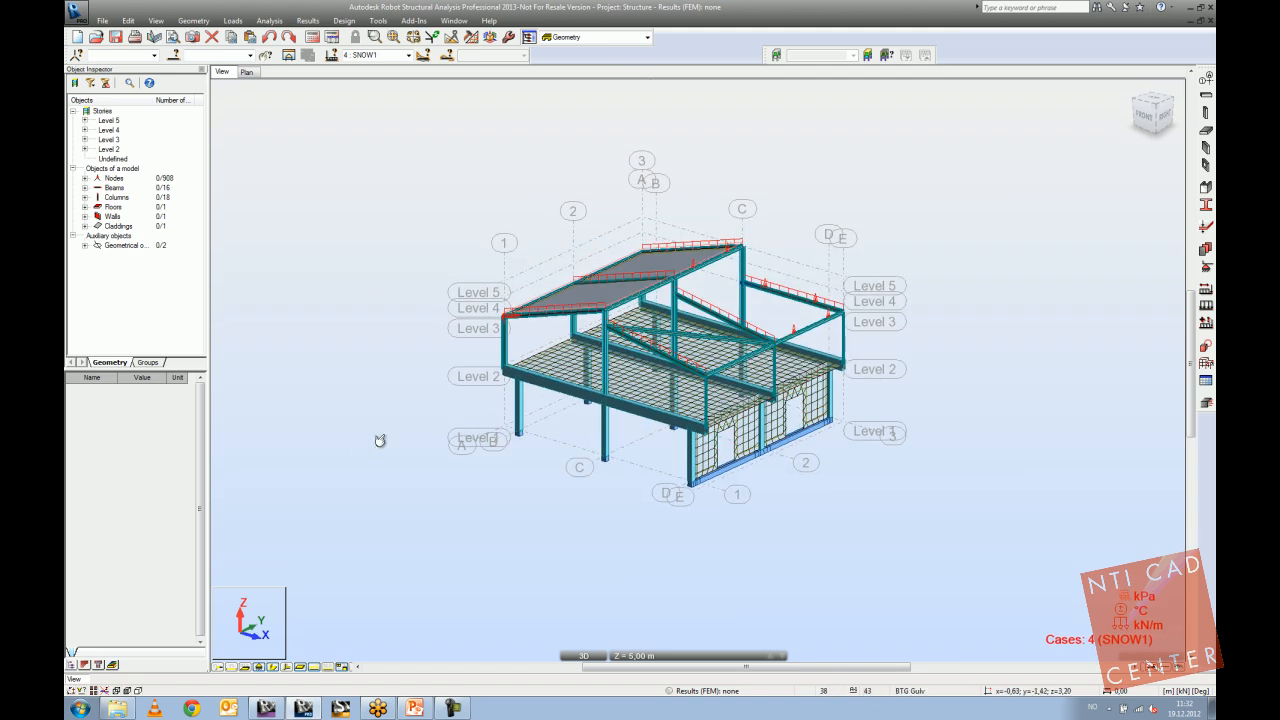
shift+middle_drag(662, 410, 648, 428)
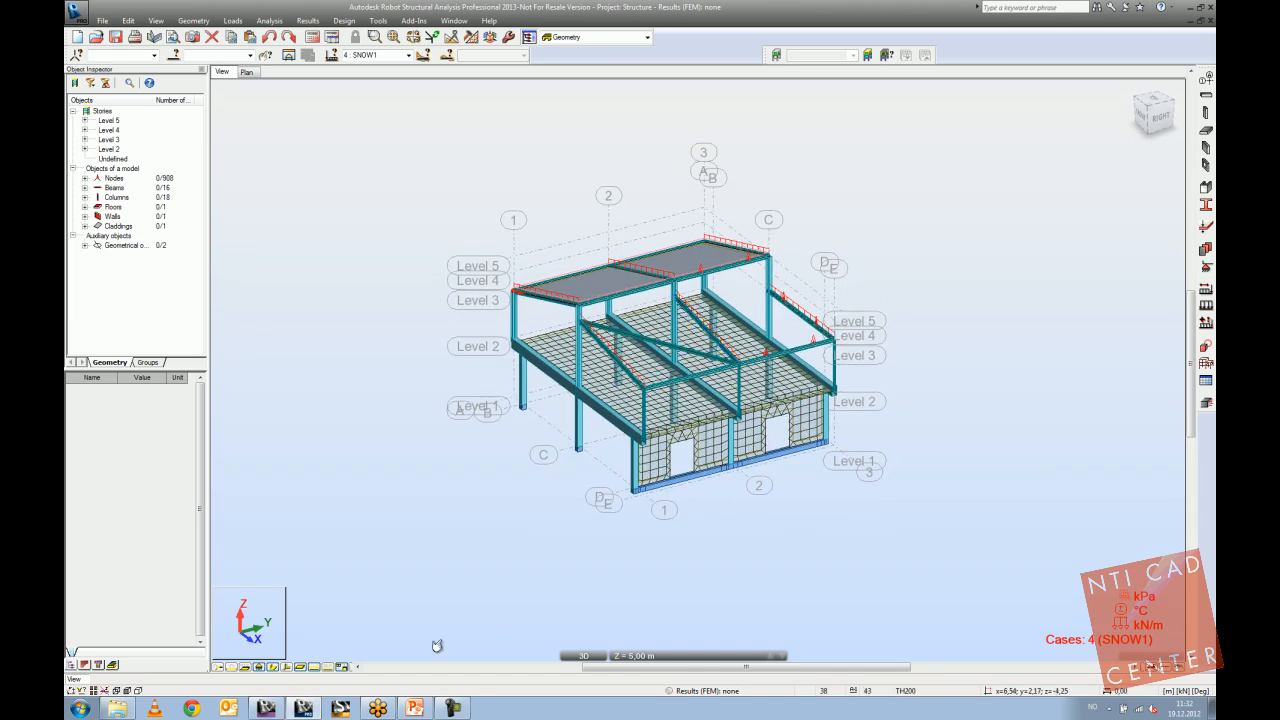
Switch to Revit and dismiss the project information properties without changing them.
click(273, 711)
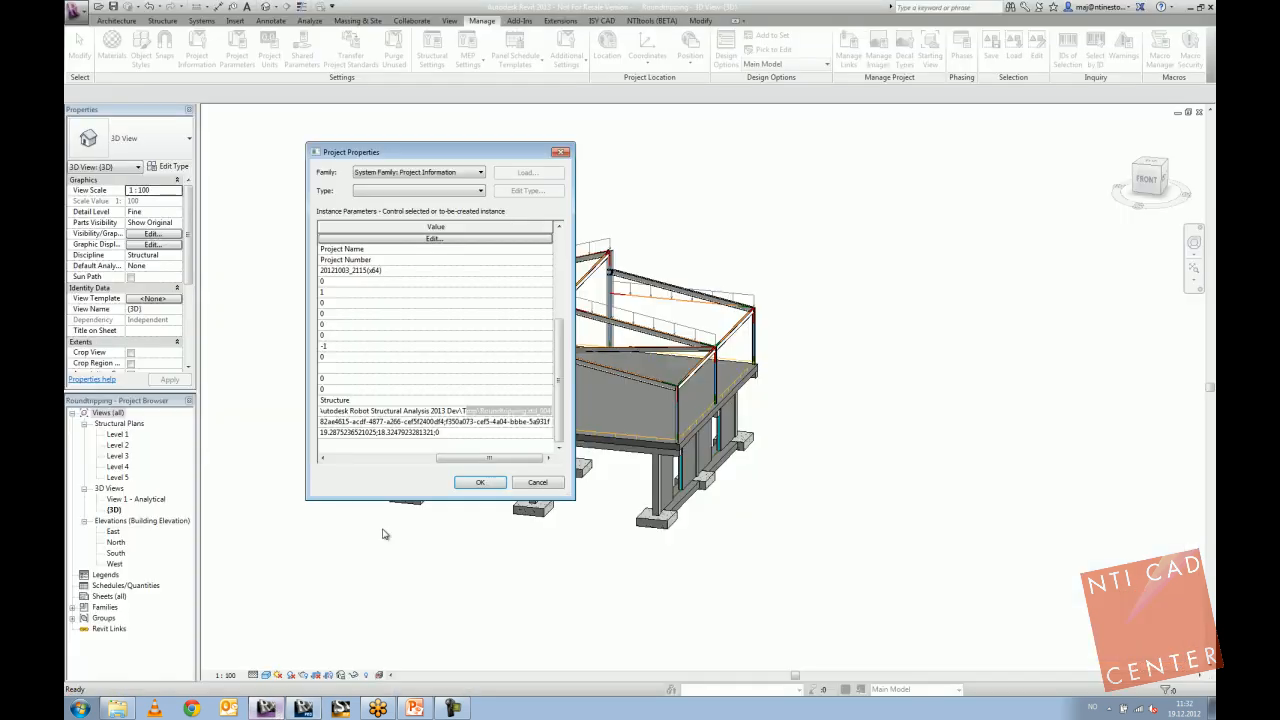
click(534, 483)
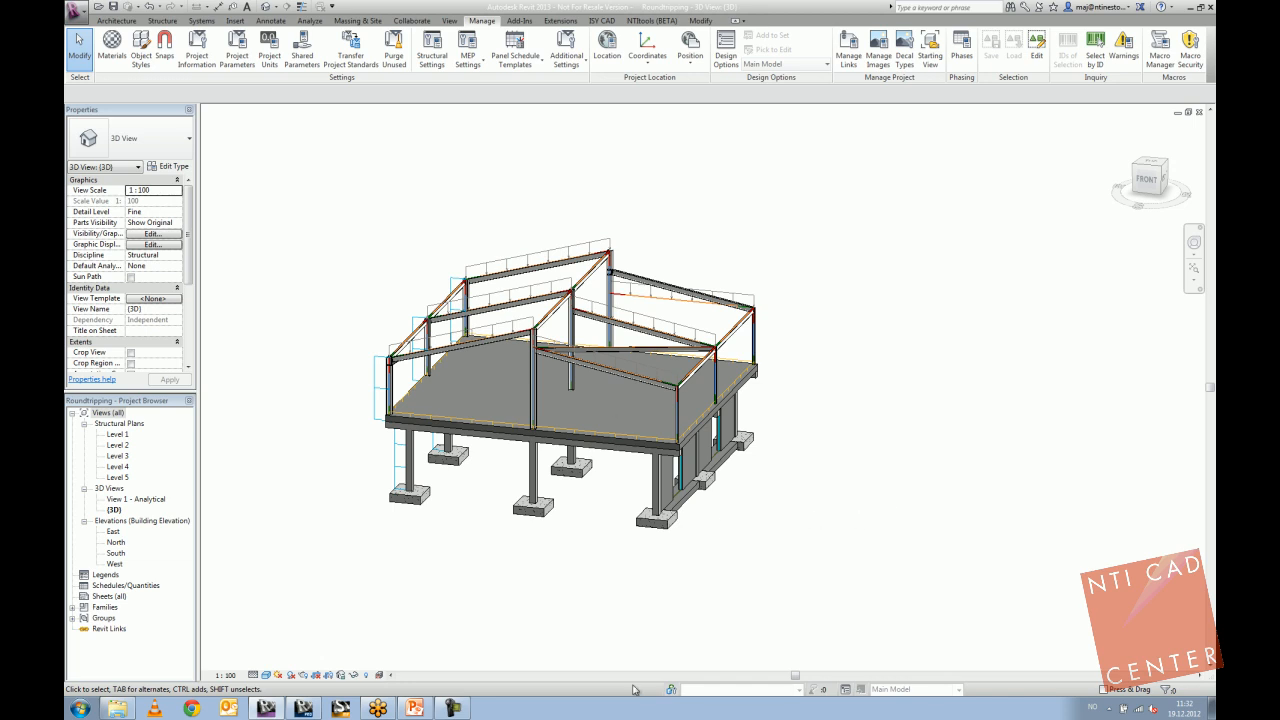
Switch back to Robot Structural Analysis and examine the roof cladding together with the SNOW1 loads on the beams.
click(309, 710)
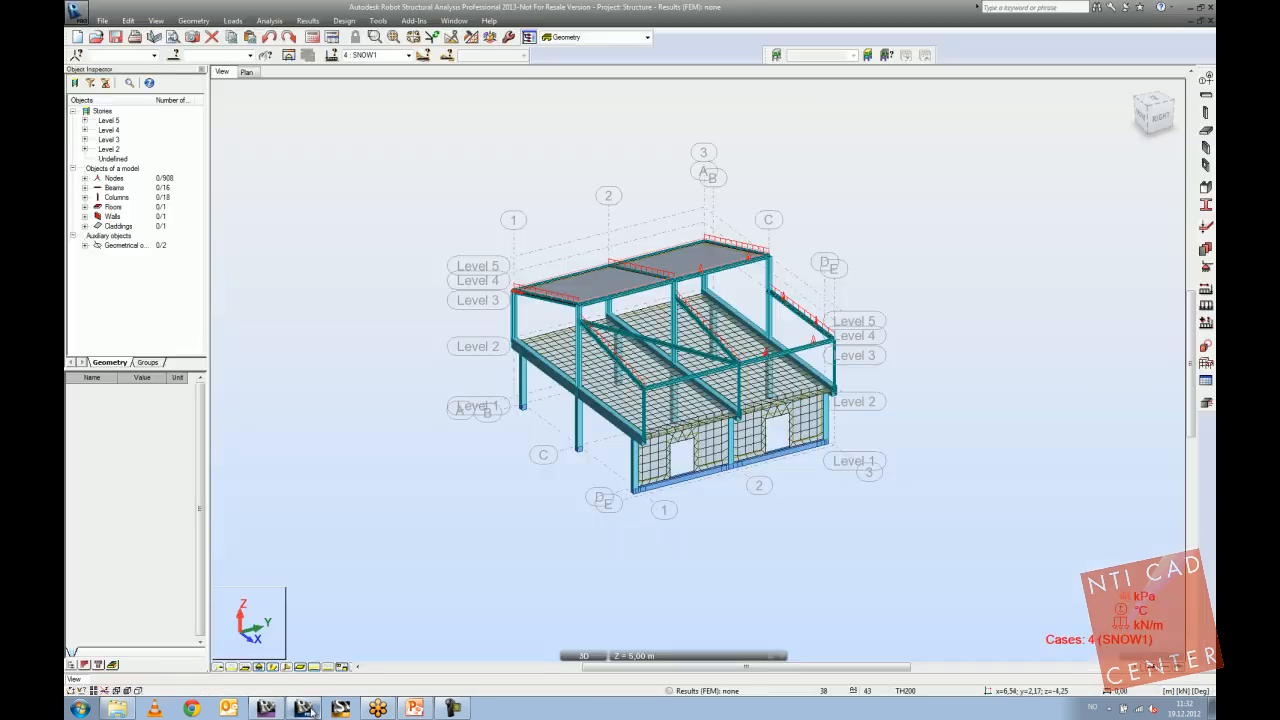
scroll(697, 272, up, 3)
click(697, 272)
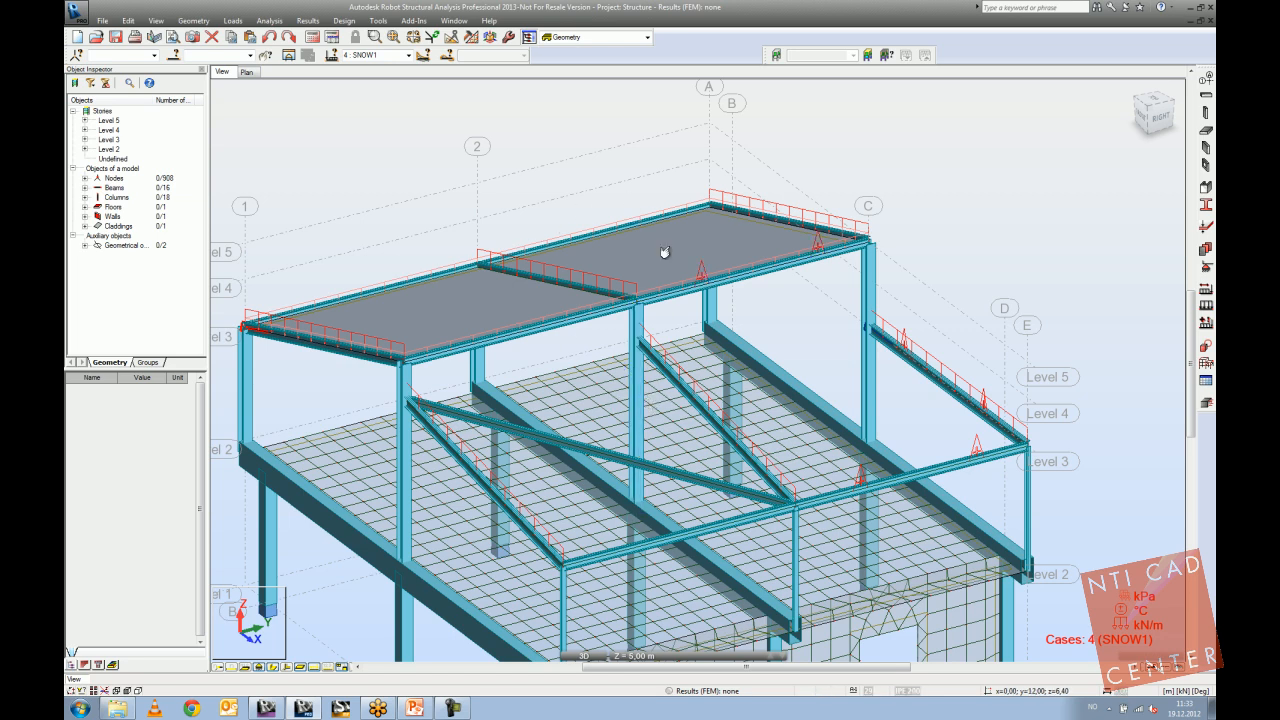
scroll(631, 209, down, 3)
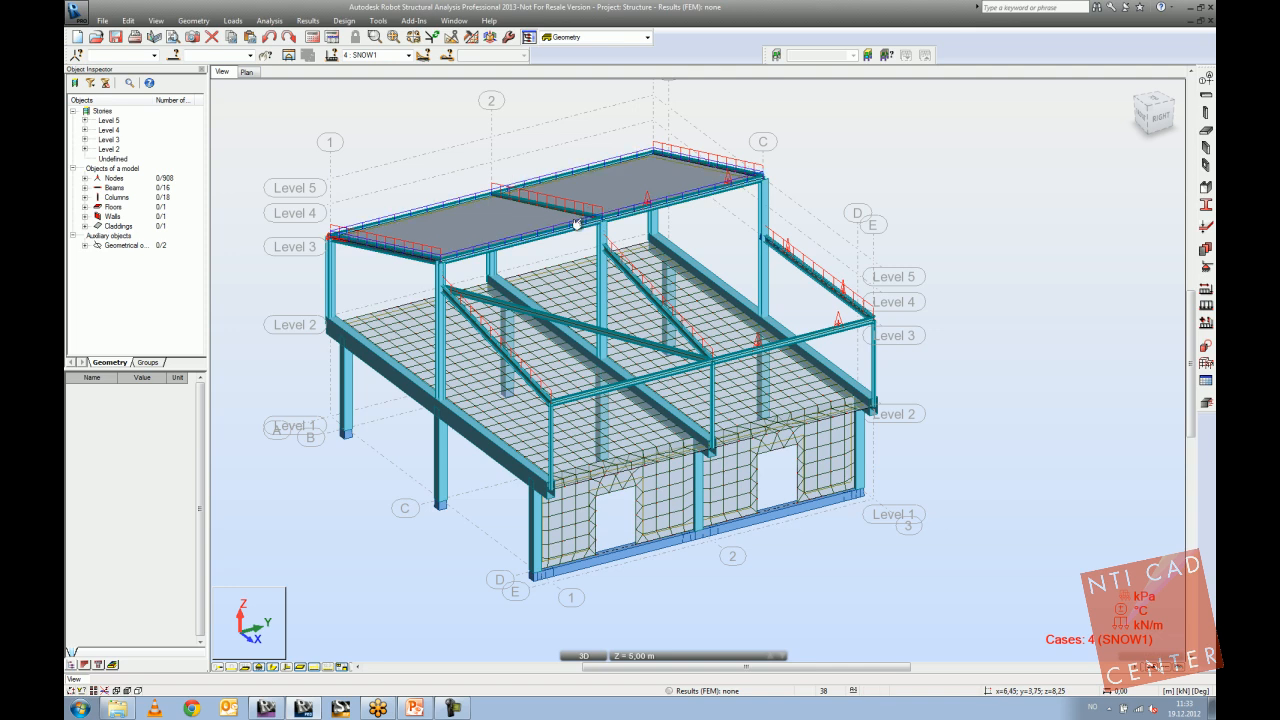
shift+middle_drag(356, 255, 398, 300)
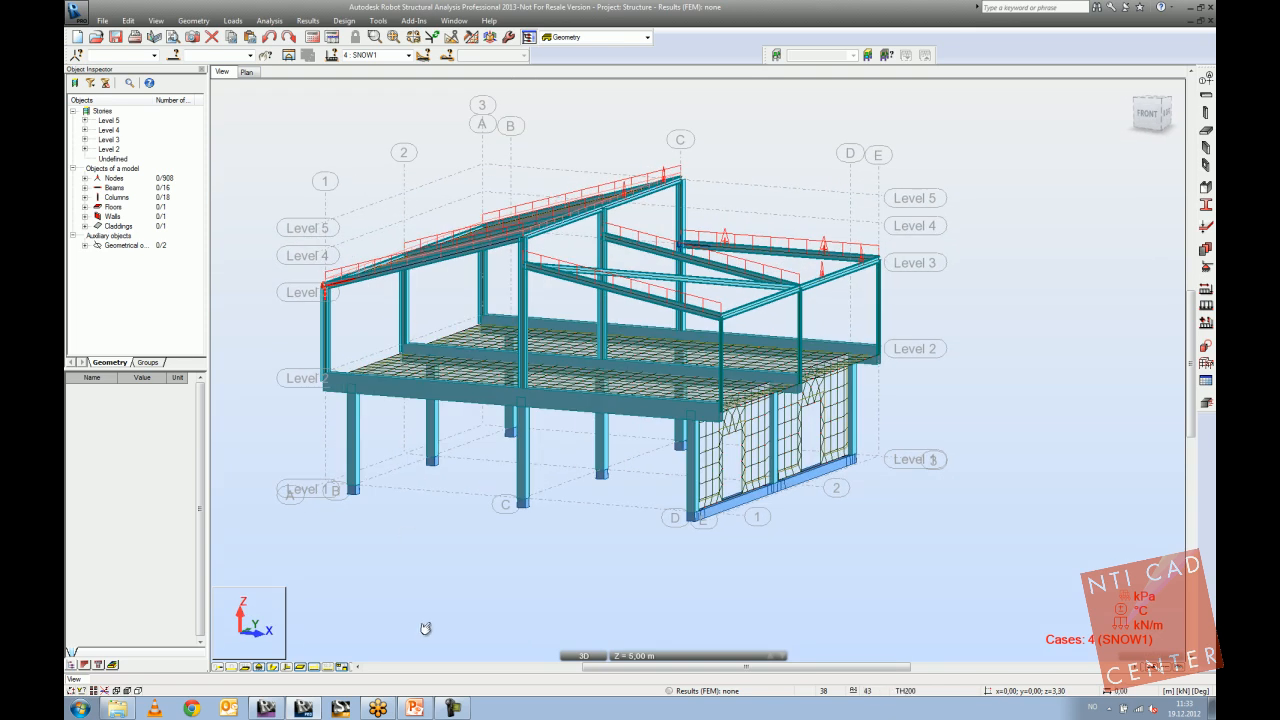
Switch to PowerPoint, present the slides from Interoperability in Details through Using extensions to generate model, and end the slide show.
click(414, 708)
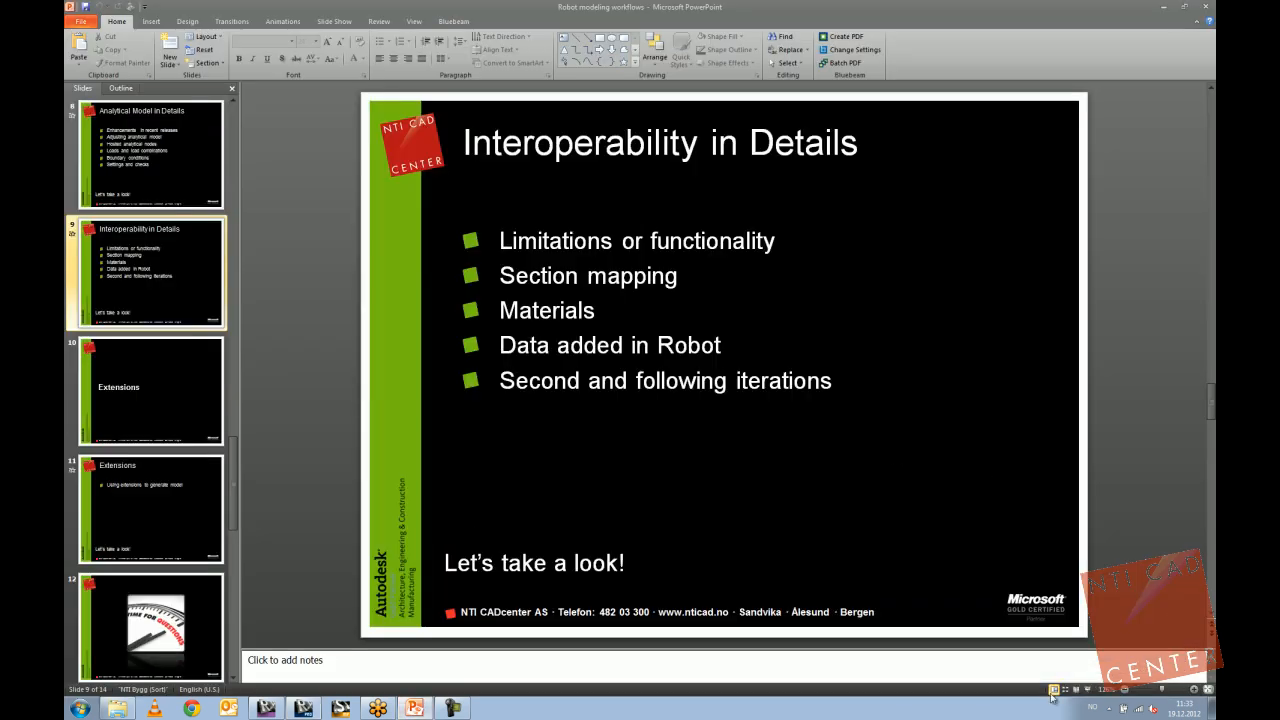
click(1087, 690)
click(997, 628)
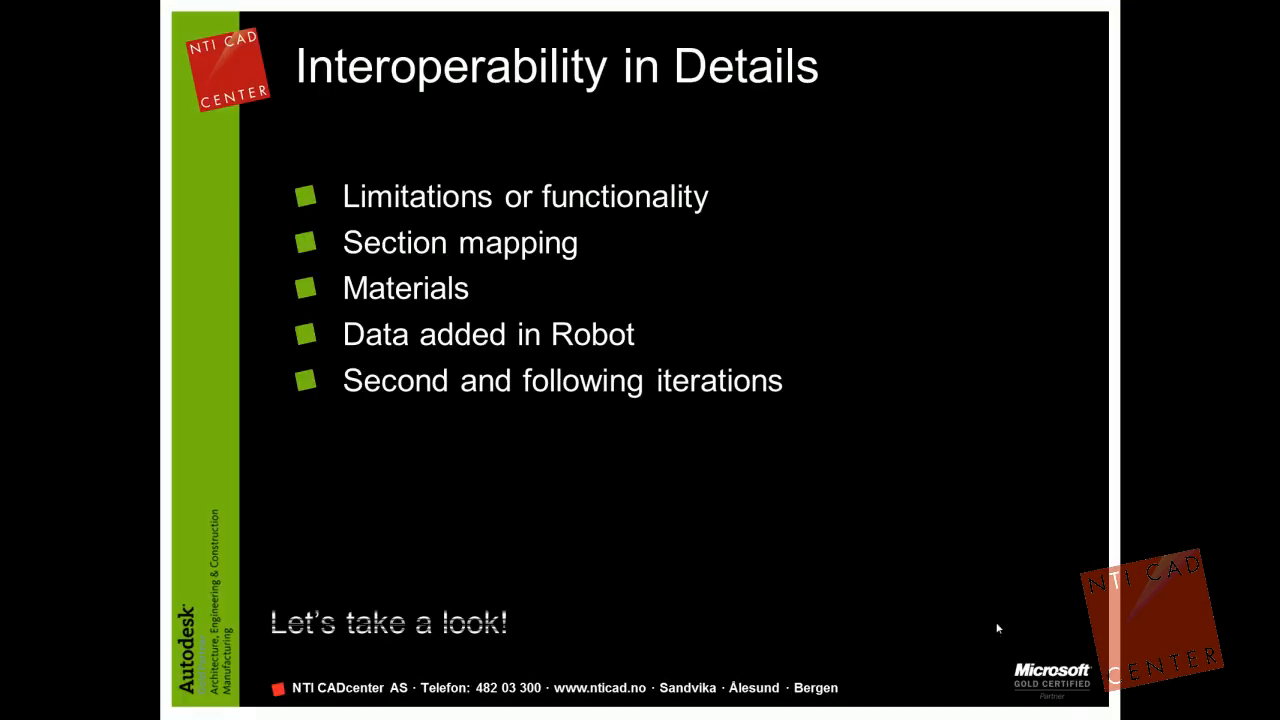
click(997, 628)
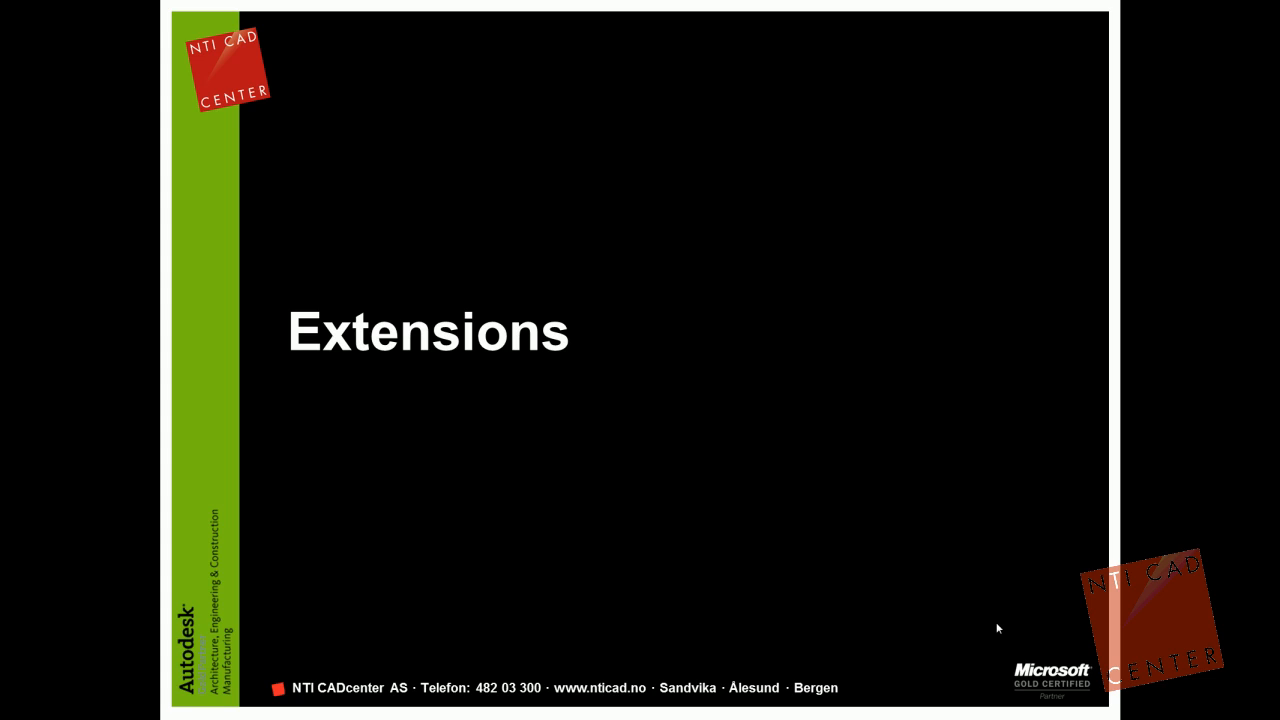
click(997, 628)
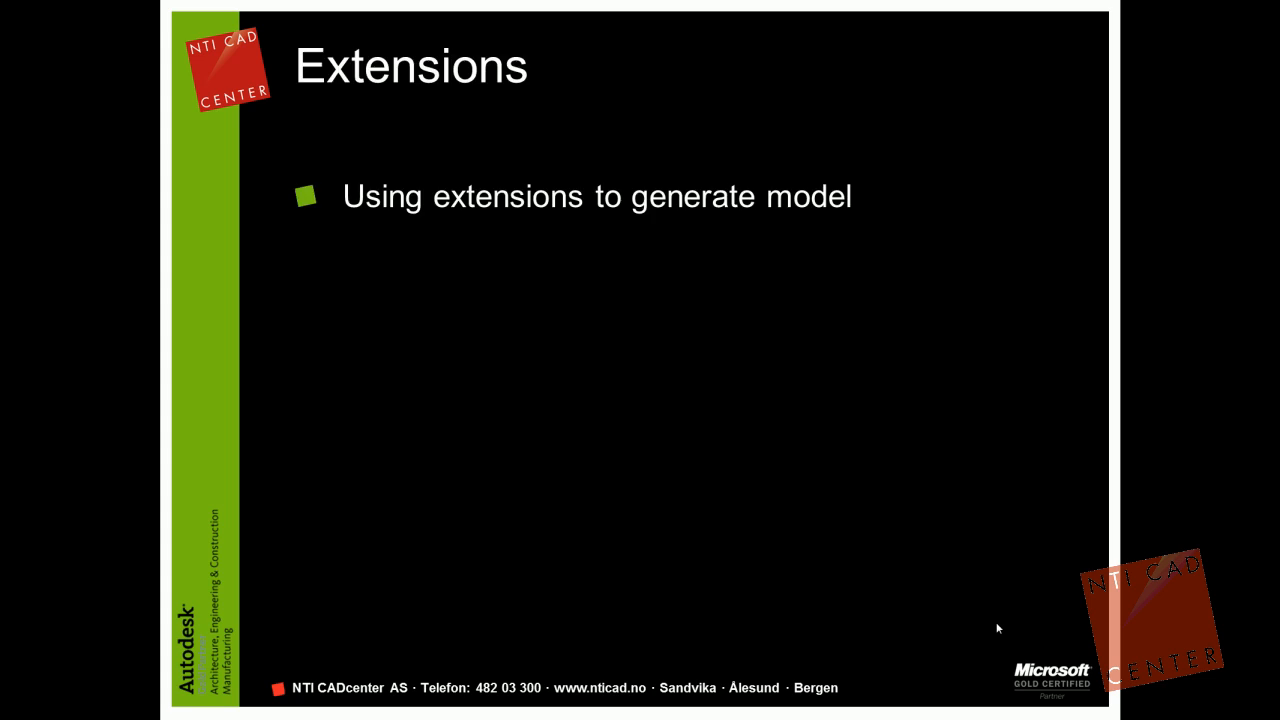
click(997, 628)
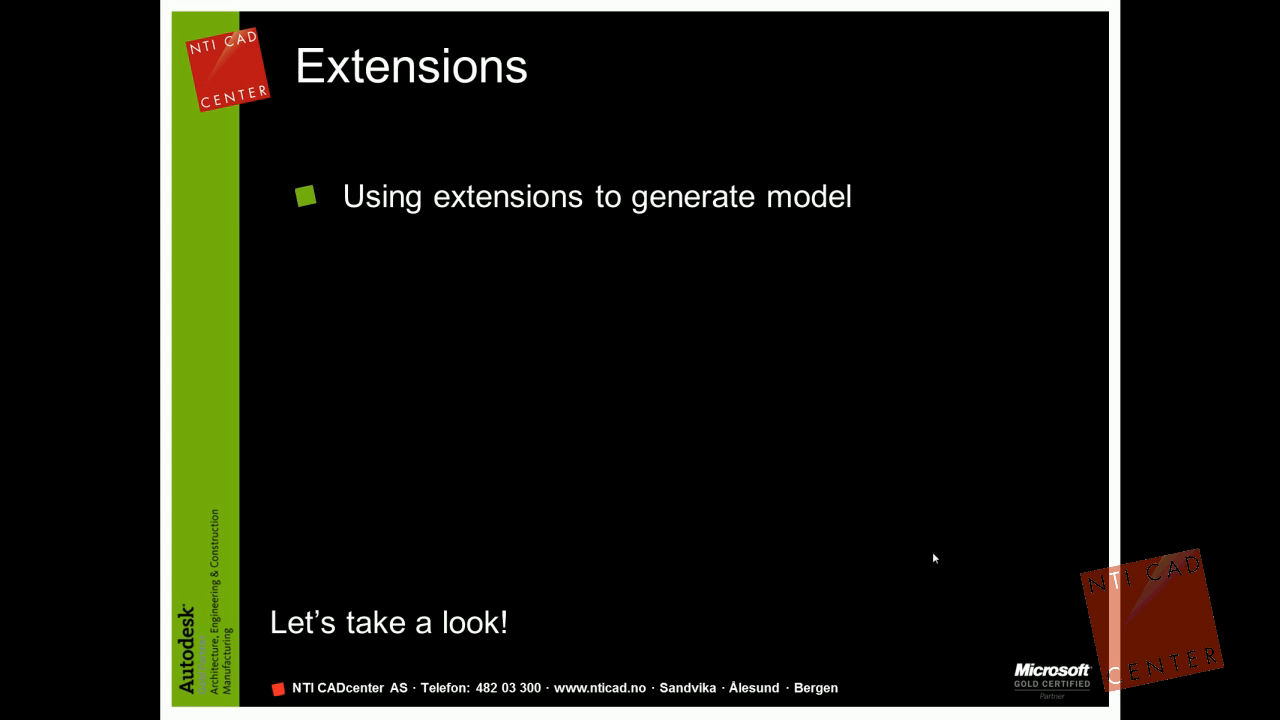
key(Escape)
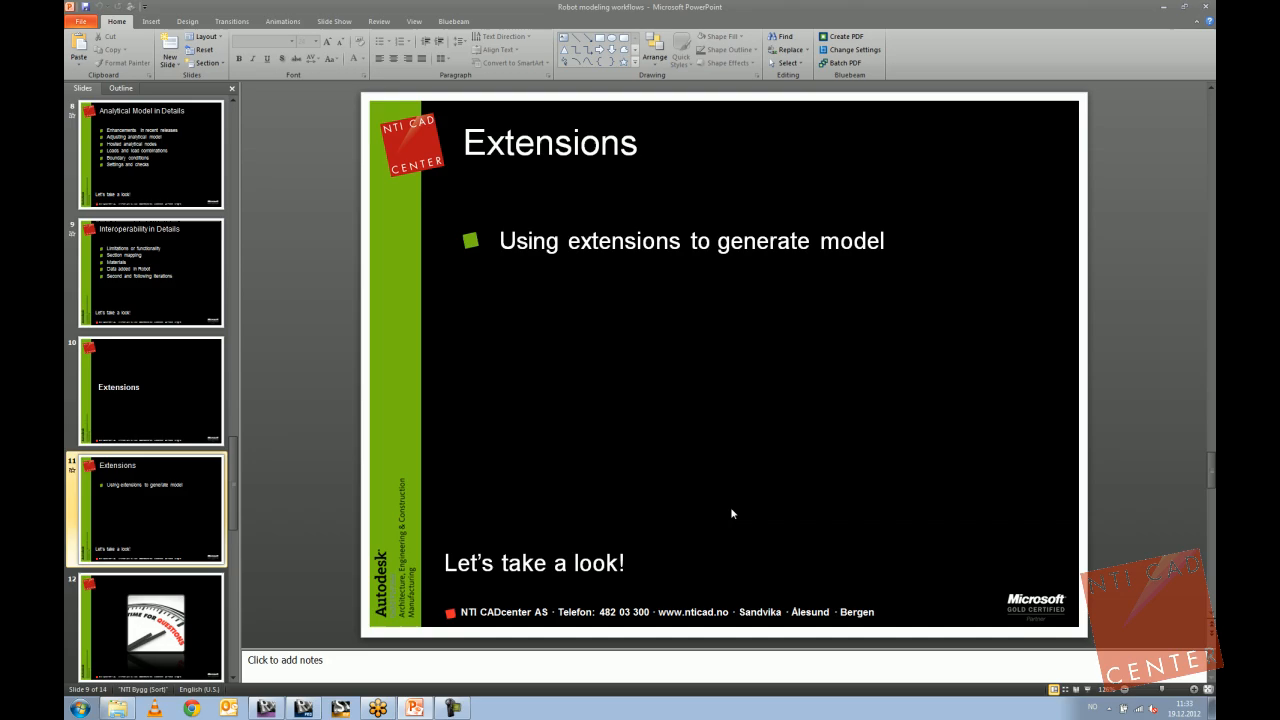
Switch to Revit and open the Frame Generator from the modeling extensions.
click(303, 708)
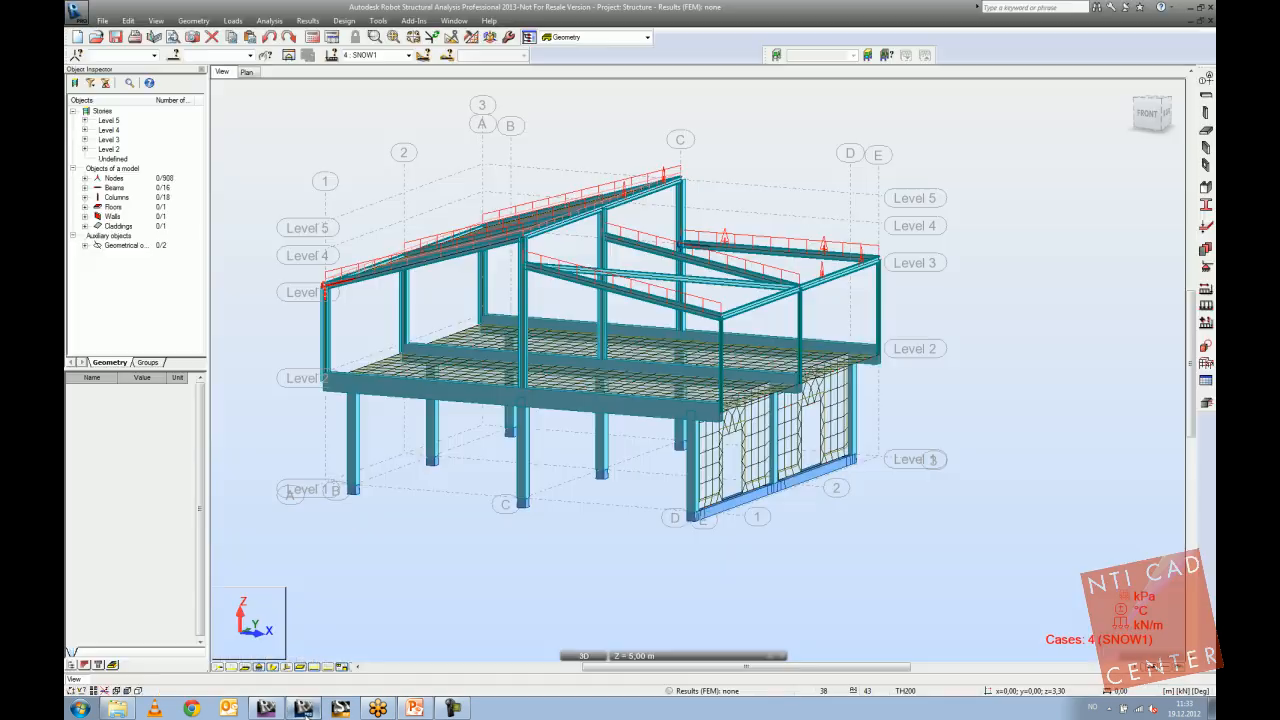
click(266, 708)
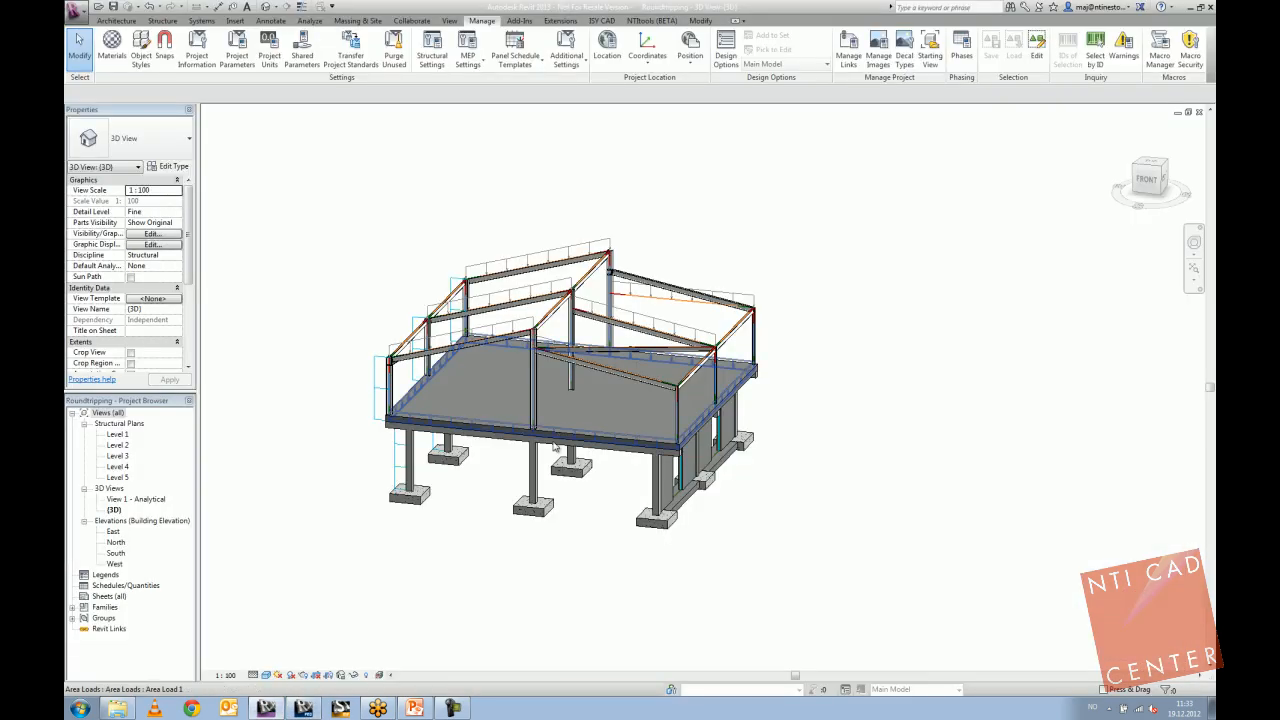
middle_drag(577, 436, 531, 457)
scroll(535, 458, down, 1)
shift+middle_drag(709, 506, 620, 465)
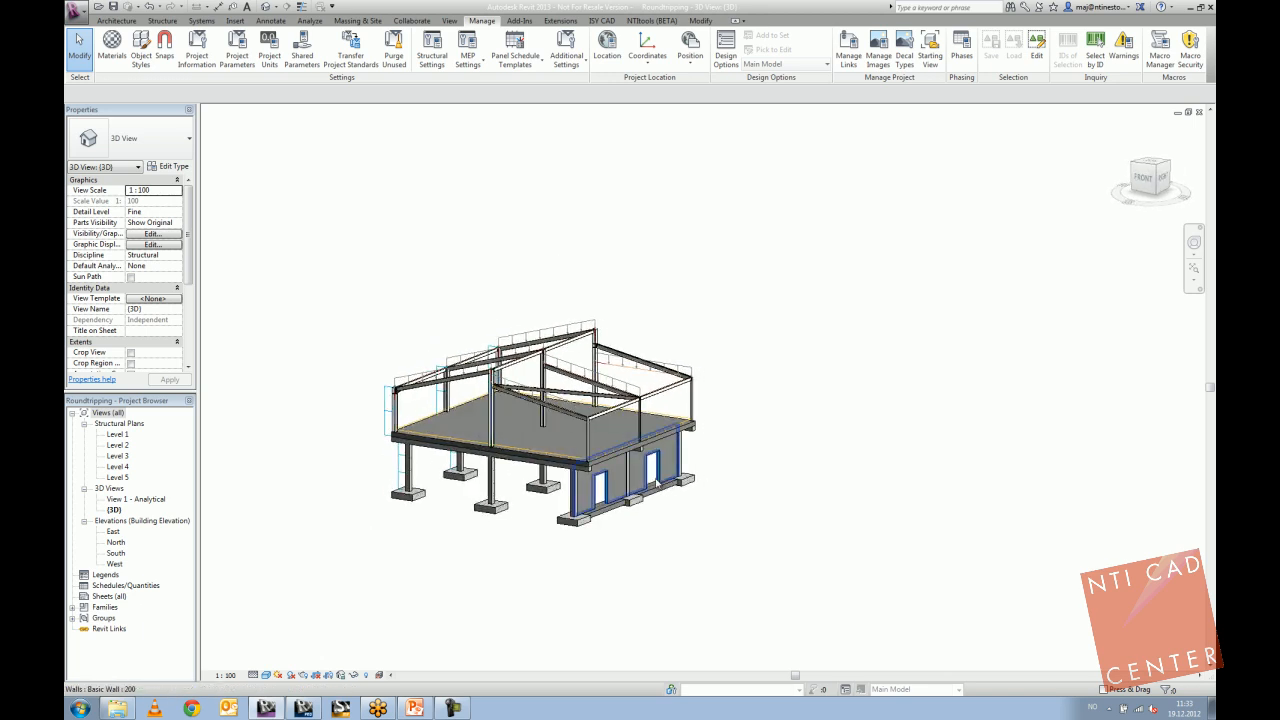
click(561, 21)
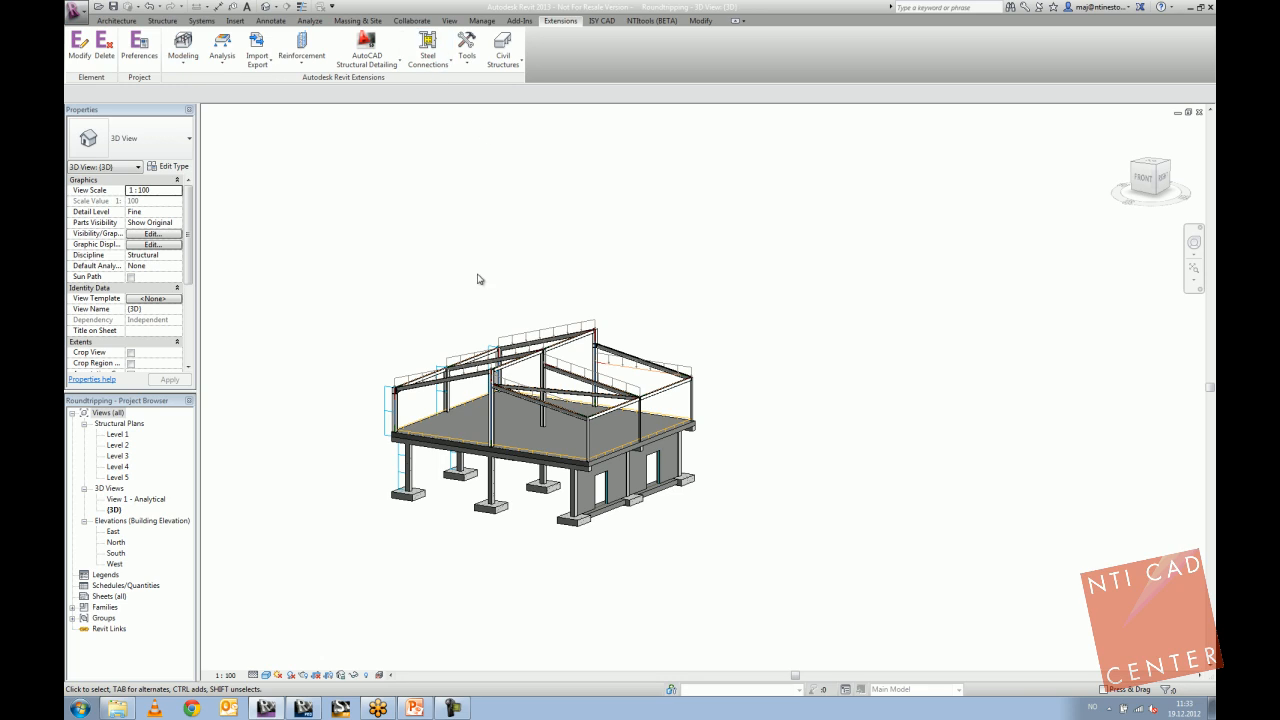
click(196, 57)
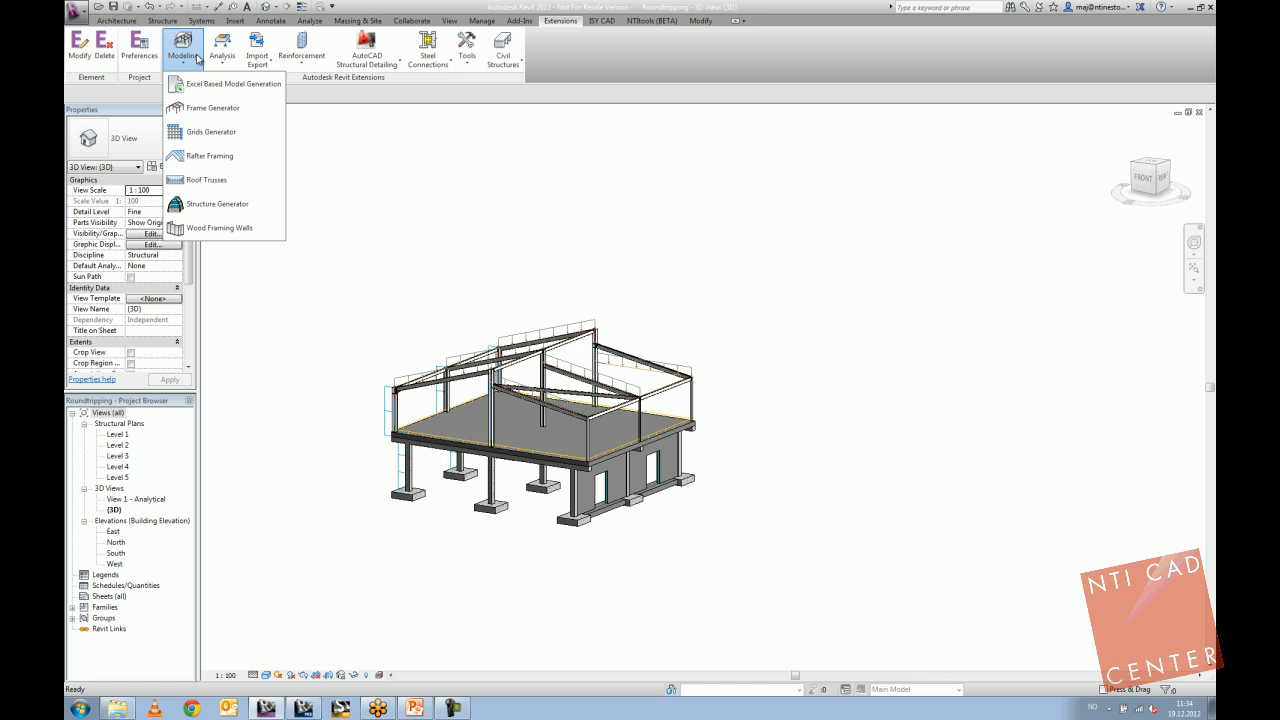
click(198, 110)
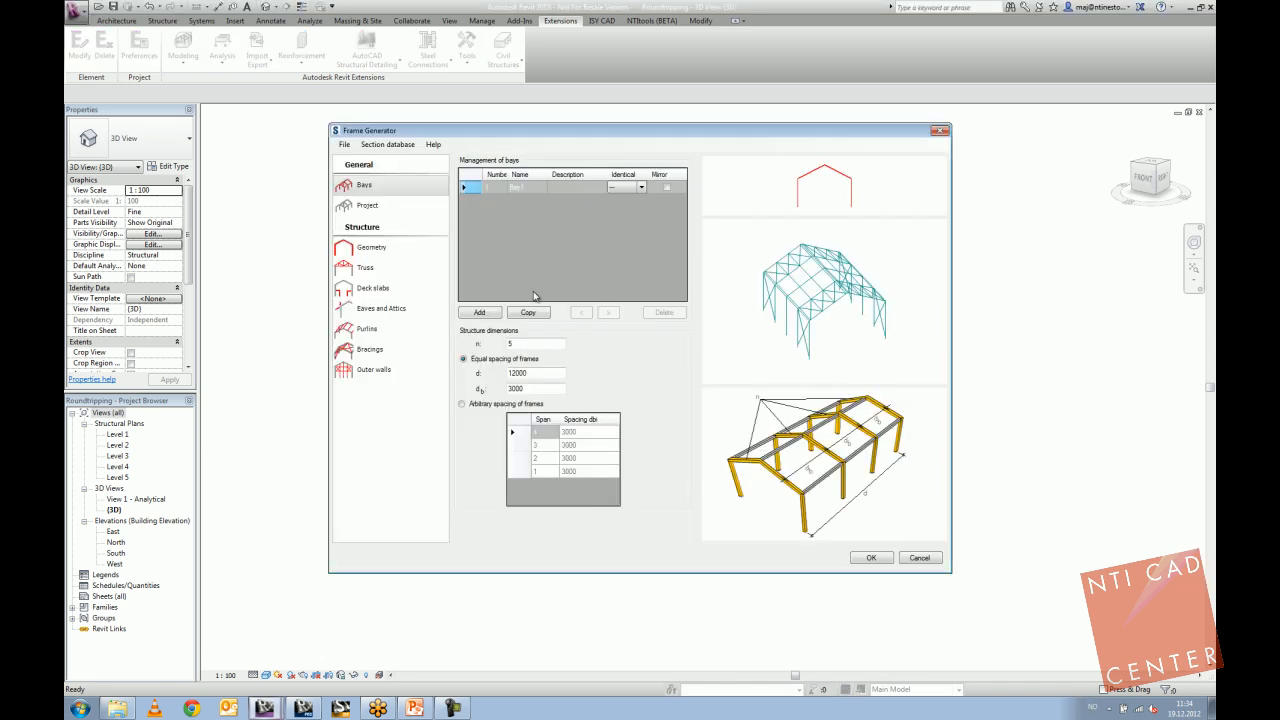
Review the Frame Generator's bay, project, truss, deck slab, purlin and bracing settings, and close it without generating a frame.
click(381, 207)
click(365, 267)
click(372, 288)
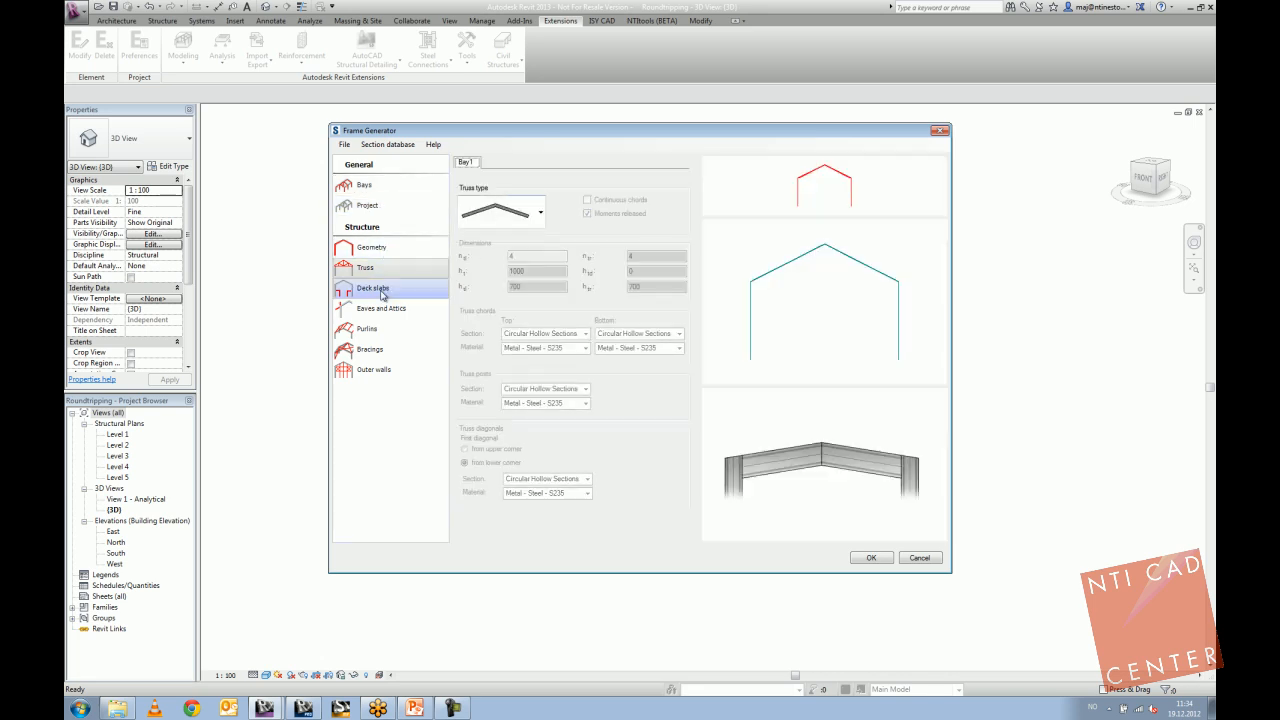
click(367, 329)
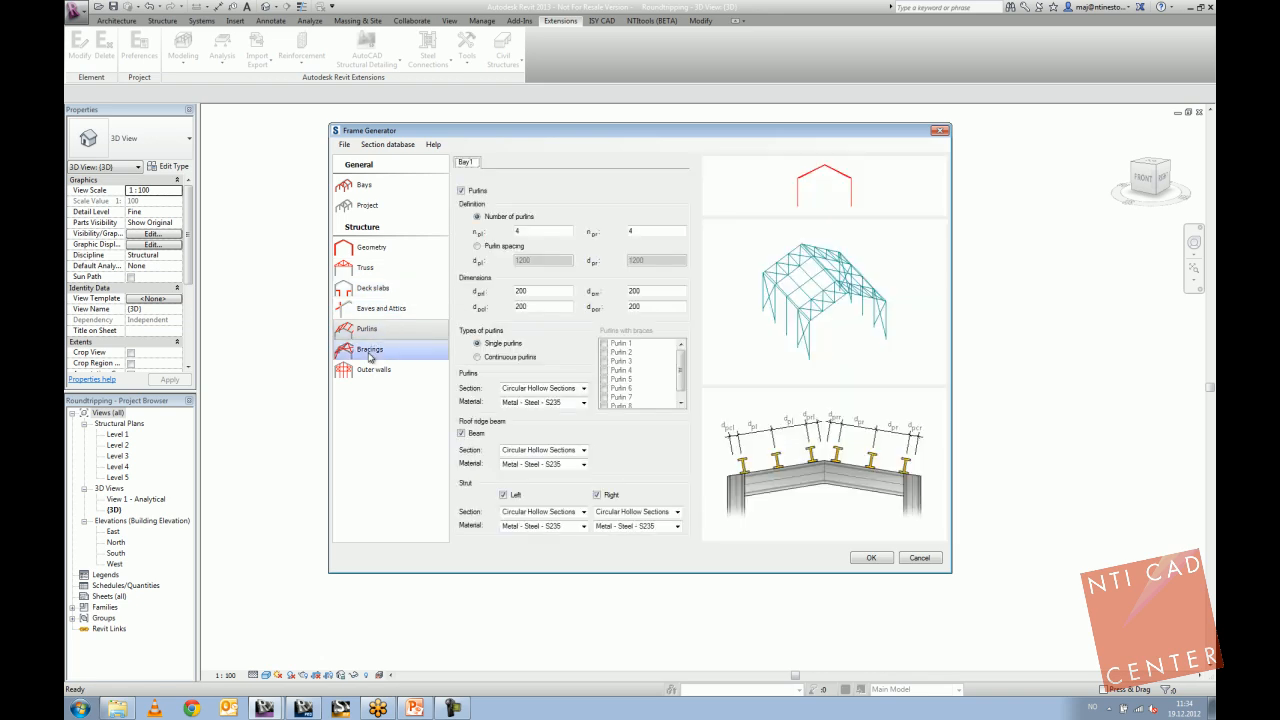
click(369, 350)
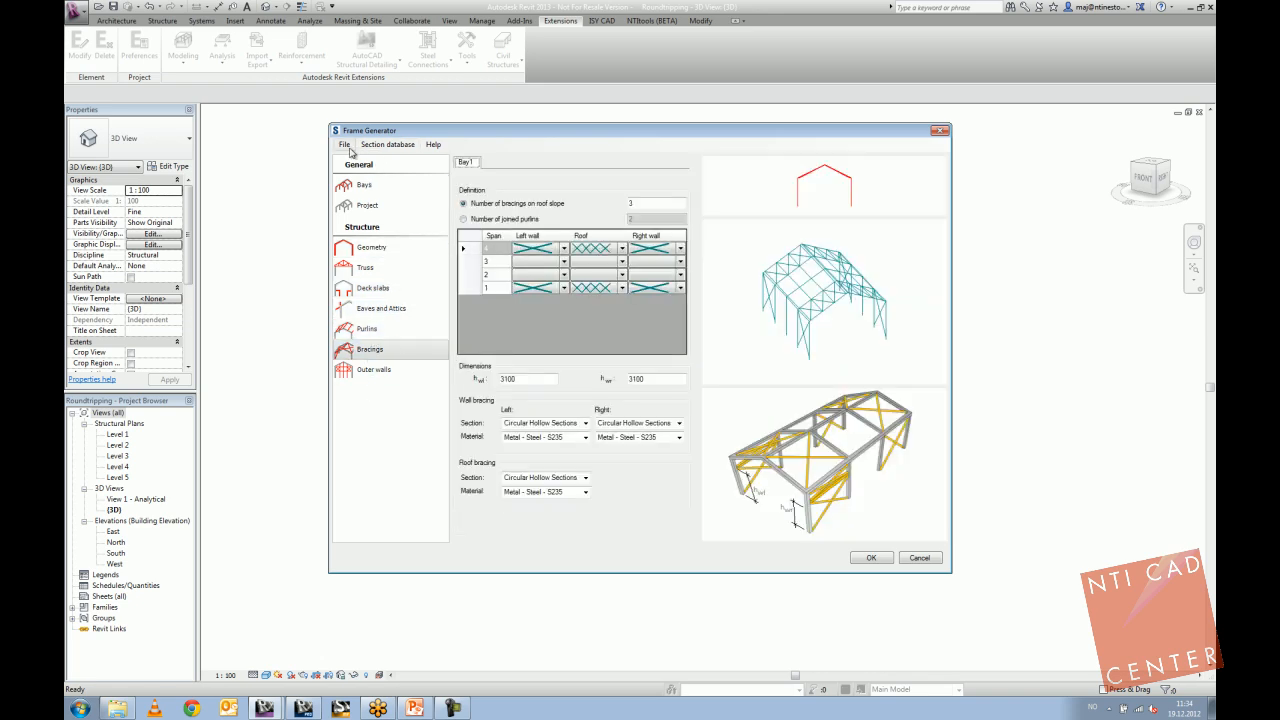
click(362, 185)
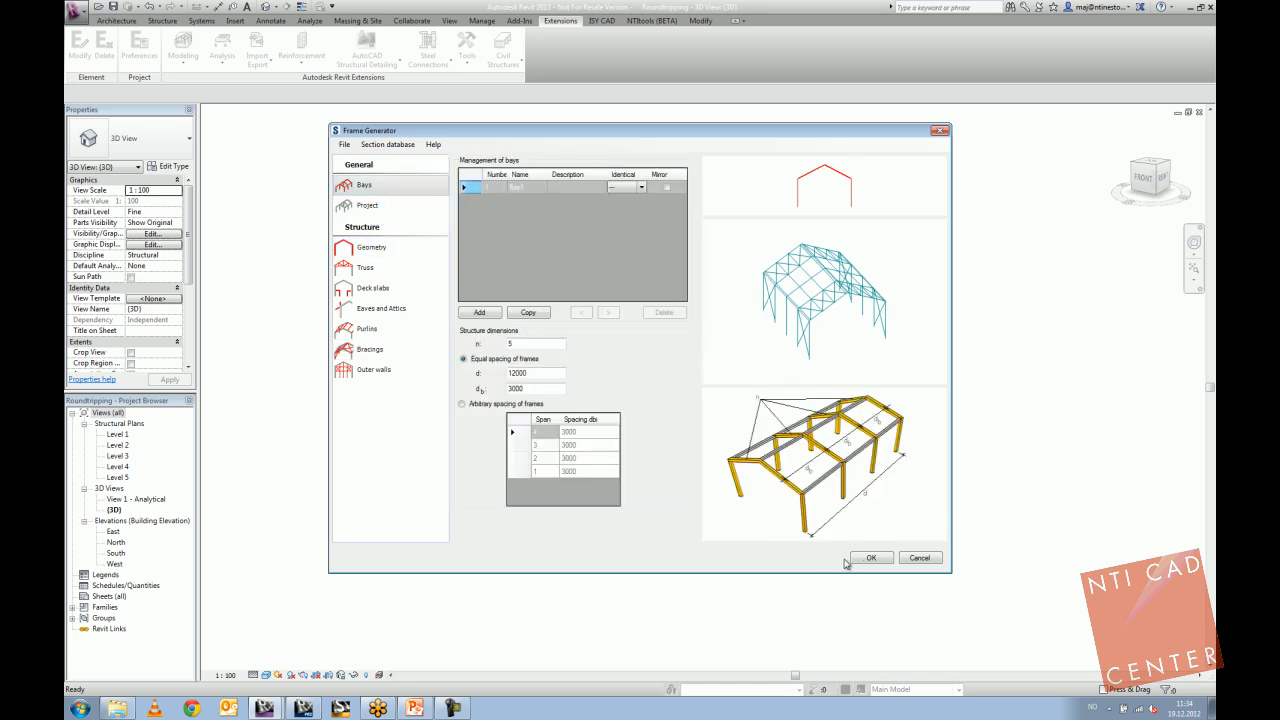
click(378, 211)
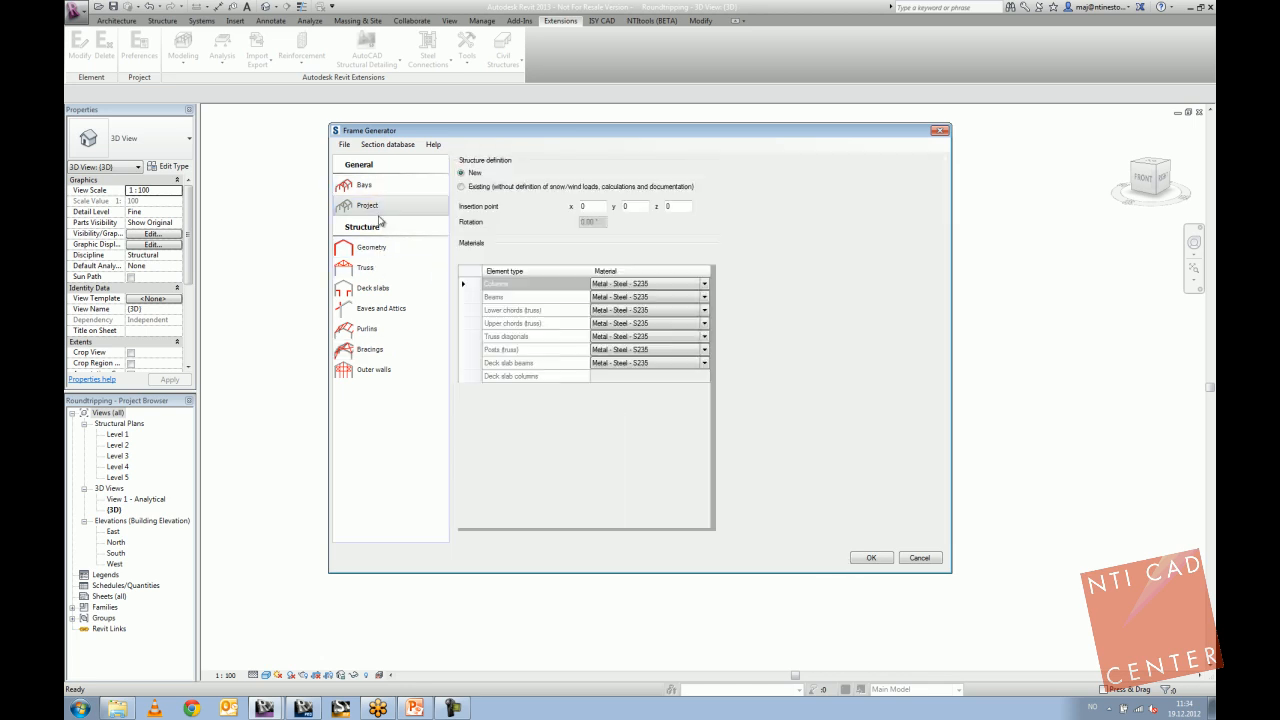
click(375, 290)
click(378, 190)
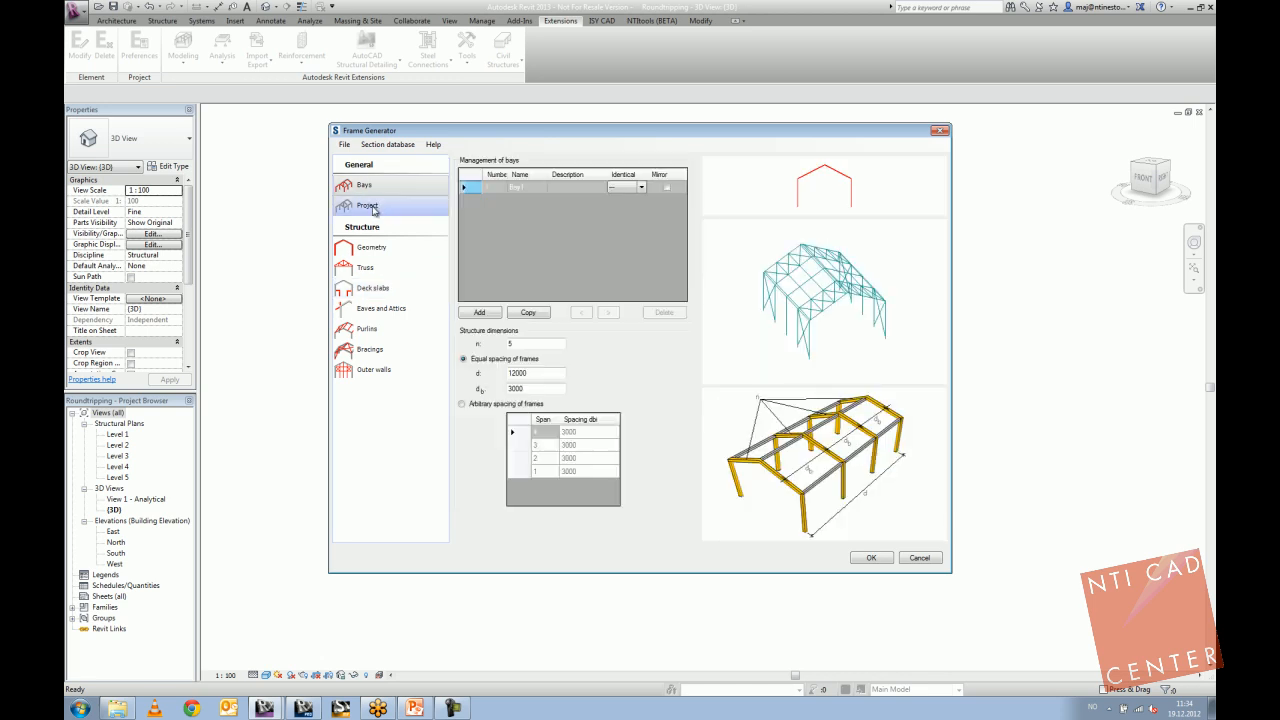
click(374, 210)
click(362, 267)
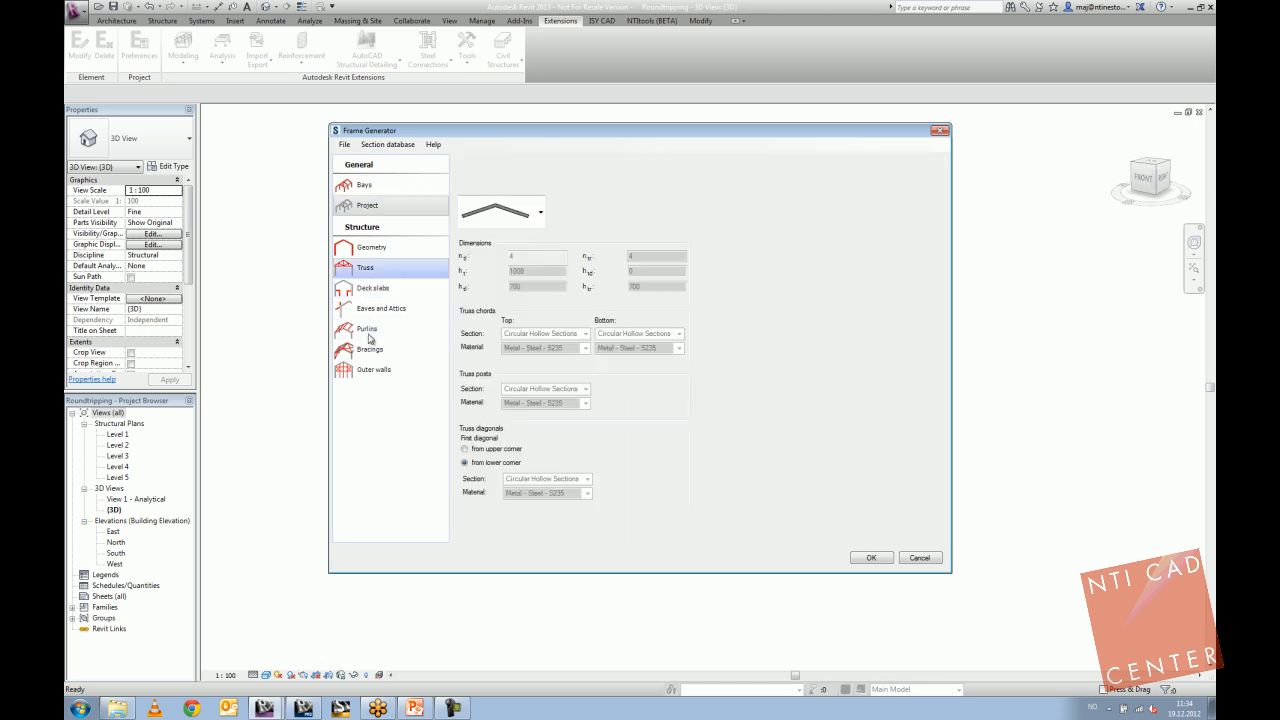
click(366, 328)
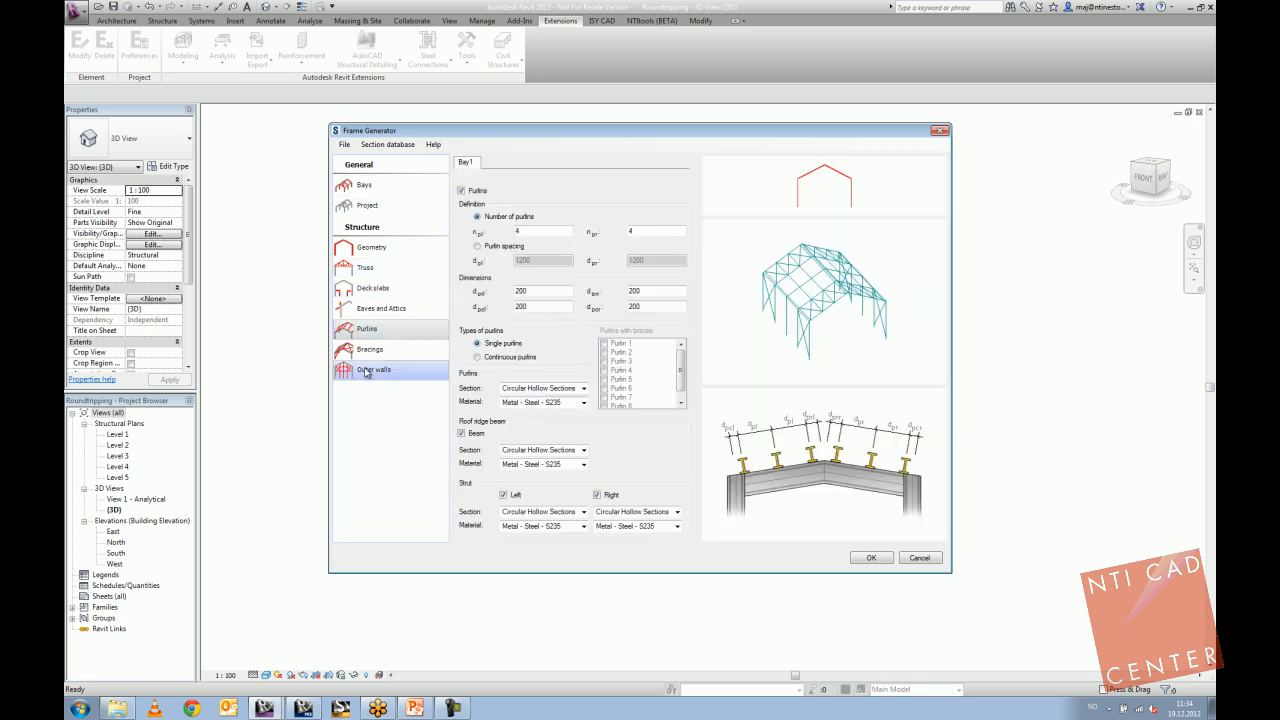
click(939, 131)
Switch to Robot Structural Analysis and close the open structure project with the snow loads.
click(308, 706)
middle_drag(598, 297, 630, 347)
scroll(630, 347, down, 3)
shift+middle_drag(697, 398, 676, 403)
scroll(461, 135, down, 5)
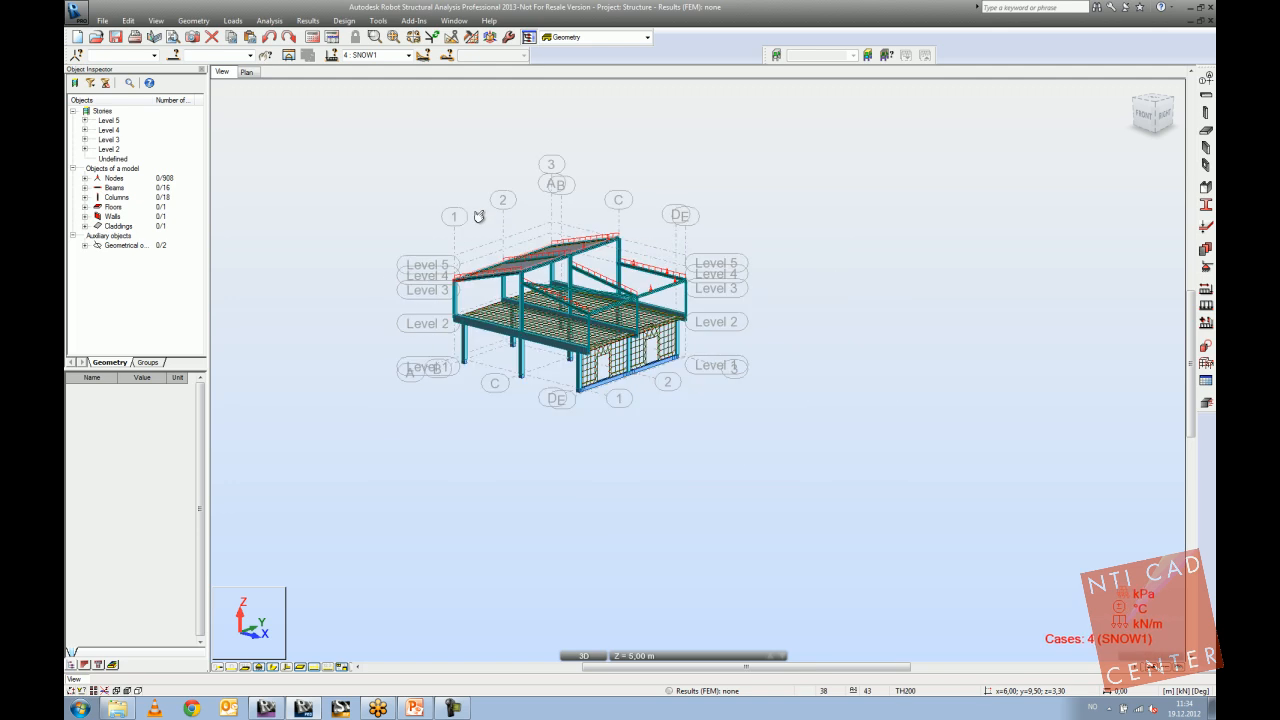
click(102, 20)
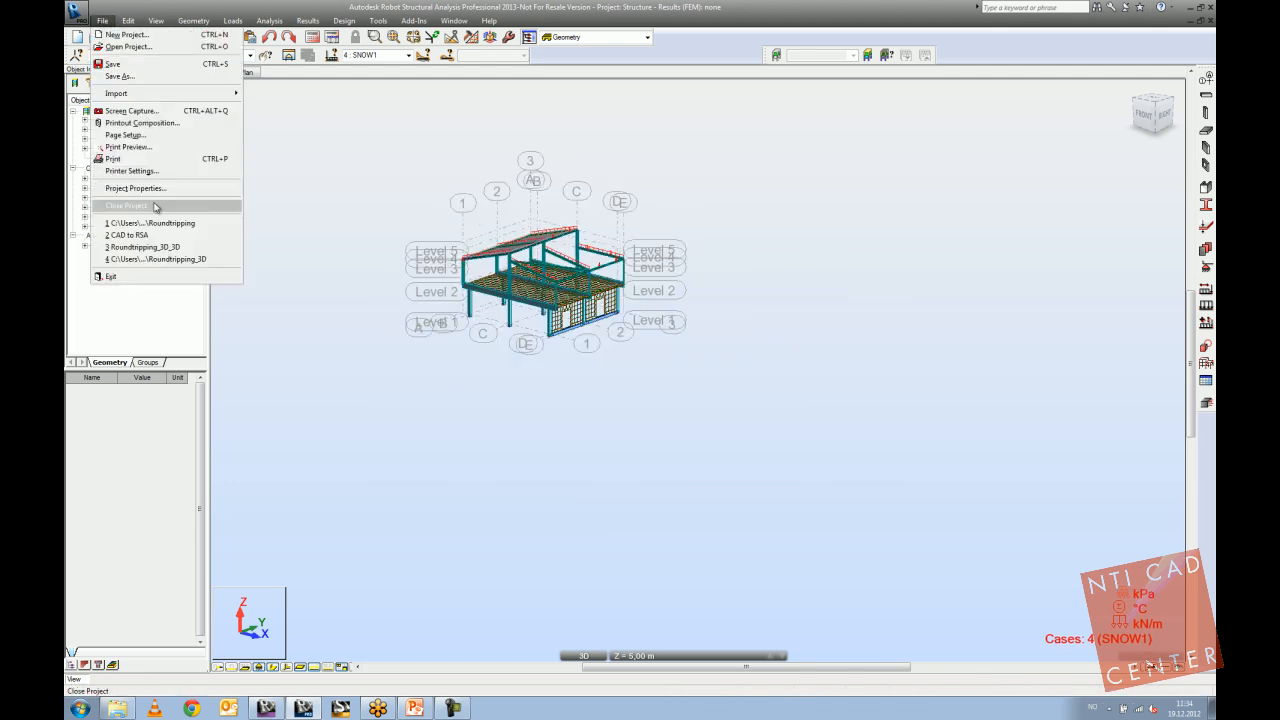
click(150, 205)
click(649, 381)
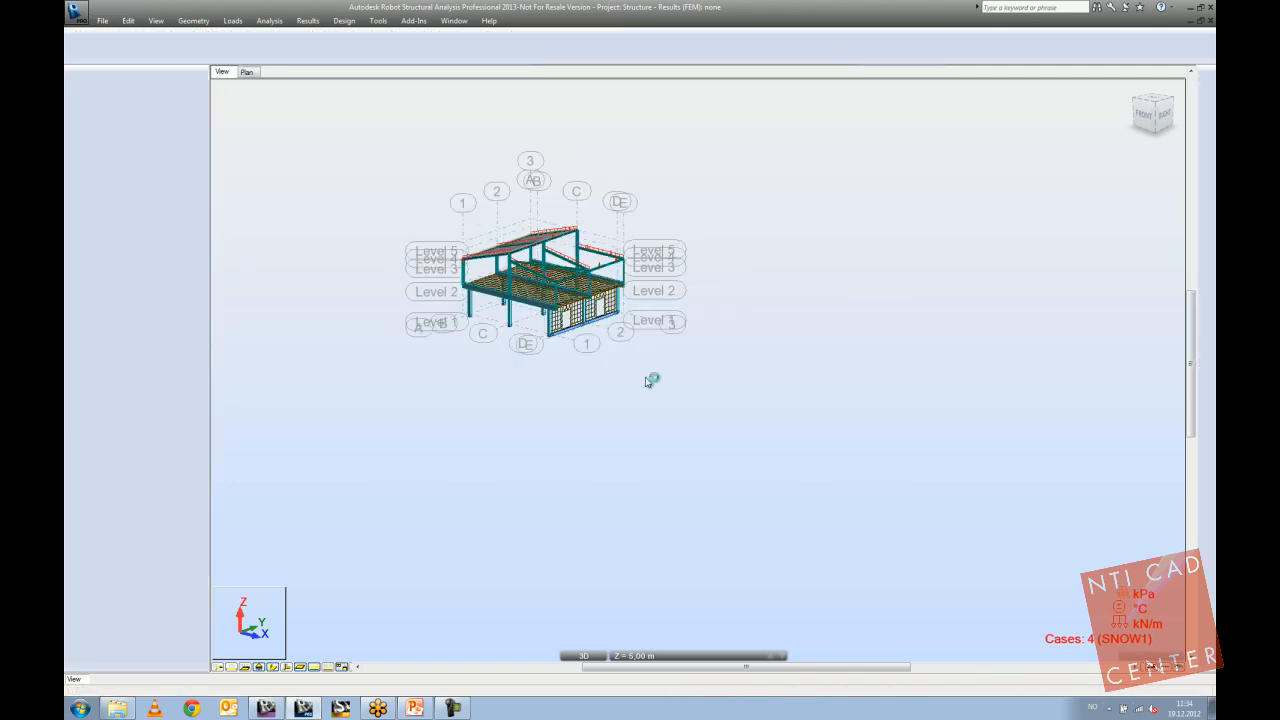
Create a new empty structure project and start the Frame Generator add-in.
click(405, 153)
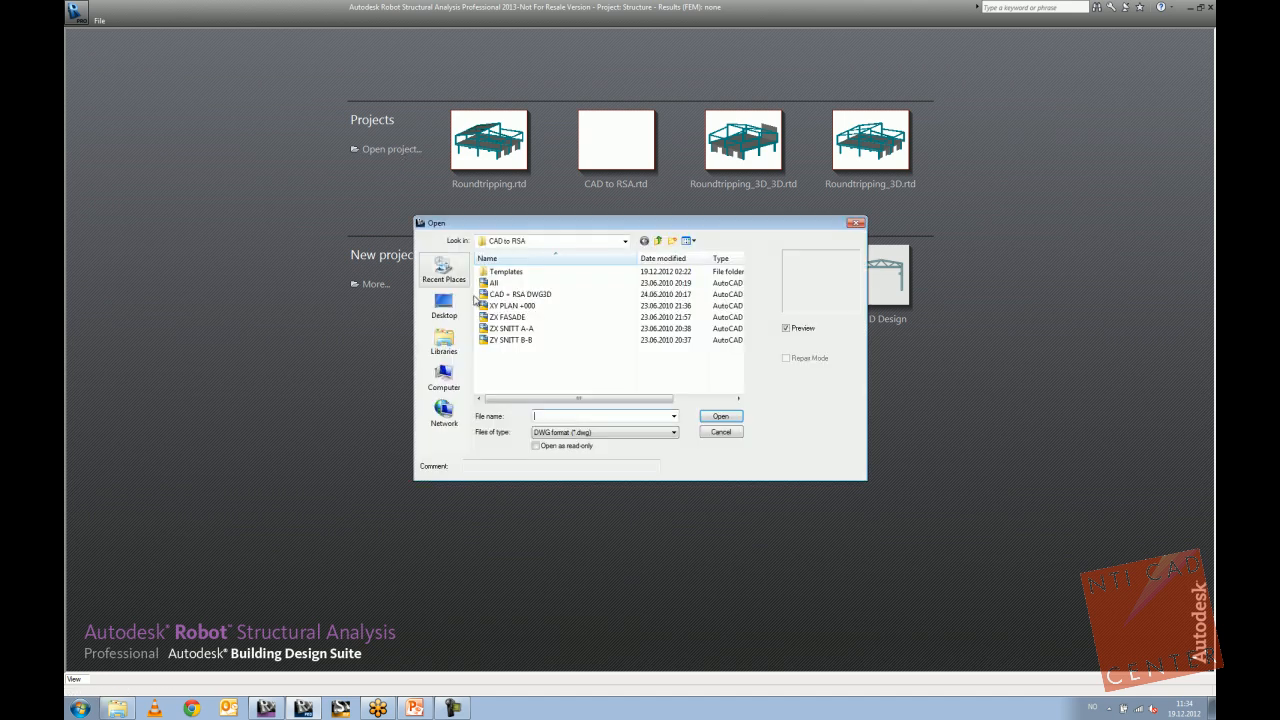
click(858, 222)
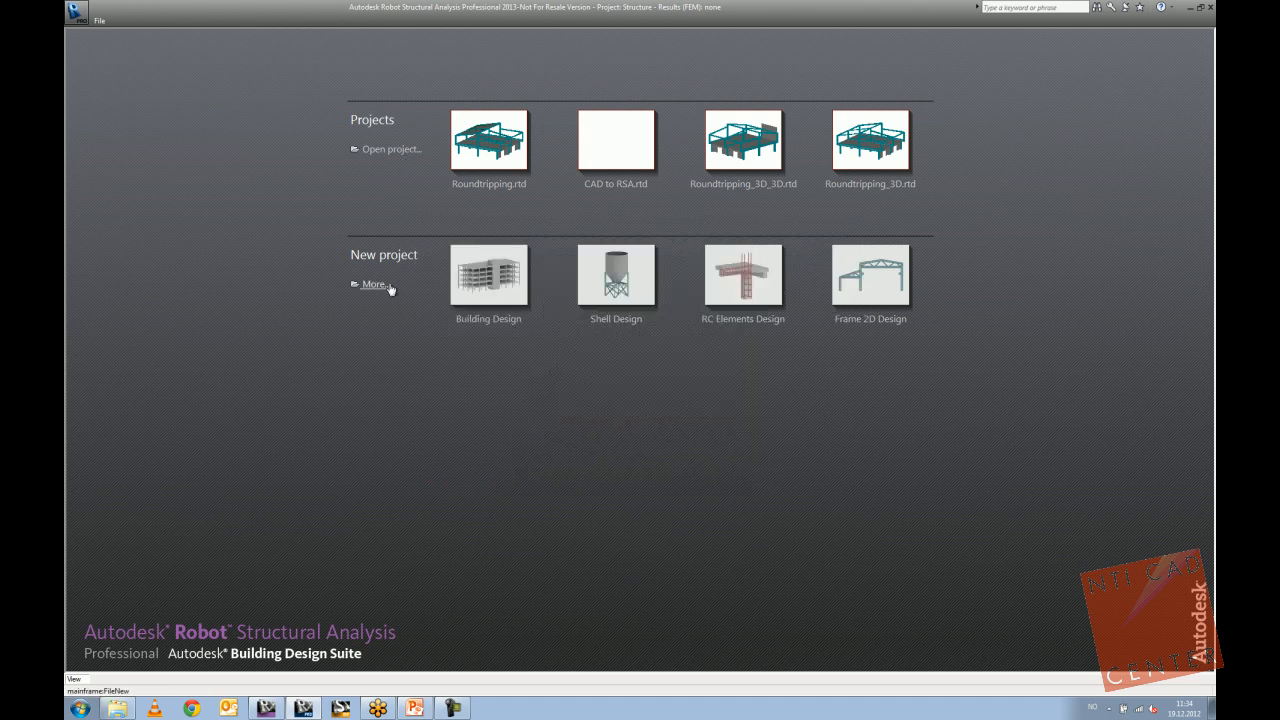
click(622, 282)
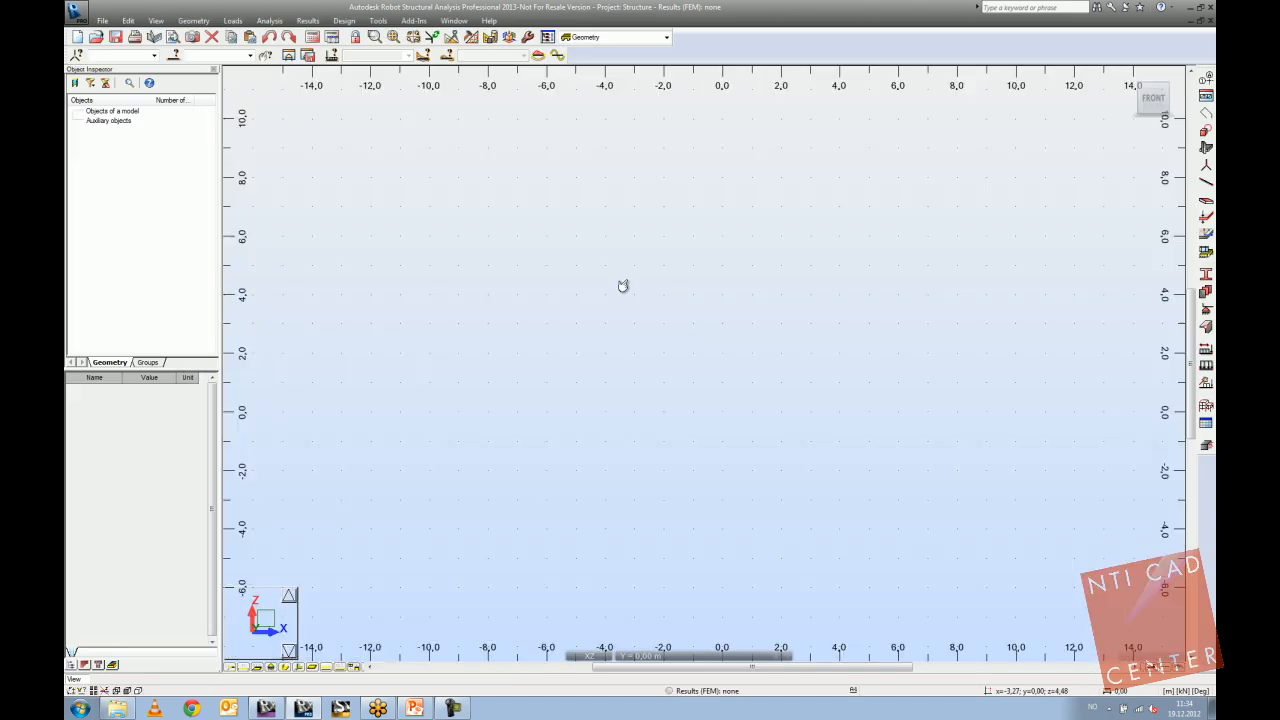
click(417, 21)
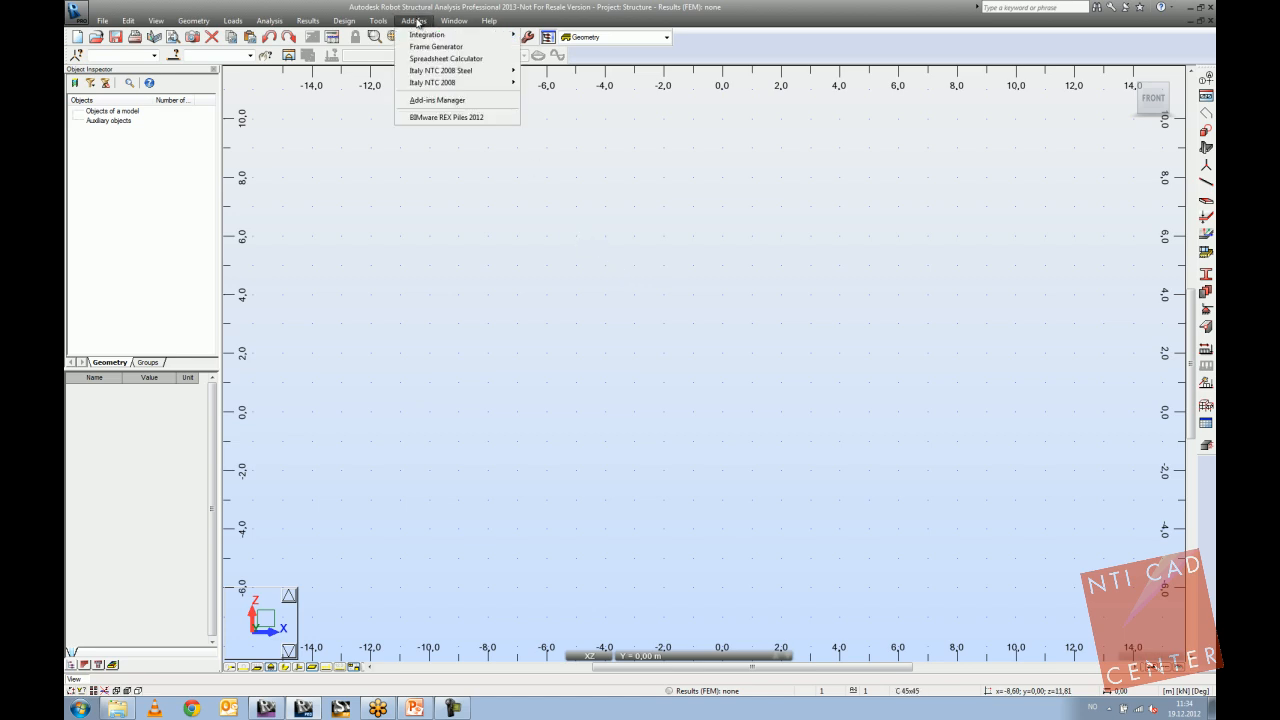
click(460, 48)
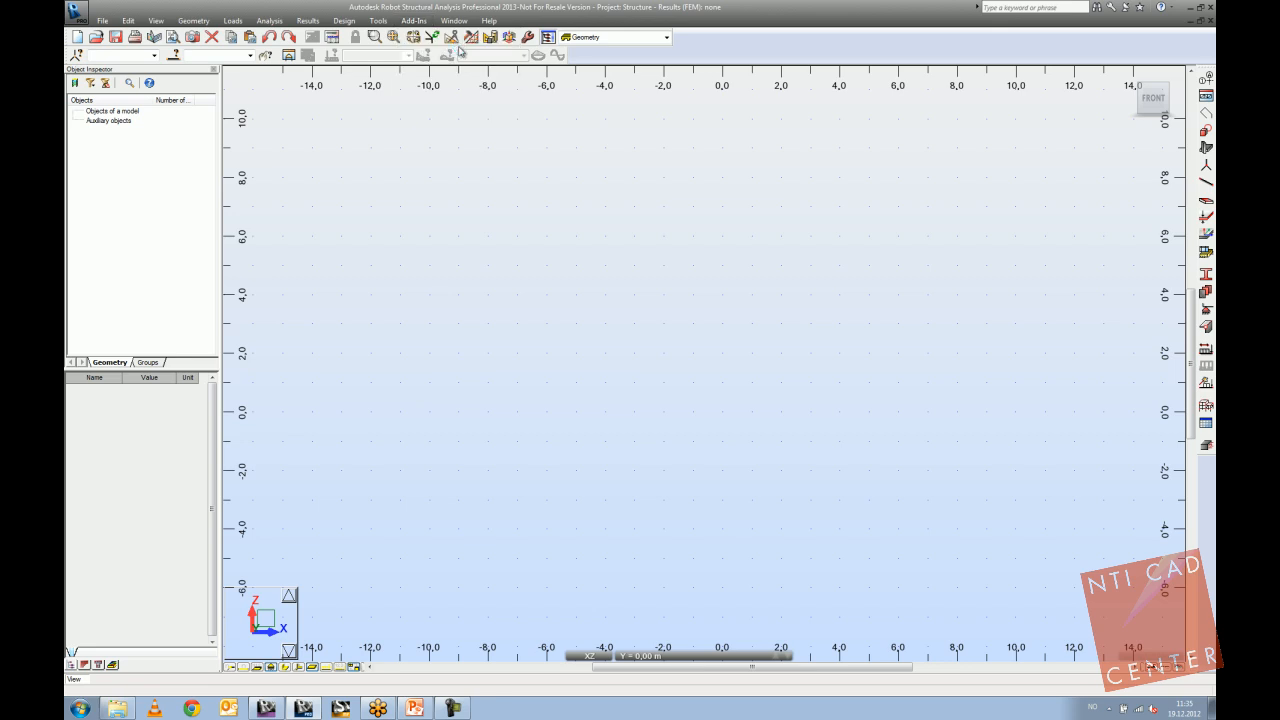
Review the bay, project and geometry settings, comparing the single-pitch roof with the gable roof and keeping the gable roof.
click(344, 144)
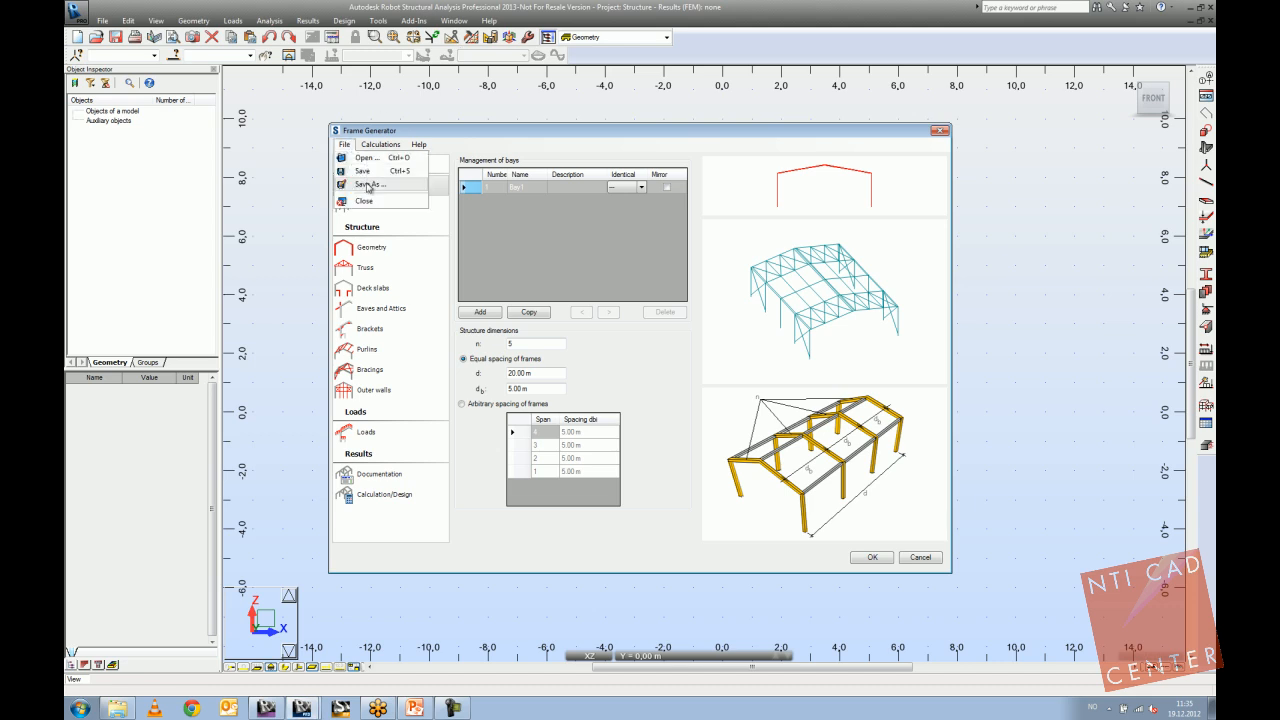
click(488, 135)
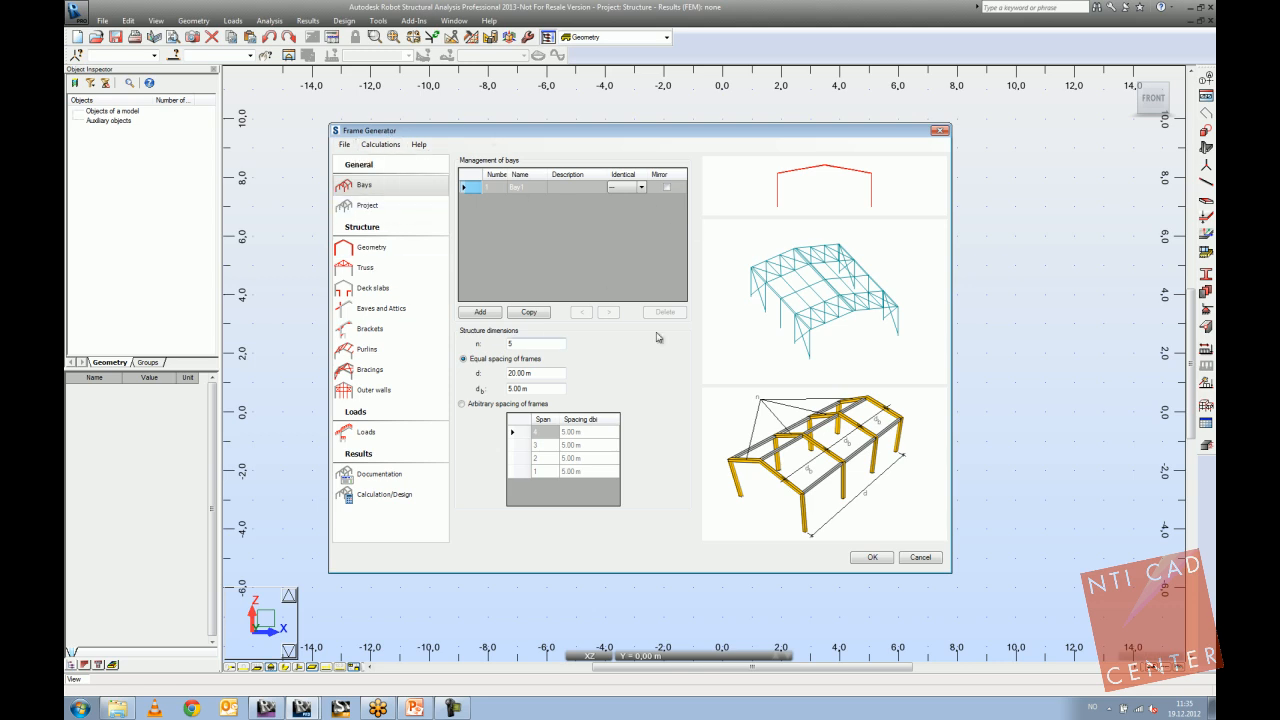
click(394, 208)
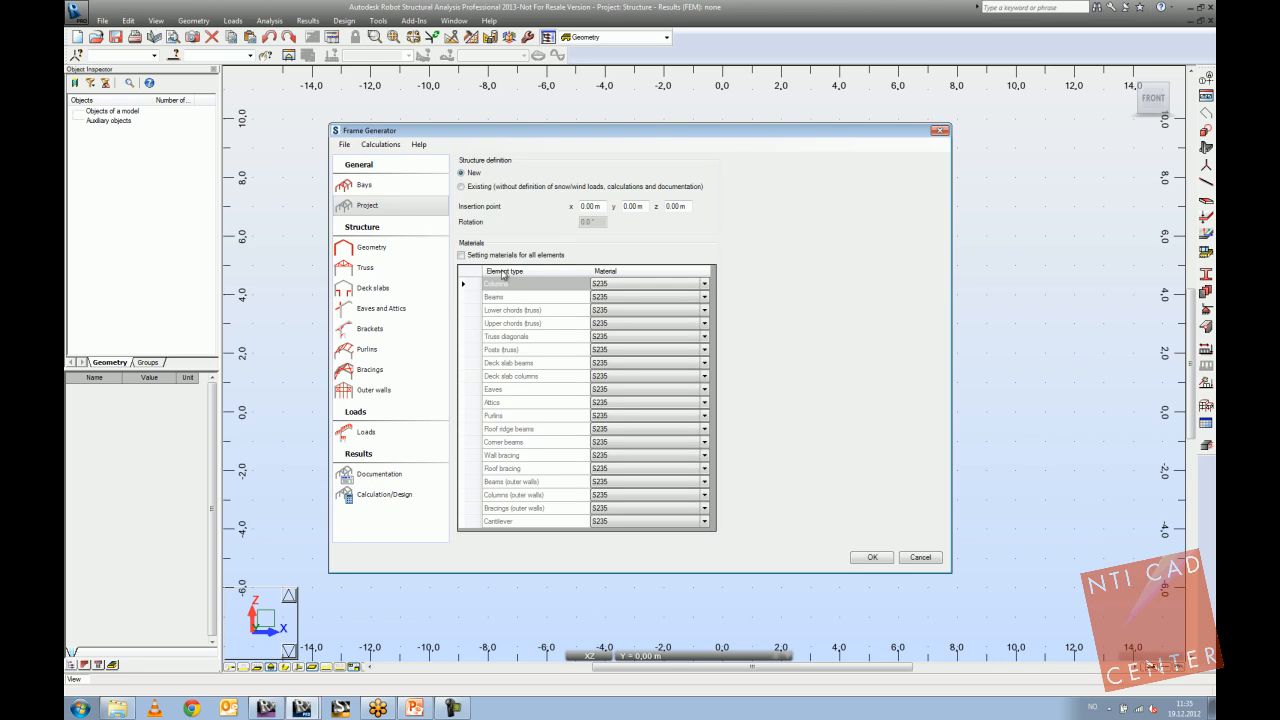
click(371, 252)
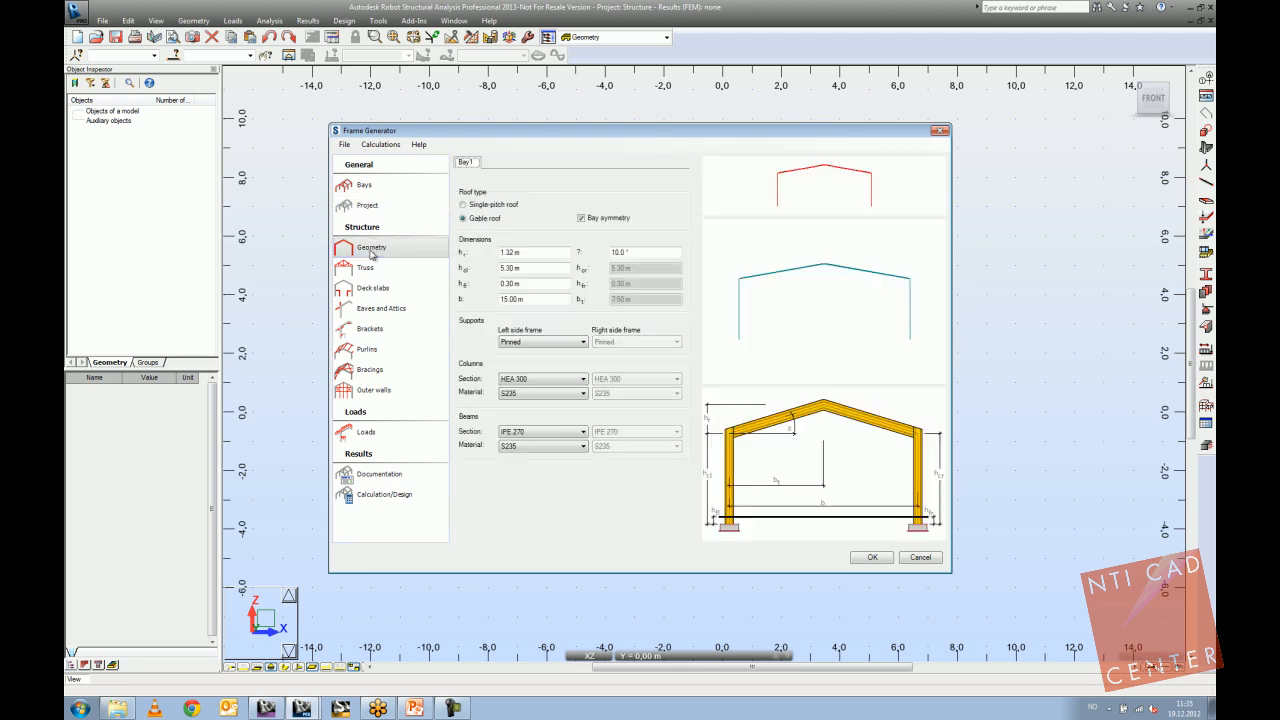
click(492, 204)
click(488, 218)
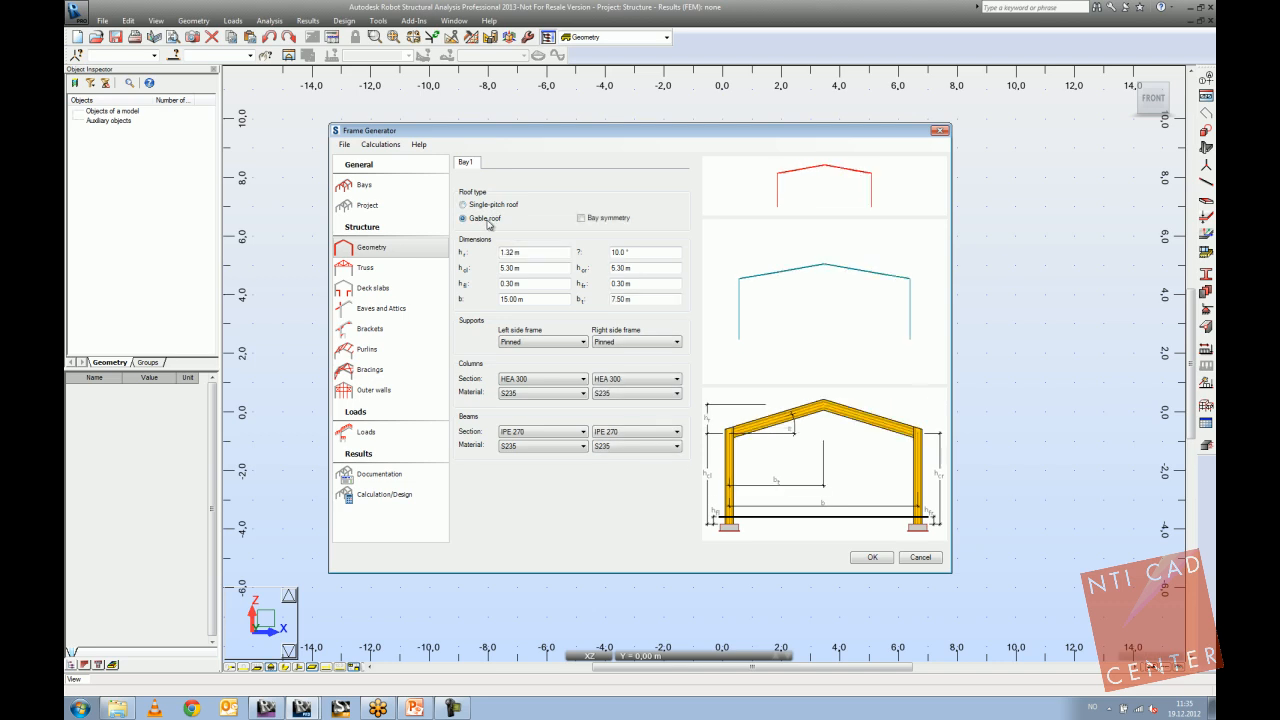
Examine the truss types and the deck slab, bracket and bracing settings, keeping the plain beam instead of a truss.
click(366, 267)
click(540, 212)
click(505, 296)
click(510, 213)
click(512, 243)
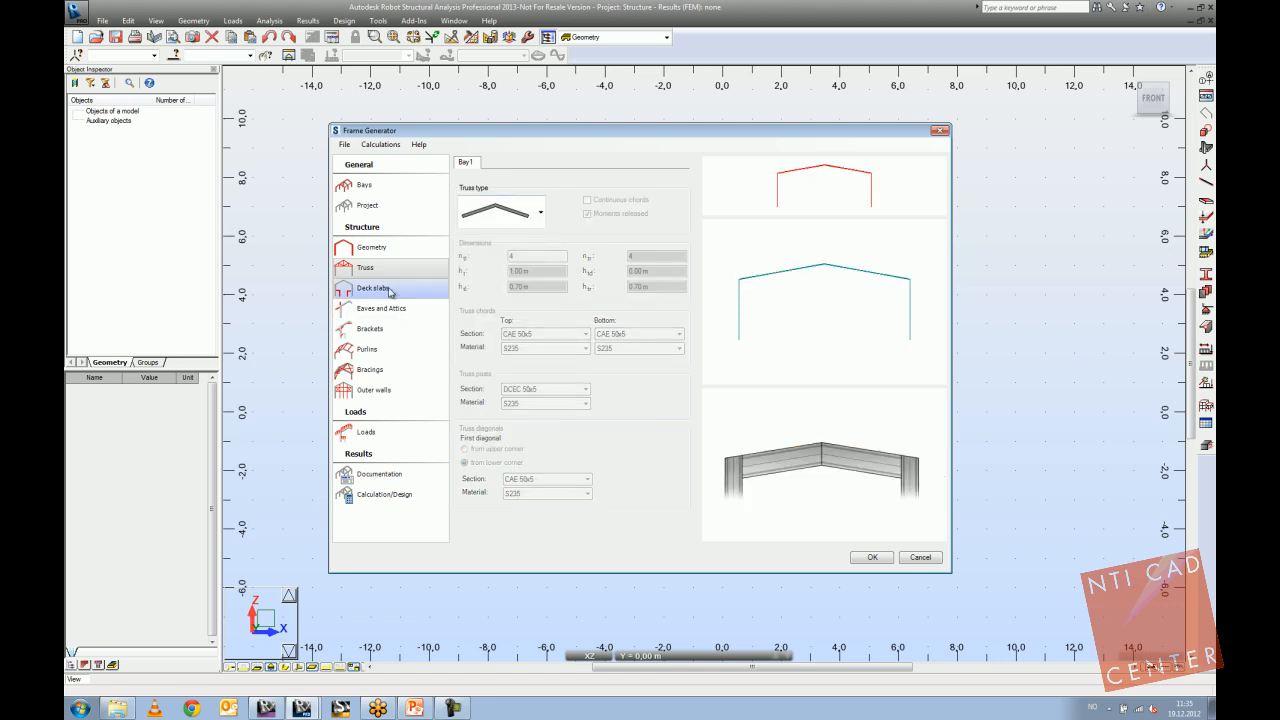
click(372, 288)
click(386, 332)
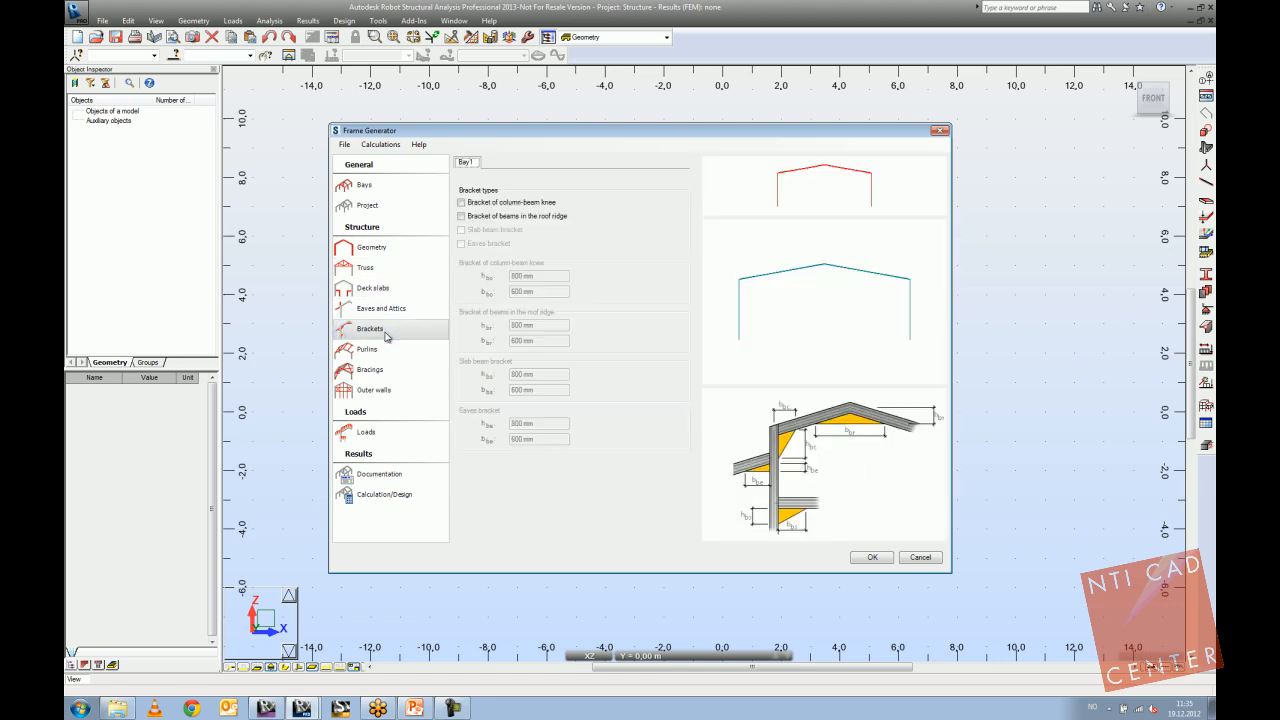
click(395, 372)
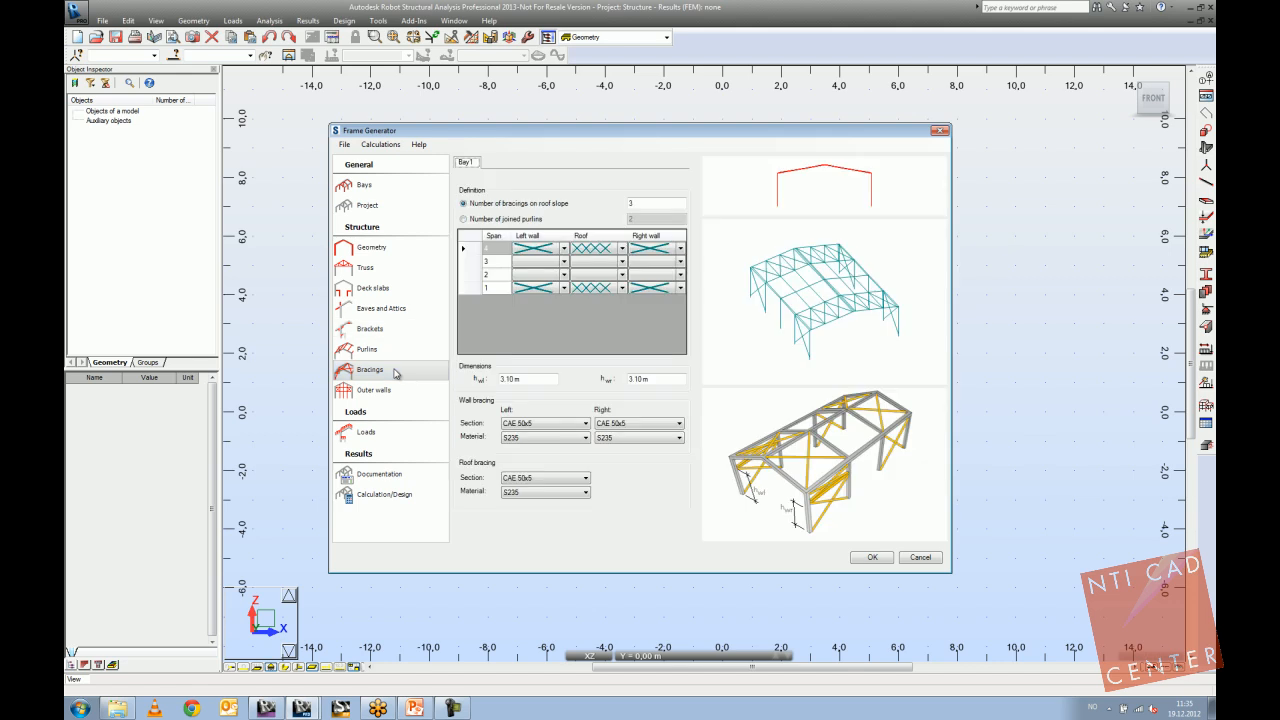
click(594, 264)
click(621, 262)
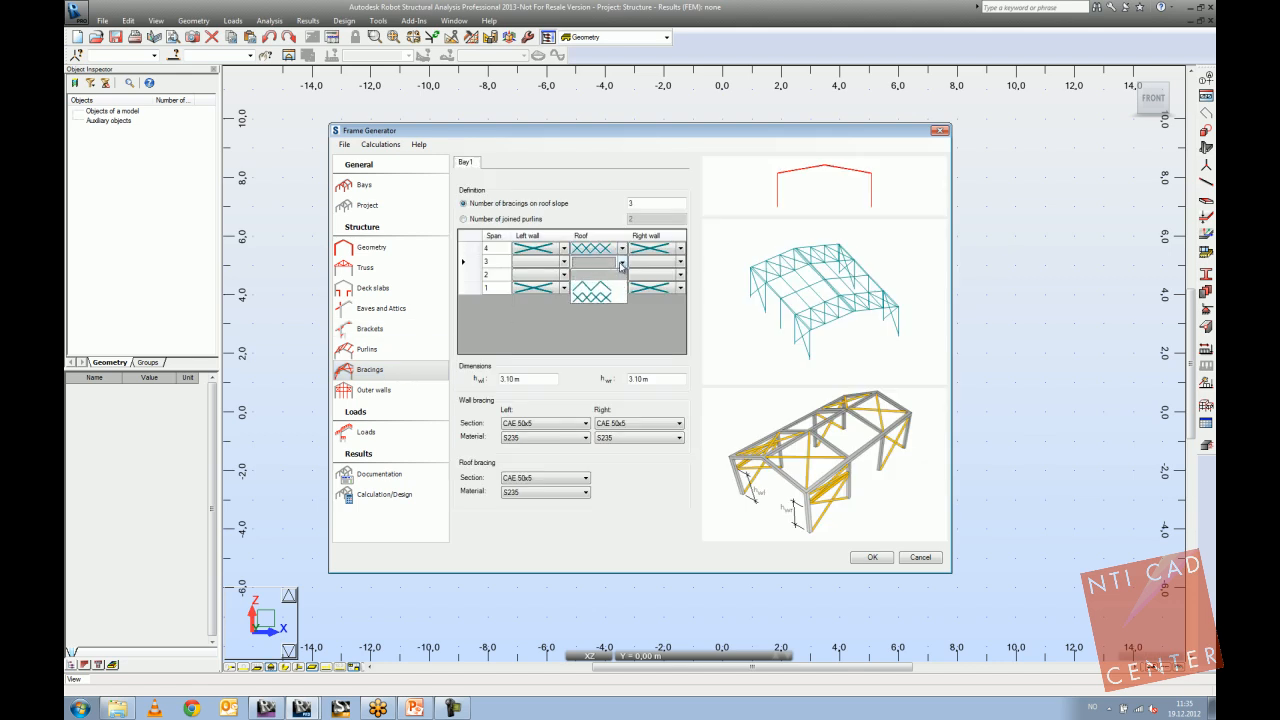
click(621, 266)
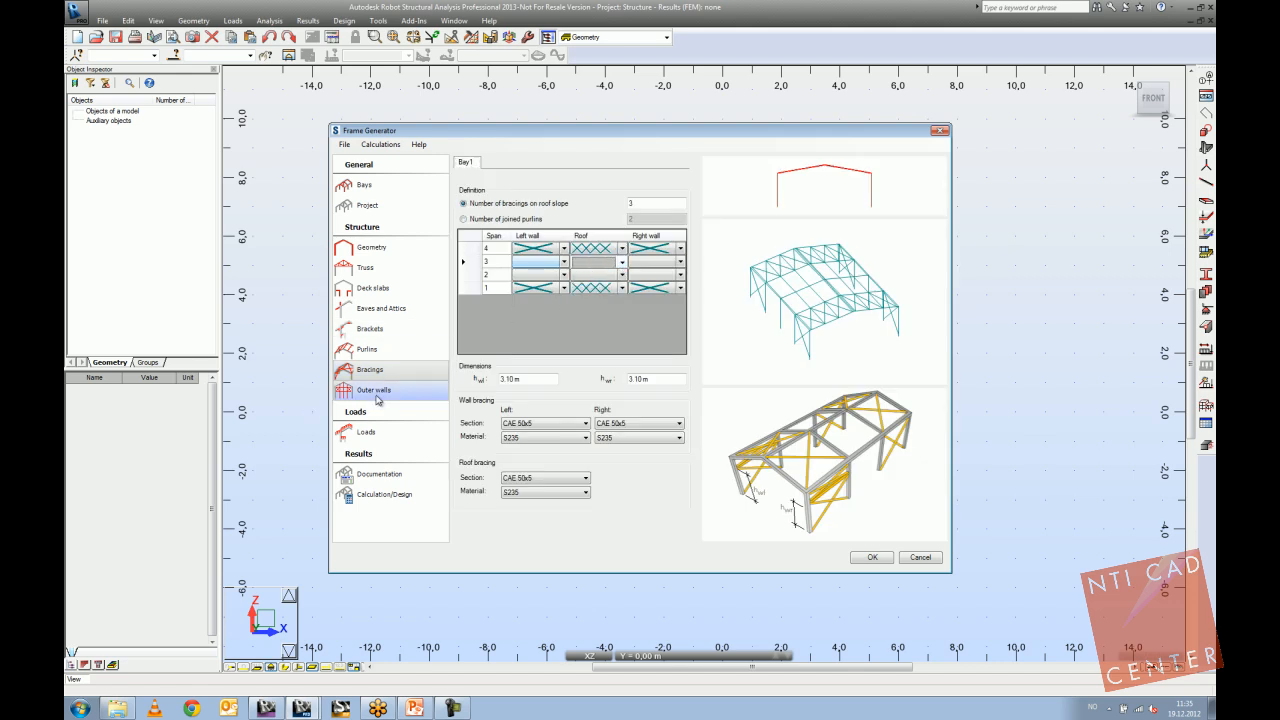
Set the outer wall type to the one with two intermediate columns and horizontal beams around a central opening.
click(377, 392)
click(540, 243)
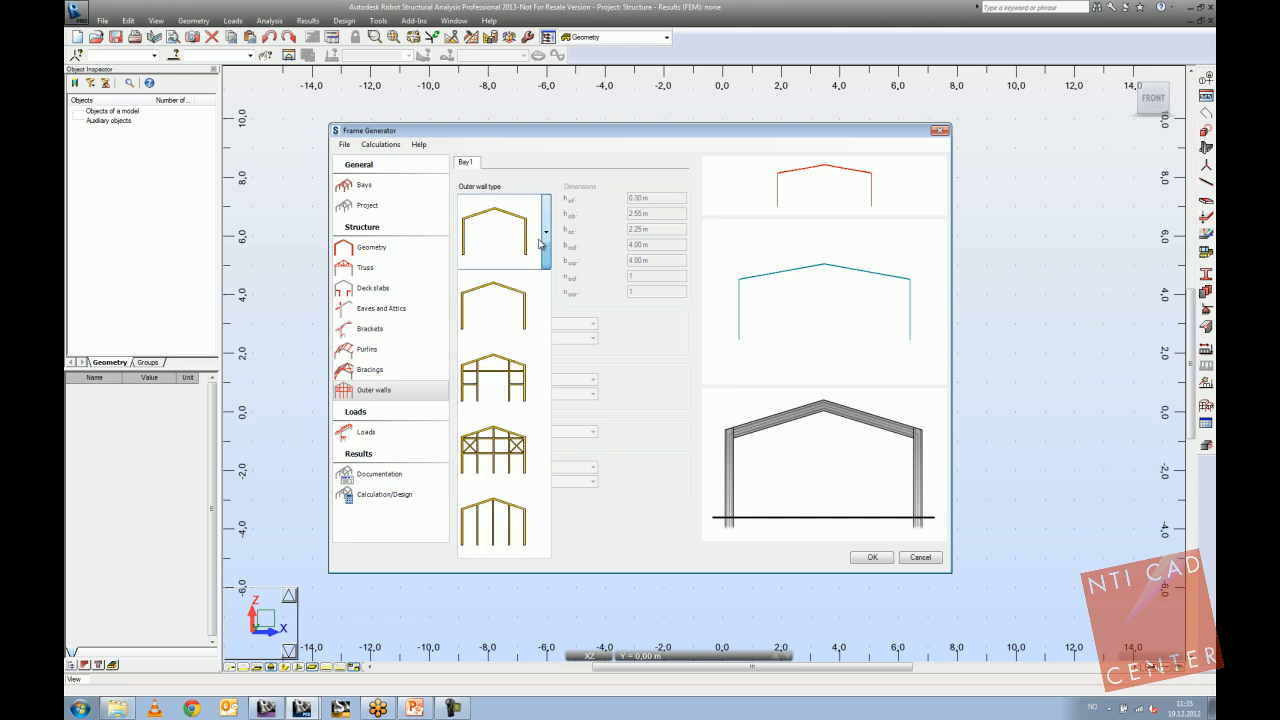
click(540, 243)
click(540, 243)
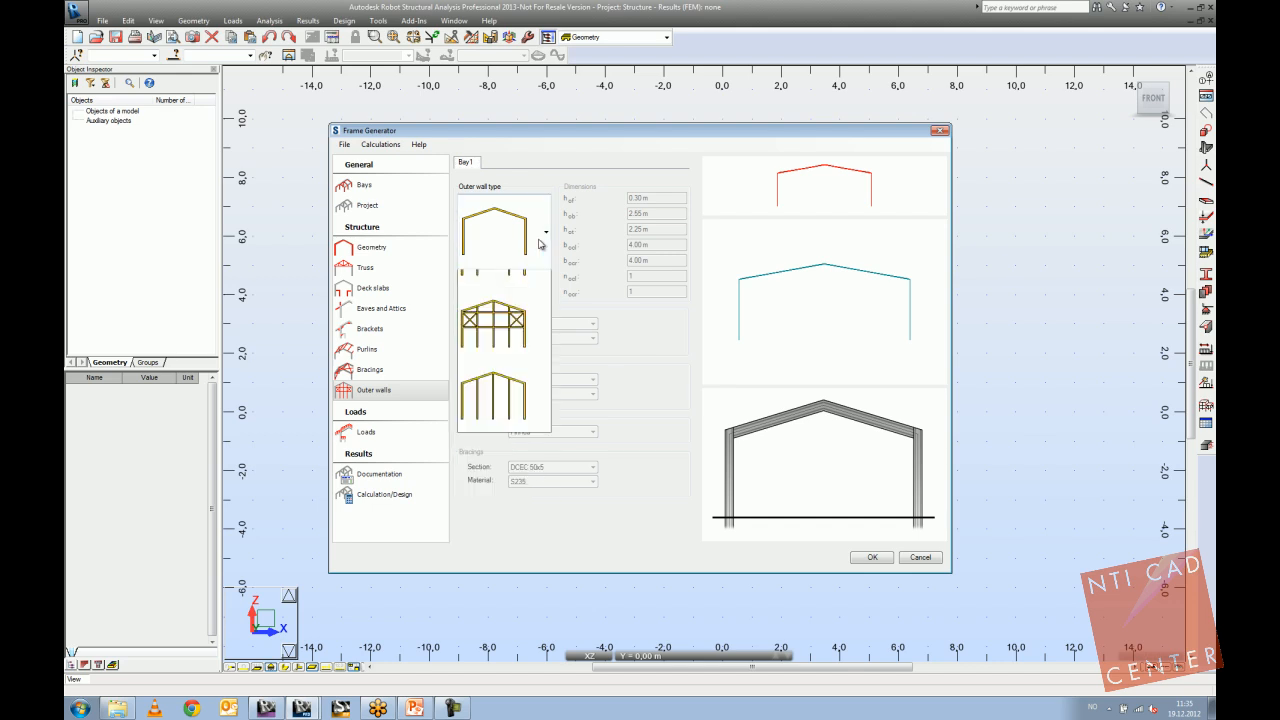
click(515, 388)
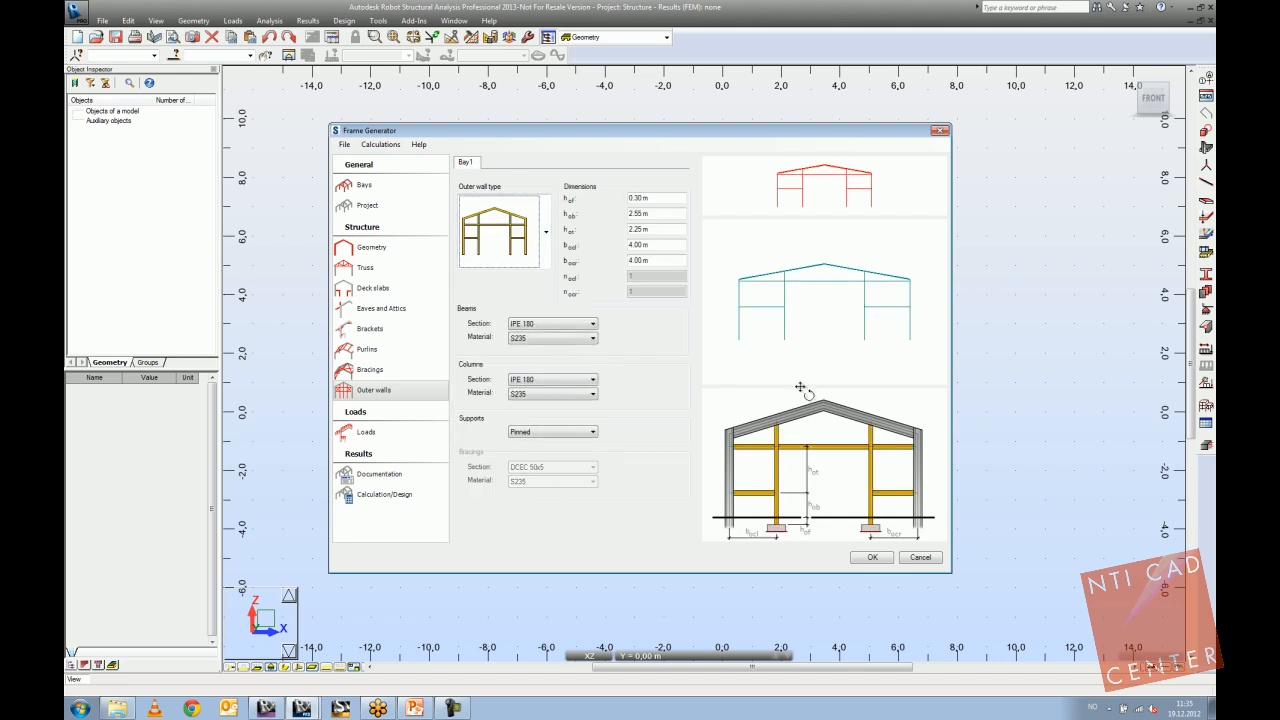
Enable the roof dead and live loads of 1 kN/m2, the crane load and the snow/wind loads.
click(400, 442)
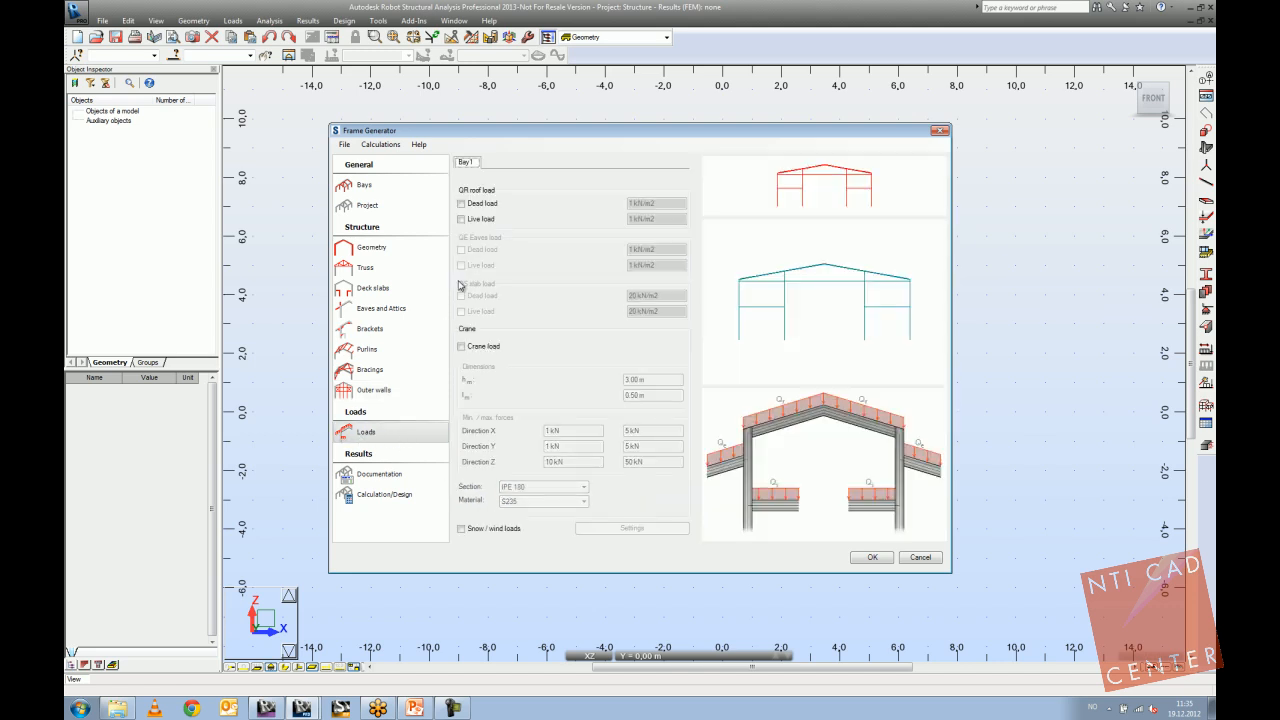
click(481, 205)
click(478, 220)
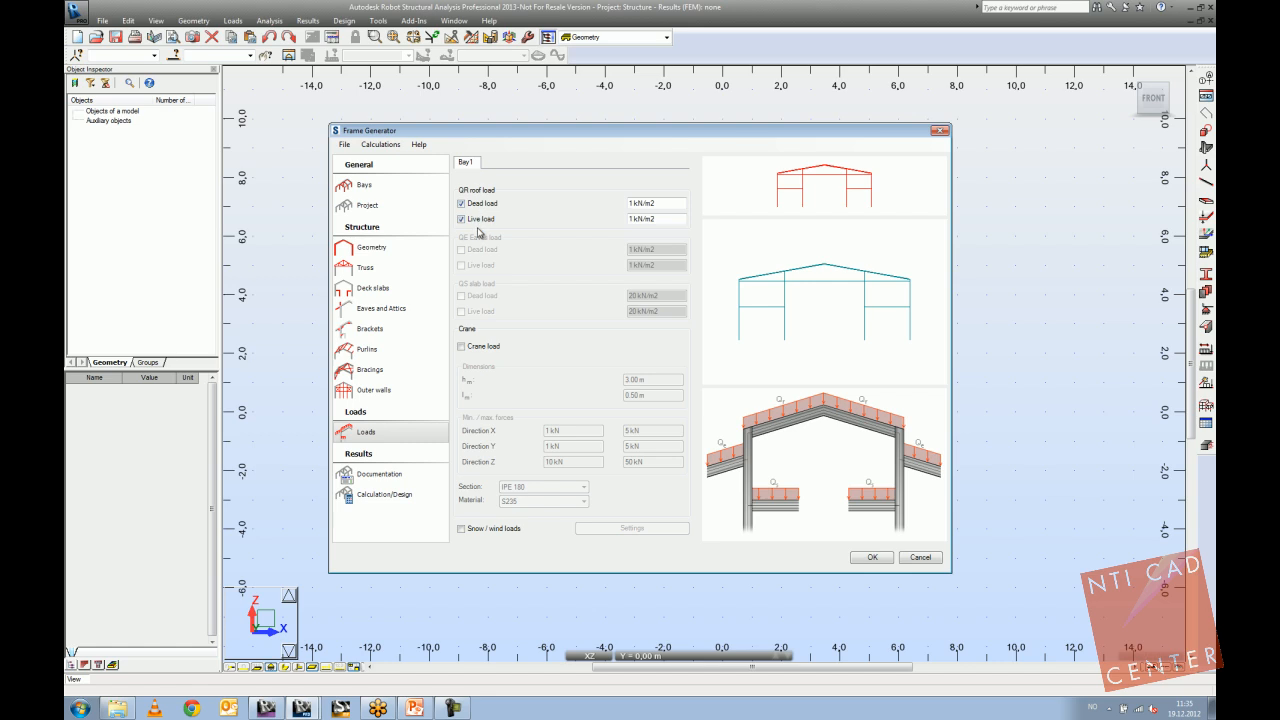
click(475, 350)
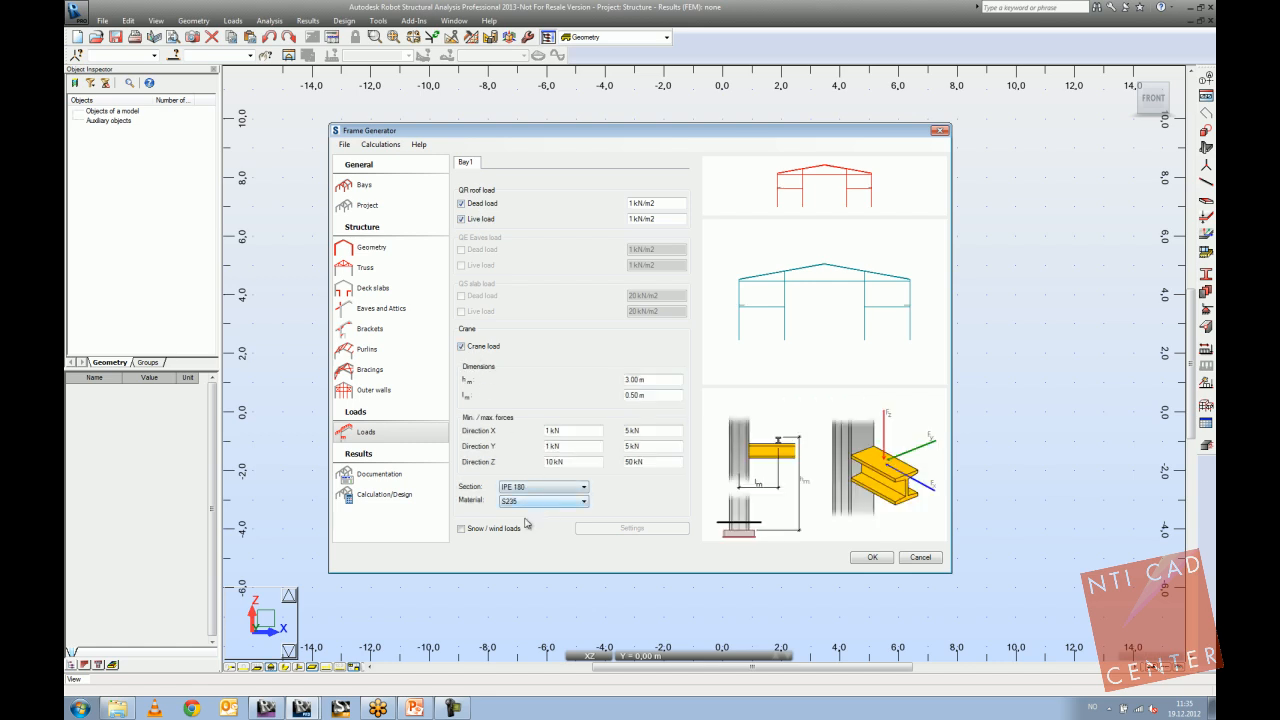
click(484, 534)
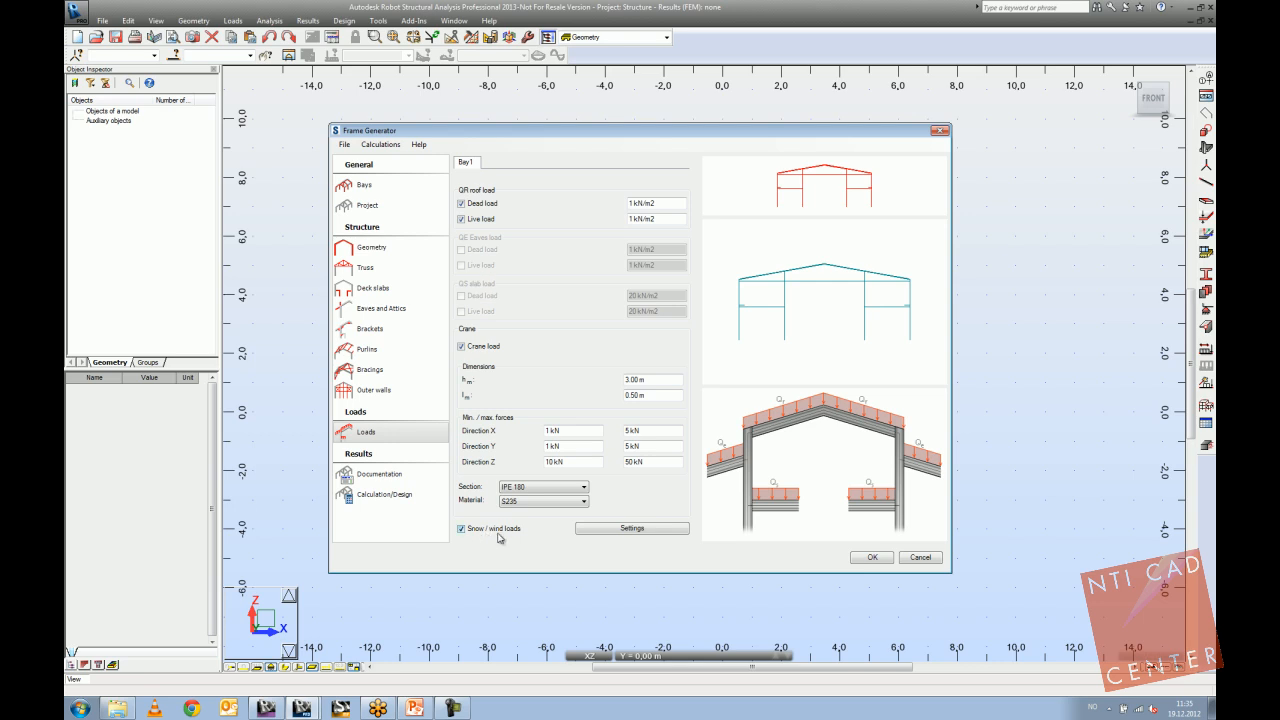
Review the general, wind, snow and permeability parameters of the snow/wind loads, including the terrain types, and close these settings.
click(633, 529)
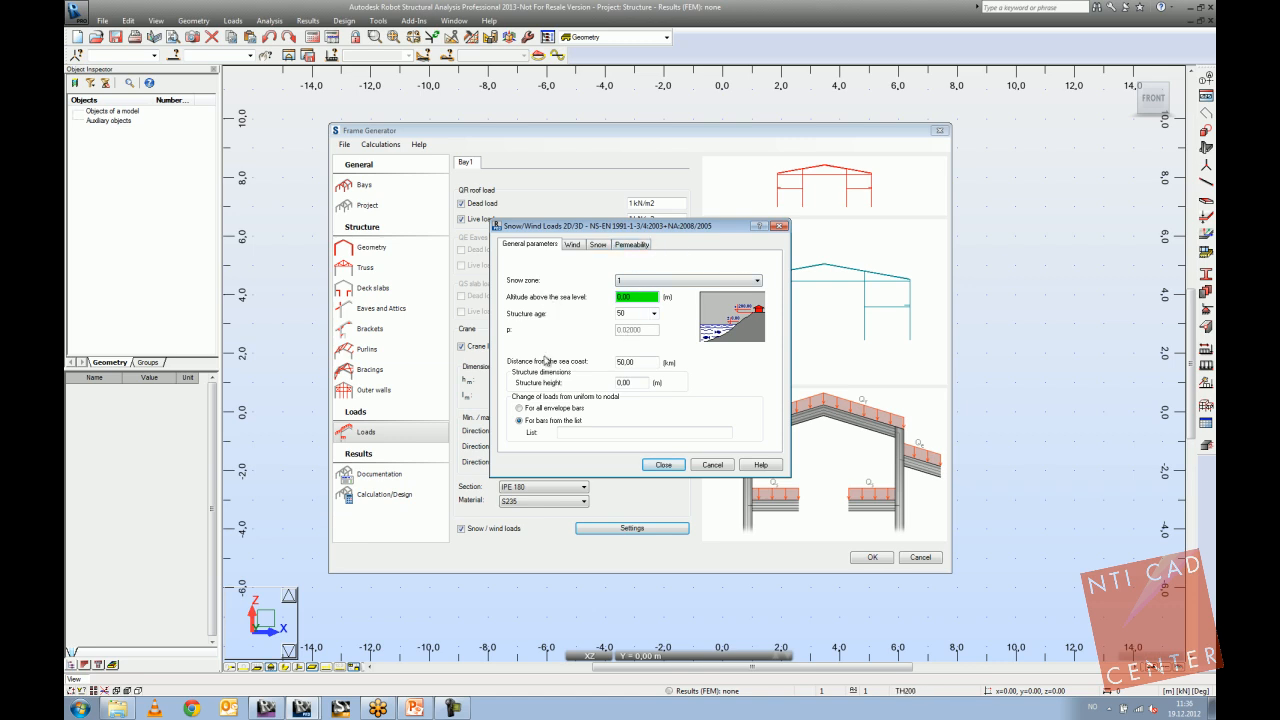
click(580, 246)
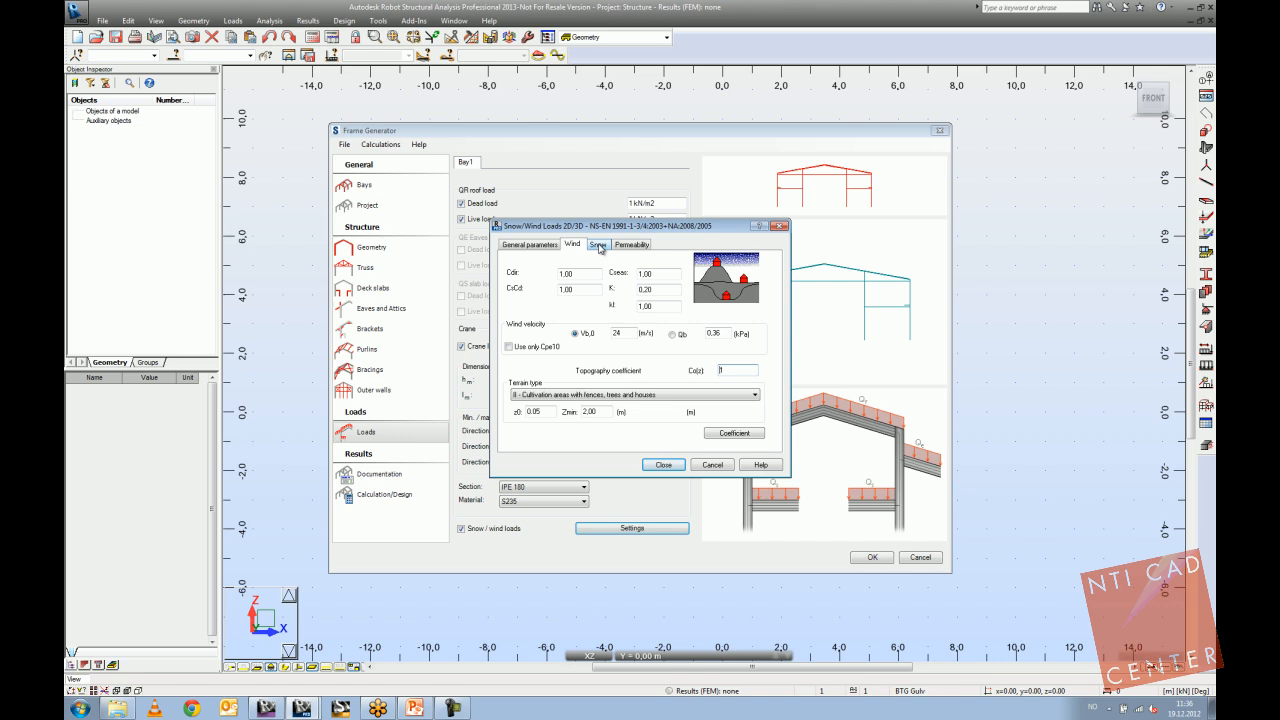
click(596, 247)
click(638, 248)
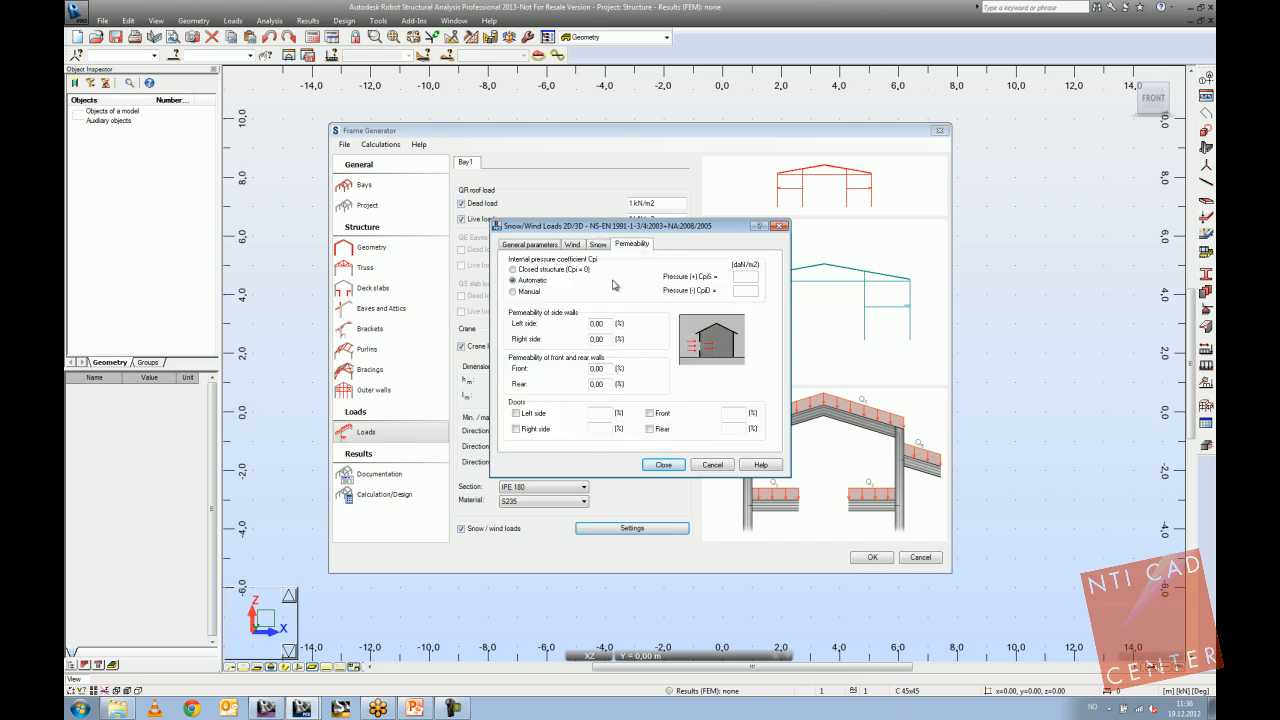
click(572, 245)
click(528, 396)
click(532, 403)
click(530, 244)
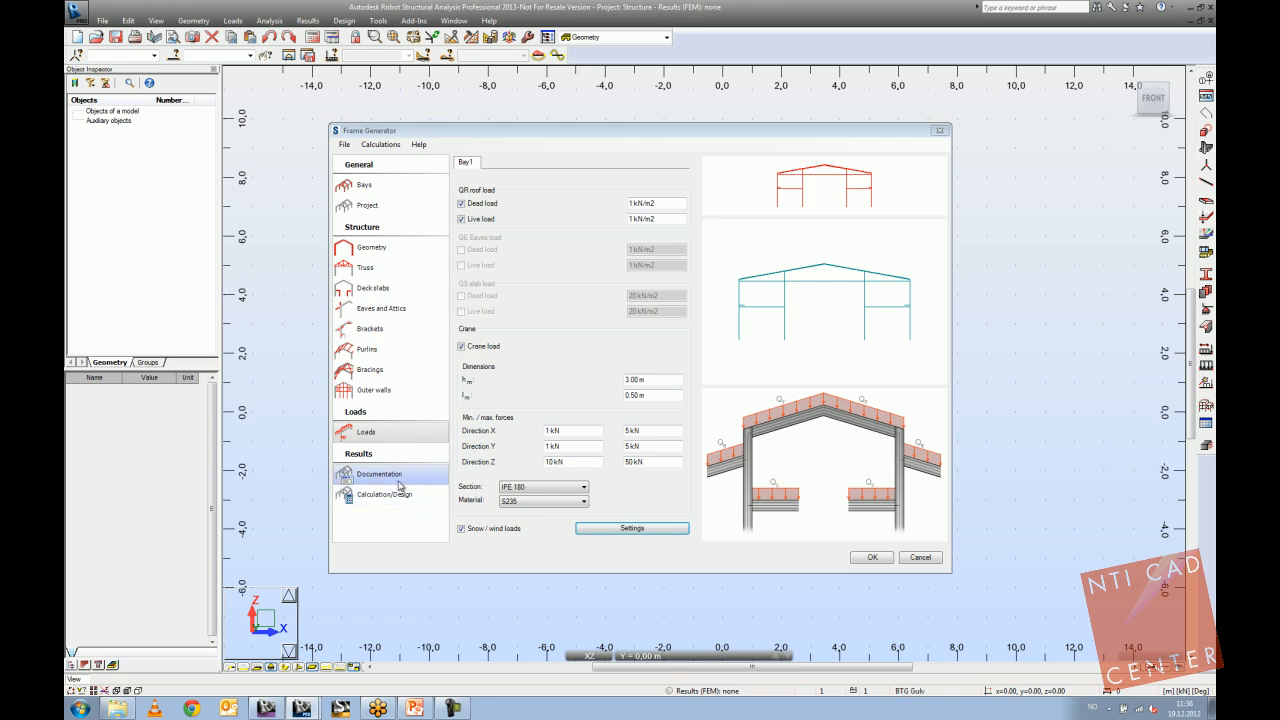
Generate the steel frame from the Frame Generator settings and inspect the resulting 3D model.
click(872, 558)
click(871, 558)
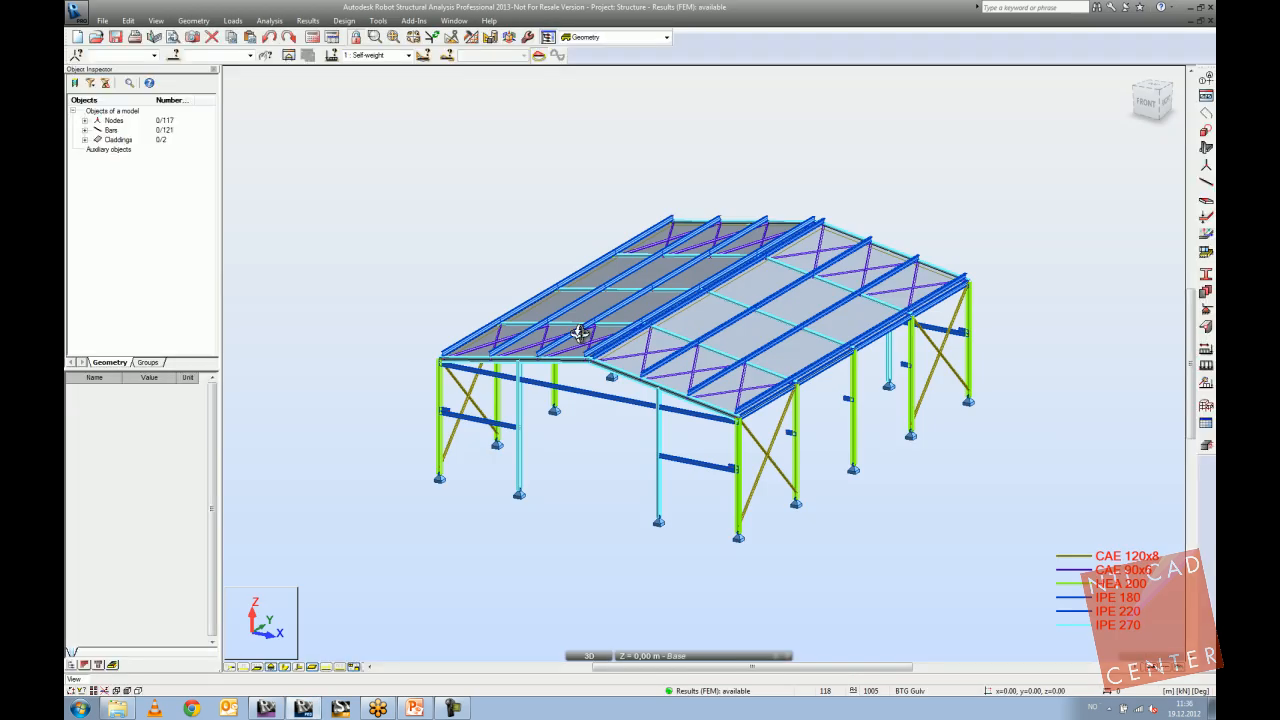
middle_drag(400, 505, 423, 422)
middle_drag(589, 410, 541, 358)
scroll(535, 360, up, 5)
Select load case 2, Wind L/R pres.(-) Cpe -, and show its load symbols on the frame.
click(410, 57)
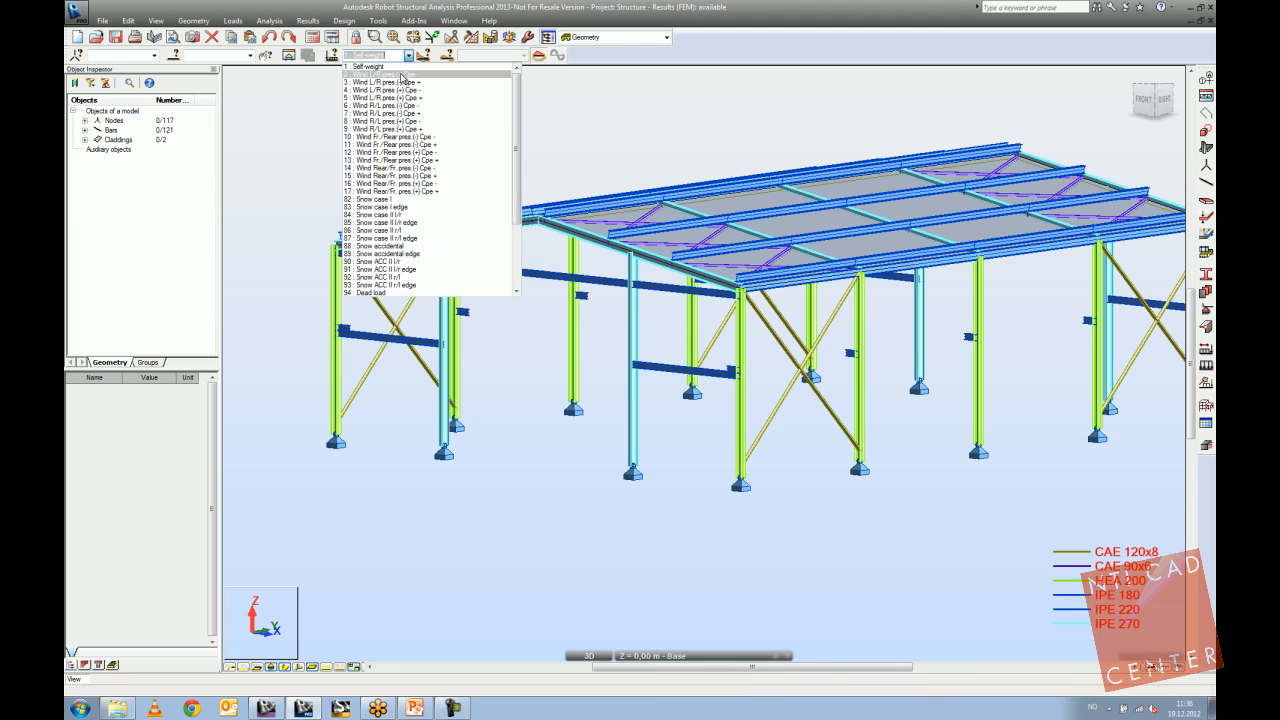
click(392, 284)
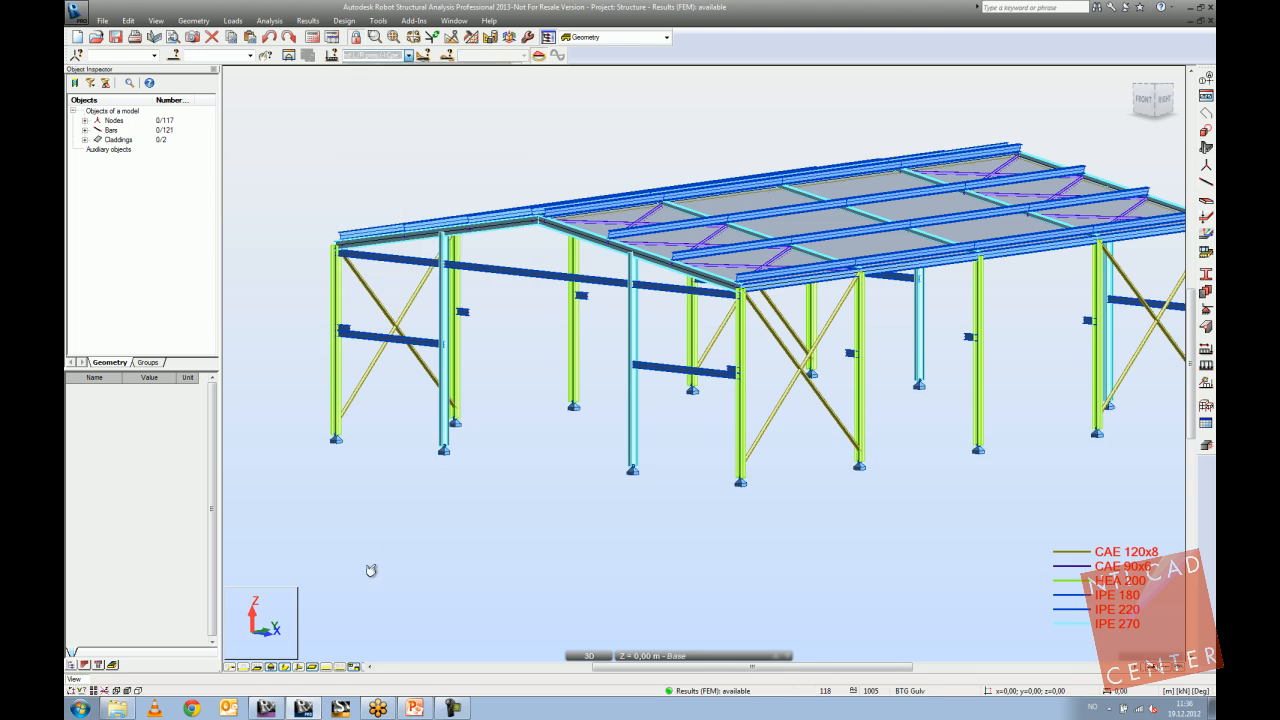
click(333, 667)
shift+middle_drag(414, 514, 556, 512)
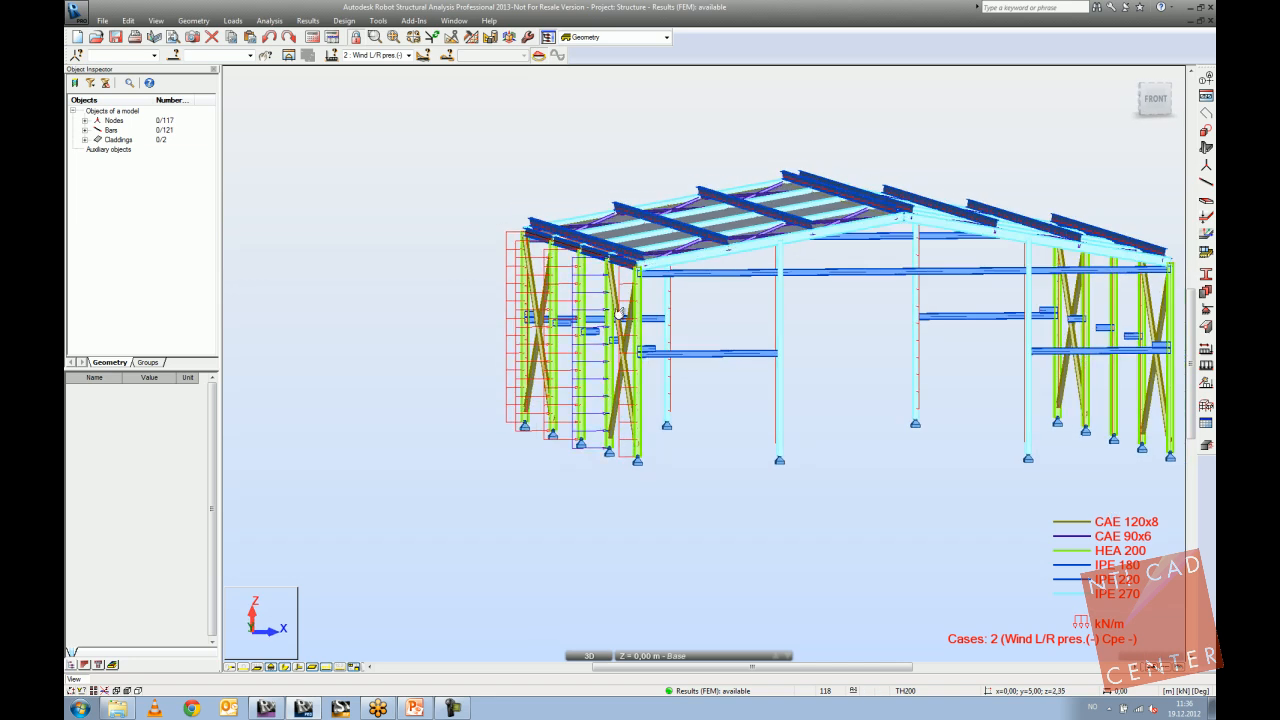
Inspect the case 2 wind loads on the frame and browse the following wind cases up to case 6, Wind R/L pres.(-) Cpe -.
scroll(611, 296, up, 5)
scroll(611, 296, down, 5)
shift+middle_drag(615, 300, 632, 314)
scroll(626, 319, up, 5)
scroll(626, 319, down, 3)
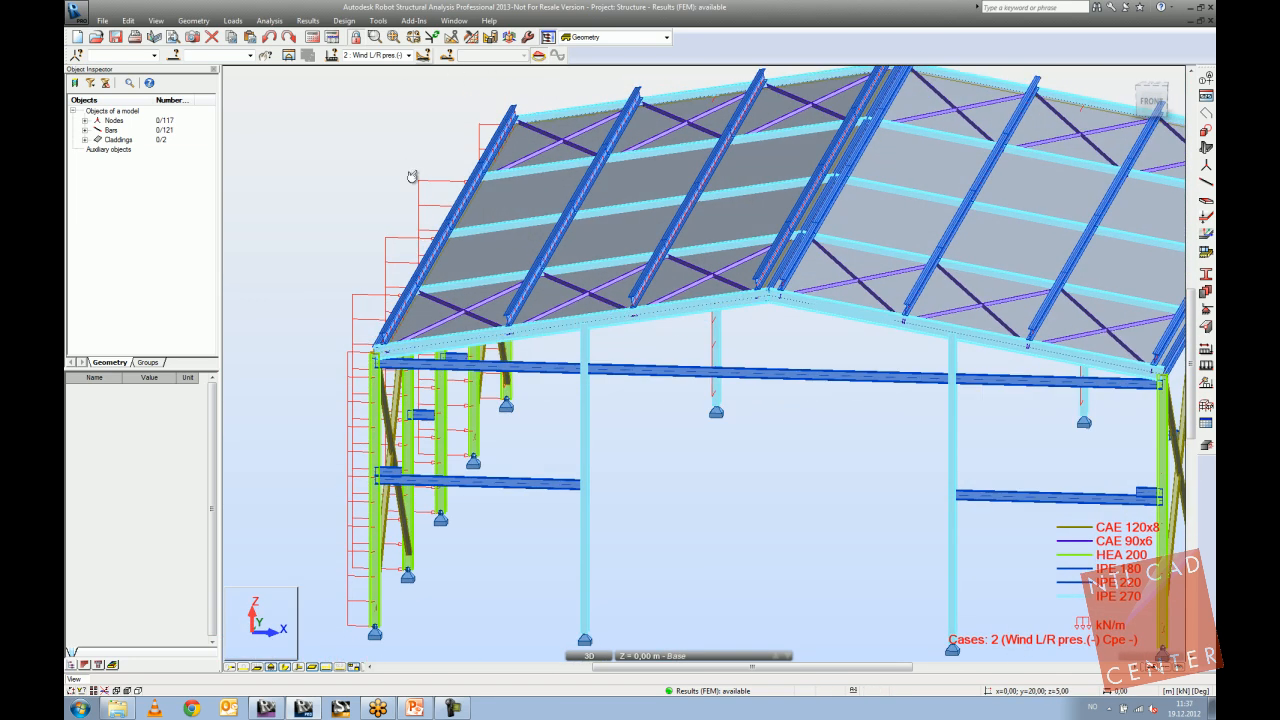
scroll(411, 150, down, 5)
click(405, 55)
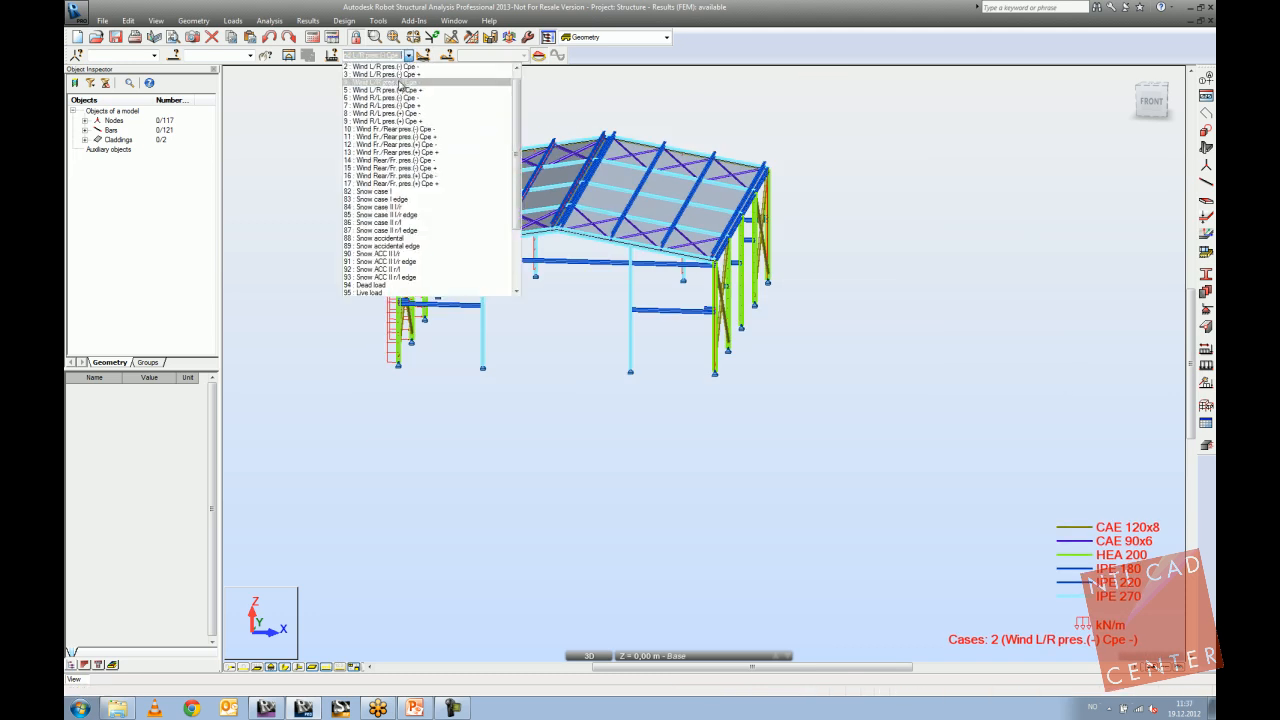
click(395, 86)
key(Down)
key(Down)
key(Down)
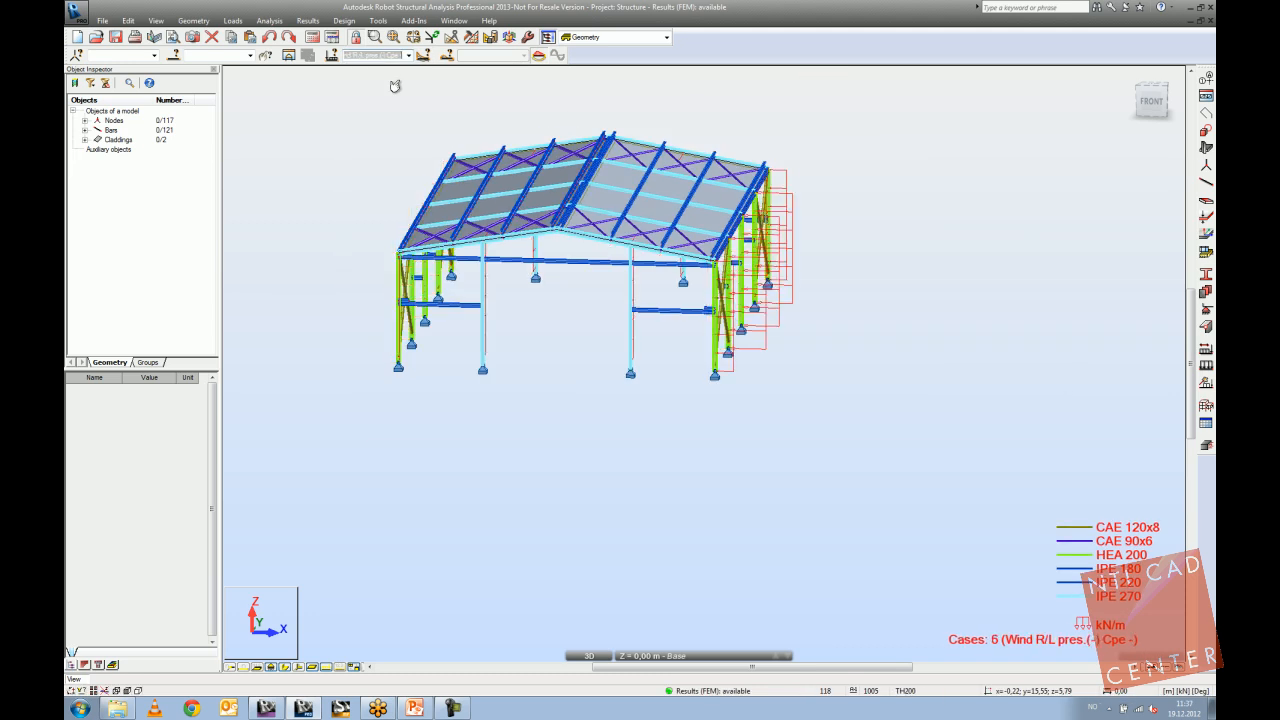
Browse the remaining R/L wind cases and the Wind Fr./Rear cases, up to case 14, Wind Rear/Fr. pres.(-) Cpe -.
key(Down)
key(Down)
key(Down)
key(Down)
key(Down)
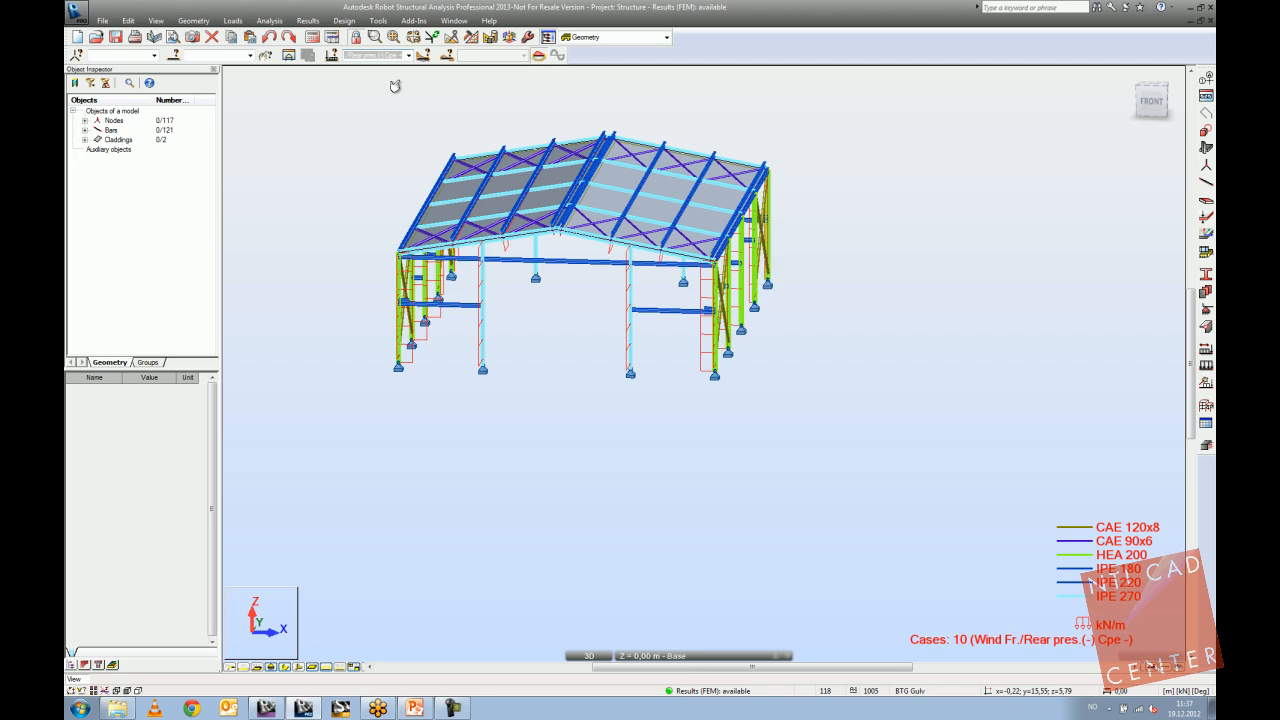
key(Down)
key(Down)
key(Down)
key(Down)
key(Down)
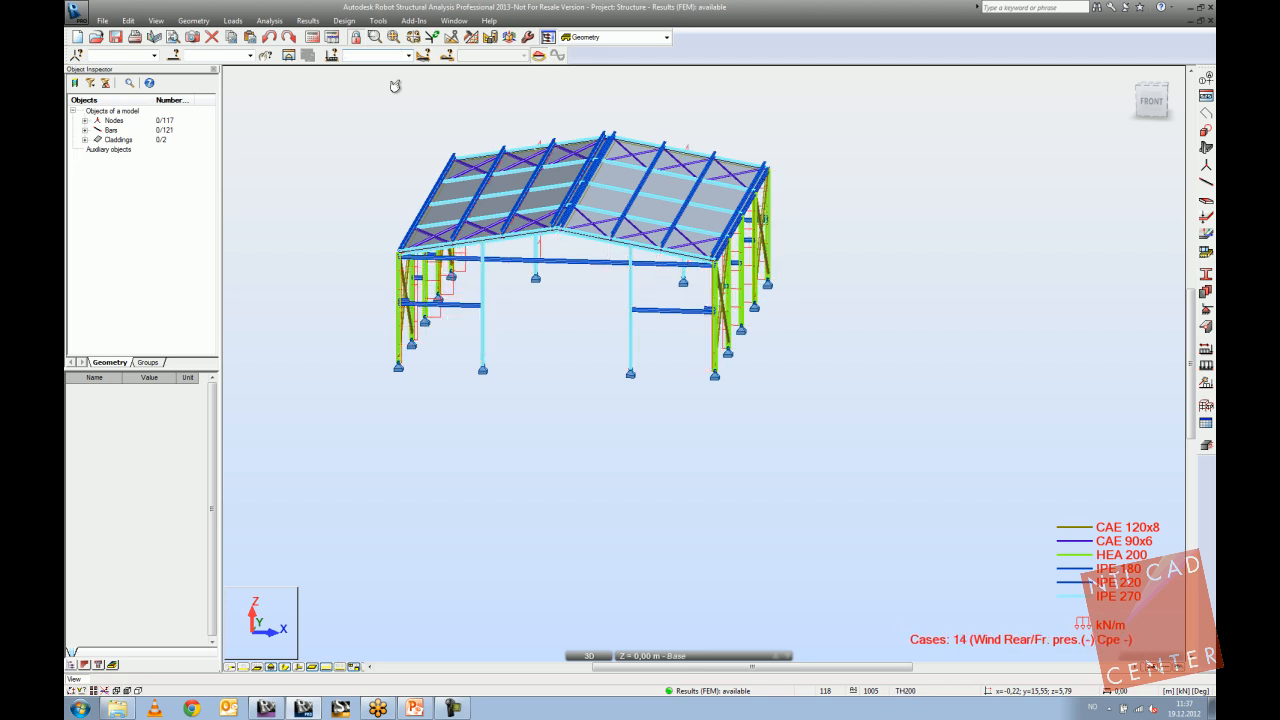
Examine the snow load cases on the roof, from case 84, Snow case II l/r, to case 87, Snow case II r/l edge.
key(End)
key(Up)
key(Down)
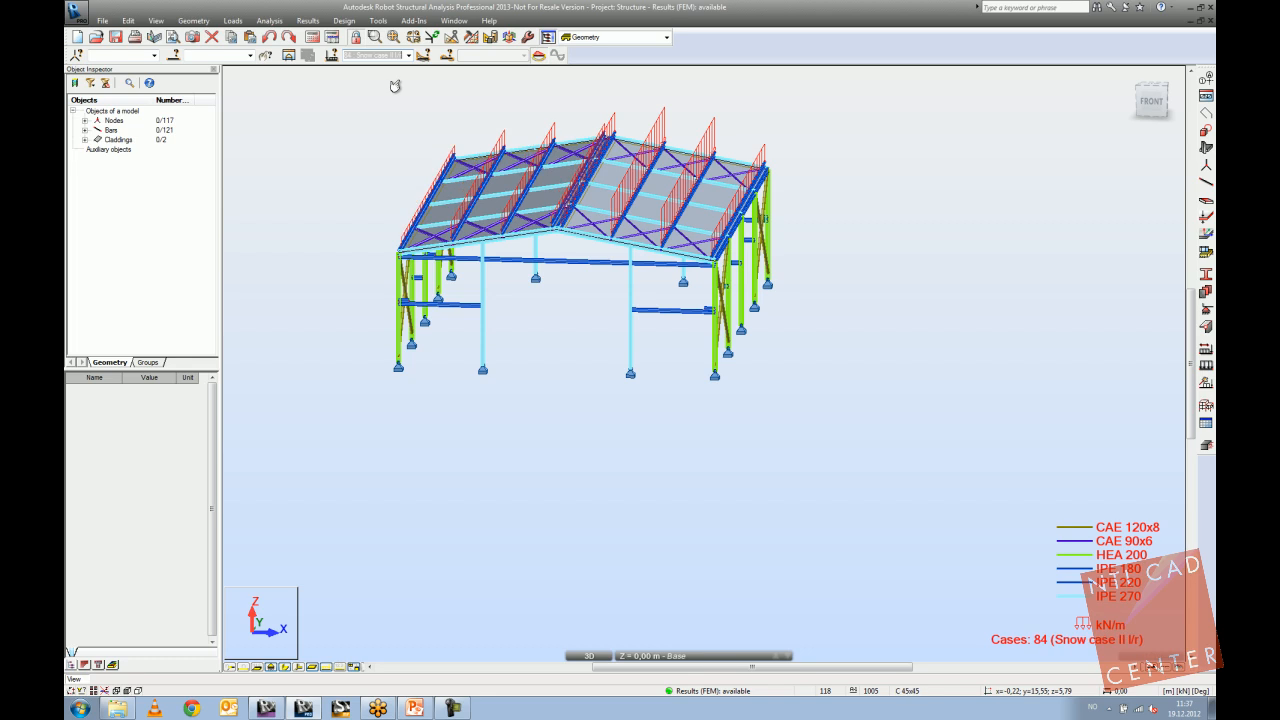
key(Down)
key(Down)
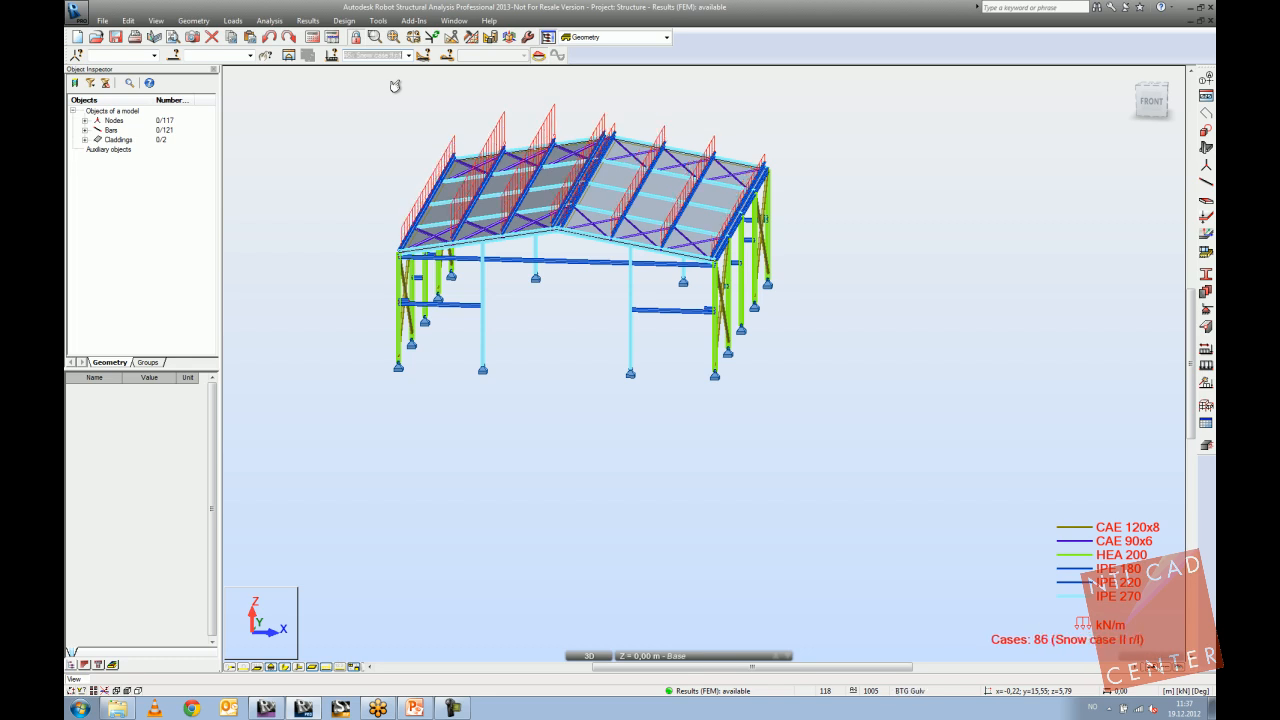
key(Down)
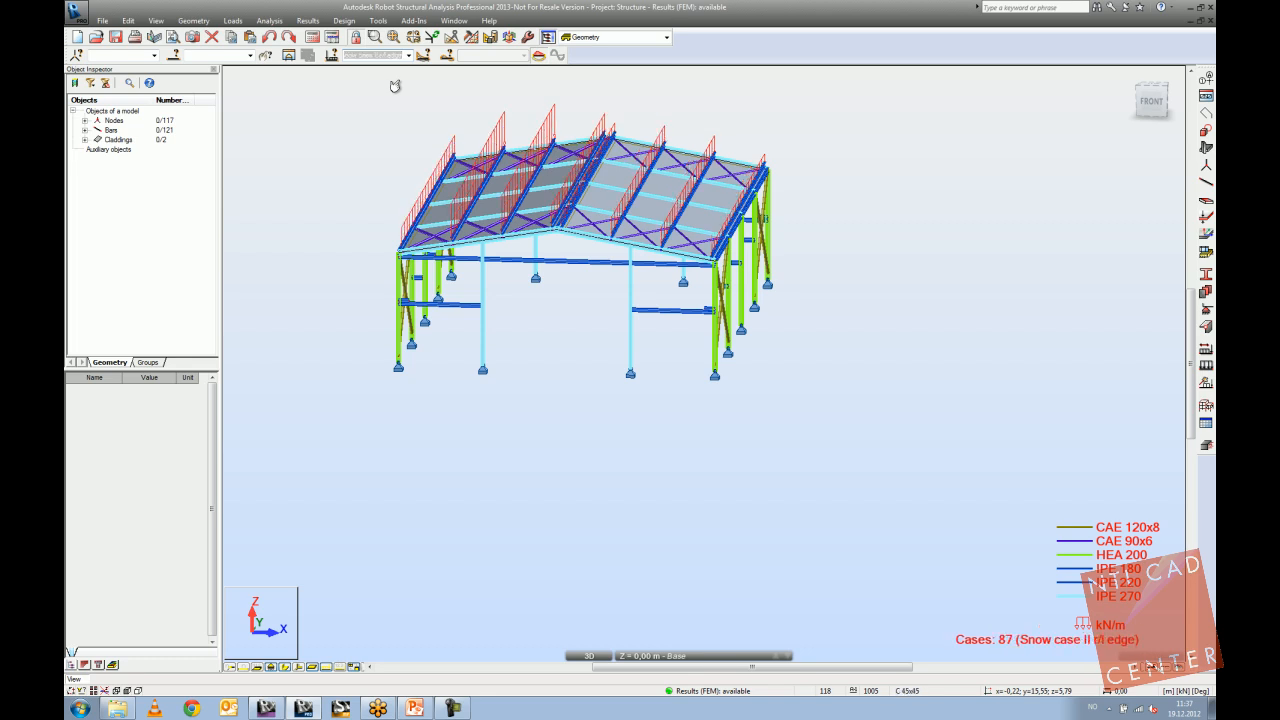
Step through the accidental snow load cases to case 91, Snow ACC II l/r edge.
key(Down)
key(Down)
key(Down)
key(Down)
key(Down)
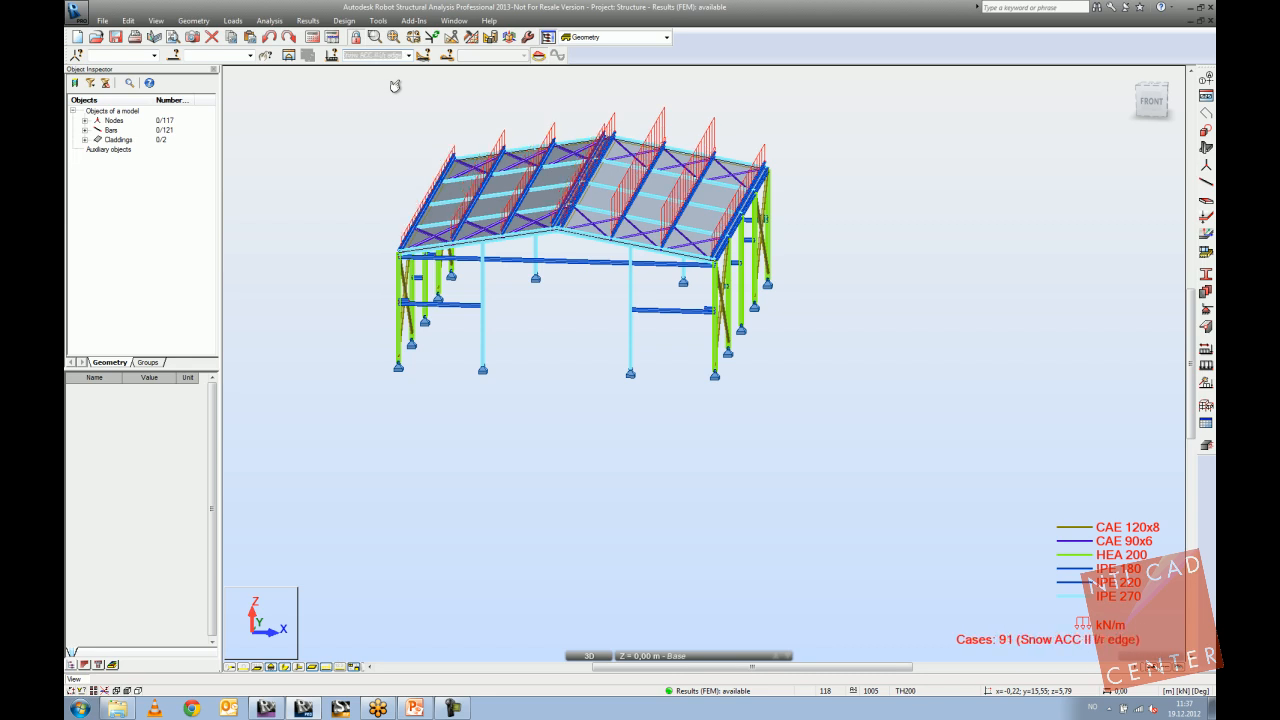
Continue past the dead and live load cases to case 96, Crane_1, and examine its load on the frame.
key(Down)
key(Down)
key(Down)
key(Down)
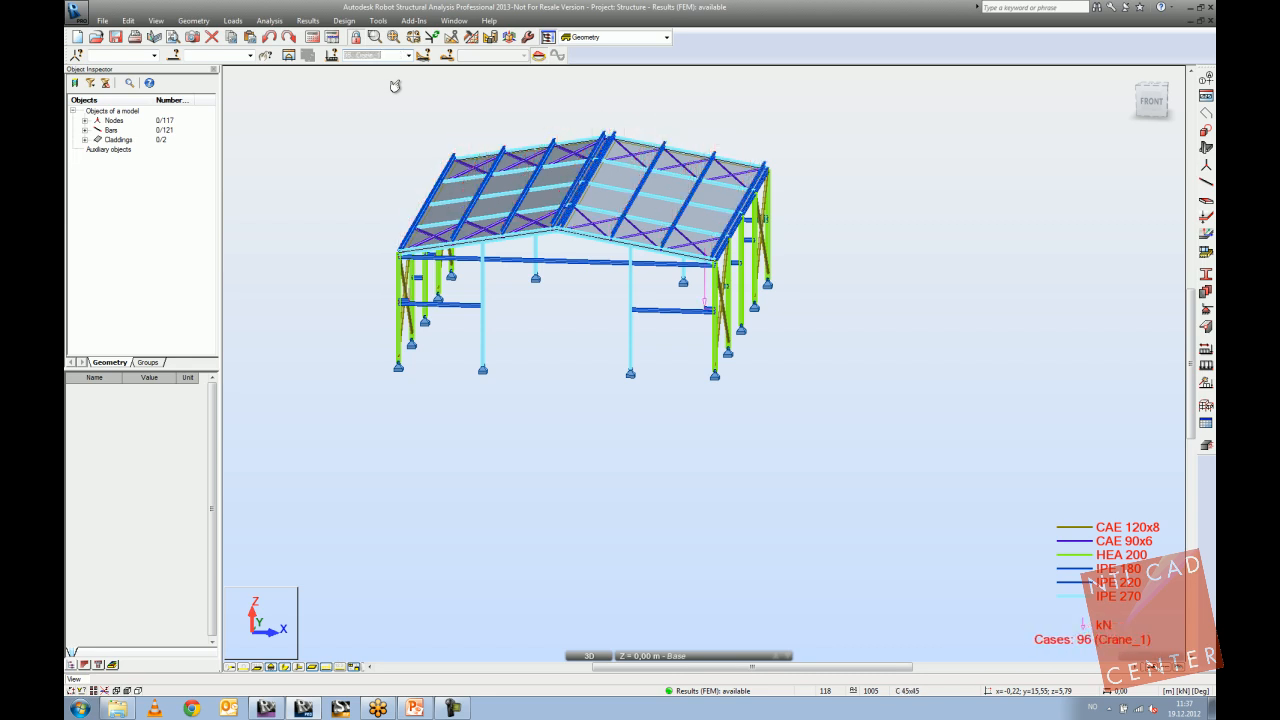
shift+middle_drag(587, 314, 613, 317)
shift+scroll(467, 110, down, 1)
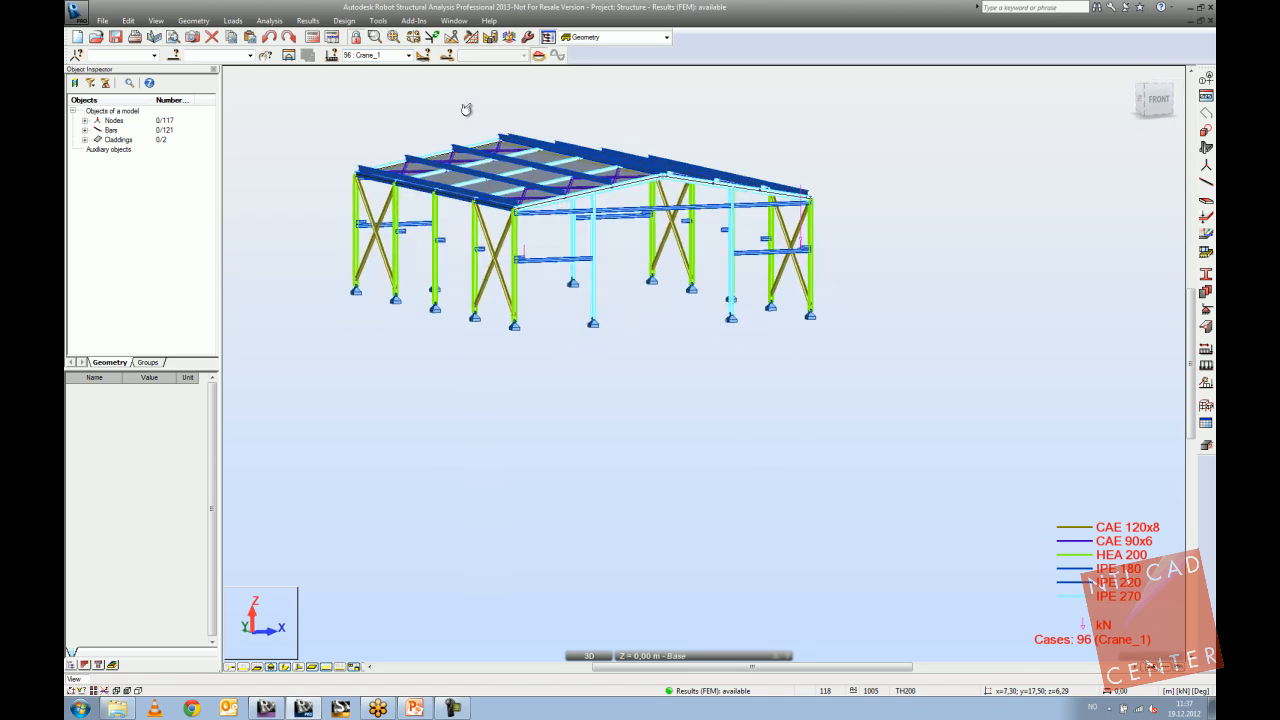
Examine the crane load cases from 100, Crane_5, to 105, Crane_10, and return to case 104, Crane_9.
click(407, 55)
click(383, 251)
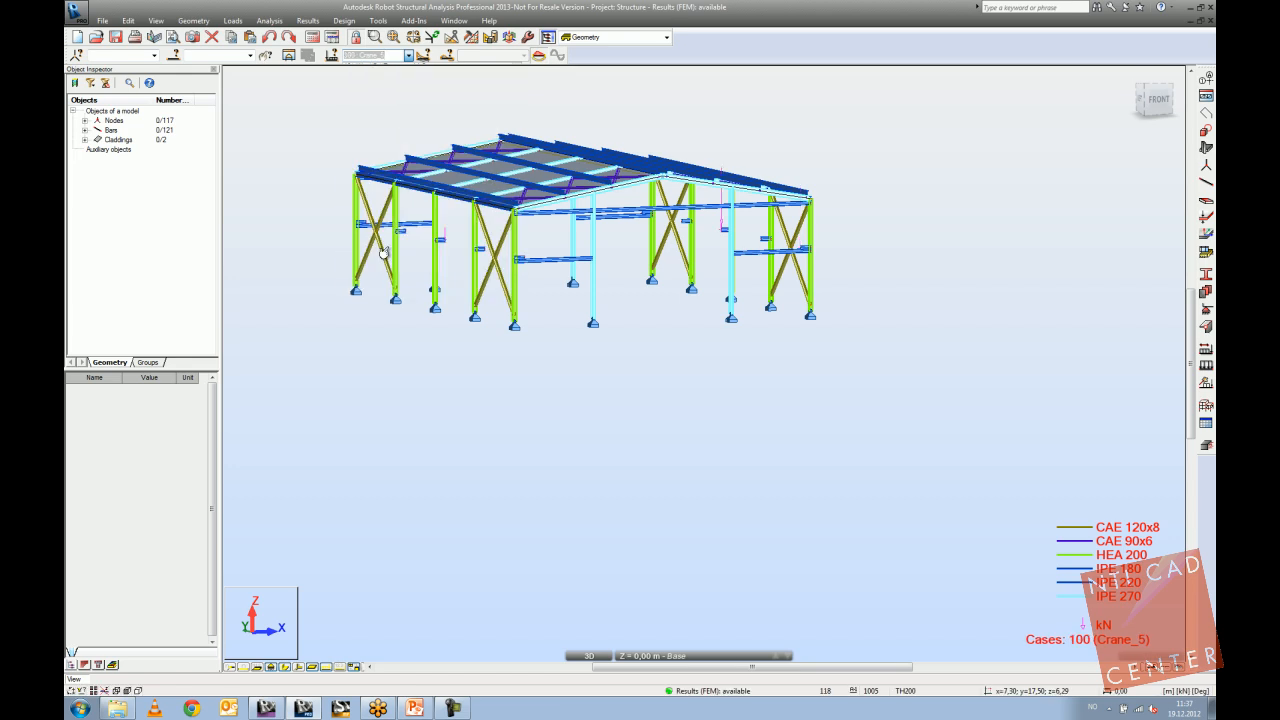
key(Down)
key(Down)
key(Down)
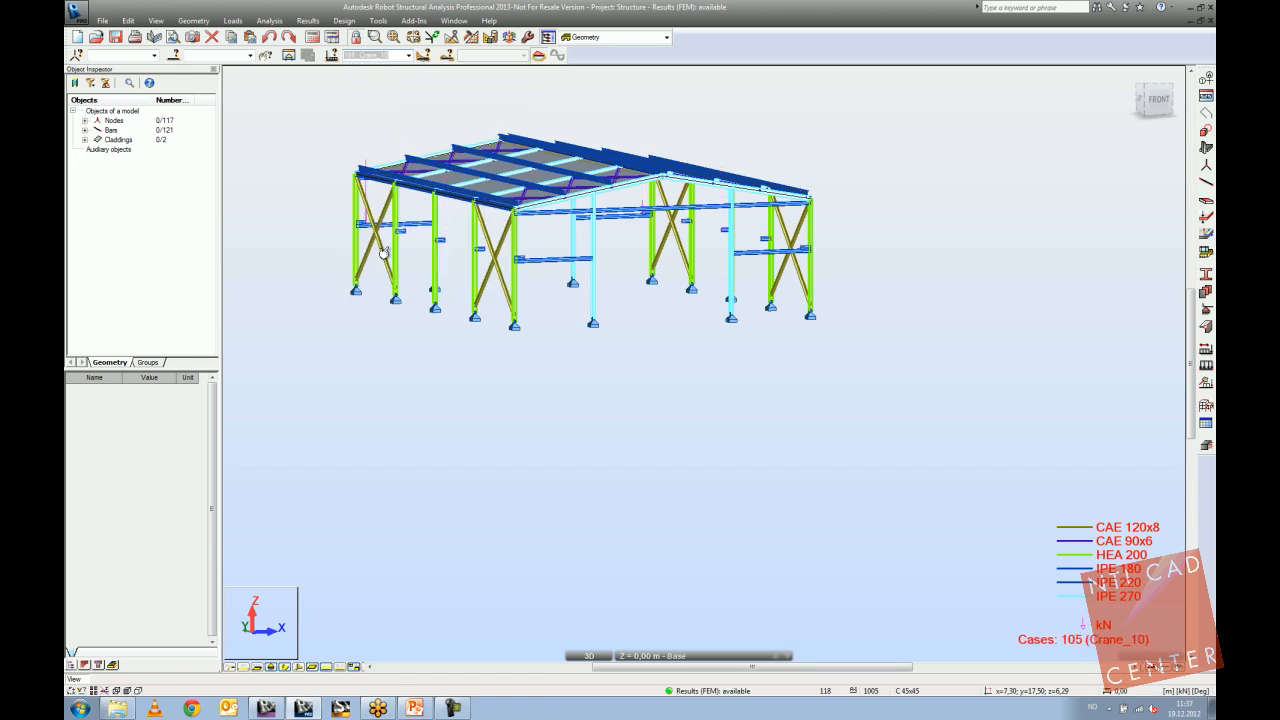
key(Up)
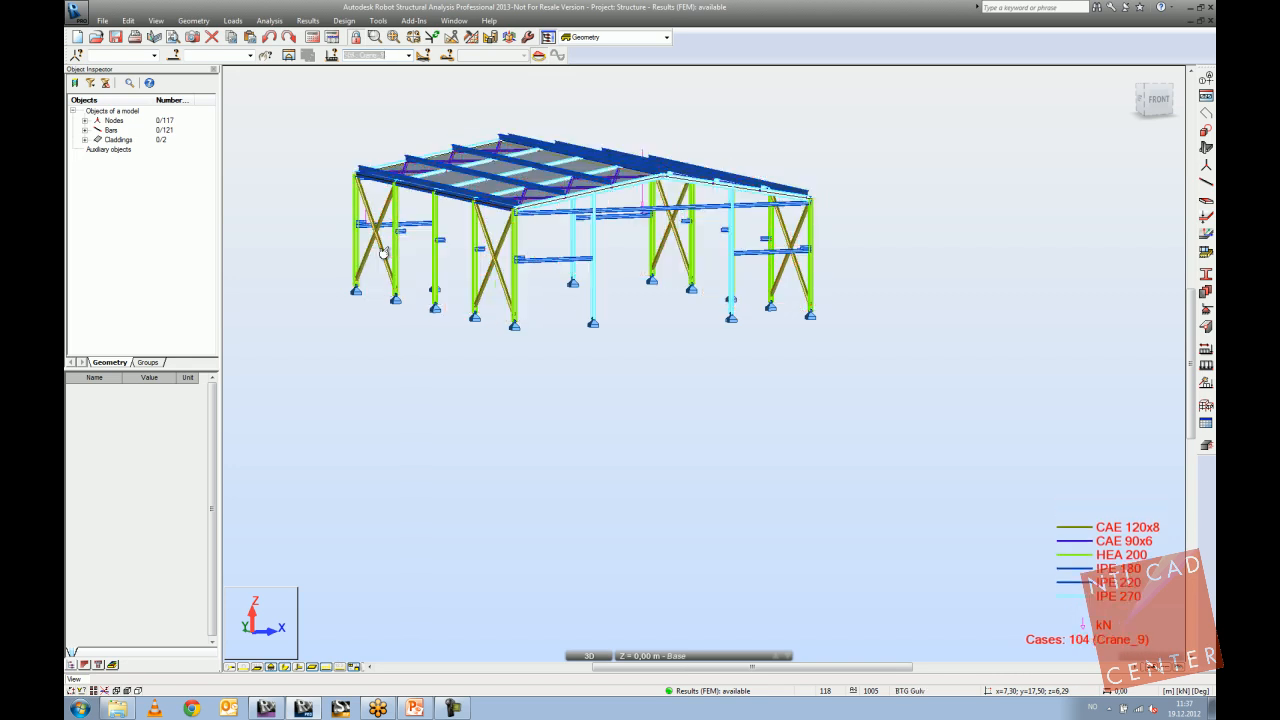
shift+middle_drag(900, 203, 843, 204)
middle_drag(460, 143, 537, 183)
Switch to the Roundtripping model in Revit and look over the available modeling extensions, including the Structure Generator.
click(412, 21)
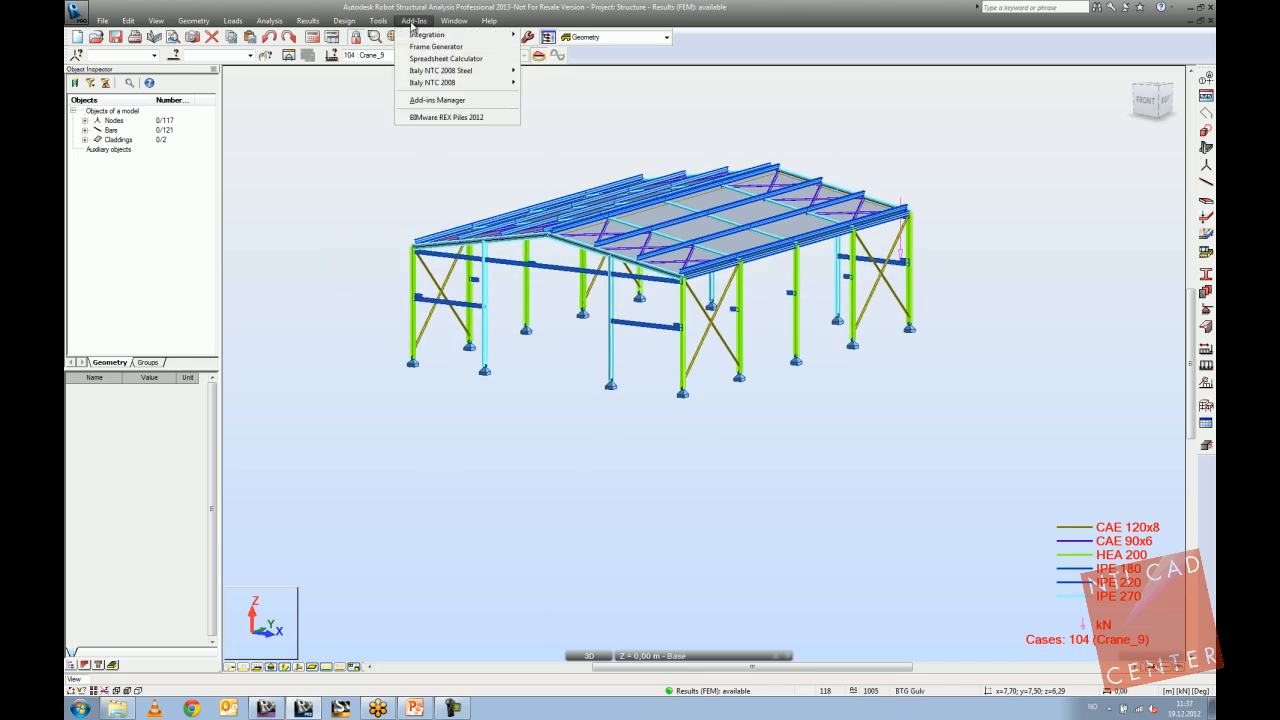
click(395, 176)
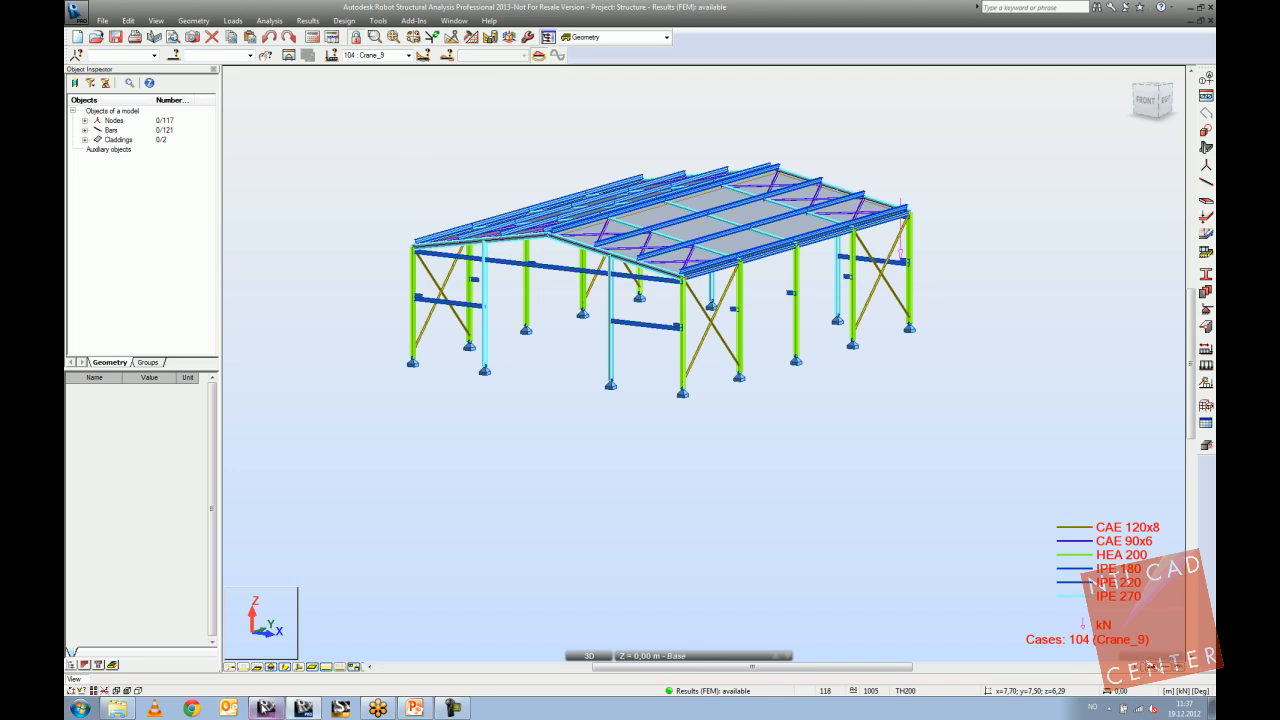
click(262, 704)
middle_drag(472, 292, 697, 283)
scroll(565, 275, down, 1)
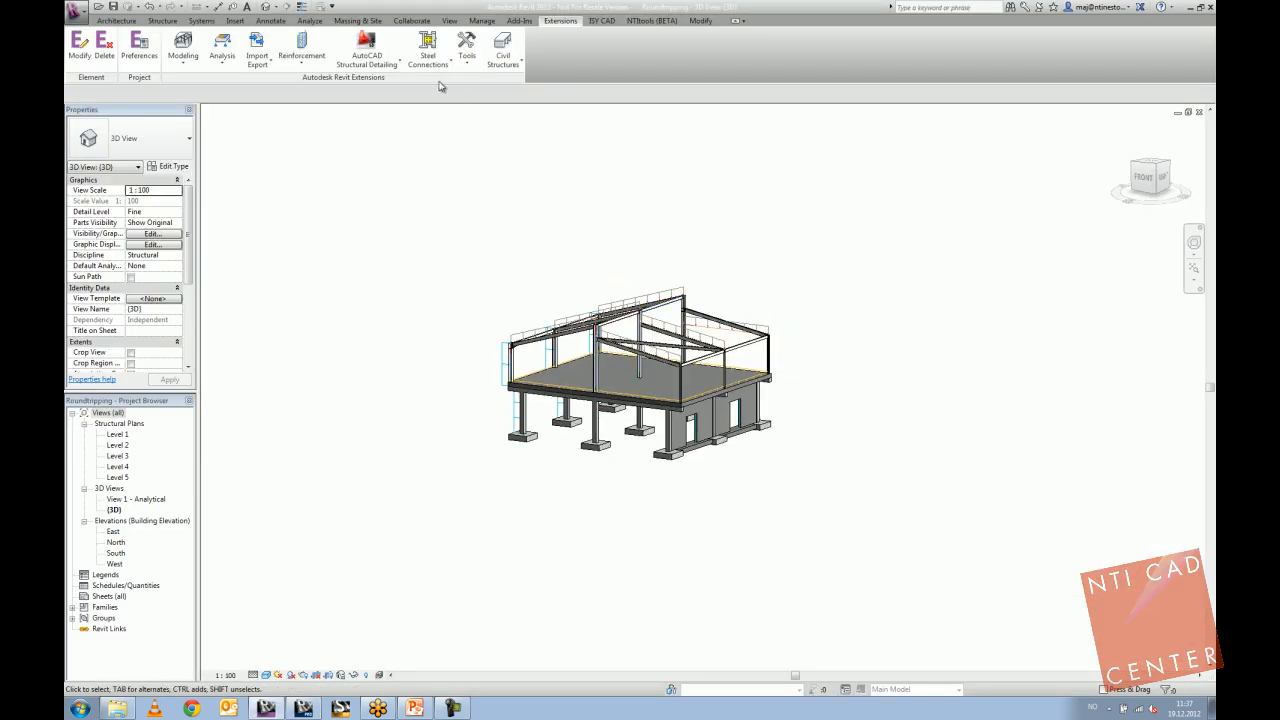
click(196, 61)
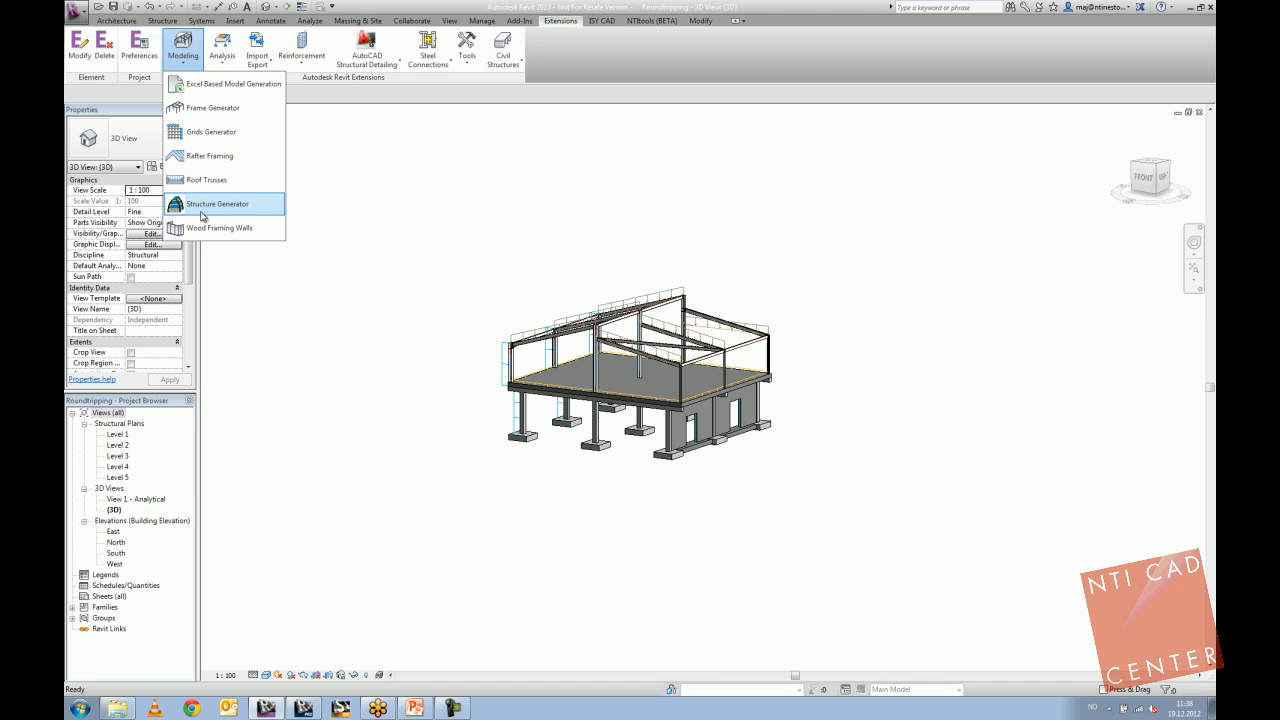
click(368, 217)
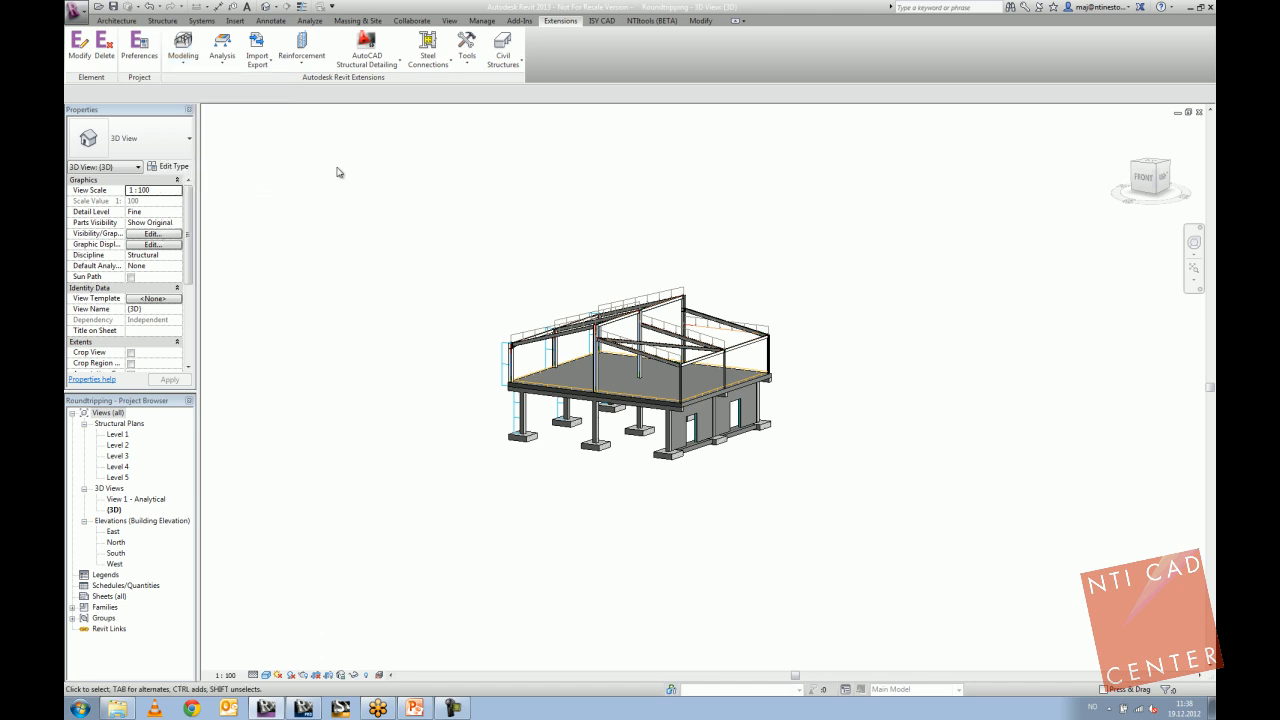
Create a new conceptual mass from the Metric Mass template, dismissing the save reminder without saving the project.
click(82, 12)
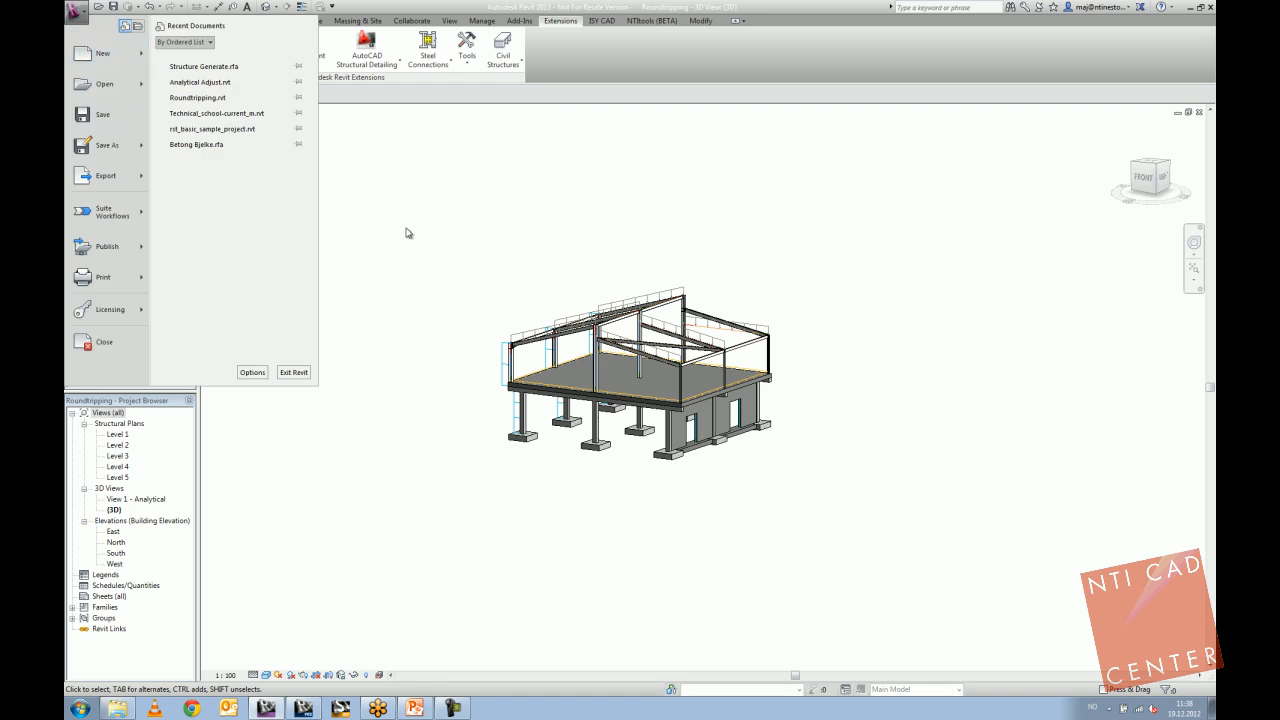
mouse_move(144, 58)
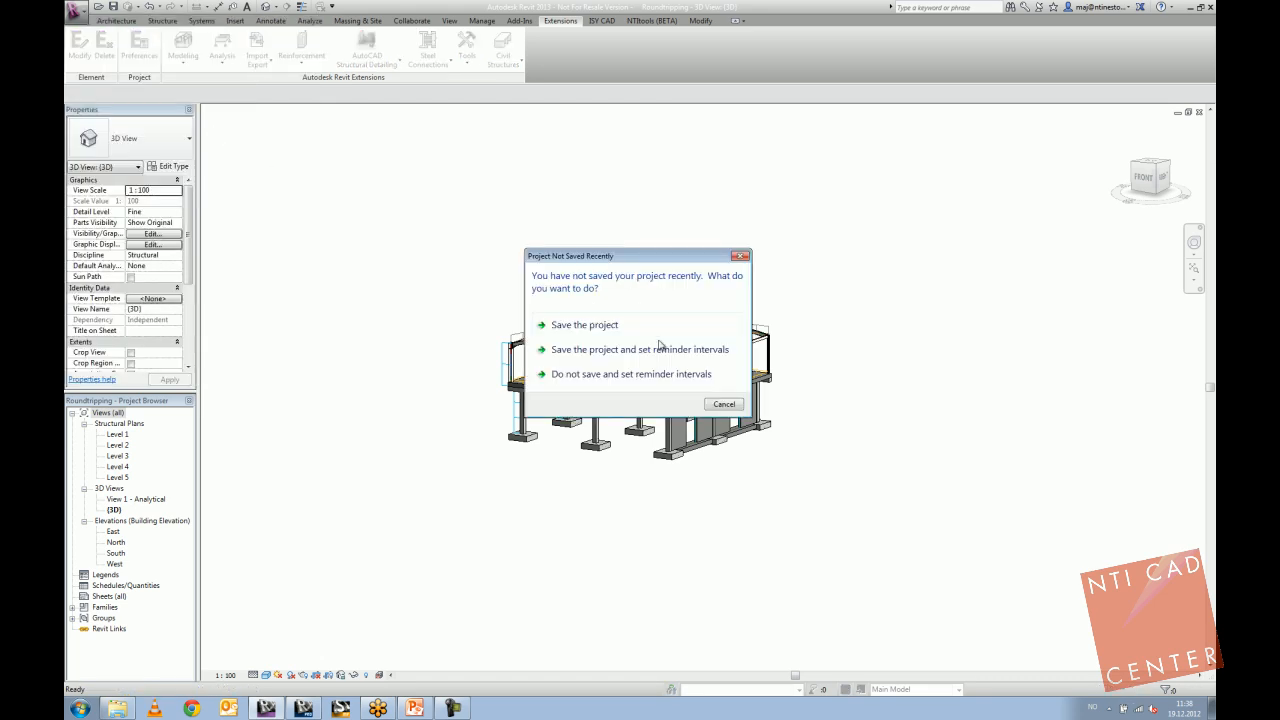
click(720, 402)
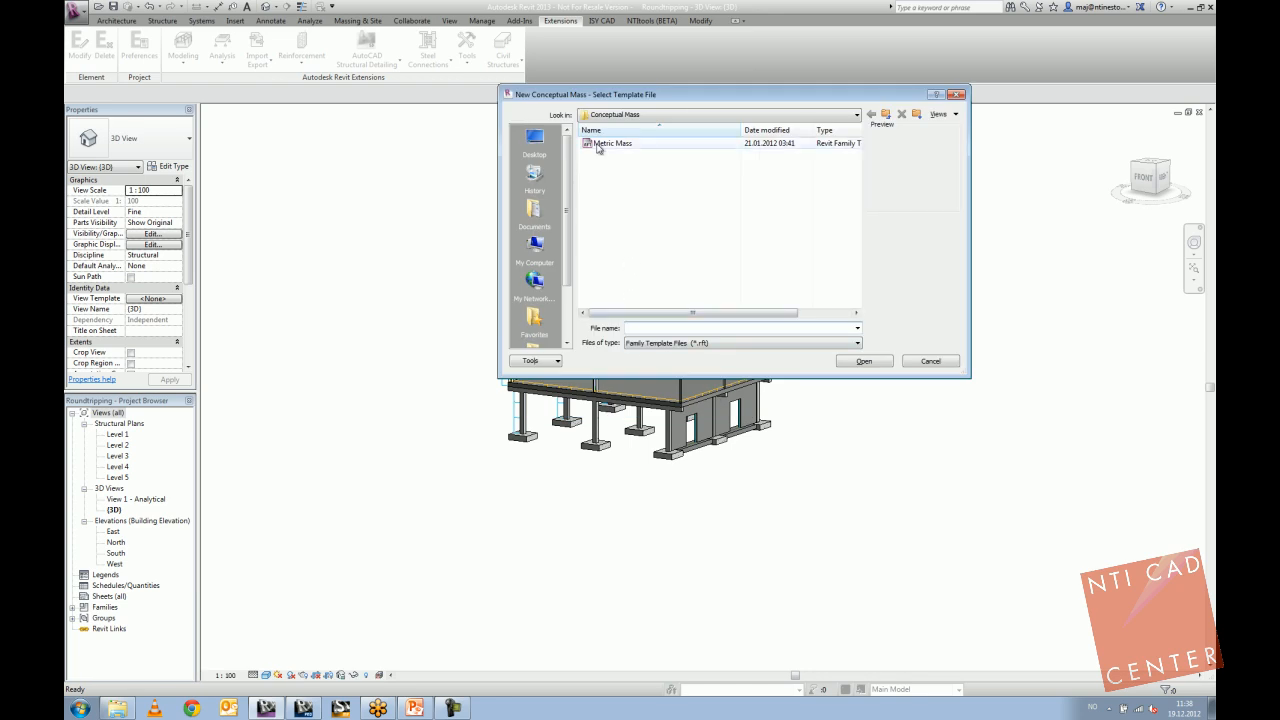
click(873, 367)
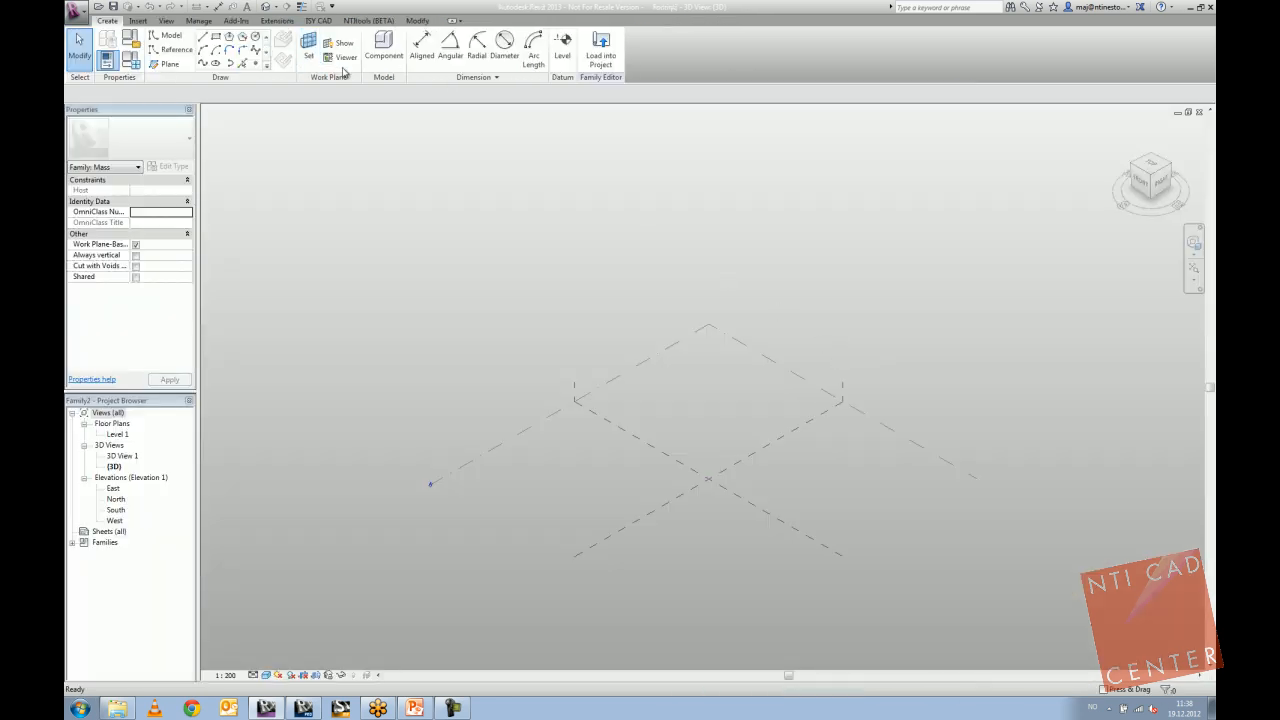
Sketch a rectangle on Level 1 around the reference plane intersection and create a solid form about 20000 mm high from it.
click(216, 36)
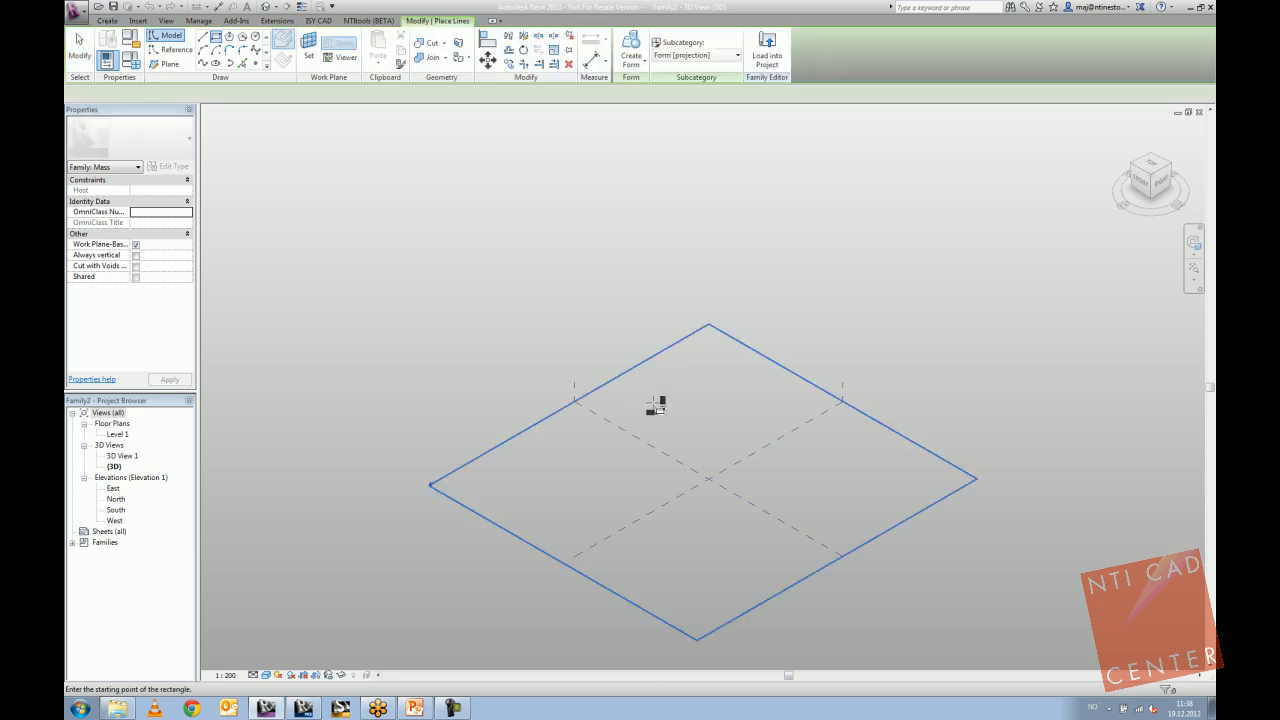
click(657, 402)
click(670, 543)
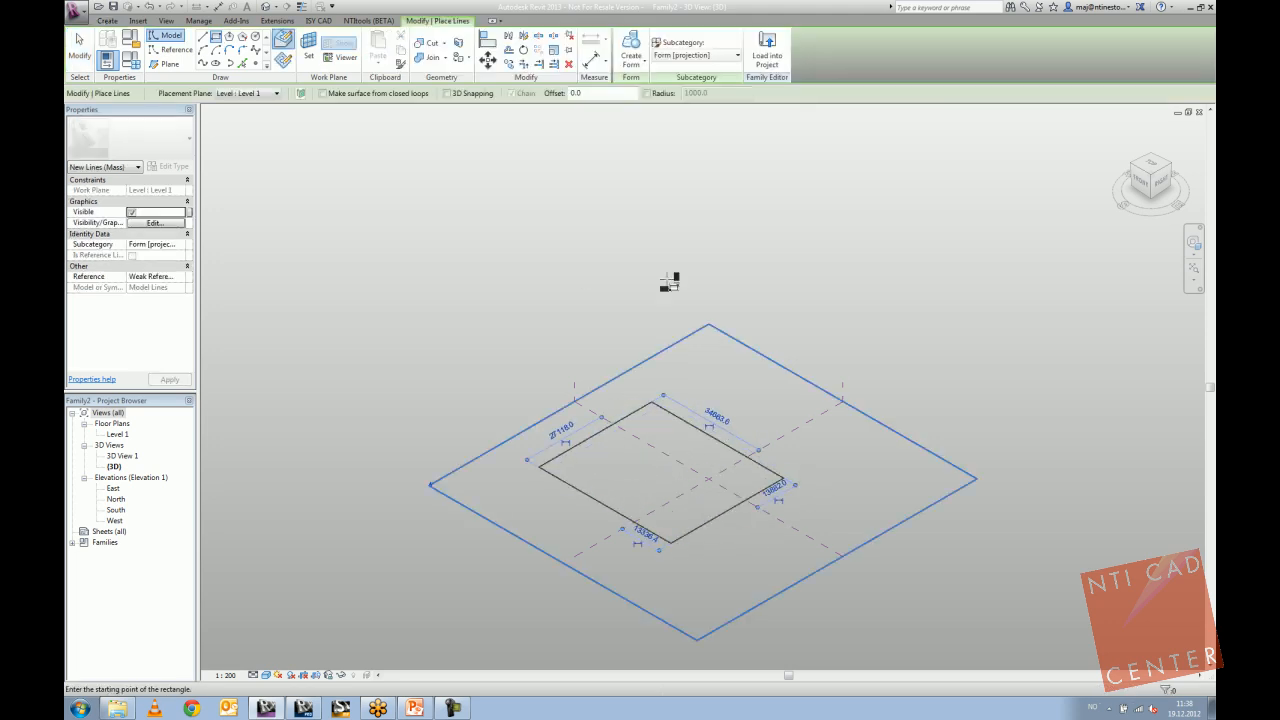
click(646, 53)
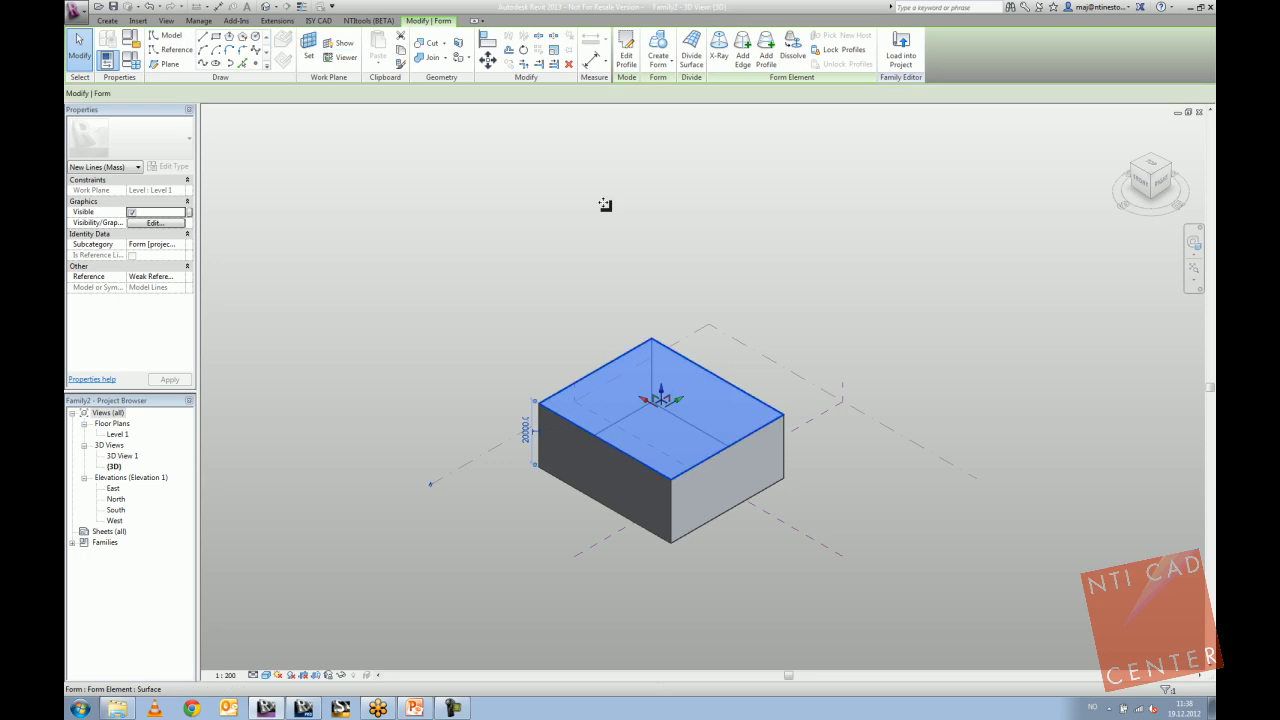
Sketch a smaller rectangle from the back corner of the box's upper face and create a second solid form from it.
click(216, 37)
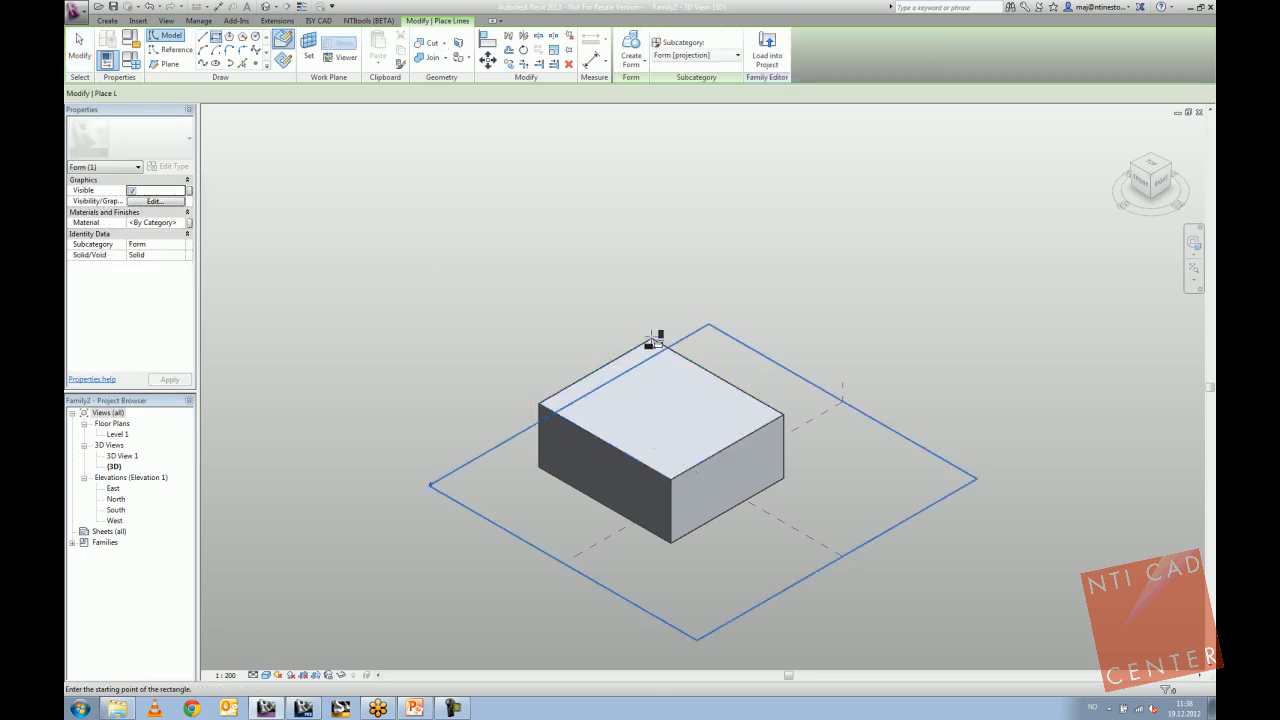
click(654, 342)
click(657, 433)
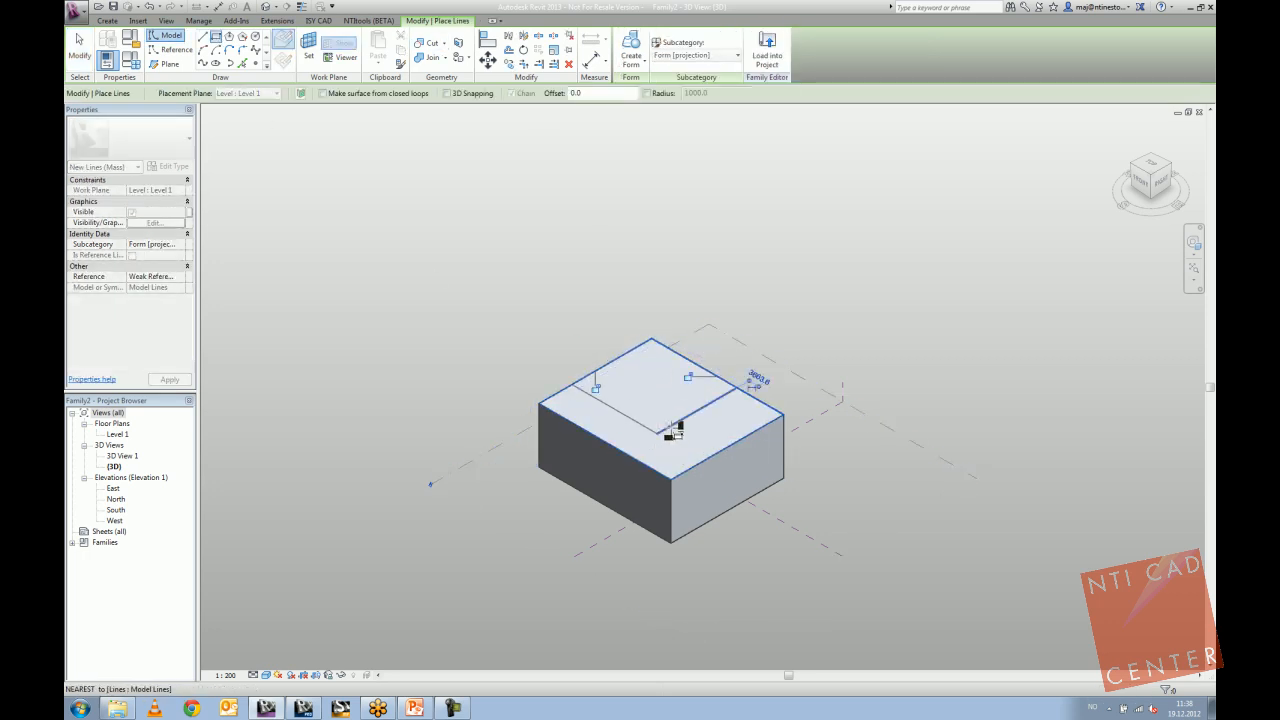
click(632, 66)
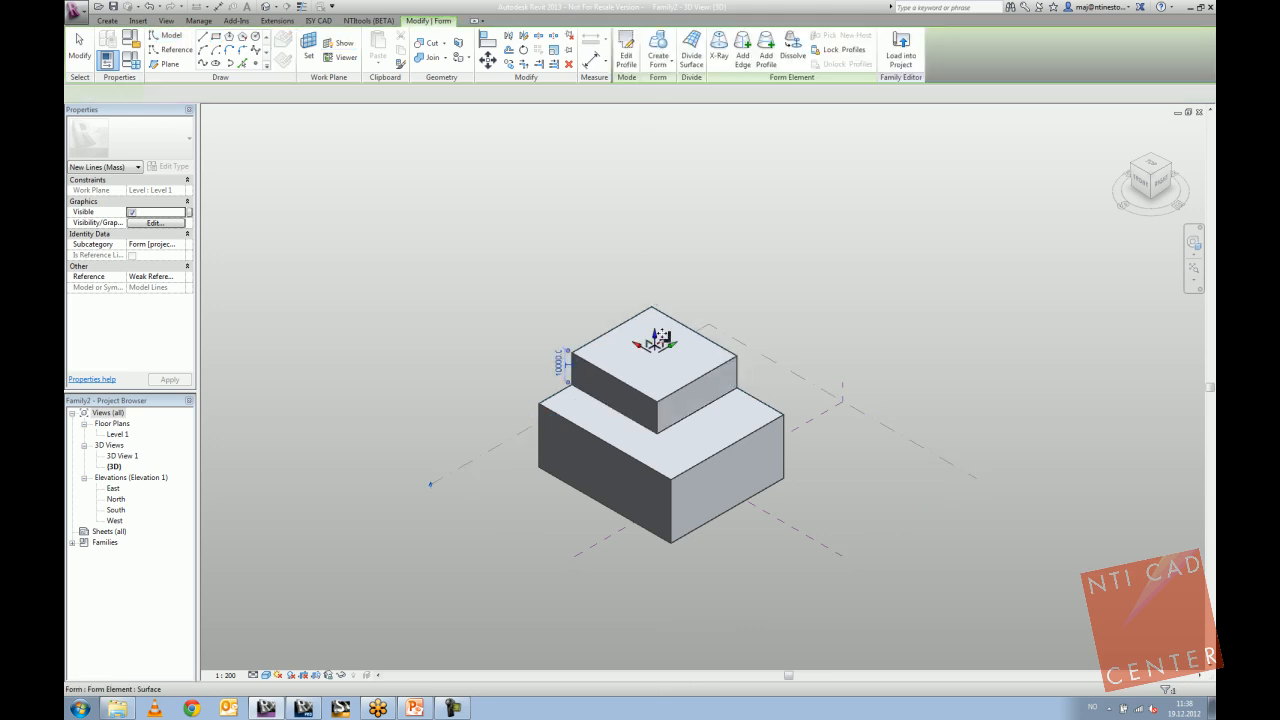
Stretch the second form's upper face upward into a tower about 49250 mm high, and deselect it.
drag(654, 342, 652, 214)
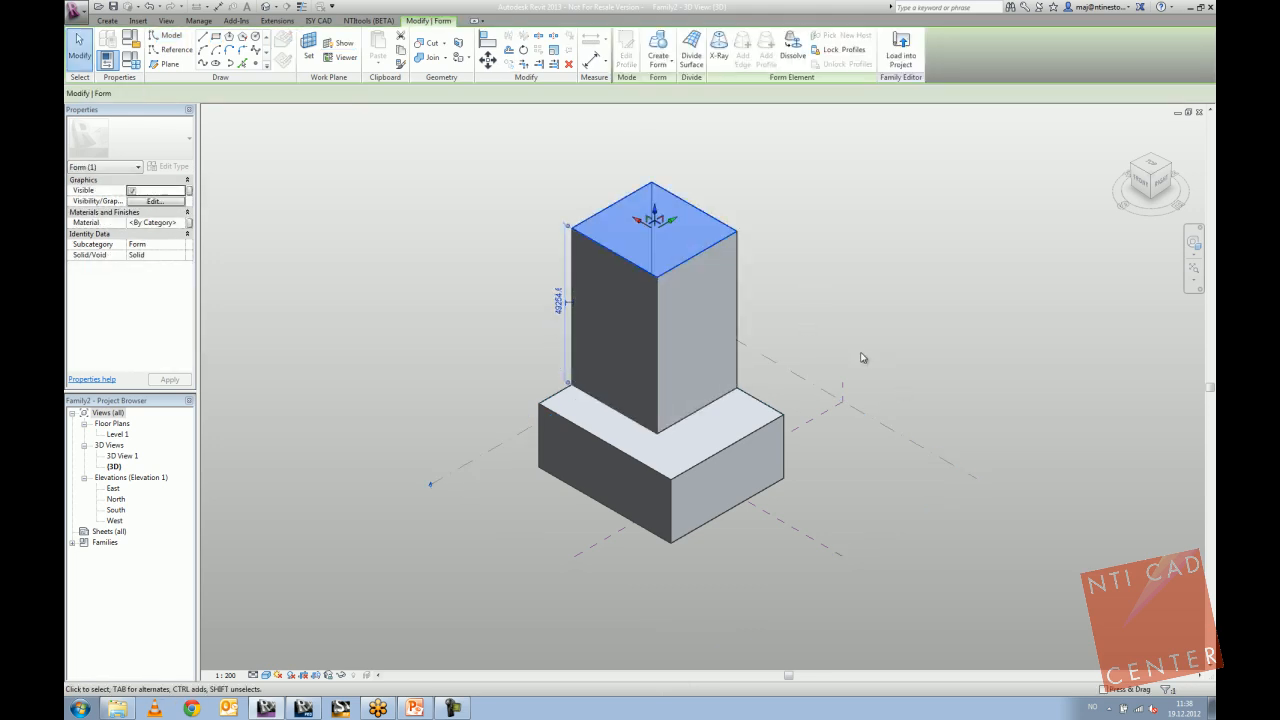
shift+middle_drag(860, 356, 557, 263)
key(Escape)
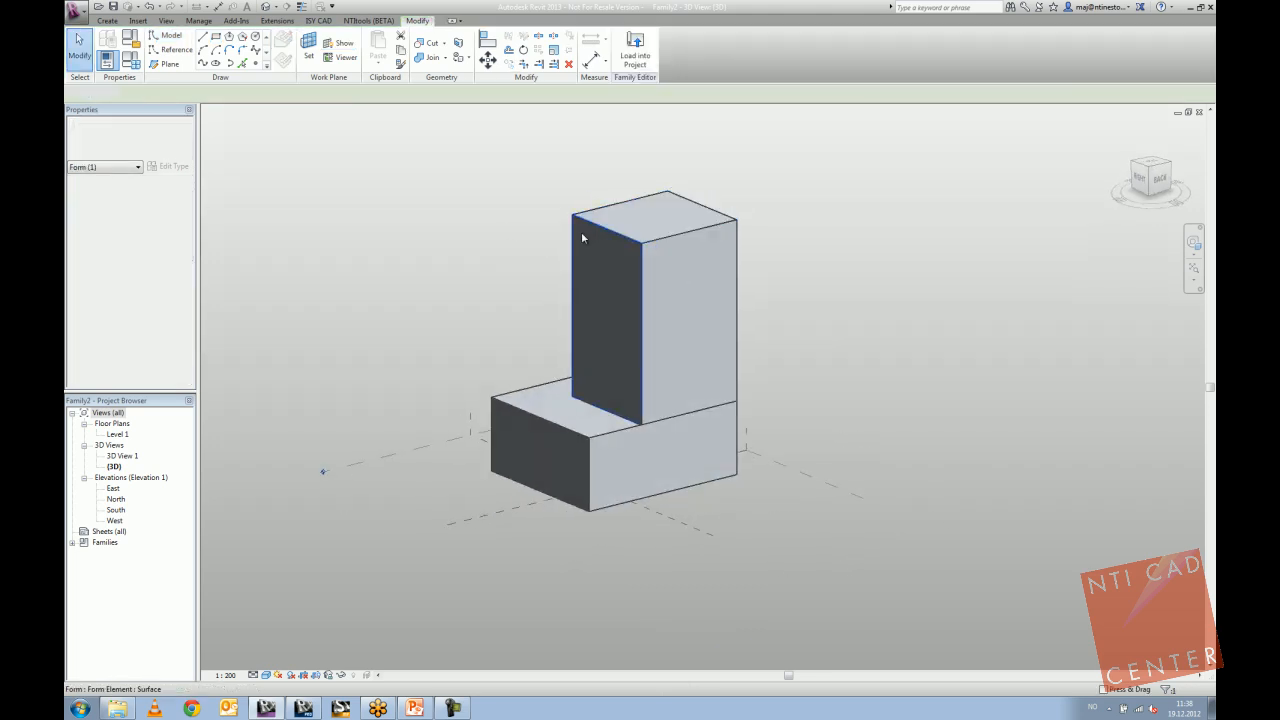
Slant the tower's side face by moving its upper edge outward over the base box.
key(Tab)
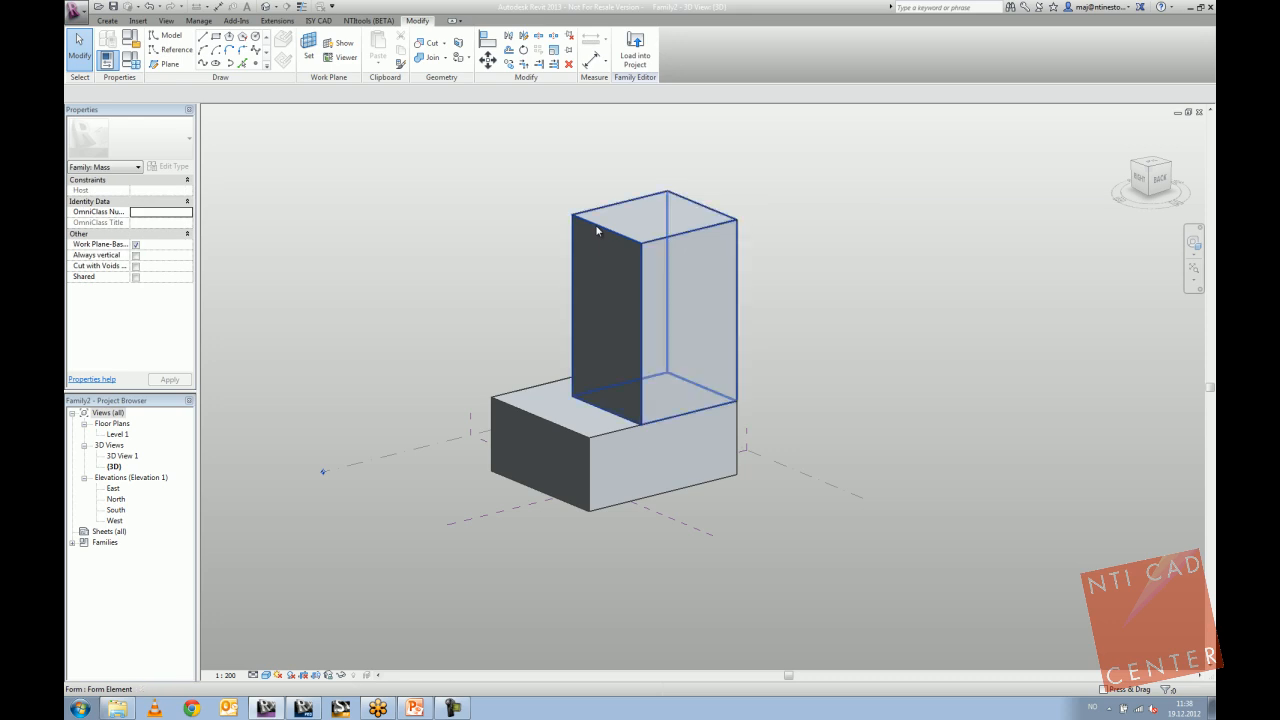
click(595, 224)
key(Escape)
click(591, 229)
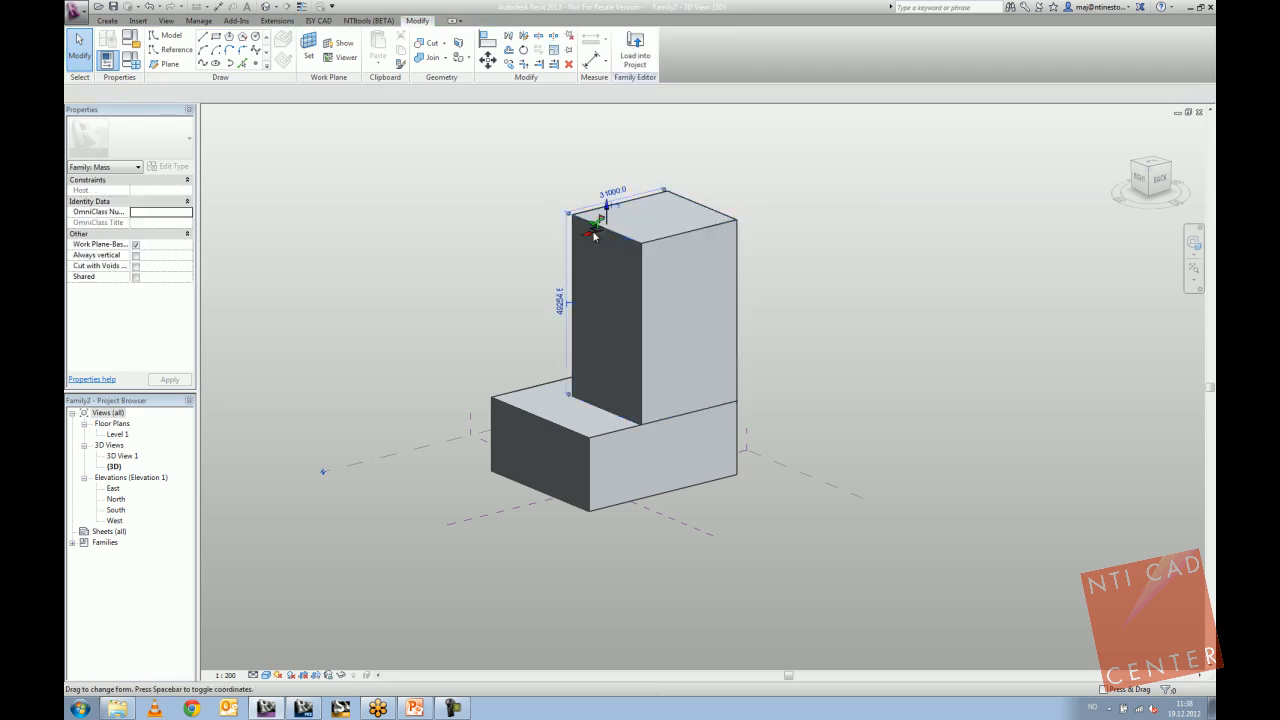
drag(591, 236, 515, 247)
click(470, 289)
scroll(470, 291, up, 1)
middle_drag(472, 295, 425, 274)
scroll(426, 287, down, 1)
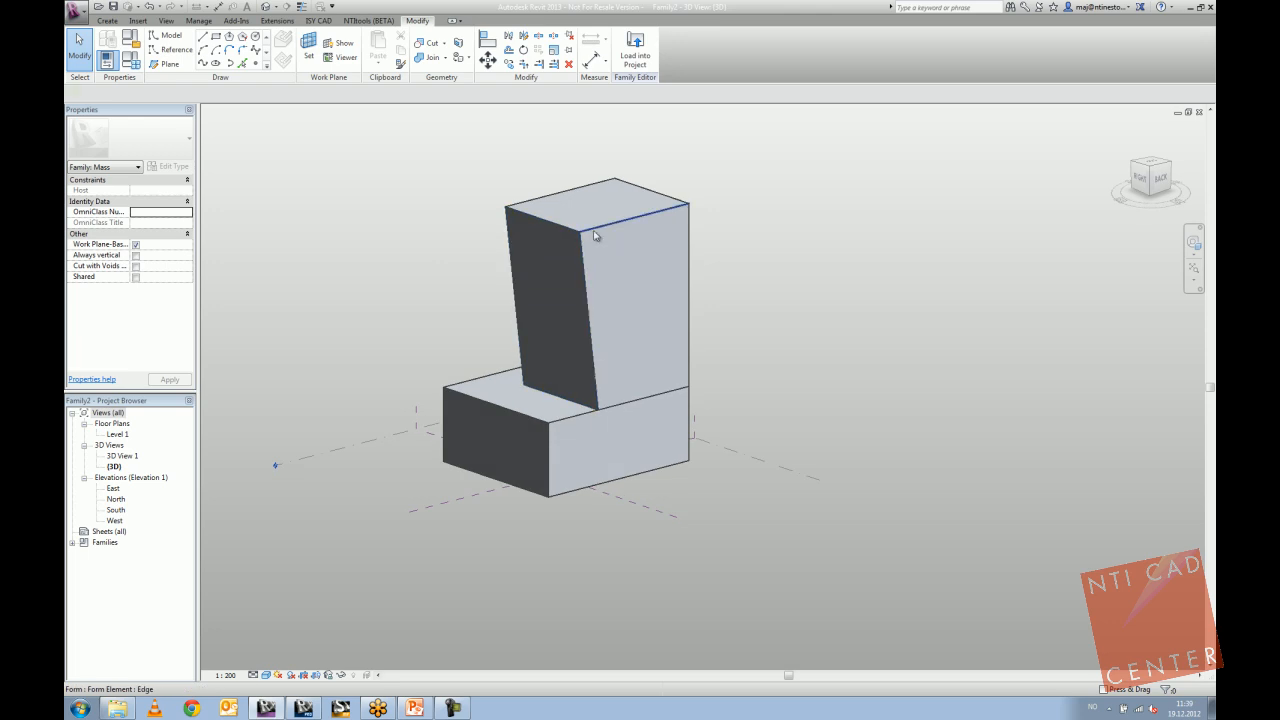
Move the tower's slanted side face inward across the base box to narrow the tower, and deselect it.
click(559, 274)
click(560, 322)
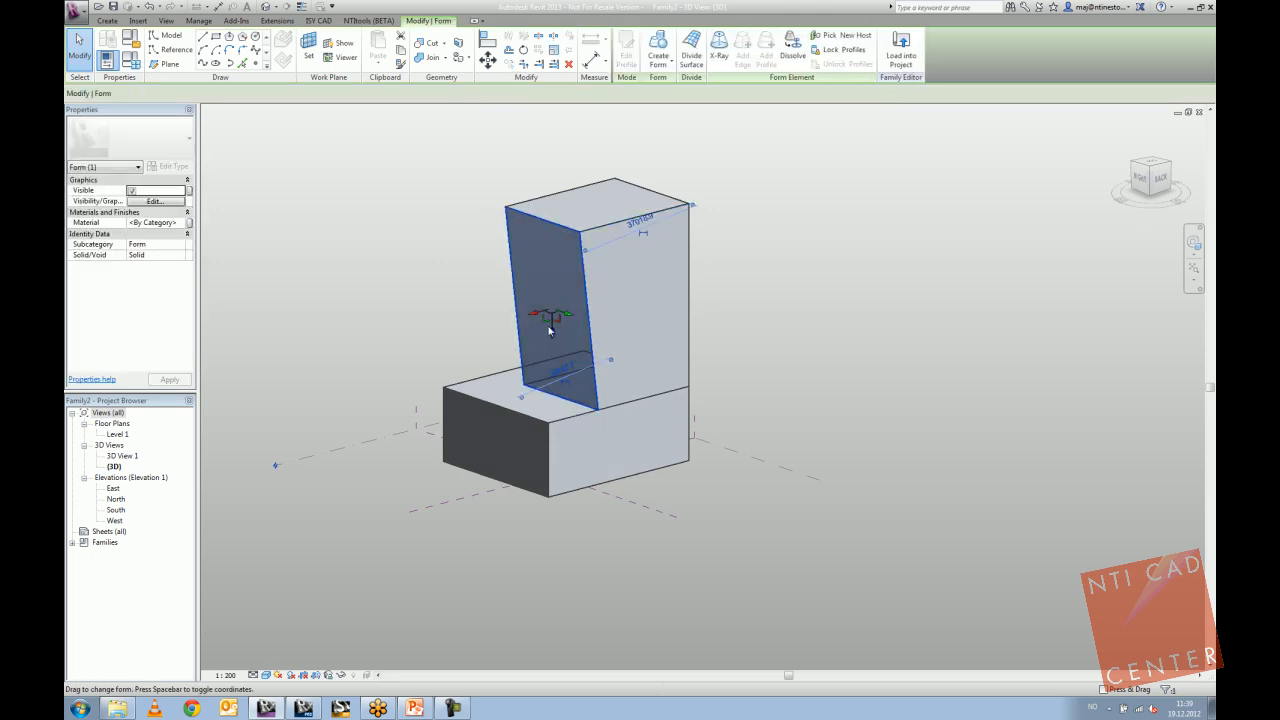
drag(535, 318, 586, 300)
click(789, 331)
shift+middle_drag(668, 390, 323, 266)
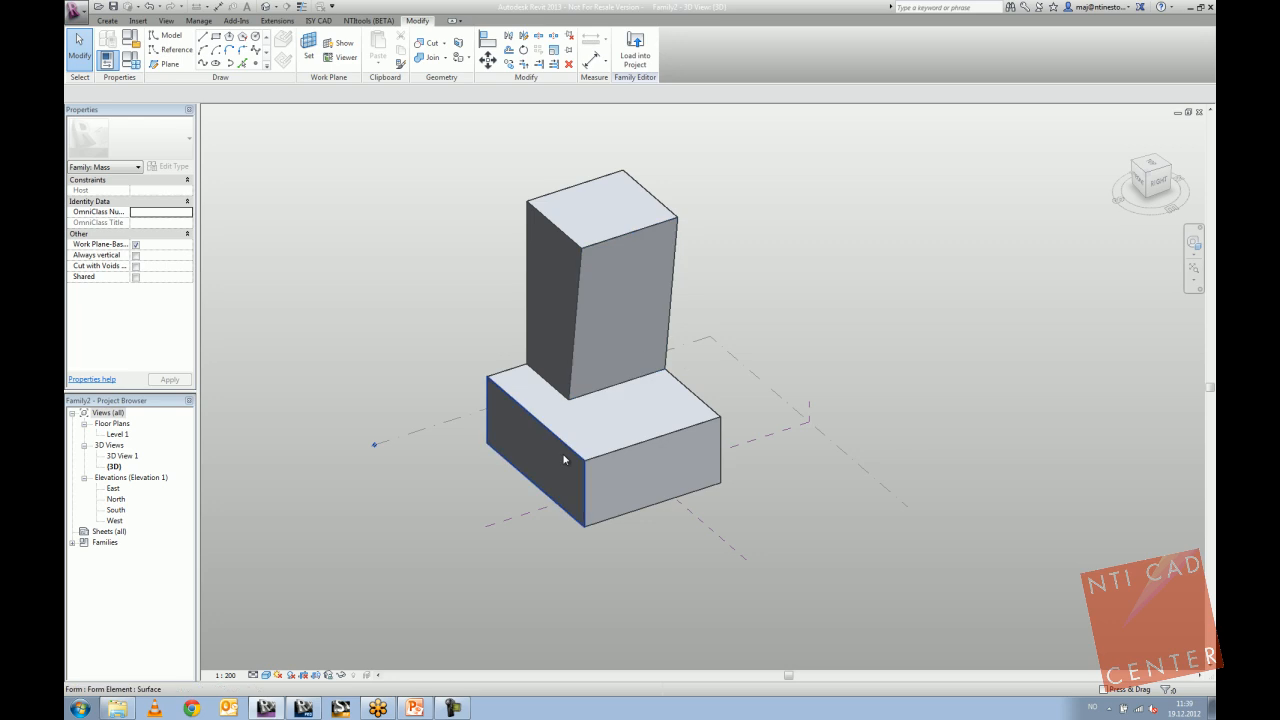
Divide the surfaces of both forms and apply the Rectangle pattern to all the divided surfaces.
scroll(583, 411, down, 2)
drag(463, 200, 697, 519)
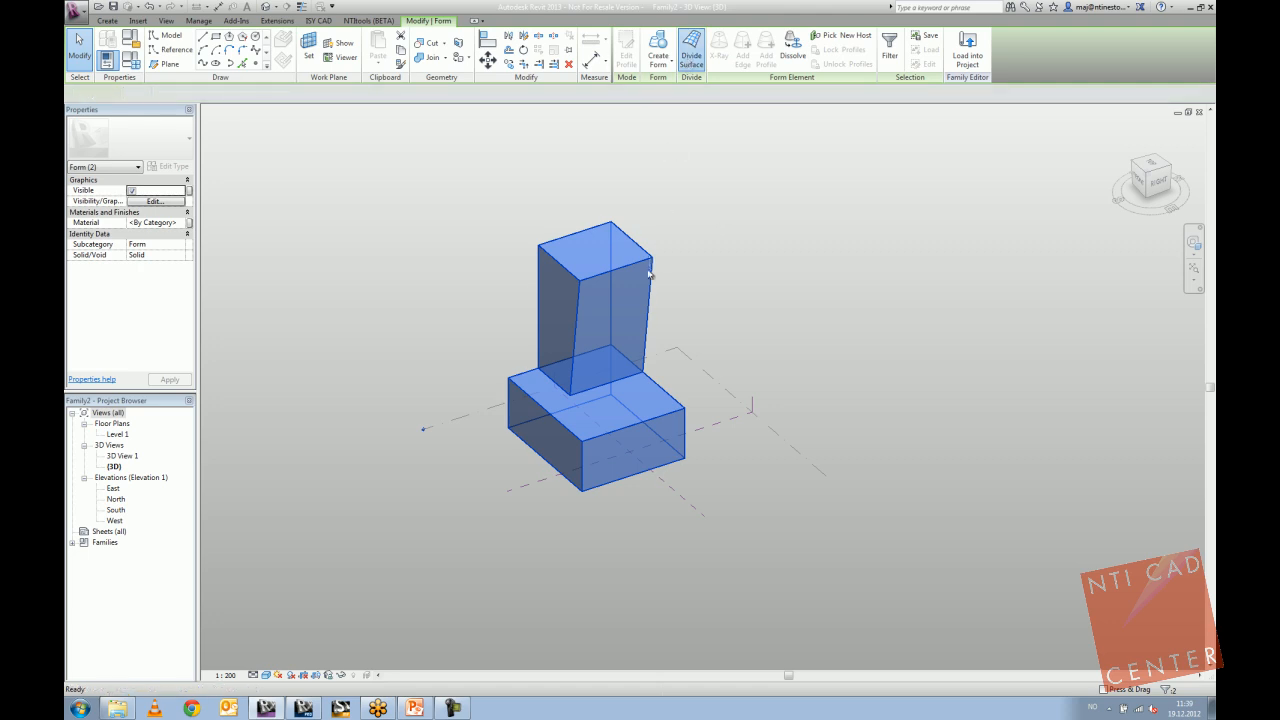
drag(484, 186, 702, 501)
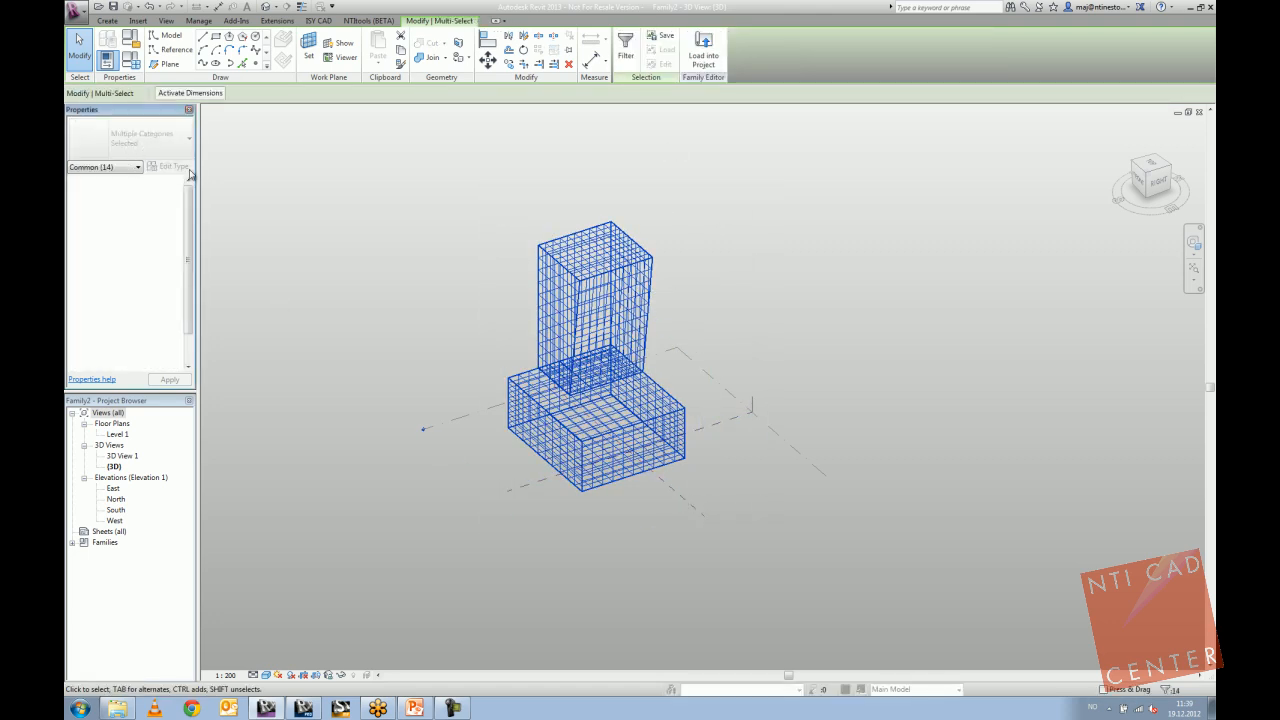
click(137, 167)
click(100, 180)
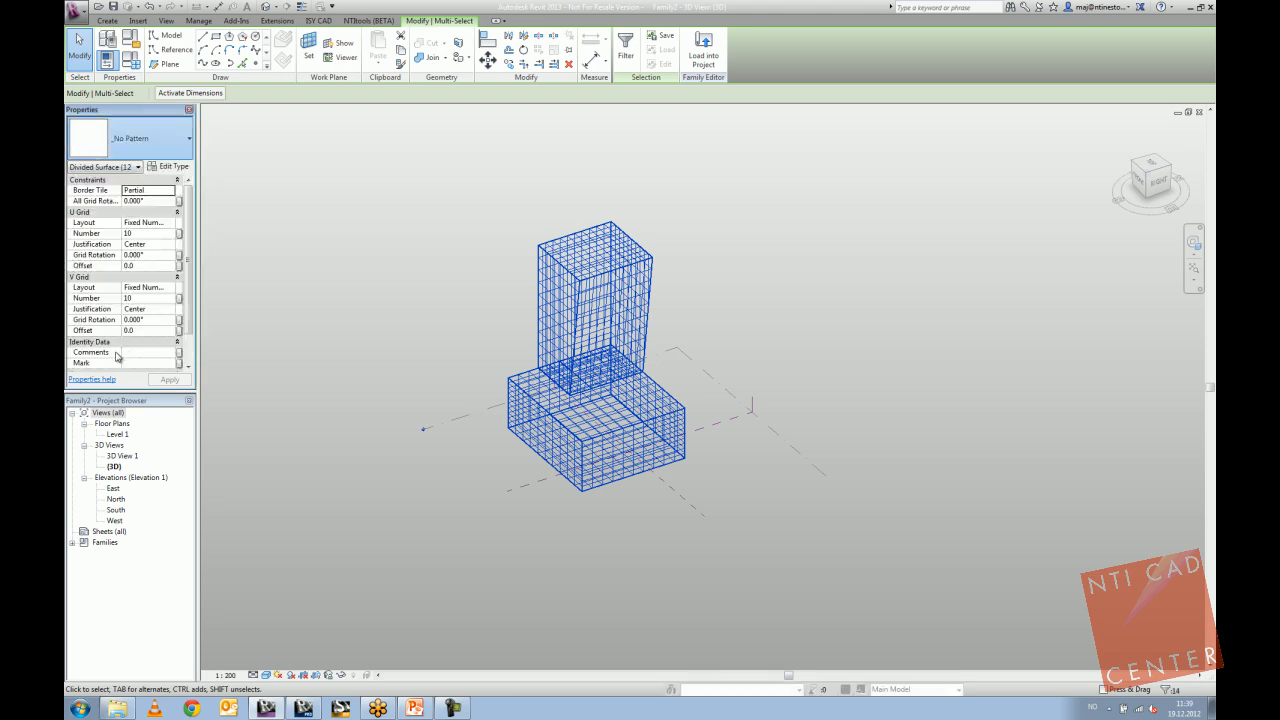
click(313, 303)
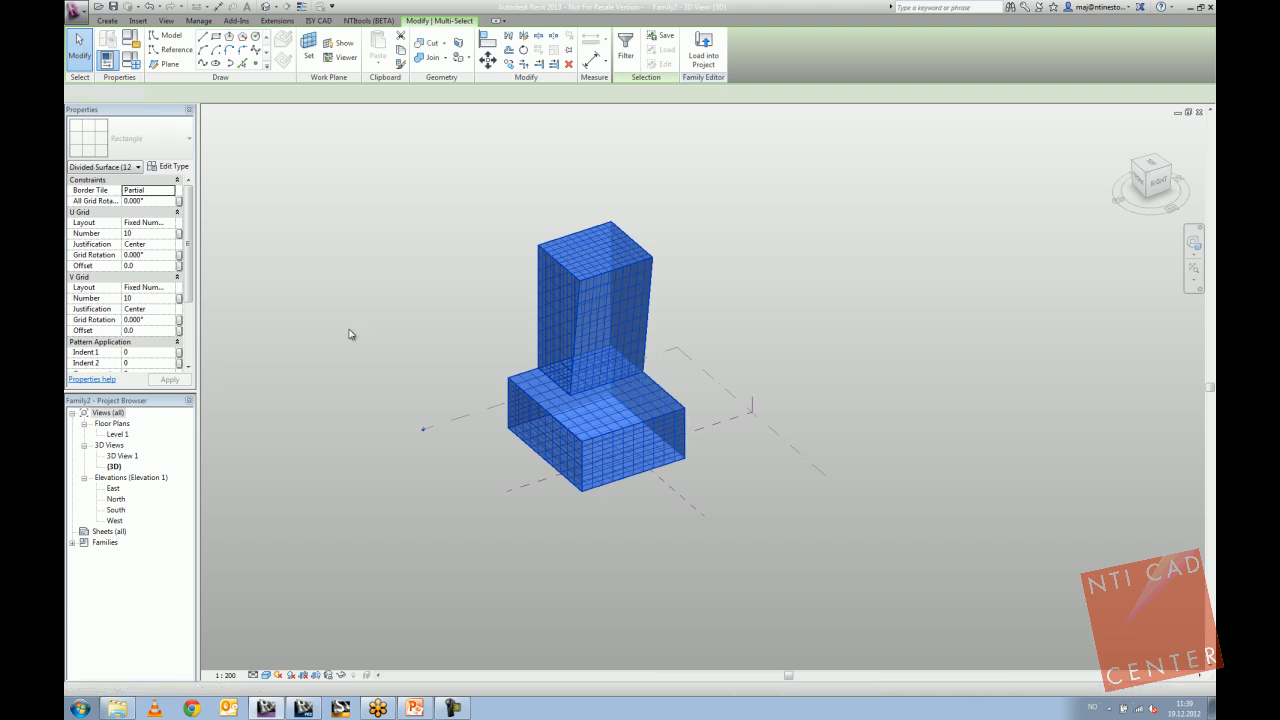
Examine the rectangular grid pattern on the faces of the base box and the tower from several sides.
shift+middle_drag(684, 481, 326, 320)
scroll(585, 389, up, 3)
shift+middle_drag(680, 428, 525, 438)
scroll(643, 408, up, 3)
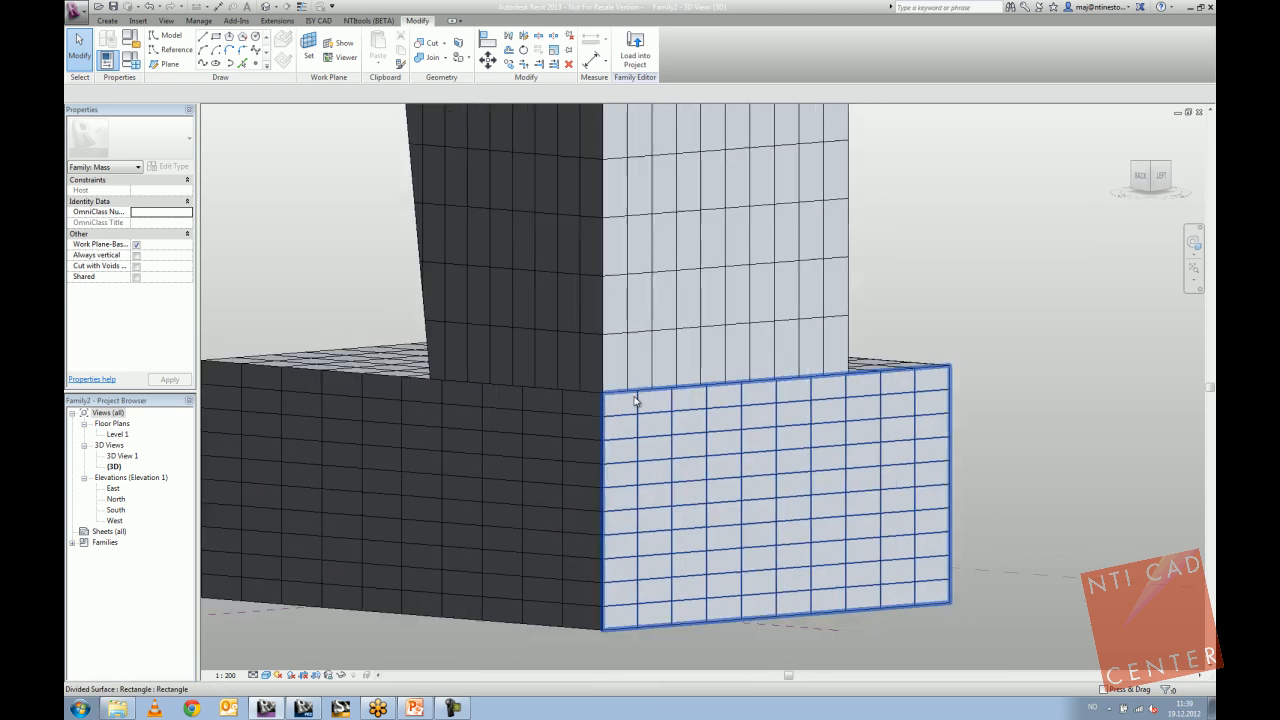
scroll(641, 413, down, 5)
scroll(597, 396, up, 4)
shift+middle_drag(604, 426, 818, 483)
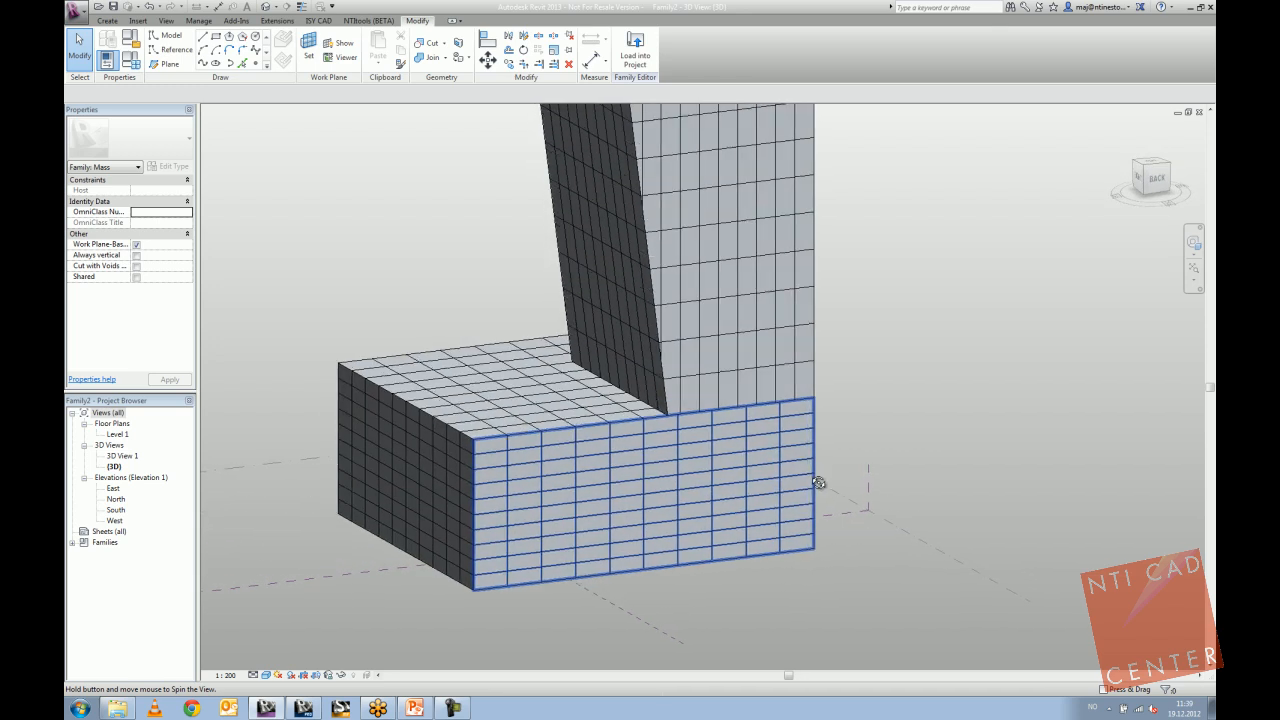
click(636, 396)
scroll(640, 391, up, 2)
scroll(643, 394, down, 2)
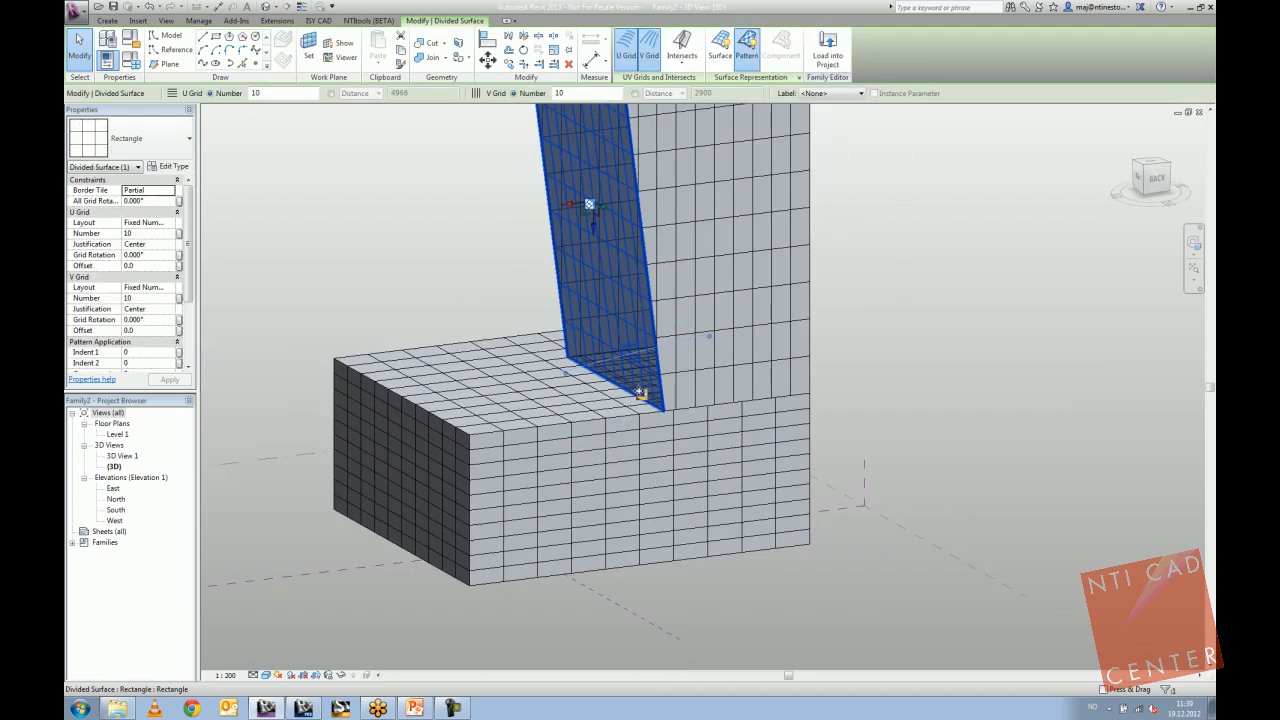
click(446, 246)
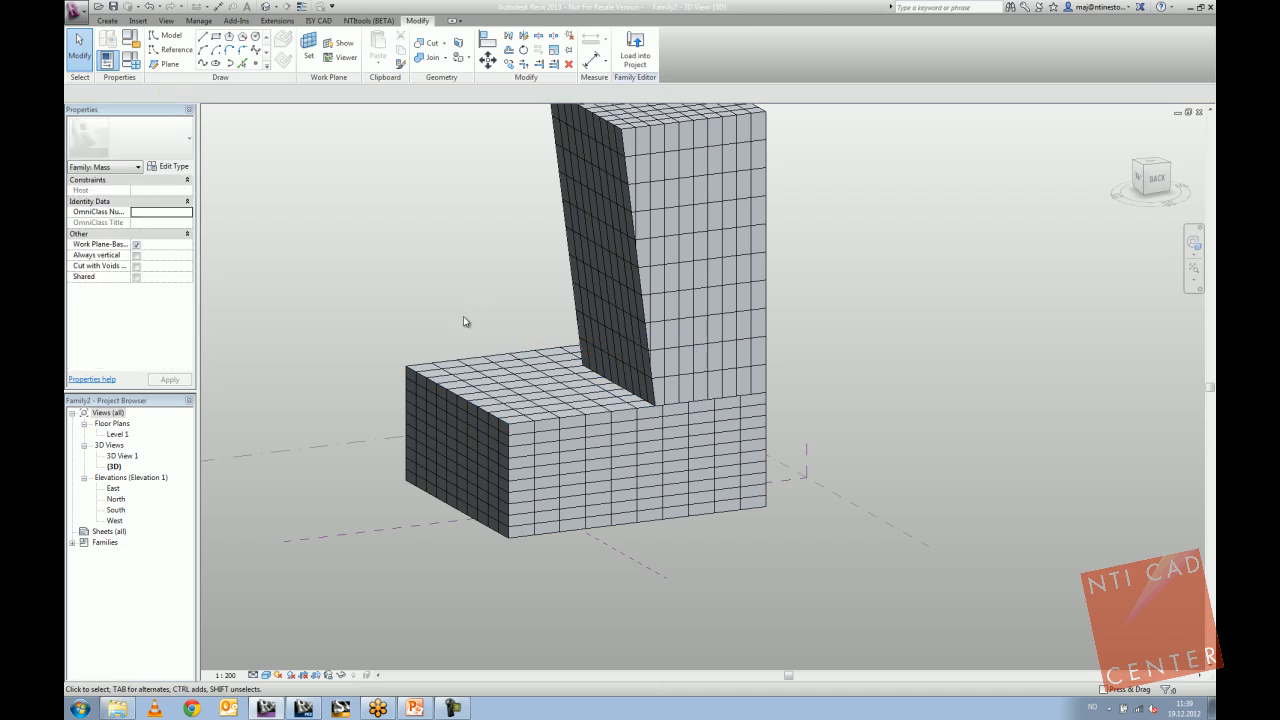
scroll(419, 306, down, 2)
shift+middle_drag(381, 271, 689, 354)
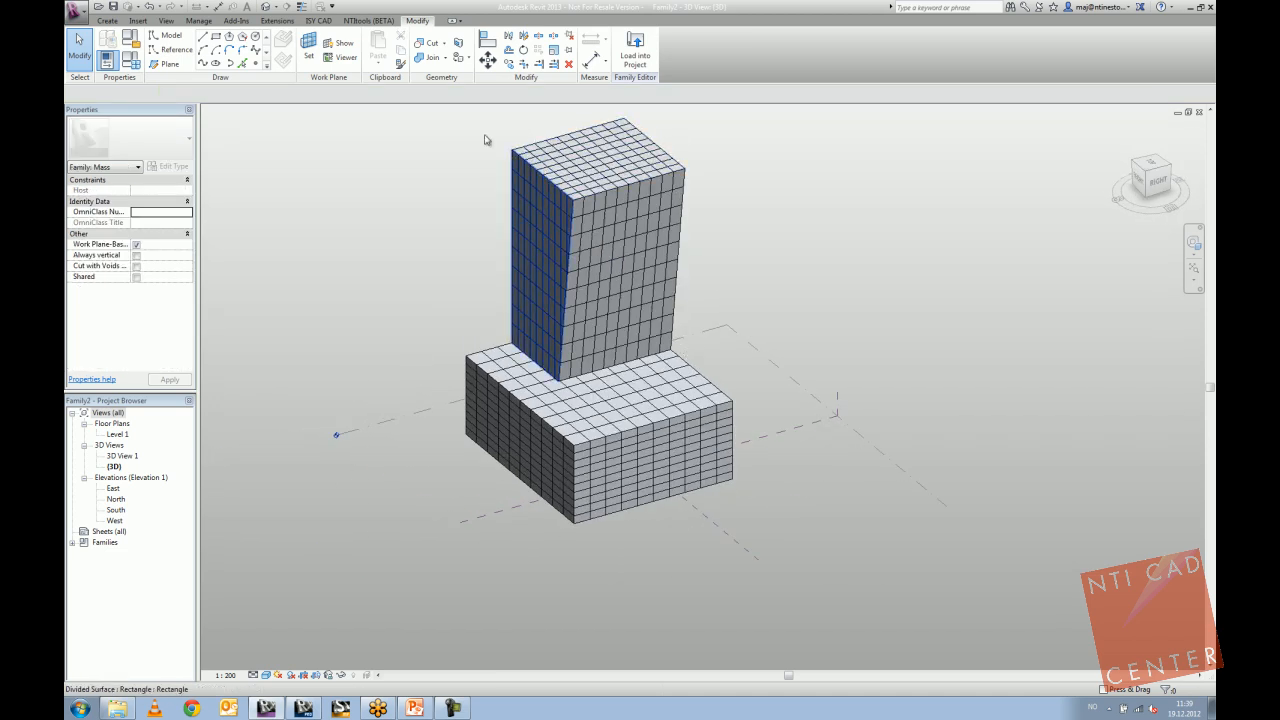
Select the whole mass and start the Structure Generator, taking the whole project into account.
drag(428, 111, 752, 540)
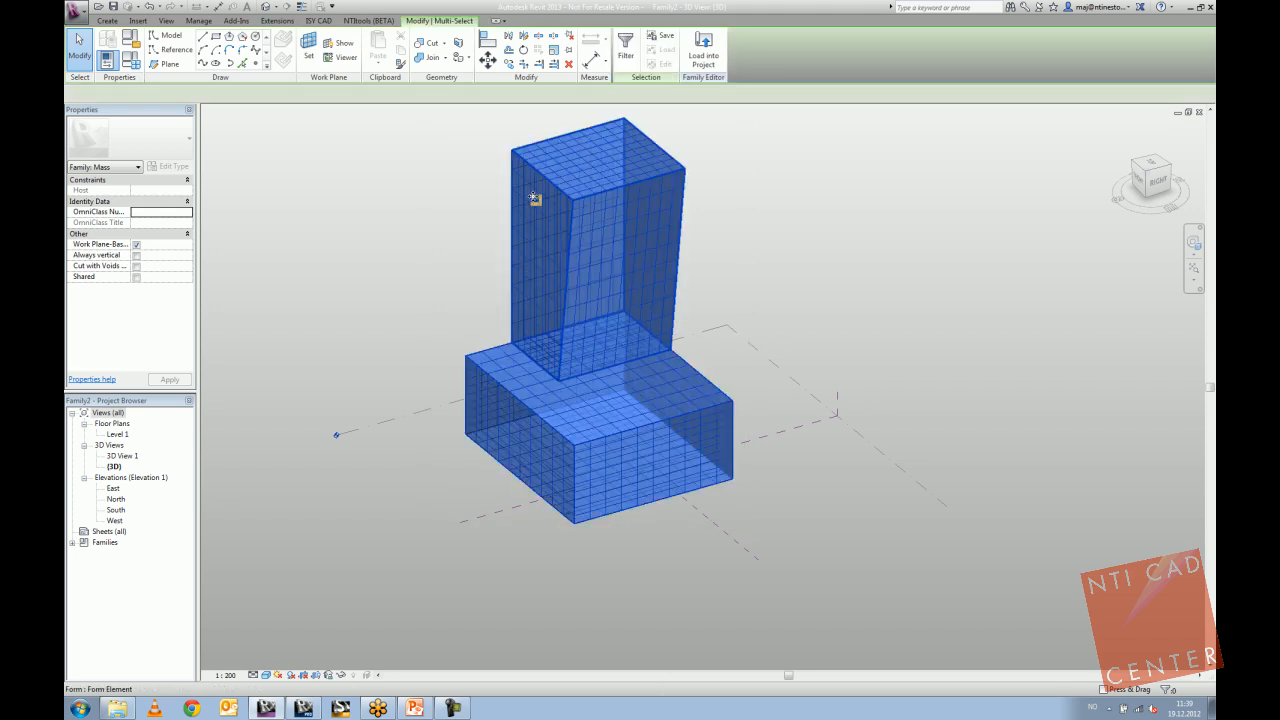
click(277, 20)
click(186, 60)
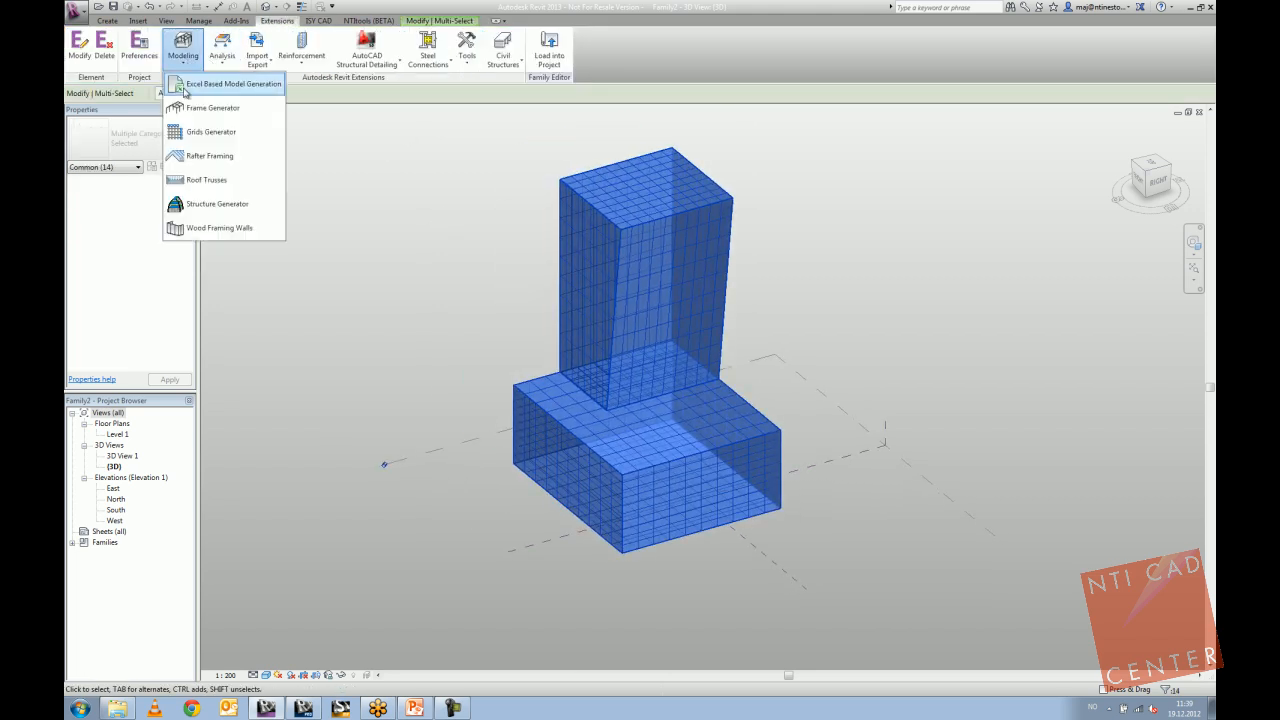
click(220, 204)
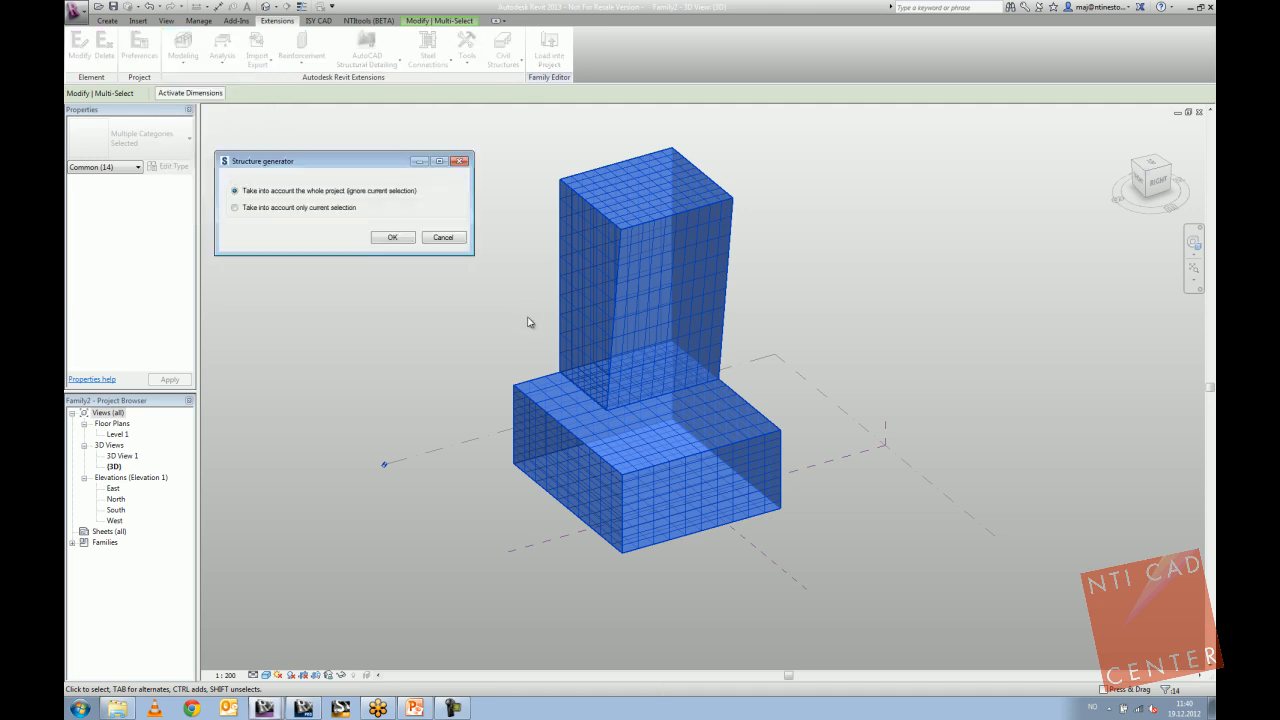
click(393, 238)
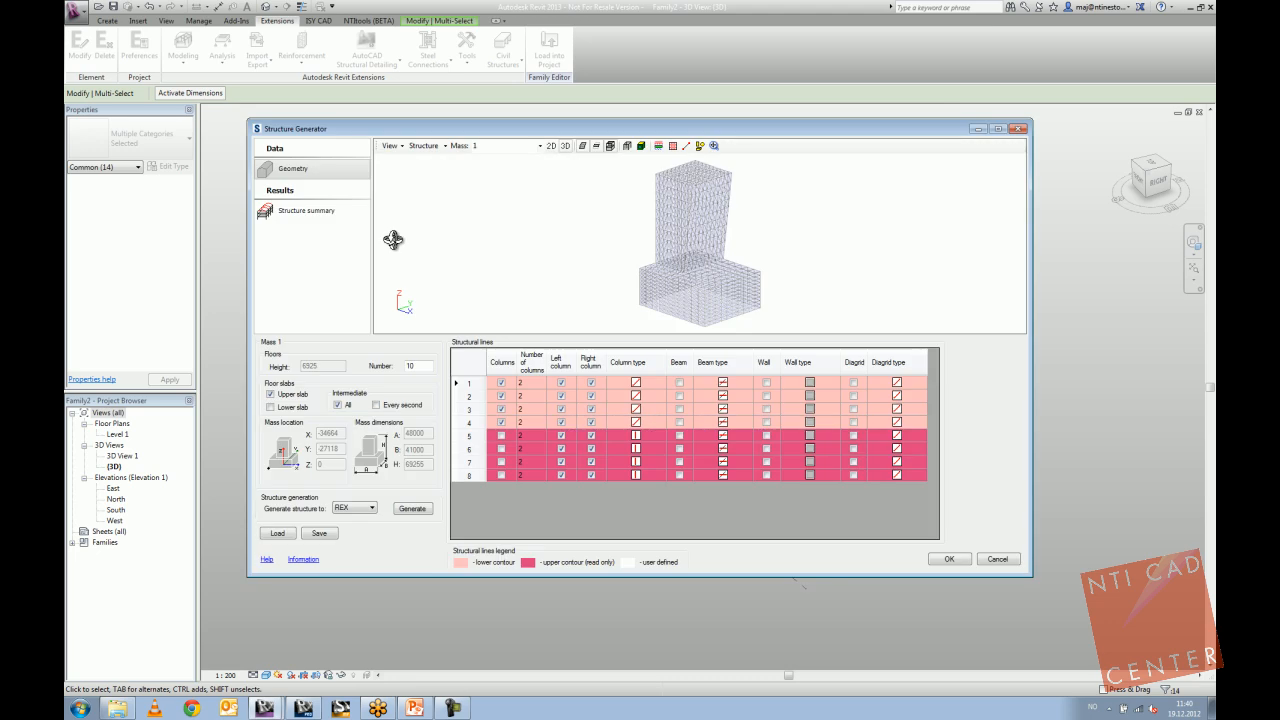
Switch the Structure Generator's mass preview from rotation to selection mode.
drag(704, 265, 728, 282)
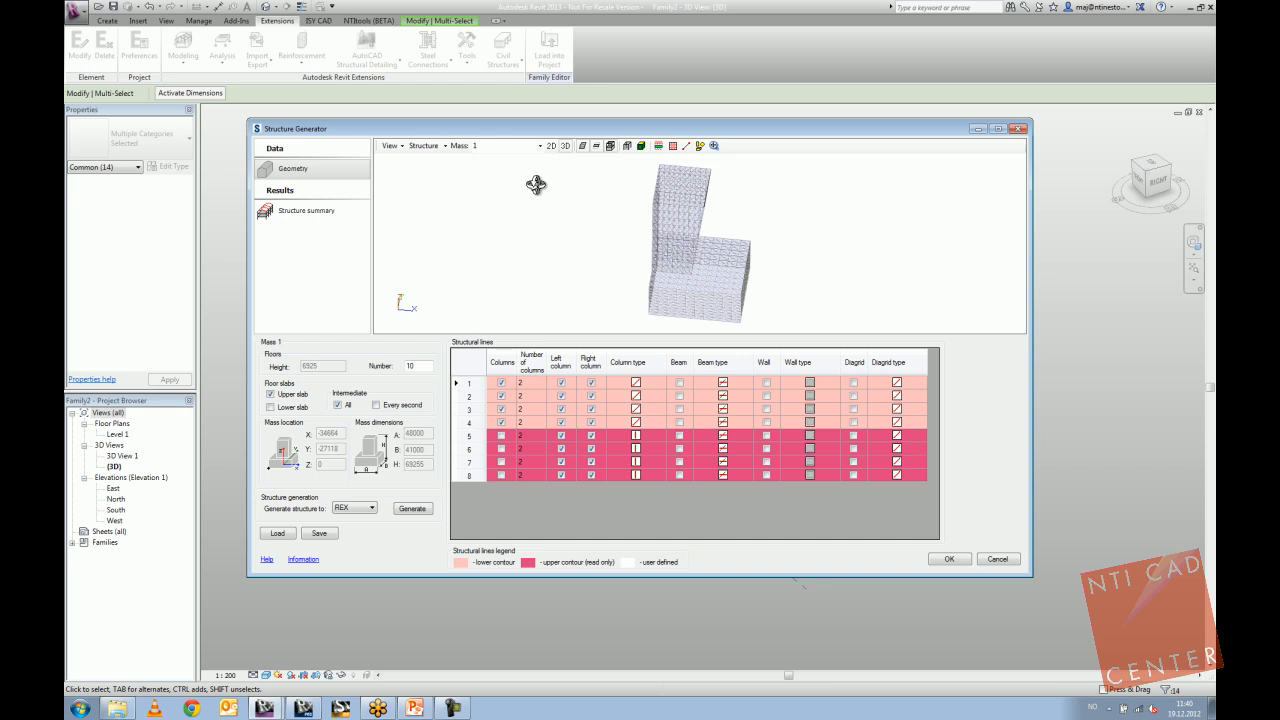
click(445, 146)
click(401, 148)
click(401, 148)
click(405, 150)
click(403, 150)
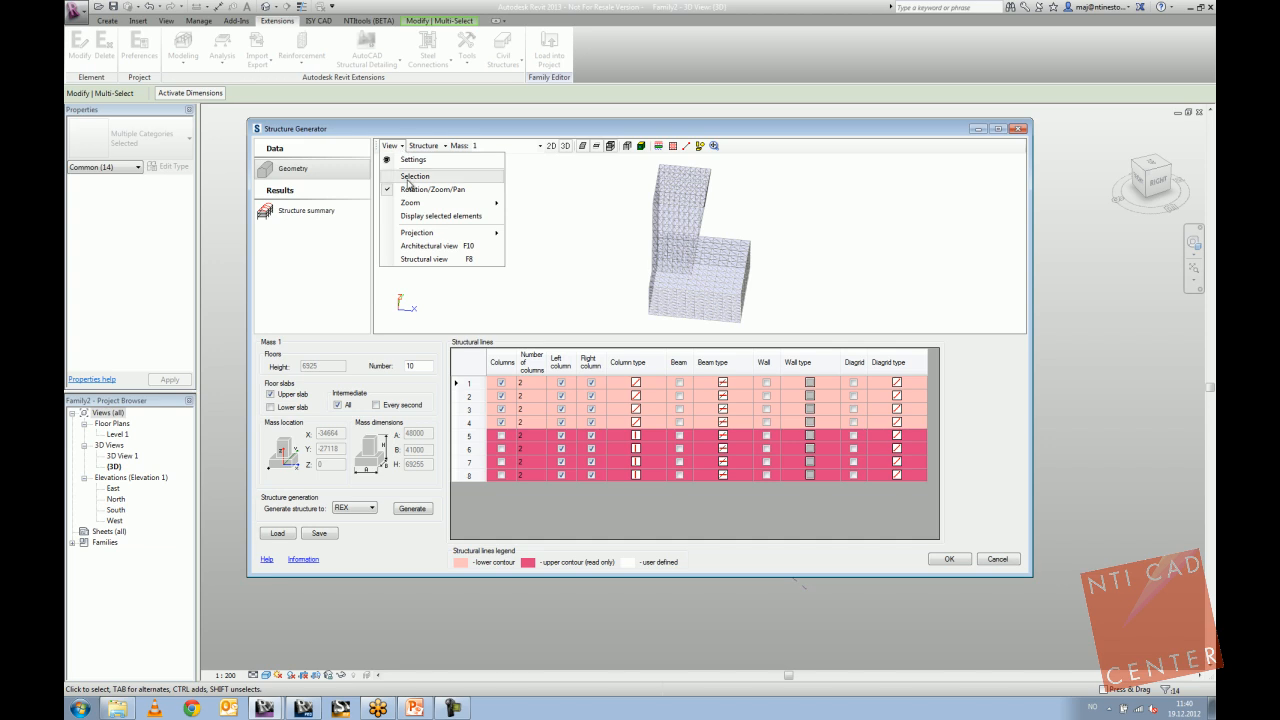
click(432, 189)
drag(729, 294, 697, 282)
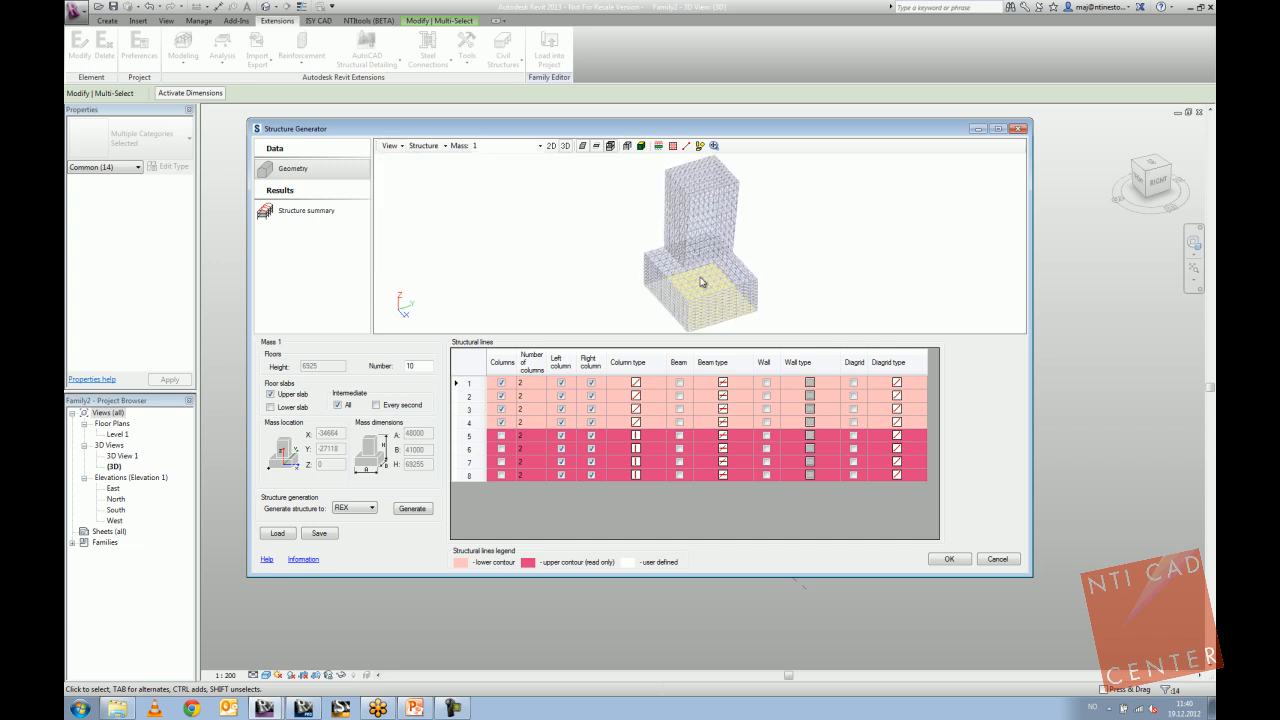
Select the tower's upper face in the preview and generate structural lines with the grid type Based on mesh.
click(719, 172)
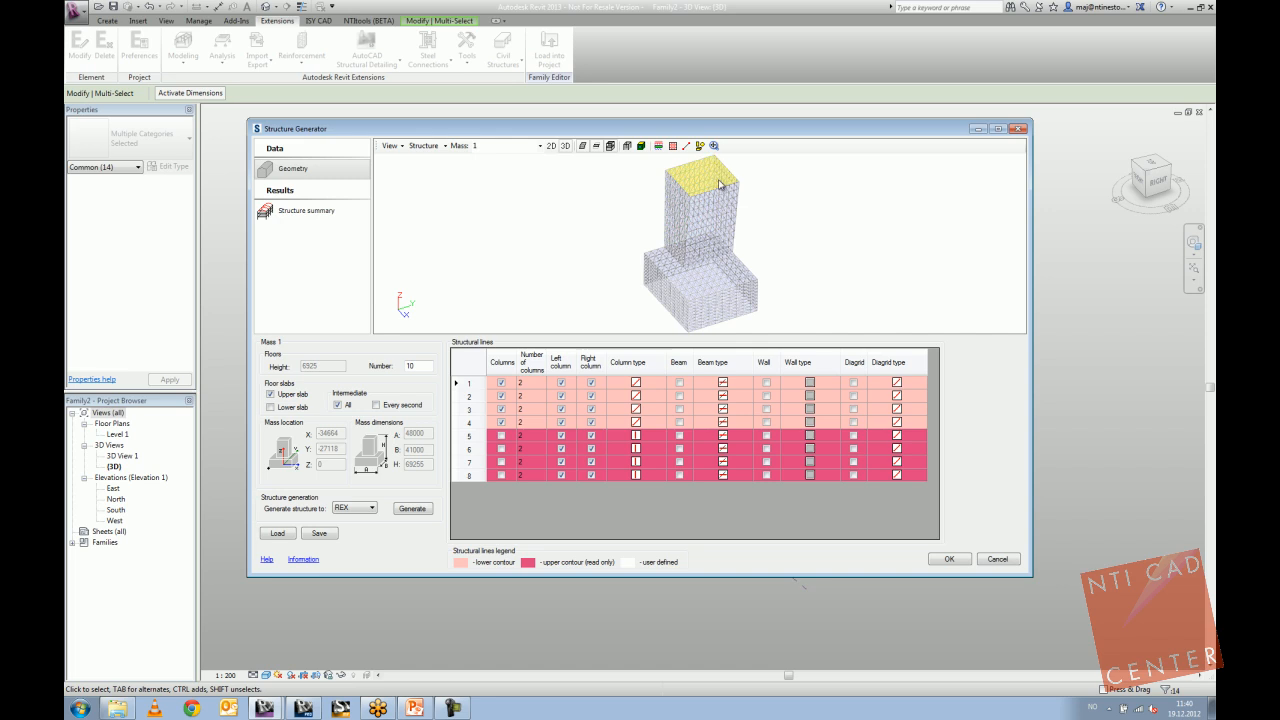
scroll(725, 181, up, 5)
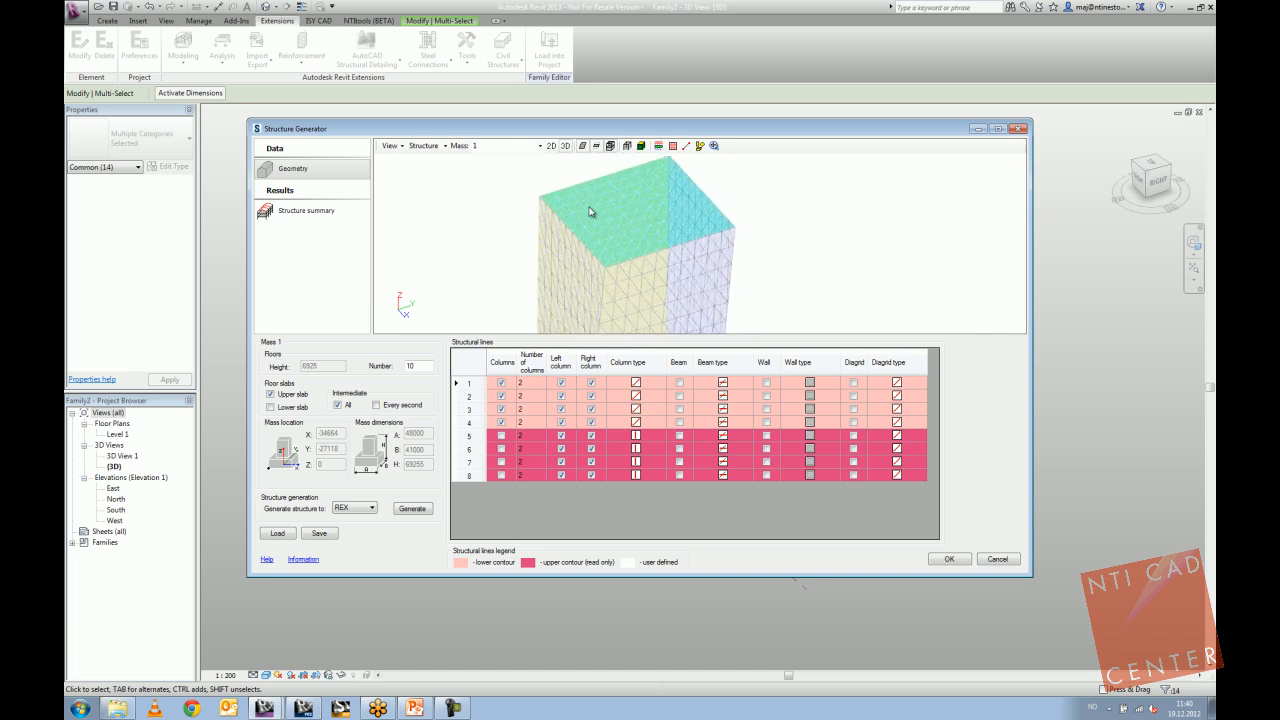
click(673, 146)
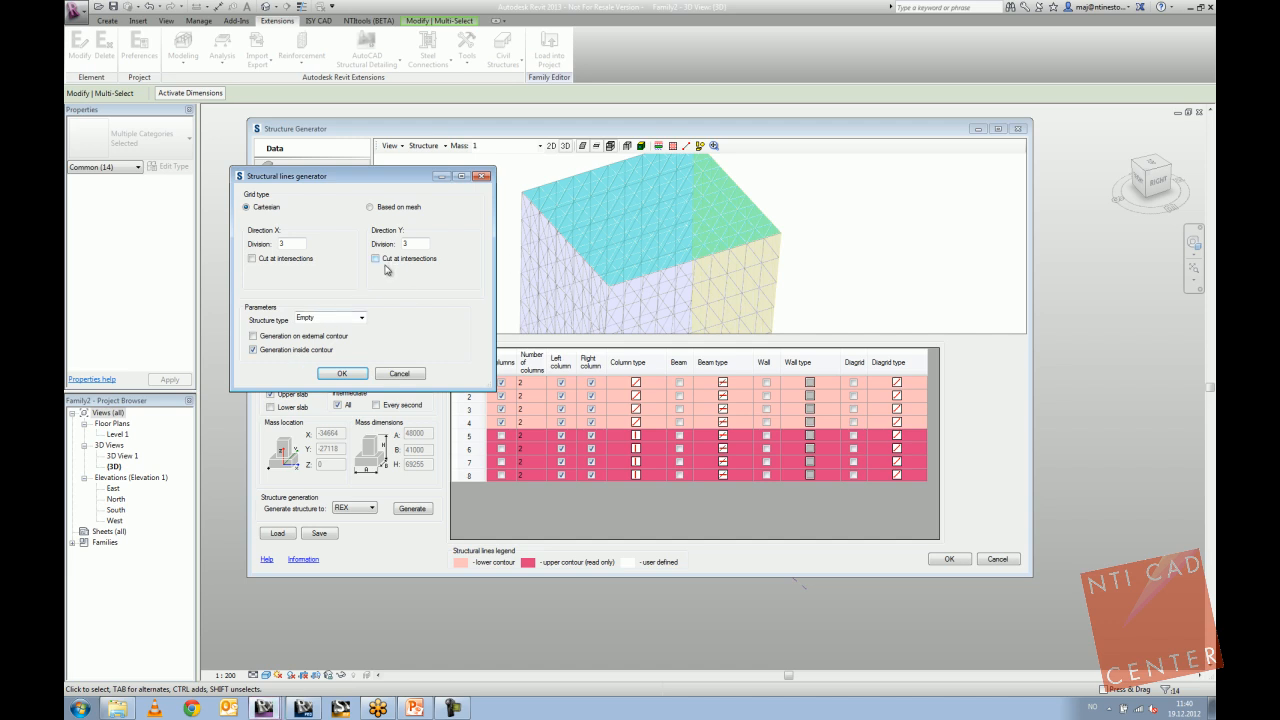
click(370, 207)
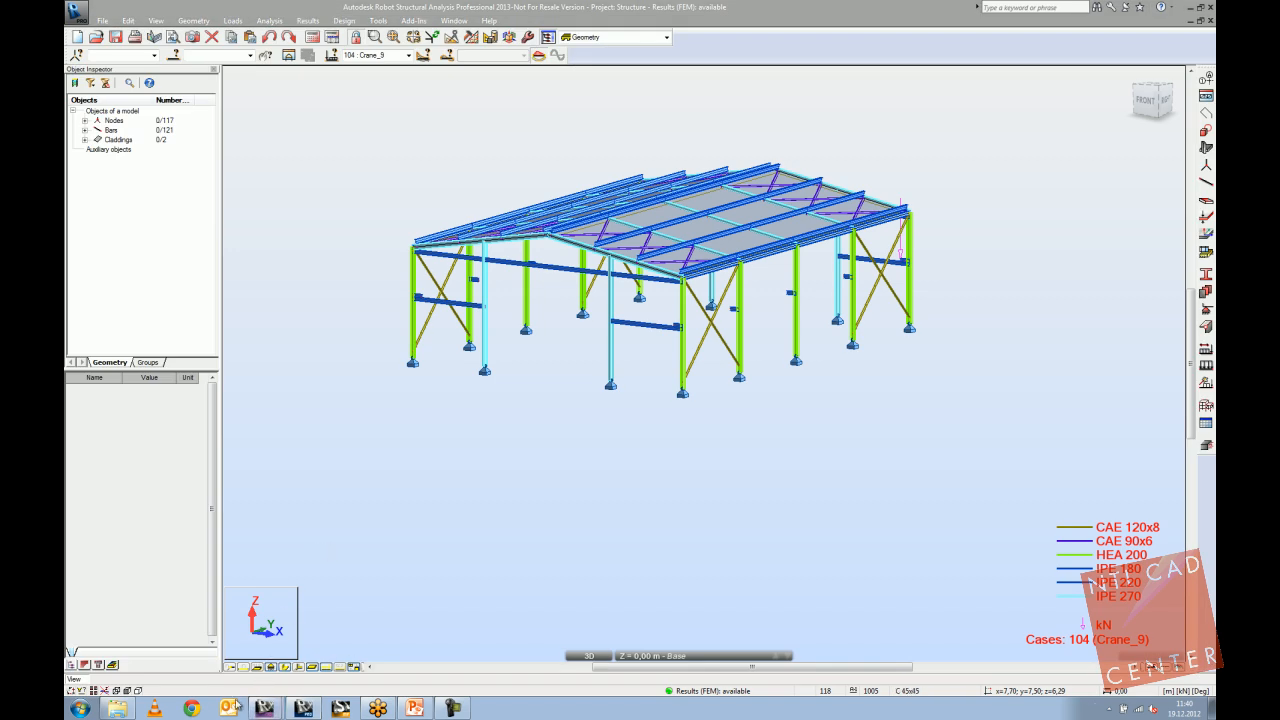
click(256, 707)
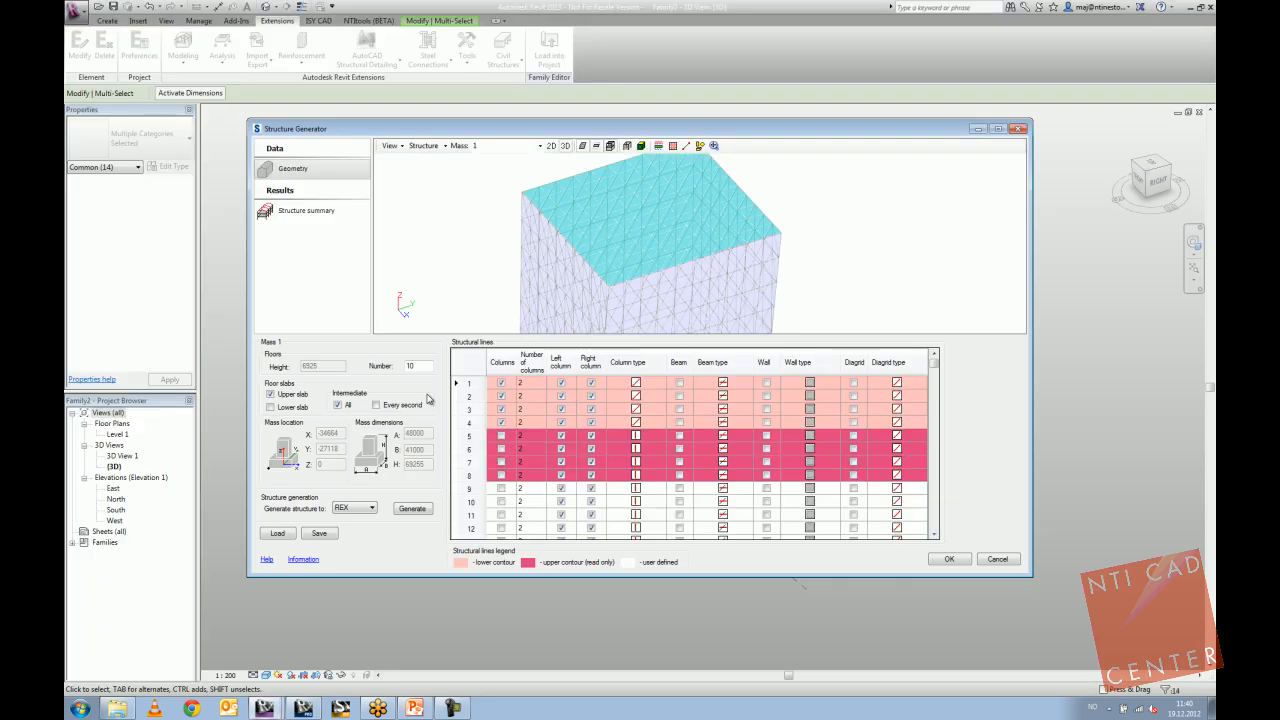
Examine the generated structural lines on the mass in the 3D and 2D previews.
scroll(688, 288, up, 6)
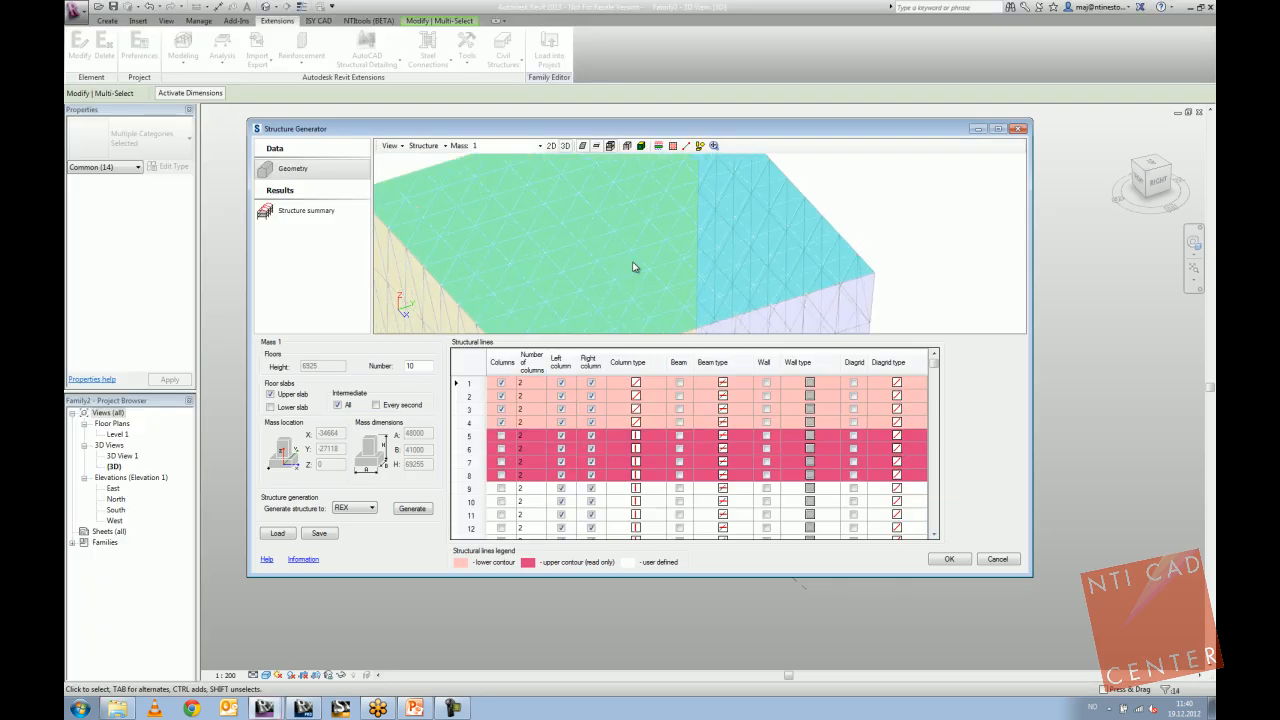
scroll(717, 270, down, 1)
mouse_move(729, 258)
middle_down()
mouse_move(686, 283)
mouse_move(751, 256)
middle_up()
scroll(652, 264, up, 2)
scroll(652, 264, down, 3)
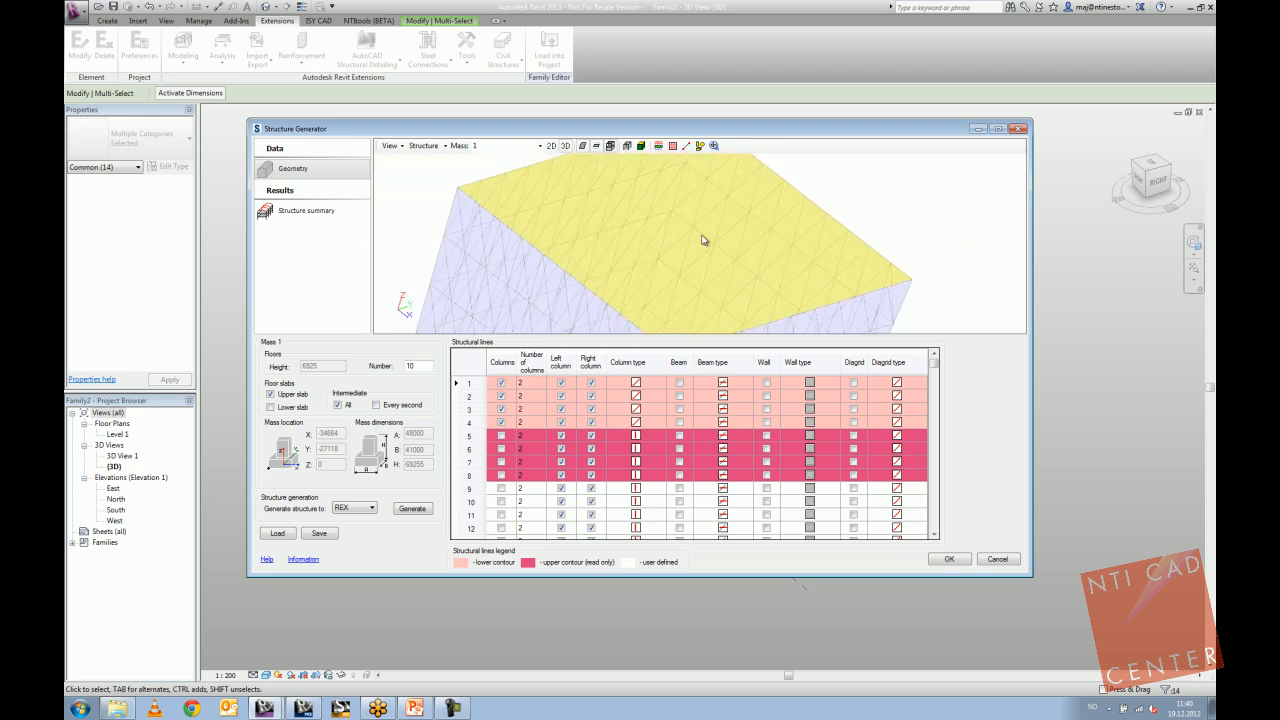
click(551, 146)
scroll(589, 249, up, 10)
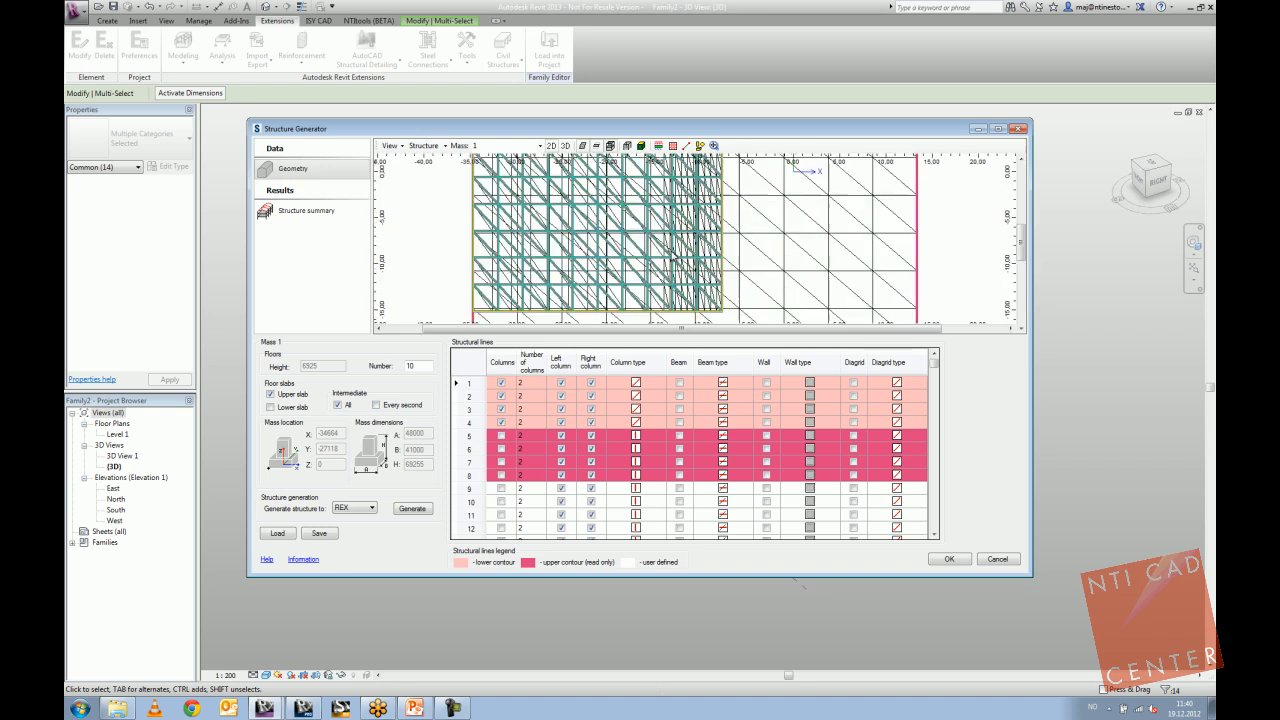
scroll(591, 250, down, 2)
scroll(648, 303, down, 6)
scroll(659, 265, up, 2)
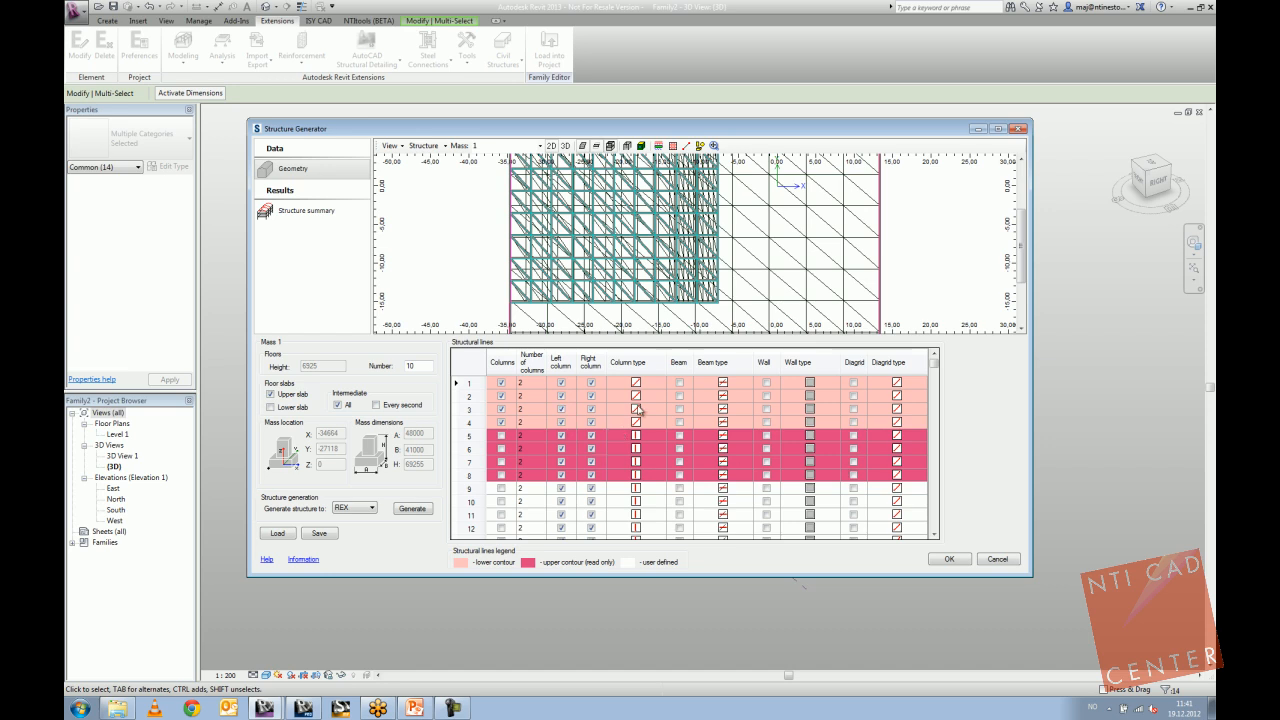
scroll(480, 237, down, 2)
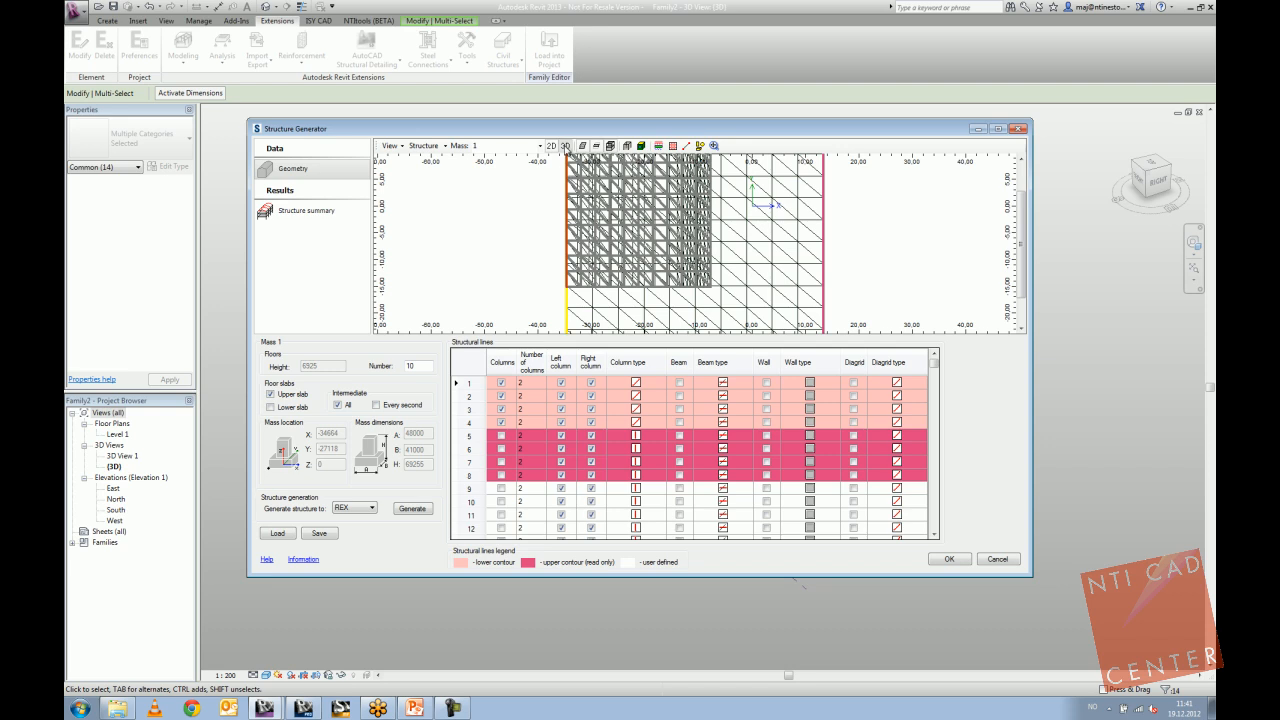
click(565, 146)
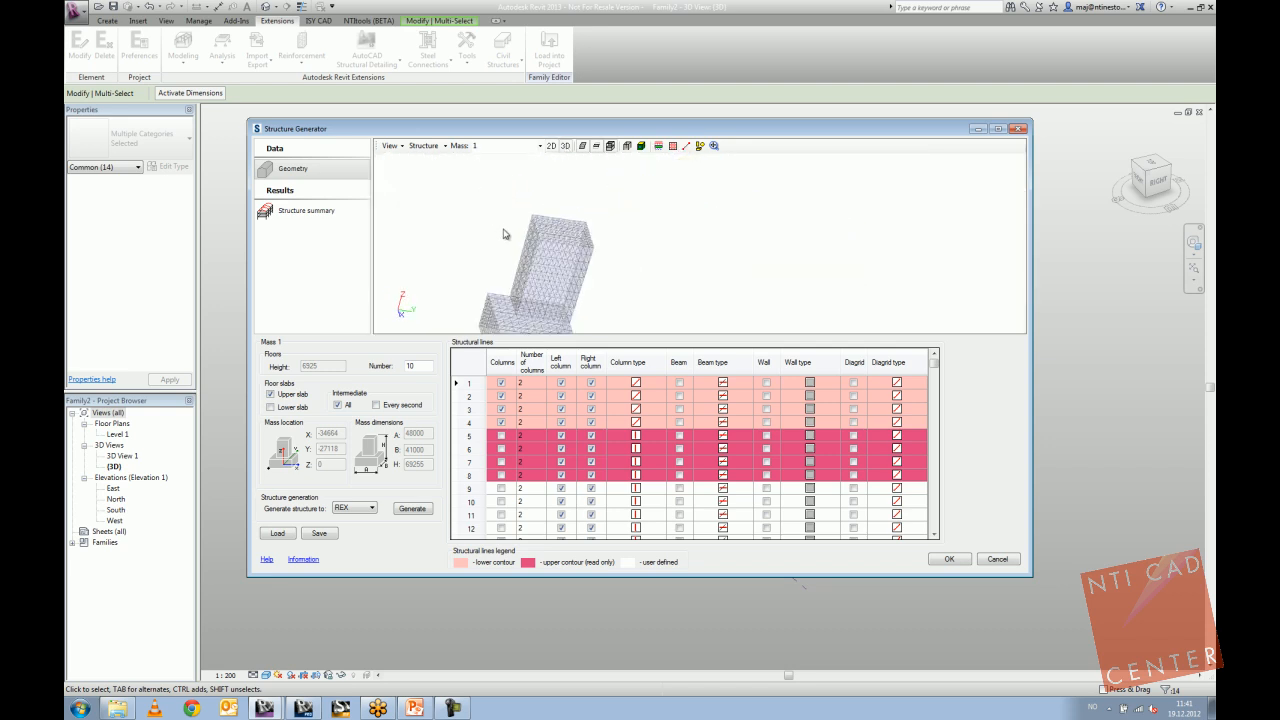
Check which targets are available for generating the structure, and take a closer look at the mass preview.
click(369, 508)
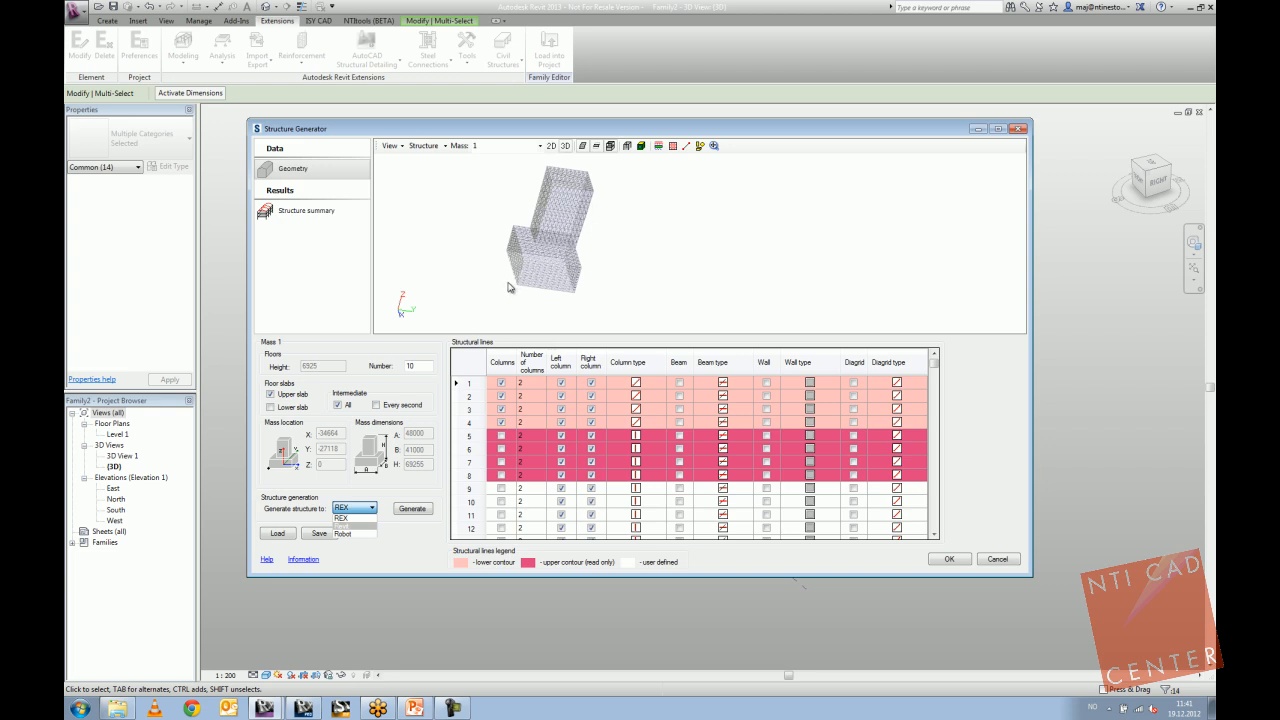
click(456, 230)
middle_drag(522, 237, 521, 258)
scroll(521, 261, up, 3)
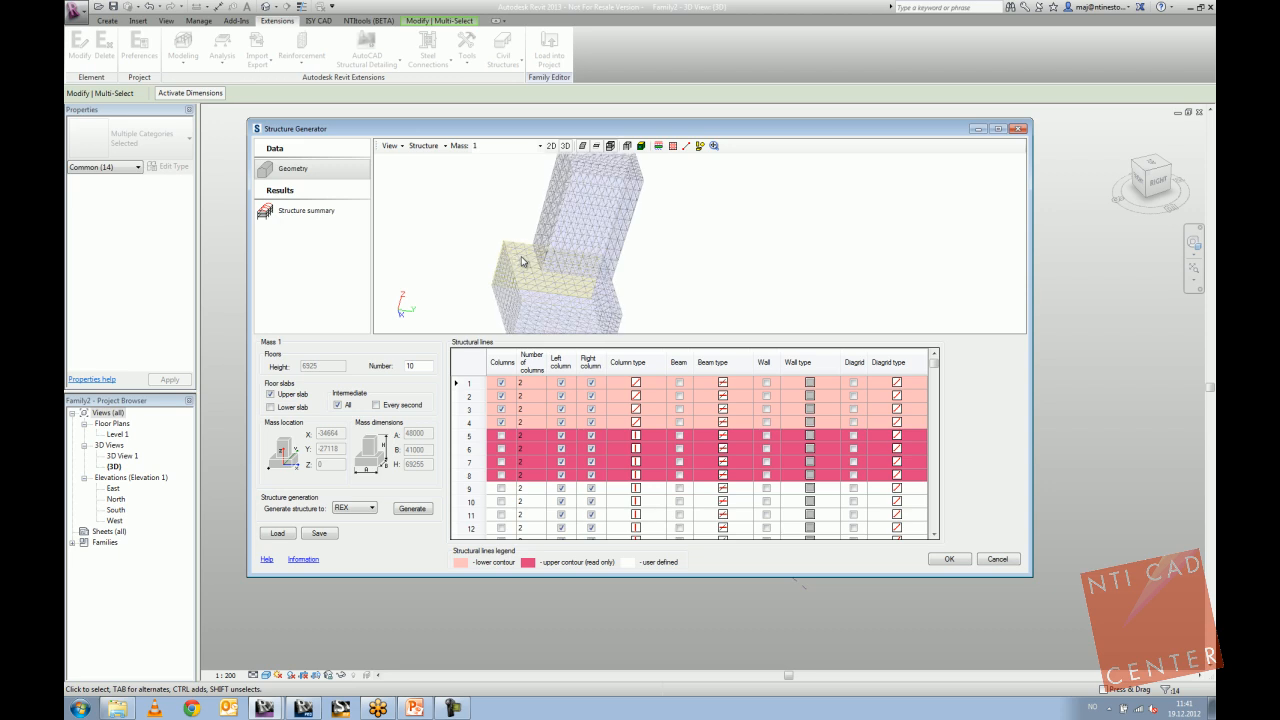
Open the Structure Generator help, view the Structure Generator dialog topic, and expand the Structure Generator section's topics.
click(267, 559)
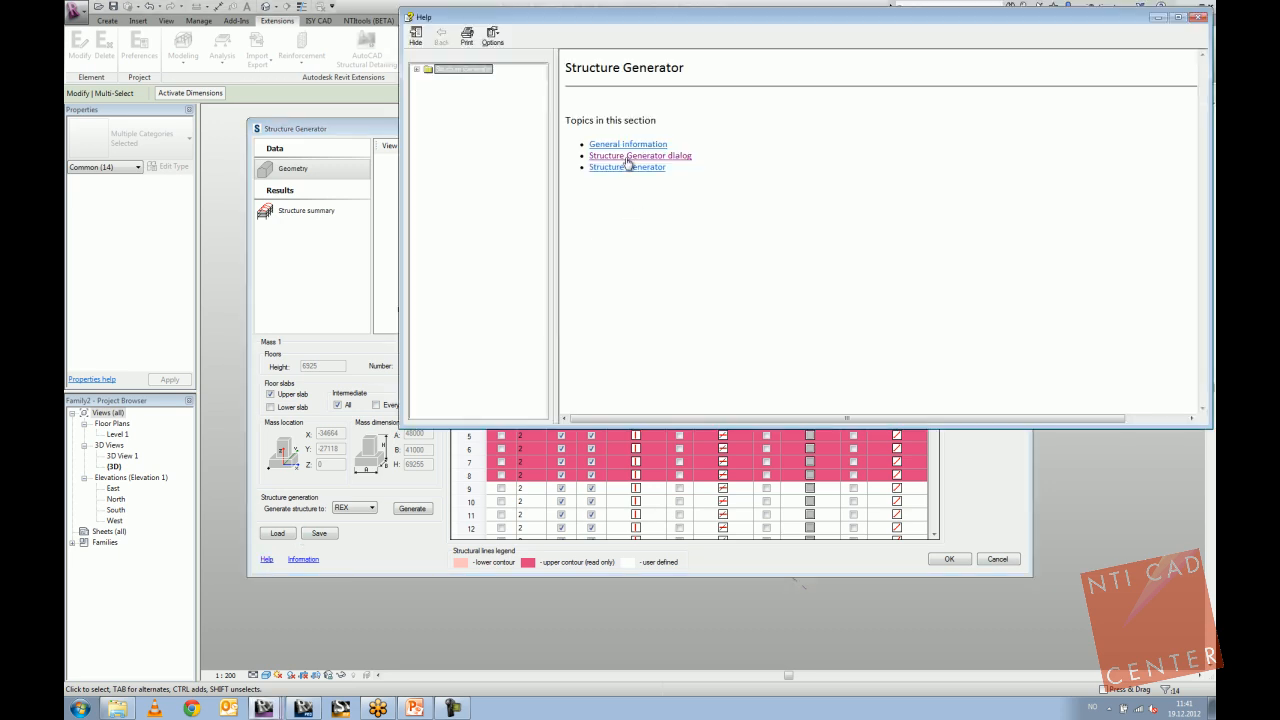
click(624, 168)
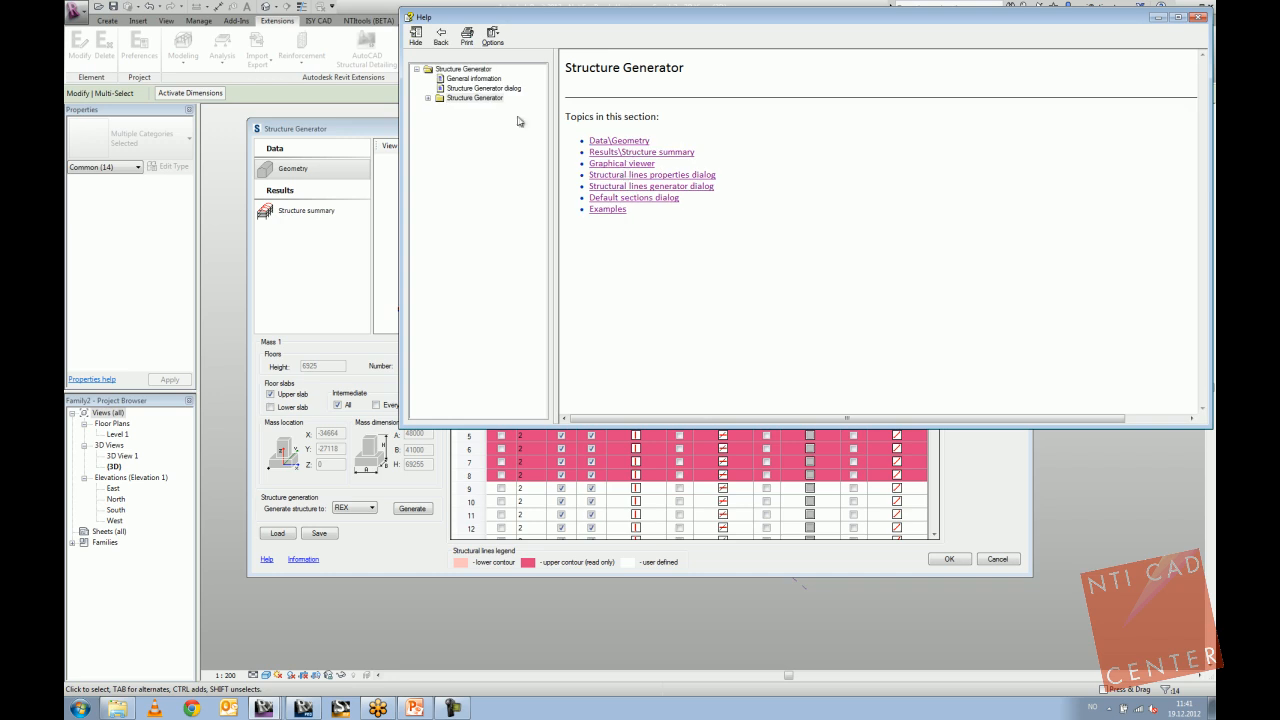
click(480, 88)
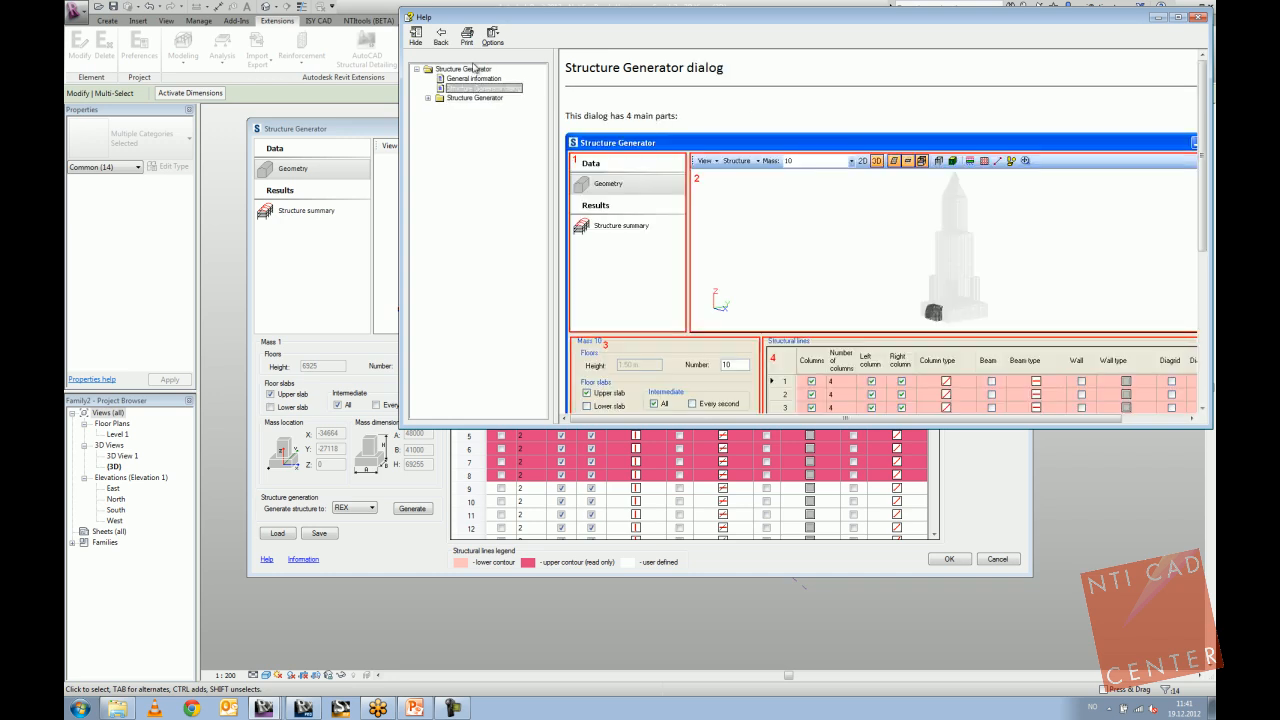
click(455, 80)
click(480, 88)
click(428, 99)
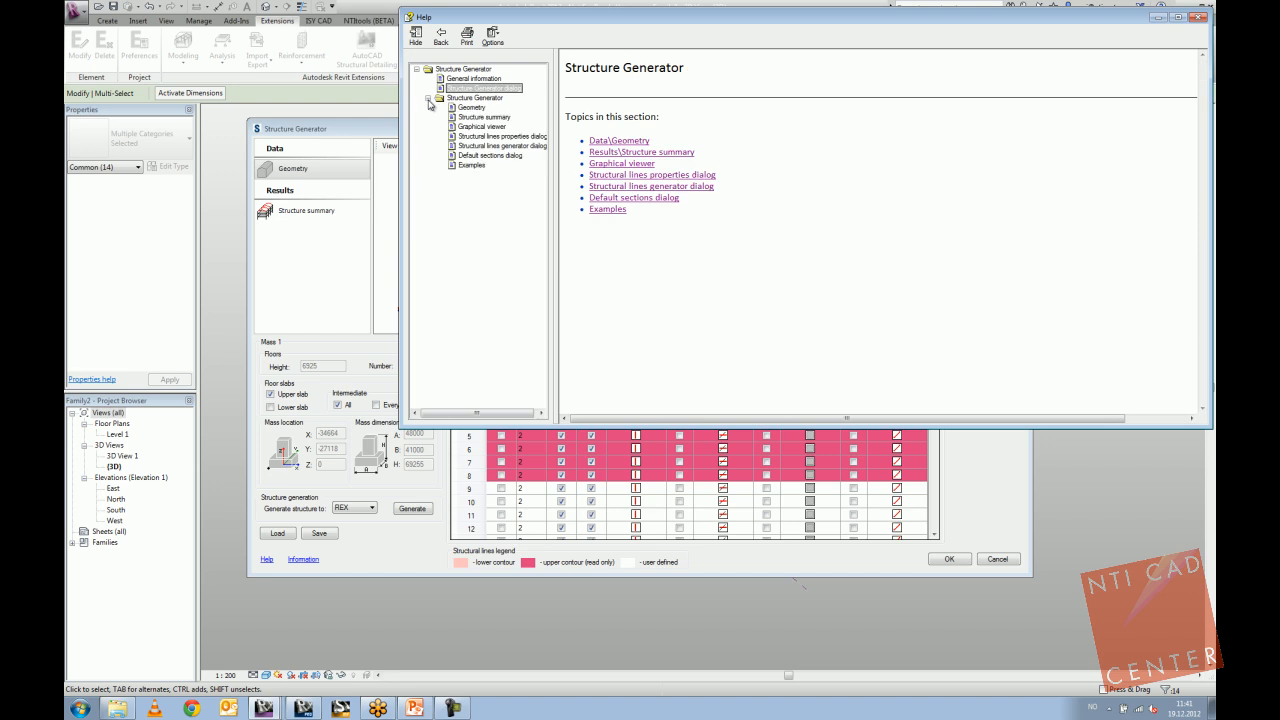
Open the Structure Generator help's Examples topic and examine the sample masses with their generated structures.
click(472, 166)
scroll(755, 266, down, 3)
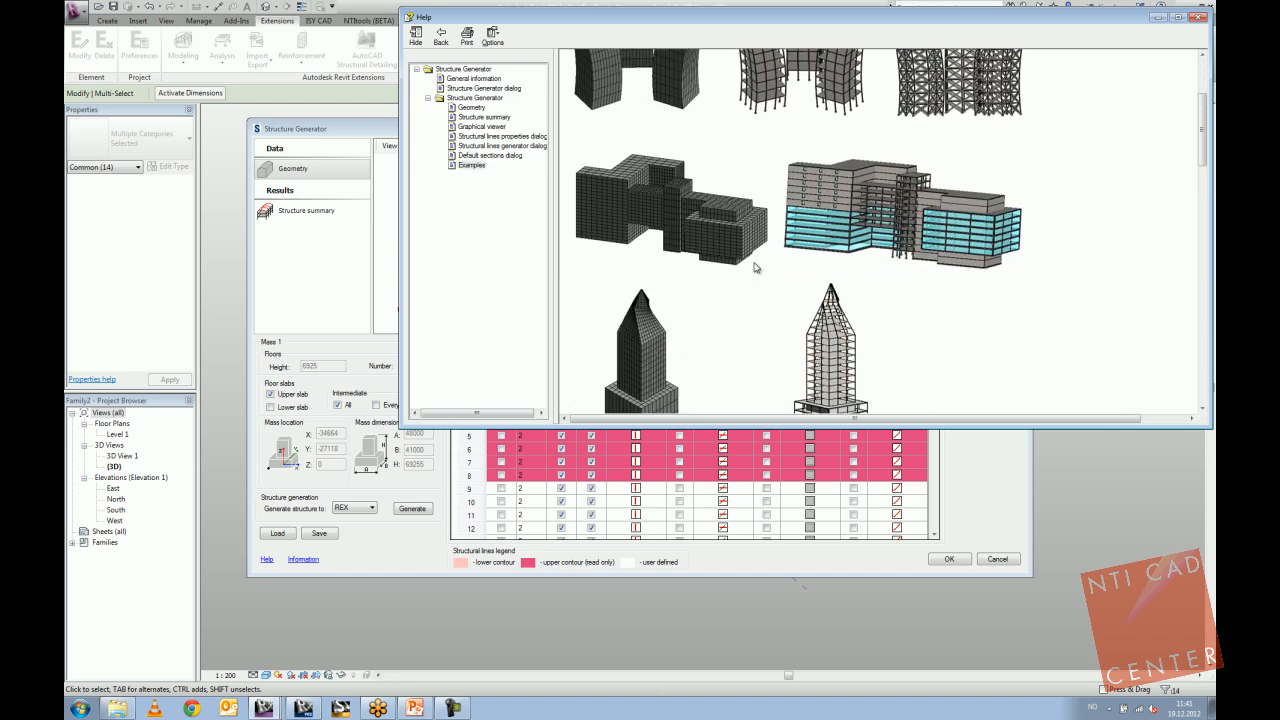
scroll(755, 267, down, 7)
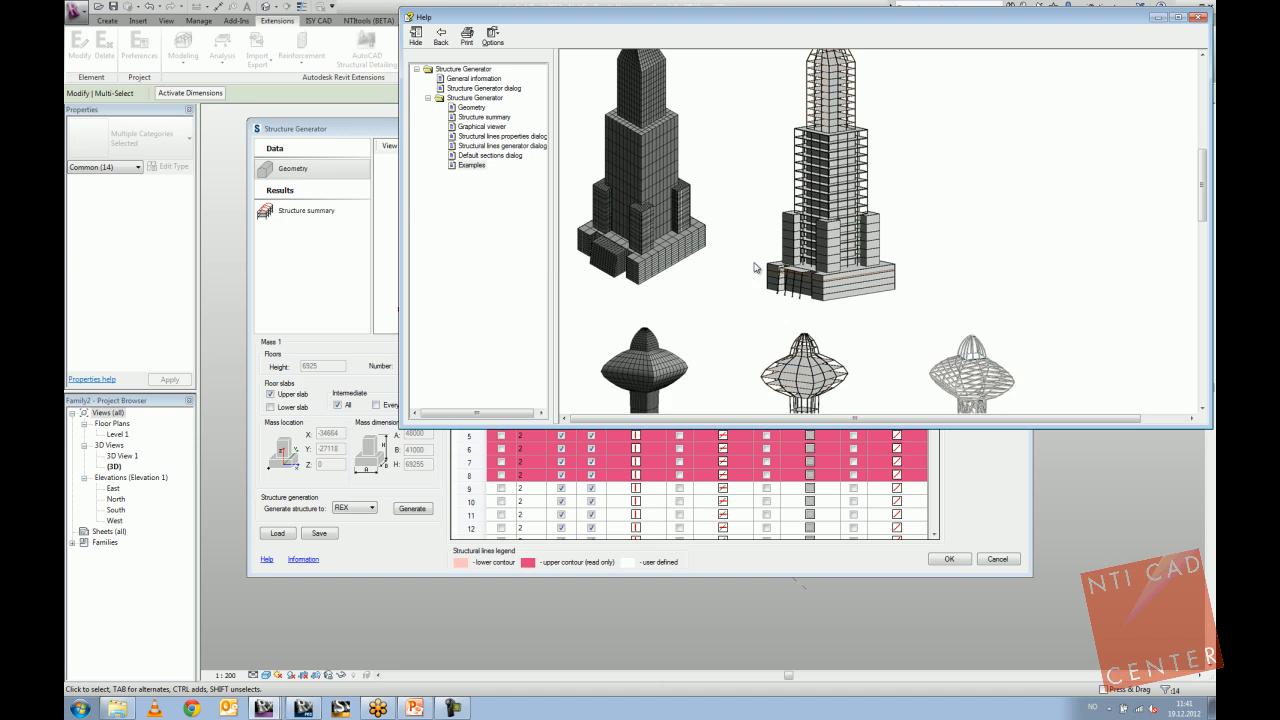
scroll(755, 267, up, 5)
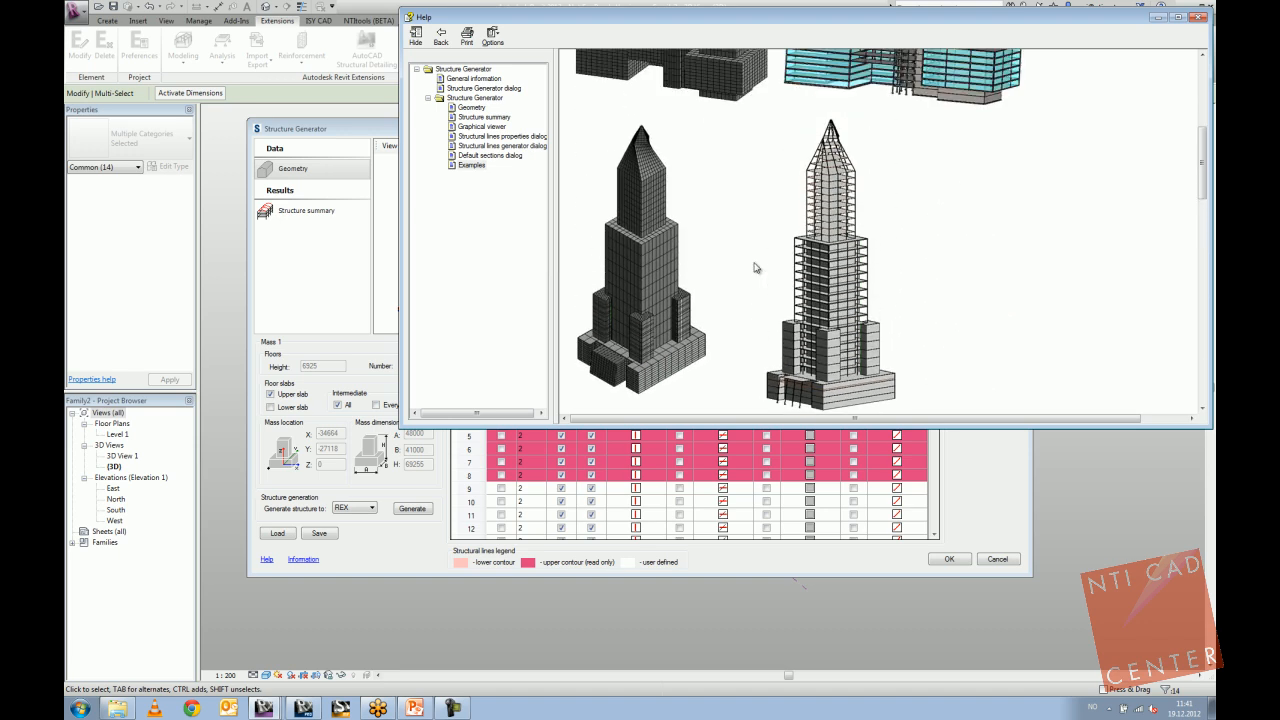
scroll(755, 267, down, 14)
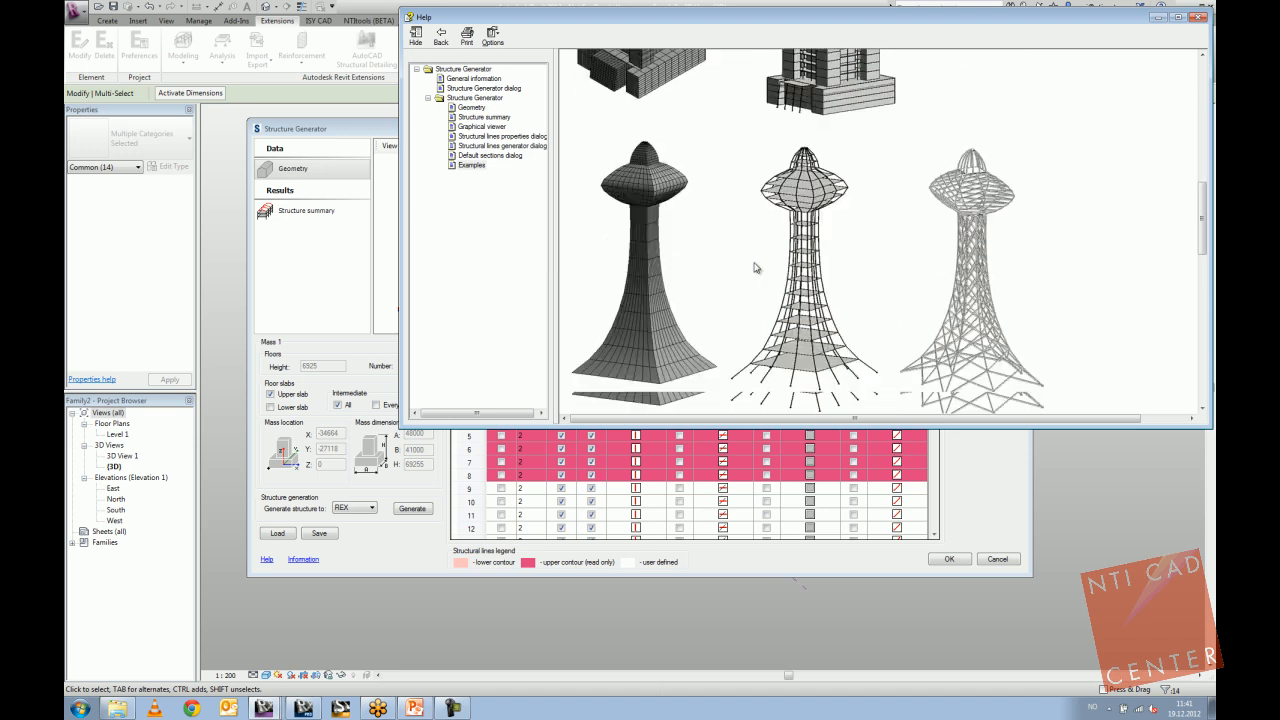
scroll(755, 267, down, 5)
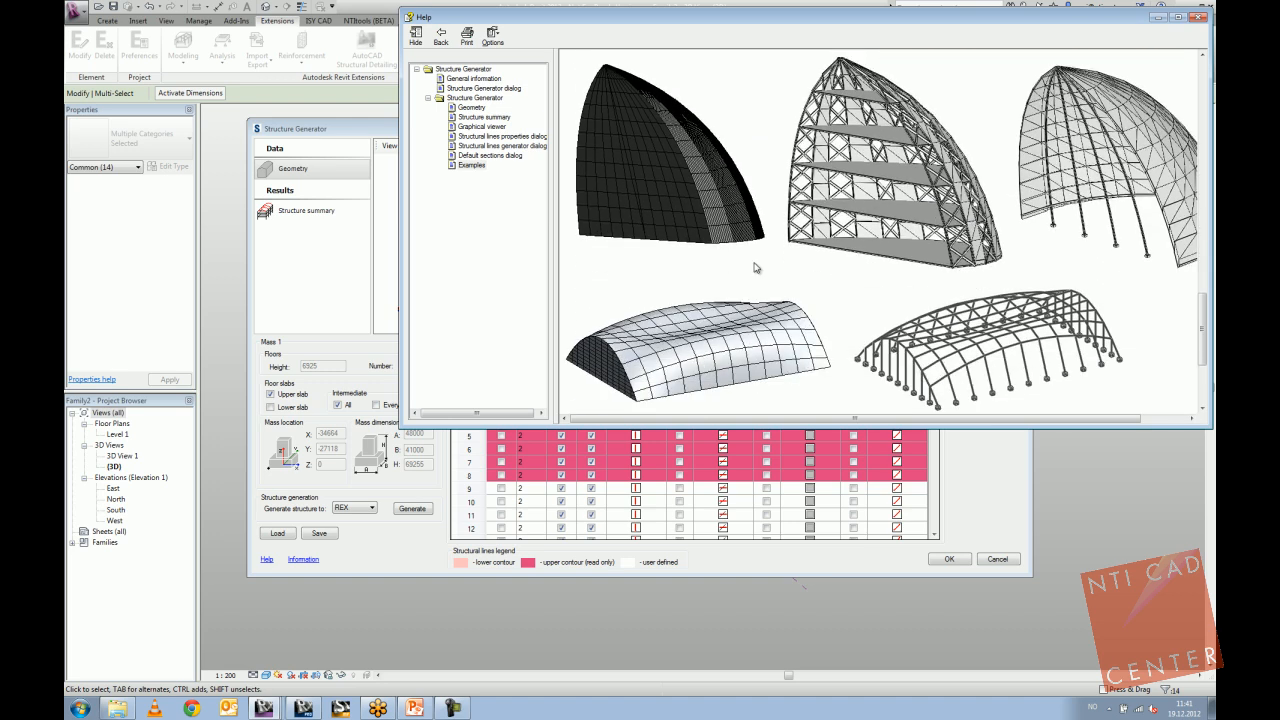
scroll(755, 267, down, 2)
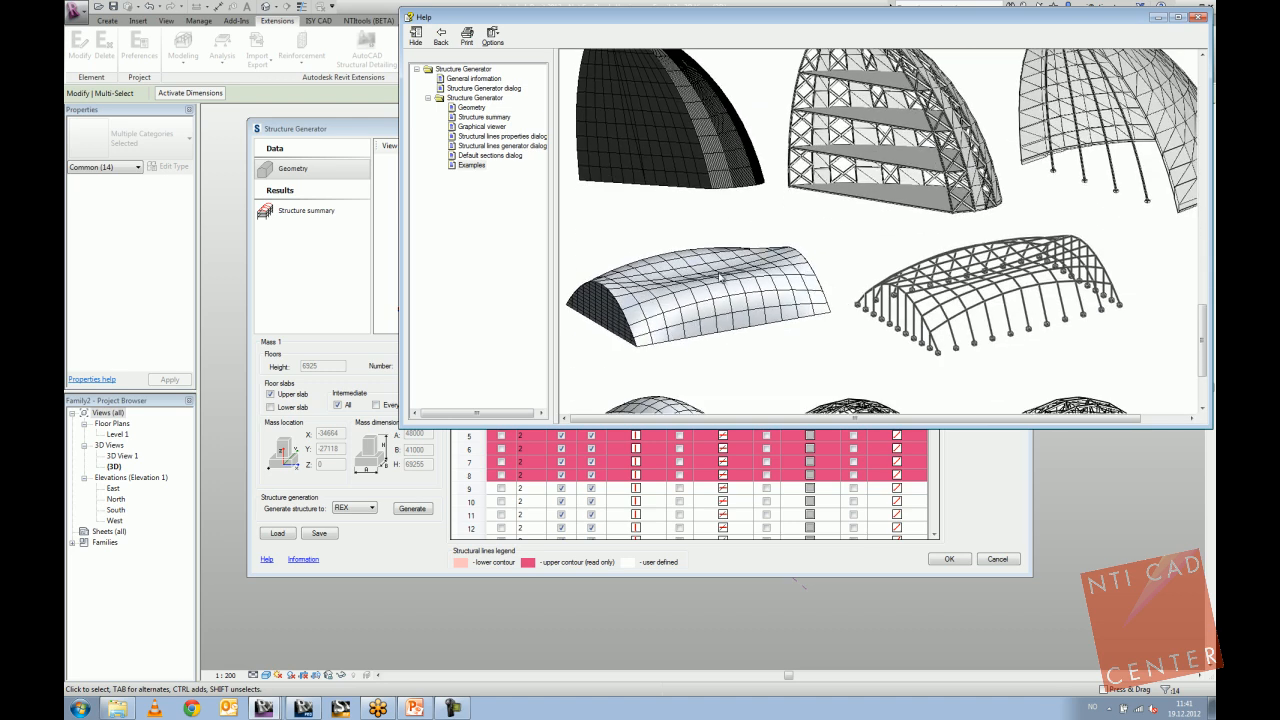
scroll(688, 272, down, 4)
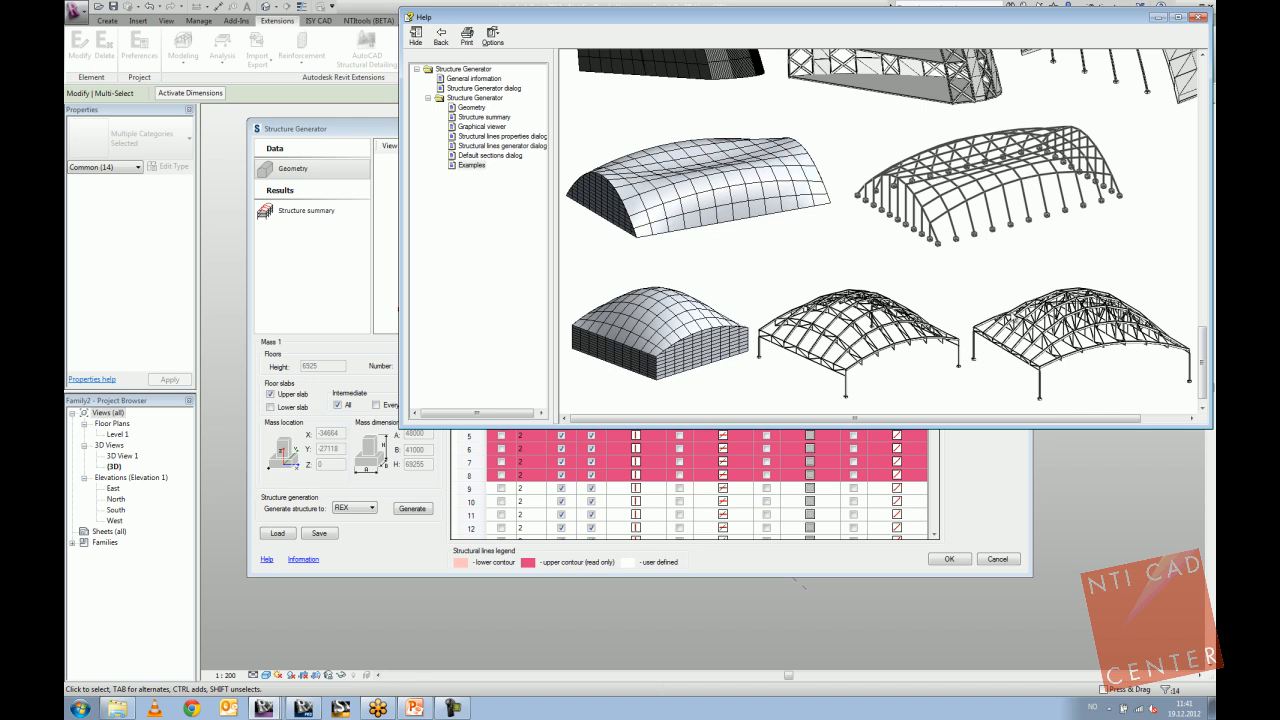
scroll(1015, 317, down, 1)
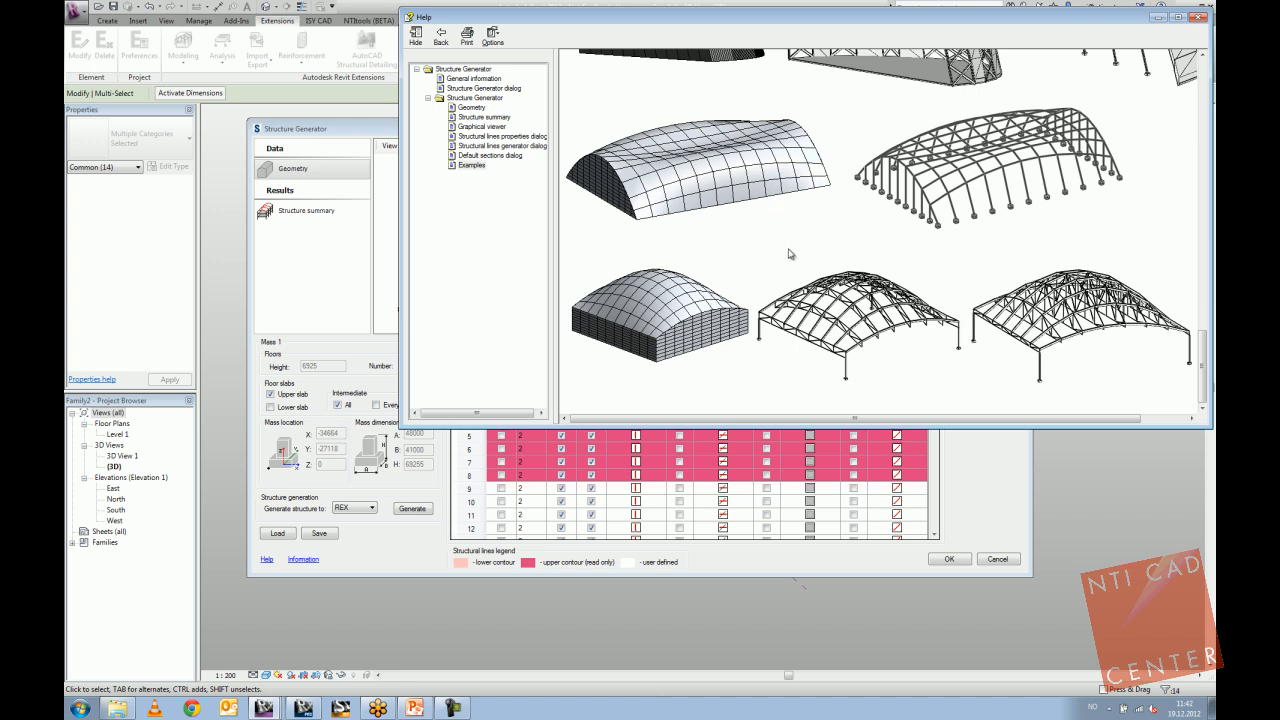
scroll(789, 254, up, 3)
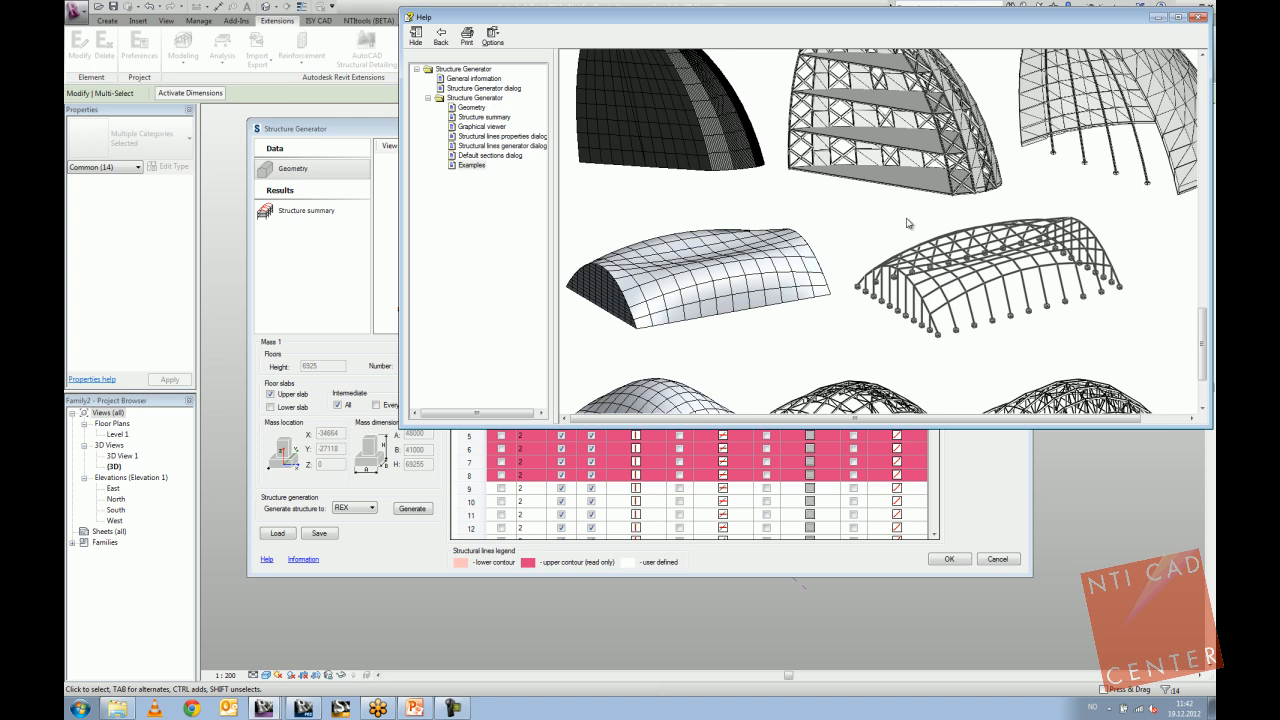
Close the help and the Structure Generator without generating a structure, and clear the selection of the mass.
double_click(1093, 16)
click(1060, 116)
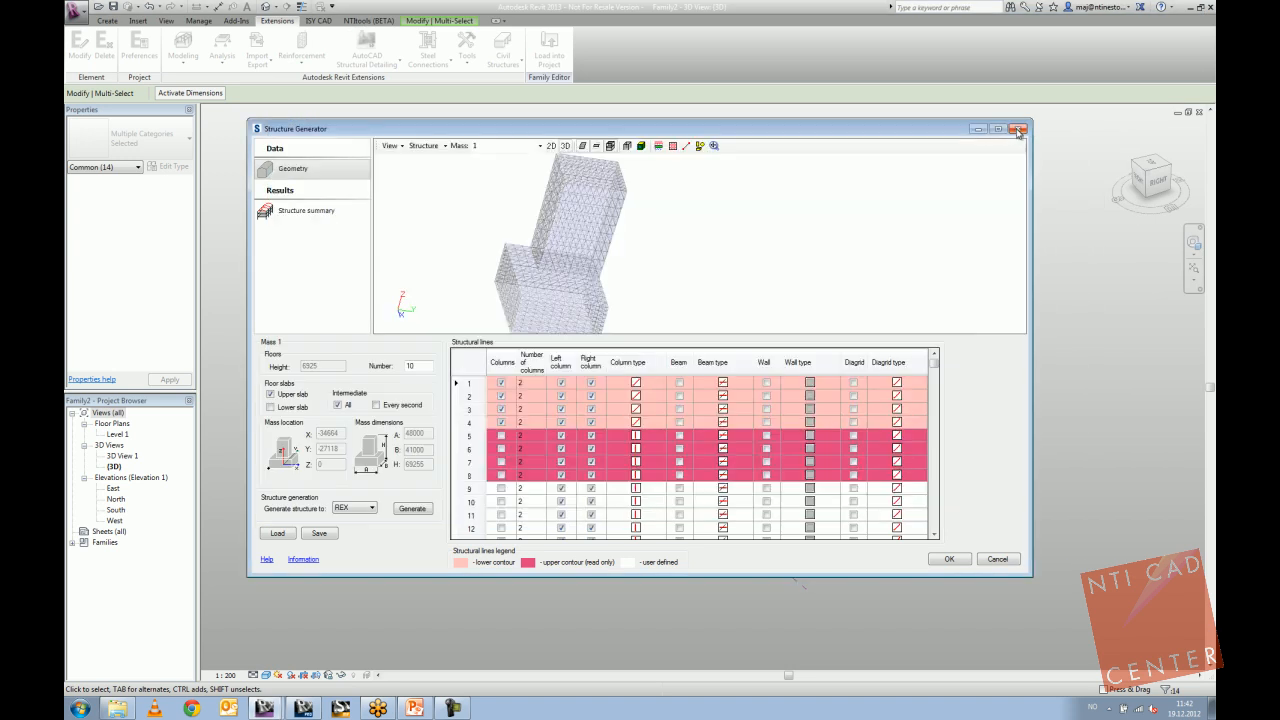
click(1018, 129)
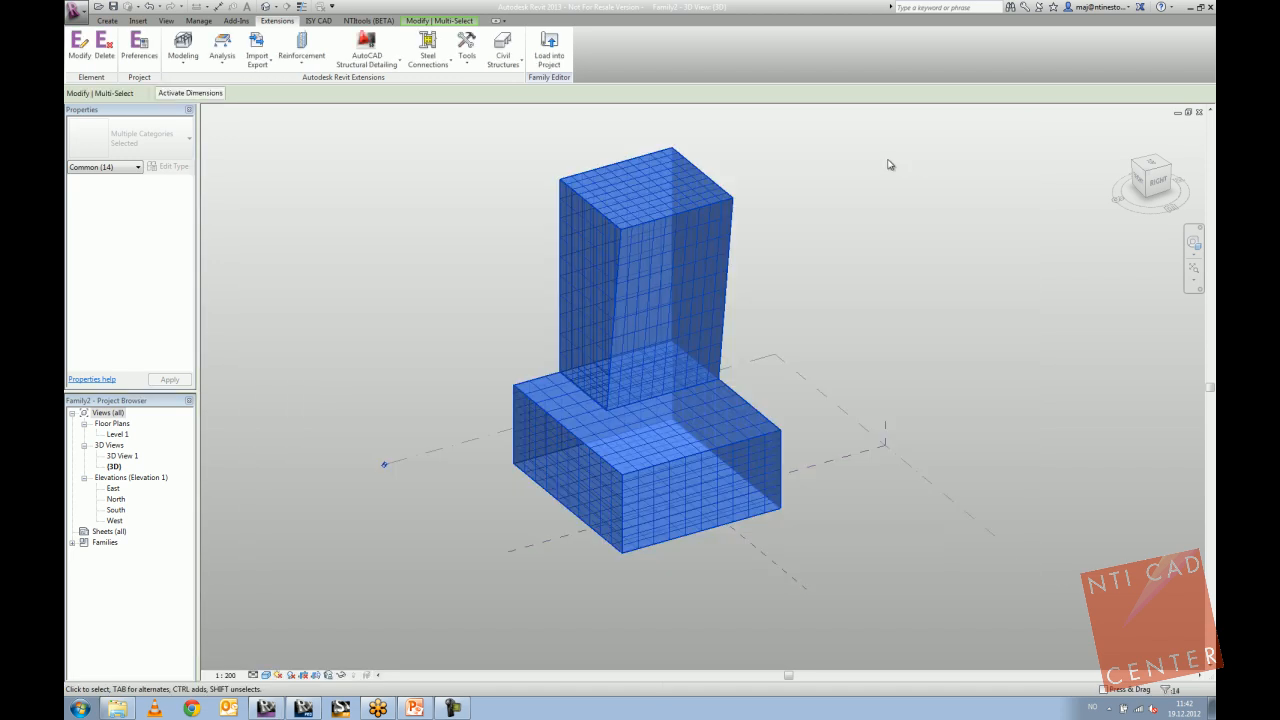
click(858, 180)
Switch to Robot Structural Analysis and start the Spreadsheet Calculator add-in.
click(303, 708)
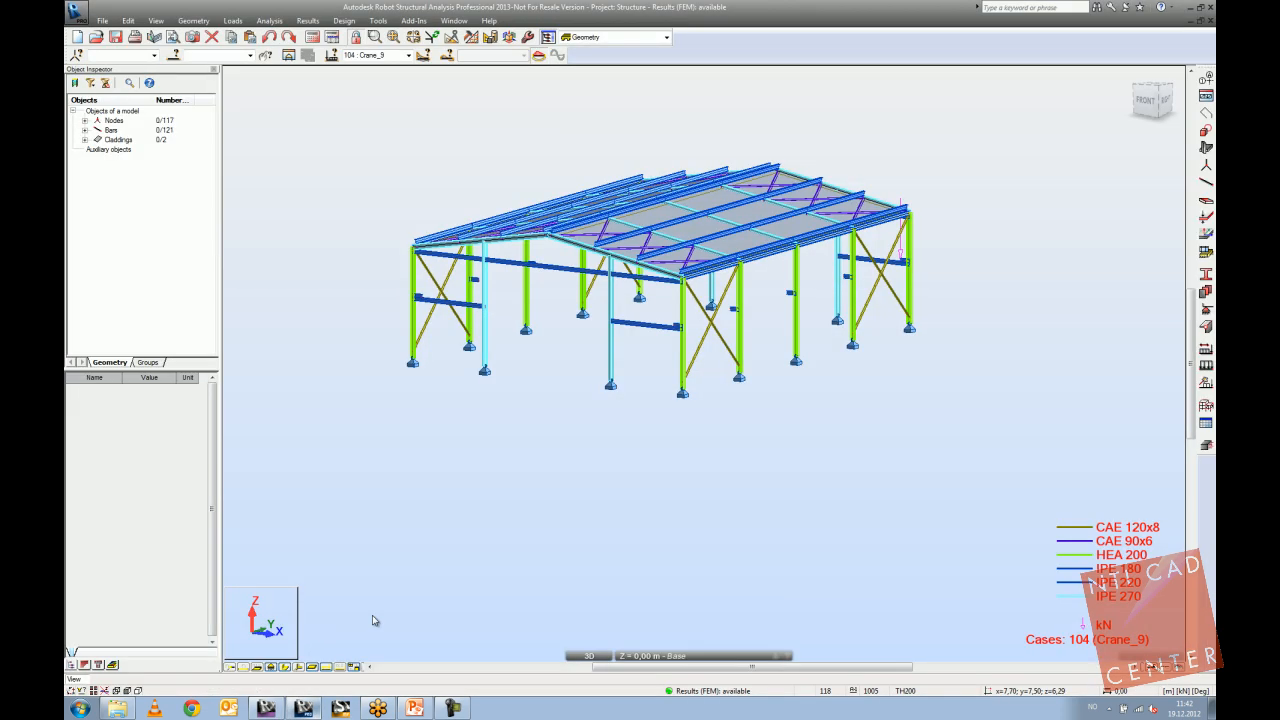
middle_drag(518, 448, 521, 482)
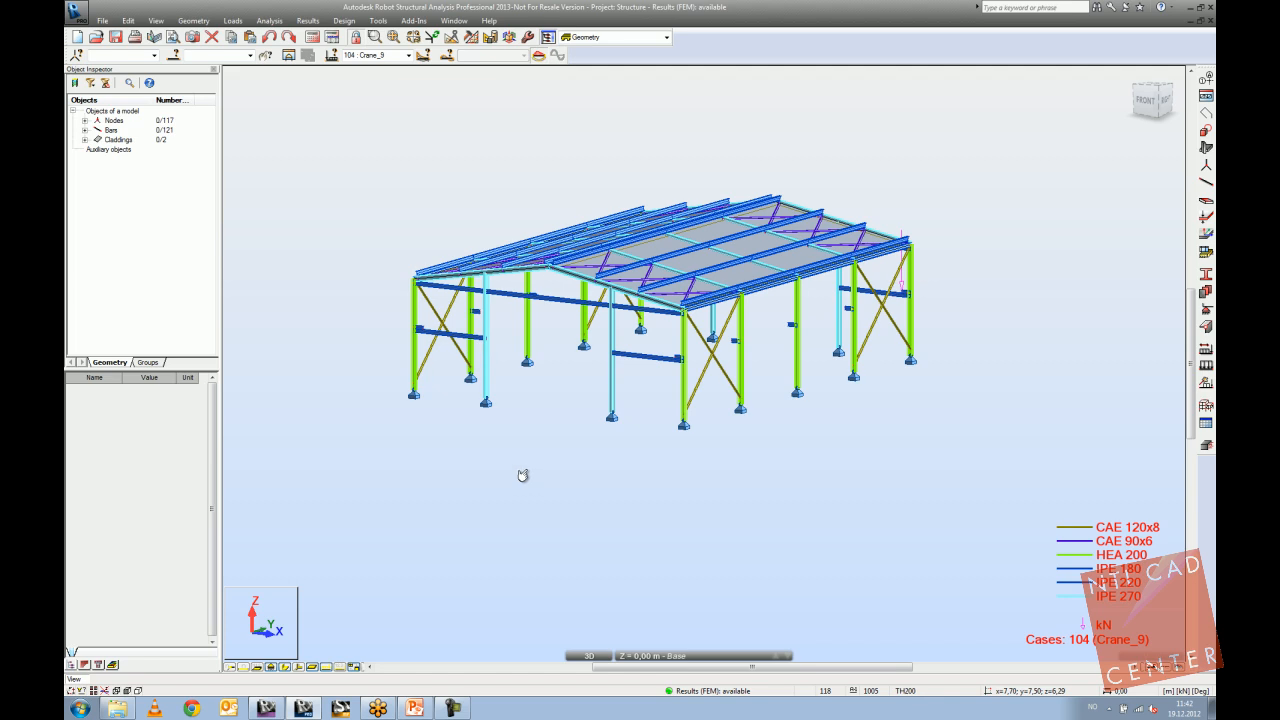
click(80, 708)
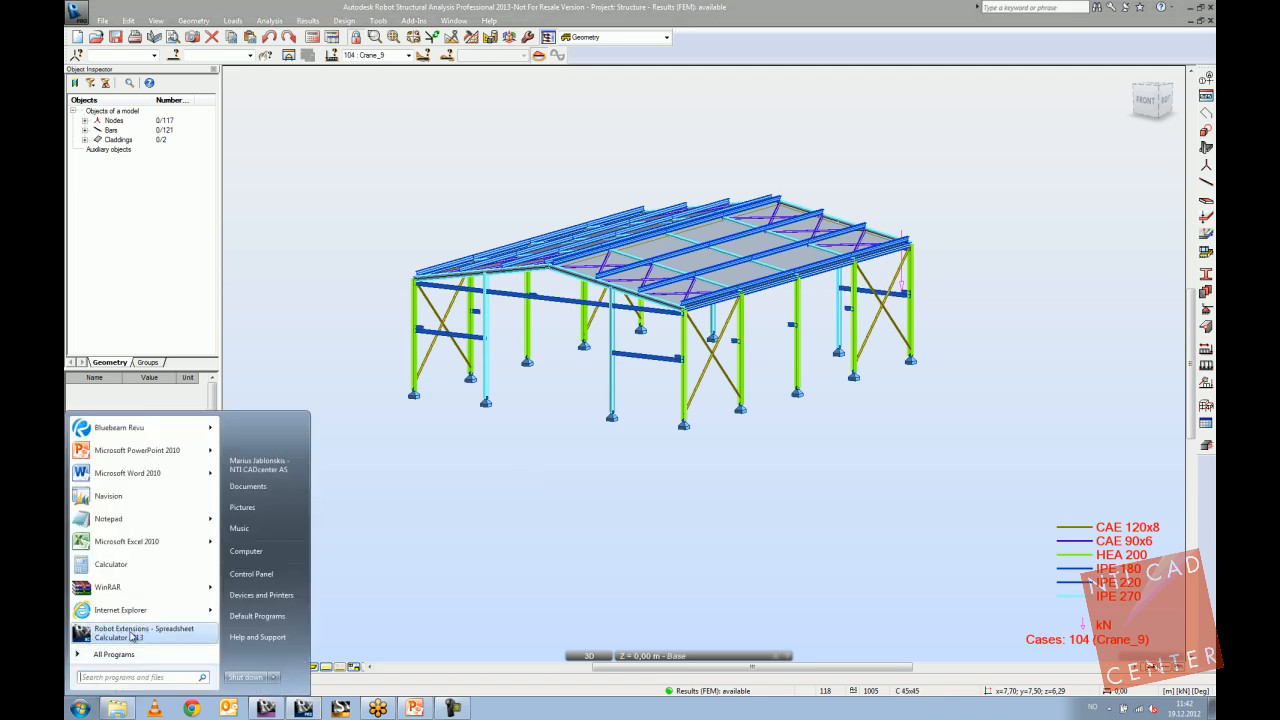
click(356, 272)
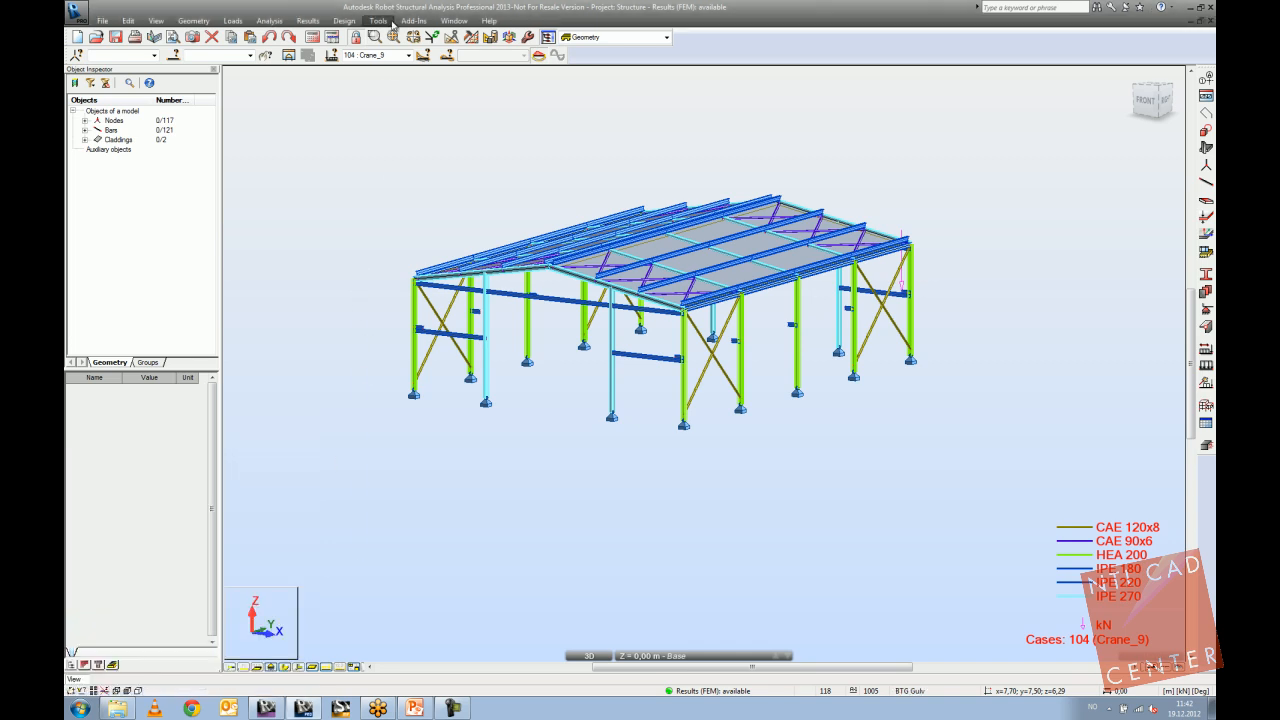
click(413, 21)
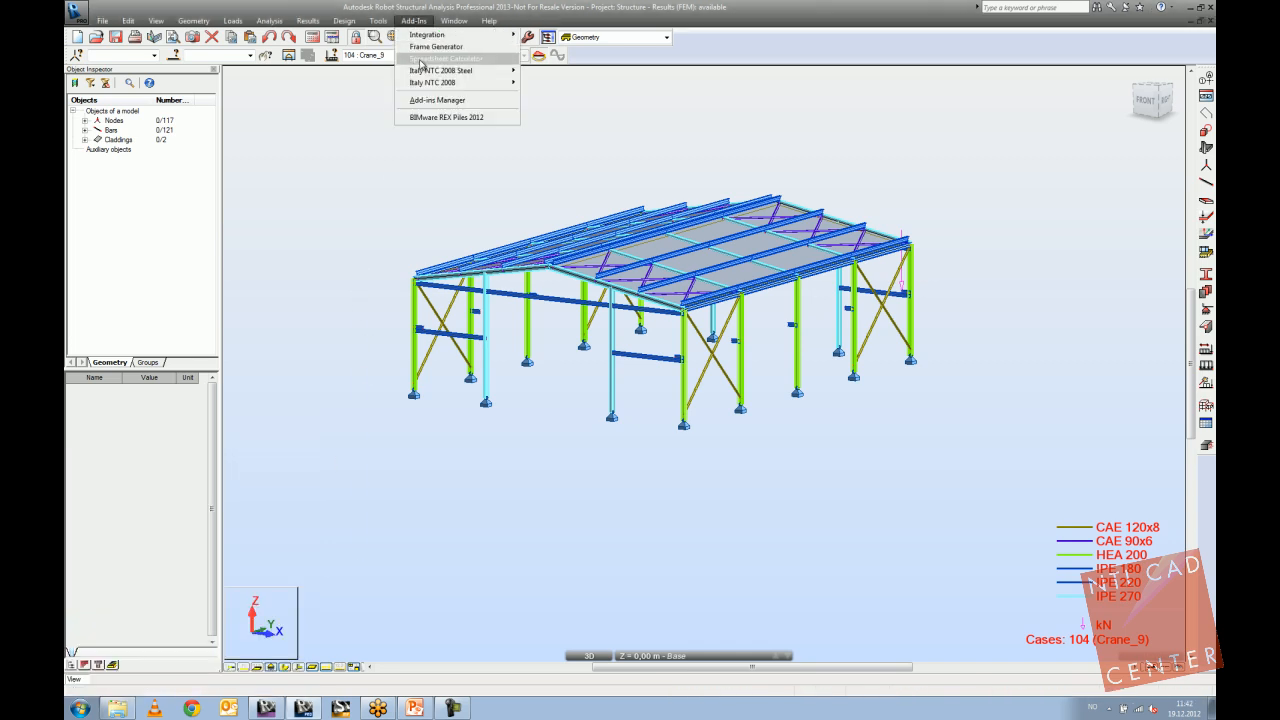
click(420, 60)
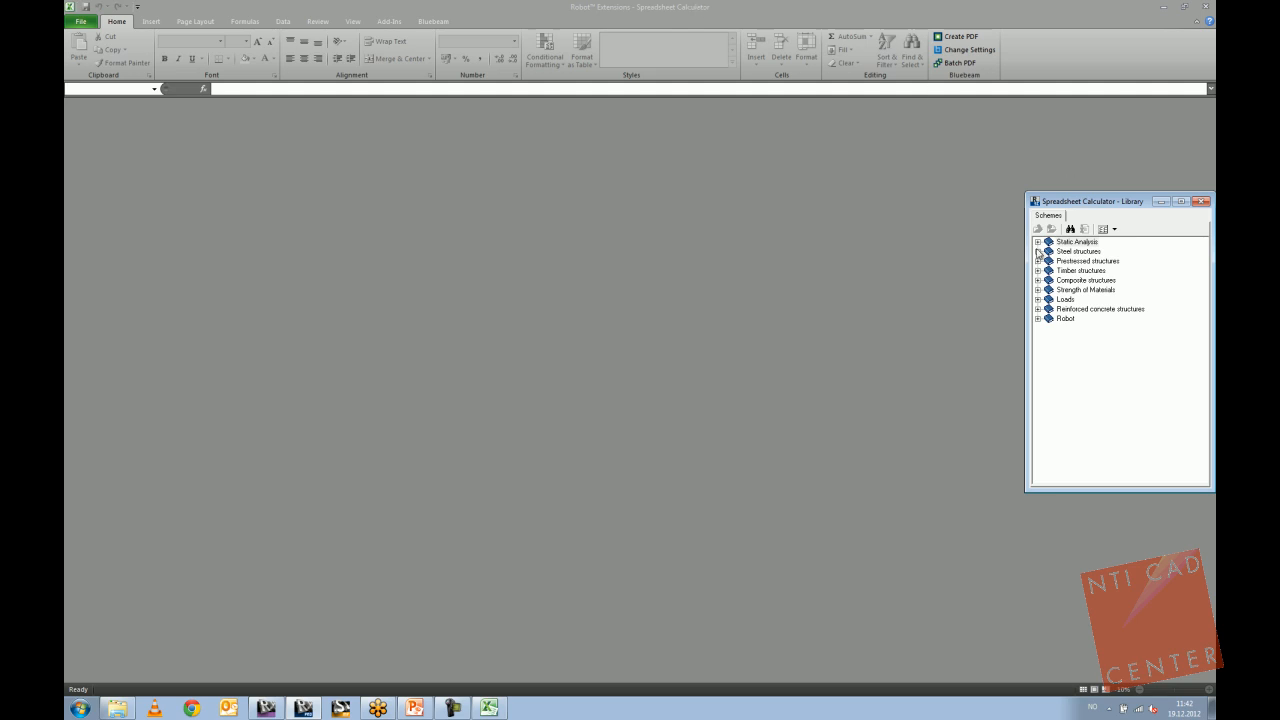
Open the Splice connection - straight (EC 5) scheme from the library's timber structures, under nailed timber connections.
click(1038, 271)
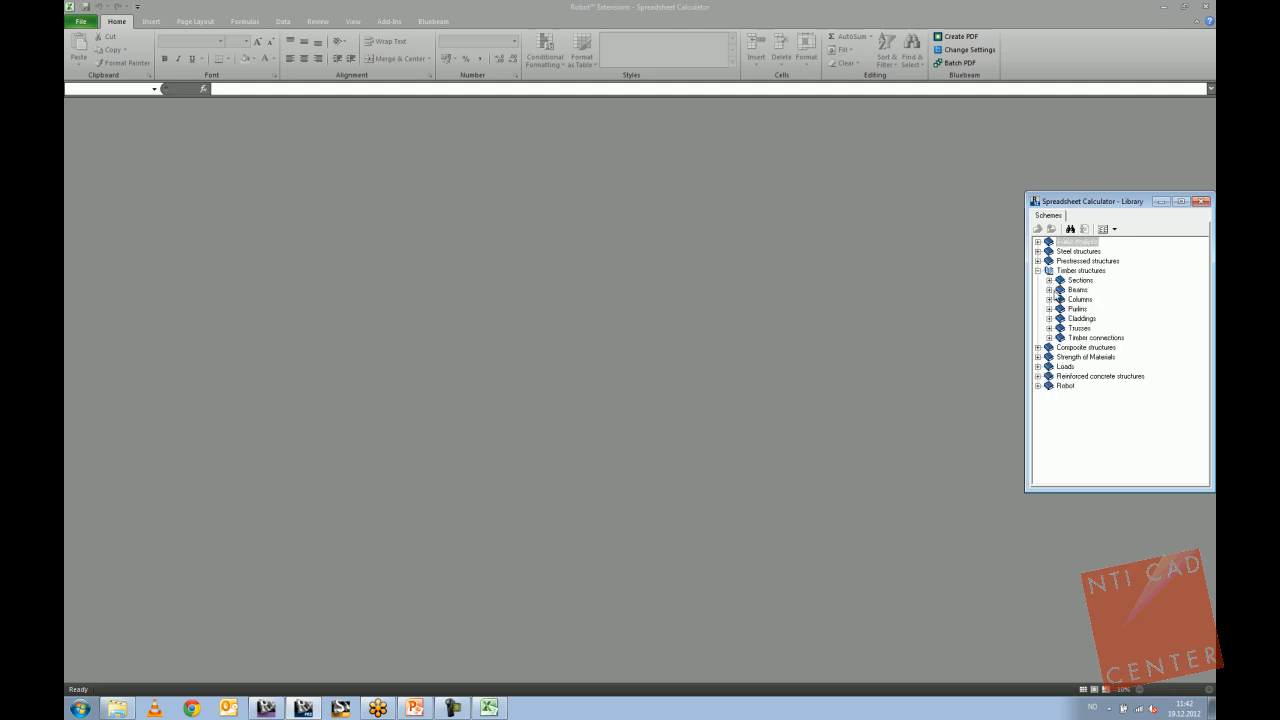
click(1049, 338)
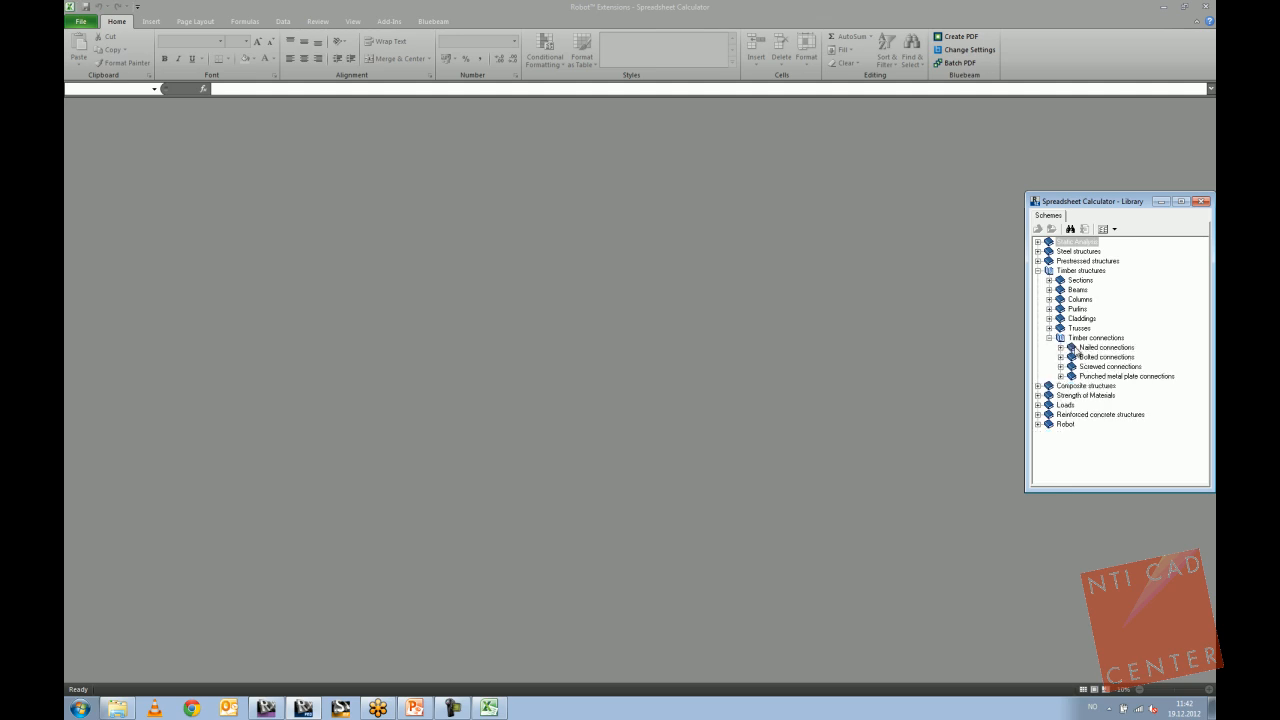
click(1061, 347)
click(1096, 358)
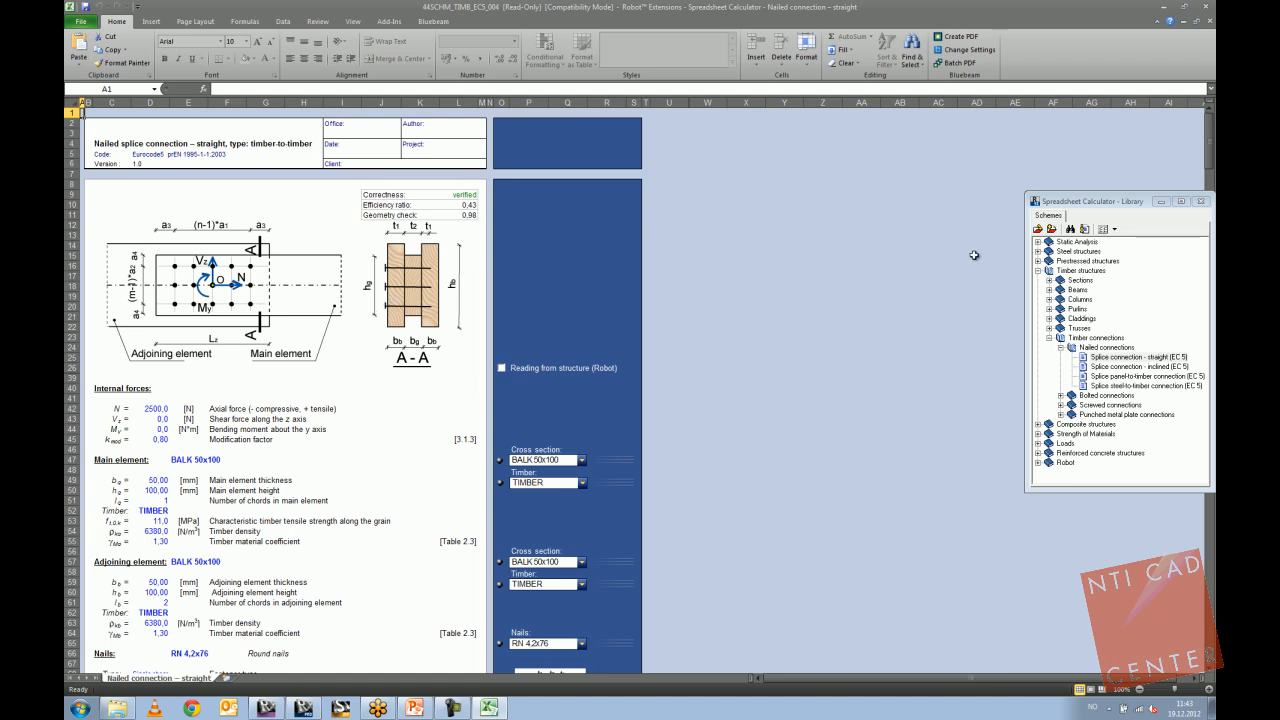
Collapse the Timber structures group in the scheme library and expand the Static Analysis group.
click(1038, 270)
click(1038, 270)
click(1039, 269)
click(1038, 242)
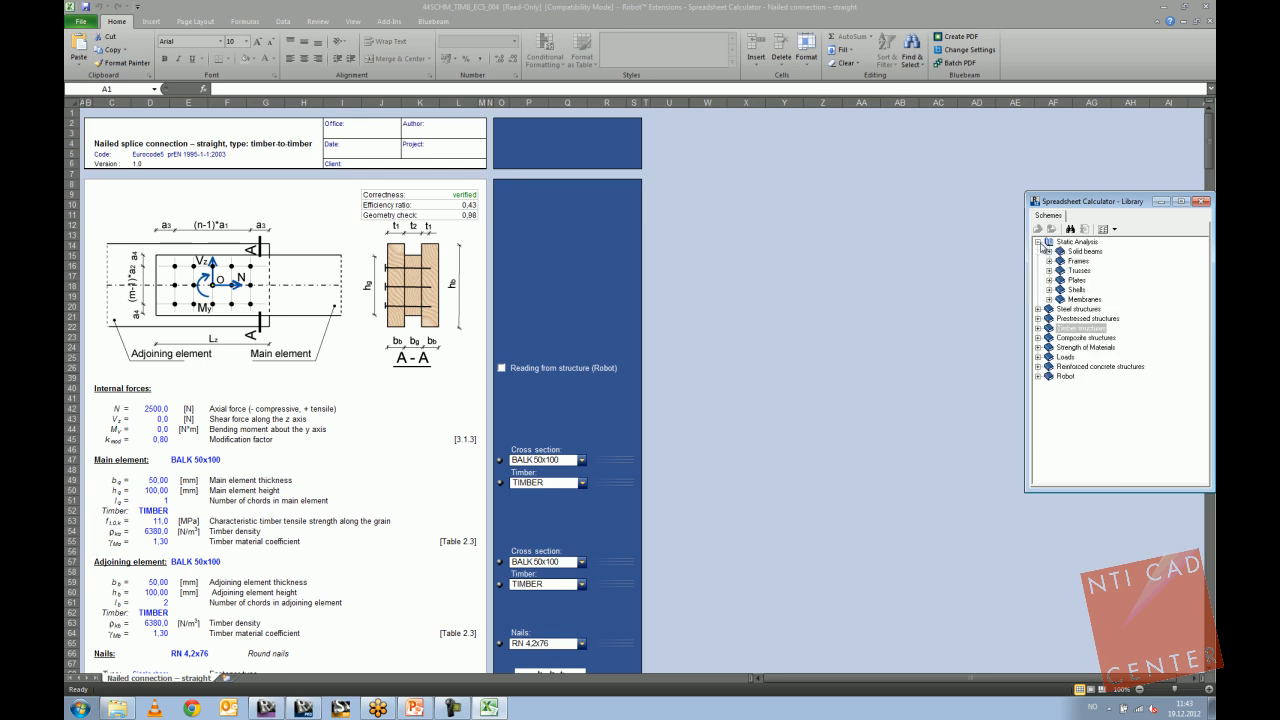
click(1038, 242)
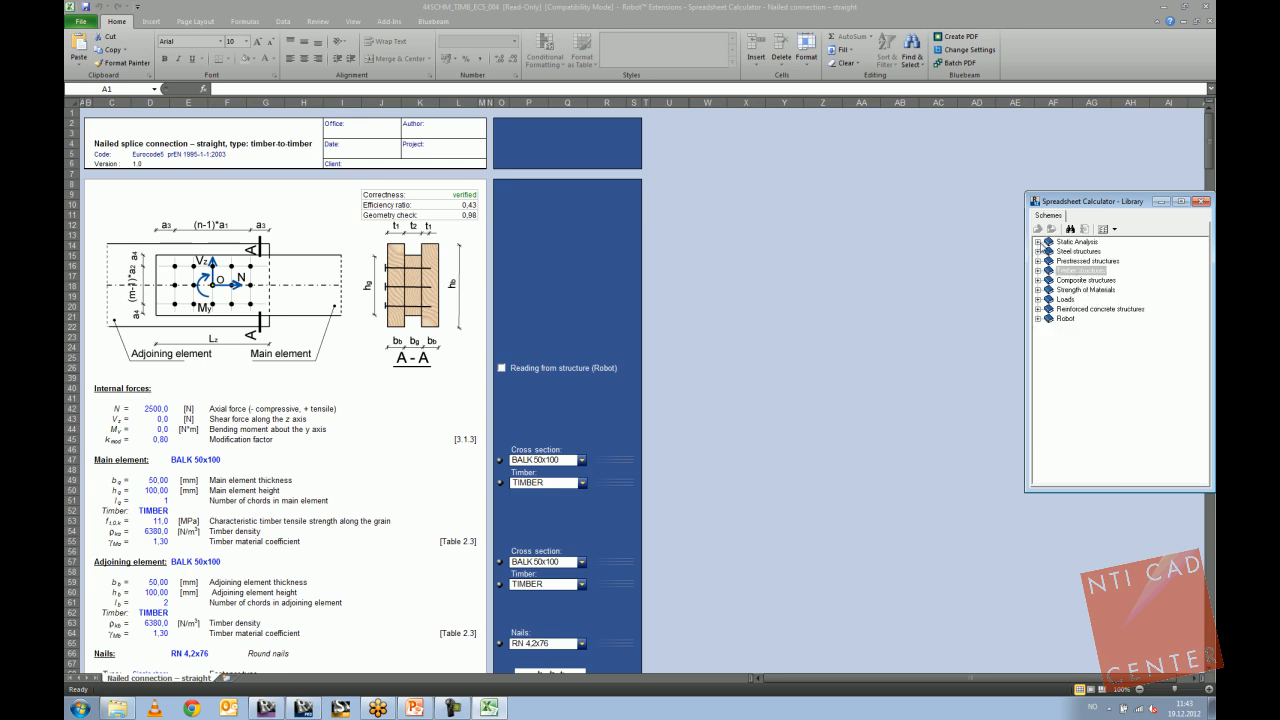
click(1038, 242)
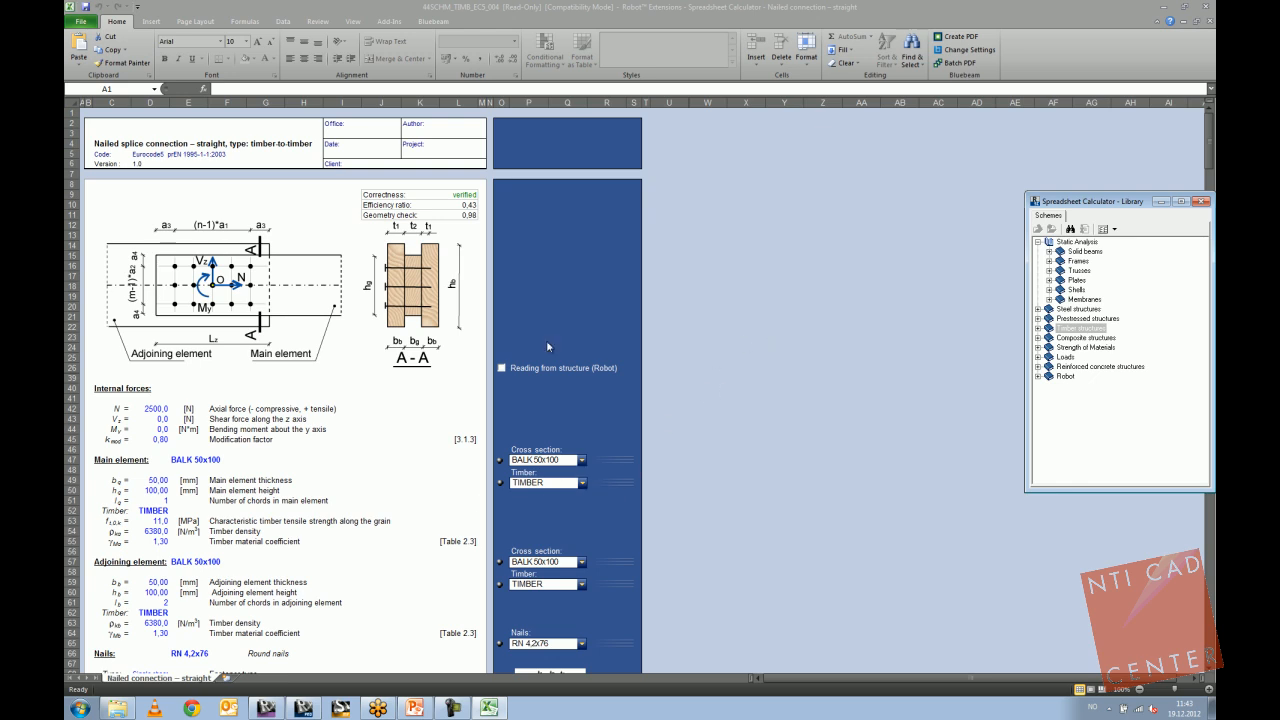
Open the Frame made of sections of variable inertia scheme from the Robot model generation group.
click(1038, 376)
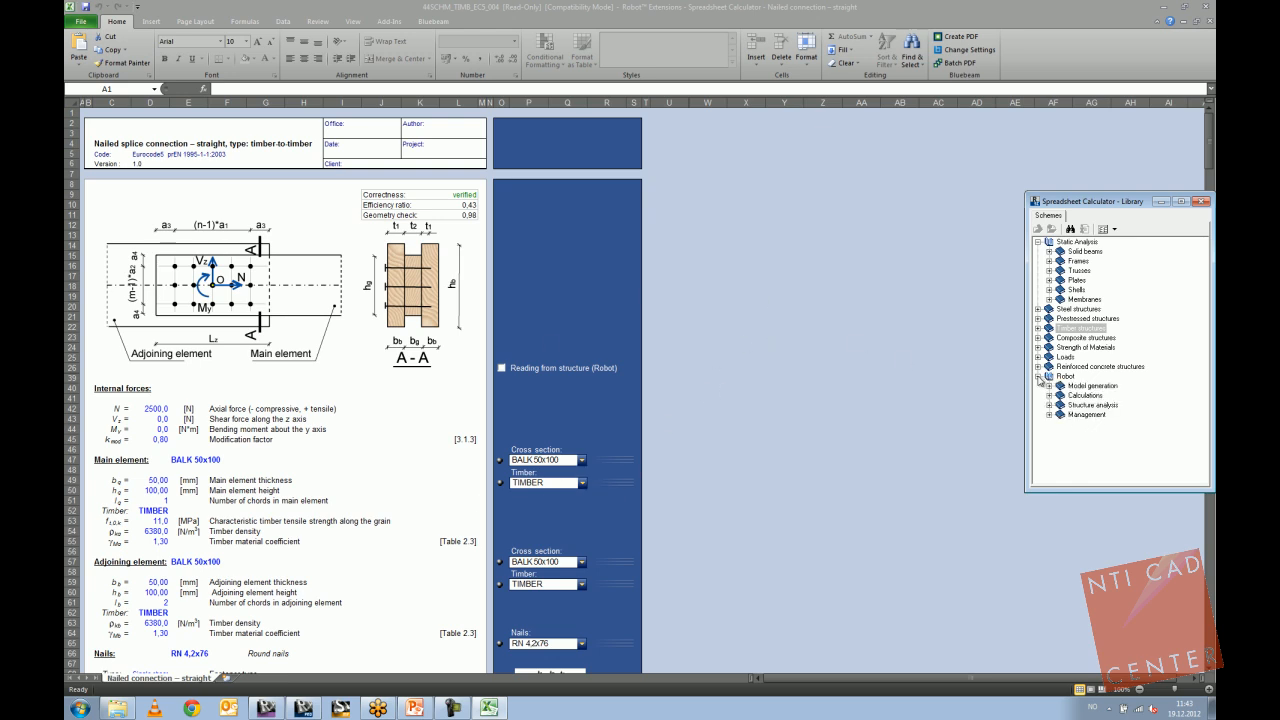
click(1049, 386)
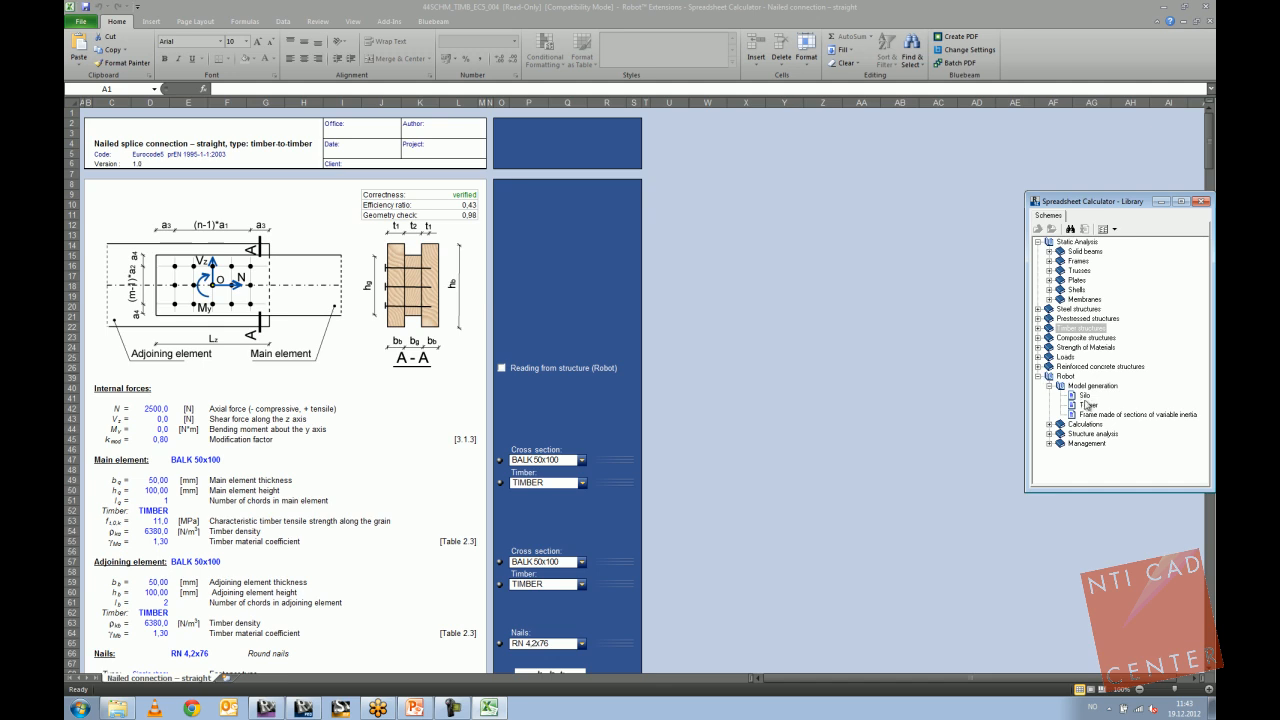
click(1087, 405)
click(1088, 414)
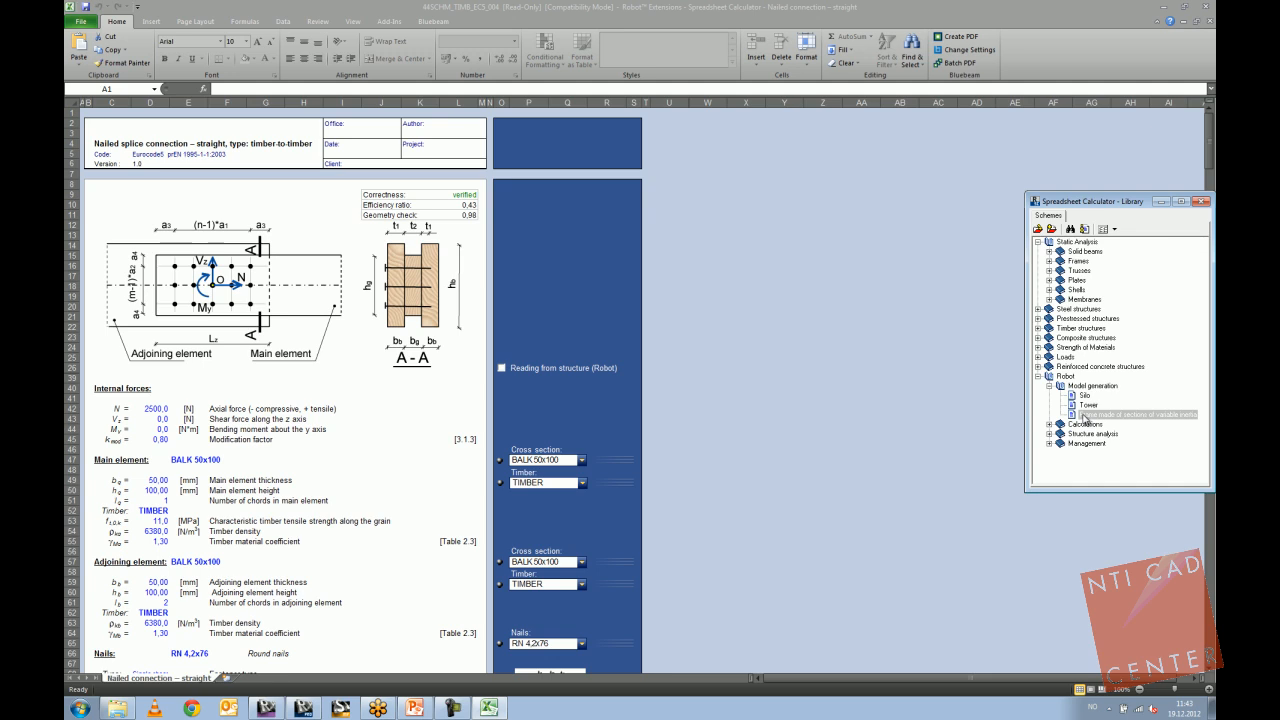
double_click(1086, 415)
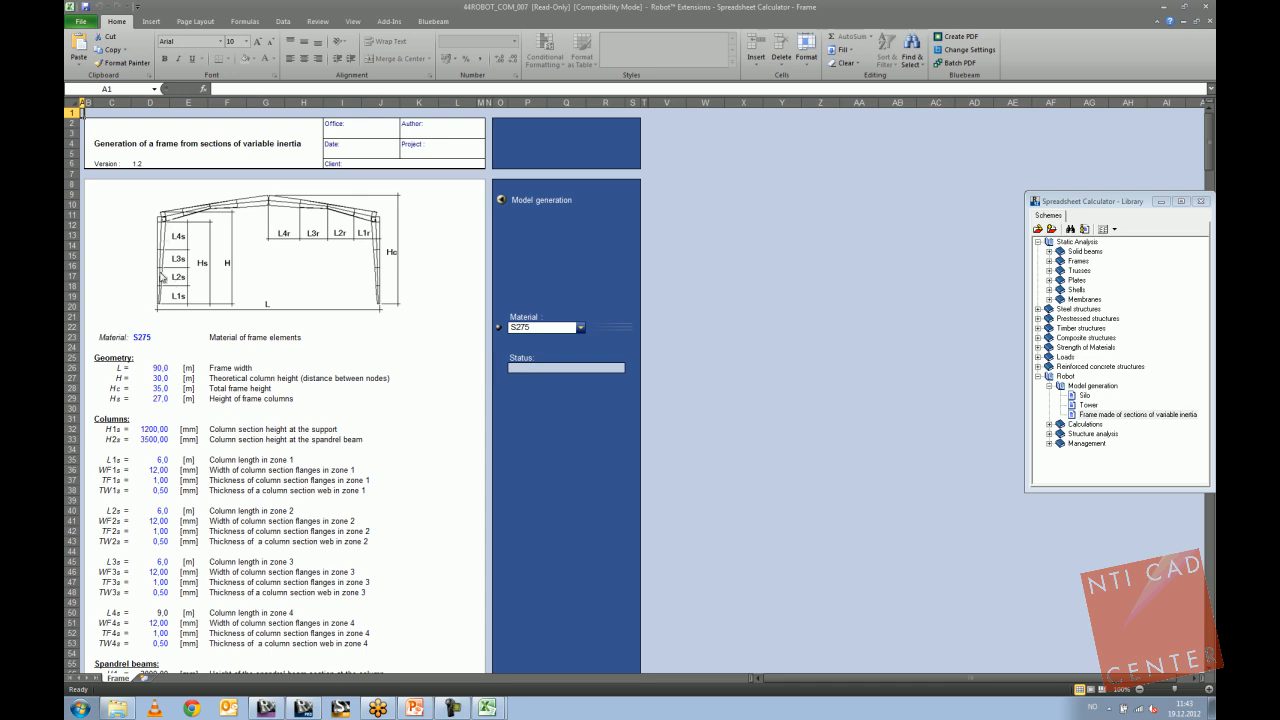
Examine the frame sheet's geometry, column and spandrel beam parameters together with the frame diagram.
click(160, 469)
scroll(163, 500, down, 2)
scroll(163, 500, down, 10)
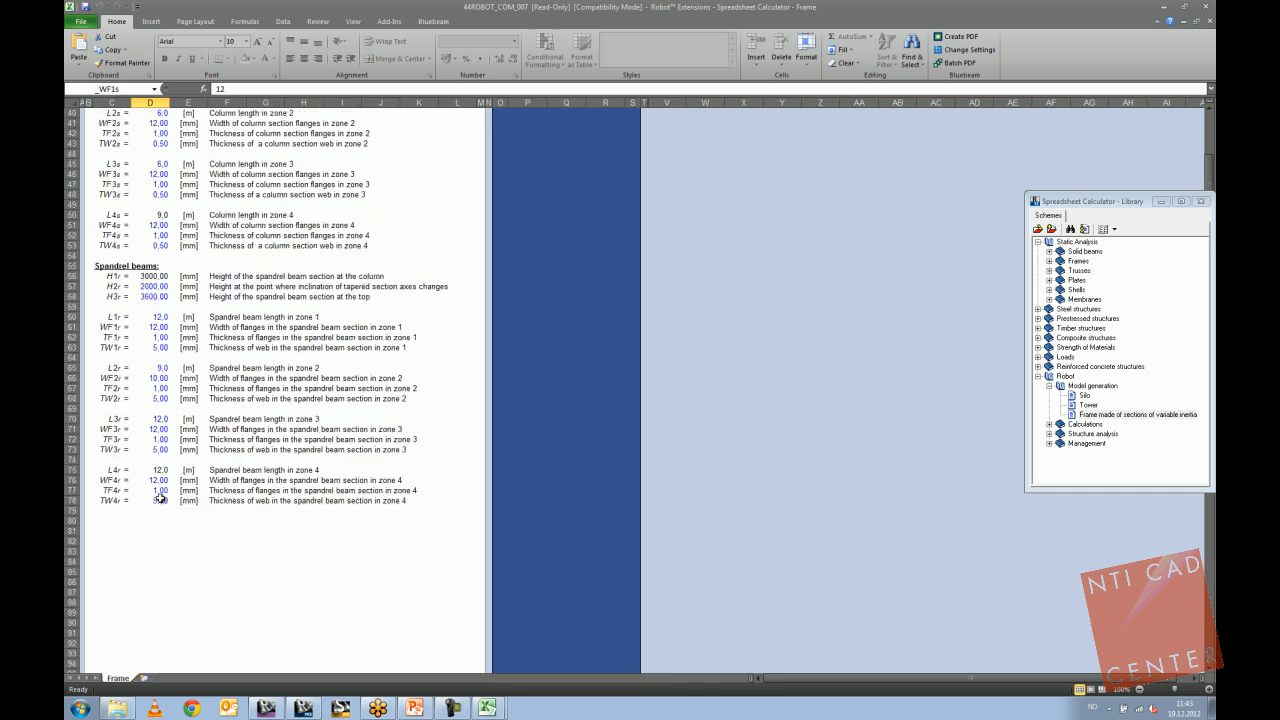
scroll(160, 494, up, 8)
scroll(136, 395, down, 7)
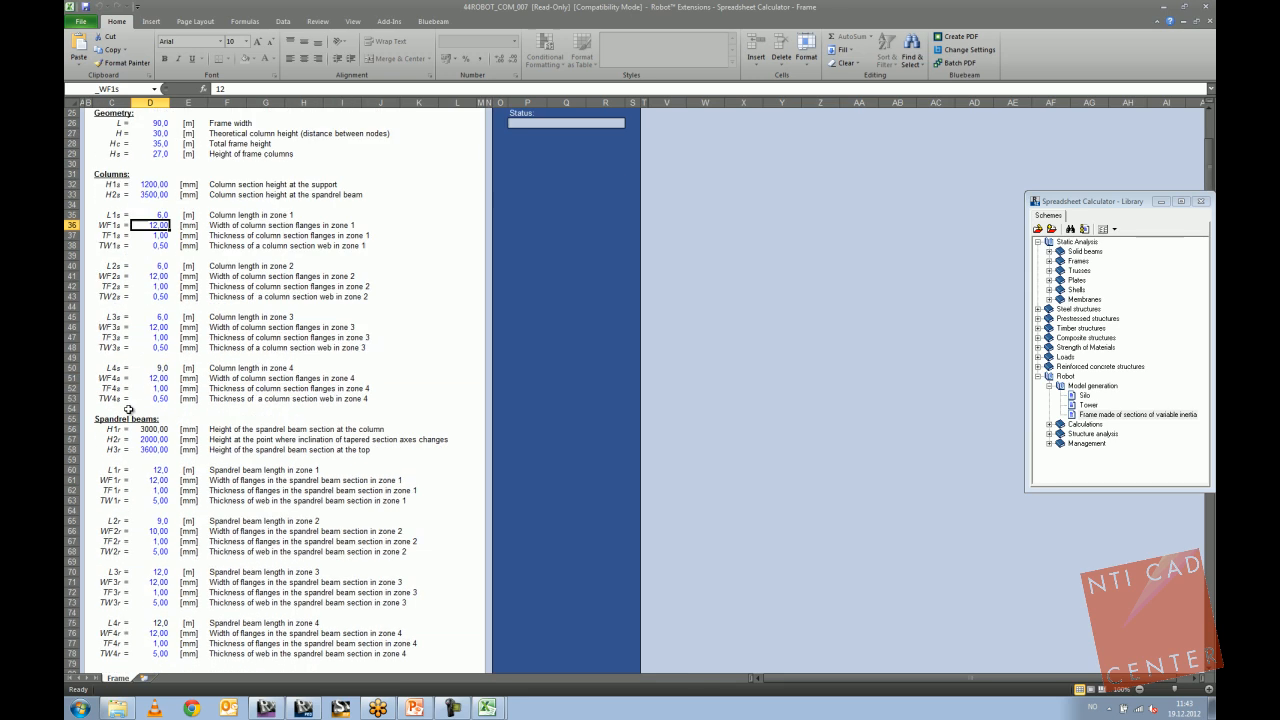
scroll(138, 434, up, 7)
scroll(155, 380, up, 2)
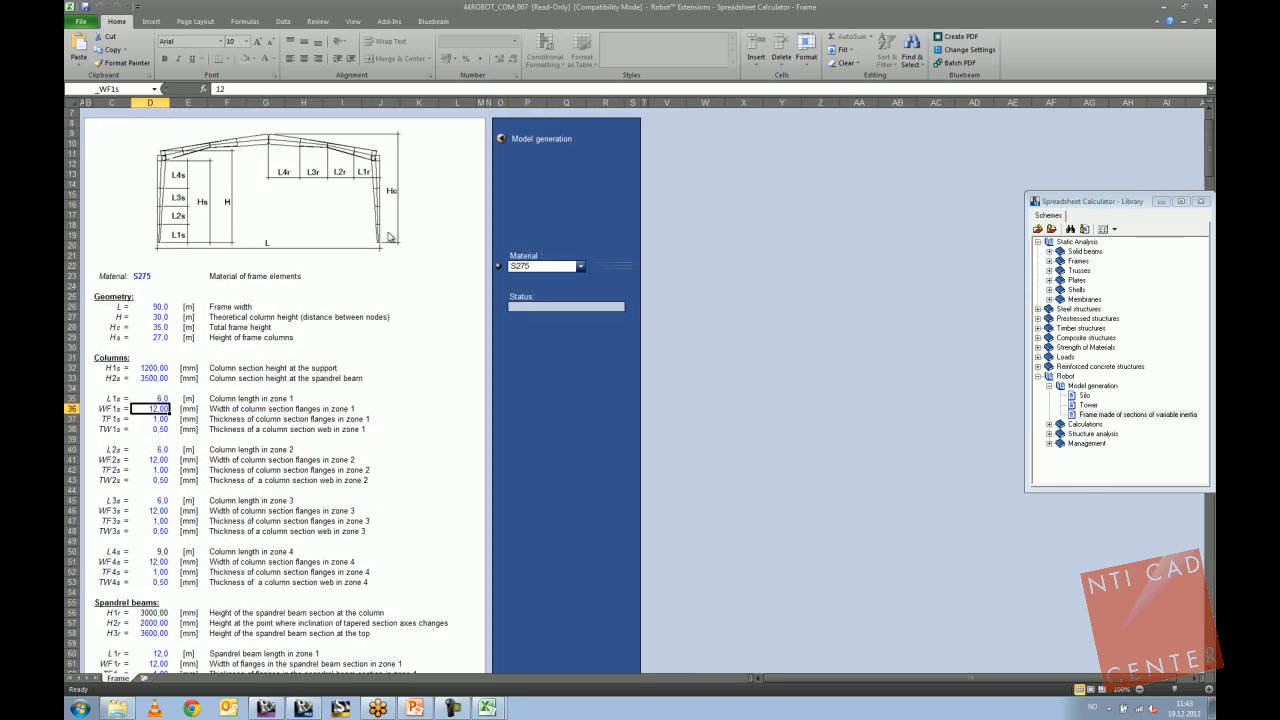
Generate the variable-inertia frame model from the sheet, switch to Robot, and display the frame with its section shapes.
click(503, 140)
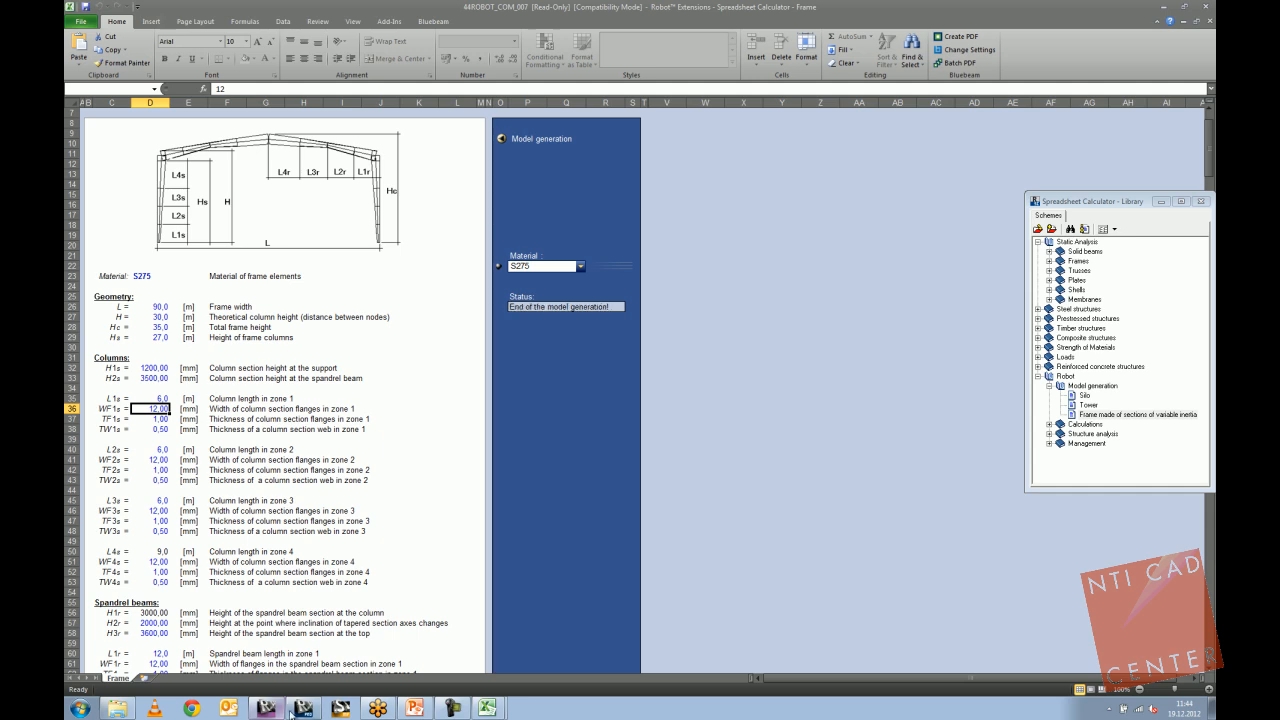
click(304, 709)
scroll(543, 377, down, 3)
middle_drag(533, 390, 369, 574)
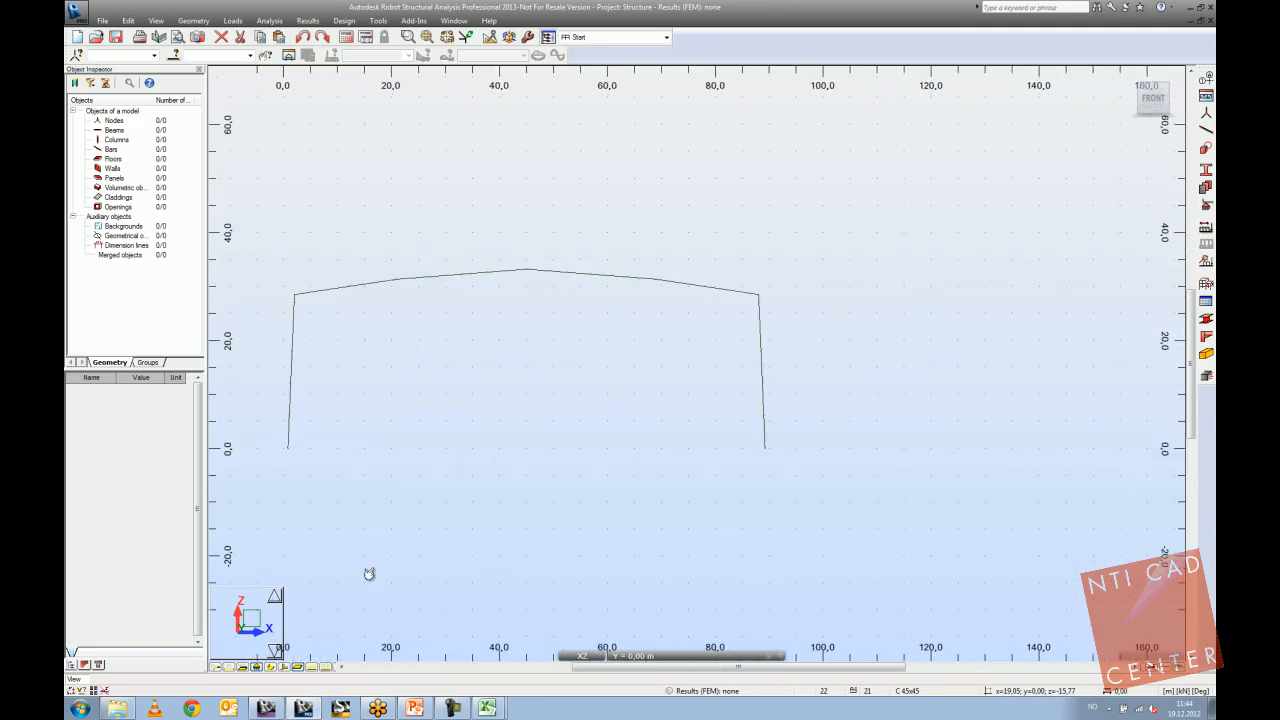
click(270, 667)
middle_drag(409, 477, 491, 426)
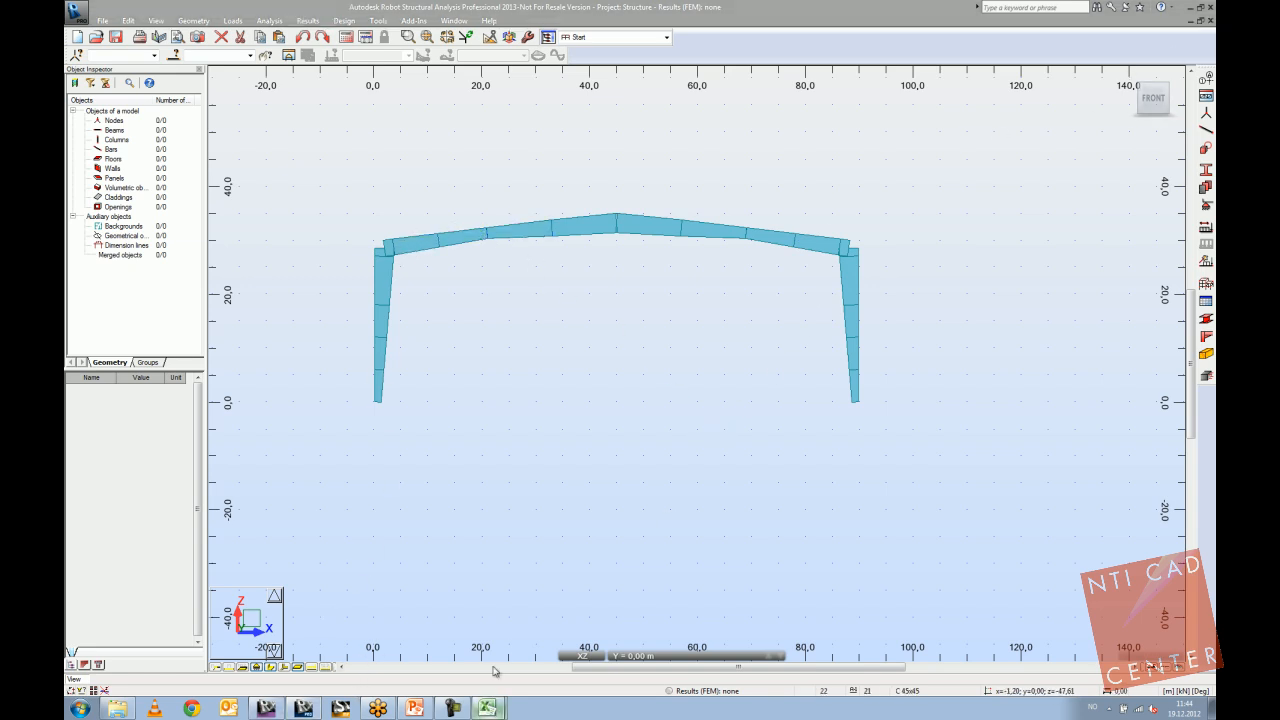
Open the Silo scheme in the spreadsheet library, generate its model, and view the silo in Robot in 3D.
click(487, 708)
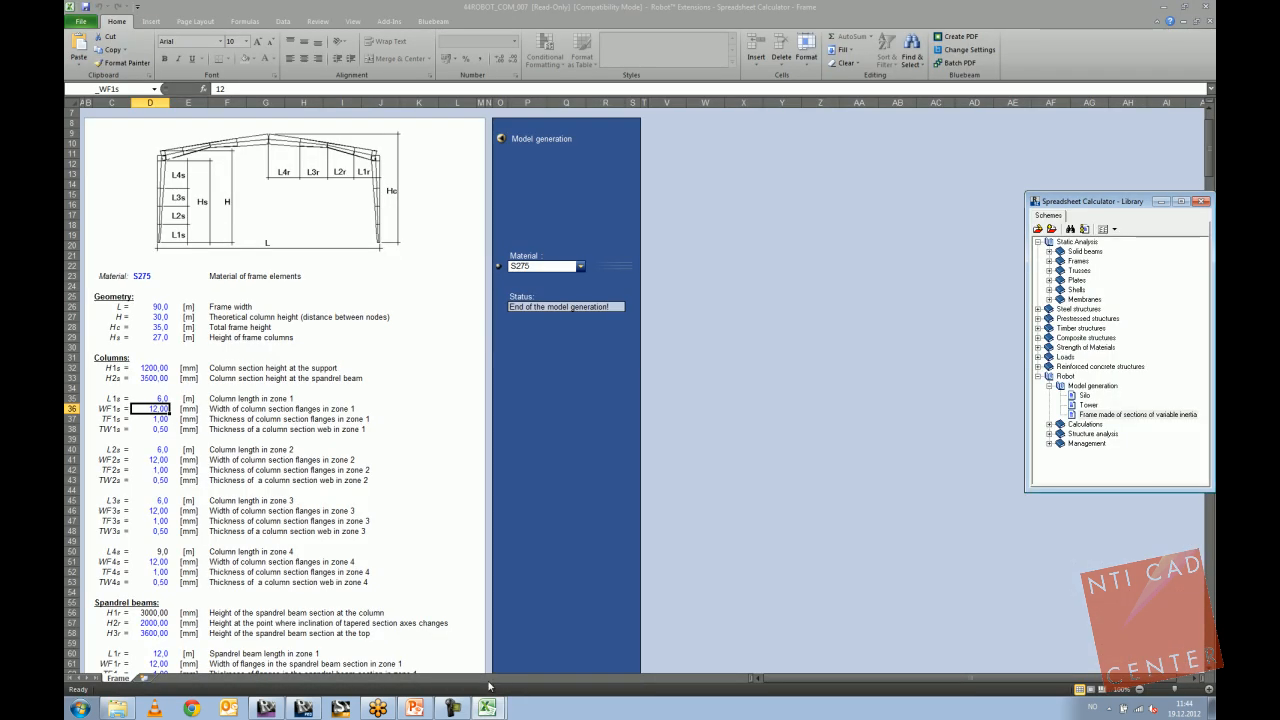
double_click(1084, 396)
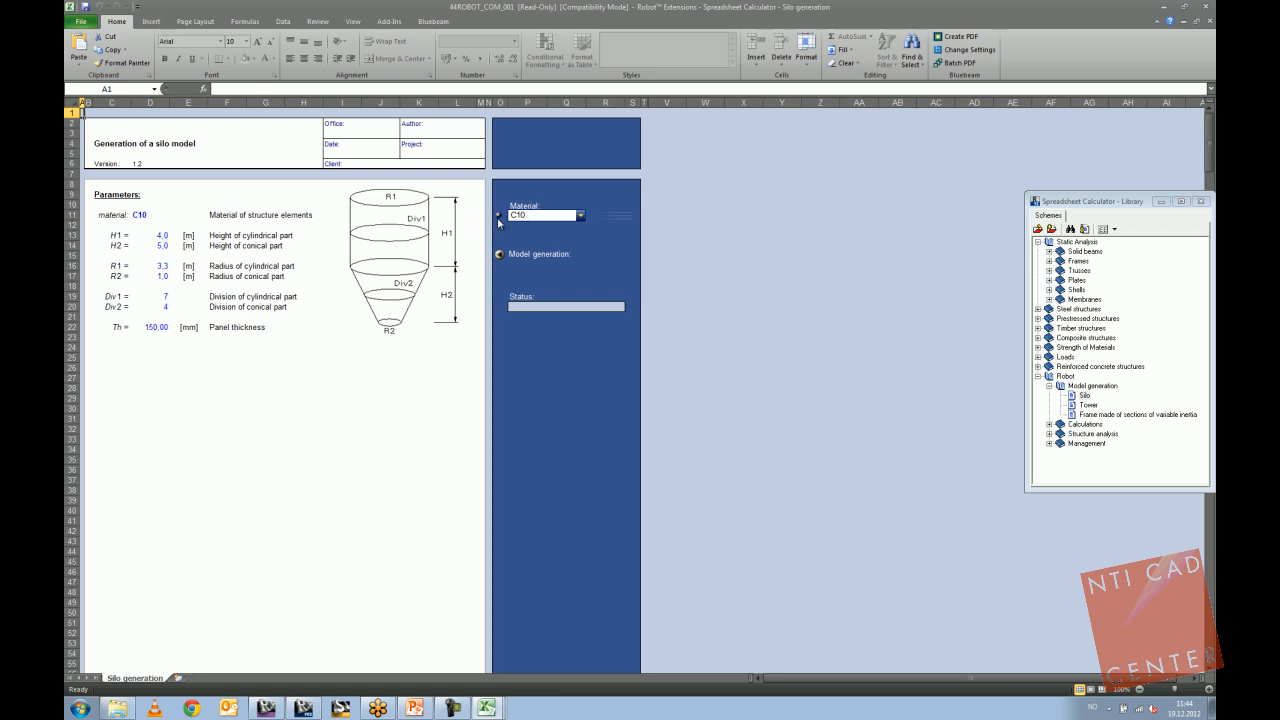
click(500, 256)
click(303, 708)
mouse_move(560, 319)
shift+middle_down()
mouse_move(520, 357)
mouse_move(583, 366)
mouse_move(594, 386)
mouse_move(606, 329)
mouse_move(689, 220)
mouse_move(630, 372)
shift+middle_up()
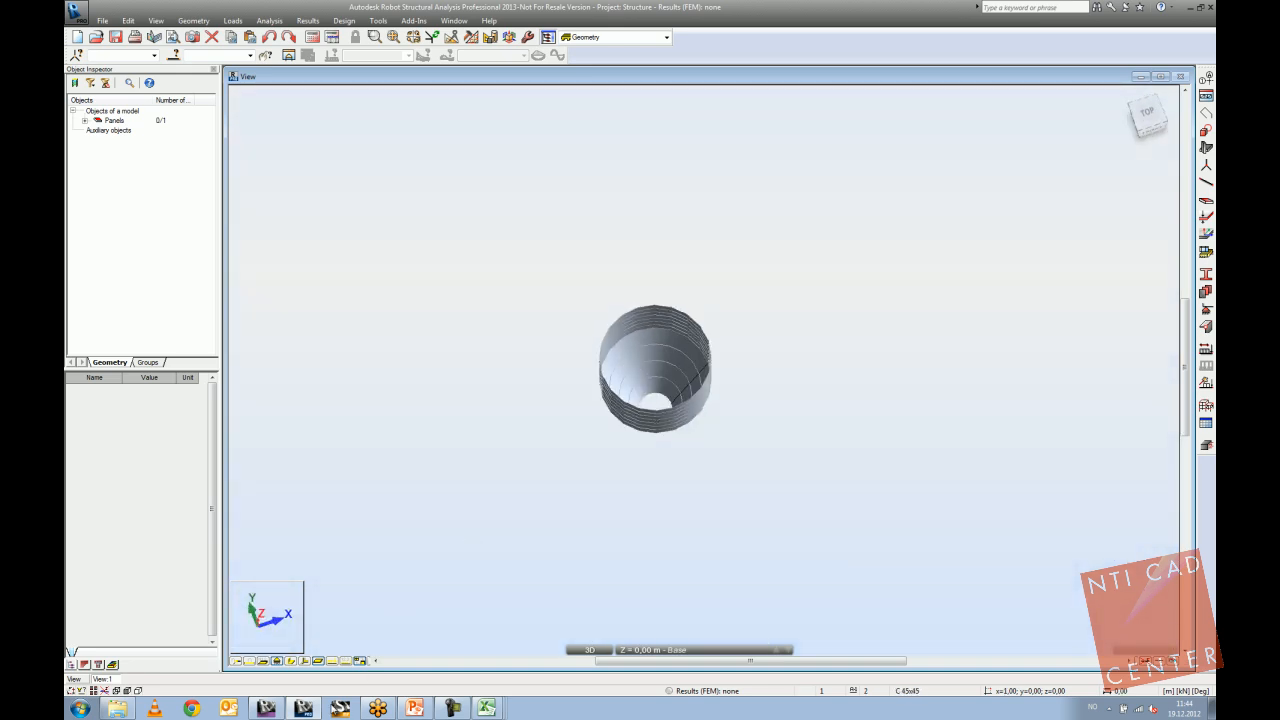
Open the Tower scheme in the spreadsheet library and set base width 30 m, height 150 m and division number 10.
click(486, 708)
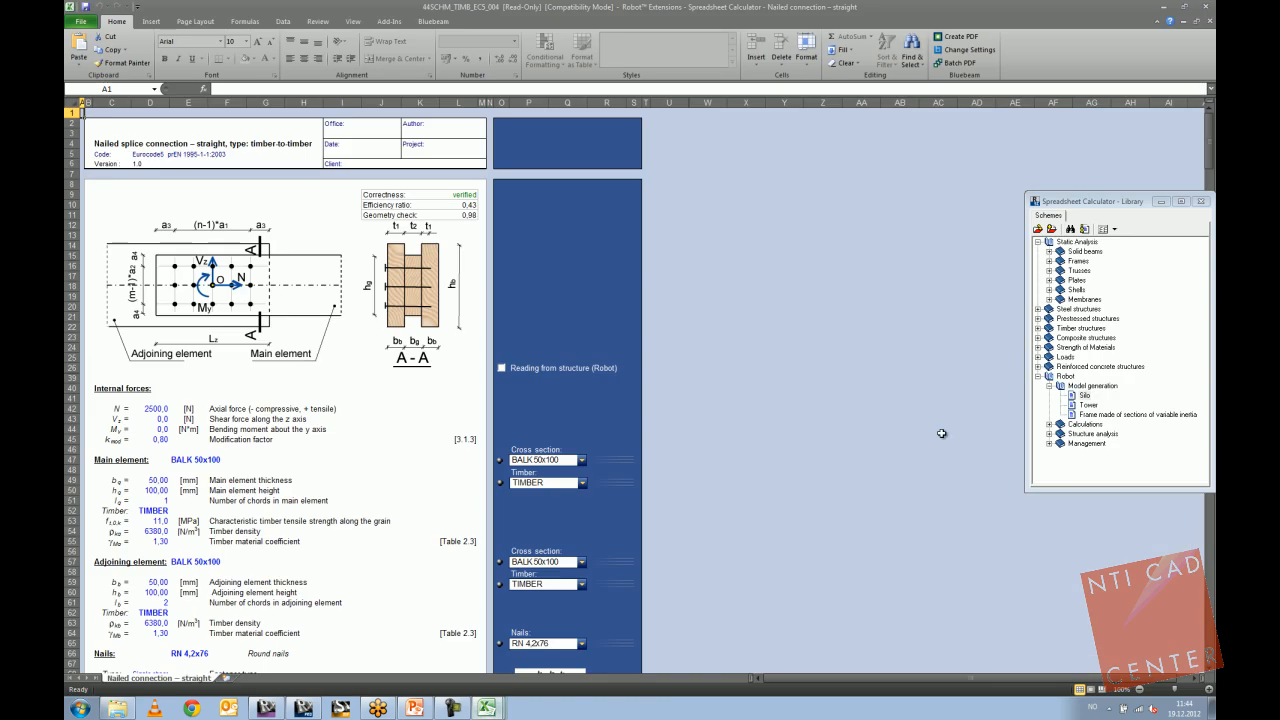
double_click(1088, 405)
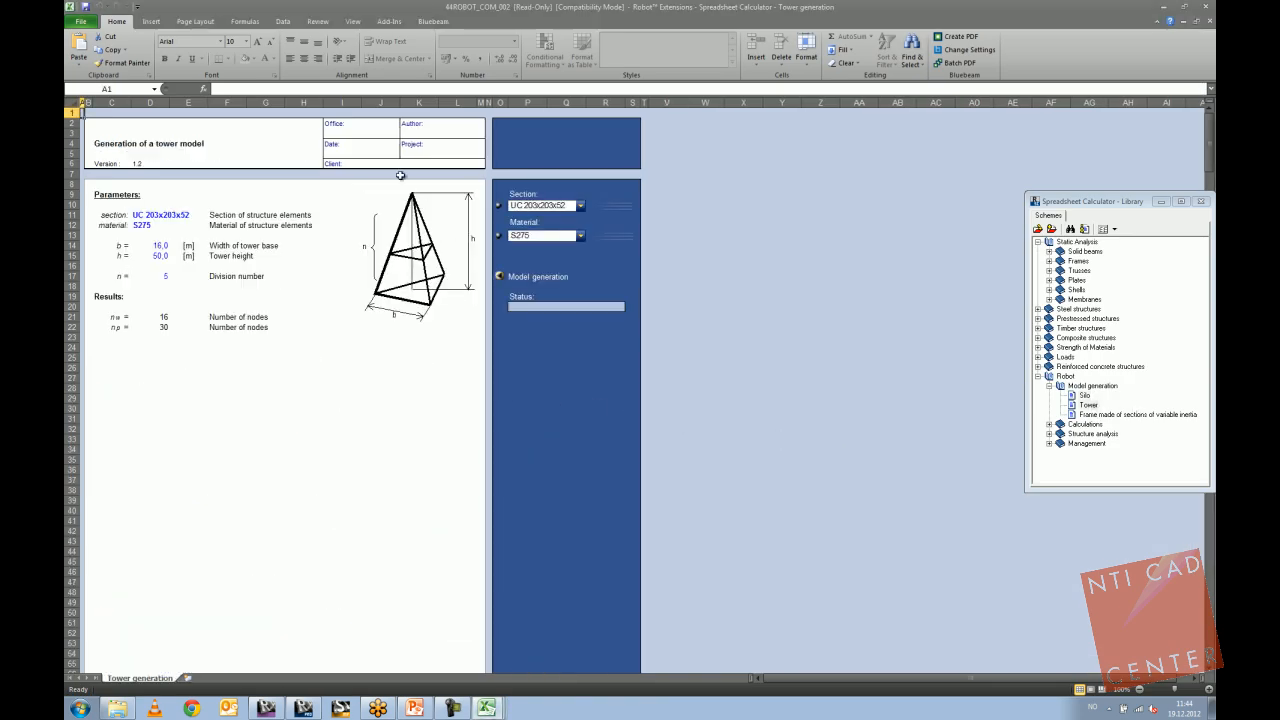
click(165, 248)
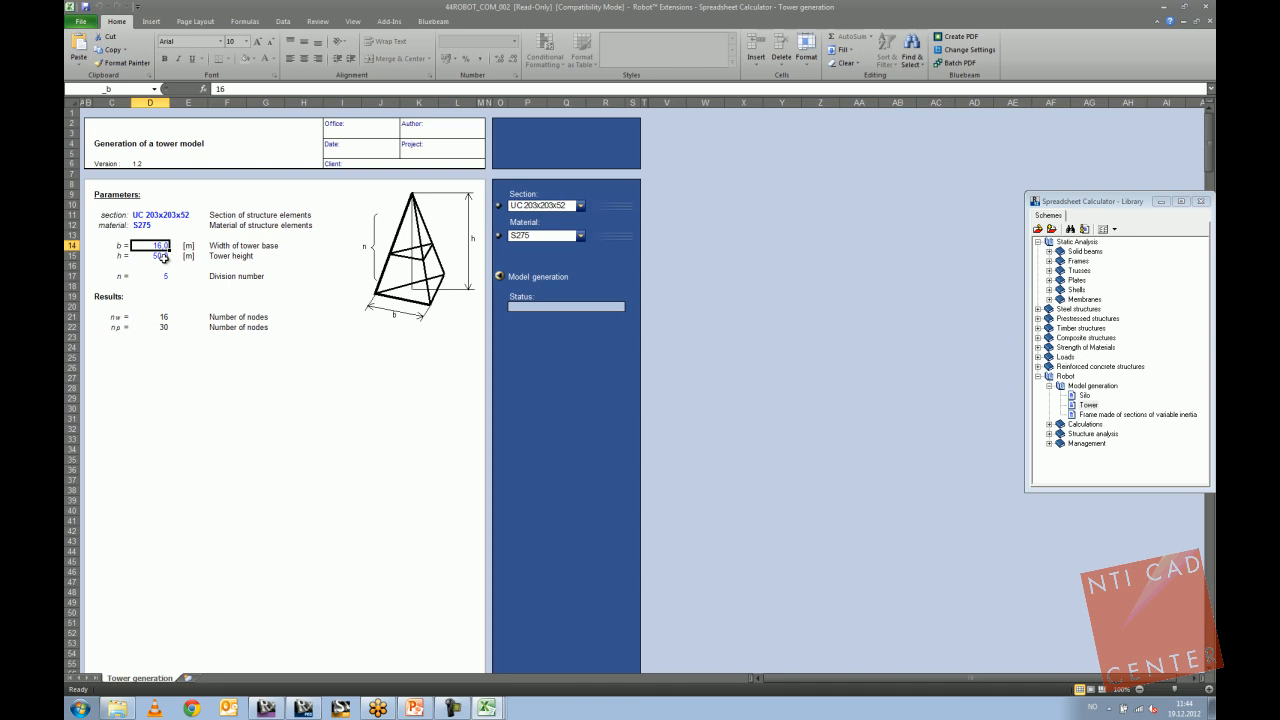
text(30)
key(Return)
text(15)
key(Return)
text(10)
click(373, 405)
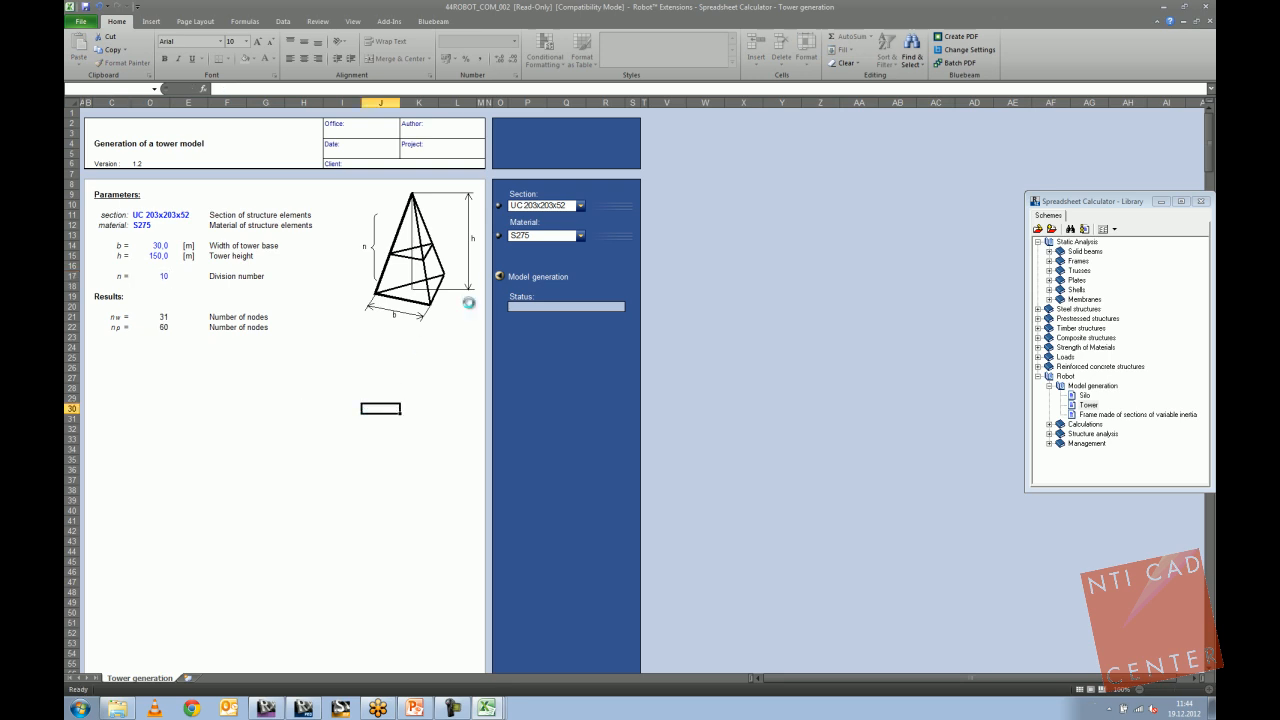
Generate the tower model from the sheet and view the whole tower in 3D in Robot.
click(510, 278)
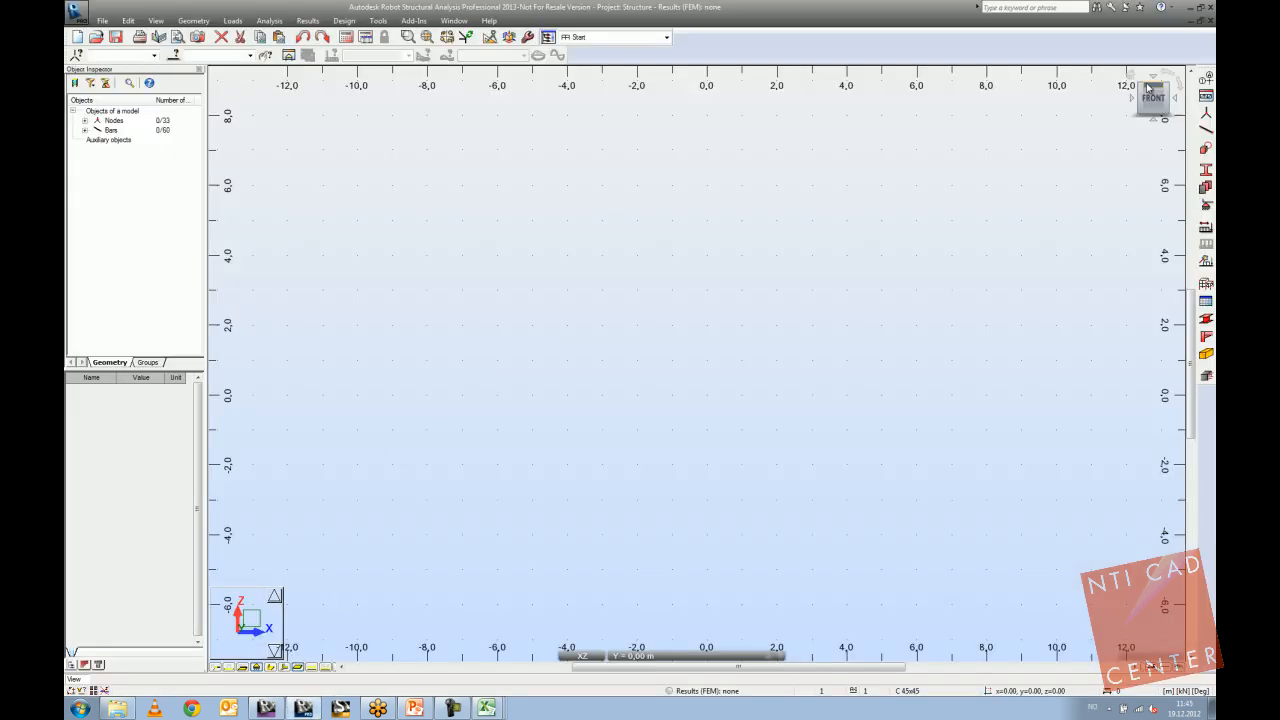
click(1150, 88)
shift+middle_drag(706, 482, 742, 475)
click(270, 666)
drag(506, 491, 377, 479)
shift+middle_drag(377, 479, 440, 496)
scroll(710, 255, down, 1)
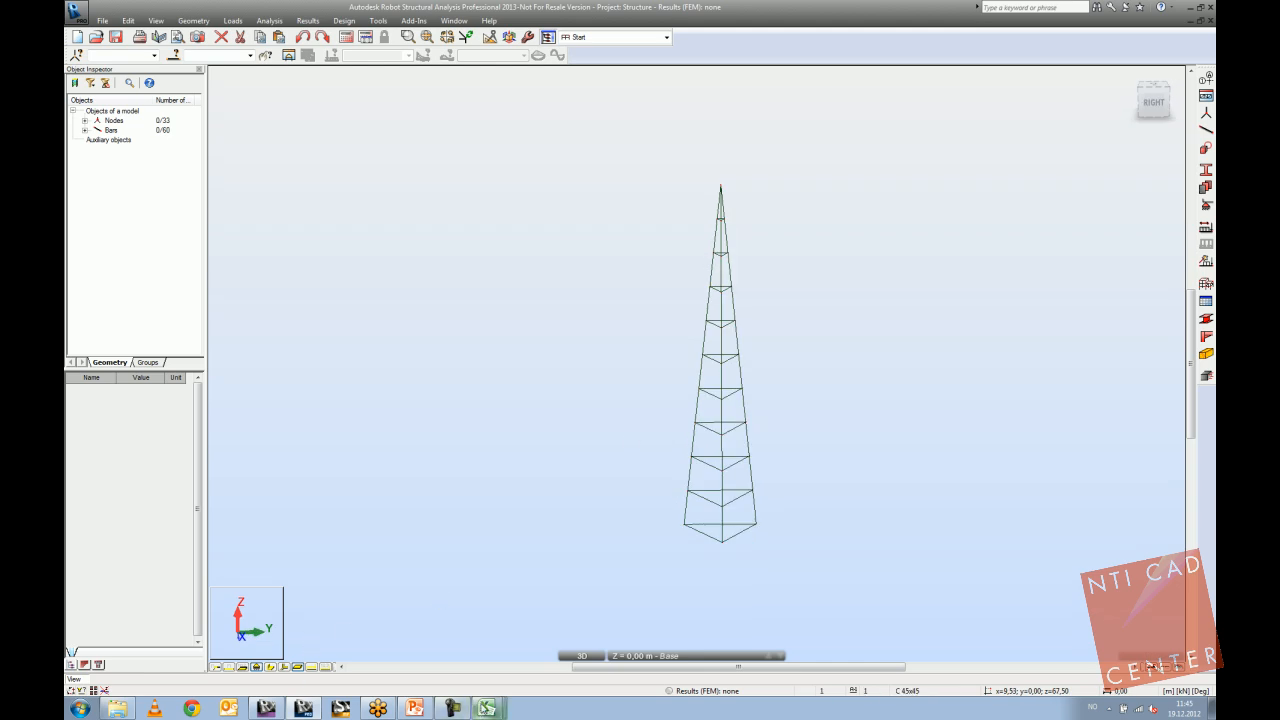
Return to the silo spreadsheet and examine the Robot Node info function with X coordinate as the returned information.
click(486, 708)
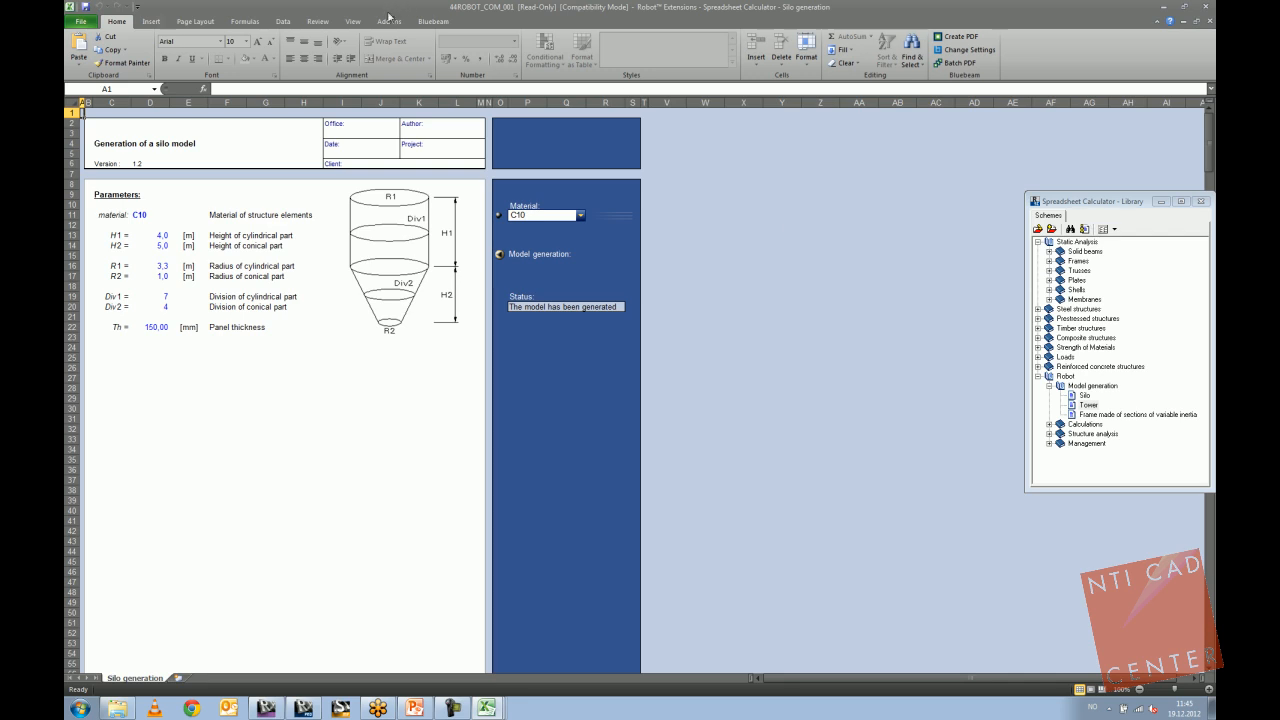
click(389, 21)
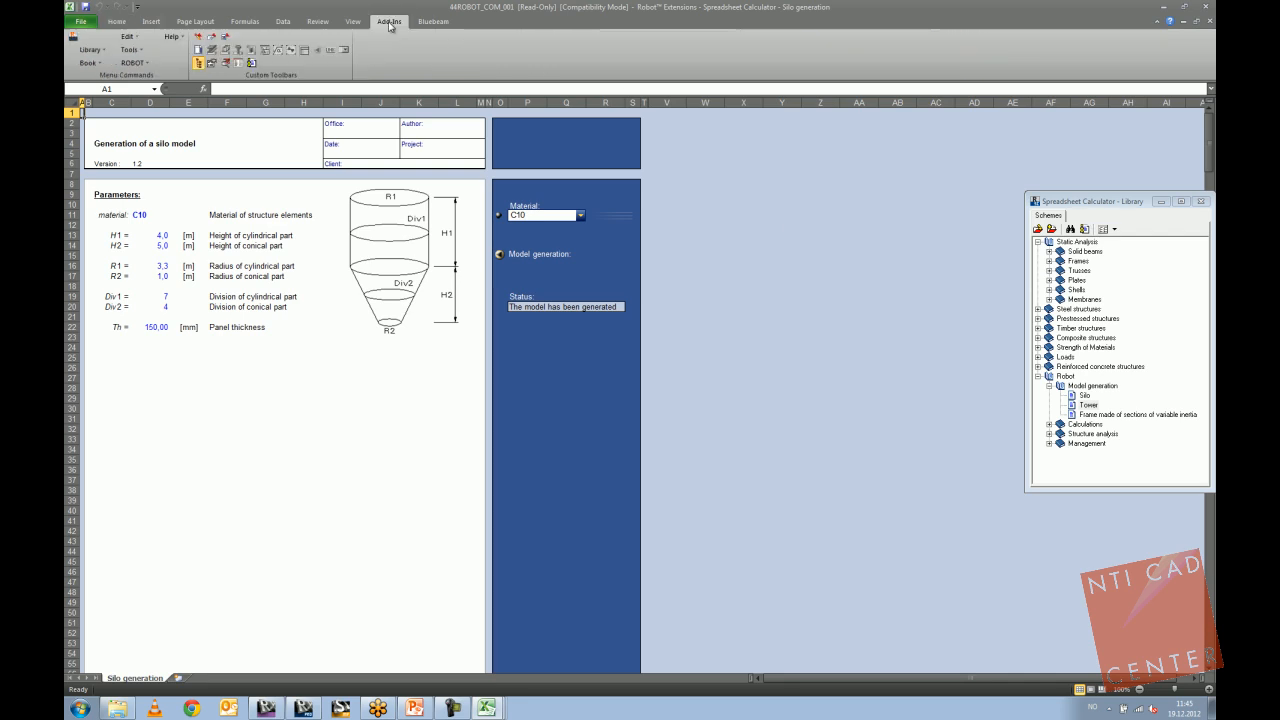
click(202, 37)
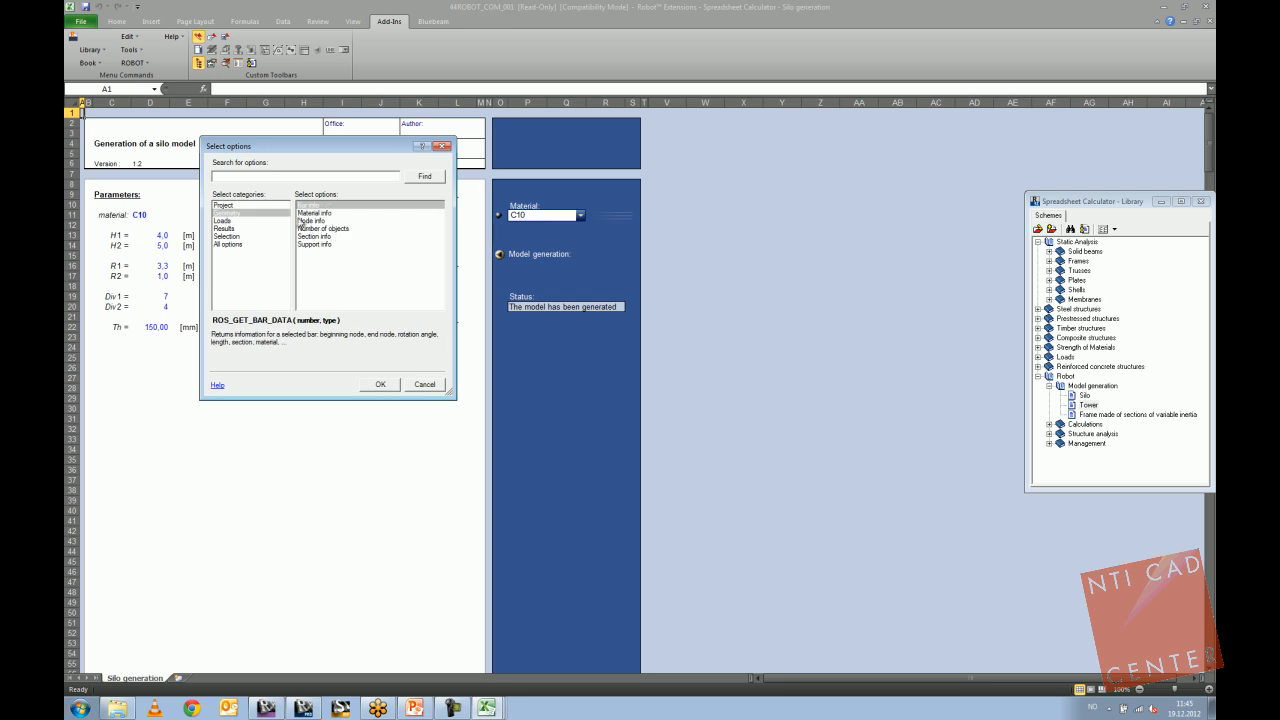
click(320, 221)
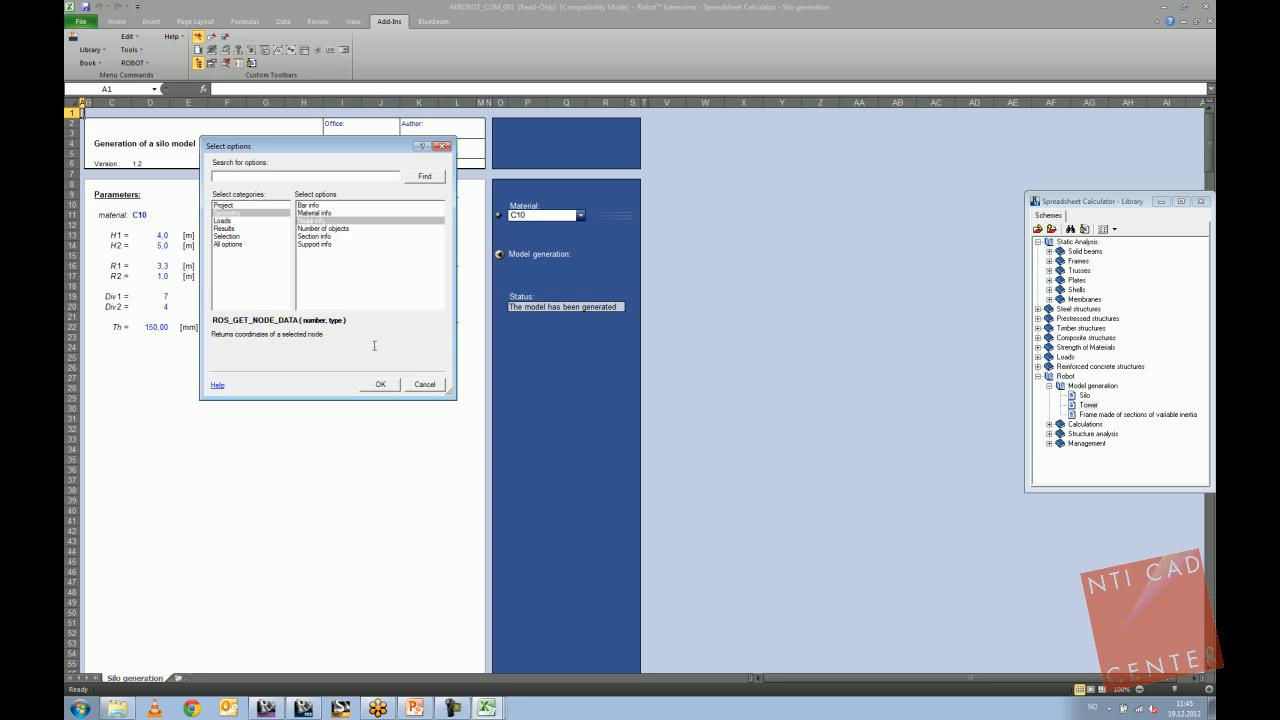
click(381, 385)
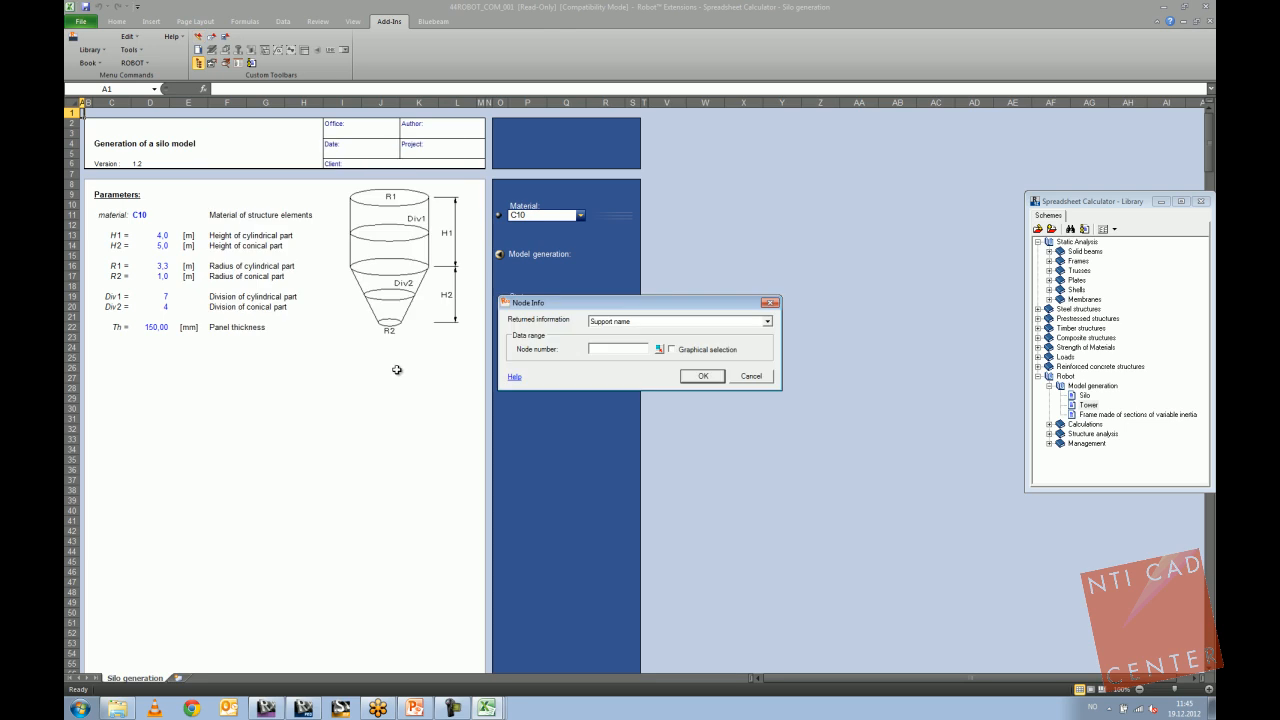
click(668, 322)
click(652, 345)
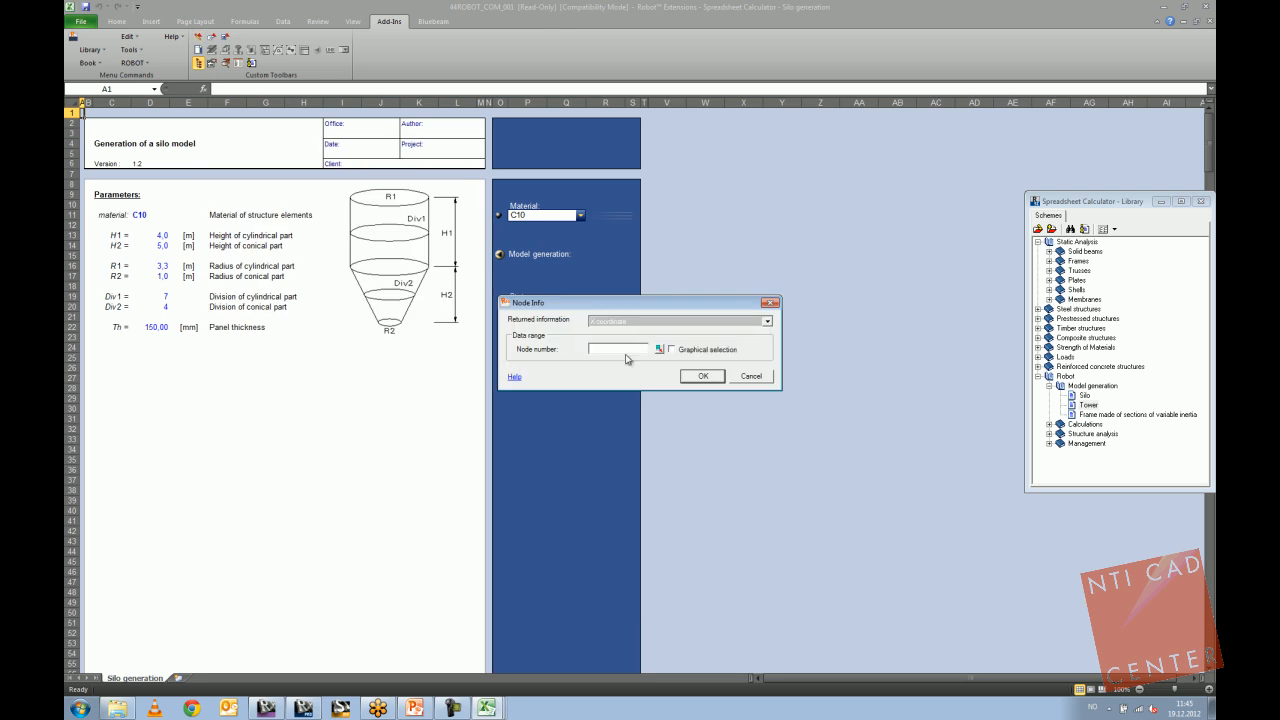
click(768, 303)
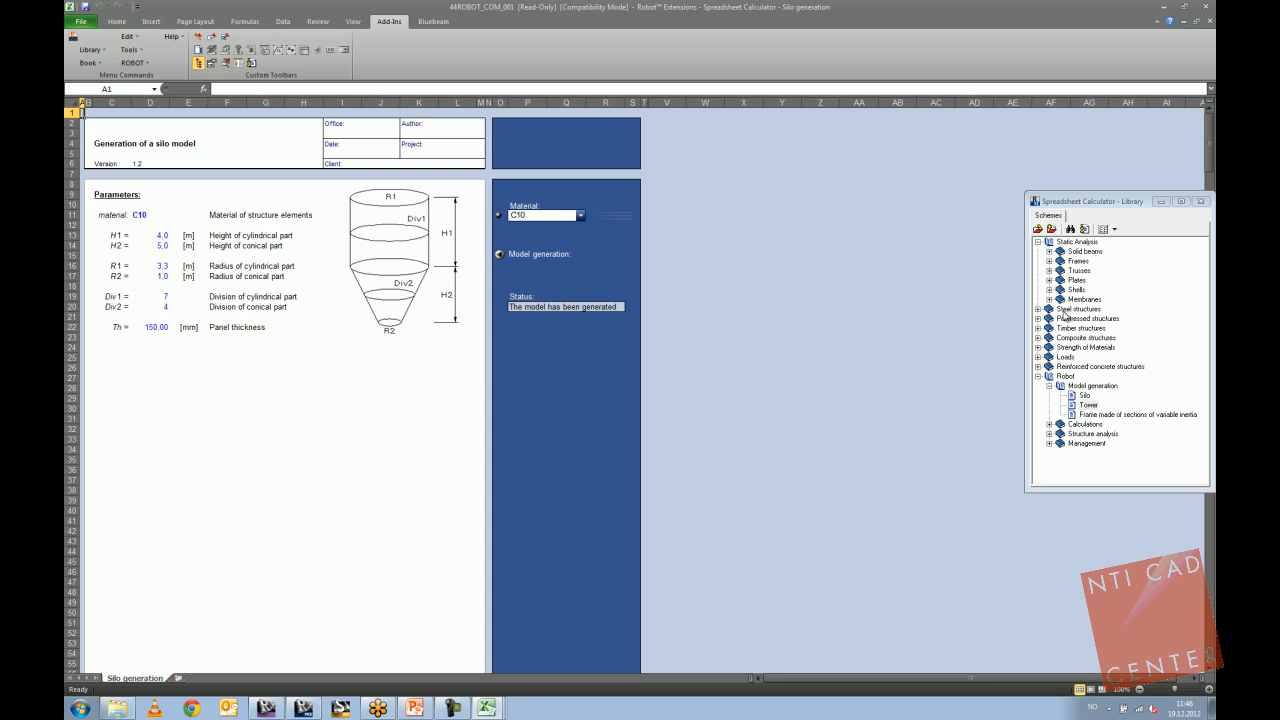
Switch to the PowerPoint presentation, start the slide show at the Extensions slide, and advance to the questions slide.
click(416, 710)
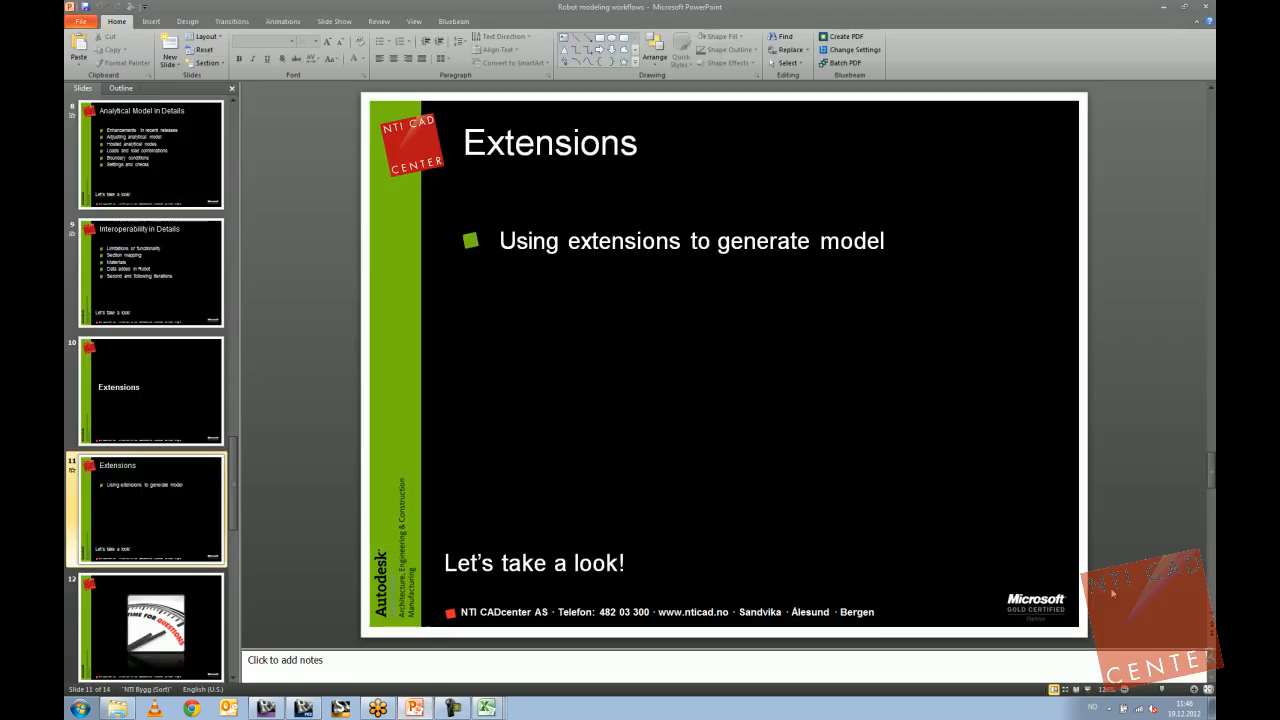
click(1088, 689)
click(1051, 512)
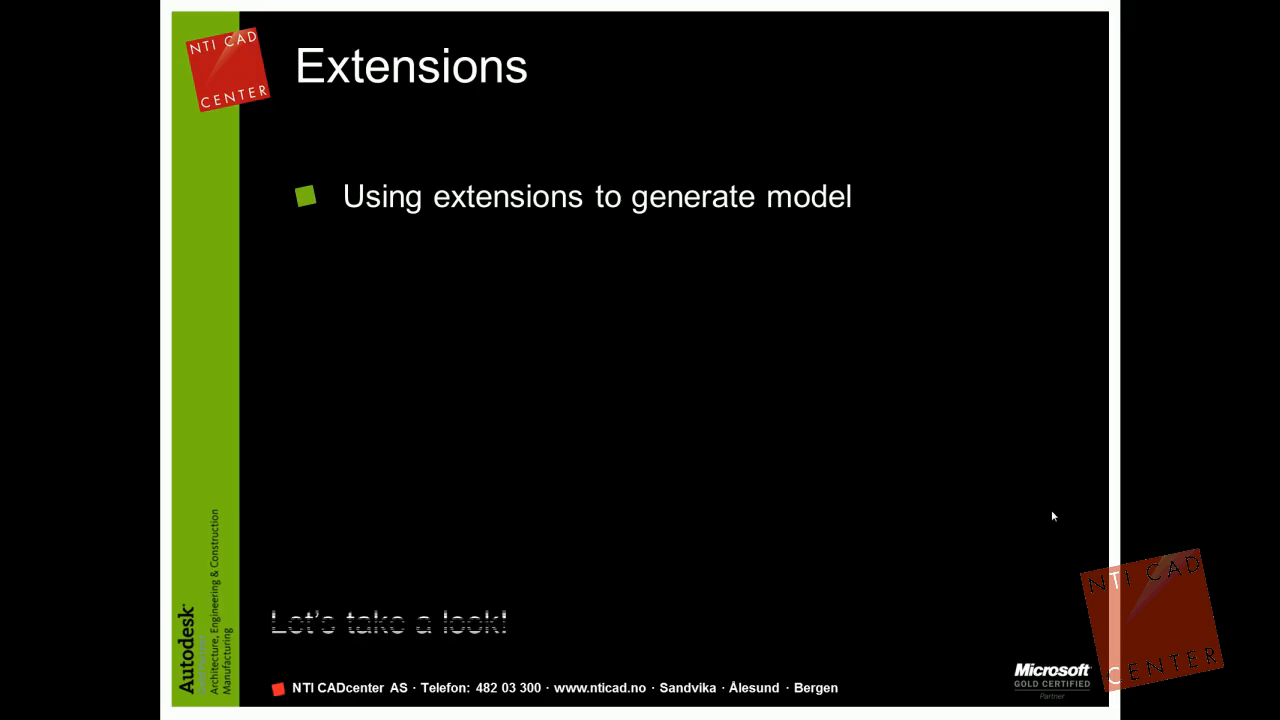
click(1051, 512)
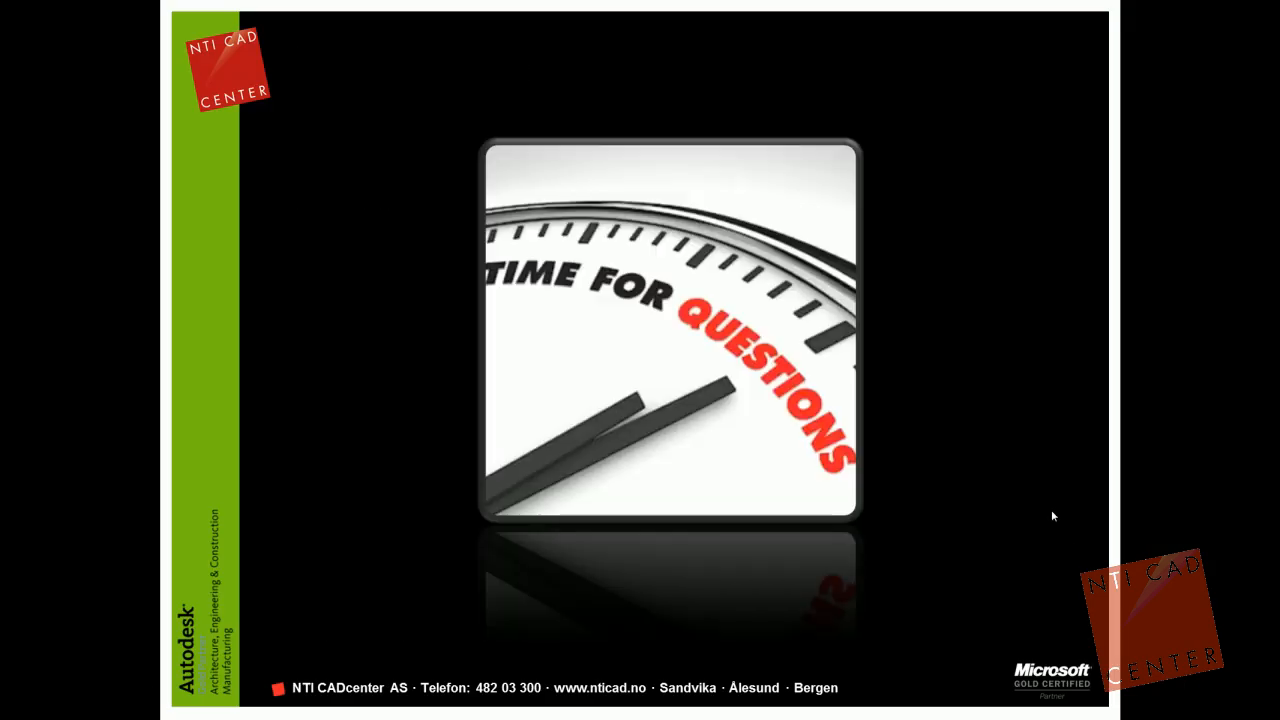
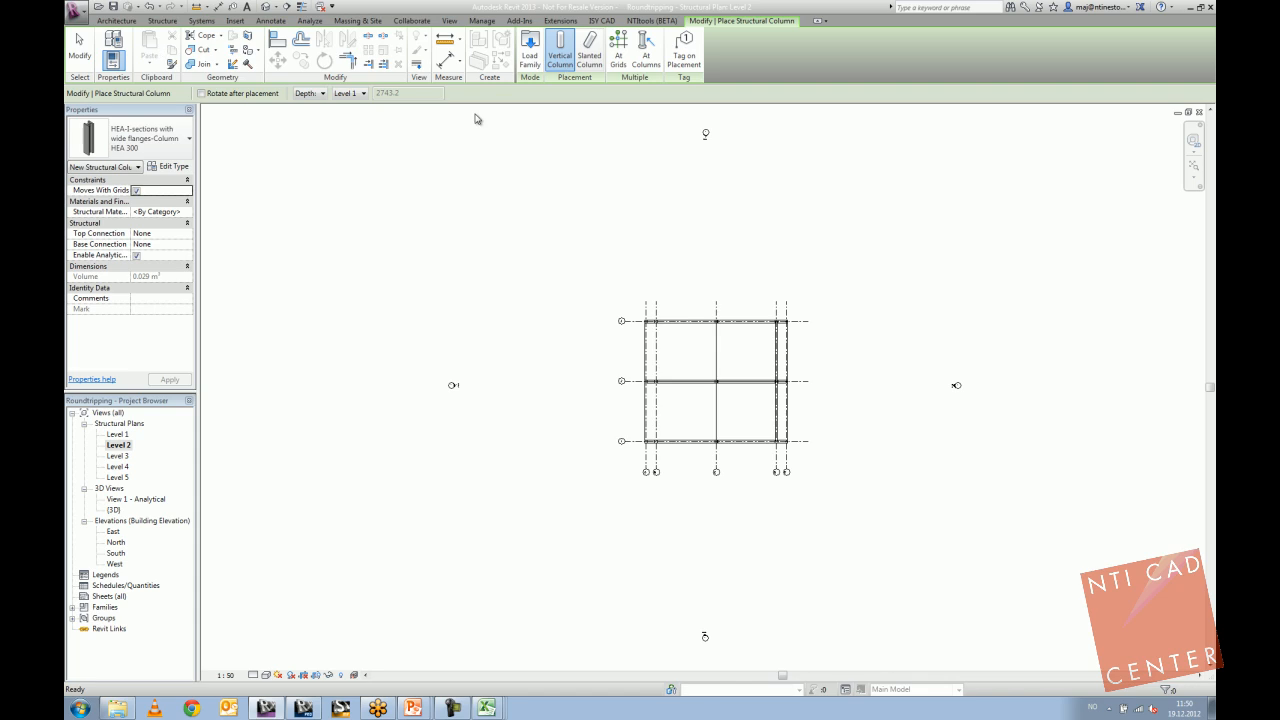
Place two vertical HEA 300 columns about 4800 mm apart on the Level 2 plan in Revit, away from the building.
scroll(390, 270, up, 4)
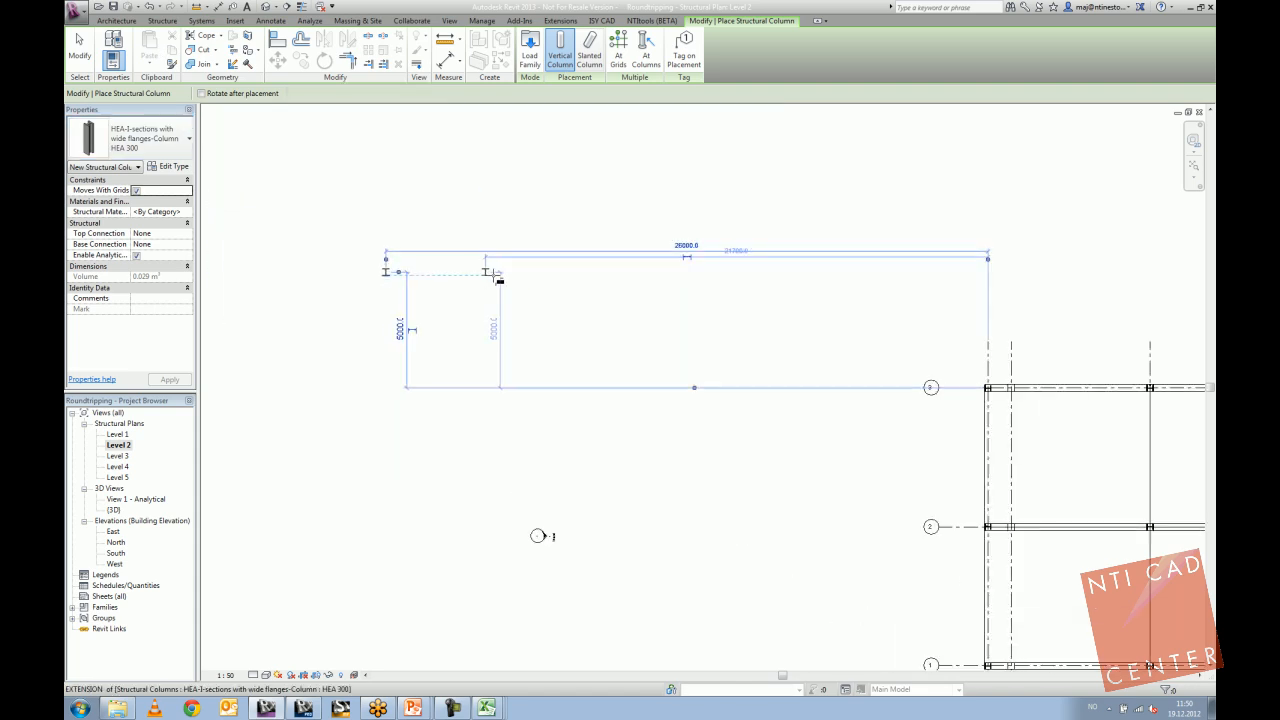
click(497, 273)
key(Escape)
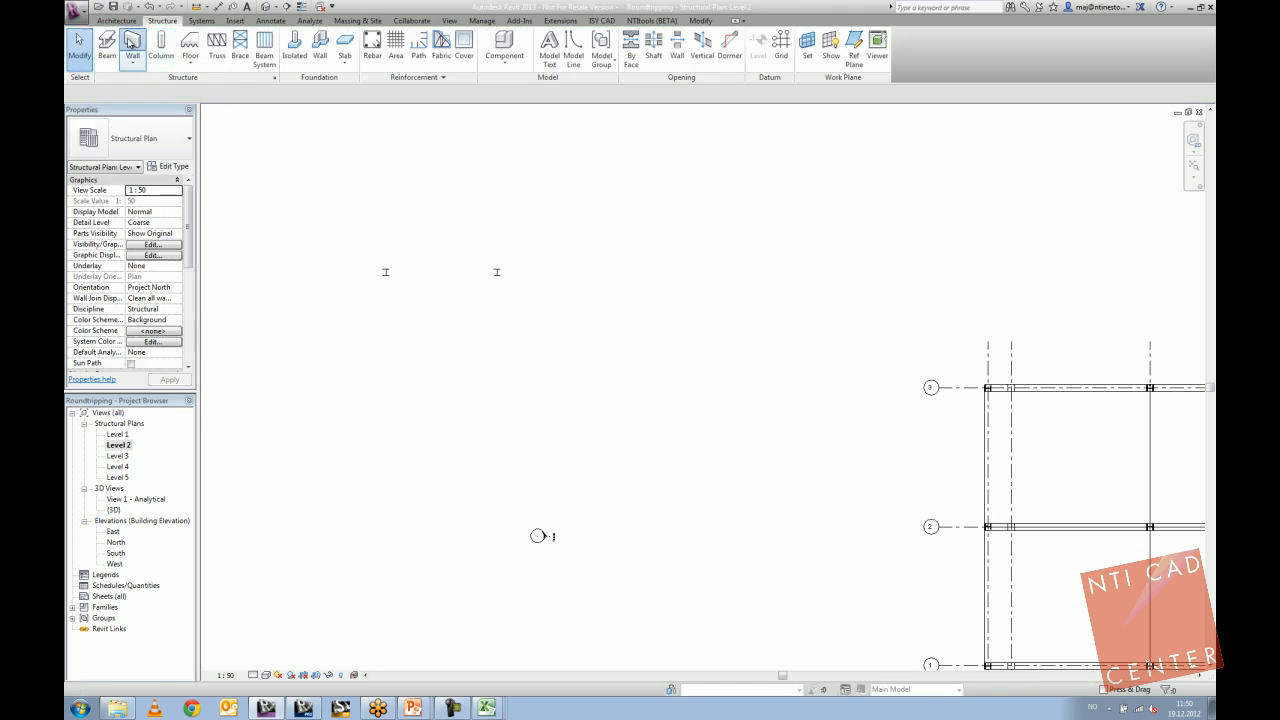
Add an IPE 200 beam between the two new columns and show the small frame in the 3D view.
click(107, 45)
key(Escape)
click(108, 44)
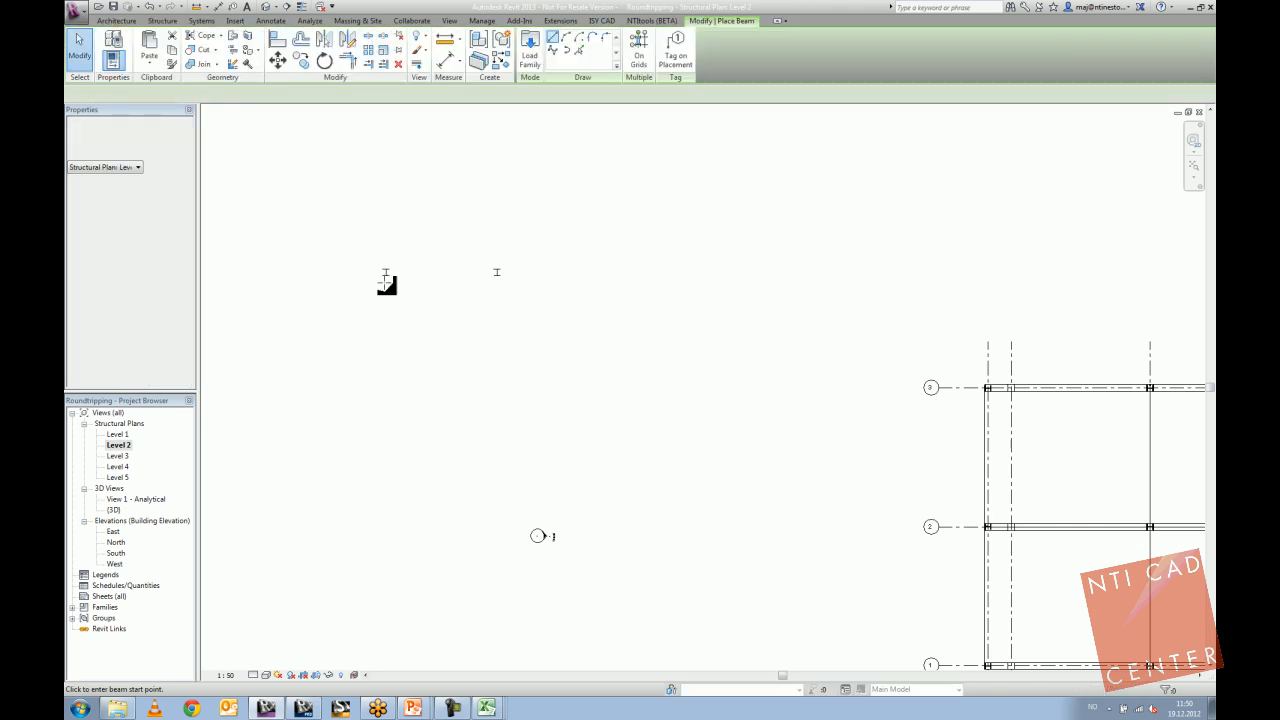
click(386, 272)
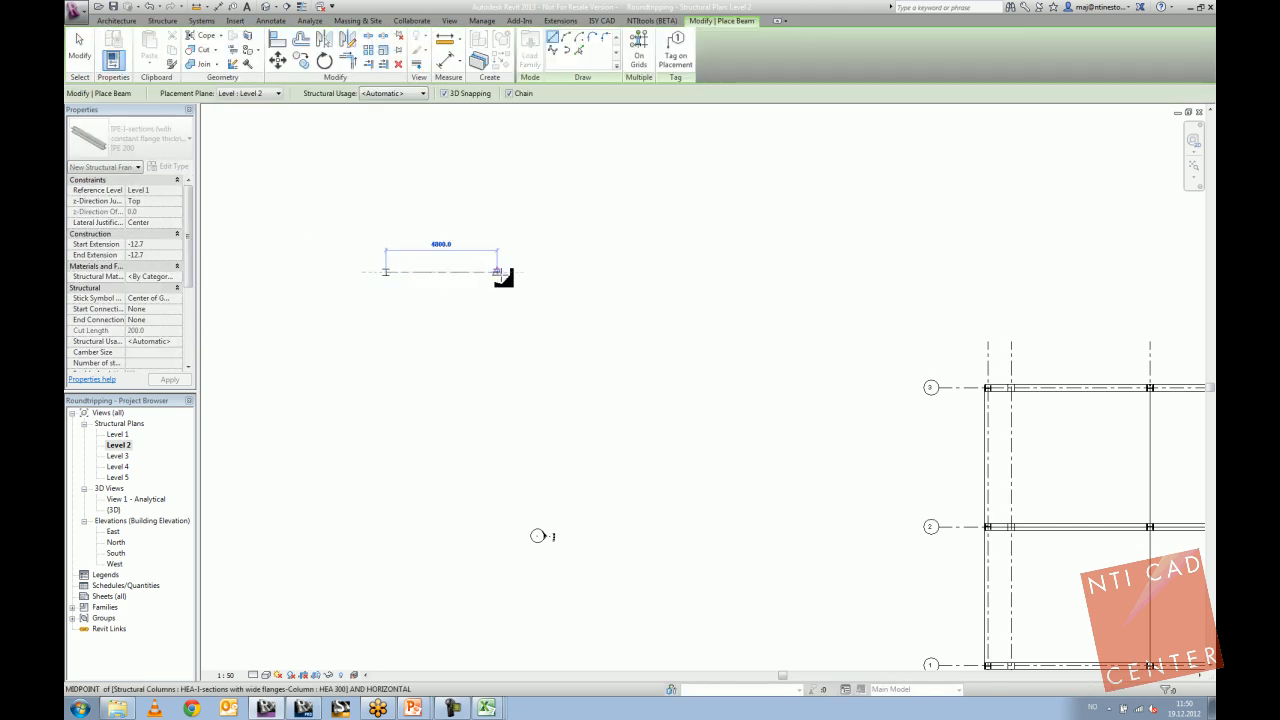
click(497, 272)
key(Escape)
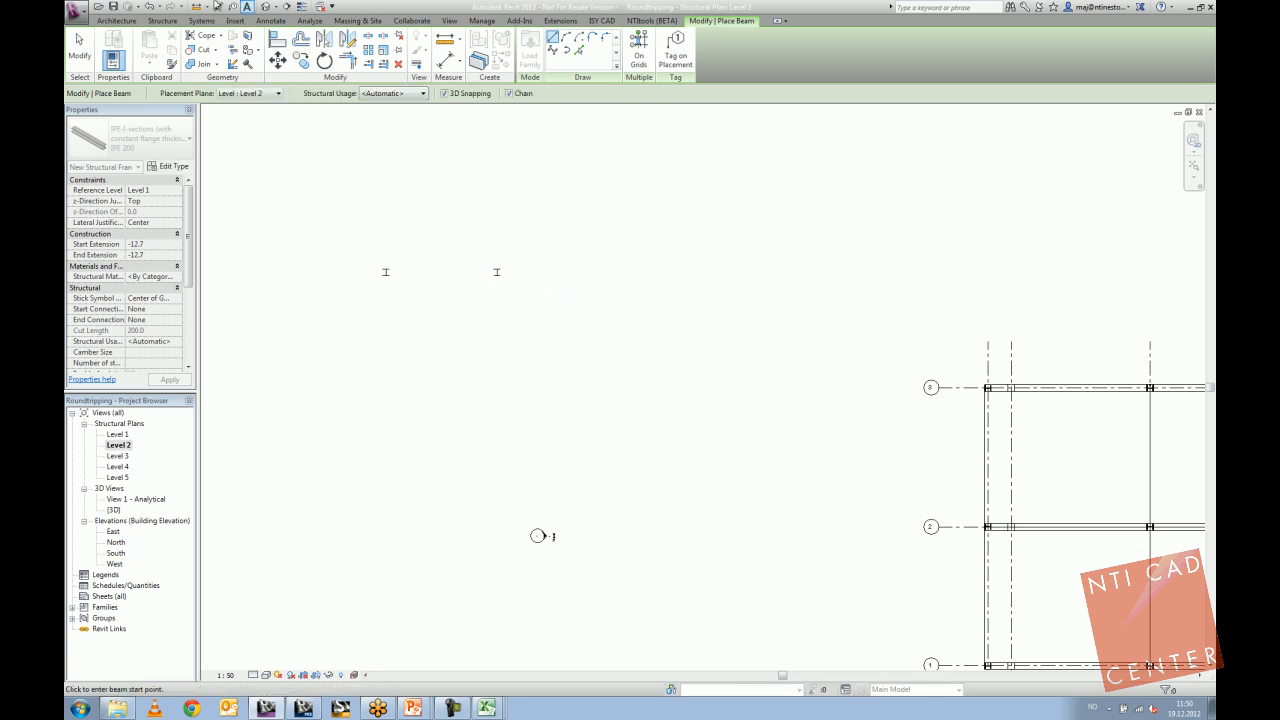
click(265, 6)
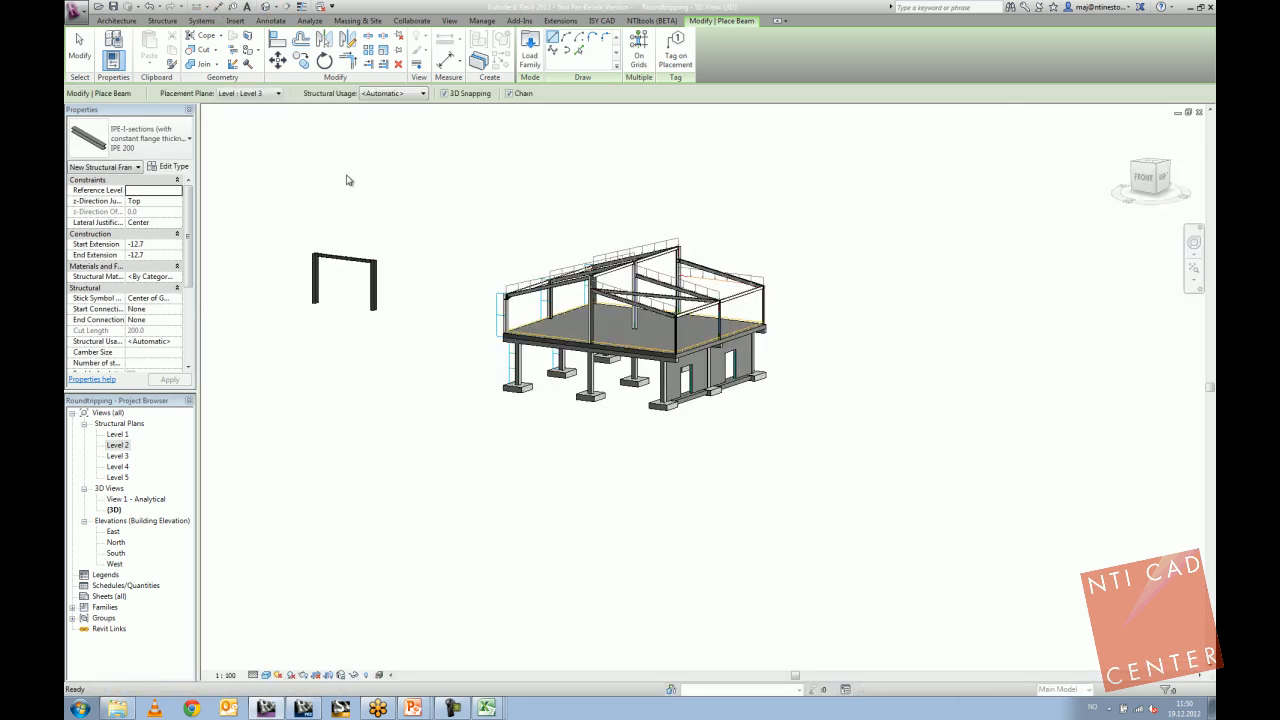
scroll(325, 262, up, 6)
middle_drag(348, 221, 481, 203)
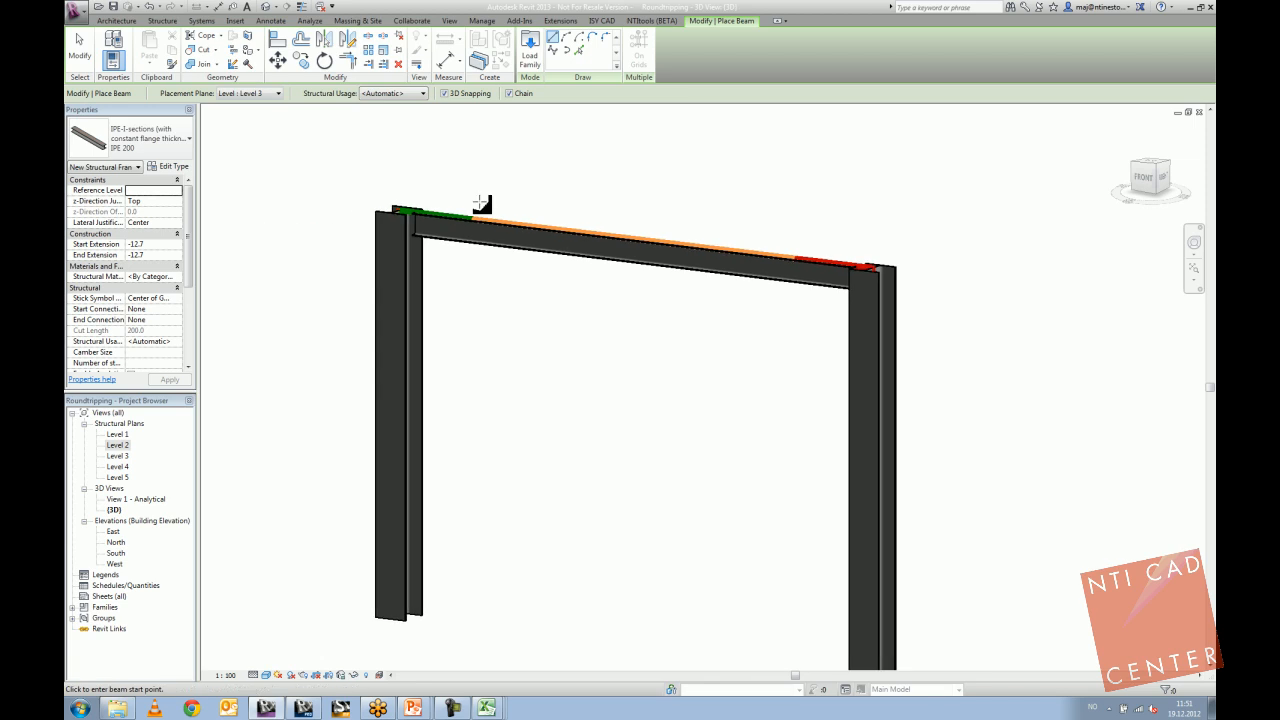
right_click(494, 199)
click(520, 207)
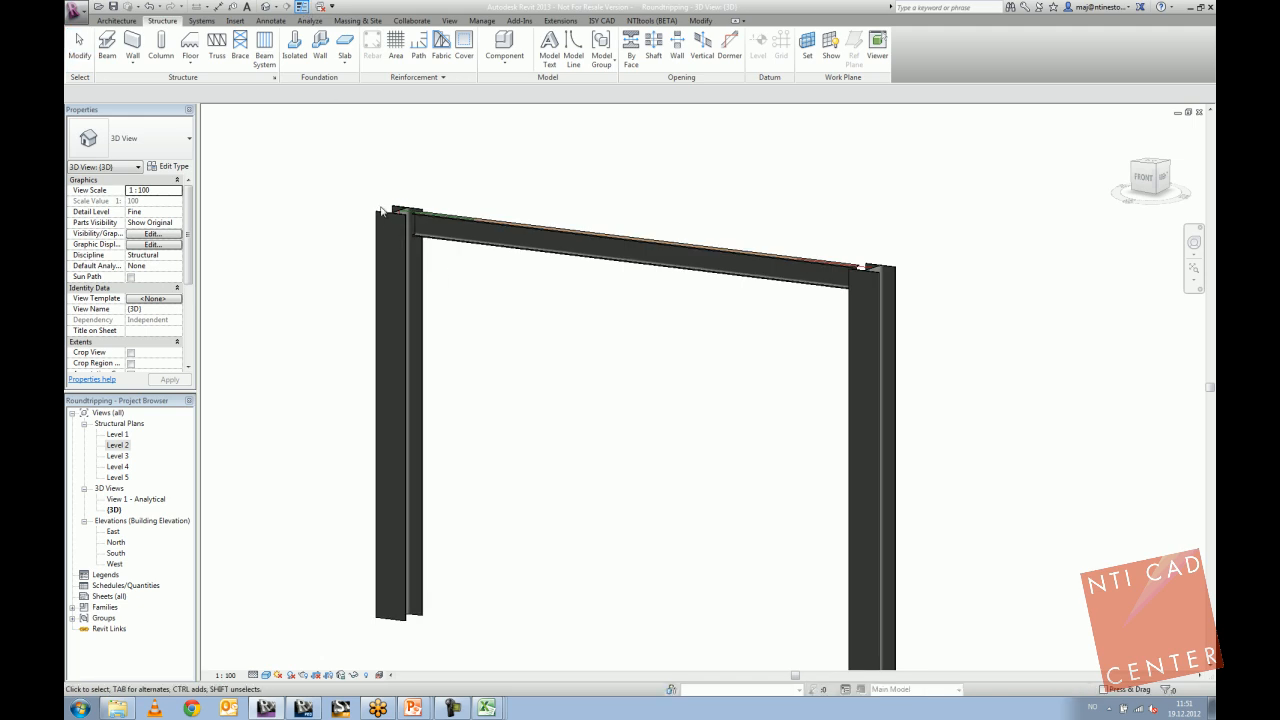
Select one column of the small frame together with its beam and start the Column Base steel connection extension.
scroll(380, 202, down, 2)
drag(376, 192, 470, 440)
drag(488, 524, 238, 106)
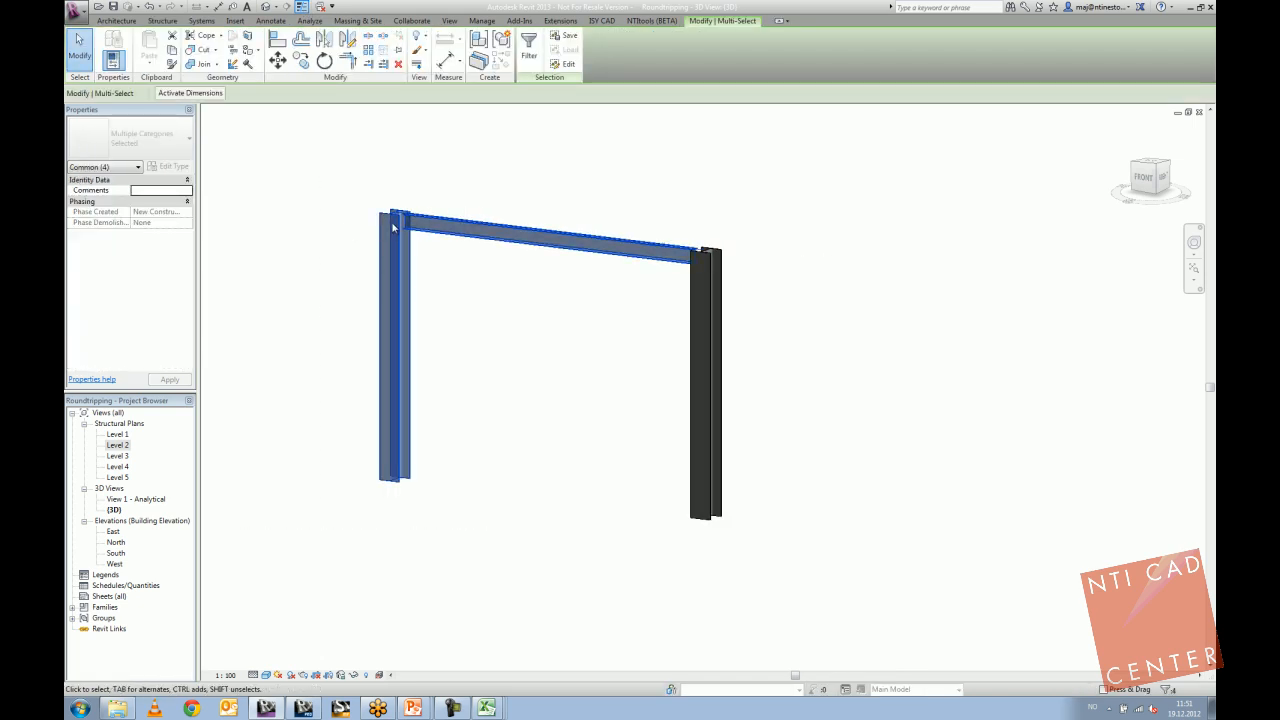
scroll(403, 212, up, 2)
scroll(403, 216, down, 2)
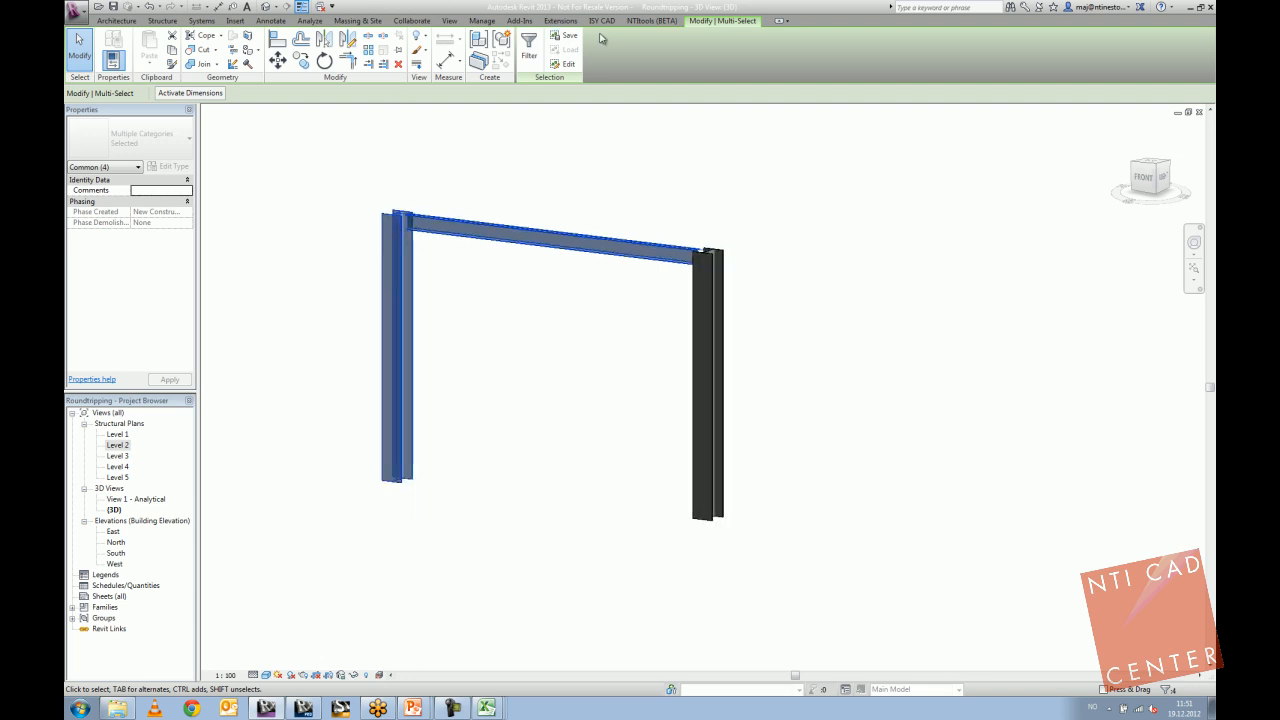
click(560, 20)
click(444, 66)
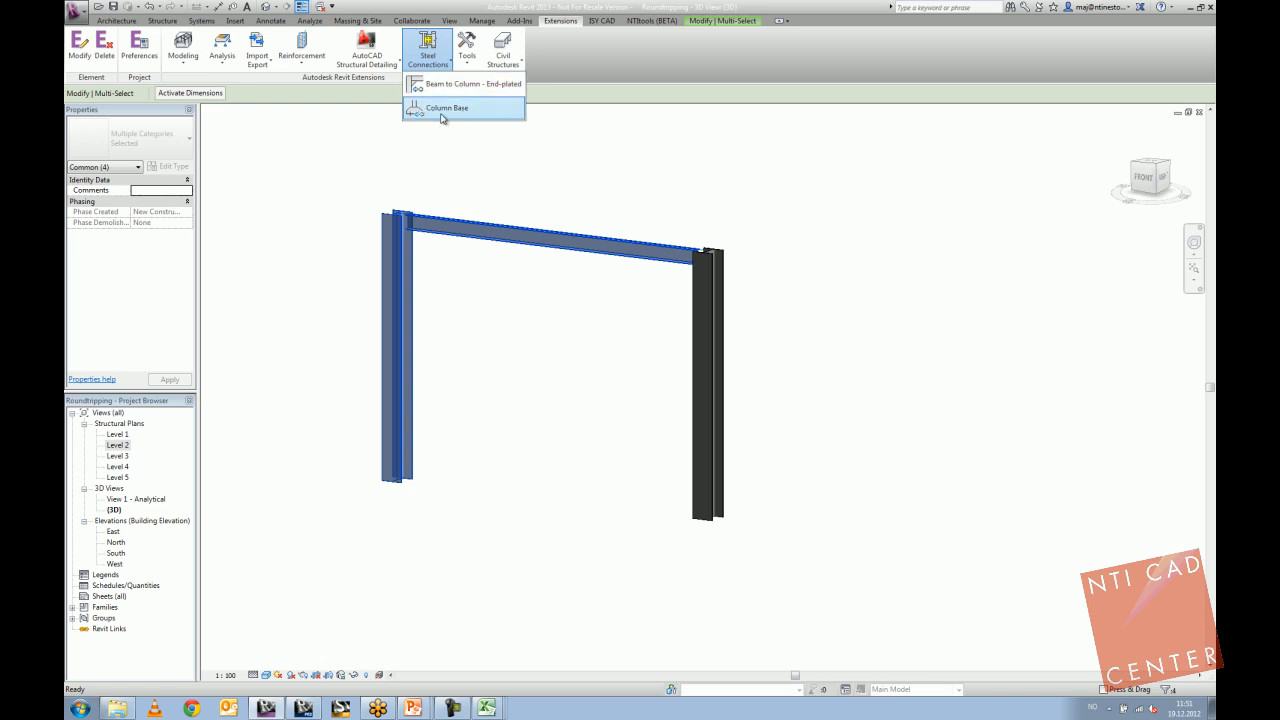
click(442, 108)
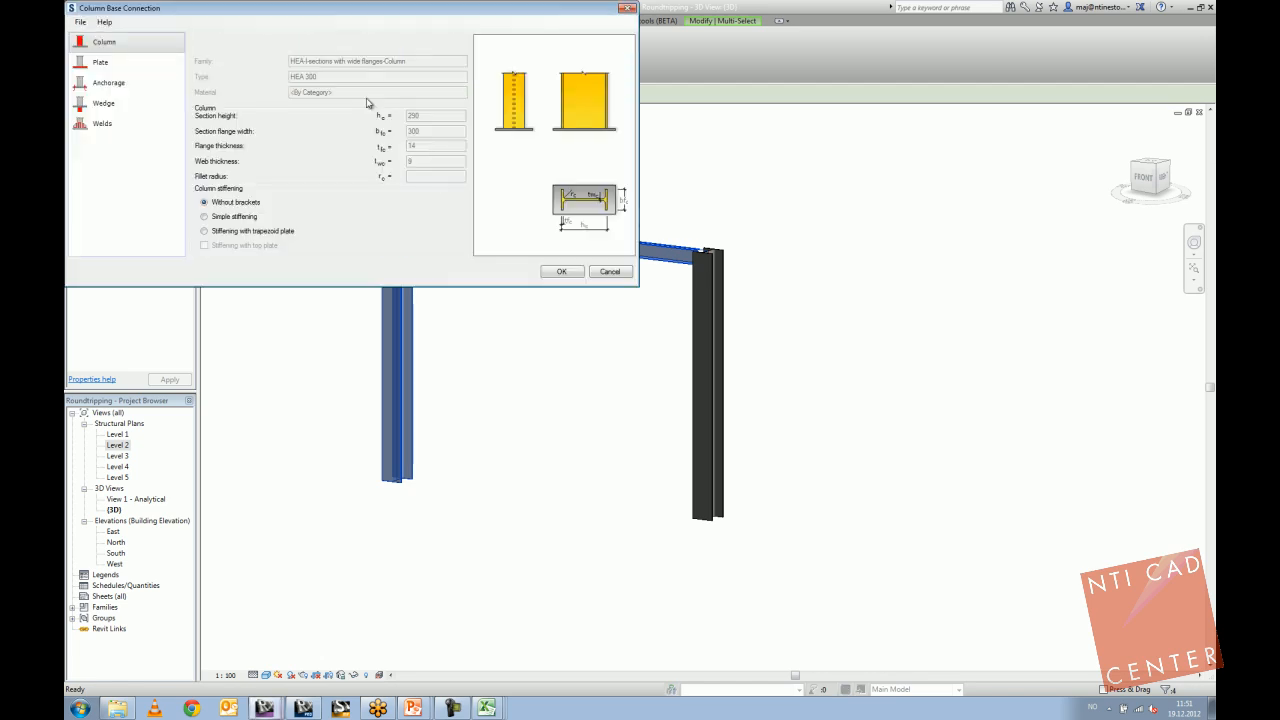
Set the column base to Simple stiffening, review the stiffener, anchorage, wedge and weld settings, and accept the connection.
click(108, 62)
click(104, 42)
click(222, 216)
click(234, 232)
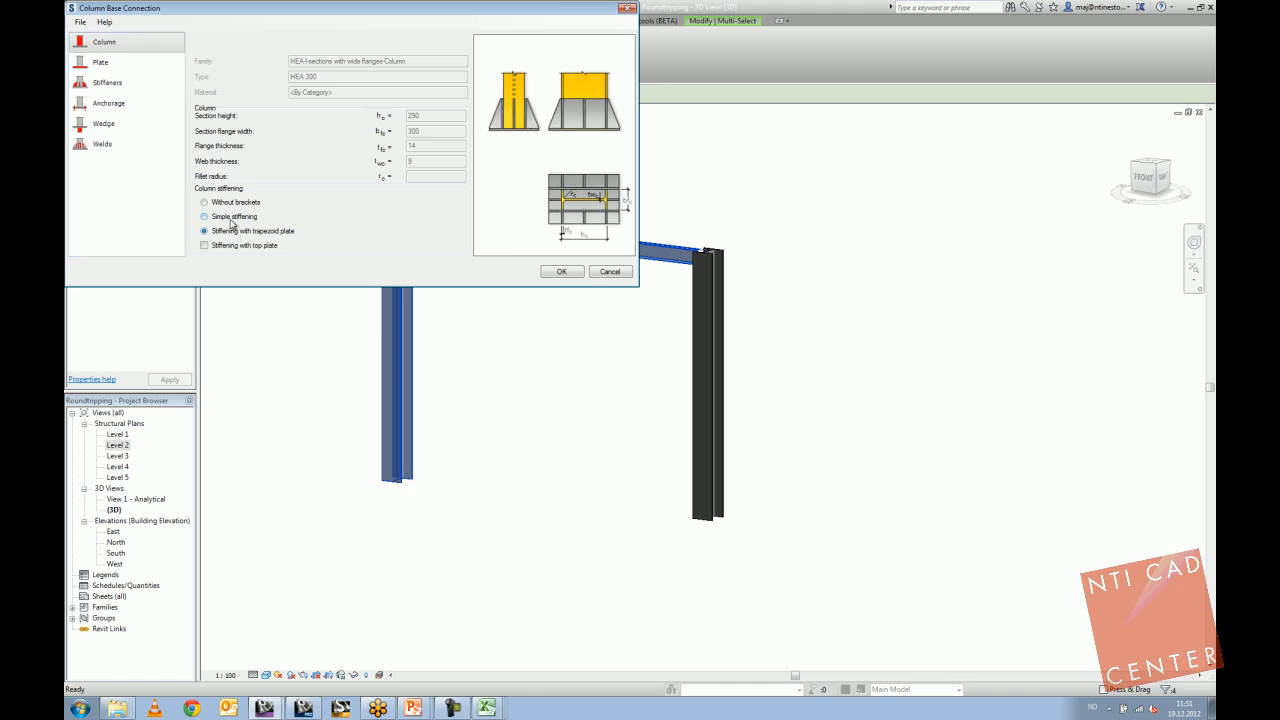
click(107, 82)
click(461, 70)
click(428, 175)
click(108, 103)
click(104, 123)
click(103, 144)
click(104, 42)
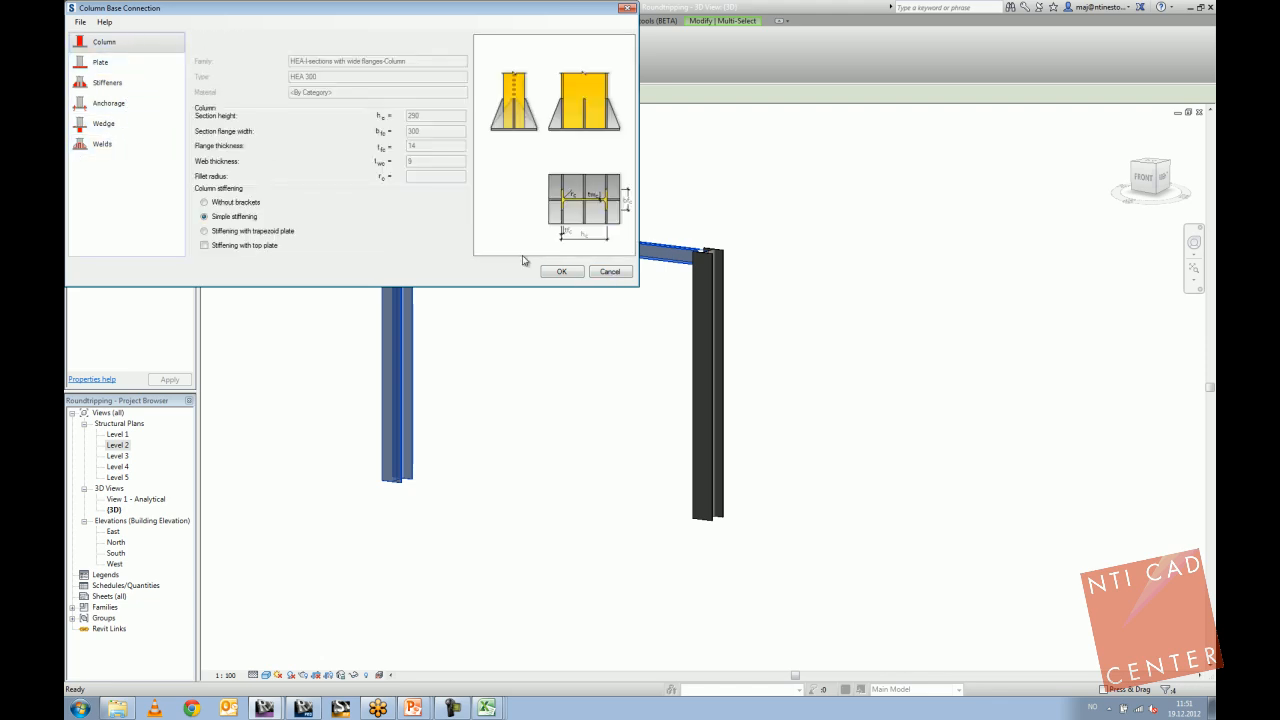
click(567, 274)
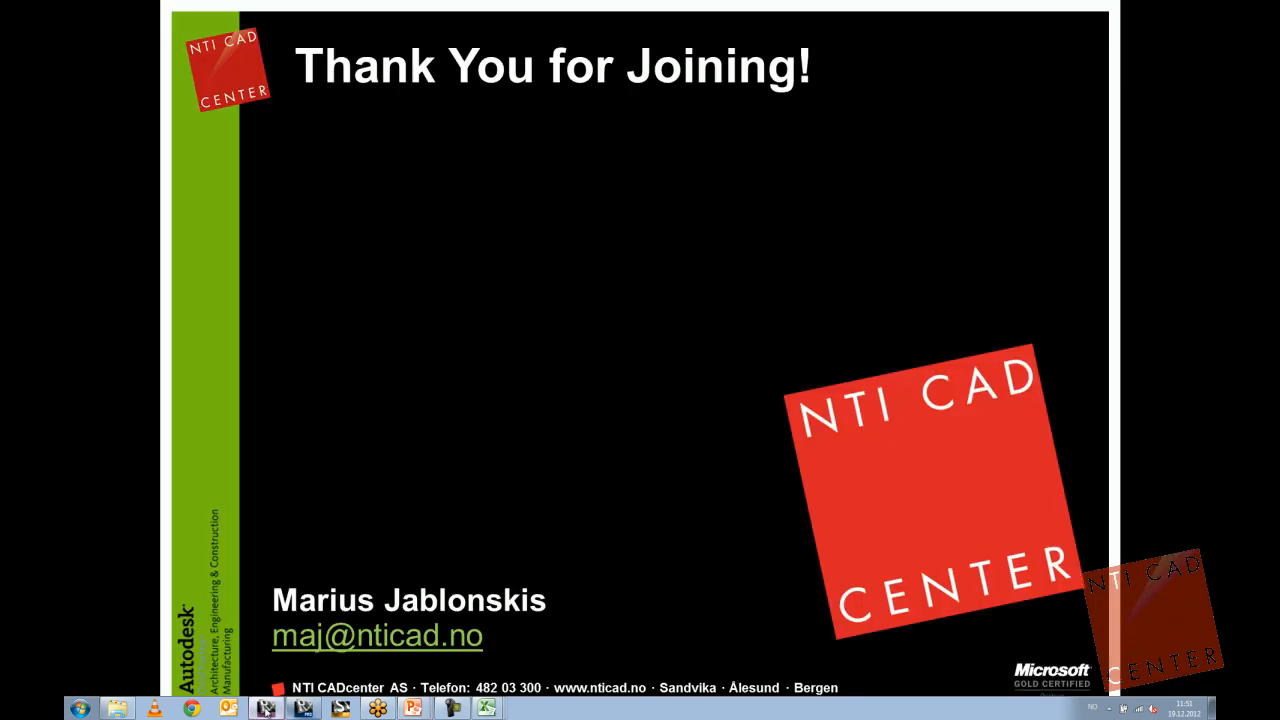
End the slide show and switch to Revit to bring the small steel frame closer in the 3D view.
key(Escape)
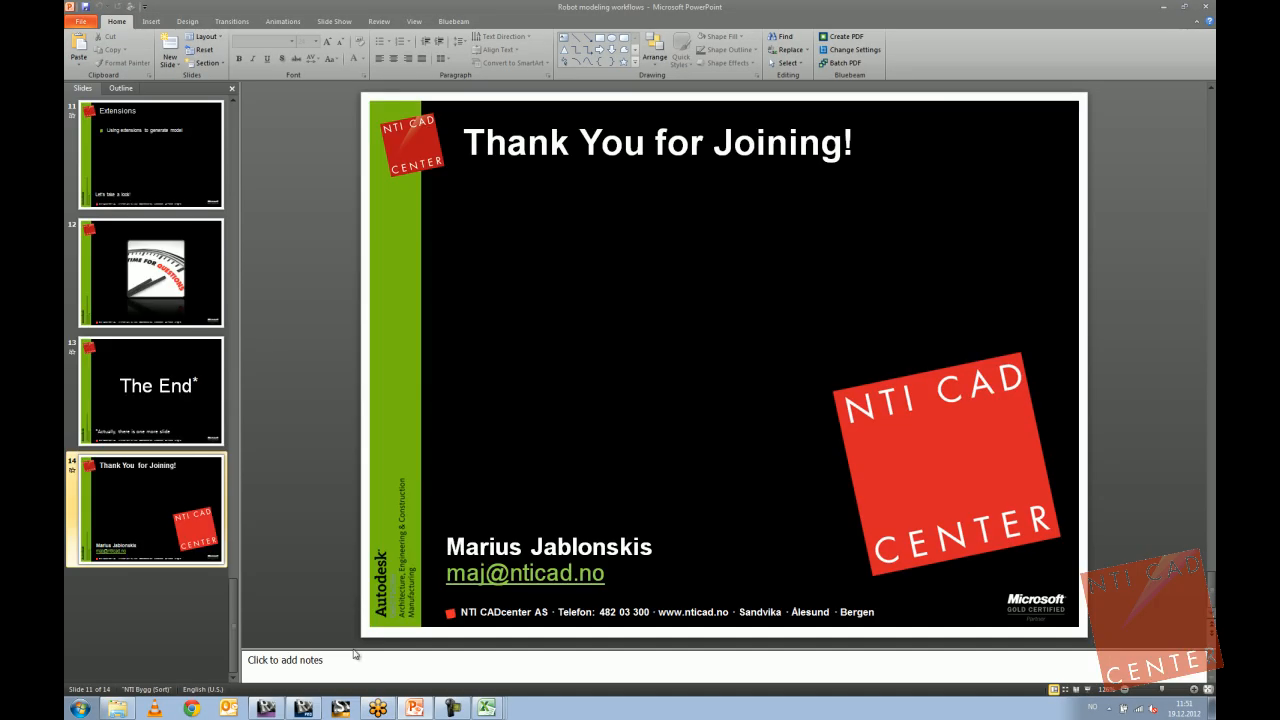
click(274, 708)
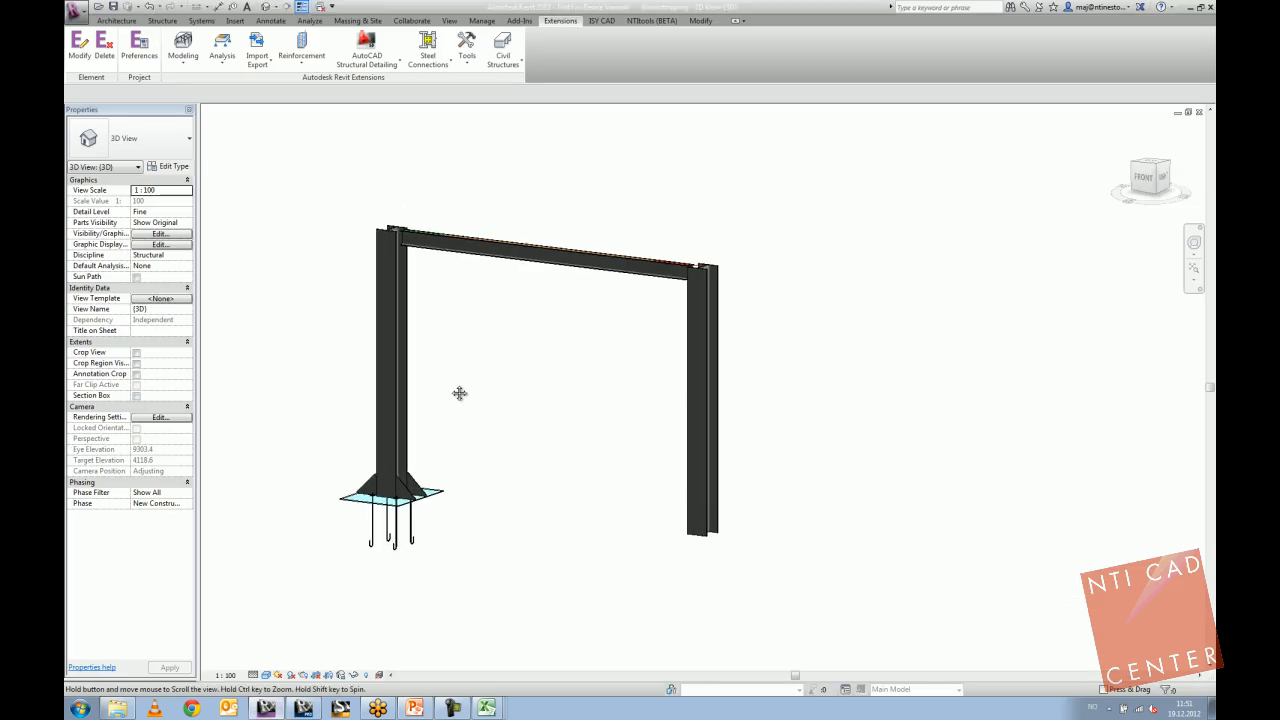
scroll(475, 500, up, 3)
shift+middle_drag(501, 489, 488, 515)
middle_drag(629, 357, 588, 497)
middle_drag(591, 166, 593, 329)
middle_drag(628, 196, 611, 297)
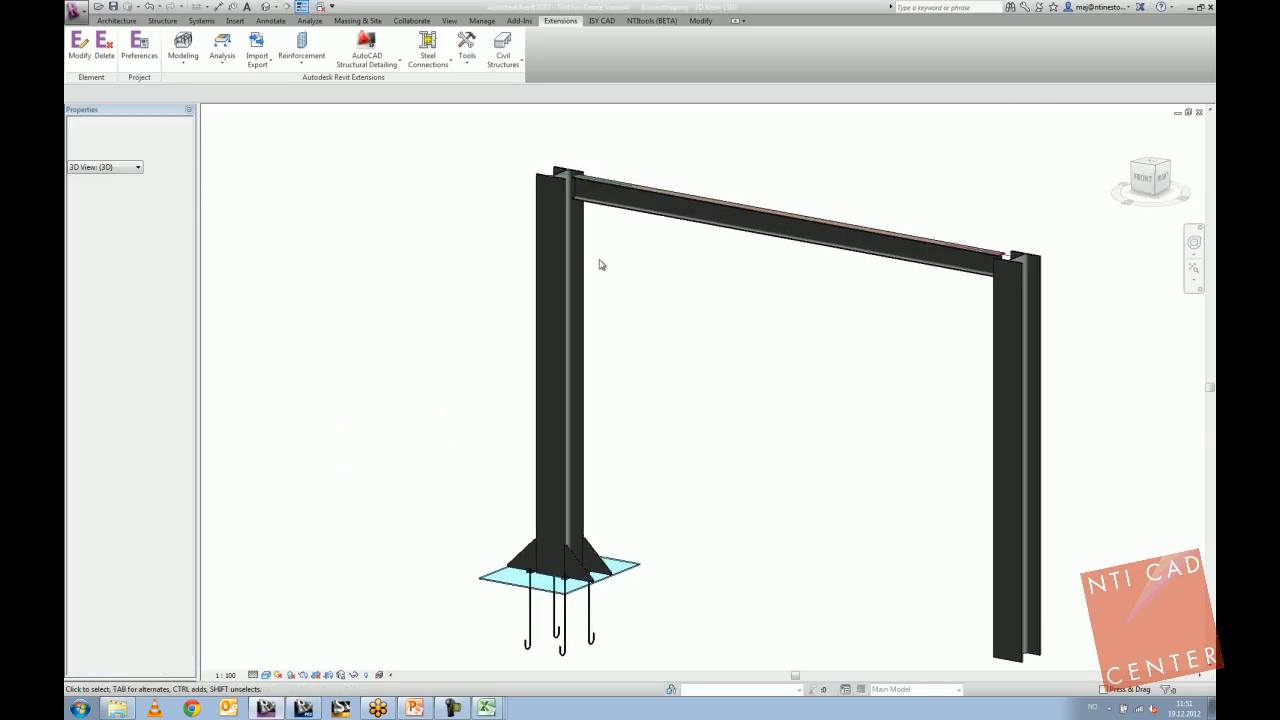
Add a bolted Beam to Column - End-plated connection between the IPE 200 beam and the HEA 300 column that has the base plate.
click(586, 203)
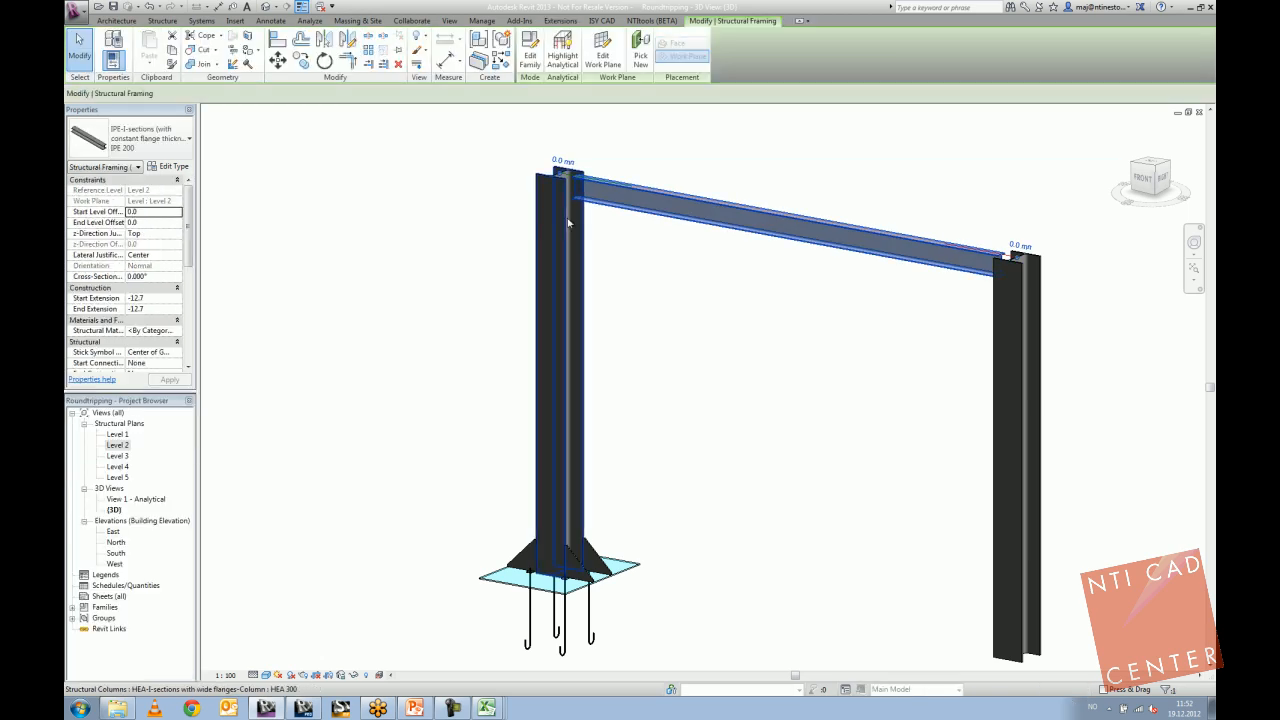
click(572, 210)
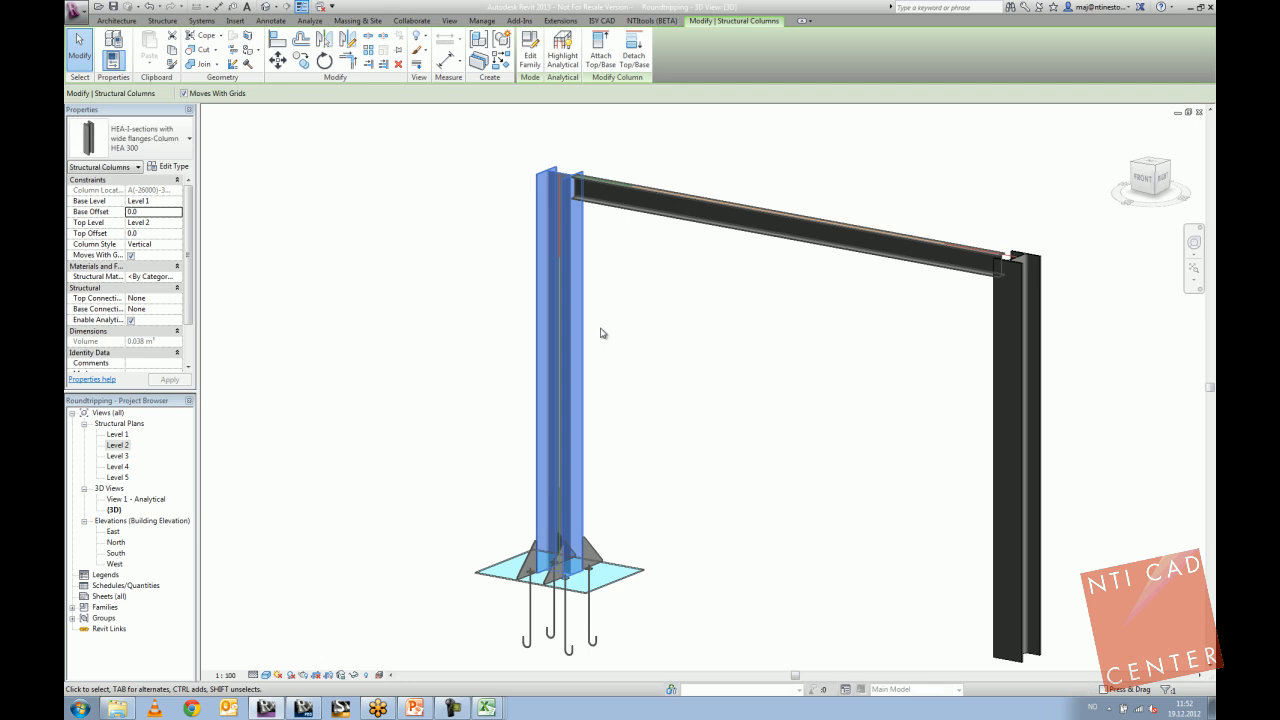
click(648, 270)
drag(648, 270, 503, 155)
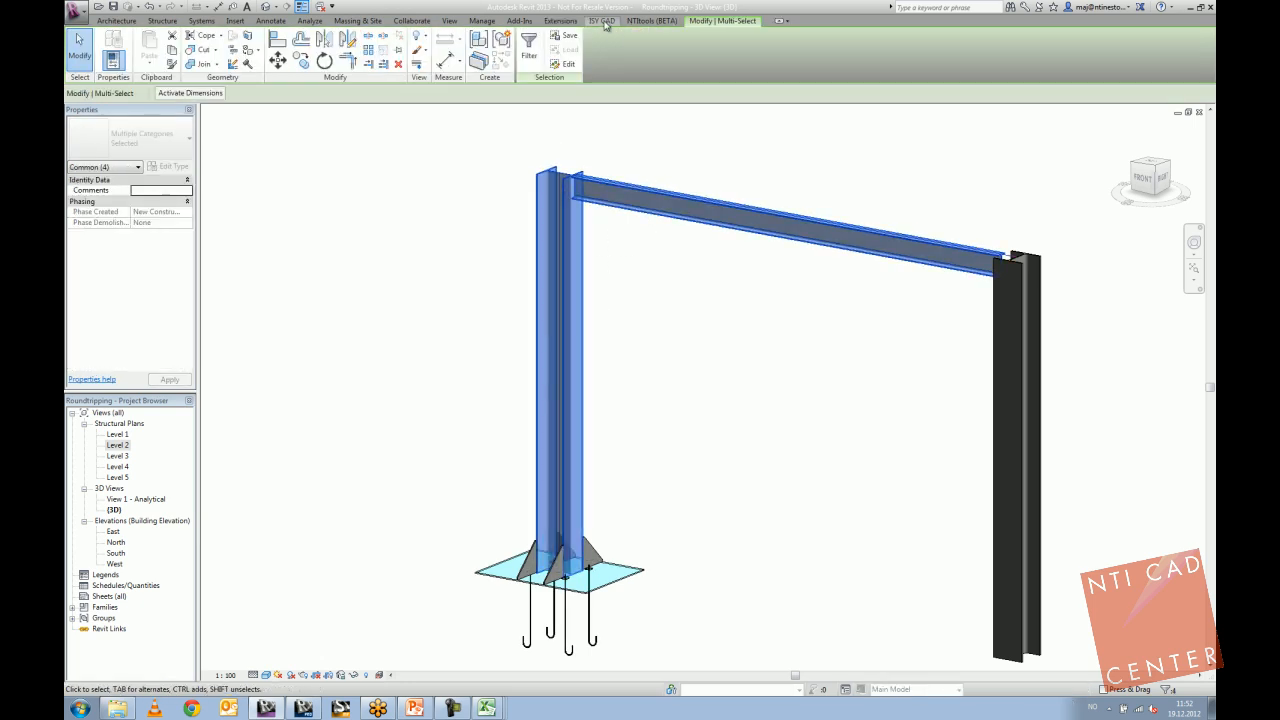
click(560, 20)
click(468, 62)
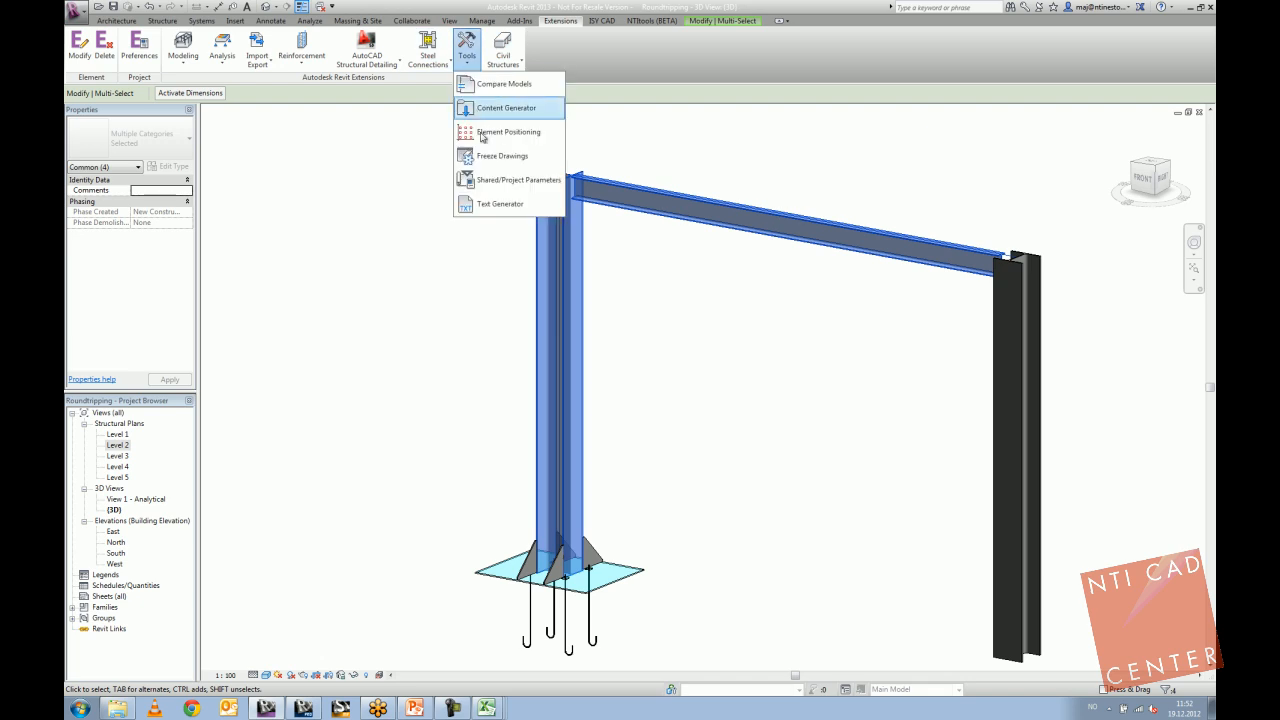
click(446, 47)
click(446, 86)
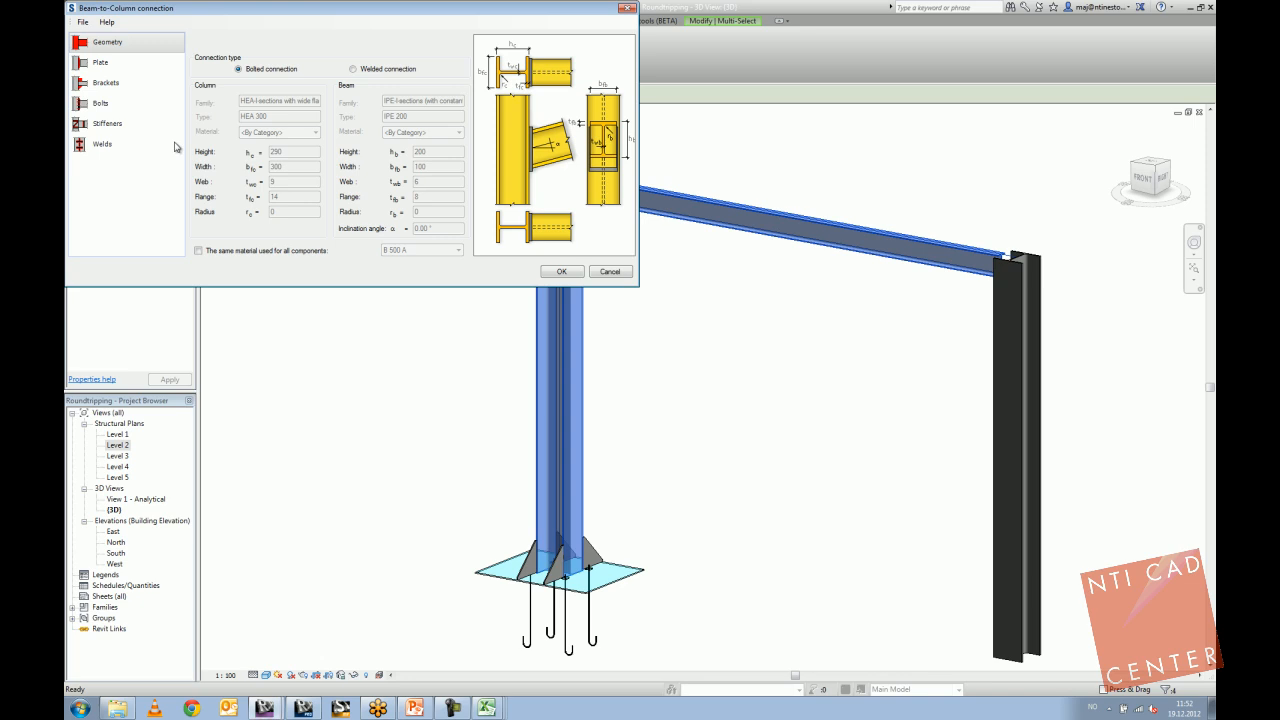
click(562, 272)
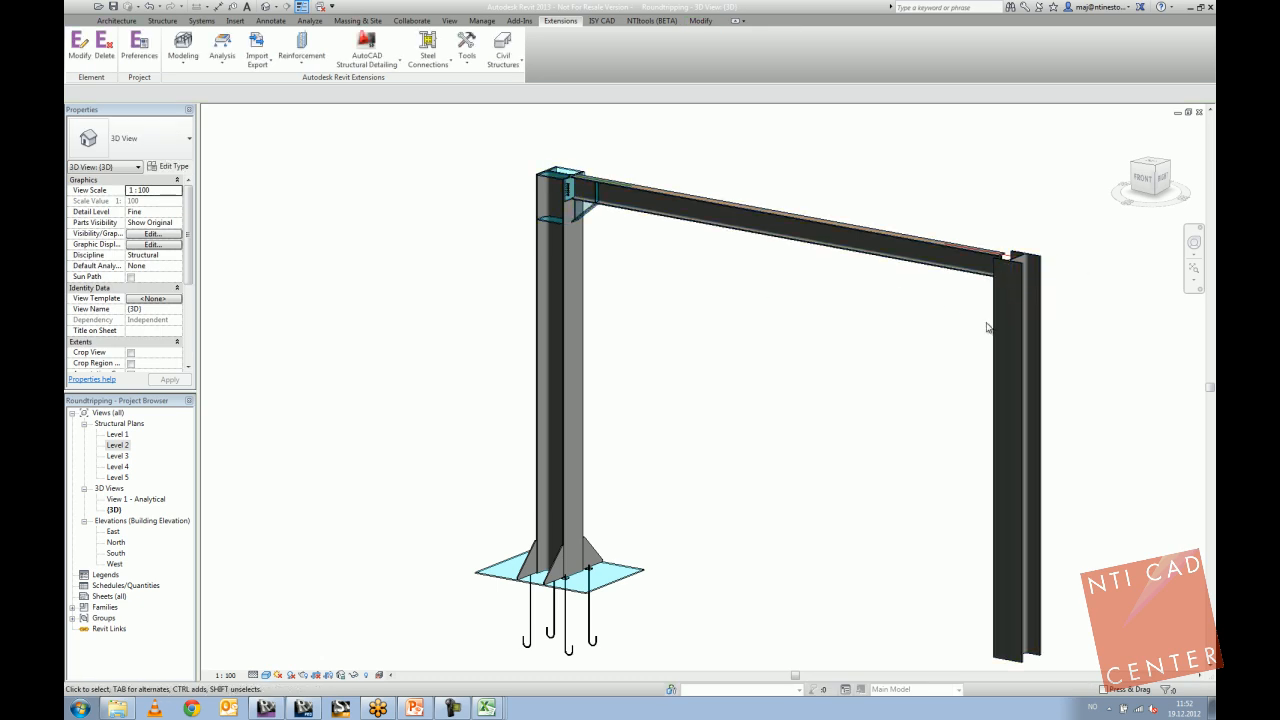
Try to add the Beam to Column - End-plated connection between the beam and the column without a base plate.
click(1030, 313)
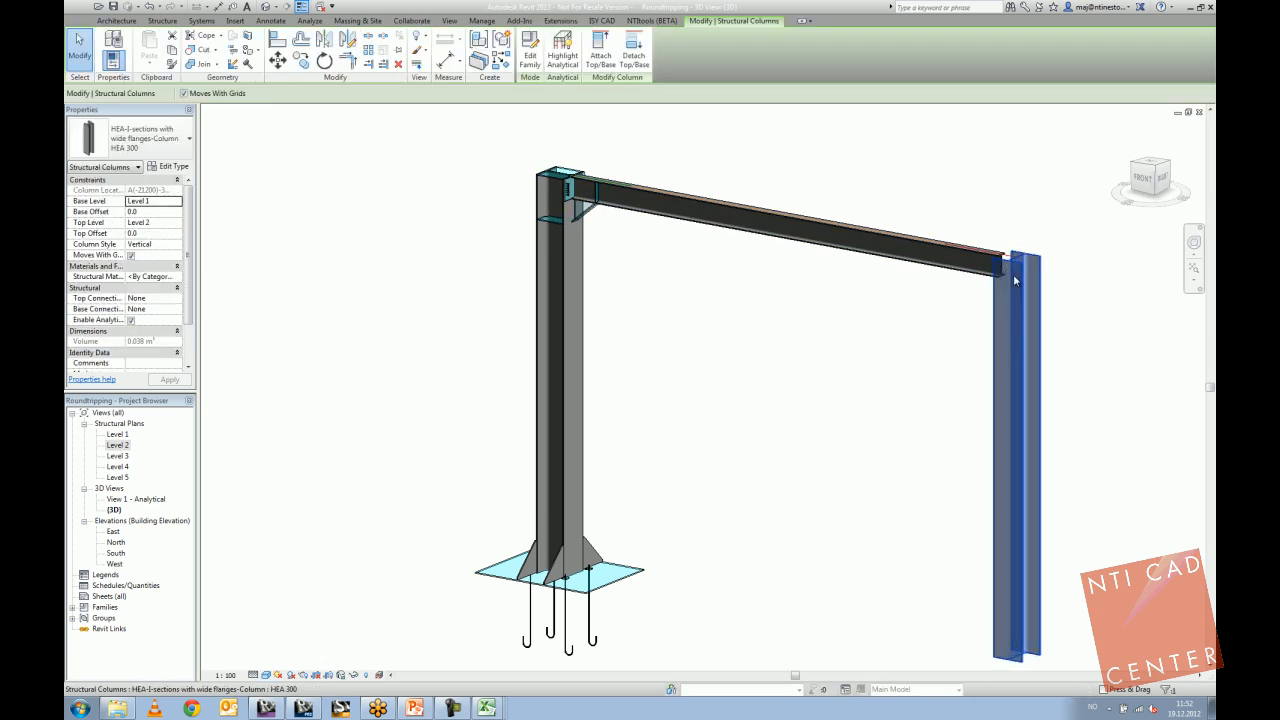
drag(1036, 310, 905, 210)
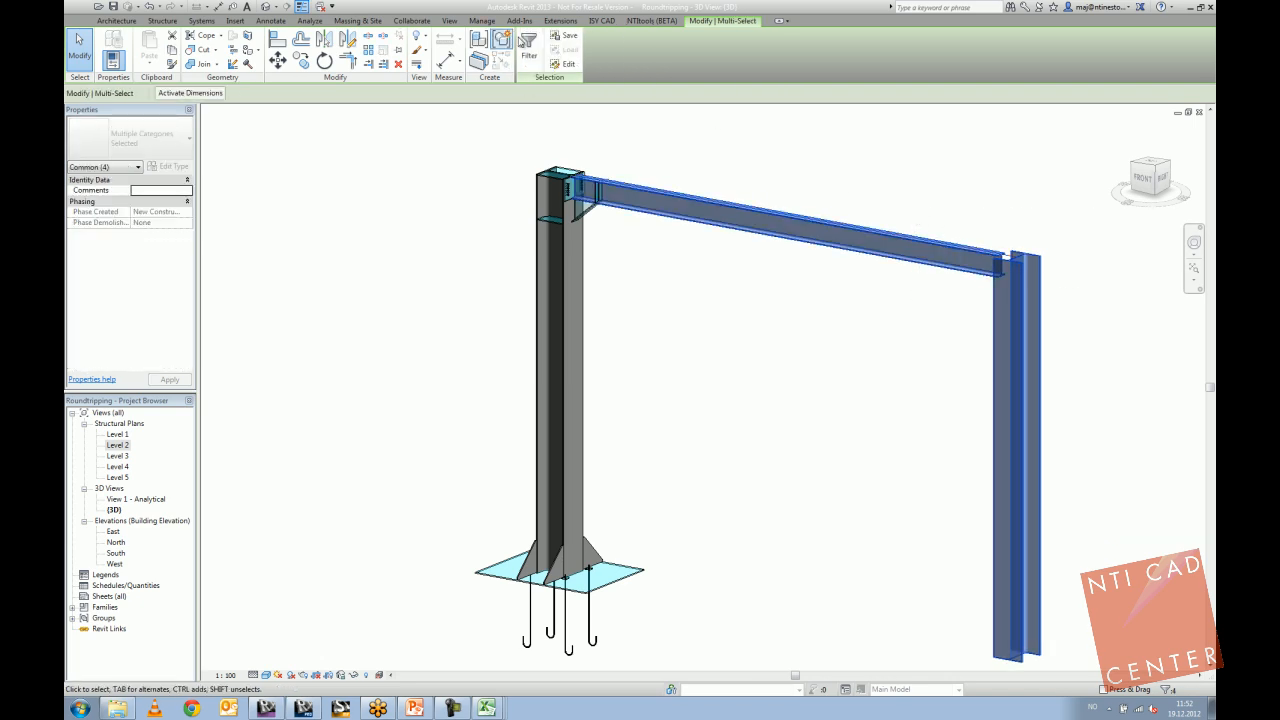
click(560, 21)
click(427, 50)
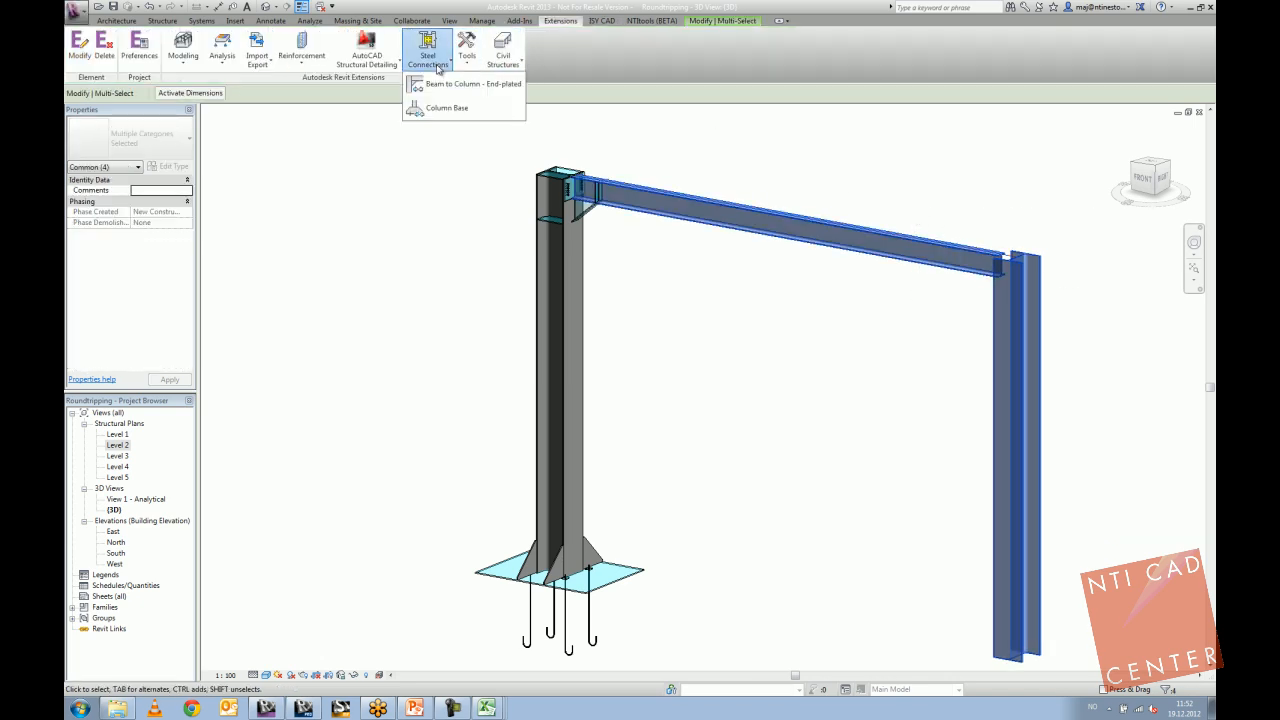
click(462, 84)
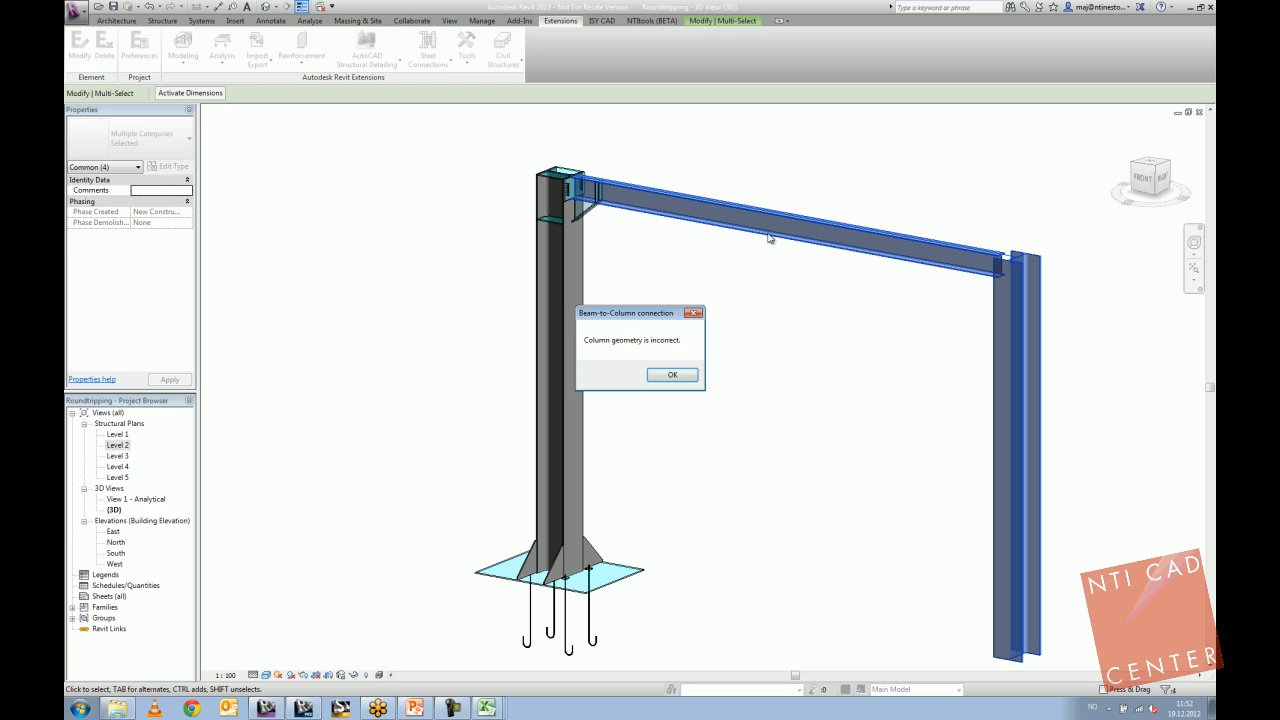
click(672, 375)
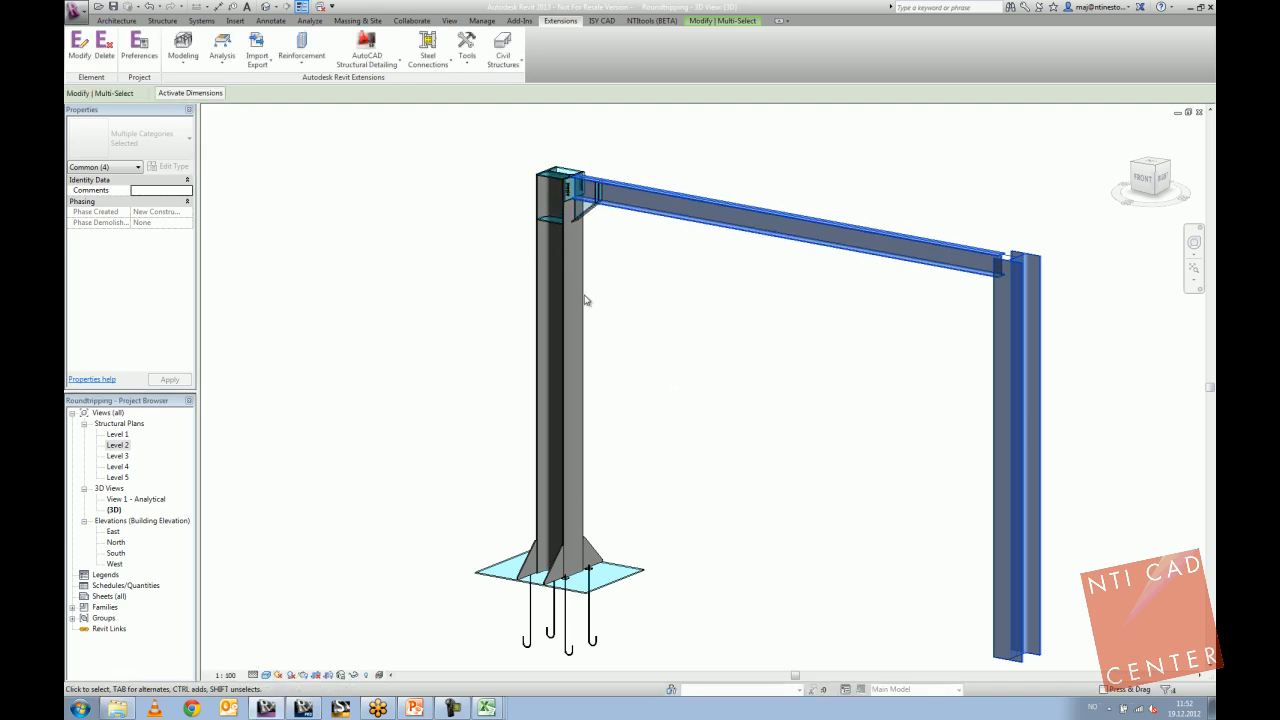
middle_drag(580, 240, 484, 214)
scroll(477, 190, down, 3)
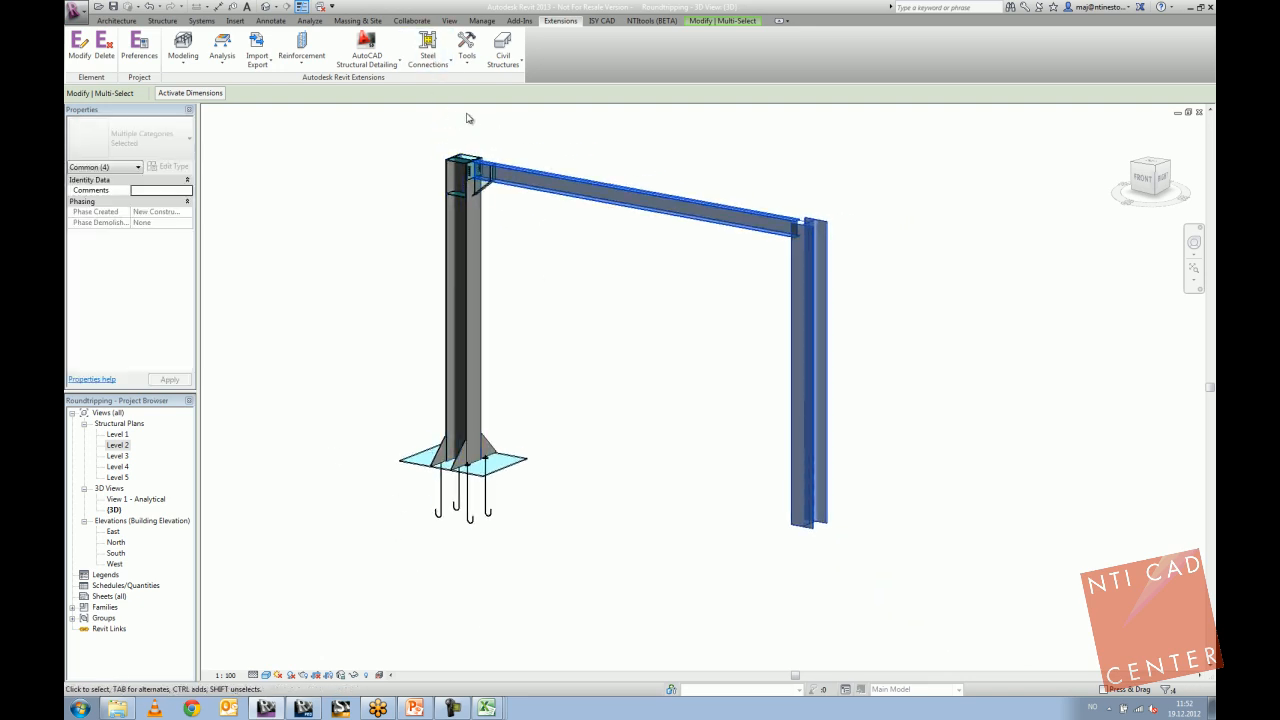
click(430, 50)
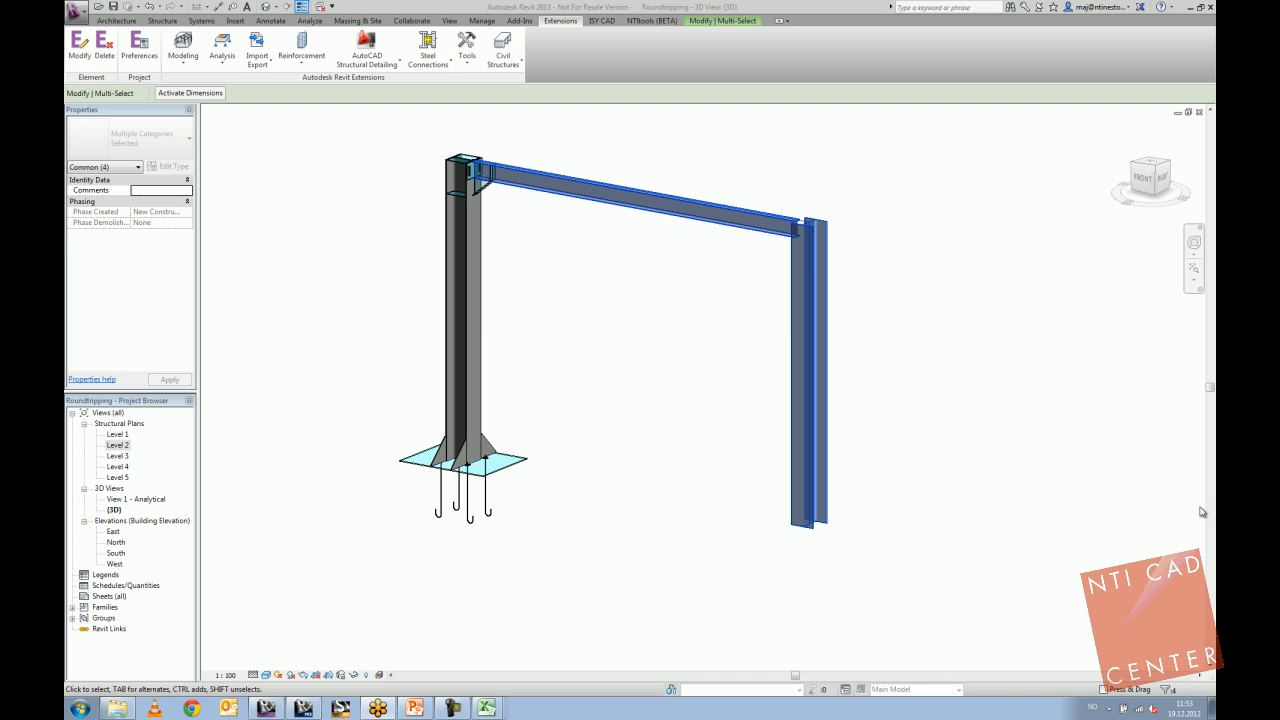
Switch to Robot Structural Analysis, close the tower project and start a new Frame 2D Design project.
click(309, 712)
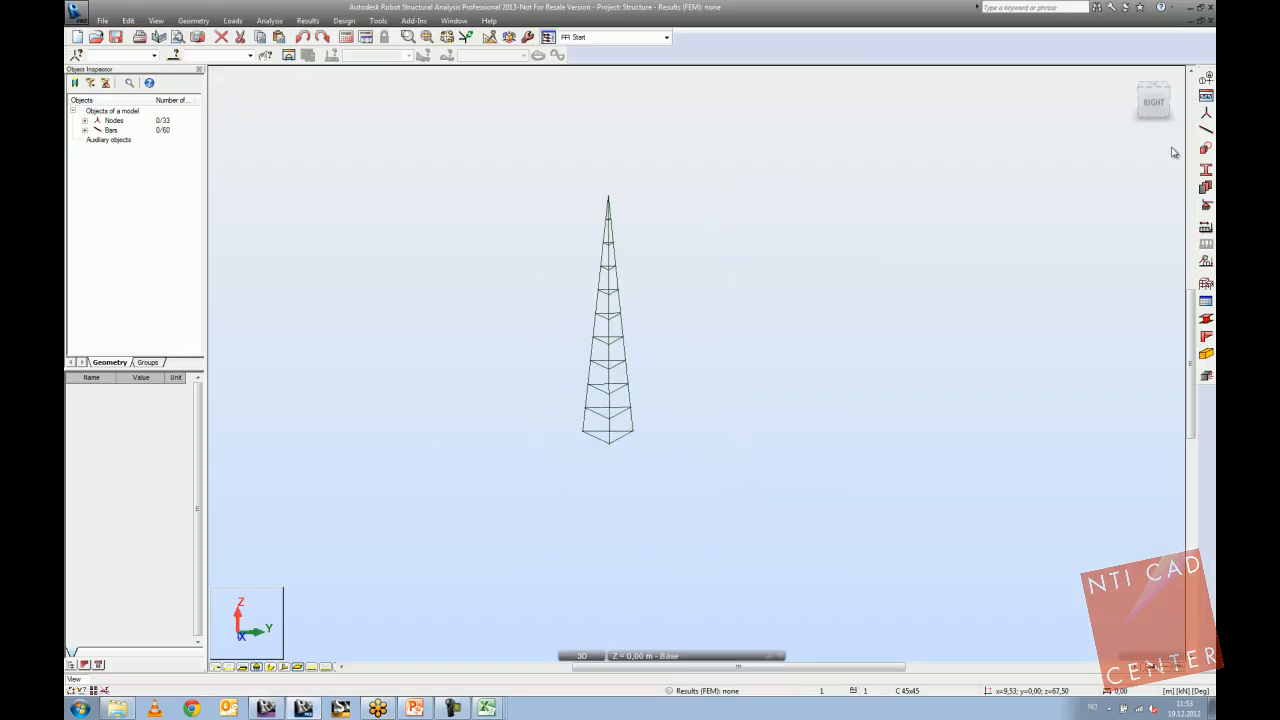
click(102, 20)
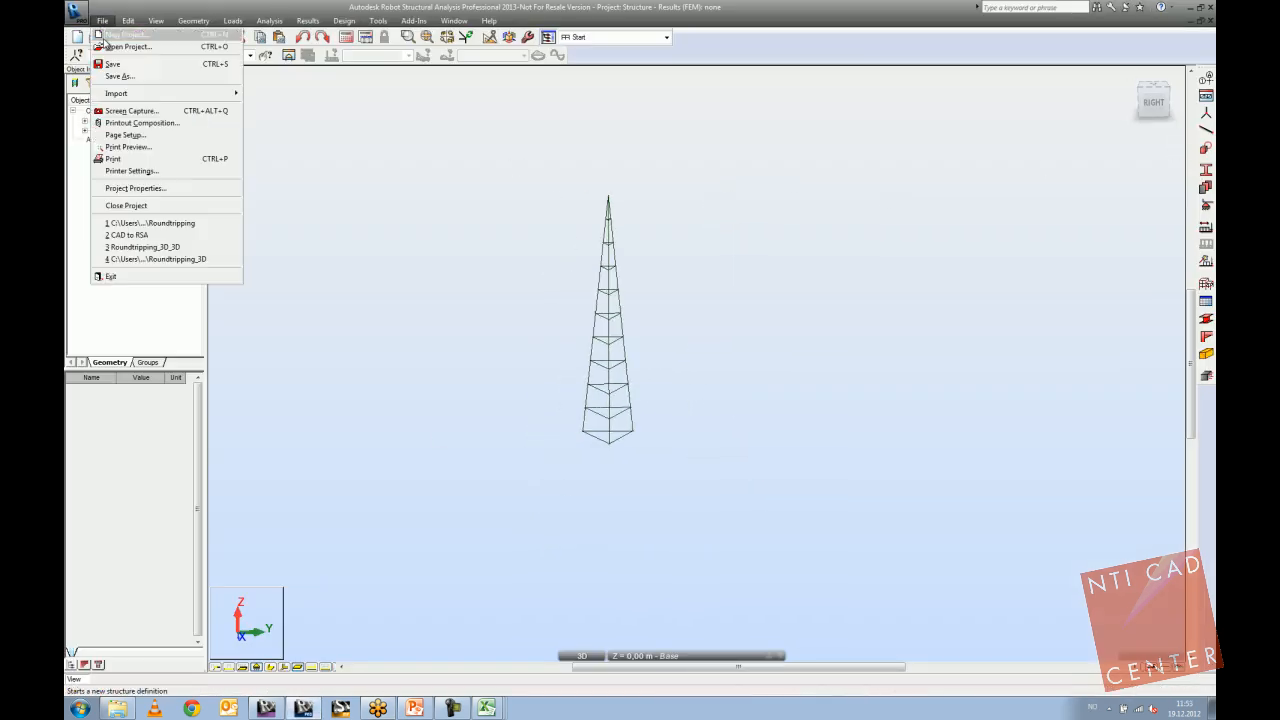
click(126, 209)
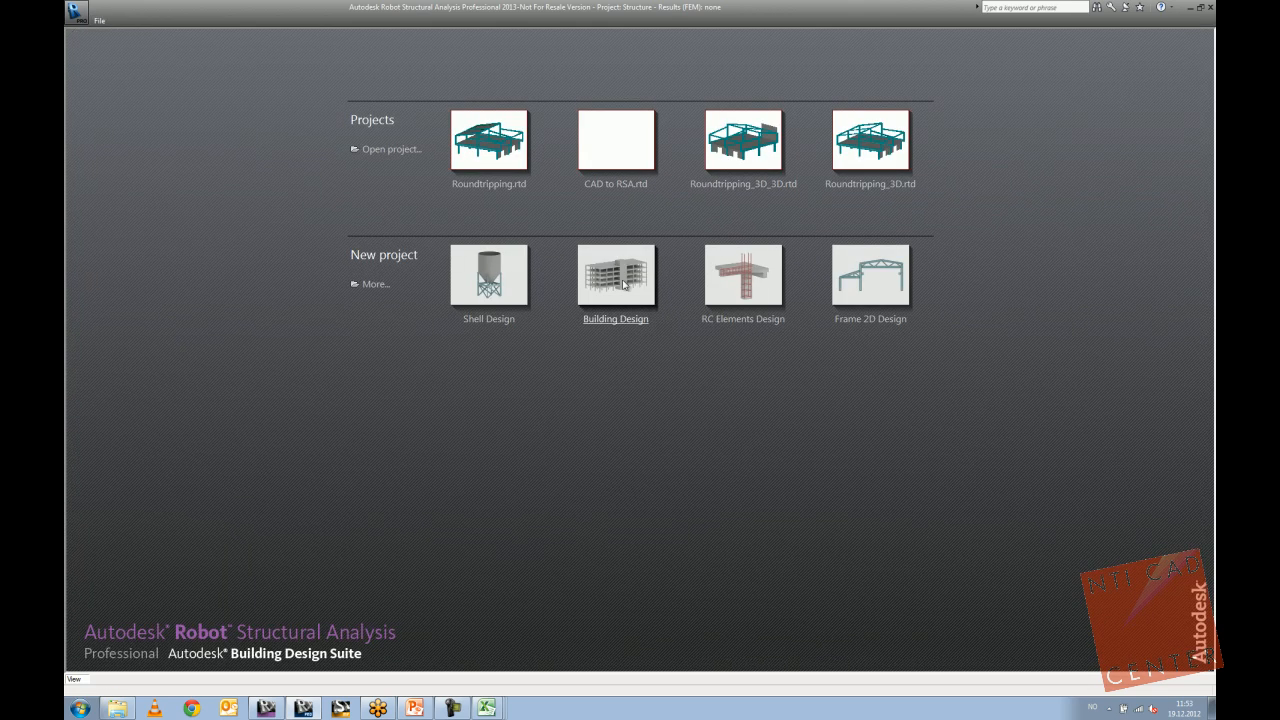
click(869, 300)
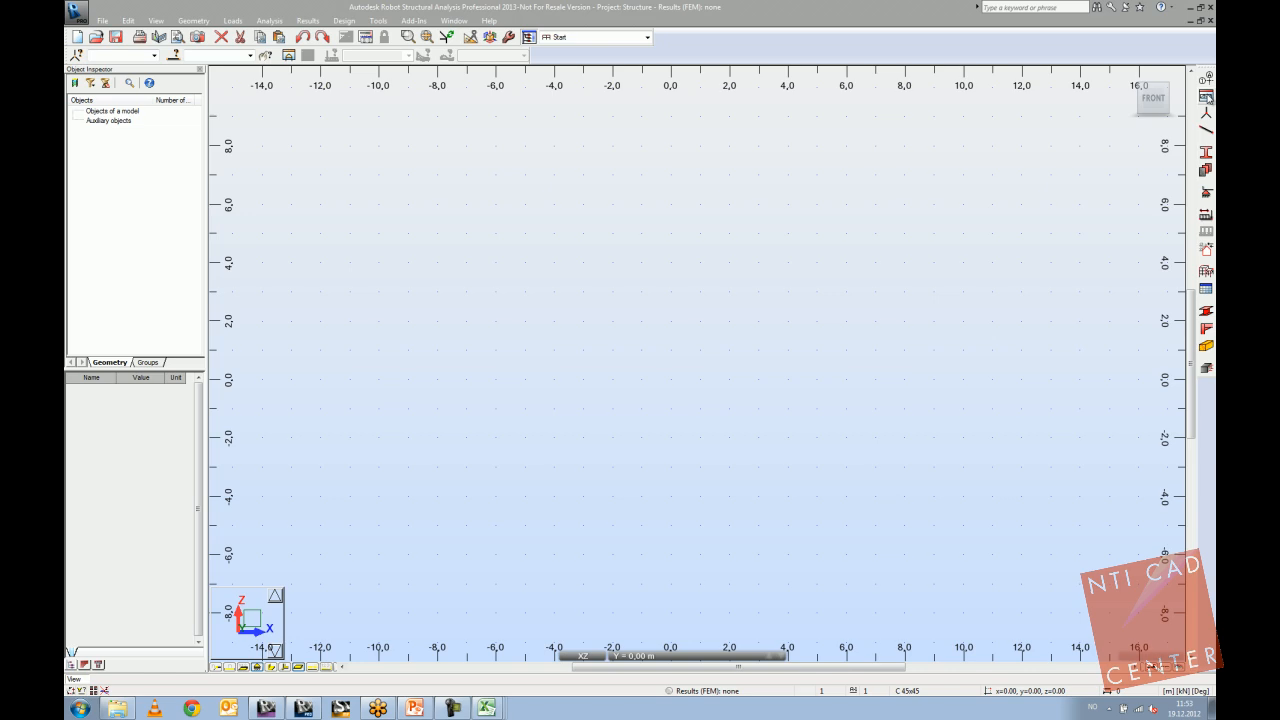
Draw two vertical C 45x45 RC column bars, from z = 2 to -4 m at x = -8 m and from z = 0 to 2 m at x = 10 m.
click(1206, 147)
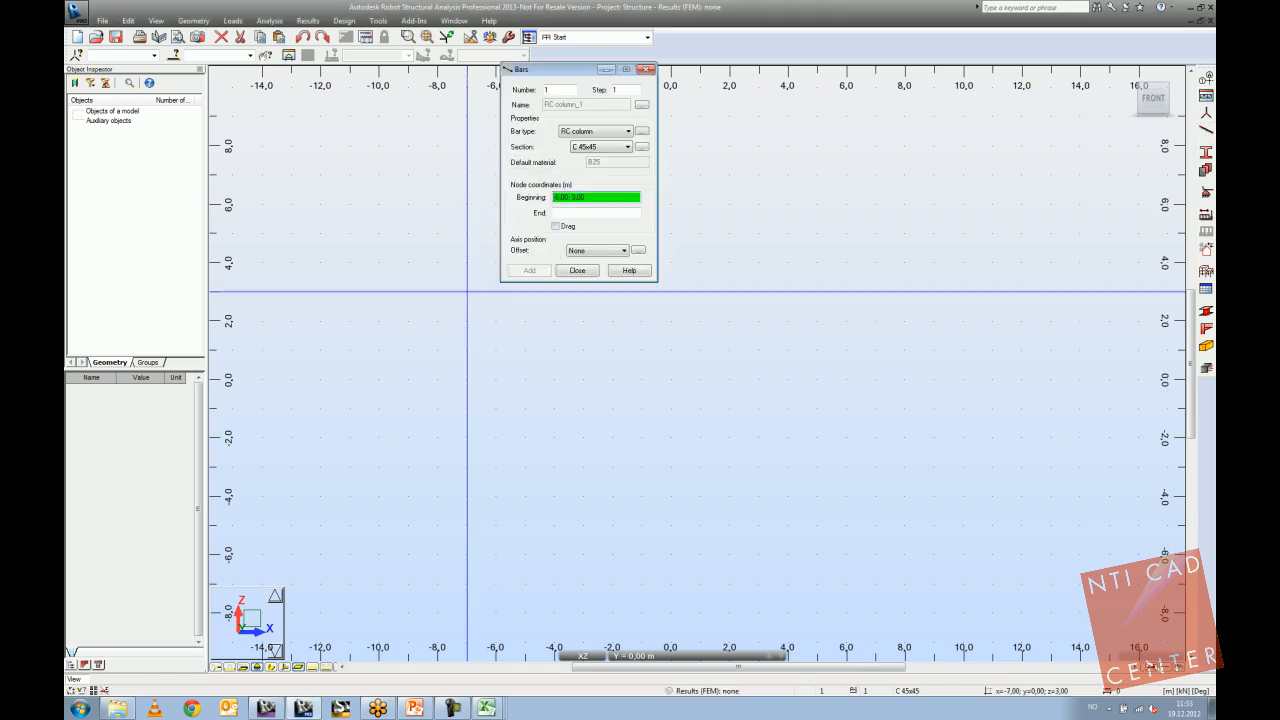
click(437, 321)
click(437, 495)
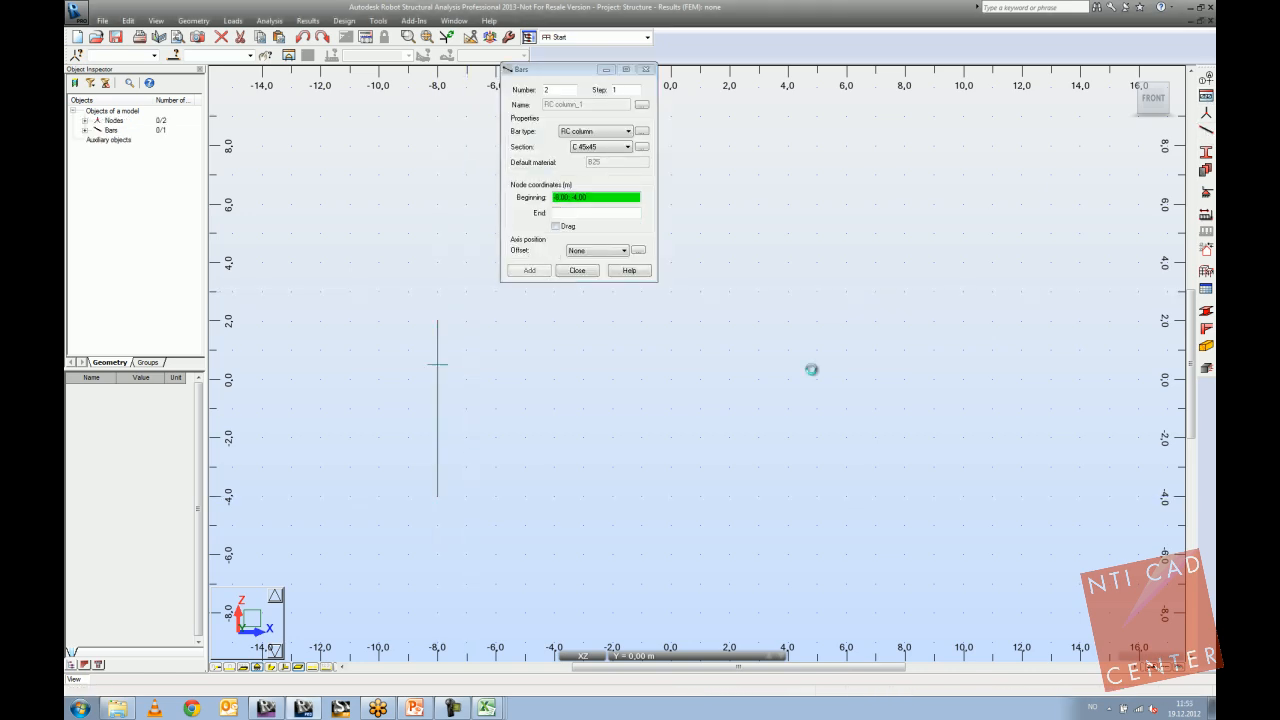
click(963, 379)
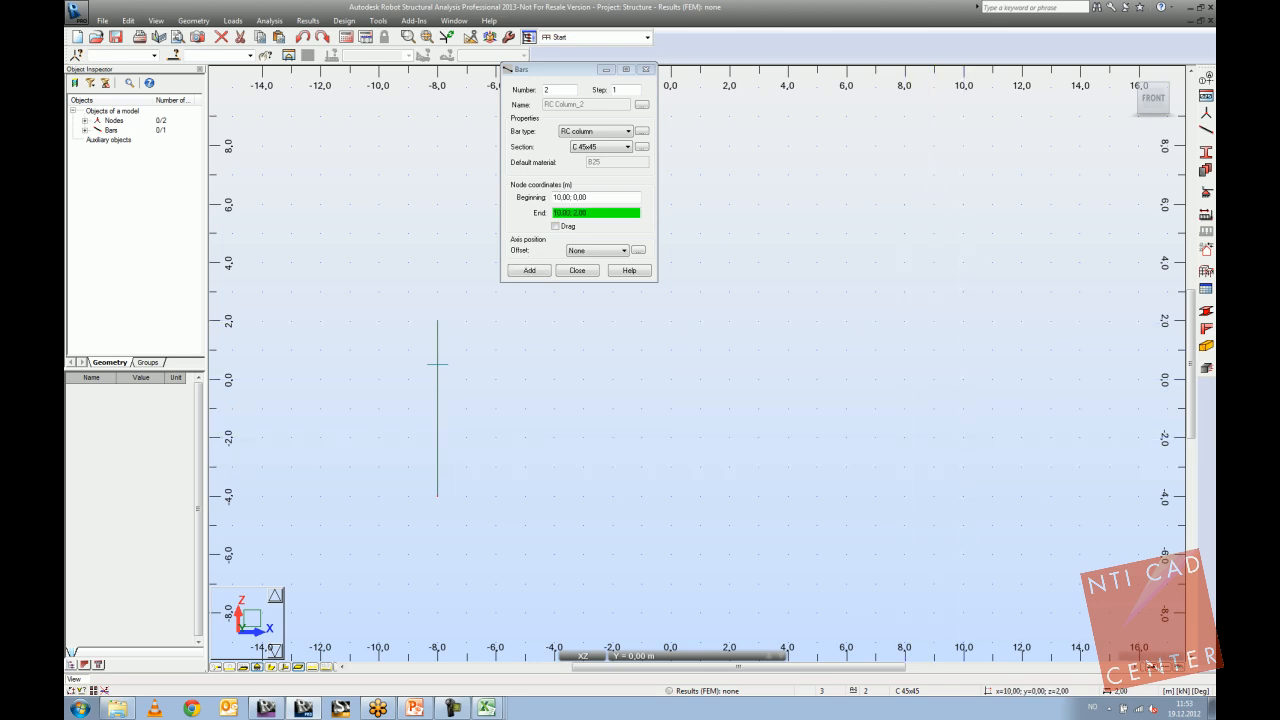
click(963, 321)
right_click(855, 358)
click(865, 366)
scroll(790, 342, down, 2)
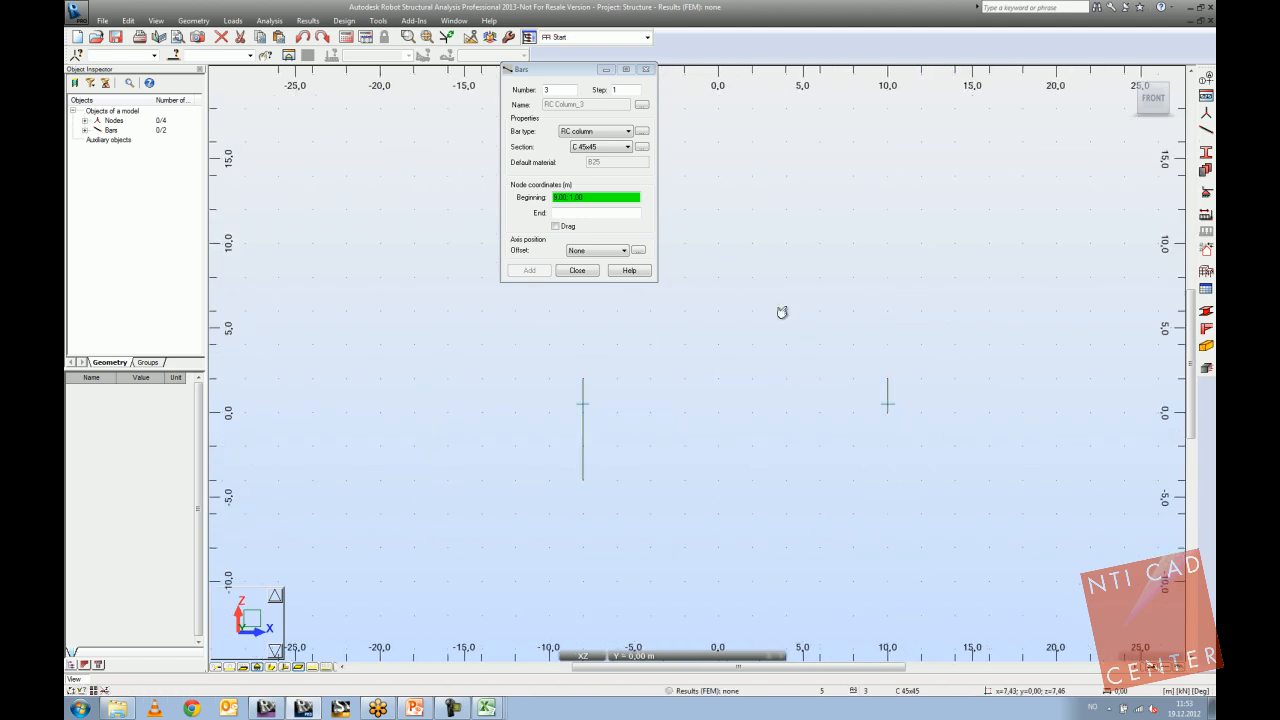
click(646, 70)
Show the two columns in 3D and open the Typical Structures library of beams, frames and trusses beside them.
middle_drag(683, 363, 566, 320)
scroll(567, 321, down, 1)
shift+middle_drag(638, 363, 694, 283)
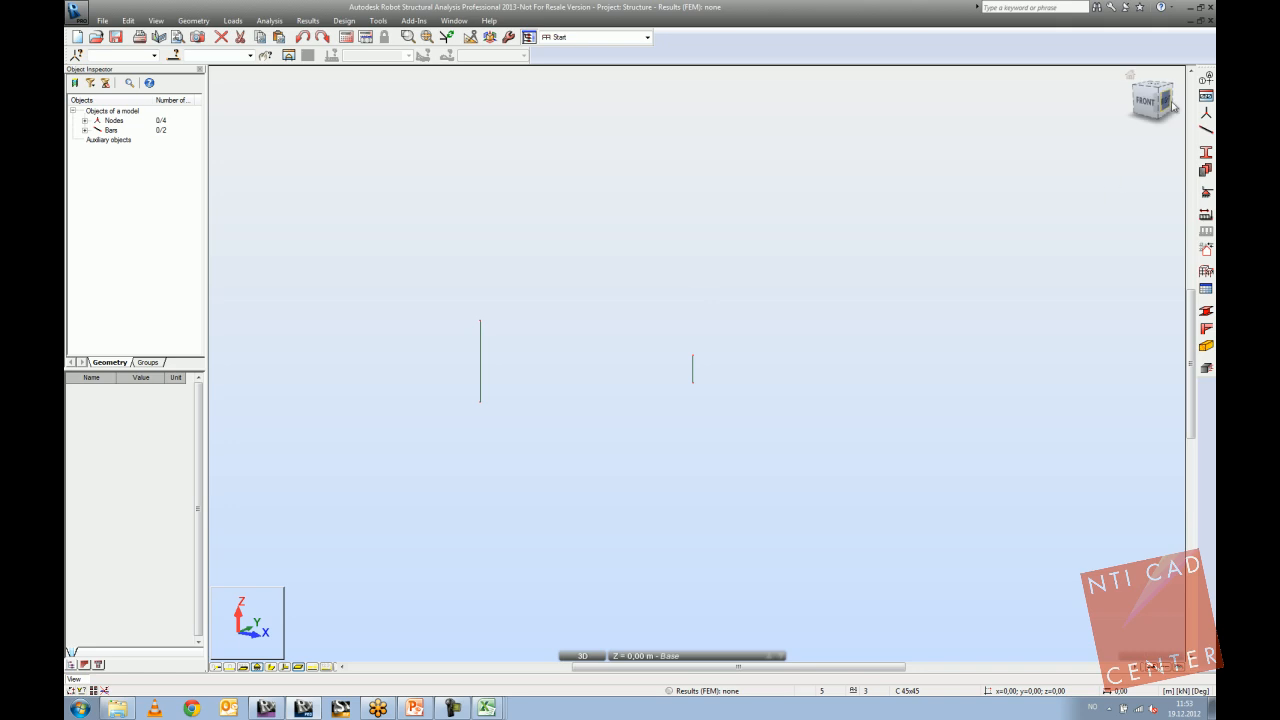
click(1206, 97)
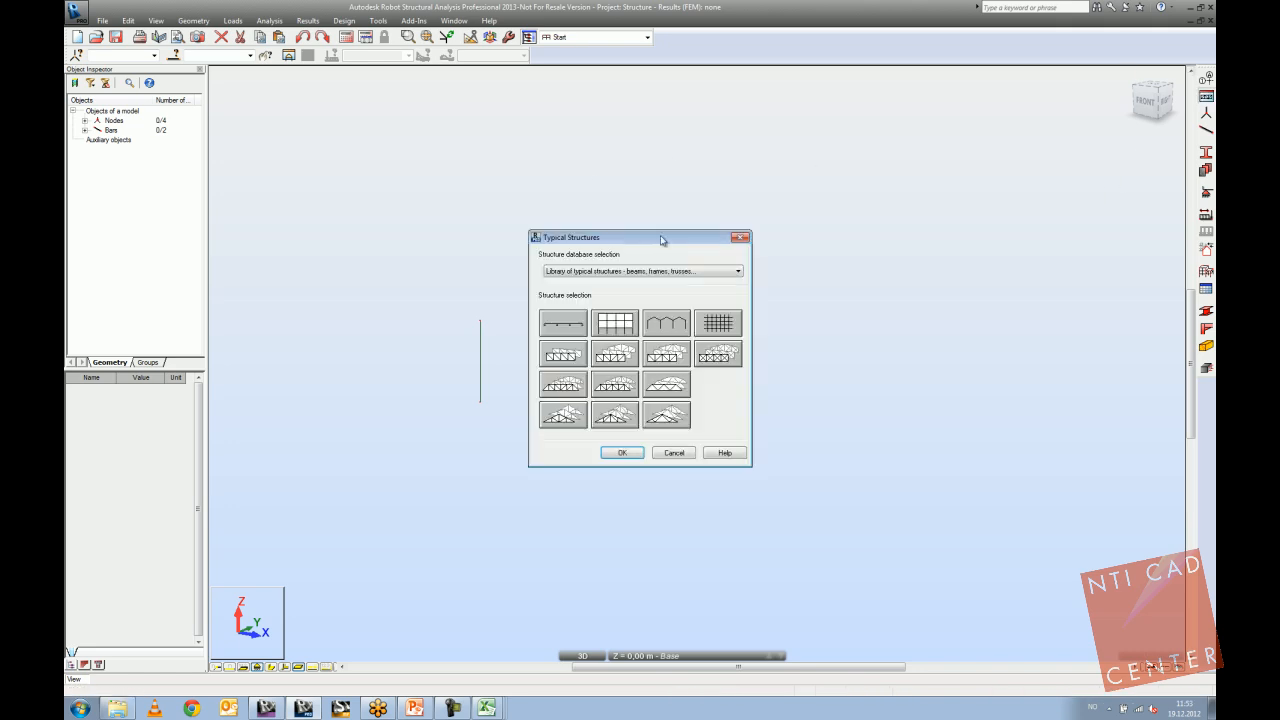
drag(695, 243, 926, 125)
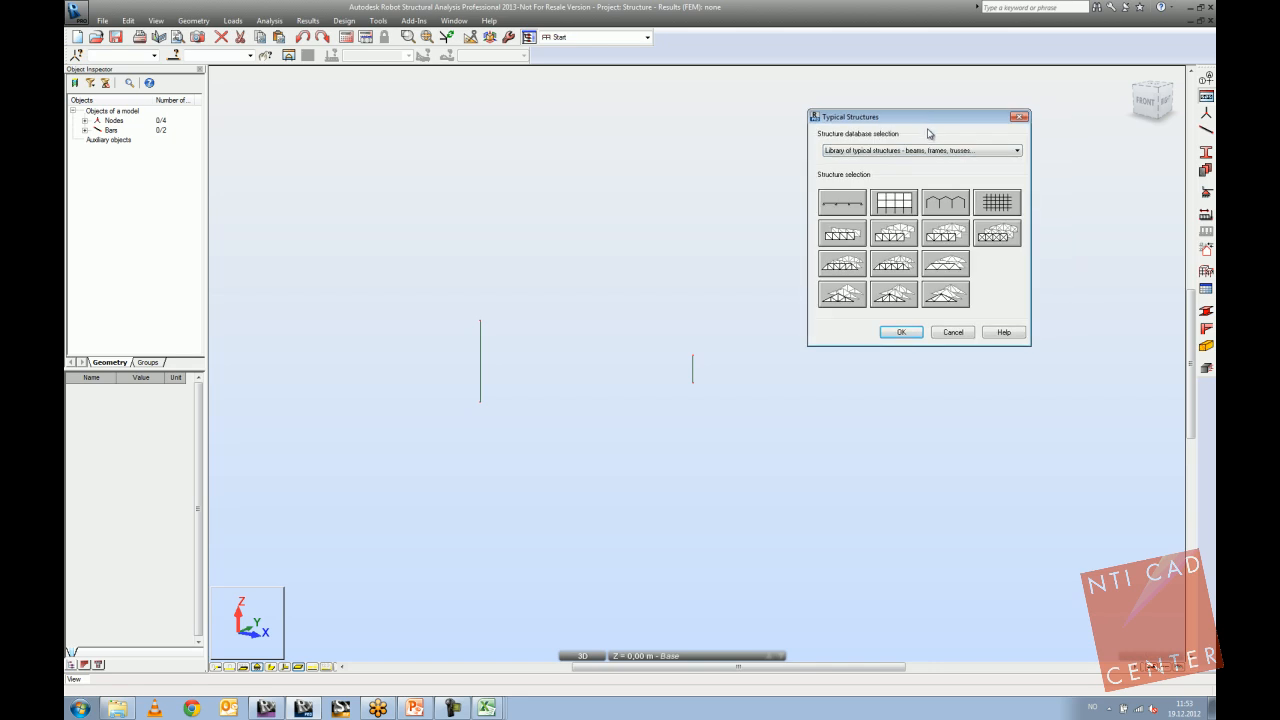
click(885, 151)
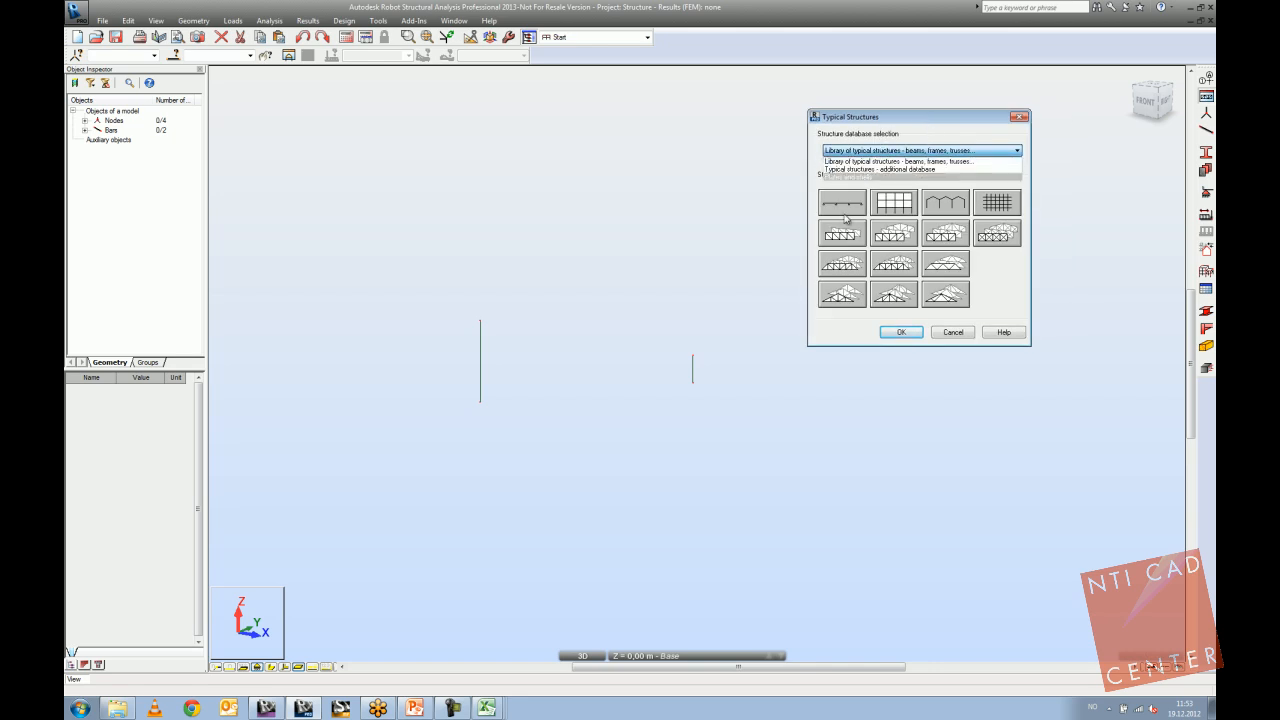
click(845, 163)
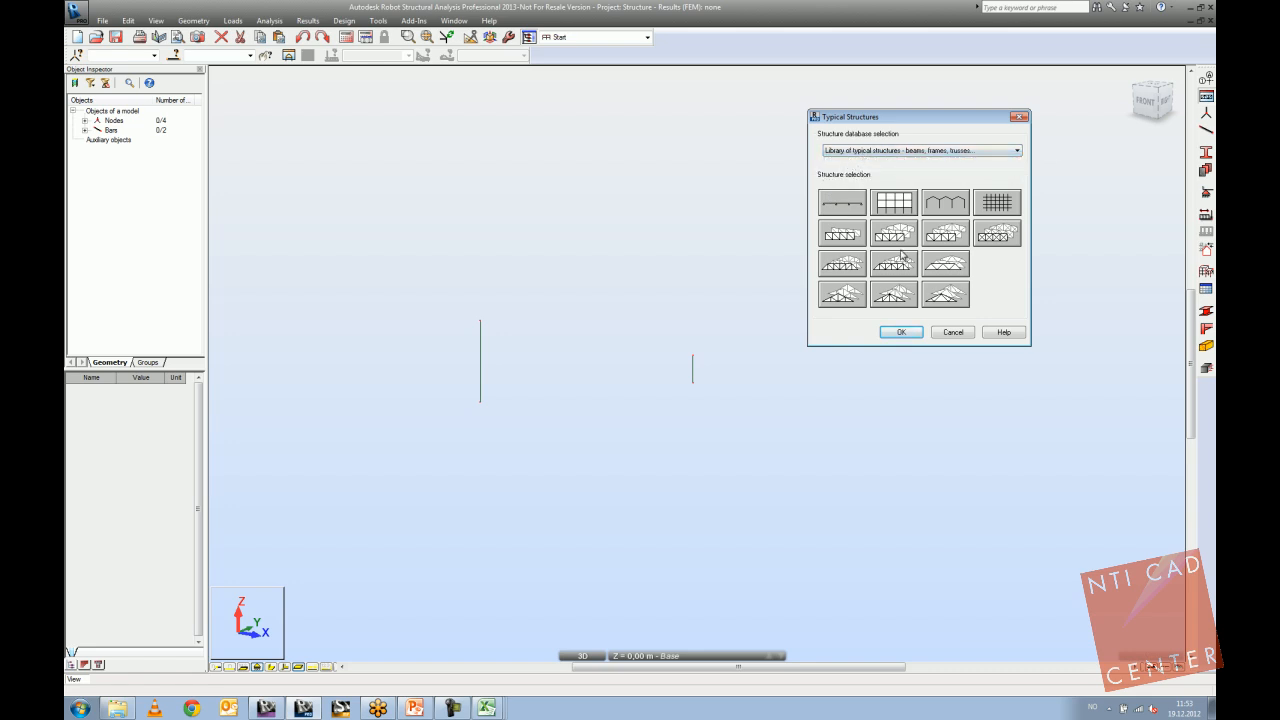
Browse the structure databases and choose the rectangular truss type 6 from Typical structures - additional database.
click(871, 151)
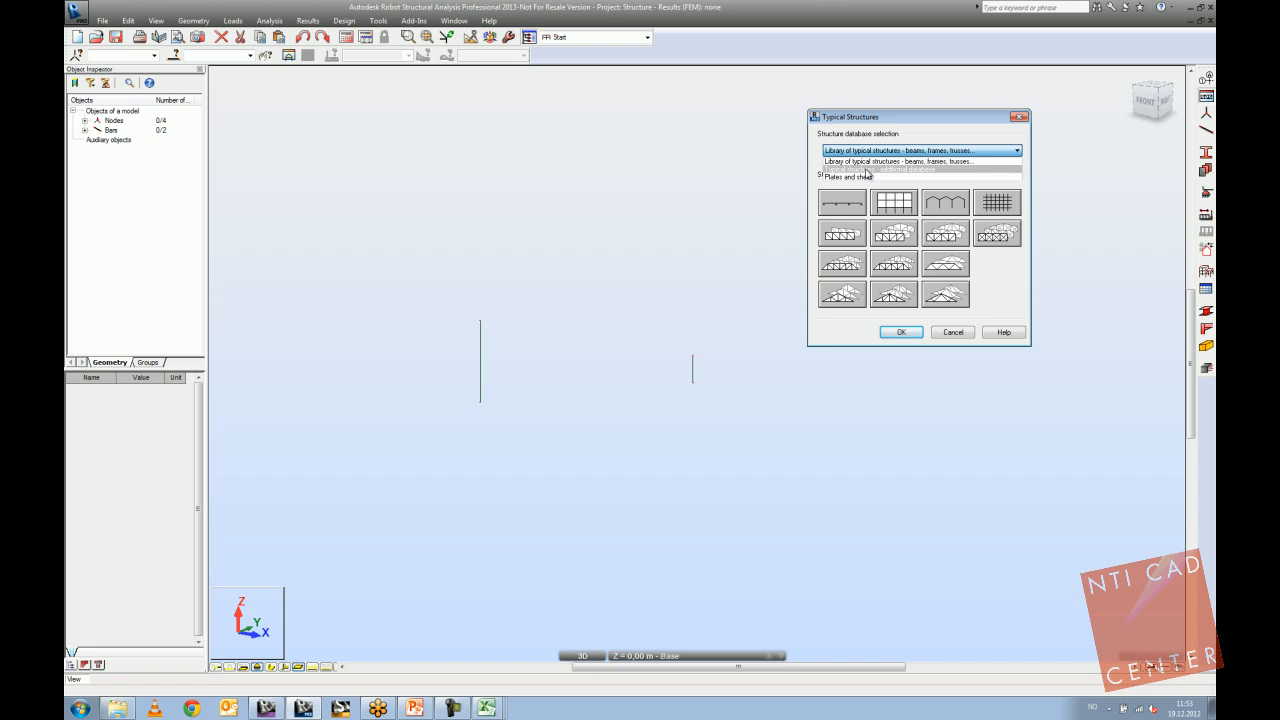
click(866, 169)
click(863, 151)
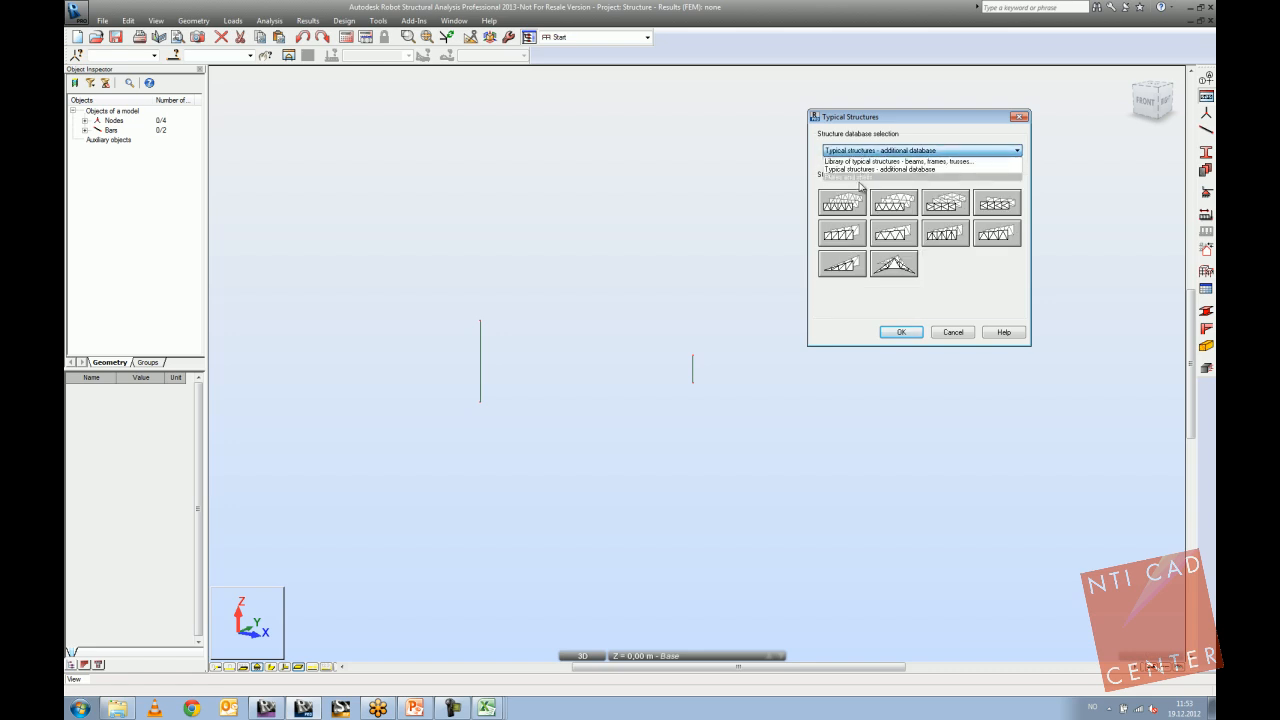
click(860, 177)
click(864, 152)
click(863, 170)
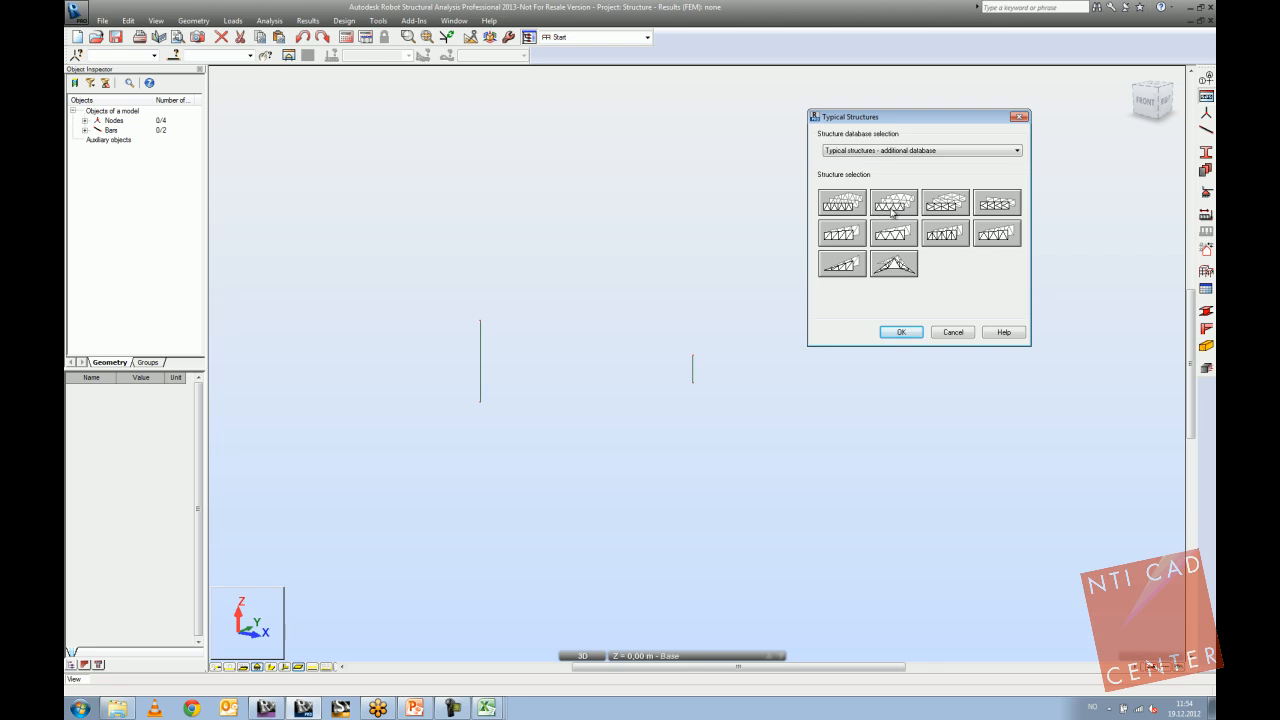
click(898, 206)
click(901, 334)
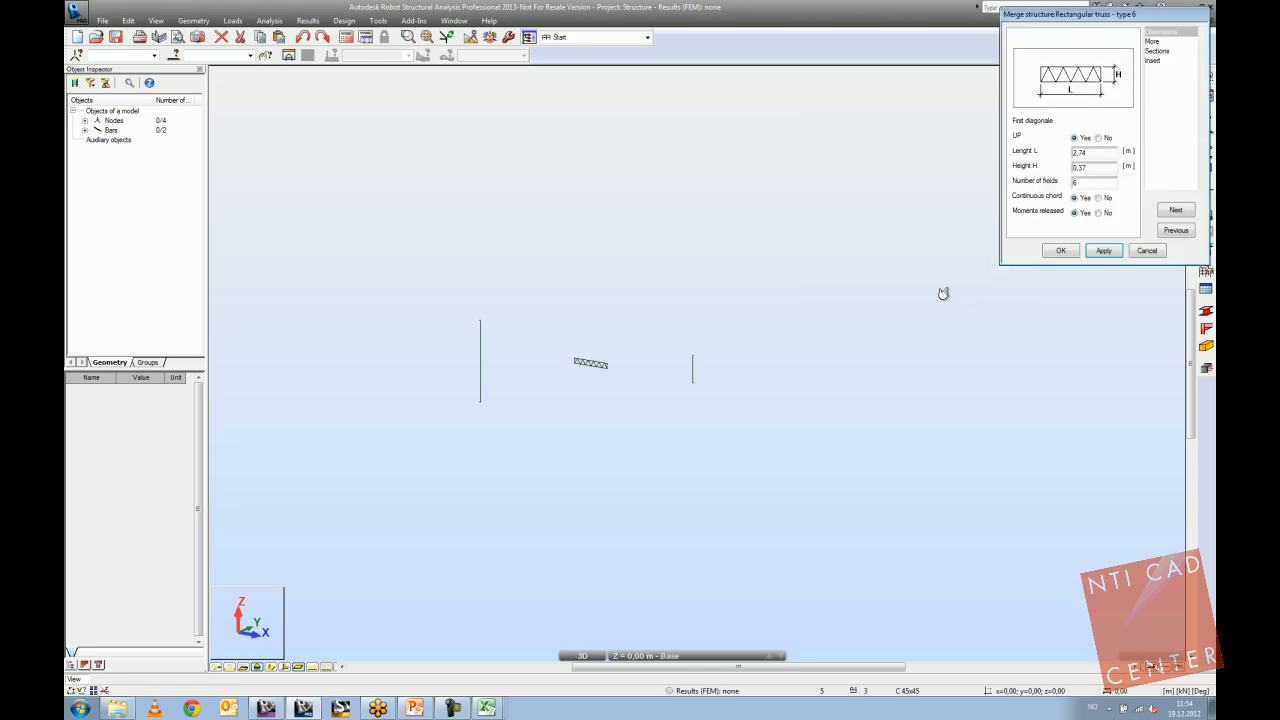
Set the truss length L to 18.00 m by picking the distance between the two column tops, and apply it.
double_click(1103, 153)
click(482, 322)
click(685, 360)
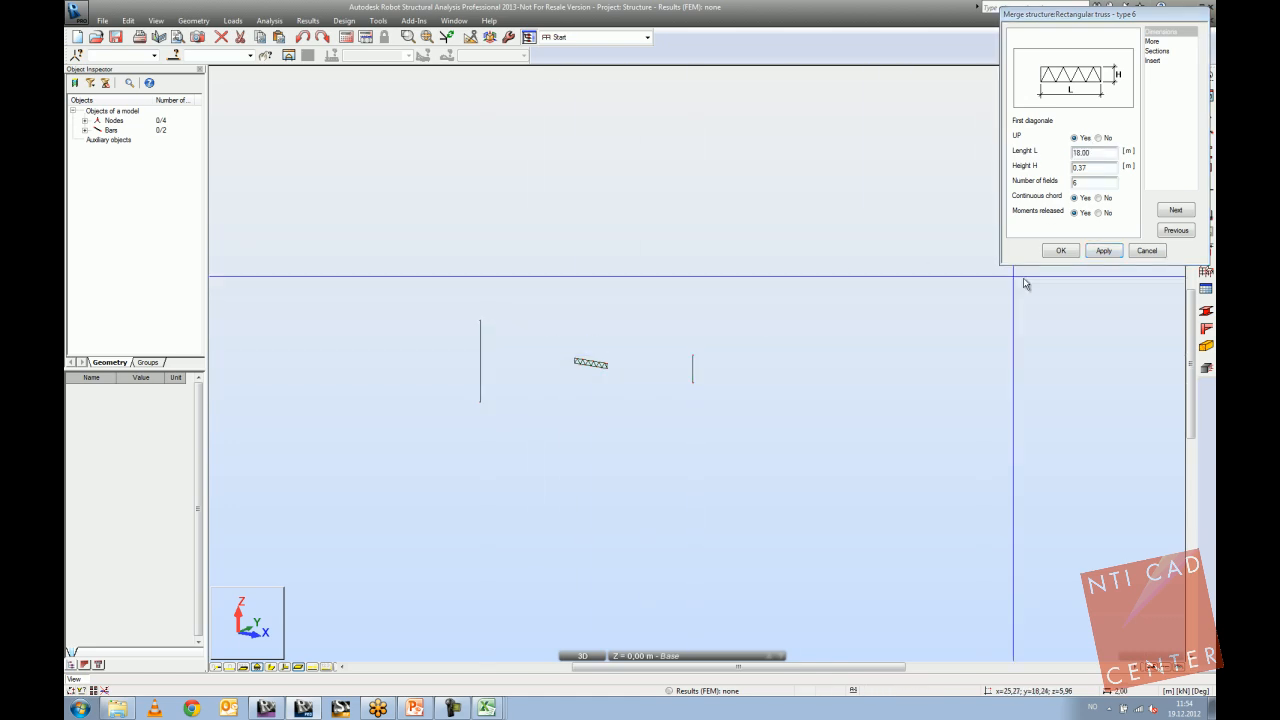
click(1103, 251)
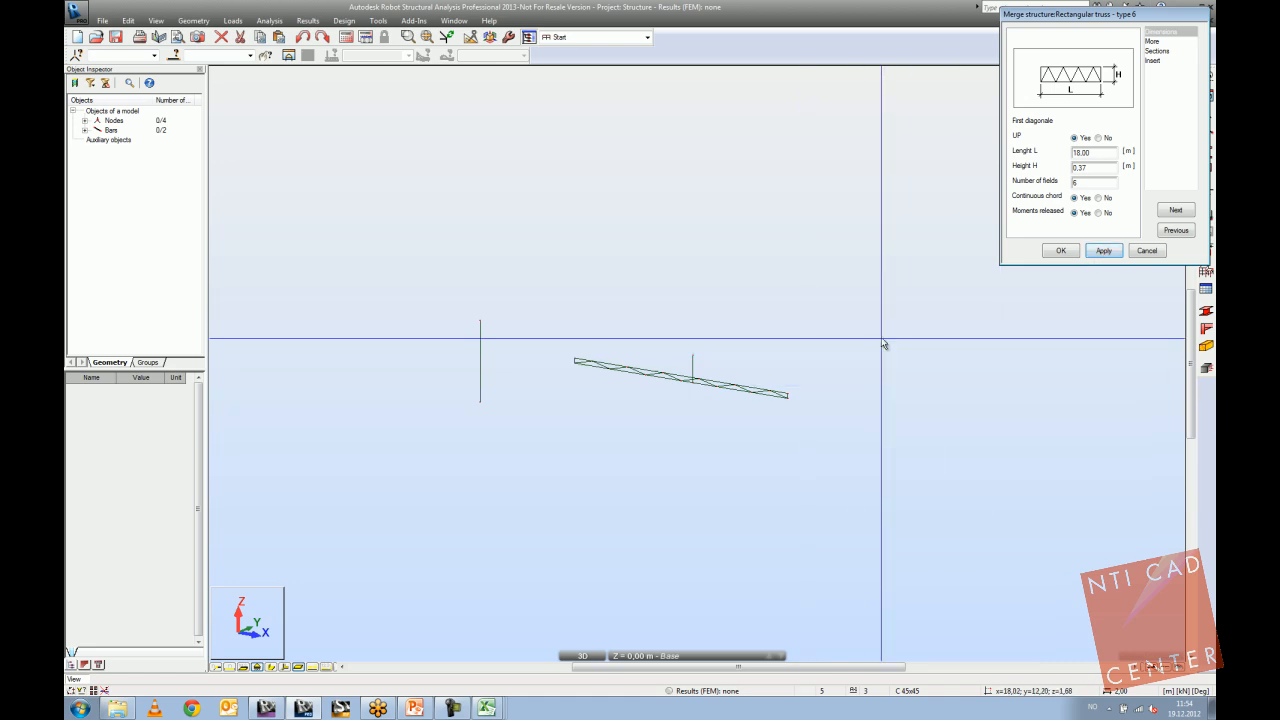
Set the truss height H to 1.00 m with 11 fields, turn off released moments, and apply the dimensions.
double_click(1083, 166)
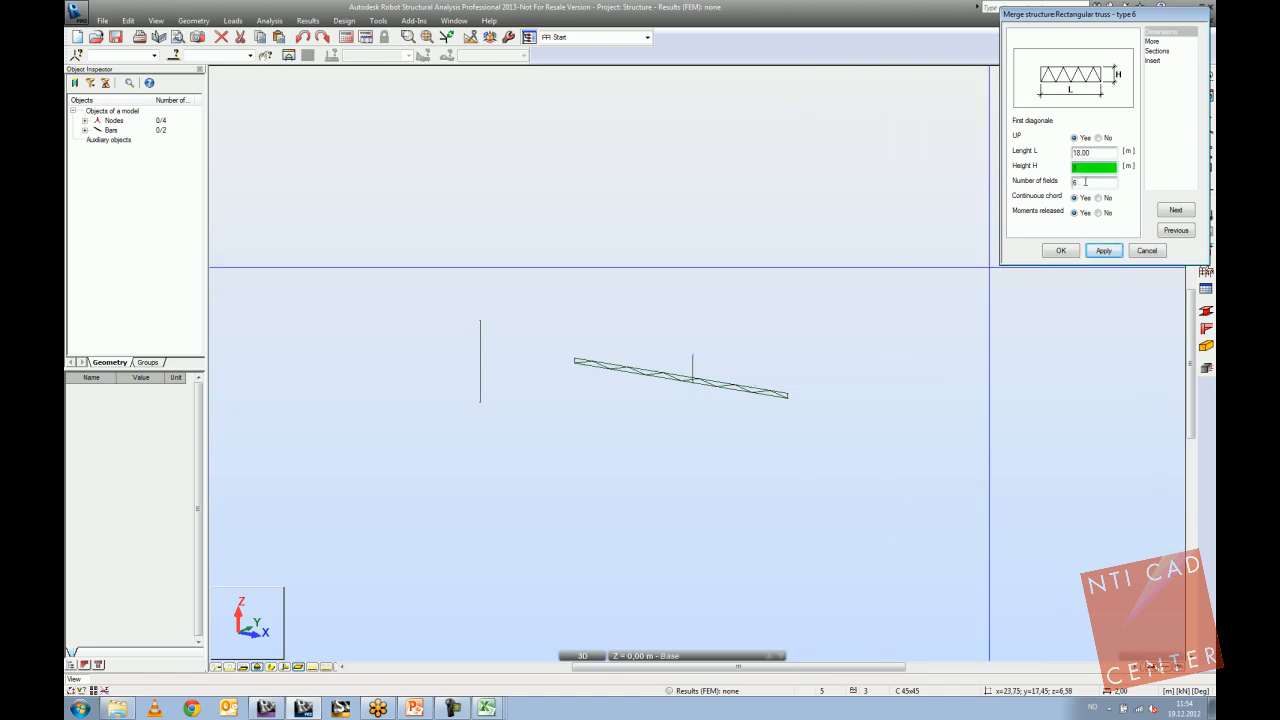
text(1)
key(Tab)
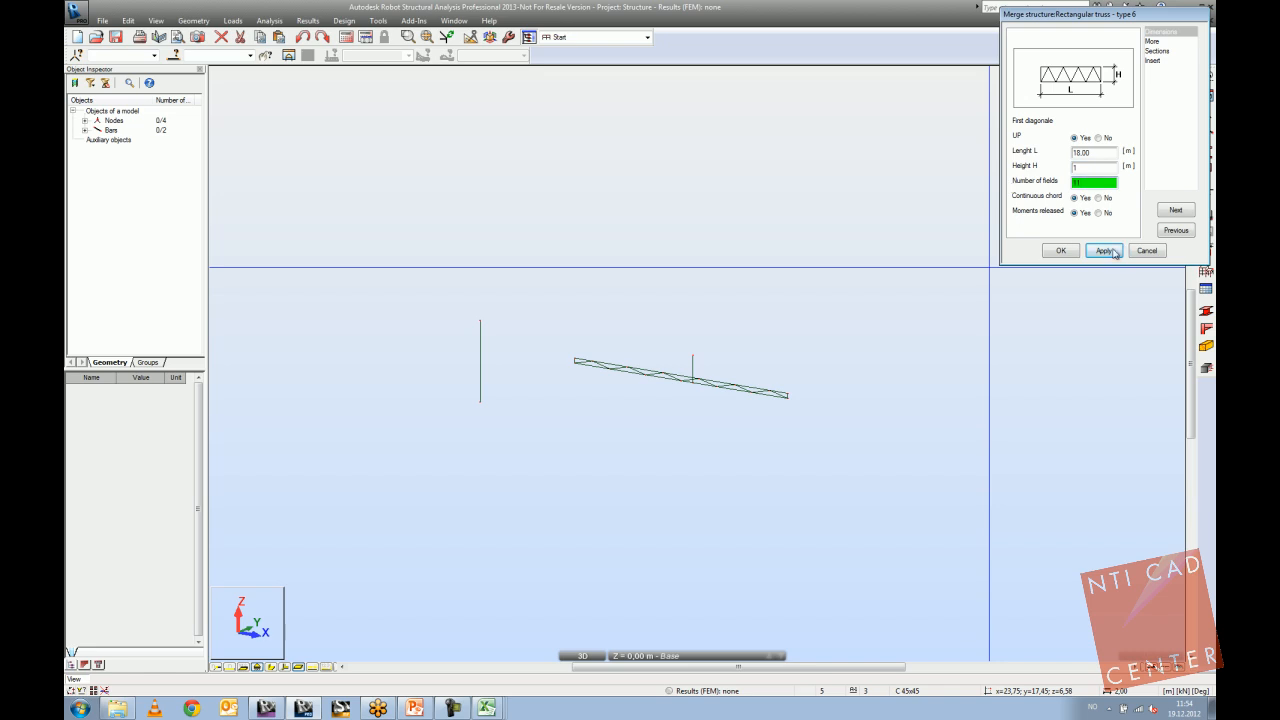
text(11)
click(1120, 251)
click(1098, 213)
click(1101, 251)
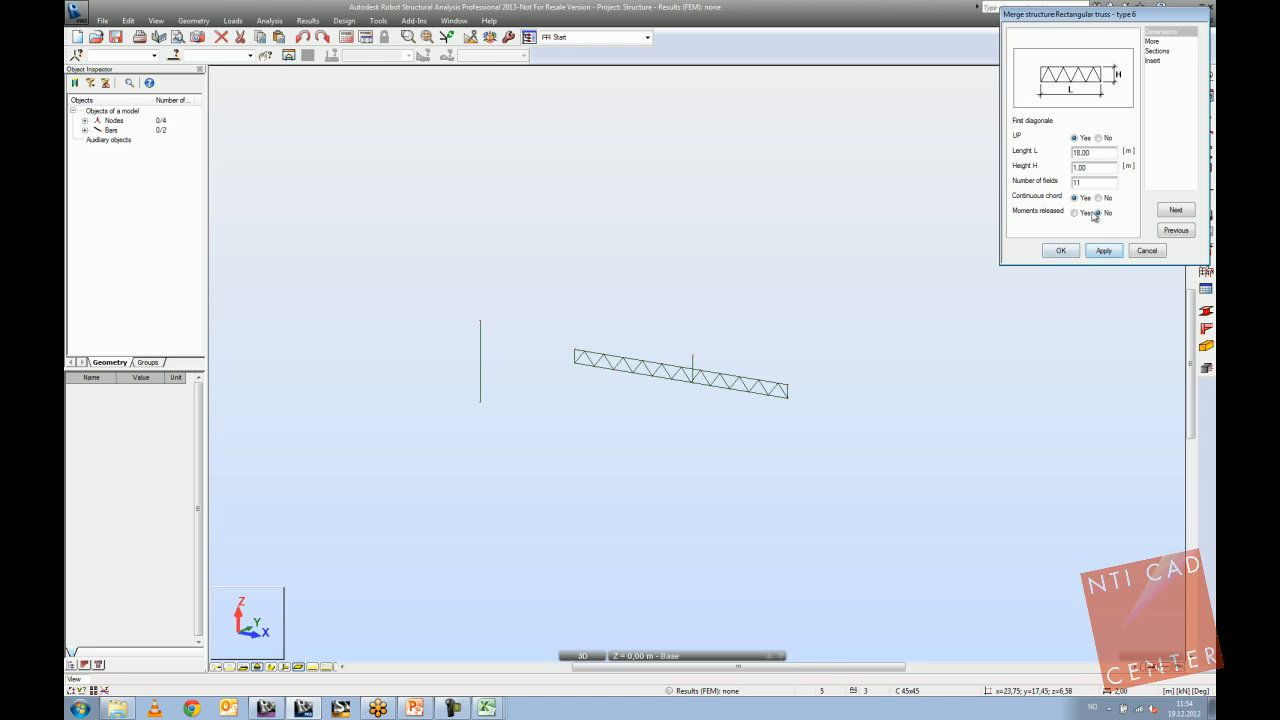
Set the truss's distance D1 to 0.50 m to raise the upper chord at mid-span, and apply it.
click(1153, 41)
drag(1081, 138, 1039, 138)
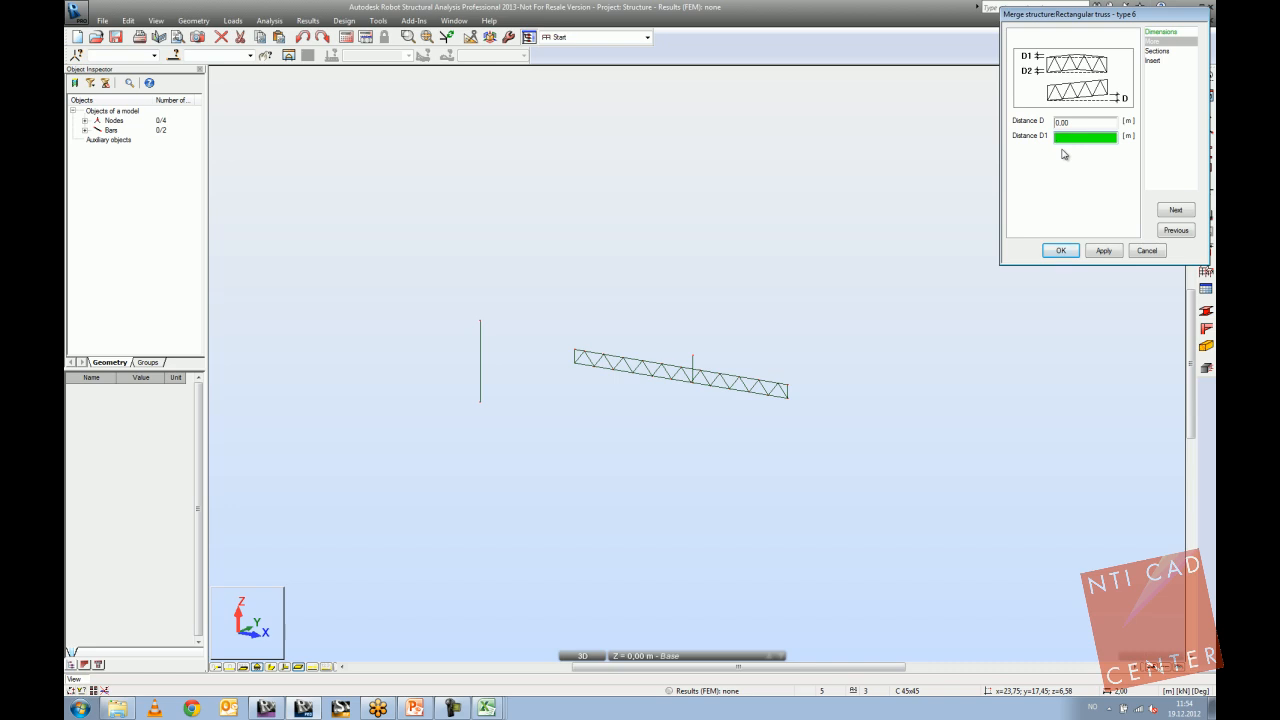
text(0.5)
click(1101, 251)
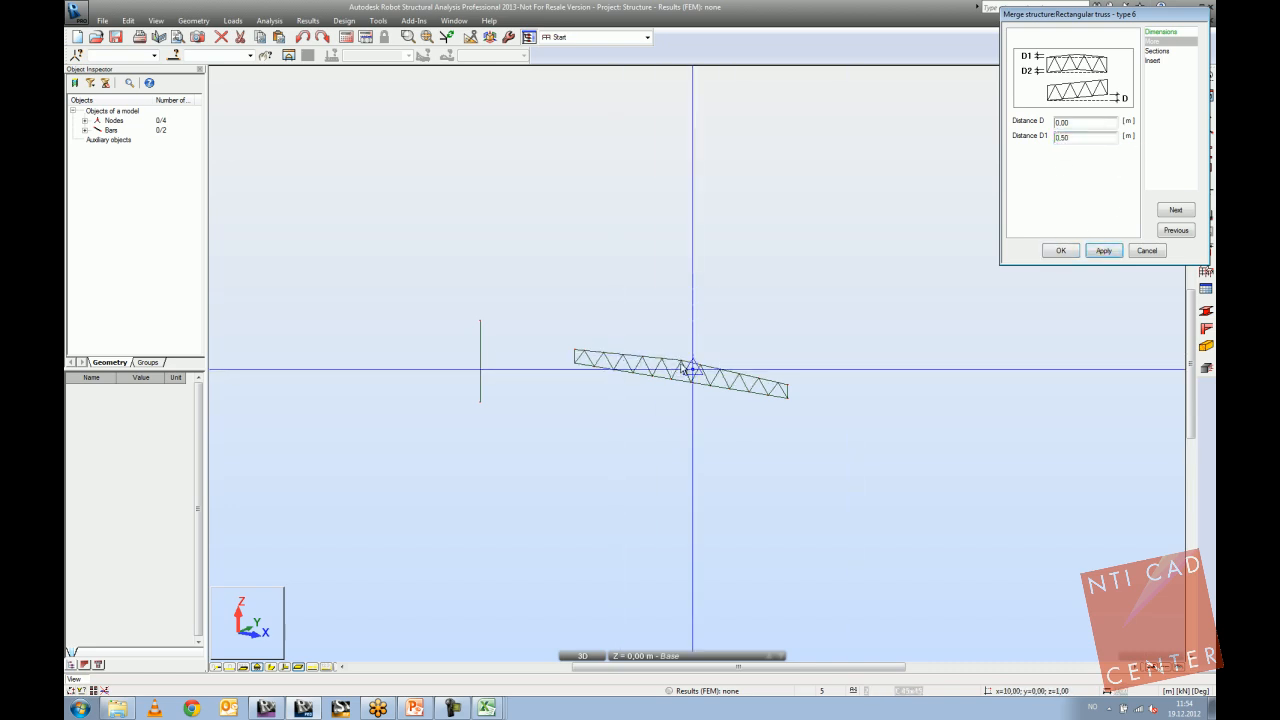
Assign the upper chord section CFRR 50x30x4 from the NS 3472 section database.
click(1157, 50)
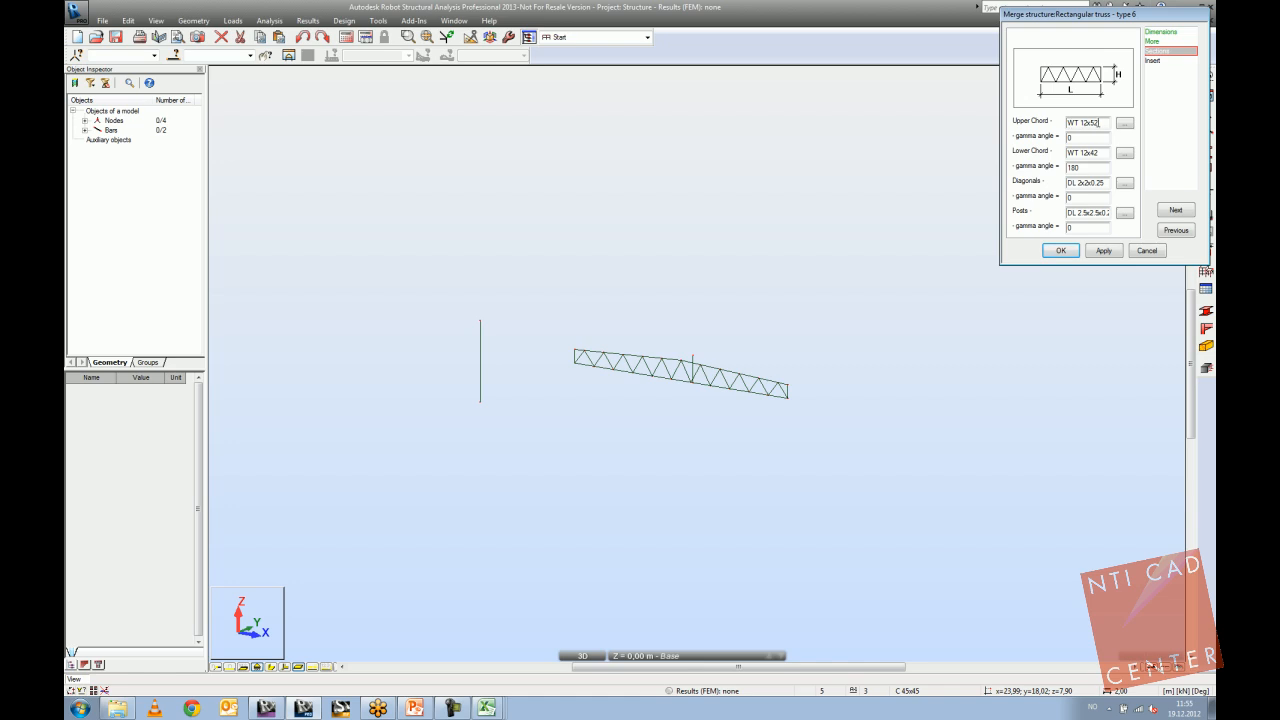
click(1125, 123)
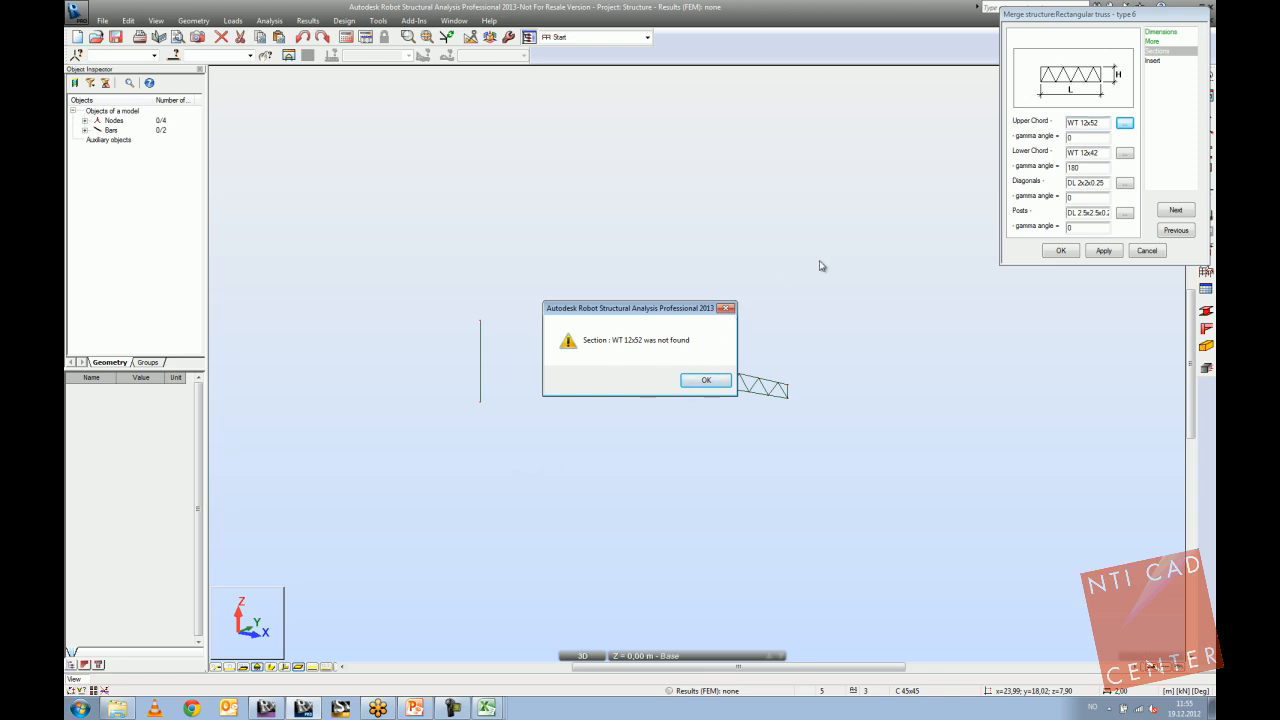
click(726, 308)
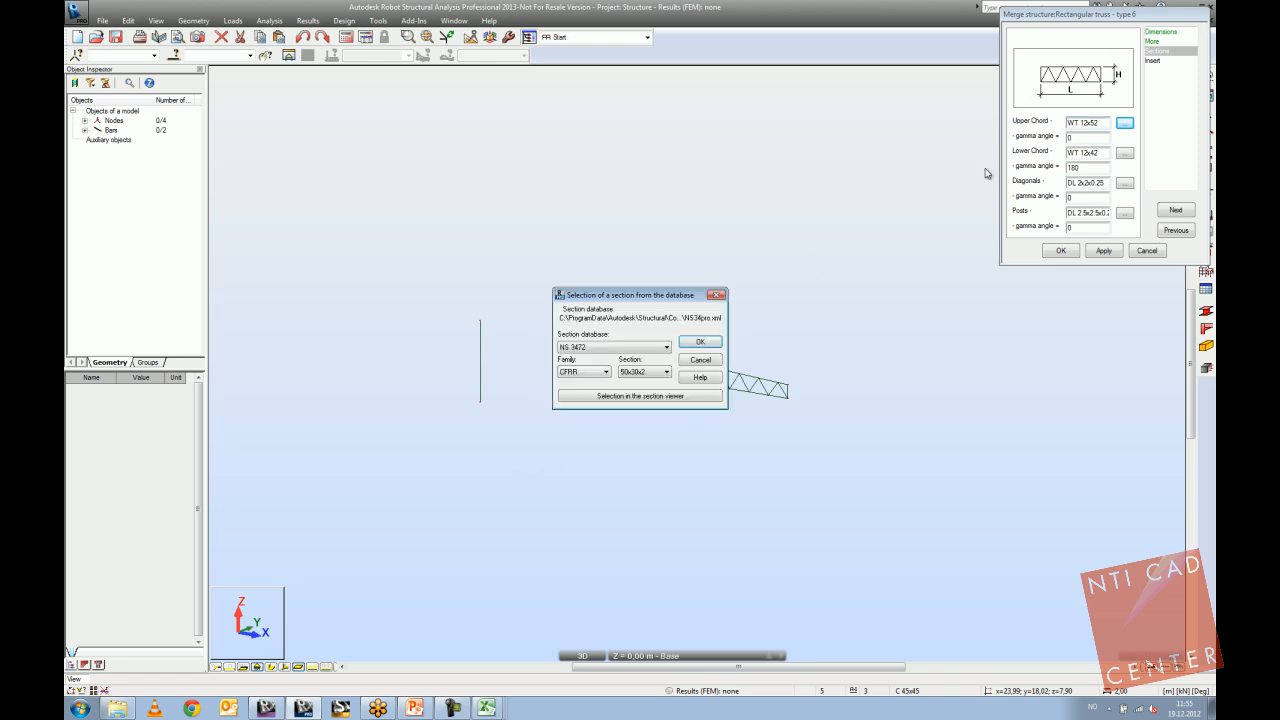
drag(661, 294, 810, 189)
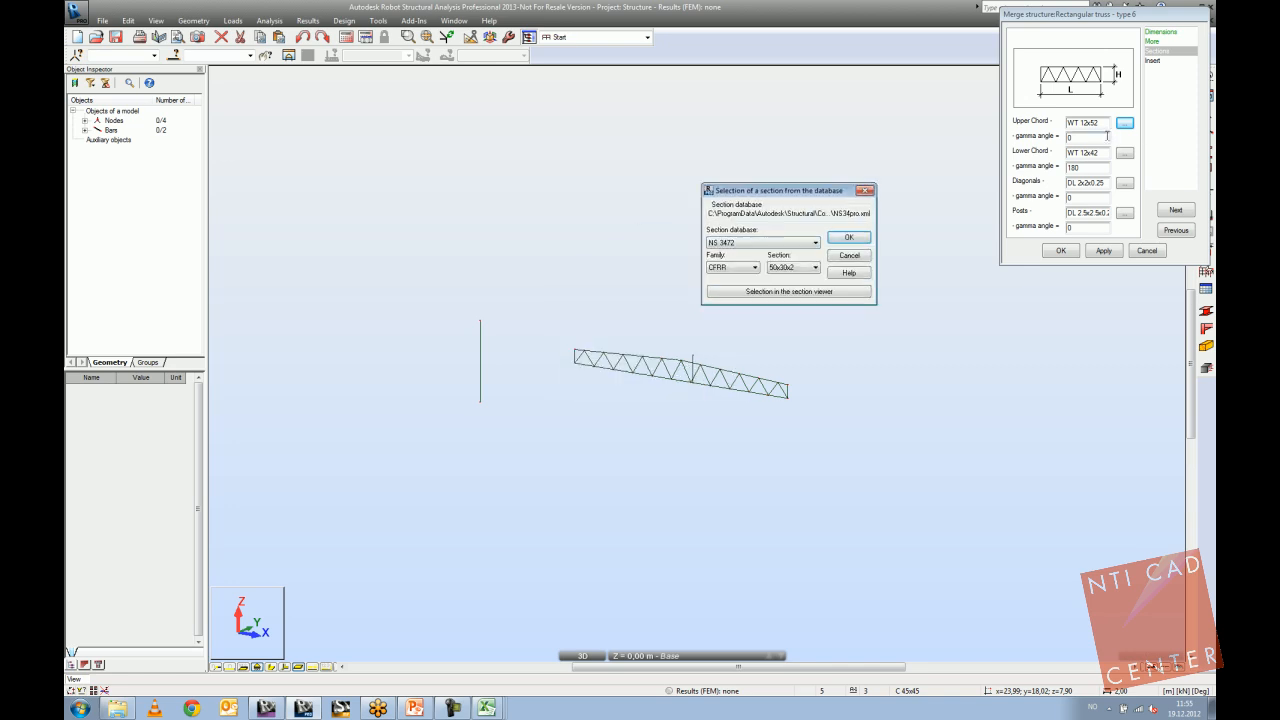
click(750, 268)
click(750, 268)
click(797, 268)
click(793, 306)
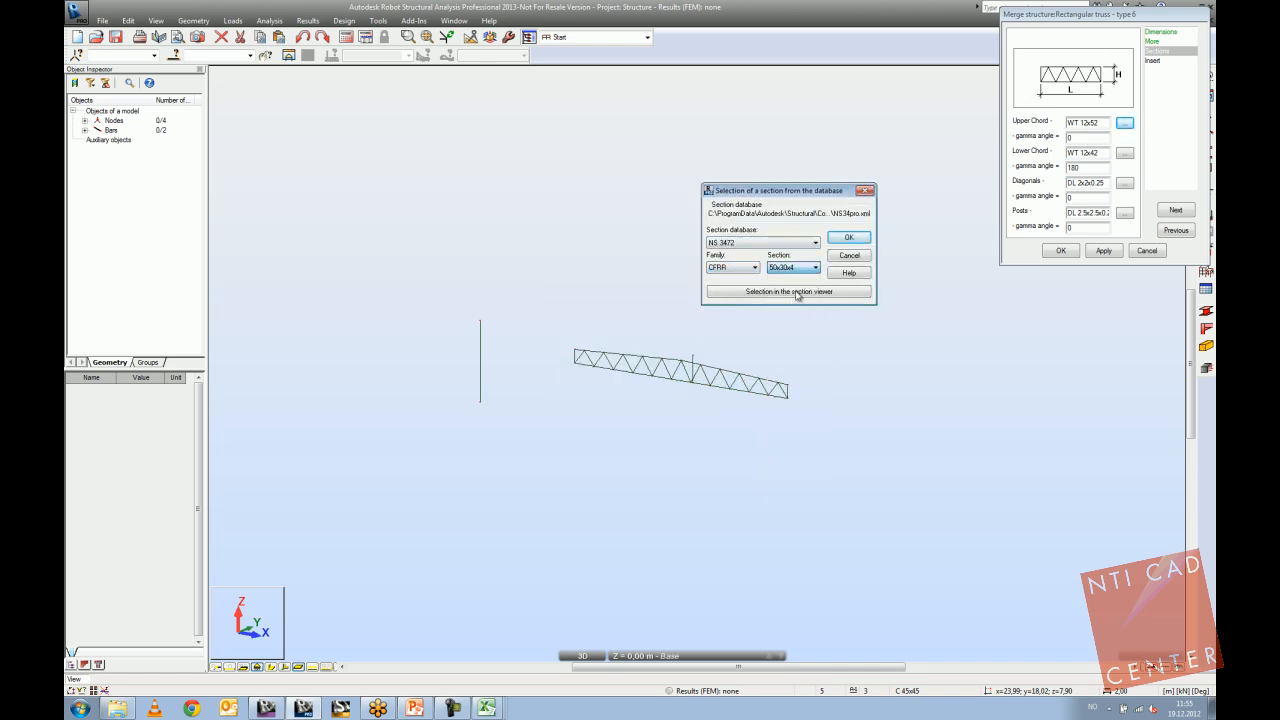
click(847, 238)
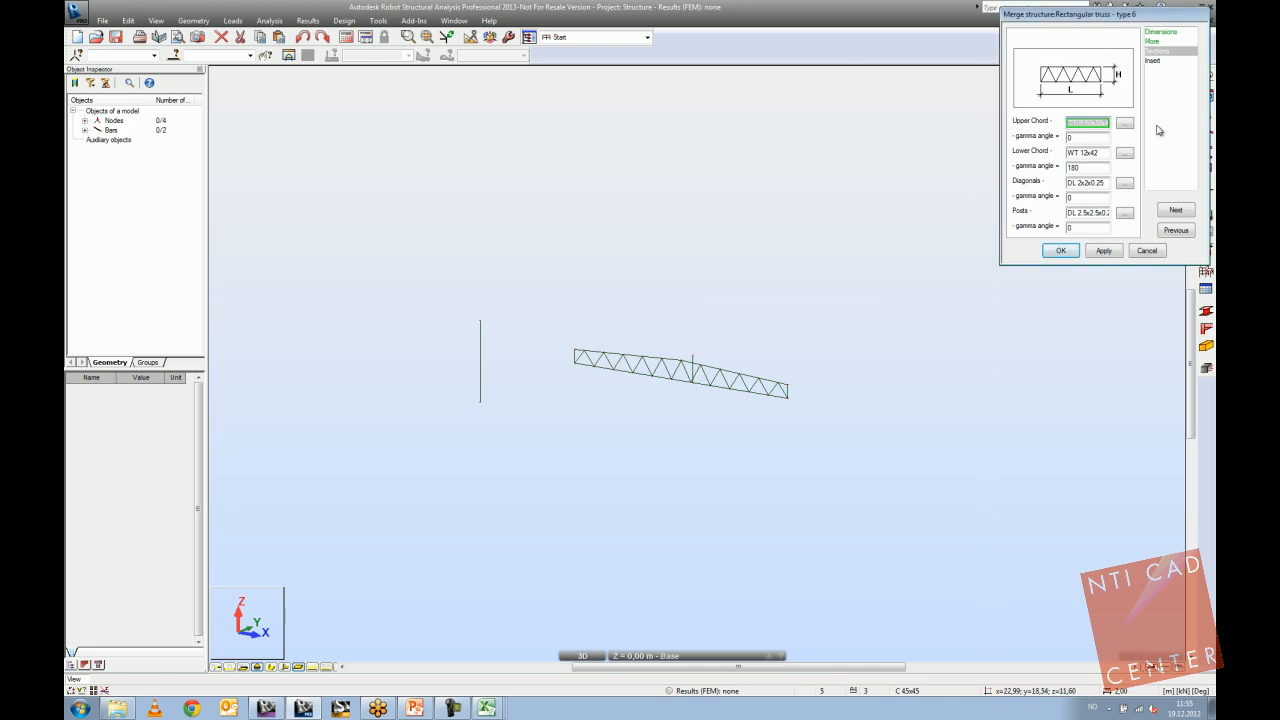
Set the lower chord and diagonals to CFRR 50x30x4 and the posts to HEA 100.
drag(1104, 155, 1110, 214)
text(CFRR 50x30x4)
text(CFRR 50x30x4)
text(He)
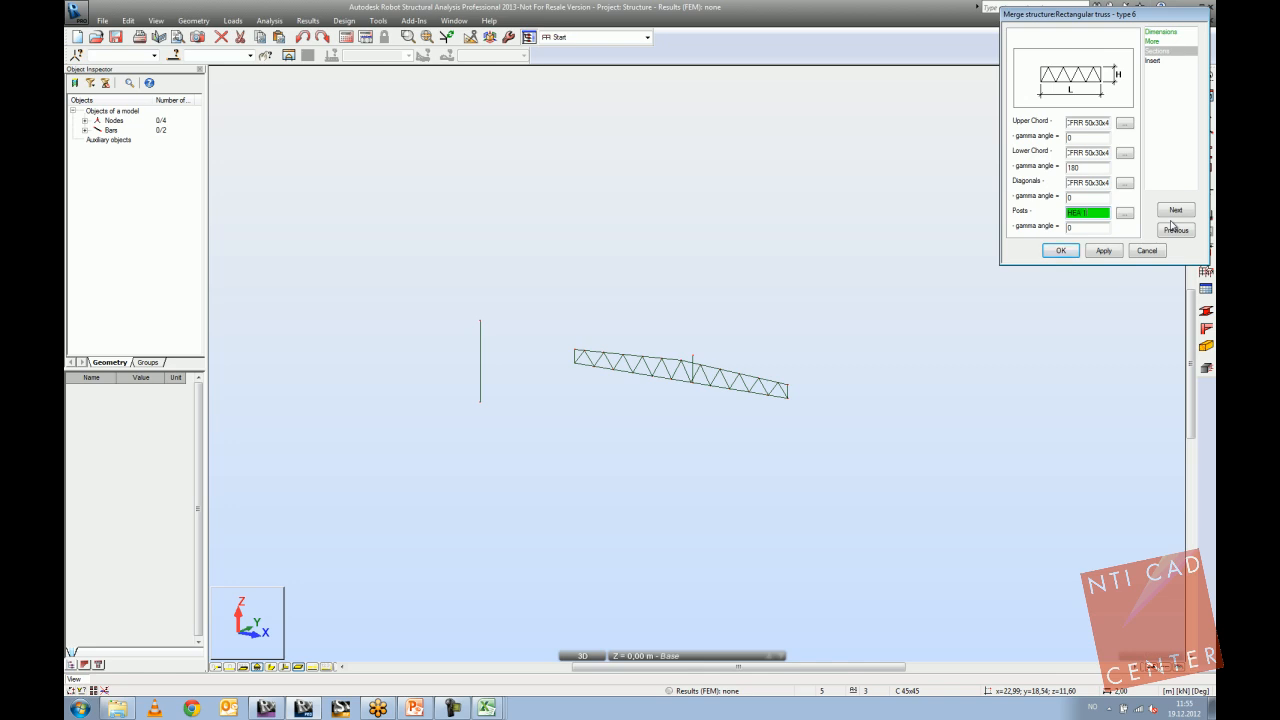
click(1098, 199)
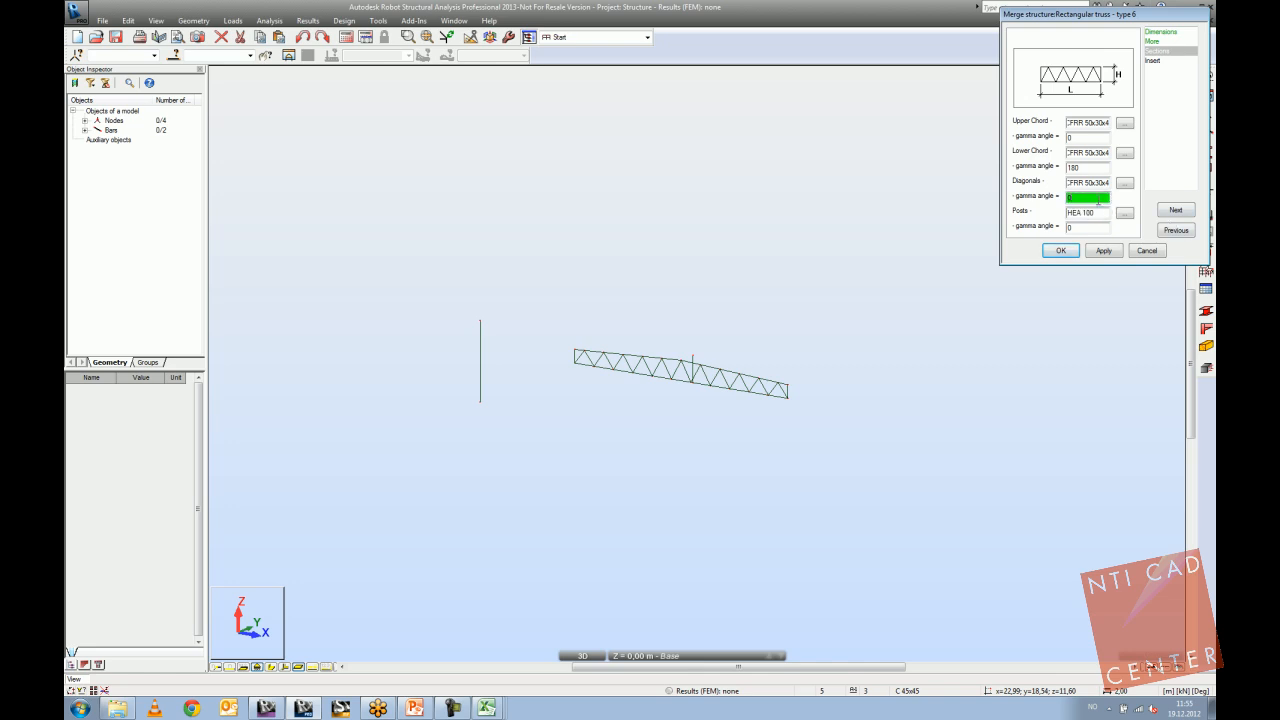
Place the truss with its insertion point on the taller column's top at -8.00; 0.00; 2.00, and apply it.
click(1152, 62)
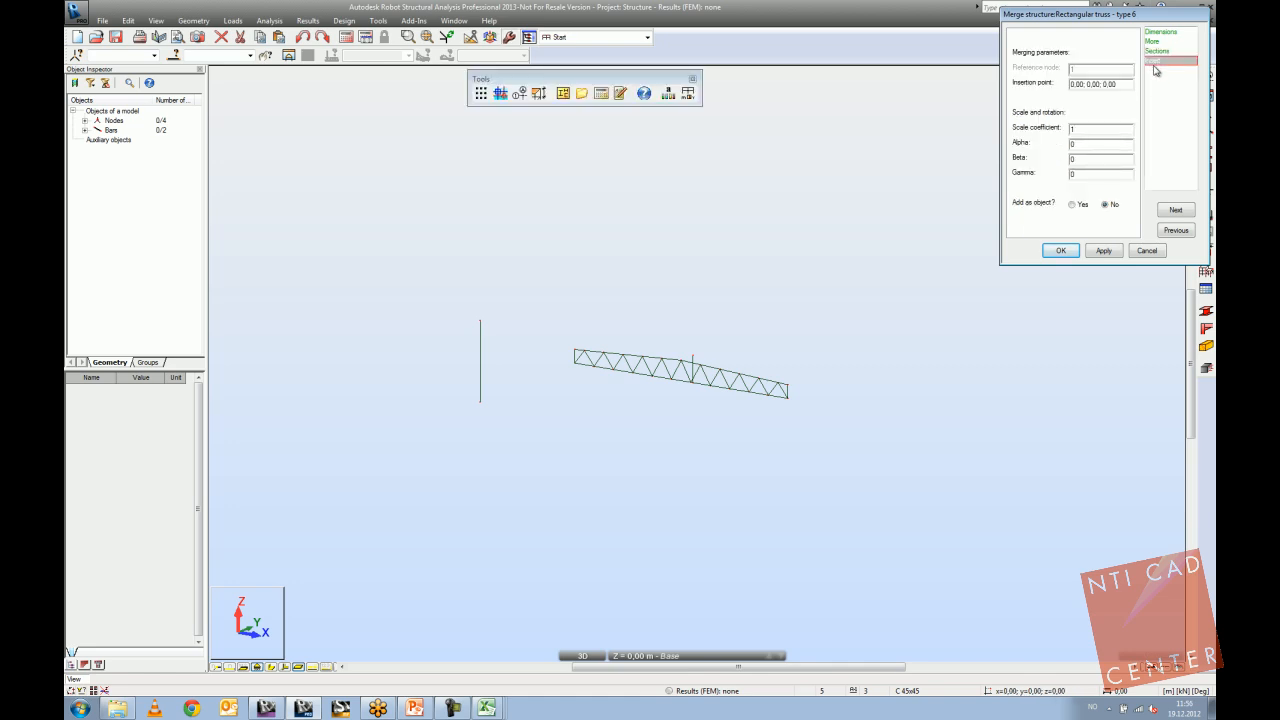
click(1100, 84)
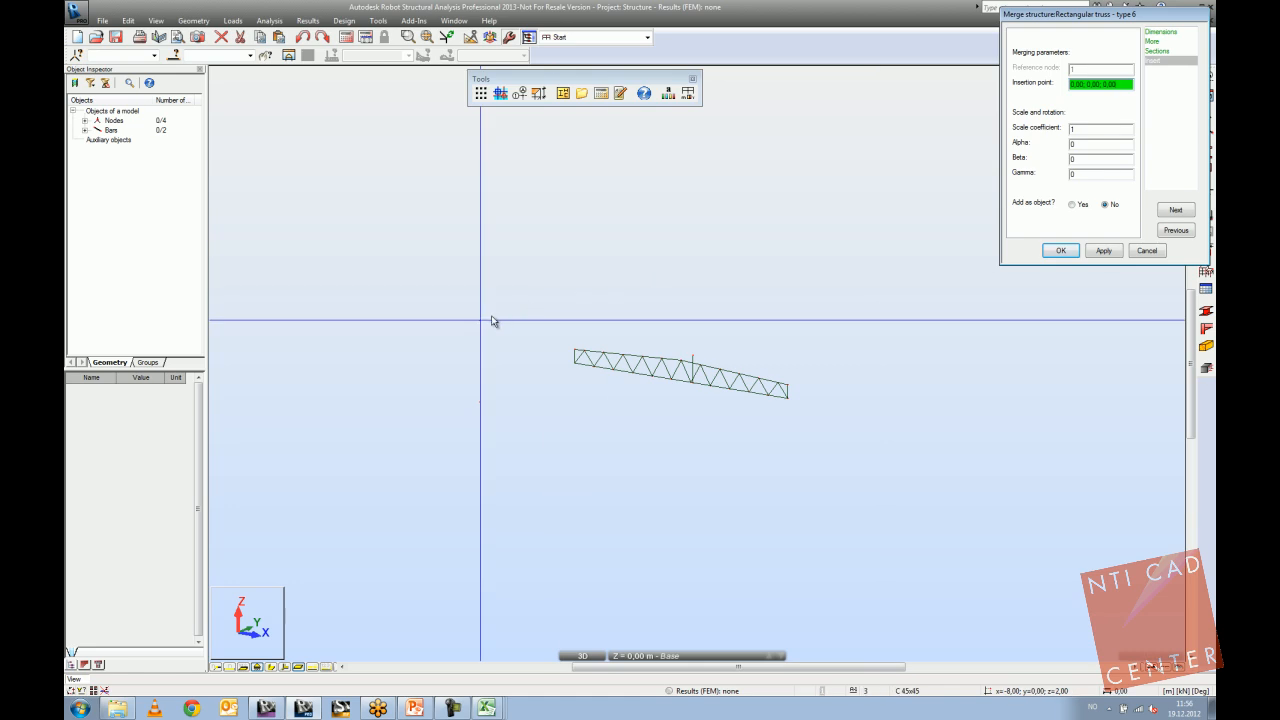
click(1103, 250)
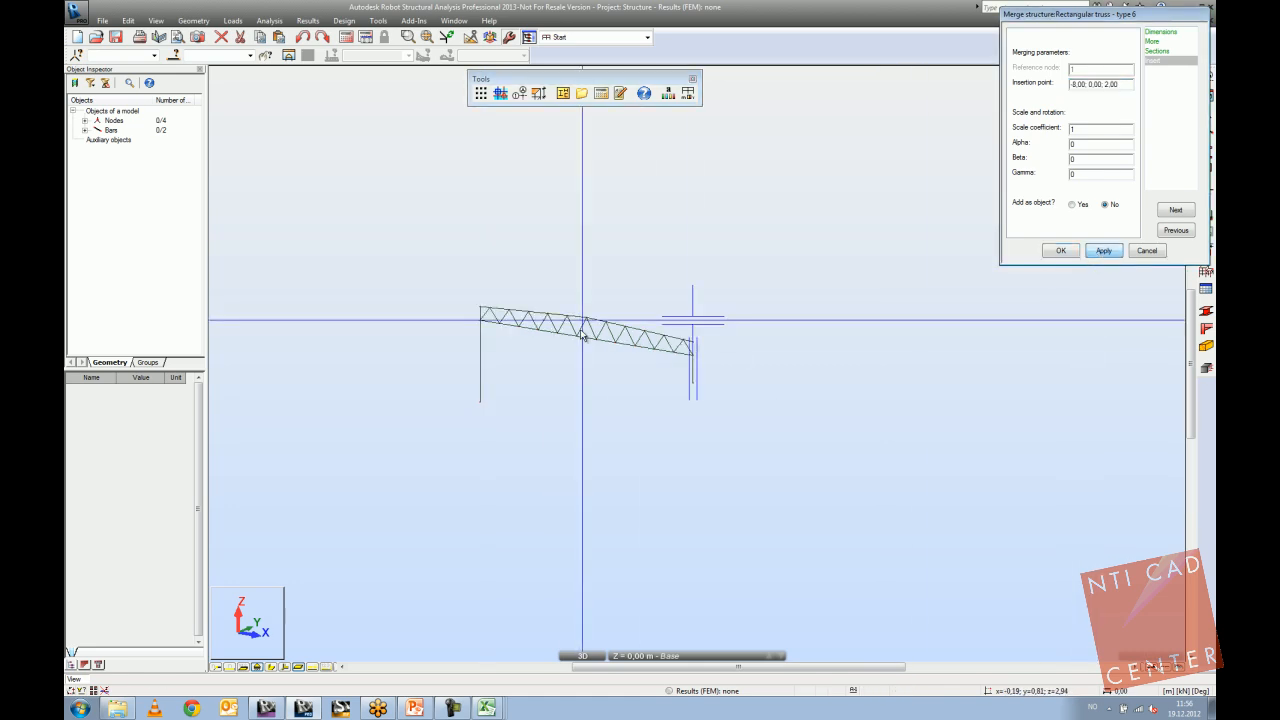
click(1114, 253)
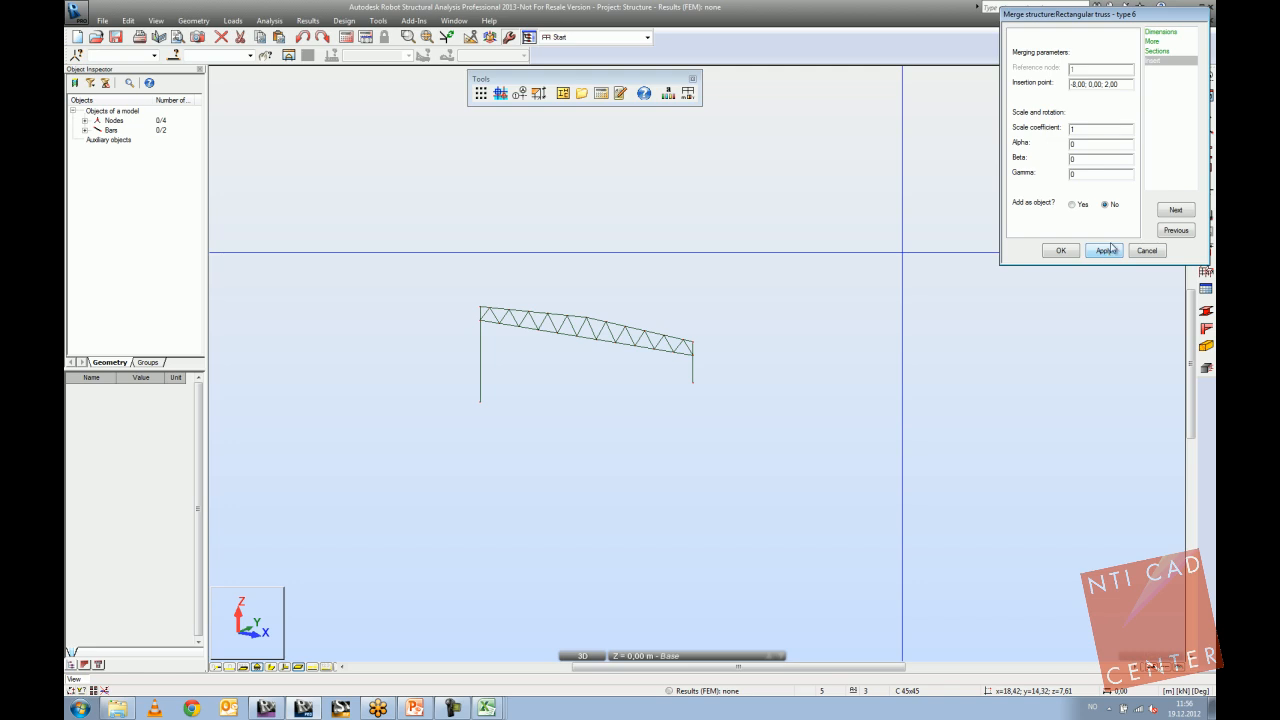
Try rotating the truss with a gamma angle of 45 and reset the angle to 0.
click(1090, 174)
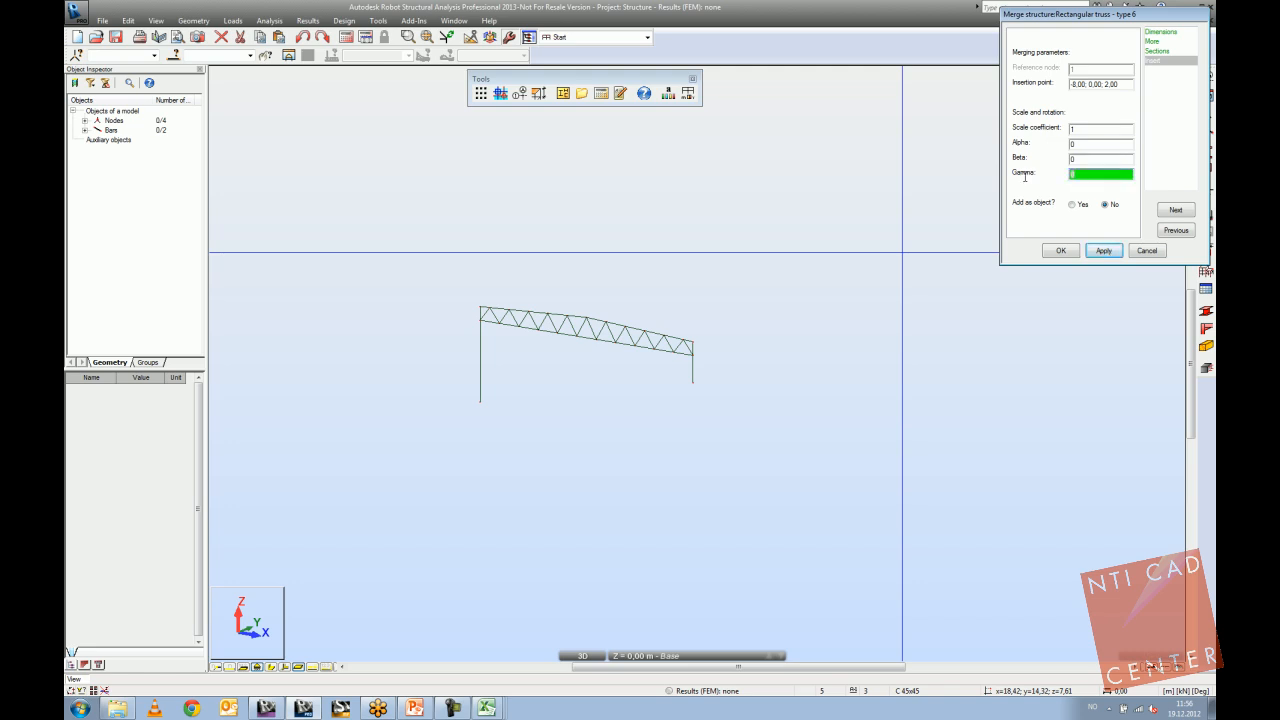
click(1100, 250)
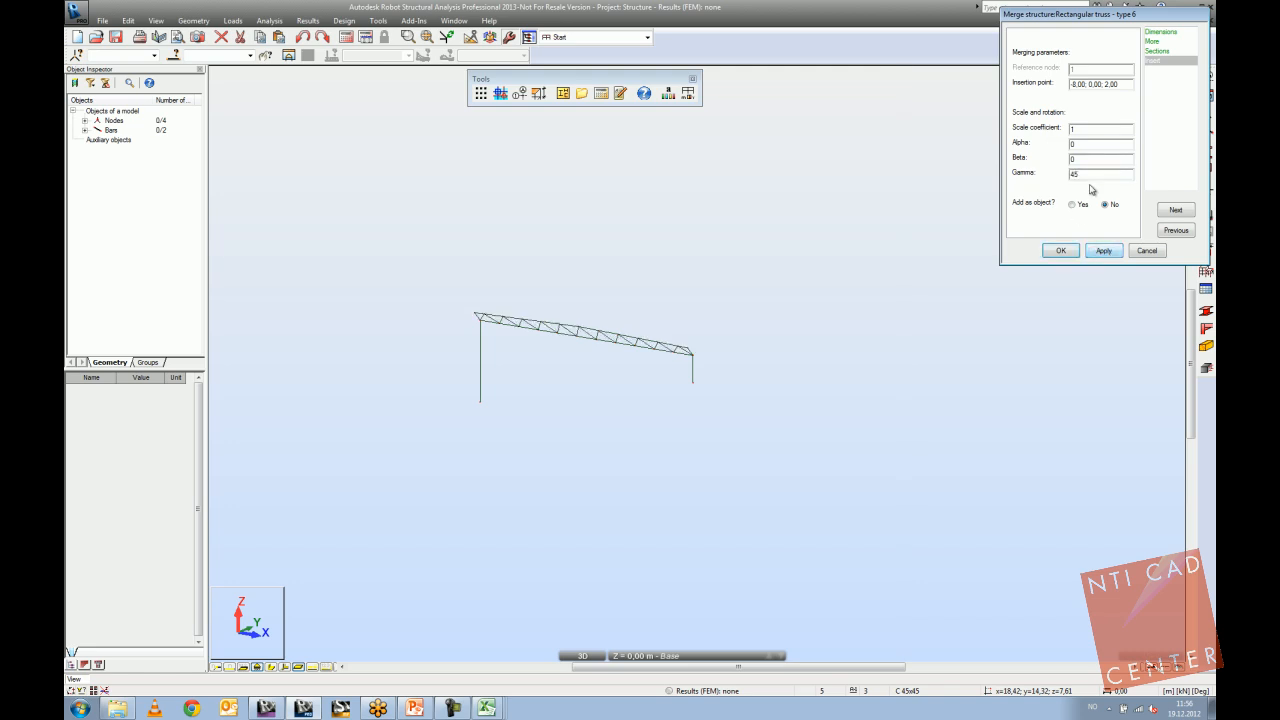
drag(724, 338, 646, 326)
drag(1105, 176, 1052, 178)
text(0)
click(1104, 250)
Enable adding the truss as an object and insert it into the model between the two columns.
middle_drag(680, 317, 843, 275)
shift+middle_drag(843, 275, 834, 275)
shift+middle_drag(664, 298, 774, 250)
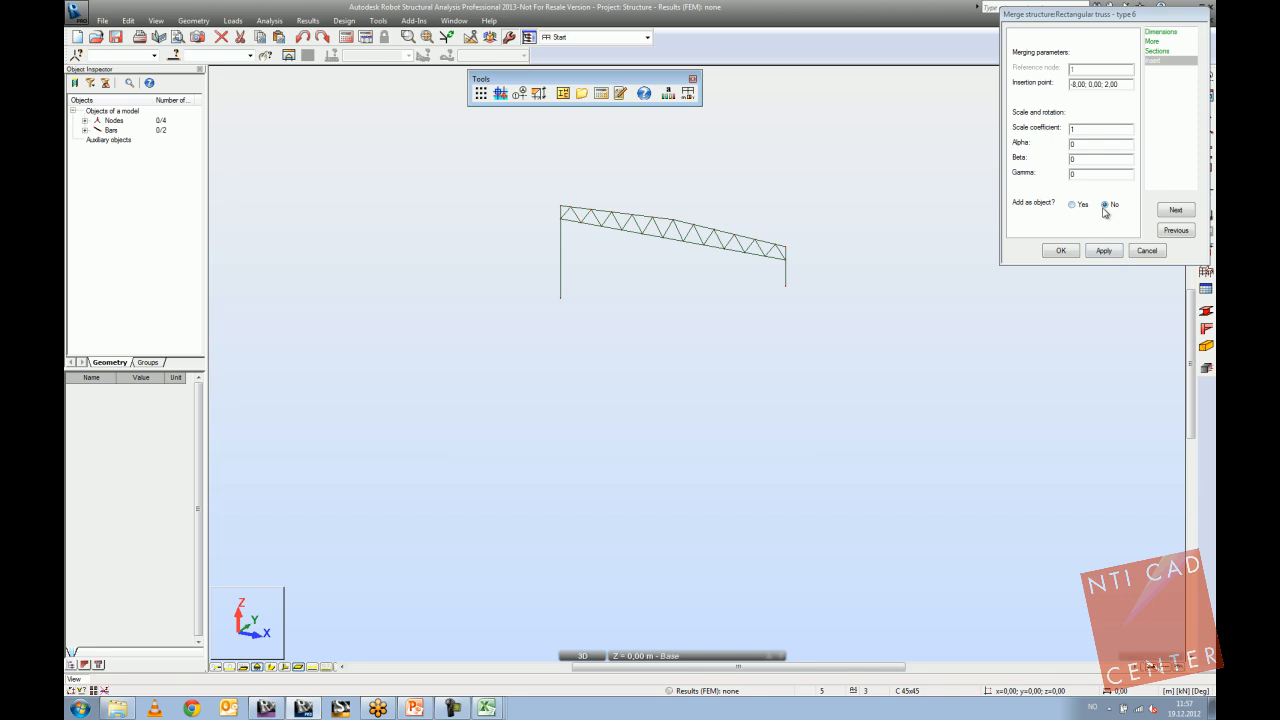
click(1073, 205)
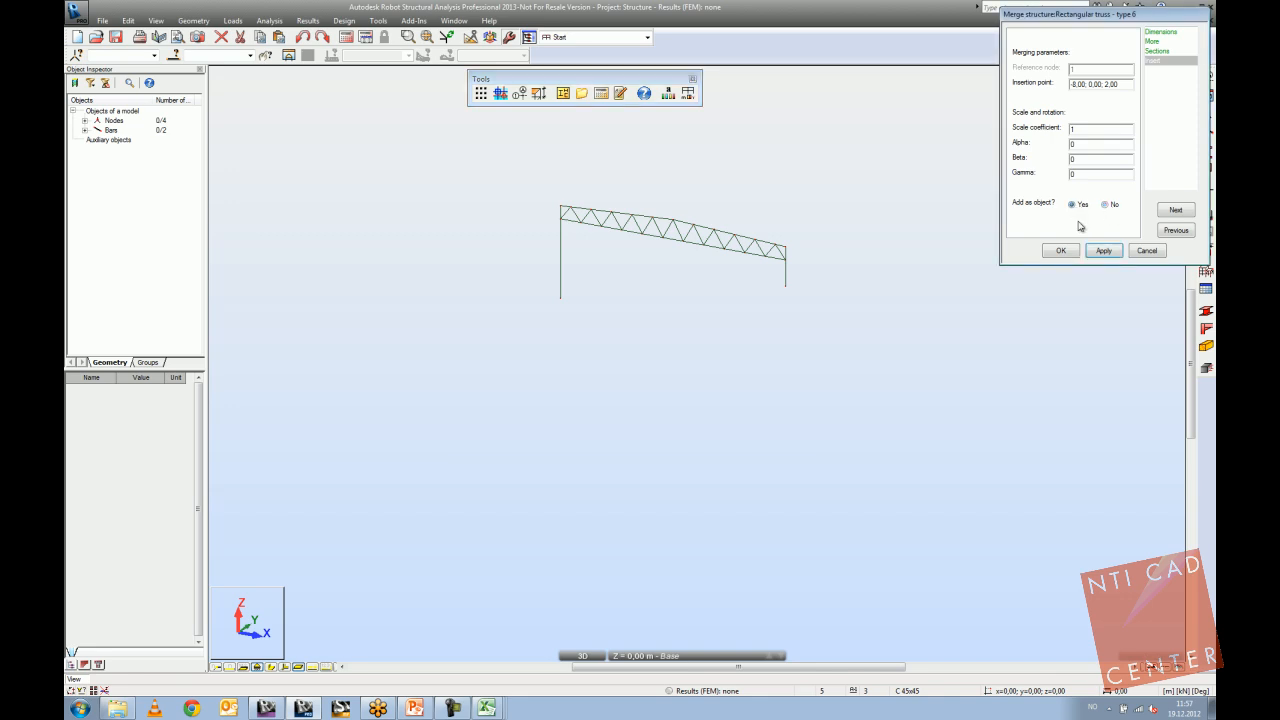
click(1060, 251)
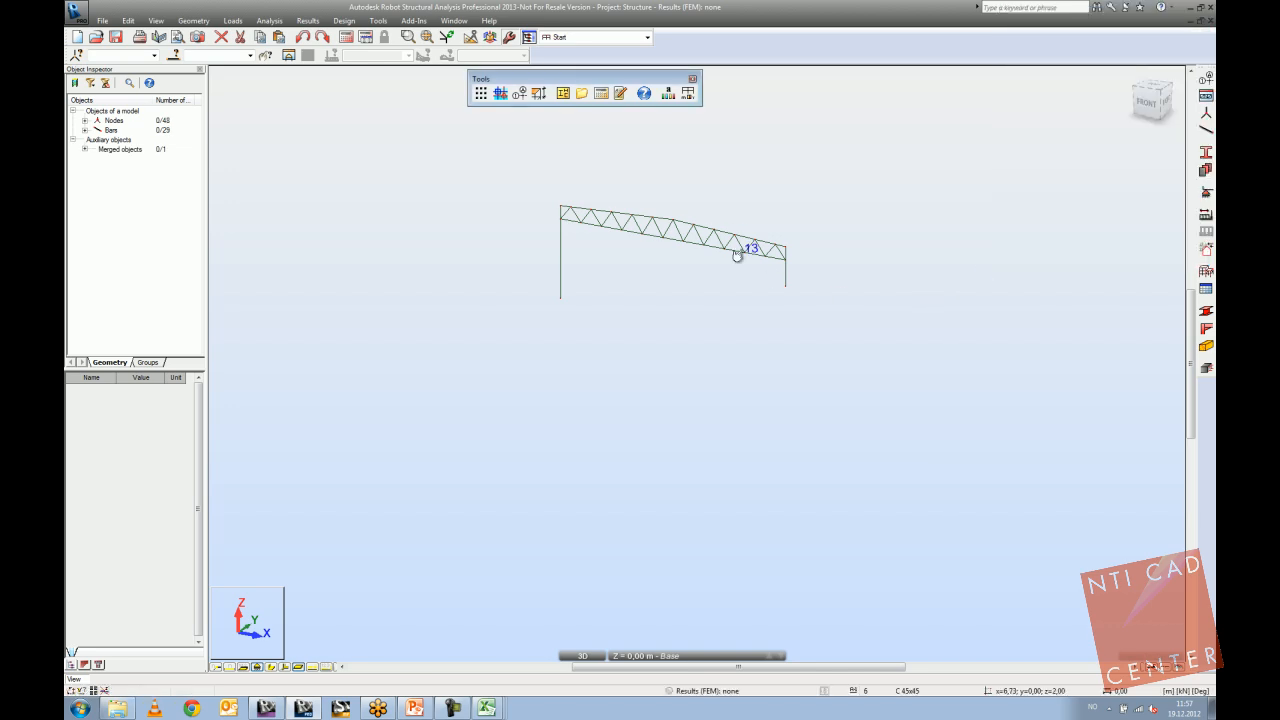
Try stretching the merged truss object by its end, undo the change, and clear the selection.
click(781, 253)
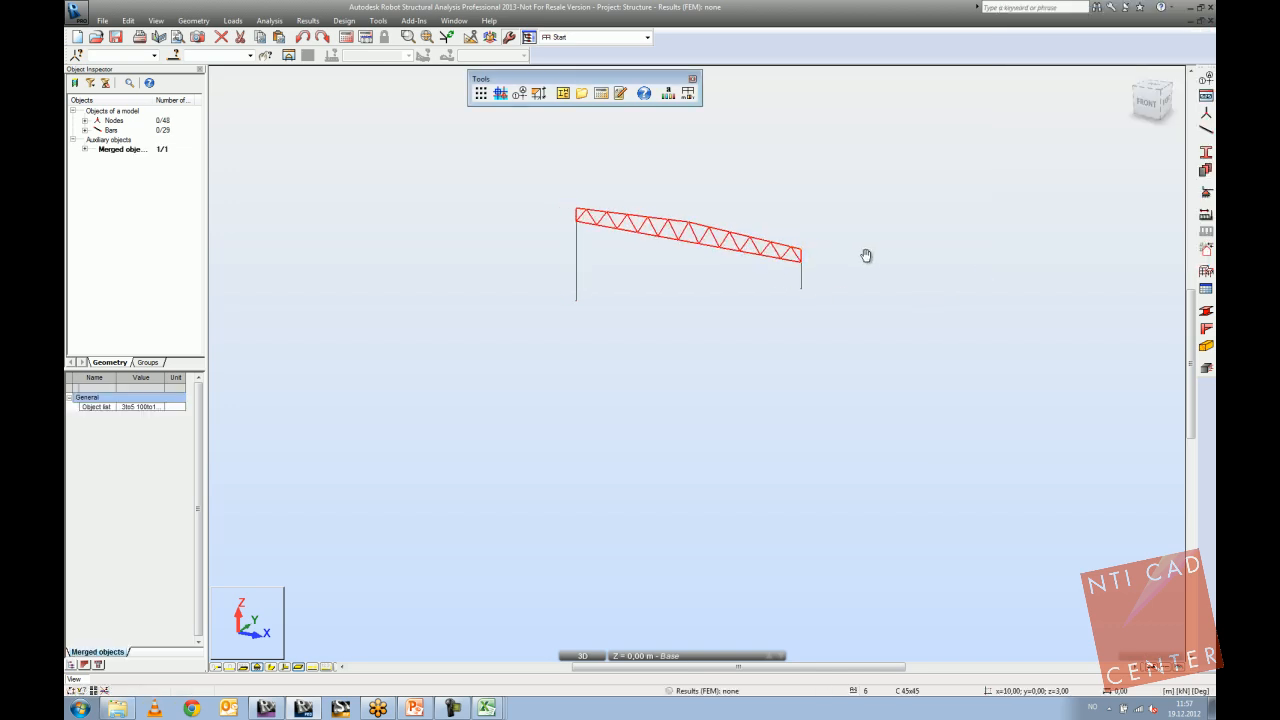
scroll(743, 240, up, 2)
drag(696, 226, 937, 299)
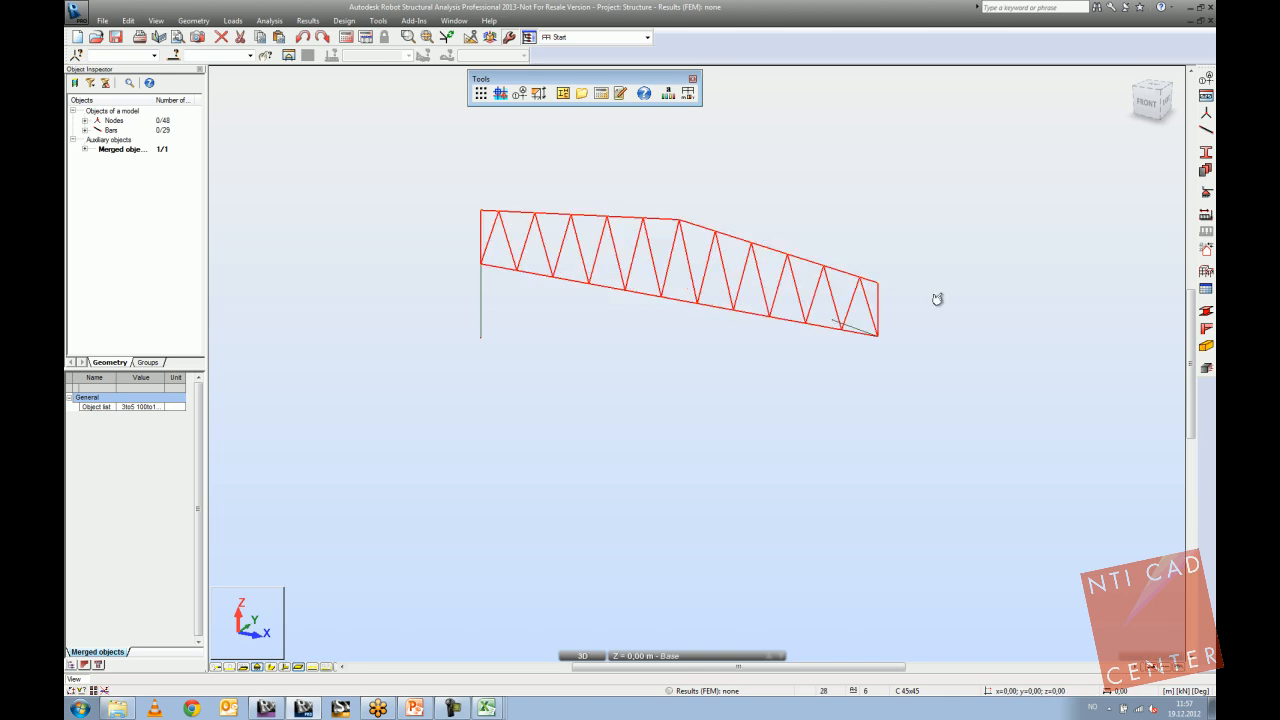
click(301, 37)
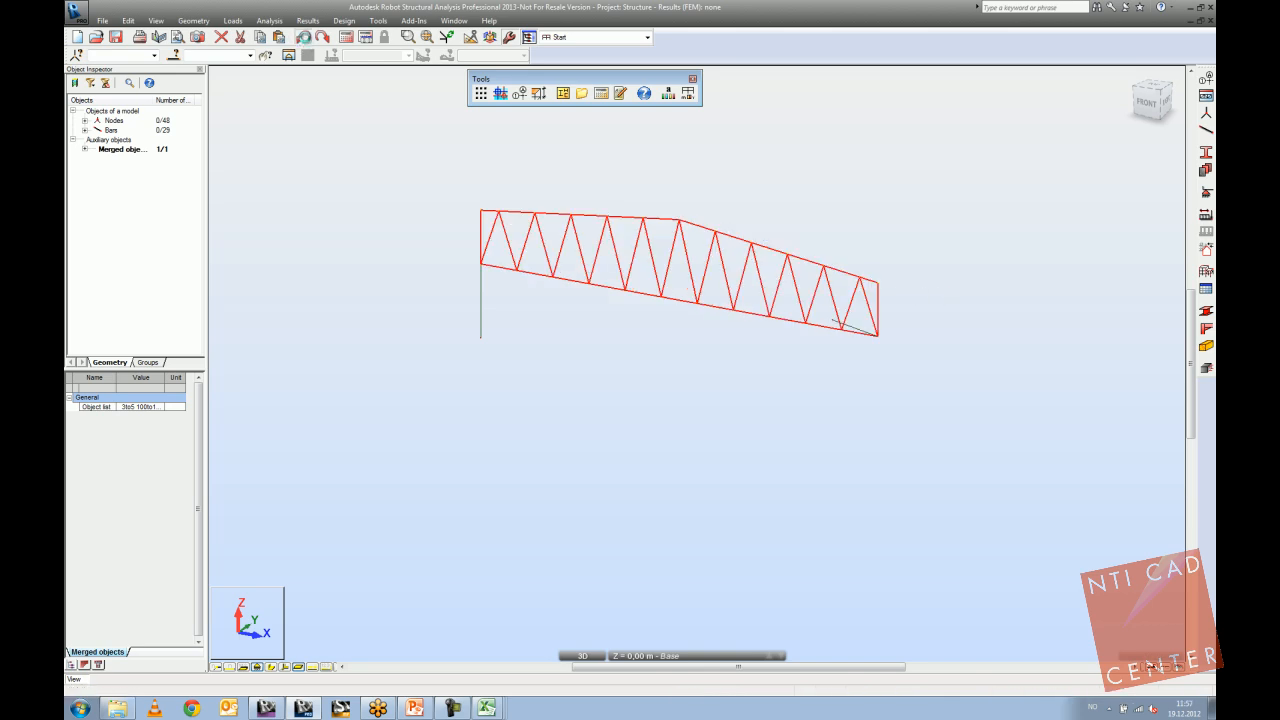
click(709, 256)
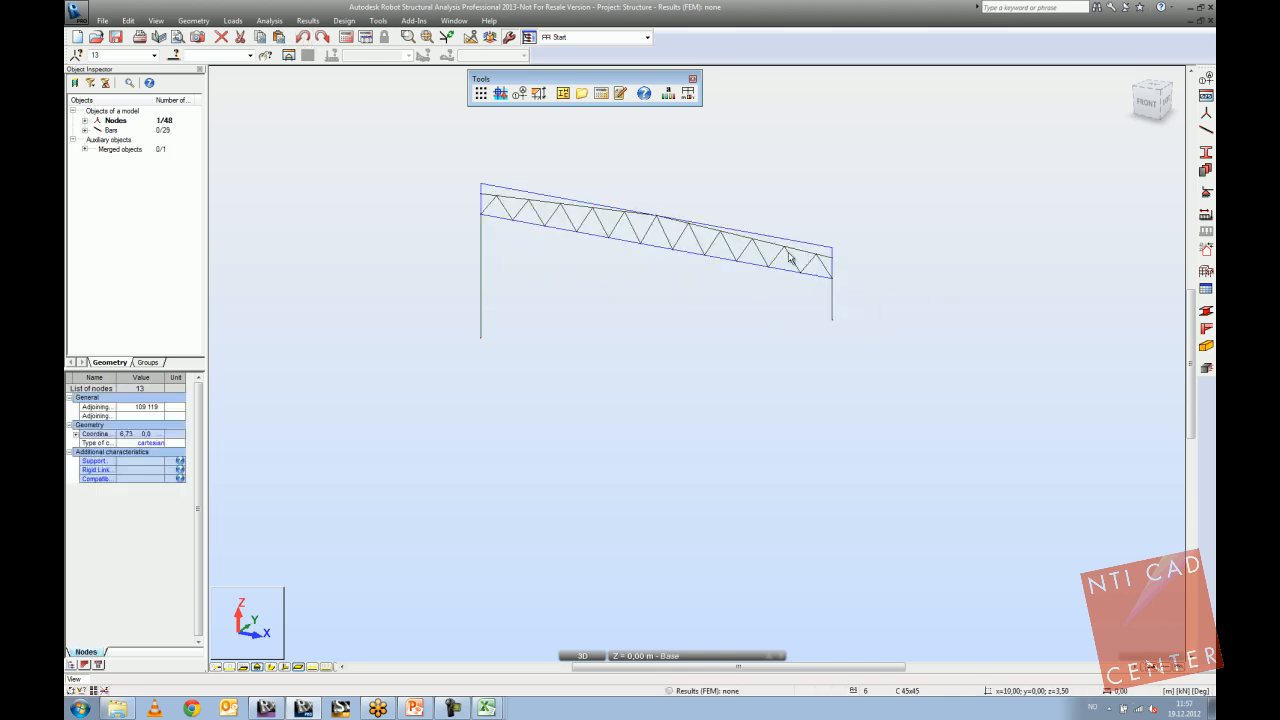
click(791, 257)
click(235, 128)
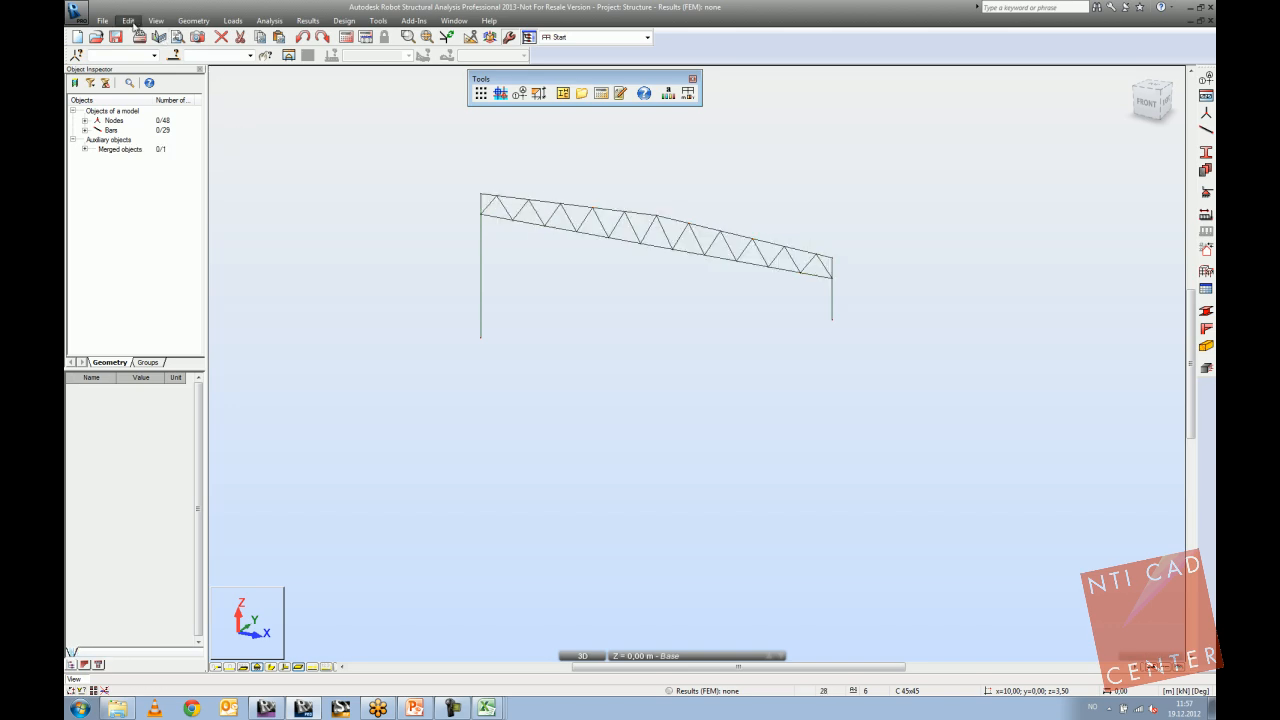
Explode the merged truss object into separate bars and select a single diagonal near the taller column.
click(129, 21)
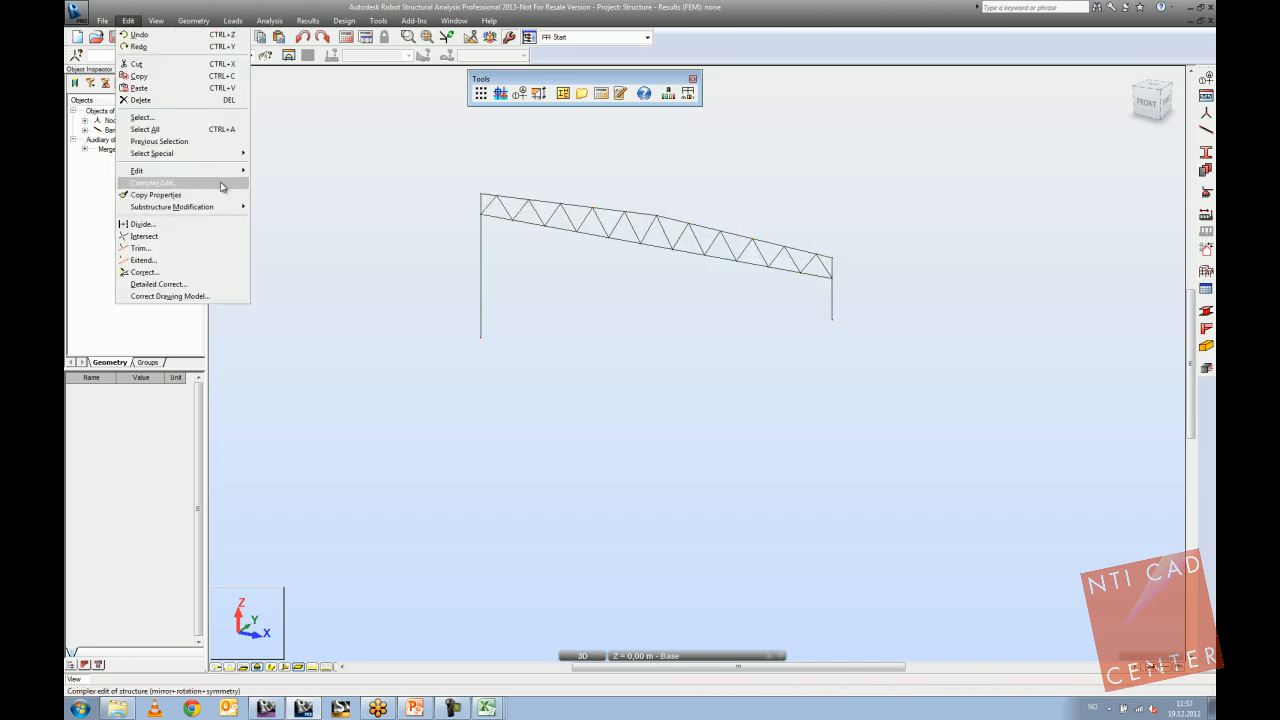
mouse_move(224, 209)
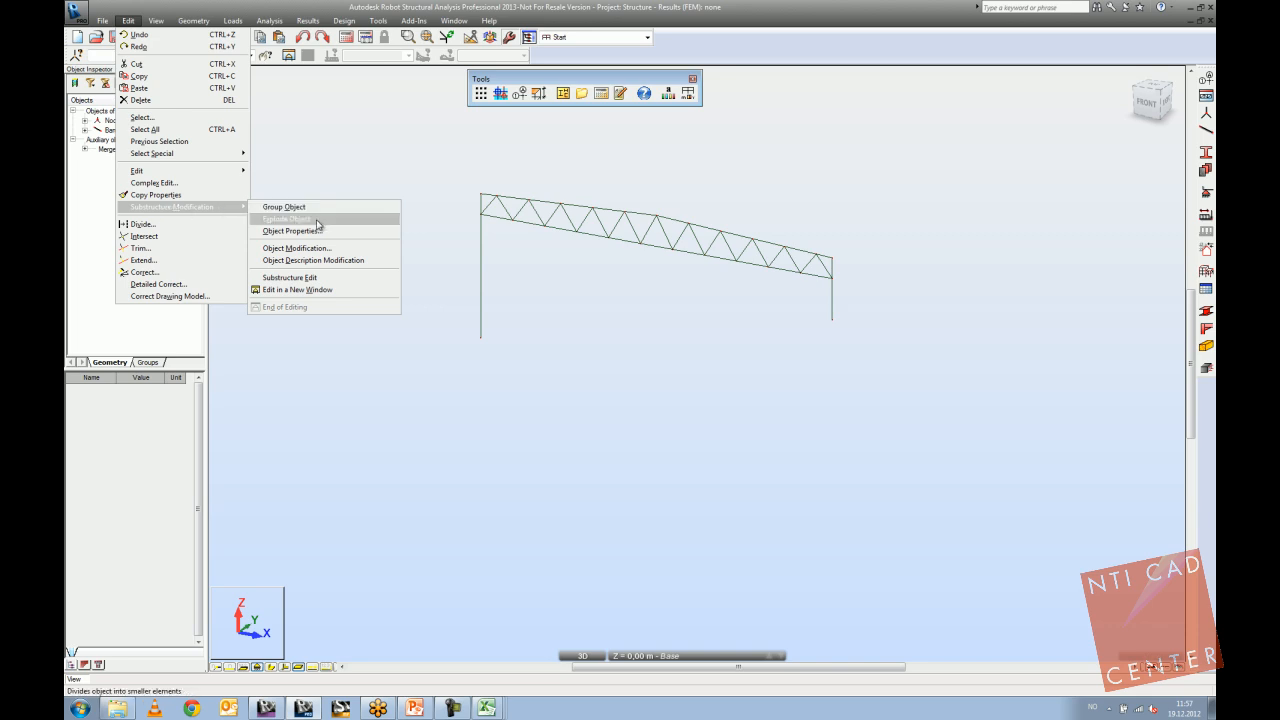
click(544, 208)
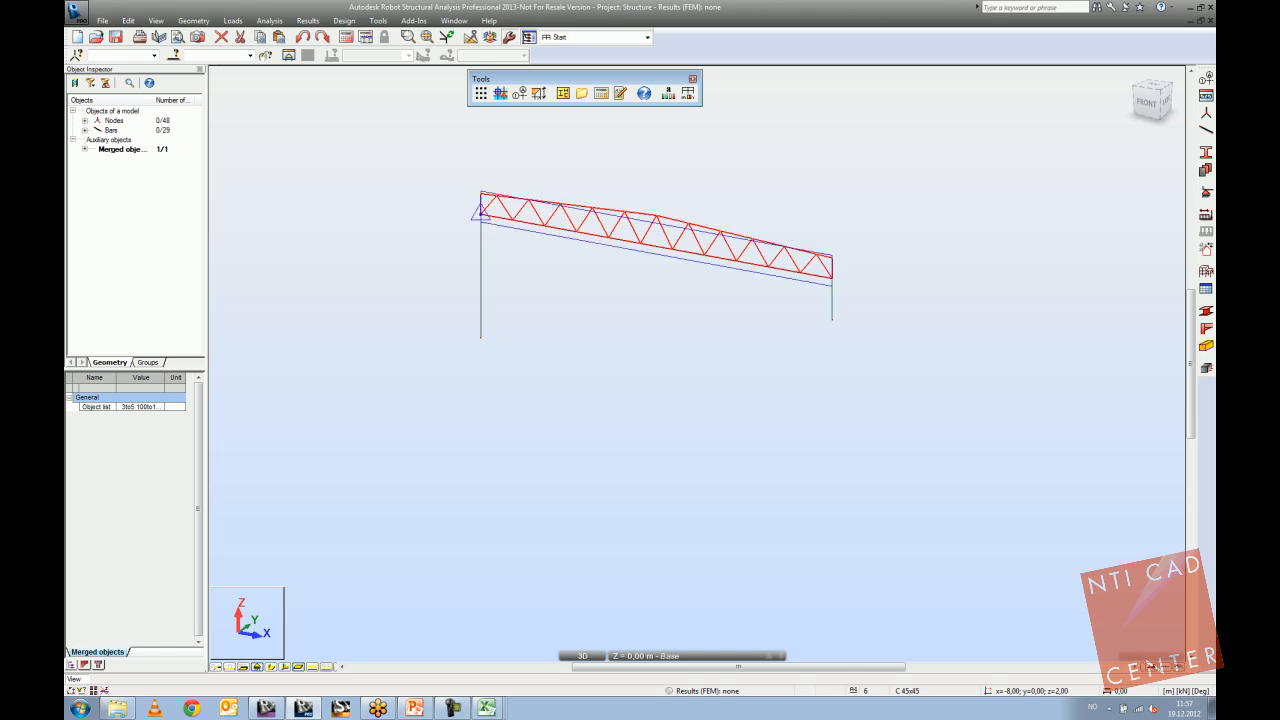
scroll(480, 200, up, 3)
click(403, 175)
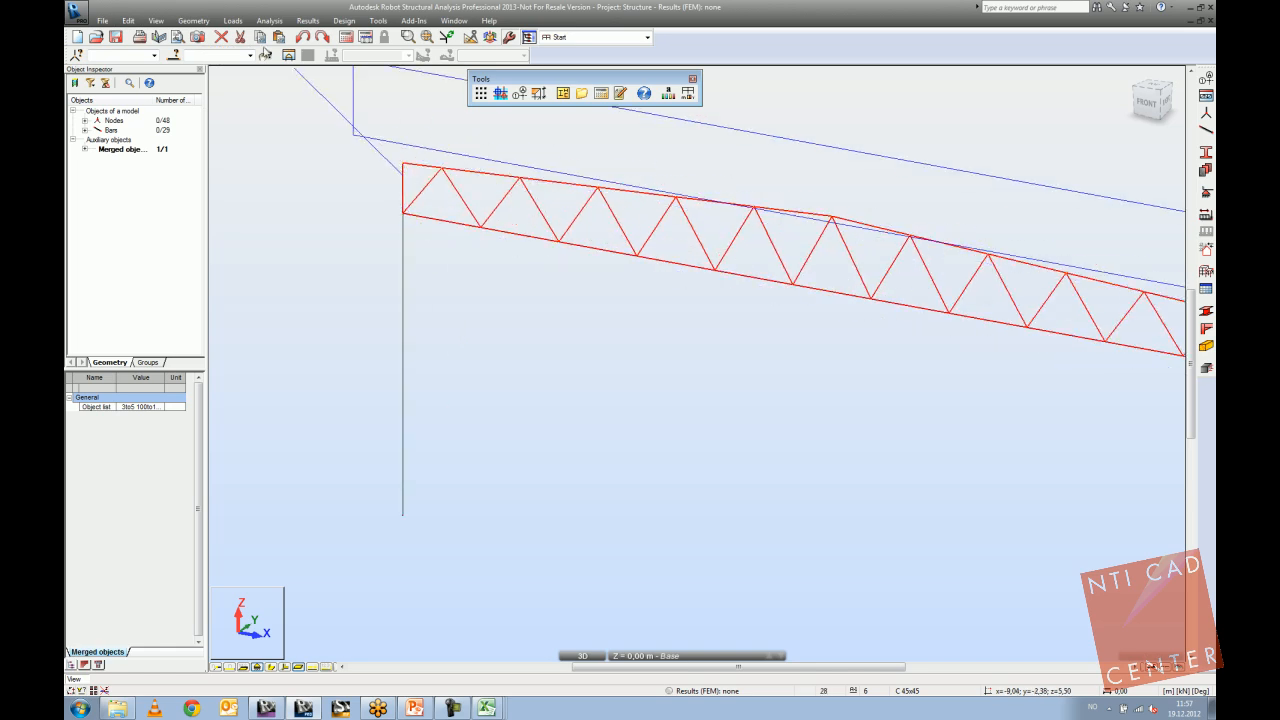
click(194, 21)
mouse_move(127, 19)
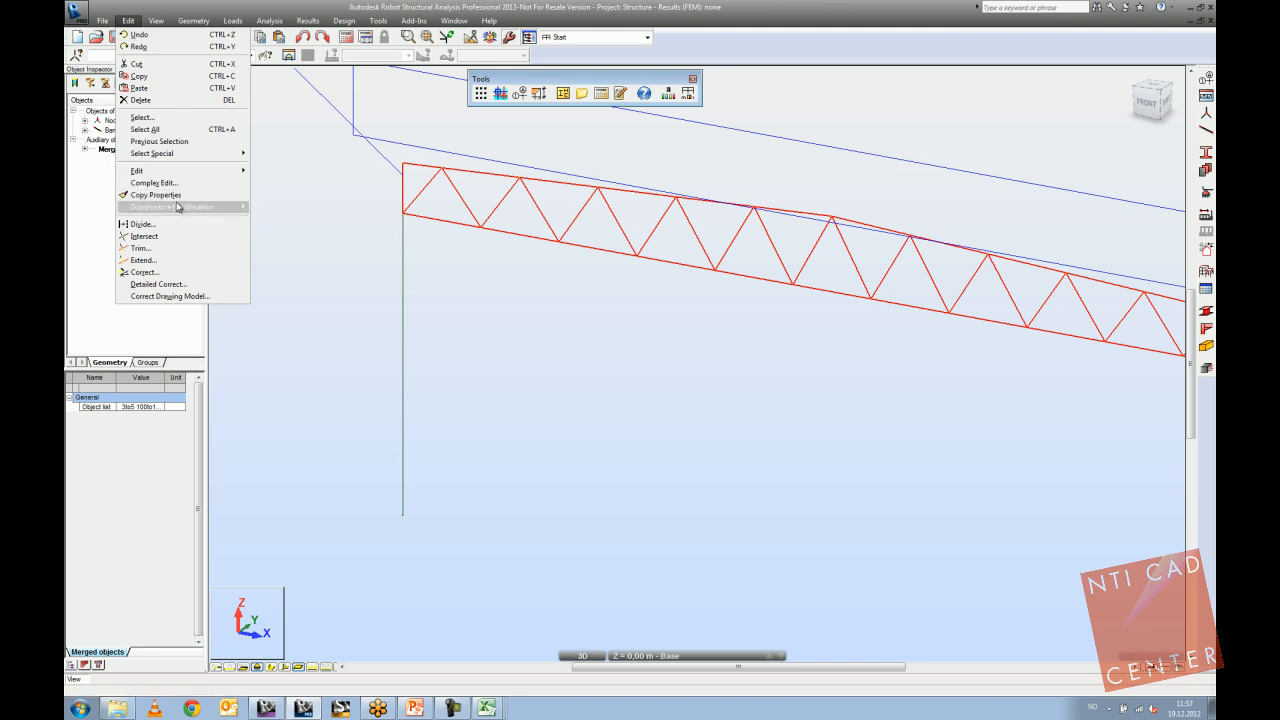
mouse_move(190, 206)
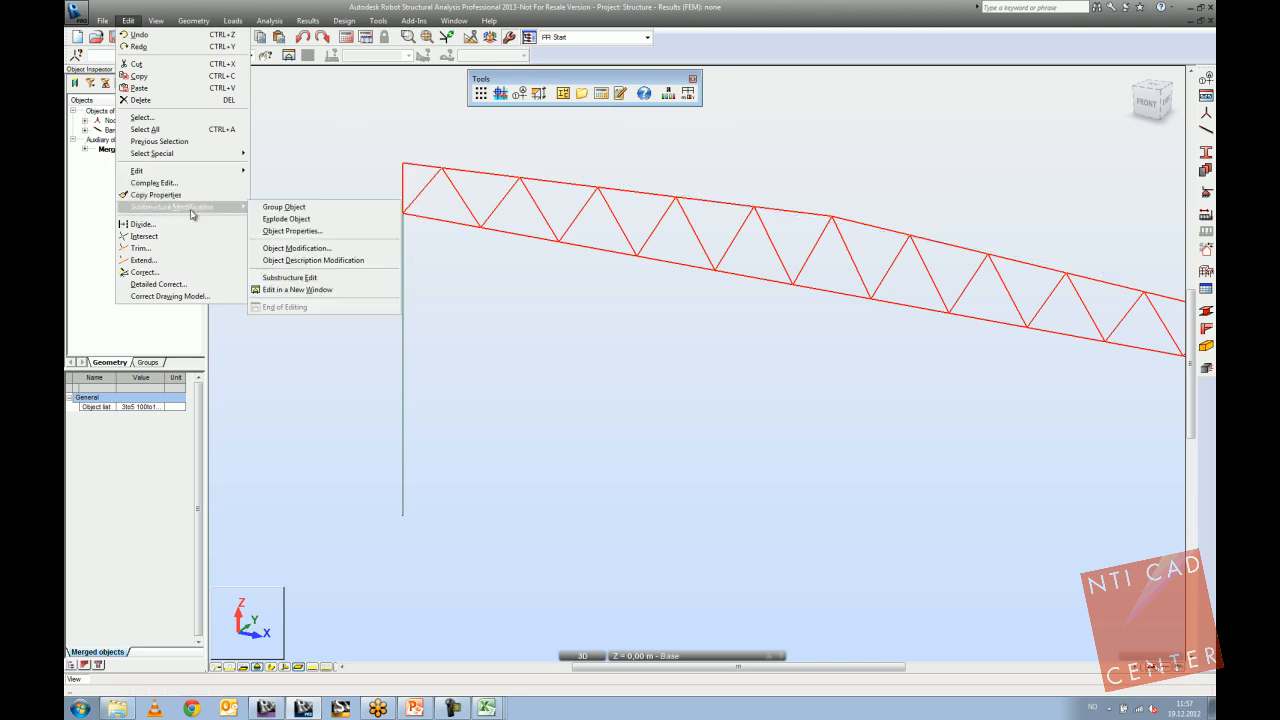
click(312, 219)
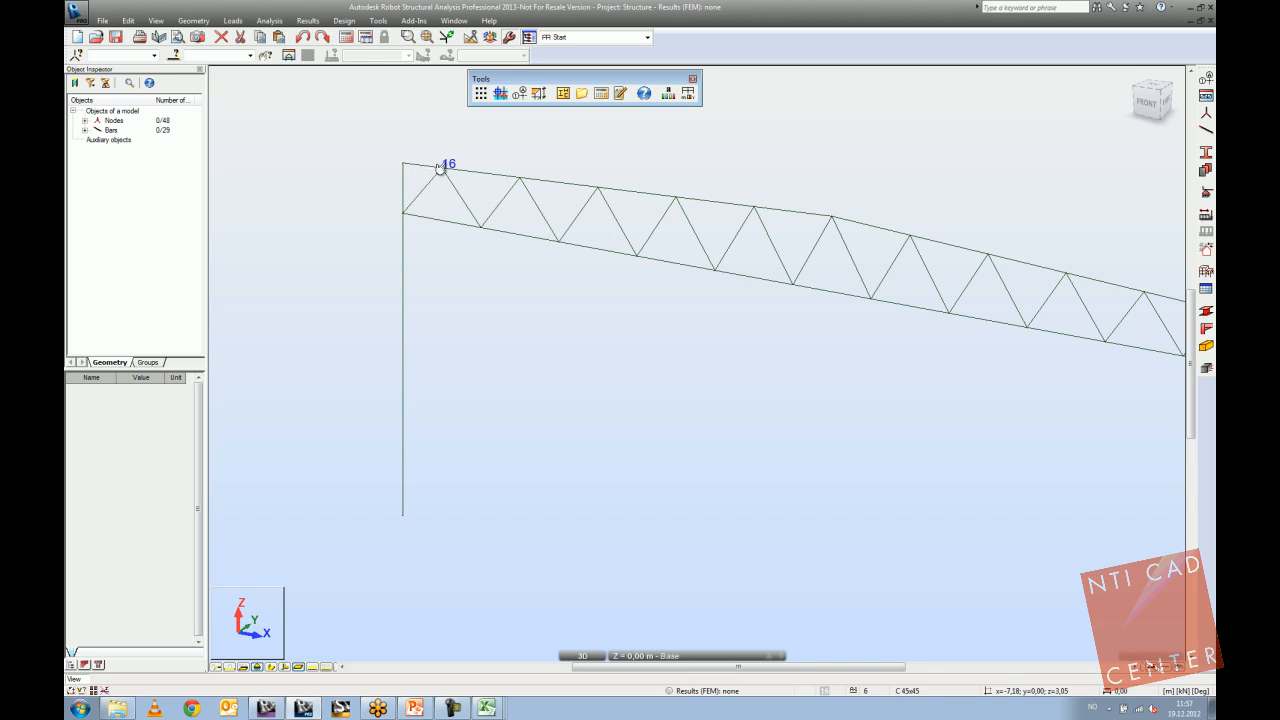
click(467, 205)
scroll(510, 205, down, 5)
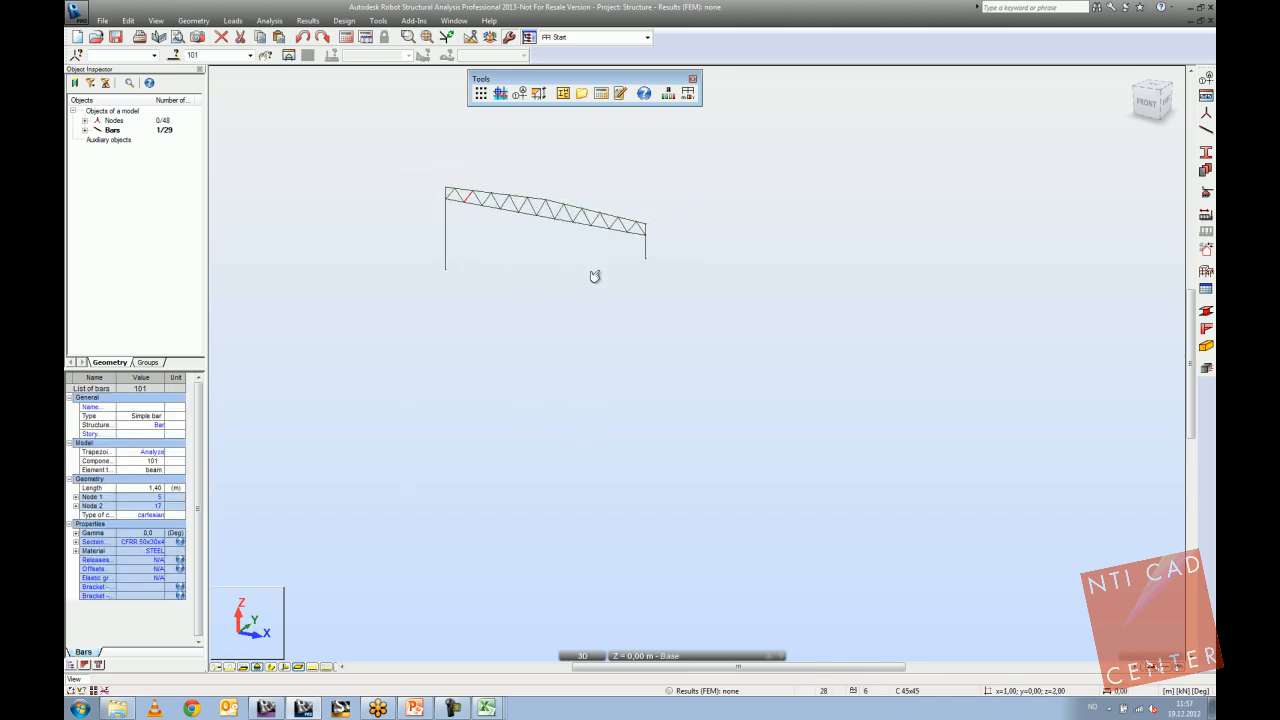
Display the section shapes of the truss bars and the two columns.
scroll(547, 238, up, 2)
click(271, 667)
scroll(565, 202, up, 3)
scroll(560, 215, down, 4)
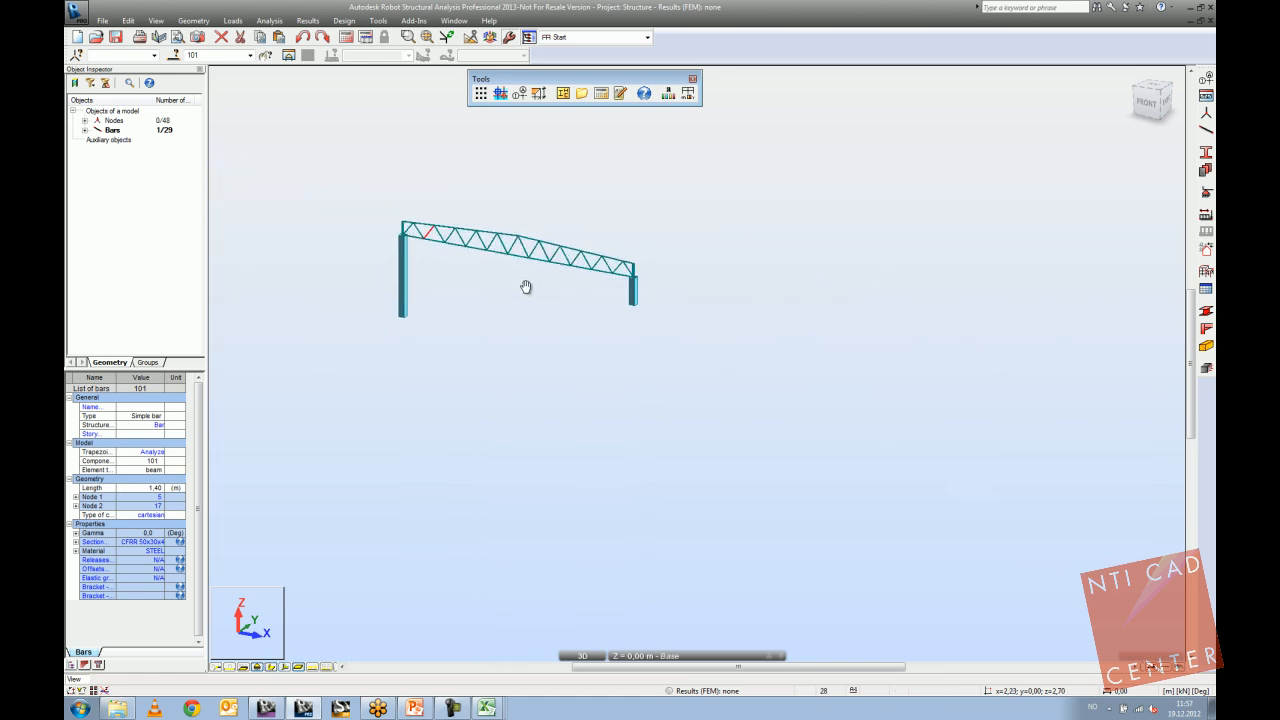
mouse_move(521, 301)
shift+middle_down()
mouse_move(511, 293)
mouse_move(525, 305)
shift+middle_up()
scroll(525, 306, down, 3)
Select the entire truss and both columns with a window and delete them.
shift+middle_drag(602, 279, 460, 246)
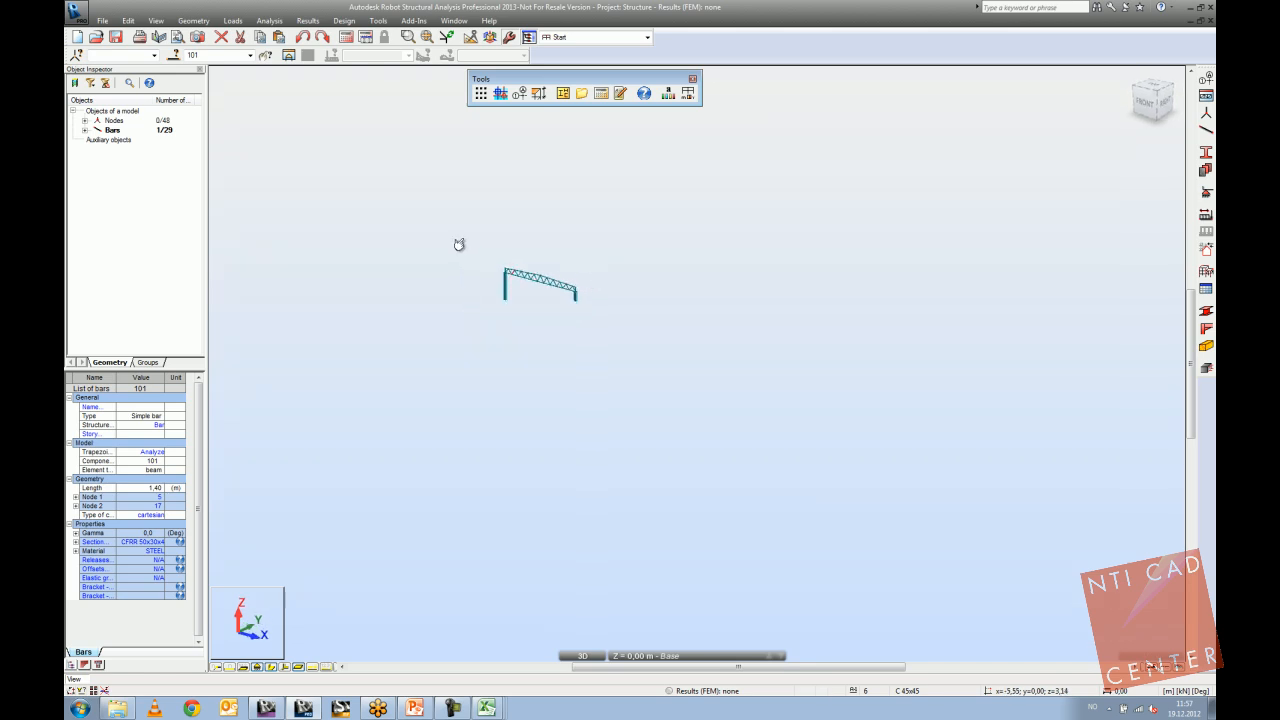
drag(460, 246, 610, 372)
key(Delete)
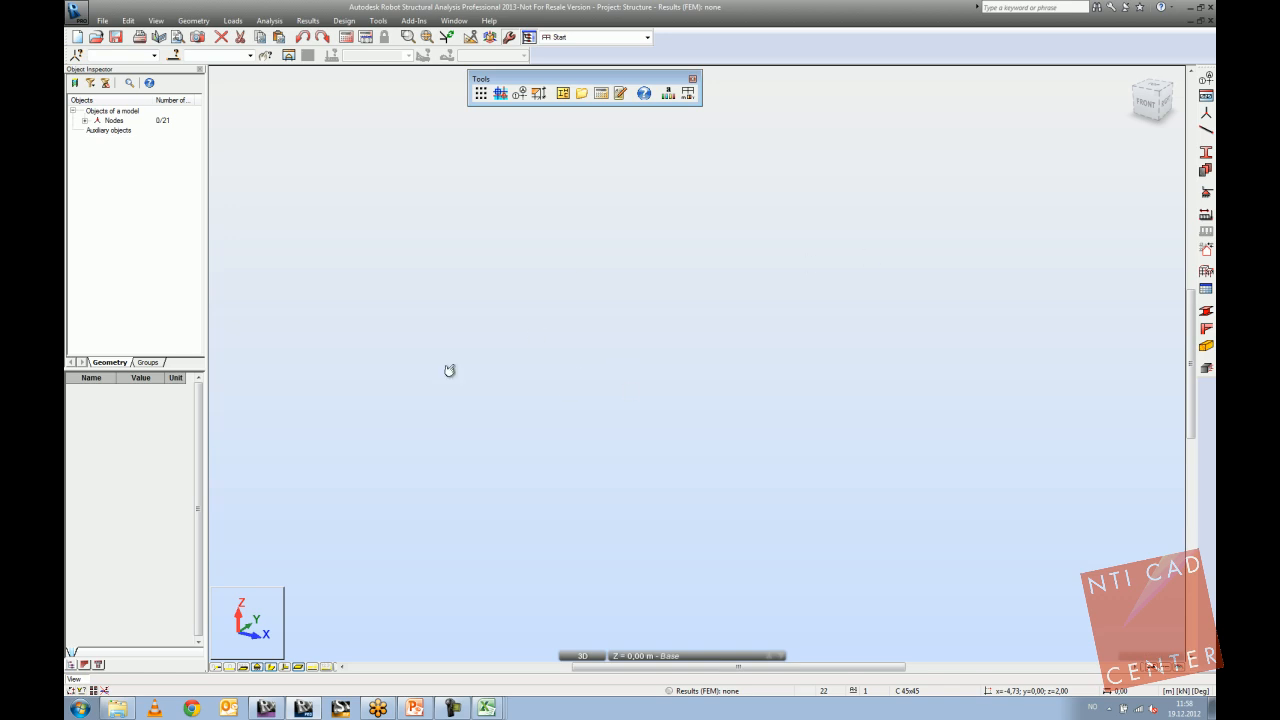
click(500, 93)
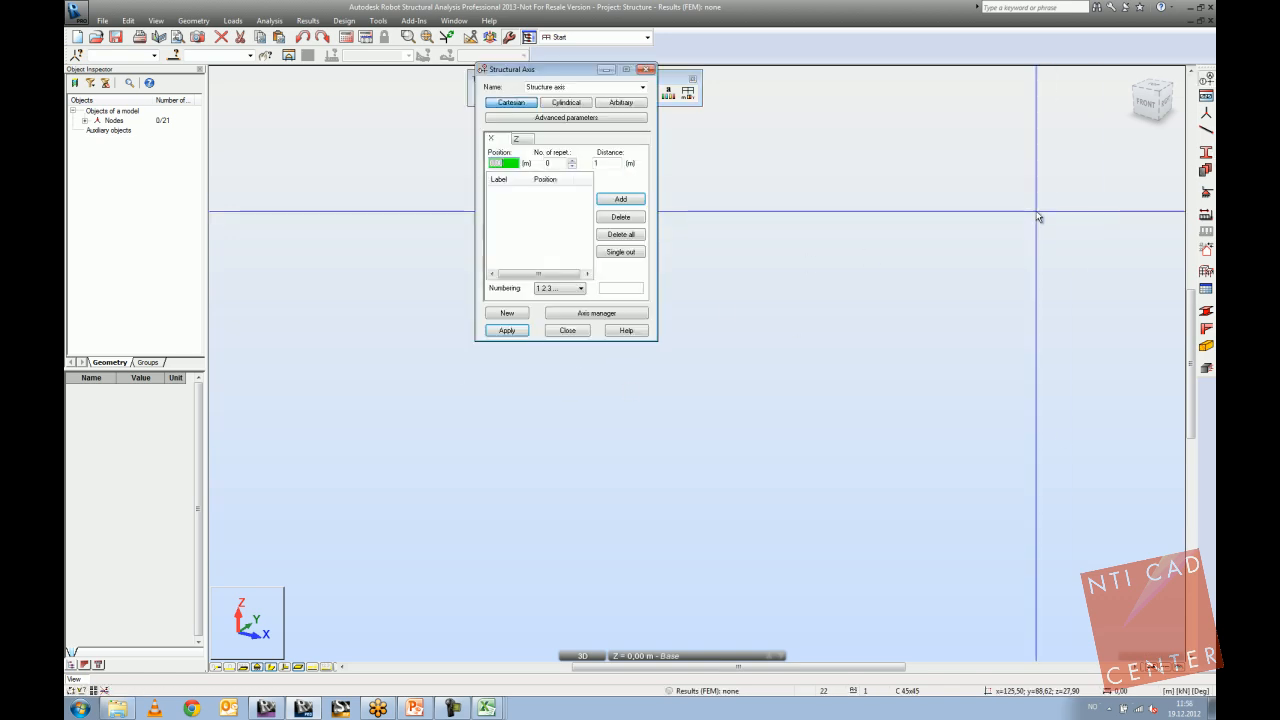
click(554, 164)
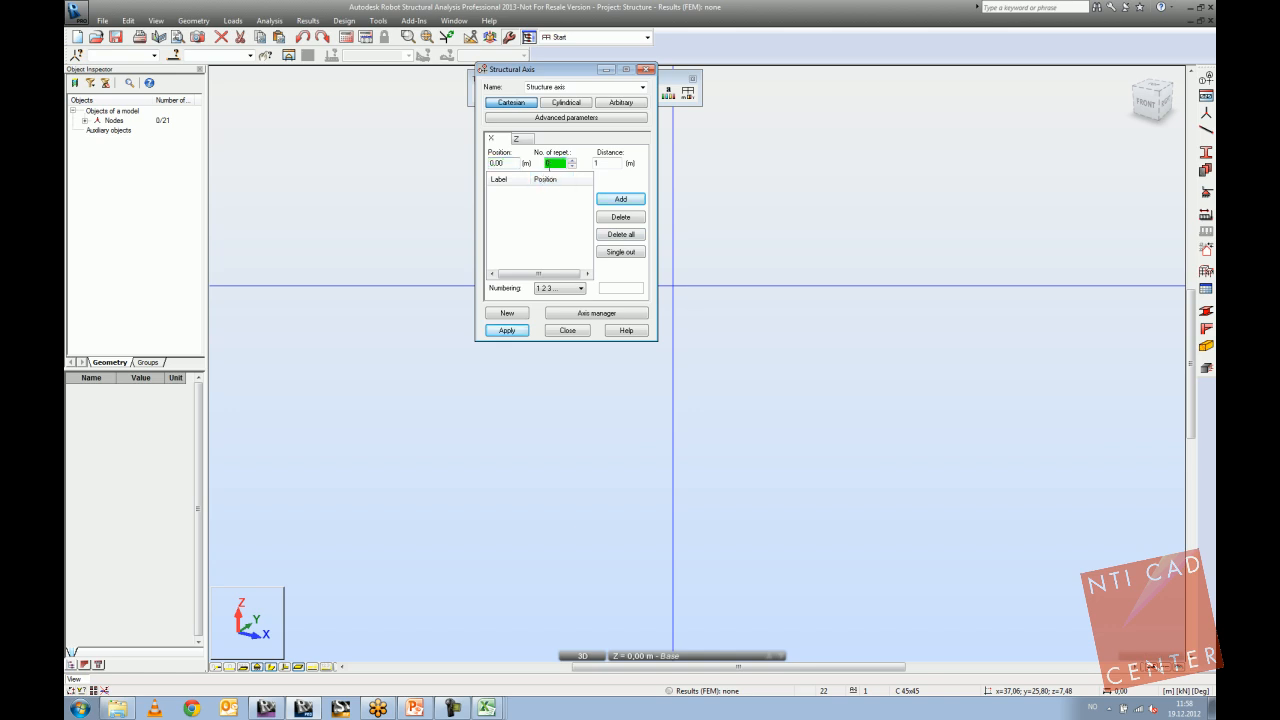
click(607, 164)
click(614, 201)
click(520, 140)
click(645, 69)
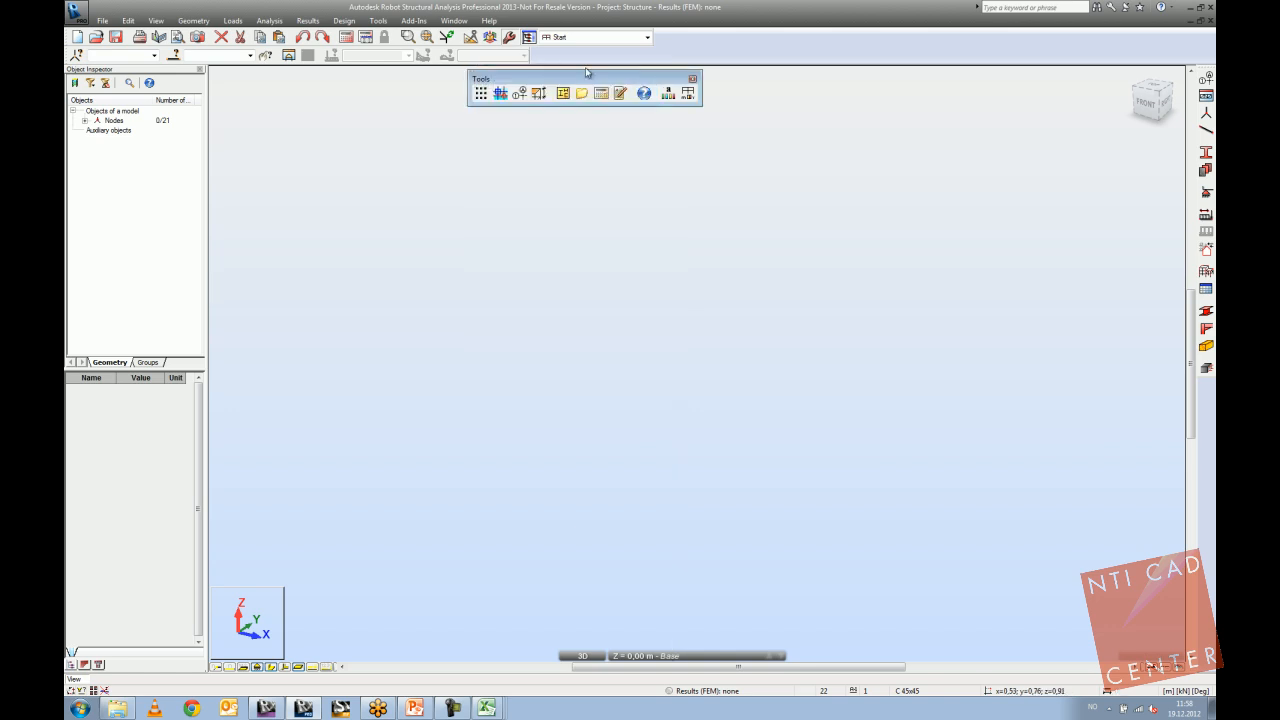
Close the Tools toolbar and change the structure type to a three-dimensional one that supports panels, cancelling the save of the current project.
click(692, 78)
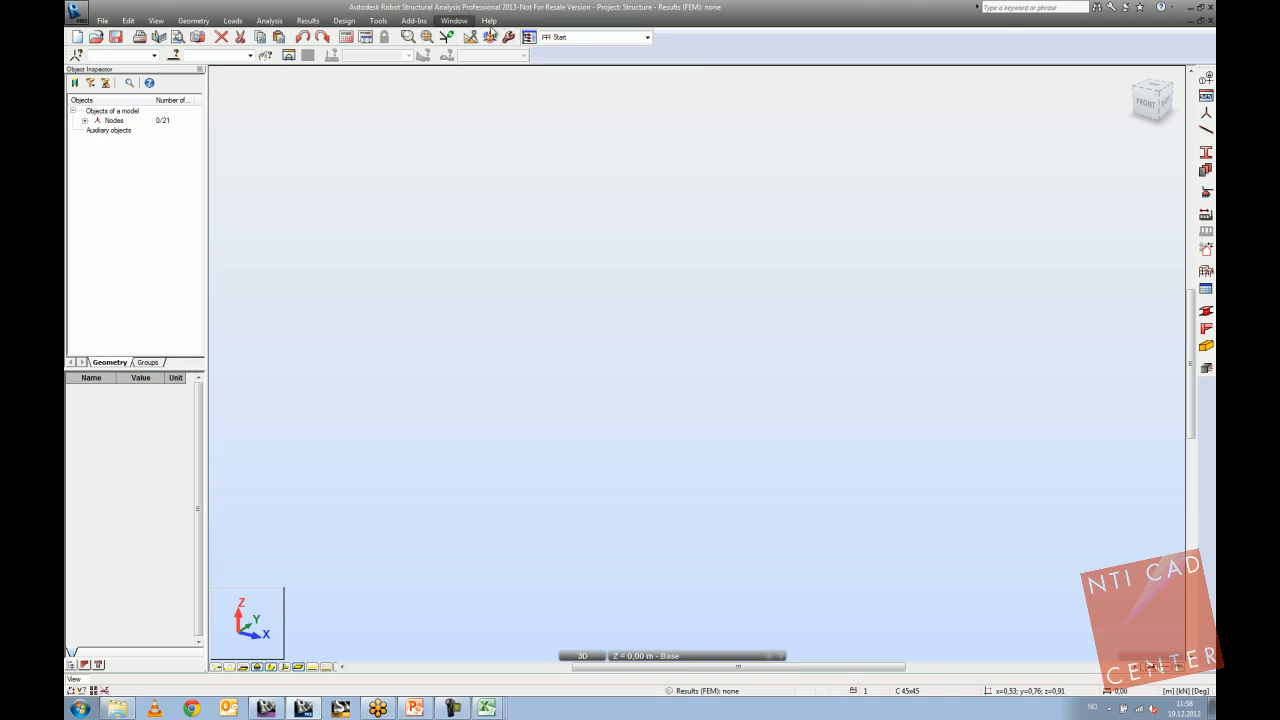
click(197, 20)
click(200, 70)
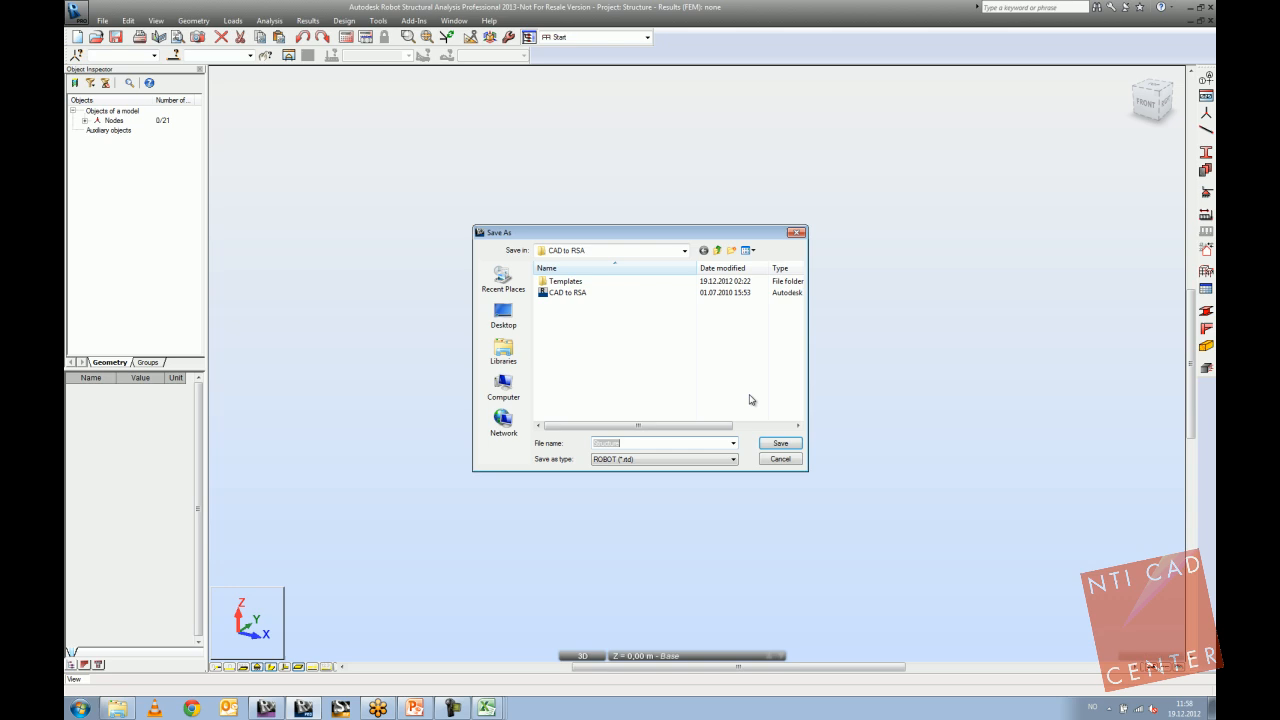
click(776, 461)
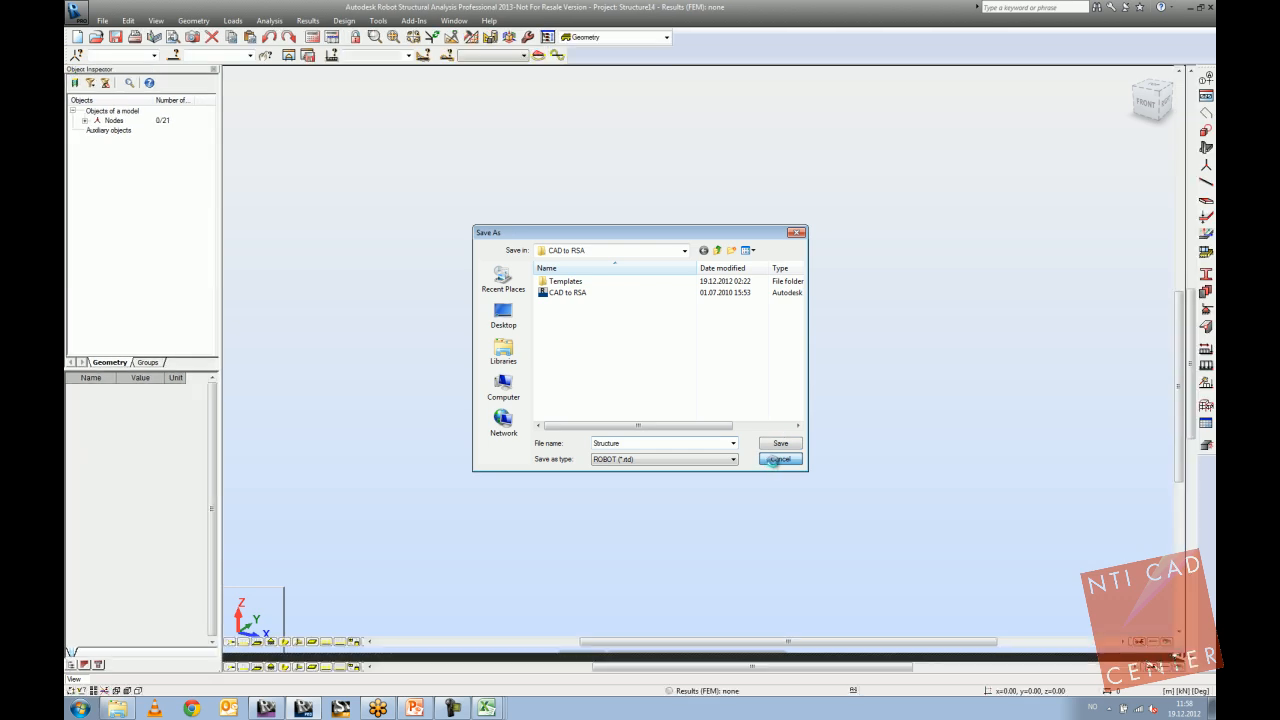
Define Cartesian structural axes at 0 and 1 m in X and Z, with a single Y axis at 0.
click(1203, 93)
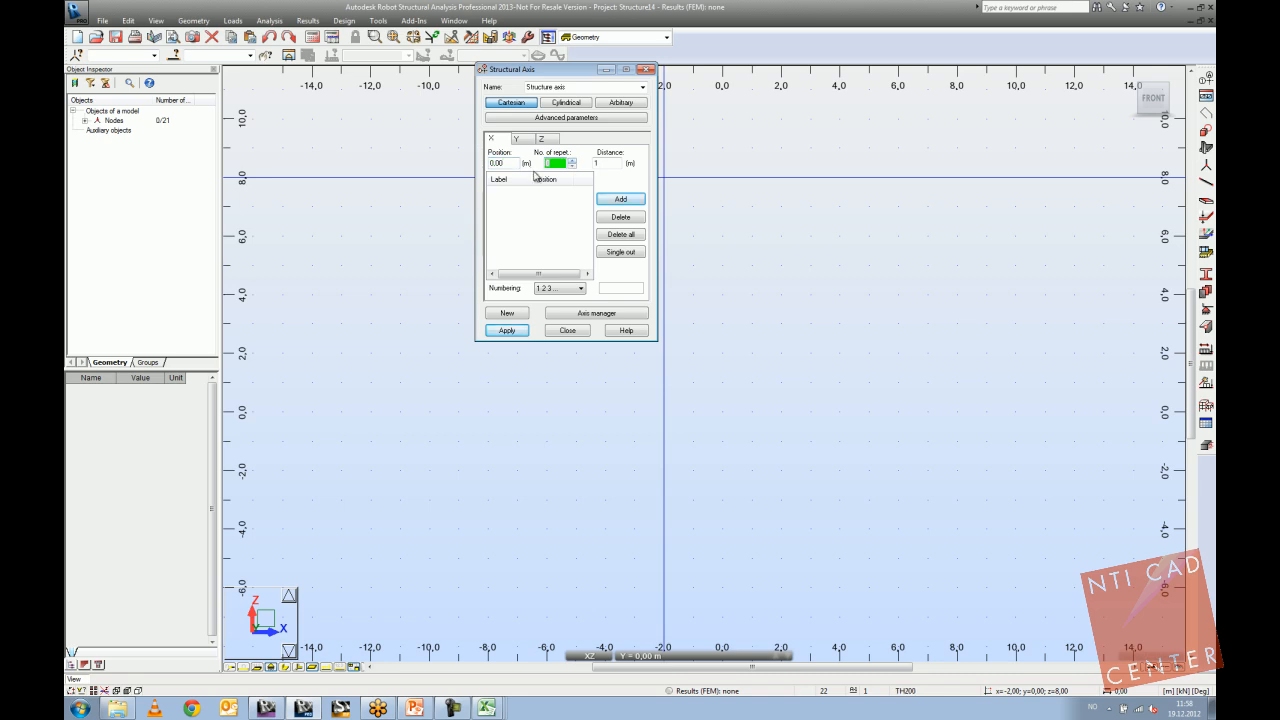
click(516, 139)
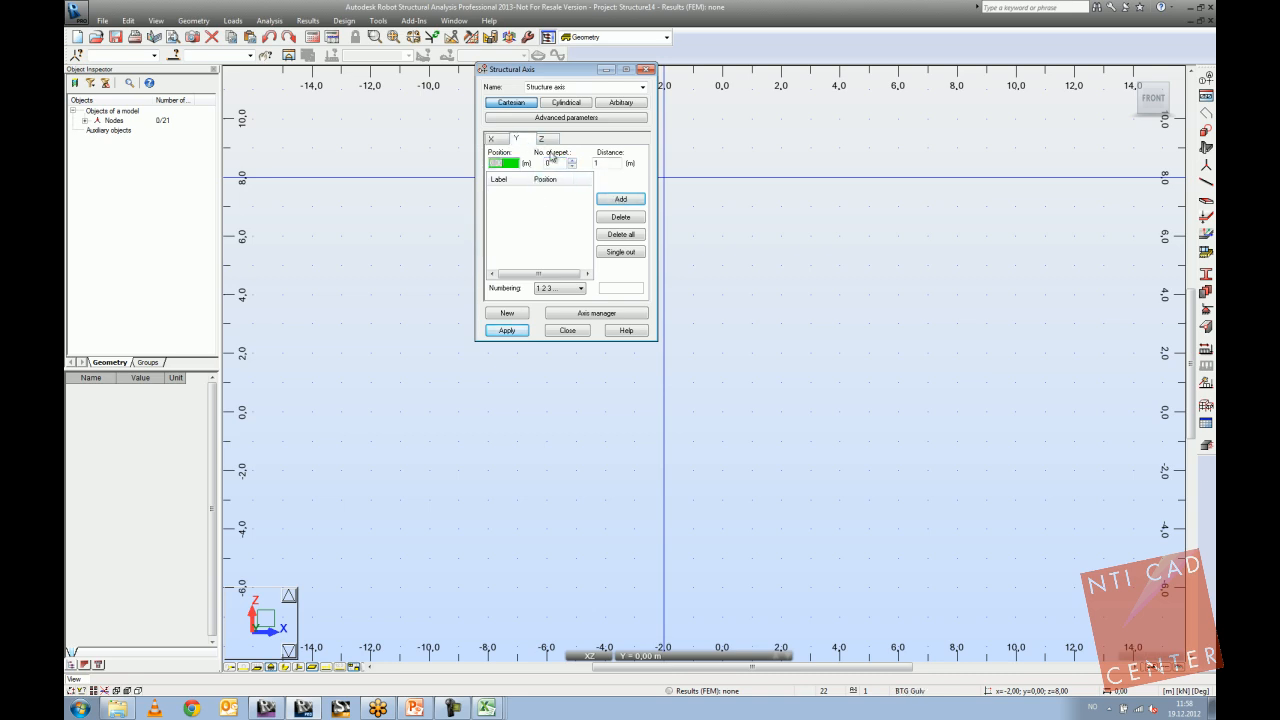
click(543, 139)
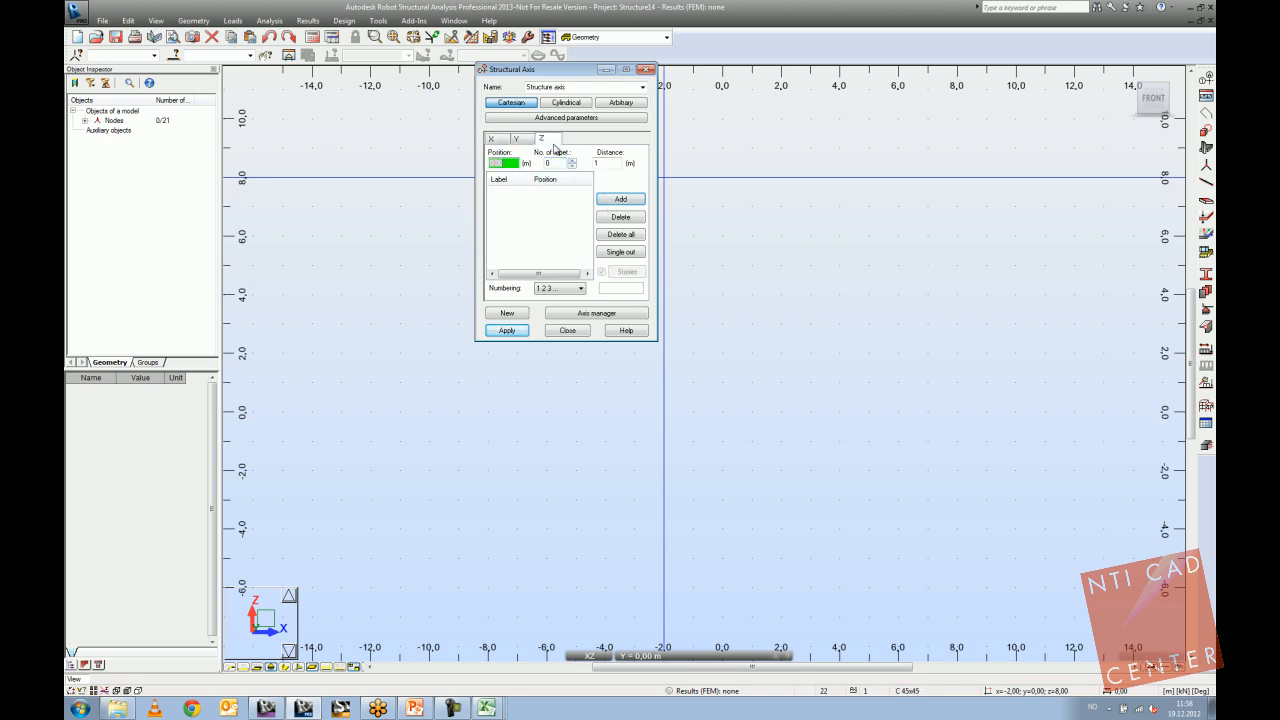
click(571, 160)
click(620, 199)
click(507, 330)
click(567, 330)
shift+middle_drag(634, 357, 571, 367)
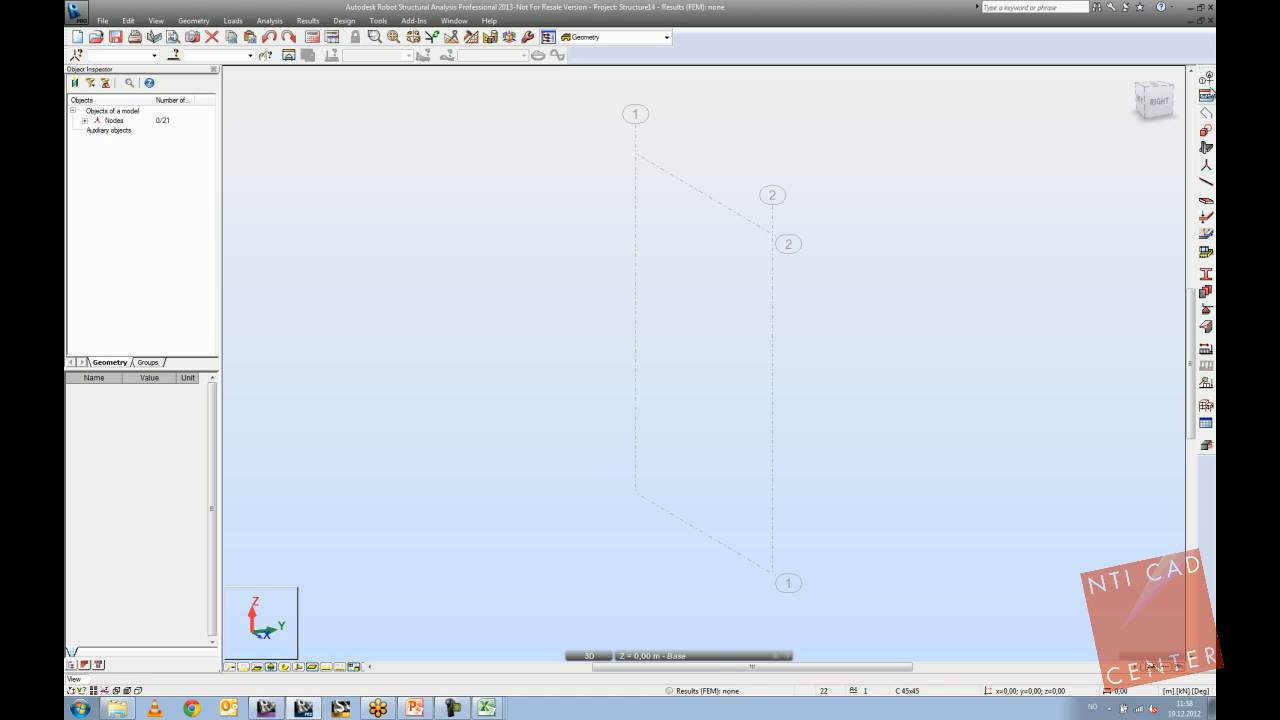
Add a second structural axis at 1.00 m in the Y direction.
click(1207, 79)
click(525, 140)
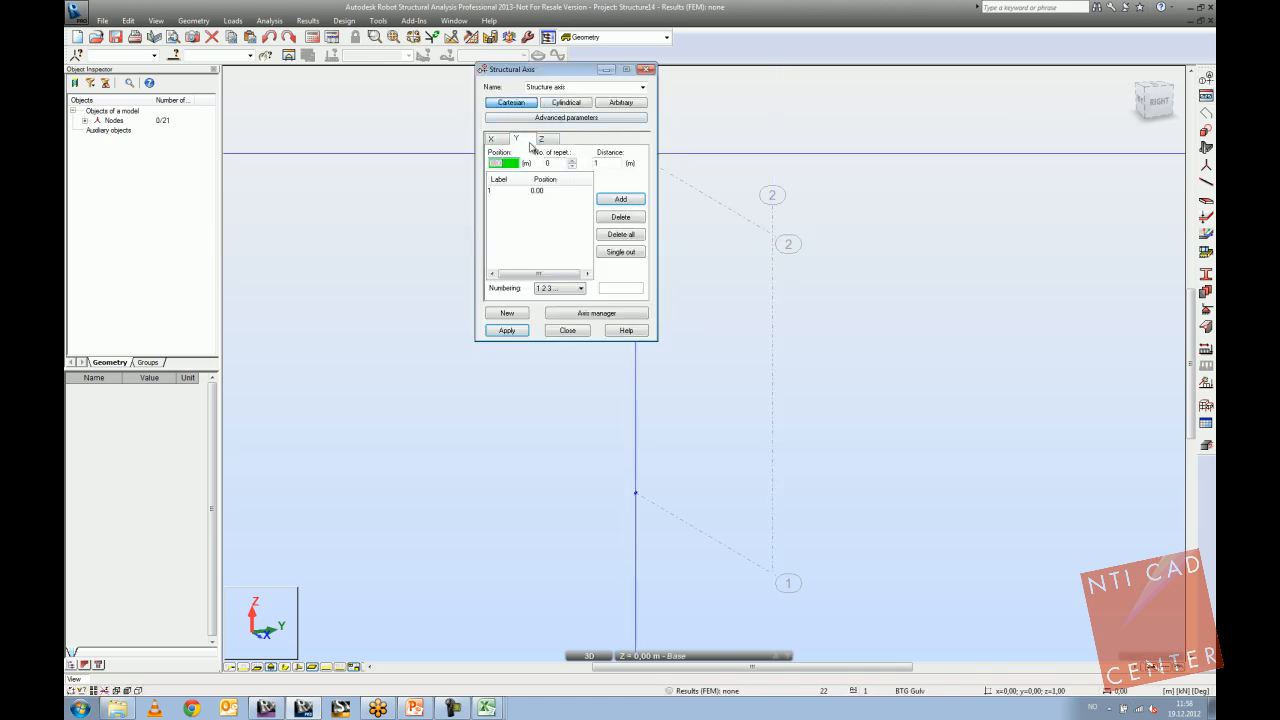
click(571, 160)
click(620, 199)
click(507, 330)
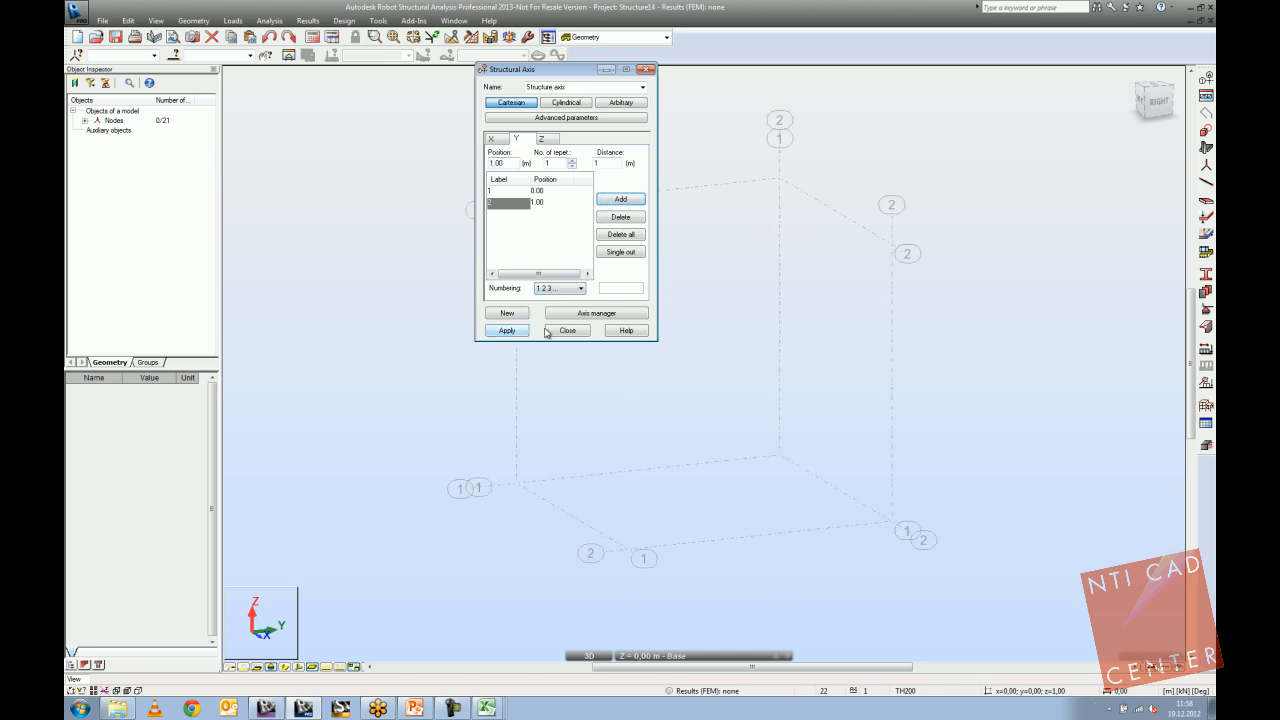
click(567, 330)
shift+middle_drag(626, 314, 704, 302)
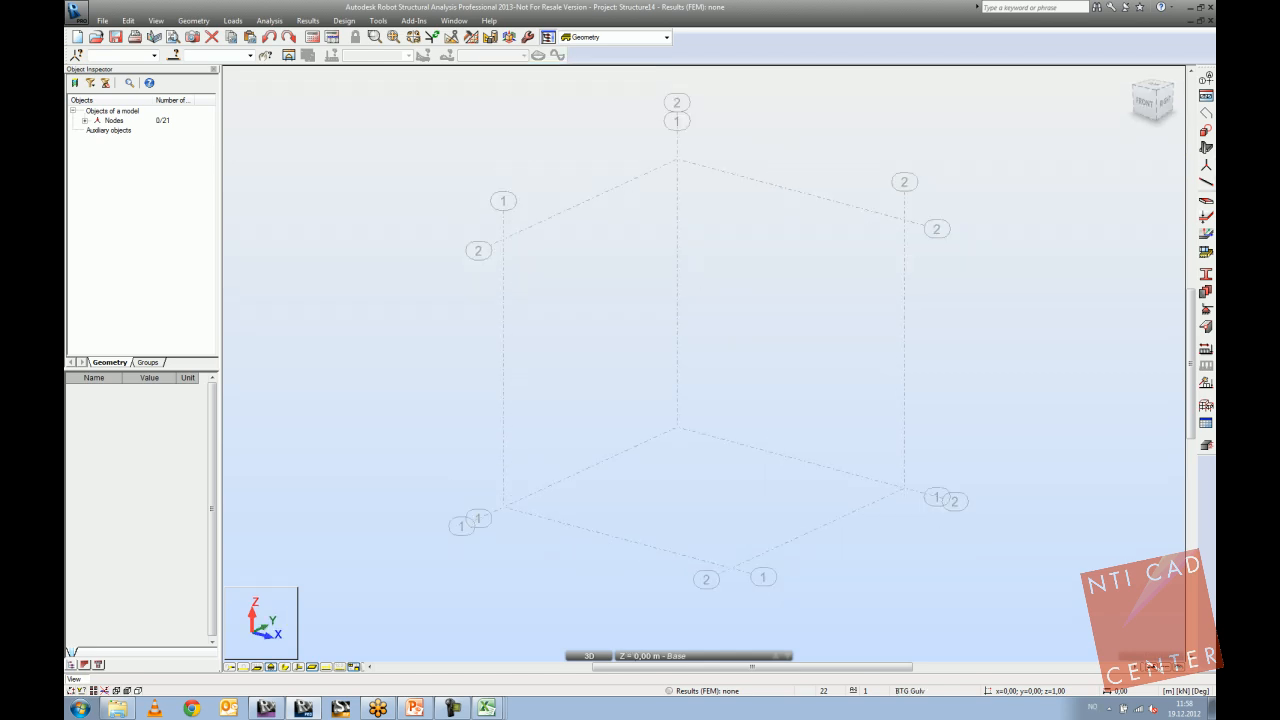
Draw a closed 1 m by 1 m contour through the four grid corners of the vertical plane at Y = 1.00 m.
click(1206, 131)
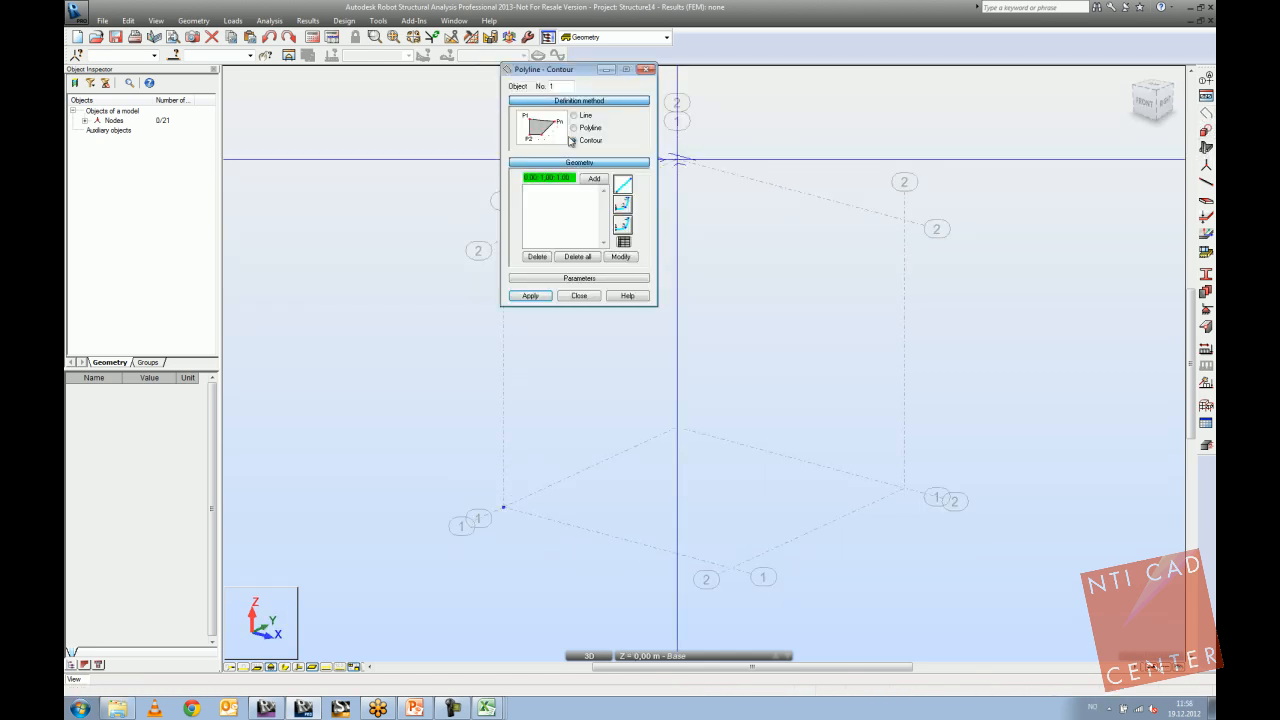
click(677, 160)
click(905, 218)
click(905, 488)
click(677, 428)
click(677, 160)
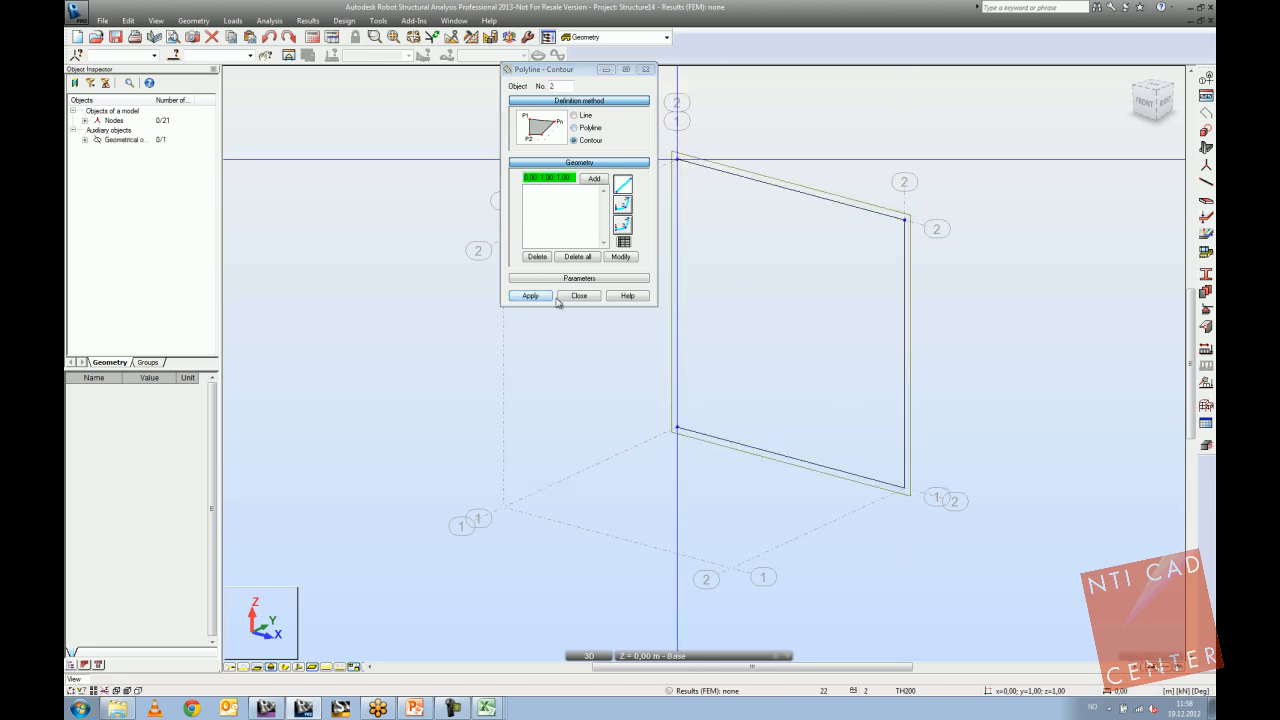
click(578, 295)
Create a panel inside the square contour on the vertical grid plane.
click(1204, 202)
click(690, 295)
click(586, 297)
shift+middle_drag(629, 299, 603, 288)
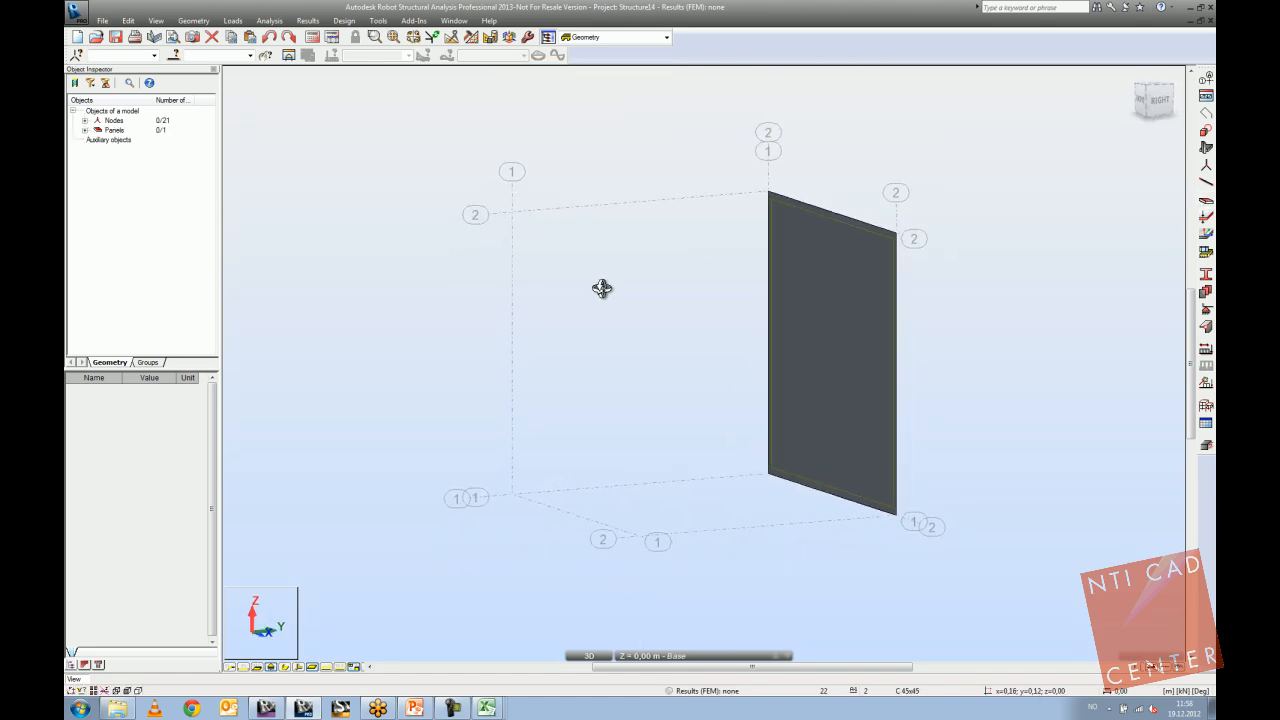
Move X axis 2 by a distance of 1 m with structure modification enabled so the panel follows the grid.
right_click(472, 216)
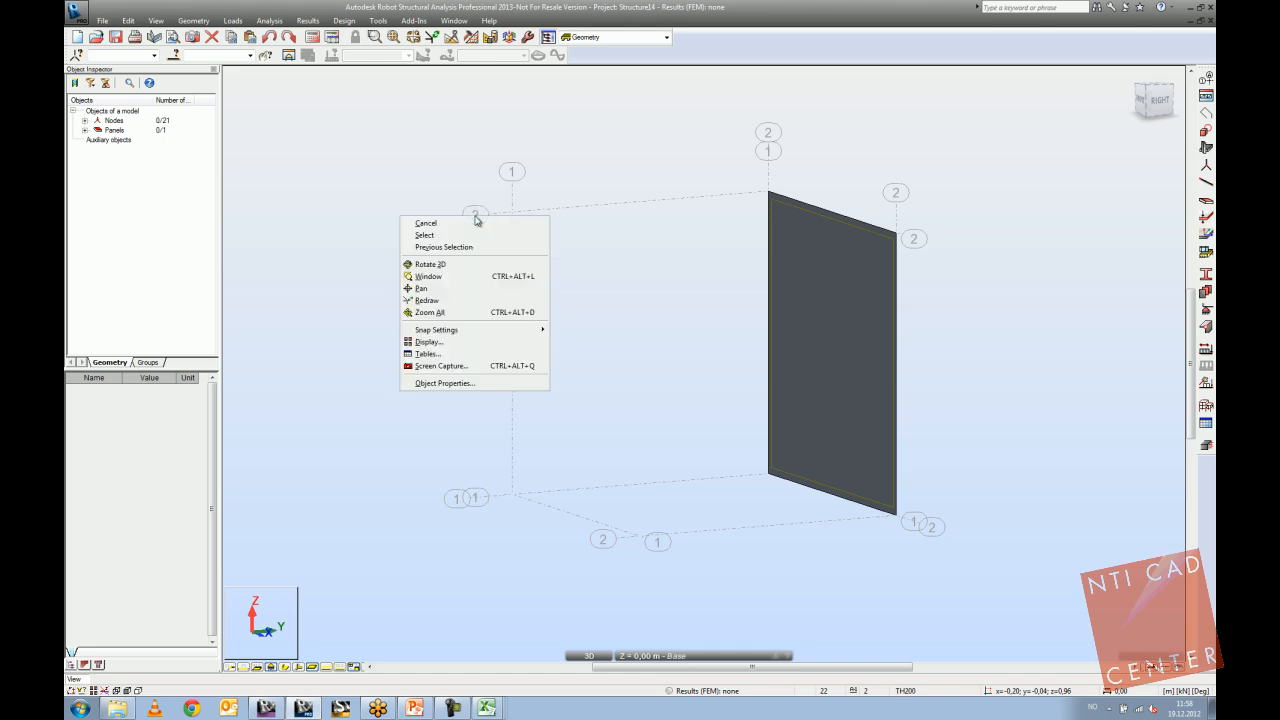
click(446, 386)
shift+middle_drag(446, 386, 560, 364)
right_click(782, 169)
click(758, 336)
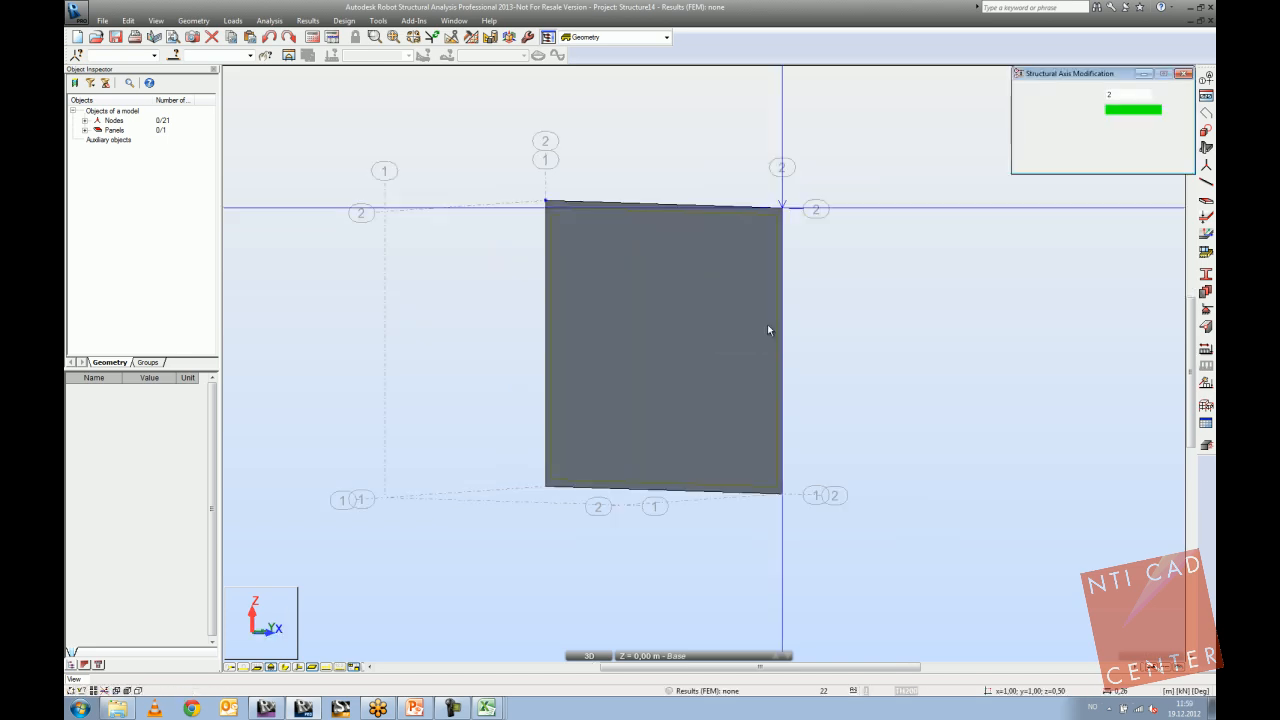
shift+middle_drag(783, 203, 830, 232)
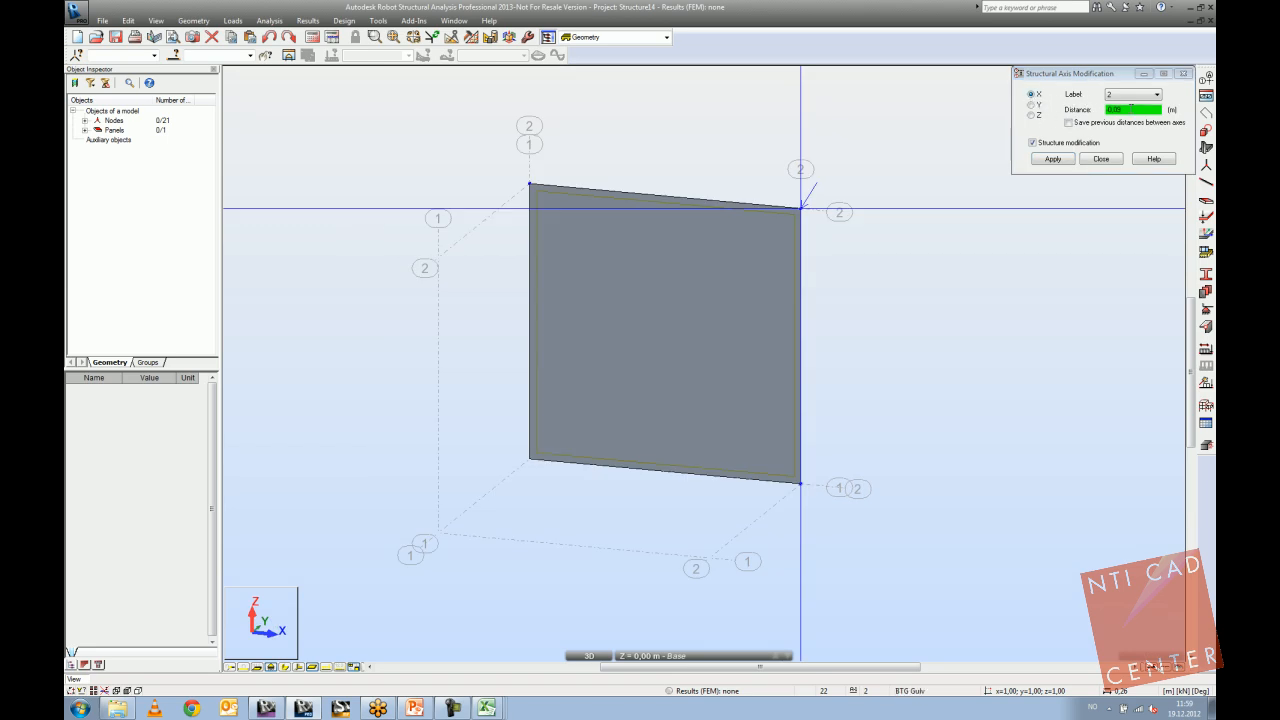
drag(1131, 108, 1081, 120)
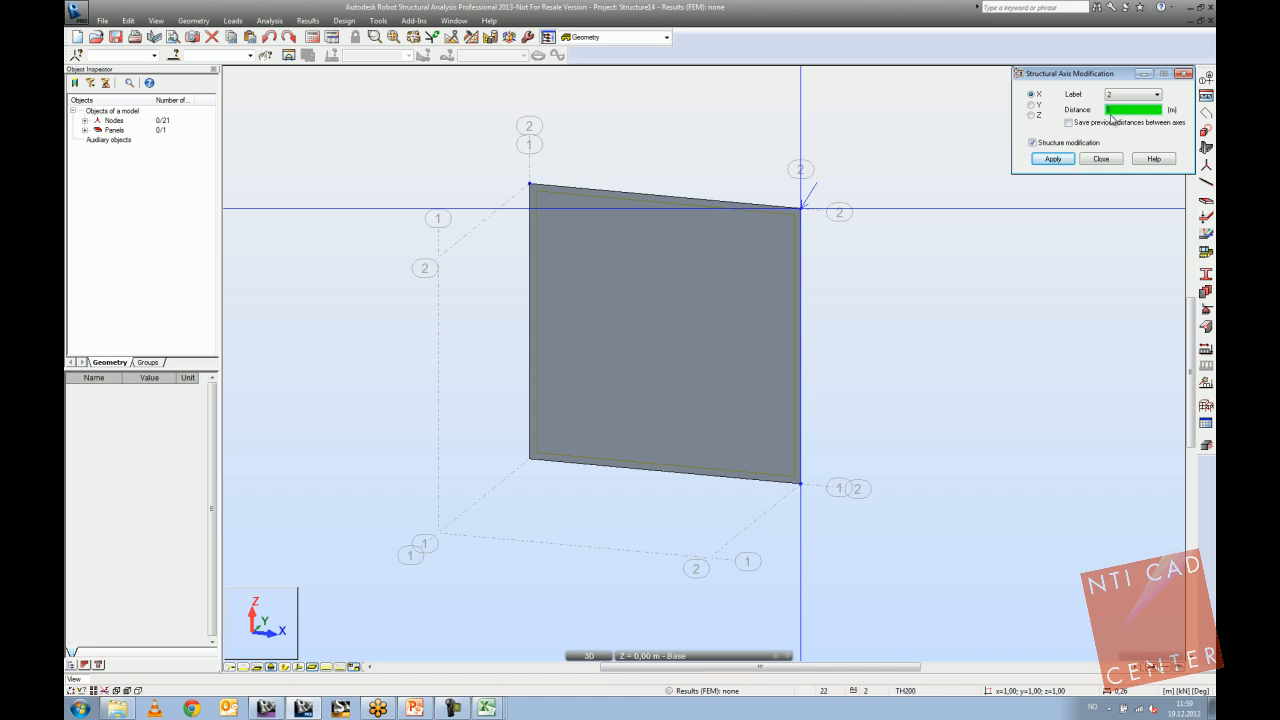
click(1052, 160)
scroll(800, 203, down, 4)
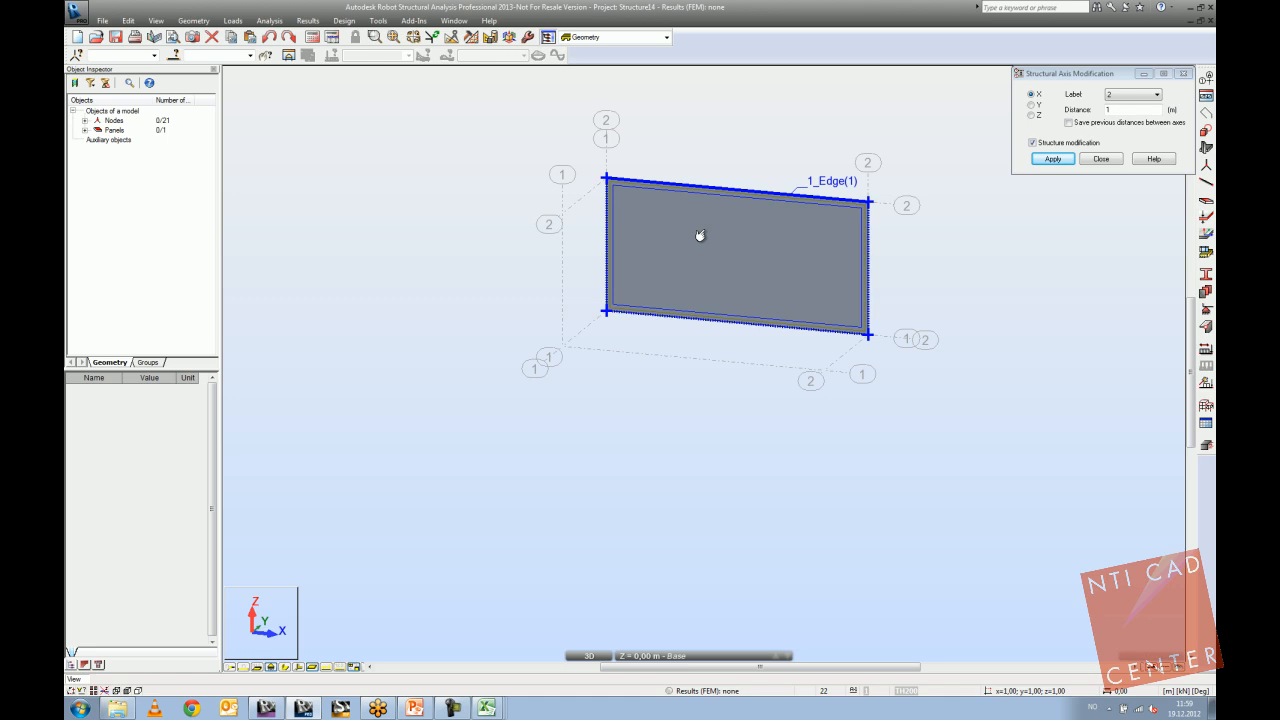
Move X axis 2 by a distance of -1 m together with the panel, and finish the axis modification.
click(1031, 115)
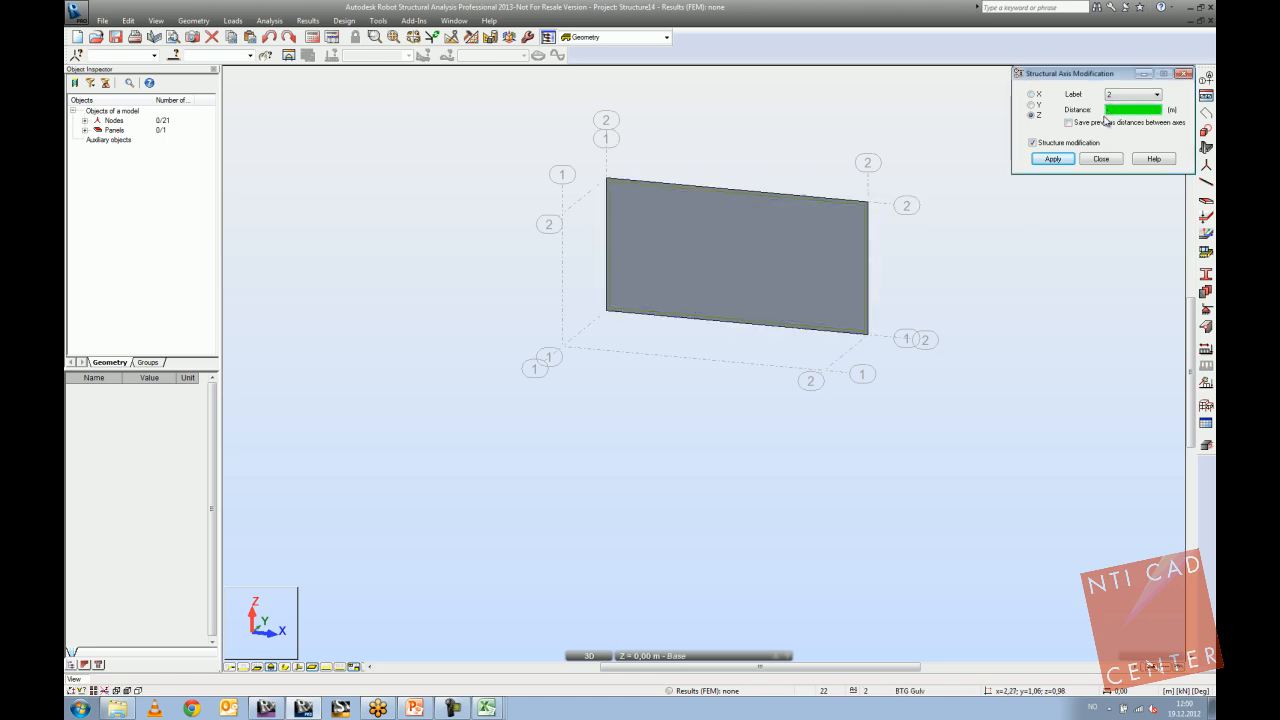
click(1033, 96)
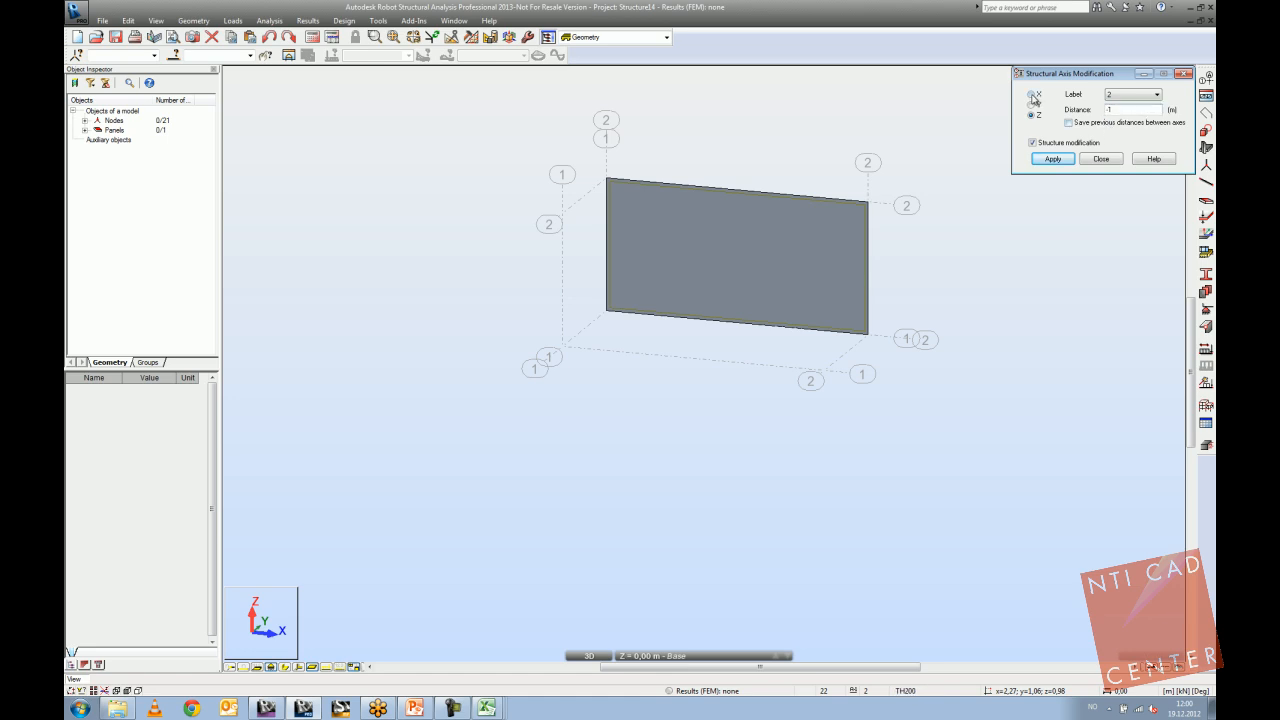
click(1058, 159)
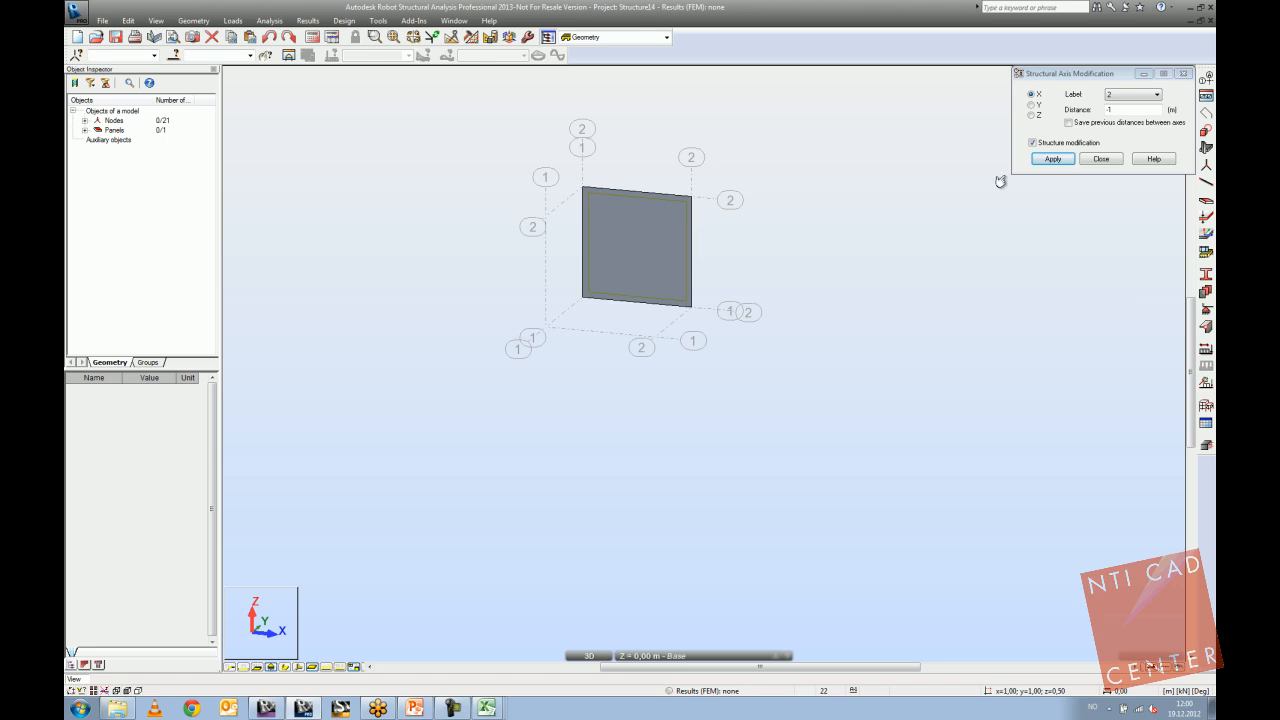
click(1183, 76)
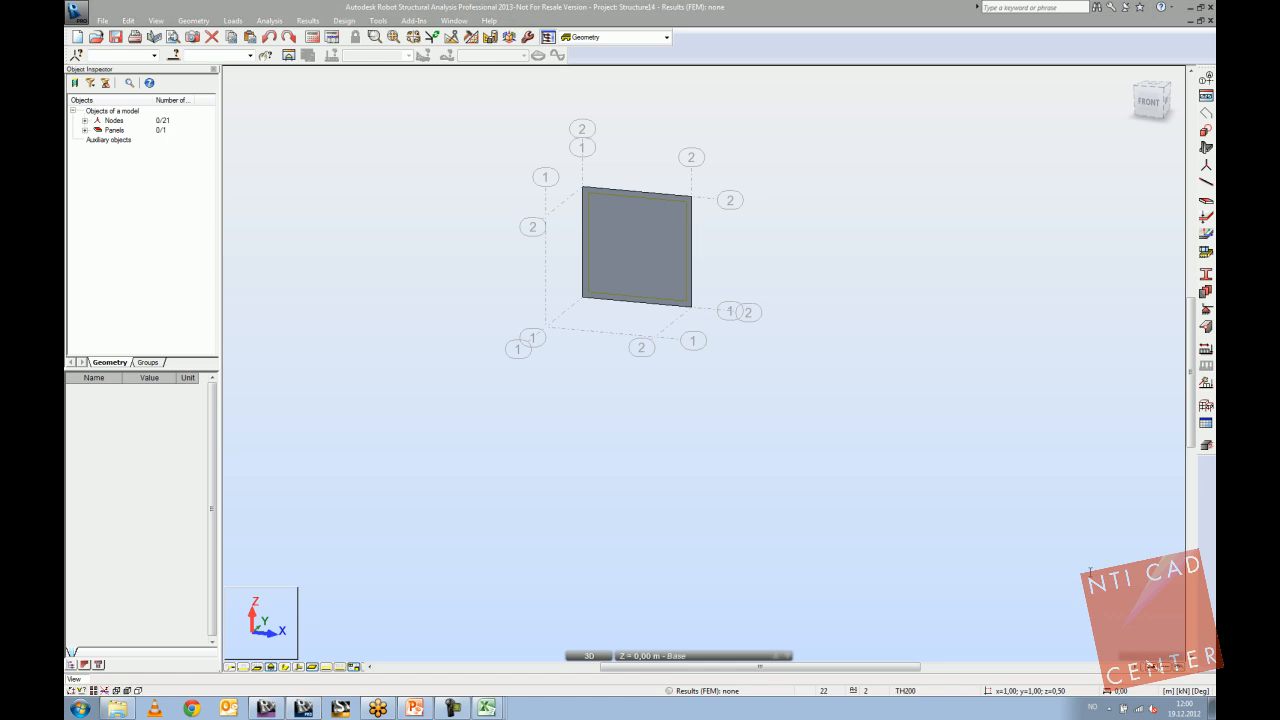